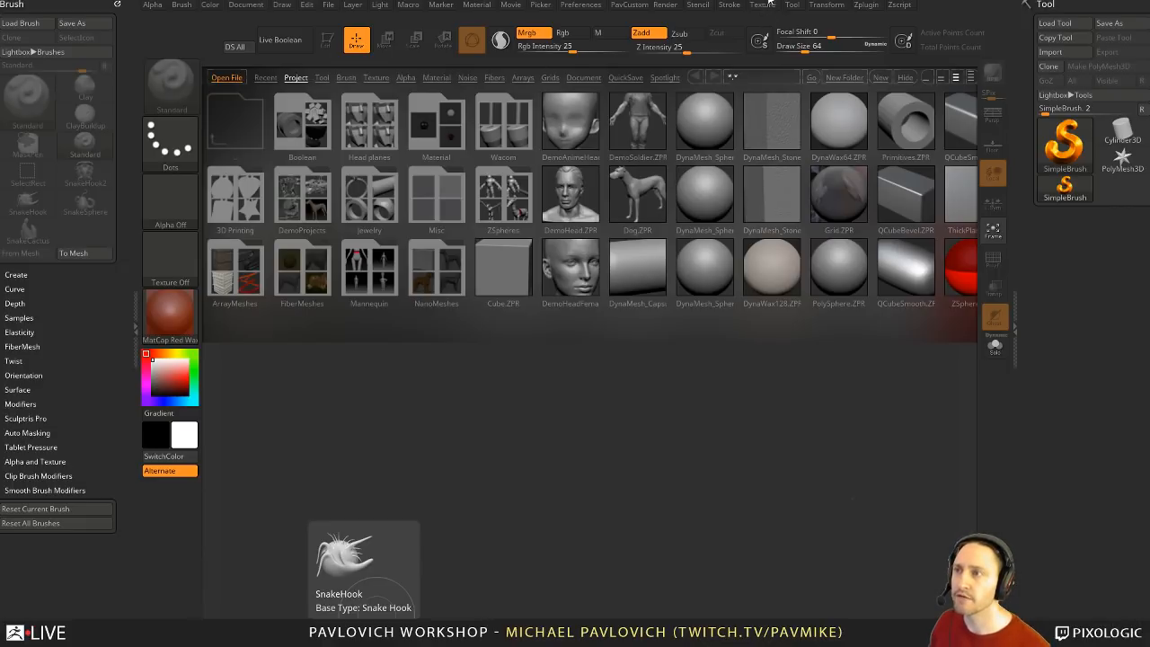
key("s")
left_click_drag(706, 429, 697, 428)
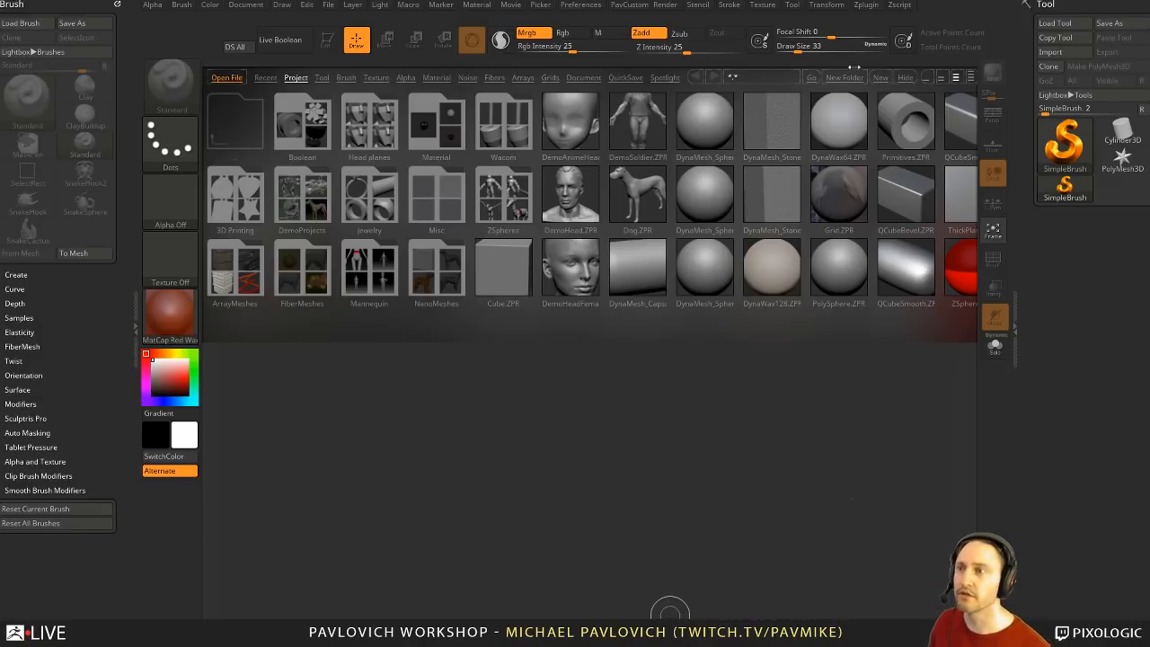
key("s")
left_click(581, 301)
key("s")
left_click_drag(583, 304, 578, 306)
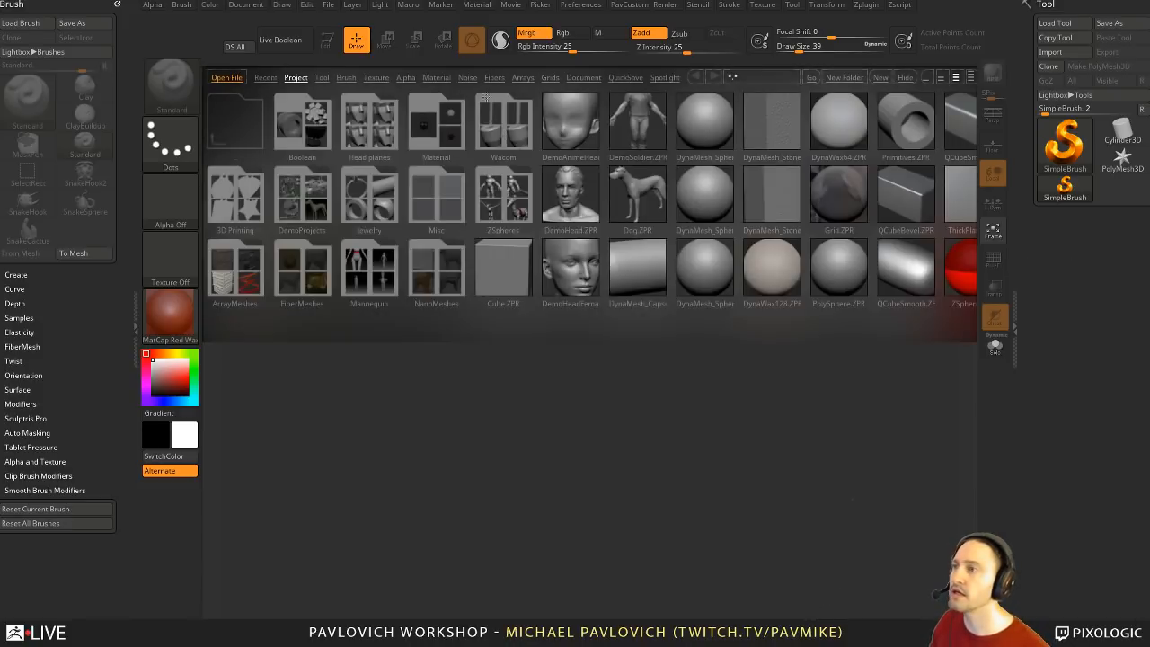
Step: Open the DemoAnimeHead project, with the floor grid and perspective switched off and the head framed in front view
double_click(571, 122)
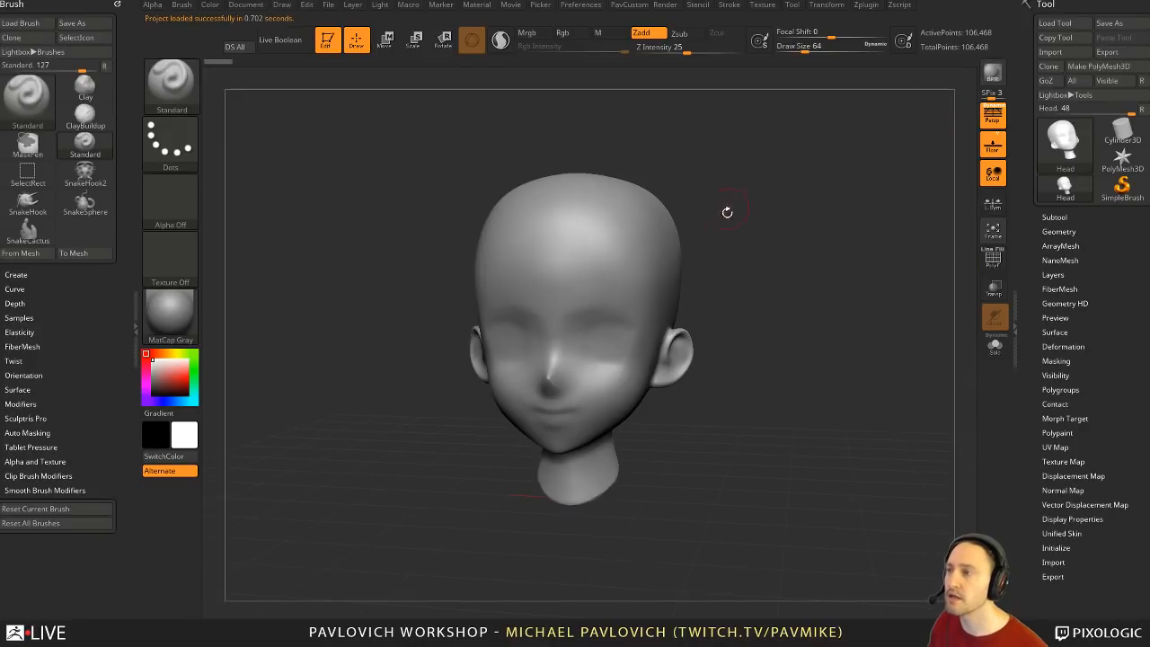
left_click(995, 144)
left_click(998, 117)
key("f")
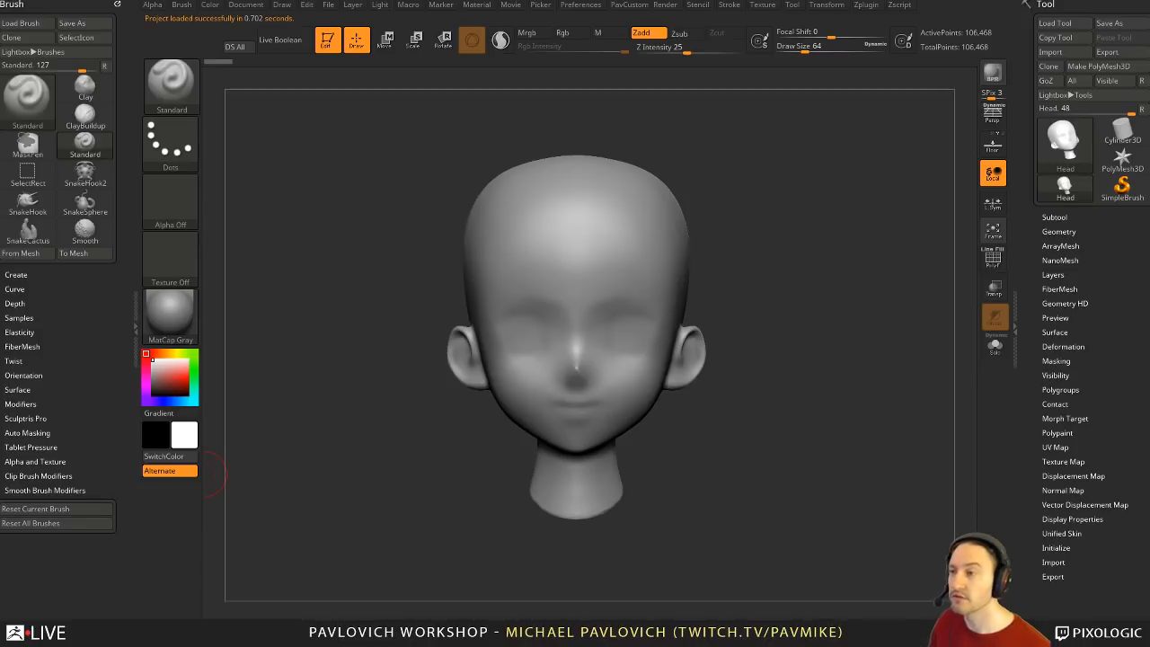
Step: Display the head's polyframe wireframe and set the draw size to 94
key("2")
left_click_drag(845, 218, 793, 229)
left_click(816, 166)
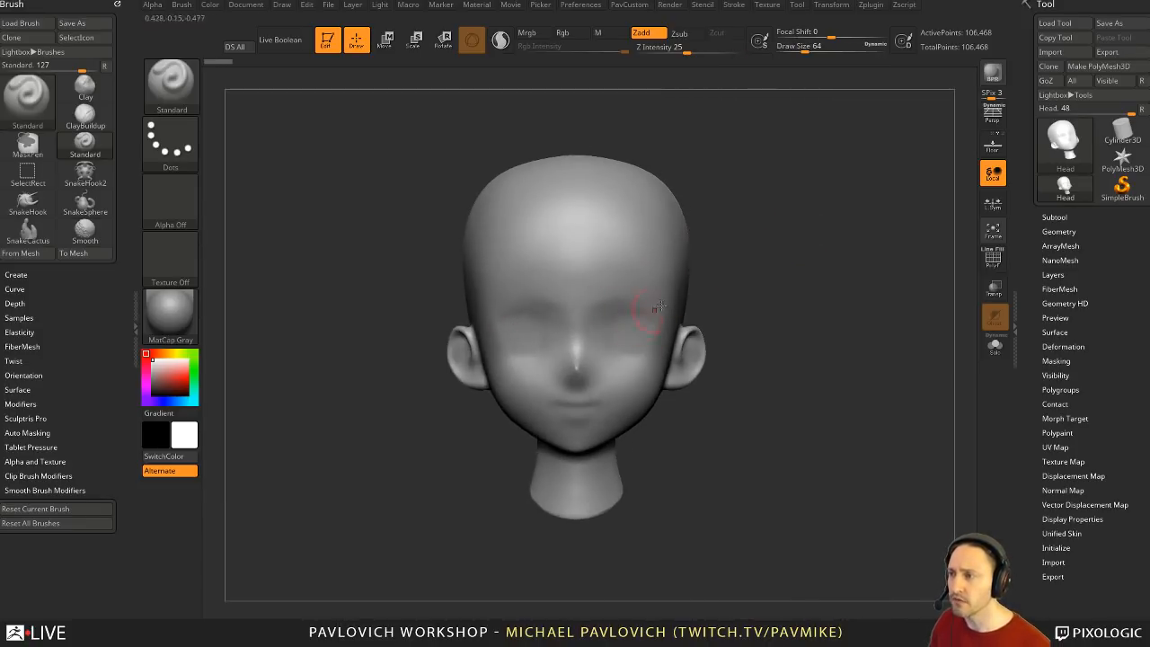
mouse_move(748, 278)
left_mouse_down("alt")
mouse_move(745, 291)
mouse_move(753, 279)
left_mouse_up("alt")
mouse_move(823, 232)
left_mouse_down()
mouse_move(791, 248)
mouse_move(835, 231)
mouse_move(793, 311)
mouse_move(770, 297)
left_mouse_up()
left_click(993, 260)
key("s")
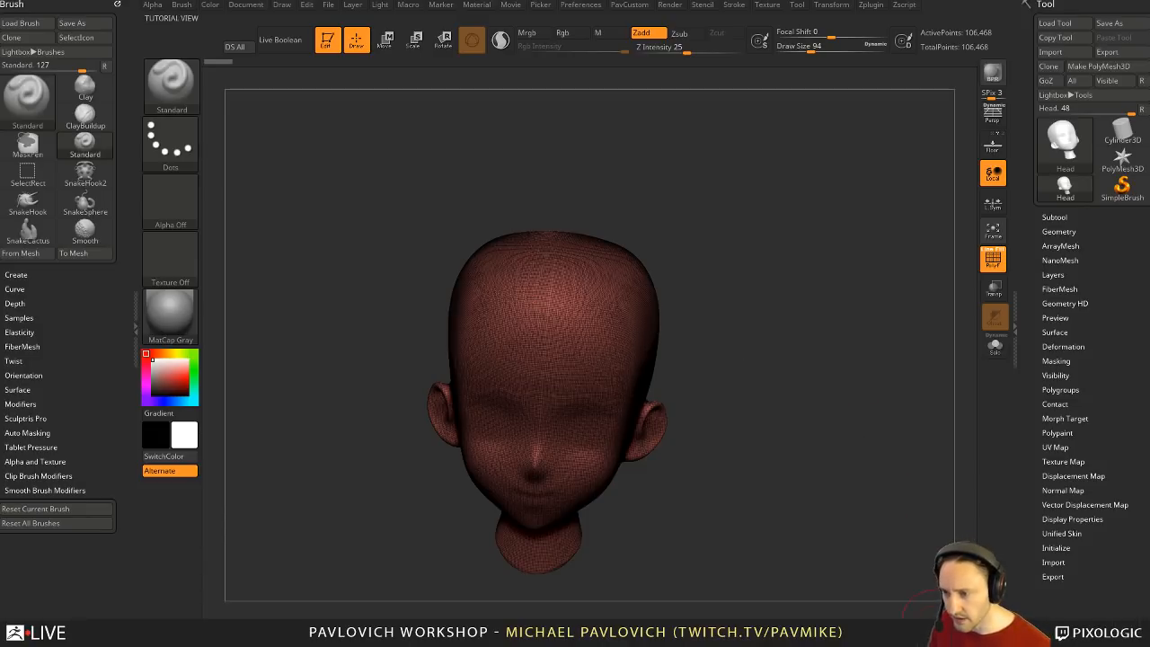
left_click_drag(943, 646, 854, 646)
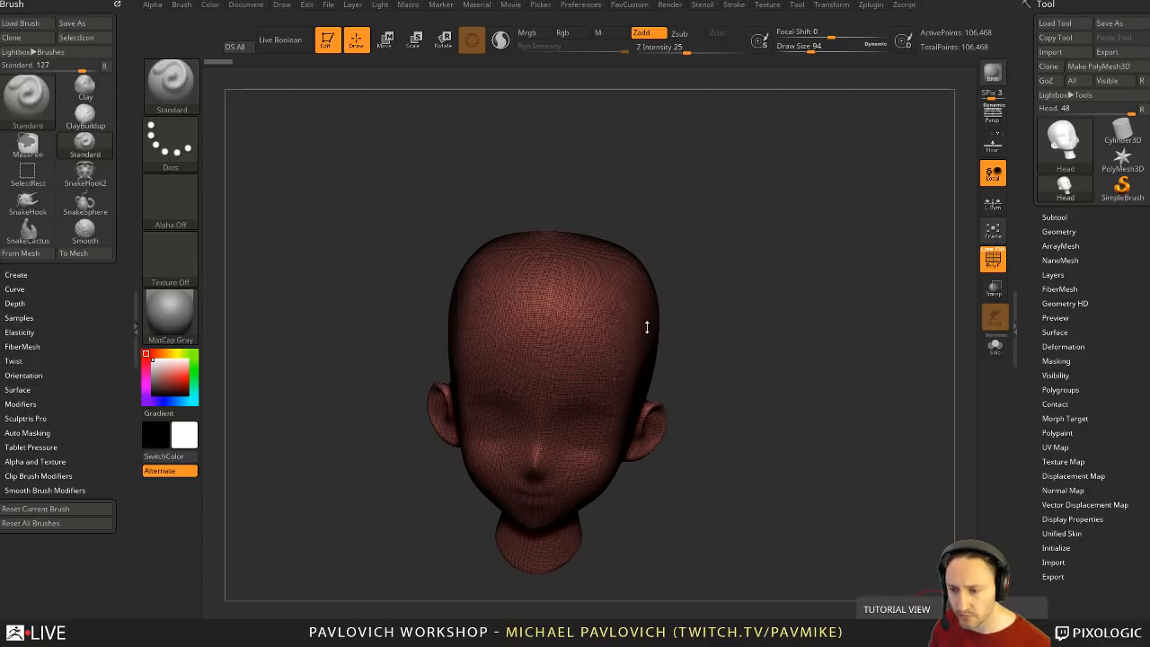
Step: Clear the head from the canvas and draw a SweepProfile3D mesh in edit mode
left_click(328, 39)
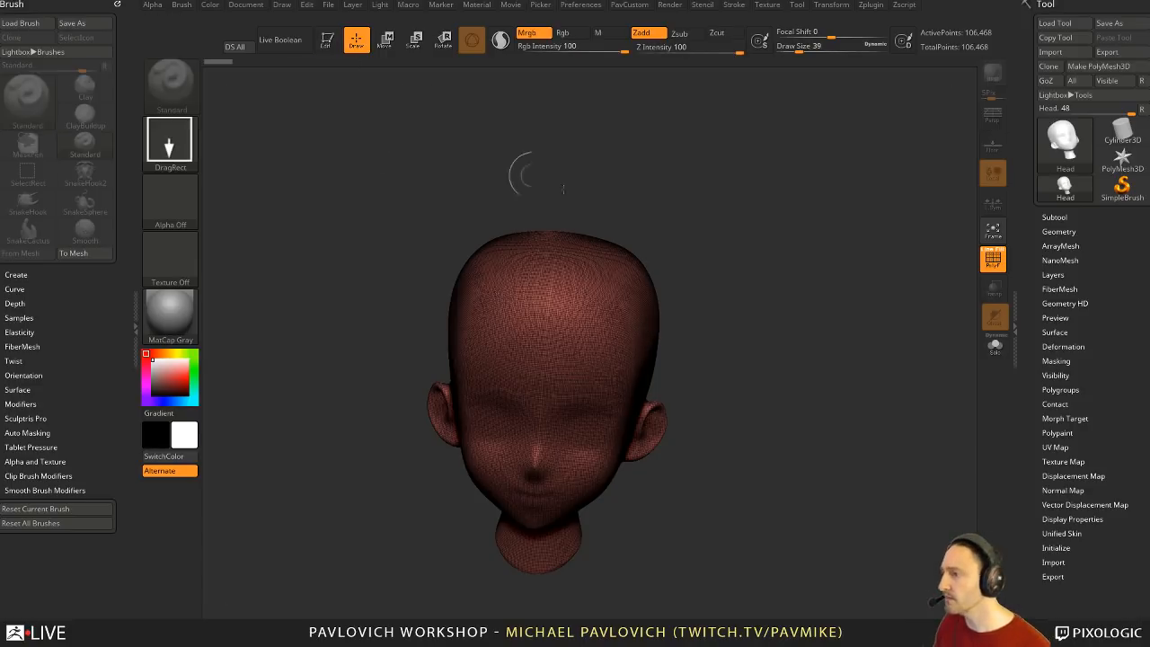
key("ctrl+n")
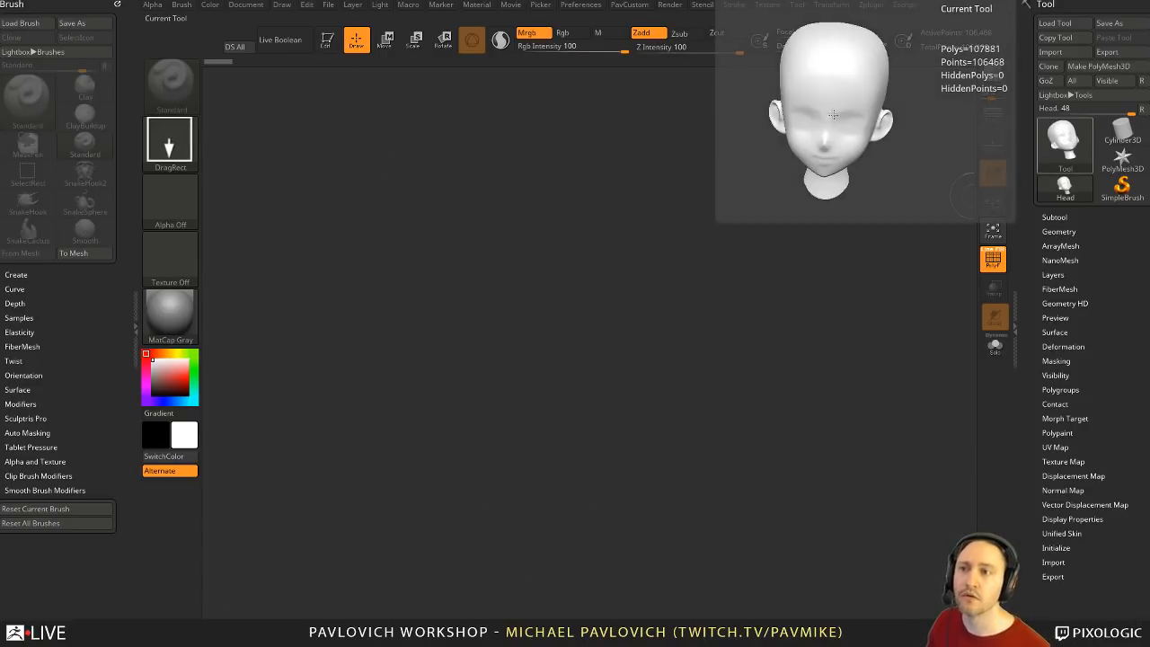
left_click(1071, 158)
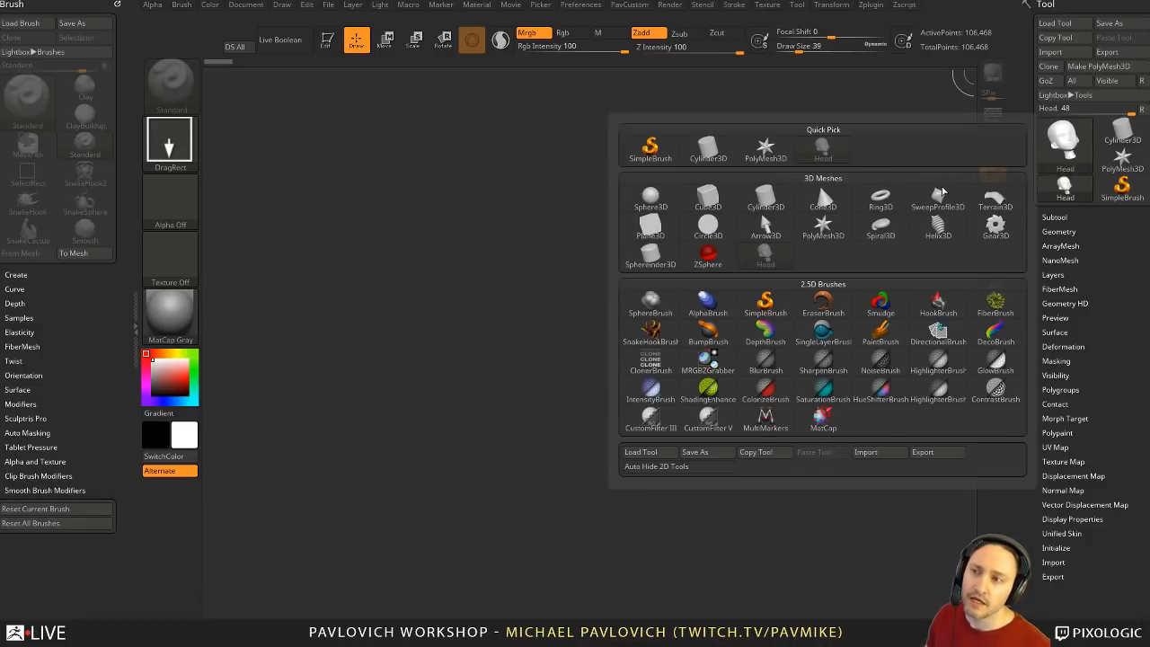
left_click(937, 199)
left_click_drag(458, 351, 437, 363)
left_click(327, 40)
left_click_drag(721, 331, 775, 331, "shift")
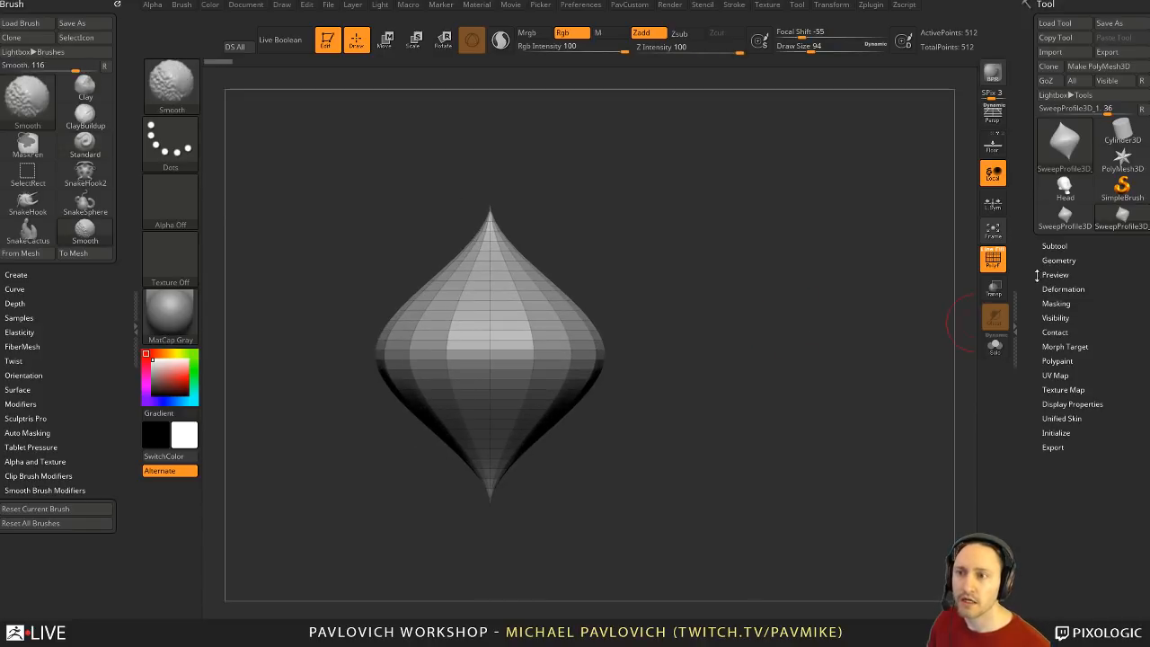
Step: Reshape the sweep profile's curve into an open-ended bell with a wide base and a narrow neck
left_click(1056, 432)
left_click(1090, 336)
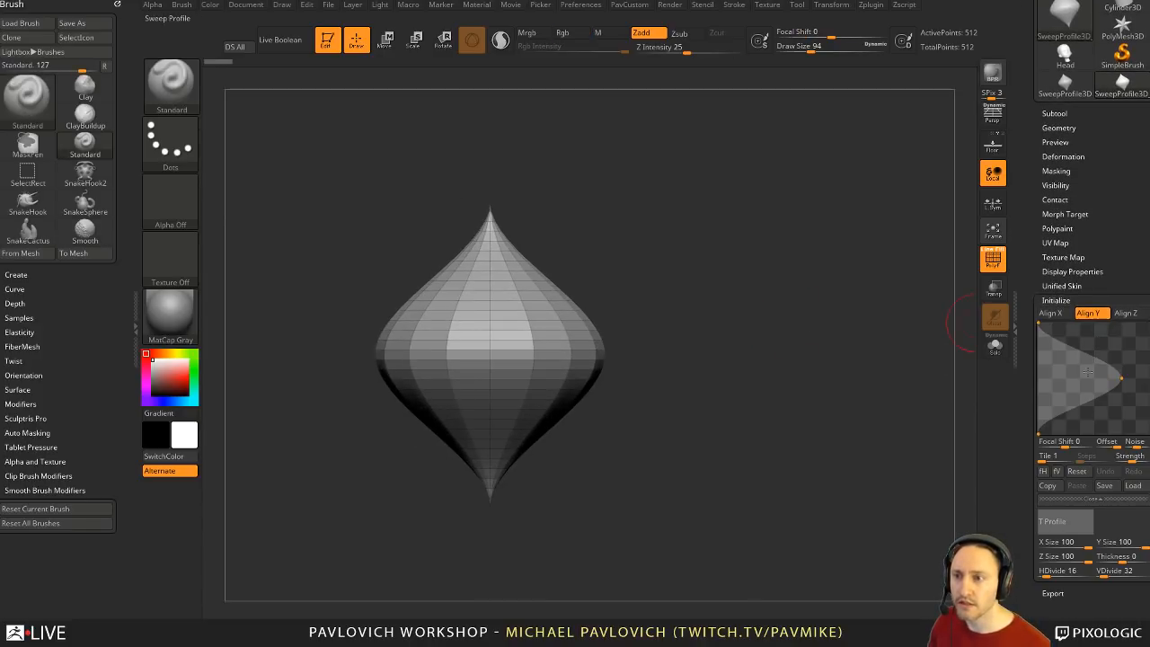
mouse_move(1040, 324)
left_mouse_down()
mouse_move(1112, 324)
mouse_move(1039, 324)
left_mouse_up()
left_click_drag(1038, 431, 1081, 362)
left_click_drag(1041, 324, 1067, 324)
mouse_move(1121, 378)
left_mouse_down()
mouse_move(1149, 359)
mouse_move(1113, 373)
left_mouse_up()
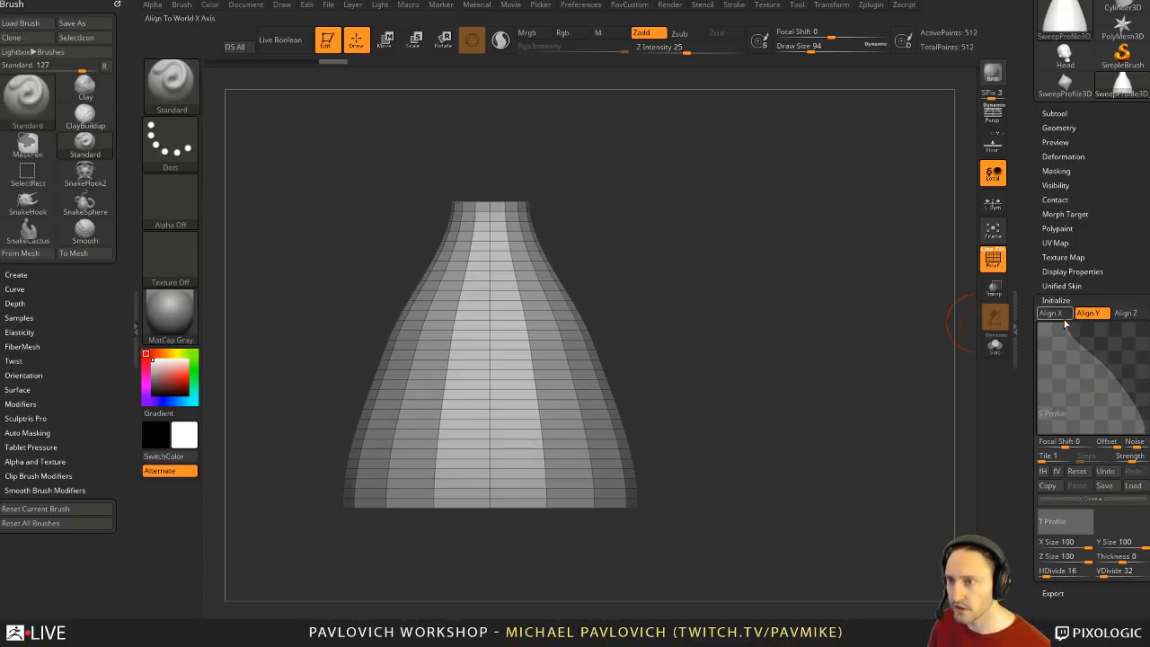
left_click_drag(1067, 324, 1091, 361)
Step: Convert the bell-shaped sweep profile into an editable PolyMesh3D
left_click_drag(849, 278, 773, 360)
left_click_drag(1025, 157, 1026, 303)
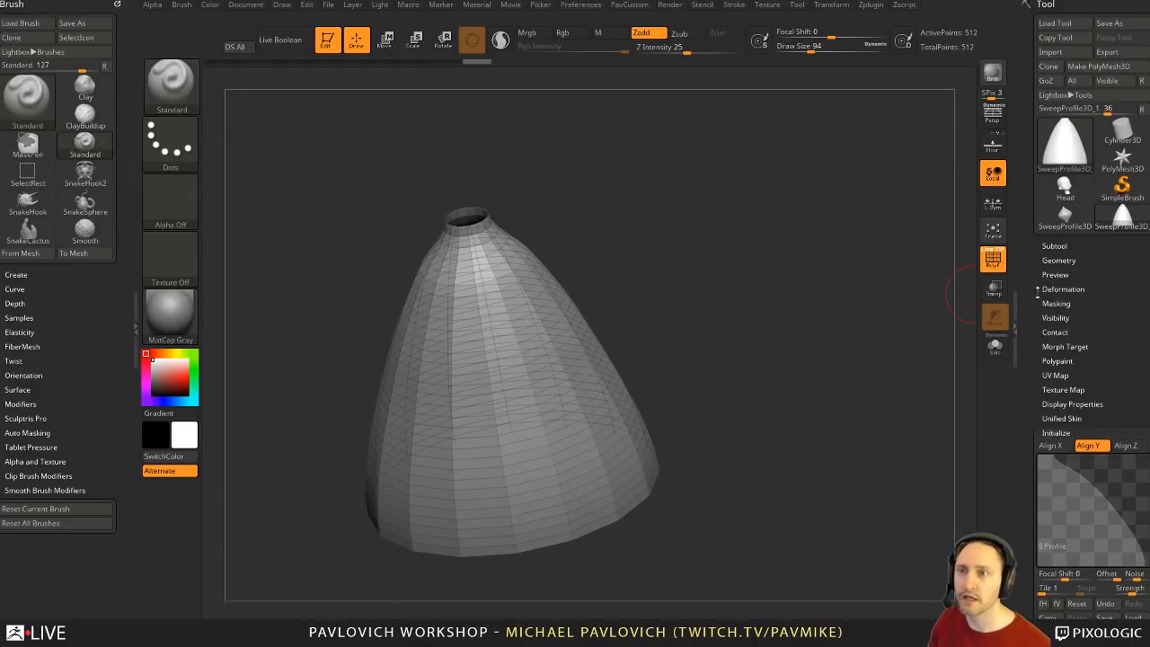
left_click(1111, 66)
left_click_drag(882, 220, 804, 260)
Step: Smooth the mesh with Polish By Features and close its open holes
key("space")
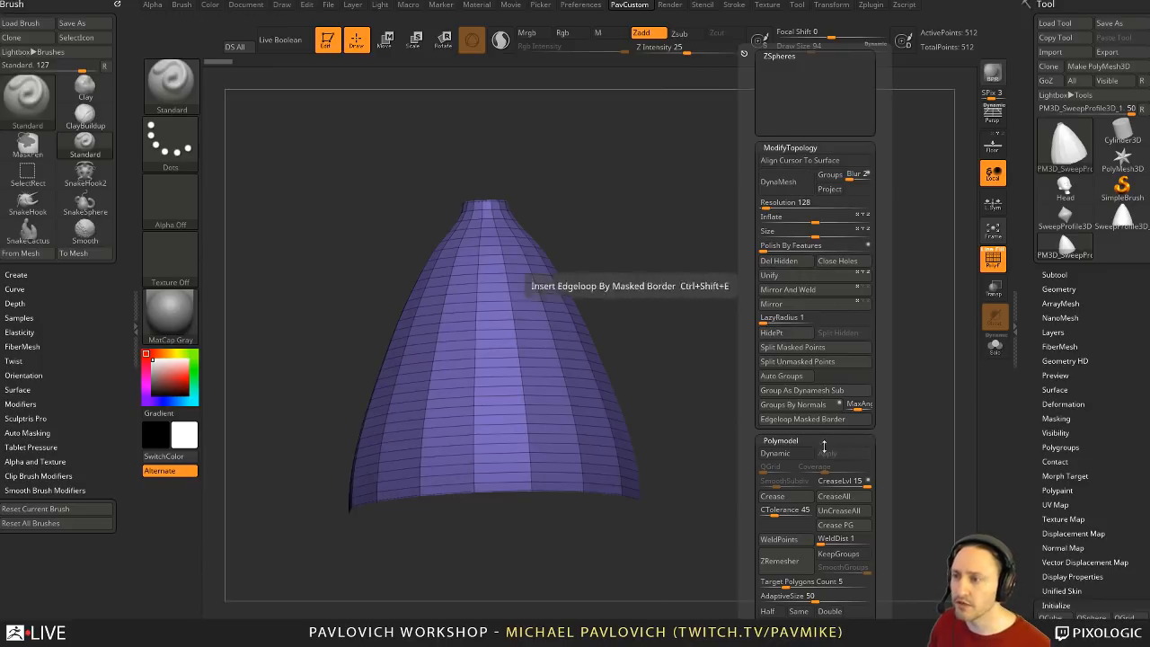
left_click(871, 246)
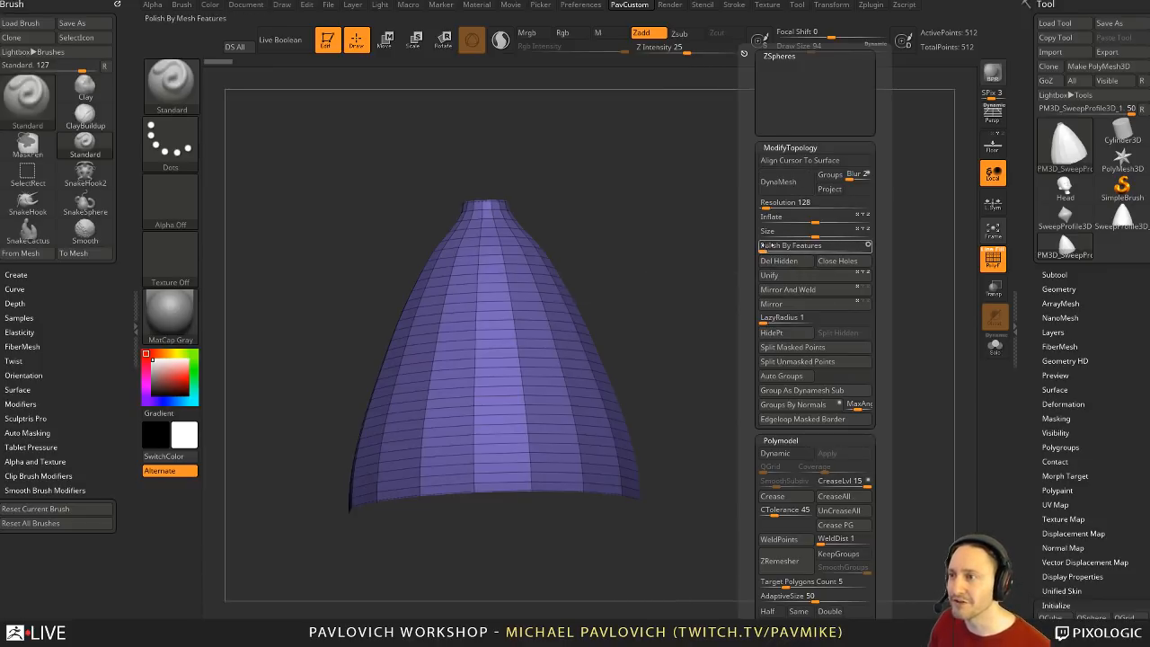
left_click_drag(593, 287, 699, 267)
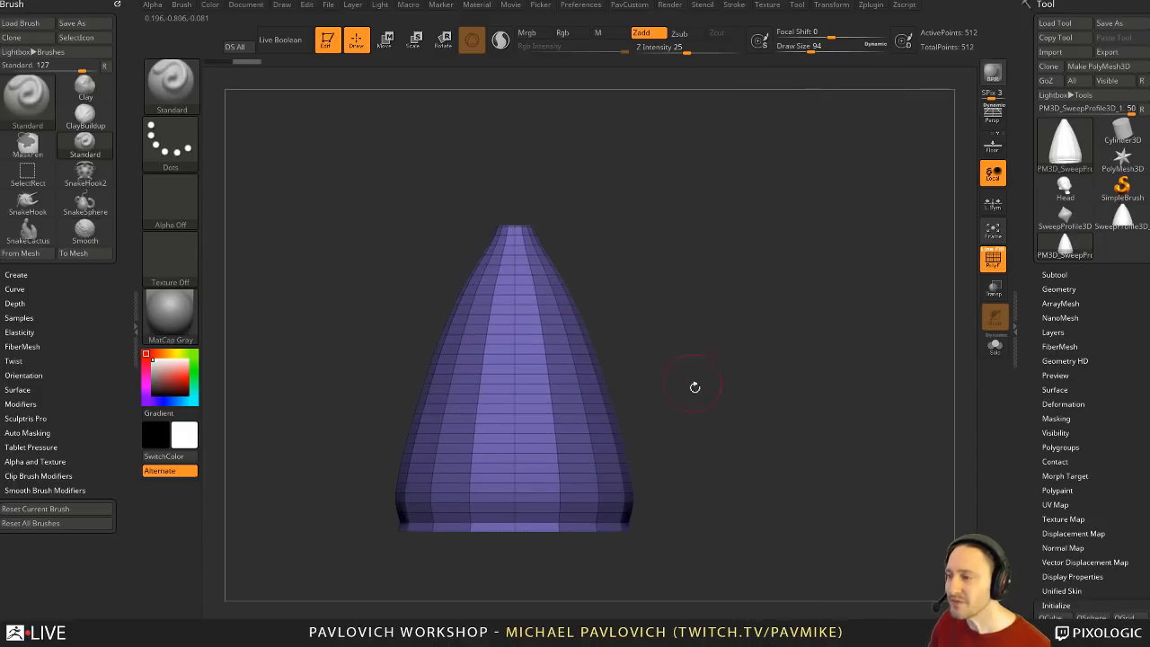
key("space")
left_click(755, 264)
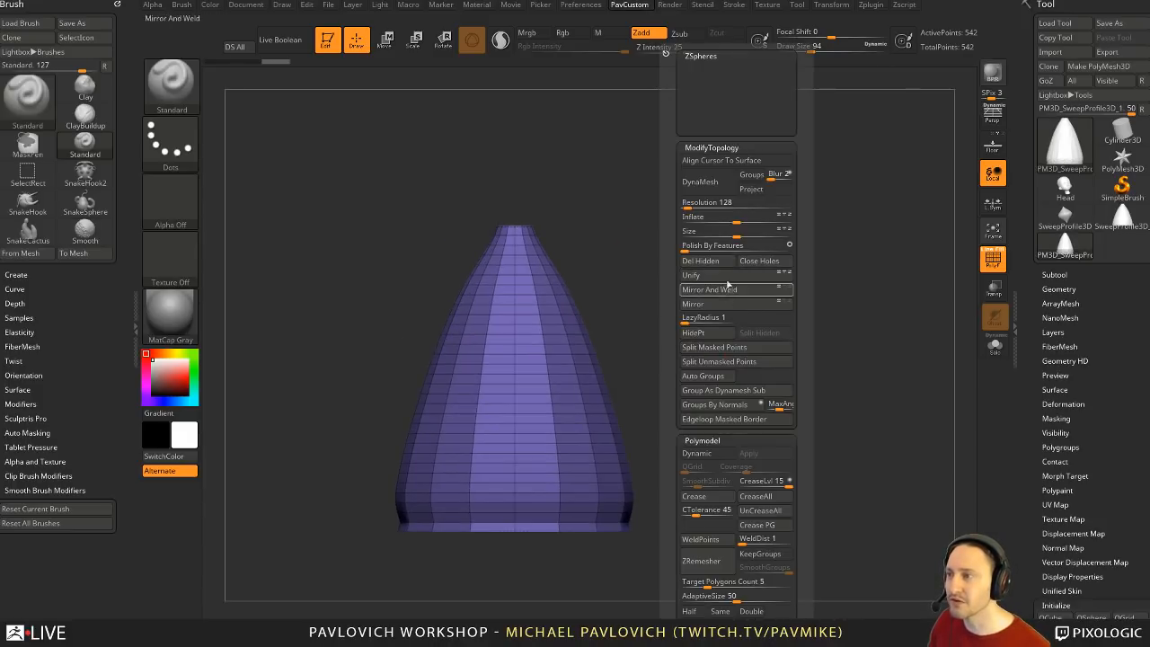
left_click(729, 286)
left_click_drag(683, 285, 686, 303)
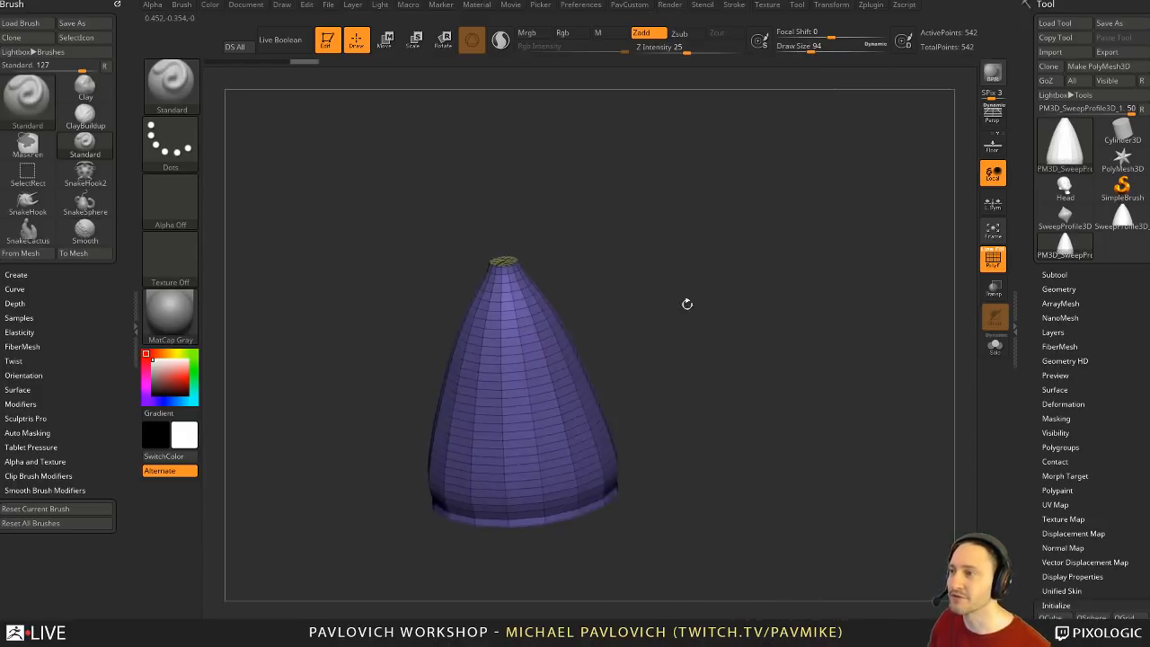
Step: Smooth the tip and the base rim of the cone with the Smooth brush
left_click_drag(508, 277, 509, 263, "shift")
mouse_move(656, 288)
left_mouse_down()
mouse_move(683, 301)
mouse_move(682, 266)
left_mouse_up()
mouse_move(568, 454)
left_mouse_down("shift")
mouse_move(458, 467)
mouse_move(422, 504)
left_mouse_up("shift")
left_click_drag(387, 422, 485, 454)
mouse_move(695, 315)
left_mouse_down("shift")
mouse_move(702, 302)
mouse_move(784, 344)
mouse_move(820, 316)
mouse_move(809, 315)
left_mouse_up("shift")
Step: Select the DamStandard brush for sculpting the cone
key("b")
key("d")
key("s")
Step: Hide the polyframe and subdivide the cone twice to SDiv 3
key("shift+f")
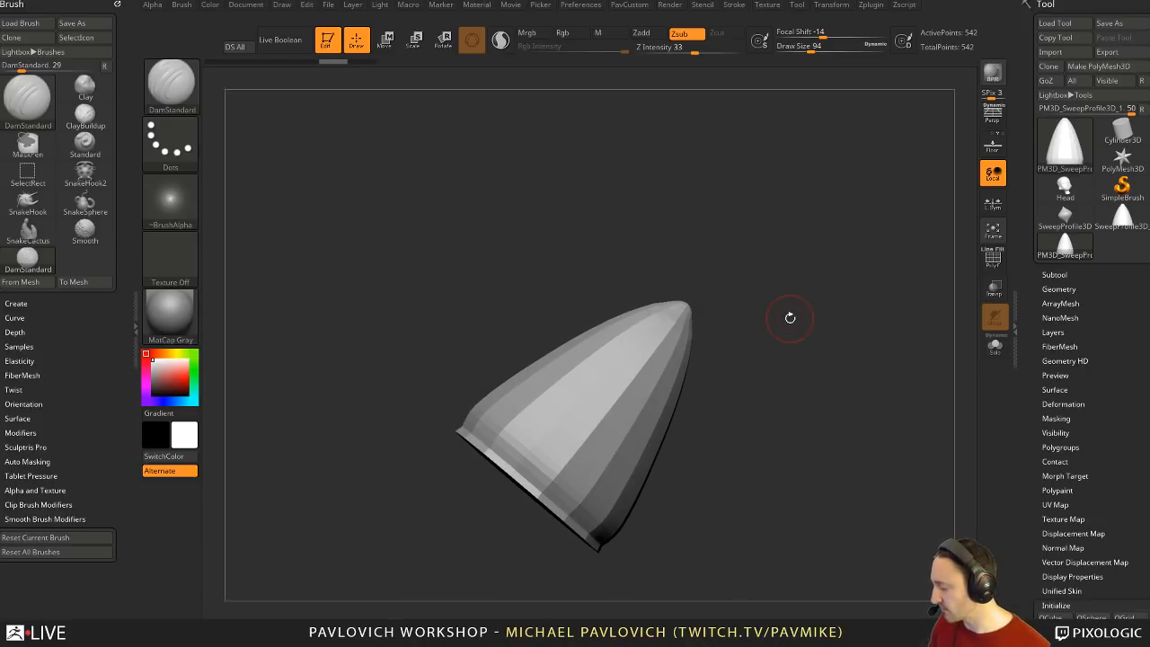
key("ctrl+d")
left_click(1057, 287)
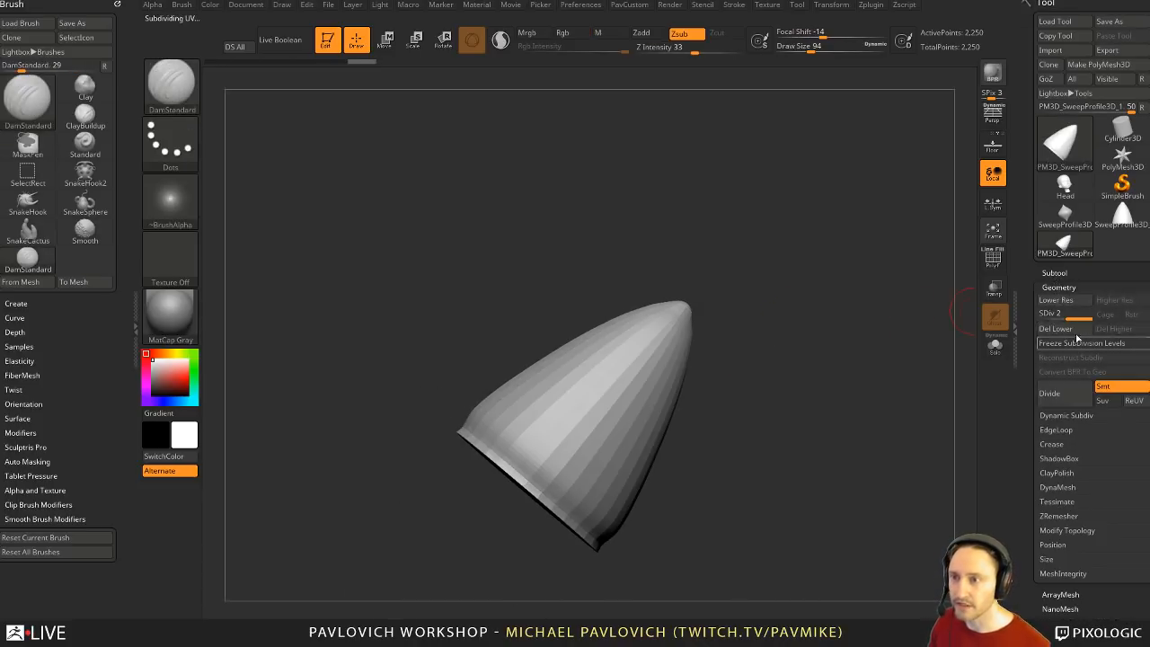
key("ctrl+d")
Step: Carve lengthwise grooves from the base toward the tip around the cone with DamStandard at draw size 154
key("s")
left_click_drag(565, 361, 572, 362)
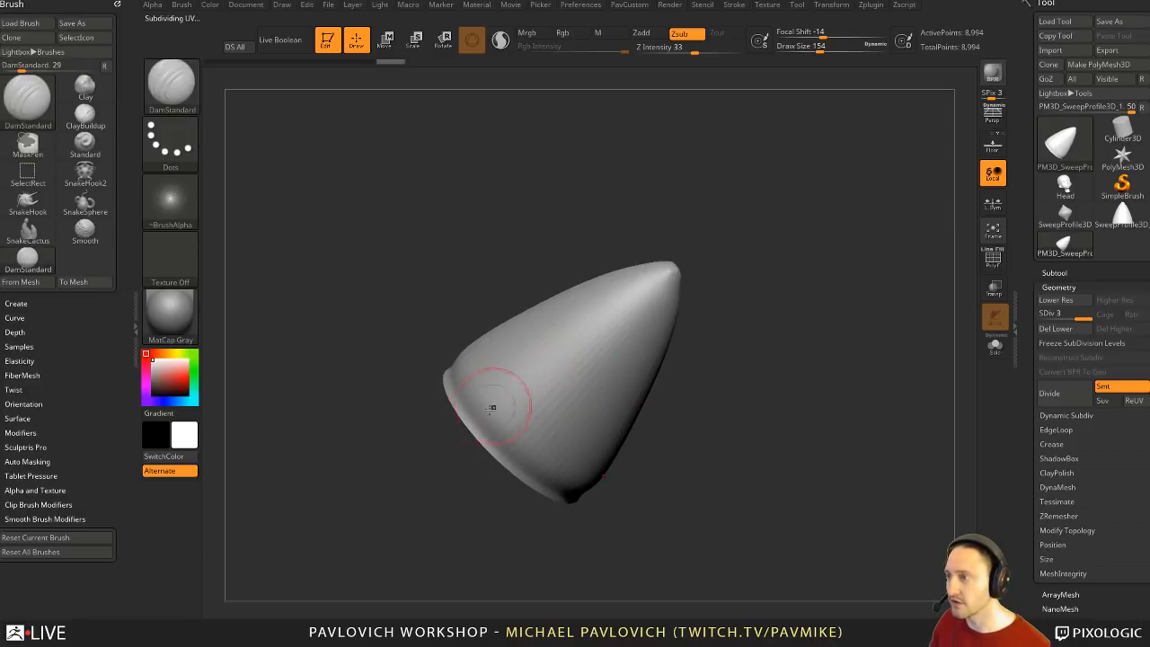
left_click_drag(491, 408, 673, 270)
left_click_drag(761, 331, 721, 317)
mouse_move(536, 478)
left_mouse_down()
mouse_move(606, 358)
mouse_move(674, 290)
left_mouse_up()
left_click_drag(779, 315, 721, 334)
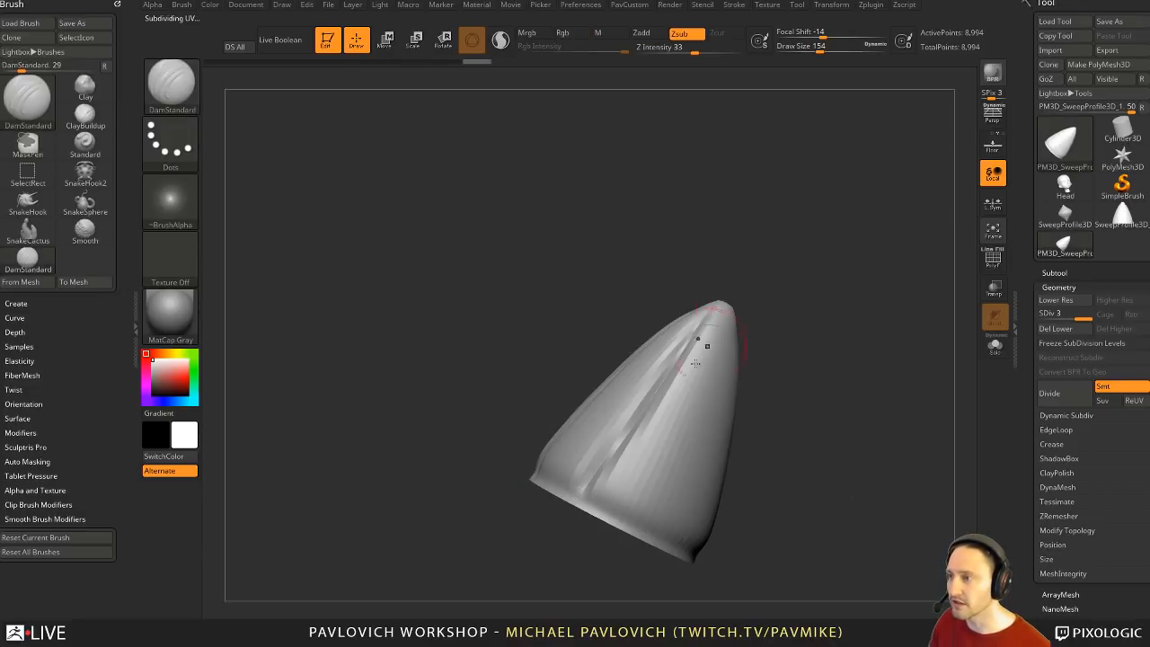
left_click_drag(637, 505, 719, 322)
mouse_move(822, 386)
left_mouse_down()
mouse_move(761, 363)
mouse_move(748, 377)
left_mouse_up()
left_click_drag(614, 486, 685, 317)
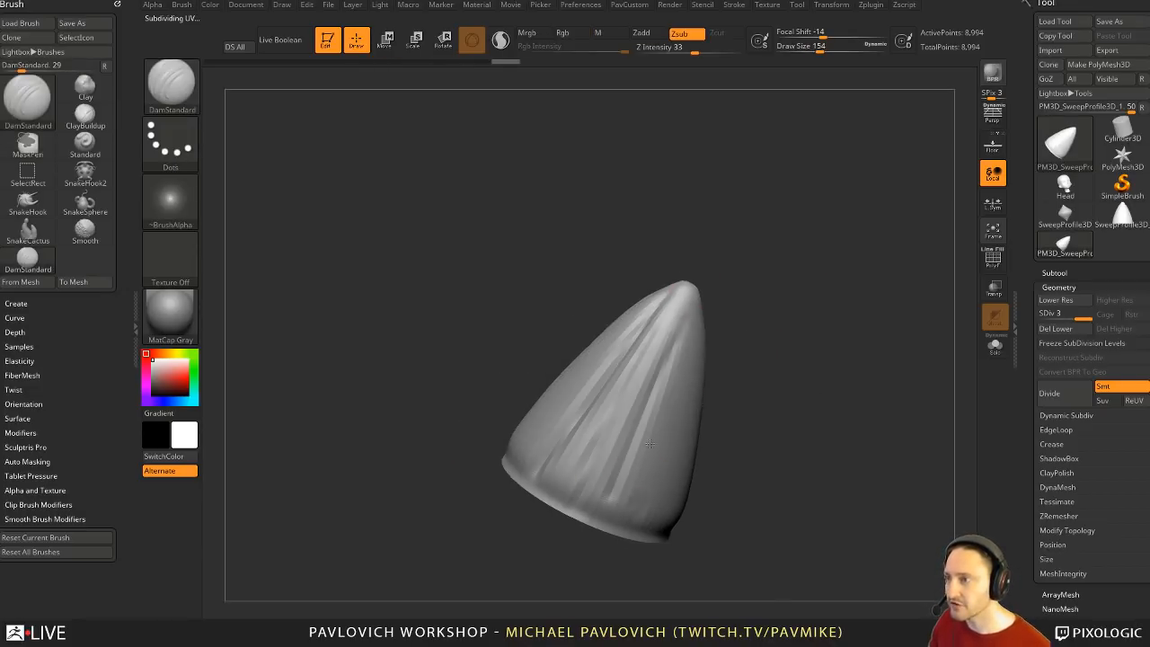
left_click_drag(641, 516, 683, 332)
left_click_drag(801, 292, 764, 257)
left_click_drag(637, 466, 683, 347)
Step: Pull the cone's tip up into a sharp point with the MoveAccu brush at draw size 177, repeating the stroke
left_click_drag(798, 298, 808, 352, "shift")
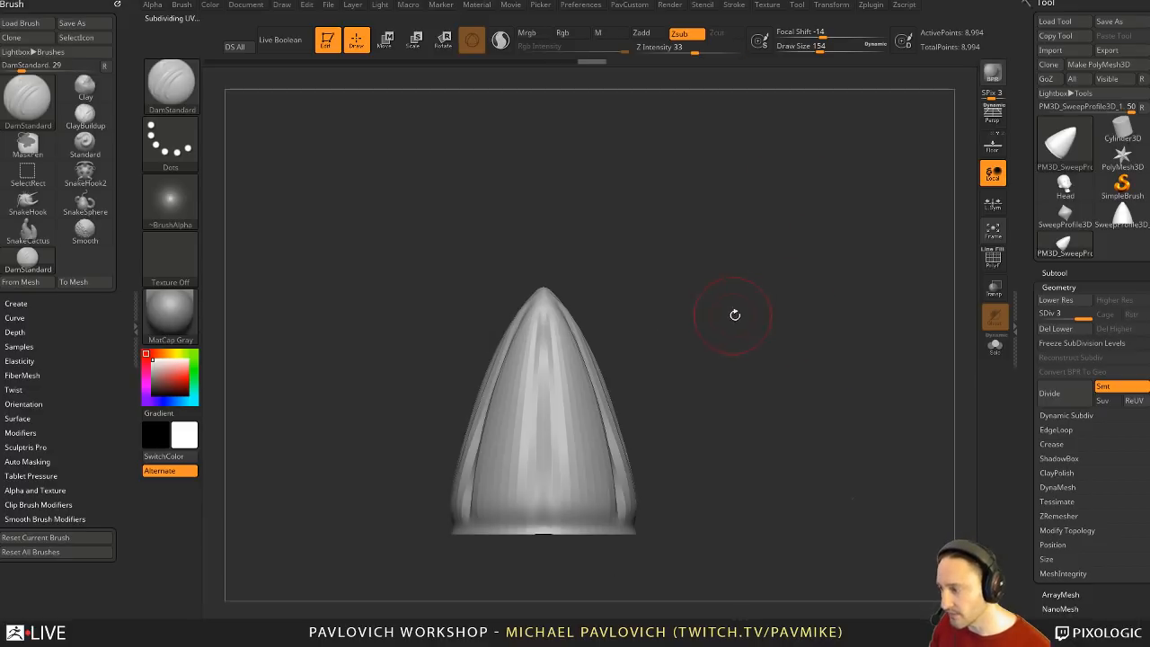
left_click_drag(743, 333, 757, 343, "alt")
key("s")
mouse_move(587, 320)
left_mouse_down()
mouse_move(598, 318)
mouse_move(559, 268)
left_mouse_up()
key("1")
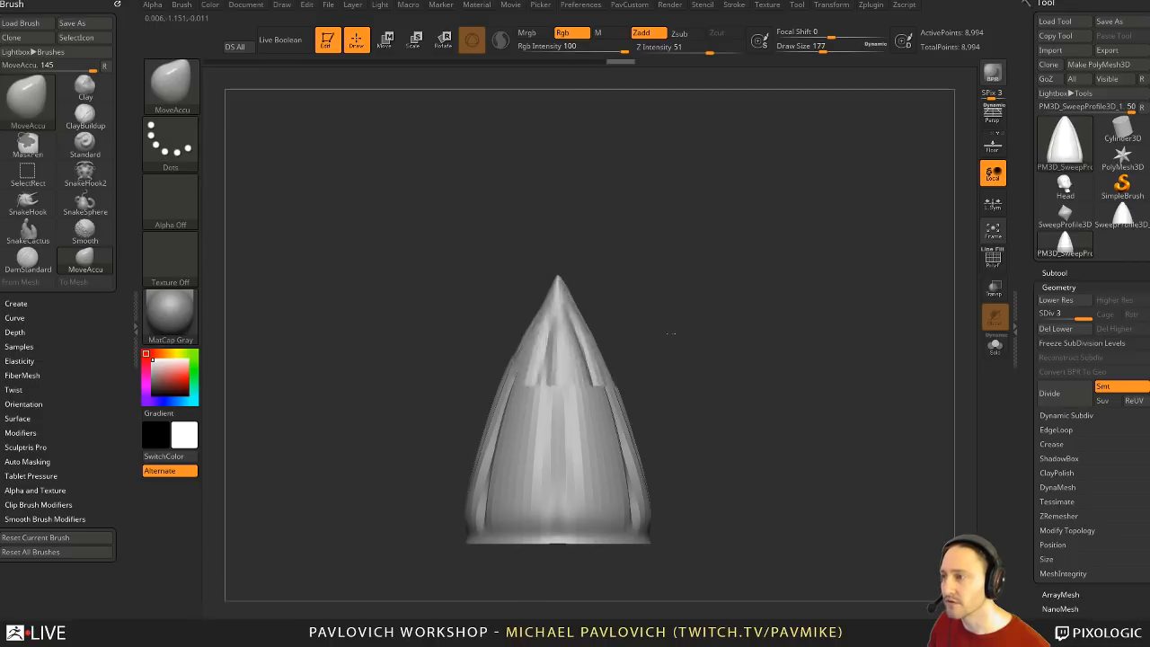
Step: Mask the cone's body, leaving only the base rim unmasked, and soften the mask's edge
mouse_move(670, 332)
left_mouse_down()
mouse_move(744, 333)
mouse_move(699, 344)
mouse_move(707, 310)
mouse_move(693, 287)
left_mouse_up()
left_click_drag(689, 522, 432, 447, "ctrl")
left_click(733, 314, "ctrl")
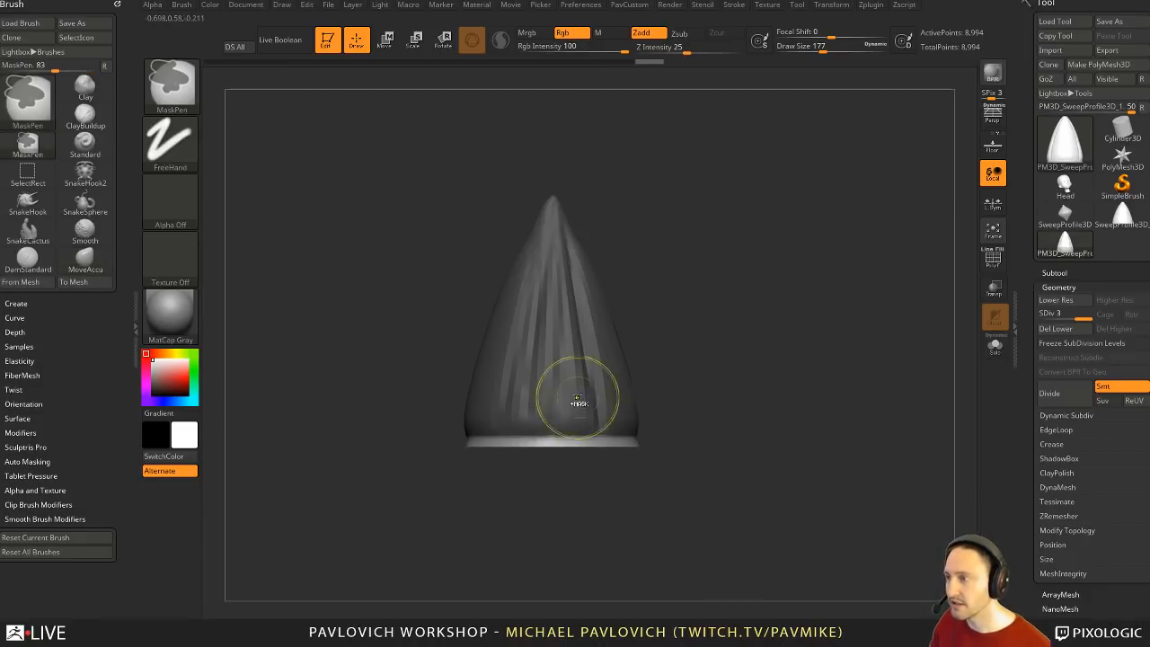
left_click(577, 395, "ctrl")
left_click(792, 325, "ctrl")
Step: Move the unmasked base downward to lengthen the form and scale the base inward
key("w")
left_click(610, 296, "ctrl")
left_click_drag(552, 259, 552, 313)
left_click(555, 471, "alt")
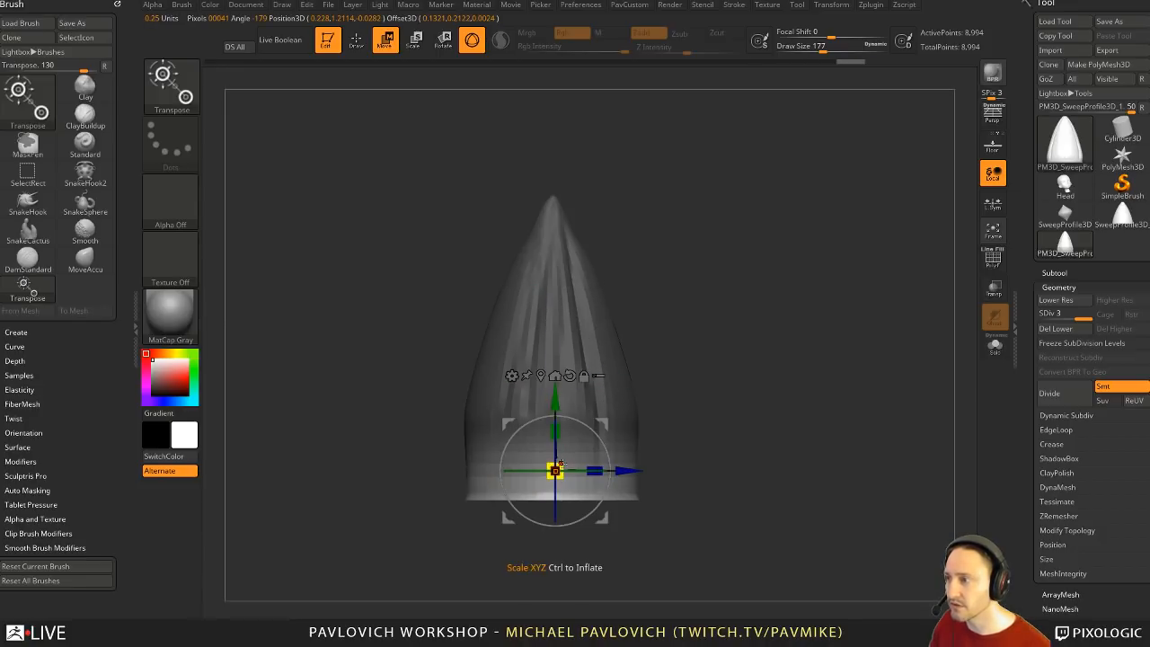
left_click_drag(556, 470, 541, 479)
key("q")
Step: Clear the mask and smooth the base rim
left_click_drag(663, 407, 732, 361, "ctrl")
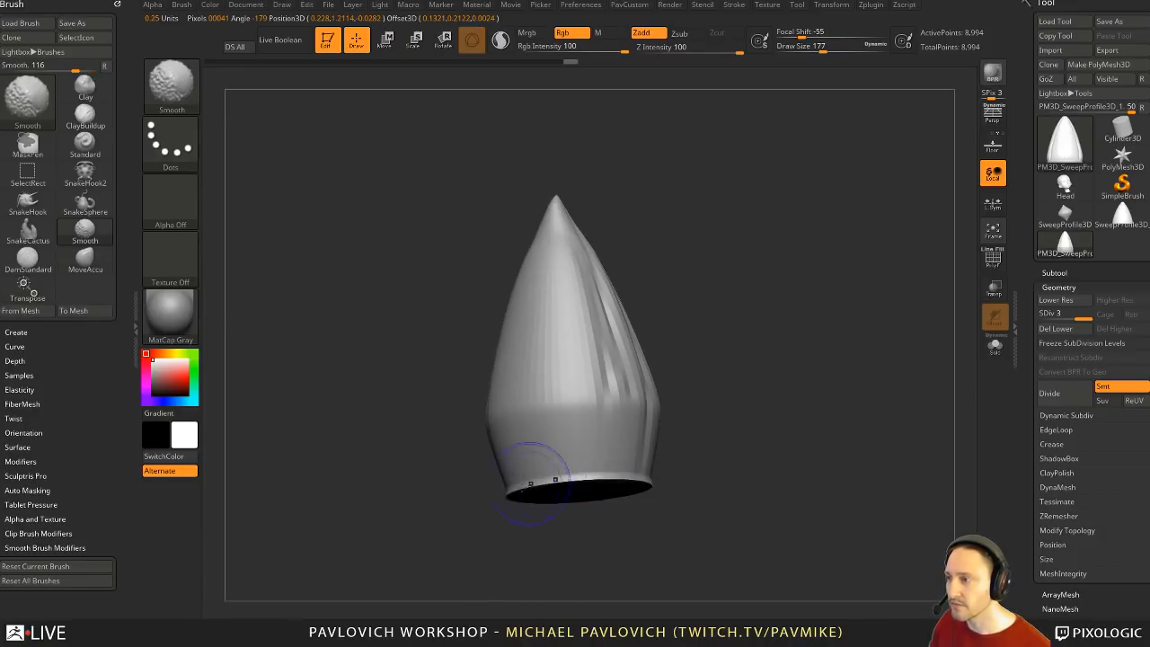
left_click_drag(752, 444, 697, 463)
left_click_drag(589, 478, 680, 477, "shift")
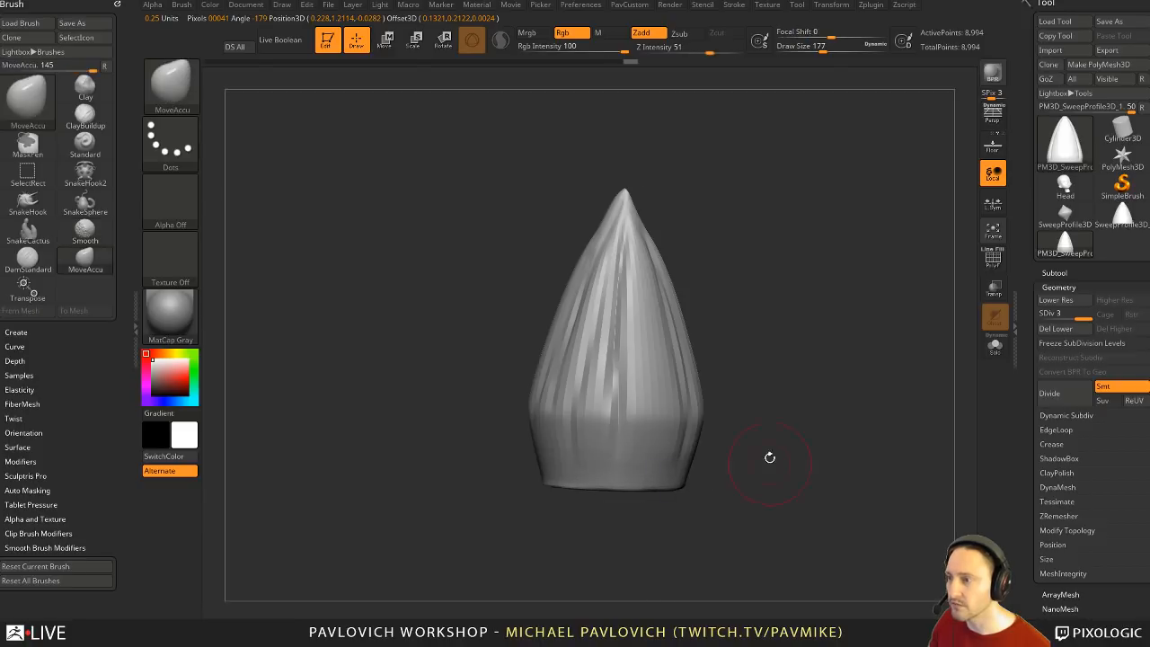
left_click_drag(771, 458, 719, 355)
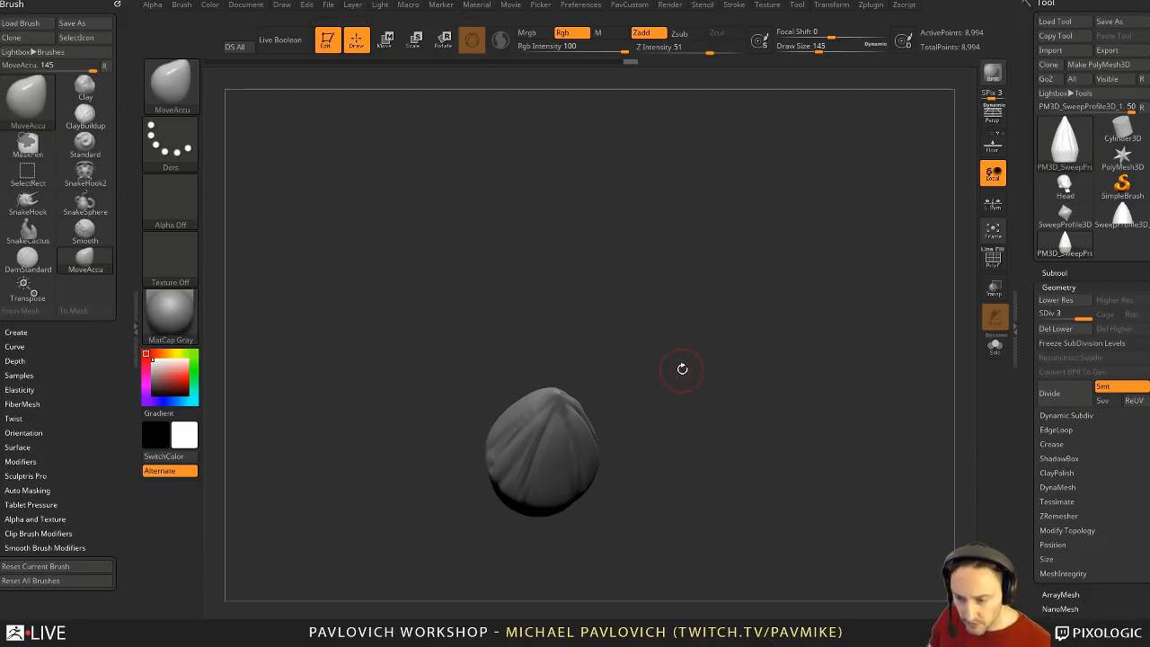
mouse_move(658, 359)
left_mouse_down()
mouse_move(688, 341)
mouse_move(720, 363)
left_mouse_up()
mouse_move(723, 289)
left_mouse_down()
mouse_move(726, 357)
mouse_move(646, 358)
left_mouse_up()
left_click_drag(607, 319, 598, 474)
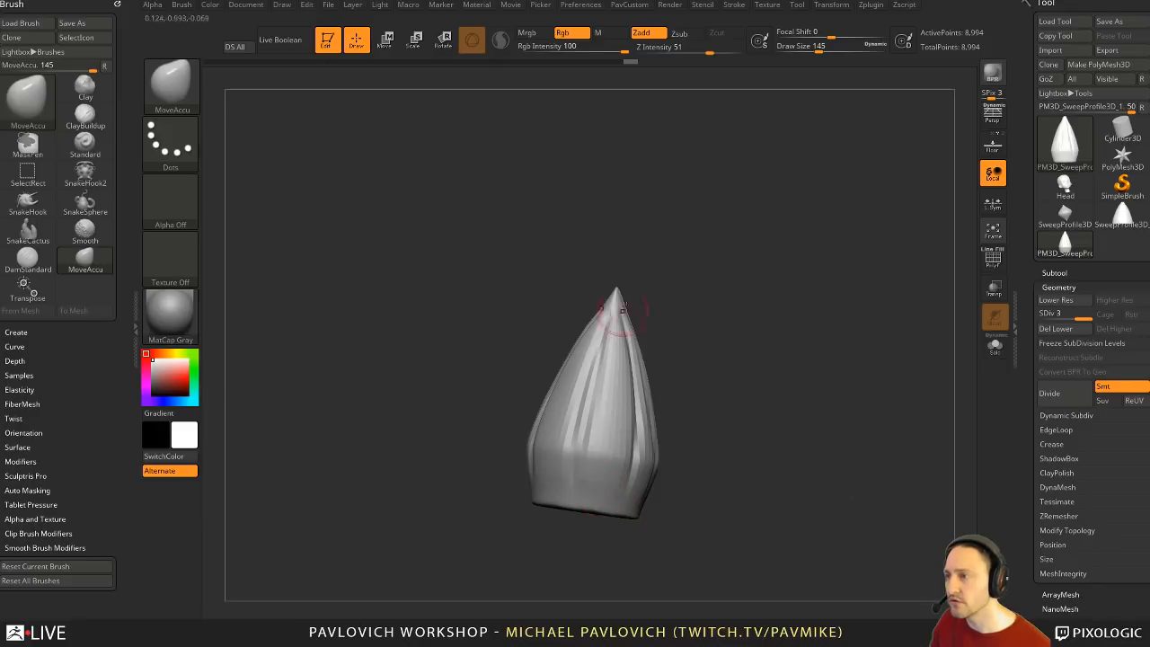
left_click_drag(622, 311, 585, 494)
left_click_drag(689, 307, 759, 331, "shift")
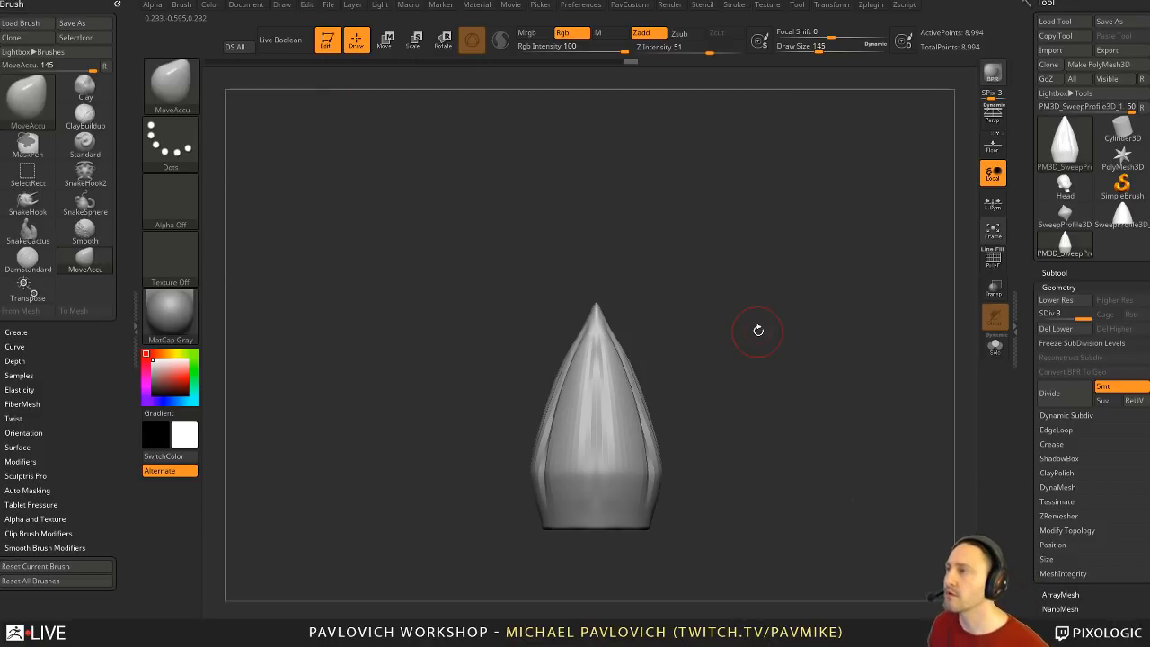
Step: Clear the sculpted cone from the canvas and switch to the SimpleBrush tool
left_click(329, 40)
key("ctrl+n")
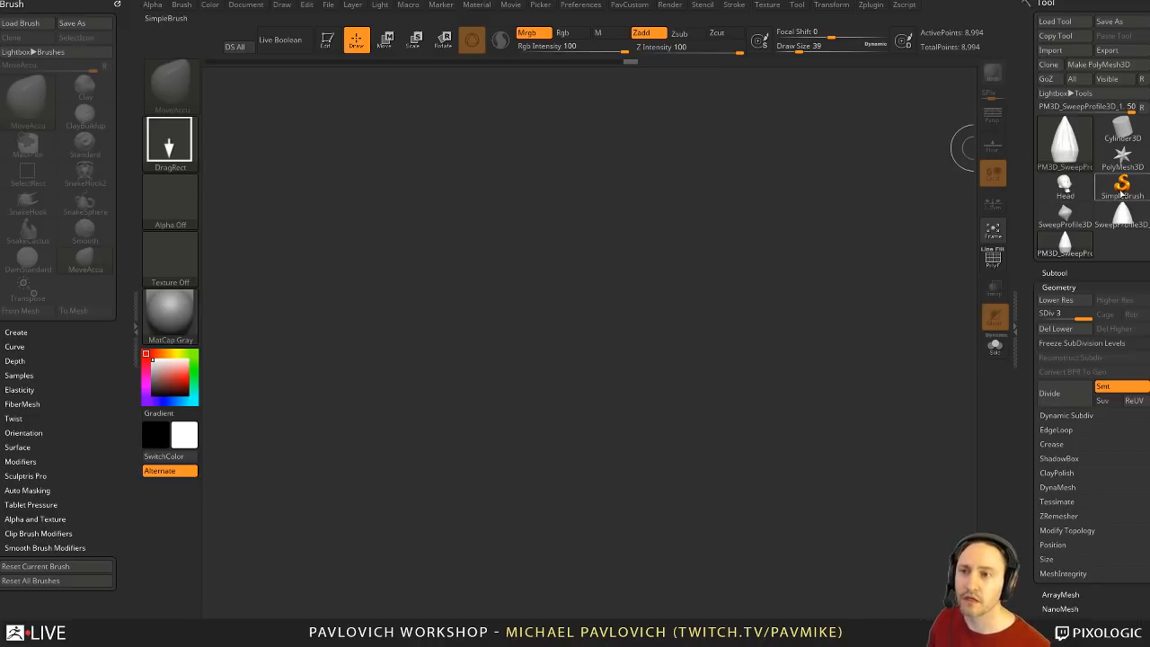
left_click(1122, 189)
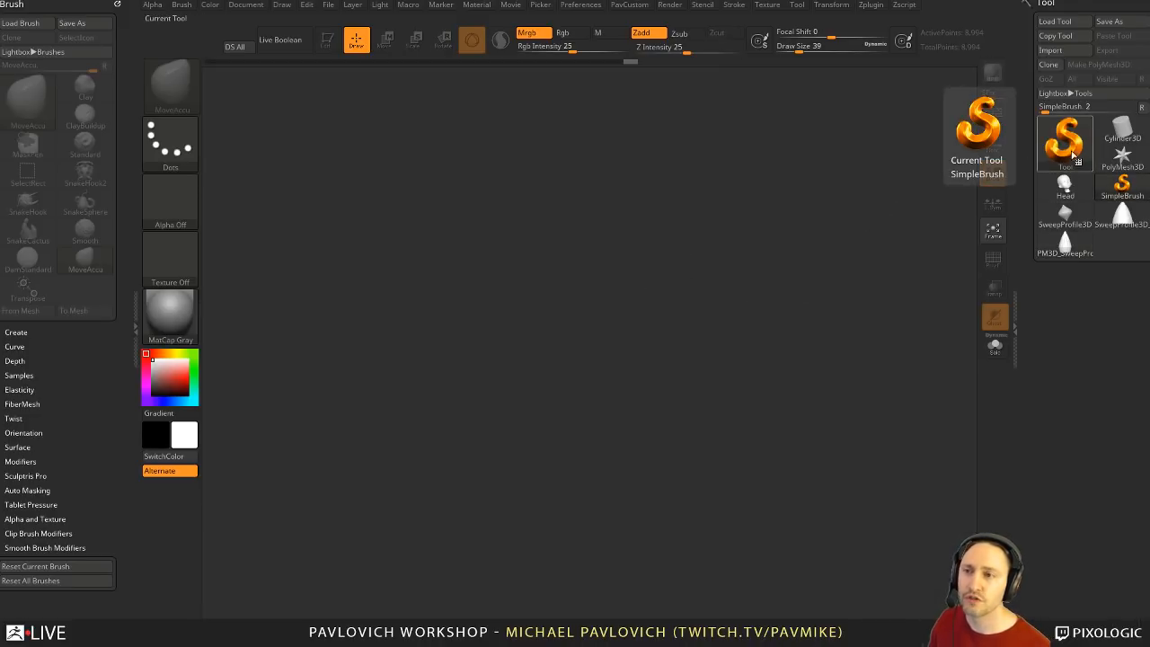
Step: Draw a PolyMesh3D star on the empty canvas and put it into Edit mode
left_click(1122, 158)
left_click_drag(472, 324, 464, 372)
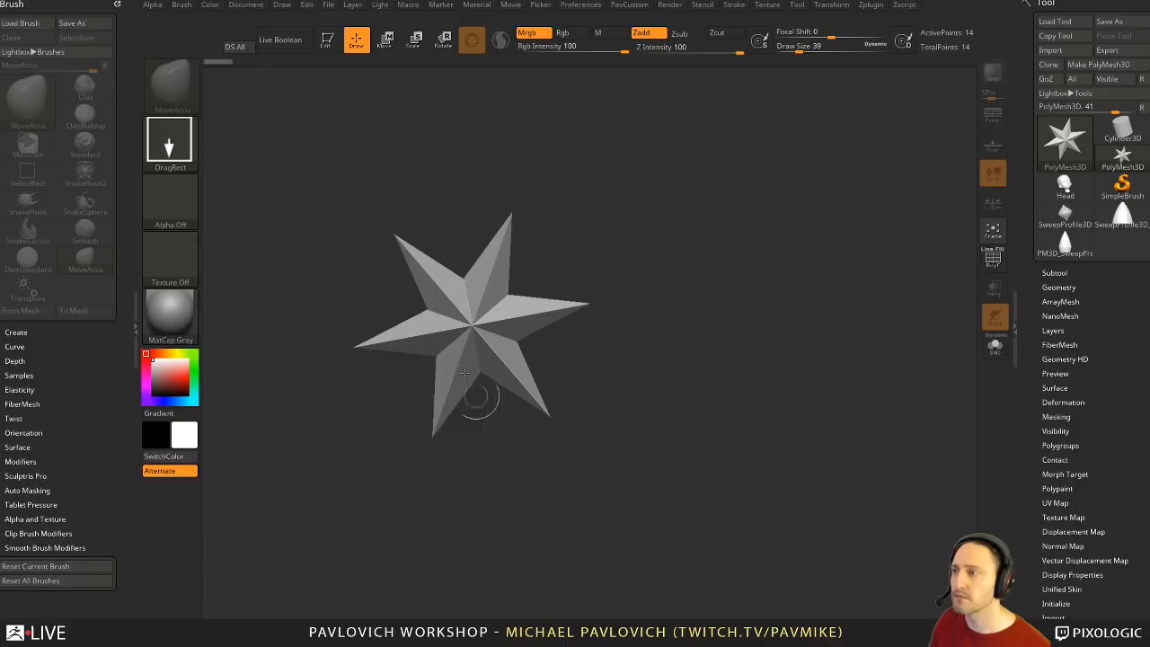
left_click(320, 47)
left_click_drag(948, 191, 773, 317)
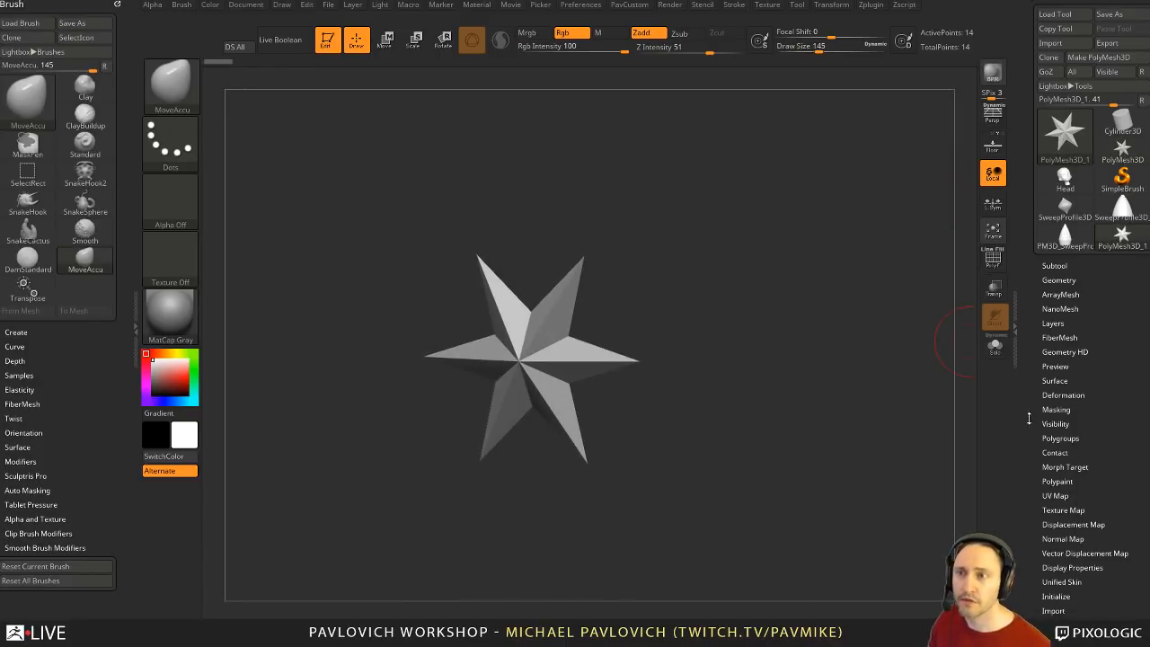
Step: Replace the star with an initialized QCube
scroll(1043, 400, "down", 3)
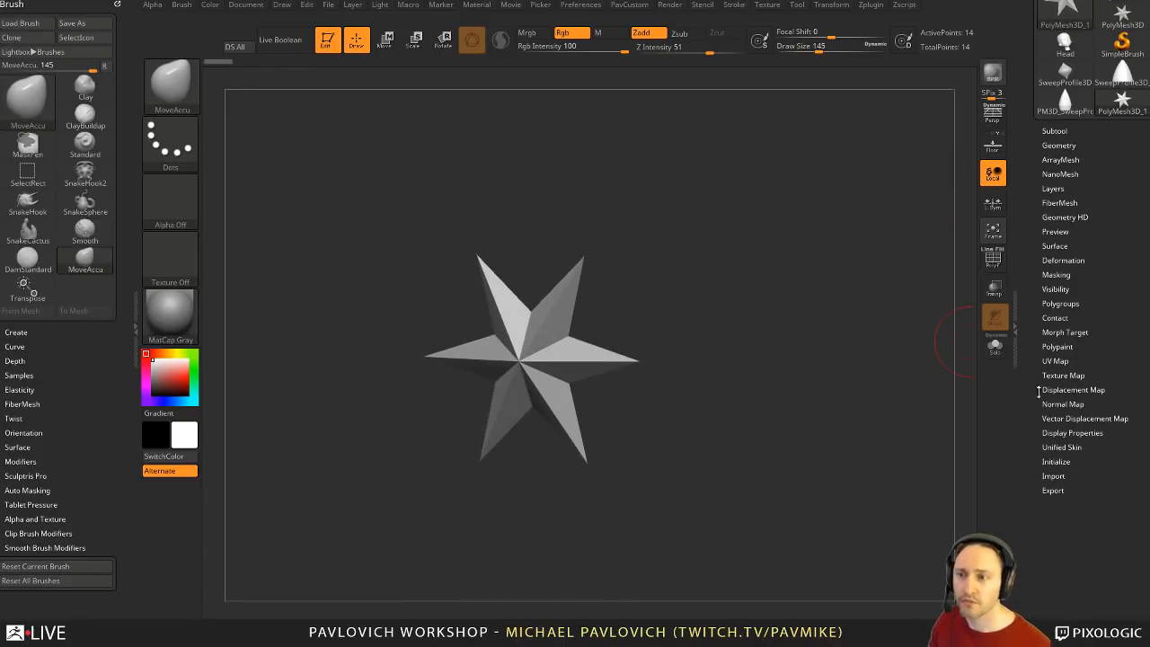
left_click(1056, 462)
left_click(1056, 463)
left_click(1056, 462)
left_click(1052, 477)
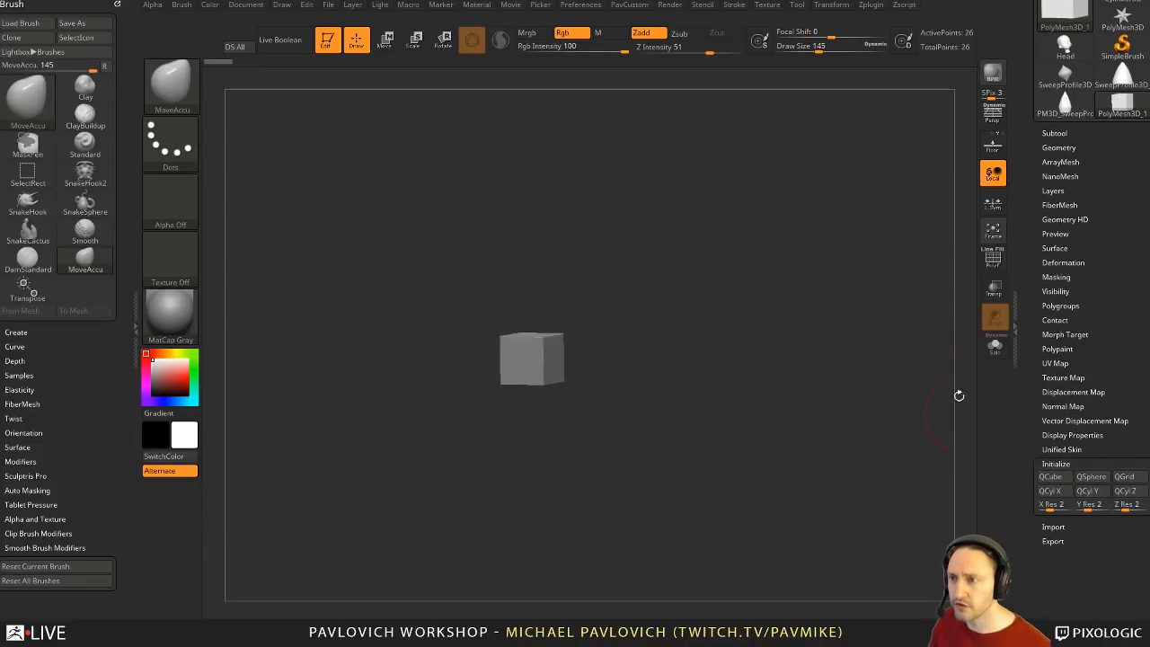
Step: Display the polyframe and reinitialize the QCube with X, Y and Z resolution set to 1
left_click(995, 260)
key("d")
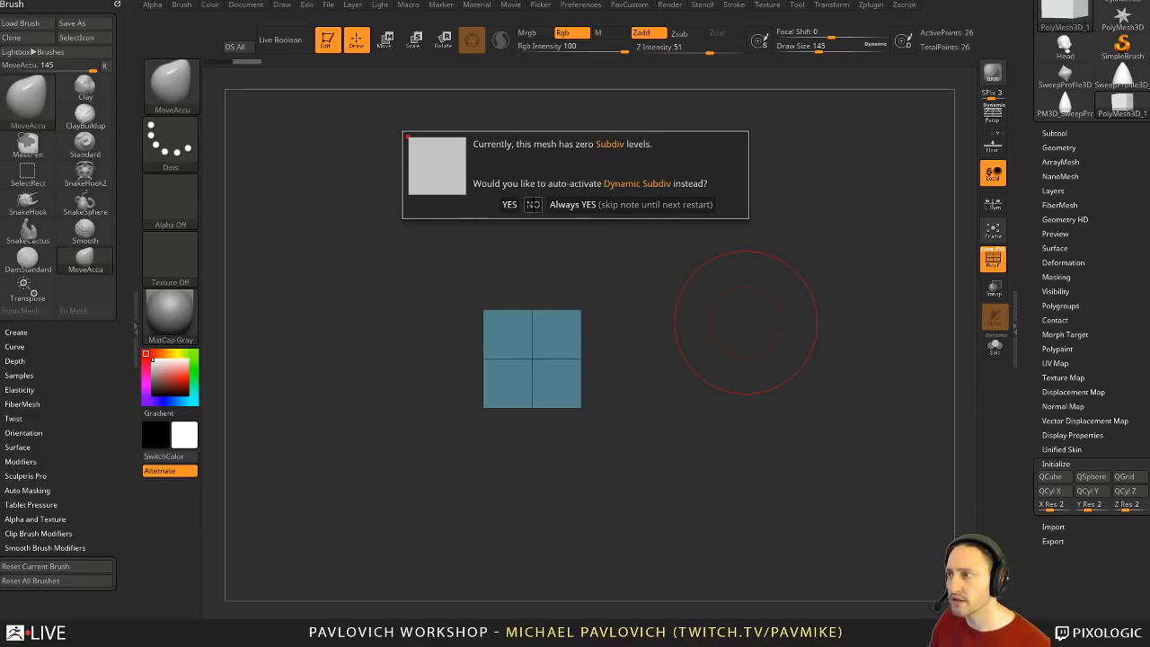
left_click(533, 205)
left_click_drag(807, 338, 732, 386)
key("s")
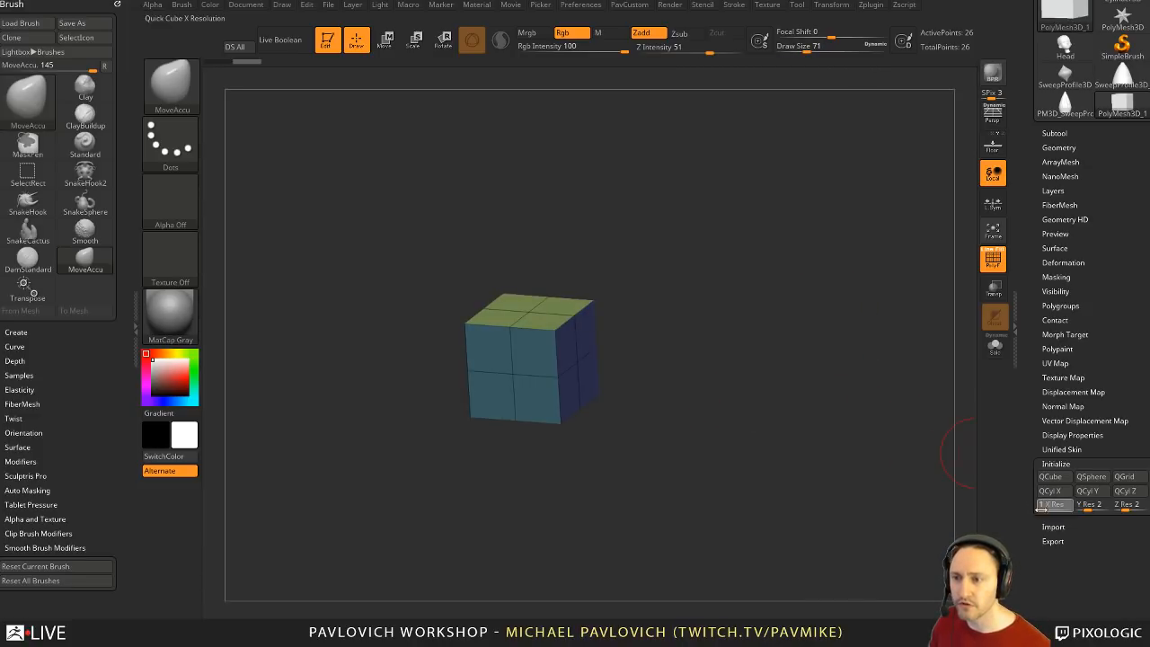
left_click(1048, 479)
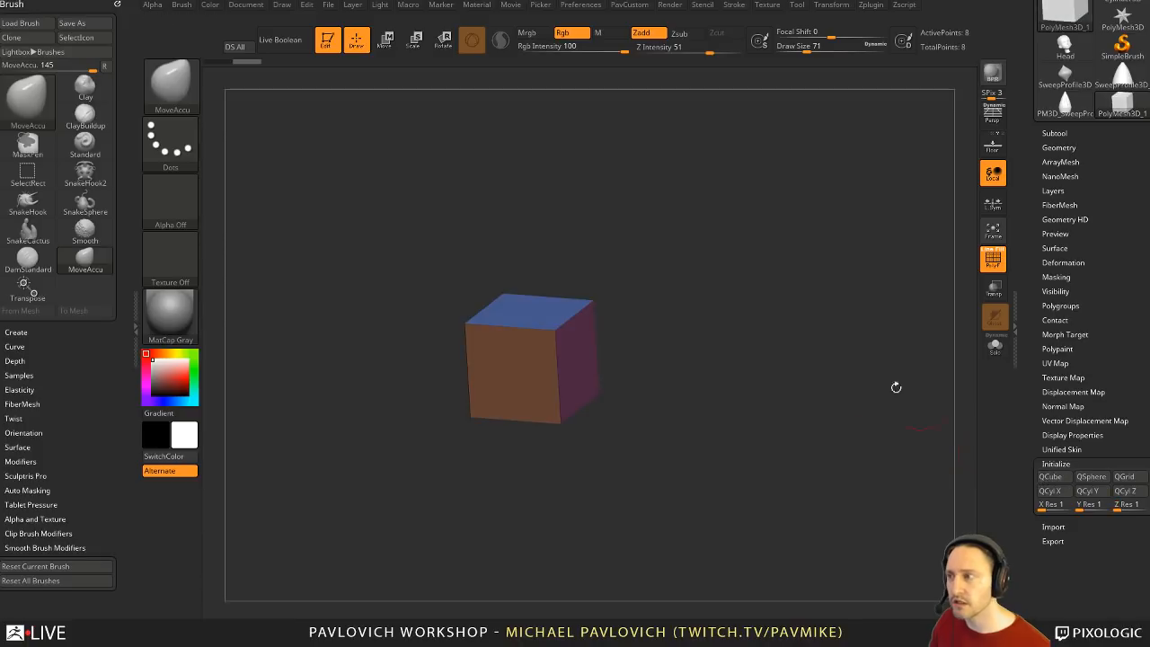
Step: Unify the cube's size and use Mirror And Weld to add an edge loop through its centre
left_click_drag(714, 236, 797, 301, "alt")
key("space")
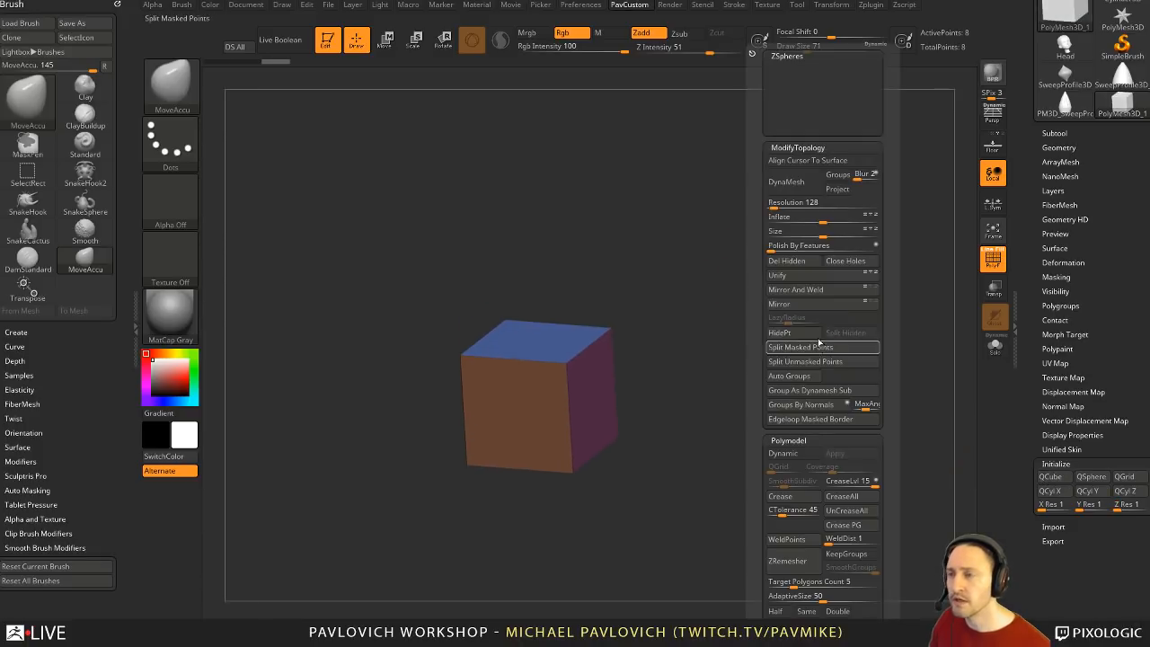
left_click(800, 275)
key("f")
left_click_drag(815, 146, 886, 267, "shift")
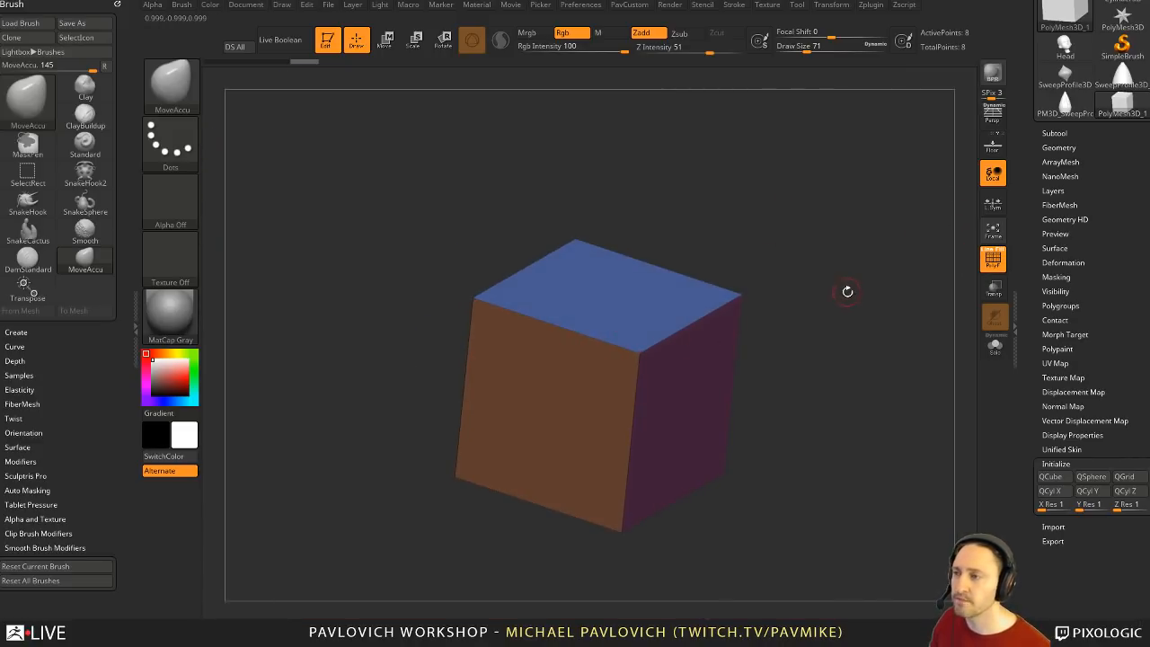
key("3")
left_click(852, 290)
Step: Scale the cube vertically to about 2.45 times its height to form a tall box
left_click_drag(850, 332, 776, 289, "alt")
key("w")
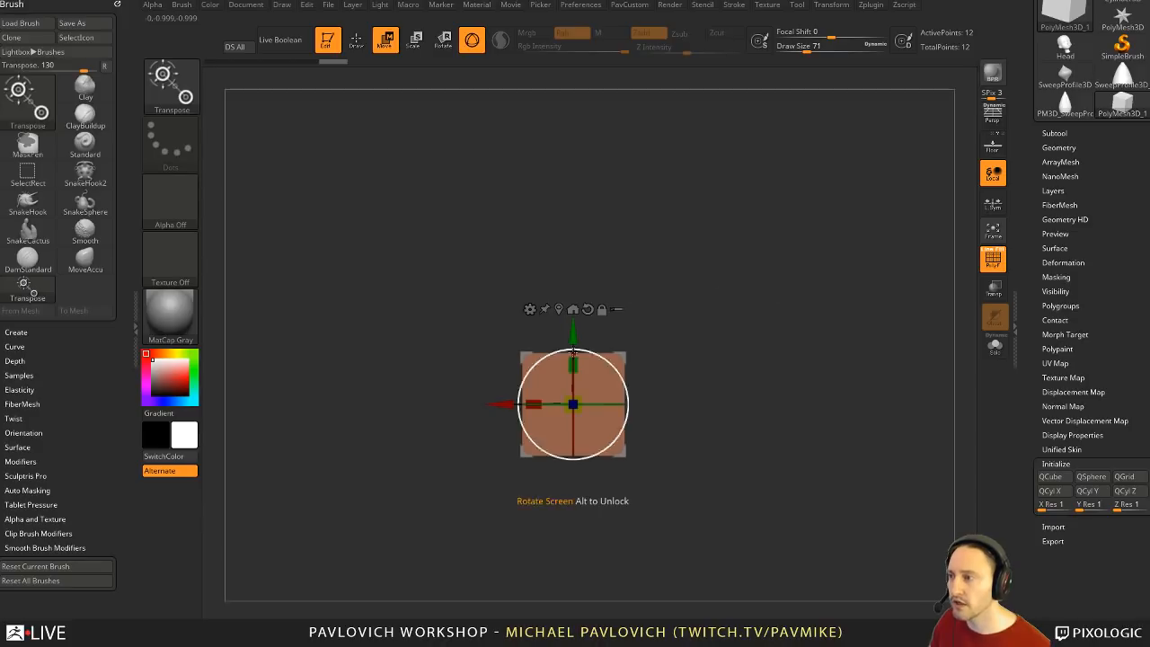
left_click_drag(574, 364, 573, 224)
key("q")
Step: Rotate the tall box 45 degrees about its vertical axis
mouse_move(761, 294)
left_mouse_down()
mouse_move(742, 297)
mouse_move(785, 293)
mouse_move(748, 355)
left_mouse_up()
key("w")
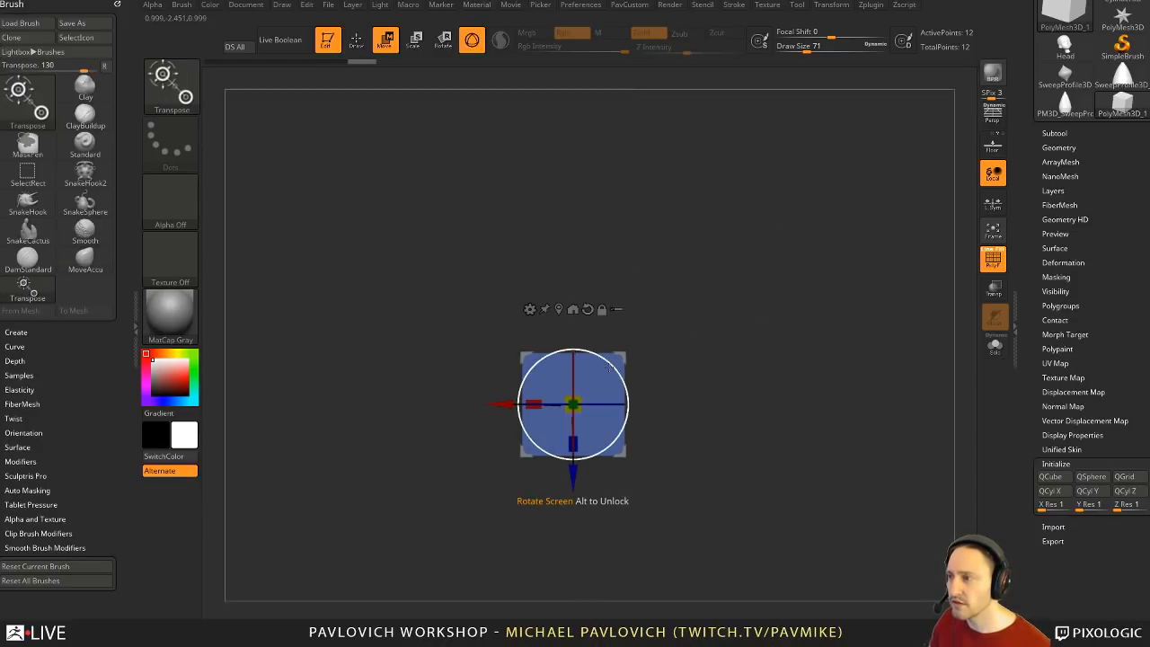
mouse_move(609, 368)
left_mouse_down("shift")
mouse_move(621, 412)
mouse_move(620, 400)
left_mouse_up("shift")
key("q")
Step: Switch to the ZModeler brush with the box seen from the front
mouse_move(745, 383)
left_mouse_down()
mouse_move(749, 363)
mouse_move(763, 360)
mouse_move(756, 336)
left_mouse_up()
key("b")
key("z")
key("m")
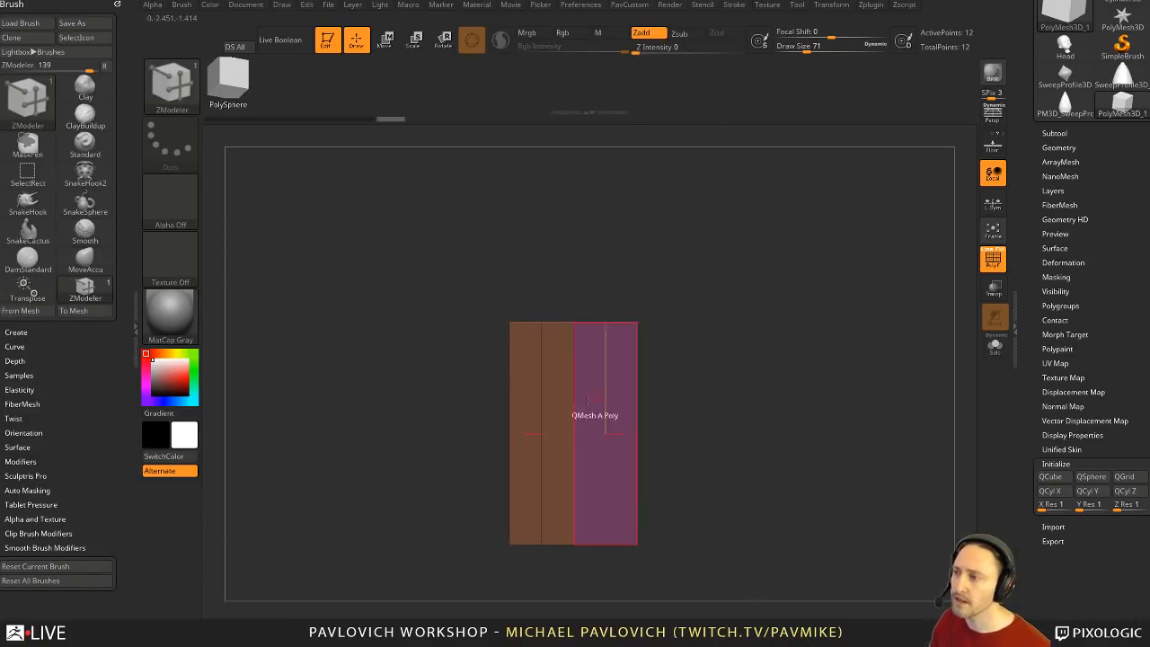
key("space")
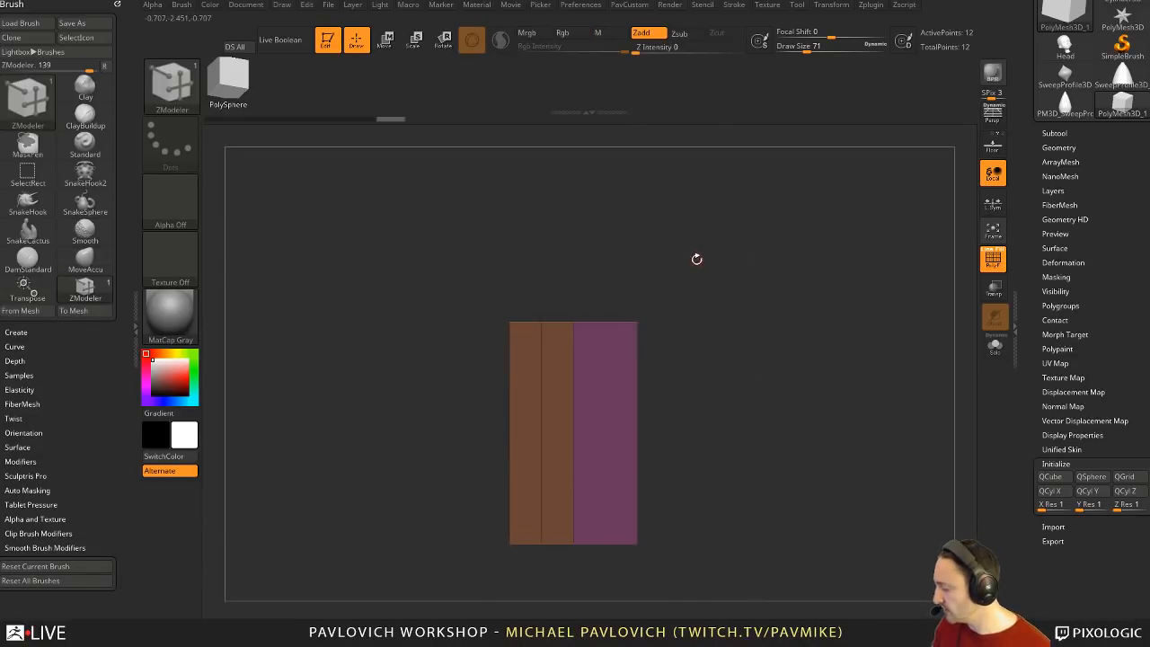
key("b")
key("z")
key("m")
left_click_drag(639, 375, 630, 342, "alt")
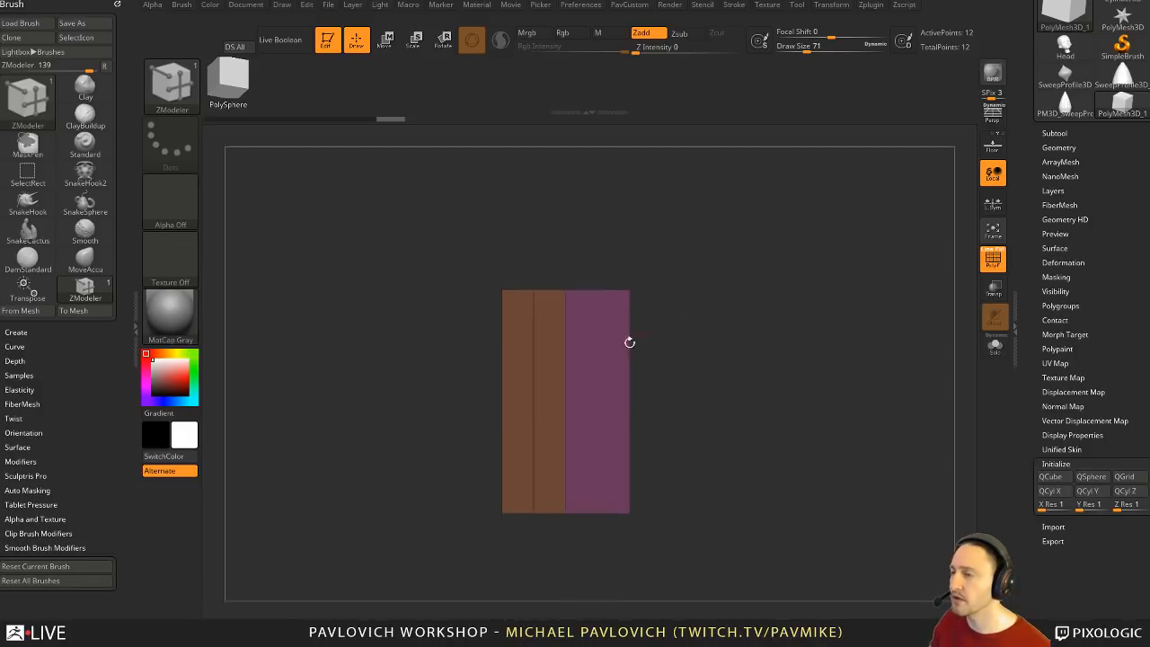
Step: Insert a horizontal edge loop around the middle of the box using the ZModeler edge action Insert with Multiple EdgeLoops
key("space")
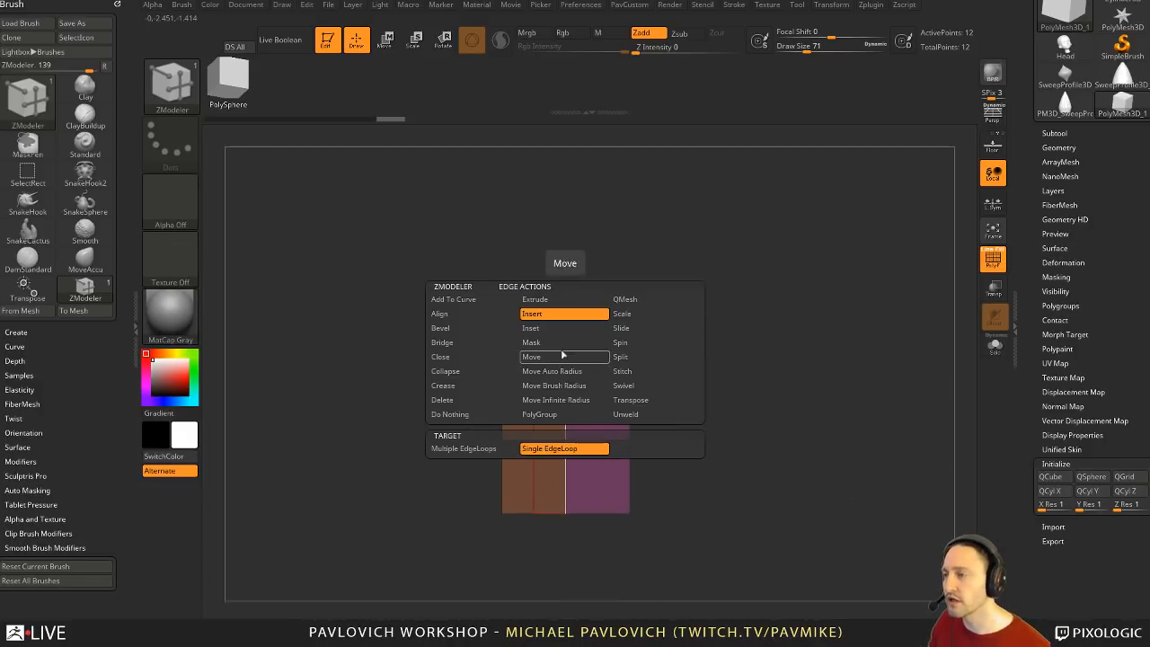
left_click(480, 329)
left_click(531, 328)
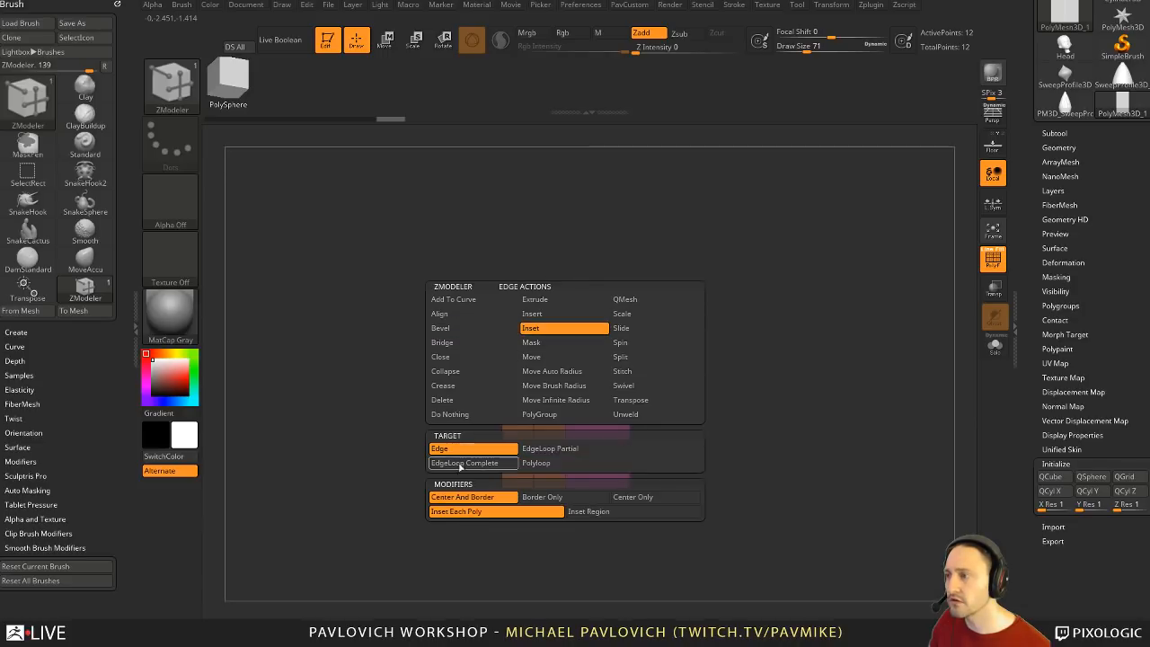
key("space")
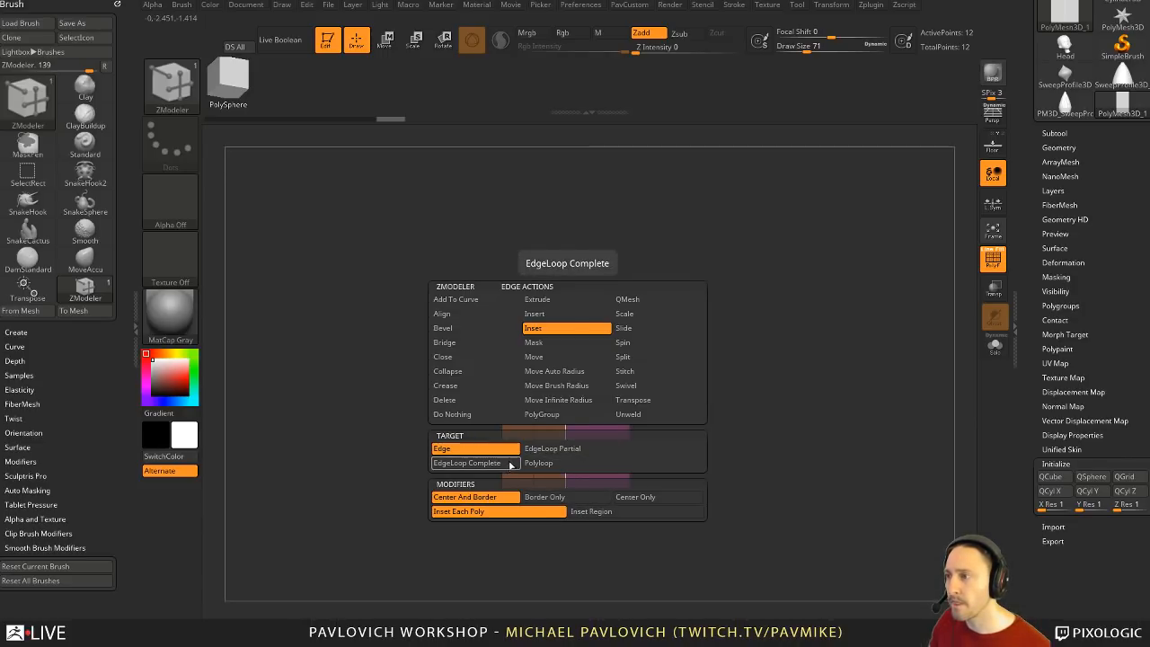
left_click(533, 313)
left_click(469, 448)
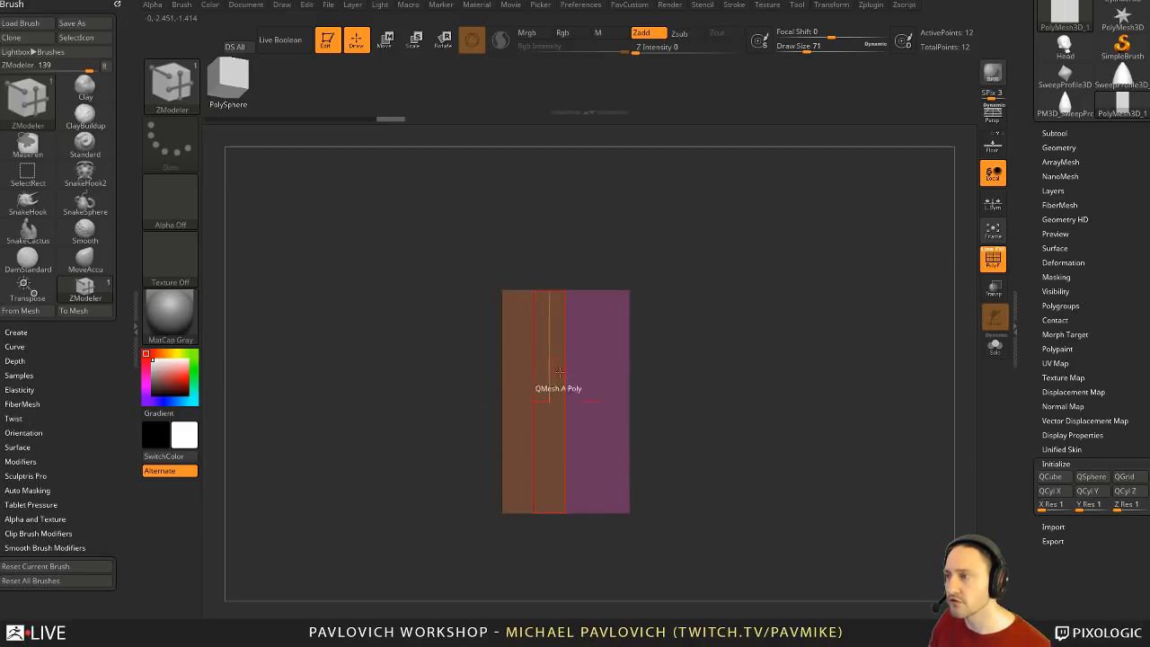
left_click(559, 372)
Step: Bevel the middle edge loop to split the box into three stacked sections
key("space")
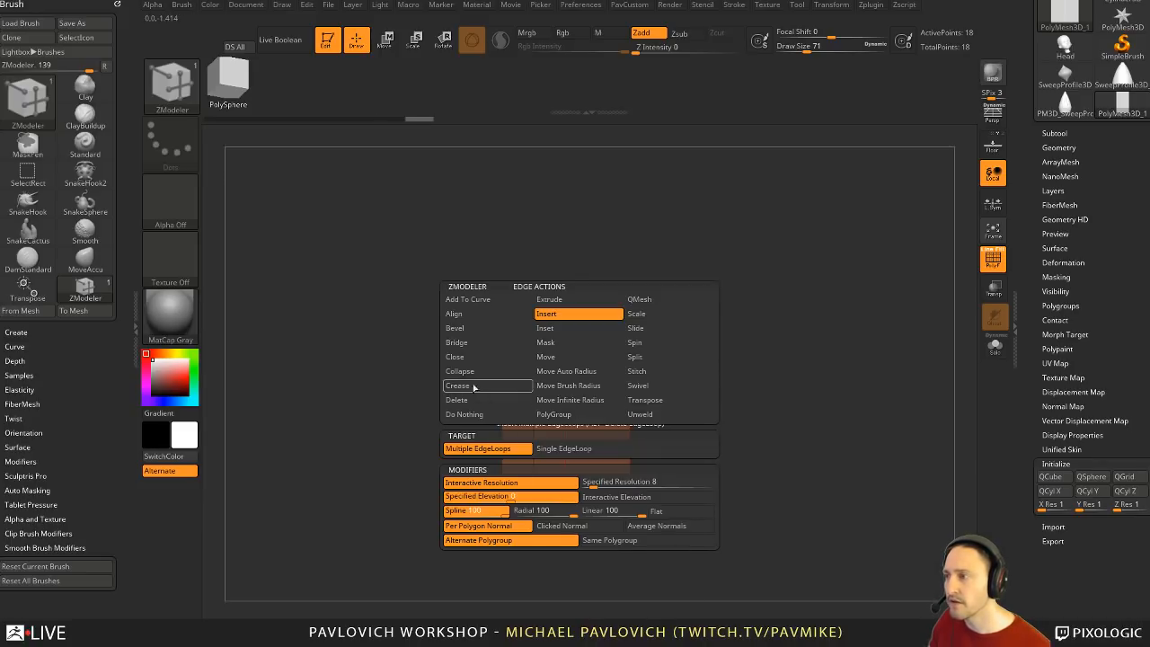
left_click(456, 328)
left_click(625, 402)
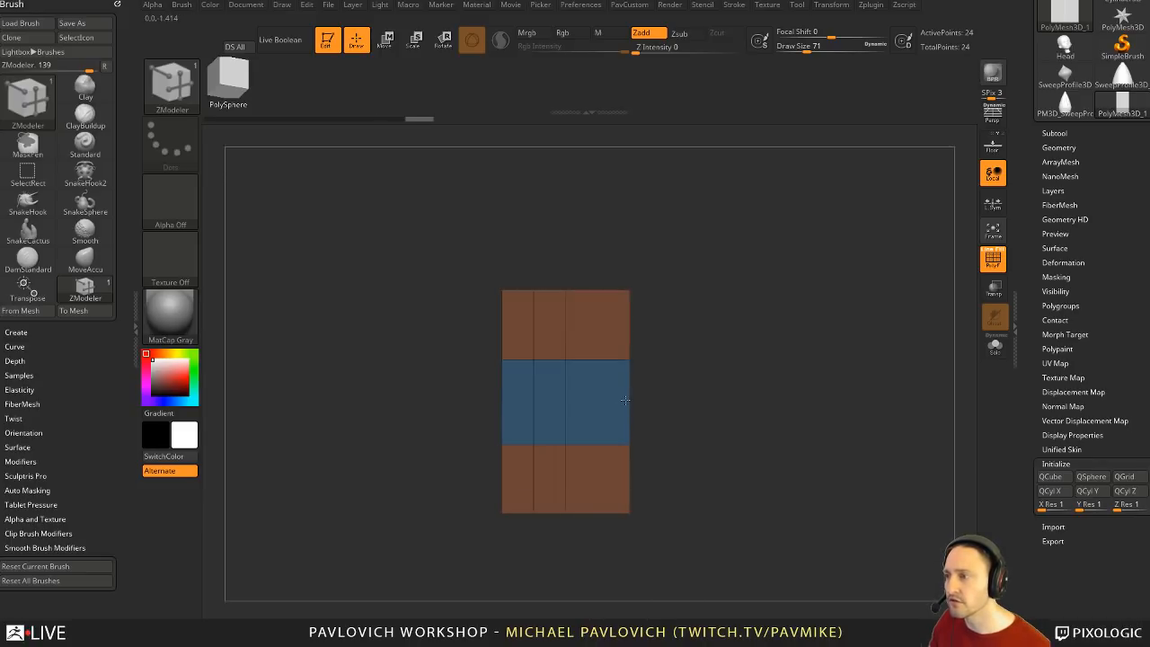
Step: Isolate the box's top and bottom sections one at a time and assign each its own polygroup
mouse_move(587, 278)
left_mouse_down()
mouse_move(764, 333)
mouse_move(742, 357)
mouse_move(701, 290)
left_mouse_up()
left_click_drag(436, 238, 705, 388, "ctrl+shift")
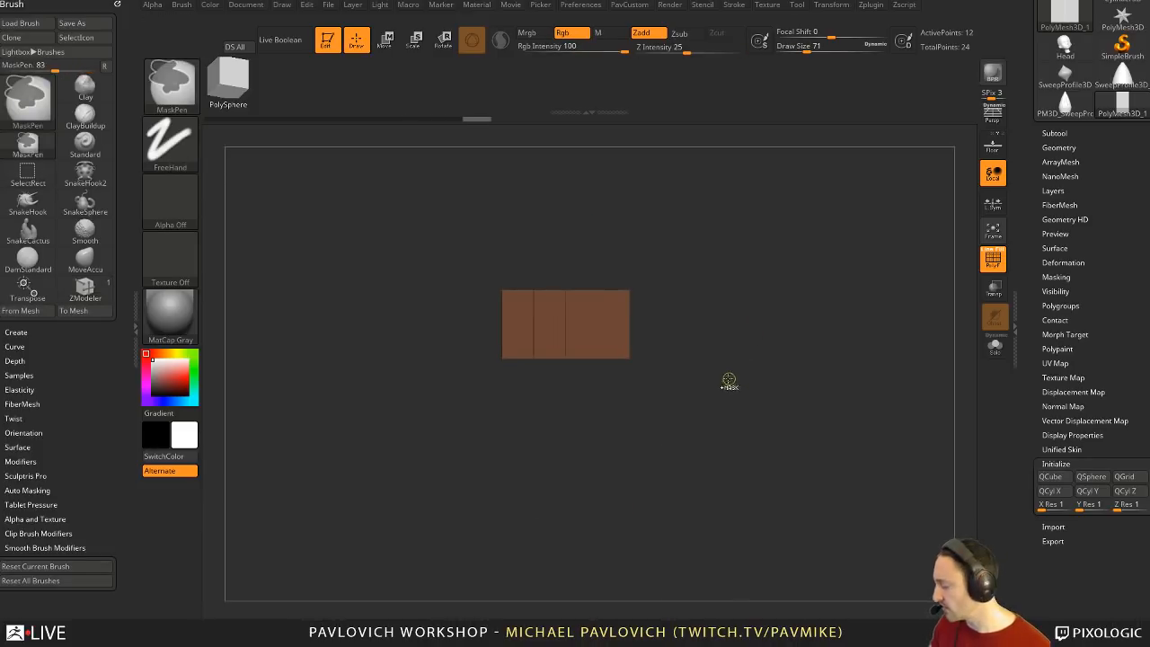
key("ctrl+w")
left_click(709, 380, "ctrl+shift")
mouse_move(687, 558)
left_mouse_down("ctrl+shift")
mouse_move(609, 532)
mouse_move(462, 421)
left_mouse_up("ctrl+shift")
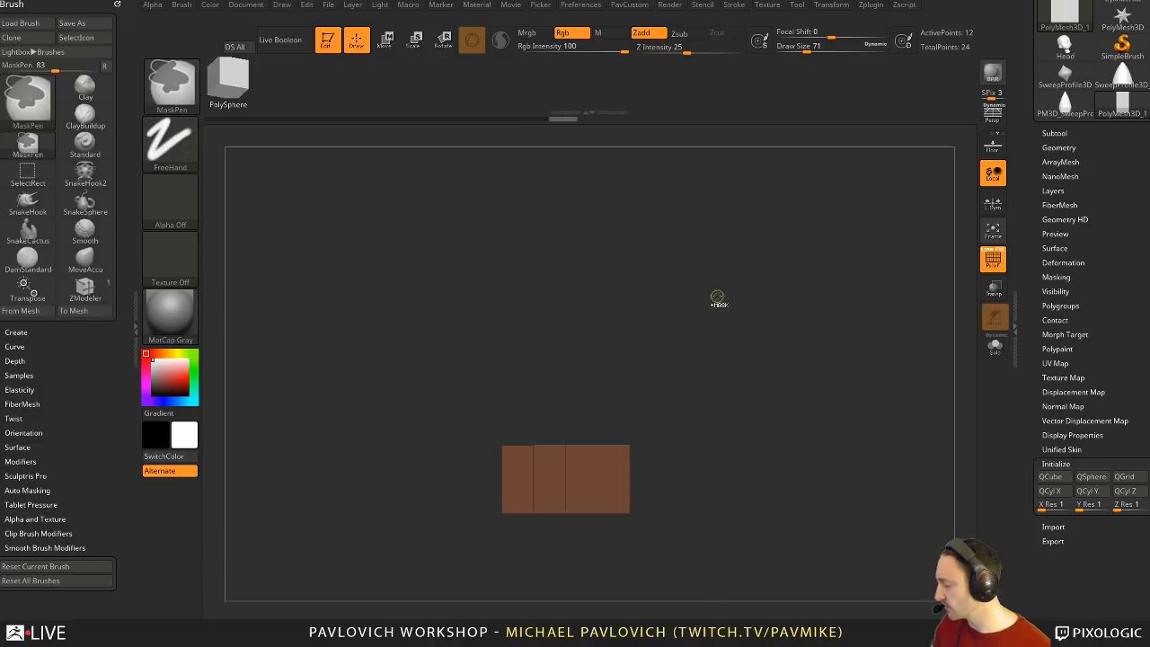
key("ctrl+w")
left_click(759, 274, "ctrl+shift")
Step: Delete the vertical edge loop running through the middle of the box's faces with ZModeler's Insert edge action
left_click_drag(759, 274, 715, 307)
key("space")
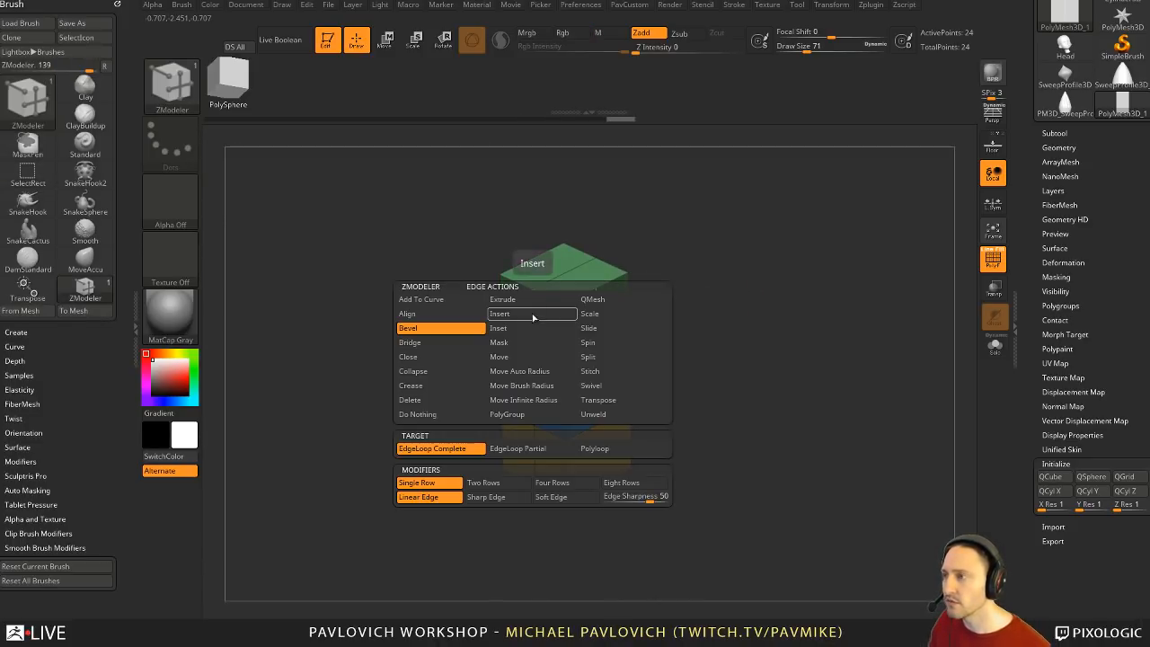
left_click(513, 316)
left_click(517, 448)
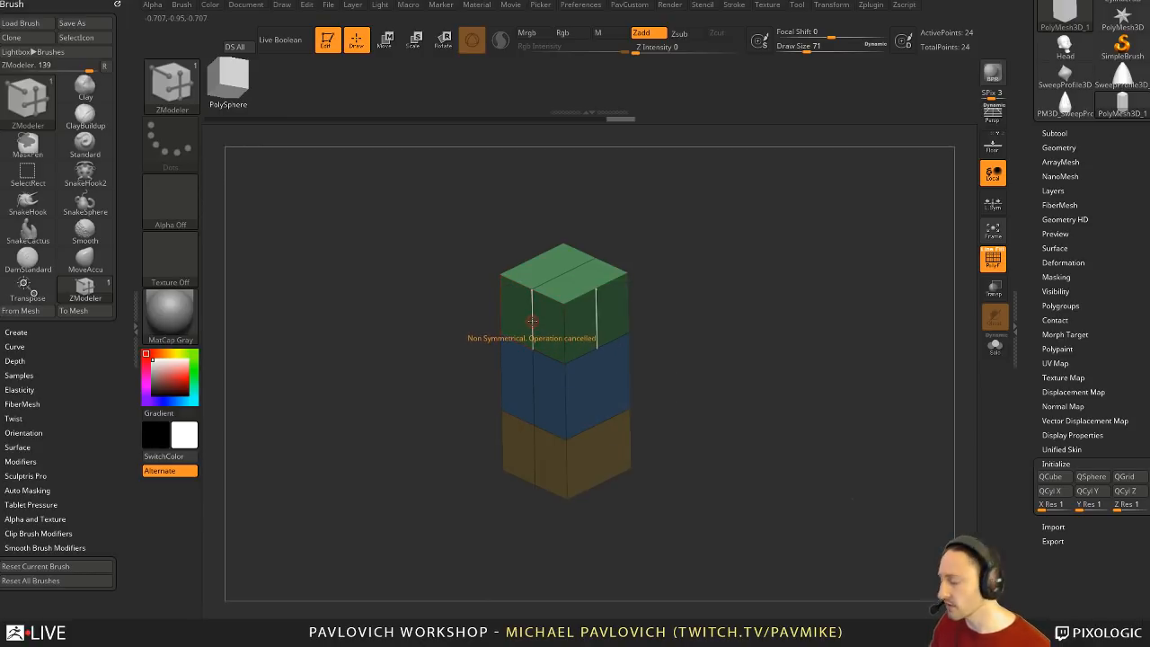
left_click(533, 322, "alt")
Step: Crease the box's hard edges and open the crease settings under Geometry
mouse_move(724, 356)
left_mouse_down()
mouse_move(744, 323)
mouse_move(627, 331)
mouse_move(739, 337)
mouse_move(721, 329)
left_mouse_up()
key("s")
key("space")
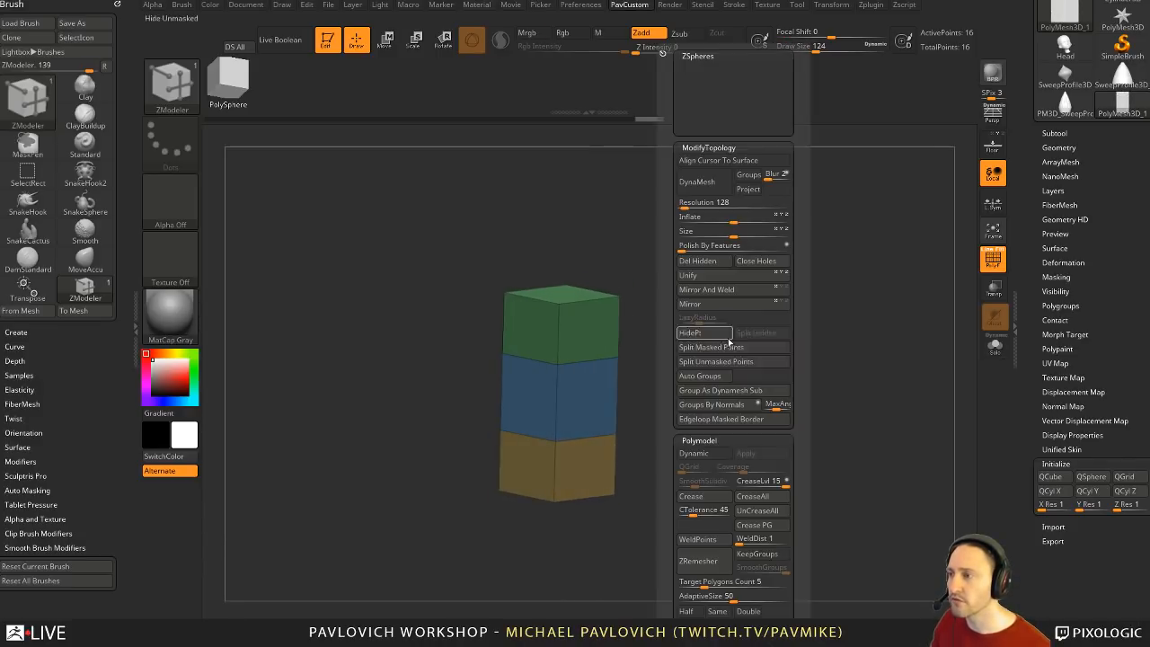
left_click(691, 496)
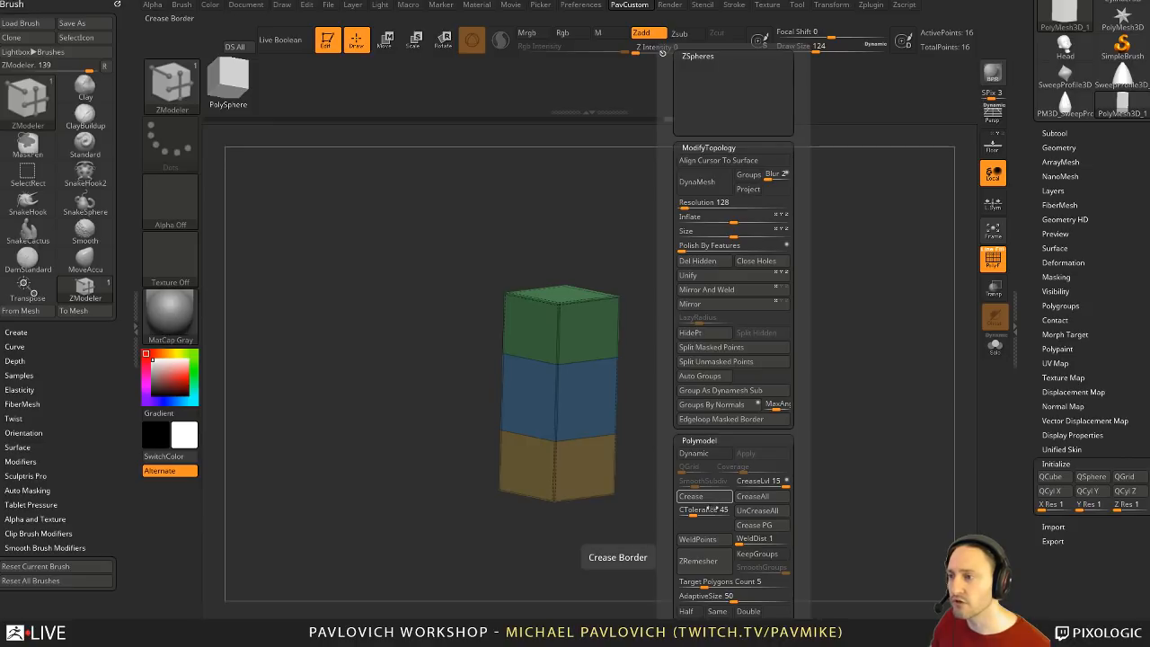
left_click(1059, 147)
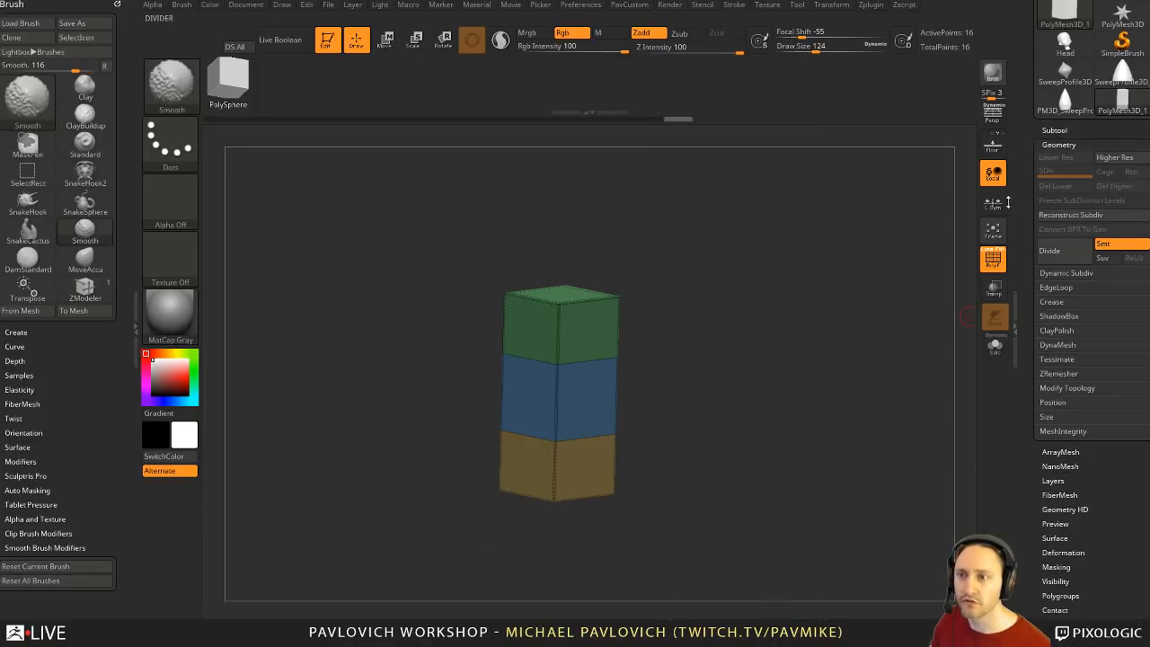
left_click(1050, 295)
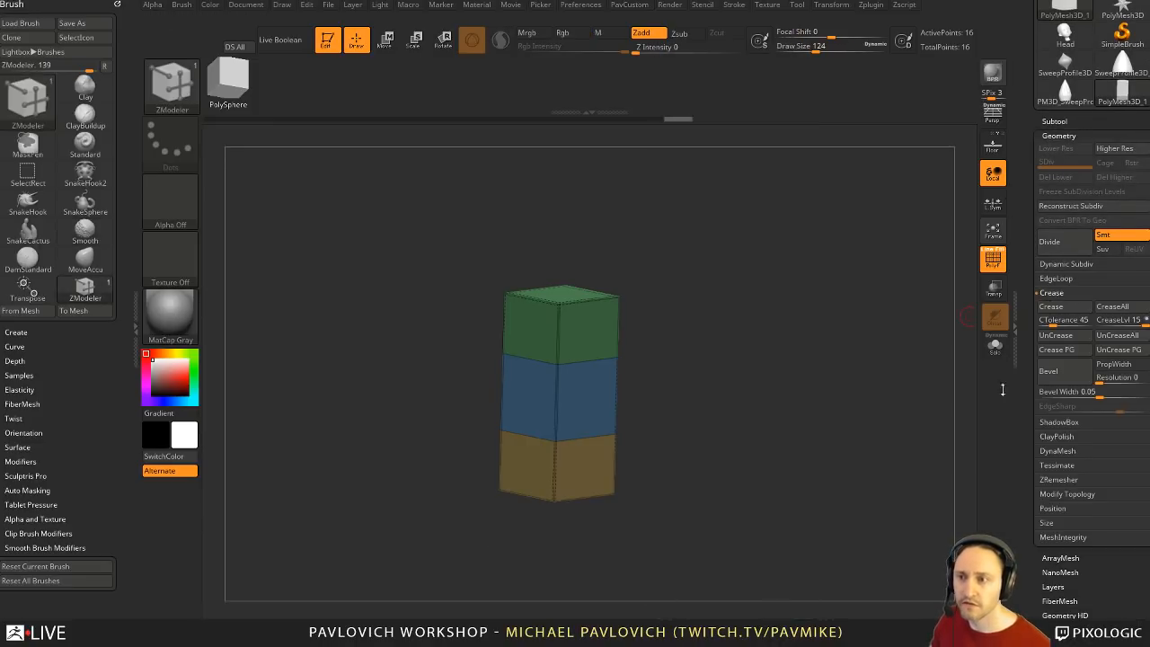
Step: Create a new InsertMesh brush from the front view of the three-section box
mouse_move(759, 314)
left_mouse_down()
mouse_move(736, 313)
mouse_move(769, 302)
mouse_move(742, 301)
mouse_move(718, 320)
left_mouse_up()
key("b")
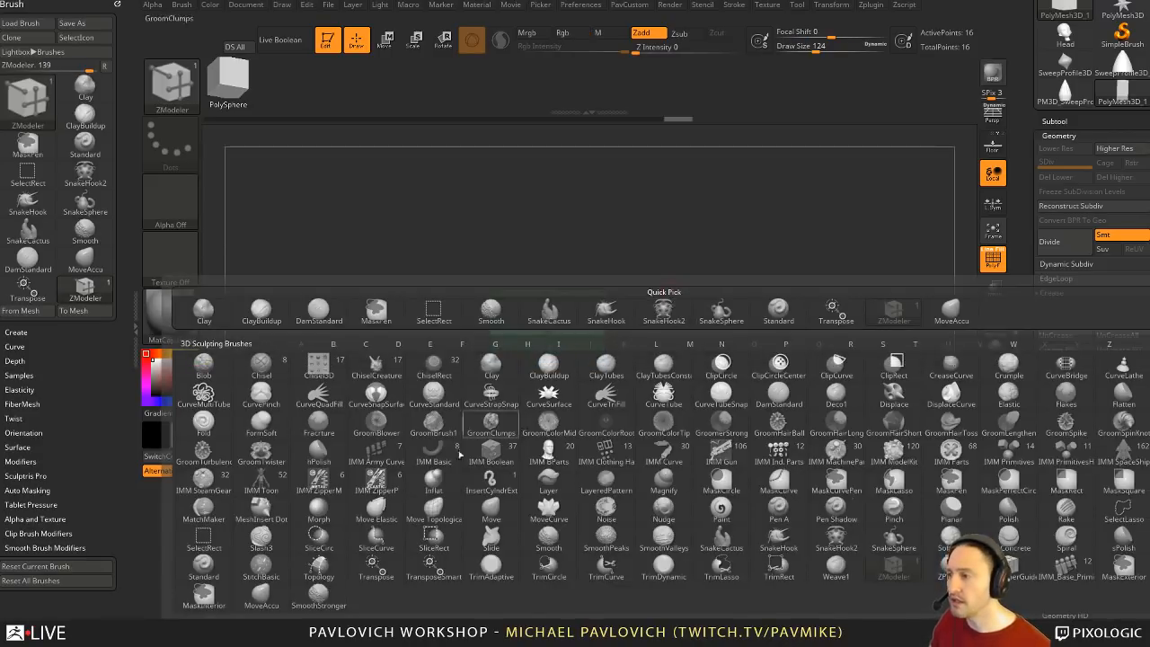
left_click(376, 622)
left_click(506, 211)
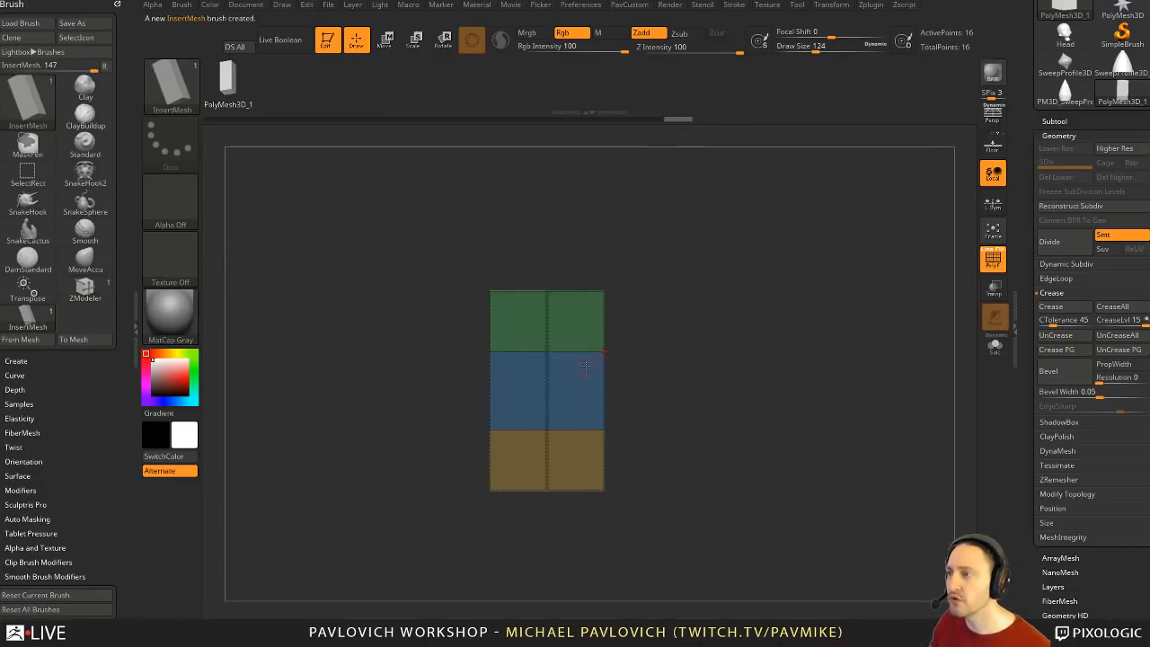
Step: Try the InsertMesh brush by placing three copies on the box, and undo them
left_click_drag(583, 364, 652, 395)
left_click_drag(552, 436, 631, 464)
left_click_drag(519, 469, 594, 499)
mouse_move(769, 383)
left_mouse_down()
mouse_move(731, 416)
mouse_move(770, 408)
mouse_move(779, 296)
mouse_move(737, 322)
left_mouse_up()
key("ctrl+z")
key("ctrl+z")
key("ctrl+z")
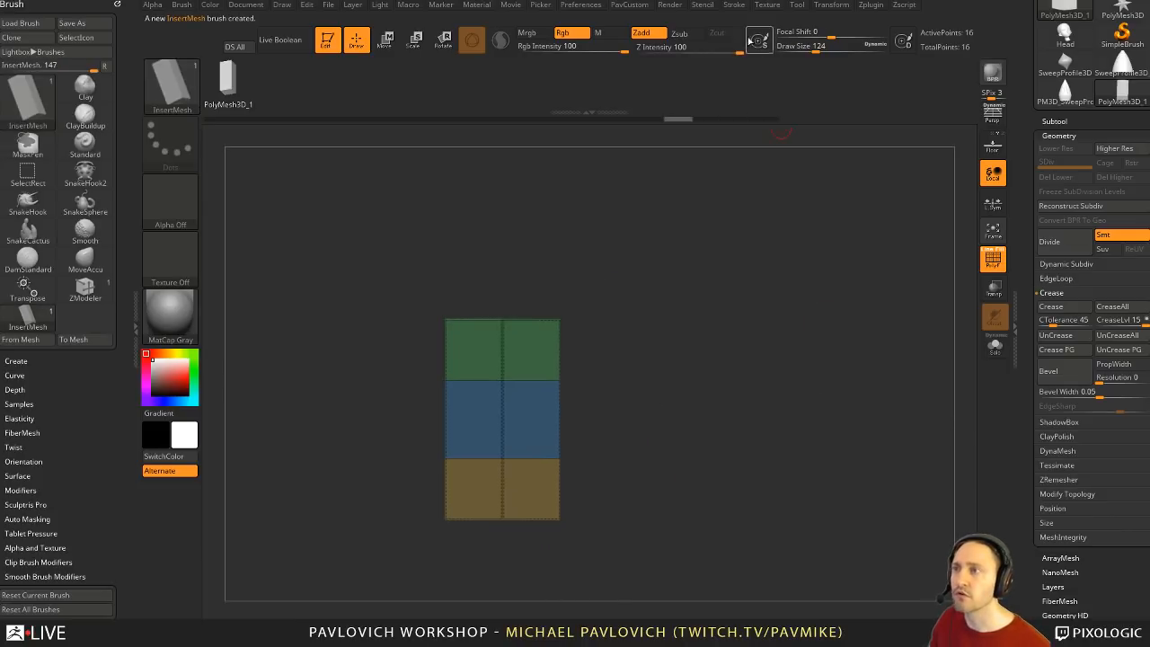
Step: Enable Curve Mode with Bend and Snap for the InsertMesh brush and draw an S-shaped strip from the box at draw size 379
left_click(728, 20)
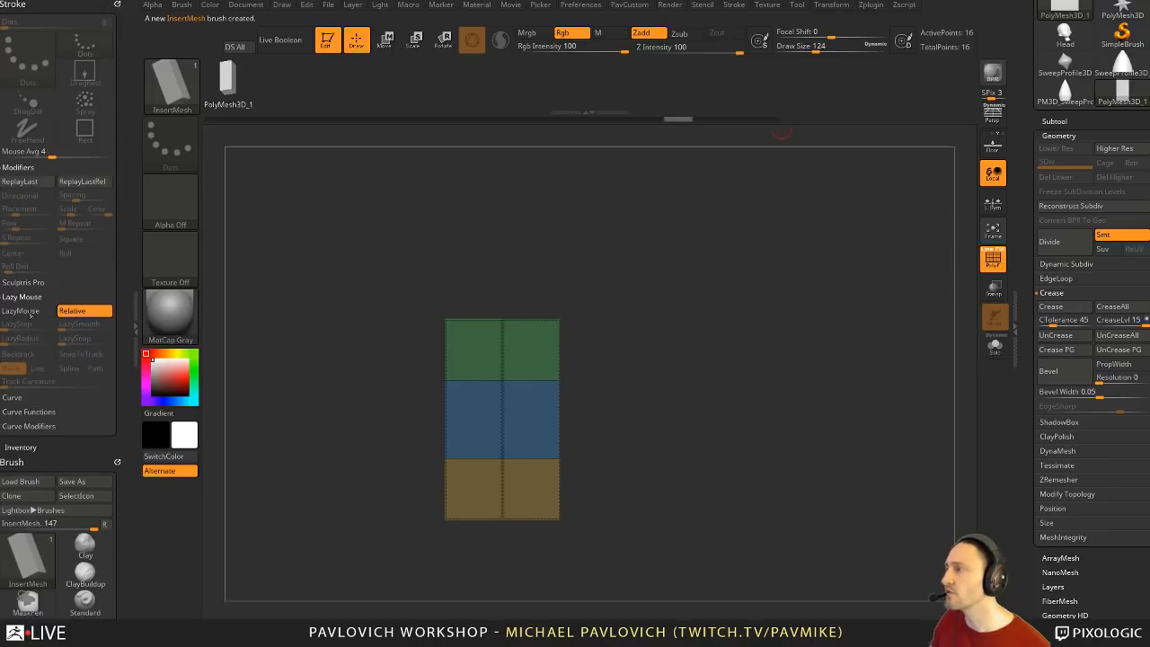
left_click(40, 412)
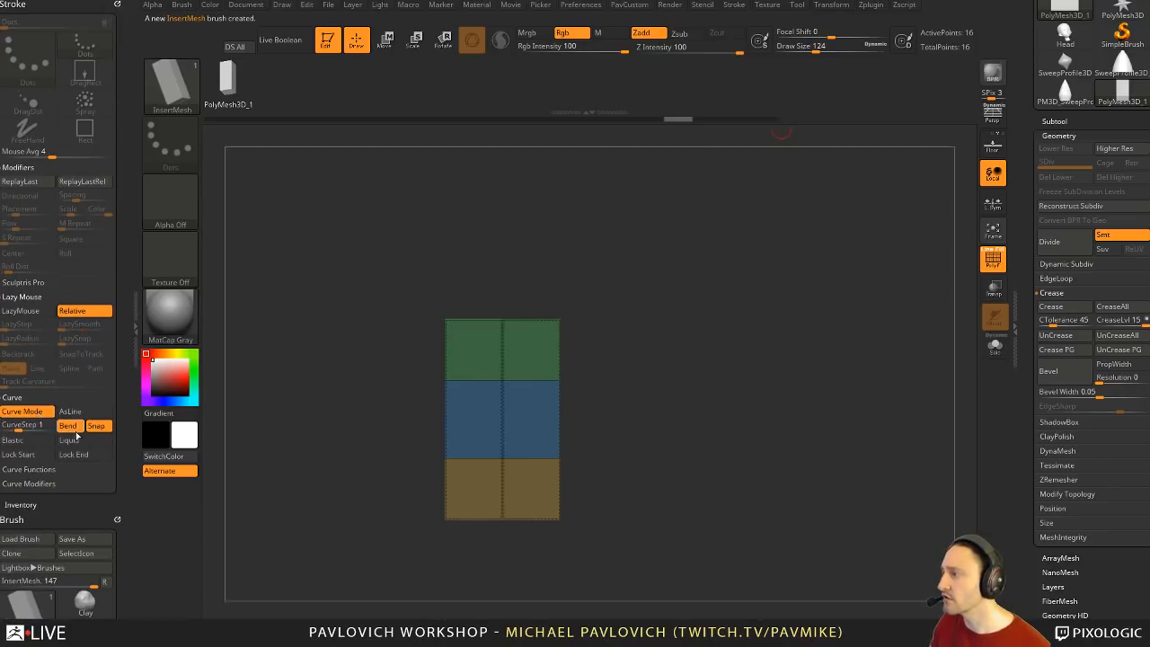
left_click_drag(696, 257, 704, 255)
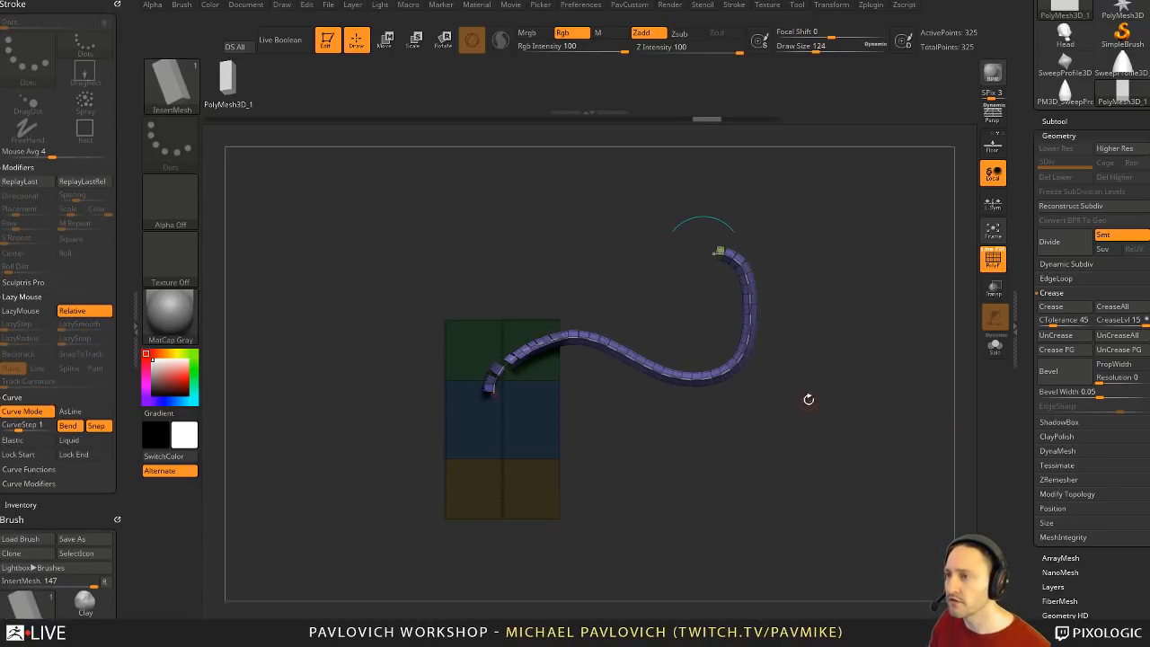
left_click(748, 321)
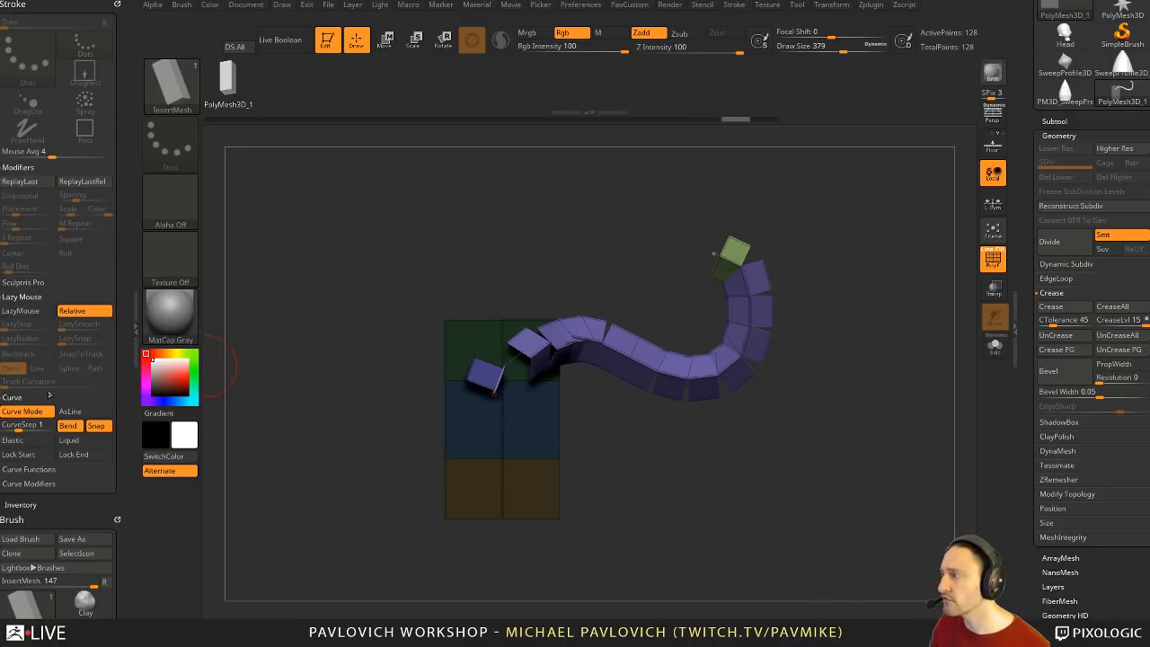
Step: Turn on the InsertMesh brush's Tri Parts, Weld Points and Stretch modifiers, update the strip, and pull its curve end above the box
scroll(122, 431, "down", 10)
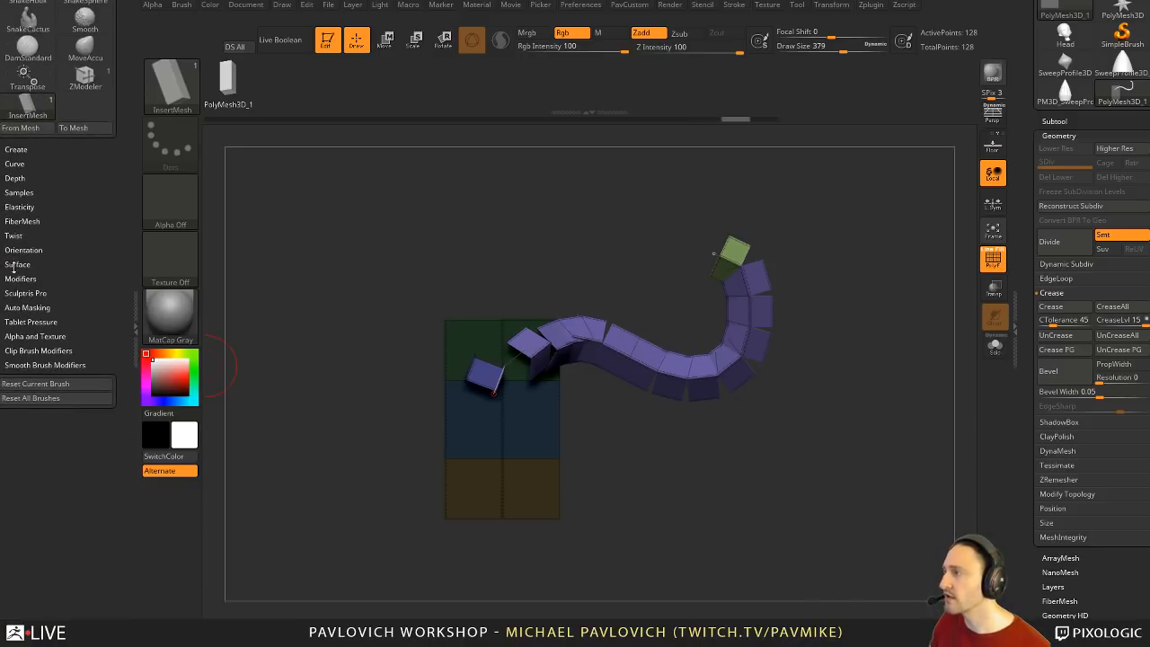
left_click(20, 279)
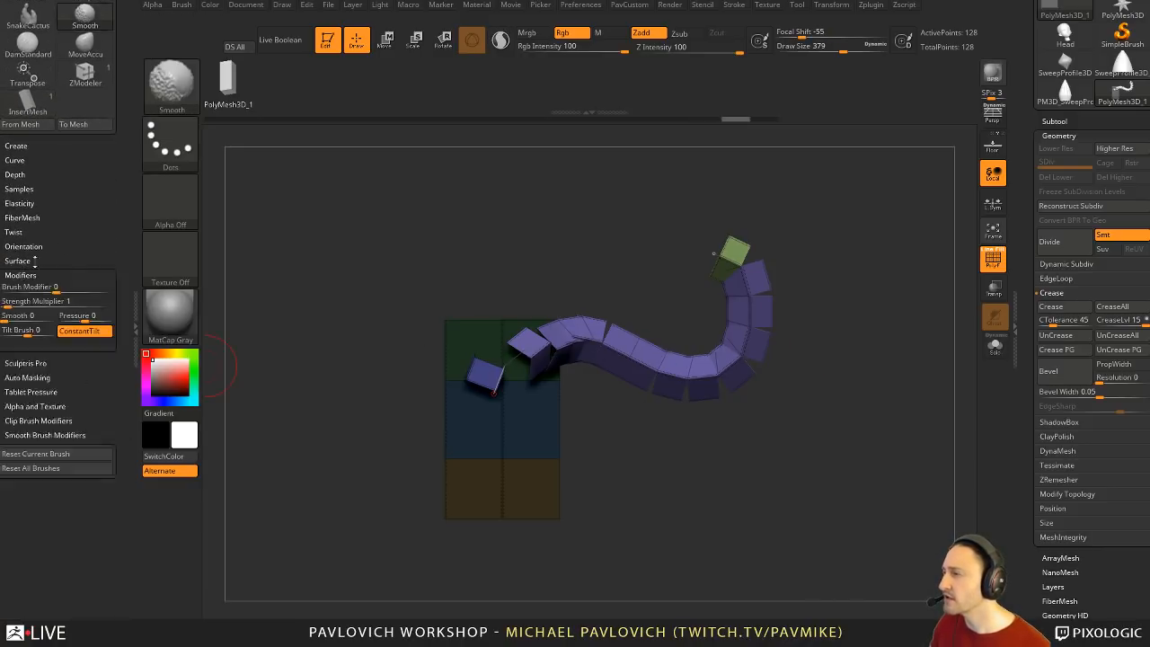
left_click(85, 391)
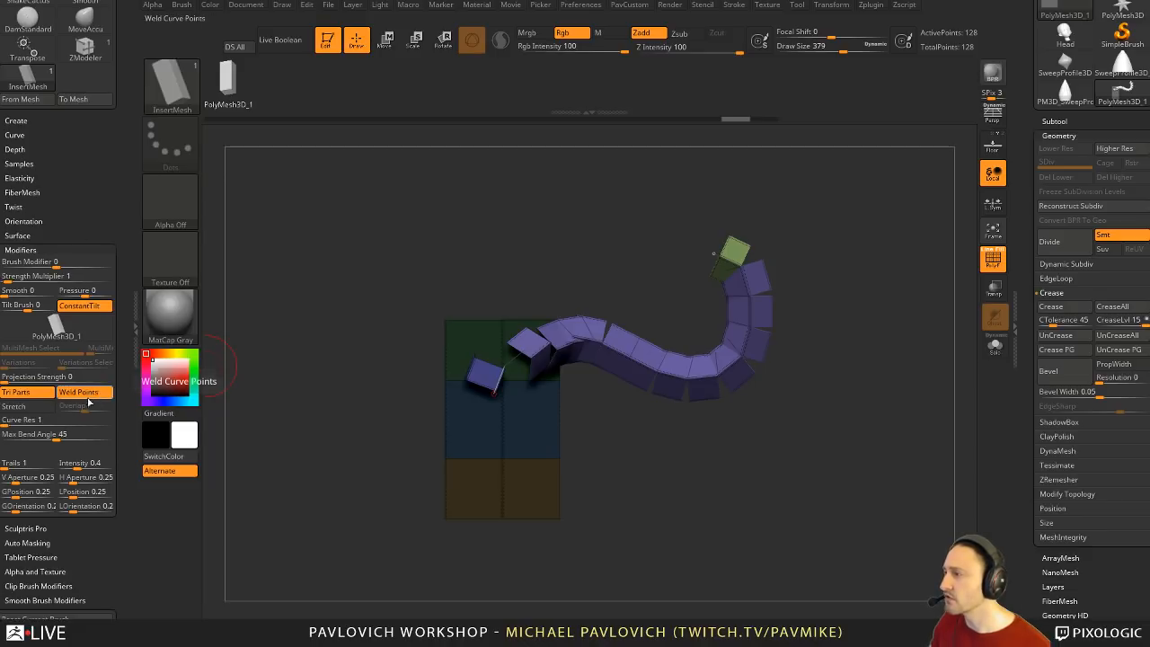
left_click(14, 406)
left_click(662, 372)
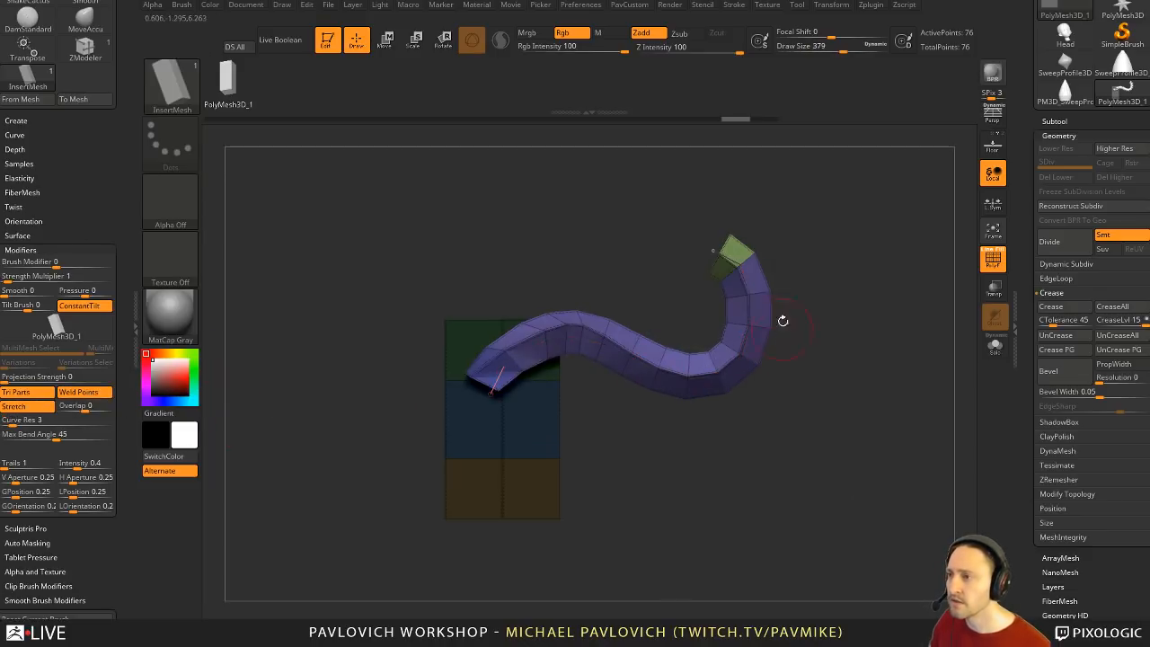
left_click_drag(716, 252, 498, 233)
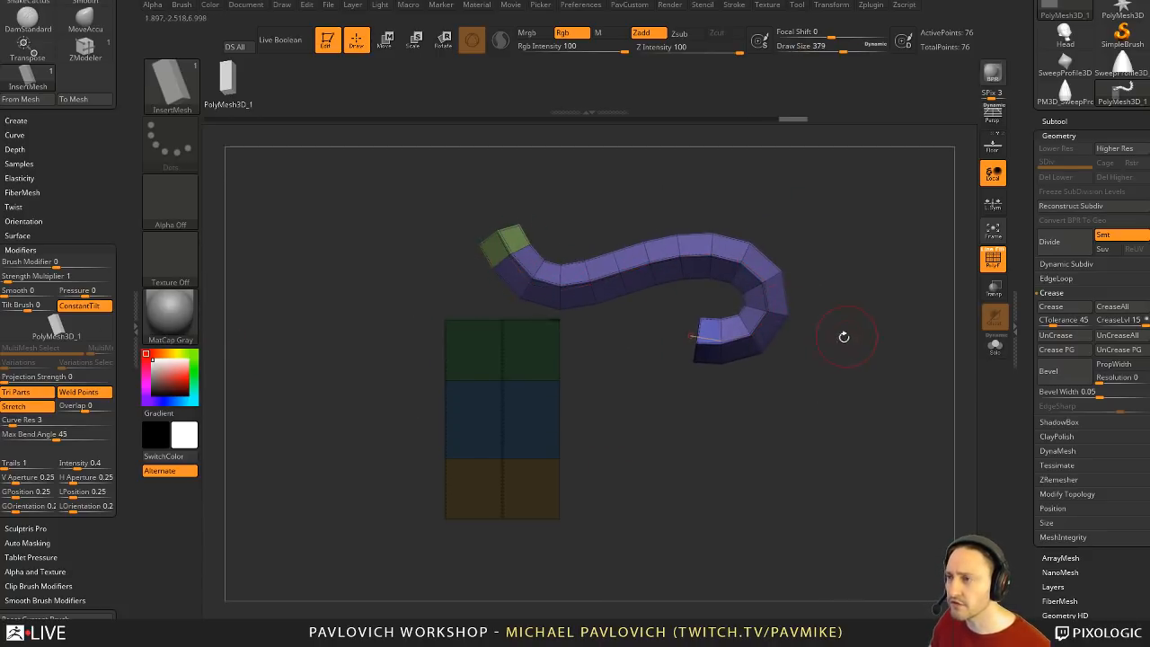
Step: Preview the S-shaped strip with Dynamic Subdiv, always allowing auto-activation, and return it to the unsmoothed state with its curve slightly shifted
key("d")
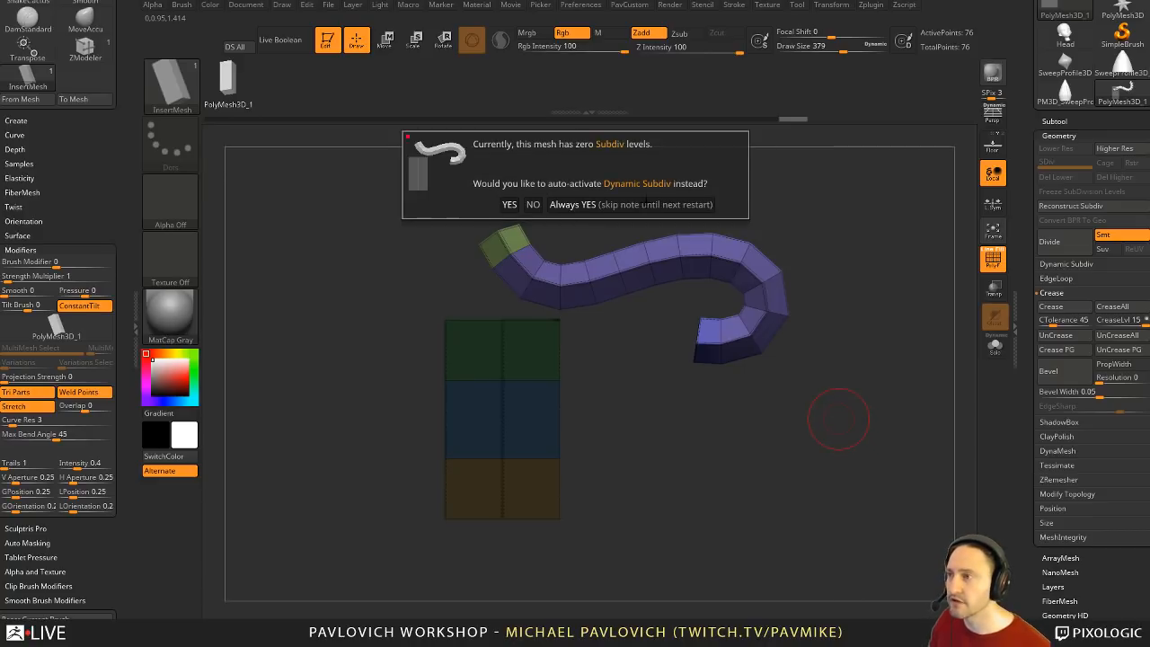
left_click(646, 203)
left_click_drag(847, 299, 610, 238)
left_click_drag(761, 303, 681, 349)
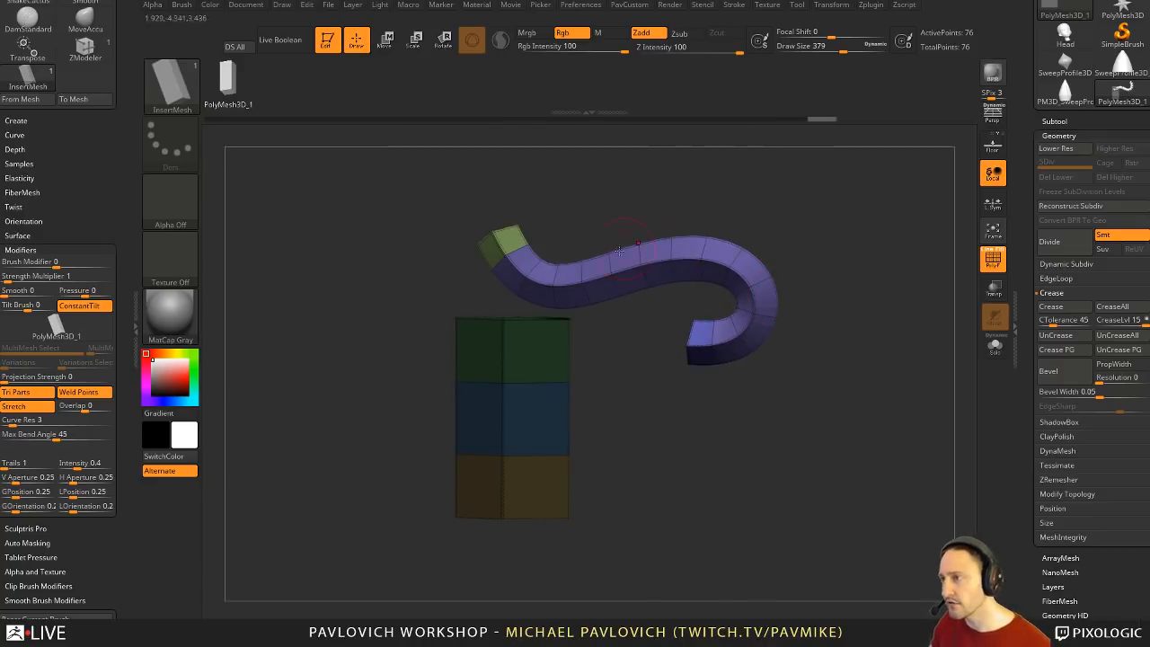
left_click_drag(758, 299, 881, 321)
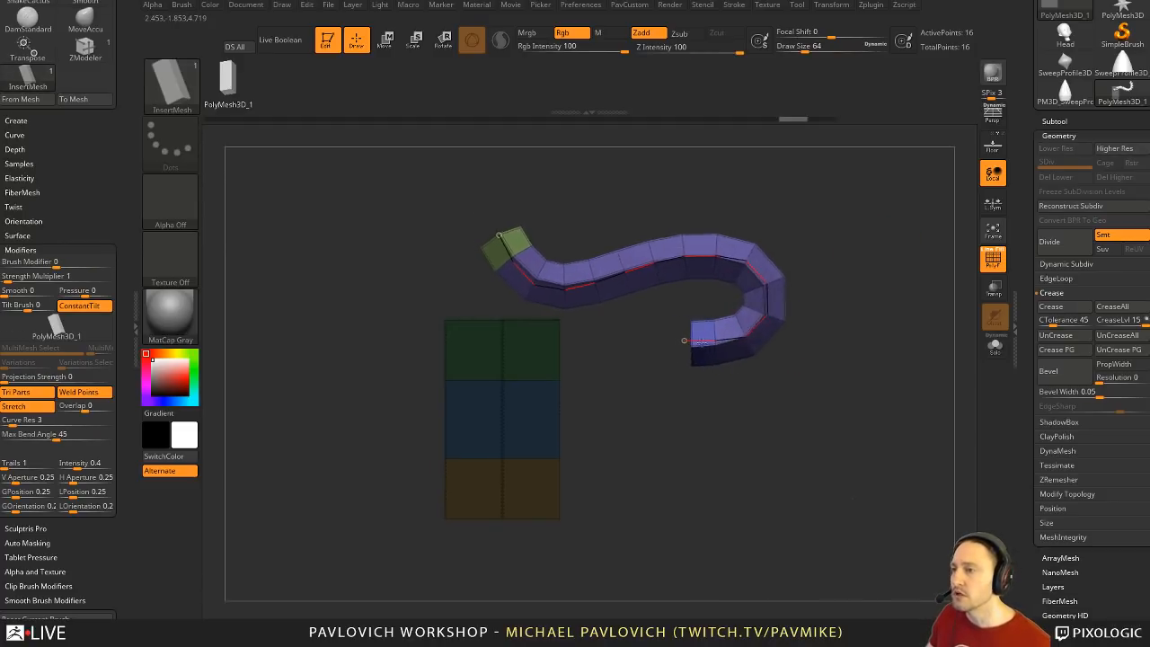
left_click_drag(702, 349, 718, 343)
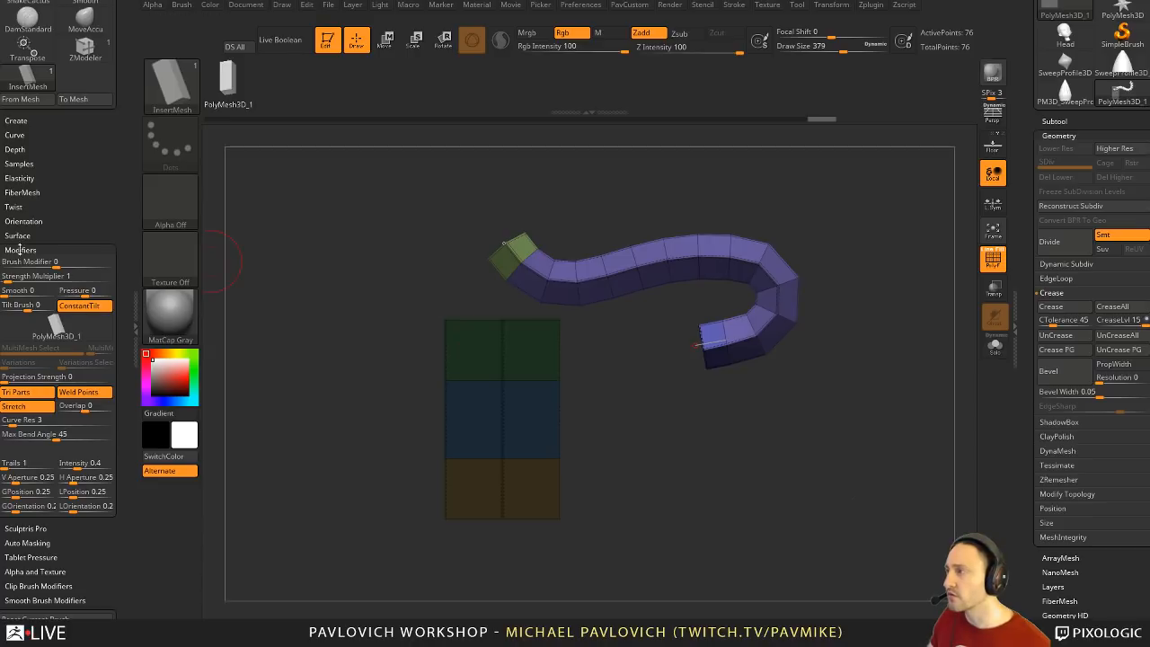
Step: Enable Liquid for the brush curve, try pulling the strip's curve into different shapes, and undo those pulls
left_click_drag(20, 249, 20, 378)
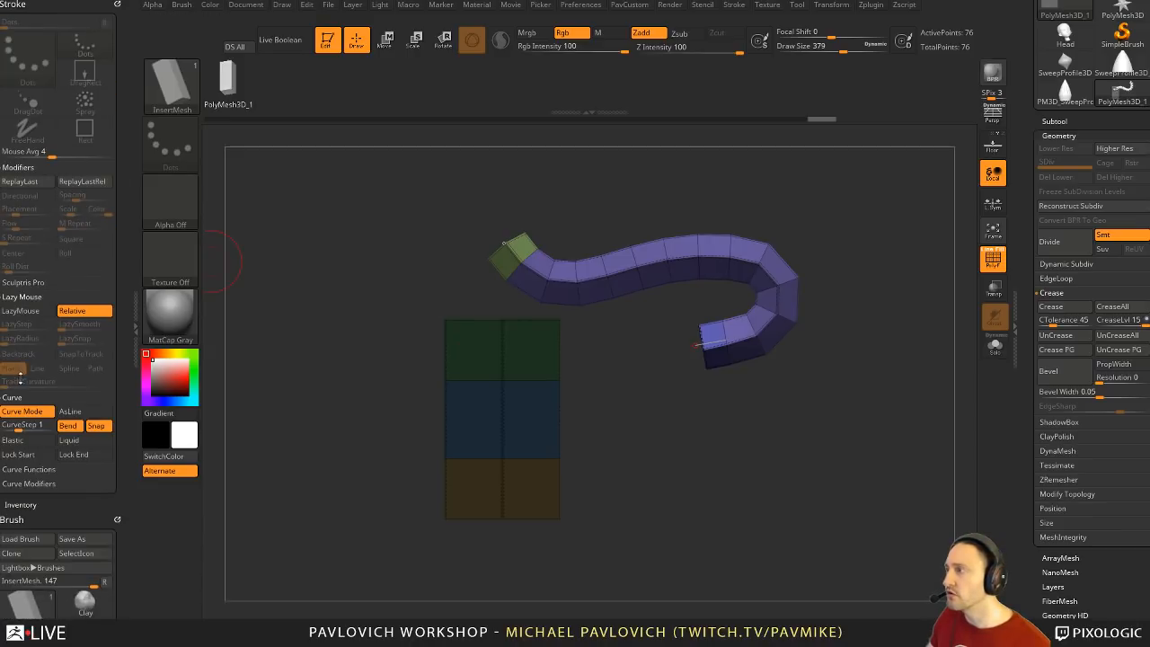
left_click(69, 439)
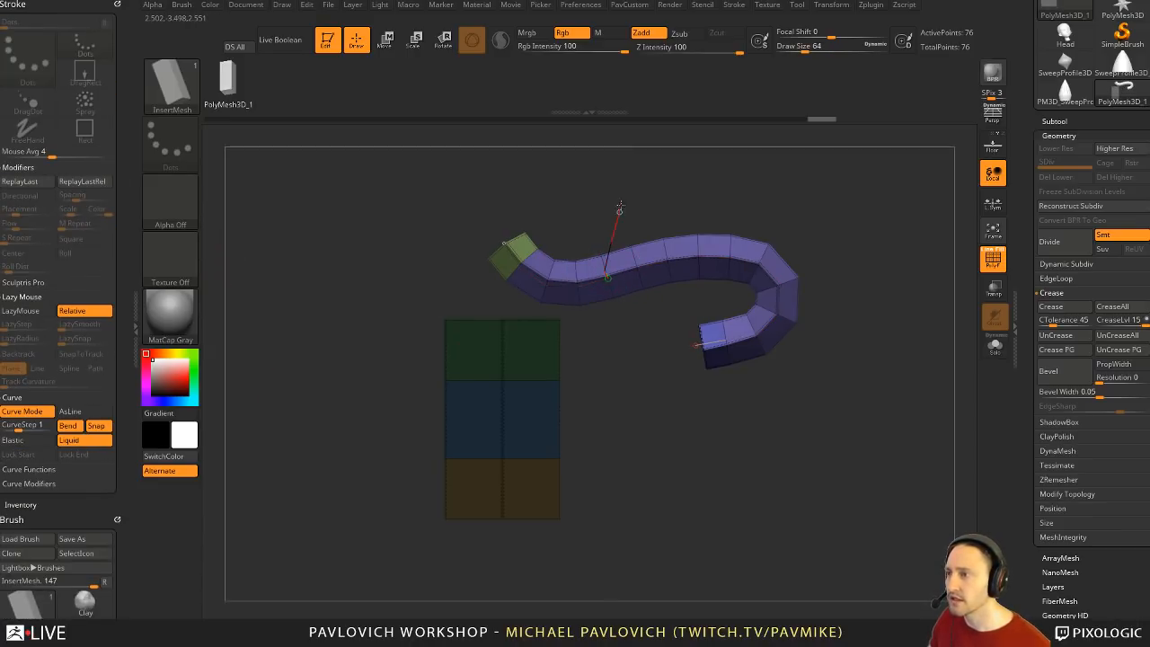
left_click_drag(620, 205, 633, 167)
key("ctrl+z")
mouse_move(600, 277)
left_mouse_down()
mouse_move(576, 233)
mouse_move(697, 183)
mouse_move(795, 248)
mouse_move(630, 175)
mouse_move(316, 202)
mouse_move(382, 177)
mouse_move(539, 173)
mouse_move(700, 219)
mouse_move(710, 158)
mouse_move(540, 215)
mouse_move(341, 180)
mouse_move(307, 459)
mouse_move(675, 395)
mouse_move(492, 428)
left_mouse_up()
key("ctrl+z")
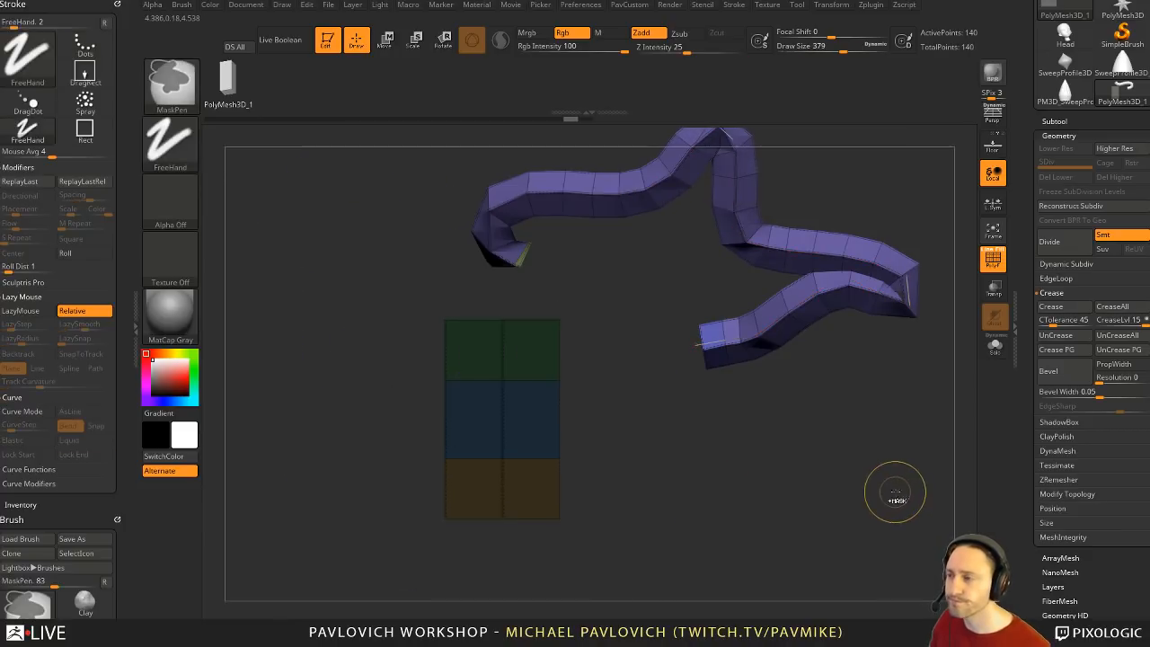
key("ctrl+z")
key("ctrl+z")
key("ctrl+z")
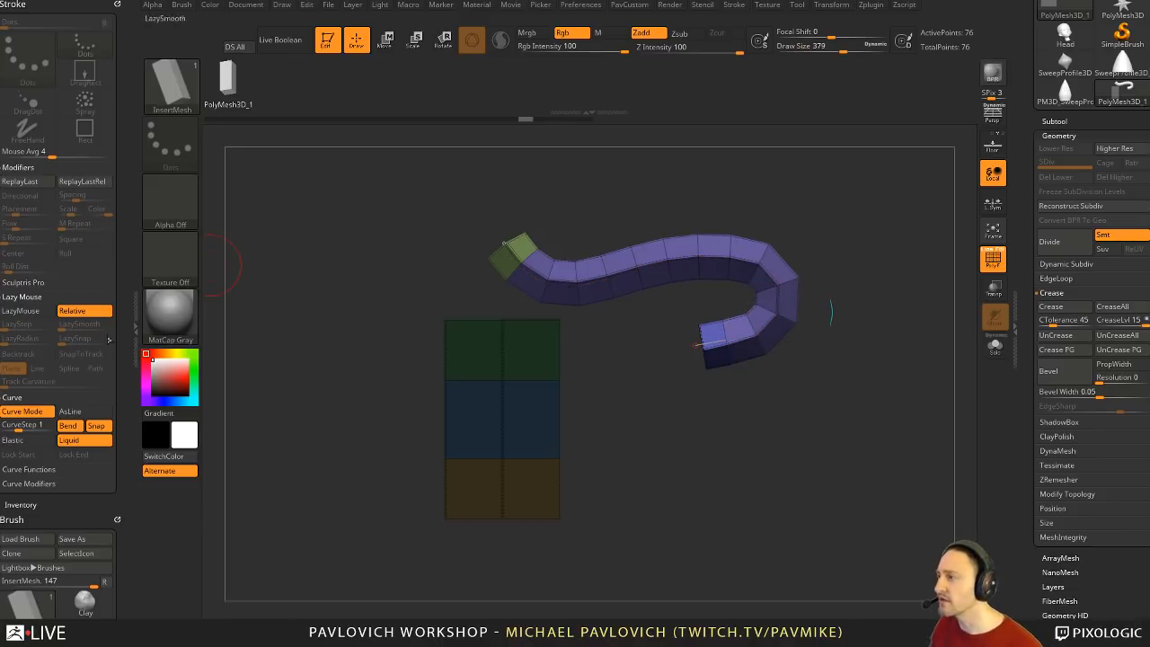
Step: Enable Intensity and Size in the curve modifiers, slope the Curve Falloff from full down to zero, and update the strip with the taper
left_click_drag(125, 436, 126, 247)
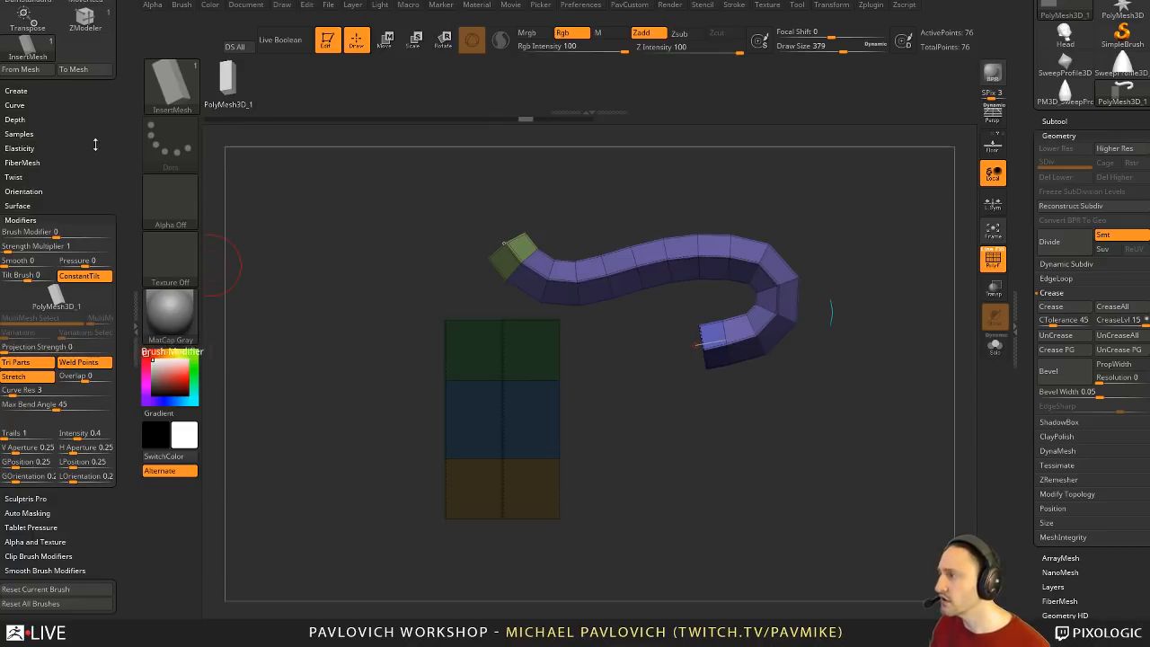
scroll(99, 268, "up", 10)
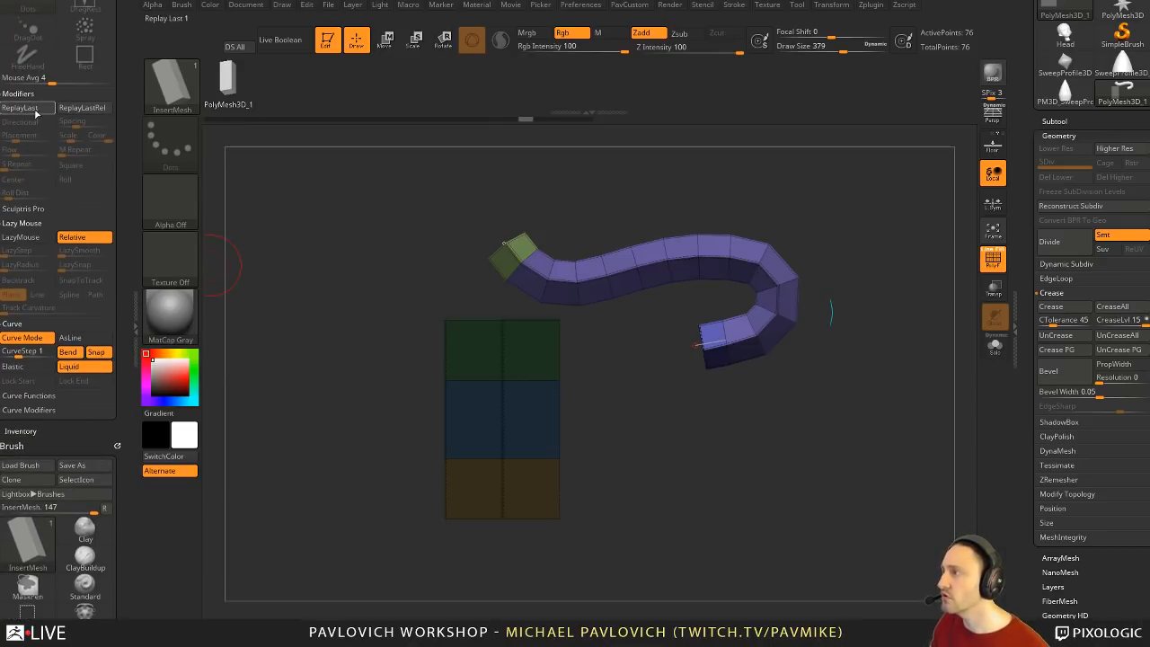
left_click(36, 396, "shift")
left_click(36, 496, "shift")
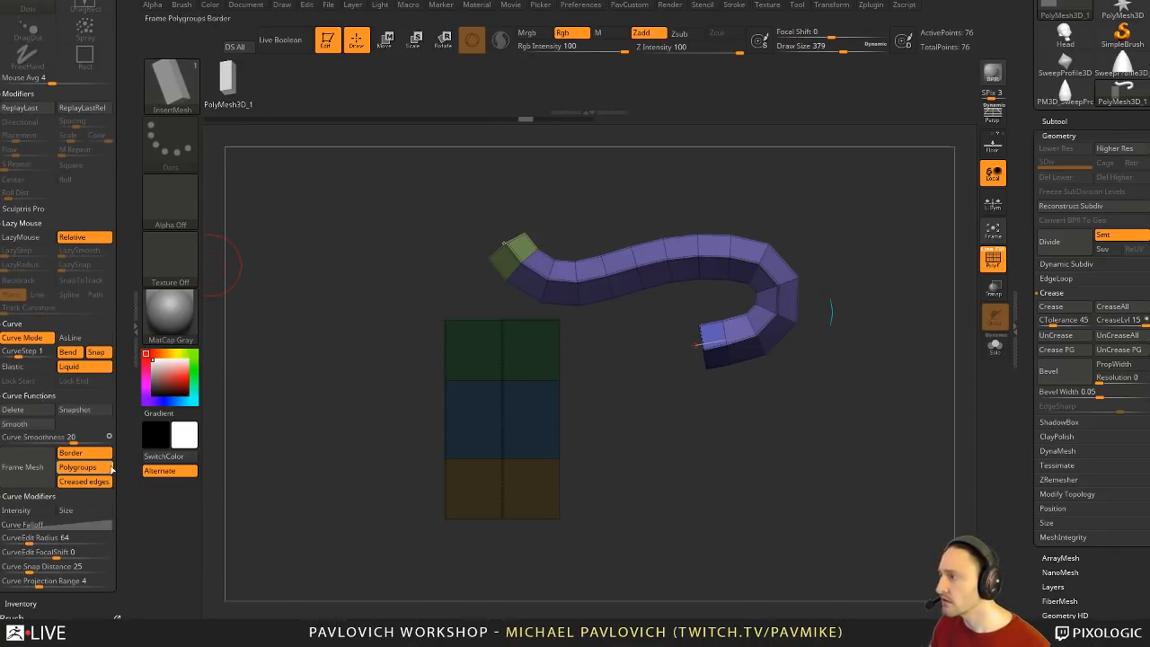
scroll(45, 450, "down", 3)
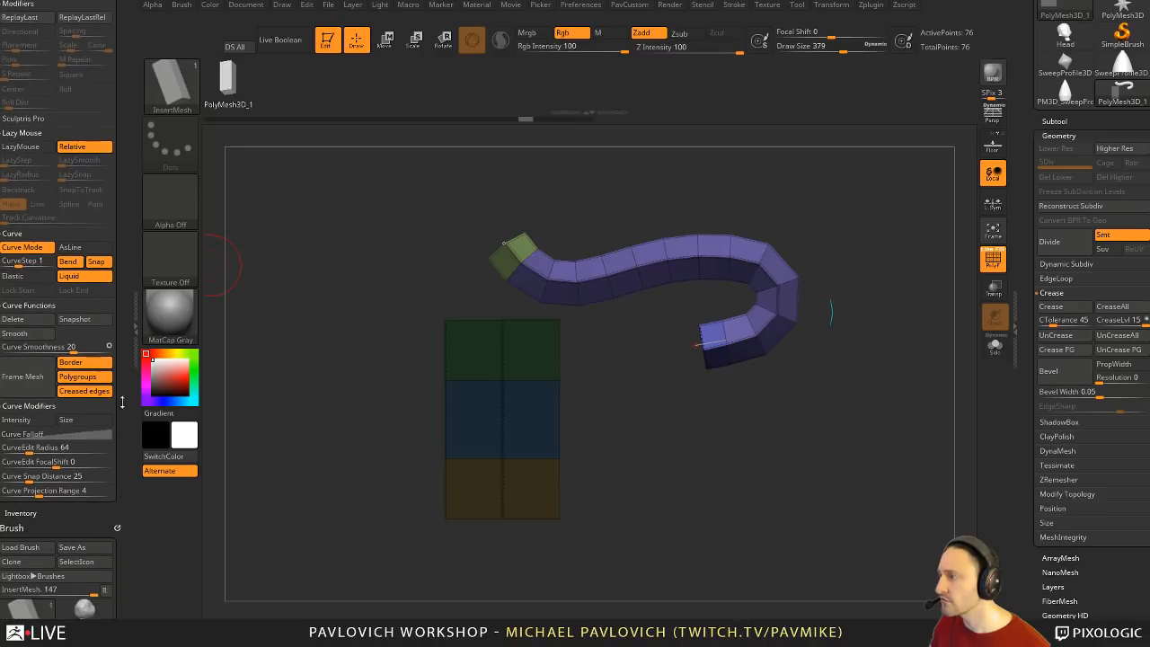
left_click(49, 425)
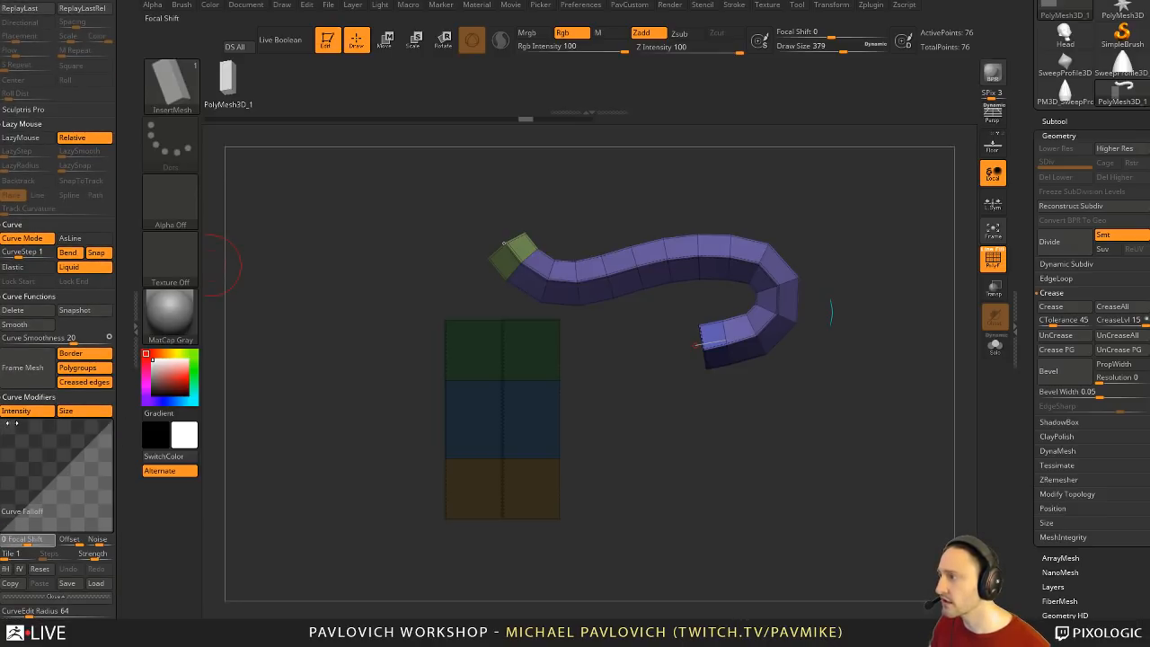
left_click_drag(16, 452, 4, 424)
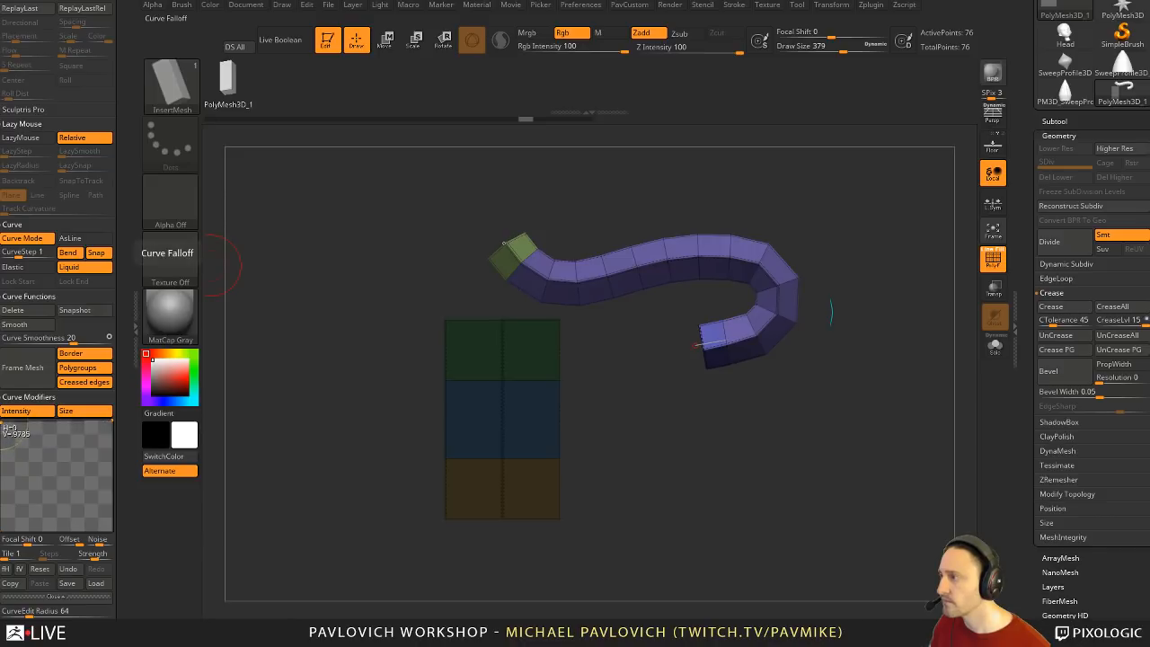
left_click_drag(114, 421, 112, 532)
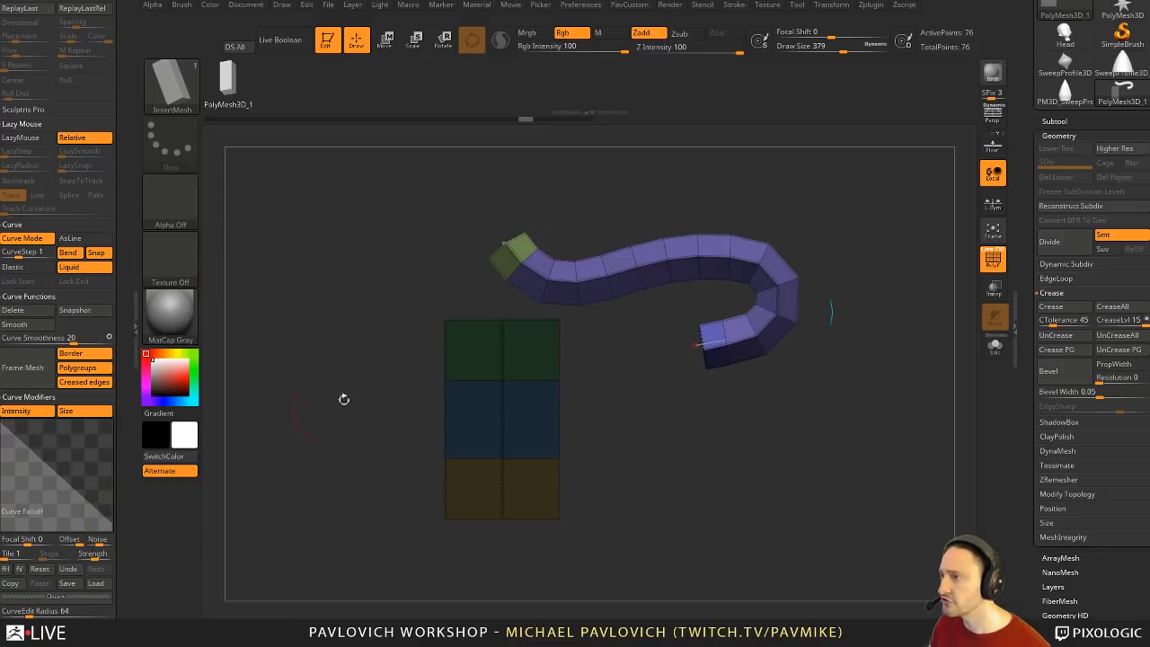
left_click(611, 276)
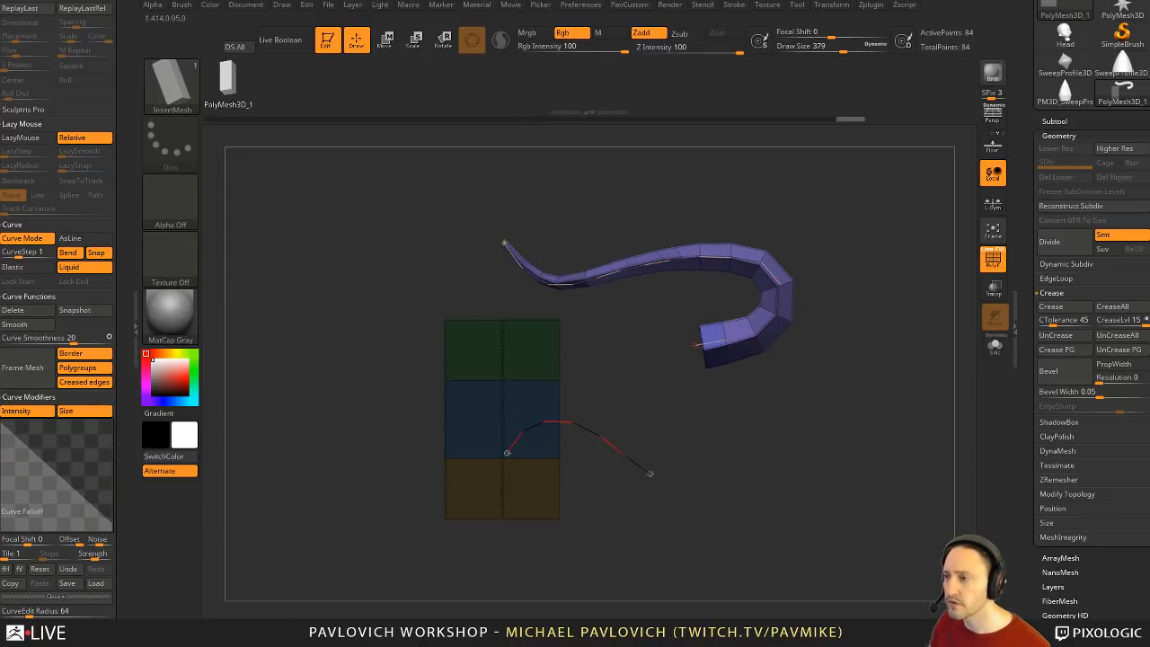
Step: Draw two more tapered strips starting from the box, a long curved one and a short one above it
left_click_drag(649, 474, 821, 379)
left_click_drag(881, 303, 867, 353)
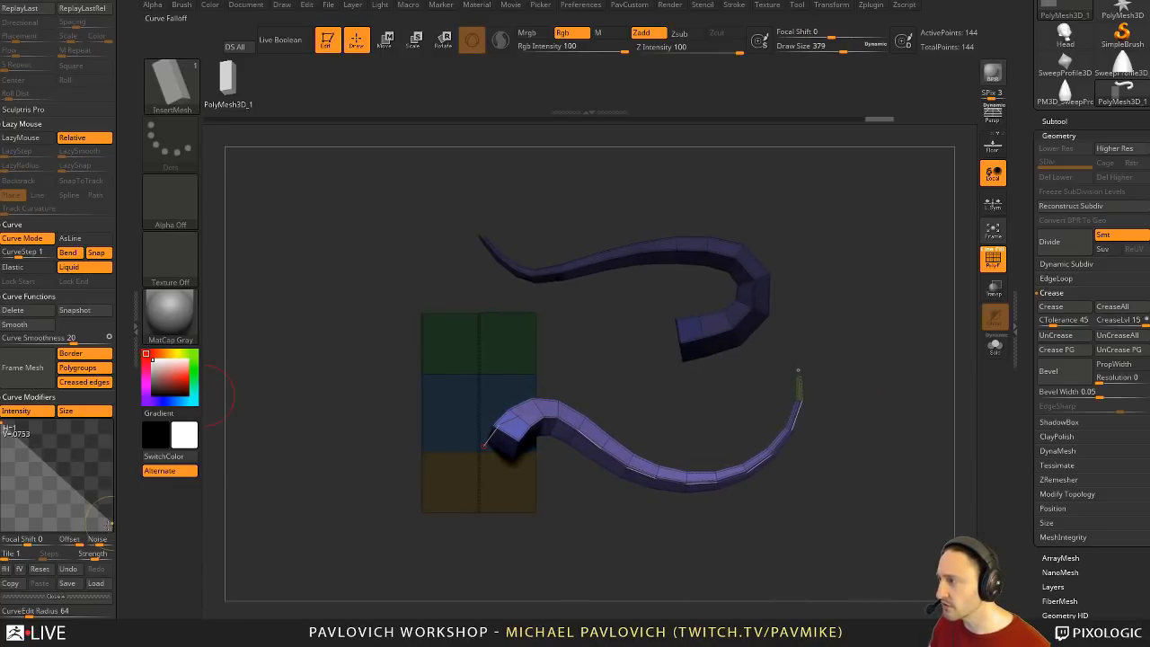
left_click_drag(556, 370, 629, 345)
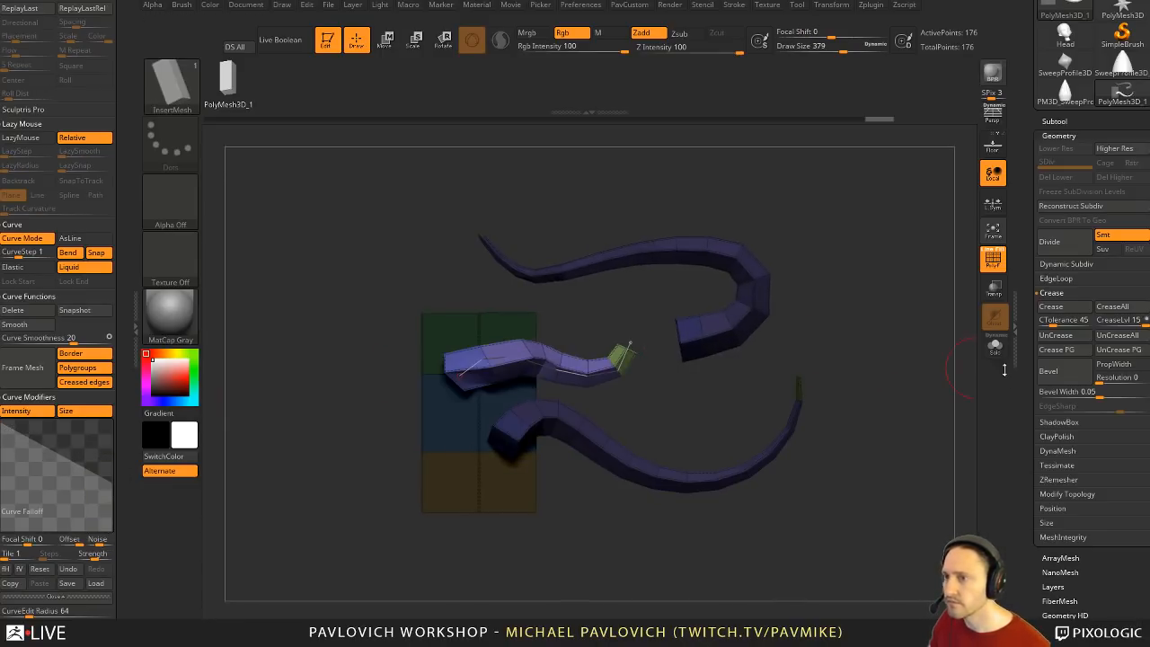
Step: Switch to the PM3D_SweepProfile3D_1 cone, hide its polyframe, and lay it sideways in the view
scroll(1063, 256, "up", 3)
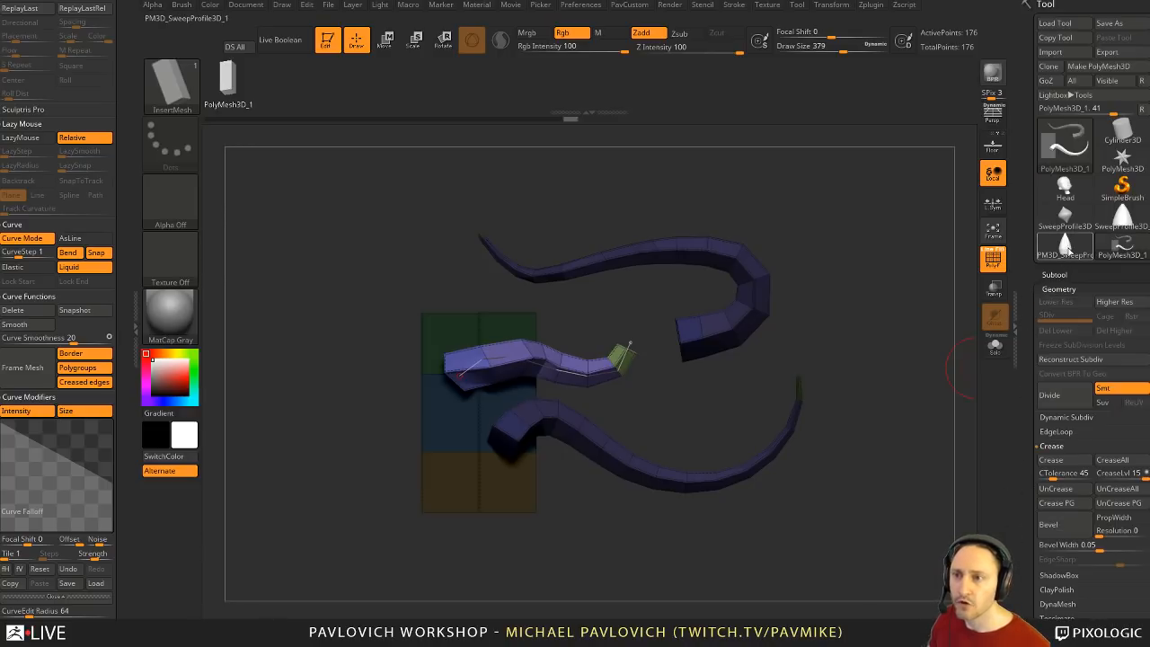
left_click(1067, 251)
left_click_drag(736, 322, 769, 347)
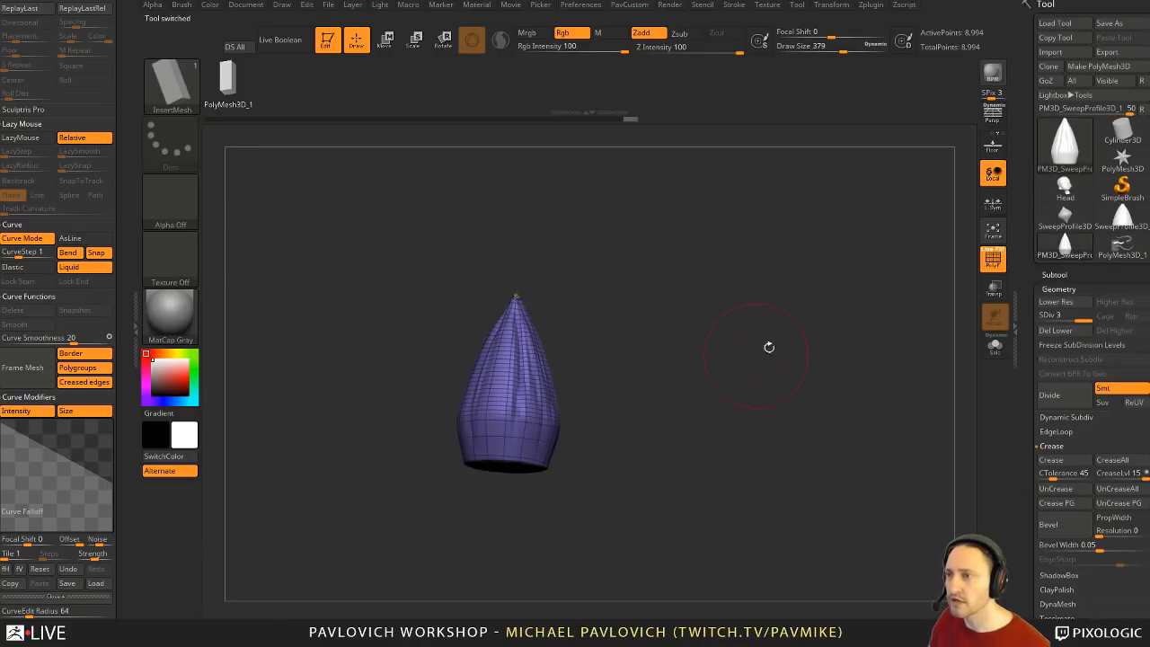
left_click(991, 262)
mouse_move(836, 310)
left_mouse_down()
mouse_move(801, 329)
mouse_move(752, 297)
mouse_move(804, 365)
mouse_move(665, 416)
mouse_move(785, 323)
mouse_move(783, 339)
mouse_move(773, 244)
mouse_move(778, 287)
left_mouse_up()
Step: Delete the cone's lower subdivision levels and draw an InsertMesh strip along it from base to tip at draw size 217
key("s")
mouse_move(499, 361)
left_mouse_down()
mouse_move(478, 365)
mouse_move(719, 398)
left_mouse_up()
key("s")
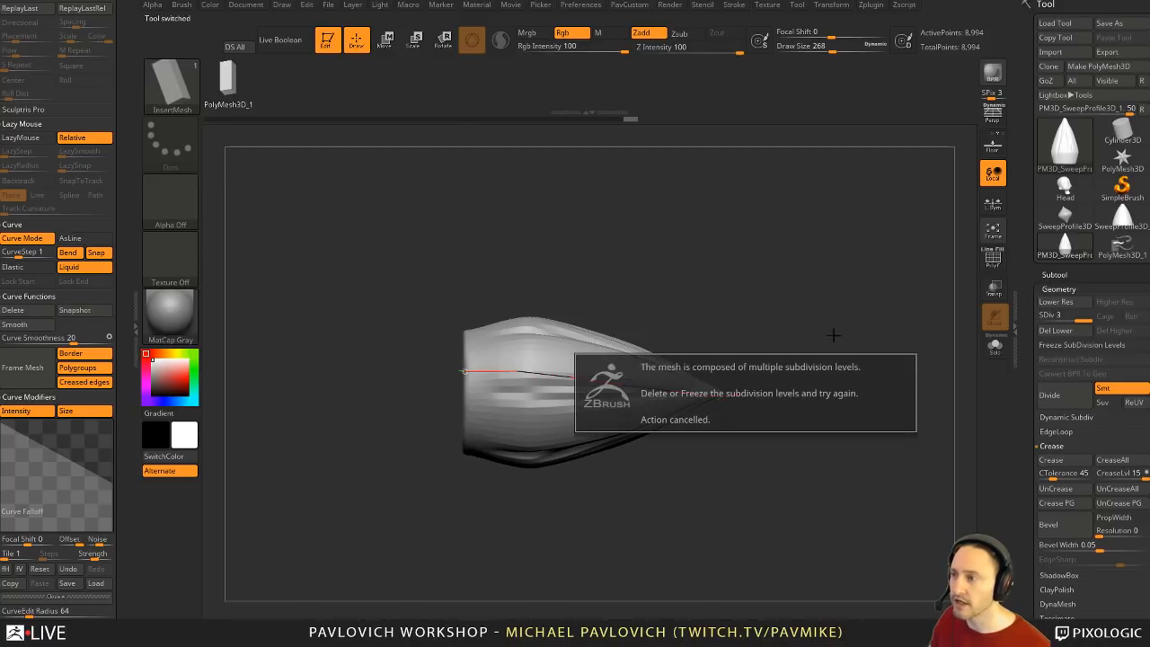
key("shift+d")
key("shift+d")
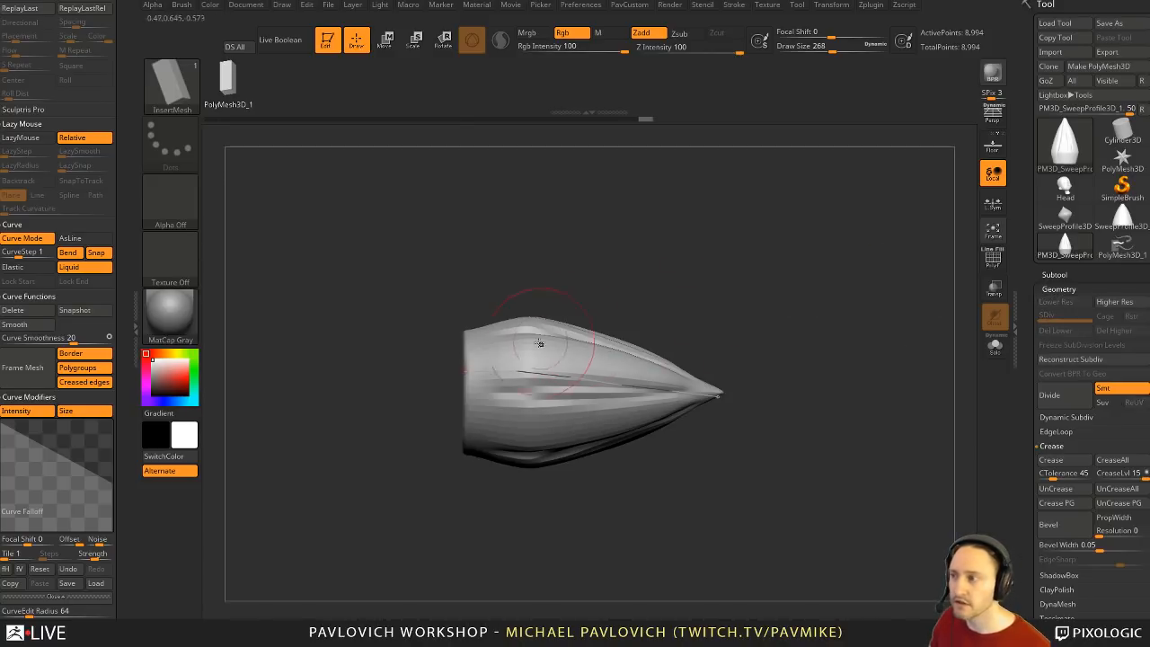
left_click(514, 366)
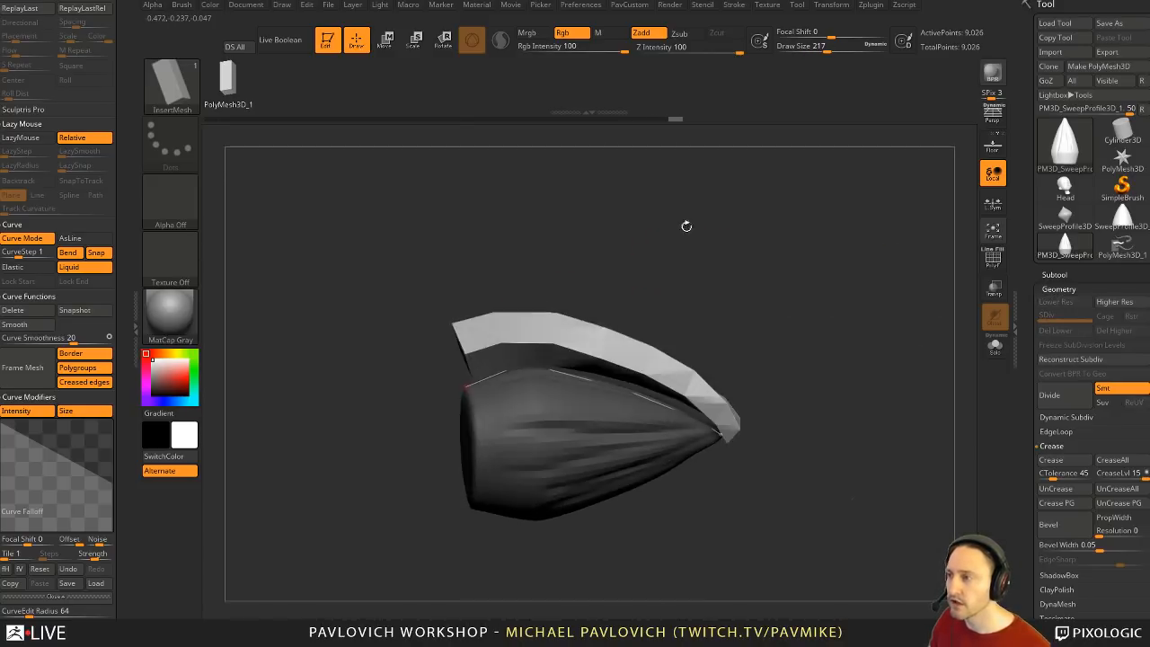
Step: Set the InsertMesh brush's Imbed depth to -19, update the cone's strip, and draw a second strip beside it
scroll(107, 250, "up", 5)
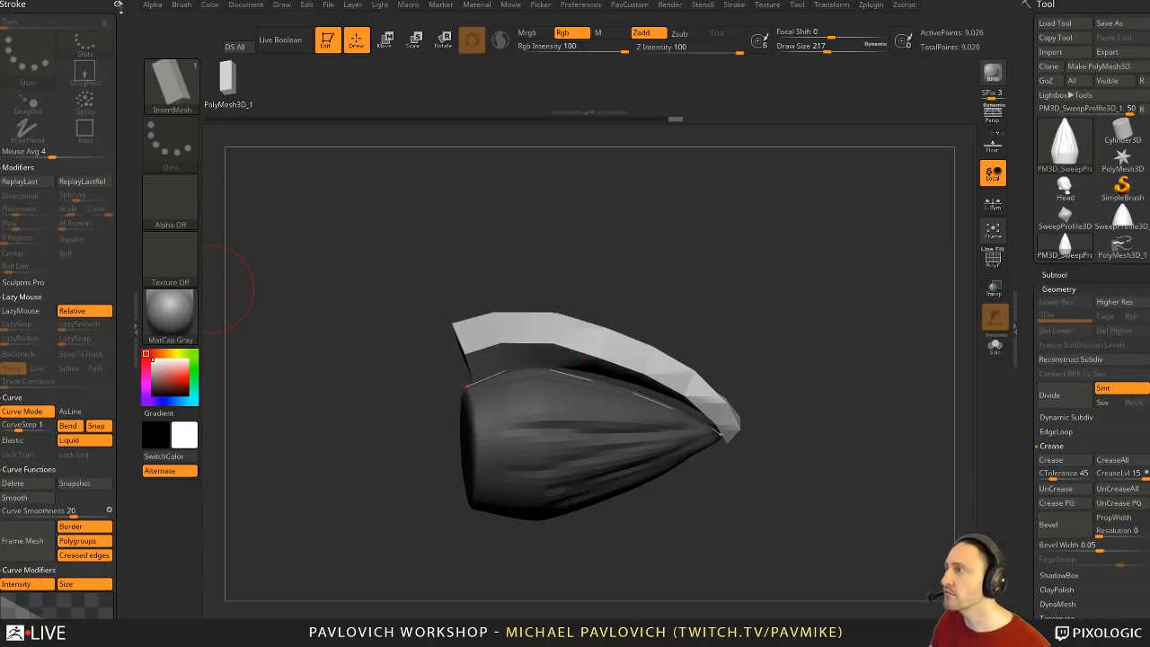
left_click(117, 5)
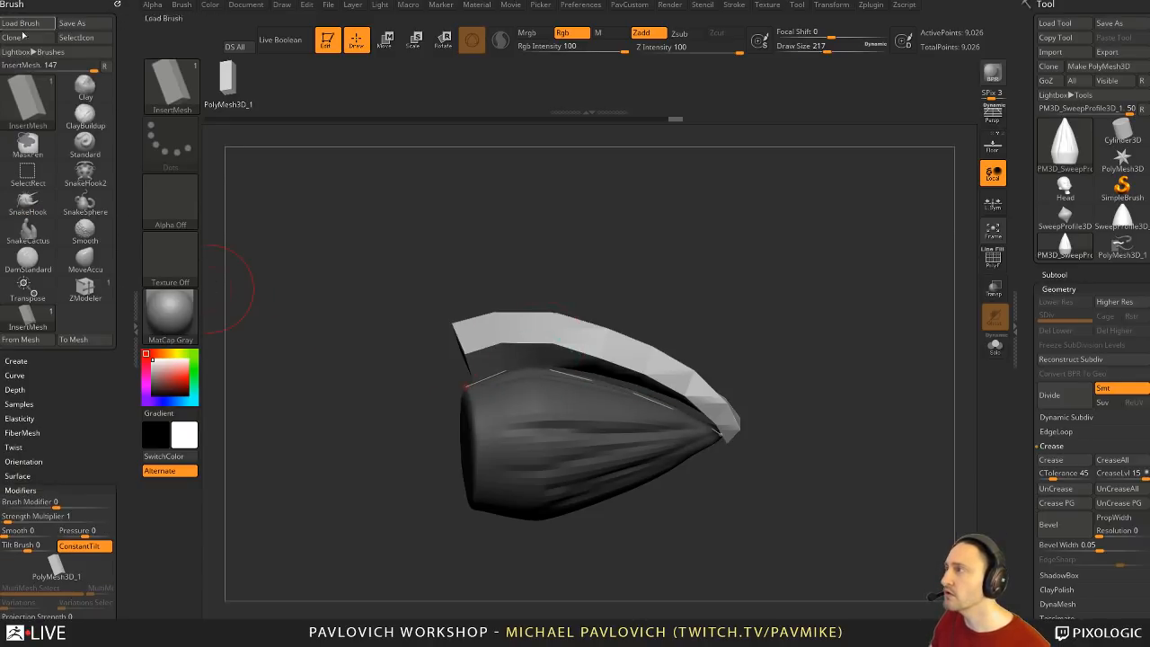
left_click(27, 389)
scroll(27, 369, "down", 2)
left_click_drag(28, 336, 27, 341)
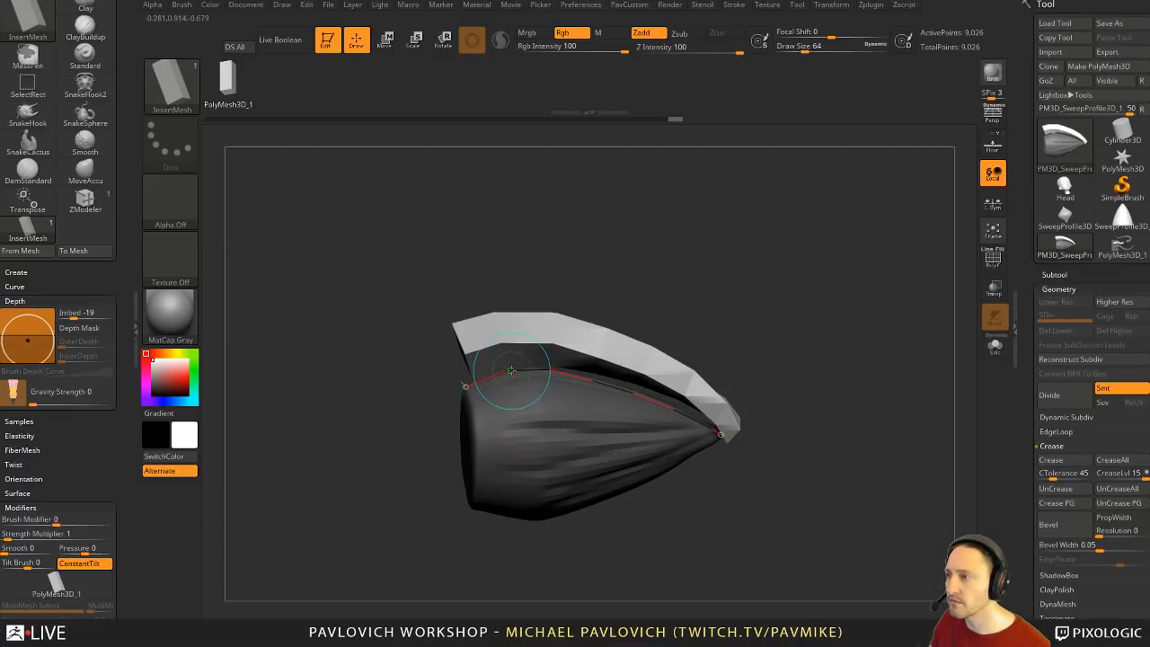
left_click_drag(719, 303, 550, 308)
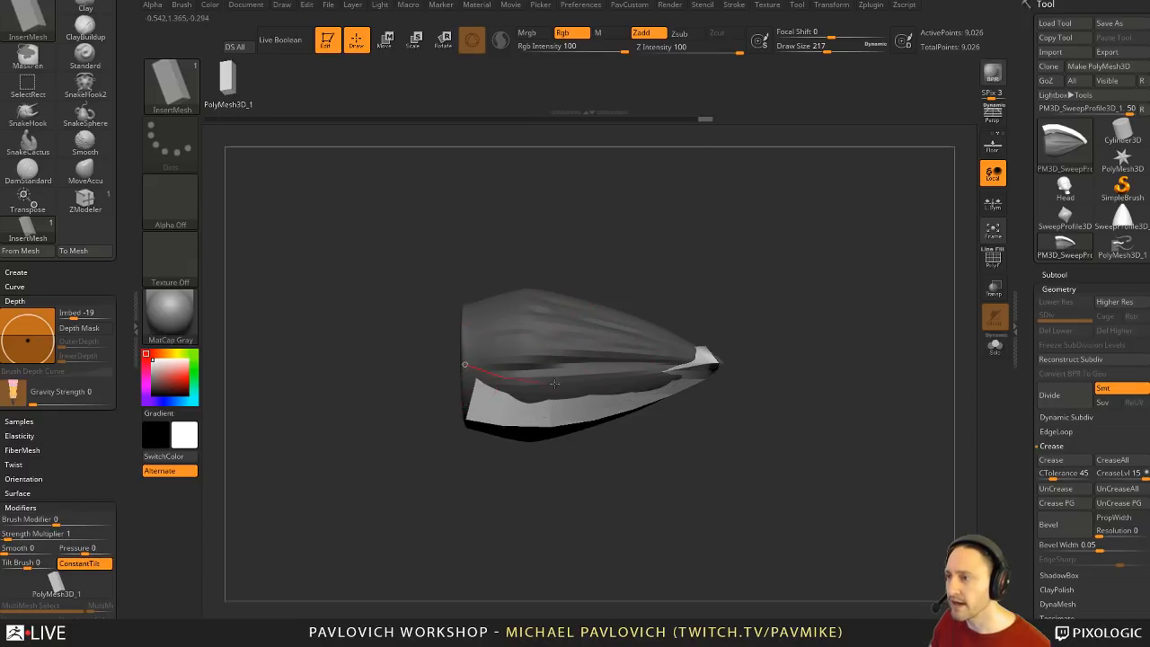
left_click_drag(757, 318, 726, 280)
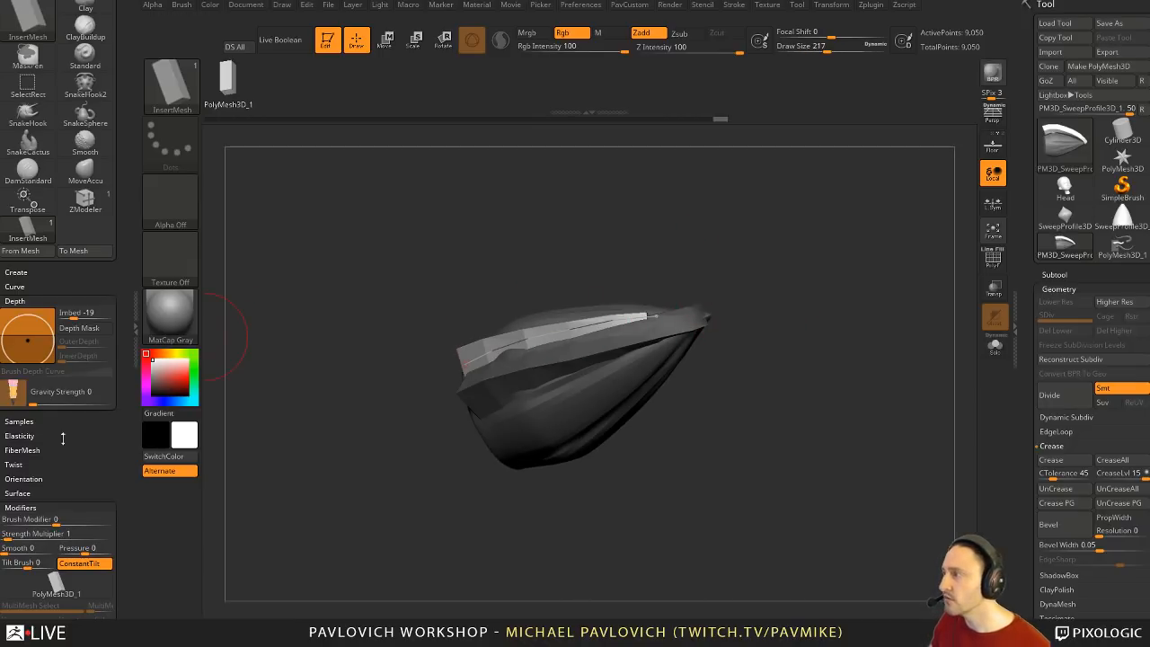
Step: Look up the curve modifiers' intensity and size falloff in the Stroke settings
mouse_move(63, 438)
left_mouse_down()
mouse_move(75, 315)
mouse_move(85, 542)
left_mouse_up()
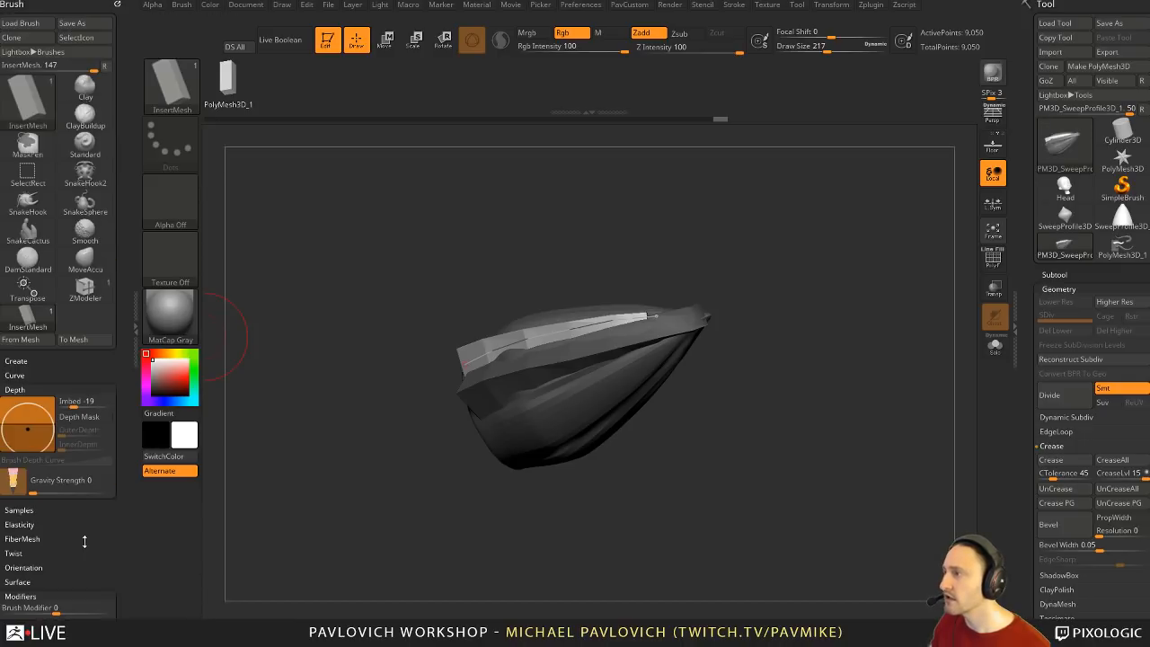
left_click(738, 6)
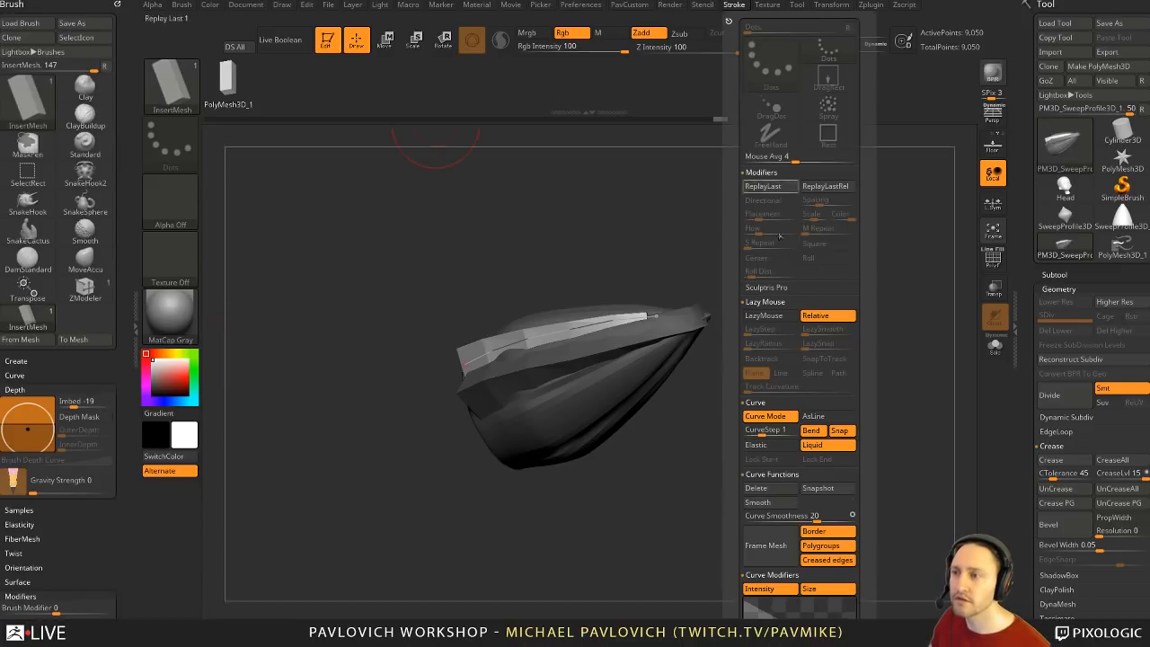
left_click(772, 574)
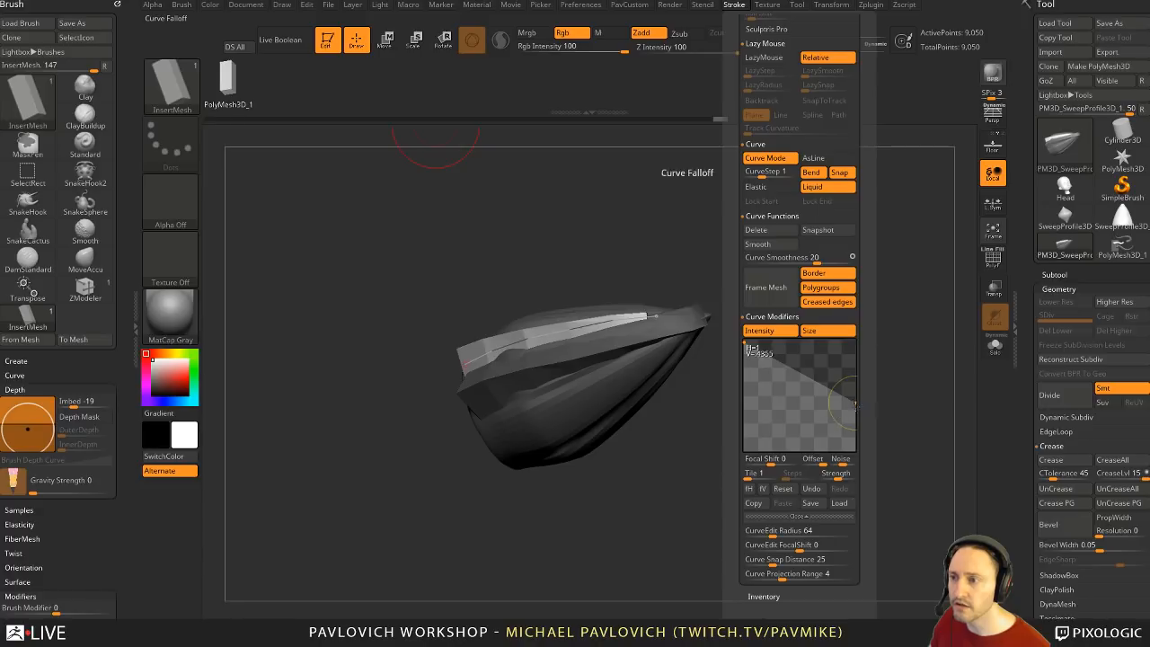
Step: Draw more tapered InsertMesh strips side by side from base to tip around the cone, at draw size 217
left_click_drag(819, 321, 787, 397)
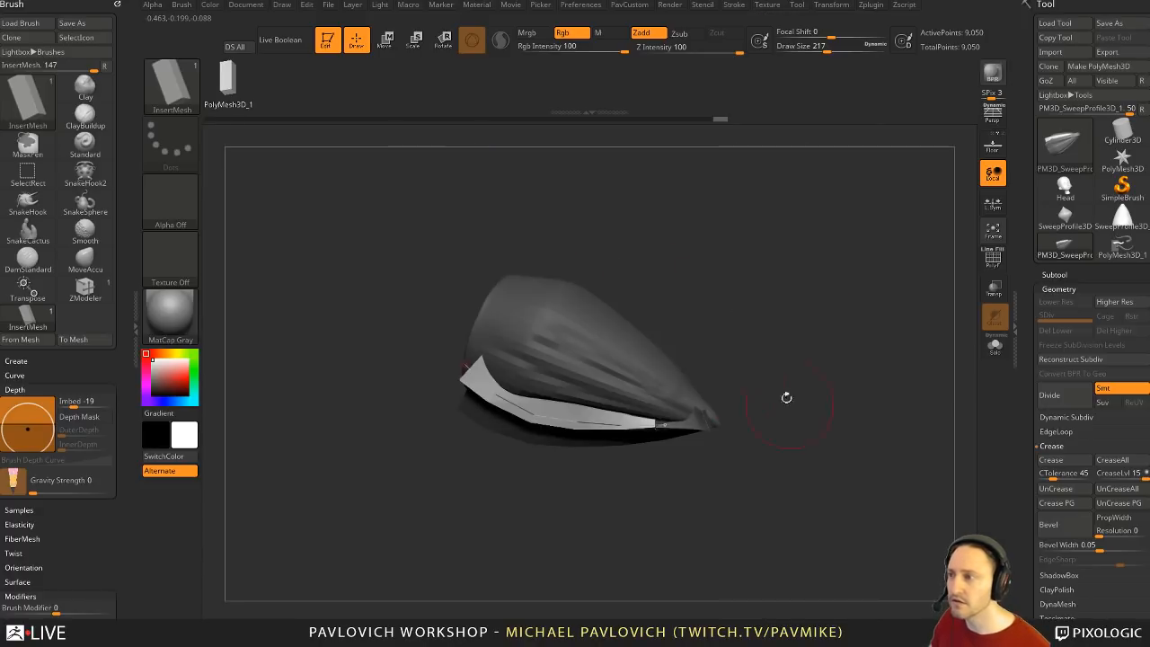
left_click(533, 327)
left_click_drag(495, 316, 624, 399)
left_click(595, 327)
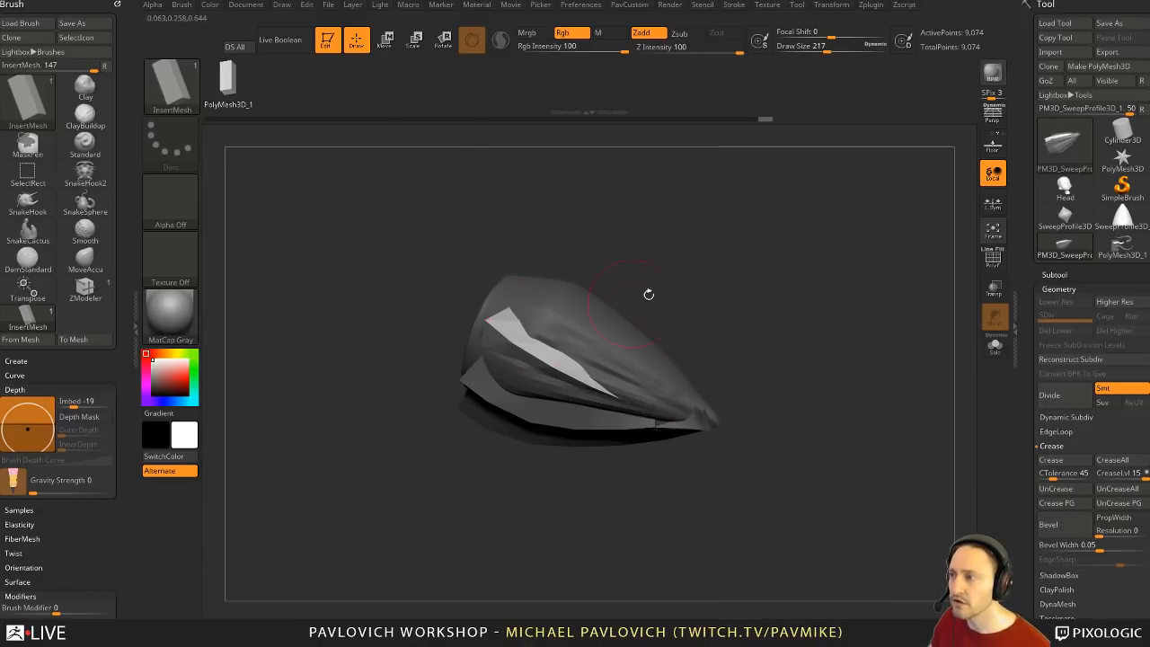
left_click_drag(649, 294, 674, 283)
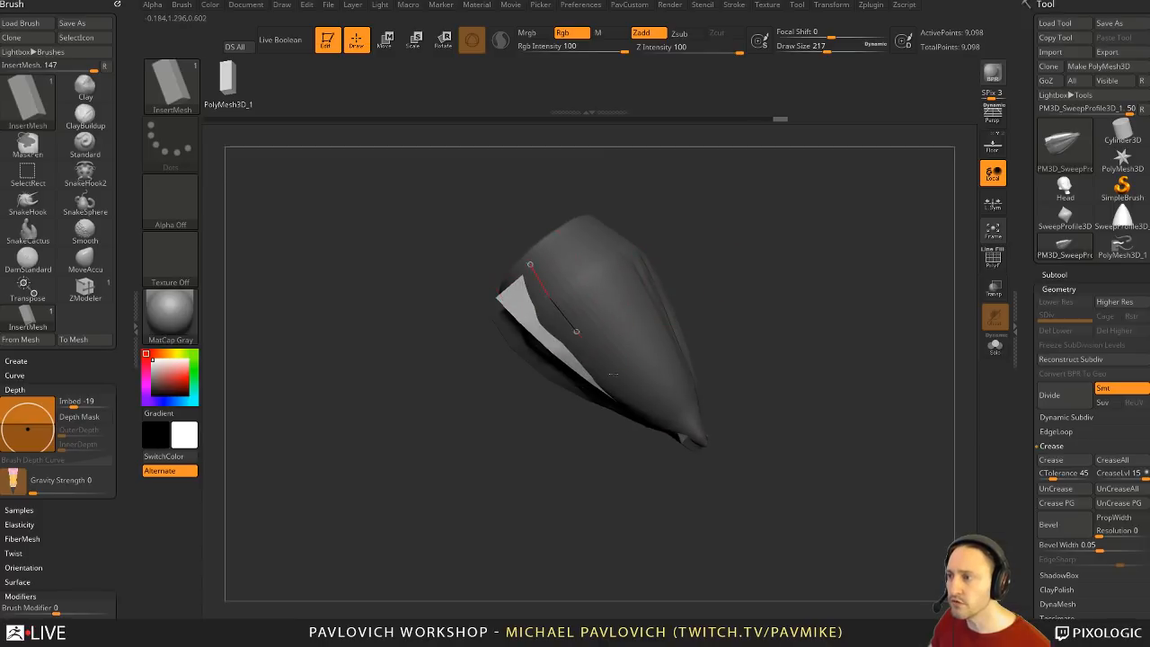
left_click_drag(614, 374, 652, 410)
left_click(617, 326)
right_click_drag(660, 289, 634, 297)
left_click(640, 256)
left_click_drag(703, 439, 730, 449)
right_click_drag(708, 325, 679, 332)
left_click_drag(618, 199, 705, 437)
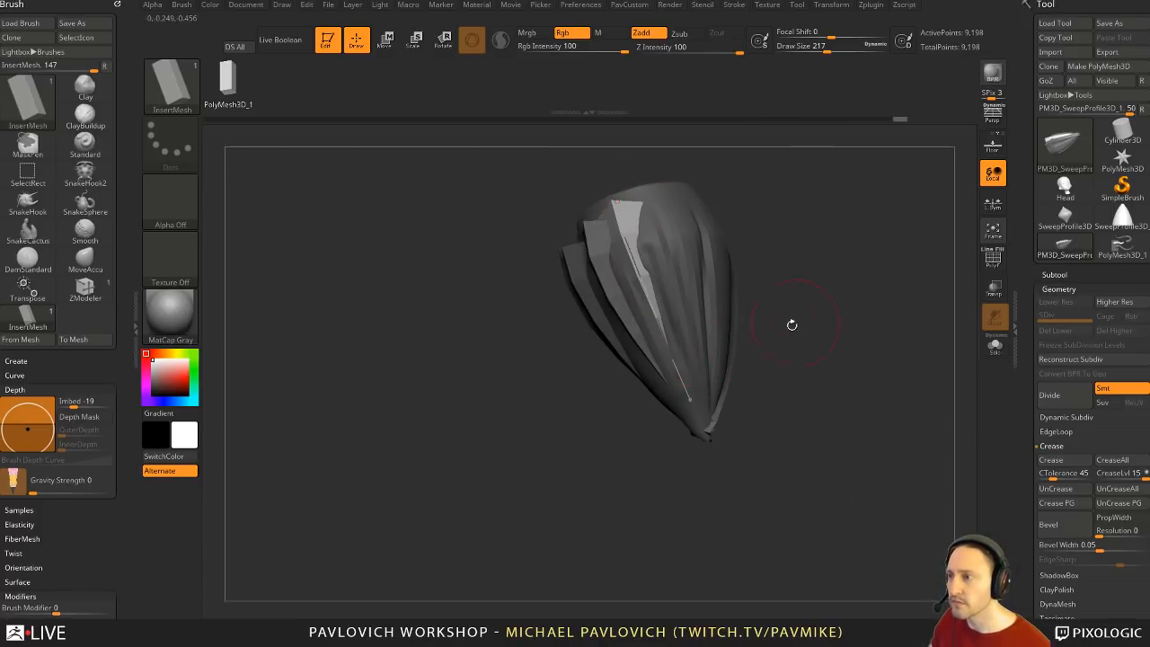
right_click_drag(791, 323, 756, 331)
left_click_drag(670, 438, 669, 439)
left_click_drag(693, 196, 672, 432)
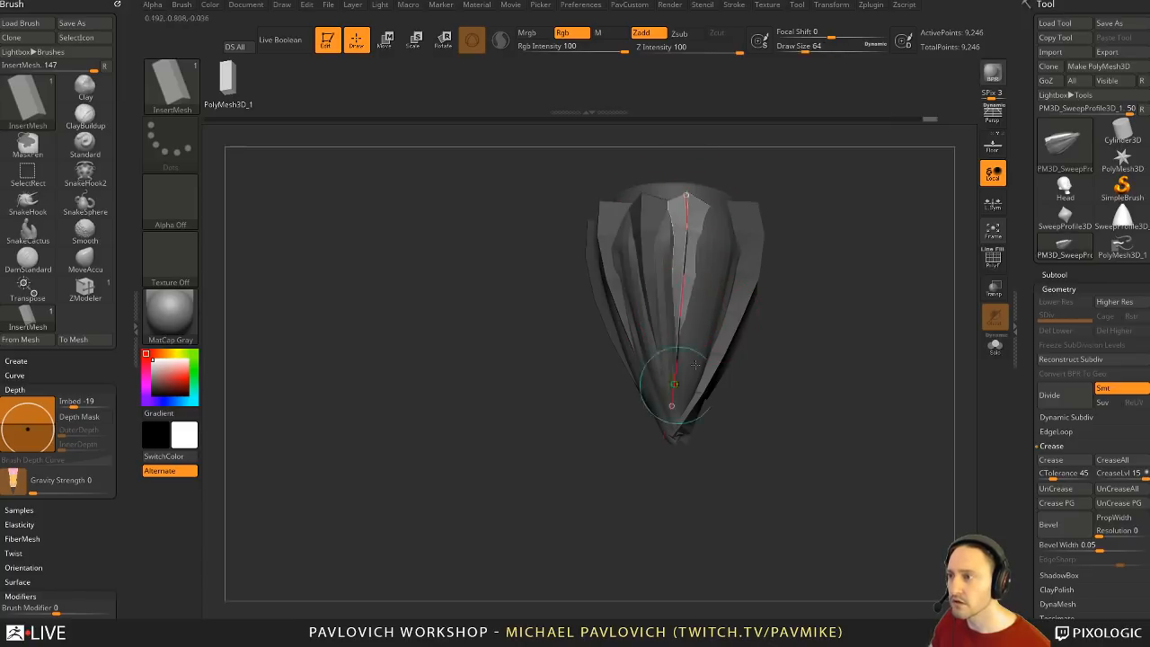
right_click_drag(720, 280, 690, 284)
left_click_drag(717, 238, 663, 430)
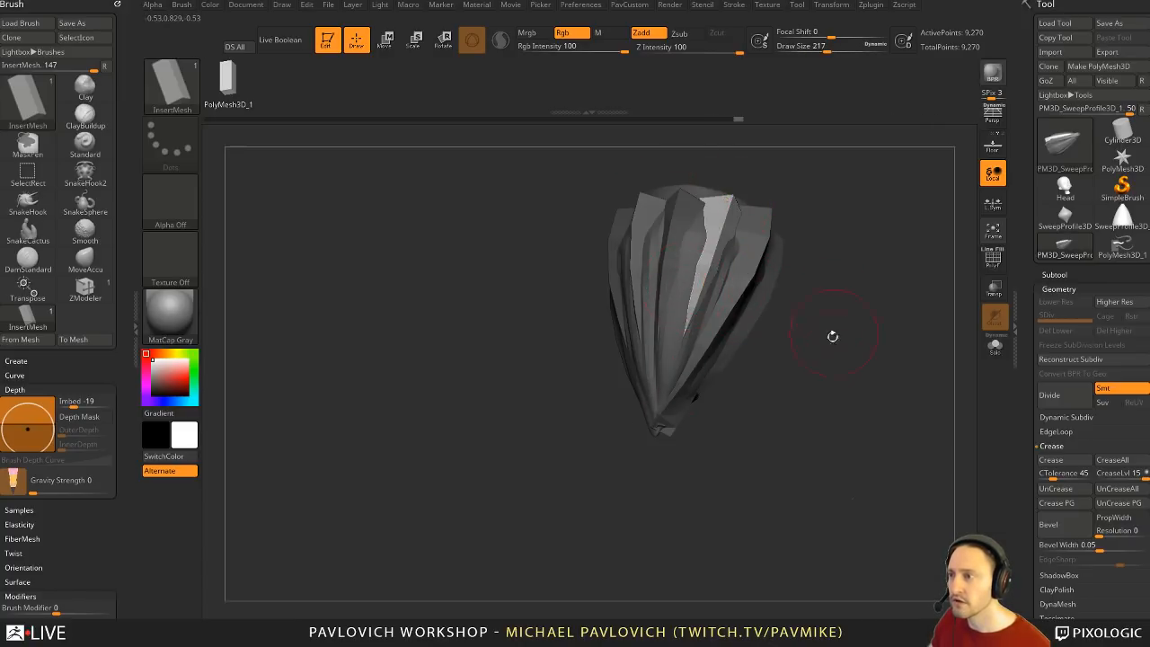
Step: With the polyframe shown, isolate the strips from the cone's polygroup and split the hidden cone into a separate subtool
mouse_move(832, 336)
right_mouse_down()
mouse_move(834, 286)
mouse_move(860, 253)
mouse_move(845, 275)
mouse_move(886, 301)
mouse_move(830, 285)
mouse_move(871, 382)
right_mouse_up()
left_click(993, 263)
right_click_drag(908, 303, 730, 349)
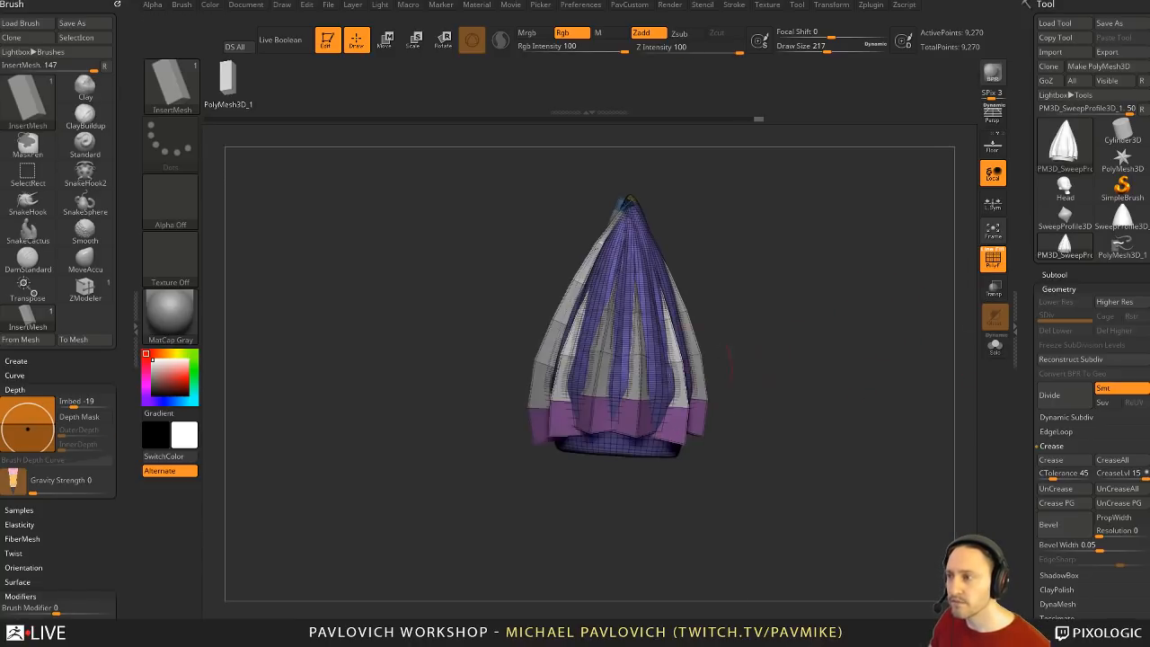
left_click(620, 448, "ctrl+shift")
left_click_drag(841, 320, 879, 382, "ctrl+shift")
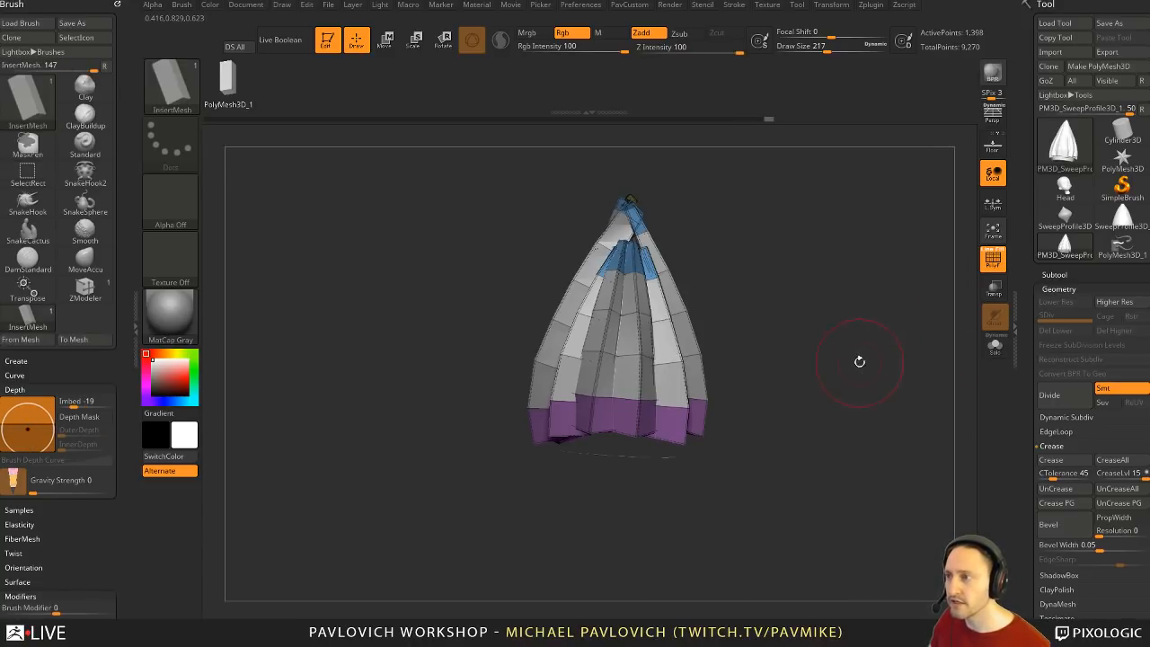
right_click_drag(856, 350, 878, 361)
key("space")
left_click(899, 348)
right_click_drag(704, 365, 727, 342)
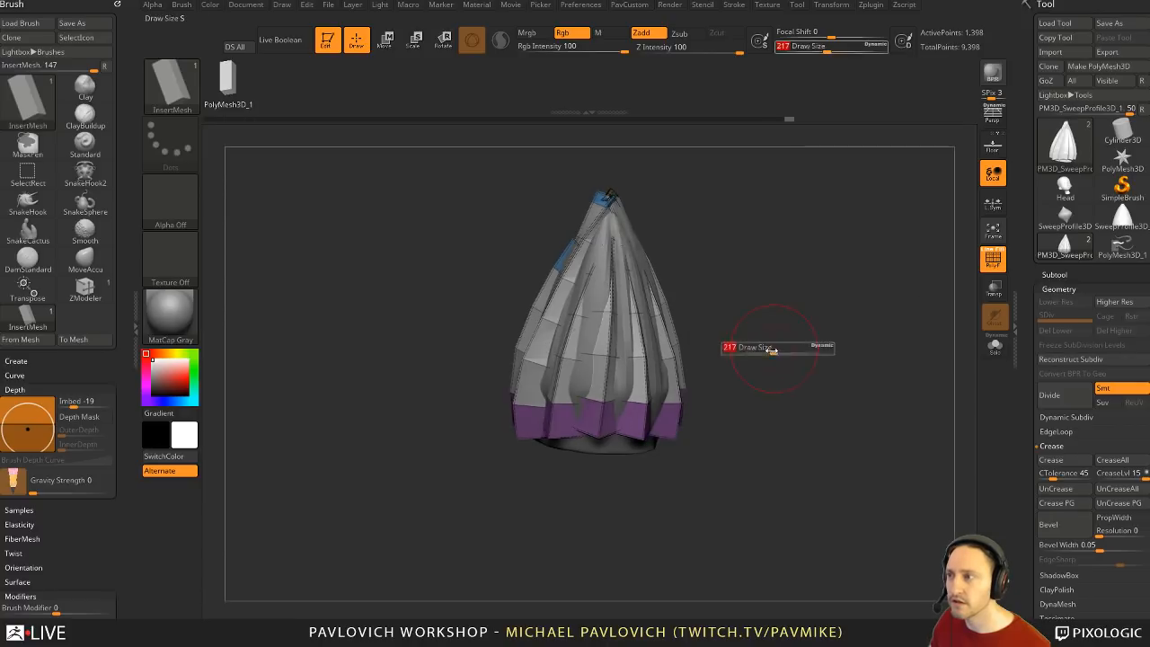
Step: Select the strips subtool PM3D_SweepProfile3D_1 and show it alone with Solo
left_click(1061, 275)
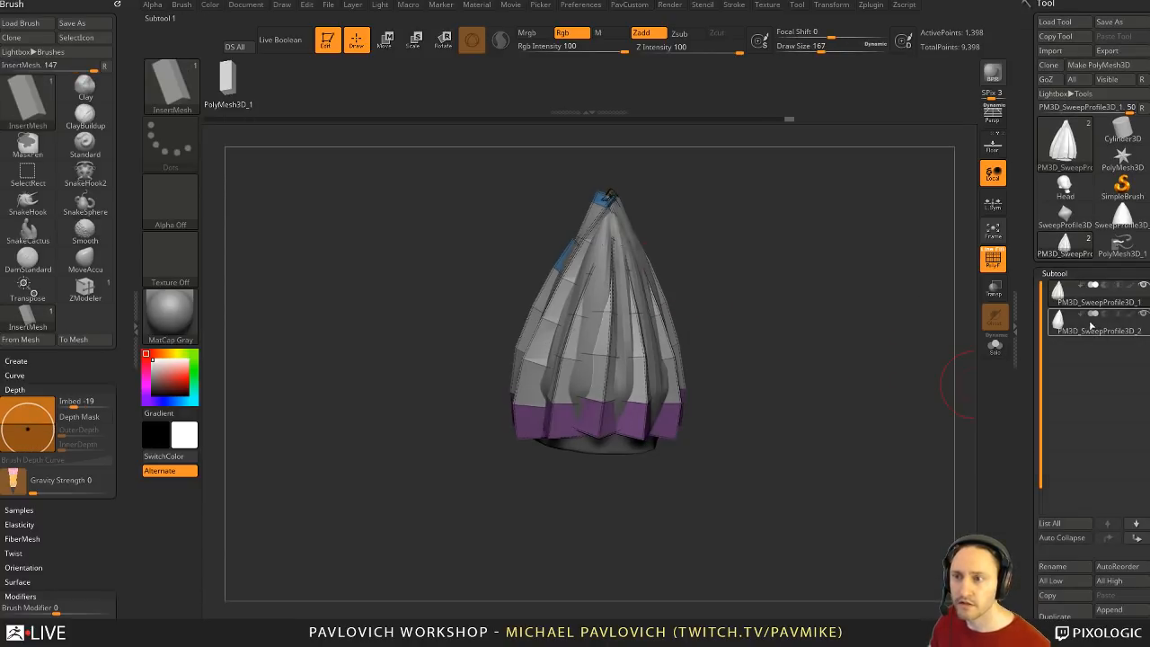
left_click(1092, 325)
right_click_drag(867, 319, 973, 329)
left_click(1086, 305)
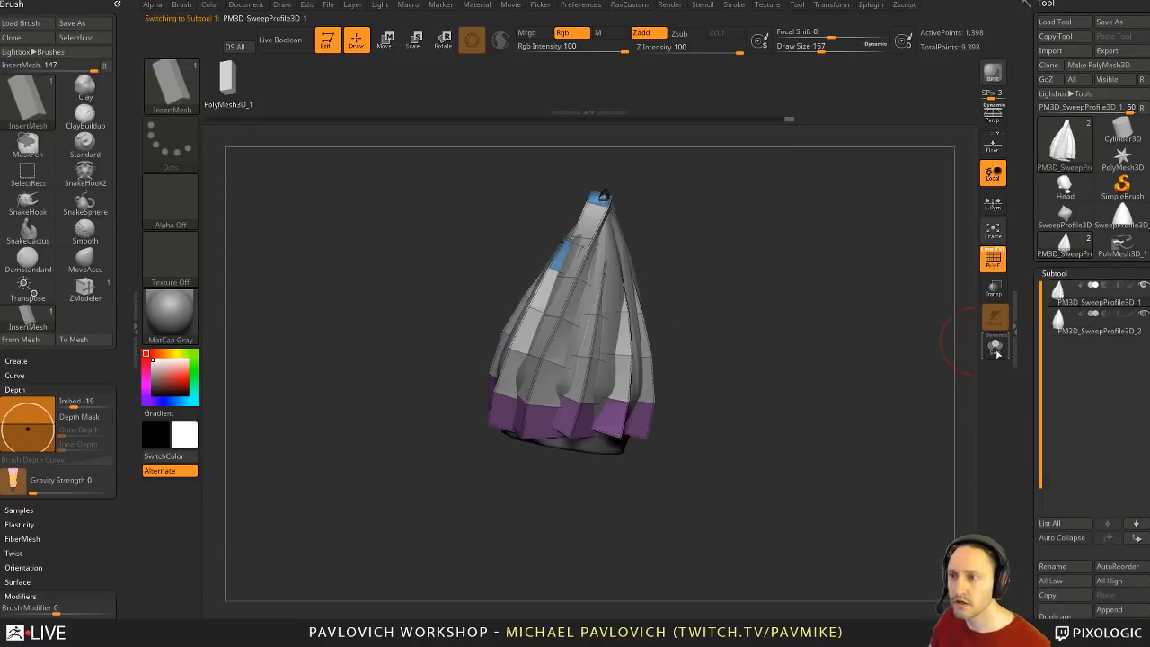
left_click(996, 349)
right_click_drag(821, 285, 815, 344, "alt")
Step: Turn on dynamic subdivision for the strips subtool and frame it with the polyframe visible
key("d")
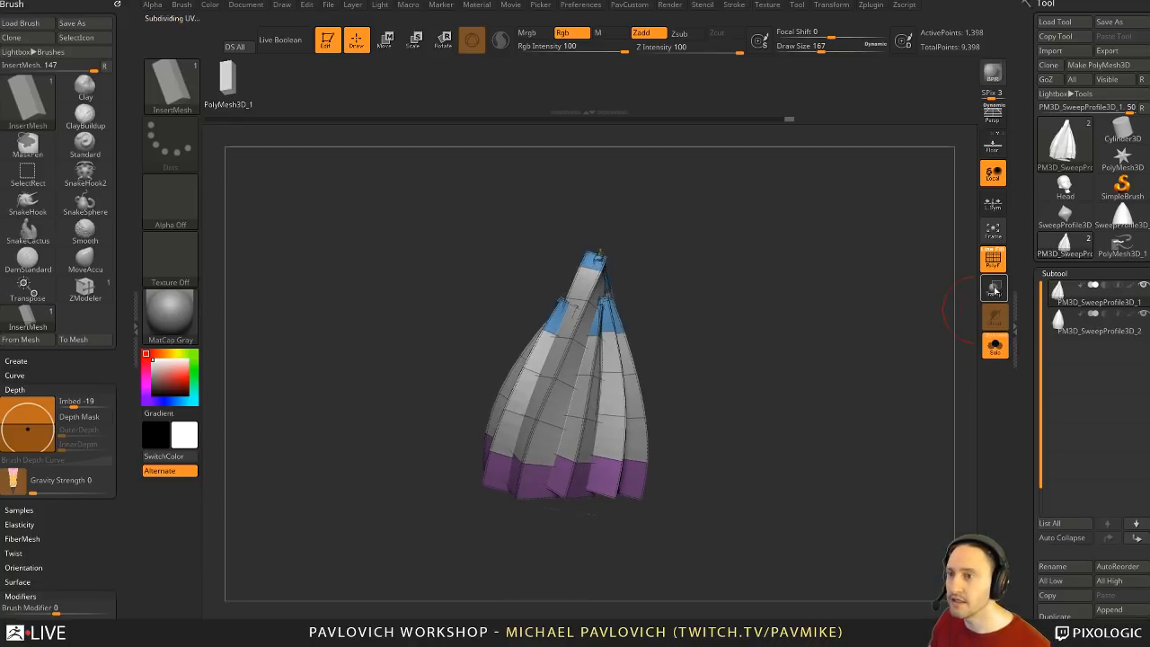
key("shift+f")
left_click_drag(880, 317, 799, 297)
left_click(1088, 333)
left_click(1086, 301)
left_click(993, 262)
key("f")
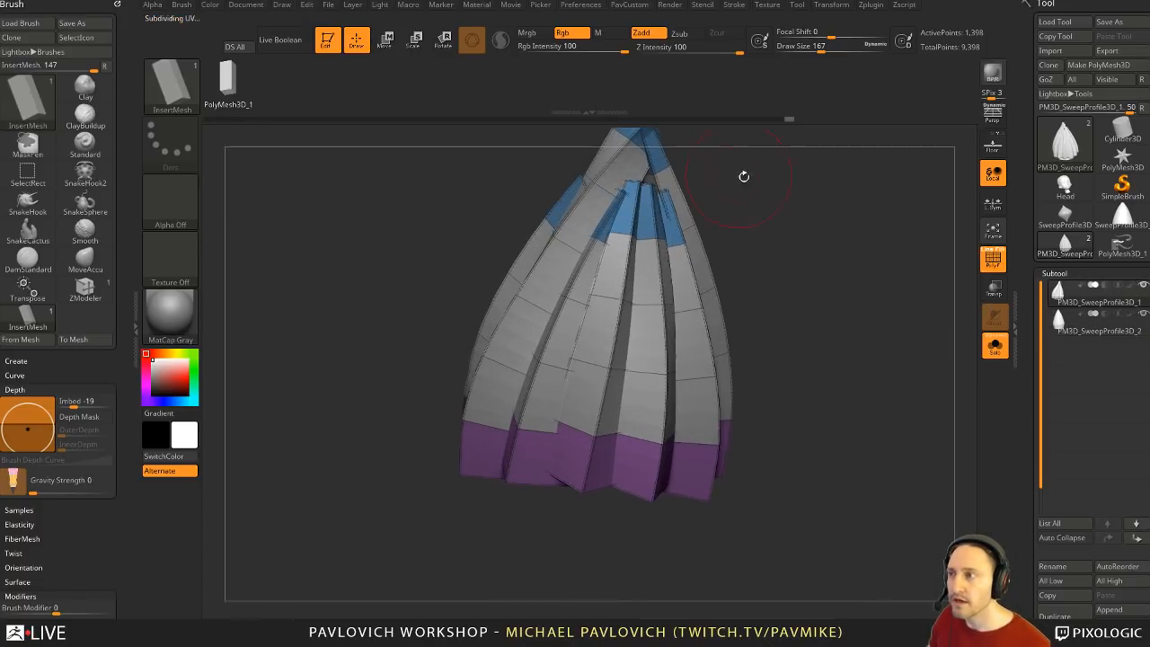
Step: Delete the hidden leftover geometry from the strips subtool
left_click_drag(745, 176, 717, 219)
left_click(631, 211, "ctrl+shift")
left_click_drag(860, 284, 881, 349, "ctrl+shift")
key("2")
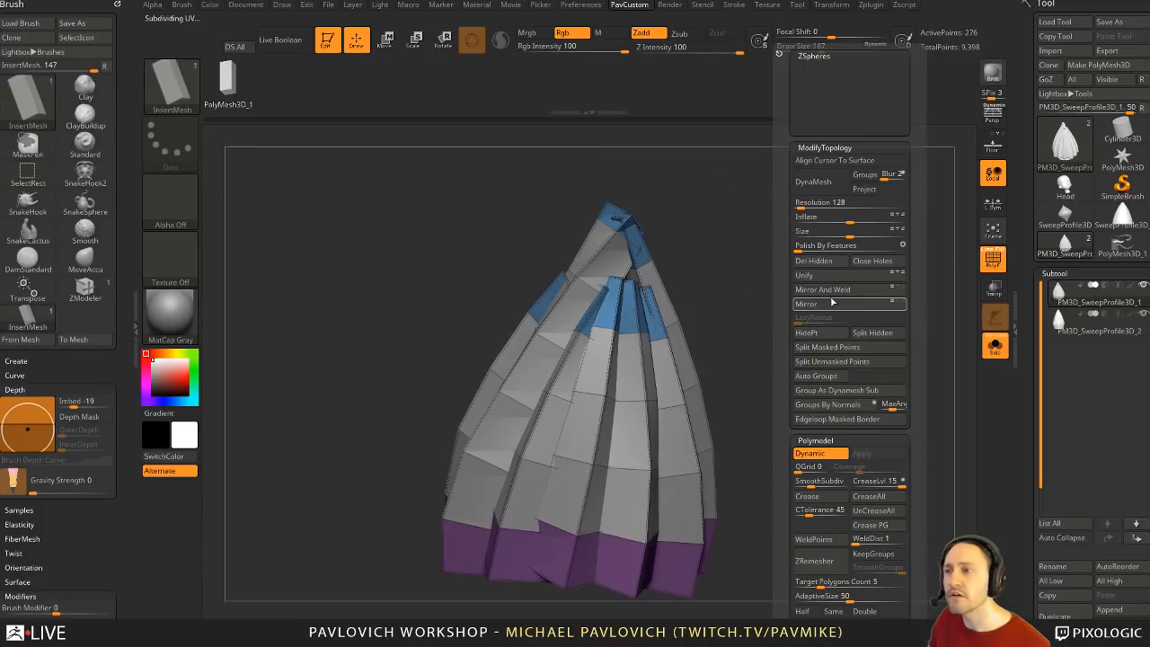
left_click(819, 260)
left_click_drag(784, 340, 973, 321, "alt")
Step: Examine the strips from several sides, toggling Solo and the polyframe
left_click(995, 346)
key("shift+f")
left_click(995, 346)
left_click(993, 262)
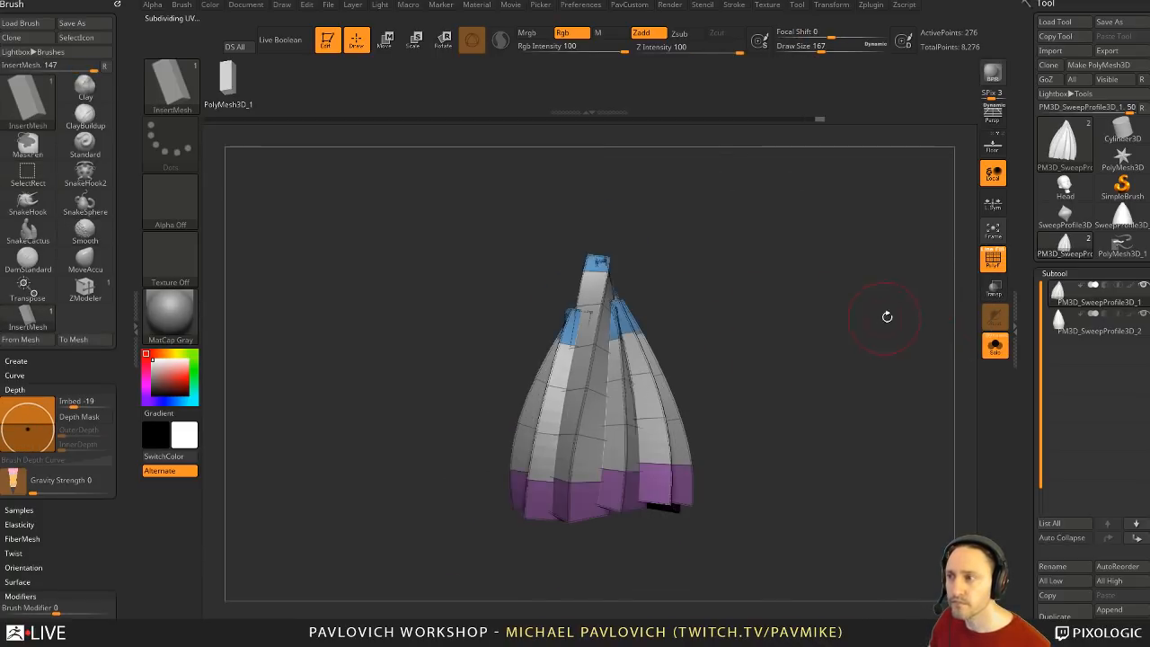
left_click_drag(886, 315, 962, 304)
left_click_drag(809, 314, 764, 322)
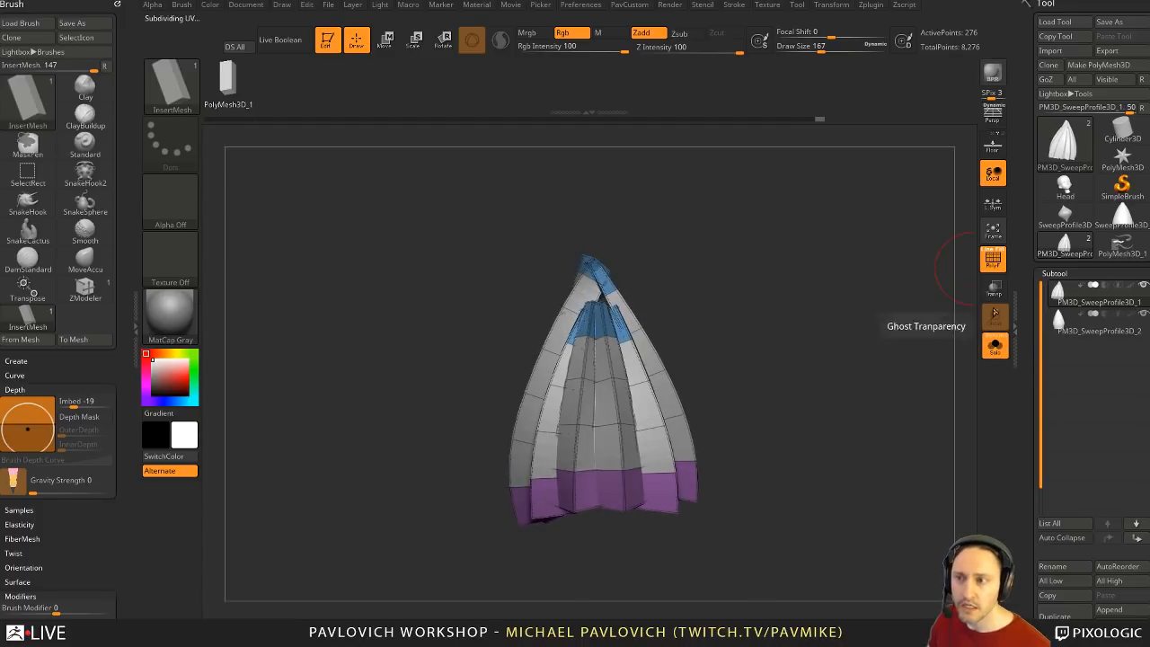
key("space")
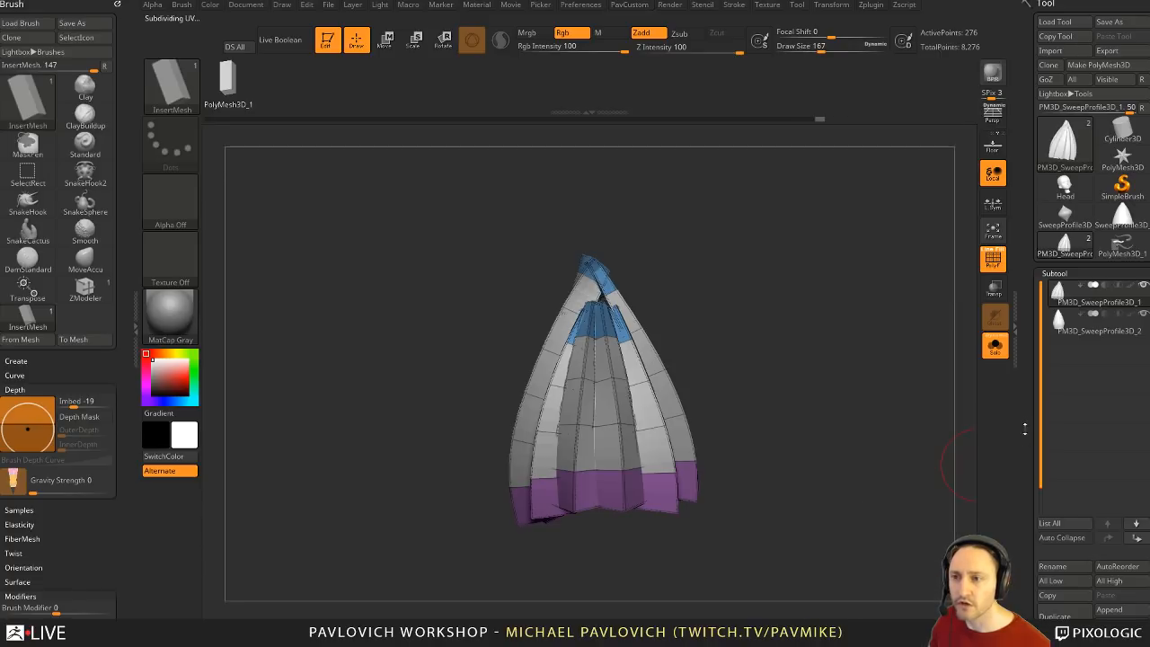
Step: Set the strips' crease level to 2 in the Geometry crease settings
left_click_drag(1084, 440, 1100, 193)
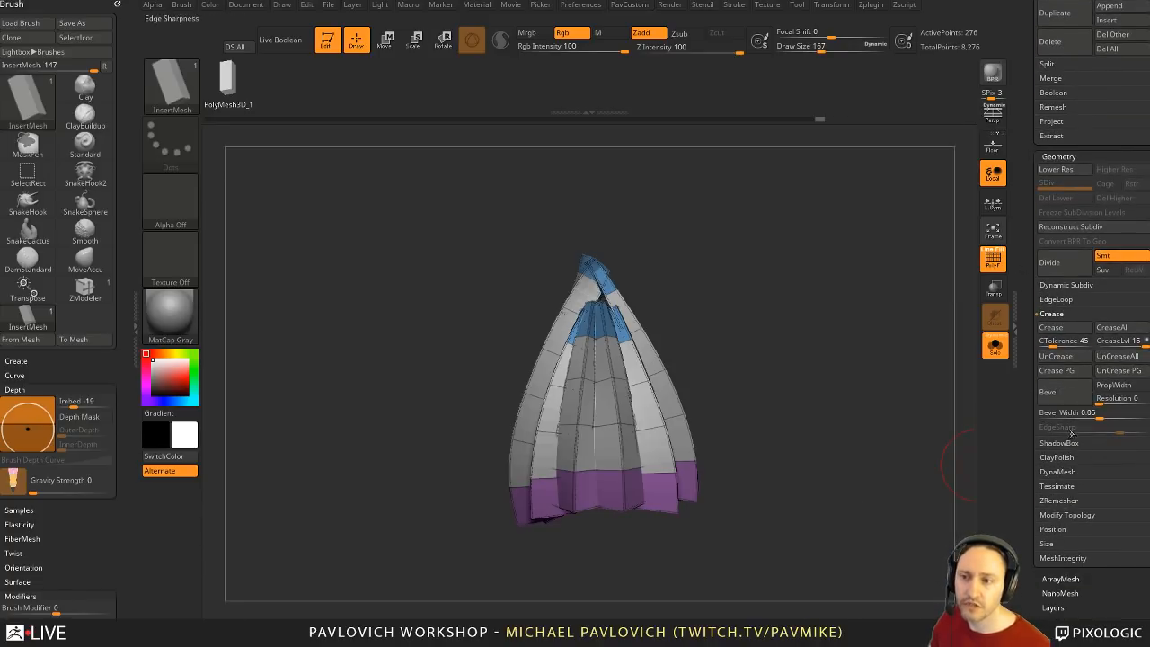
left_click(1113, 340)
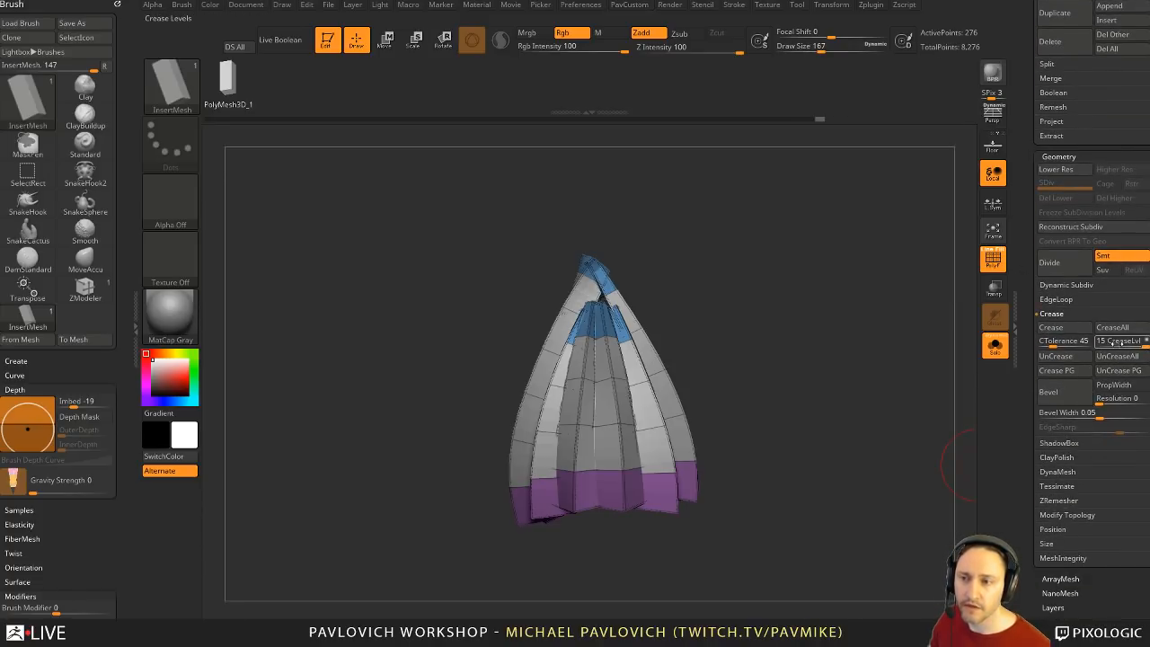
left_click_drag(1117, 342, 1104, 346)
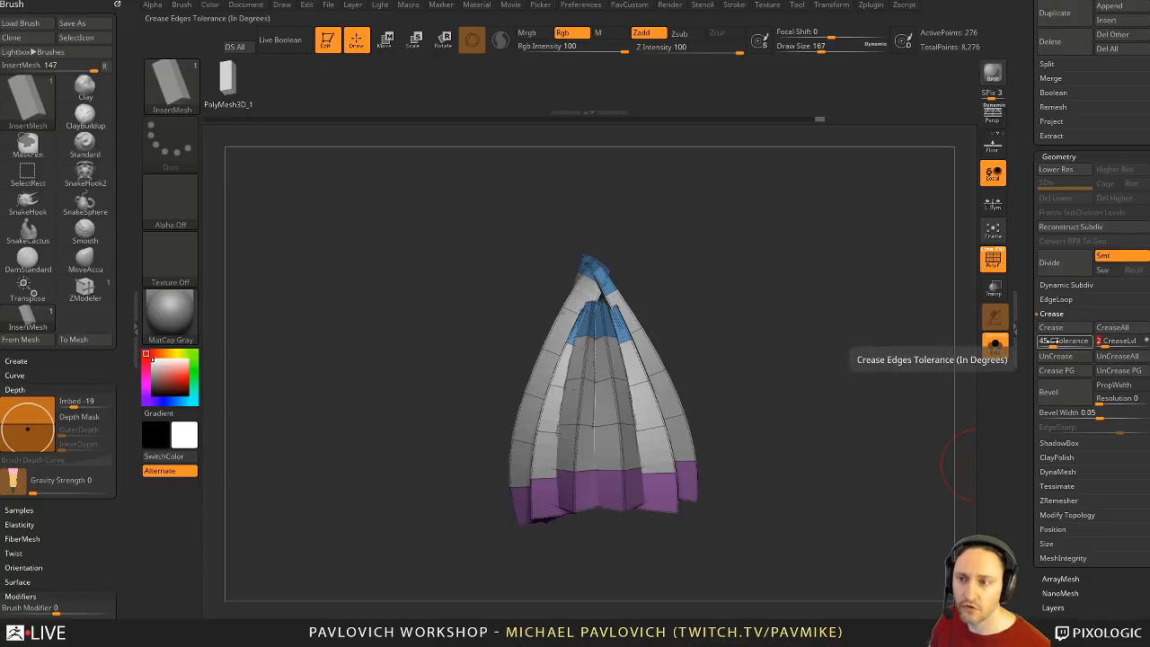
Step: Set the dynamic subdivision's SmoothSubdiv to 3 and hide the polyframe on the strips
left_click_drag(1029, 385, 1030, 380)
left_click(1067, 280)
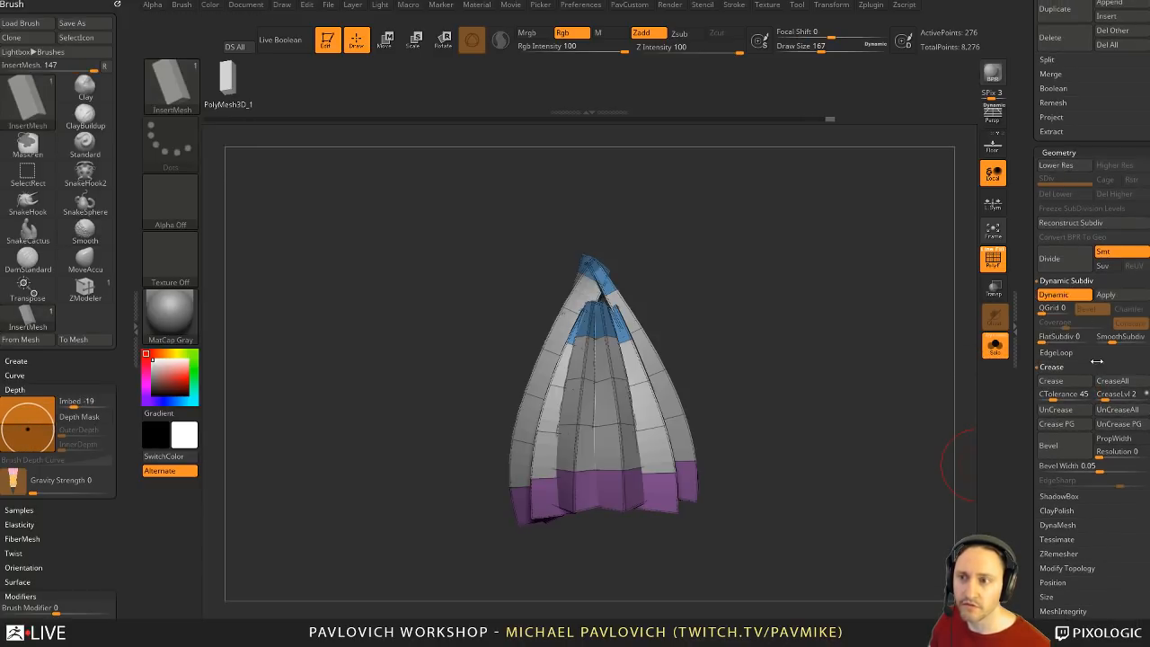
left_click(1120, 339)
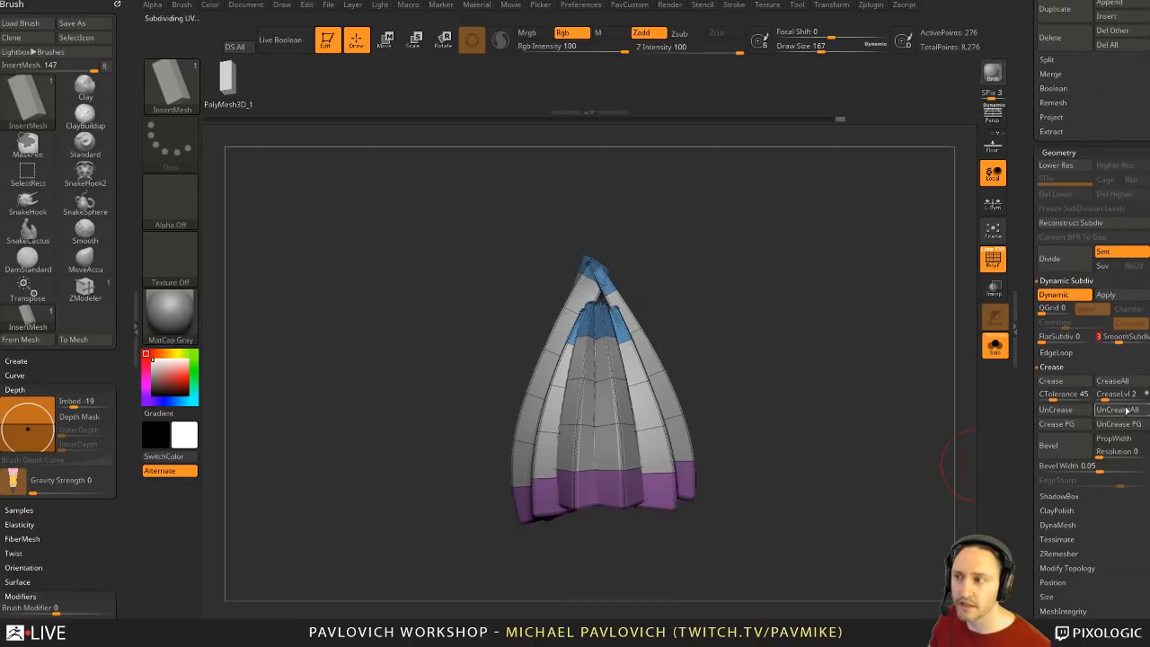
left_click(993, 259)
mouse_move(782, 313)
left_mouse_down()
mouse_move(812, 316)
mouse_move(800, 319)
left_mouse_up()
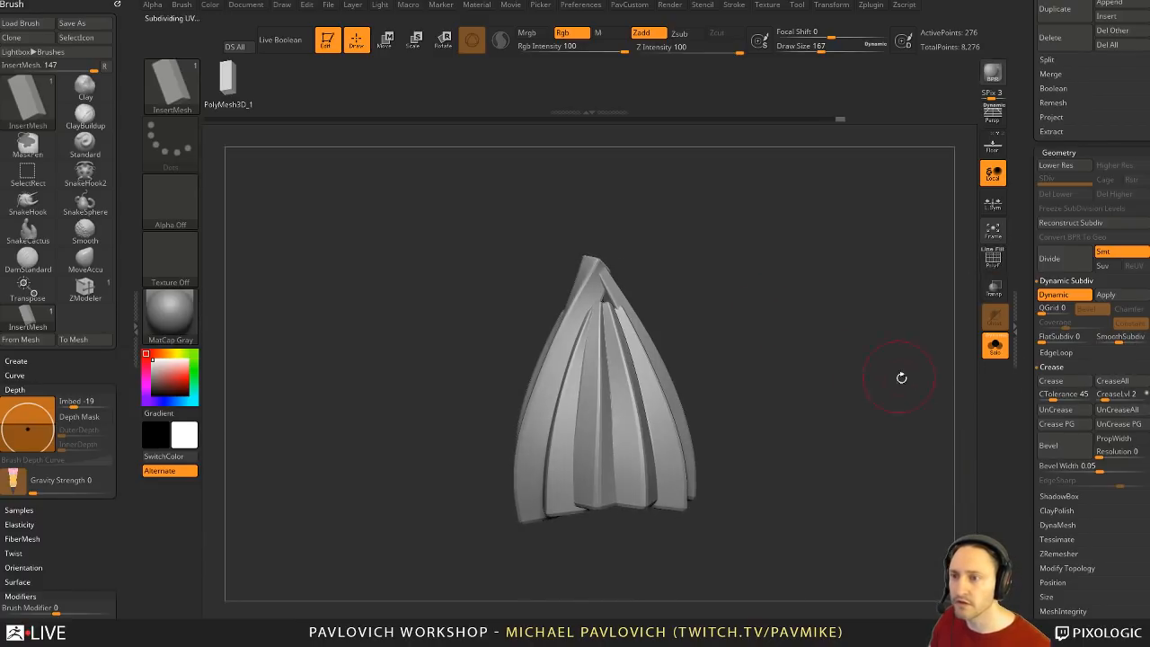
Step: Lower the strips' crease level to 1
key("5")
left_click(873, 486)
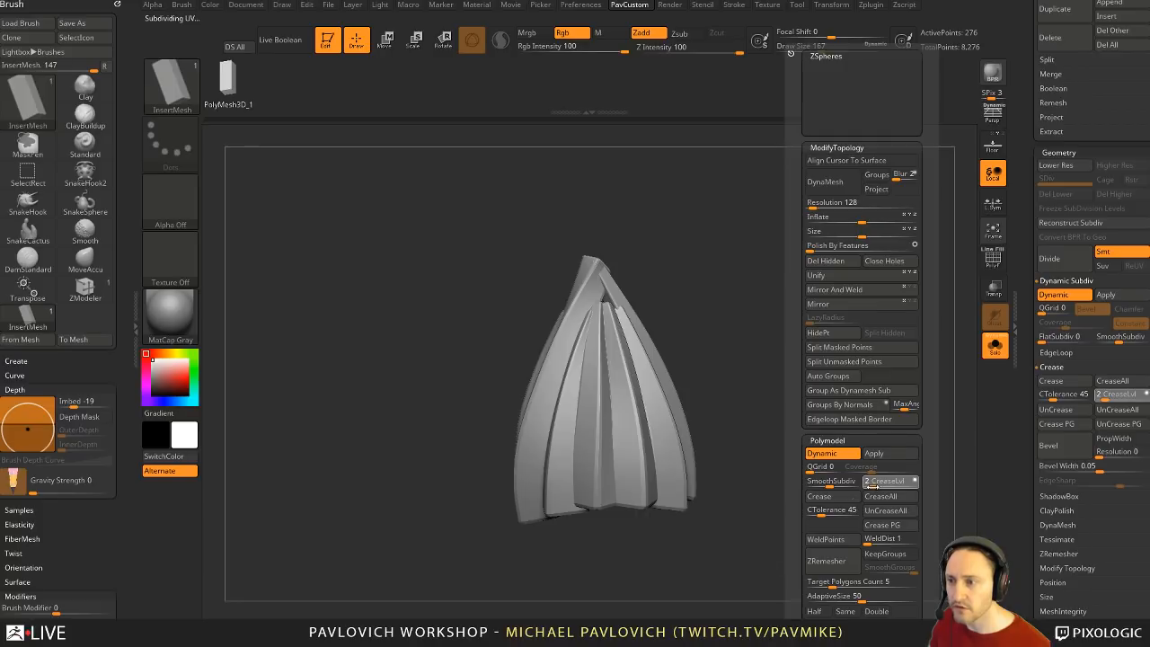
type("1")
key("Return")
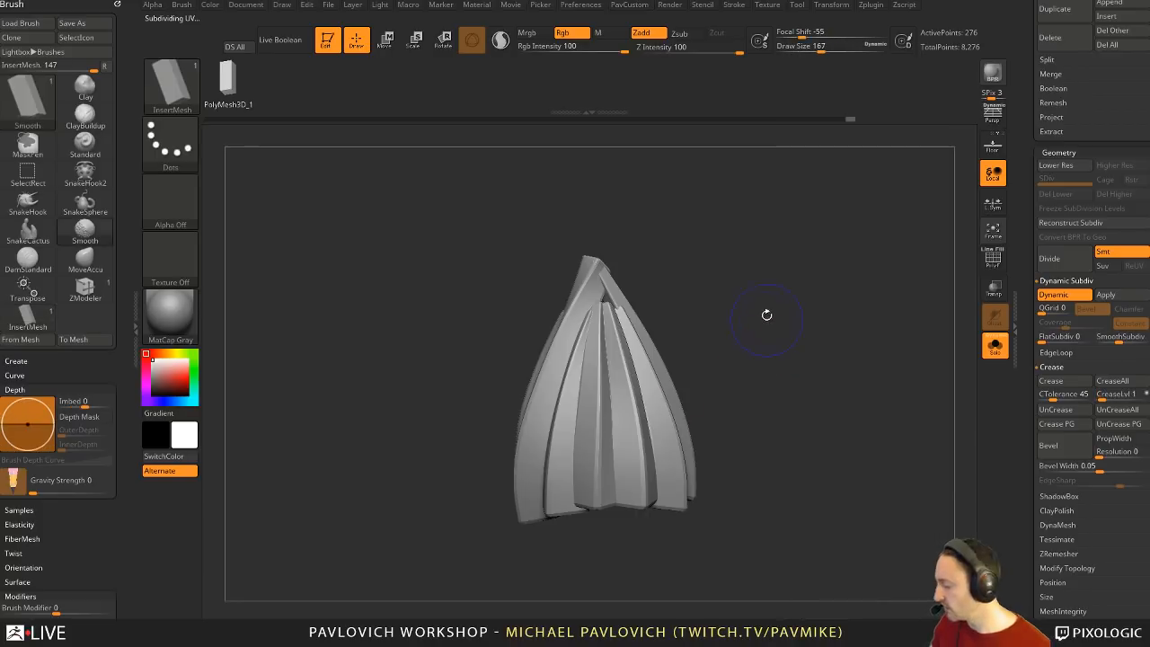
mouse_move(807, 346)
left_mouse_down()
mouse_move(899, 340)
mouse_move(794, 357)
left_mouse_up()
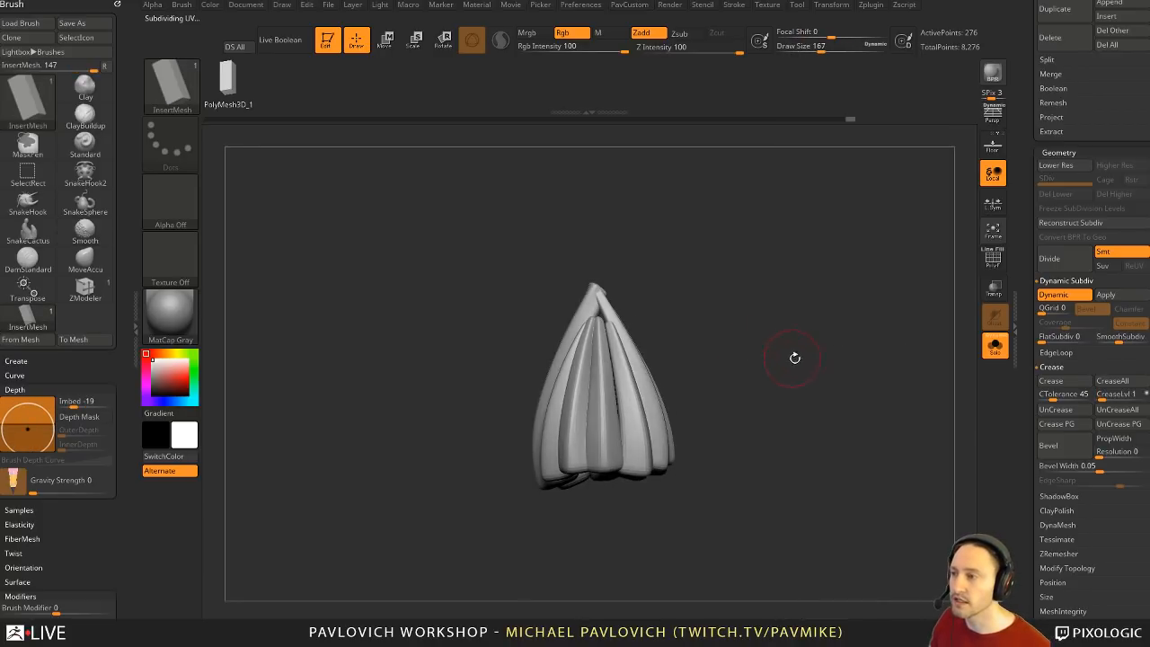
Step: Return the strips' crease level to 2 and view them from several angles
key("5")
left_click(820, 481)
type("2")
key("Return")
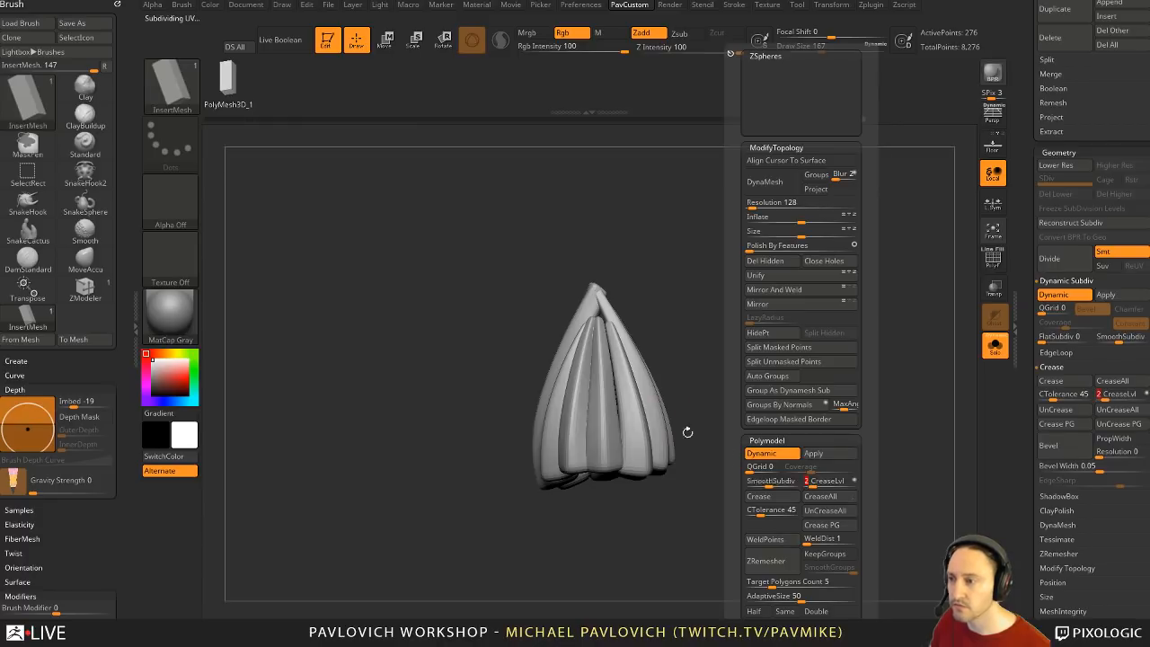
mouse_move(718, 338)
left_mouse_down()
mouse_move(783, 352)
mouse_move(763, 346)
mouse_move(751, 369)
mouse_move(765, 357)
mouse_move(755, 316)
mouse_move(747, 351)
left_mouse_up()
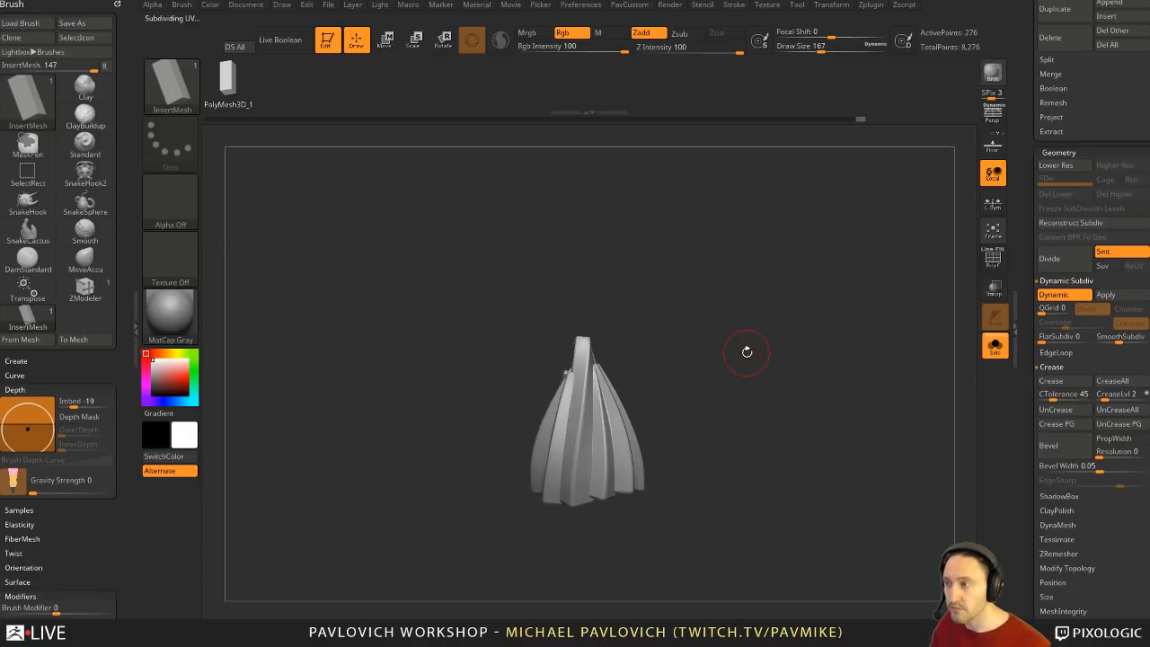
left_click_drag(765, 267, 719, 355)
Step: Delete the strips subtool PM3D_SweepProfile3D_1, keeping only the cone
left_click_drag(1022, 297, 1022, 433)
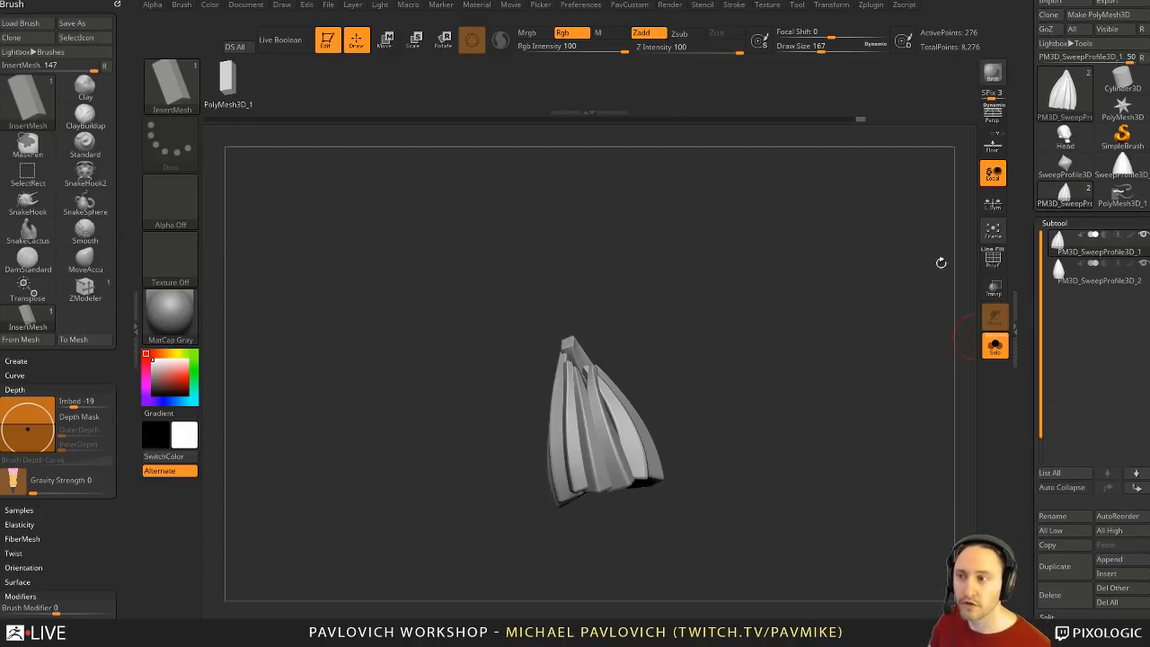
left_click_drag(902, 438, 983, 495)
left_click(1051, 595)
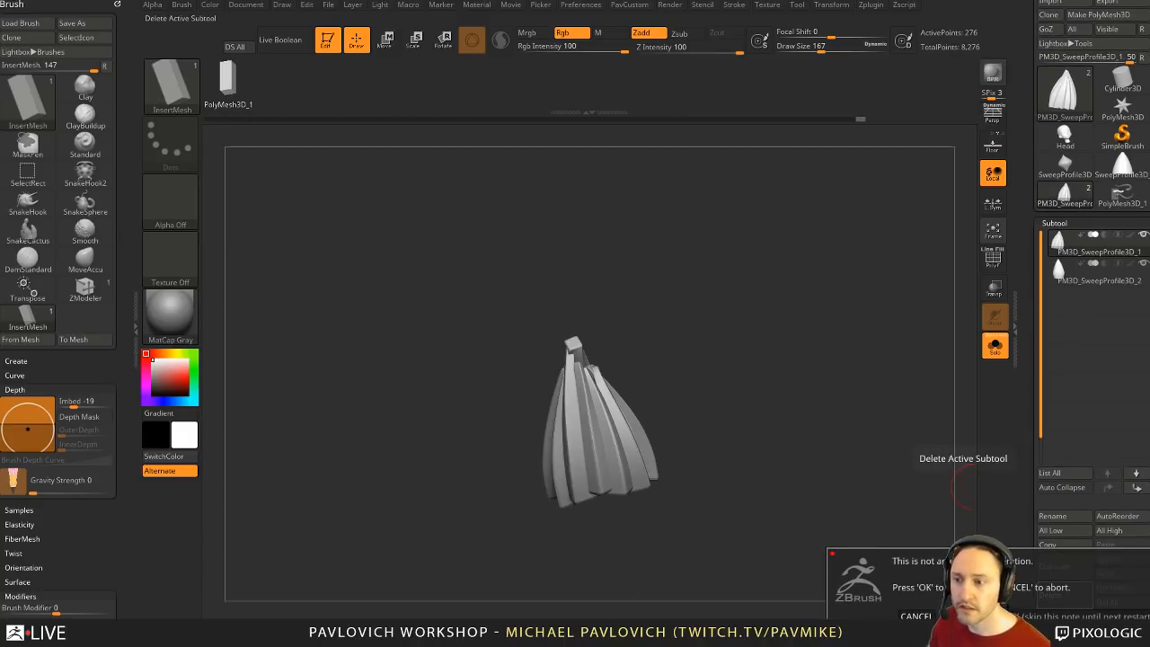
left_click(1071, 616)
Step: Set the remaining cone upright in the view and close its holes
left_click_drag(886, 316, 812, 337, "shift")
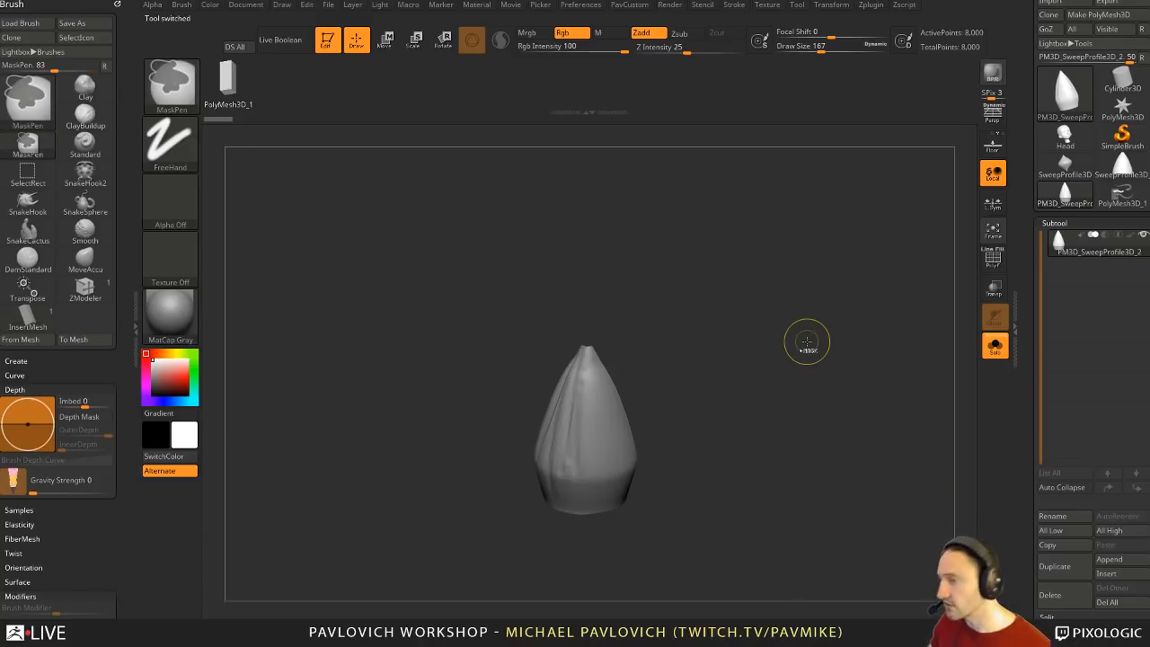
key("space")
left_click(818, 261)
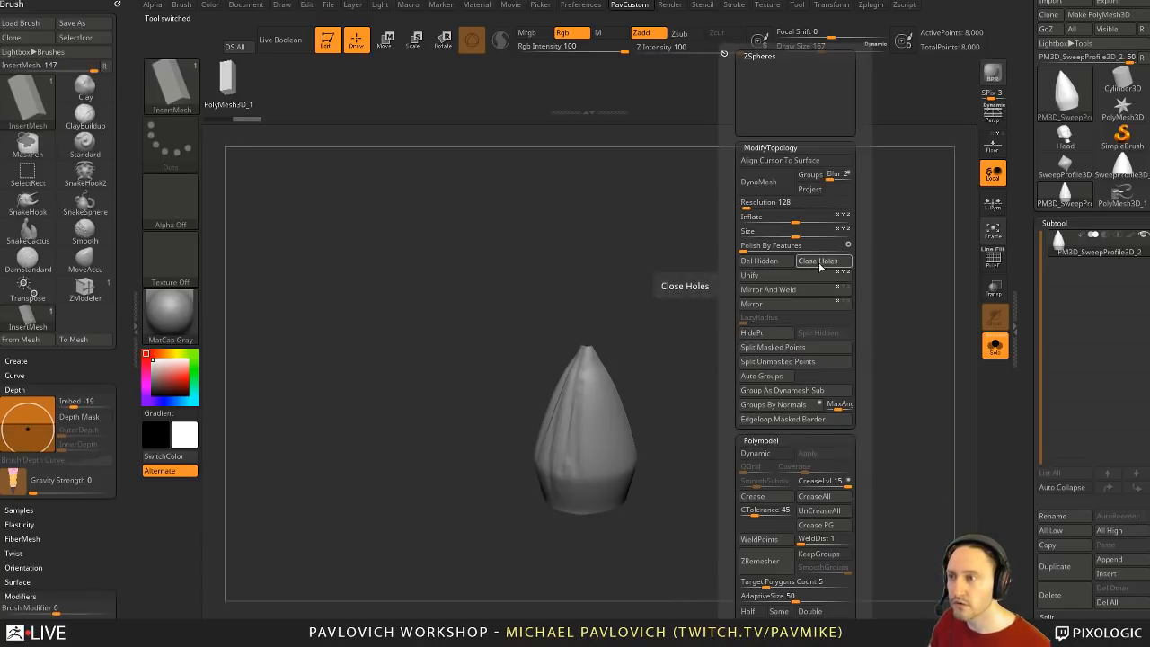
Step: Lay the closed cone on its side and draw a first InsertMesh curve strip along it from base to tip
mouse_move(773, 357)
left_mouse_down()
mouse_move(833, 344)
mouse_move(700, 329)
mouse_move(767, 366)
left_mouse_up()
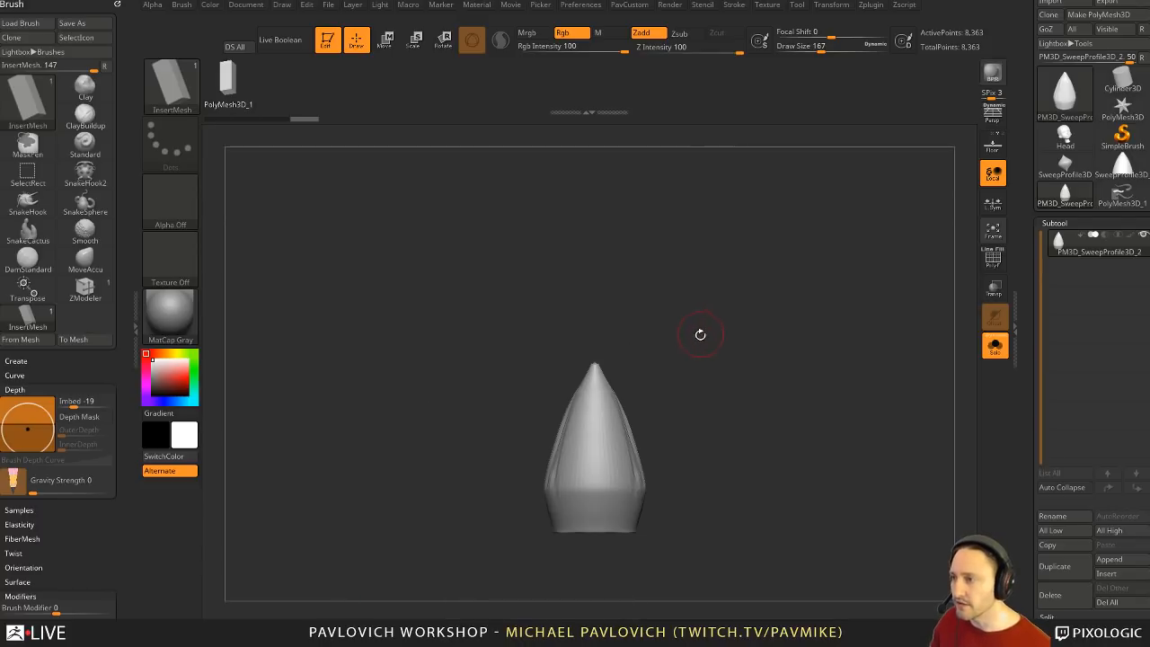
left_click_drag(699, 334, 844, 337)
left_click_drag(1028, 244, 1030, 296)
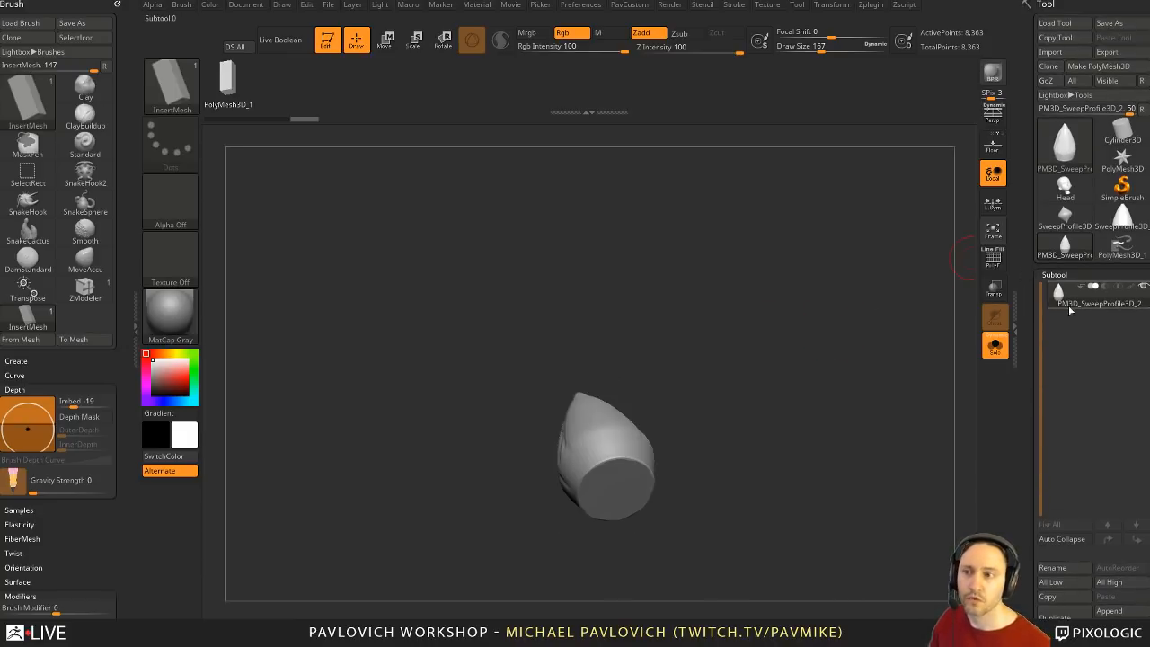
left_click_drag(767, 325, 566, 344)
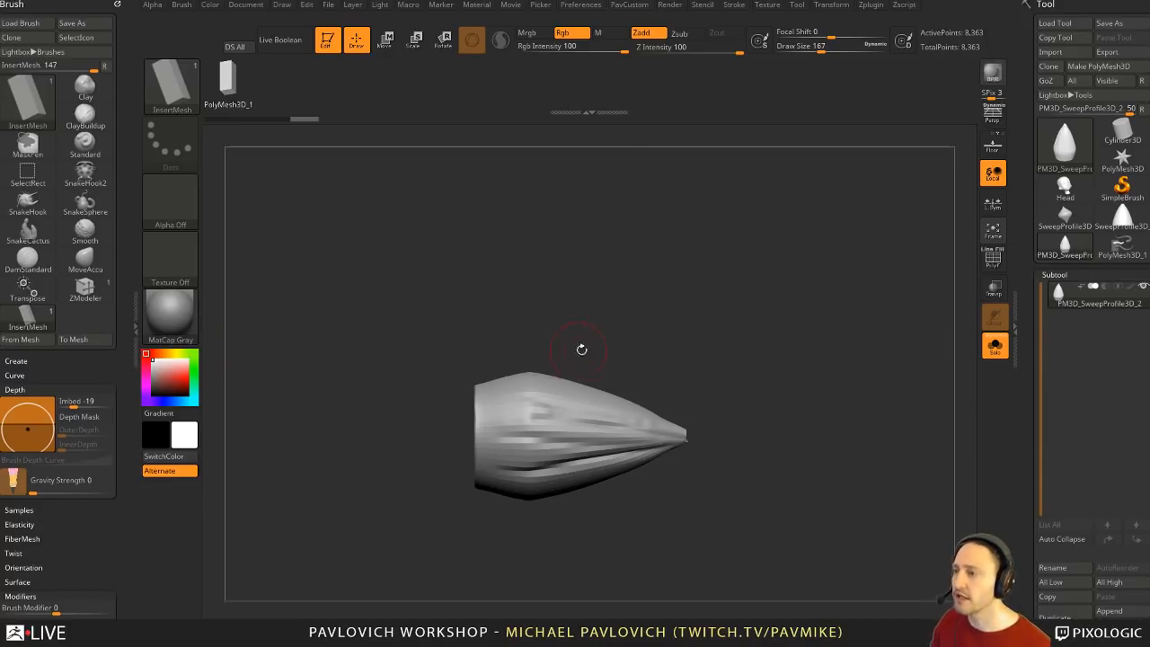
left_click_drag(582, 350, 713, 310, "shift")
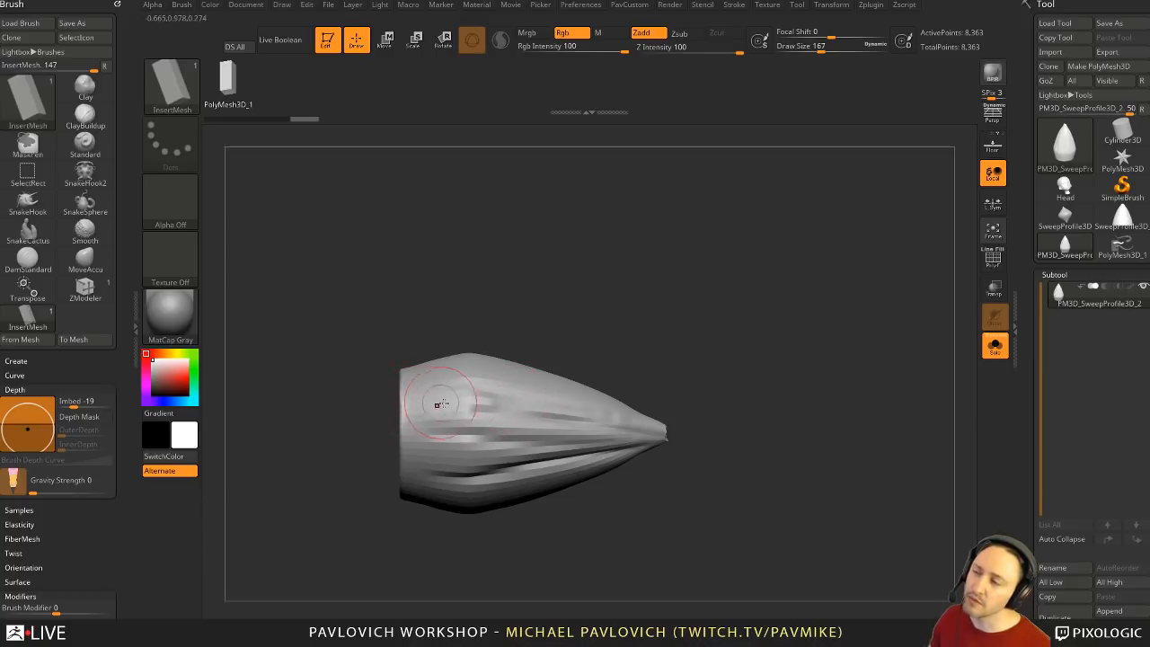
left_click_drag(690, 410, 447, 386)
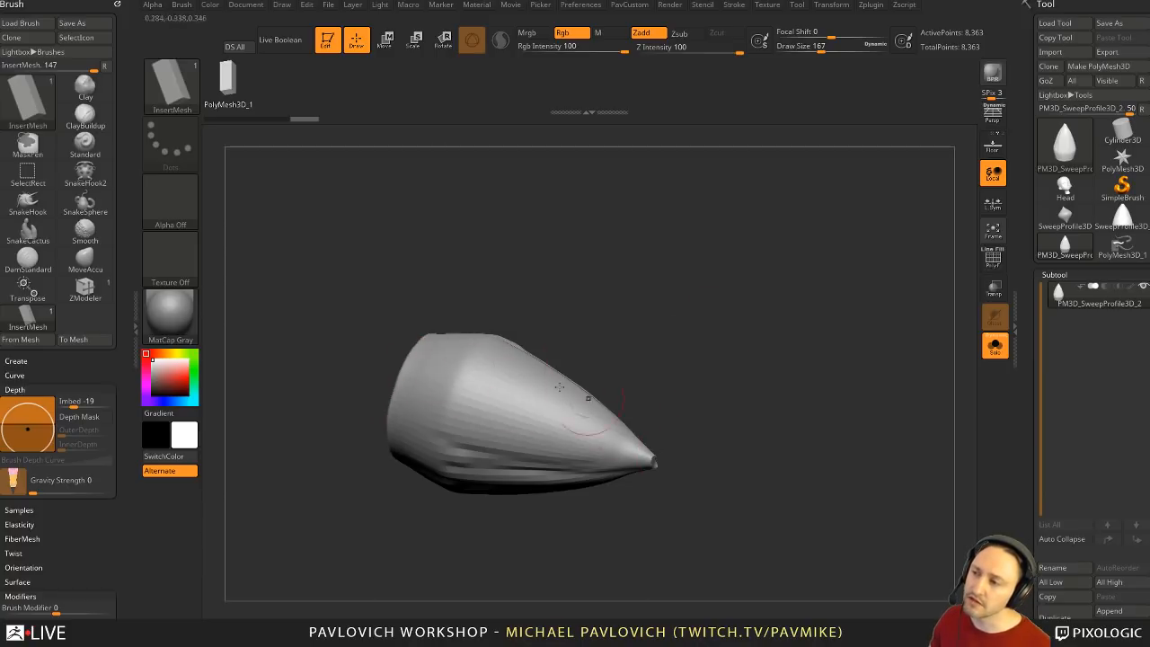
left_click_drag(632, 295, 493, 342)
mouse_move(620, 429)
left_mouse_down()
mouse_move(698, 396)
mouse_move(745, 321)
mouse_move(796, 312)
mouse_move(817, 378)
mouse_move(739, 372)
mouse_move(780, 393)
mouse_move(745, 397)
mouse_move(773, 368)
mouse_move(881, 368)
left_mouse_up()
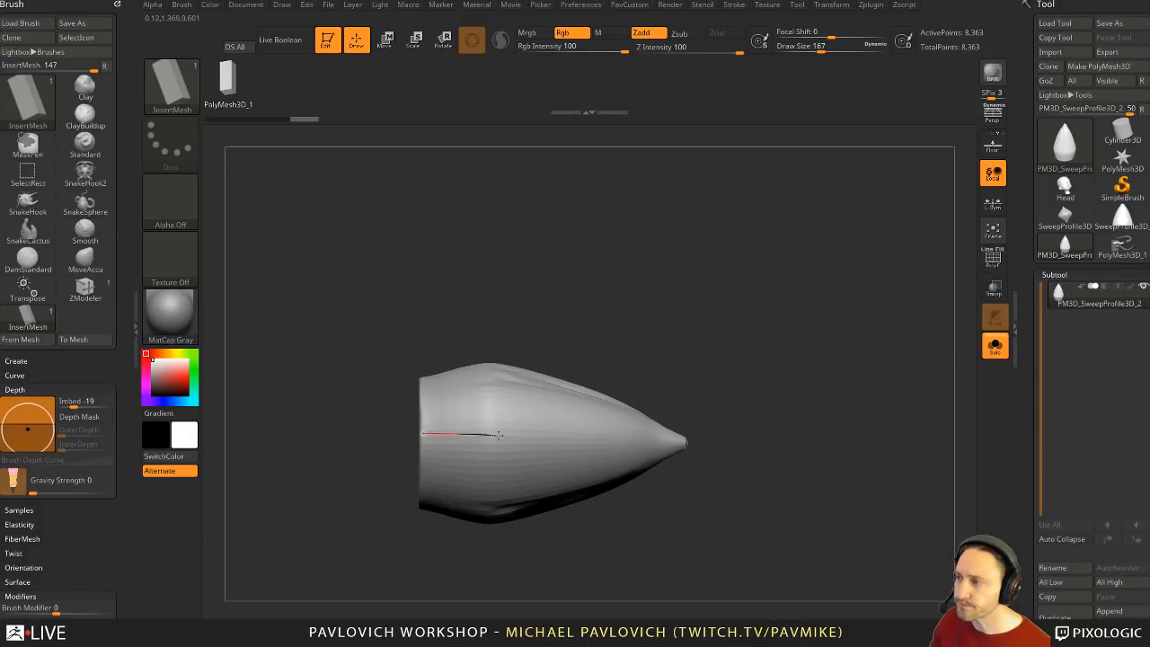
left_click_drag(690, 446, 690, 446)
mouse_move(873, 381)
left_mouse_down()
mouse_move(808, 392)
mouse_move(833, 354)
left_mouse_up()
mouse_move(801, 350)
left_mouse_down()
mouse_move(788, 329)
mouse_move(782, 389)
mouse_move(594, 409)
mouse_move(692, 386)
mouse_move(719, 396)
mouse_move(402, 420)
mouse_move(698, 386)
mouse_move(406, 419)
mouse_move(700, 385)
mouse_move(411, 419)
mouse_move(423, 427)
mouse_move(388, 467)
left_mouse_up()
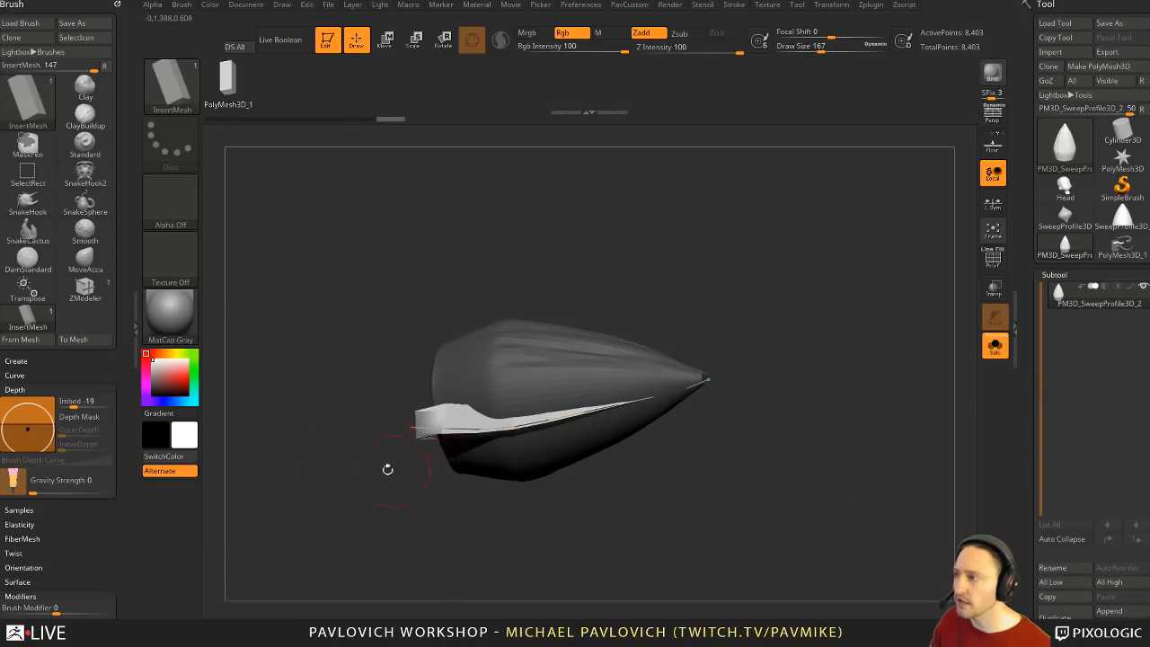
Step: Review the InsertMesh brush's modifiers and the stroke's curve settings
left_click(20, 596)
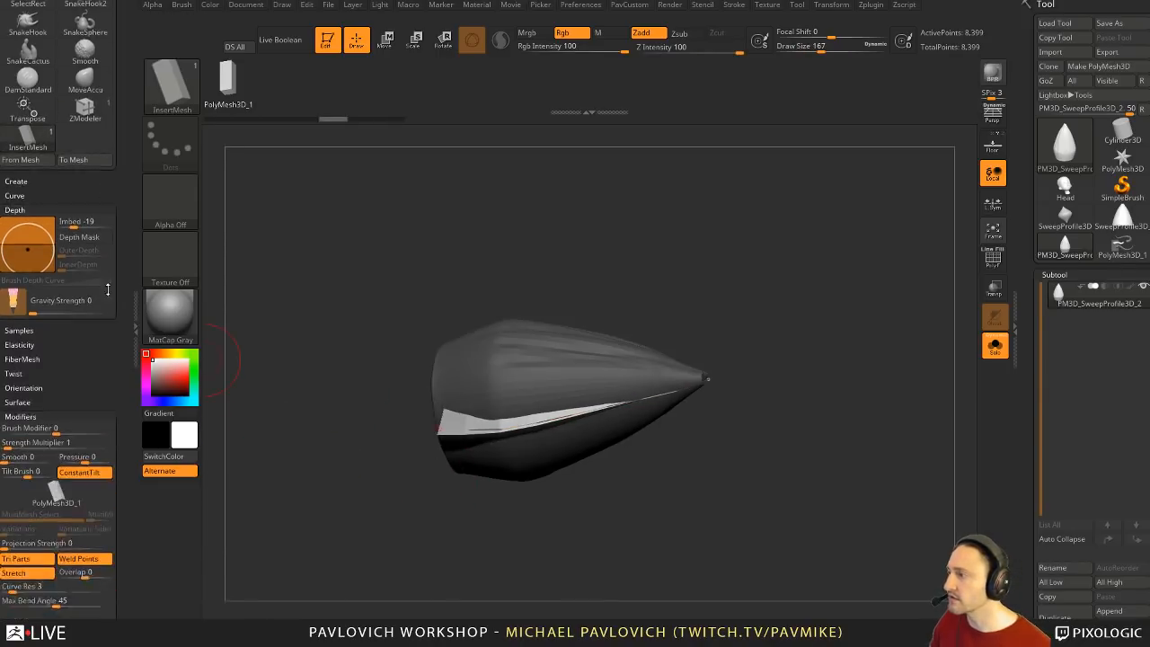
scroll(101, 281, "down", 1)
left_click_drag(100, 280, 97, 501)
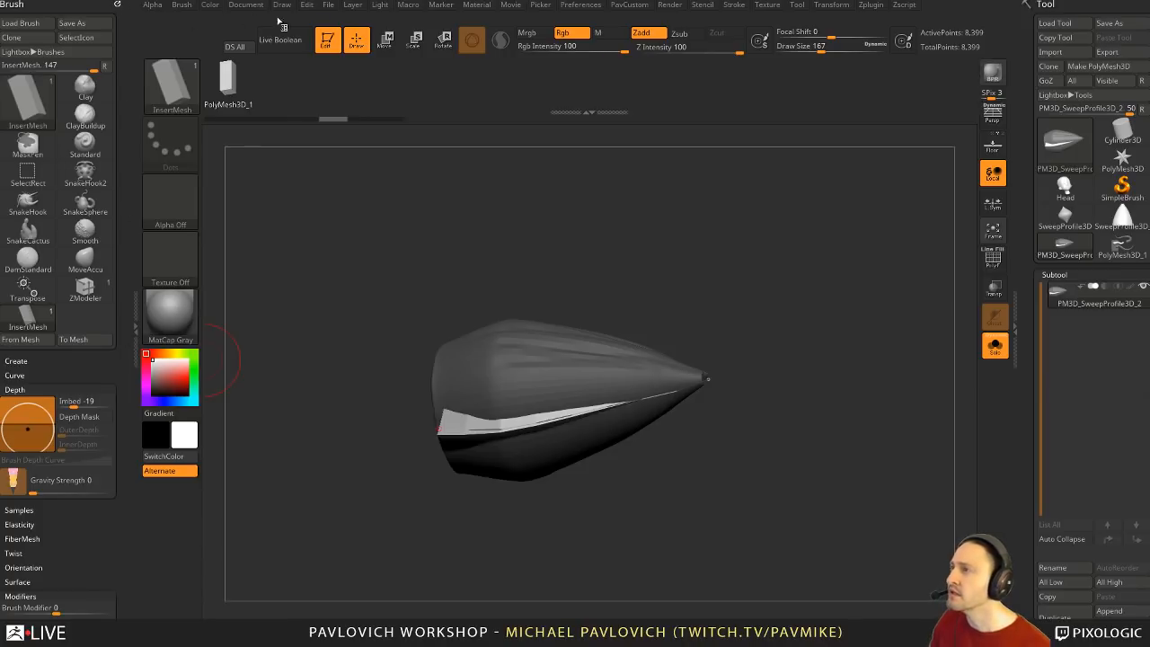
left_click(735, 6)
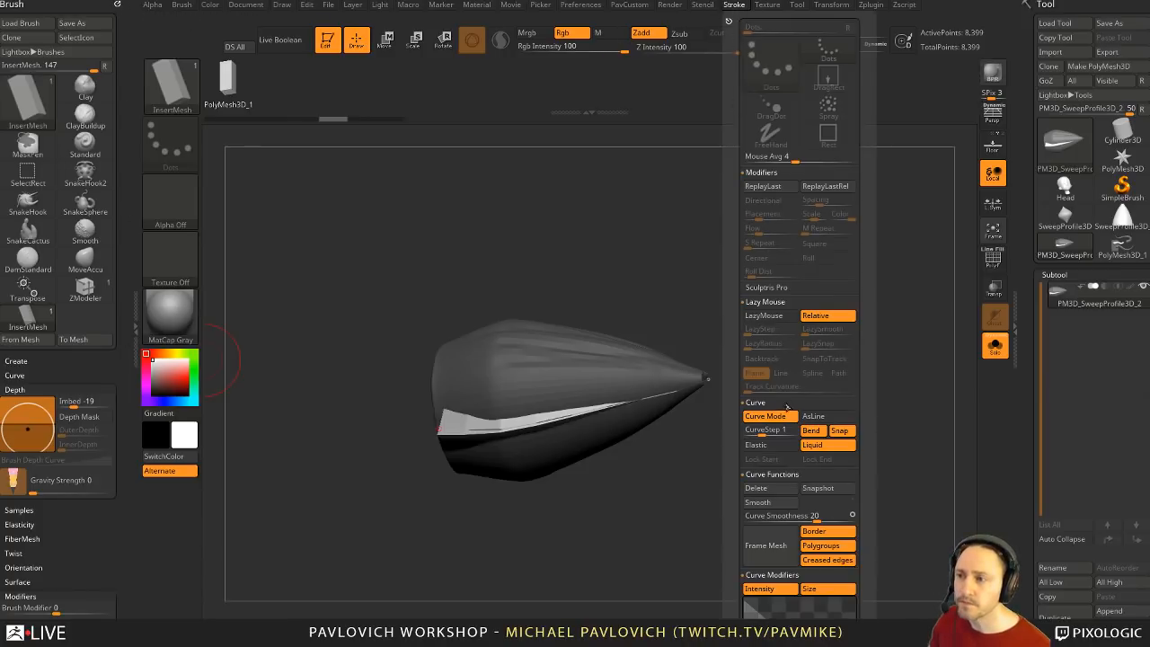
left_click_drag(385, 452, 406, 443)
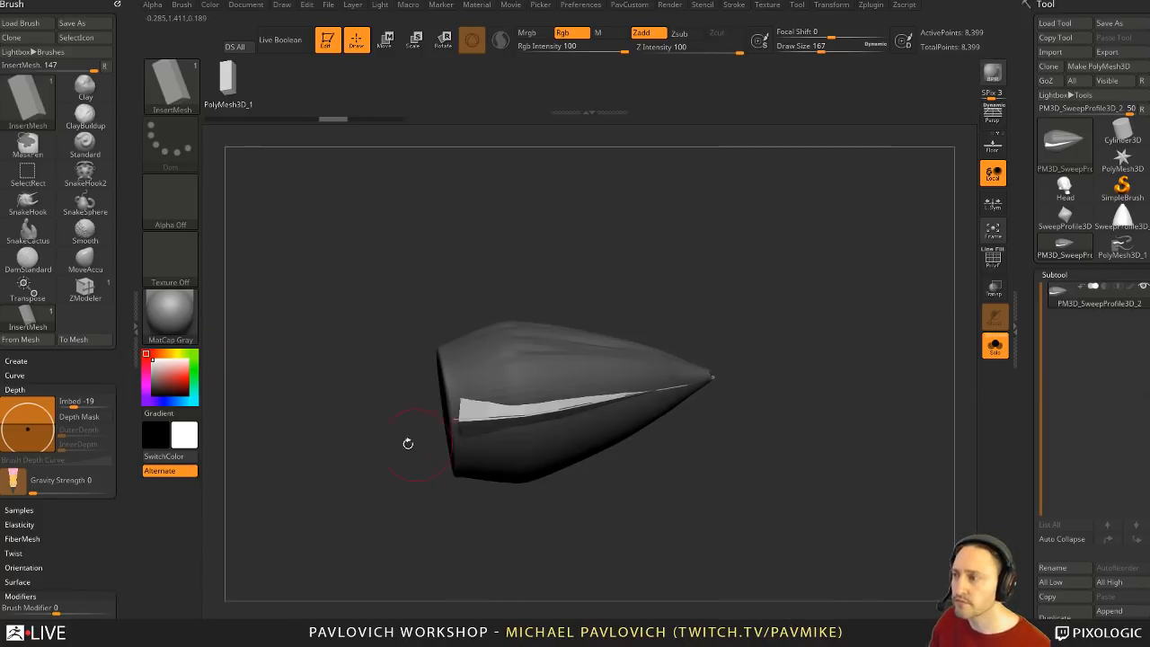
Step: Reshape the first strip by moving points along its curve near the cone's base and middle
left_click_drag(655, 327, 747, 250)
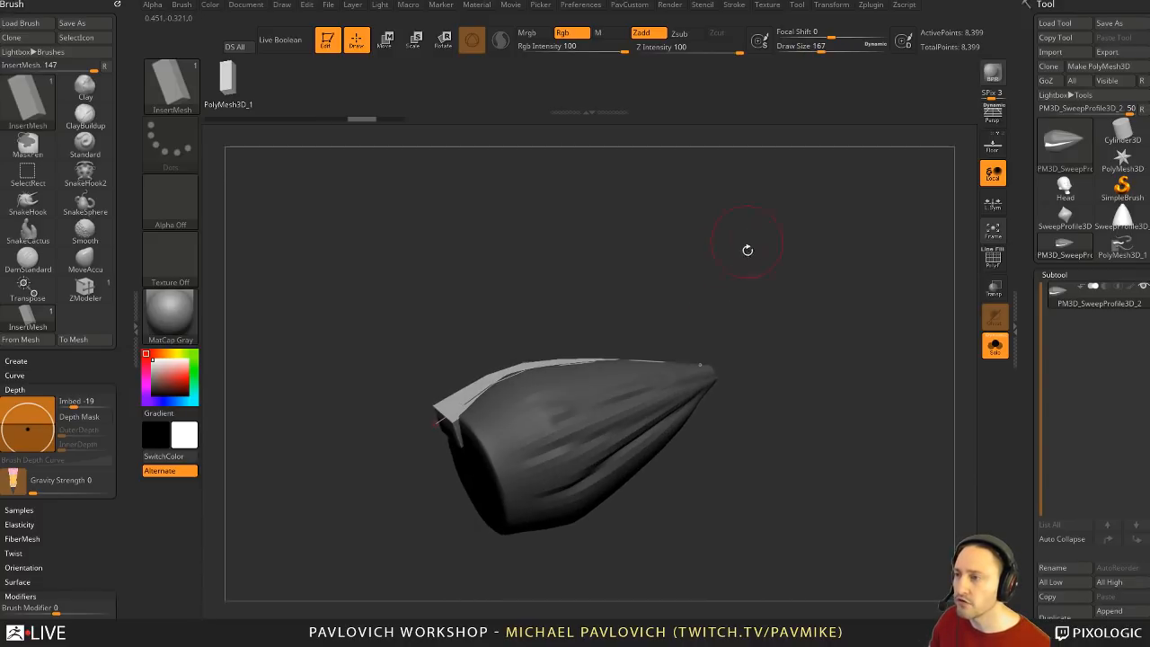
left_click_drag(754, 306, 771, 371)
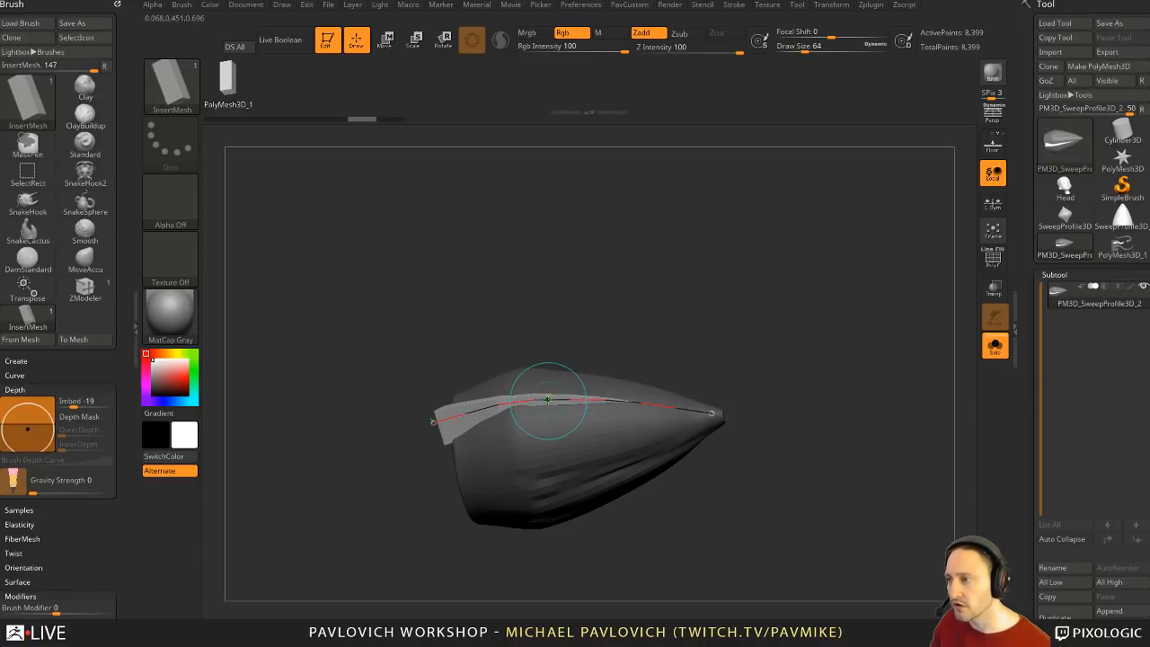
left_click_drag(548, 399, 559, 400)
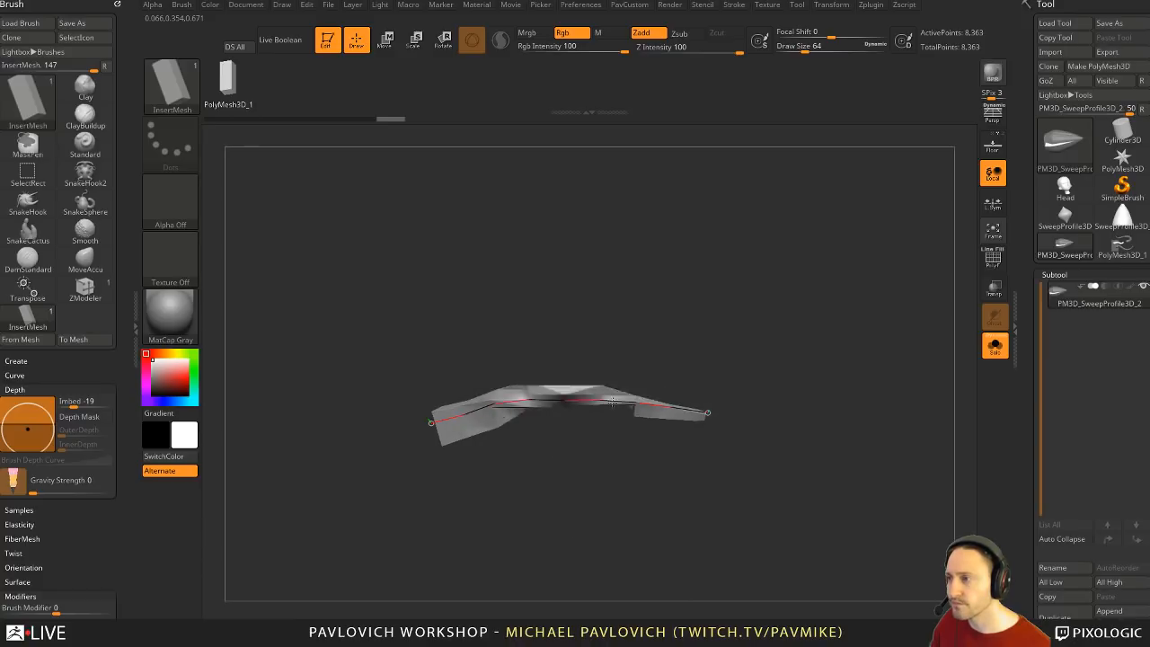
mouse_move(492, 409)
left_mouse_down()
mouse_move(559, 498)
mouse_move(513, 411)
left_mouse_up()
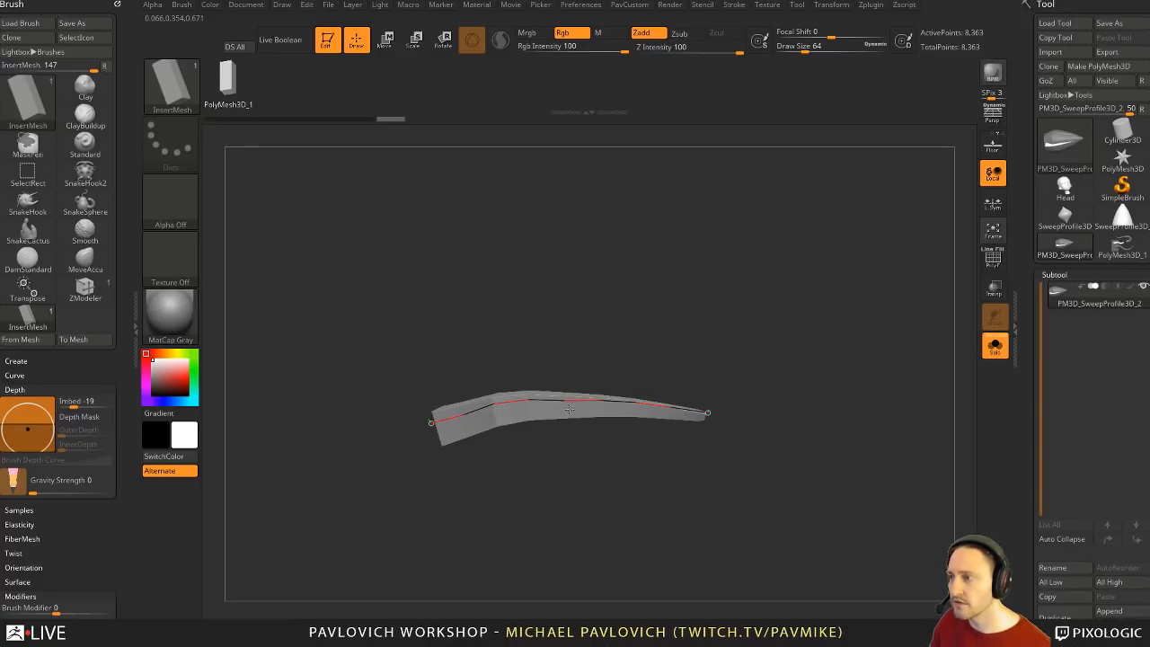
mouse_move(597, 406)
left_mouse_down()
mouse_move(563, 498)
mouse_move(554, 386)
mouse_move(594, 448)
mouse_move(593, 486)
mouse_move(597, 396)
mouse_move(695, 395)
left_mouse_up()
Step: Try a second strip whose curve runs past the cone's tip into an upward bend, and adjust that bend
mouse_move(717, 287)
left_mouse_down()
mouse_move(732, 333)
mouse_move(668, 291)
mouse_move(760, 298)
mouse_move(786, 341)
mouse_move(527, 415)
left_mouse_up()
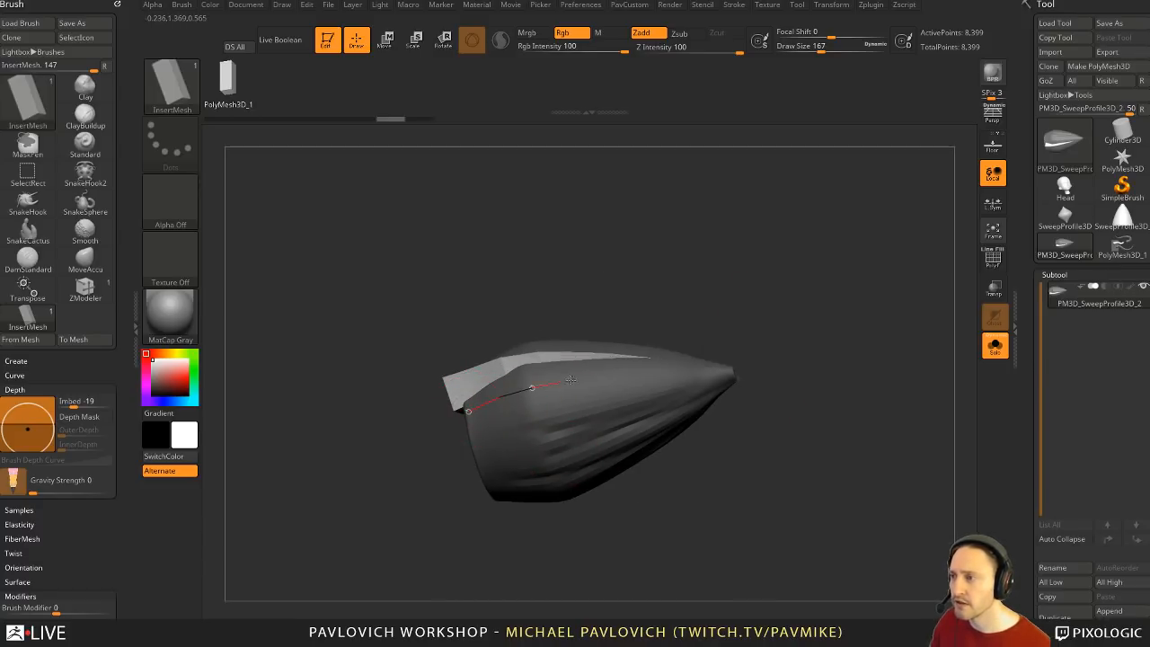
left_click_drag(788, 355, 806, 329)
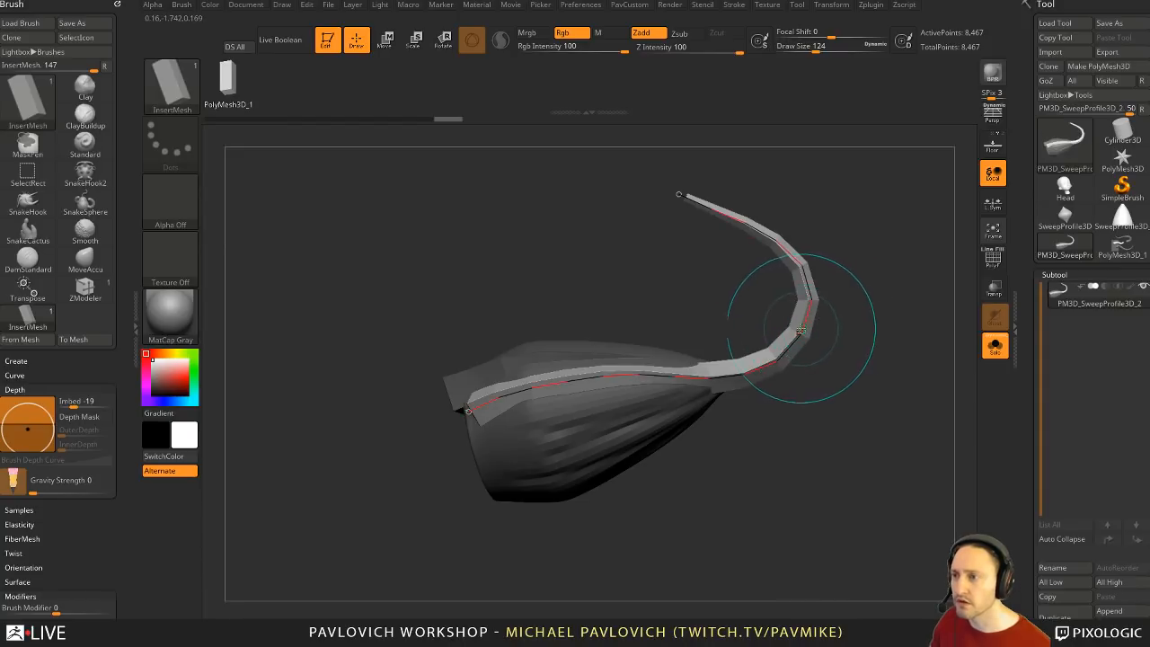
key("ctrl")
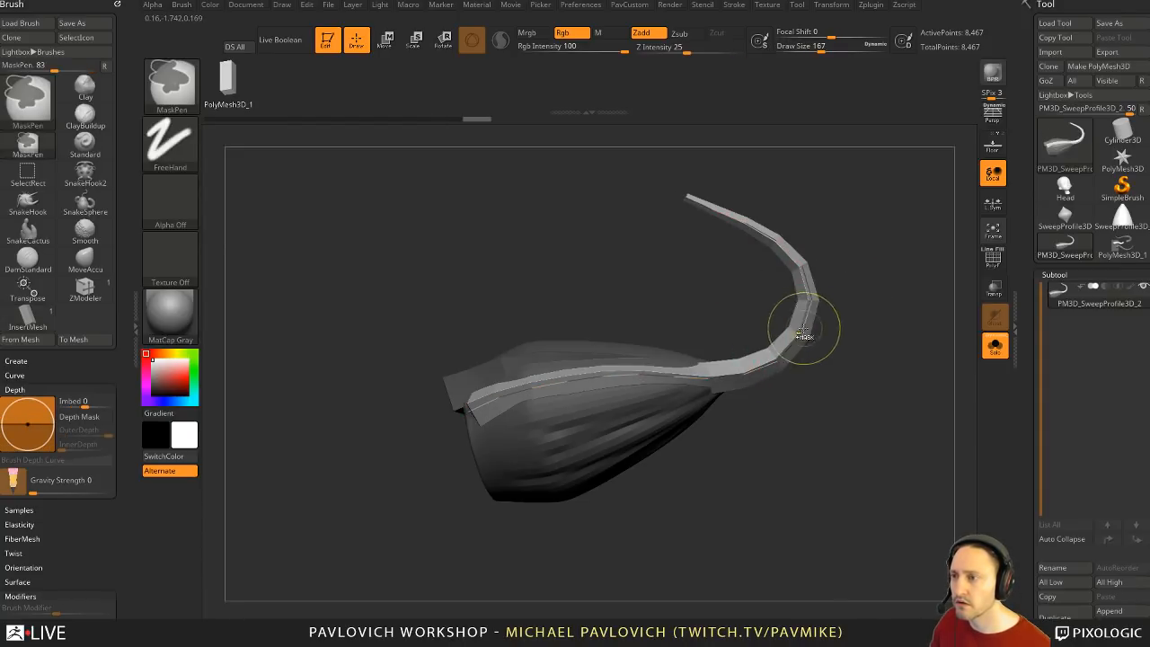
left_click(803, 308)
left_click_drag(802, 307, 773, 381)
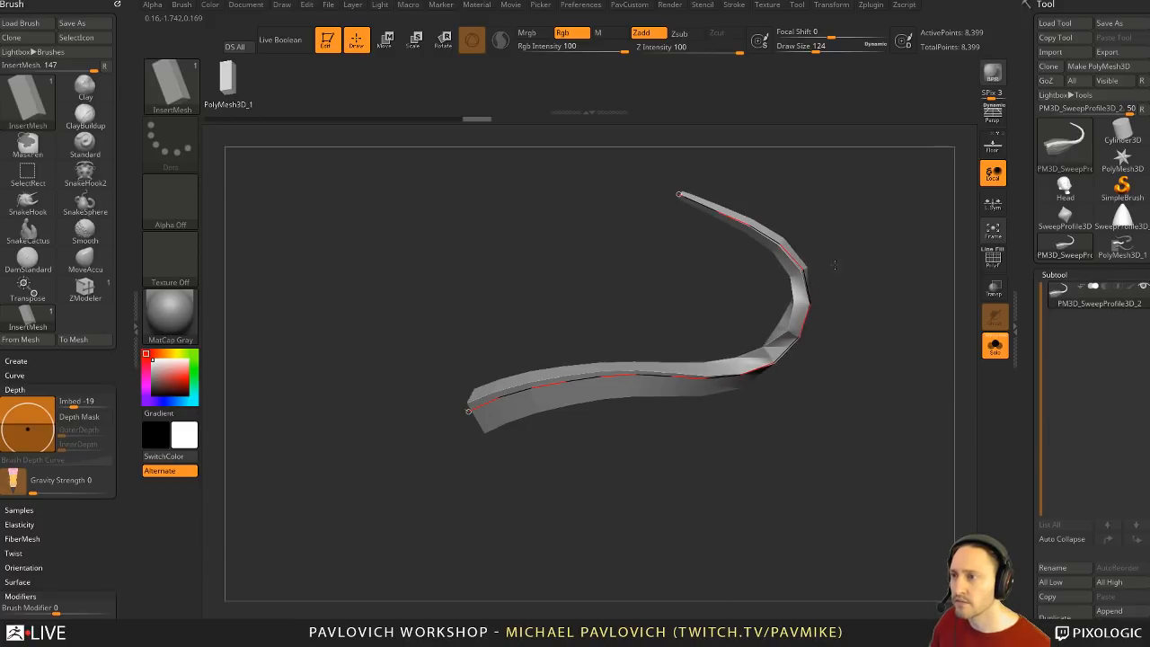
key("ctrl")
mouse_move(871, 328)
left_mouse_down()
mouse_move(860, 359)
mouse_move(724, 326)
left_mouse_up()
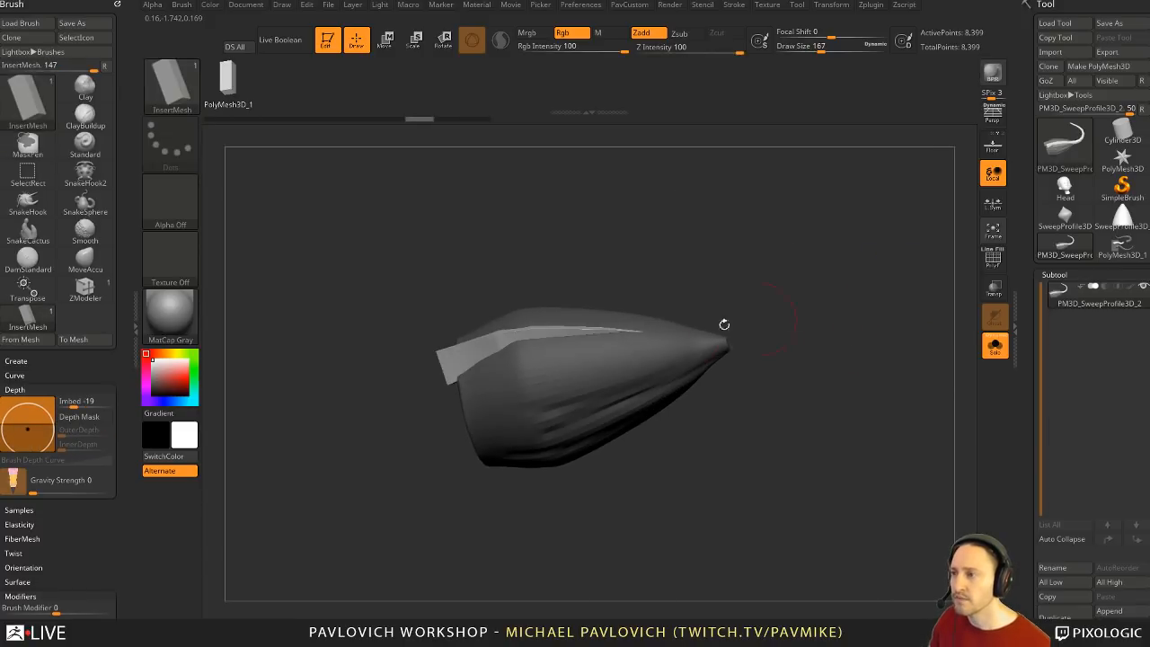
Step: Draw a second strip beside the first, redrawing it so it runs from the cone's base to its tip
left_click_drag(468, 386, 699, 340)
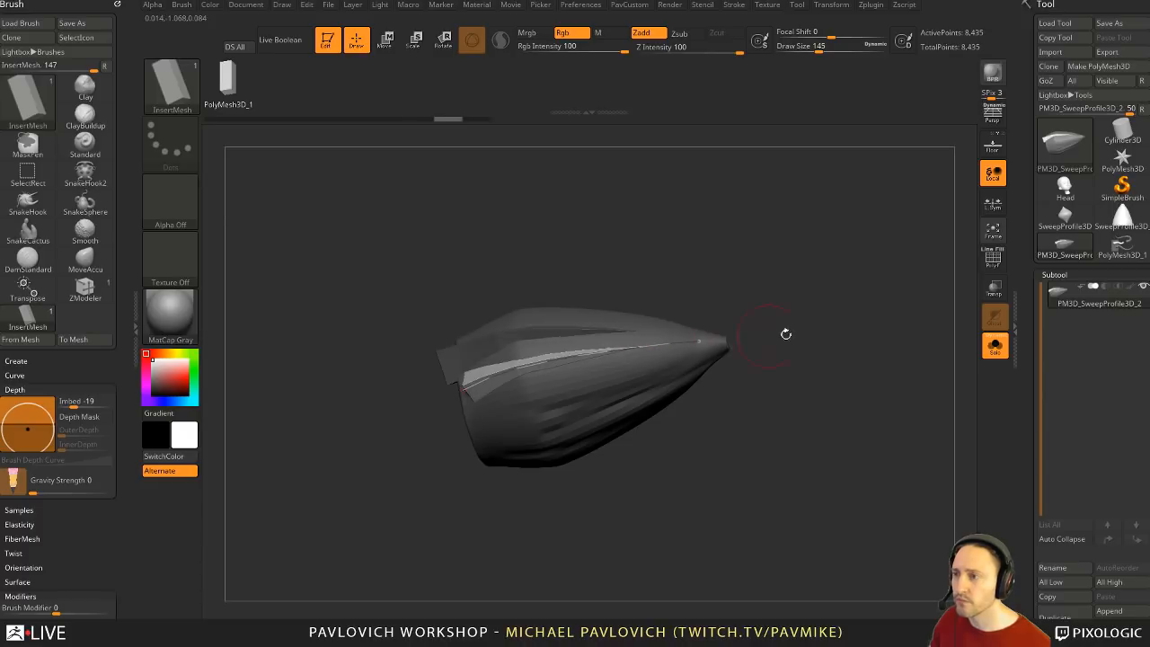
left_click_drag(814, 339, 785, 365)
key("ctrl+z")
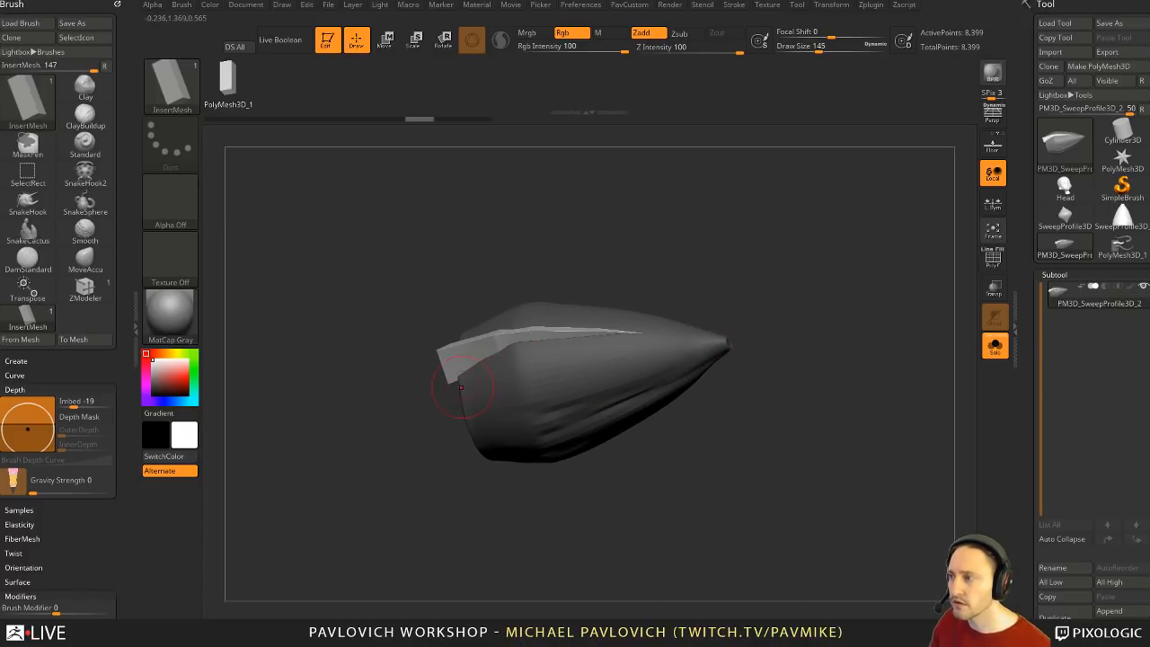
left_click_drag(735, 342, 739, 344)
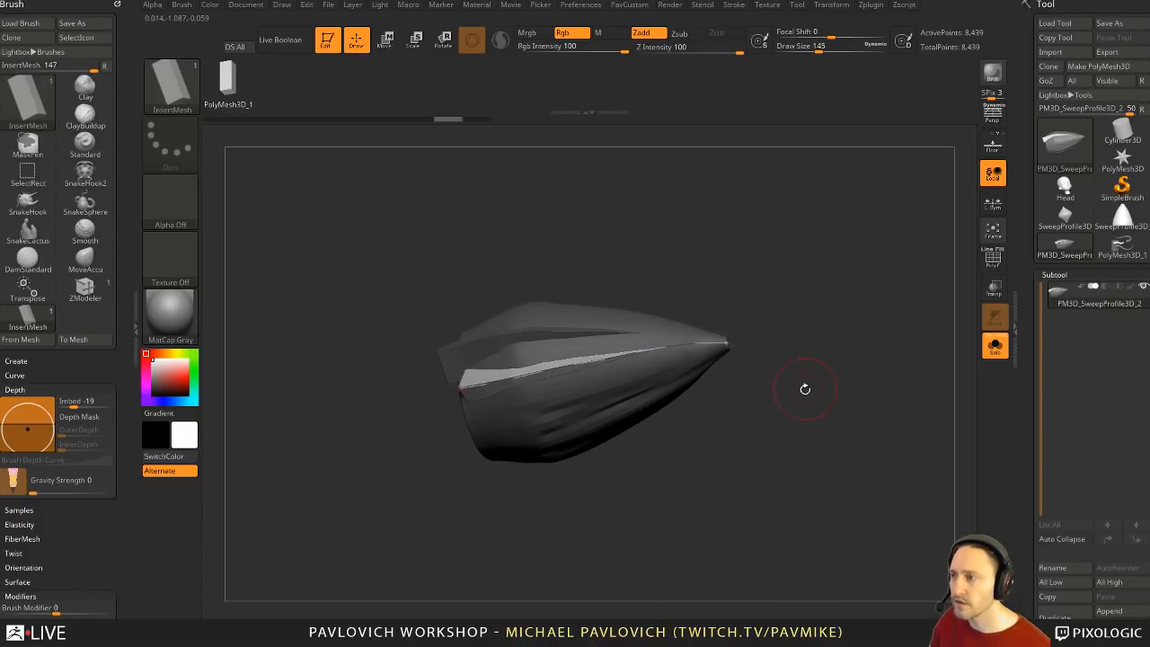
left_click_drag(805, 390, 663, 381)
Step: Draw a third strip beside the second and update it on its curve with an adjusted draw size
mouse_move(748, 249)
left_mouse_down()
mouse_move(757, 308)
mouse_move(485, 375)
left_mouse_up()
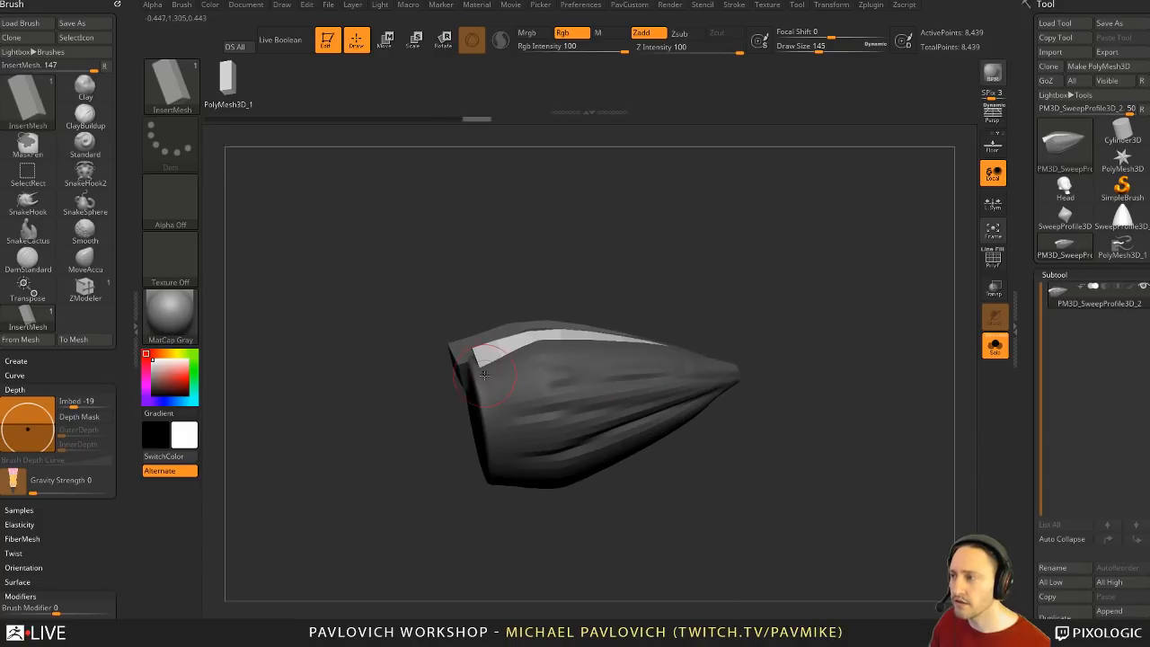
left_click_drag(735, 368, 743, 368)
mouse_move(816, 380)
left_mouse_down()
mouse_move(825, 351)
mouse_move(800, 338)
left_mouse_up()
key("s")
left_click_drag(594, 404, 584, 403)
left_click(603, 360)
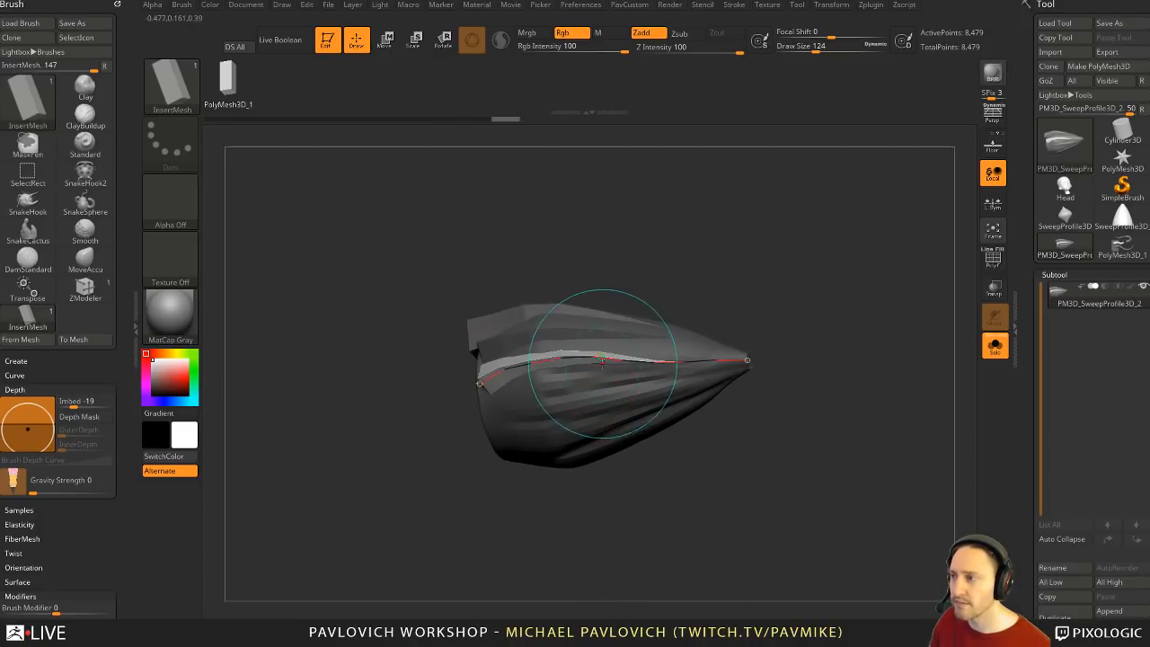
Step: Draw a fourth strip beside the third and update it on its curve using a draw size of 163
left_click_drag(768, 359, 732, 363)
left_click_drag(472, 384, 464, 384)
key("s")
left_click_drag(589, 418, 594, 418)
mouse_move(522, 427)
left_mouse_down()
mouse_move(524, 384)
mouse_move(689, 373)
mouse_move(751, 384)
mouse_move(808, 345)
left_mouse_up()
left_click_drag(485, 393, 485, 391)
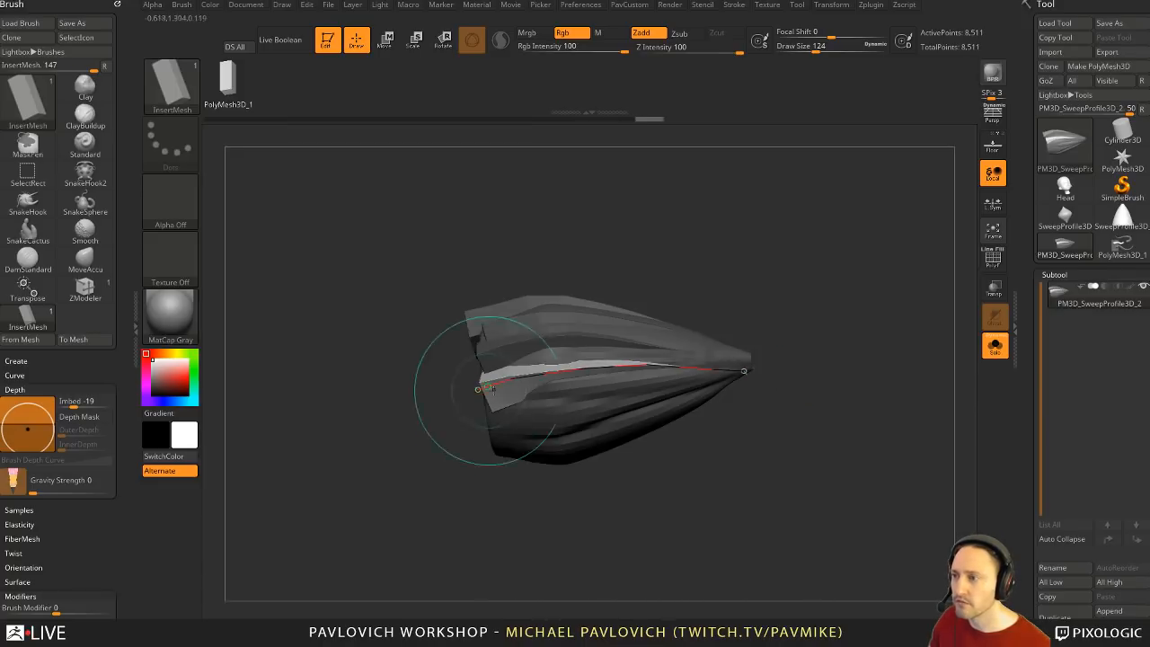
Step: Draw a fifth strip beside the fourth, running from the cone's base to its tip
left_click_drag(663, 466, 500, 415)
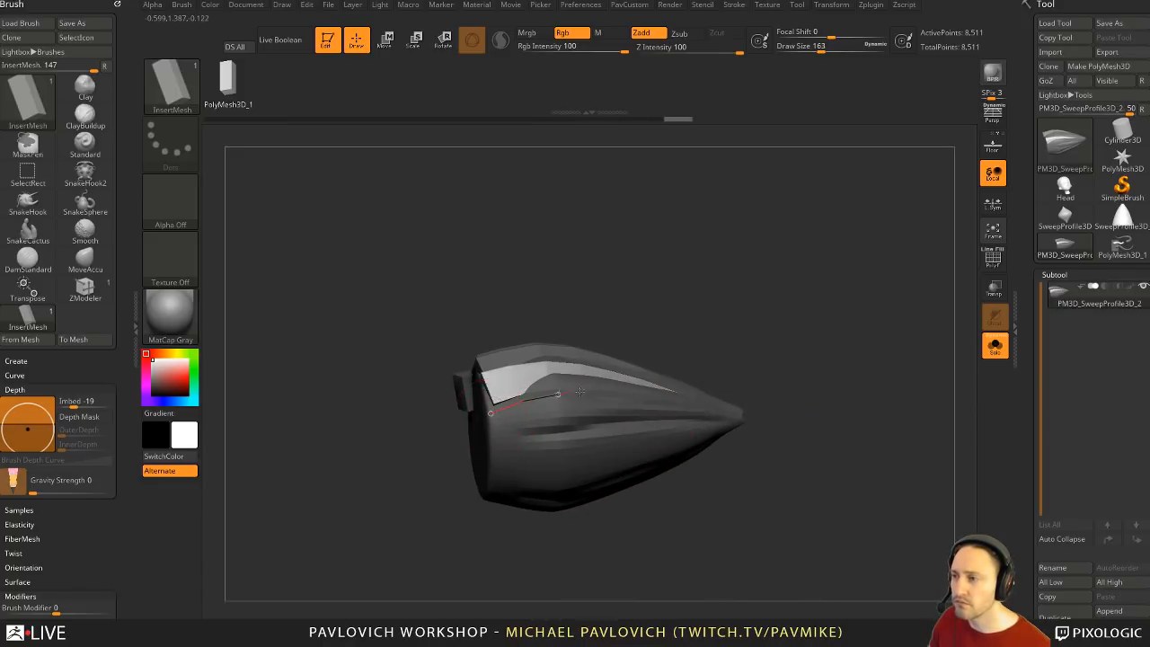
left_click_drag(728, 416, 748, 418)
left_click_drag(837, 374, 737, 413)
left_click(687, 439)
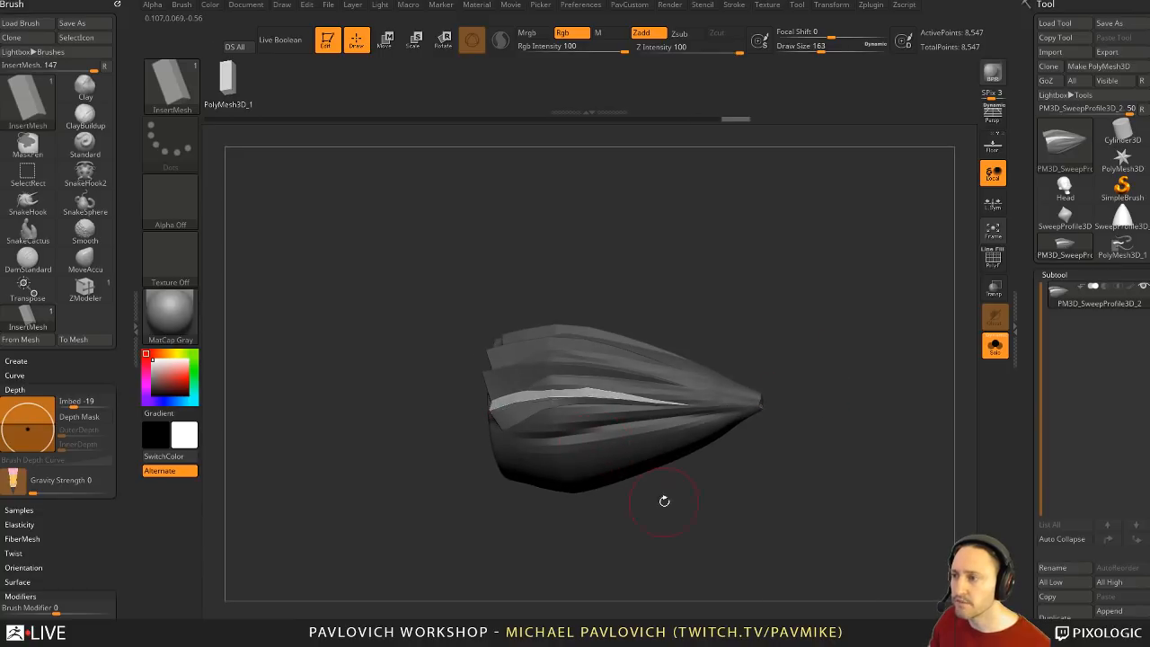
Step: Continue around the cone with further side-by-side strips, running each curve from the base toward the tip
left_click_drag(664, 501, 606, 367)
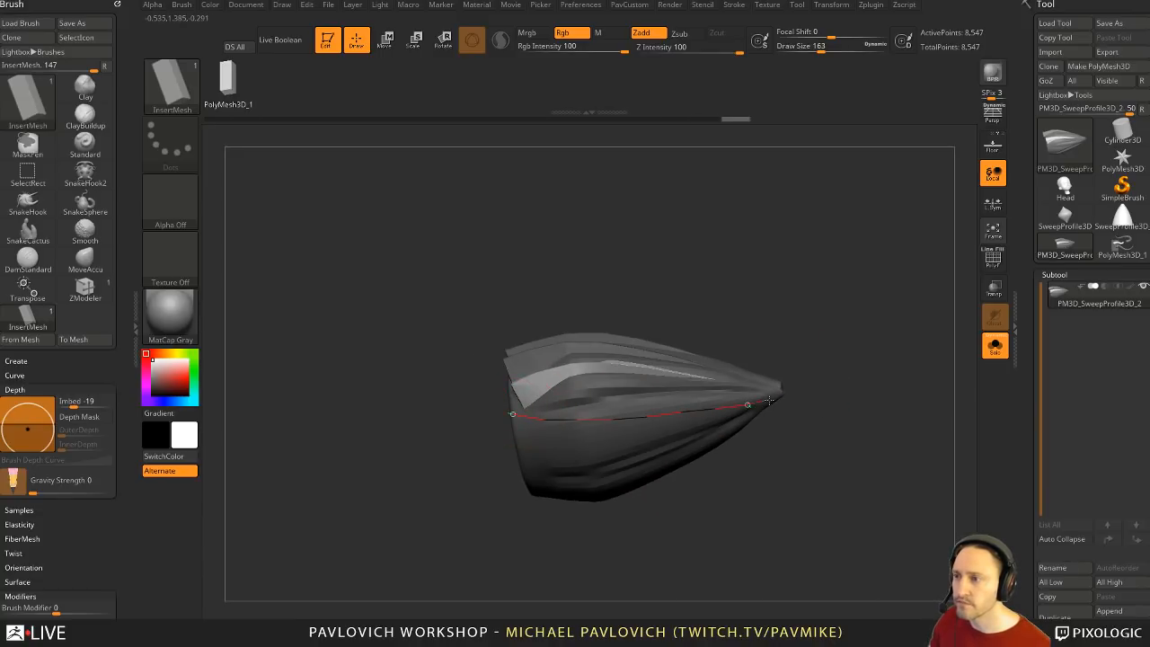
mouse_move(769, 401)
left_mouse_down()
mouse_move(786, 397)
mouse_move(755, 381)
mouse_move(785, 383)
mouse_move(766, 355)
left_mouse_up()
left_click(705, 371)
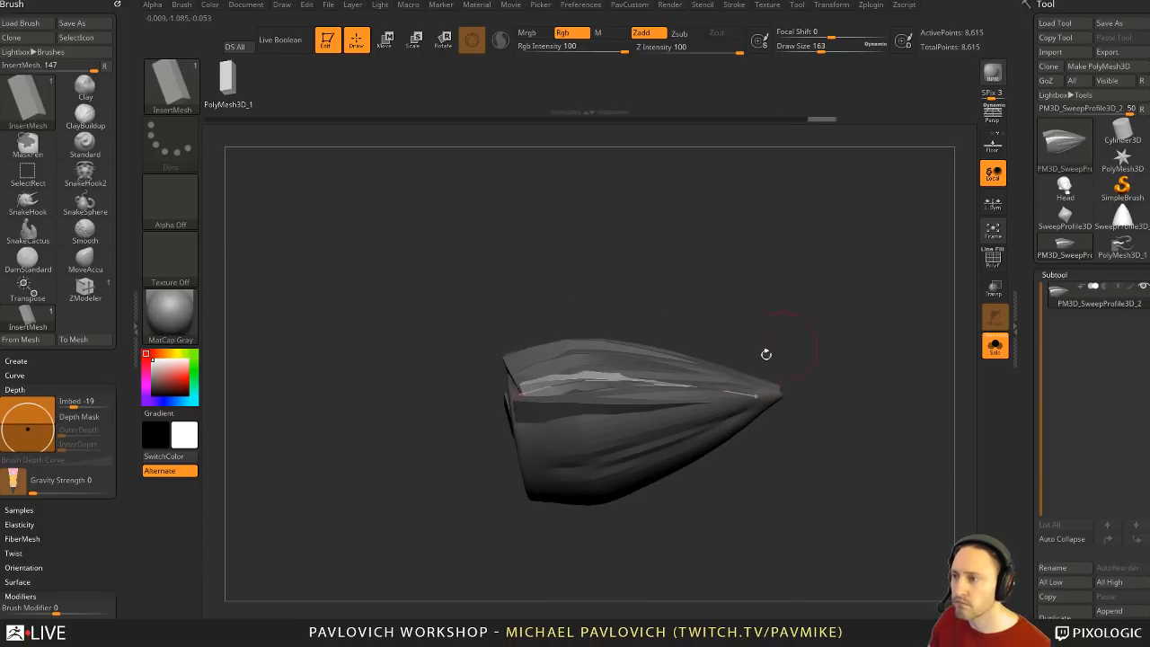
left_click(721, 382)
mouse_move(799, 440)
left_mouse_down()
mouse_move(757, 365)
mouse_move(796, 363)
mouse_move(771, 385)
left_mouse_up()
left_click(635, 393)
Step: Add six more adjacent curve strips across the next uncovered area of the cone, using draw size 163 and Imbed -19
mouse_move(753, 467)
left_mouse_down()
mouse_move(751, 426)
mouse_move(701, 369)
left_mouse_up()
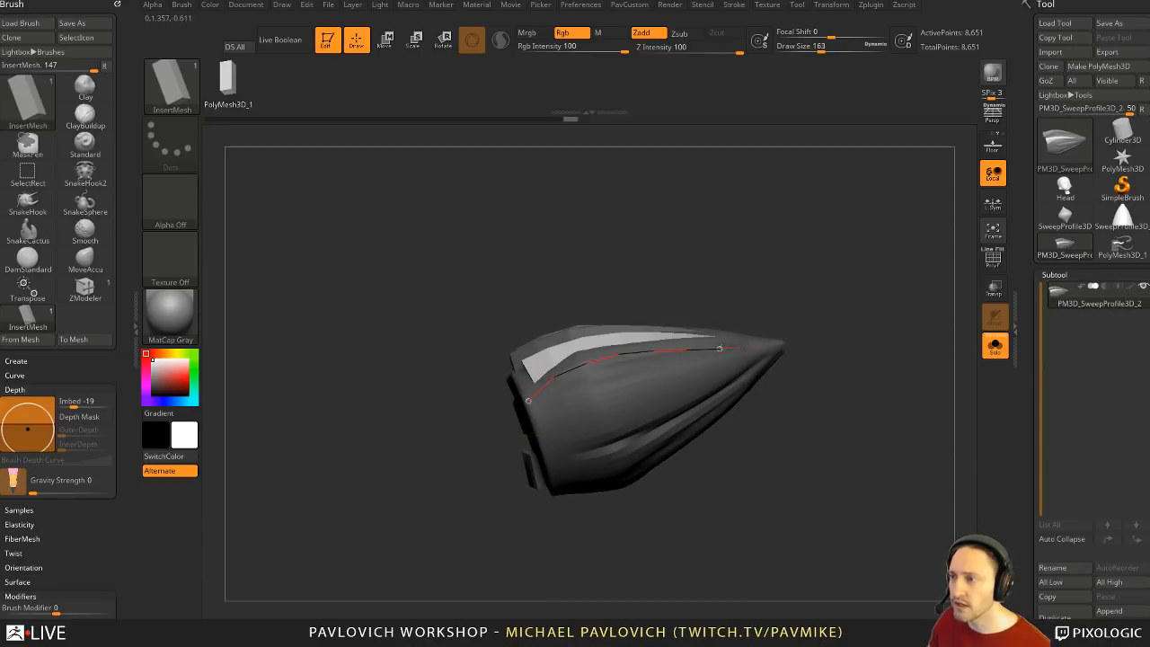
left_click_drag(797, 338, 797, 339)
left_click_drag(798, 342, 793, 377)
left_click_drag(708, 462, 538, 410)
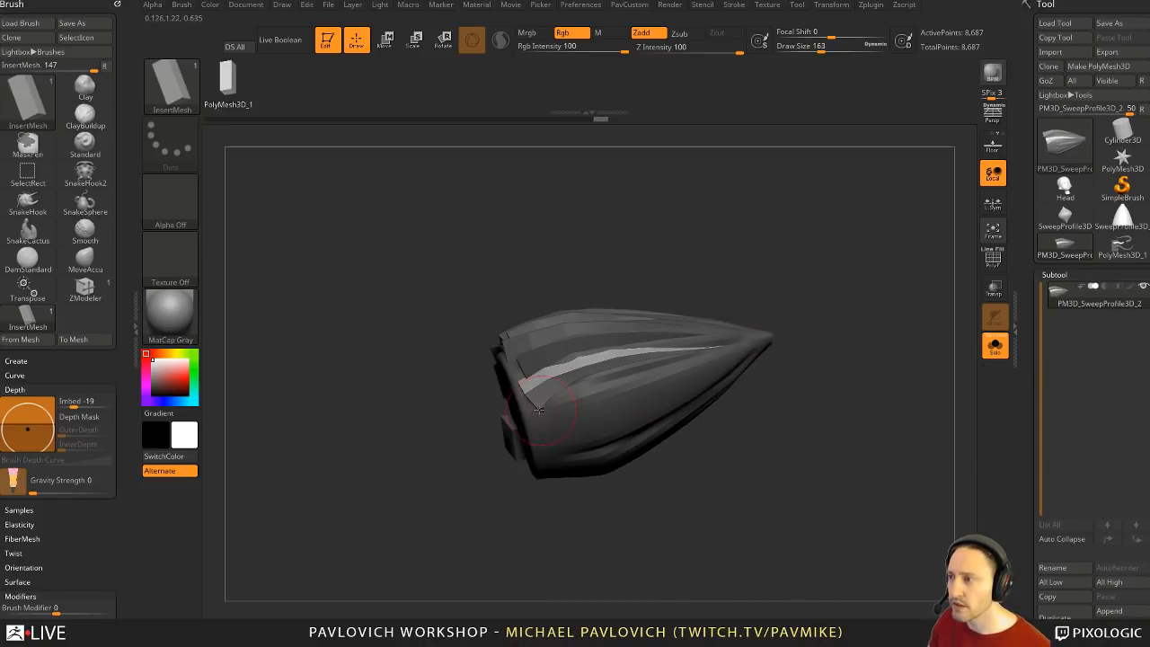
left_click_drag(770, 343, 795, 305)
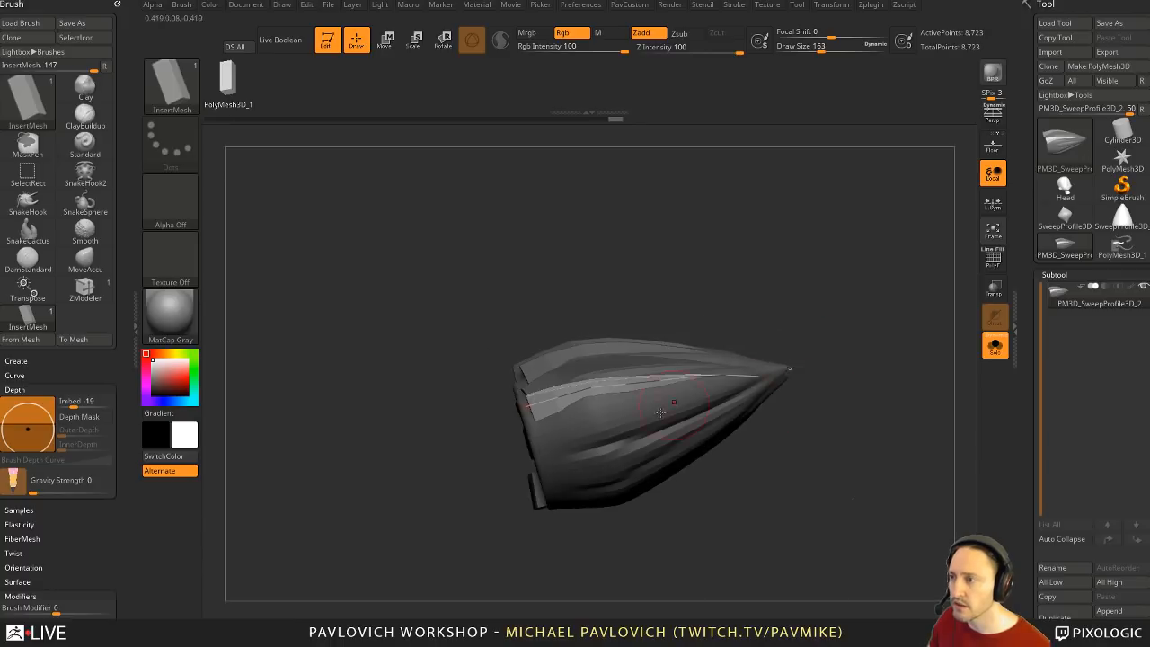
left_click(645, 405)
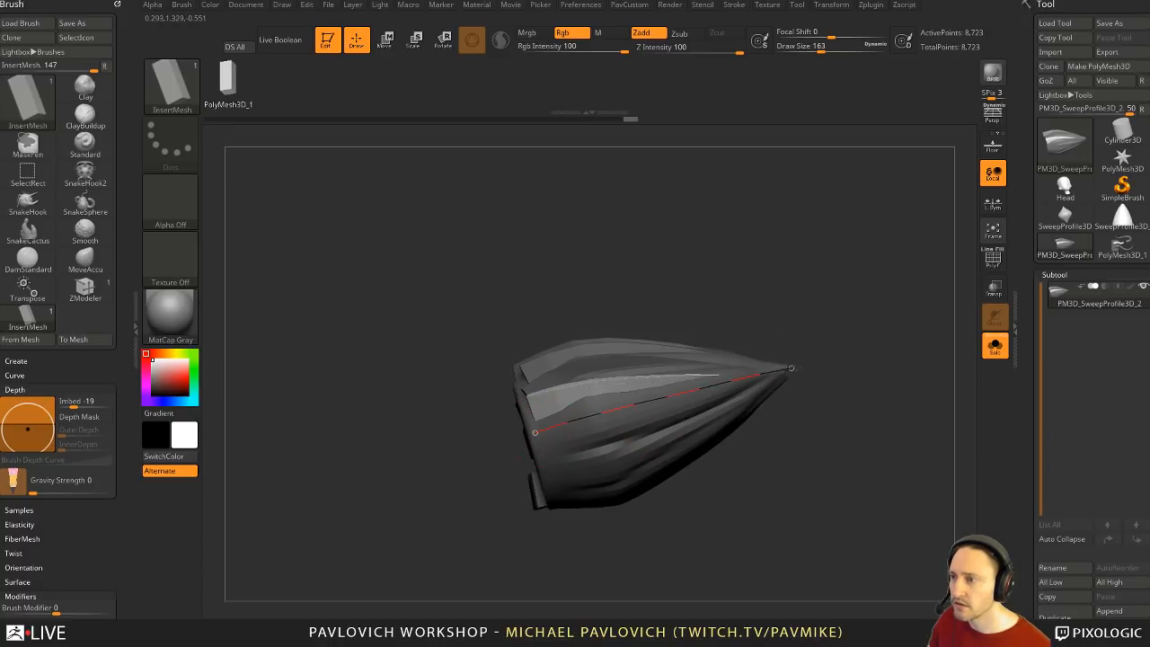
left_click_drag(792, 369, 794, 367)
mouse_move(842, 416)
left_mouse_down()
mouse_move(832, 398)
mouse_move(807, 403)
left_mouse_up()
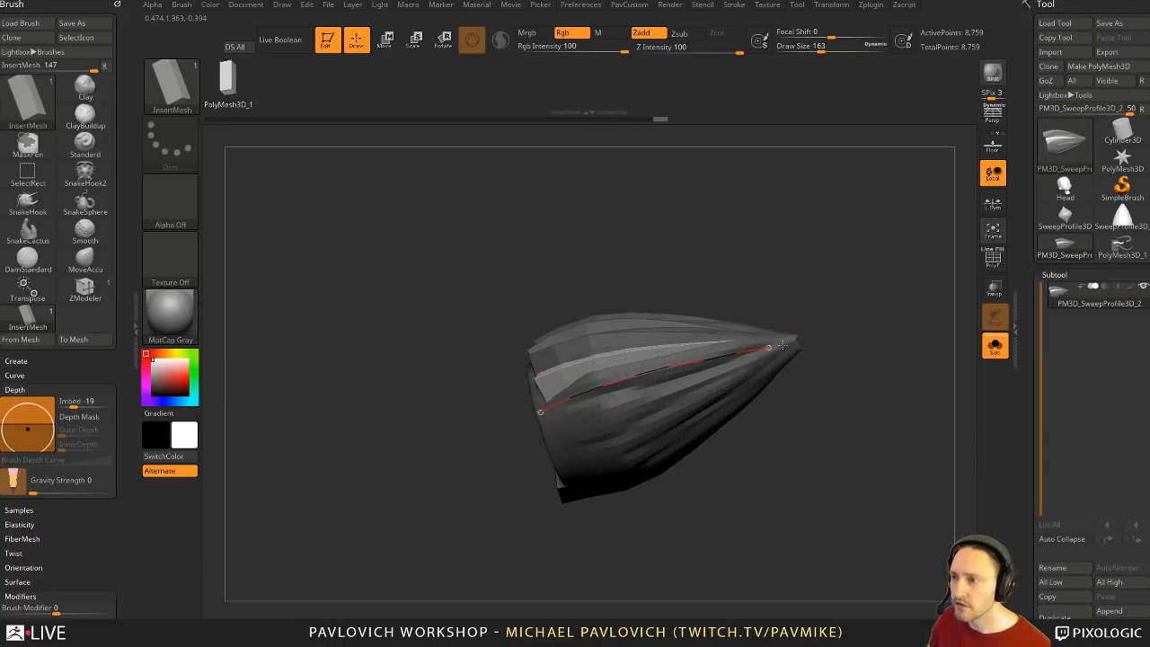
left_click(598, 434)
left_click_drag(798, 340, 806, 333)
left_click_drag(827, 411, 814, 381)
left_click(676, 449)
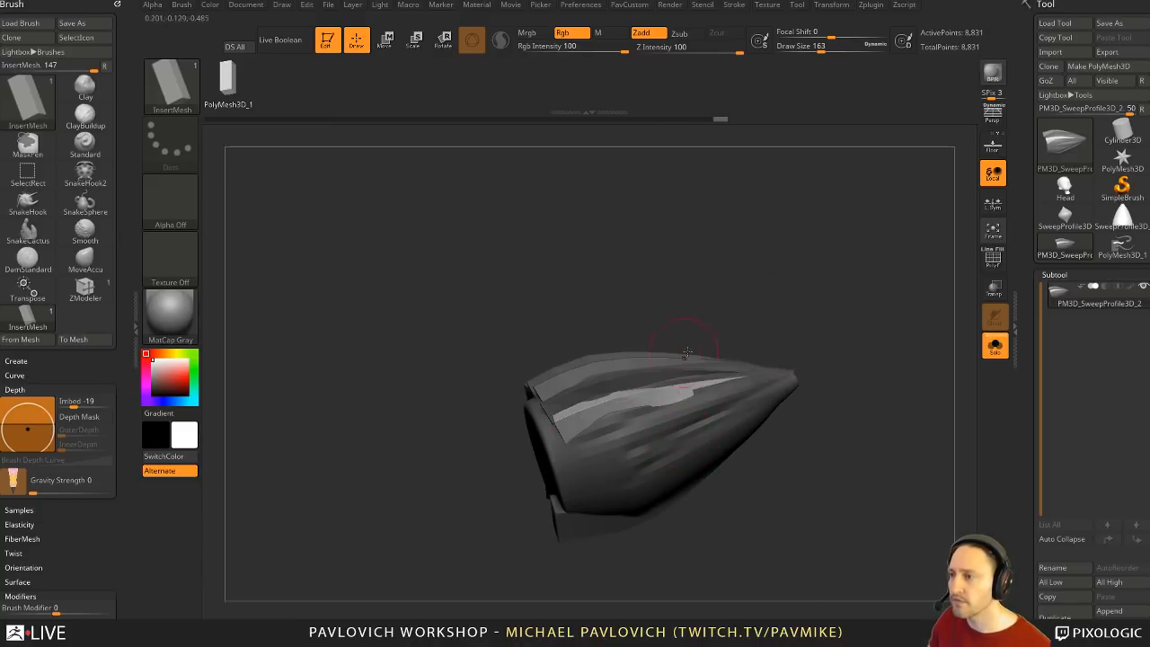
Step: Try a curve strip along the cone with the brush Imbed raised to 88, and undo that strip
left_click_drag(833, 314, 485, 283)
left_click_drag(28, 429, 28, 401)
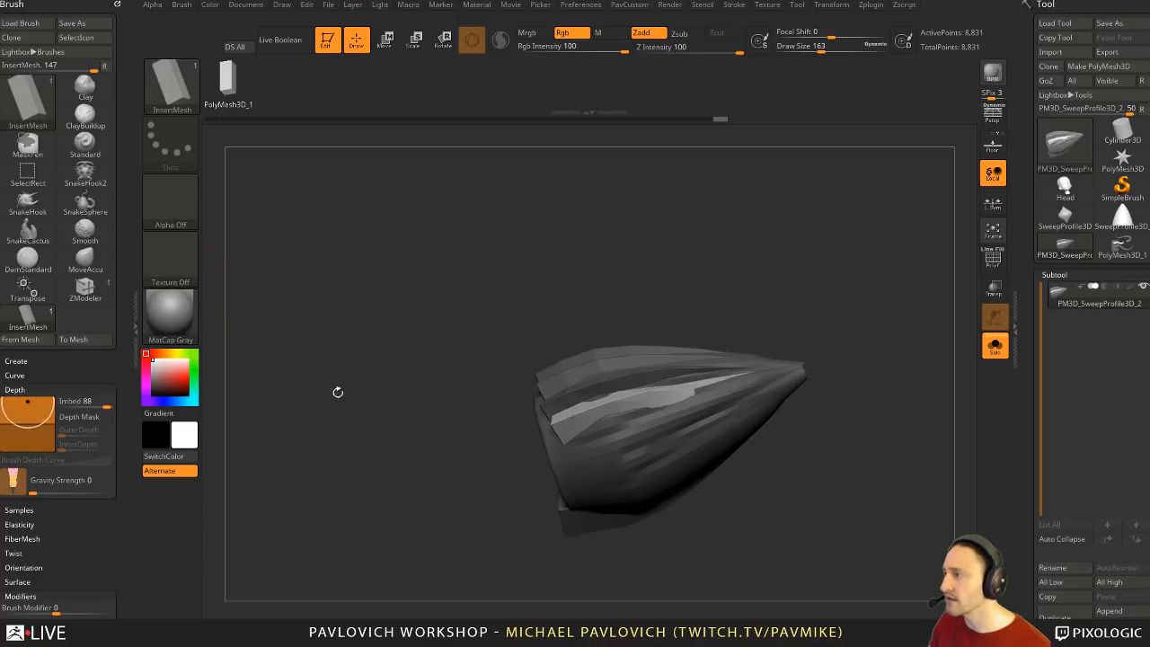
left_click_drag(753, 387, 778, 373)
mouse_move(861, 328)
left_mouse_down()
mouse_move(866, 342)
mouse_move(781, 435)
left_mouse_up()
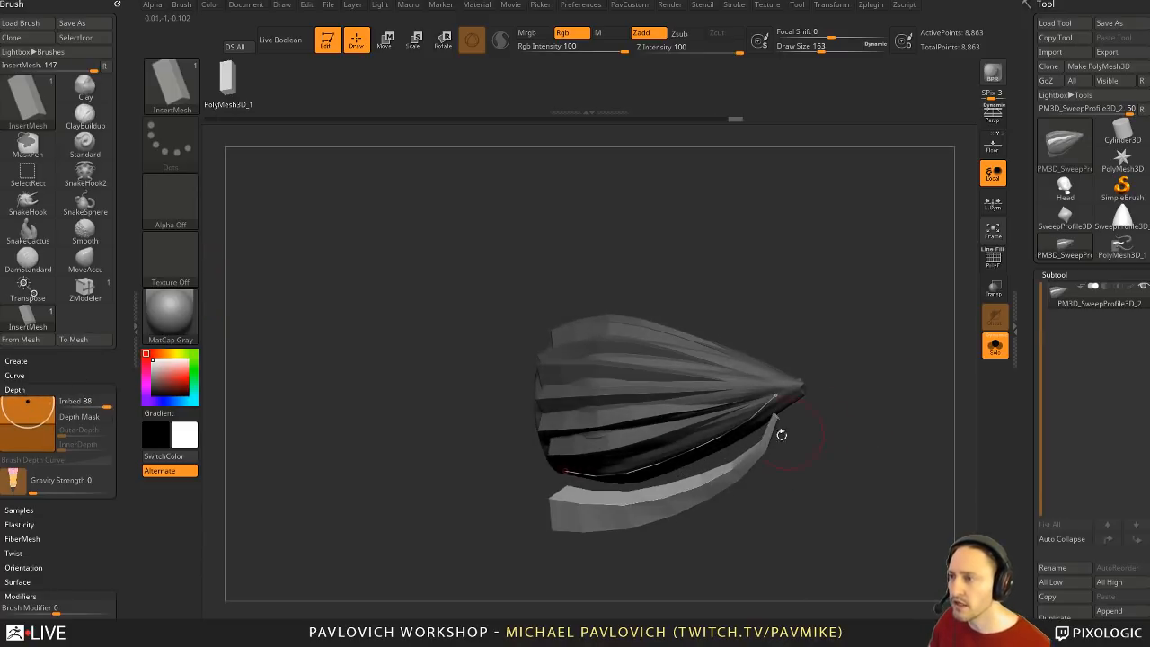
key("ctrl+z")
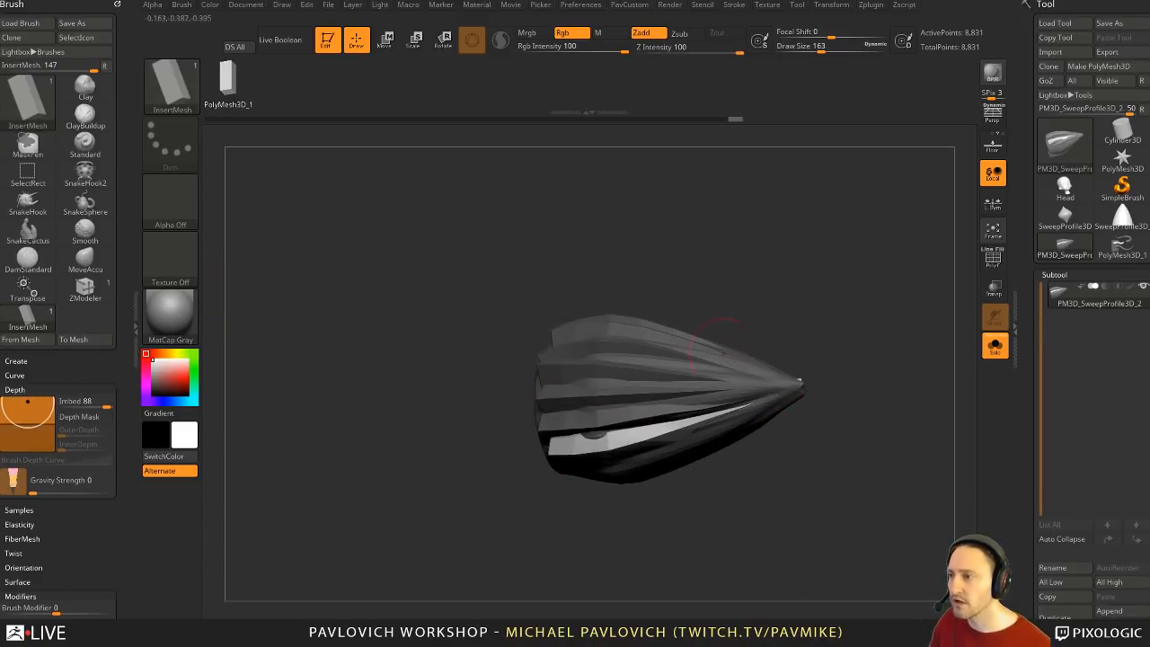
Step: Set the brush Imbed to -12 and draw another strip beside the existing ones from the cone's base to its tip
left_click_drag(13, 405, 28, 428)
mouse_move(862, 413)
left_mouse_down()
mouse_move(816, 337)
mouse_move(799, 342)
mouse_move(825, 305)
mouse_move(683, 352)
left_mouse_up()
left_click(728, 369)
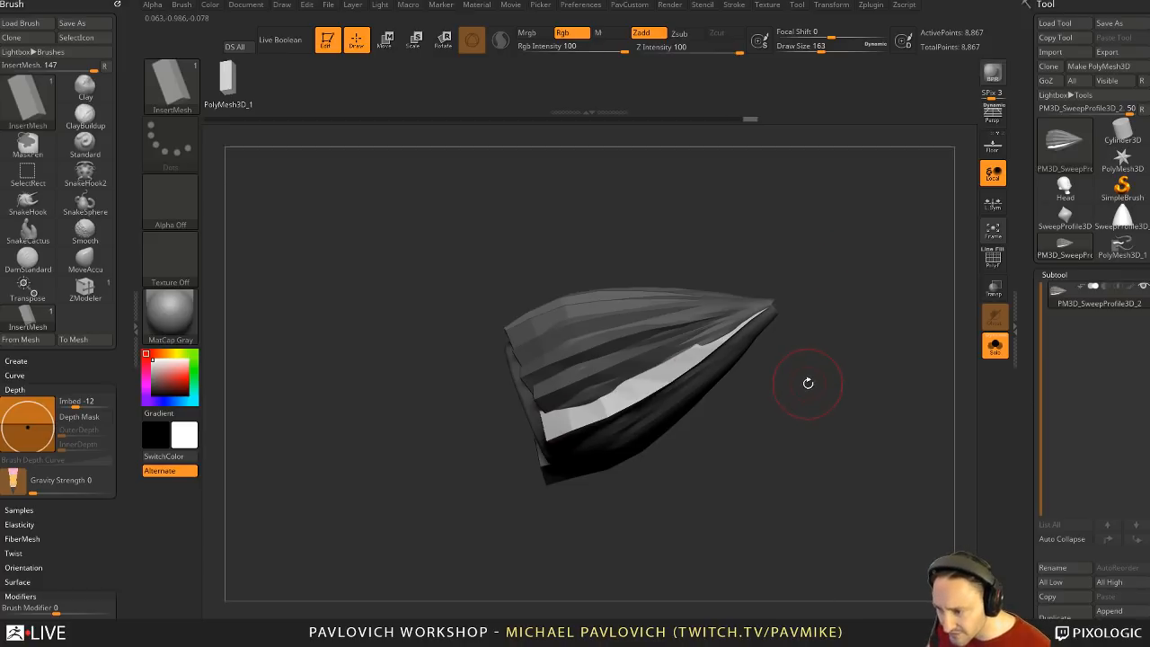
Step: Try drawing several more curve strips from the base to the tip beside the last one
left_click_drag(808, 326, 605, 420)
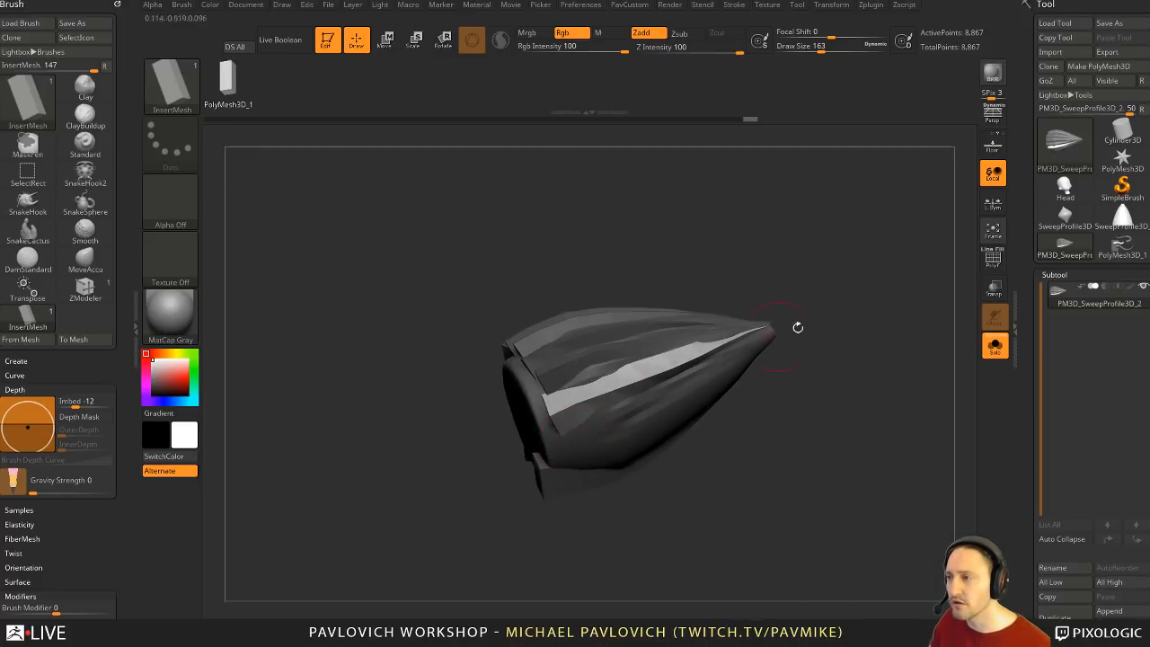
left_click_drag(798, 327, 608, 437)
left_click_drag(726, 327, 778, 326)
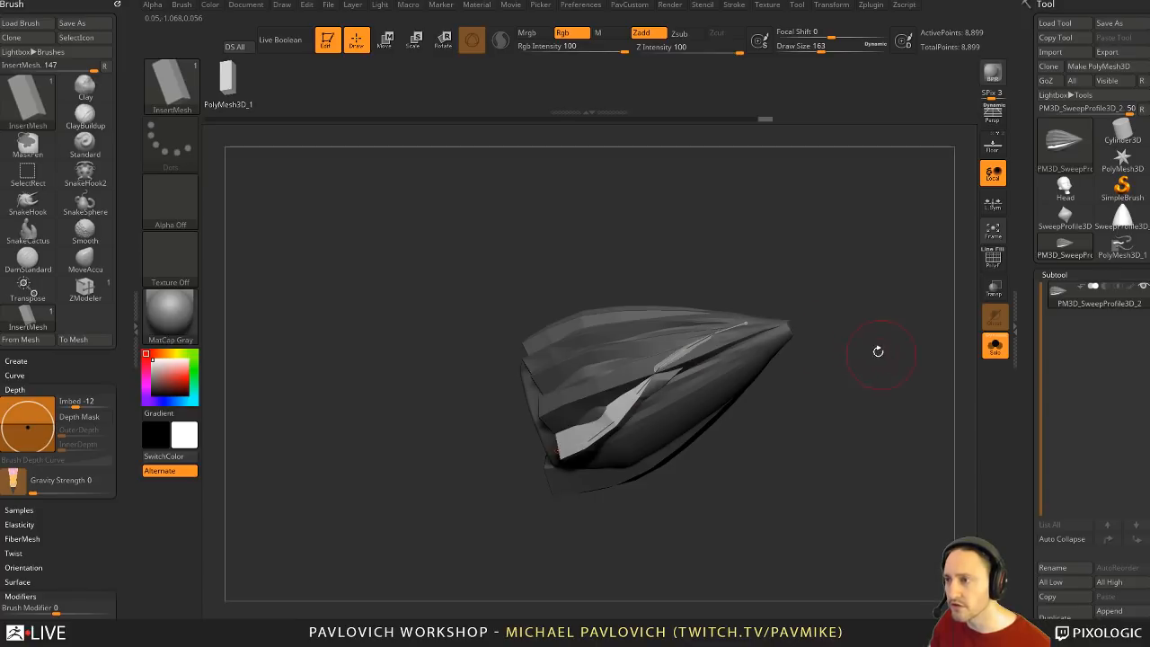
left_click_drag(878, 351, 745, 403)
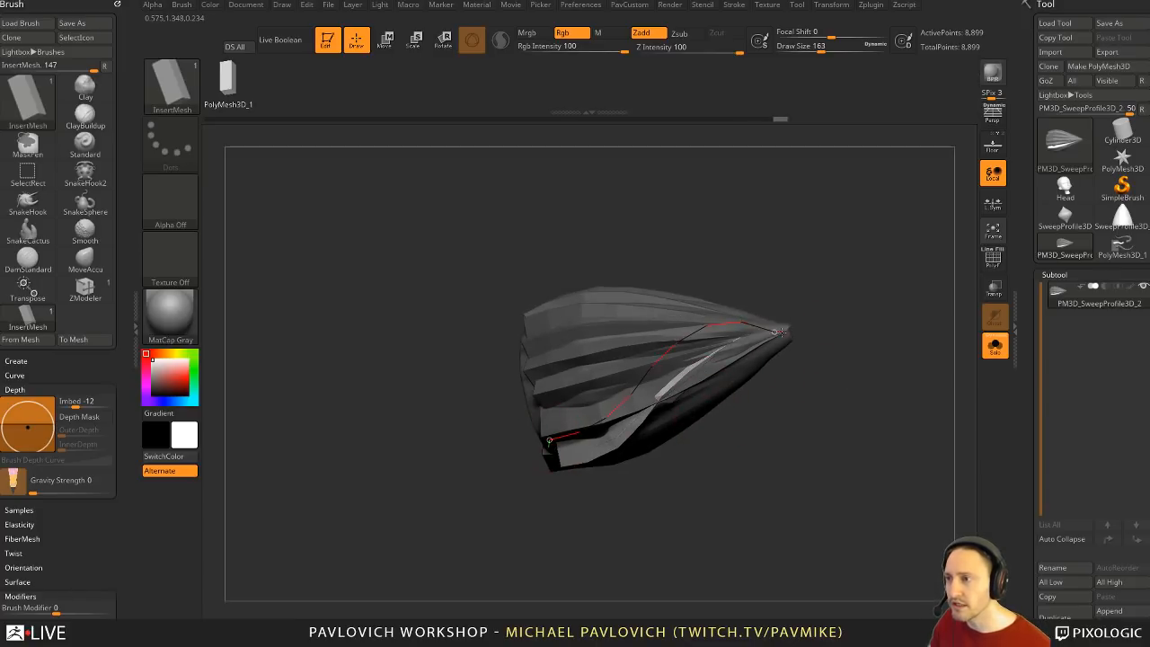
left_click_drag(782, 333, 785, 332)
mouse_move(621, 437)
right_mouse_down()
mouse_move(613, 382)
mouse_move(602, 404)
mouse_move(612, 428)
right_mouse_up()
left_click(766, 329)
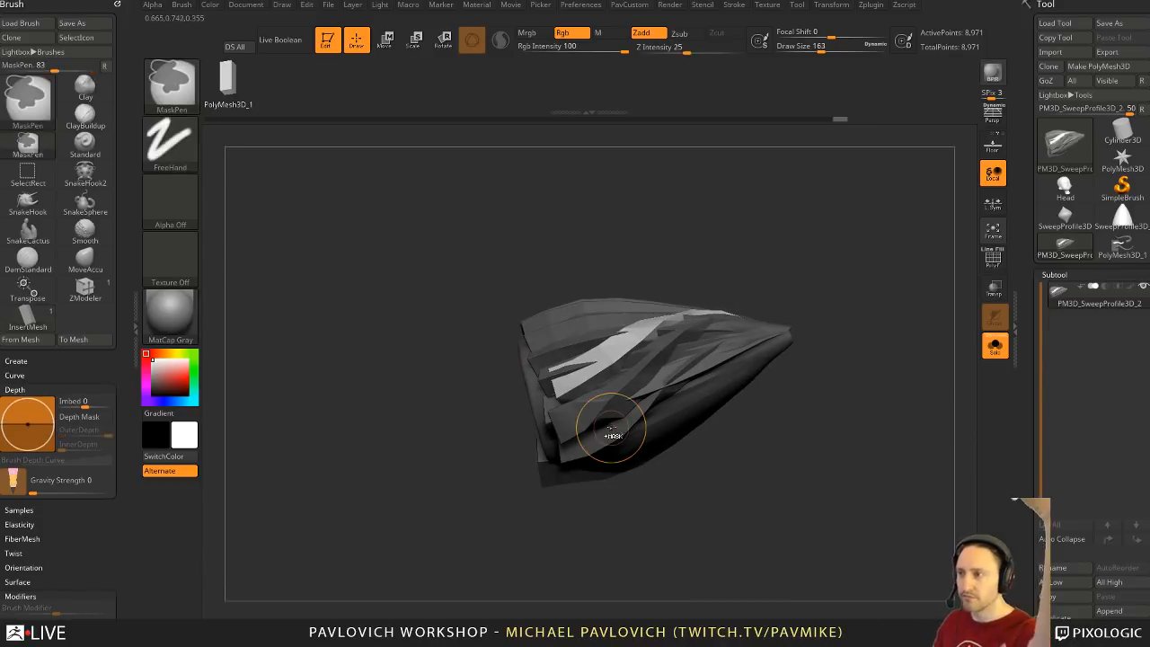
Step: Undo the latest misshapen strips back to the first one made with Imbed -12
key("ctrl+z")
key("ctrl+z")
key("ctrl+z")
key("ctrl+z")
key("ctrl+z")
key("ctrl+z")
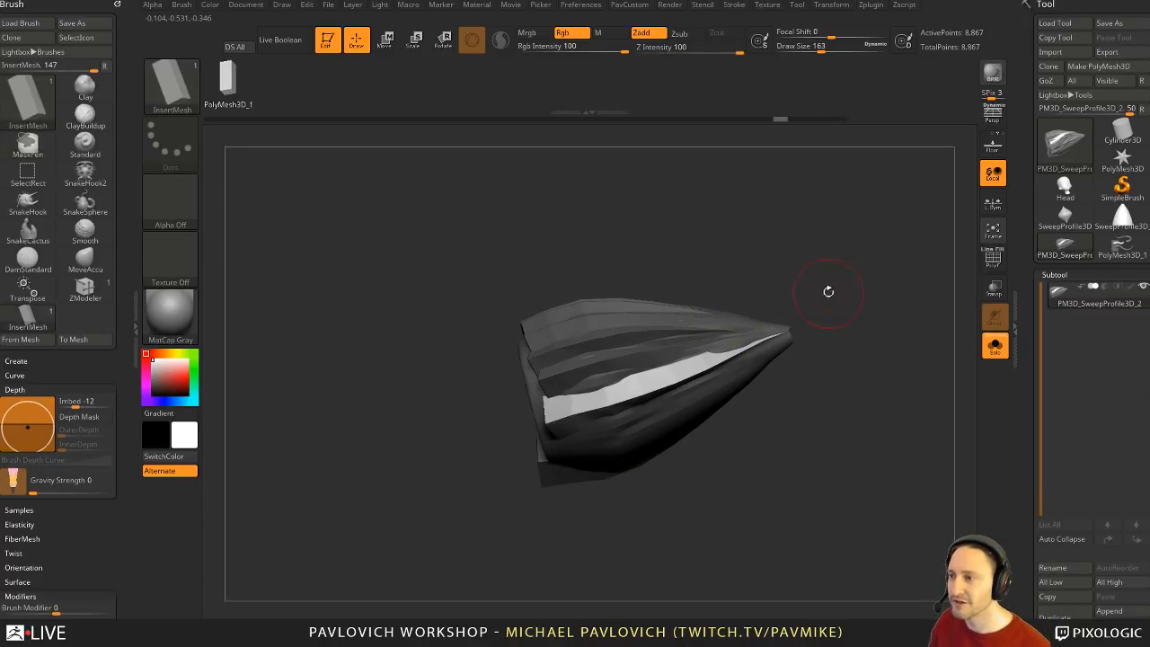
Step: Draw four replacement strips around the cone from base to tip, using draw size 163 and Imbed -12
right_click_drag(827, 291, 800, 309)
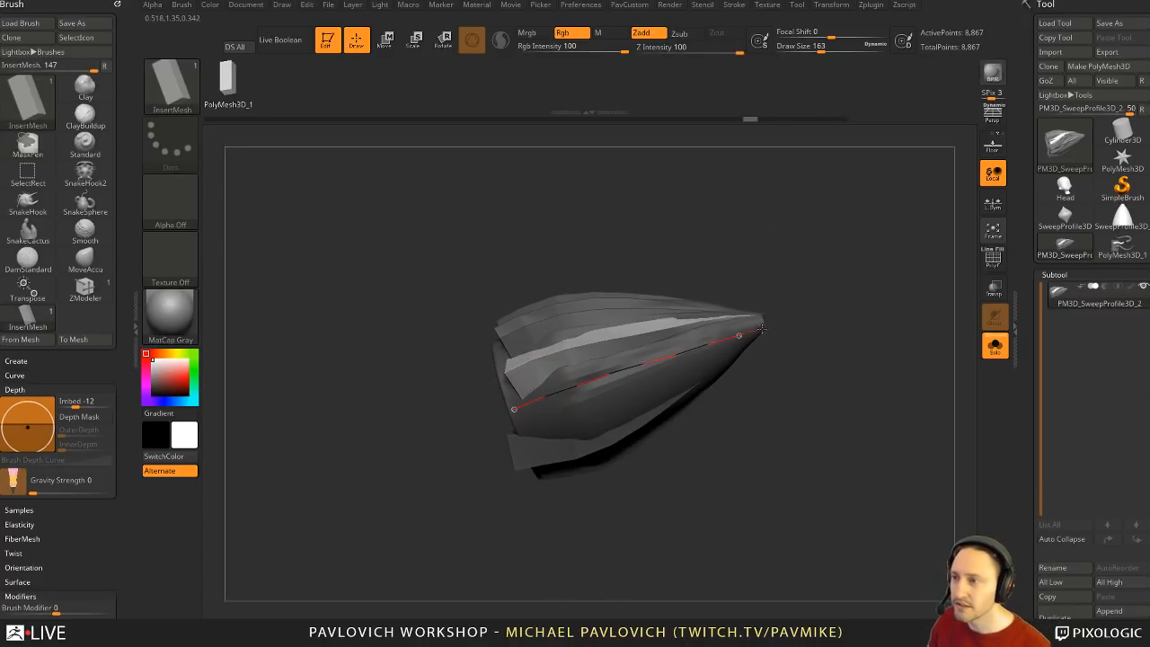
left_click_drag(762, 329, 773, 327)
right_click_drag(814, 327, 811, 295)
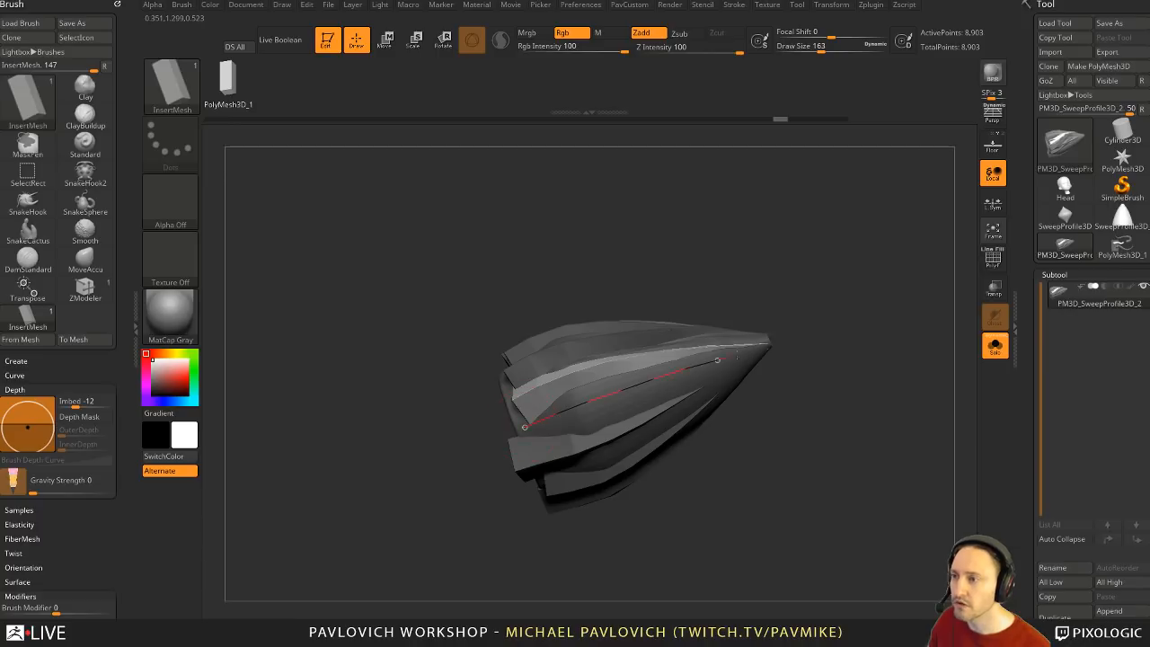
left_click(781, 343)
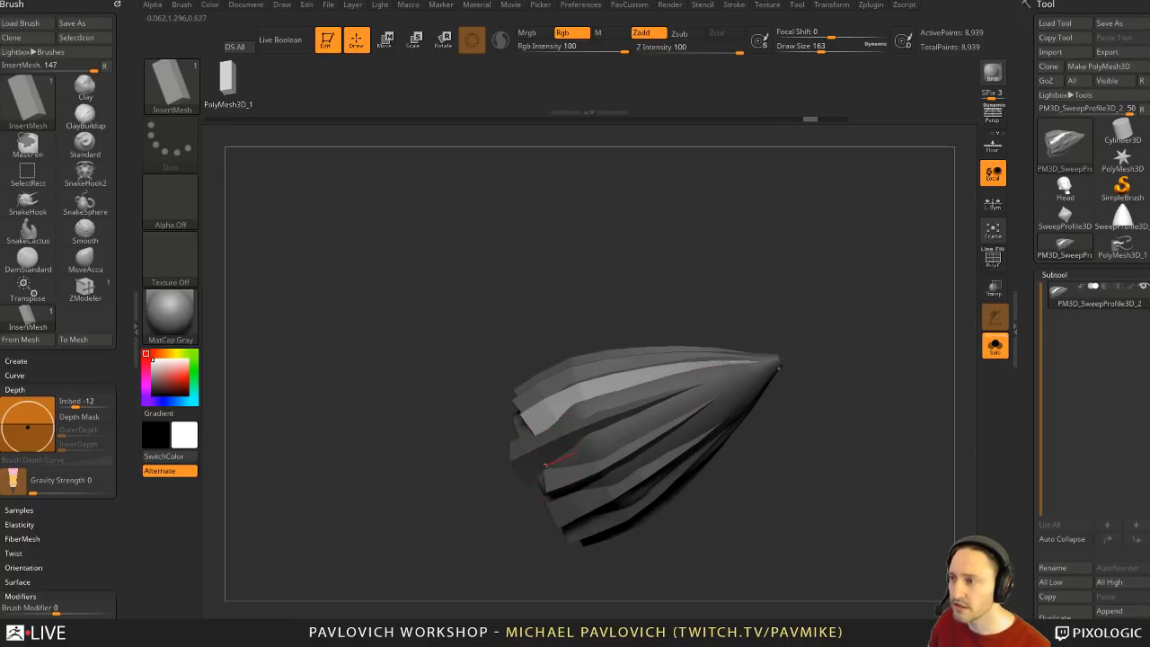
left_click(774, 361)
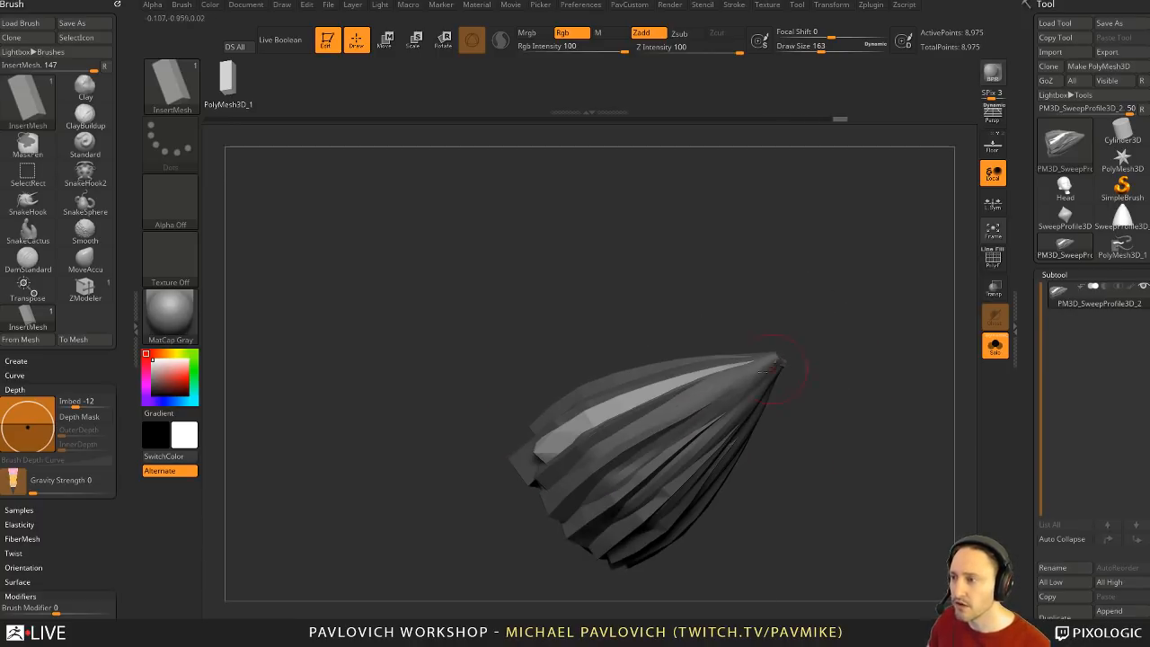
left_click(777, 357)
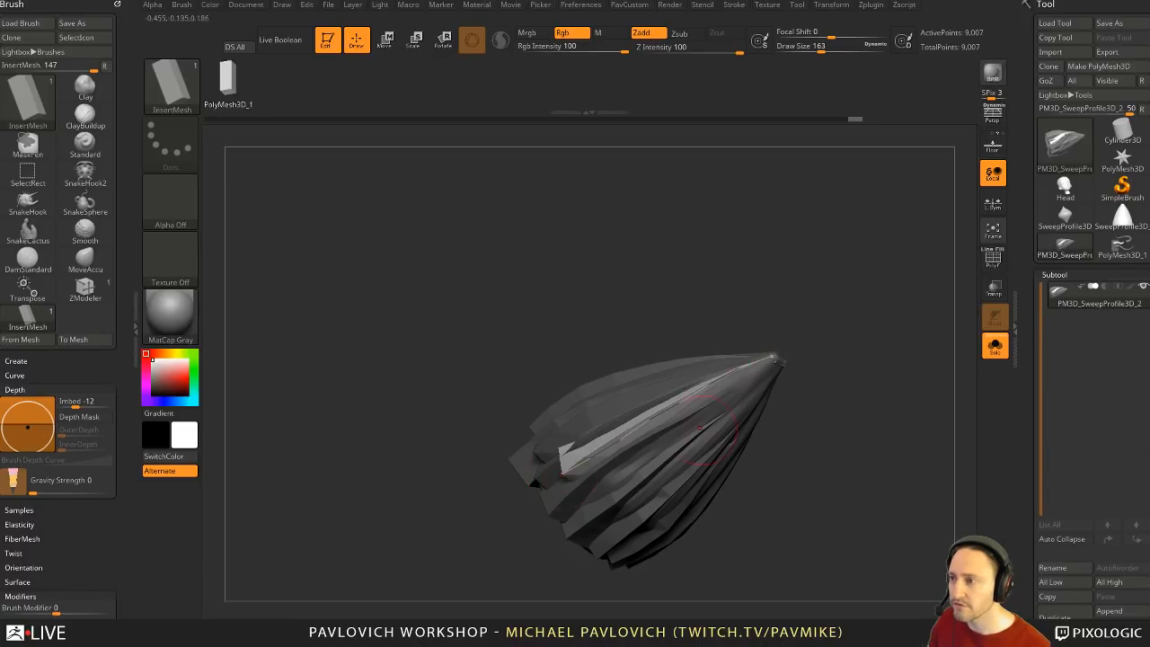
Step: Fill the remaining gaps around the cone with four more strips converging at the tip
right_click_drag(813, 370, 572, 414)
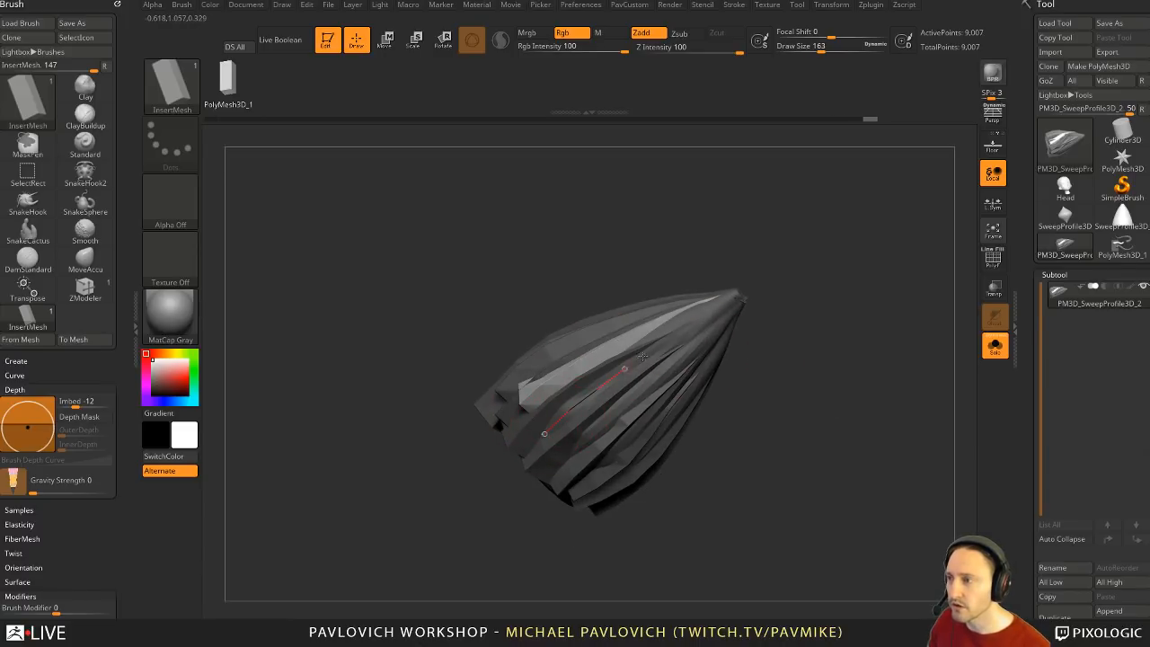
left_click(739, 297)
right_click_drag(771, 411, 667, 378)
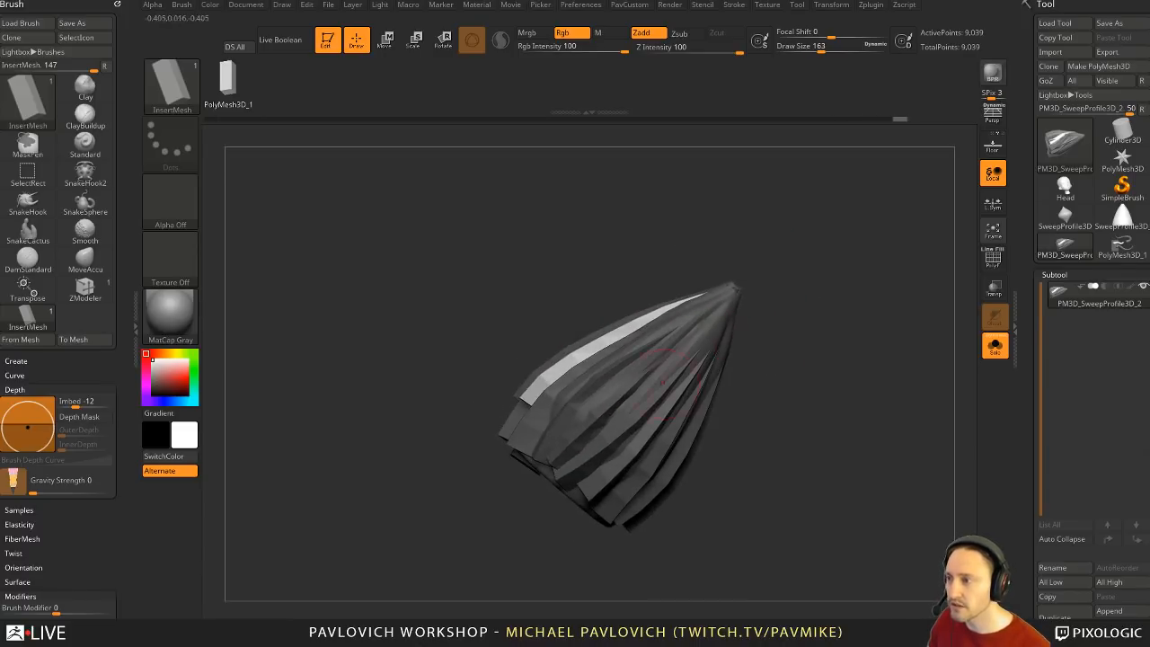
left_click(745, 273)
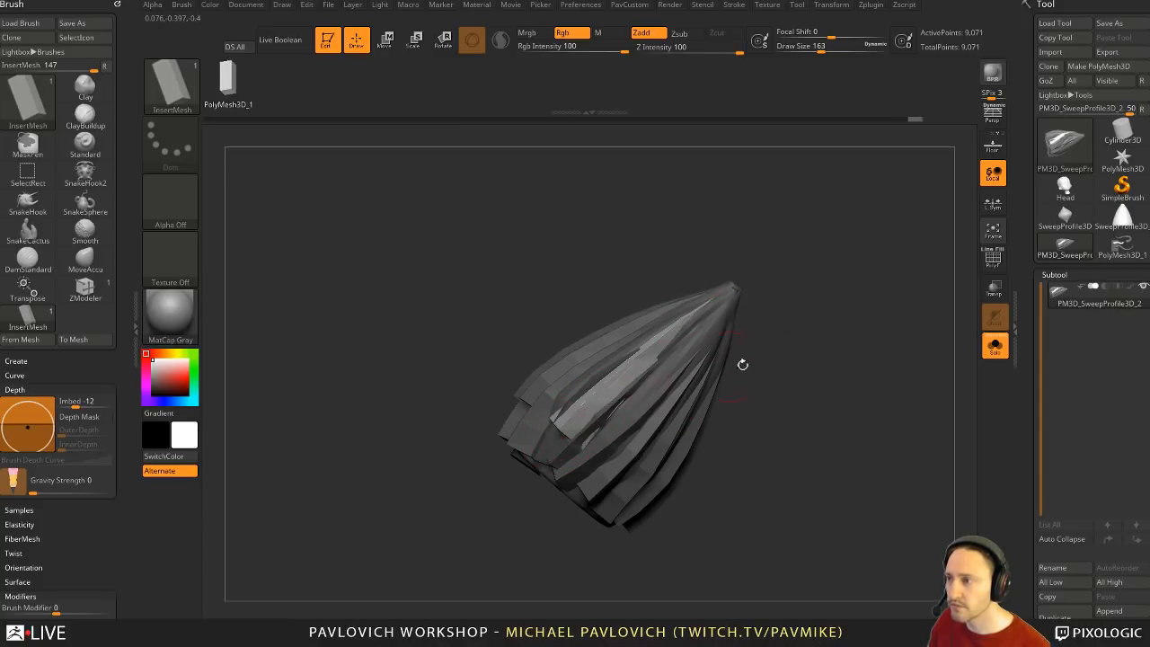
right_click_drag(743, 362, 775, 364)
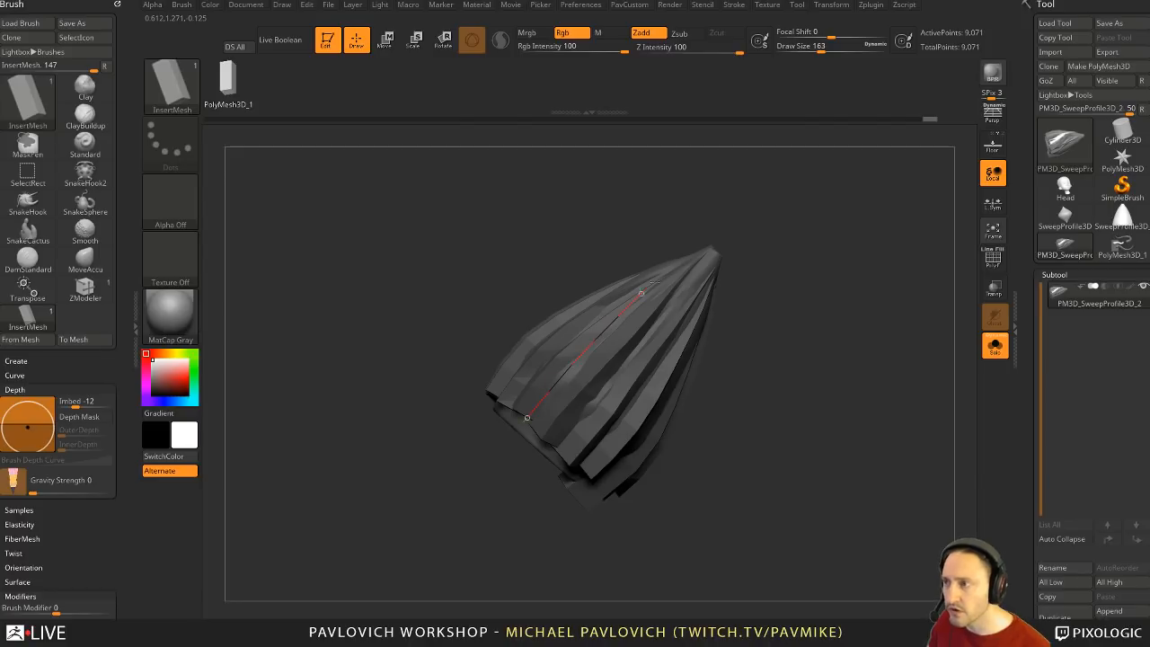
left_click(709, 247)
right_click_drag(801, 296, 706, 413)
left_click(766, 341)
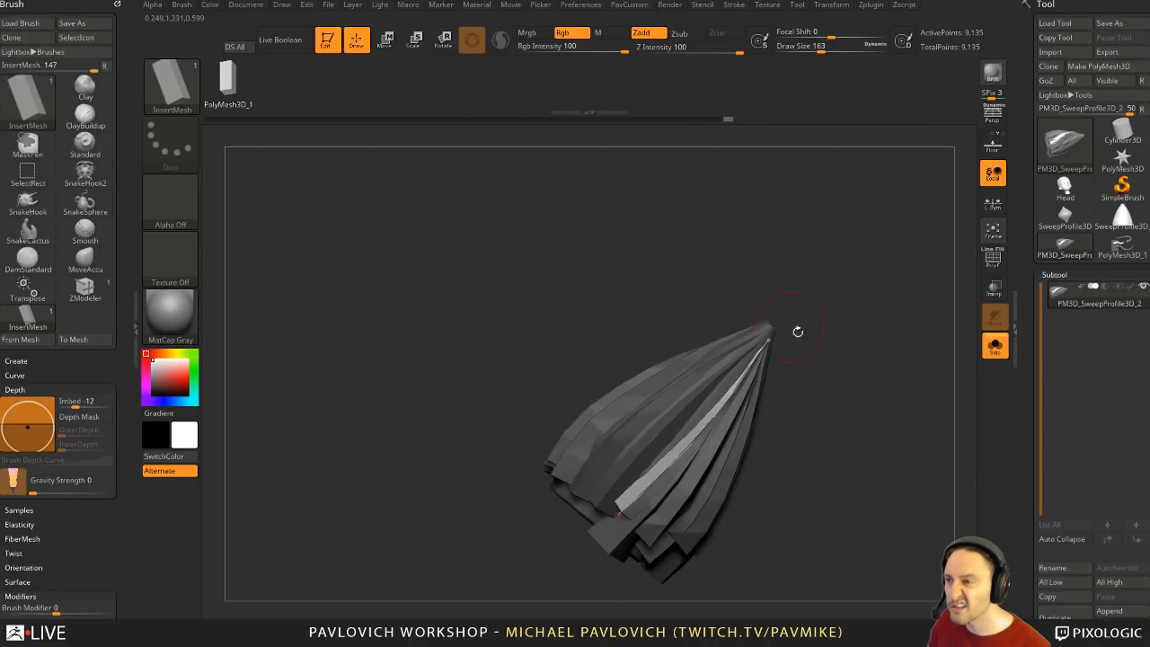
Step: Draw one last strip up to the cone's tip and clear the mask from the model
right_click_drag(796, 329, 627, 414)
right_click_drag(650, 221, 819, 318)
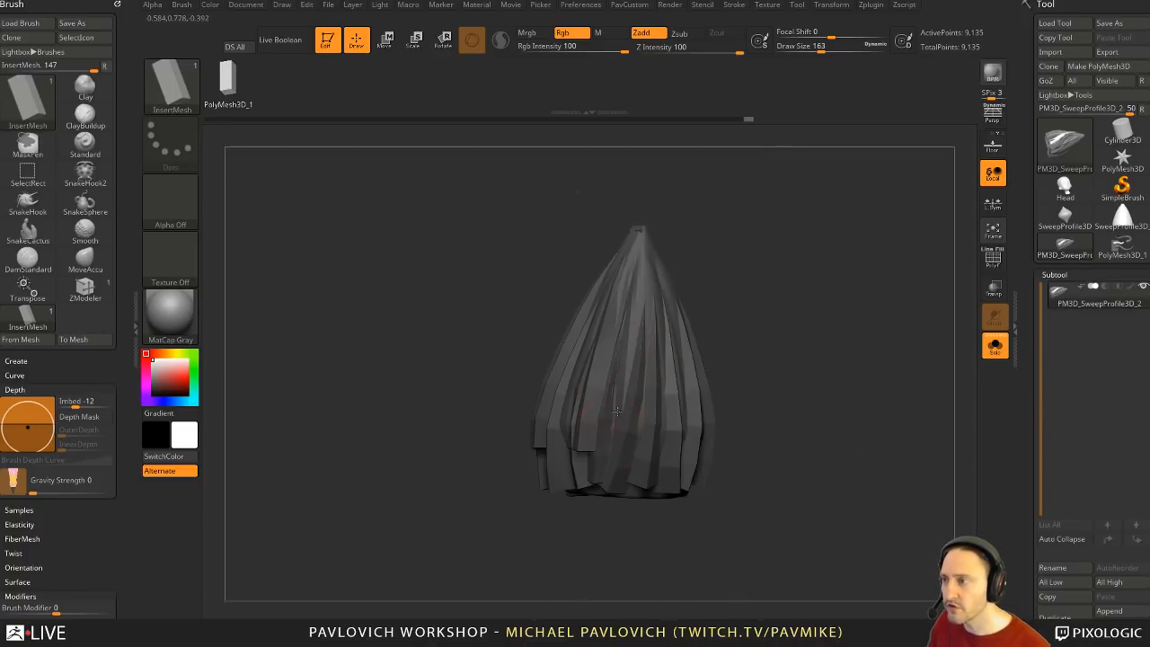
left_click_drag(639, 215, 639, 212)
mouse_move(810, 280)
right_mouse_down()
mouse_move(773, 321)
mouse_move(823, 330)
mouse_move(754, 353)
mouse_move(845, 334)
mouse_move(851, 347)
mouse_move(761, 361)
right_mouse_up()
left_click_drag(762, 361, 775, 338, "ctrl")
right_click_drag(776, 337, 831, 335)
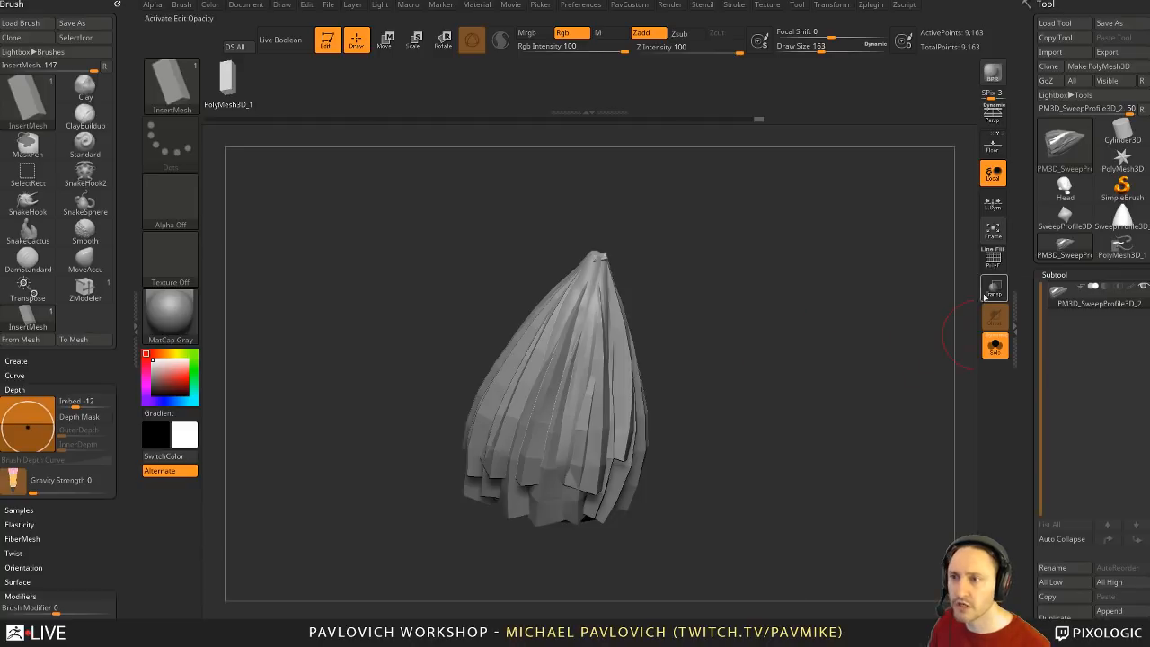
Step: Show the polygroup wireframe and split the inner cone from the strips into its own subtool
left_click(993, 262)
right_click_drag(688, 321, 655, 318)
left_click(575, 288, "ctrl+shift")
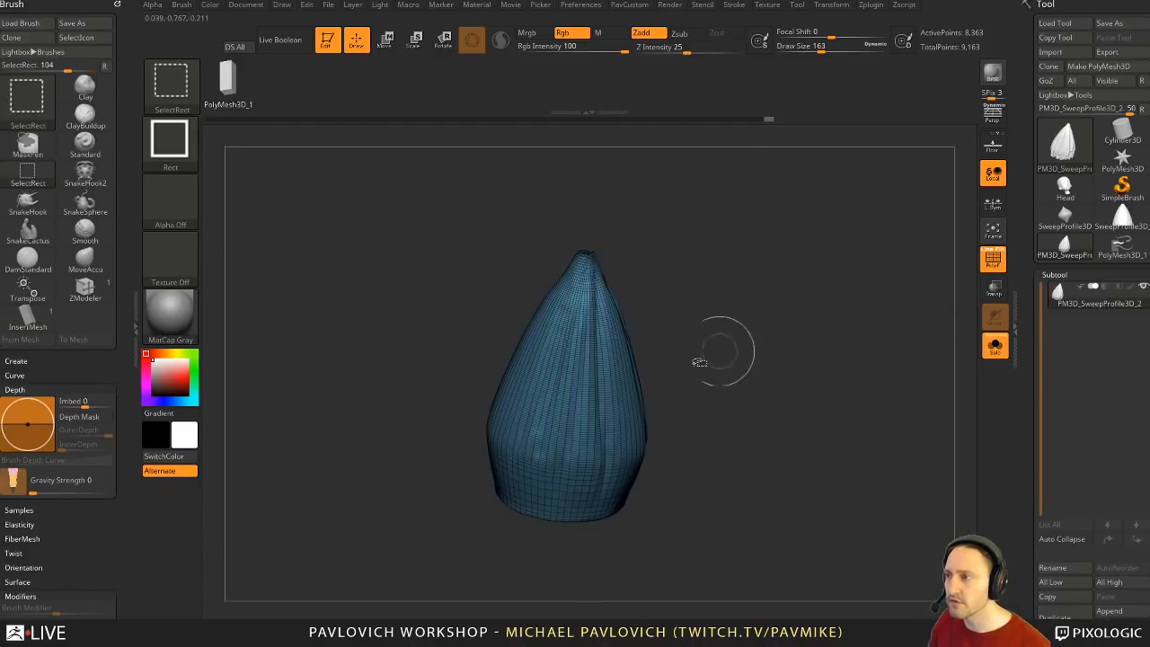
left_click(821, 362, "ctrl+shift")
mouse_move(823, 362)
right_mouse_down()
mouse_move(891, 324)
mouse_move(801, 330)
right_mouse_up()
key("1")
left_click(826, 333)
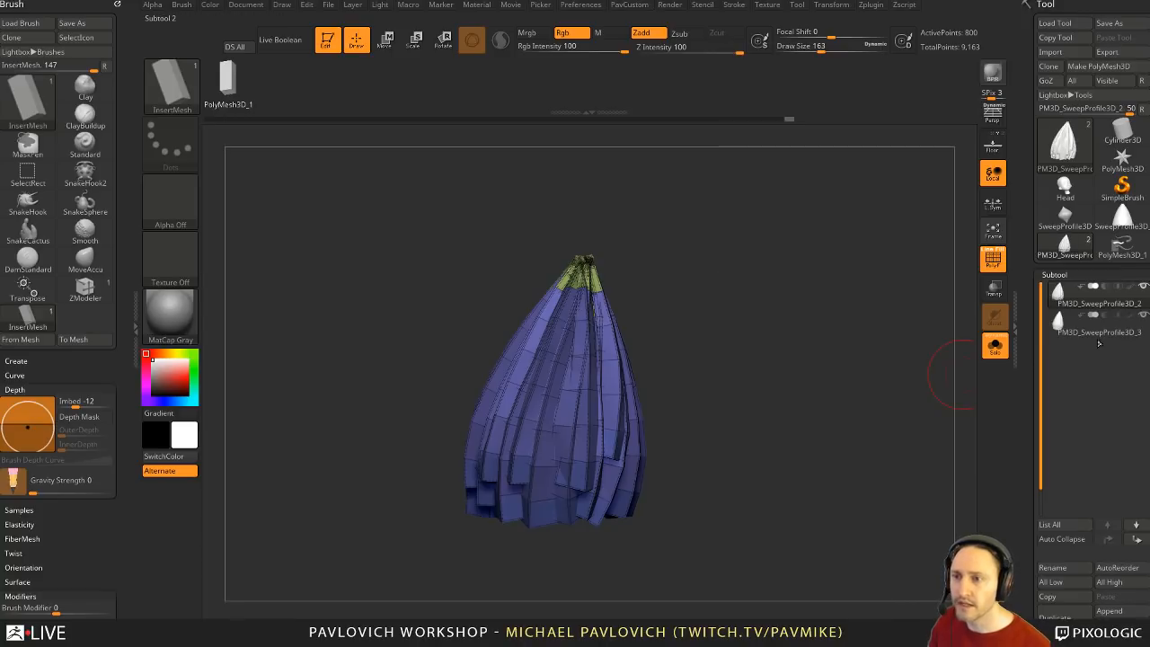
Step: Turn off Solo mode and hide the inner cone subtool to leave only the strips on display
left_click(997, 349)
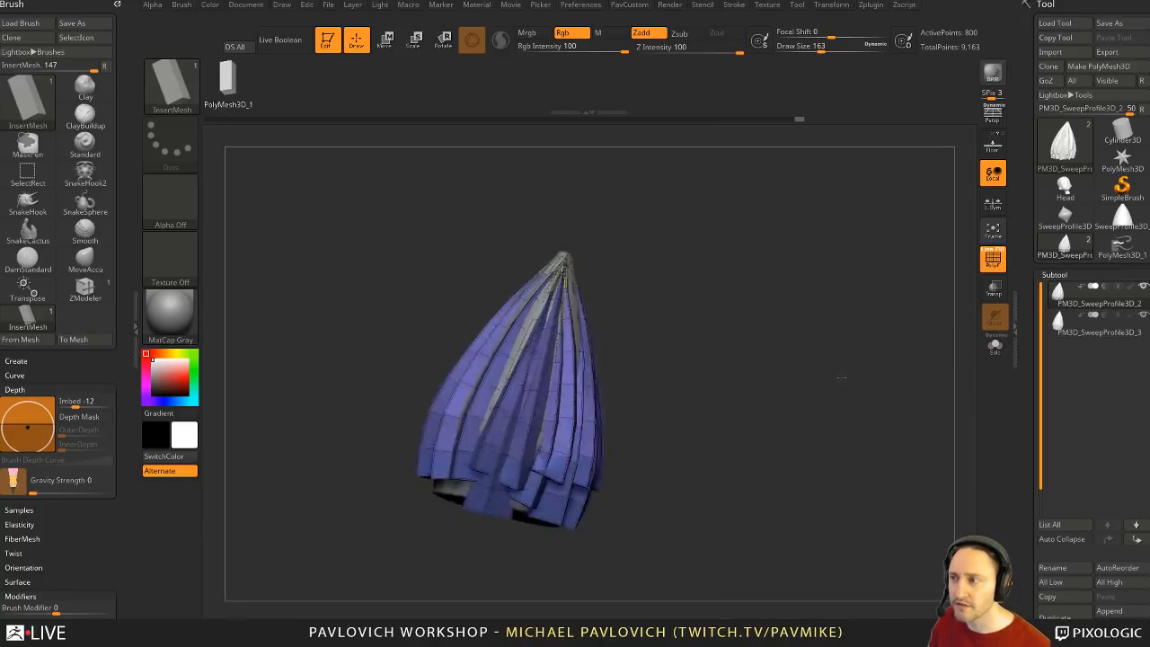
left_click(1144, 317)
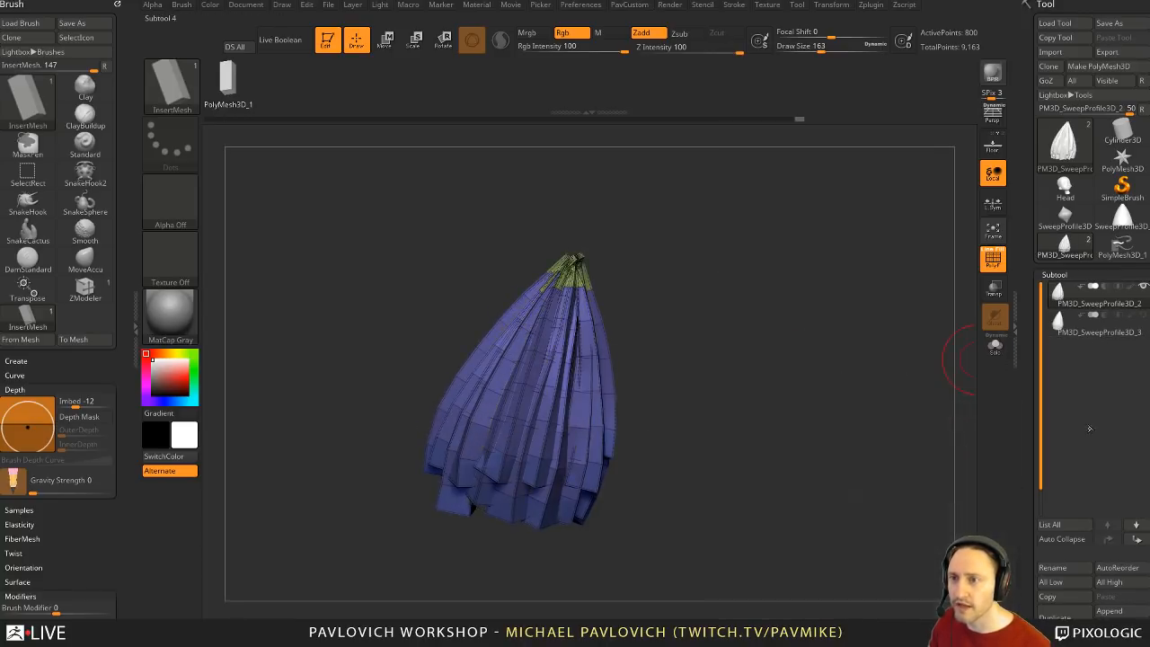
key("shift+f")
left_click_drag(836, 342, 930, 335)
key("shift+f")
left_click_drag(652, 403, 656, 353)
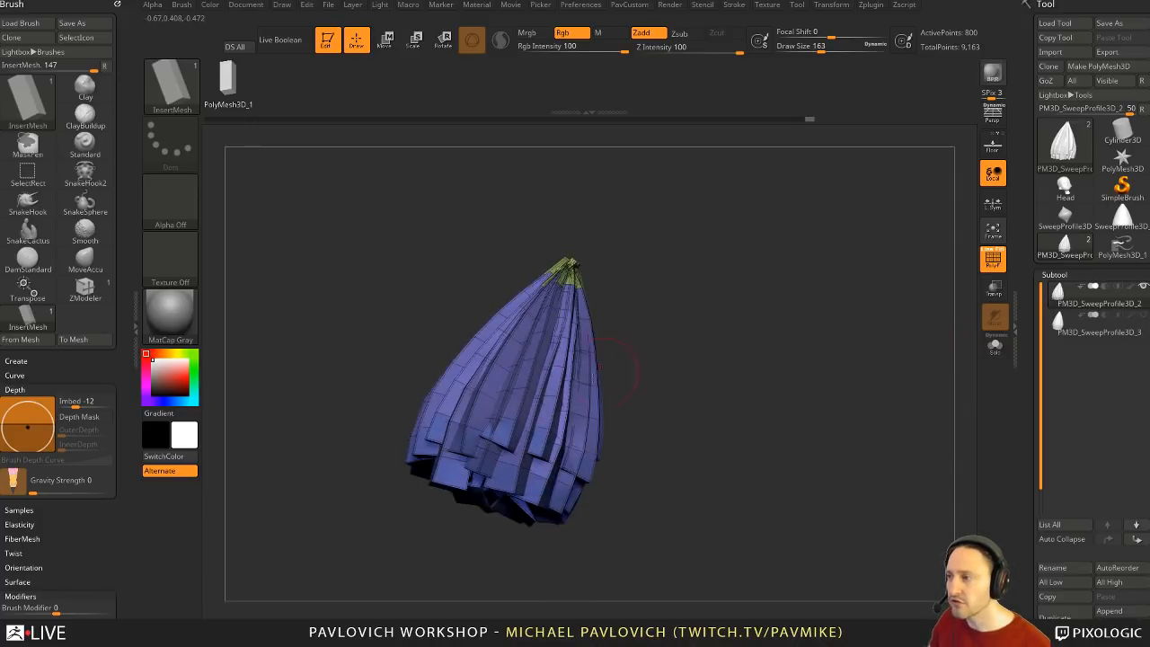
left_click_drag(698, 291, 641, 241)
Step: Give each strip its own polygroup with Auto Groups
key("2")
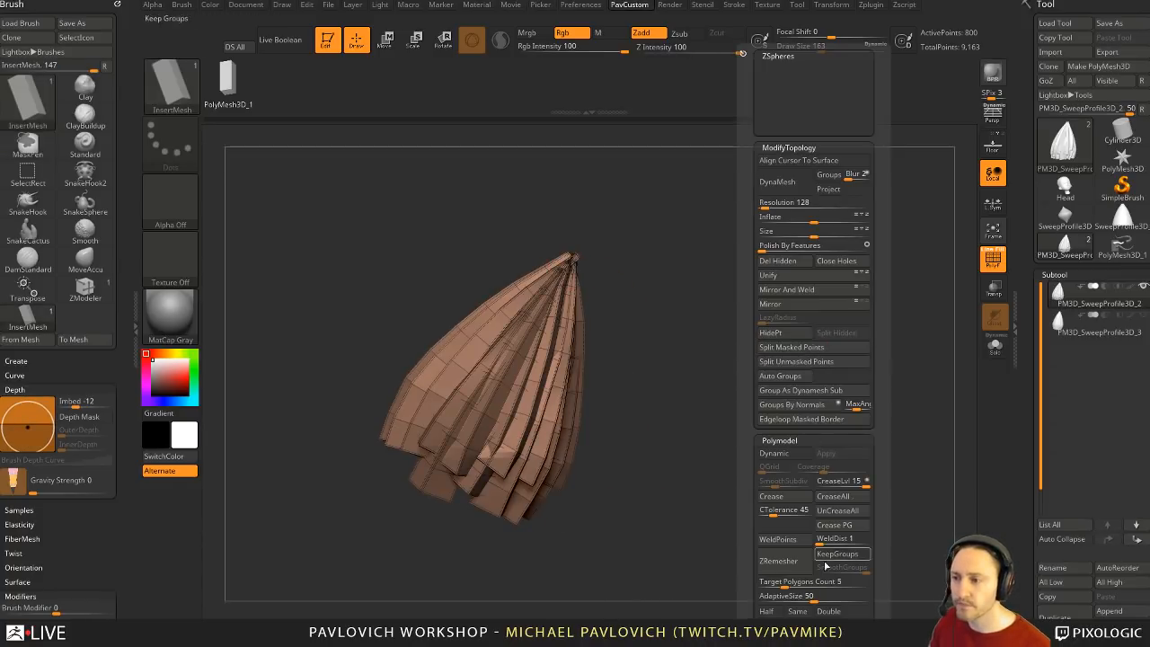
left_click_drag(753, 546, 750, 505)
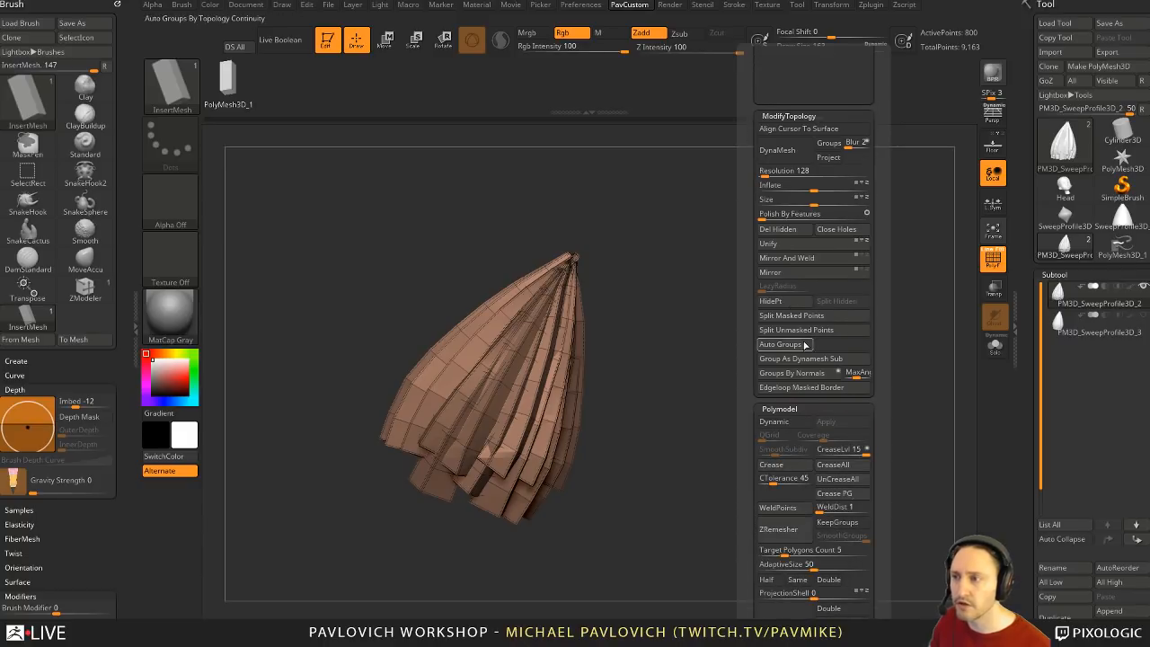
left_click(800, 346)
Step: Switch to the Move brush for reshaping the polygrouped strips
mouse_move(706, 328)
left_mouse_down()
mouse_move(780, 338)
mouse_move(737, 316)
left_mouse_up()
key("s")
left_click_drag(737, 317, 760, 319)
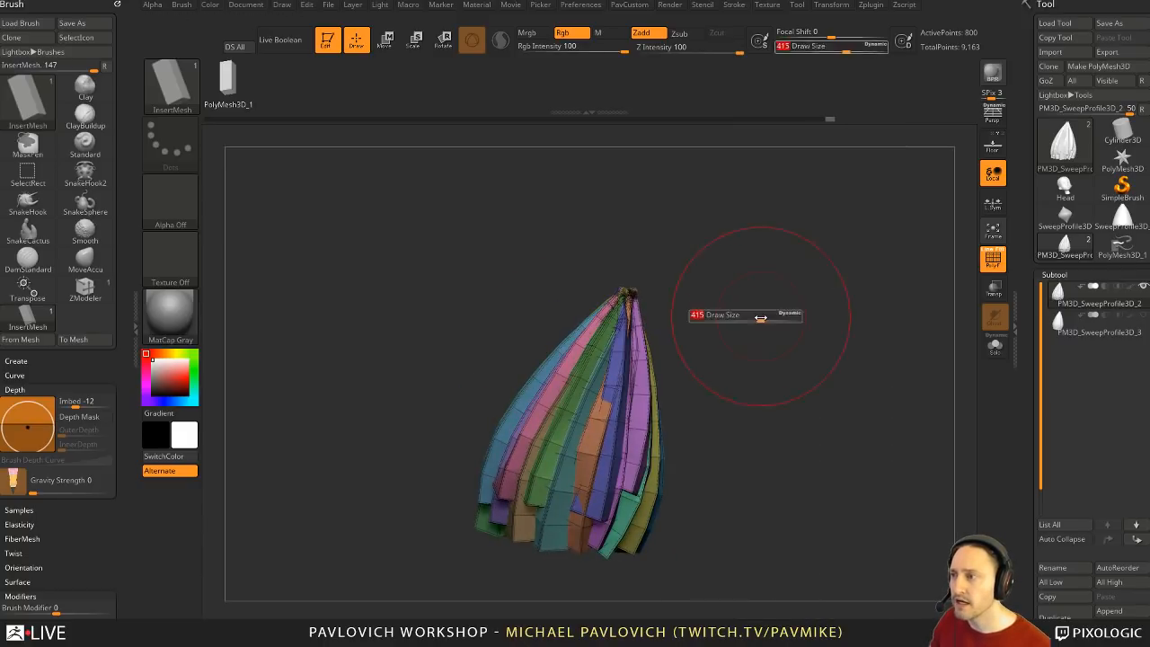
key("b")
key("m")
key("v")
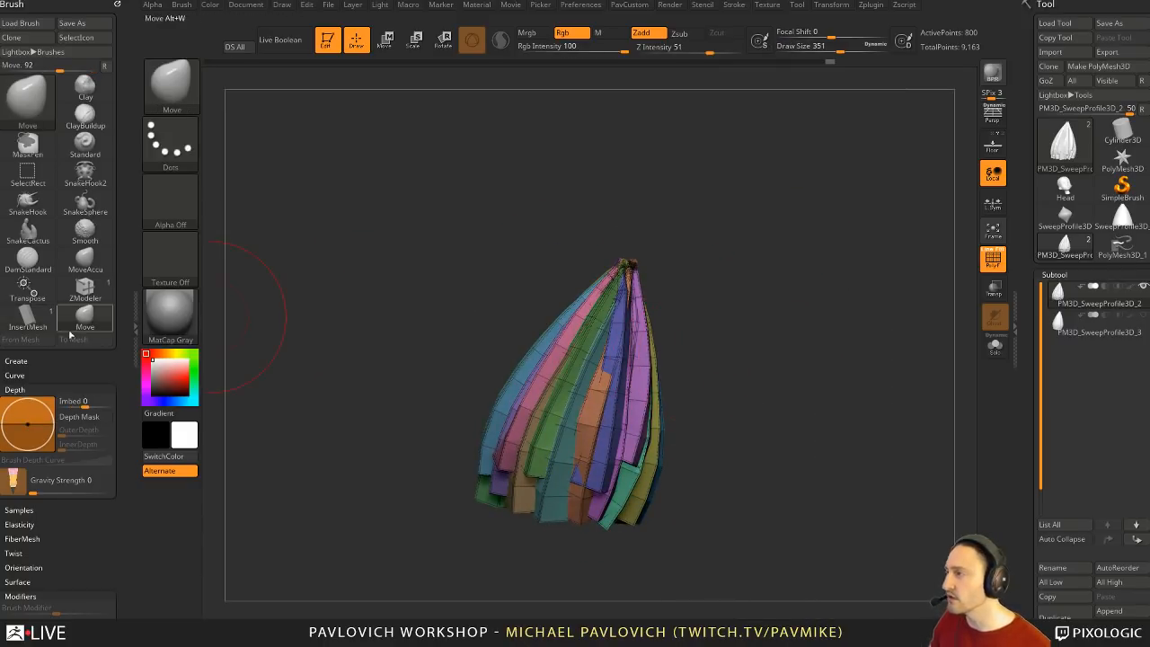
Step: Bring up the Move brush's Auto Masking settings and set Mask By Polygroups to 100
left_click(106, 65)
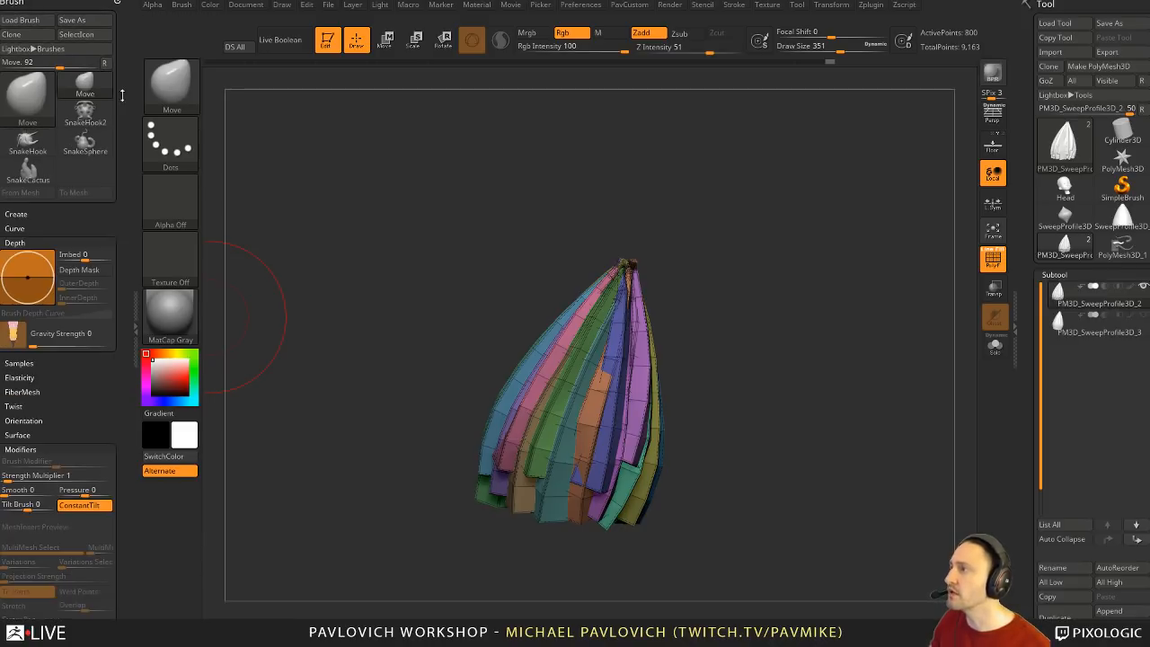
left_click_drag(127, 121, 130, 10)
left_click_drag(53, 257, 54, 220)
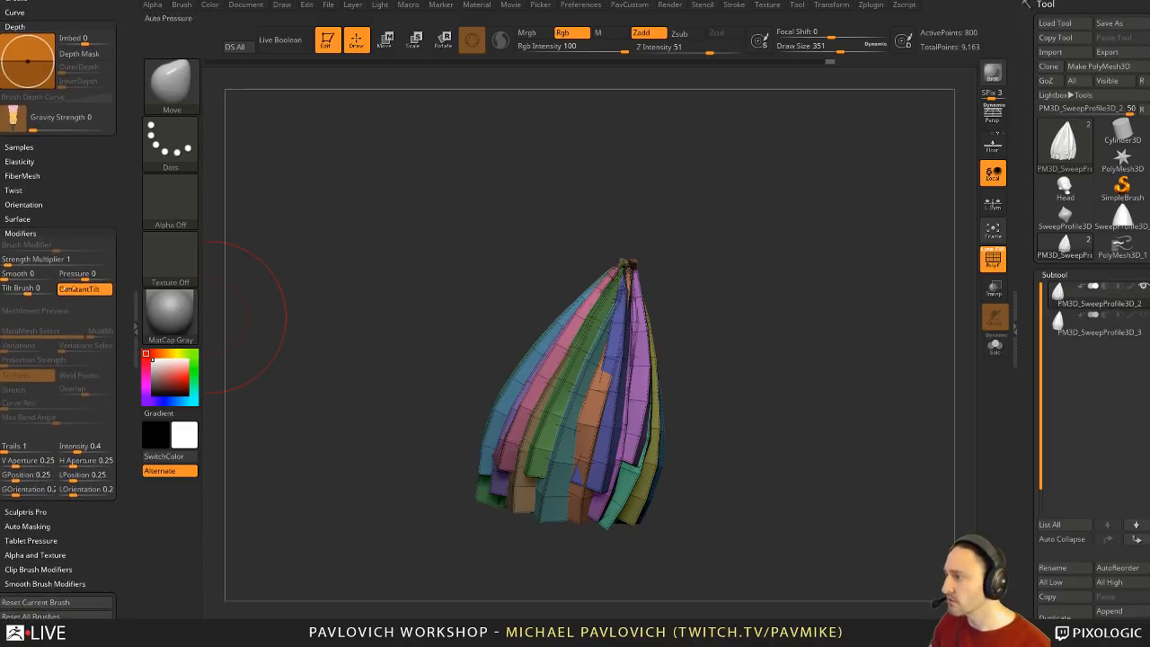
left_click(100, 524)
scroll(93, 409, "down", 1)
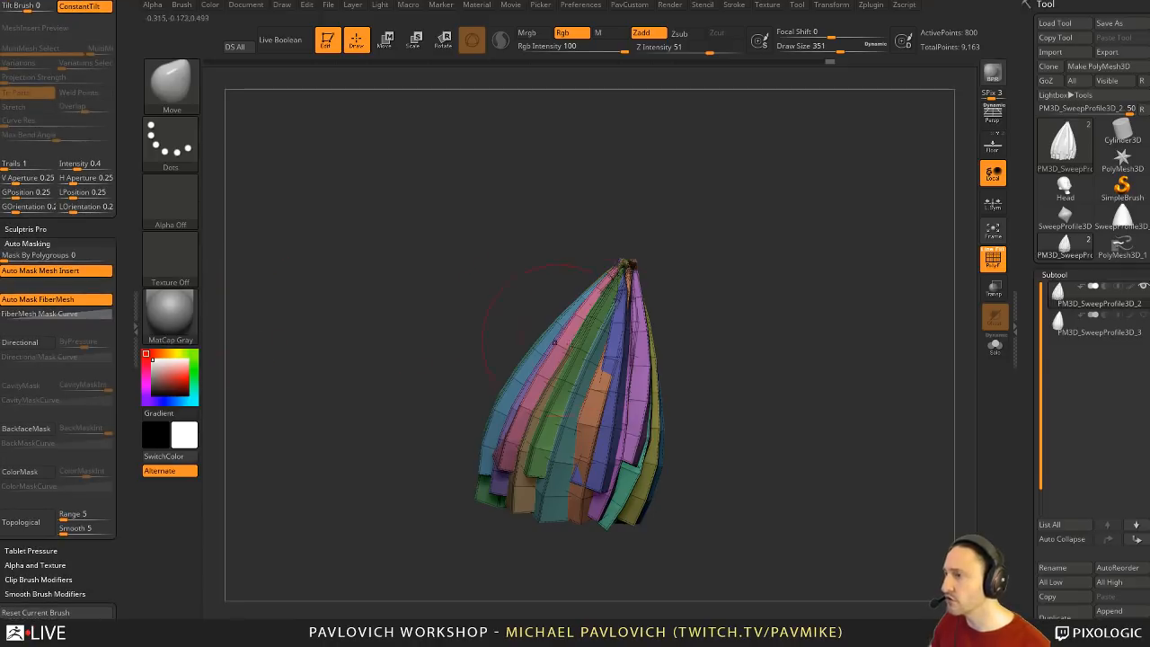
left_click_drag(13, 257, 138, 253)
Step: Try pulling single strips with the polygroup-masked Move brush, undoing each stroke
key("s")
mouse_move(594, 337)
left_mouse_down()
mouse_move(634, 336)
mouse_move(537, 296)
mouse_move(550, 241)
left_mouse_up()
key("ctrl+z")
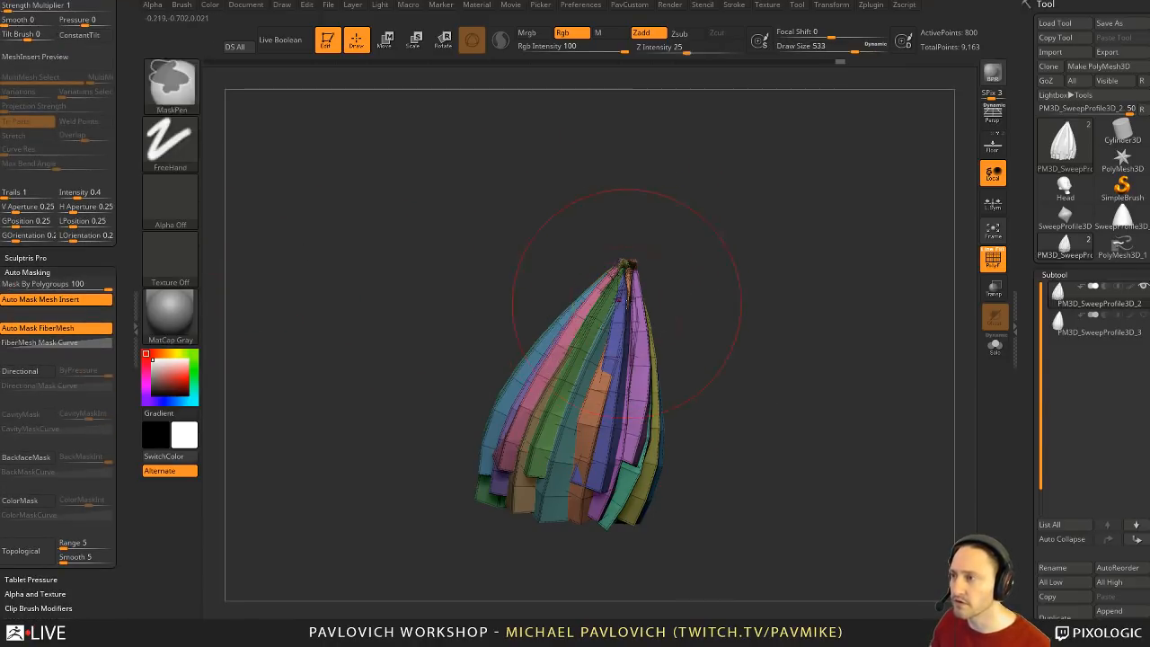
left_click_drag(623, 302, 672, 264)
key("ctrl+z")
Step: Set Mask By Polygroups to 0 and enable Topological masking for the Move brush
left_click(53, 283)
type("0")
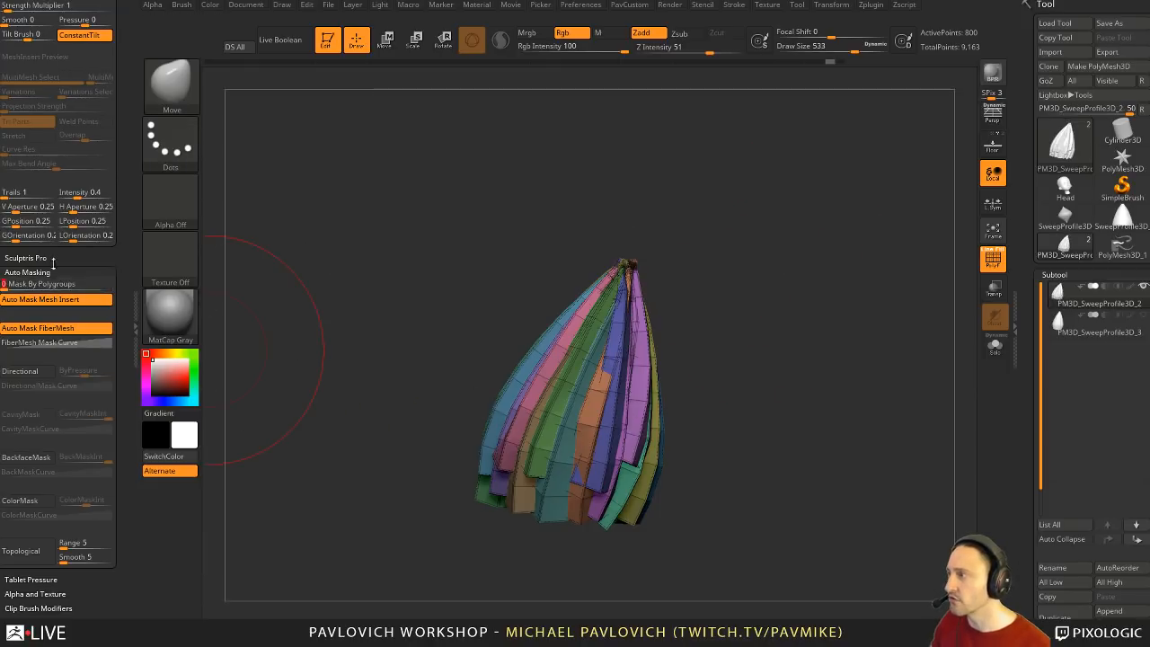
left_click(30, 559)
Step: Nudge strips near the tip and the lower rim with the Move brush, using a draw size of 476
mouse_move(626, 283)
left_mouse_down()
mouse_move(639, 275)
mouse_move(631, 281)
left_mouse_up()
left_click_drag(807, 284, 728, 257)
key("s")
left_click(657, 308)
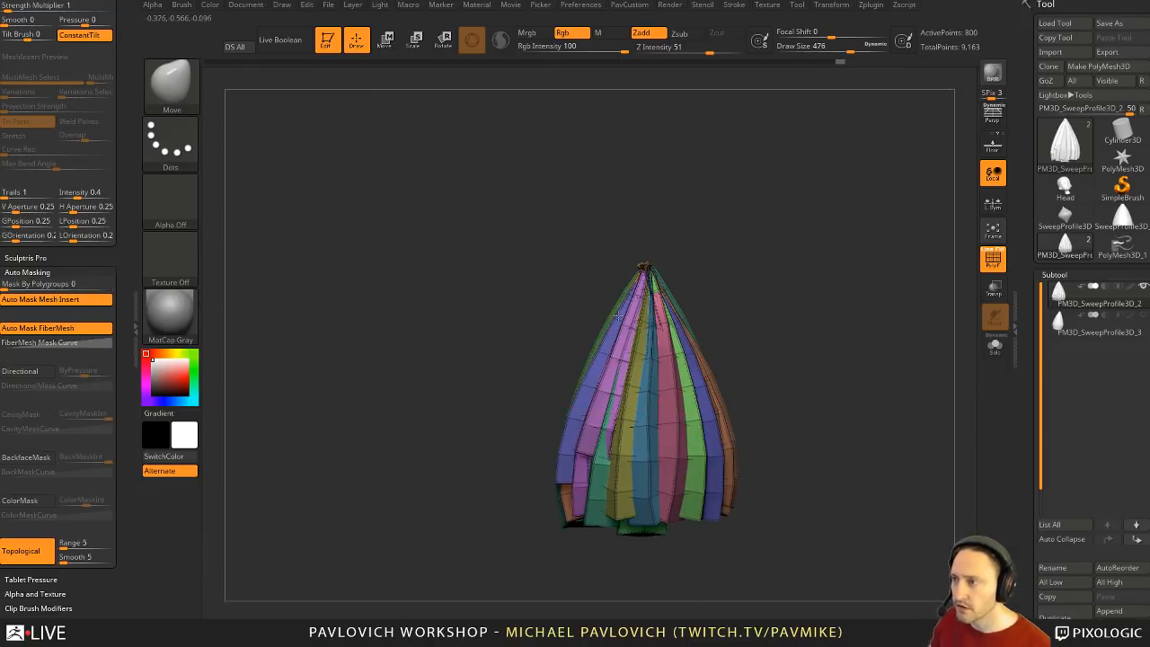
left_click_drag(573, 489, 579, 471)
left_click_drag(581, 570, 662, 555)
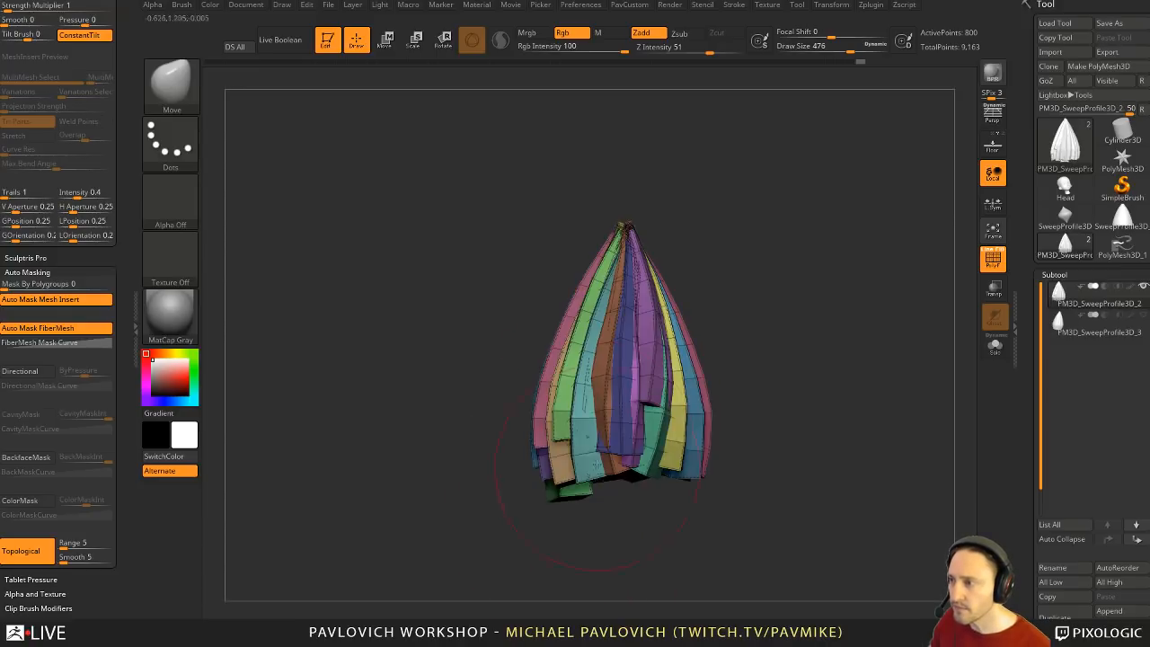
Step: Shift the lower ends of several strips with the Move brush at draw size 468 and undo the last stroke
key("s")
left_click(629, 440)
left_click_drag(644, 419, 658, 402)
left_click_drag(800, 421, 697, 432)
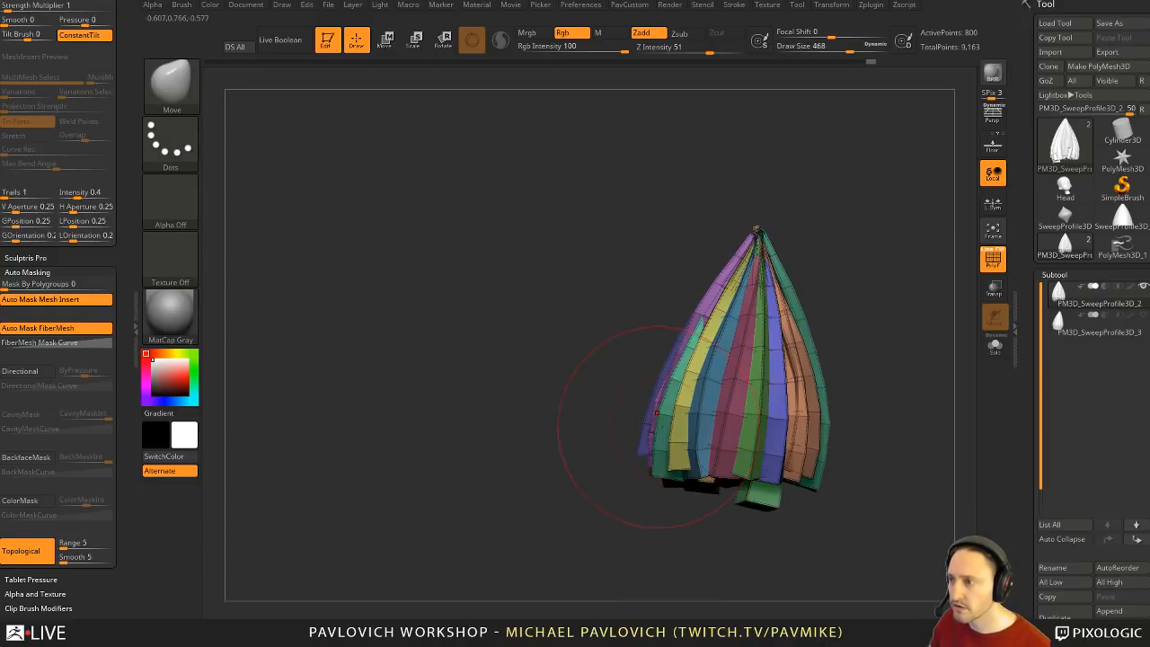
mouse_move(633, 498)
left_mouse_down()
mouse_move(743, 498)
mouse_move(719, 486)
left_mouse_up()
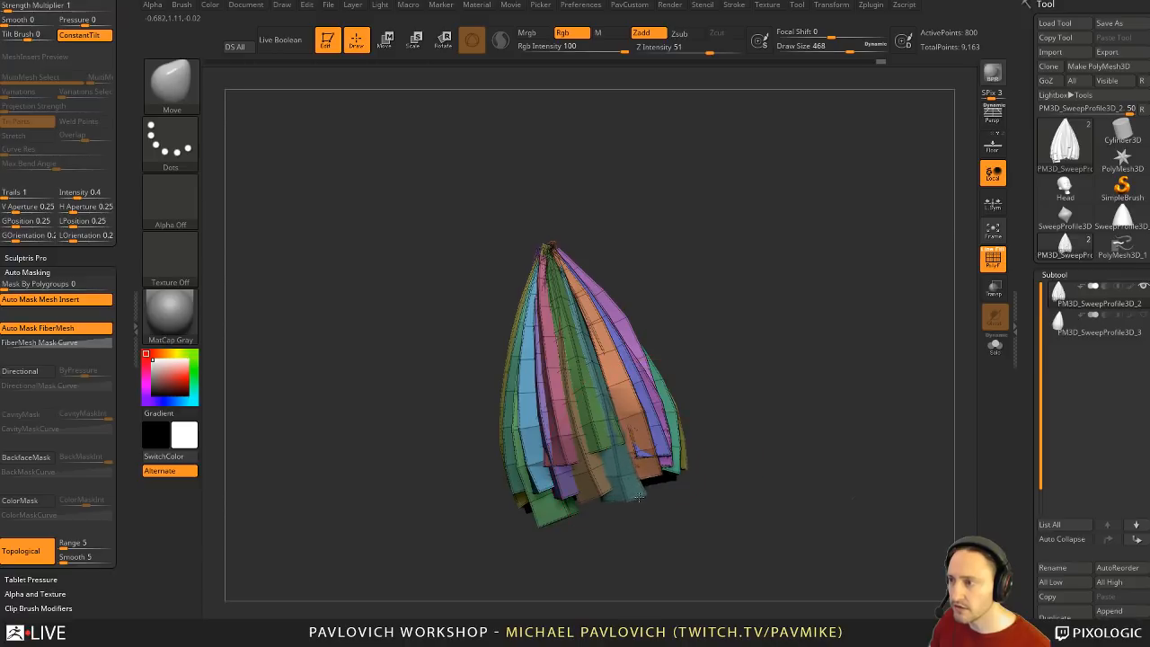
left_click_drag(670, 455, 667, 472)
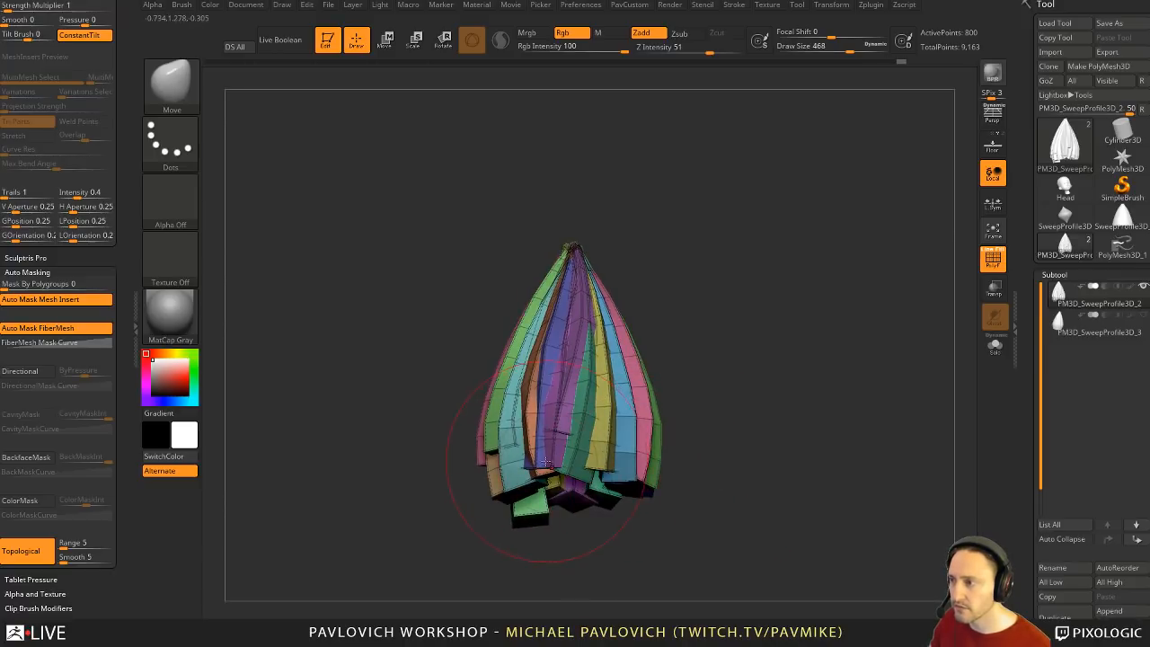
left_click_drag(545, 461, 564, 469)
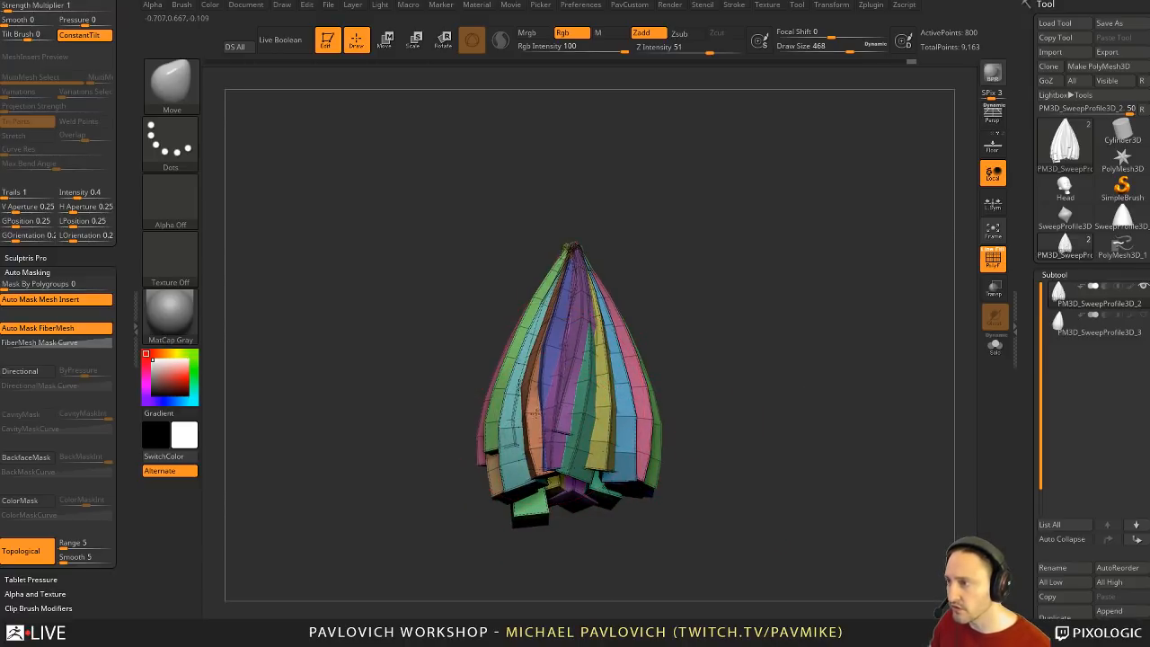
key("ctrl+z")
Step: Set the draw size to 331, enable dynamic subdivision on the strips and hide the polygroup wireframe
key("s")
mouse_move(731, 395)
left_mouse_down()
mouse_move(721, 396)
mouse_move(747, 375)
left_mouse_up()
key("d")
left_click(994, 260)
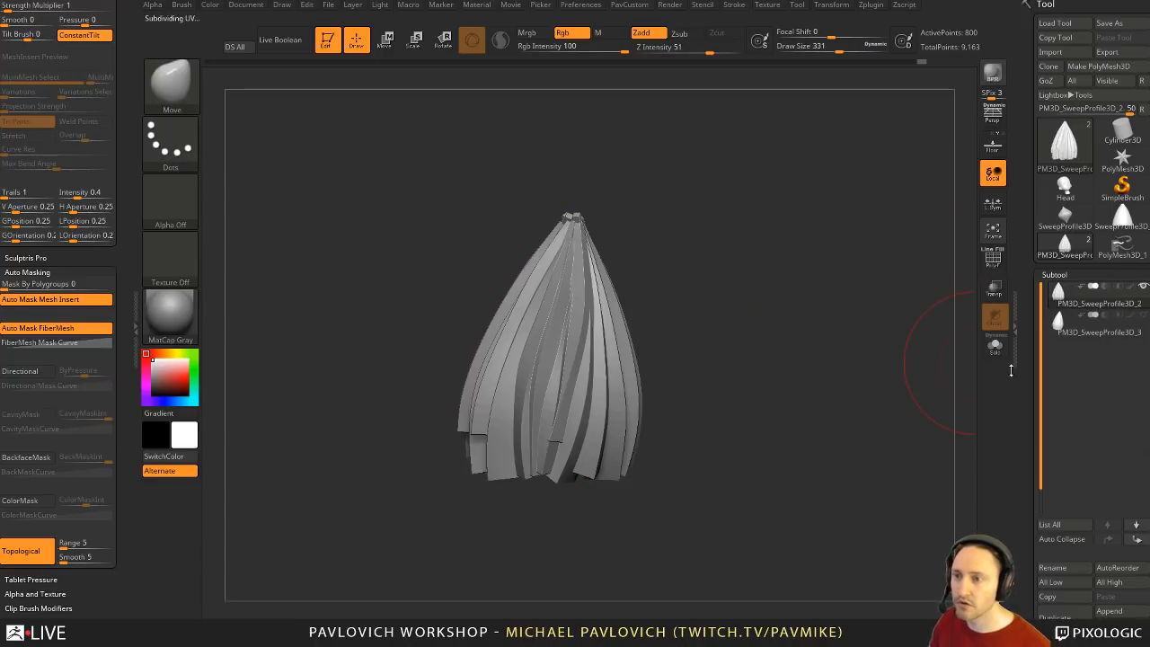
Step: Set the crease level of the strips to 2 in the Geometry crease settings
left_click_drag(1083, 378, 1106, 210)
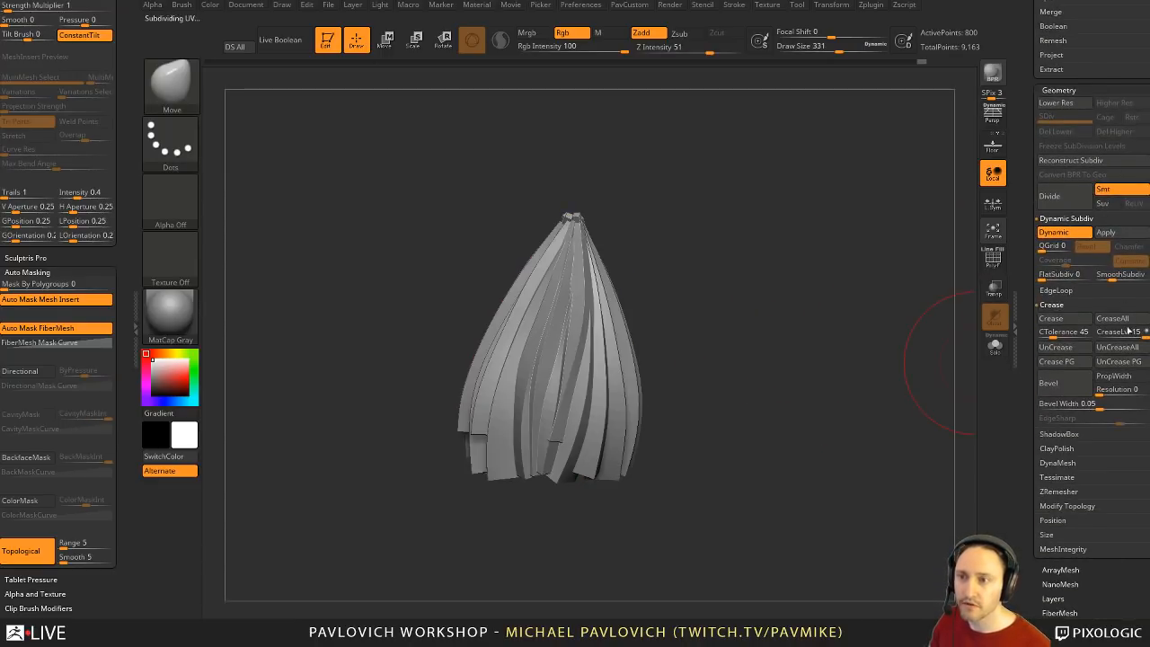
key("space")
left_click_drag(816, 483, 759, 486)
Step: Push and pull strips around the sides of the smoothed form with the Move brush so they bulge and overlap
mouse_move(671, 292)
left_mouse_down()
mouse_move(850, 314)
mouse_move(701, 303)
mouse_move(804, 289)
mouse_move(789, 320)
mouse_move(773, 317)
left_mouse_up()
left_click_drag(576, 417, 564, 420)
left_click_drag(677, 403, 629, 490)
left_click_drag(595, 366, 601, 364)
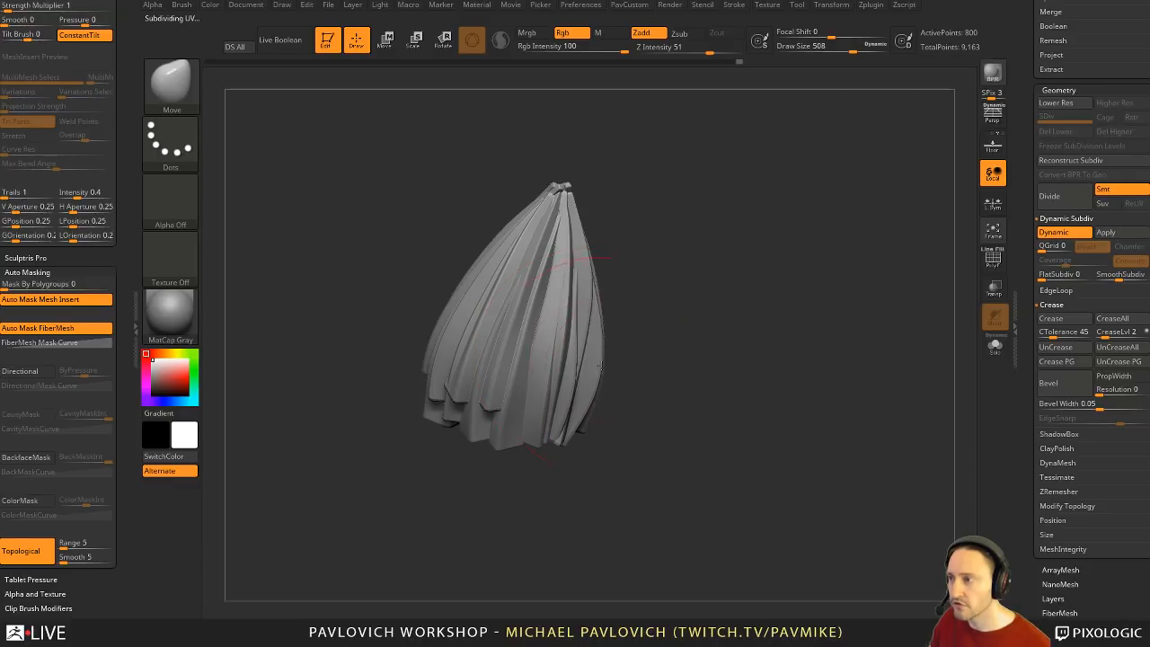
left_click_drag(670, 364, 593, 359)
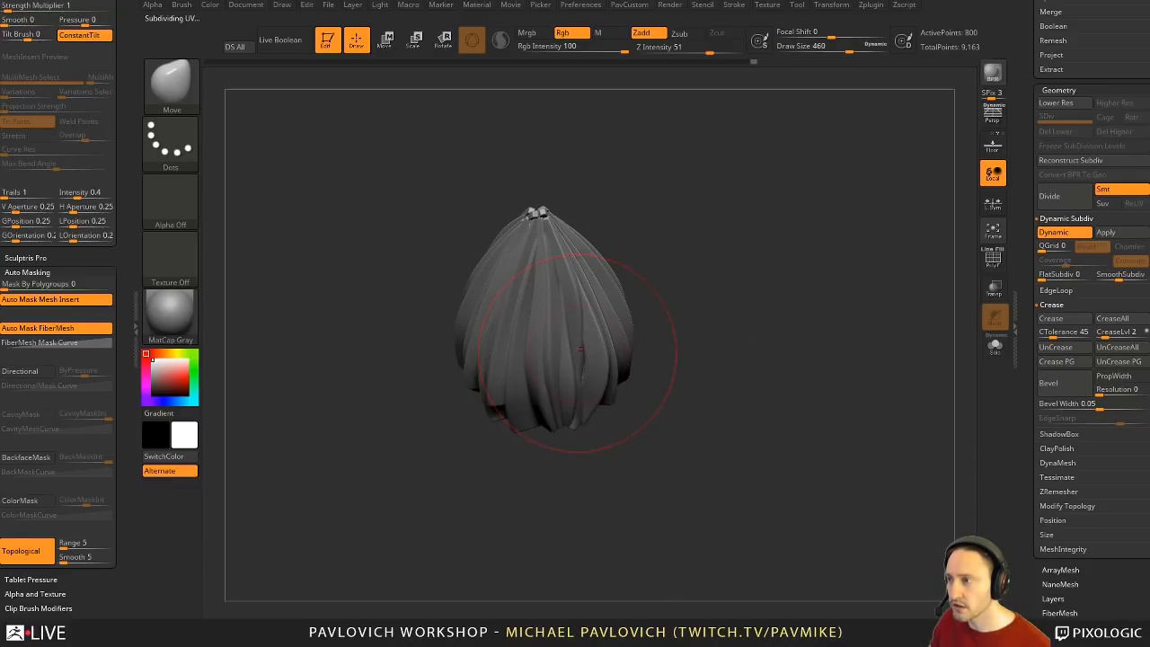
left_click_drag(647, 369, 586, 349)
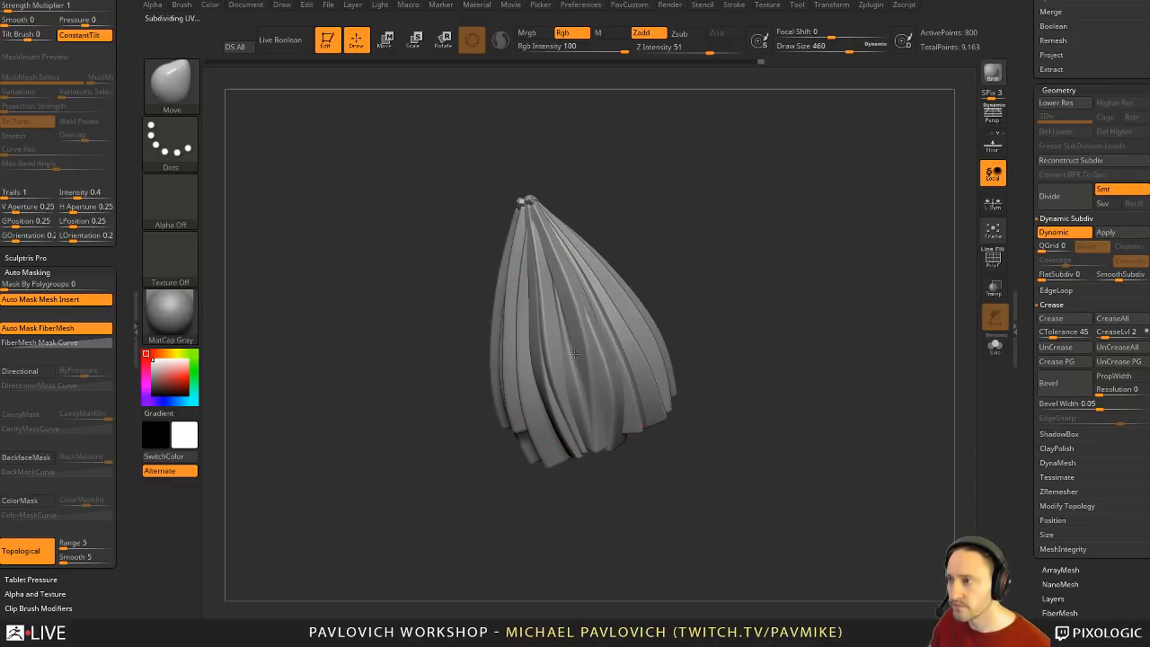
left_click_drag(565, 299, 555, 300)
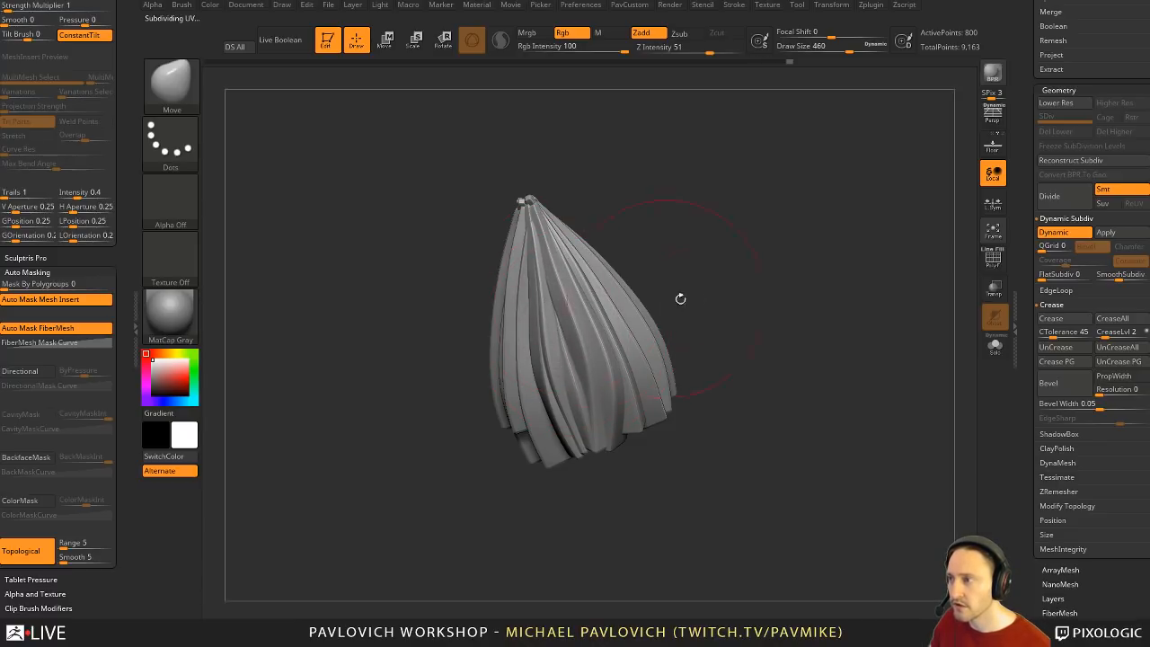
left_click_drag(681, 298, 601, 345)
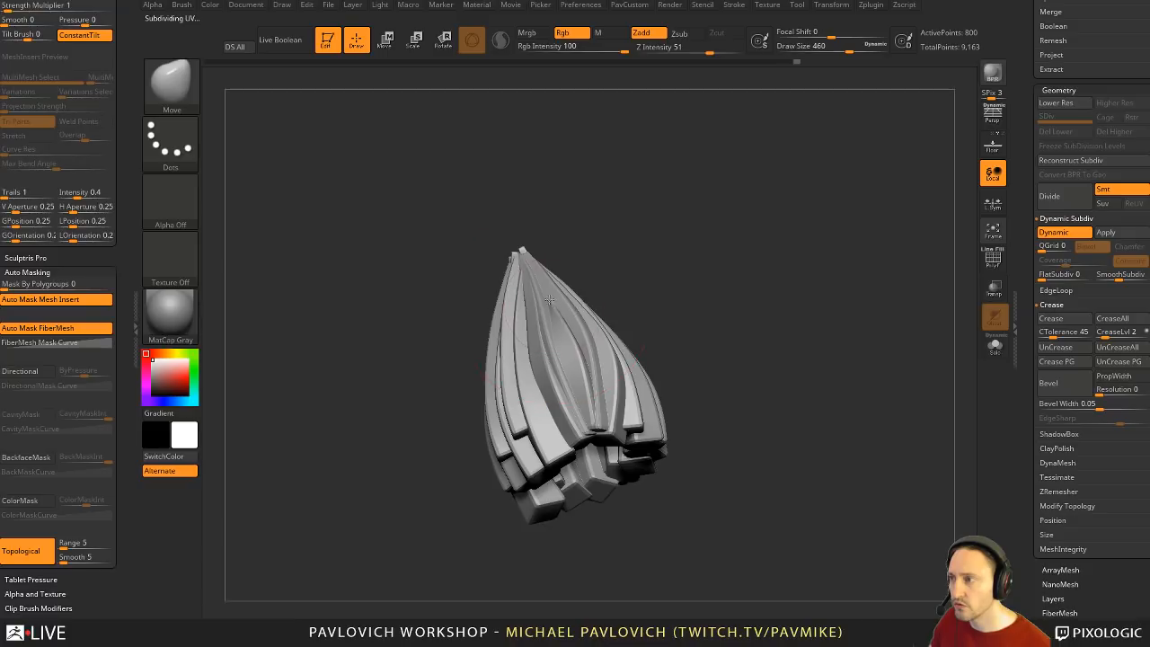
Step: Reposition the strip ends around the open end of the form with the Move brush at draw size 508
mouse_move(665, 301)
left_mouse_down()
mouse_move(673, 291)
mouse_move(656, 423)
left_mouse_up()
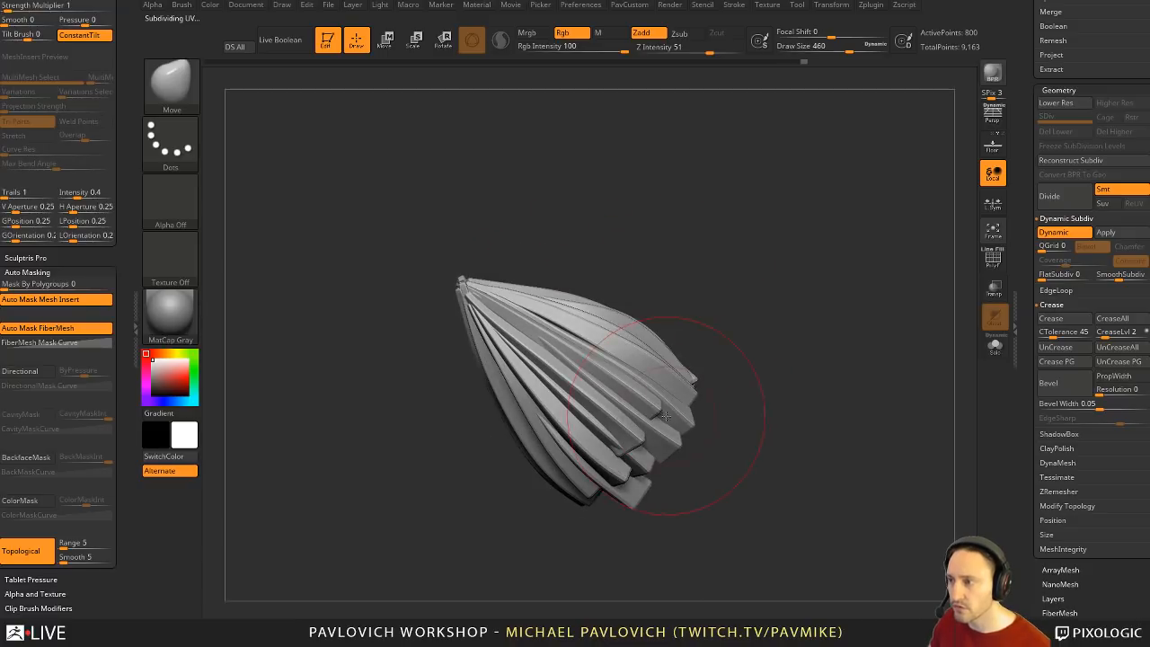
left_click_drag(724, 455, 722, 335)
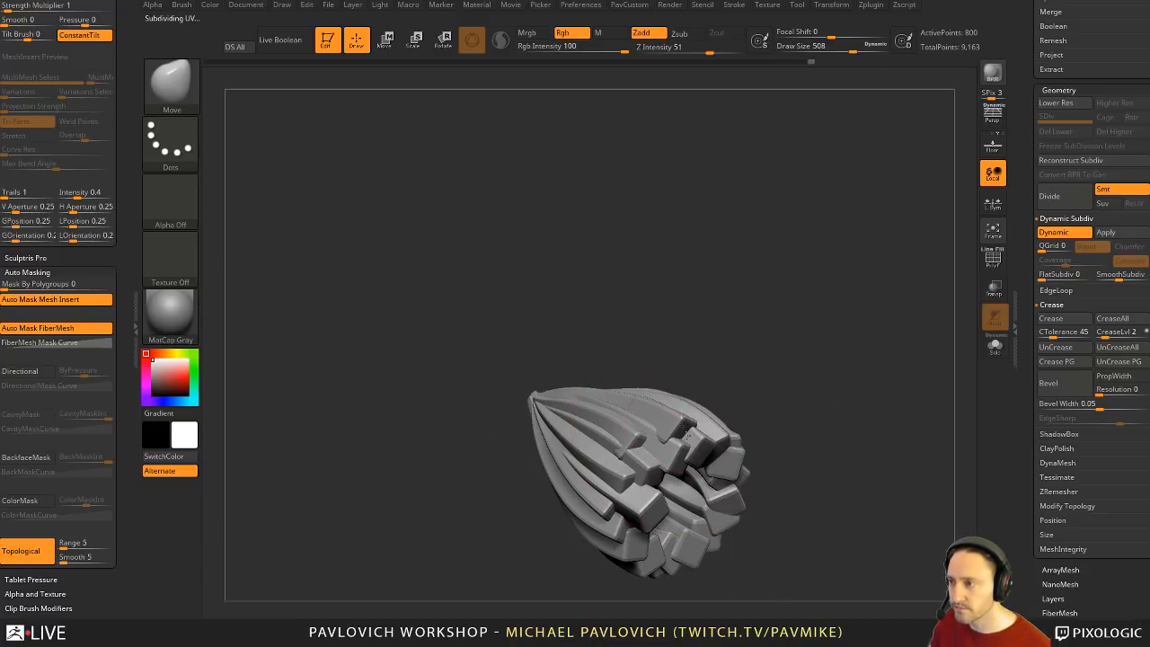
left_click_drag(696, 466, 768, 359)
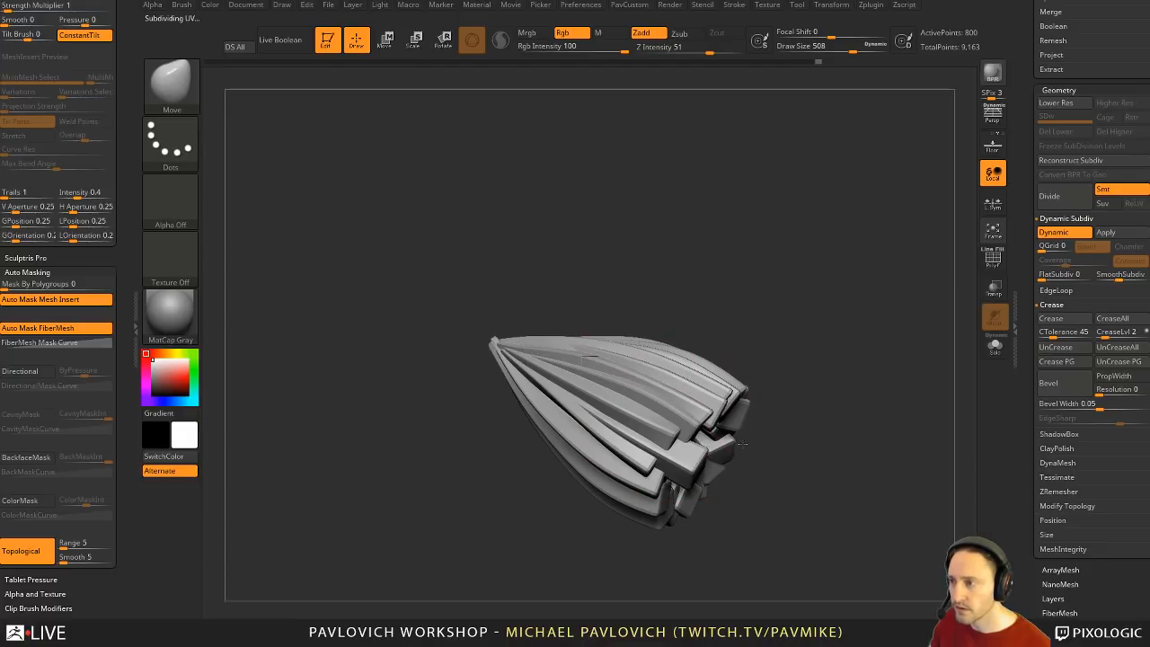
mouse_move(653, 360)
left_mouse_down()
mouse_move(742, 342)
mouse_move(680, 475)
left_mouse_up()
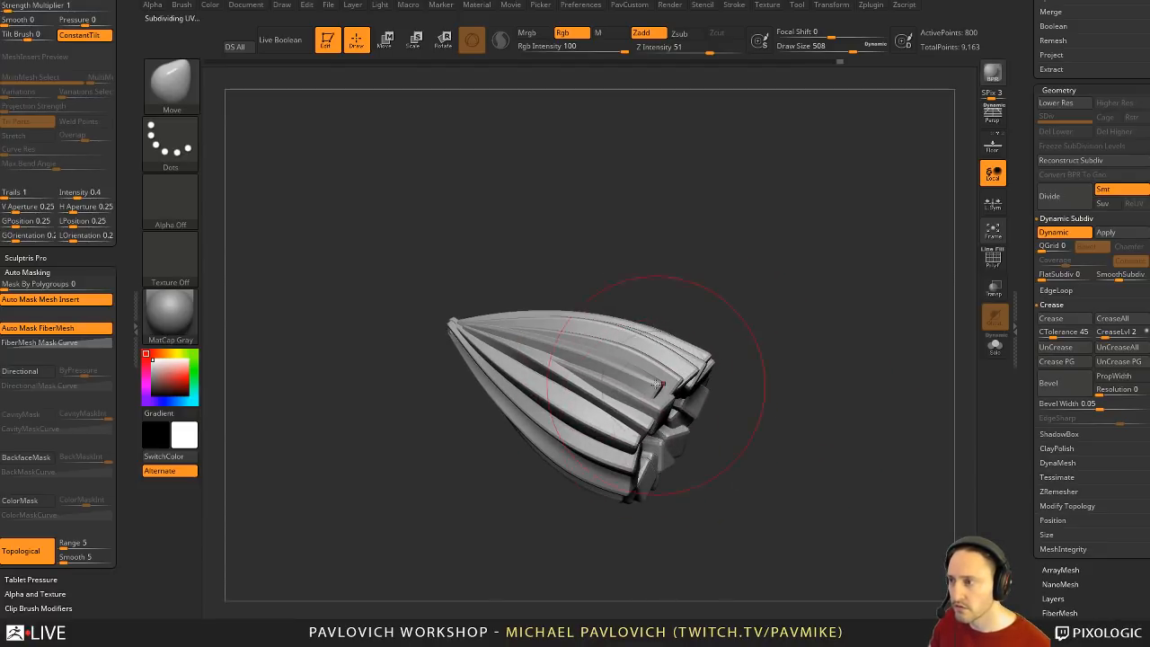
mouse_move(695, 397)
left_mouse_down()
mouse_move(763, 347)
mouse_move(757, 460)
left_mouse_up()
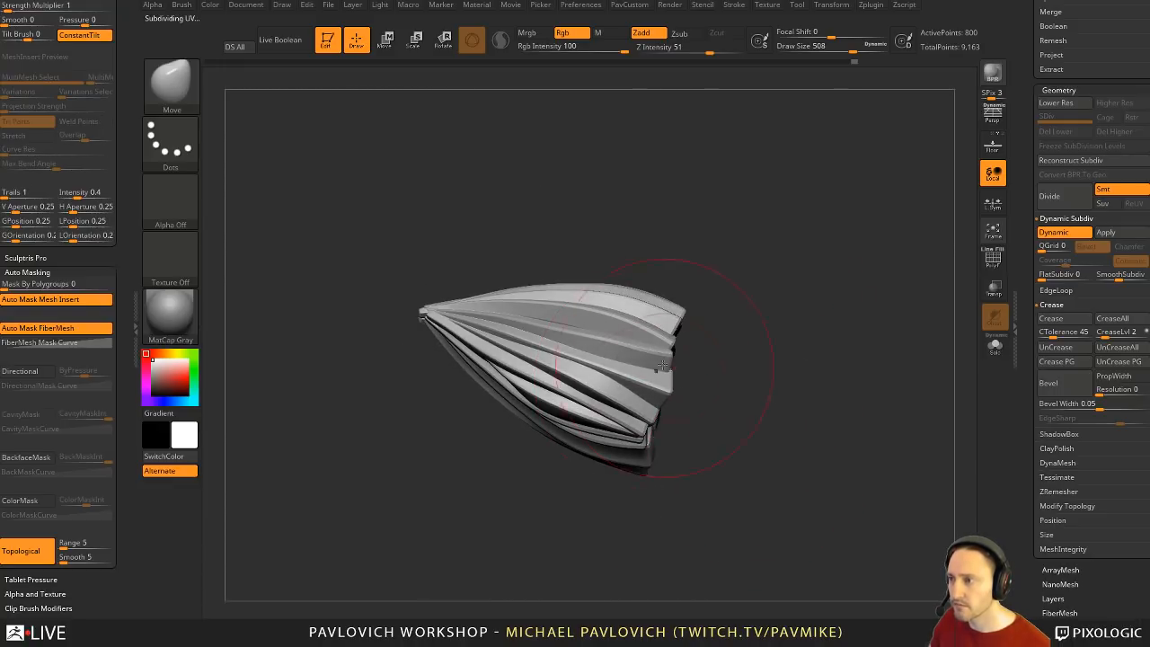
mouse_move(706, 316)
left_mouse_down()
mouse_move(732, 386)
mouse_move(704, 346)
mouse_move(725, 345)
mouse_move(742, 275)
left_mouse_up()
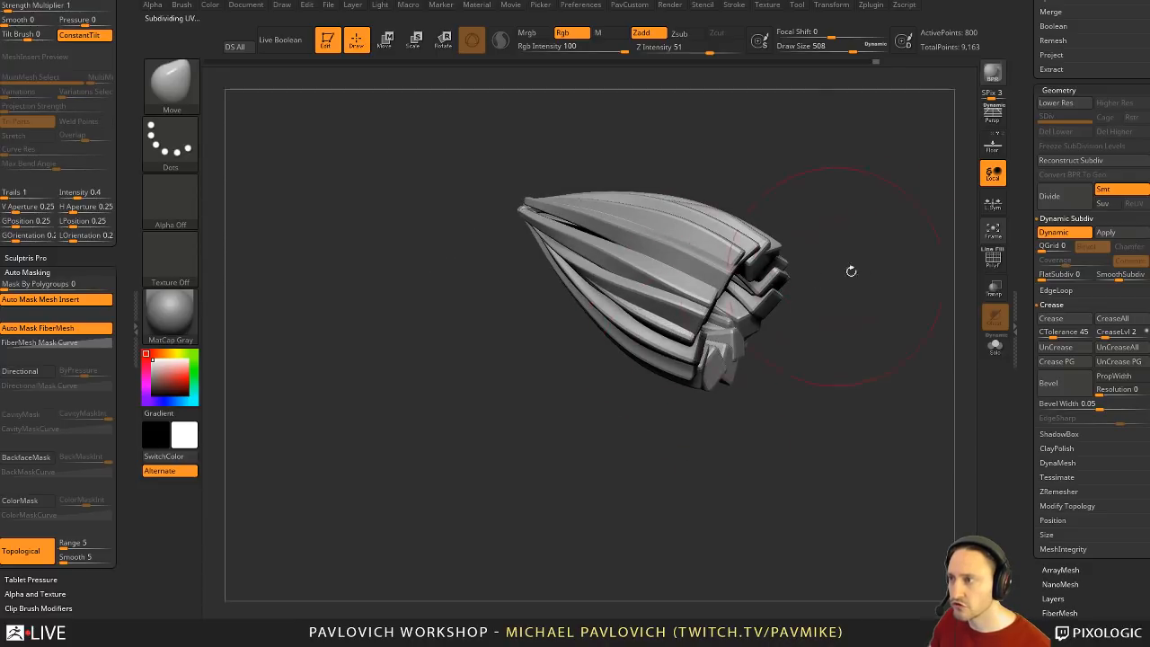
Step: Enlarge the Move brush to draw size 676 and shift the strips along the middle of the form
left_click_drag(852, 273, 852, 352)
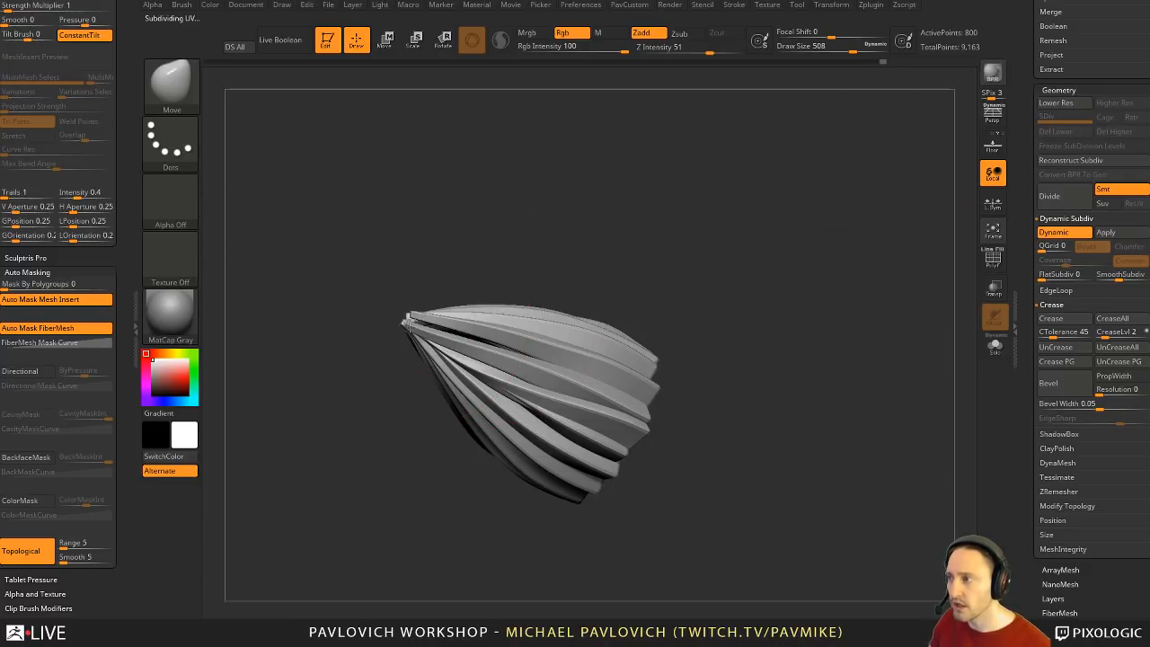
left_click_drag(401, 386, 485, 342)
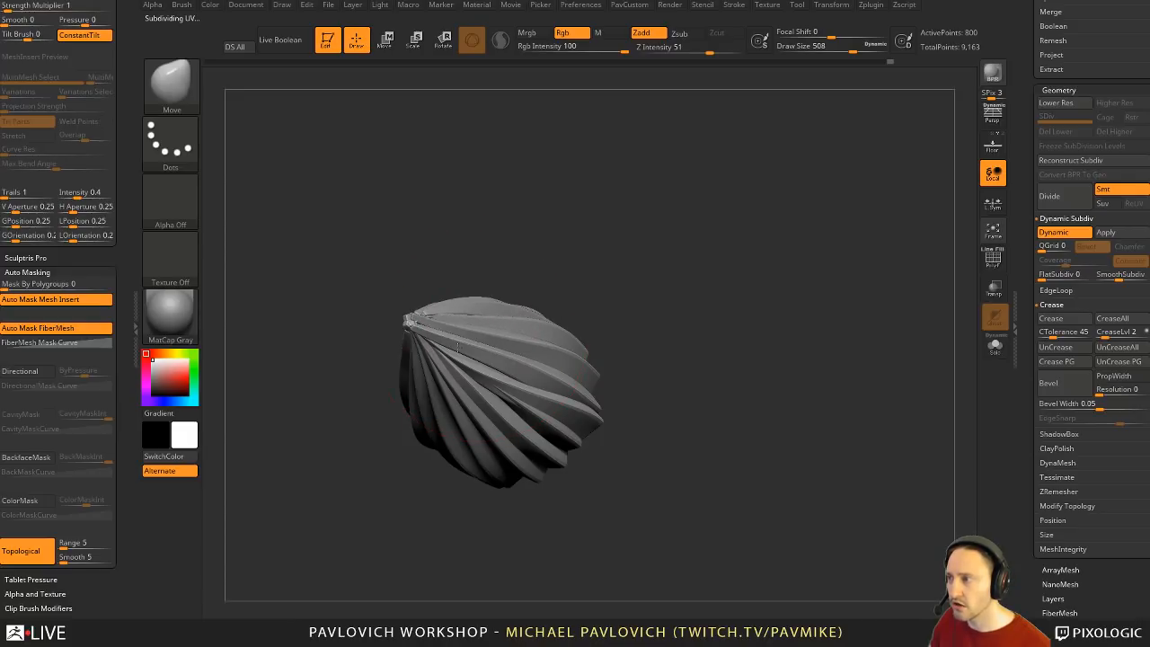
mouse_move(589, 334)
left_mouse_down()
mouse_move(686, 380)
mouse_move(699, 342)
mouse_move(697, 396)
left_mouse_up()
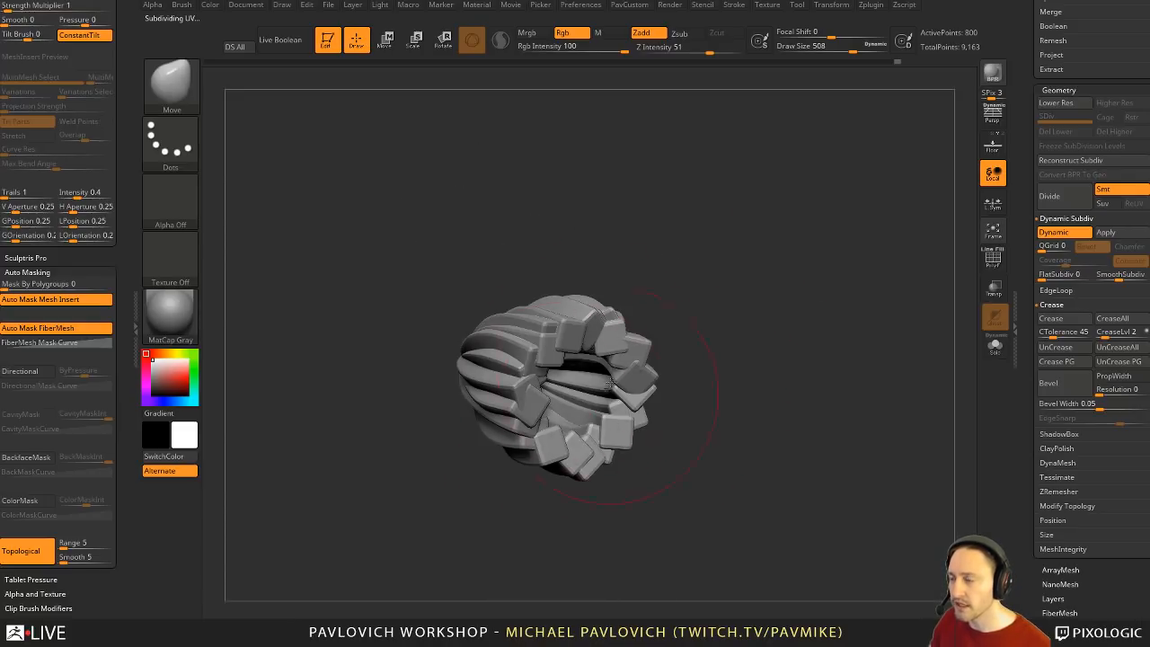
mouse_move(634, 345)
left_mouse_down()
mouse_move(787, 292)
mouse_move(710, 314)
mouse_move(685, 296)
mouse_move(689, 375)
mouse_move(699, 391)
mouse_move(717, 387)
left_mouse_up()
key("bracketright")
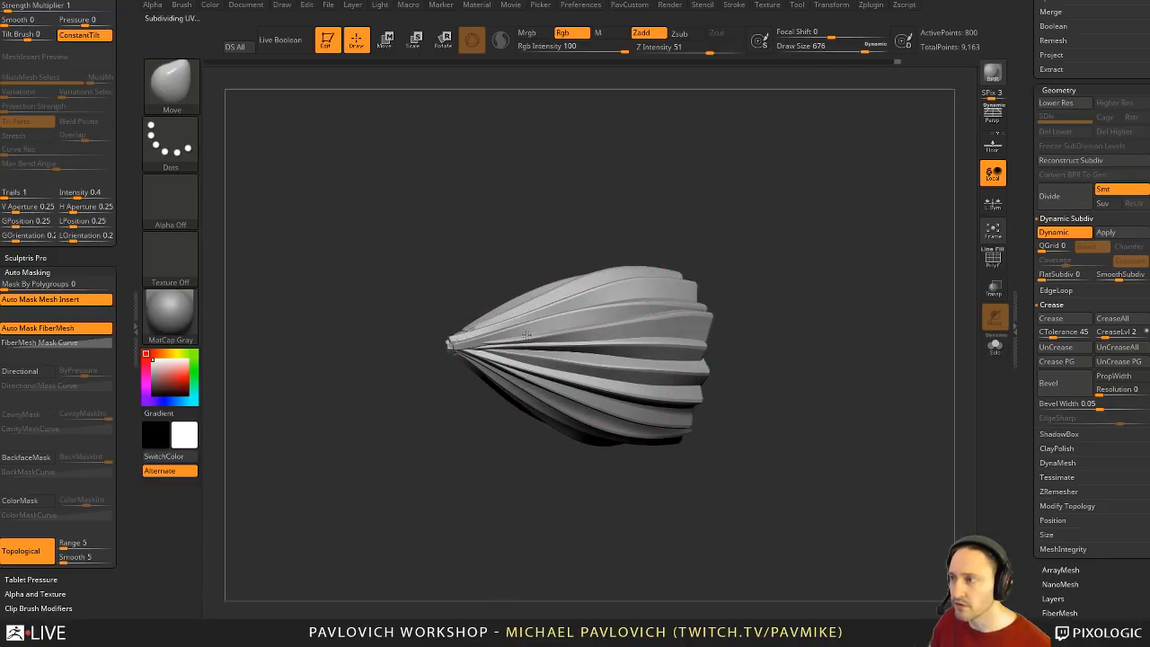
left_click_drag(569, 347, 610, 345)
left_click_drag(628, 360, 630, 349)
Step: Set the Move brush's draw size to 620 and adjust the strips from the tip side of the form
mouse_move(739, 344)
left_mouse_down()
mouse_move(805, 293)
mouse_move(814, 321)
mouse_move(798, 374)
mouse_move(742, 370)
mouse_move(809, 307)
left_mouse_up()
key("s")
left_click(580, 407)
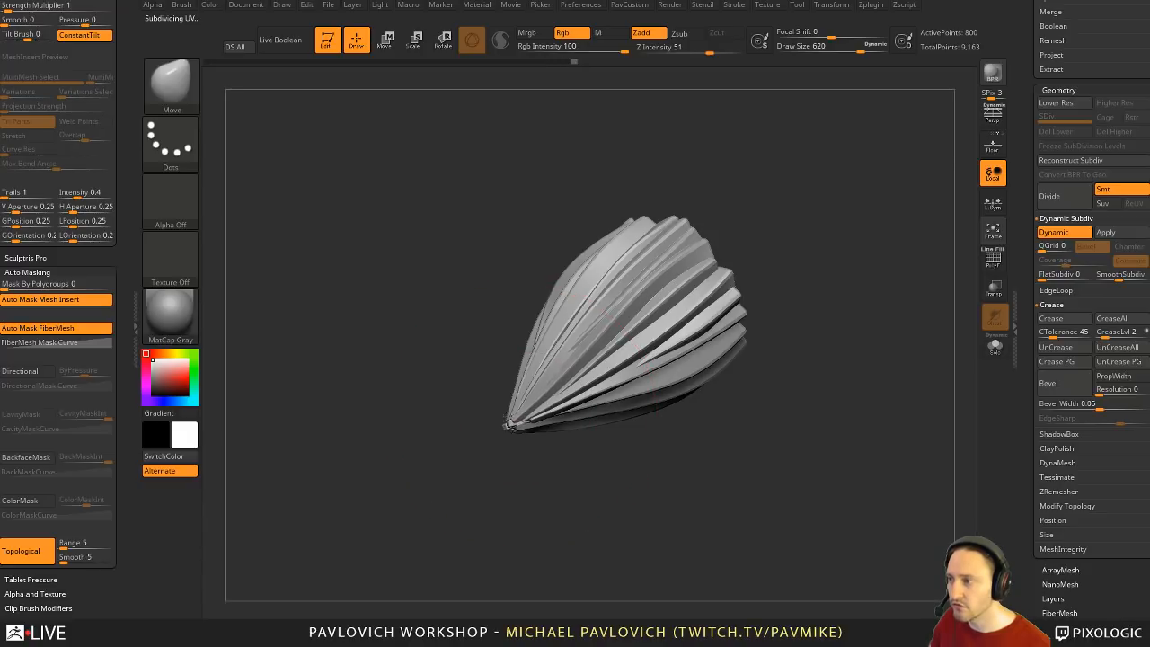
mouse_move(507, 418)
left_mouse_down()
mouse_move(584, 373)
mouse_move(579, 342)
left_mouse_up()
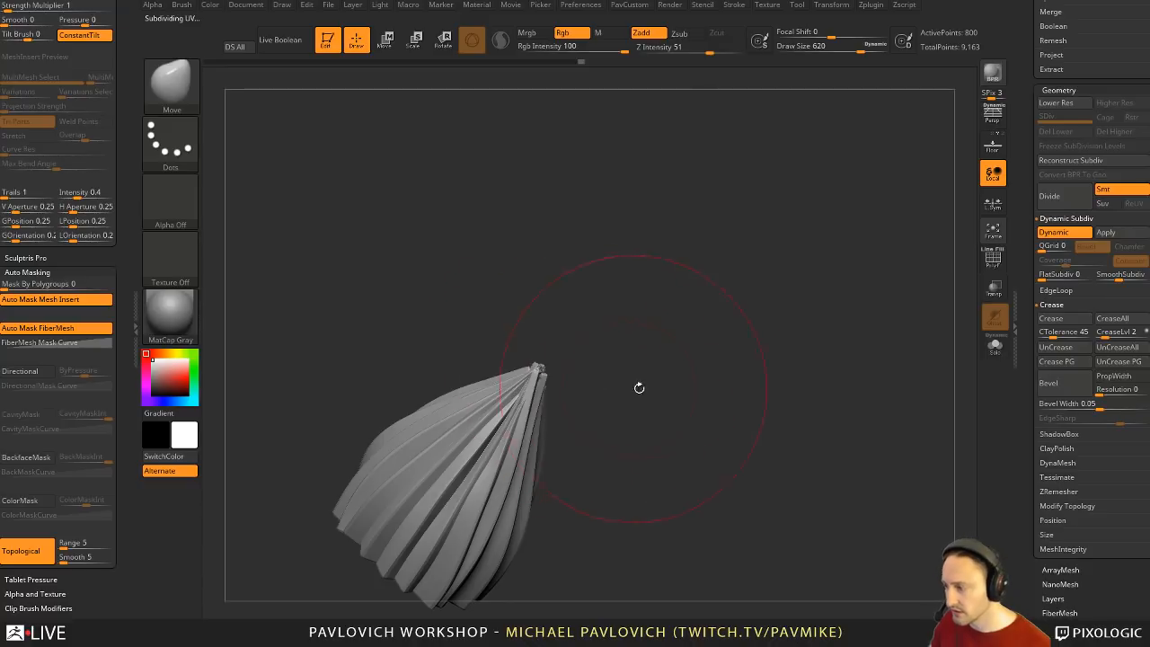
Step: Turn off Topological masking and set the Move brush's Mask By Polygroups to 100
mouse_move(639, 387)
left_mouse_down()
mouse_move(709, 315)
mouse_move(699, 318)
mouse_move(746, 362)
left_mouse_up()
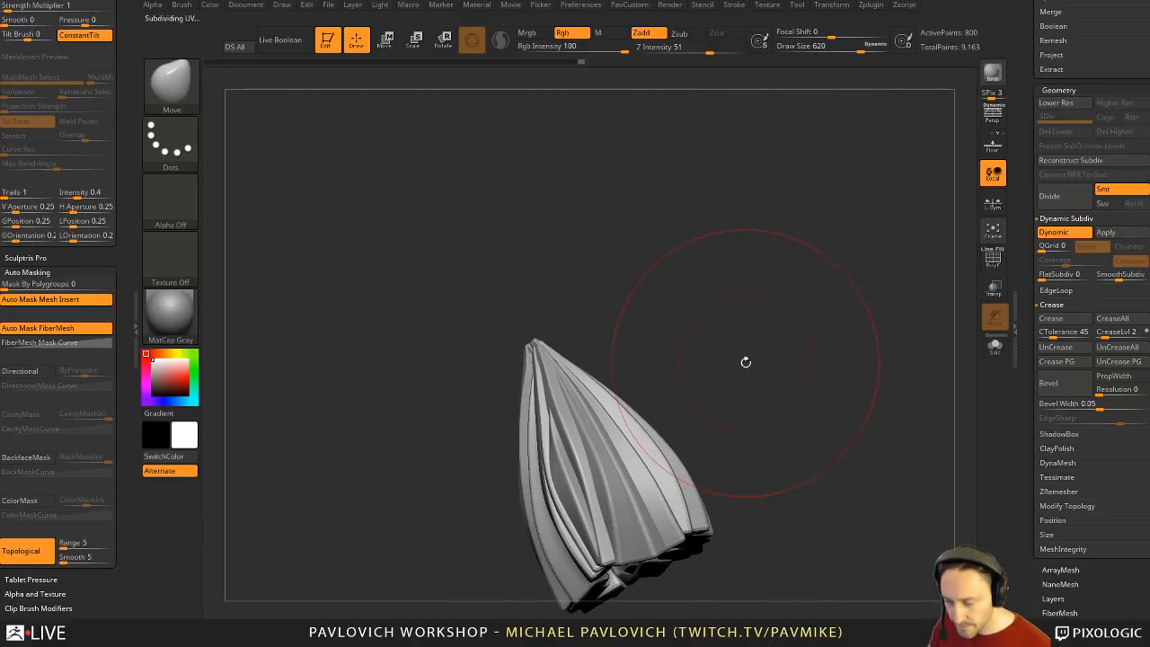
mouse_move(709, 325)
left_mouse_down()
mouse_move(737, 351)
mouse_move(781, 347)
mouse_move(749, 311)
mouse_move(738, 371)
left_mouse_up()
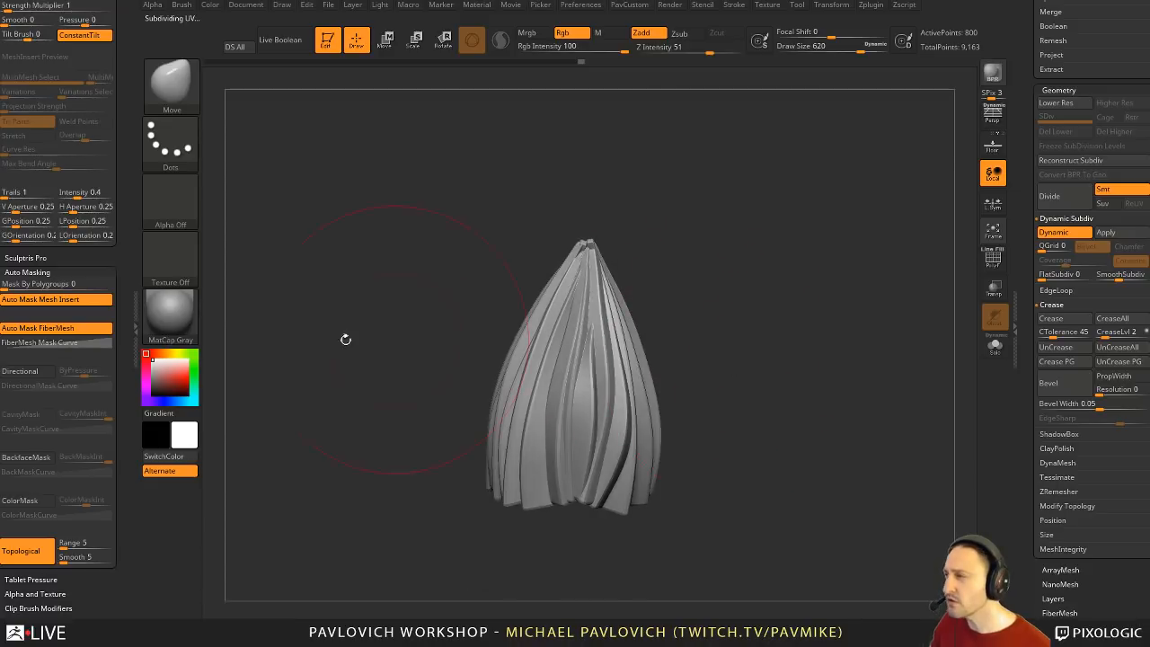
left_click(27, 550)
left_click_drag(79, 283, 115, 283)
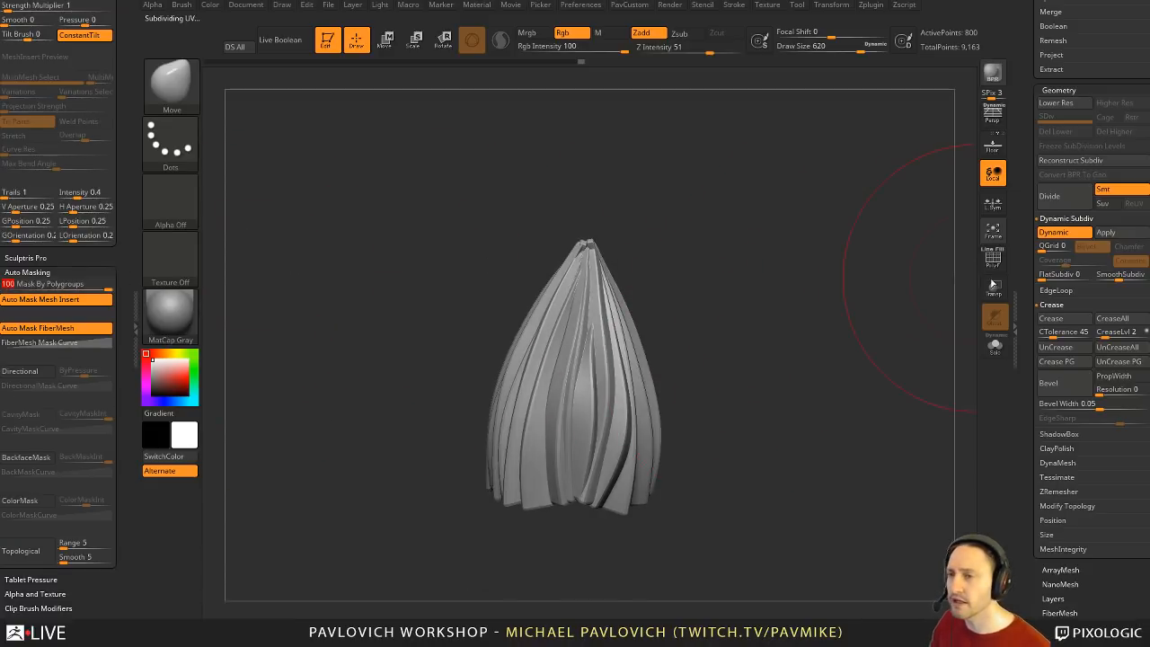
Step: Switch to the Inflat brush and smooth the strips down the middle of the form at Smooth draw size 508
left_click(992, 260)
key("b")
key("i")
key("n")
left_click_drag(740, 331, 863, 301)
left_click(992, 260)
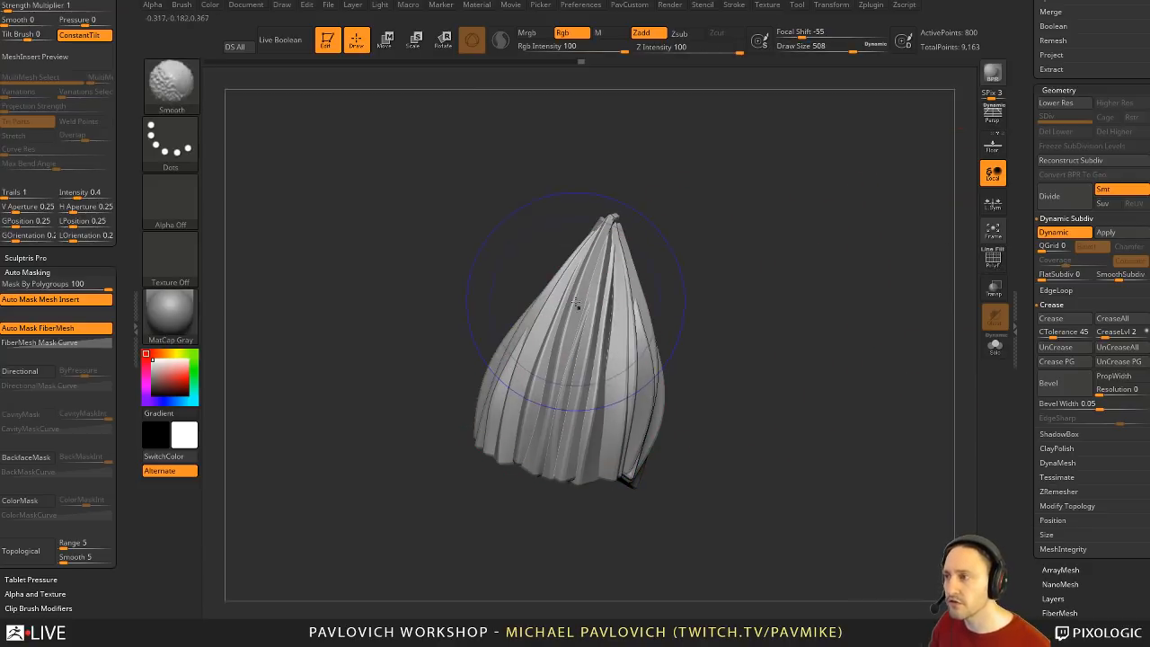
left_click_drag(578, 305, 573, 398, "shift")
right_click_drag(573, 398, 599, 380)
Step: Set the Smooth brush to draw size 408 and Z Intensity 19, and soften the strips on this side of the form
key("[")
key("shift")
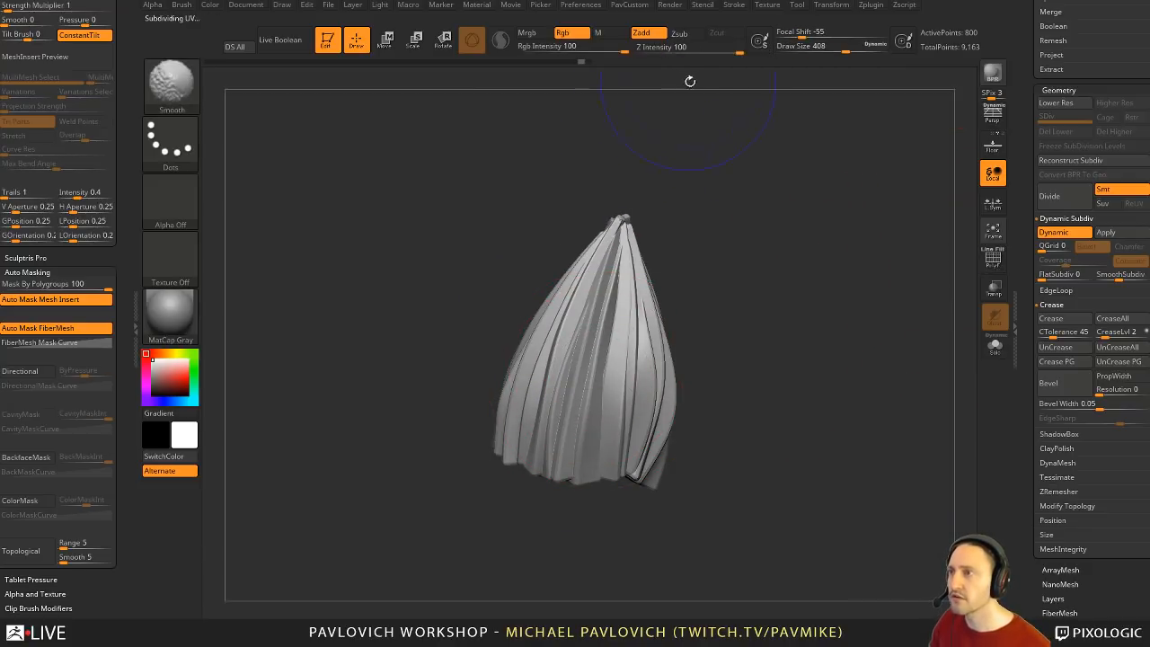
left_click_drag(702, 50, 680, 51, "shift")
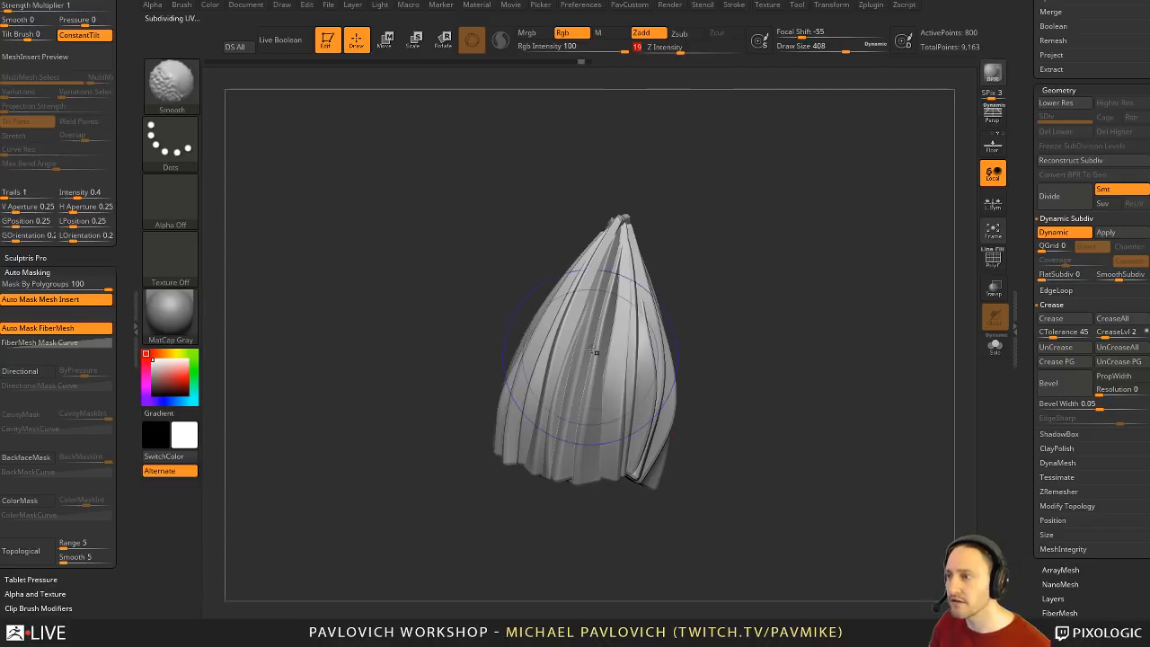
mouse_move(595, 357)
left_mouse_down("shift")
mouse_move(578, 454)
mouse_move(576, 386)
left_mouse_up("shift")
Step: Reduce the Smooth brush to draw size 379 and smooth the strips lengthwise around the other sides of the form
right_click_drag(678, 367, 641, 359)
key("s")
left_click(639, 362)
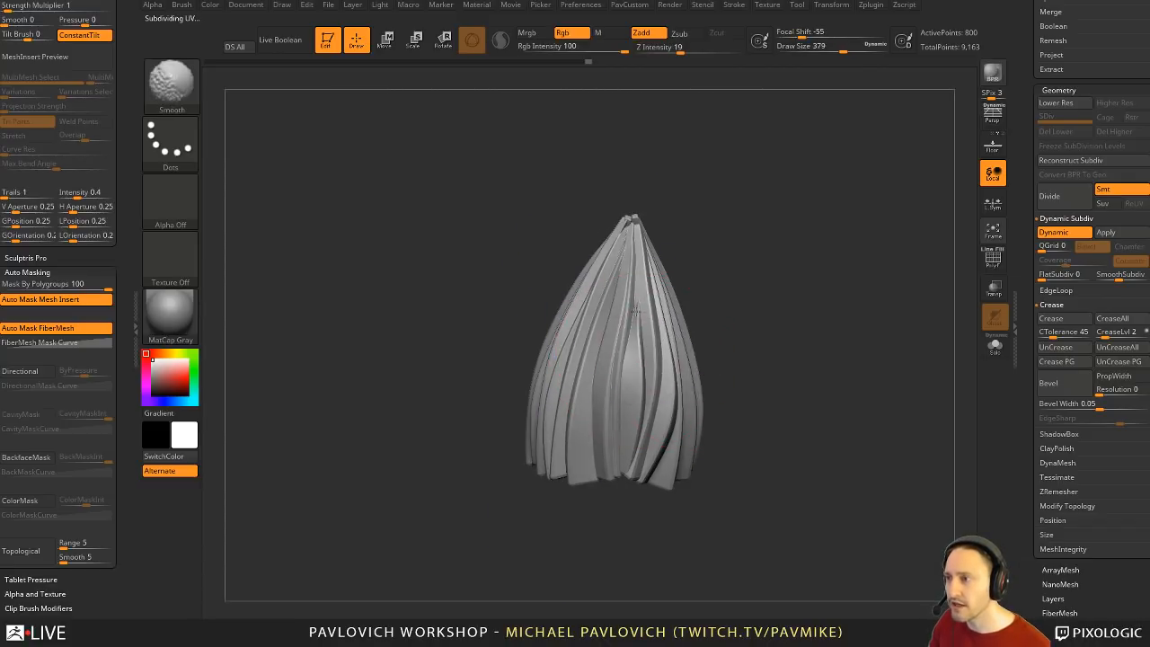
left_click_drag(636, 360, 637, 396, "shift")
right_click_drag(640, 393, 696, 361)
mouse_move(697, 362)
left_mouse_down("shift")
mouse_move(692, 405)
mouse_move(706, 432)
left_mouse_up("shift")
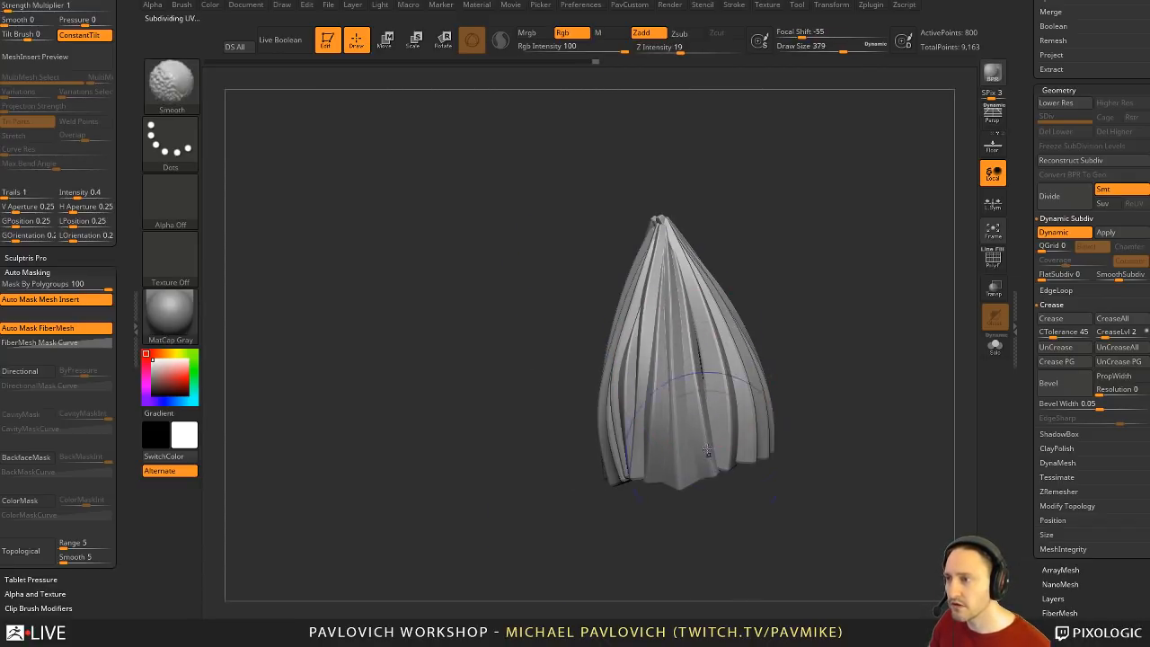
right_click_drag(707, 422, 744, 365)
left_click_drag(744, 365, 718, 357)
left_click_drag(619, 346, 625, 395, "shift")
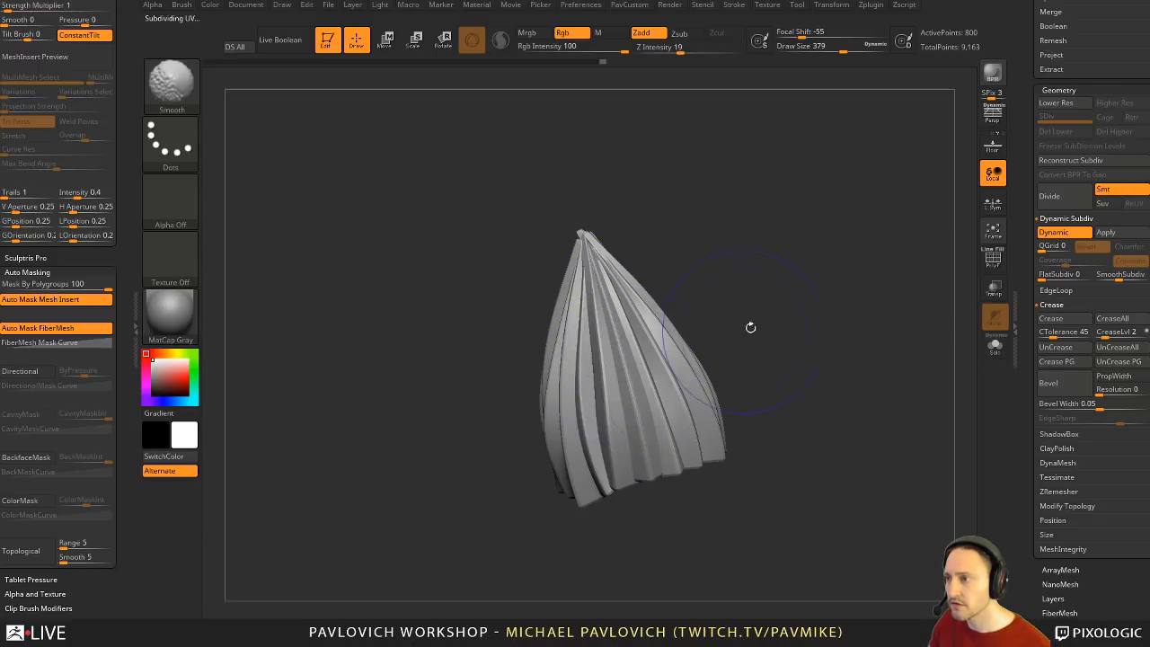
Step: Set the draw size to 372 and even out the strips on the remaining sides of the form
left_click_drag(749, 327, 710, 334)
mouse_move(645, 336)
right_mouse_down()
mouse_move(764, 355)
mouse_move(809, 337)
mouse_move(641, 307)
right_mouse_up()
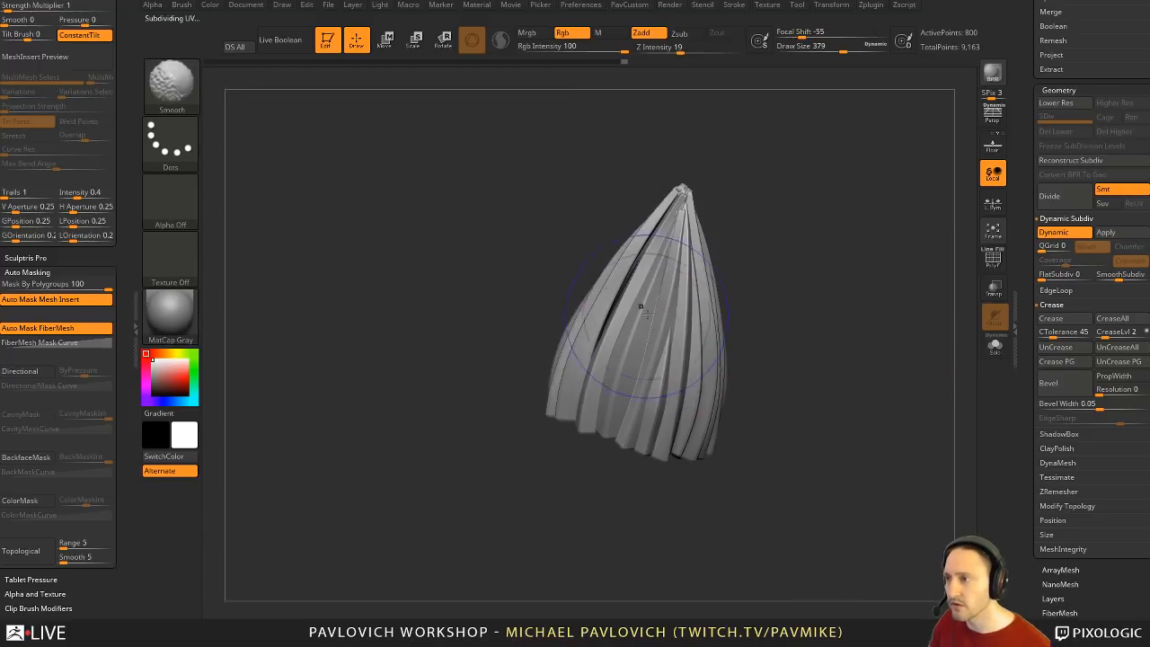
right_click_drag(690, 351, 699, 333)
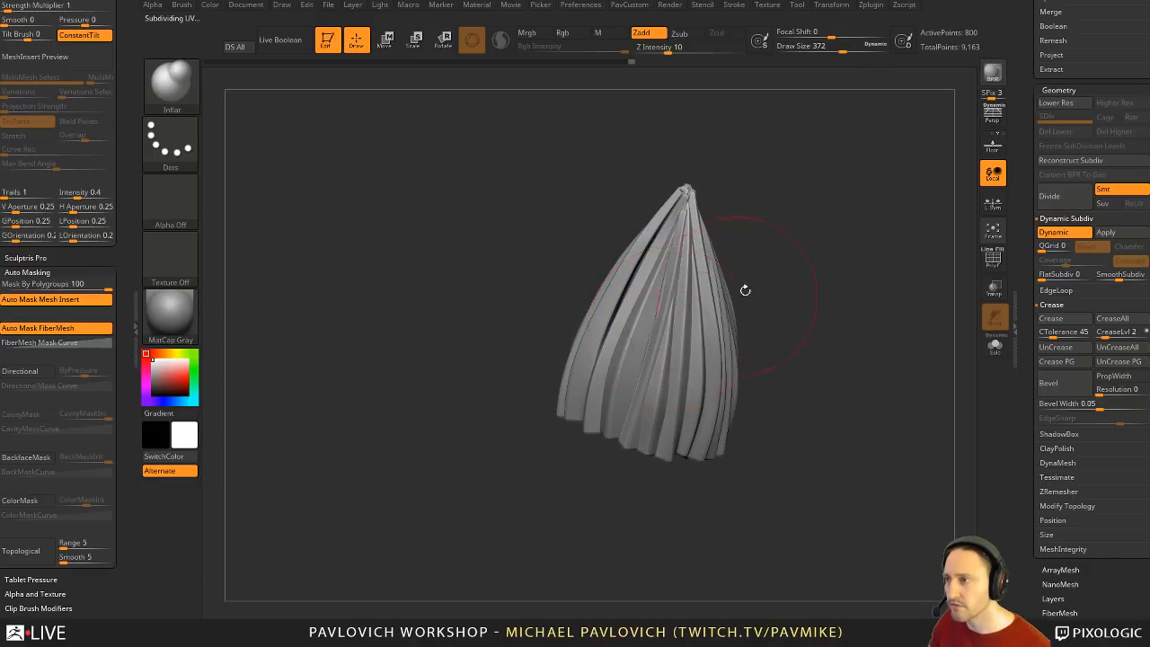
right_click_drag(745, 291, 719, 296)
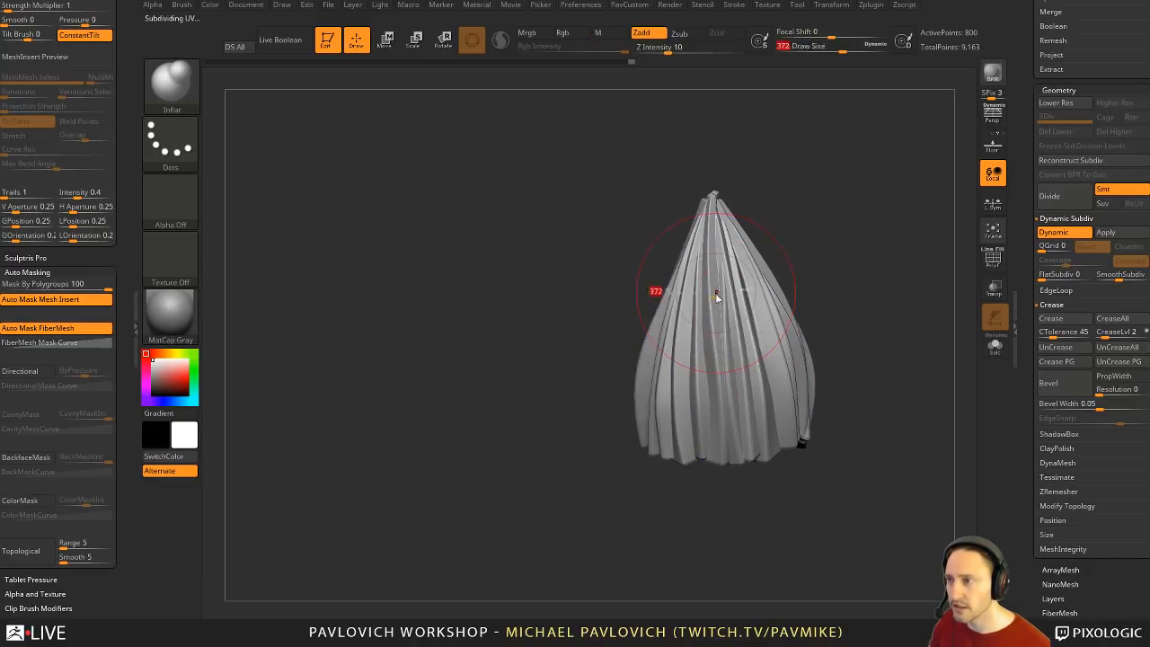
left_click_drag(717, 293, 719, 385, "shift")
mouse_move(801, 290)
right_mouse_down()
mouse_move(860, 277)
mouse_move(858, 319)
mouse_move(792, 328)
right_mouse_up()
Step: Set the Inflat brush to draw size 386 and inflate the strips along the gaps between them
key("space")
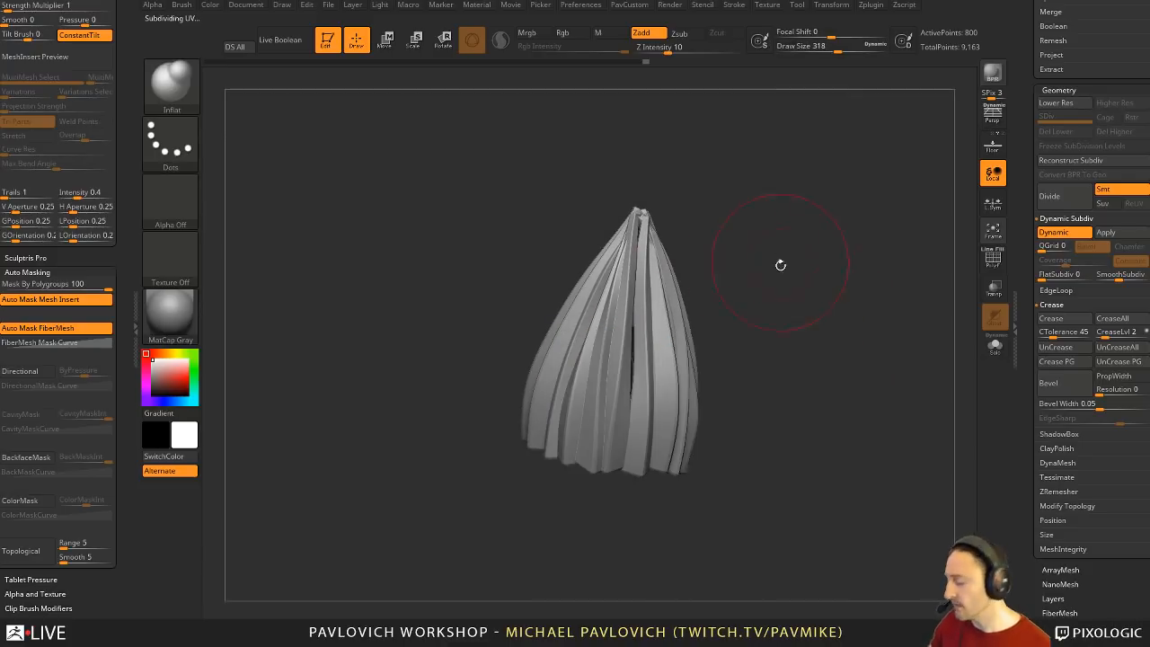
right_click_drag(778, 279, 615, 344)
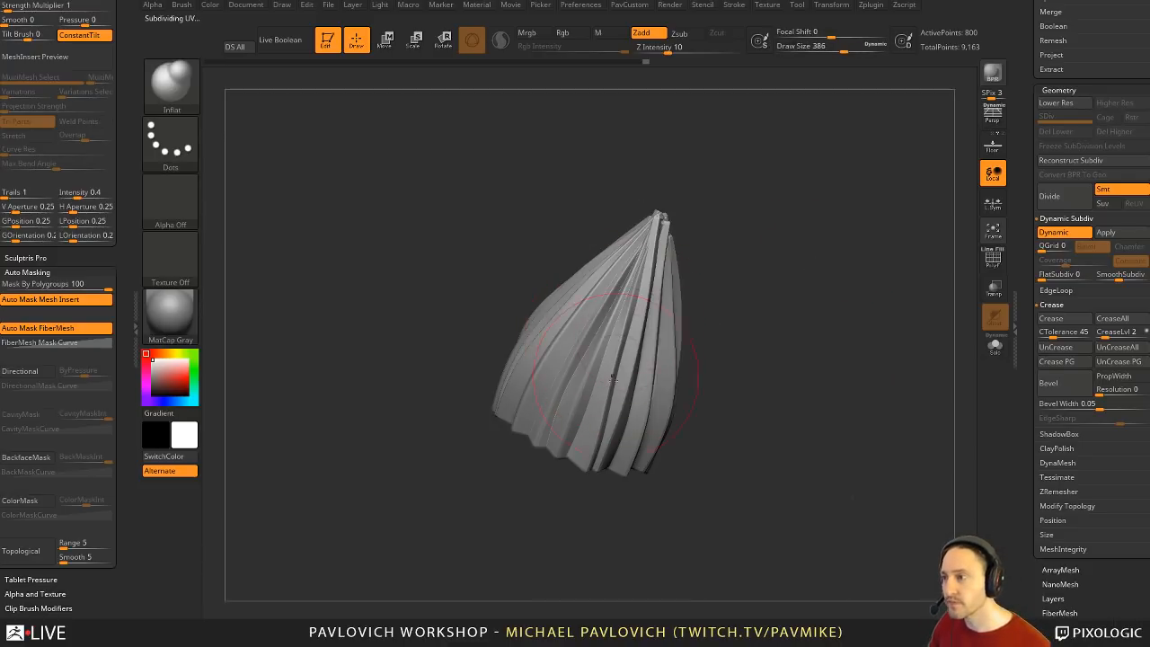
right_click_drag(732, 336, 644, 445)
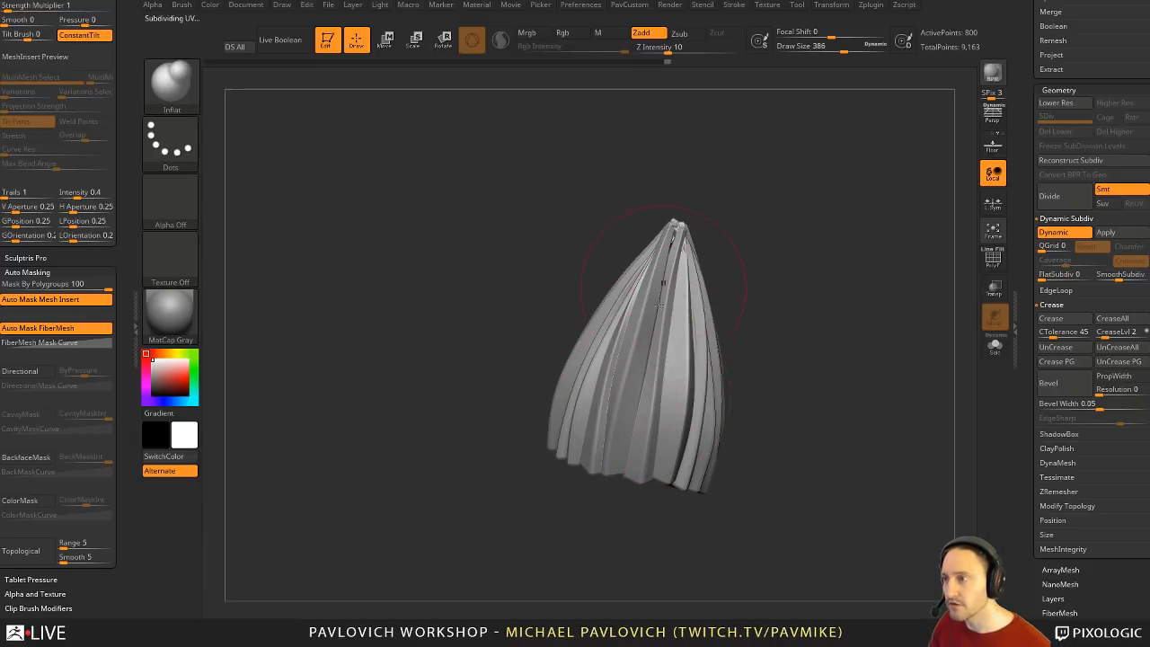
right_click_drag(652, 289, 776, 238)
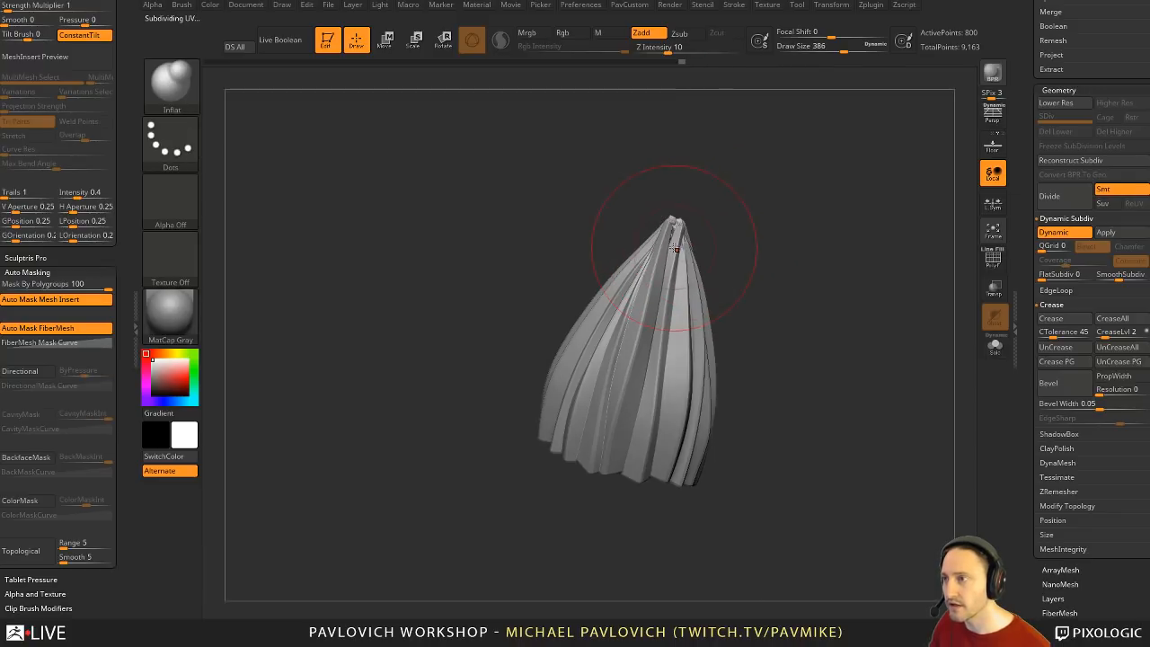
Step: Reduce the draw size to 145 and smooth the strip ends gathered at the tip
mouse_move(761, 217)
right_mouse_down()
mouse_move(746, 271)
mouse_move(663, 293)
right_mouse_up()
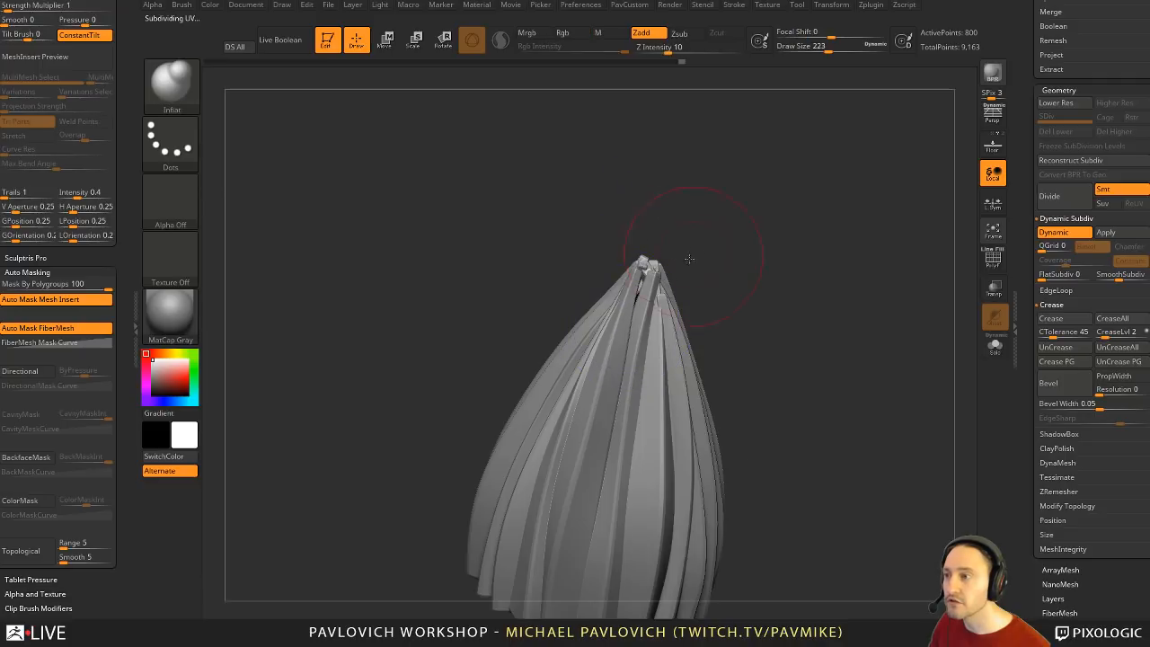
mouse_move(693, 253)
right_mouse_down()
mouse_move(651, 301)
mouse_move(665, 260)
mouse_move(710, 256)
mouse_move(689, 257)
mouse_move(707, 221)
right_mouse_up()
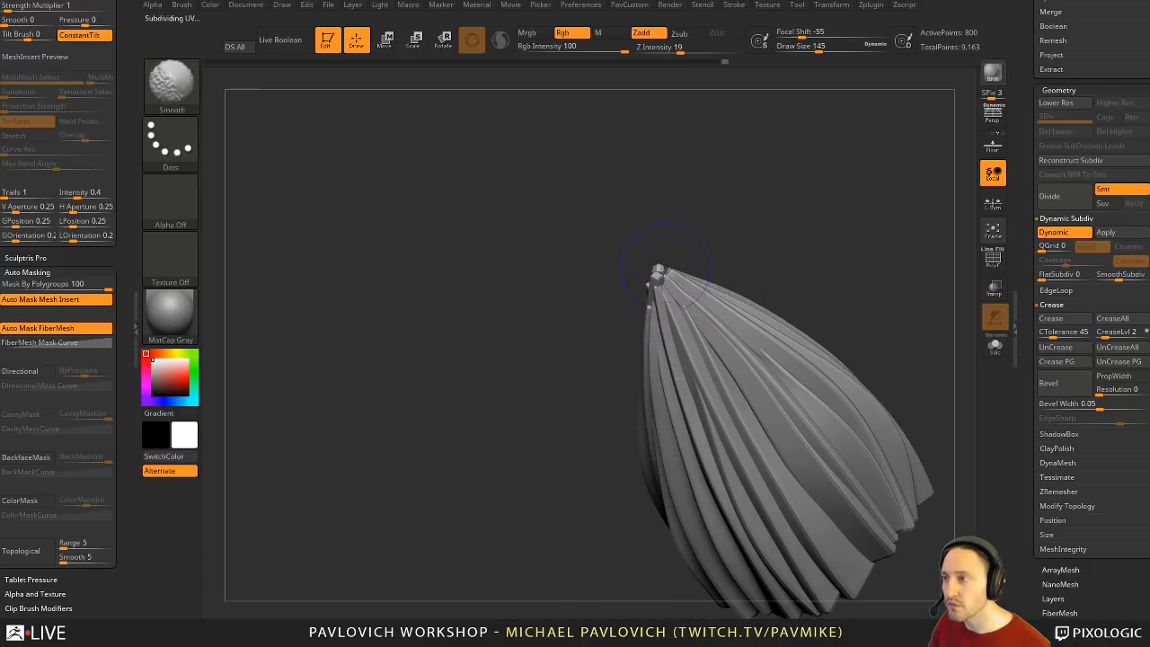
mouse_move(657, 281)
right_mouse_down()
mouse_move(770, 226)
mouse_move(713, 269)
right_mouse_up()
Step: Set the Inflat brush's Mask By Polygroups to 0 and inflate the strip ends around the tip at draw size 280
right_click_drag(668, 224, 861, 257)
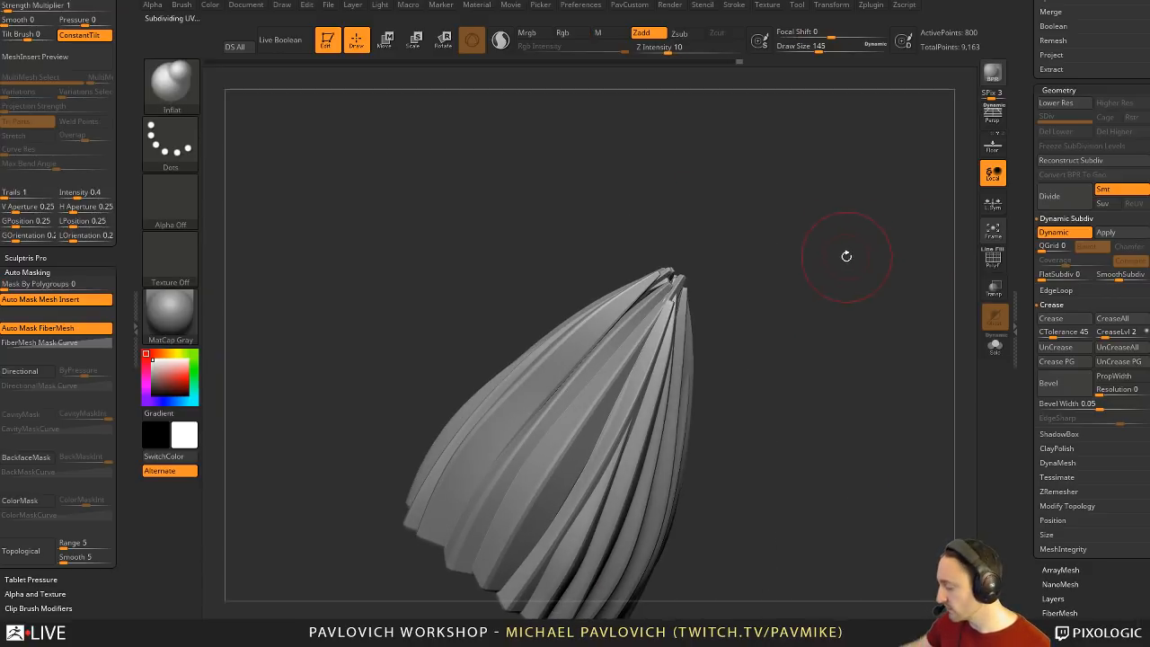
key("s")
left_click_drag(632, 305, 647, 308)
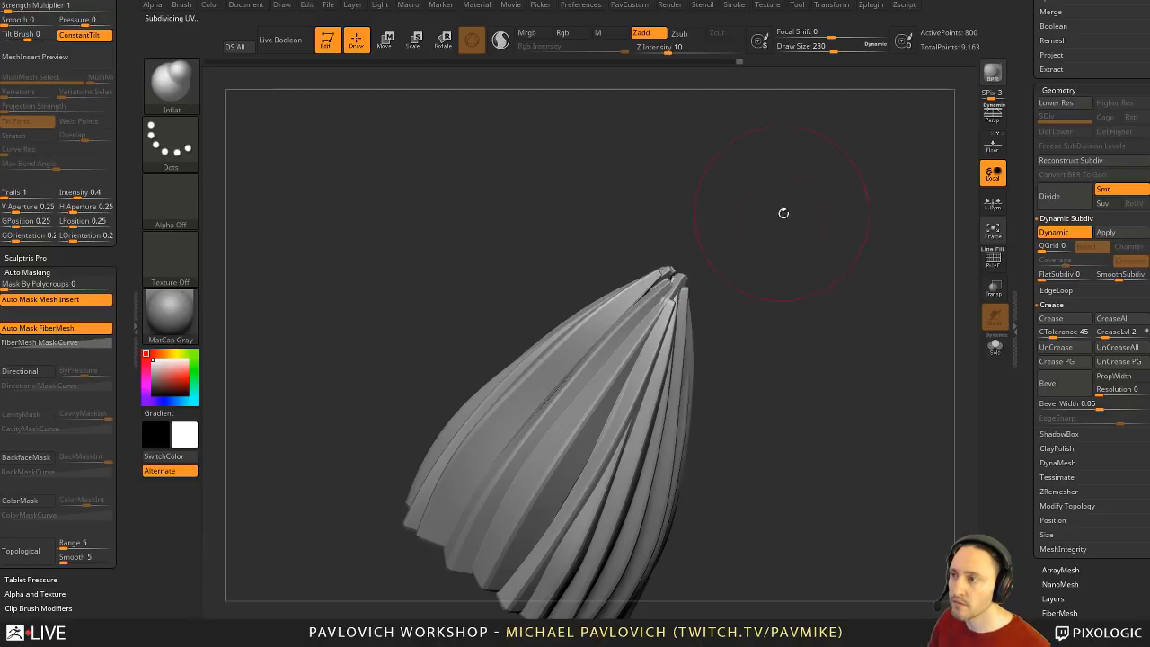
right_click_drag(784, 213, 738, 298)
right_click_drag(663, 289, 617, 277)
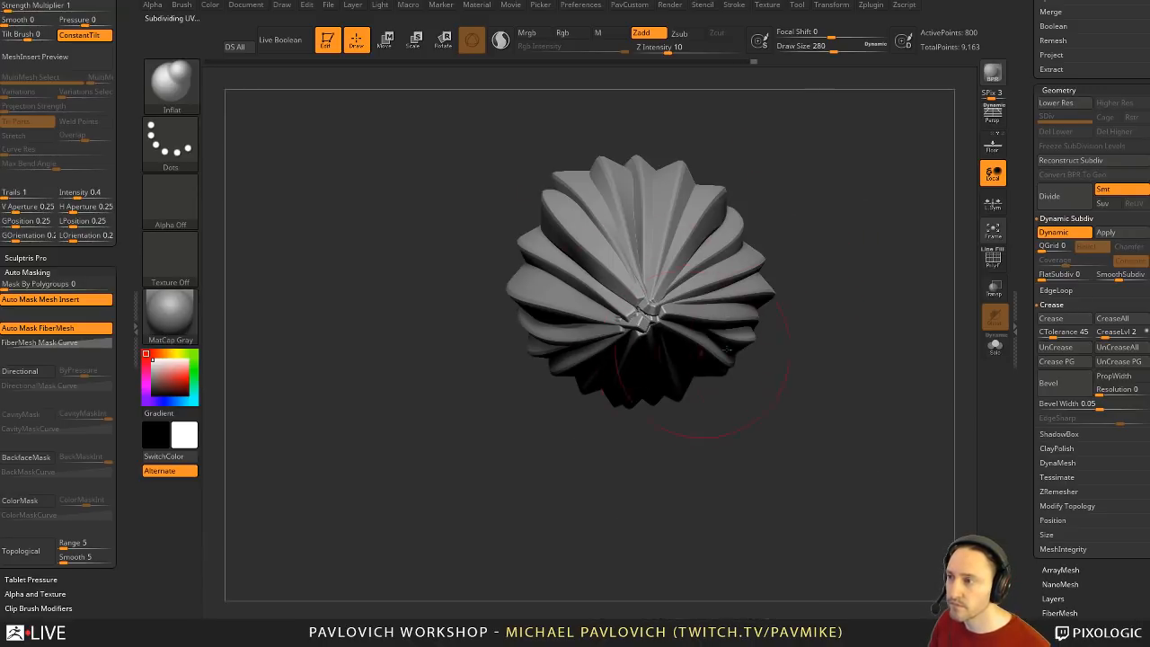
right_click_drag(726, 350, 660, 313)
mouse_move(766, 313)
right_mouse_down()
mouse_move(774, 389)
mouse_move(687, 307)
right_mouse_up()
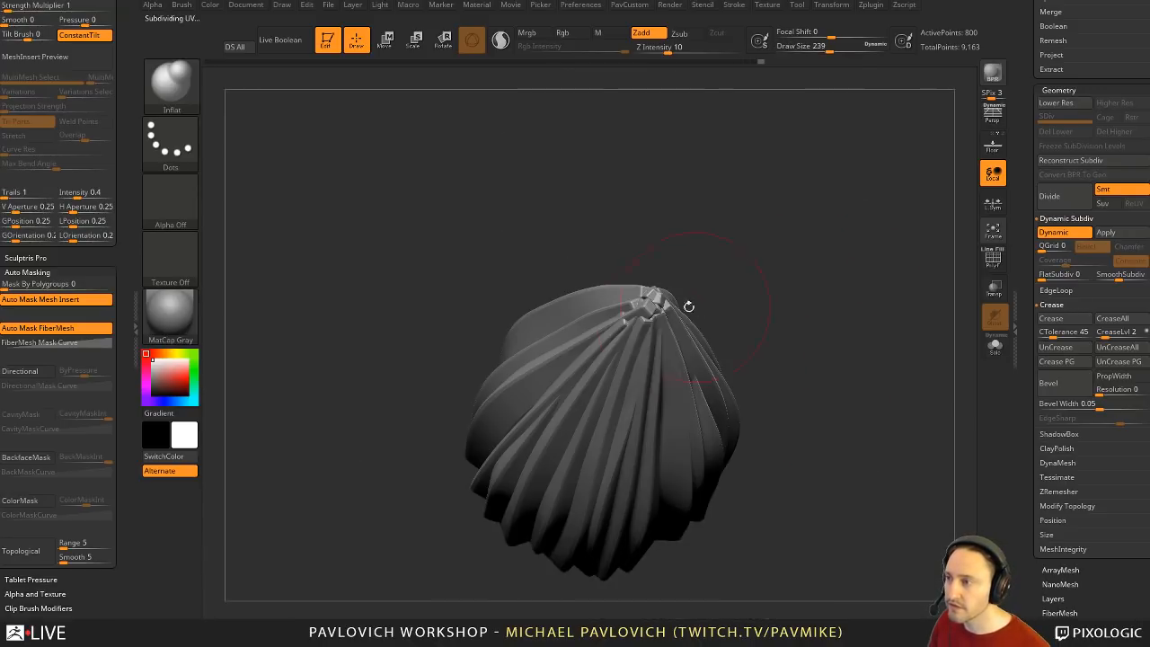
Step: Set the Inflat brush to draw size 251 and inflate the strips along the body of the form
key("bracketleft")
right_click_drag(690, 346, 683, 278)
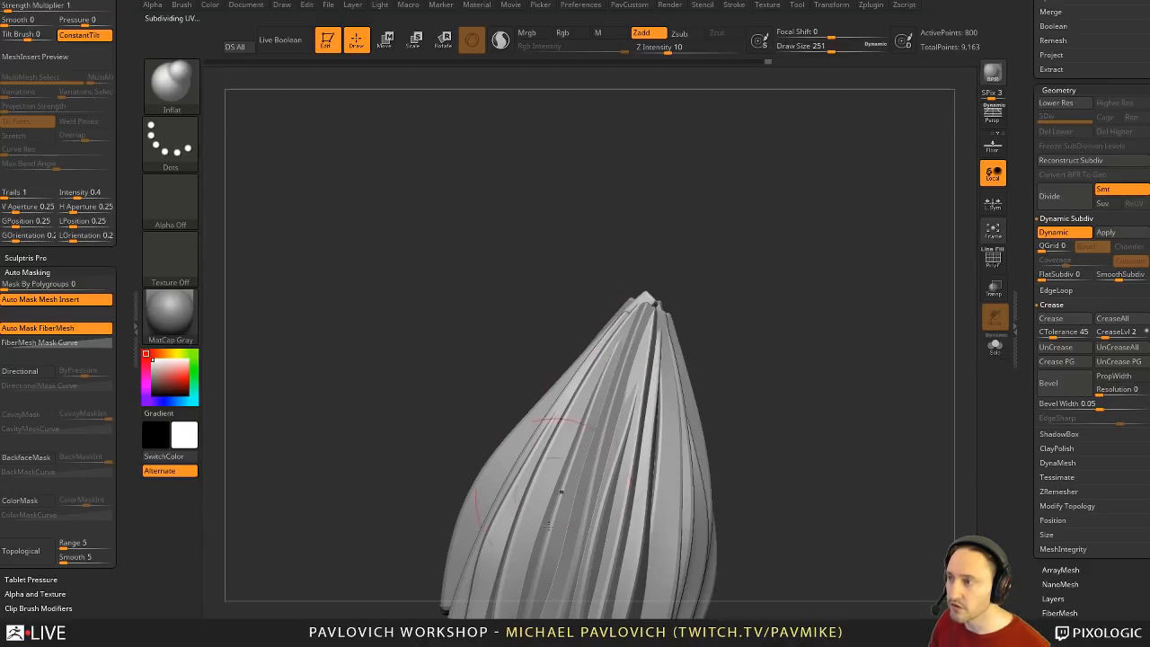
right_click_drag(561, 492, 684, 307)
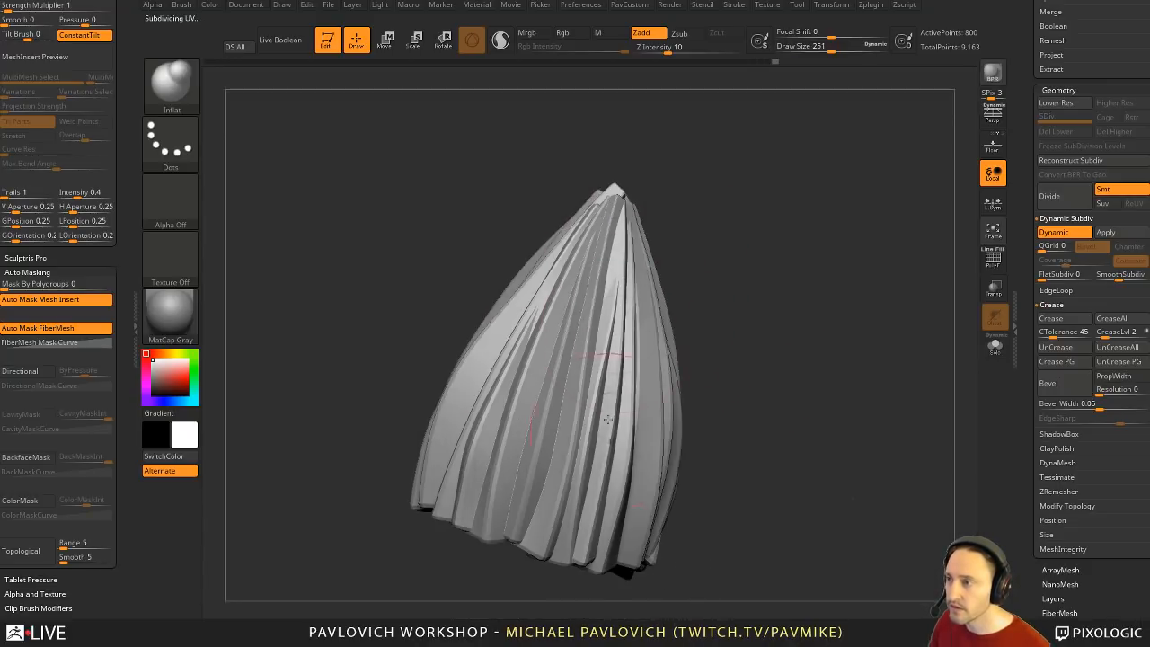
right_click_drag(608, 419, 668, 360)
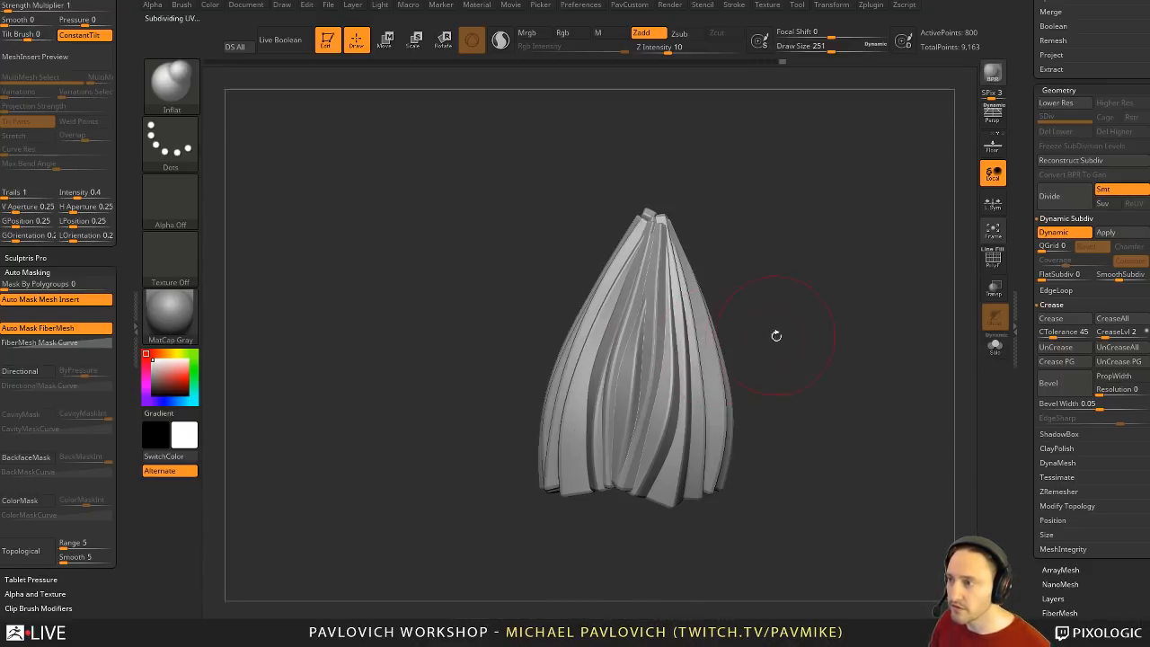
right_click_drag(776, 336, 715, 261)
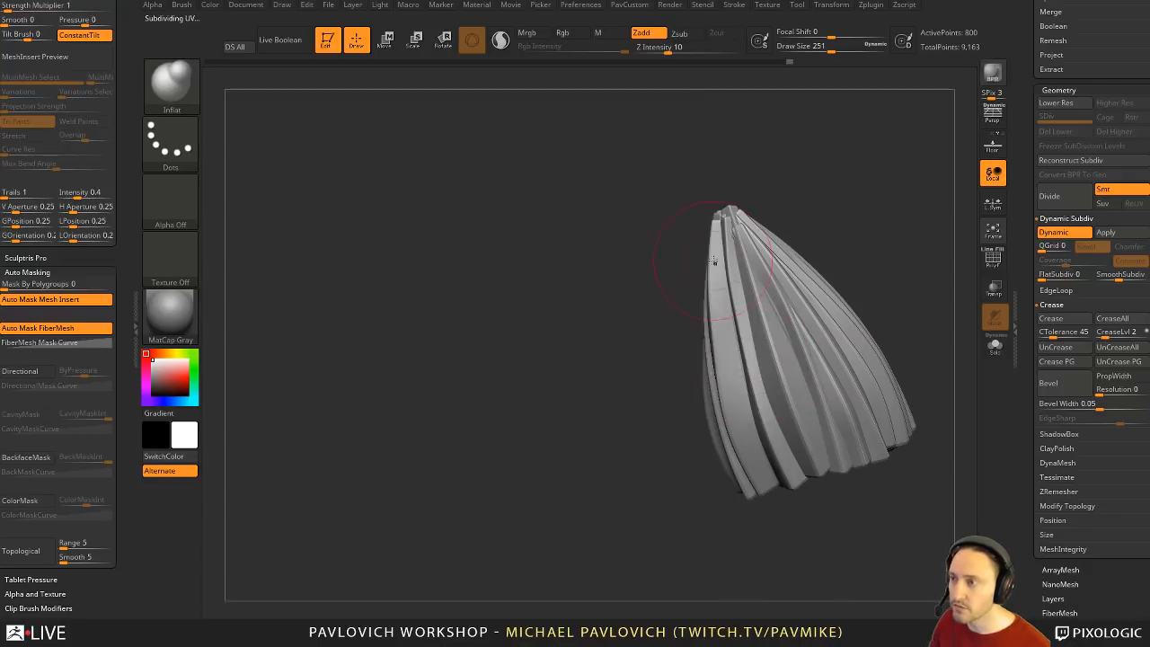
Step: Set the Inflat brush's Mask By Polygroups to 100
mouse_move(771, 430)
right_mouse_down()
mouse_move(710, 369)
mouse_move(612, 304)
right_mouse_up()
left_click(90, 284)
type("100")
key("Return")
Step: Switch to the Move brush at draw size 453 and adjust a single strip near the tip of the form
right_click_drag(740, 254, 701, 280)
key("s")
mouse_move(648, 297)
left_mouse_down()
mouse_move(662, 297)
mouse_move(652, 295)
left_mouse_up()
key("b")
key("m")
key("v")
right_click_drag(624, 298, 633, 303)
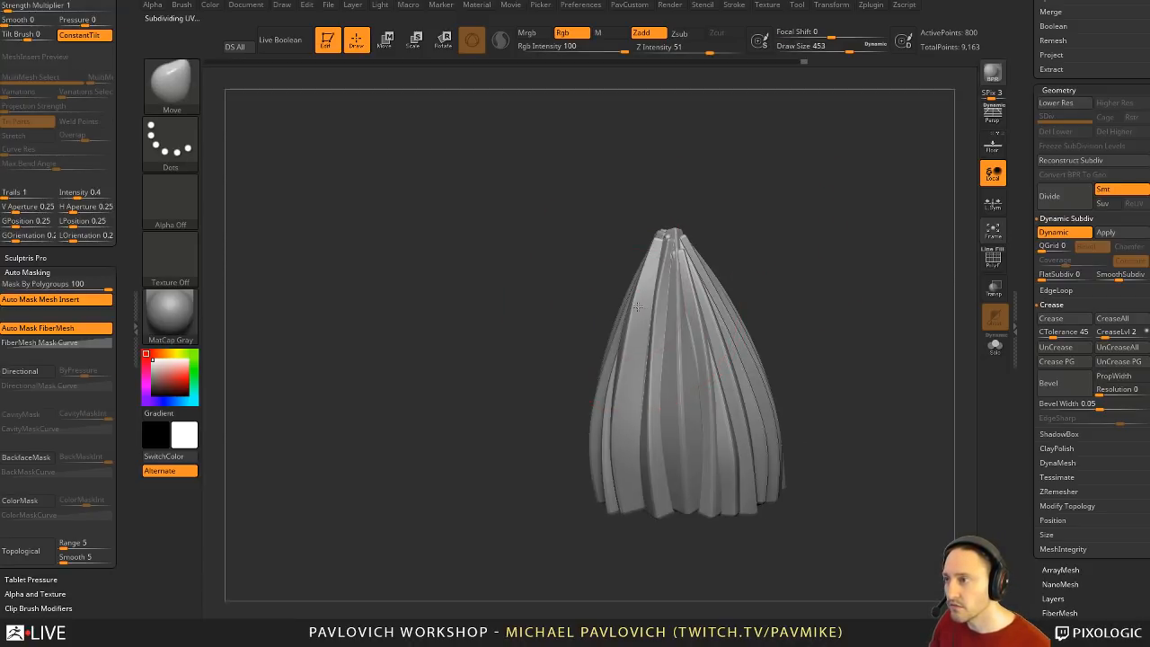
left_click_drag(637, 306, 638, 310)
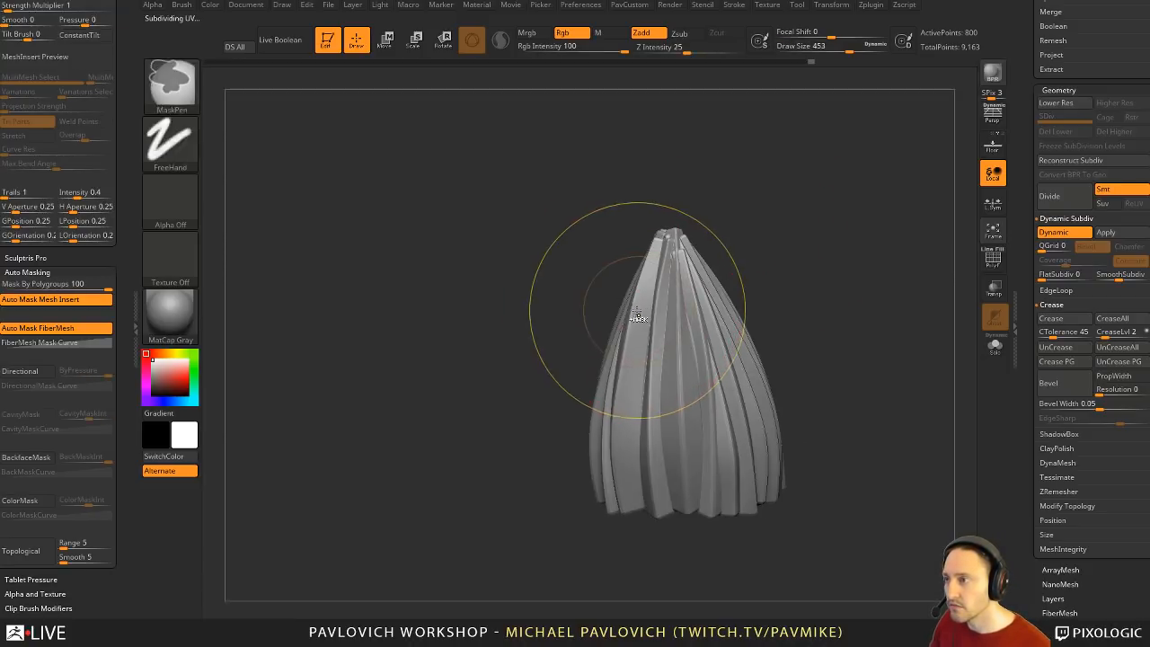
Step: Display the polyframe, examine the strips' polygroups around the form, and hide the polyframe again
left_click(994, 258)
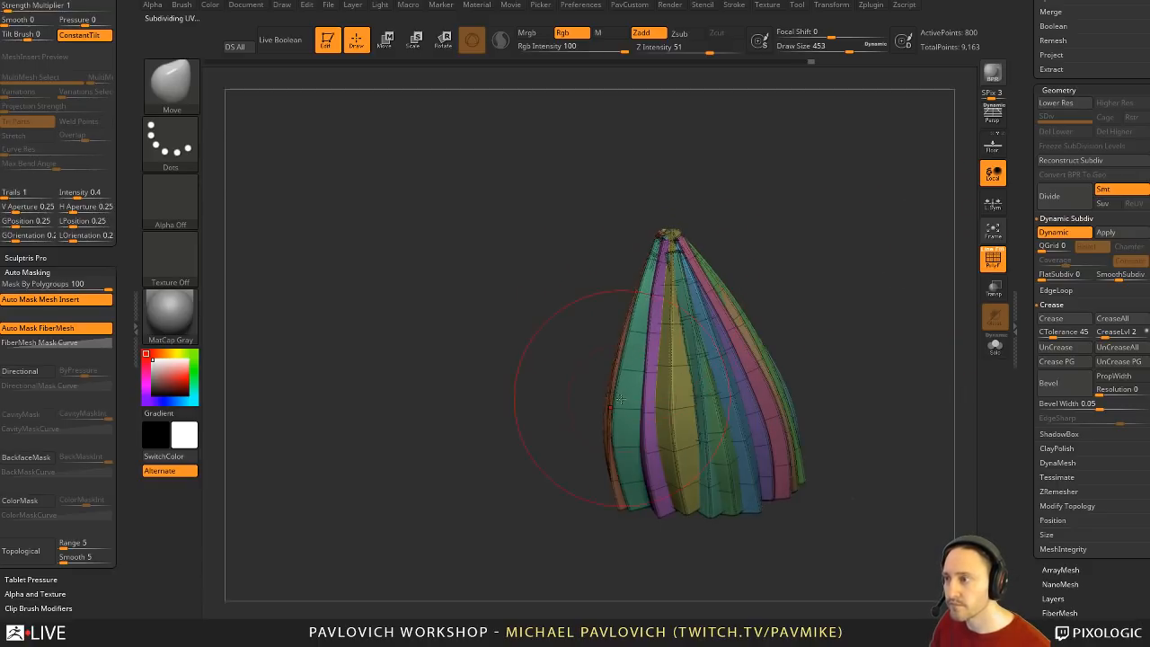
mouse_move(614, 377)
right_mouse_down()
mouse_move(566, 386)
mouse_move(818, 345)
mouse_move(908, 315)
right_mouse_up()
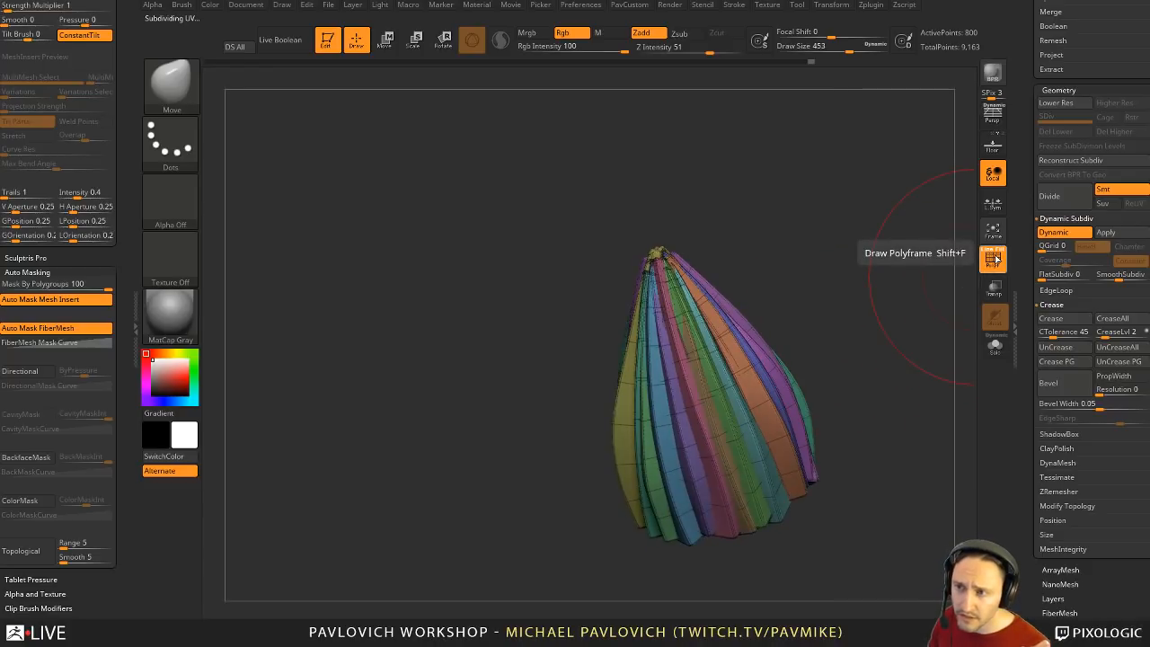
right_click_drag(753, 216, 801, 208)
left_click(992, 260)
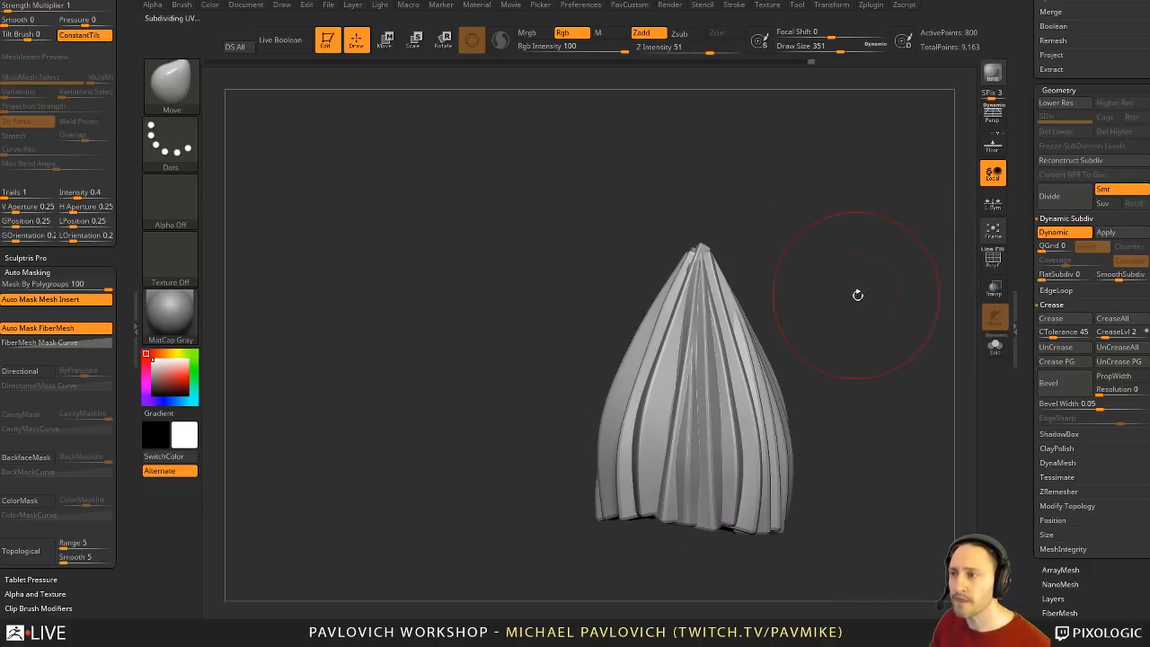
Step: Set the Move brush's Mask By Polygroups to 0
key("s")
left_click_drag(857, 296, 843, 297)
mouse_move(846, 304)
right_mouse_down("ctrl")
mouse_move(935, 311)
mouse_move(584, 334)
right_mouse_up("ctrl")
left_click_drag(90, 287, 1, 287)
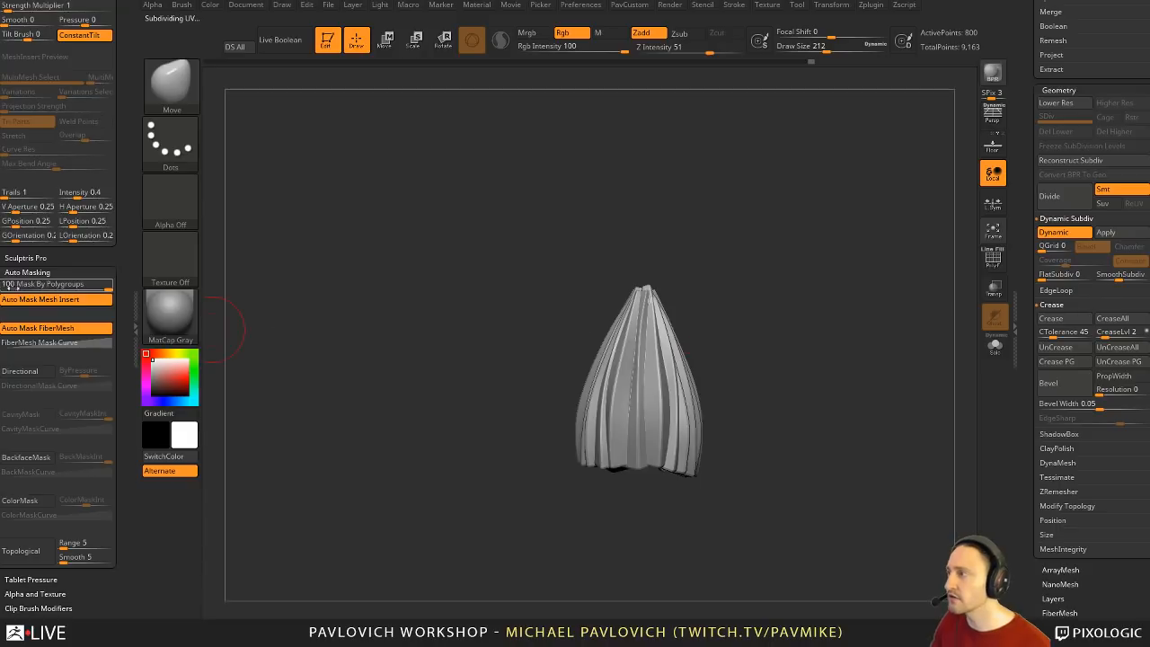
Step: Try bending all strips together with the Move brush at draw size 666, and undo the bend
key("s")
left_click_drag(721, 340, 745, 338)
key("s")
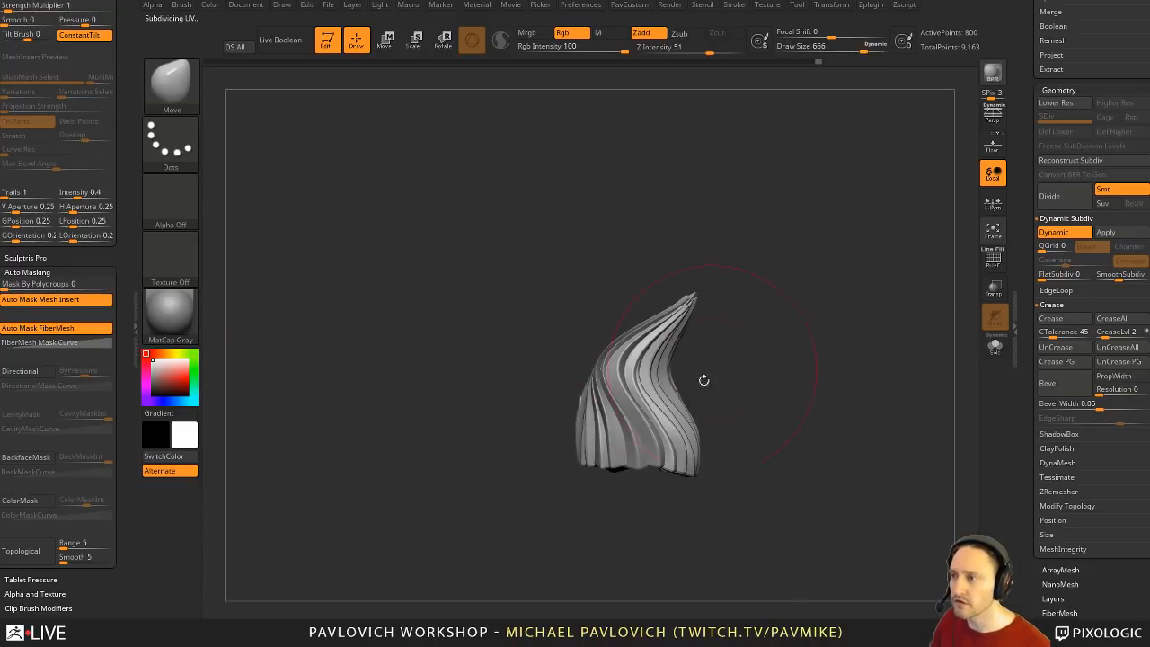
right_click_drag(704, 380, 691, 375)
left_click_drag(676, 334, 660, 331)
mouse_move(764, 360)
right_mouse_down()
mouse_move(840, 344)
mouse_move(786, 290)
mouse_move(813, 298)
mouse_move(809, 324)
right_mouse_up()
key("ctrl+z")
left_click_drag(778, 328, 797, 322)
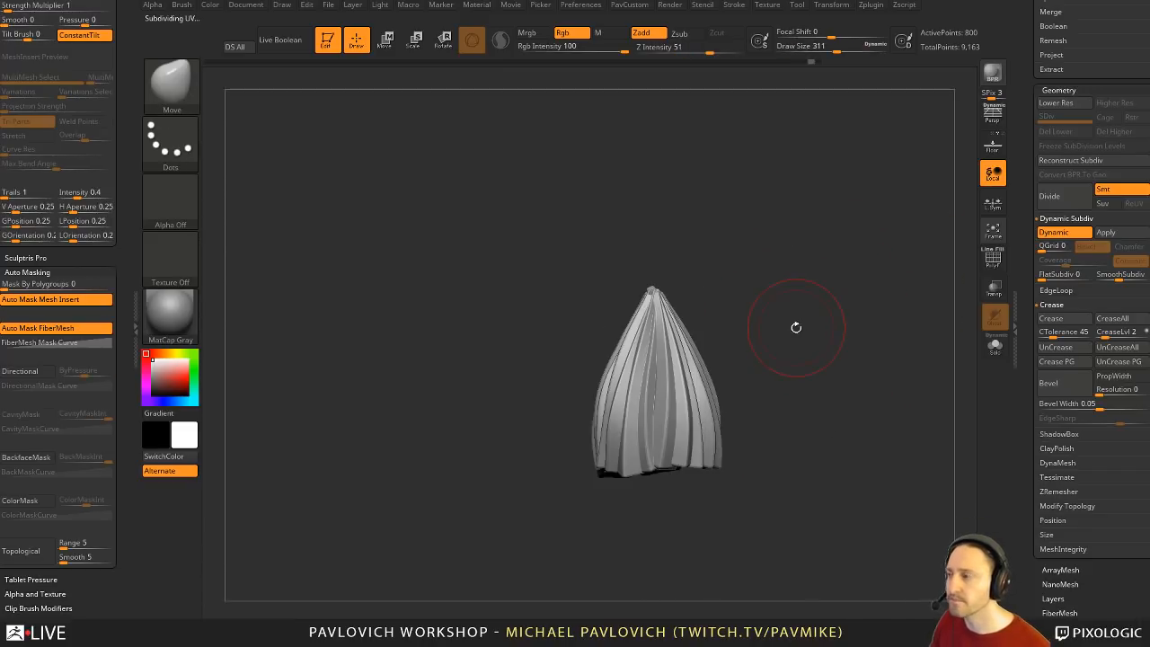
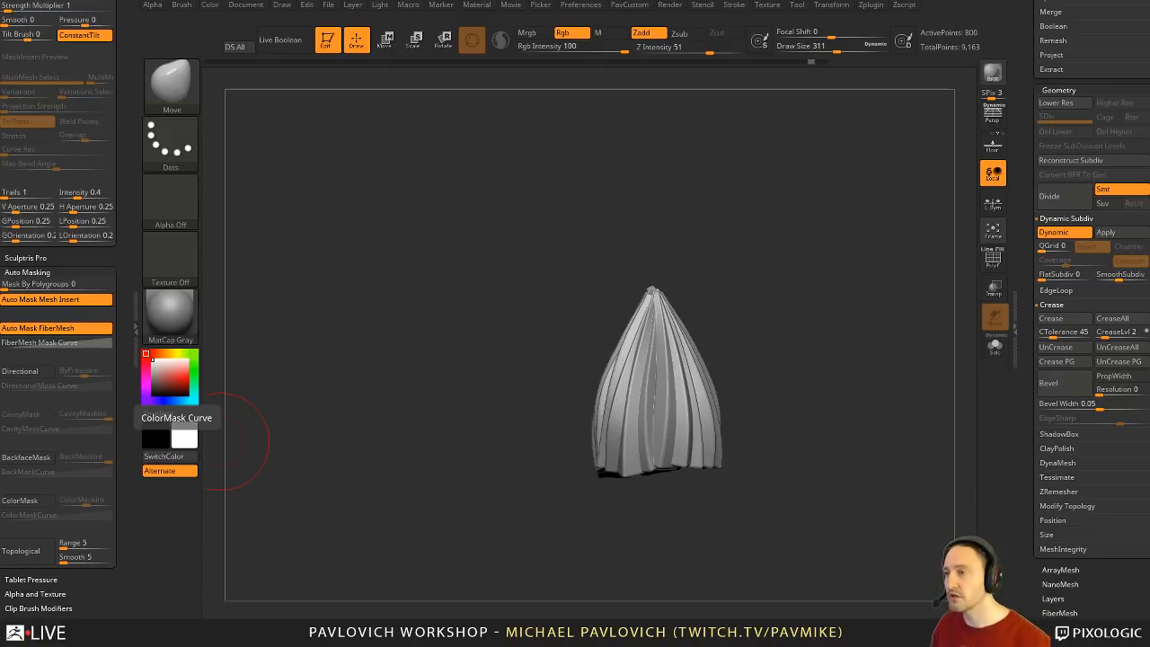
Step: Switch to the Inflat brush and reduce its draw size to 65
mouse_move(762, 275)
left_mouse_down()
mouse_move(766, 264)
mouse_move(744, 285)
mouse_move(771, 267)
mouse_move(773, 300)
left_mouse_up()
key("s")
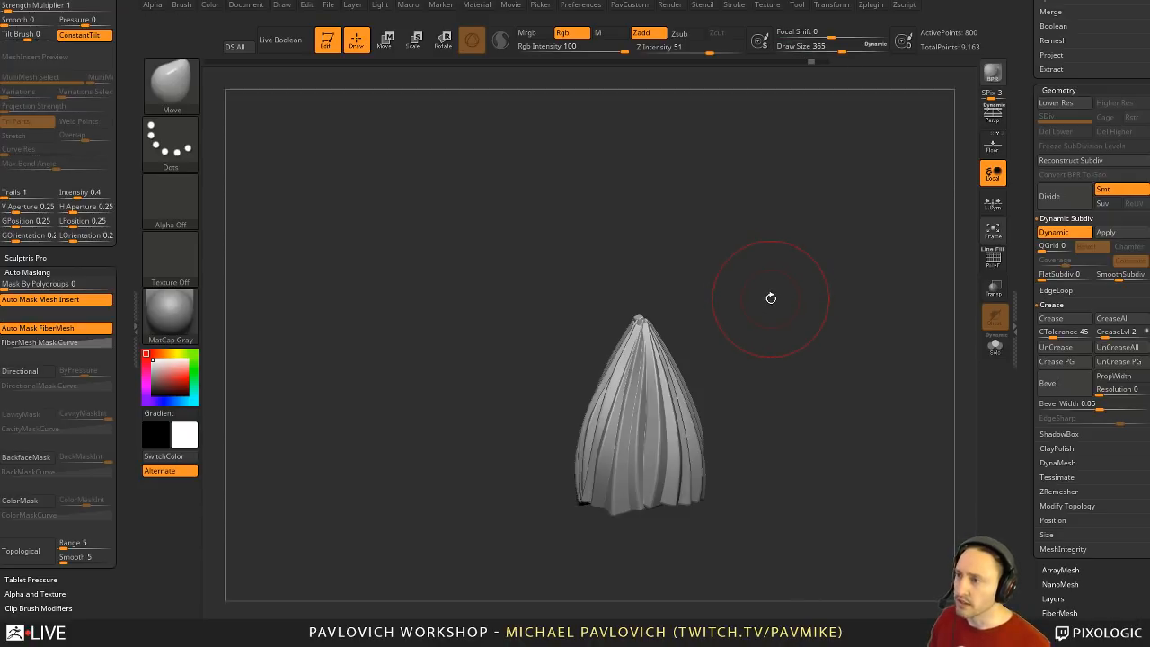
mouse_move(770, 298)
left_mouse_down()
mouse_move(754, 294)
mouse_move(780, 283)
mouse_move(722, 308)
mouse_move(724, 318)
mouse_move(755, 294)
mouse_move(713, 325)
mouse_move(744, 317)
mouse_move(722, 326)
mouse_move(714, 355)
mouse_move(712, 345)
left_mouse_up()
key("b")
key("i")
key("n")
left_click_drag(822, 362, 692, 390)
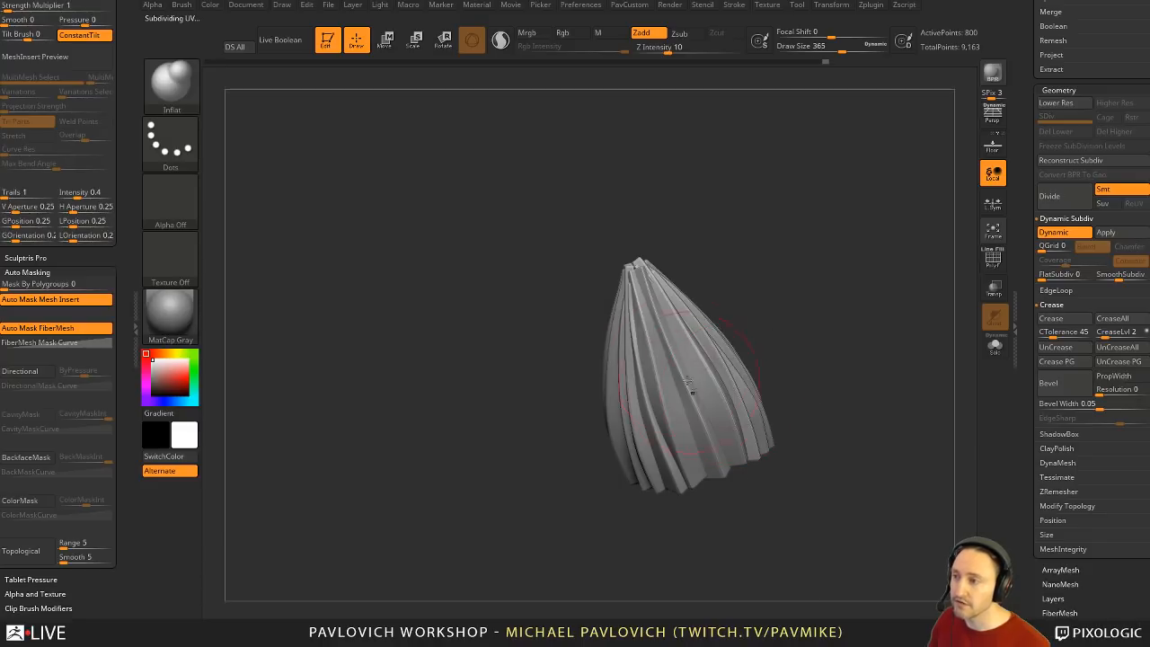
mouse_move(742, 359)
left_mouse_down()
mouse_move(775, 342)
mouse_move(796, 351)
mouse_move(769, 342)
mouse_move(781, 329)
left_mouse_up()
key("[")
key("[")
key("[")
key("[")
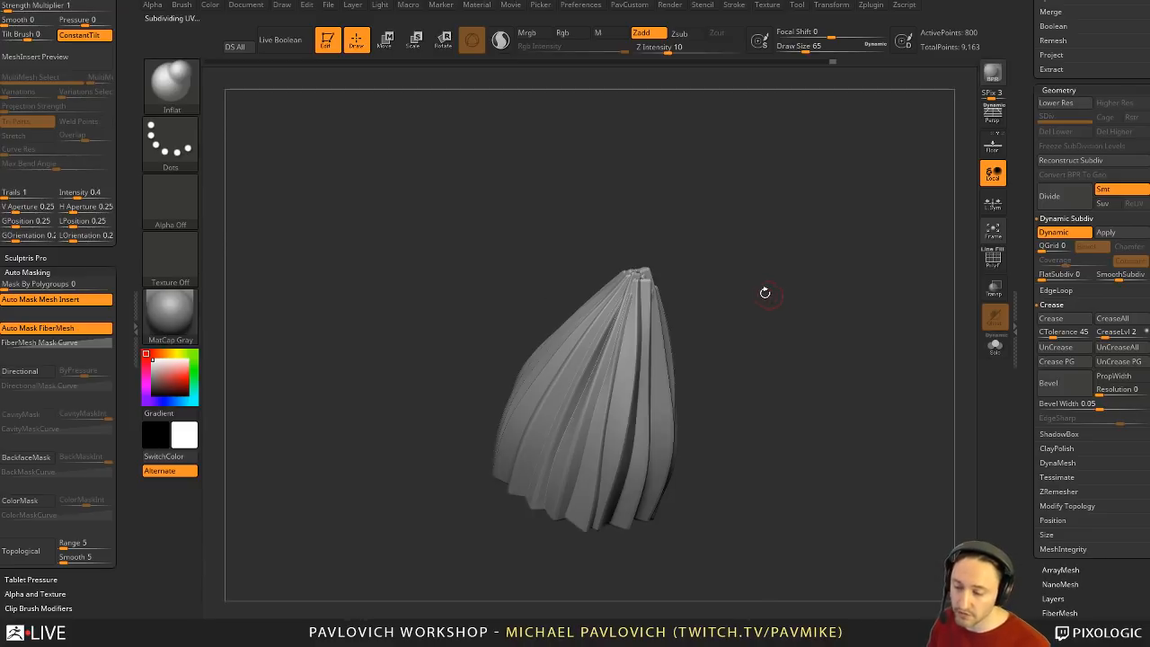
Step: Inflate the strips' upper ends with the Inflat brush at draw size 83
mouse_move(763, 316)
left_mouse_down()
mouse_move(748, 291)
mouse_move(731, 349)
left_mouse_up()
key("s")
left_click_drag(635, 314, 613, 296)
right_click_drag(615, 293, 620, 293)
key("s")
left_click_drag(636, 300, 613, 302)
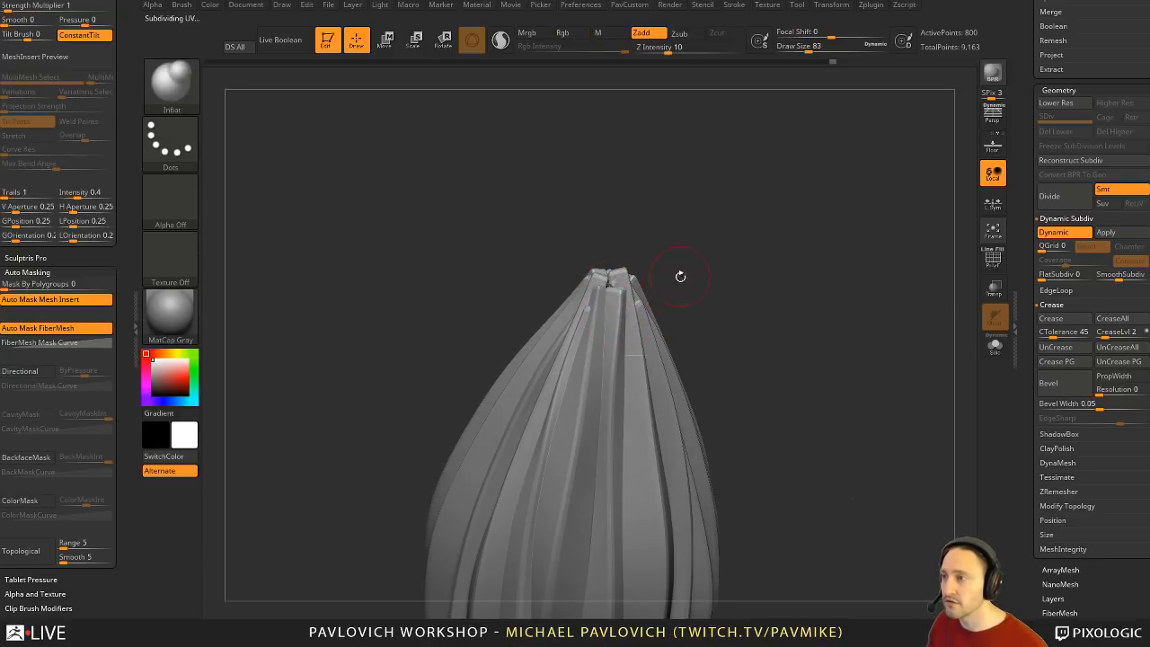
Step: Smooth the clustered strip ends at the form's apex with the Smooth brush at draw size 62
key("s")
mouse_move(680, 277)
left_mouse_down()
mouse_move(680, 300)
mouse_move(625, 306)
mouse_move(619, 295)
mouse_move(596, 344)
mouse_move(591, 308)
mouse_move(667, 303)
mouse_move(692, 269)
mouse_move(687, 307)
left_mouse_up()
mouse_move(604, 325)
left_mouse_down("shift")
mouse_move(598, 335)
mouse_move(650, 318)
left_mouse_up("shift")
left_click_drag(604, 320, 593, 326, "shift")
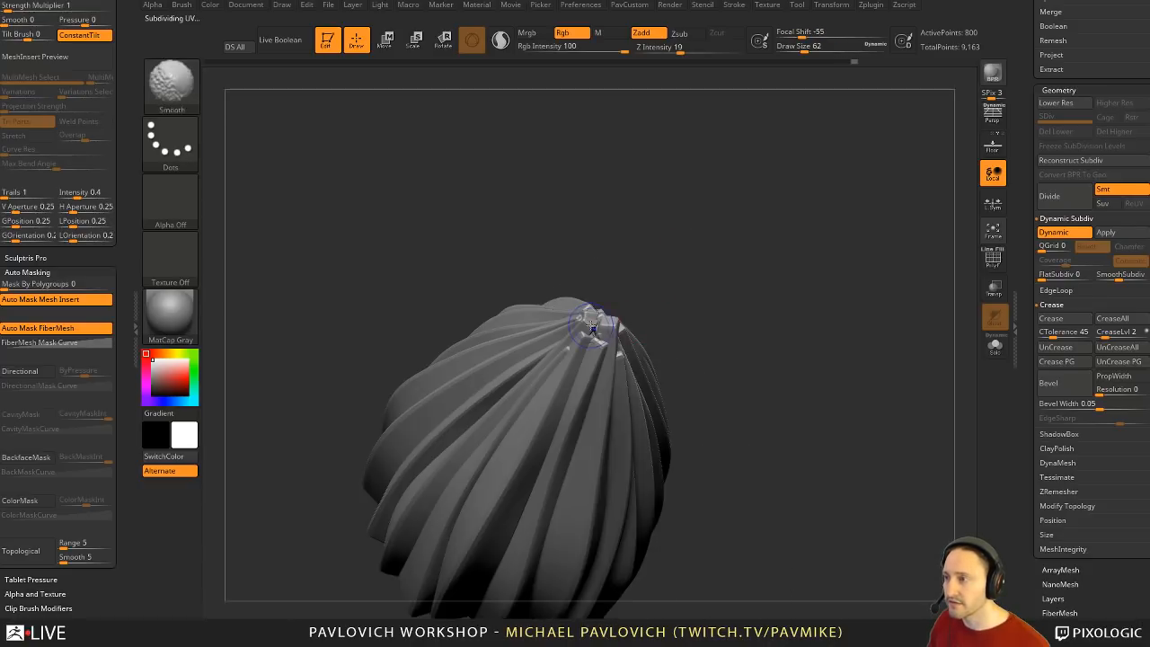
Step: Switch to the Move brush, set its Mask By Polygroups to 100 and its draw size to 140
left_click_drag(657, 303, 640, 297)
key("s")
left_click_drag(611, 318, 624, 318)
key("b")
key("m")
key("v")
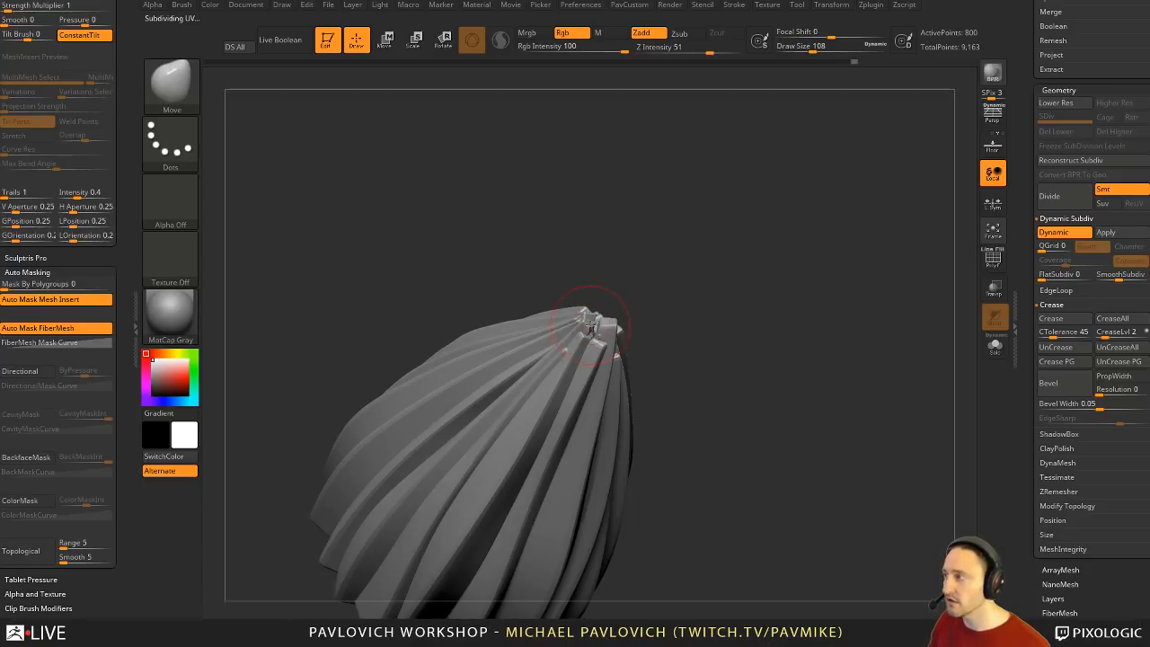
key("s")
left_click_drag(97, 283, 123, 276)
left_click_drag(658, 281, 678, 289)
key("bracketright")
key("bracketright")
key("bracketright")
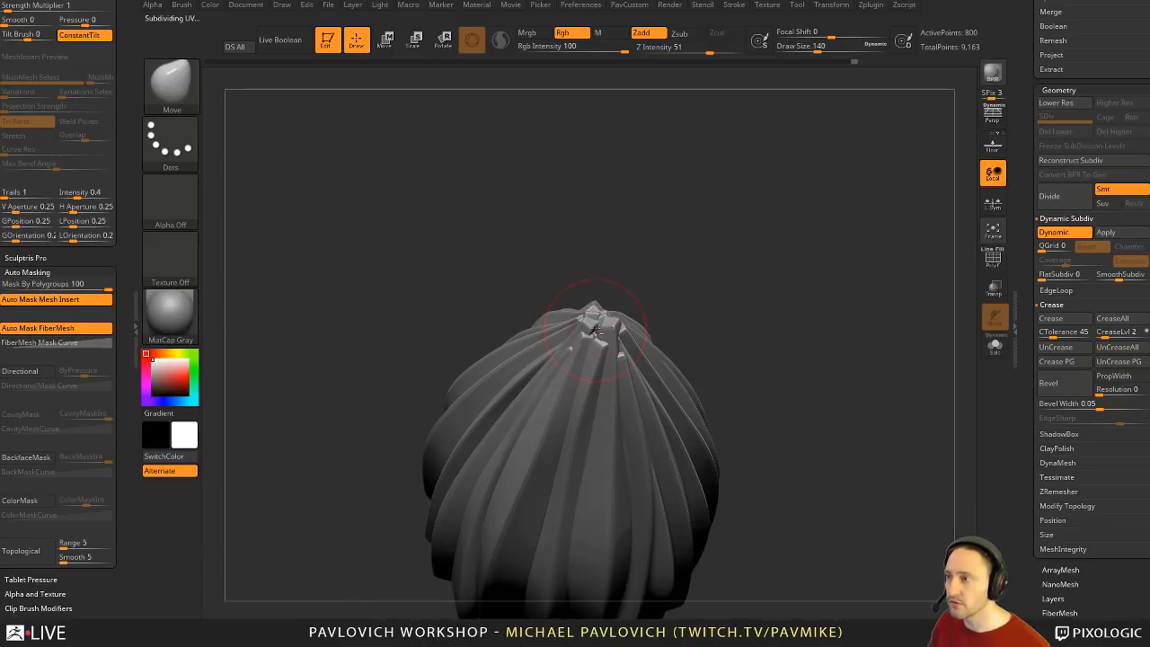
Step: Reduce the draw size to 120 and pull individual strip tips in toward the form's apex with the Move brush
left_click_drag(592, 326, 596, 332)
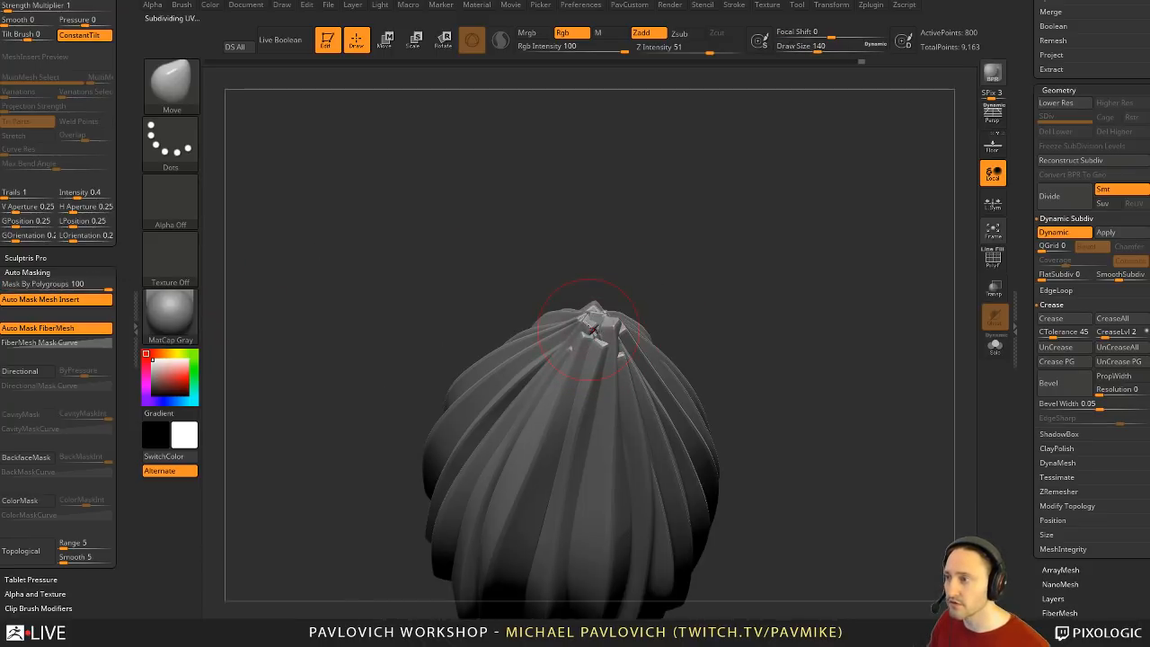
key("s")
mouse_move(661, 314)
left_mouse_down()
mouse_move(671, 325)
mouse_move(609, 344)
left_mouse_up()
left_click_drag(595, 337, 594, 342)
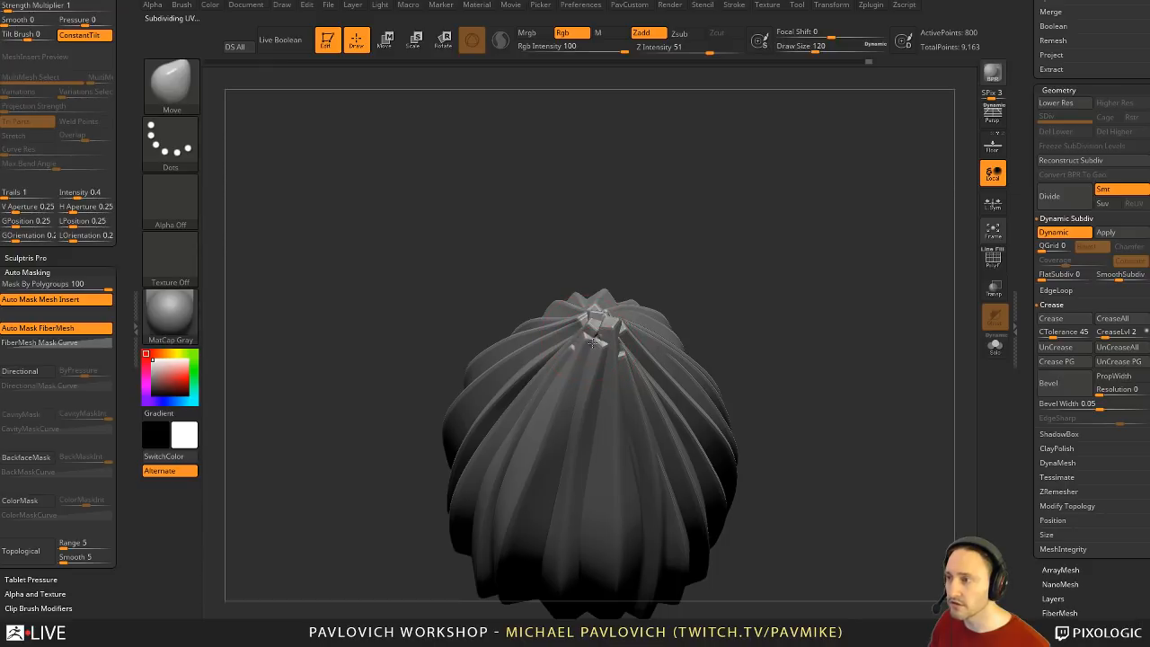
left_click_drag(663, 310, 640, 295)
mouse_move(578, 351)
left_mouse_down()
mouse_move(714, 296)
mouse_move(589, 345)
mouse_move(601, 330)
left_mouse_up()
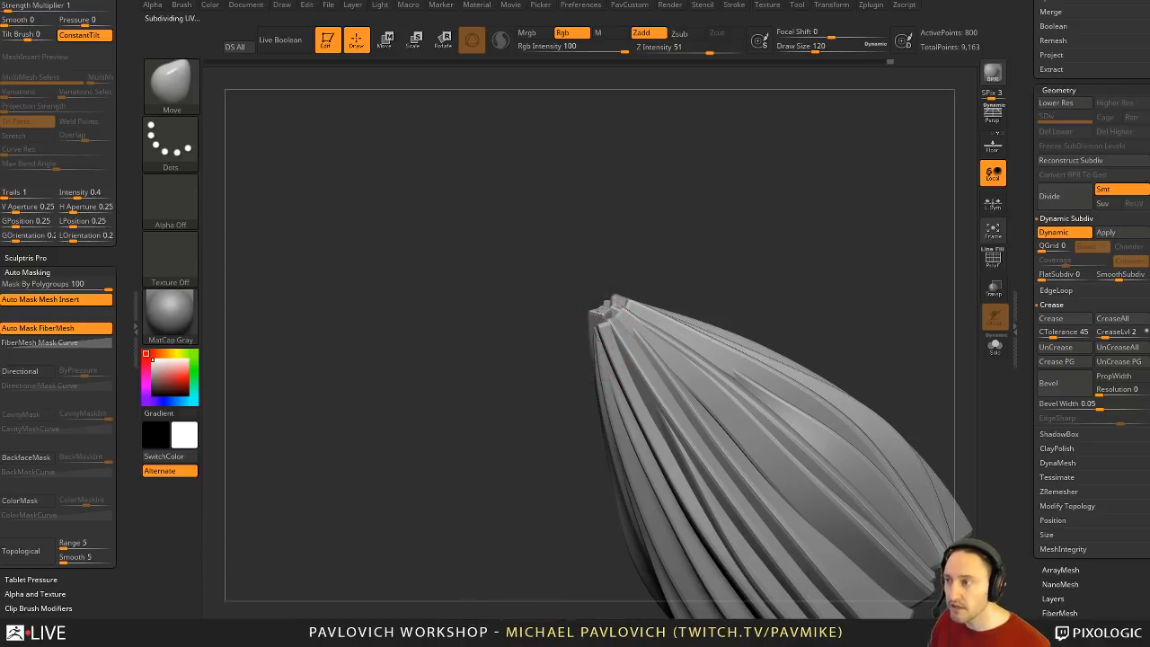
right_click_drag(593, 306, 595, 322)
left_click_drag(588, 320, 600, 316)
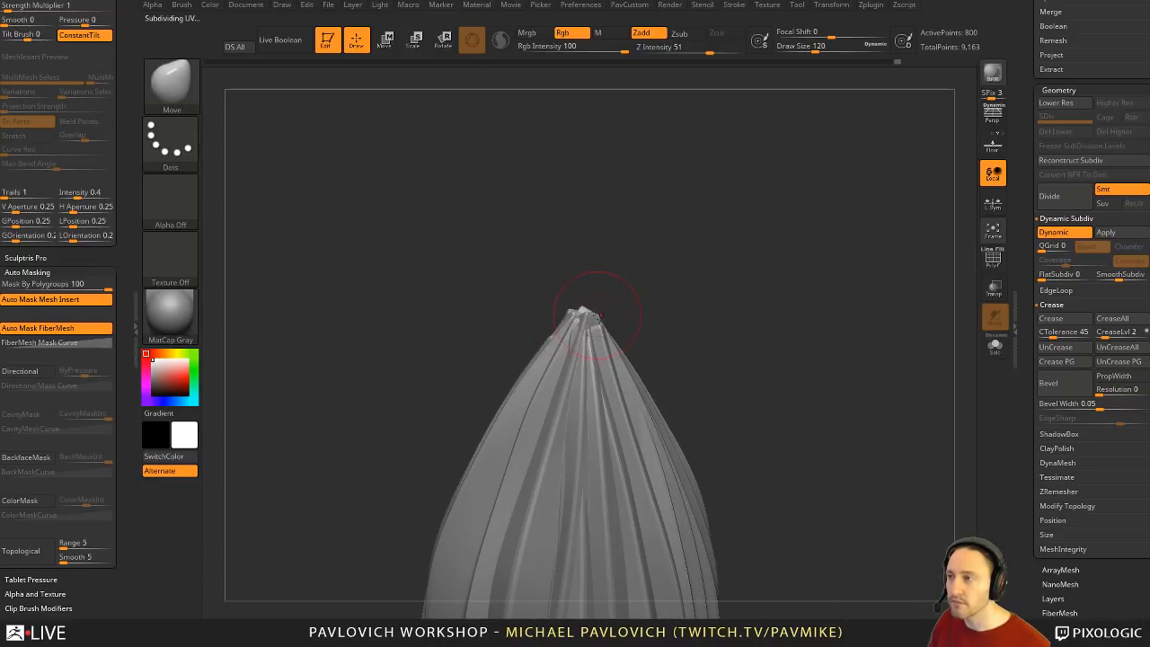
Step: Nudge the strip ends around the apex closer together, working from the top and side views
mouse_move(602, 312)
right_mouse_down()
mouse_move(572, 331)
mouse_move(686, 221)
mouse_move(698, 258)
right_mouse_up()
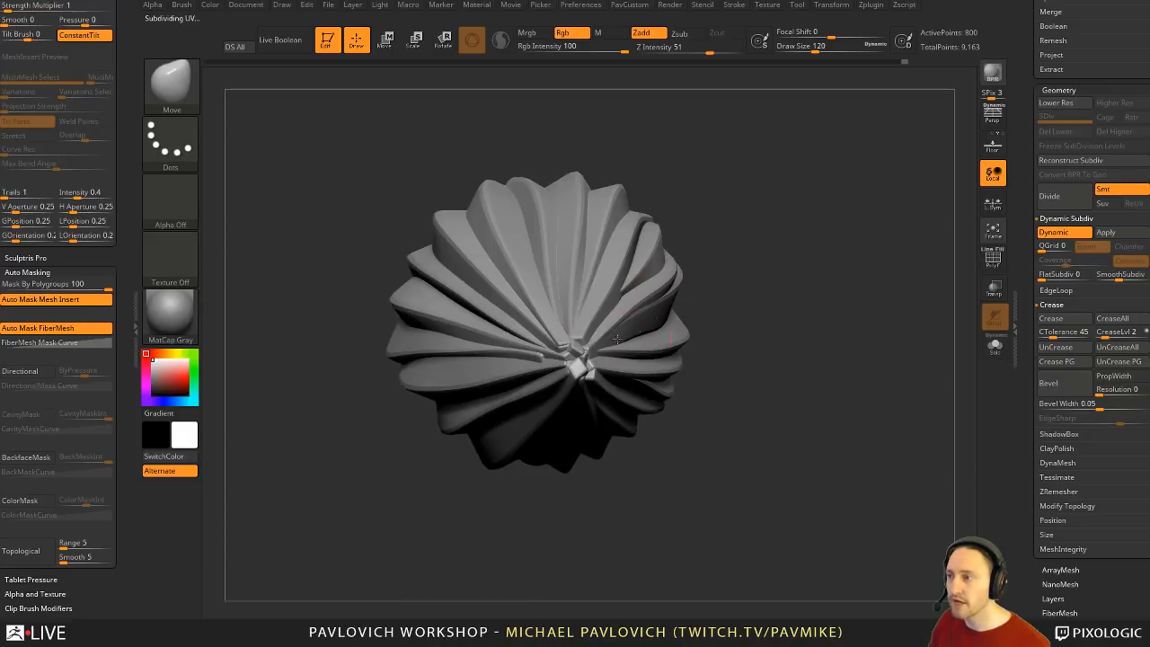
left_click_drag(573, 346, 579, 356)
right_click_drag(579, 356, 591, 360)
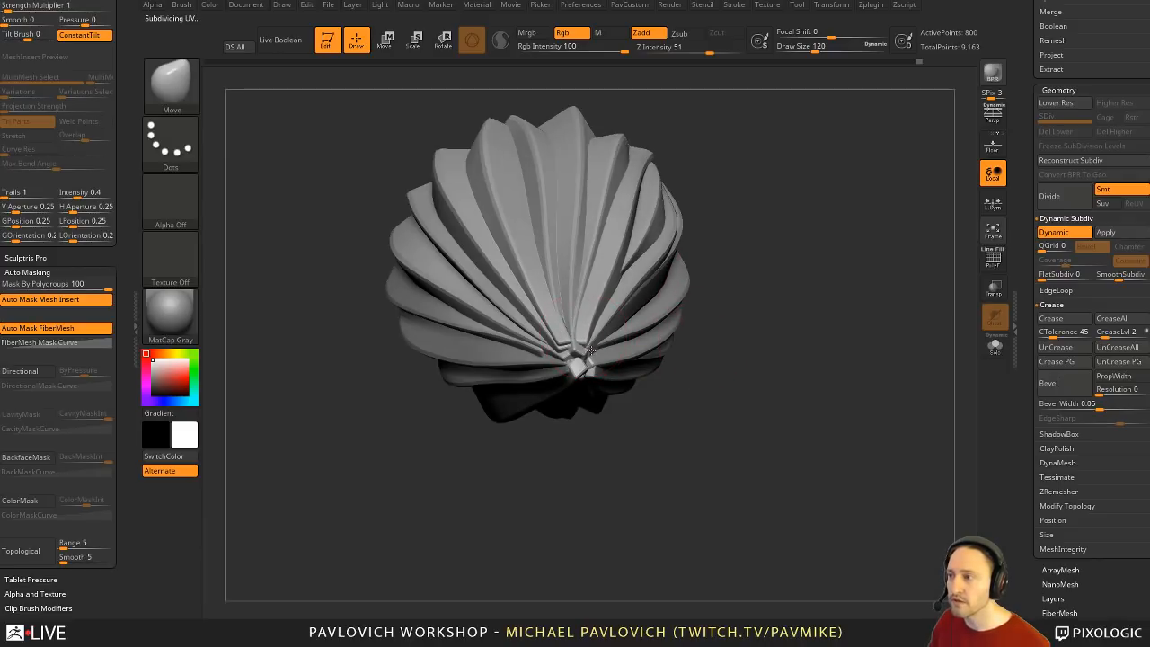
left_click_drag(592, 360, 592, 359)
left_click_drag(733, 332, 588, 355)
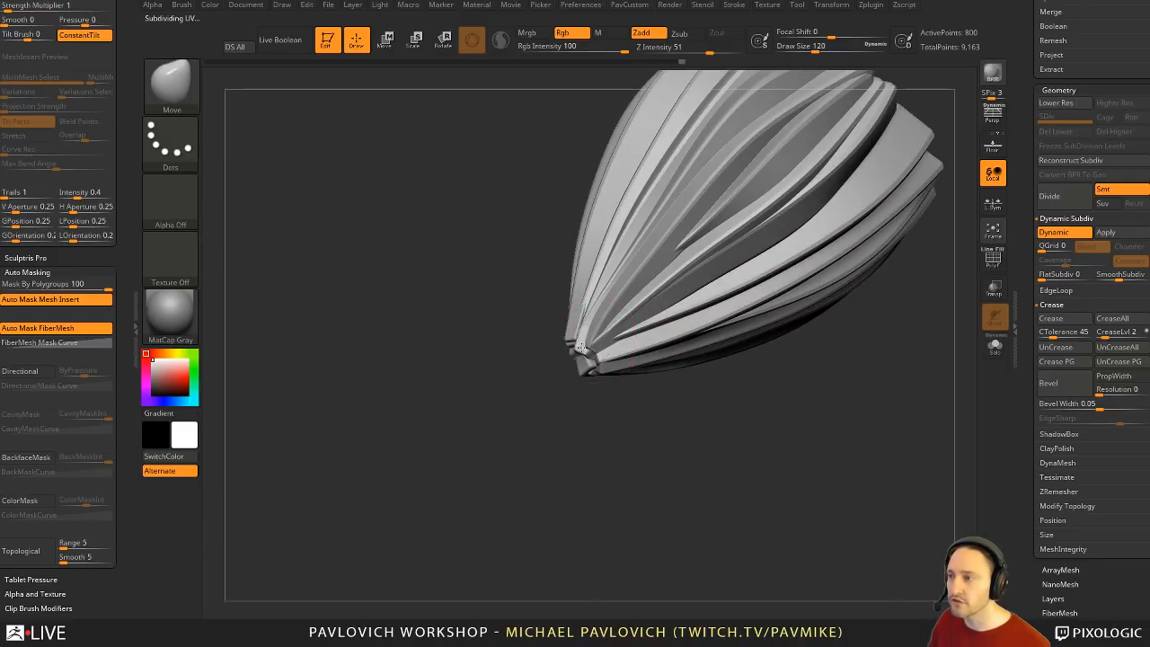
left_click_drag(590, 341, 587, 343)
mouse_move(560, 437)
left_mouse_down()
mouse_move(580, 436)
mouse_move(639, 321)
mouse_move(595, 334)
mouse_move(636, 366)
mouse_move(596, 347)
mouse_move(666, 279)
mouse_move(593, 359)
left_mouse_up()
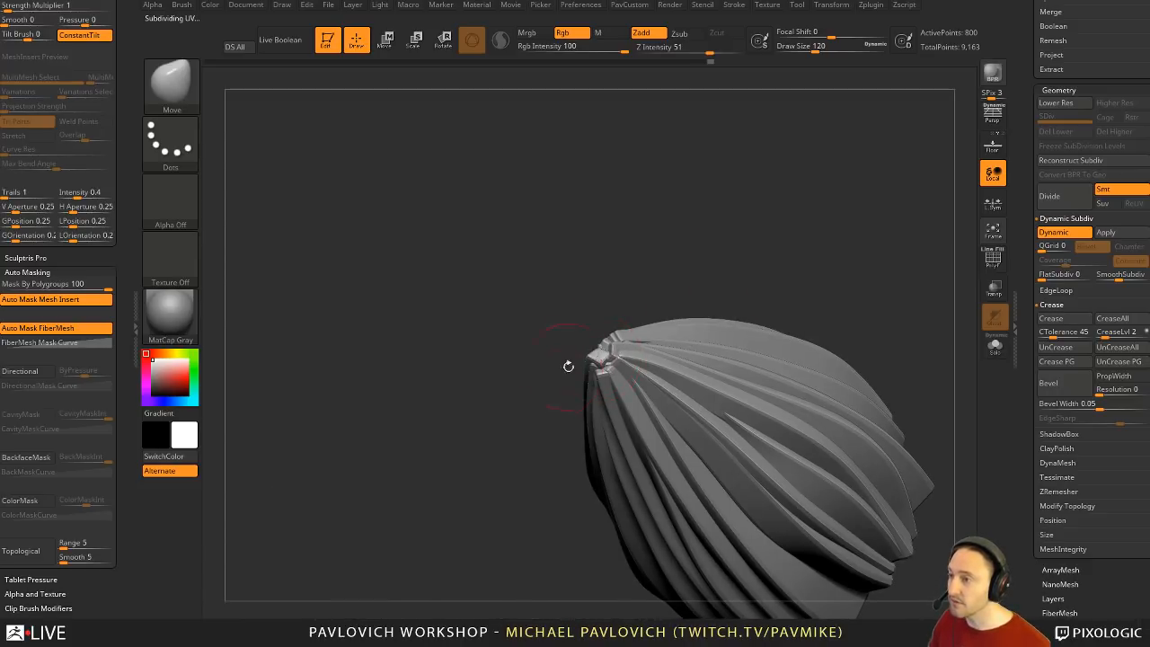
Step: Adjust the remaining strip tips around the apex with the Move brush to tighten the gathered point
left_click_drag(569, 366, 633, 340)
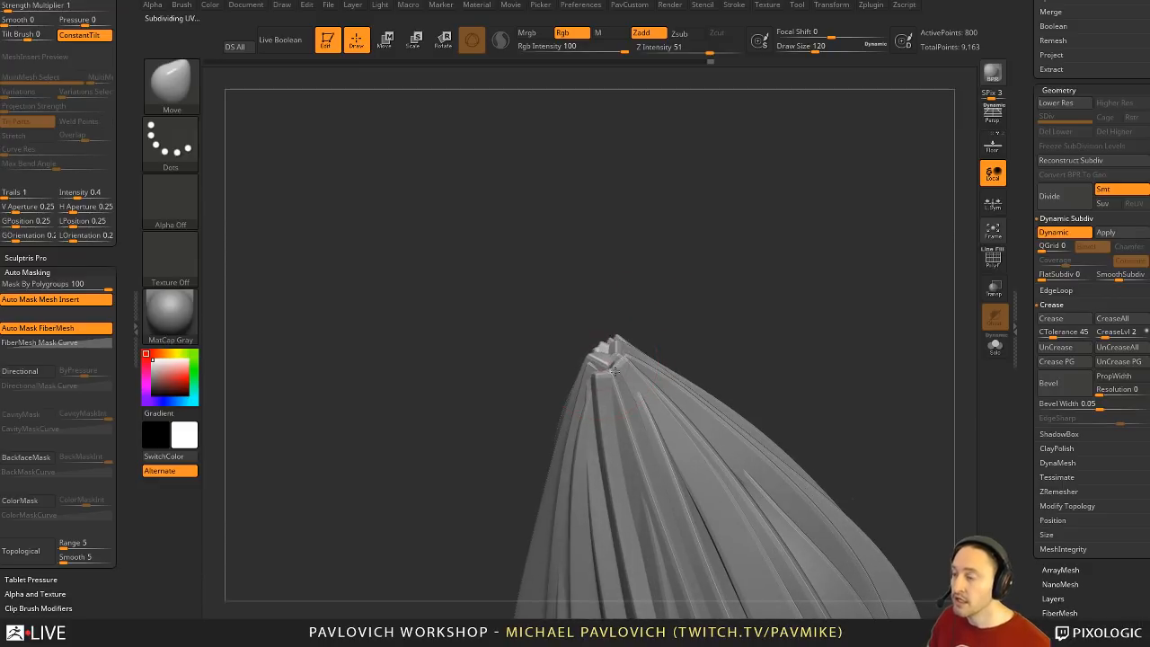
right_click_drag(620, 338, 667, 361)
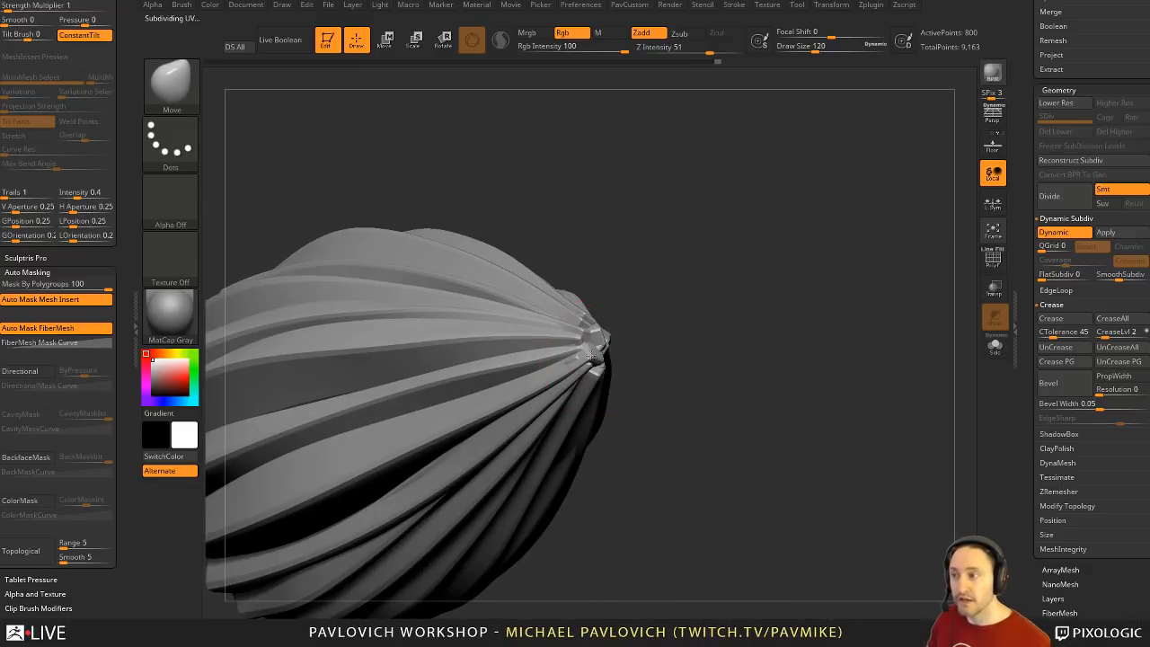
left_click_drag(635, 338, 599, 336)
left_click_drag(682, 343, 614, 358)
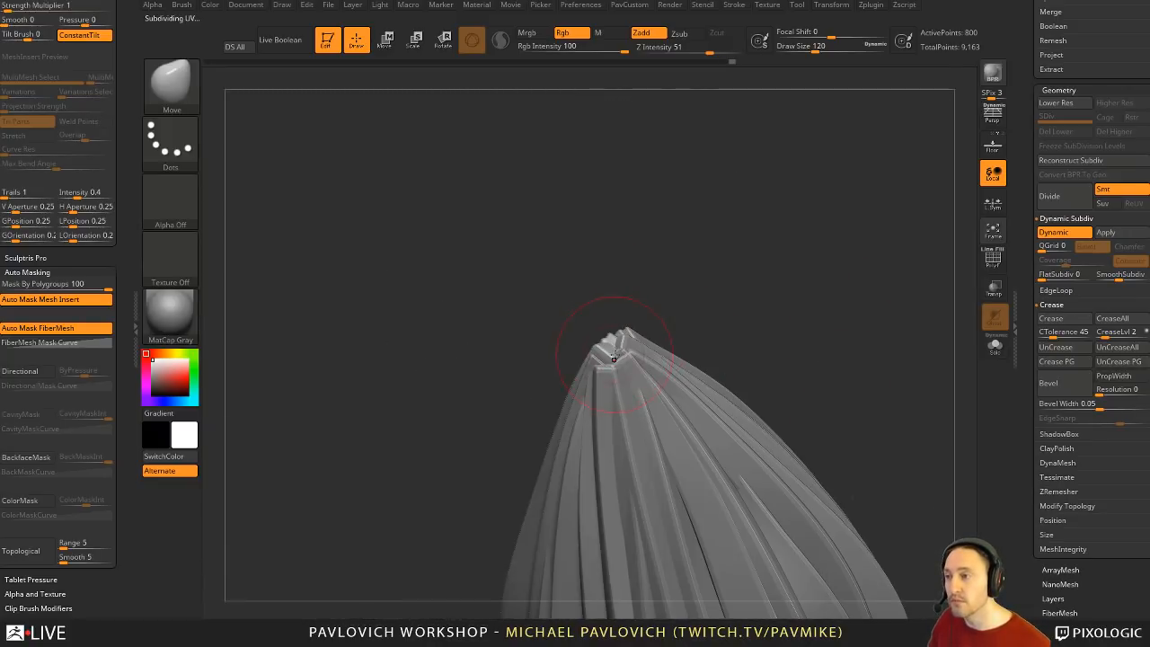
mouse_move(646, 316)
left_mouse_down()
mouse_move(618, 360)
mouse_move(635, 359)
left_mouse_up()
left_click_drag(685, 347, 626, 358)
mouse_move(647, 315)
left_mouse_down()
mouse_move(626, 363)
mouse_move(680, 303)
mouse_move(761, 339)
mouse_move(807, 329)
mouse_move(760, 270)
mouse_move(745, 273)
left_mouse_up()
Step: Set the Move brush's draw size to 365 and gather the strips' upper parts into a sharper point
key("s")
left_click_drag(633, 385, 659, 385)
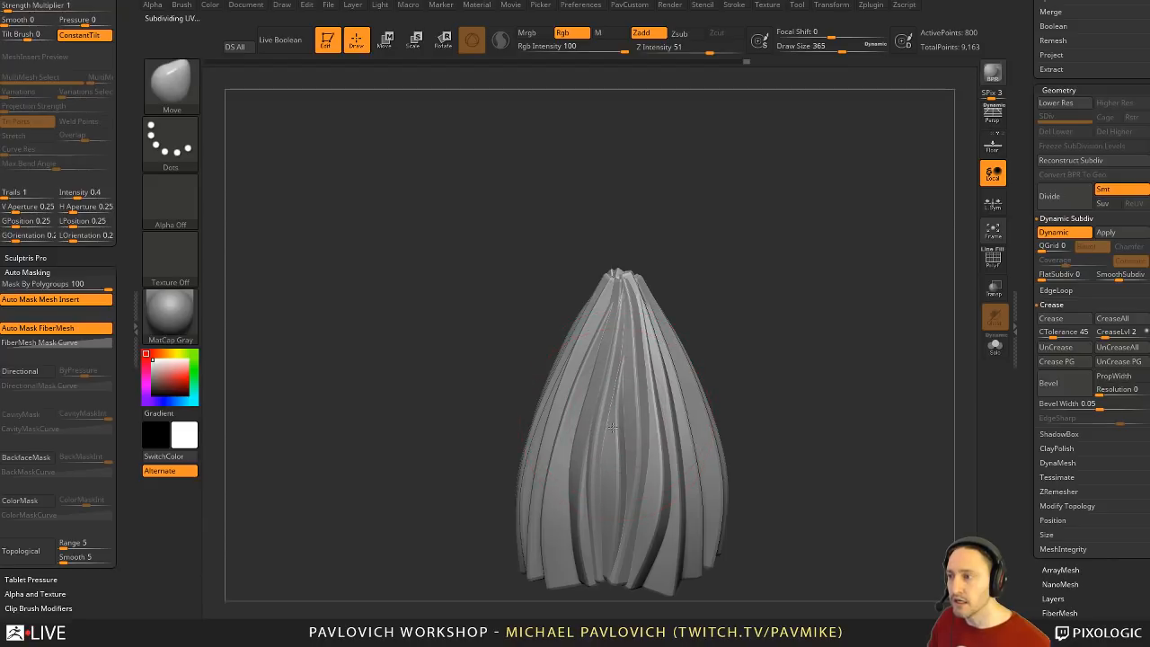
mouse_move(613, 427)
right_mouse_down()
mouse_move(661, 409)
mouse_move(650, 390)
right_mouse_up()
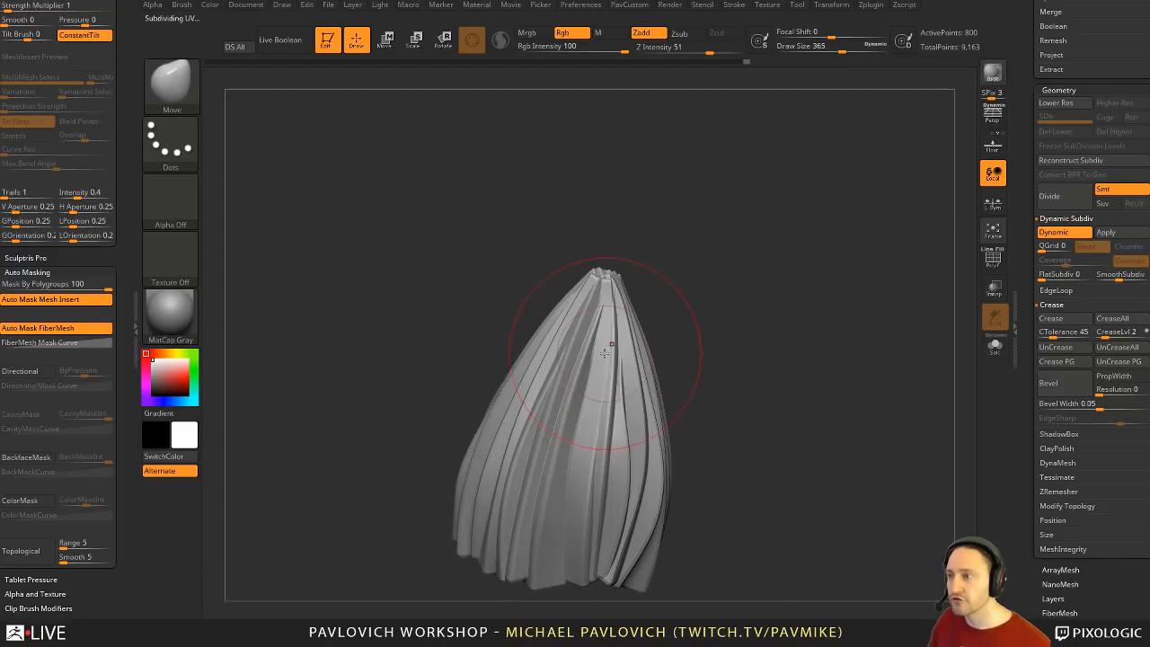
mouse_move(637, 284)
right_mouse_down()
mouse_move(606, 288)
mouse_move(724, 285)
mouse_move(727, 242)
mouse_move(773, 311)
mouse_move(670, 315)
right_mouse_up()
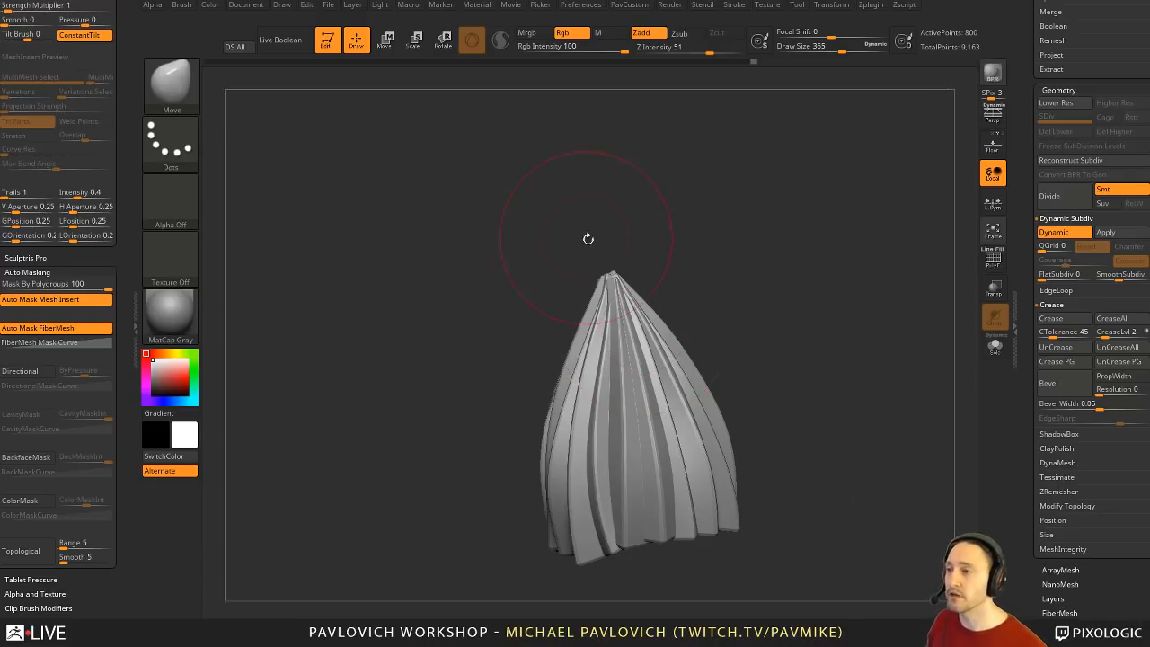
Step: Check the strips from several sides and reduce the Move brush's draw size to 101
key("s")
left_click_drag(726, 272, 721, 271)
mouse_move(723, 270)
left_mouse_down()
mouse_move(747, 295)
mouse_move(737, 262)
mouse_move(750, 231)
left_mouse_up()
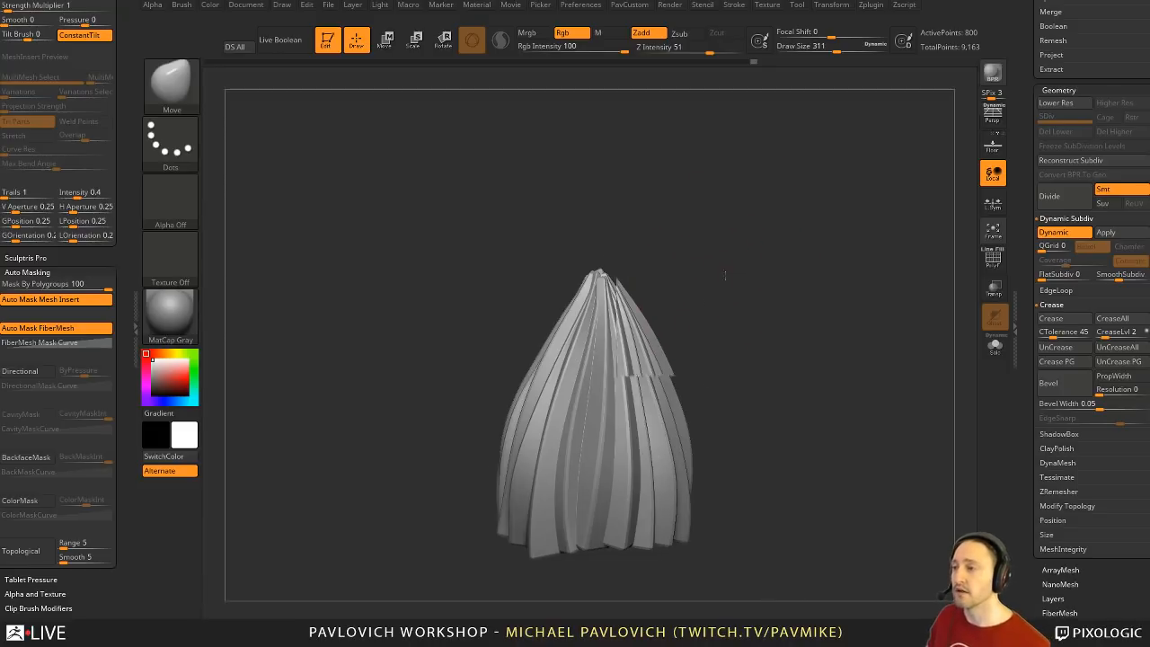
left_click_drag(724, 275, 749, 249, "alt")
key("s")
mouse_move(542, 393)
left_mouse_down()
mouse_move(585, 393)
mouse_move(637, 357)
mouse_move(643, 367)
mouse_move(692, 370)
left_mouse_up()
key("s")
mouse_move(697, 376)
left_mouse_down()
mouse_move(745, 417)
mouse_move(753, 382)
mouse_move(679, 292)
mouse_move(659, 347)
mouse_move(681, 300)
mouse_move(676, 341)
left_mouse_up()
key("s")
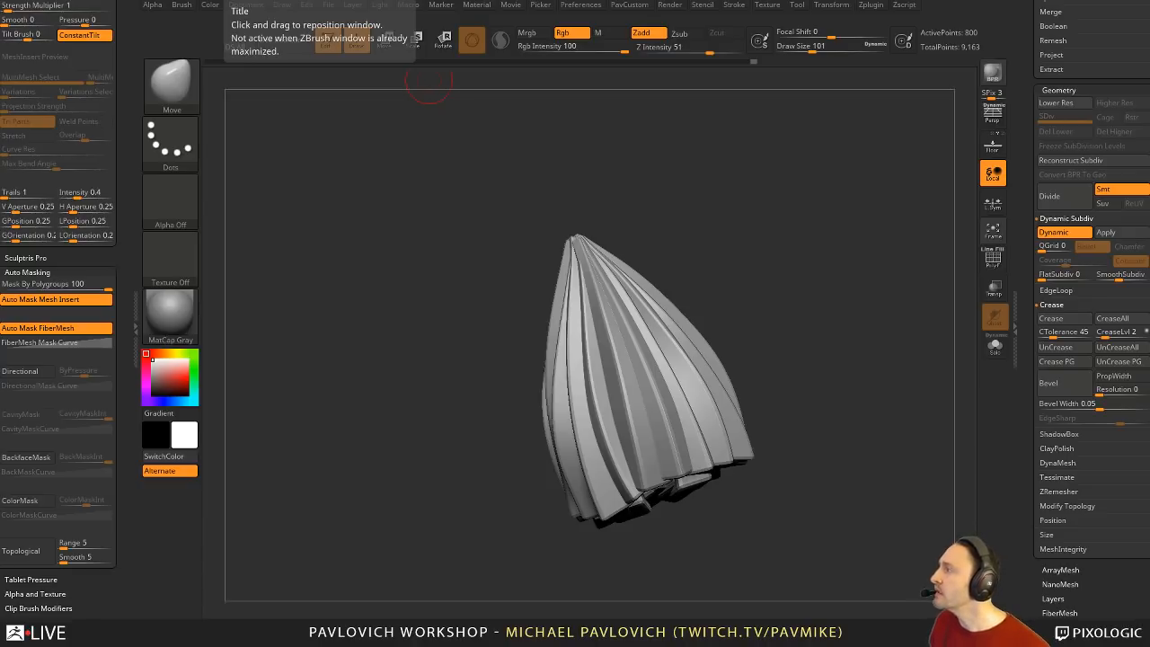
Step: Switch to the browser, look over the Google image results for Dragonball Z Gogeta, and return to ZBrush
left_click_drag(725, 639, 710, 124)
left_click(409, 204)
left_click_drag(409, 204, 299, 209)
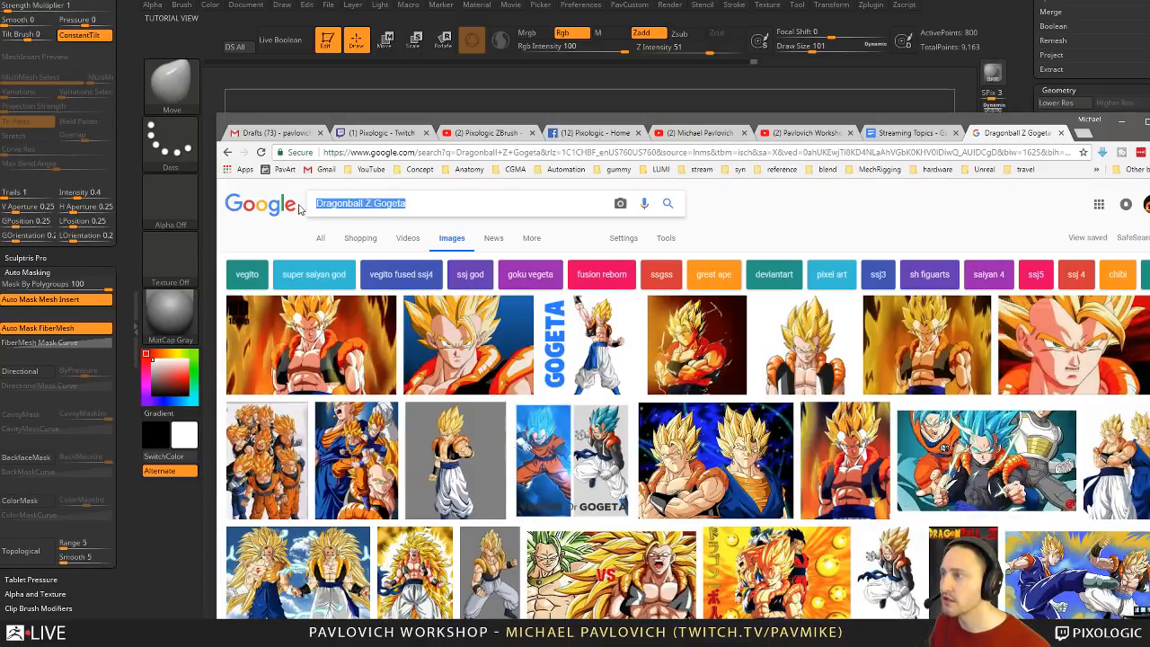
left_click(418, 211)
left_click_drag(571, 123, 573, 646)
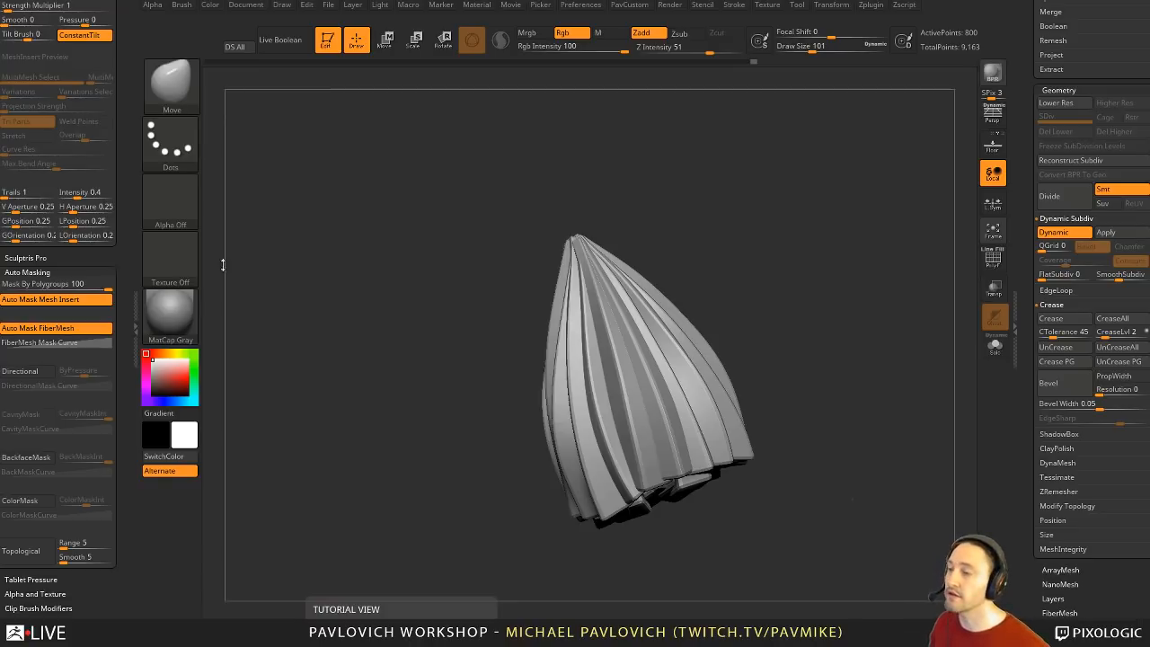
Step: Turn the form to view its strips from the front and set the Move brush's draw size to 274
left_click_drag(841, 234, 825, 252)
left_click_drag(756, 232, 775, 253)
key("s")
left_click_drag(788, 232, 769, 242, "alt")
key("bracketright")
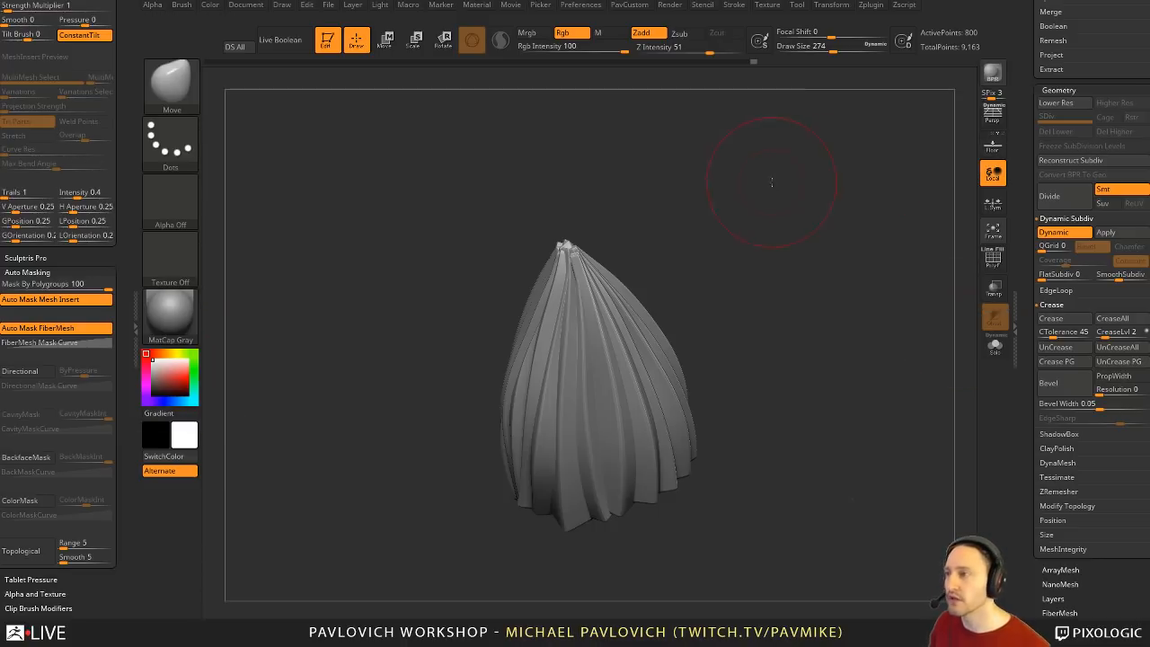
left_click_drag(771, 182, 788, 156)
Step: Switch to the Standard brush, toggle its Topological auto-masking on and off, and reduce the draw size to about 148
key("b")
key("s")
key("t")
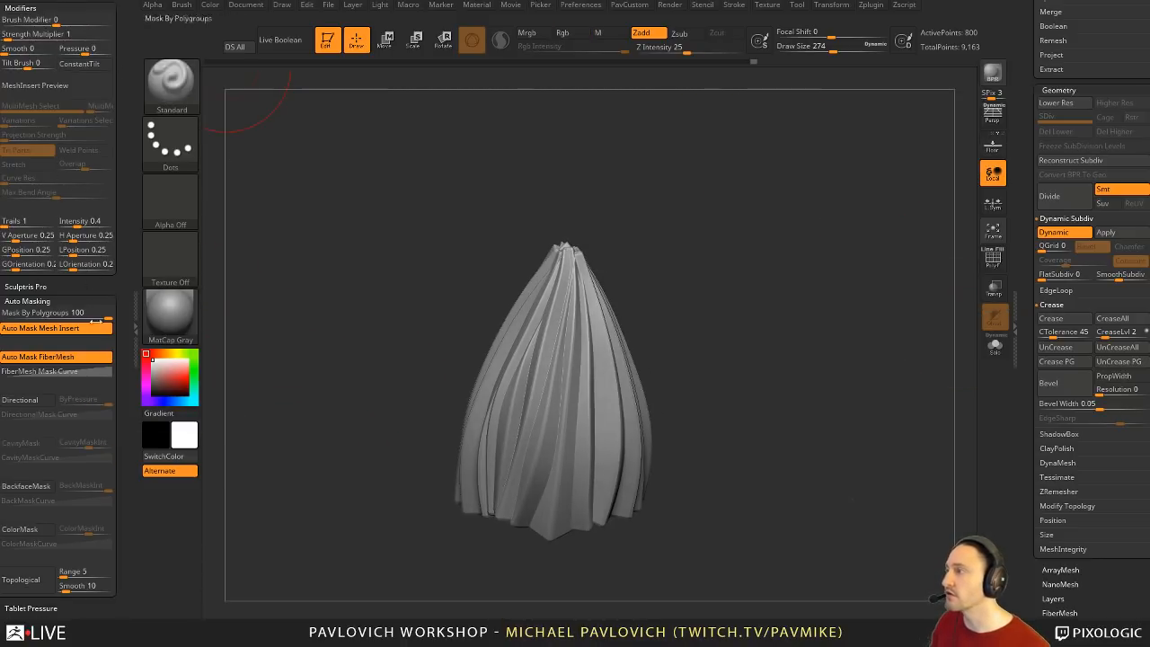
left_click(26, 580)
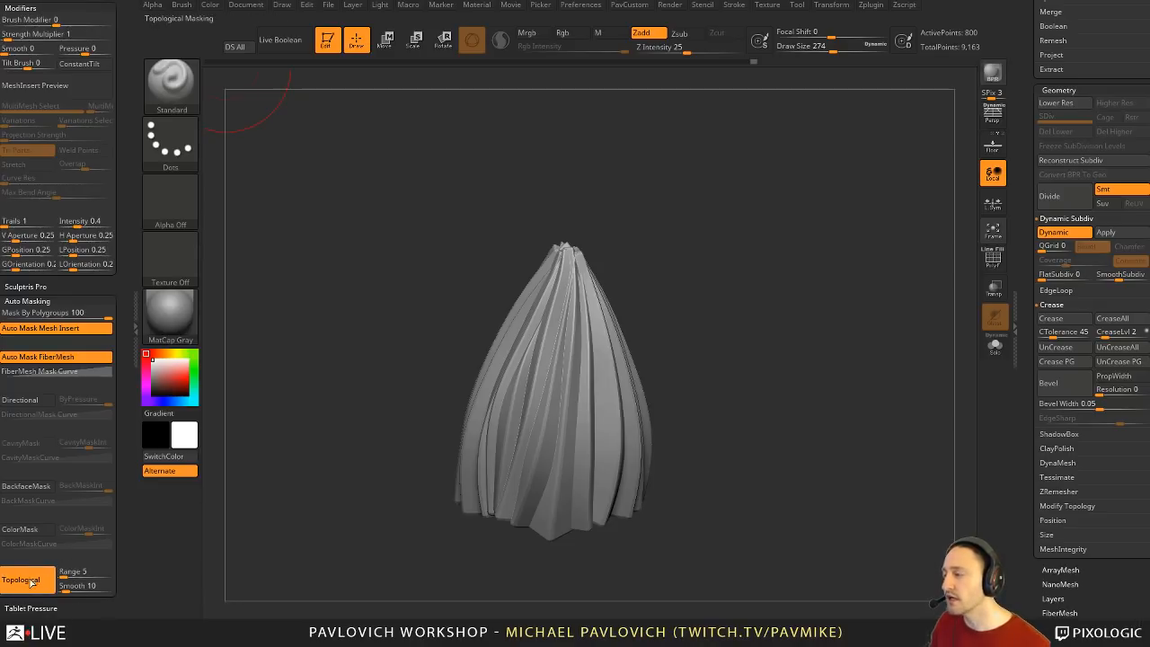
key("s")
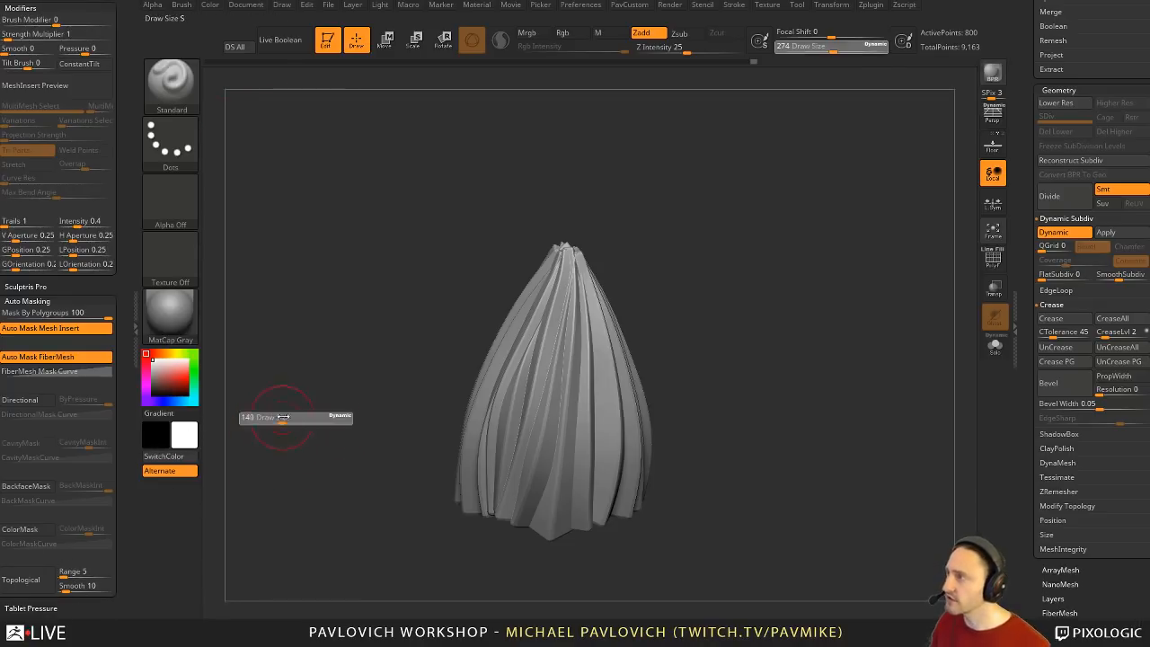
Step: Switch back to the Move brush and enable its Topological auto-masking
key("b")
key("m")
key("v")
left_click(29, 583)
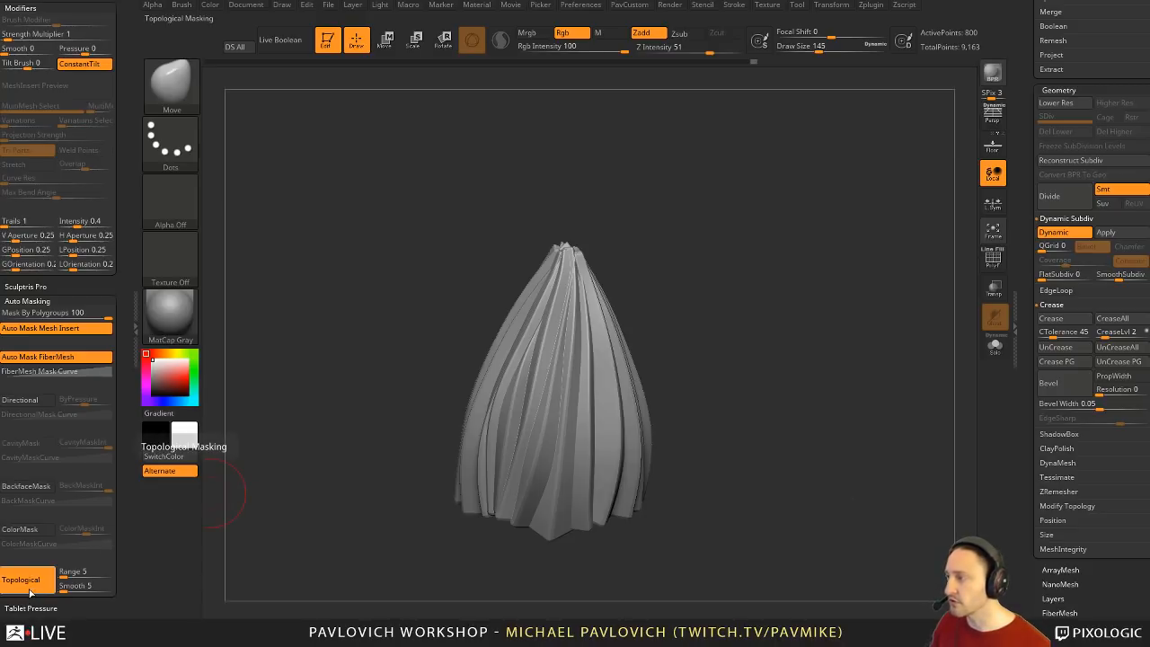
Step: Switch to the SnakeHook brush and enable its Topological auto-masking
key("b")
key("s")
key("h")
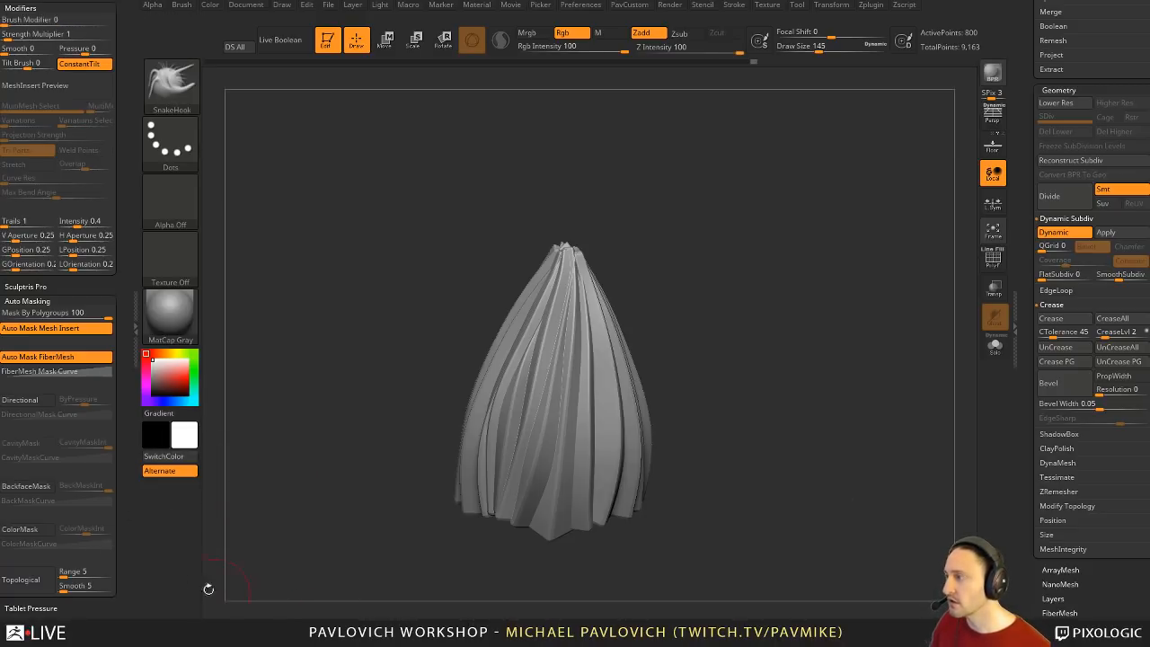
left_click(20, 579)
Step: Try pulling a strip's upper end outward with SnakeHook at draw size 262, and undo the stroke
key("s")
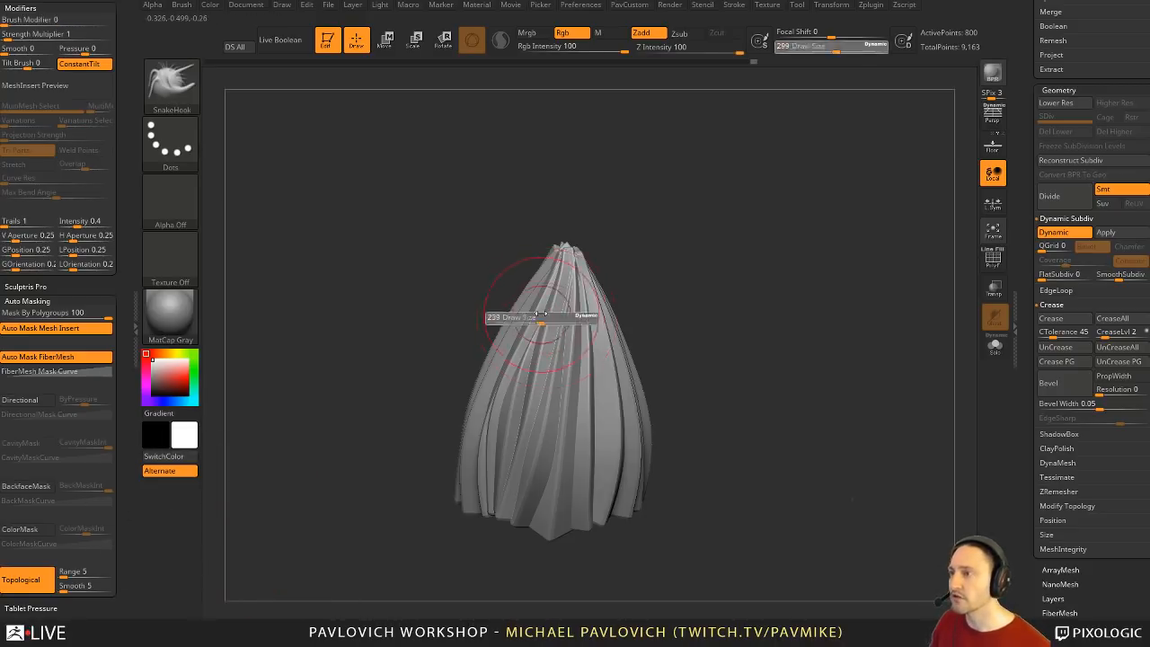
mouse_move(576, 270)
left_mouse_down()
mouse_move(674, 185)
mouse_move(653, 230)
left_mouse_up()
key("ctrl+z")
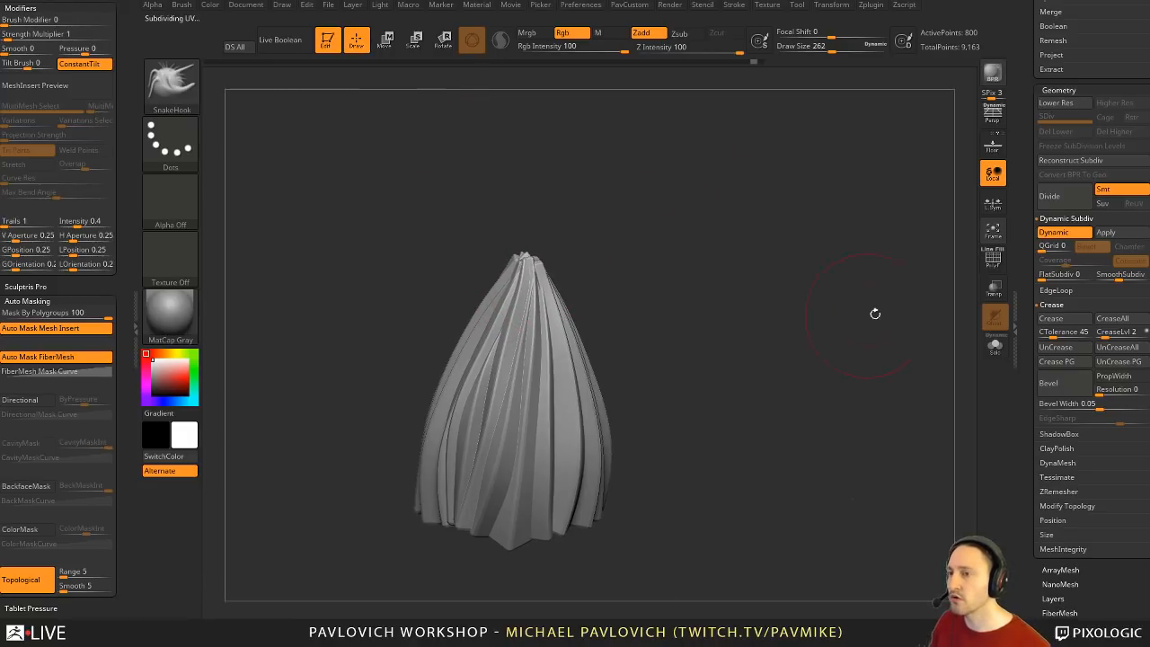
Step: Display the polyframe on the strips and turn off SnakeHook's Topological auto-masking
left_click_drag(972, 265, 865, 280)
left_click(993, 259)
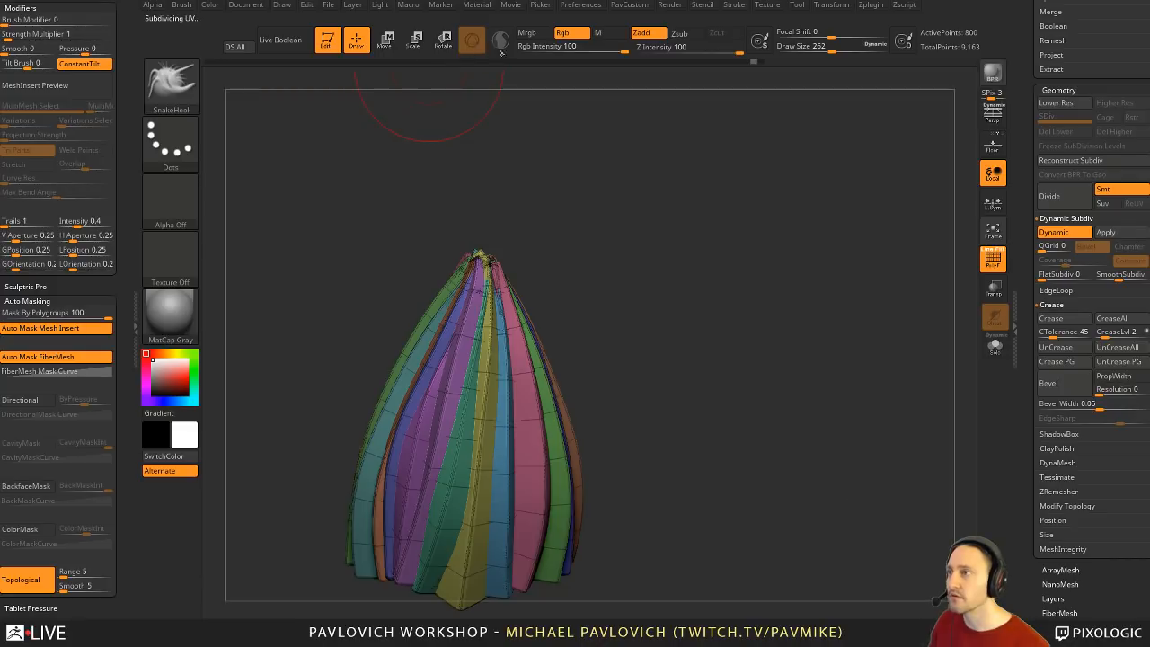
left_click(26, 586)
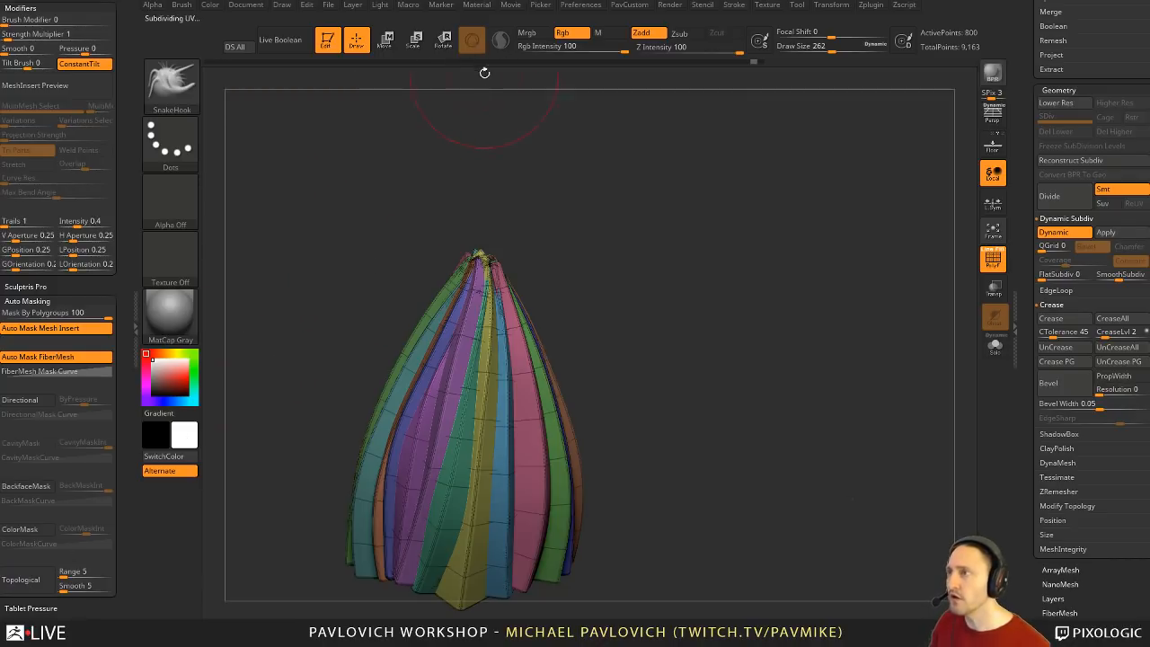
Step: Try pulling a strip's tip outward with only polygroup masking active, and undo the stroke
left_click_drag(485, 73, 504, 137)
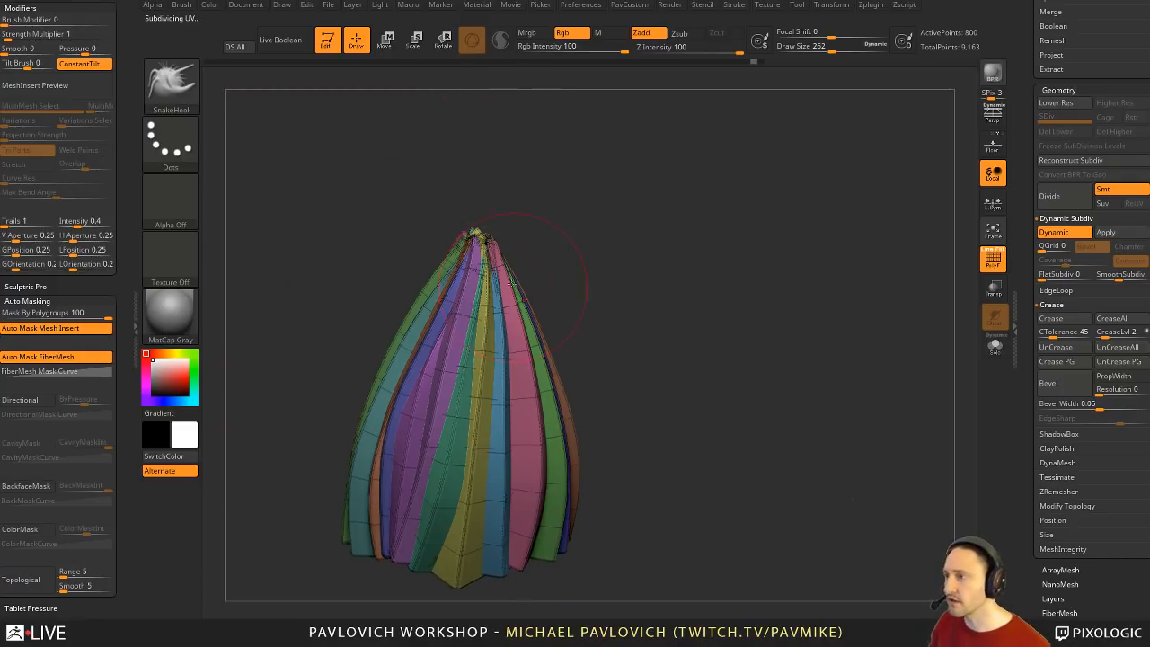
left_click_drag(492, 242, 670, 207)
key("ctrl+z")
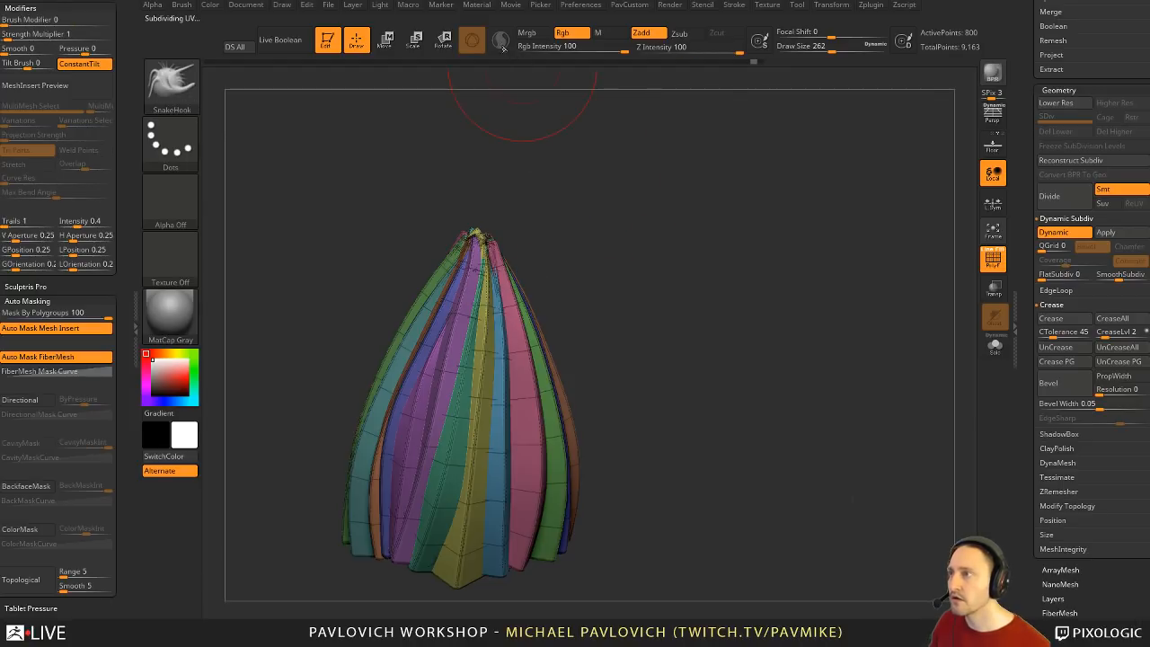
Step: Reduce the SnakeHook brush's draw size to 101
key("s")
left_click_drag(559, 171, 539, 170)
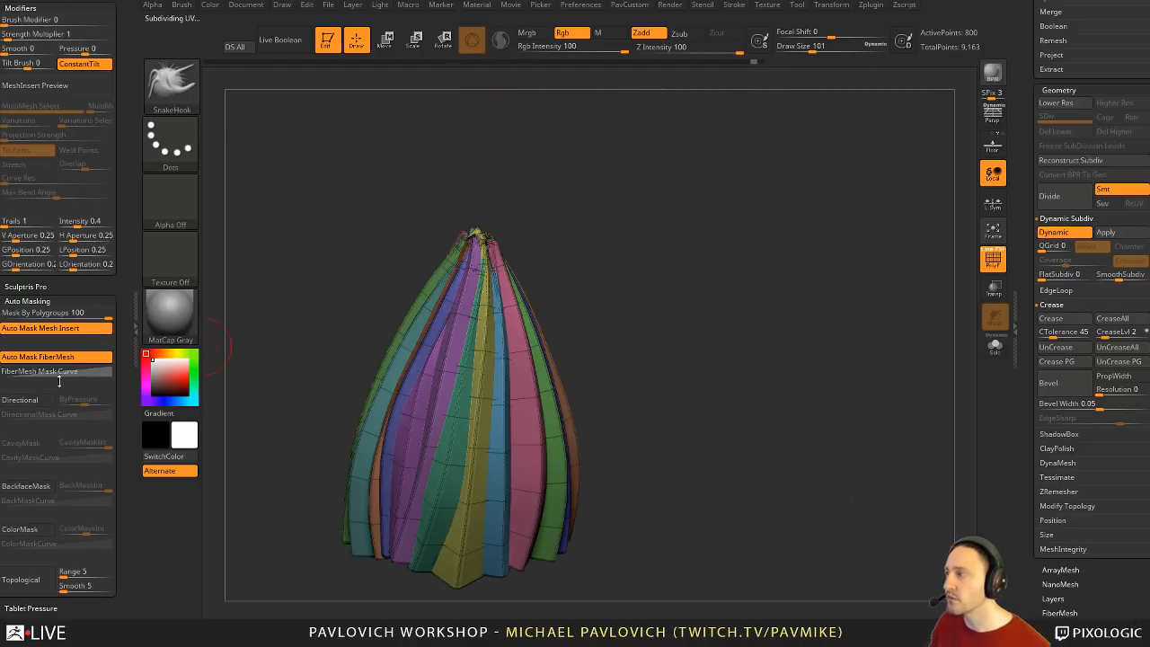
Step: Set SnakeHook's Mask By Polygroups to 0 and turn on Sculptris Pro mode
left_click(49, 313)
type("0")
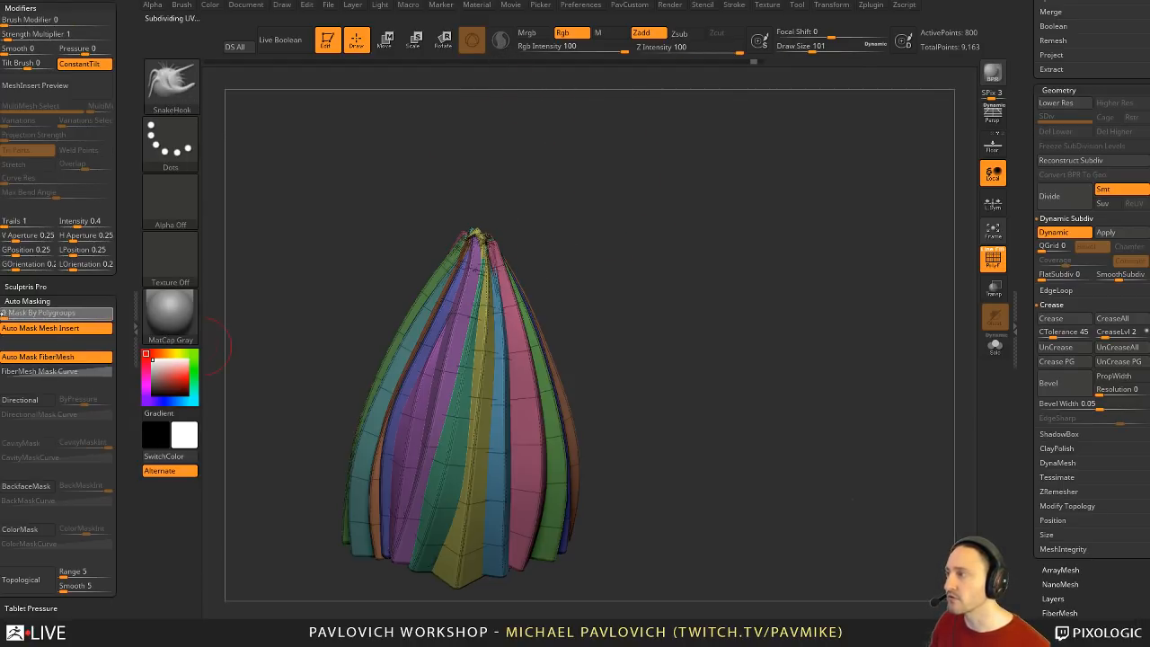
key("Return")
left_click(501, 40)
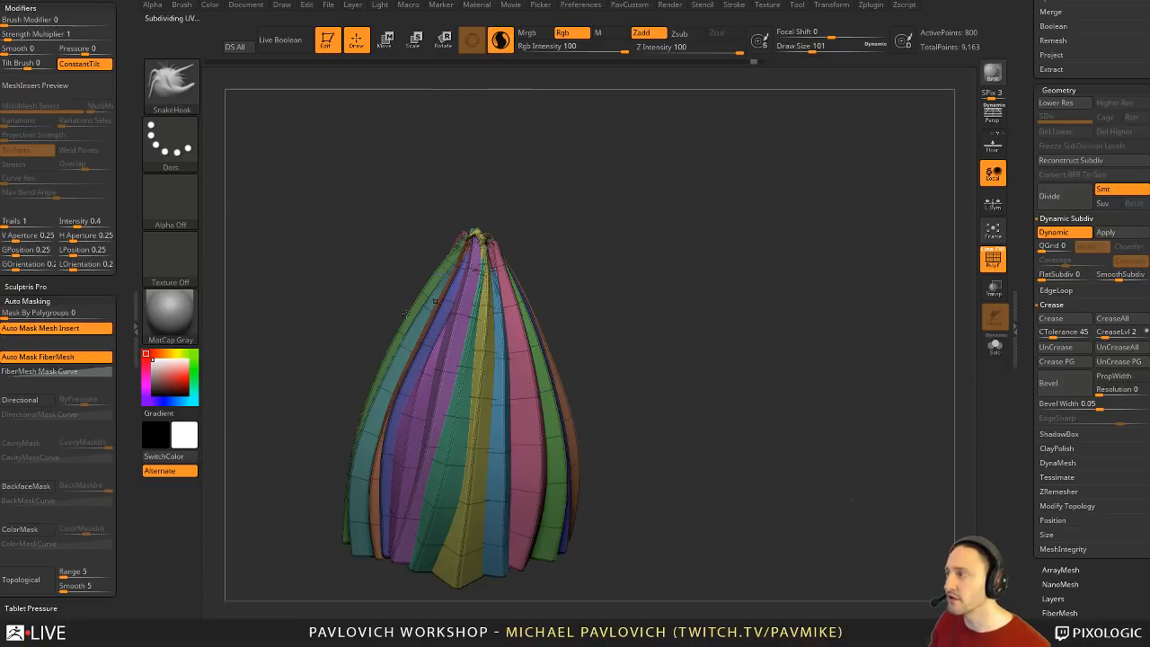
Step: Try backface masking, polygroup masking at 100 and Topological masking for SnakeHook, and turn each one back off
left_click(54, 489)
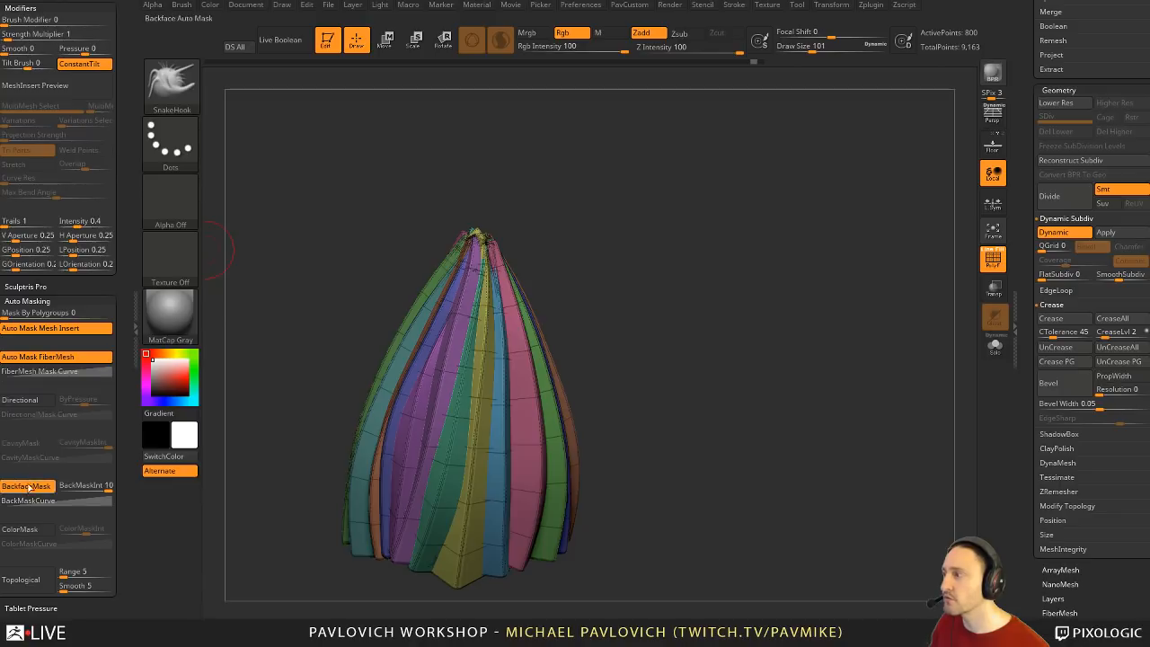
left_click(28, 488)
left_click_drag(101, 313, 129, 310)
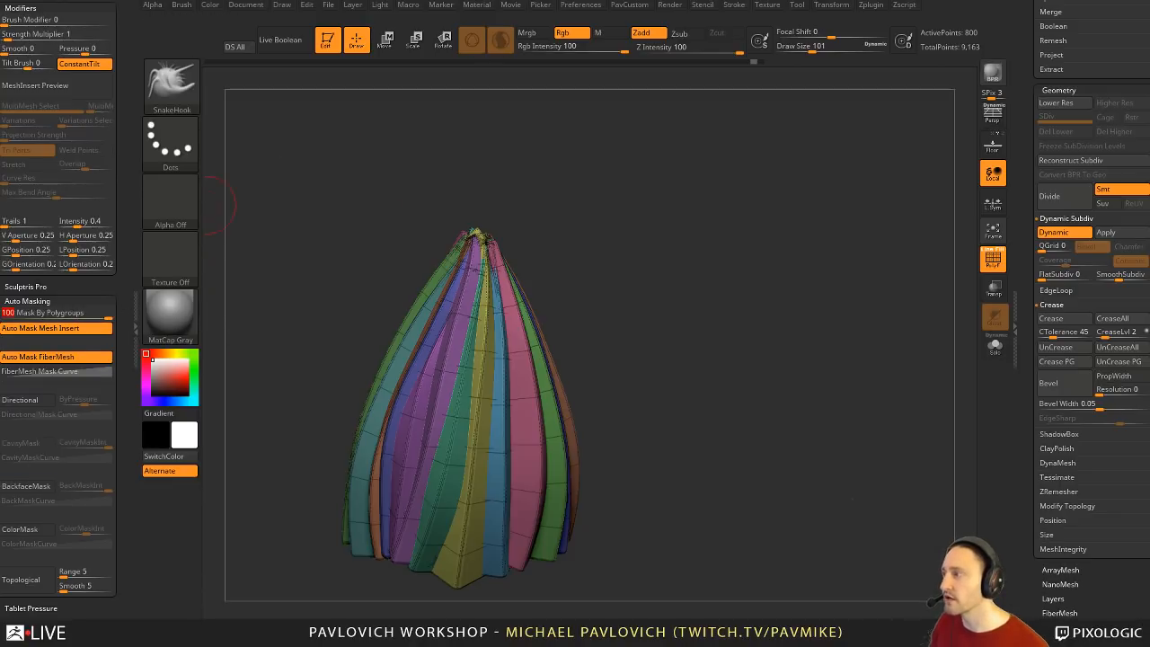
left_click(4, 314)
left_click(37, 582)
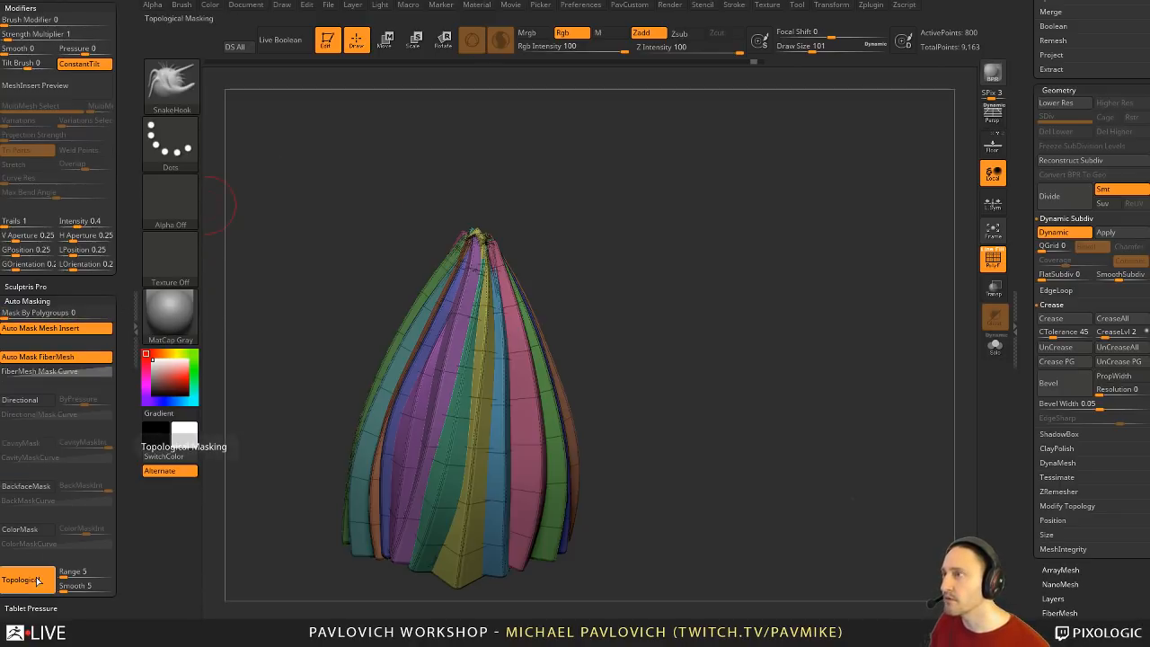
mouse_move(396, 126)
left_mouse_down()
mouse_move(462, 128)
mouse_move(429, 162)
mouse_move(500, 165)
left_mouse_up()
left_click(27, 580)
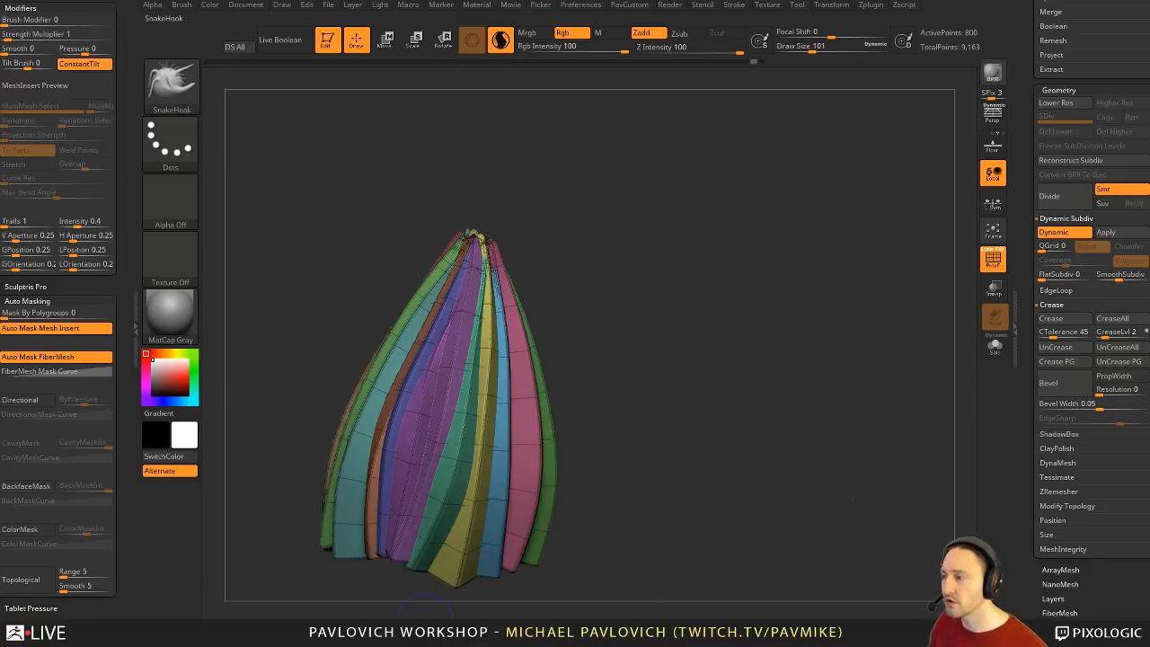
Step: Try pulling long spikes out of the pink strip with SnakeHook in Sculptris Pro mode, and undo the strokes
mouse_move(498, 239)
left_mouse_down()
mouse_move(581, 250)
mouse_move(692, 227)
left_mouse_up()
key("ctrl+z")
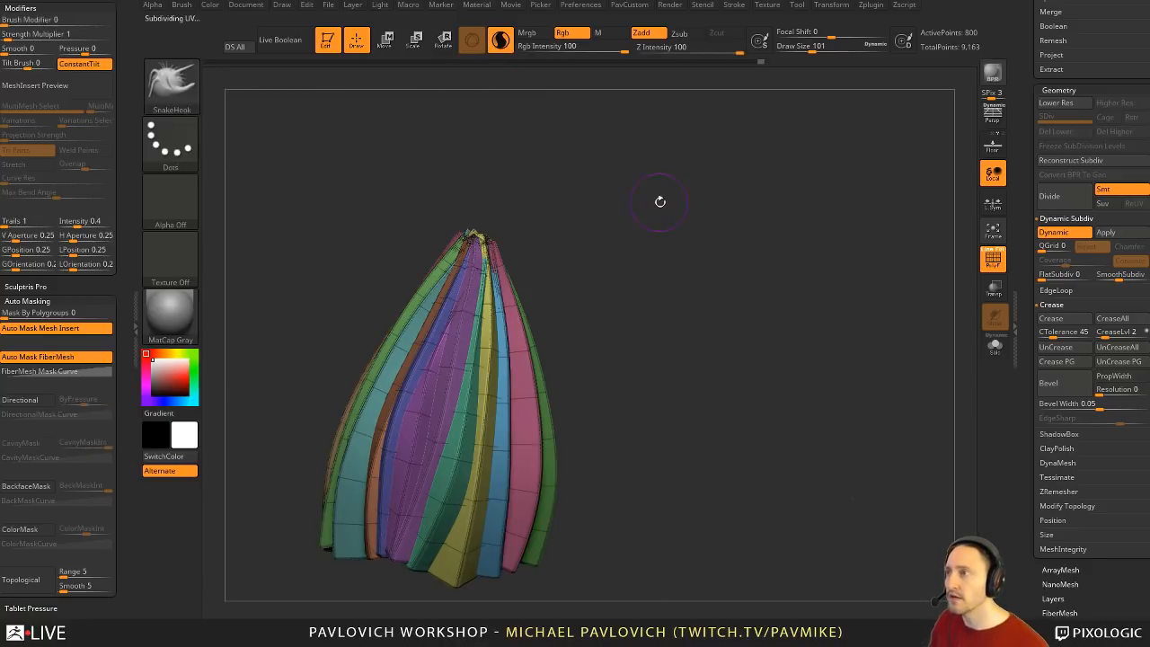
left_click_drag(532, 397, 706, 302)
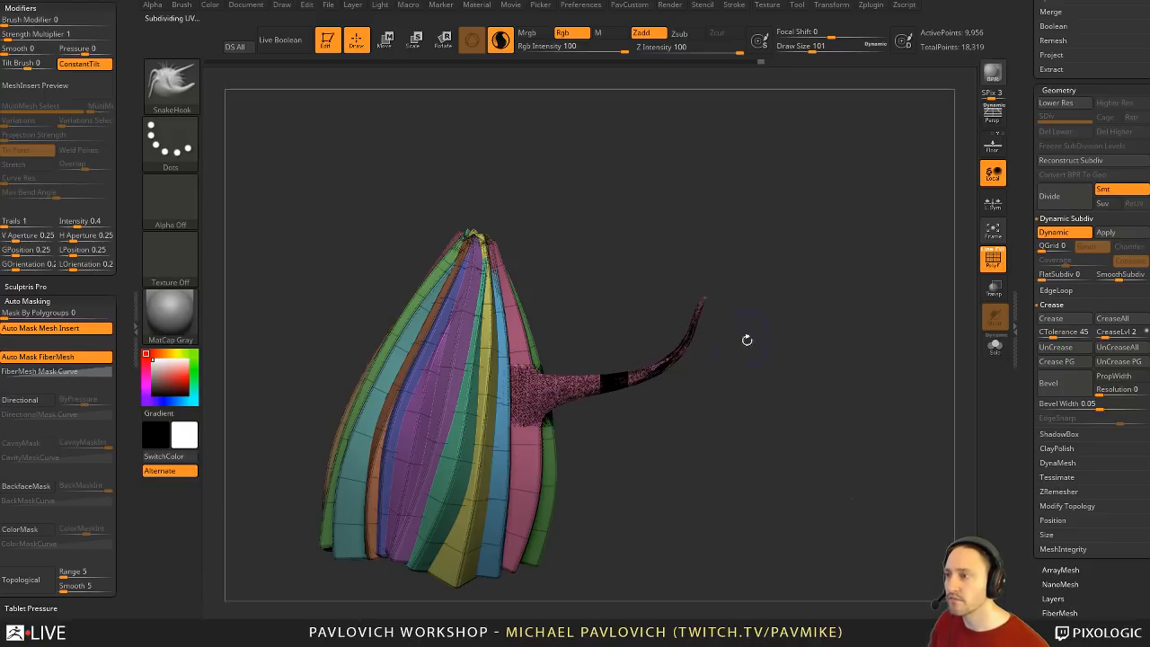
key("ctrl+z")
left_click_drag(671, 366, 681, 375)
Step: Isolate the pink strip's polygroup and show all the strips again
left_click(533, 397, "ctrl+shift")
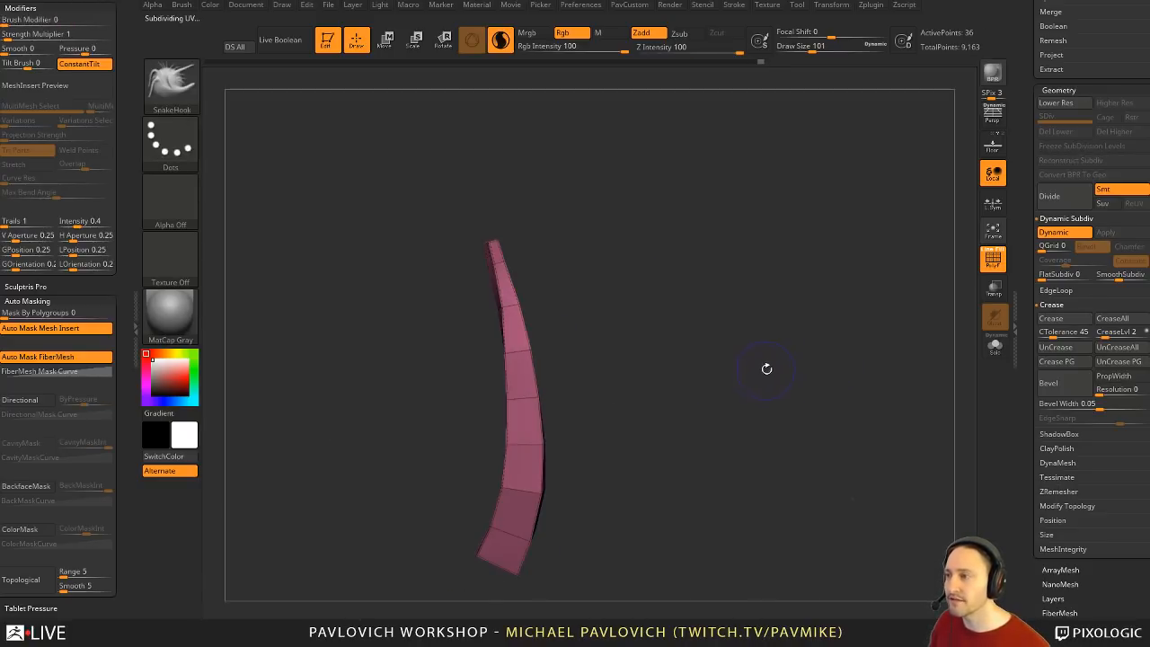
left_click(771, 364, "ctrl")
left_click(789, 285, "ctrl")
left_click_drag(779, 336, 765, 310, "ctrl+shift")
left_click(770, 334, "ctrl+shift")
left_click(524, 396, "ctrl+shift")
left_click(732, 342, "ctrl+shift")
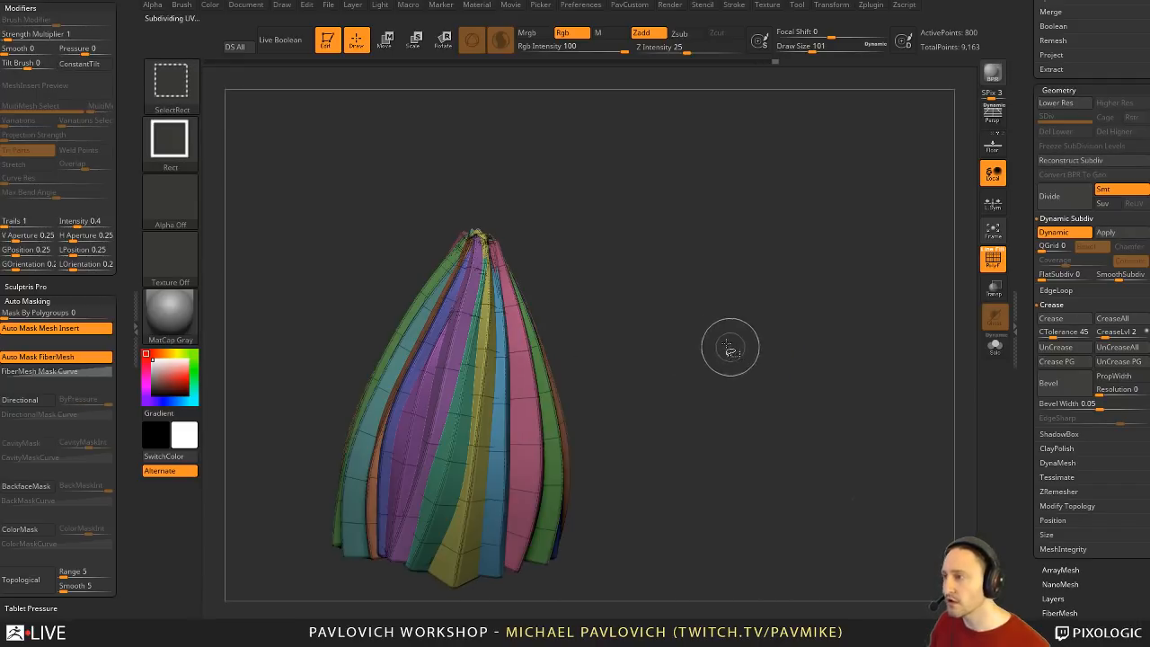
Step: Mask everything except the pink strip and set the SnakeHook brush's draw size to 158
key("w")
left_click(540, 400, "ctrl")
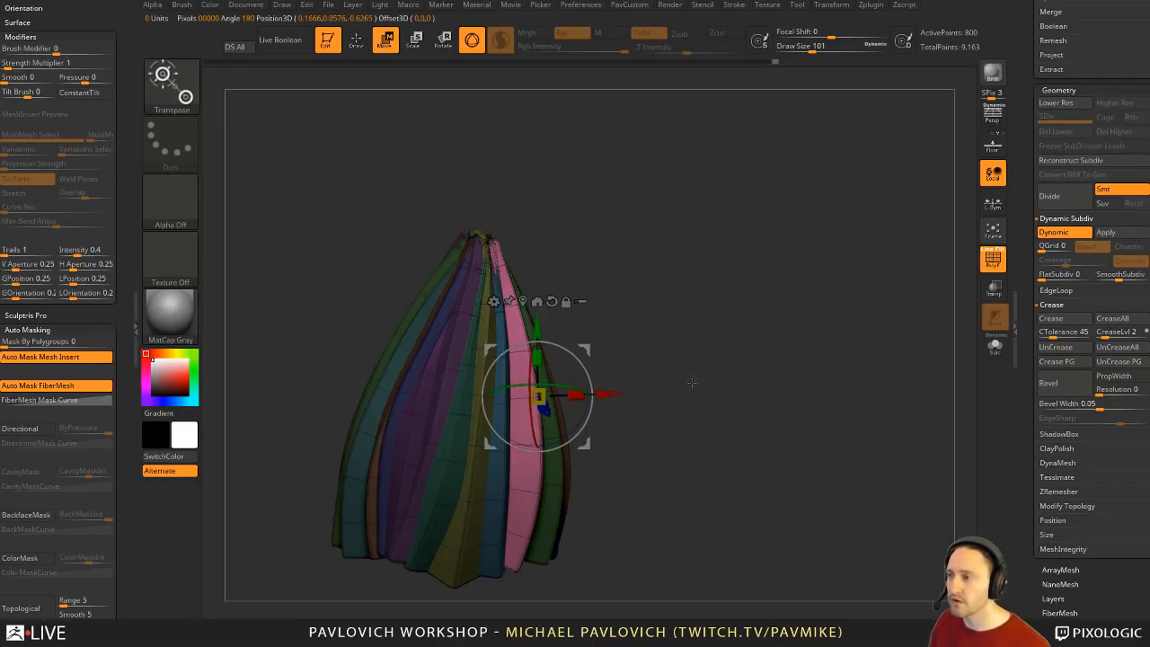
key("b")
key("s")
key("h")
left_click_drag(680, 385, 635, 368)
key("s")
left_click(539, 381)
Step: Try pulling two curved branches out of the unmasked pink strip with SnakeHook, checking the surface without polyframe
mouse_move(532, 381)
left_mouse_down()
mouse_move(559, 386)
mouse_move(691, 291)
left_mouse_up()
left_click(995, 269)
left_click_drag(861, 334, 881, 377, "alt")
left_click(994, 264)
mouse_move(729, 379)
left_mouse_down()
mouse_move(710, 359)
mouse_move(727, 244)
mouse_move(688, 202)
left_mouse_up()
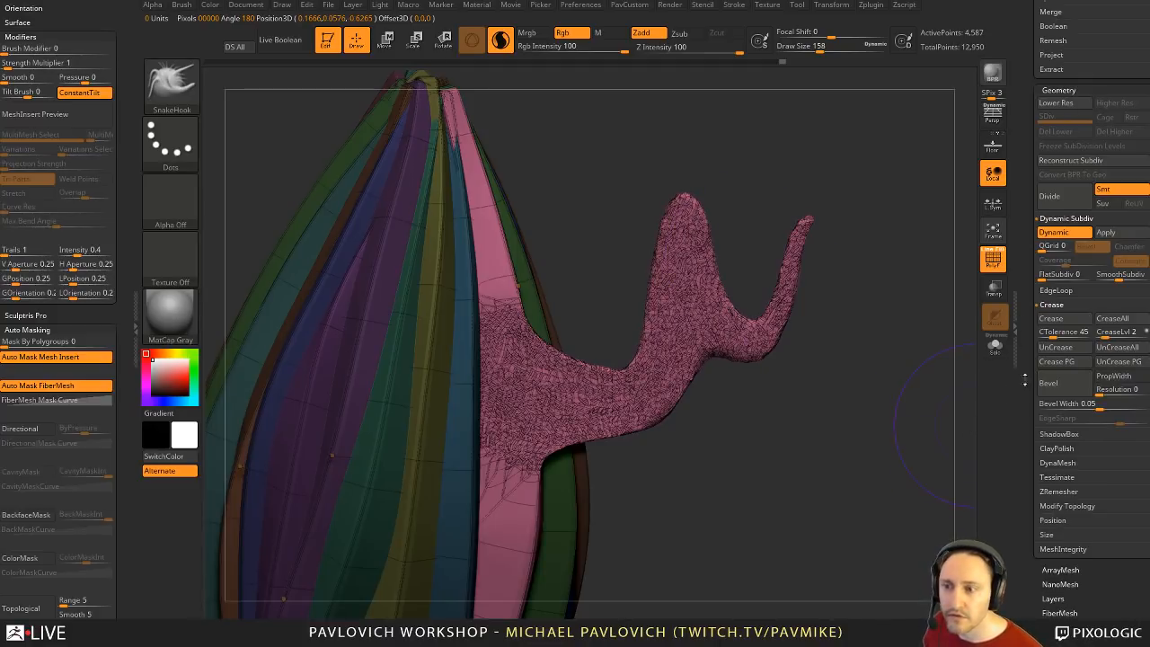
Step: Examine the Geometry settings, collapsing the Dynamic Subdiv and Crease sections and expanding Tessimate
scroll(1026, 381, "down", 5)
scroll(1032, 314, "up", 8)
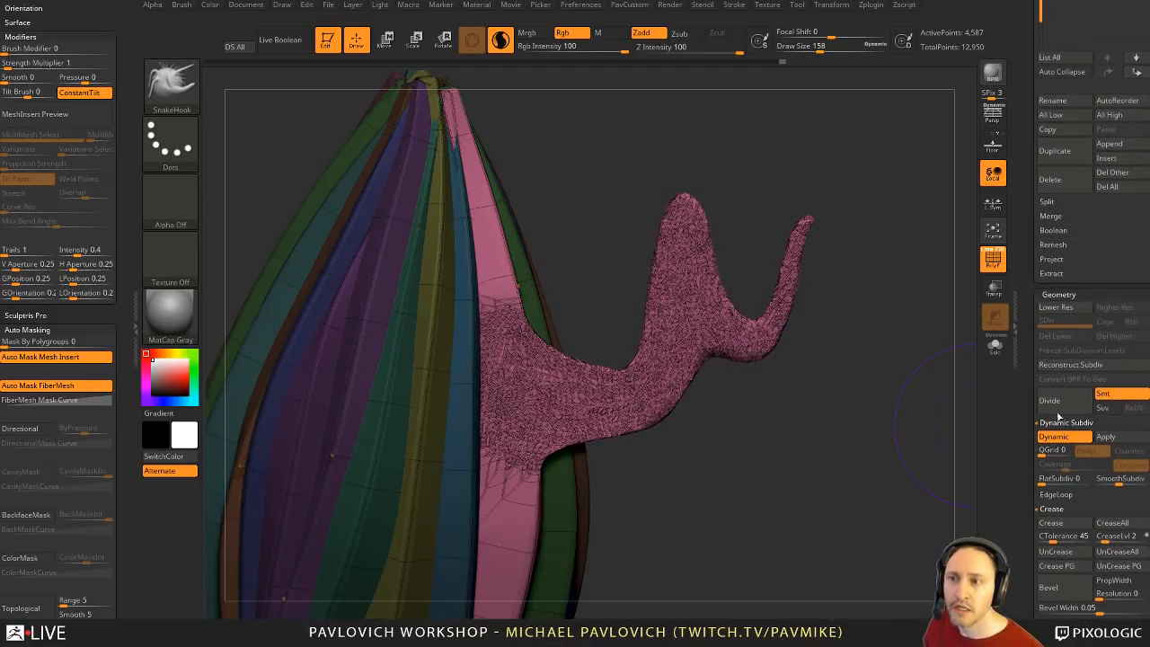
scroll(1056, 387, "down", 4)
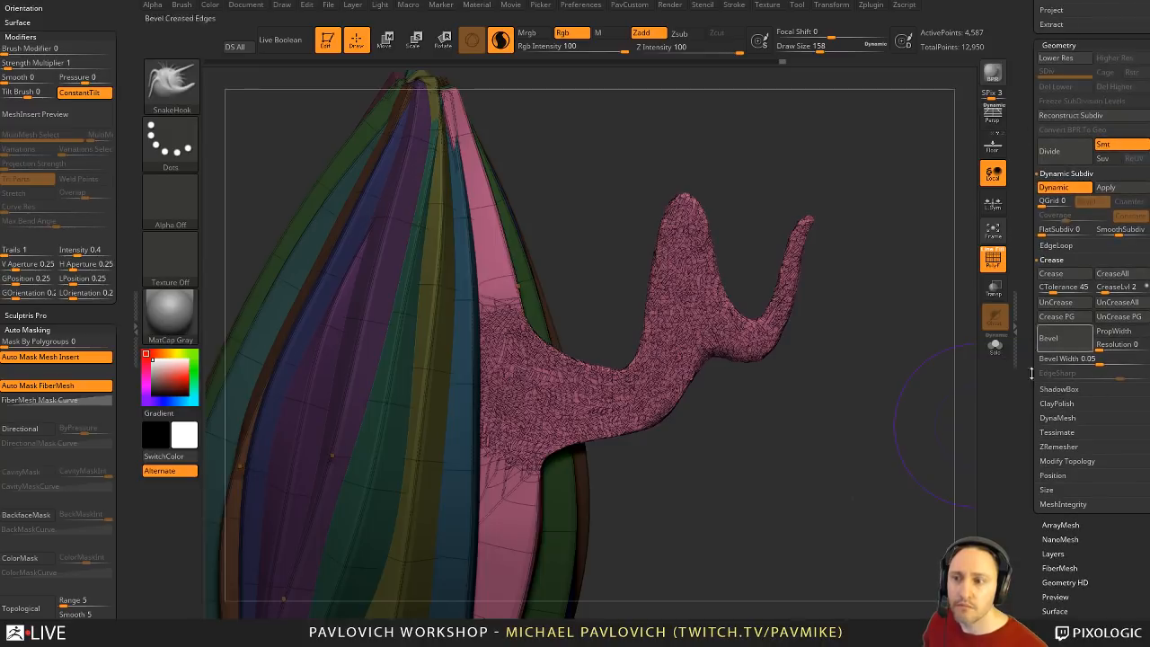
key("shift")
scroll(1057, 405, "down", 2)
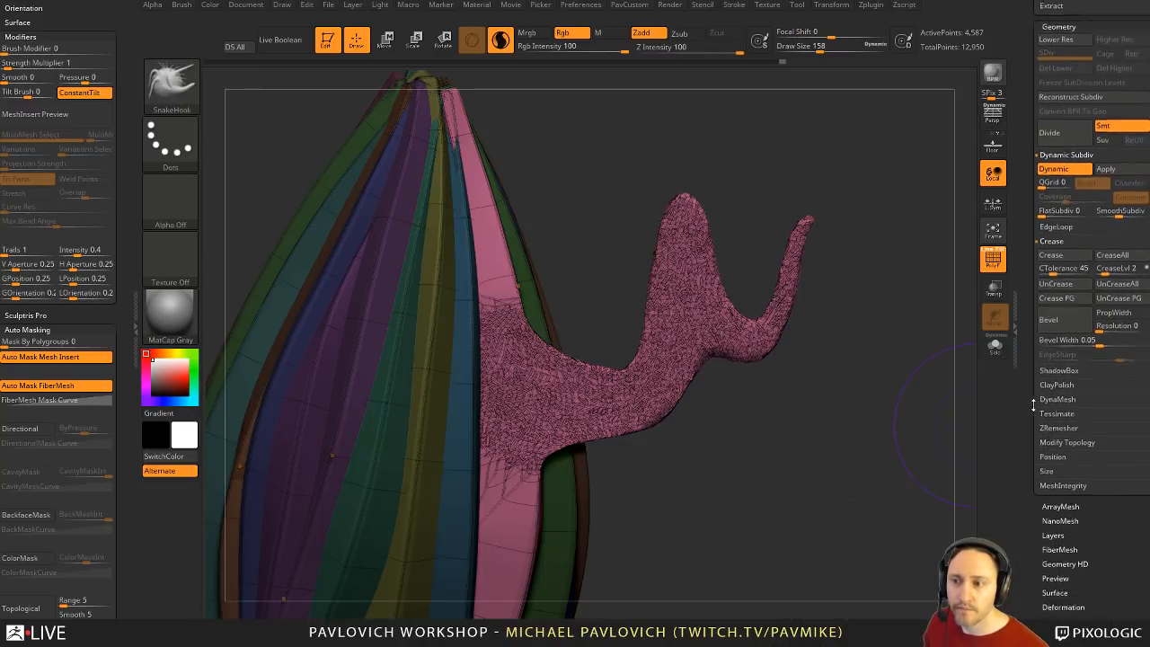
scroll(1042, 359, "up", 5)
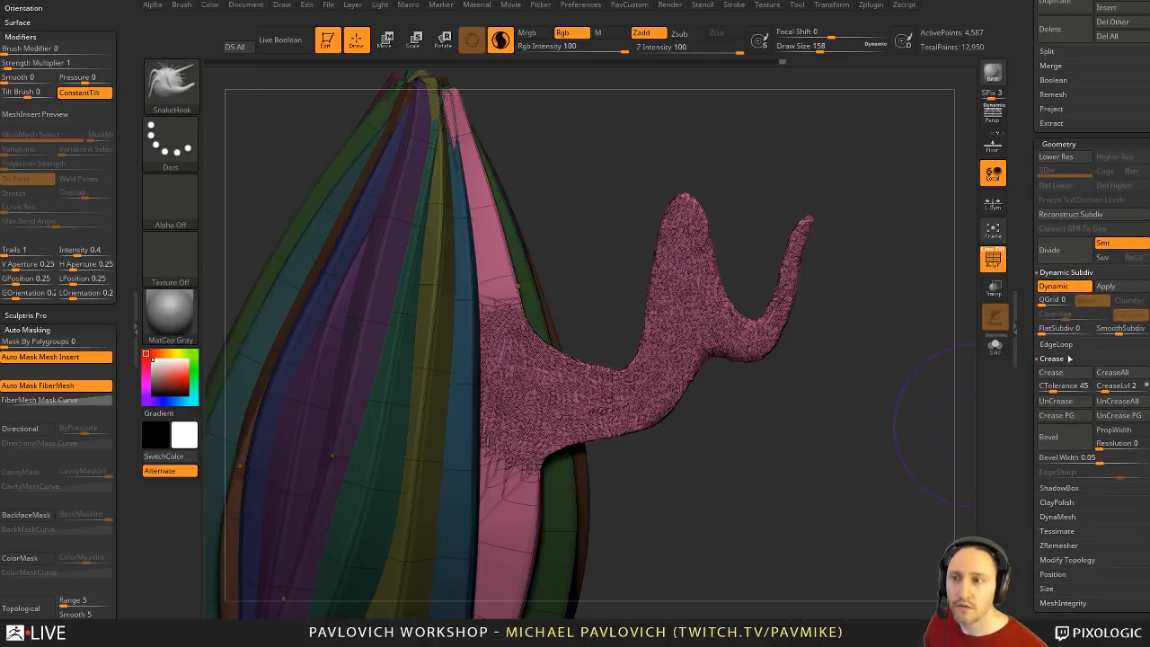
key("shift")
left_click(1055, 302)
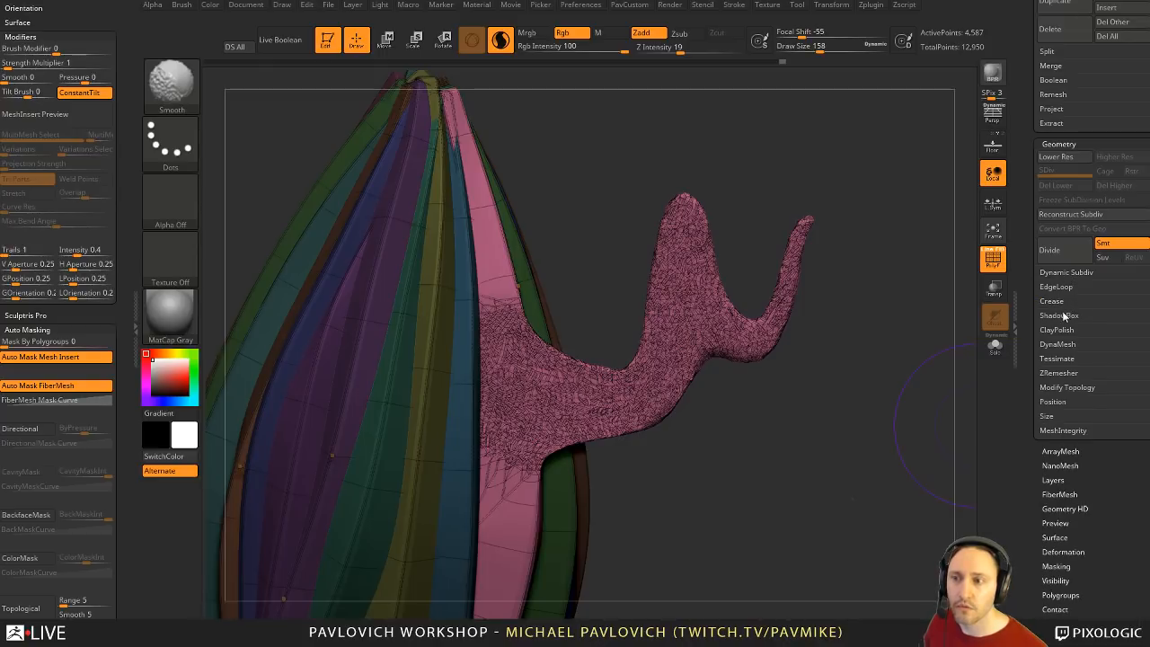
left_click(1054, 357)
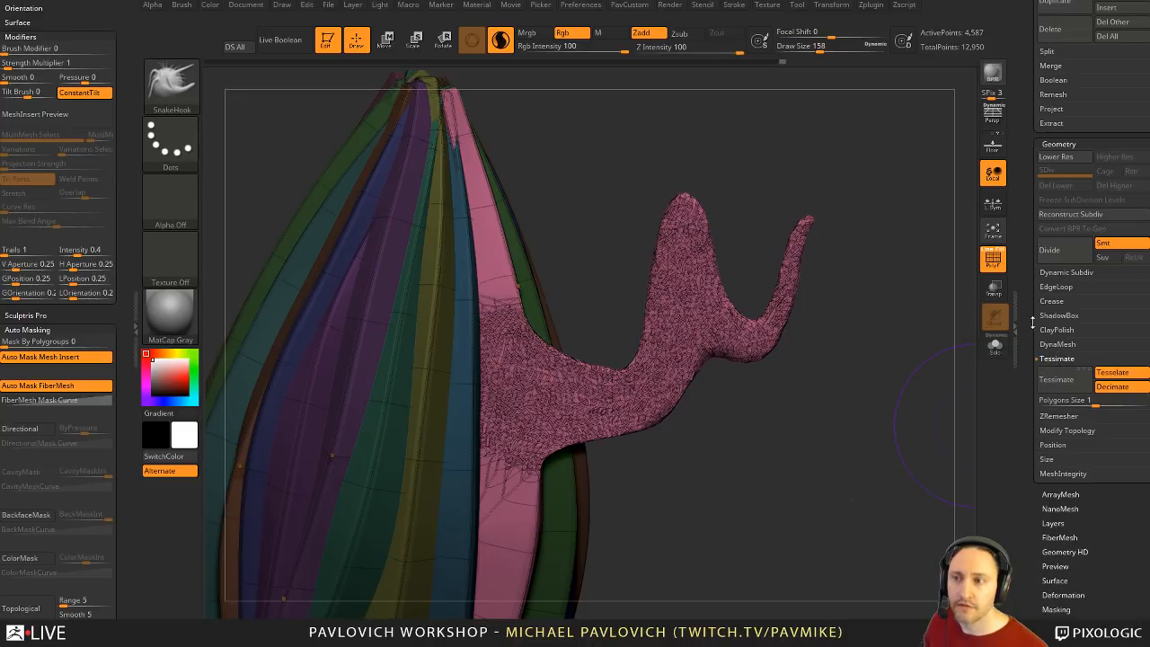
scroll(1033, 324, "up", 6)
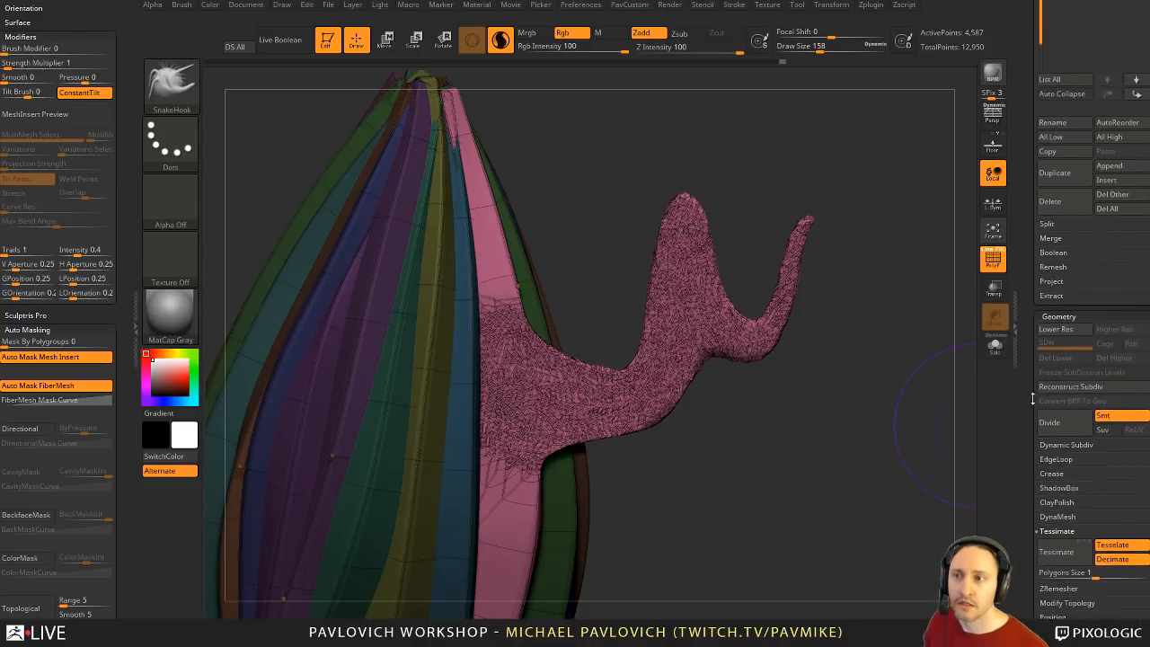
left_click_drag(1032, 398, 1033, 595)
Step: Undo the branches pulled from the pink strip and collapse the Curve, Curve Functions and Curve Modifiers stroke settings
key("ctrl+z")
key("ctrl+z")
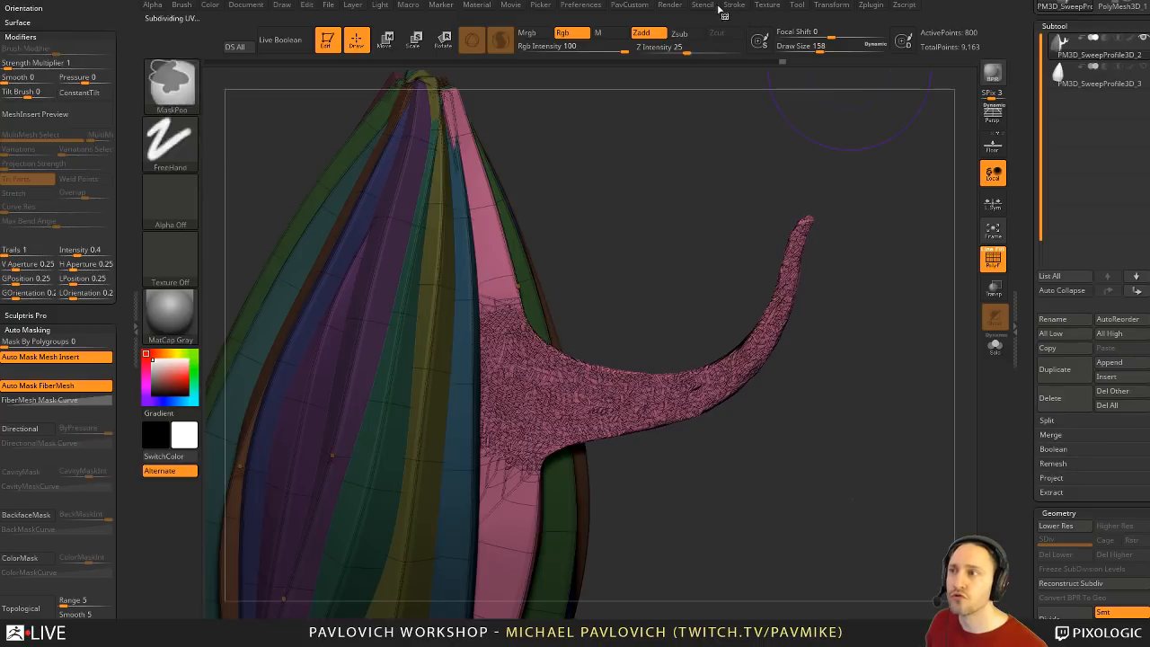
left_click(732, 5)
left_click(769, 474)
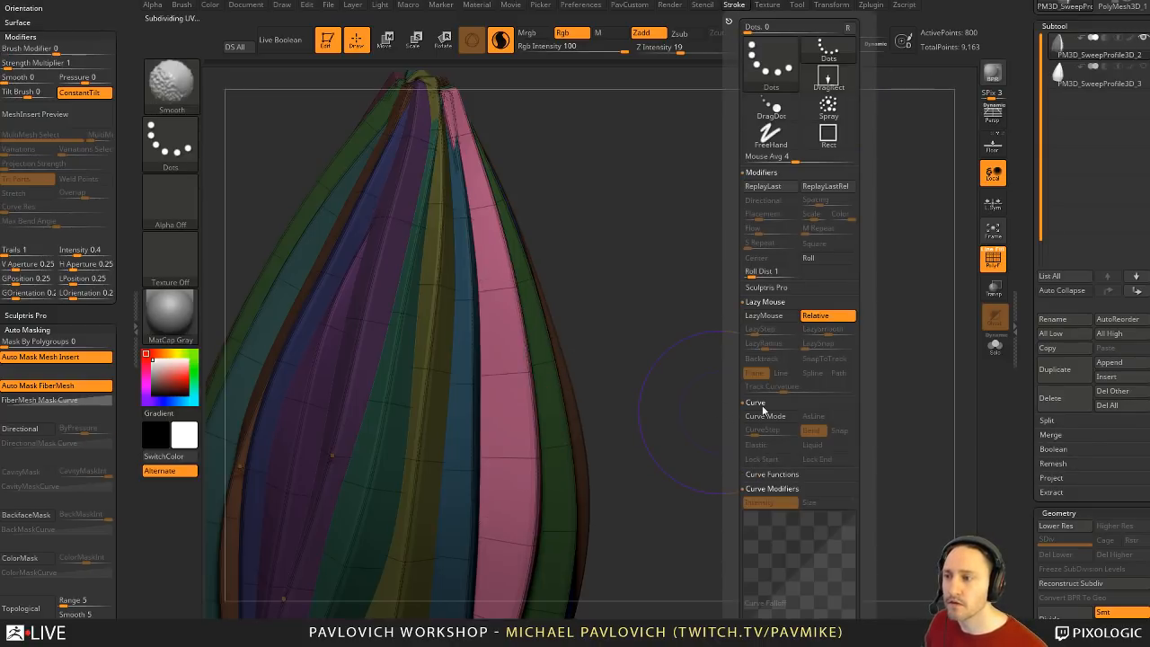
left_click(759, 403)
left_click(771, 433)
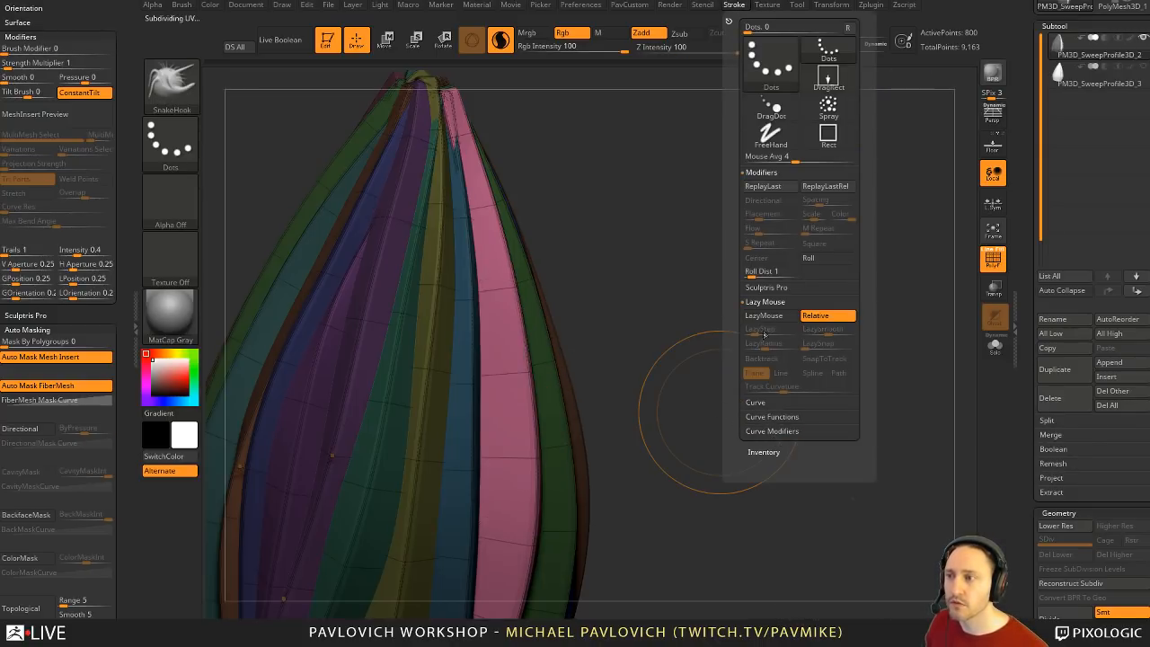
Step: Display the SnakeHook brush's own Sculptris Pro settings alongside the Tessimate options
left_click_drag(1030, 355, 1030, 259)
scroll(1029, 258, "down", 3)
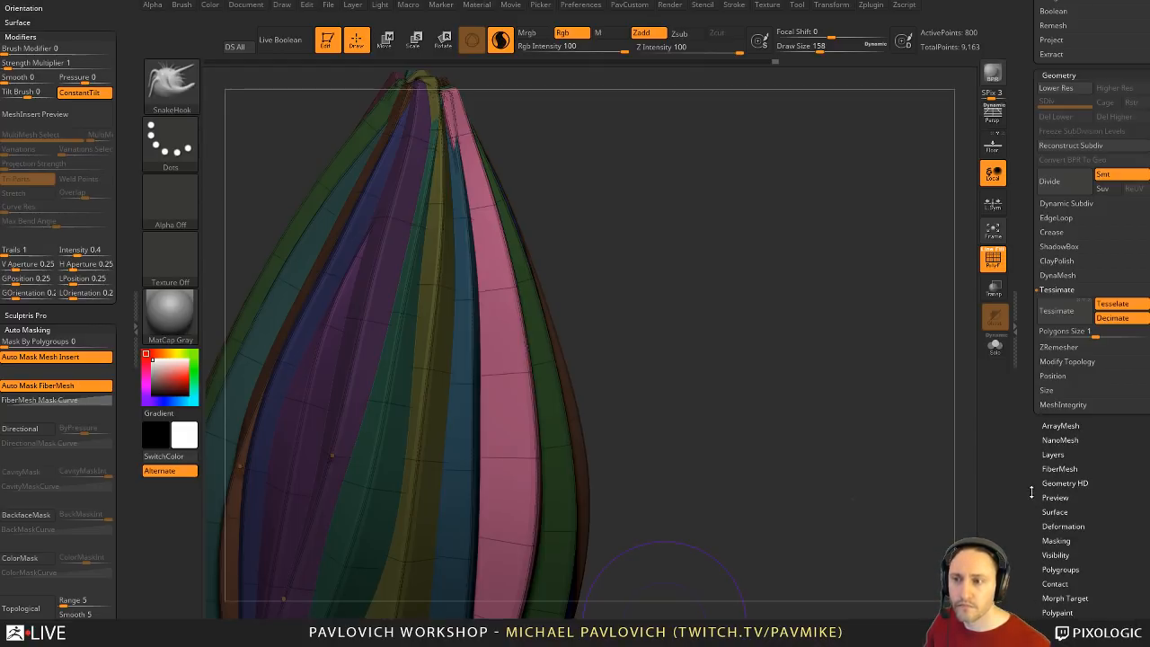
left_click_drag(1032, 491, 1034, 634)
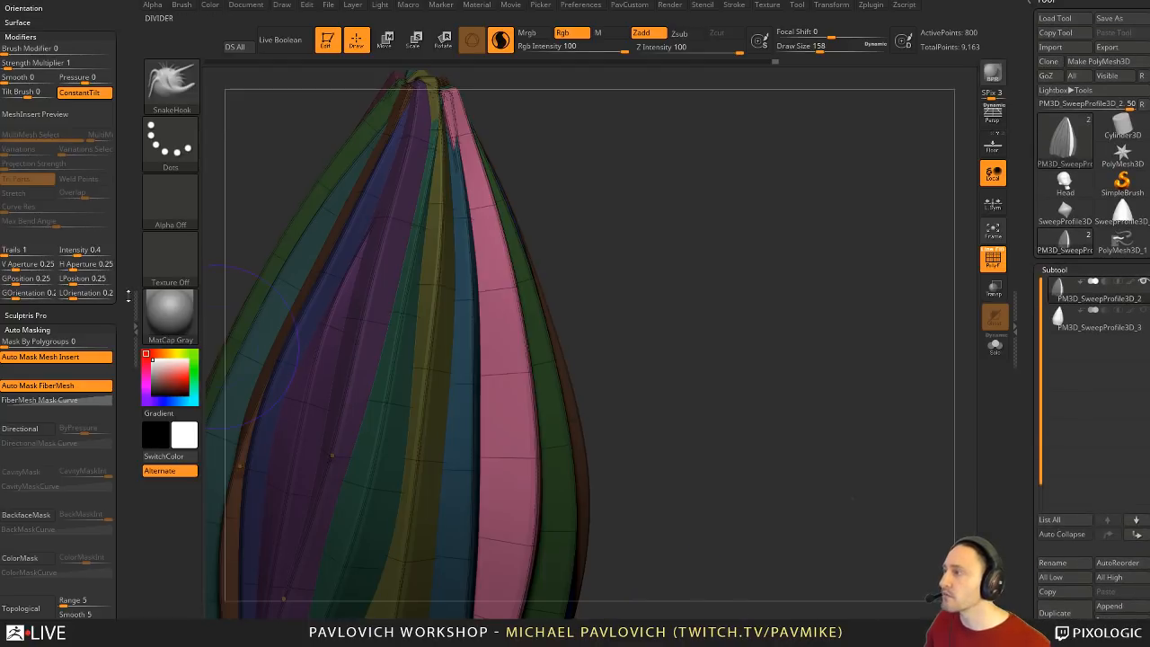
left_click(27, 329)
left_click(25, 315)
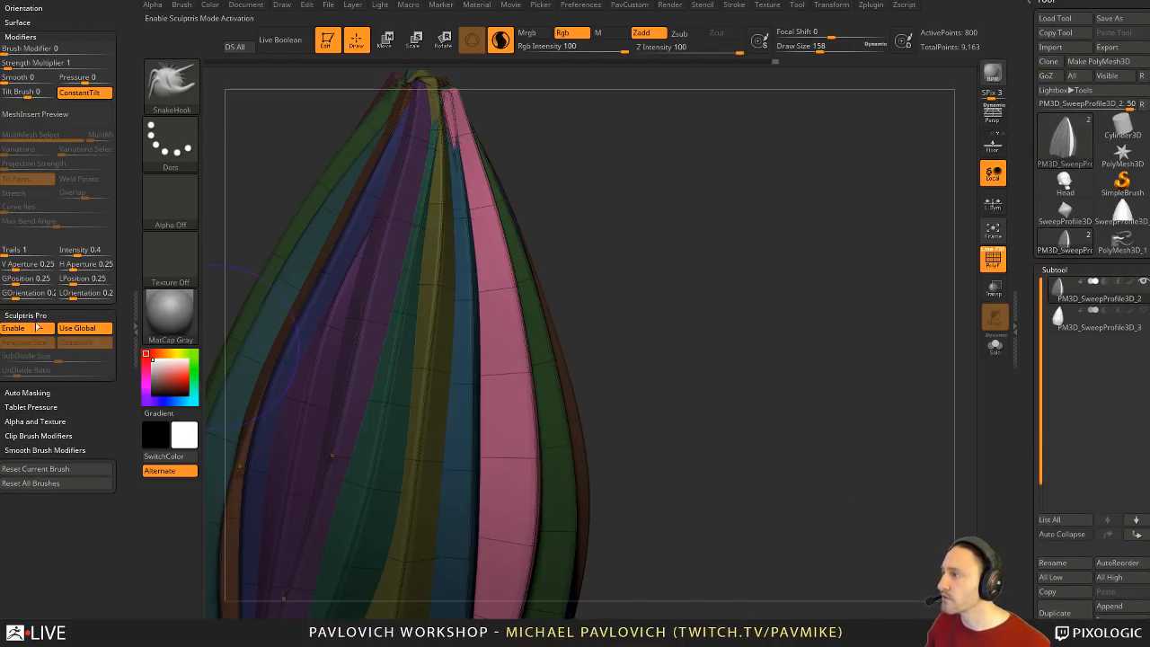
left_click_drag(1028, 371, 1024, 210)
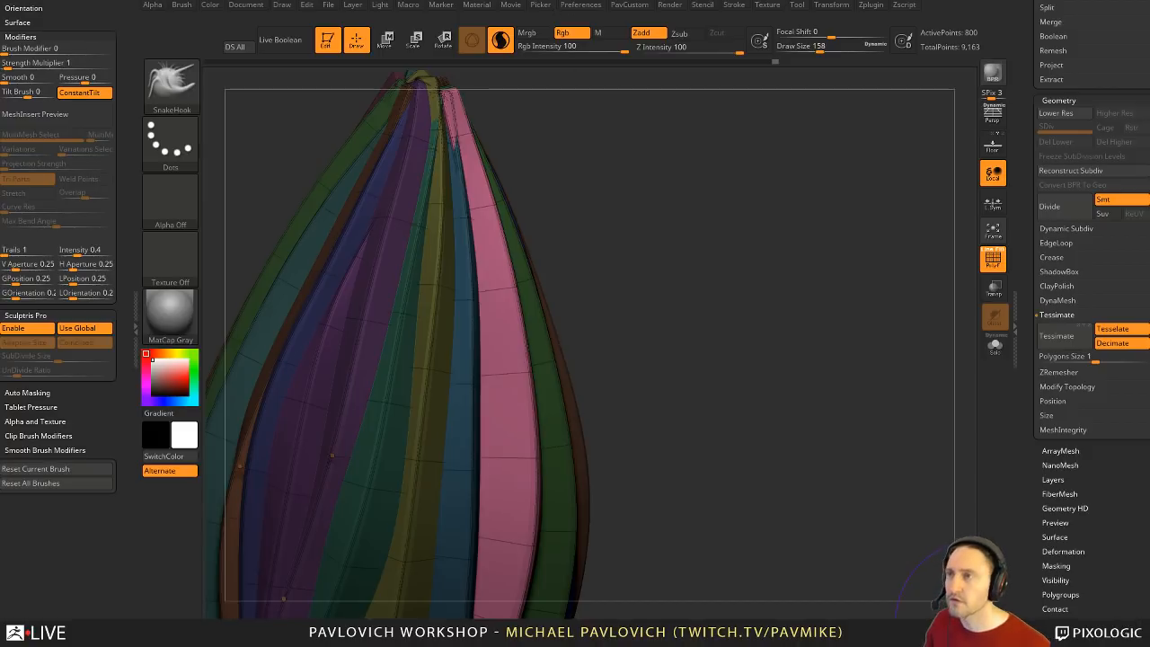
Step: Expand the Sculptris Pro stroke settings and dock the Stroke palette above the Brush palette
left_click(736, 6)
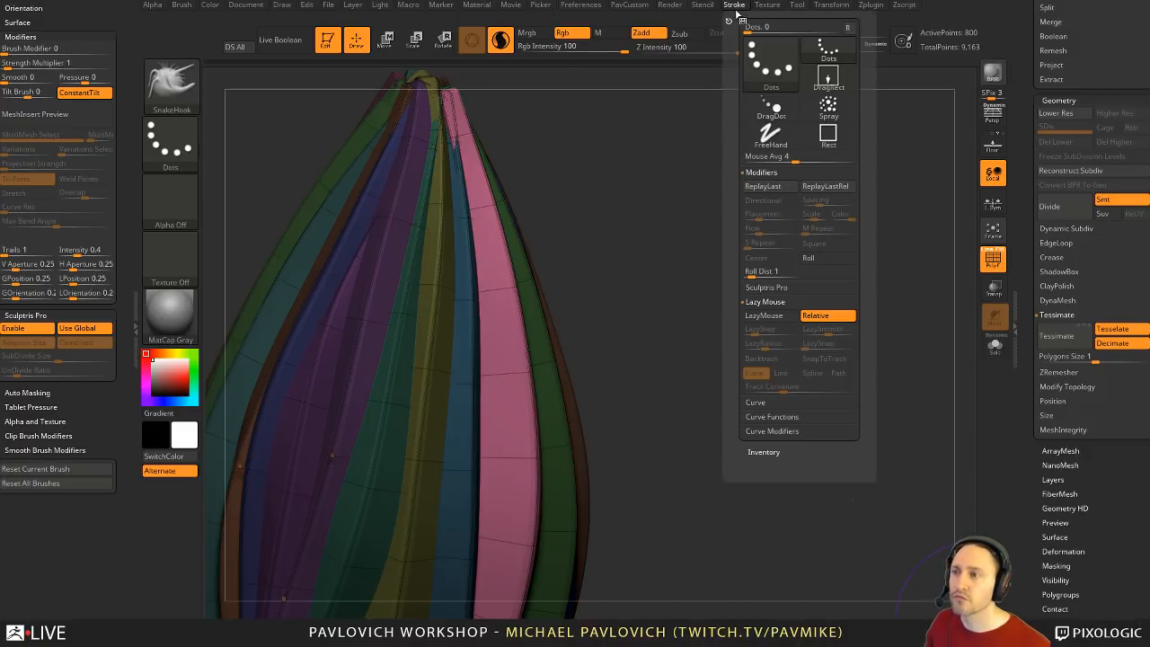
left_click(778, 287)
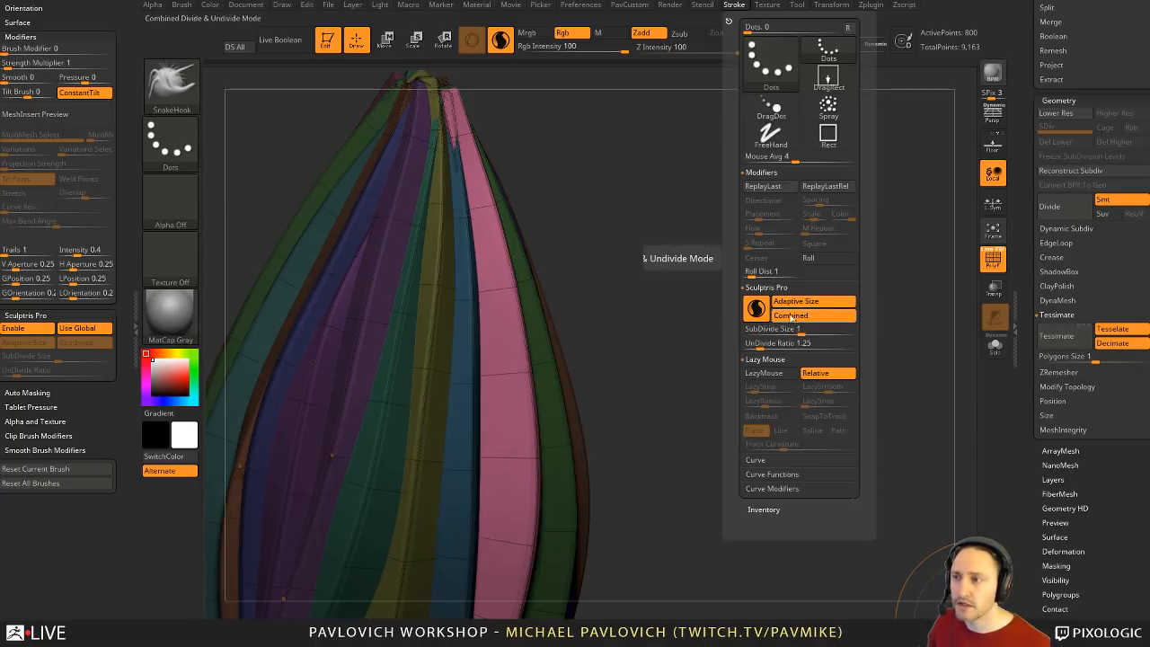
left_click(735, 8)
left_click(735, 8)
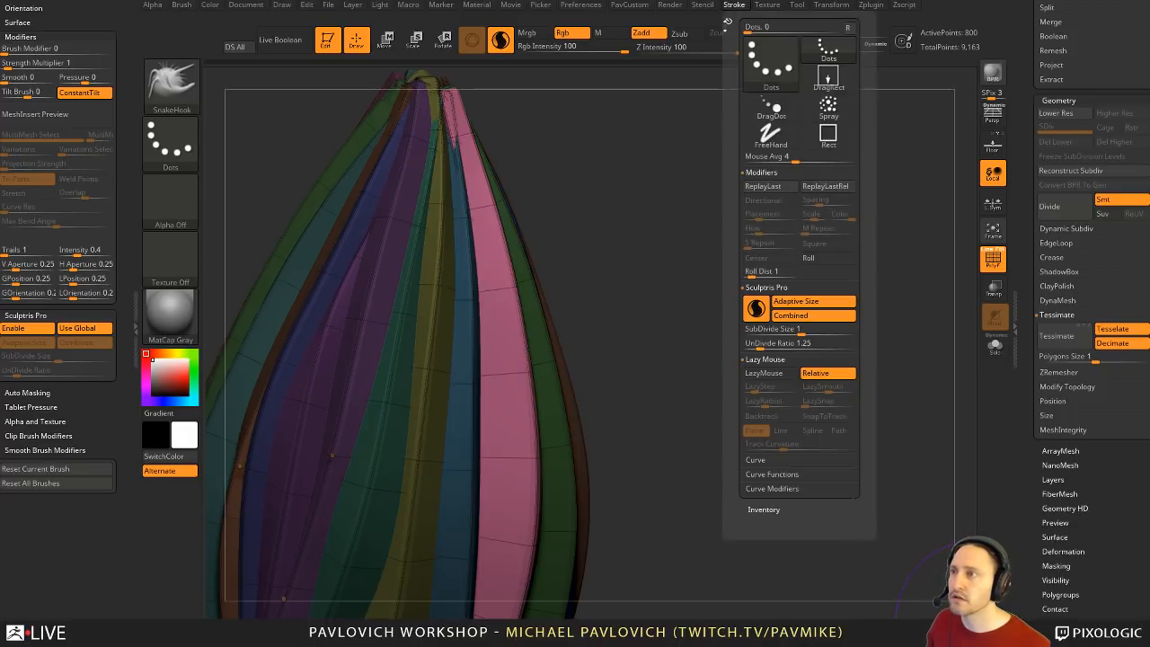
left_click_drag(727, 20, 72, 140)
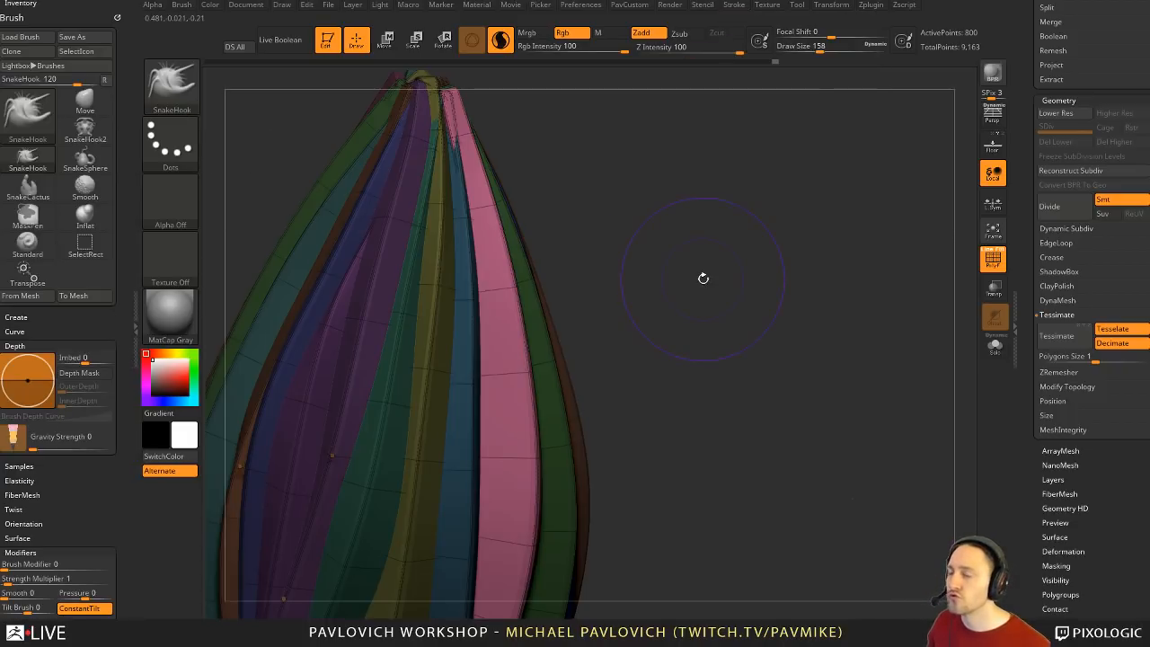
Step: Set the SnakeHook brush's draw size to 228
left_click_drag(637, 298, 646, 311)
key("s")
left_click(644, 312)
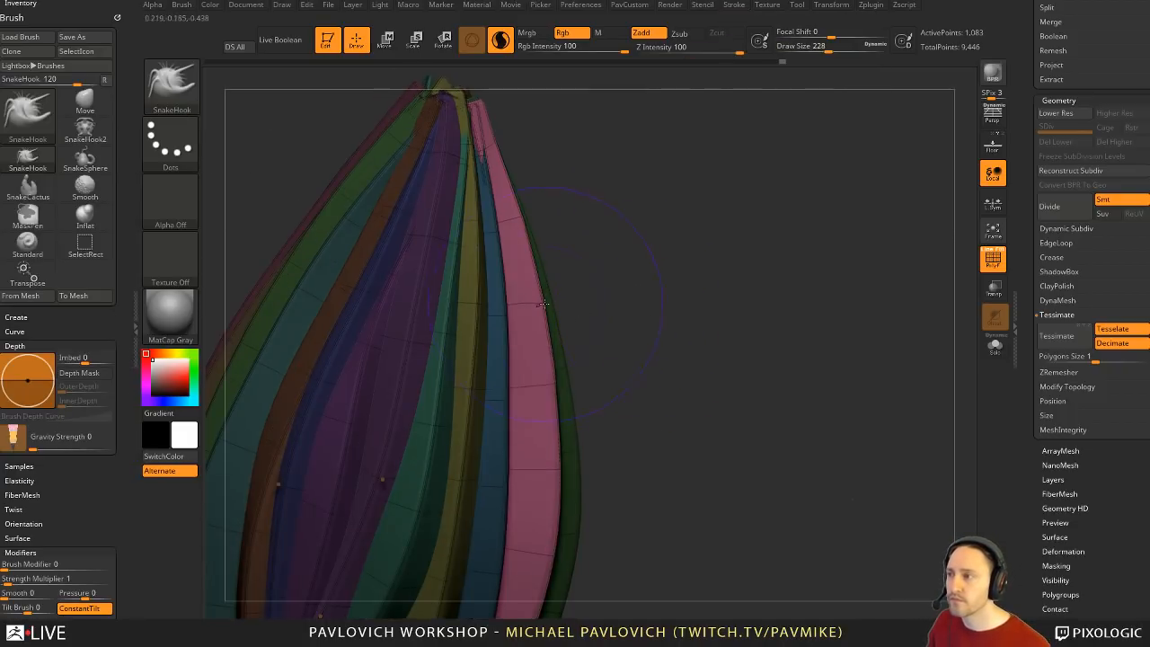
Step: Try pulling a large spike out of the unmasked pink strip at draw size 228, and undo the stroke
mouse_move(542, 303)
left_mouse_down()
mouse_move(693, 321)
mouse_move(771, 220)
mouse_move(845, 252)
left_mouse_up()
left_click_drag(854, 379, 784, 373)
key("ctrl+z")
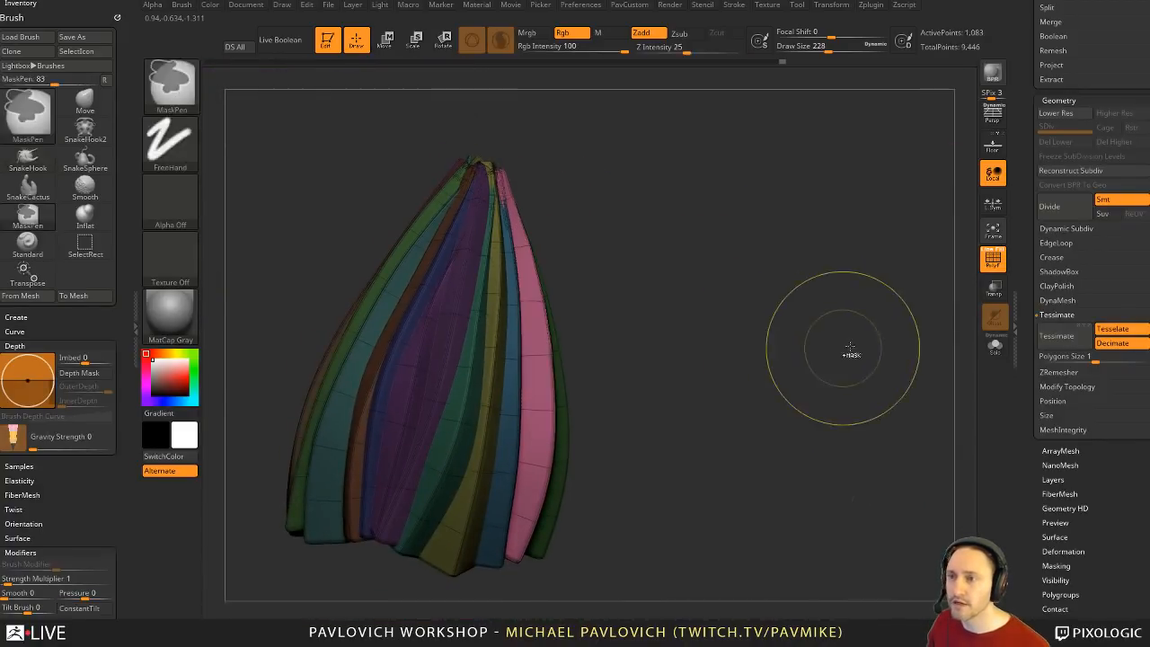
Step: Try uncreasing all edges and pulling the pink strip outward with SnakeHook, and undo both changes
key("grave")
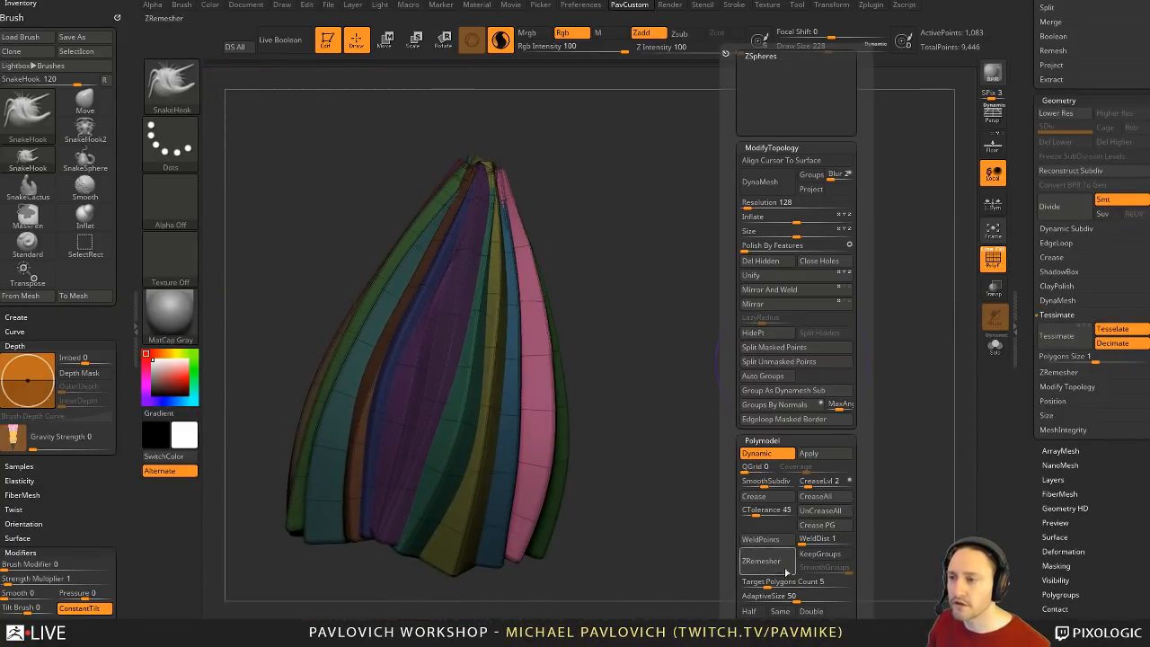
left_click(819, 513)
left_click_drag(709, 360, 694, 433, "alt")
mouse_move(532, 336)
left_mouse_down()
mouse_move(634, 327)
mouse_move(865, 225)
mouse_move(902, 237)
left_mouse_up()
mouse_move(846, 424)
left_mouse_down("alt")
mouse_move(804, 342)
mouse_move(752, 354)
mouse_move(752, 336)
mouse_move(850, 328)
left_mouse_up("alt")
key("ctrl+z")
key("ctrl+z")
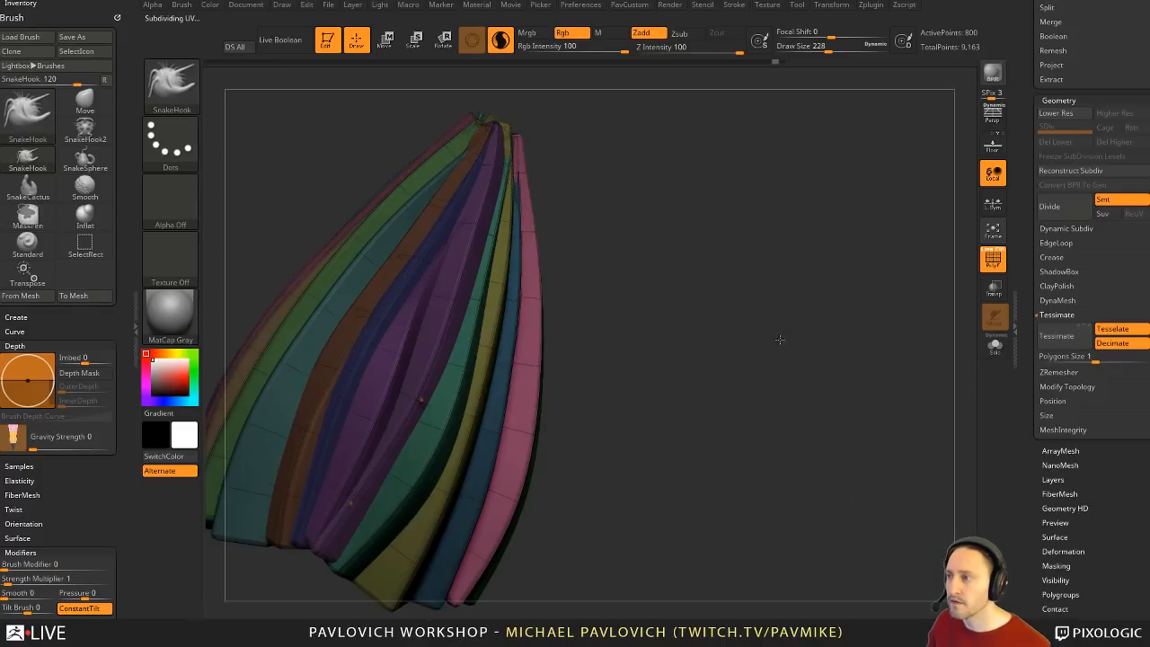
Step: Try pulling a spike out of the pink strip with the SnakeHook brush at a draw size of 197, and undo it
key("s")
left_click_drag(781, 339, 755, 377, "alt")
mouse_move(549, 308)
left_mouse_down()
mouse_move(567, 288)
mouse_move(911, 296)
left_mouse_up()
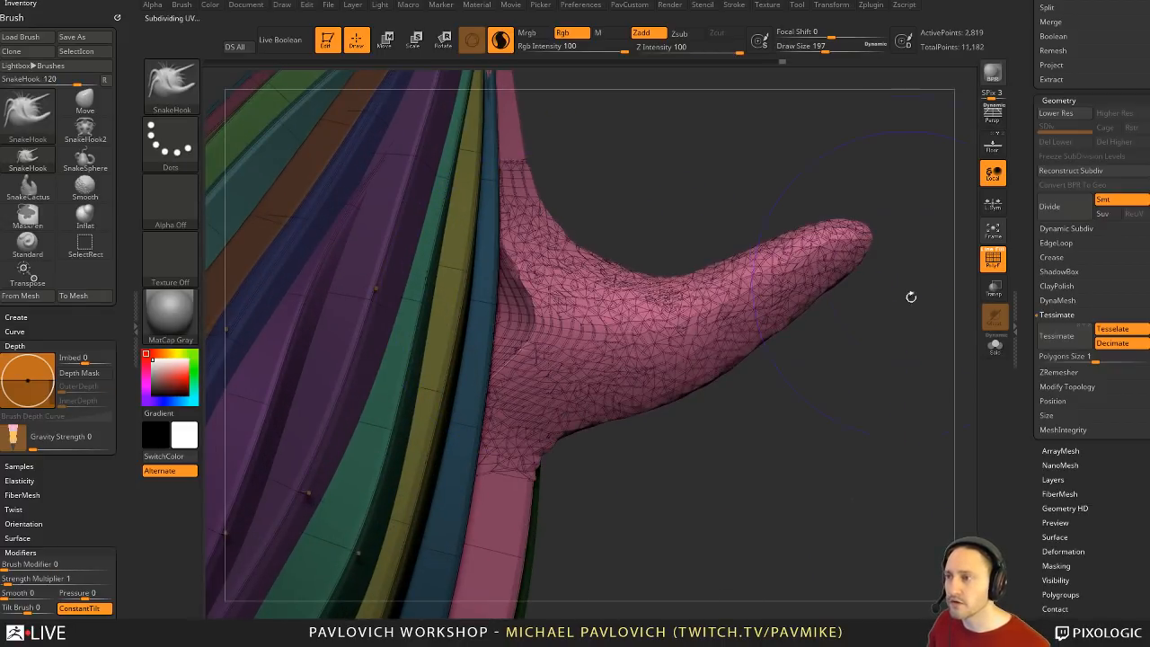
left_click_drag(770, 425, 567, 287, "alt")
left_click_drag(776, 272, 781, 350, "alt")
left_click_drag(780, 351, 877, 327)
key("ctrl+z")
key("f")
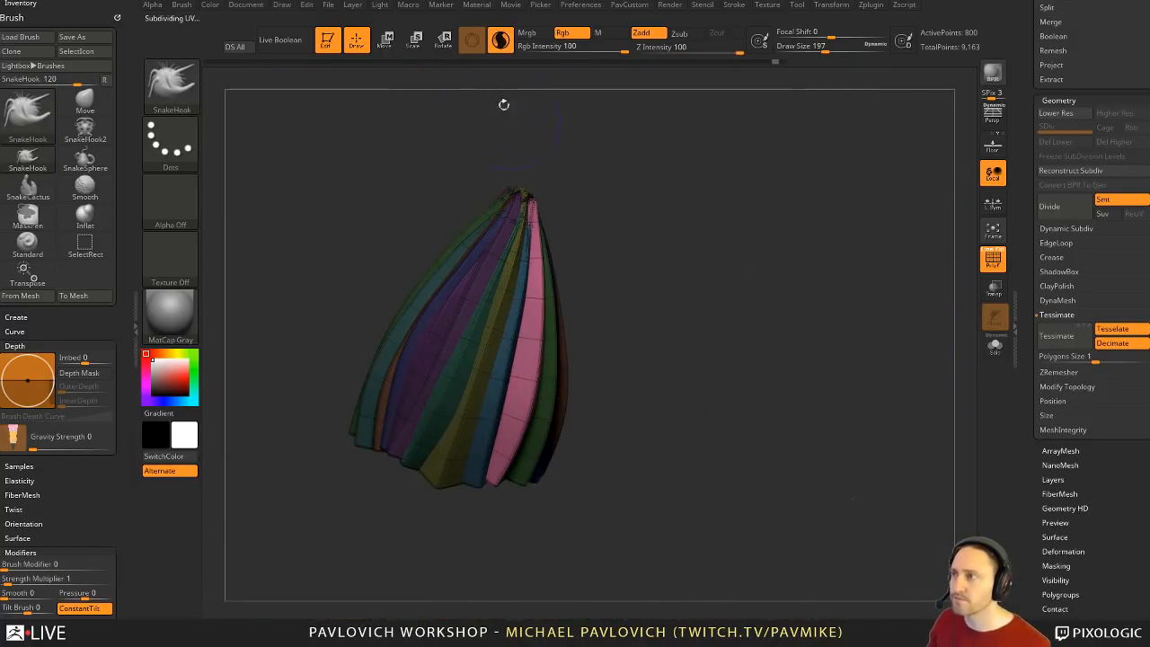
Step: Turn off the polyframe display and set the hair tuft's smooth subdivision level to 4
left_click_drag(604, 198, 351, 457, "shift")
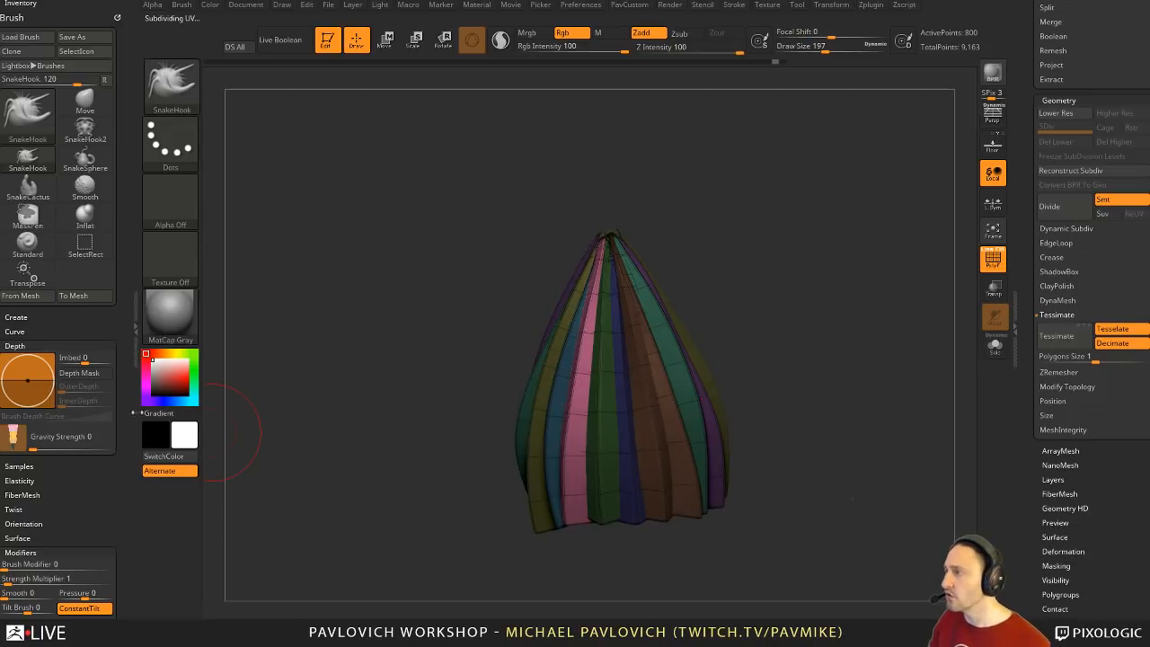
left_click_drag(1017, 204, 1000, 413)
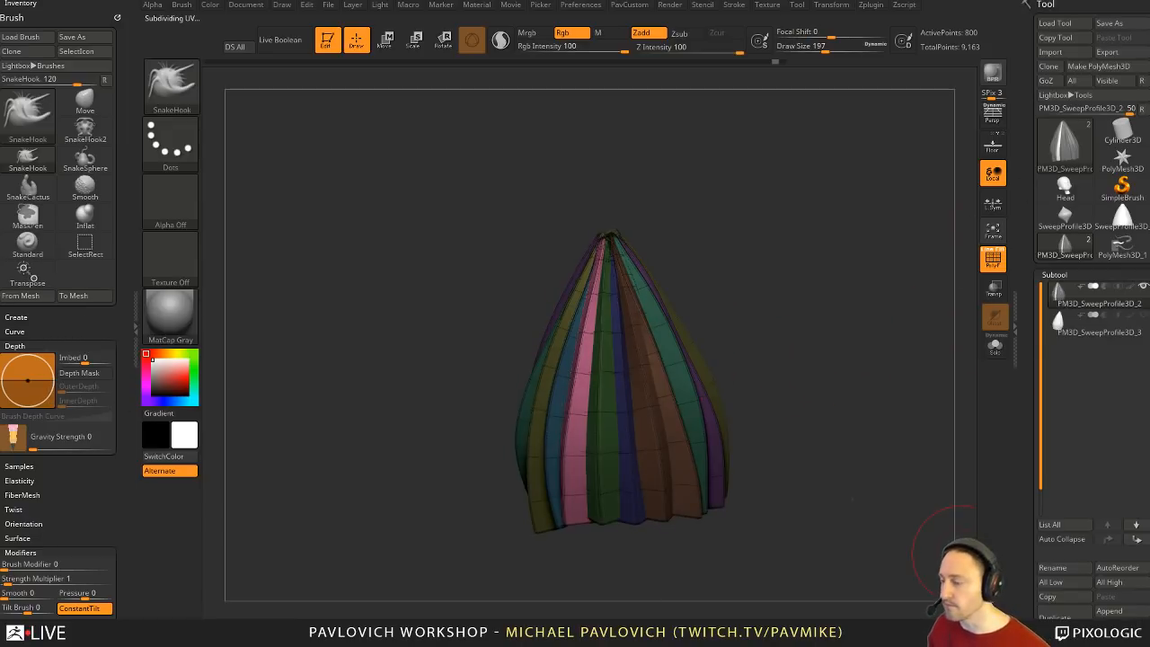
left_click(989, 264)
left_click_drag(812, 305, 727, 379)
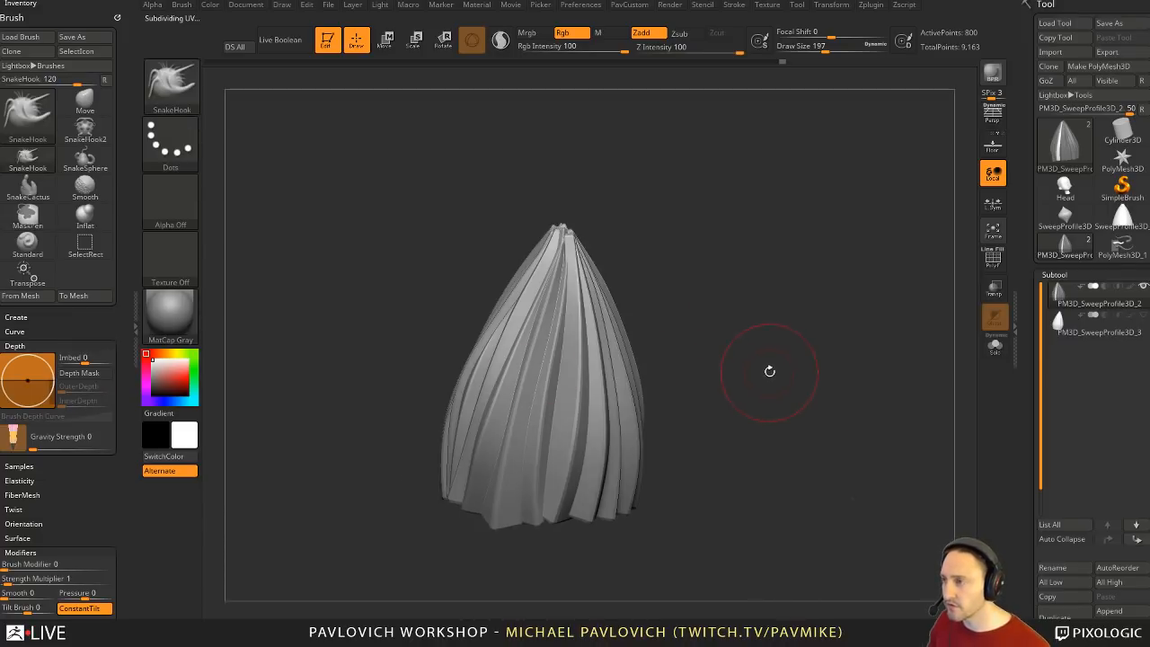
key("grave")
left_click(753, 482)
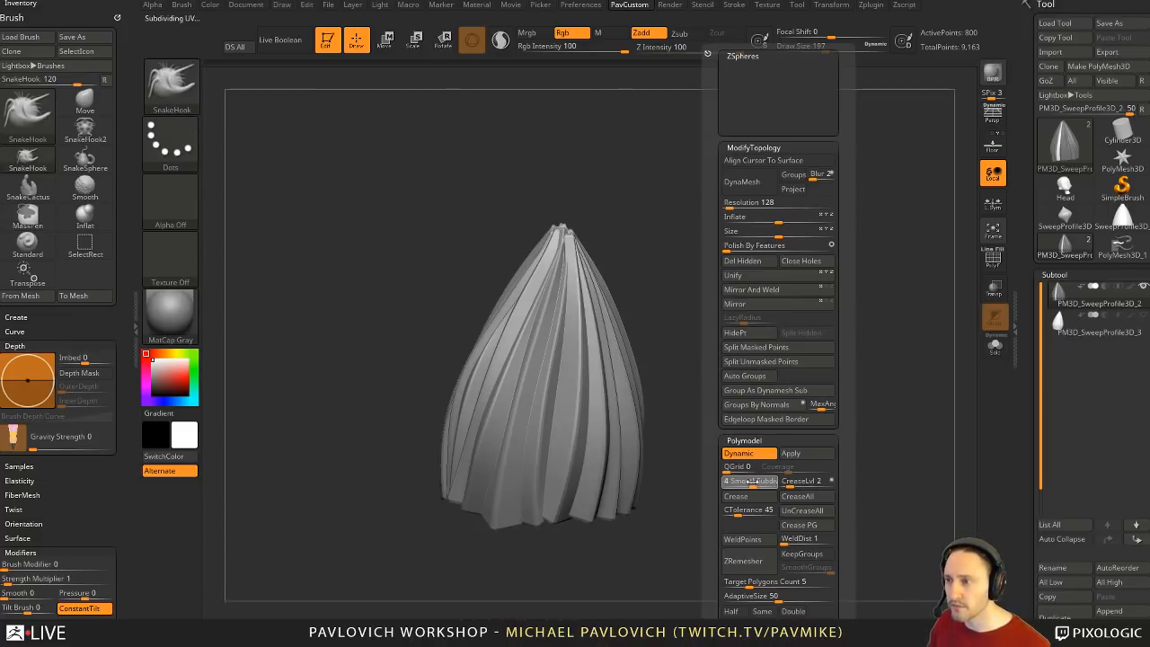
left_click_drag(686, 298, 816, 344)
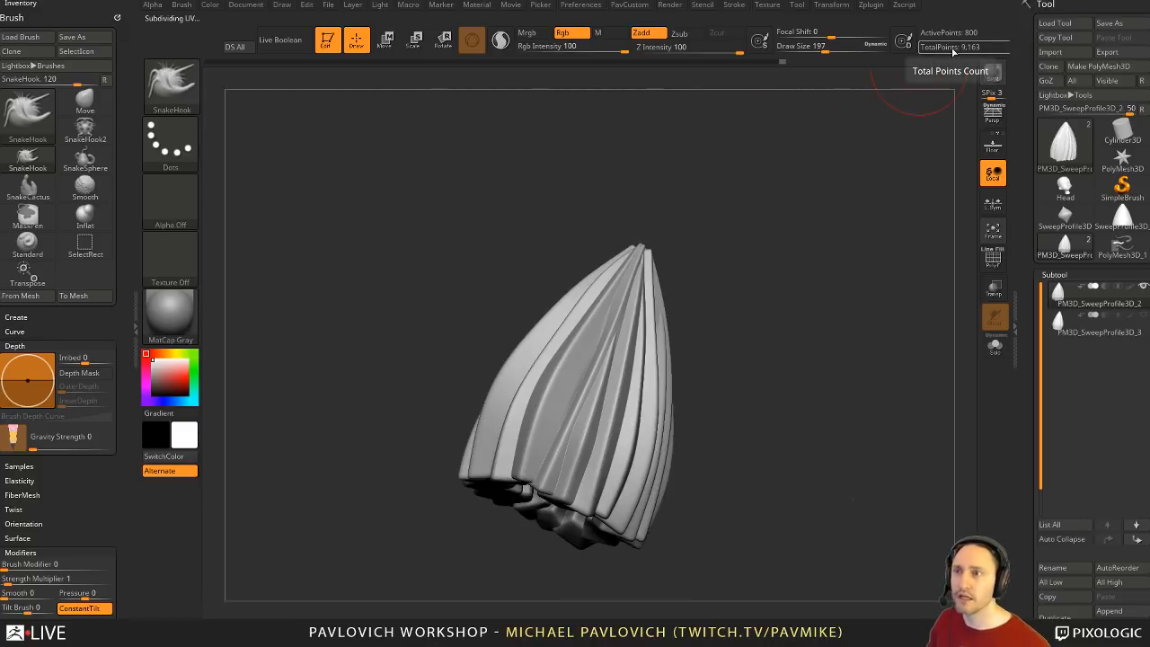
Step: Turn off dynamic subdivision and draw the hair tuft's tip to a point using the Pinch brush at a draw size of 365
mouse_move(764, 310)
left_mouse_down()
mouse_move(737, 321)
mouse_move(777, 319)
mouse_move(779, 290)
left_mouse_up()
key("shift+d")
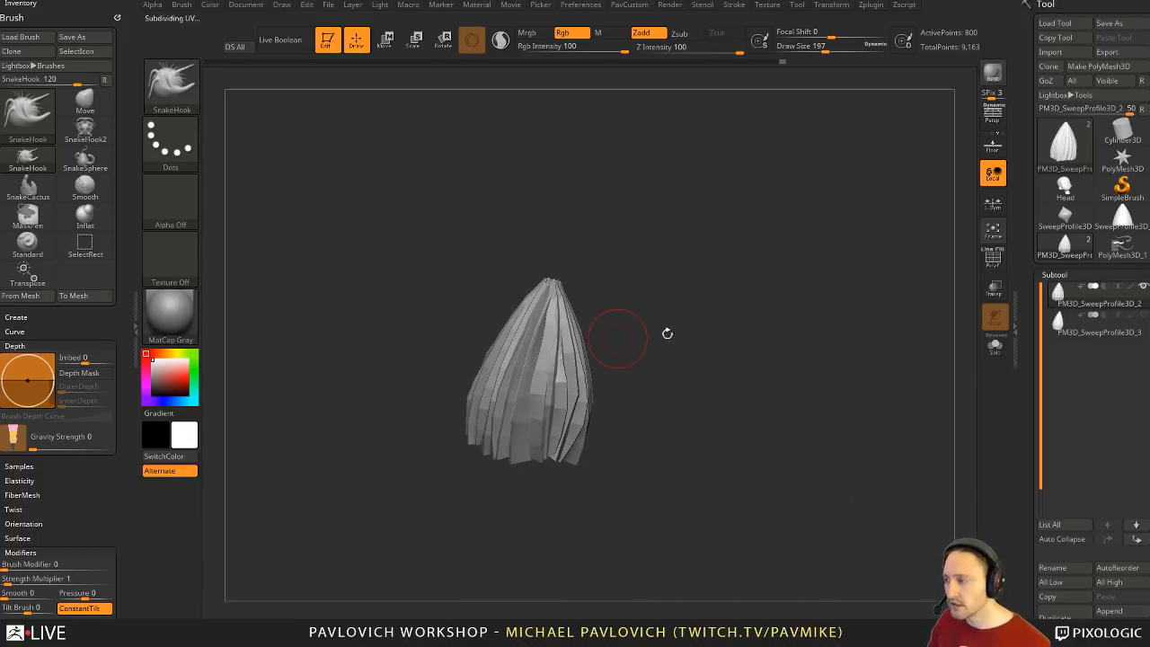
mouse_move(666, 333)
left_mouse_down()
mouse_move(680, 257)
mouse_move(701, 282)
mouse_move(666, 300)
left_mouse_up()
key("b")
key("p")
key("i")
left_click_drag(538, 263, 543, 236)
left_click_drag(646, 221, 575, 199)
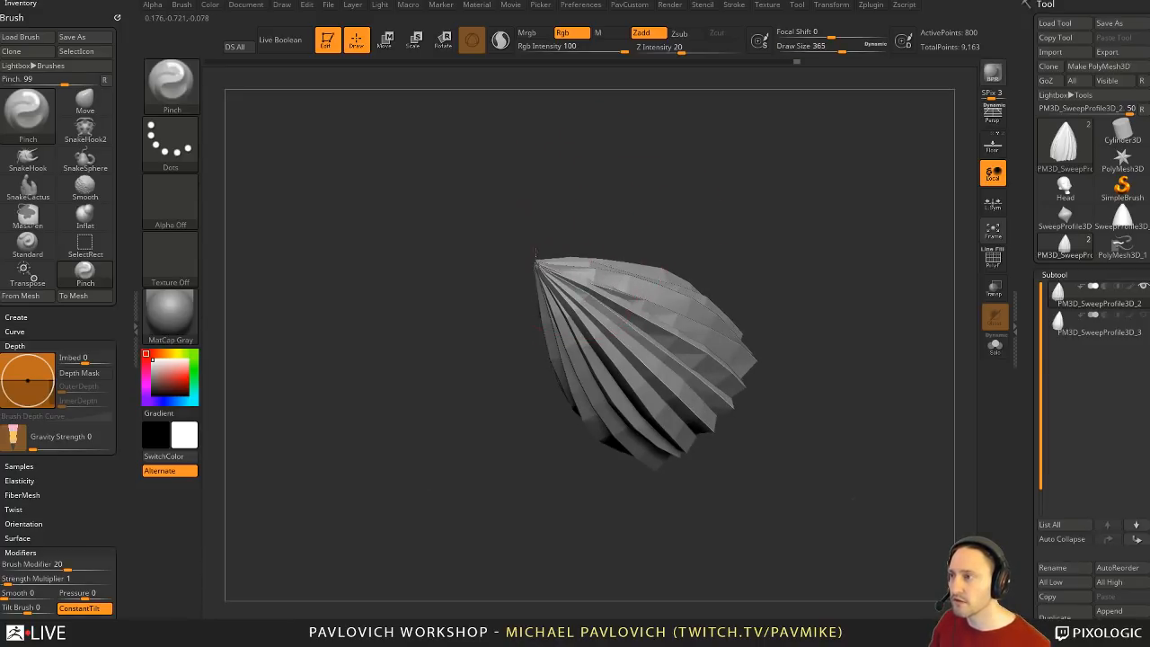
Step: Turn dynamic subdivision back on for the pinched hair tuft and check its smoothed shape
left_click_drag(724, 284, 765, 236, "shift")
key("ctrl+d")
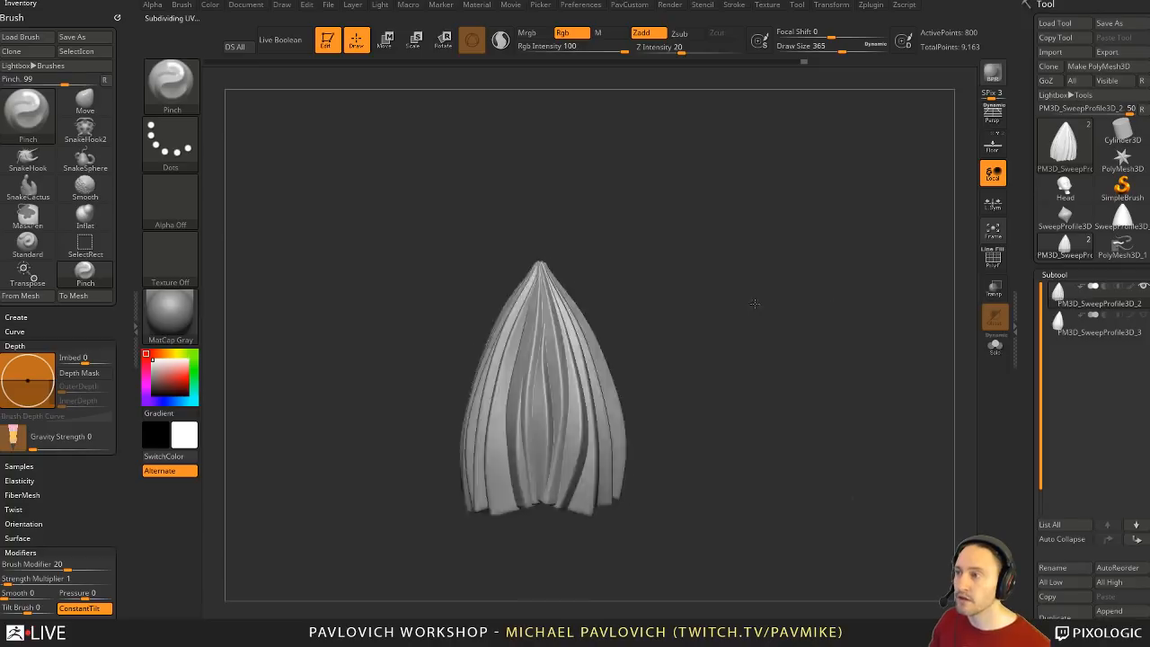
left_click_drag(763, 310, 760, 321)
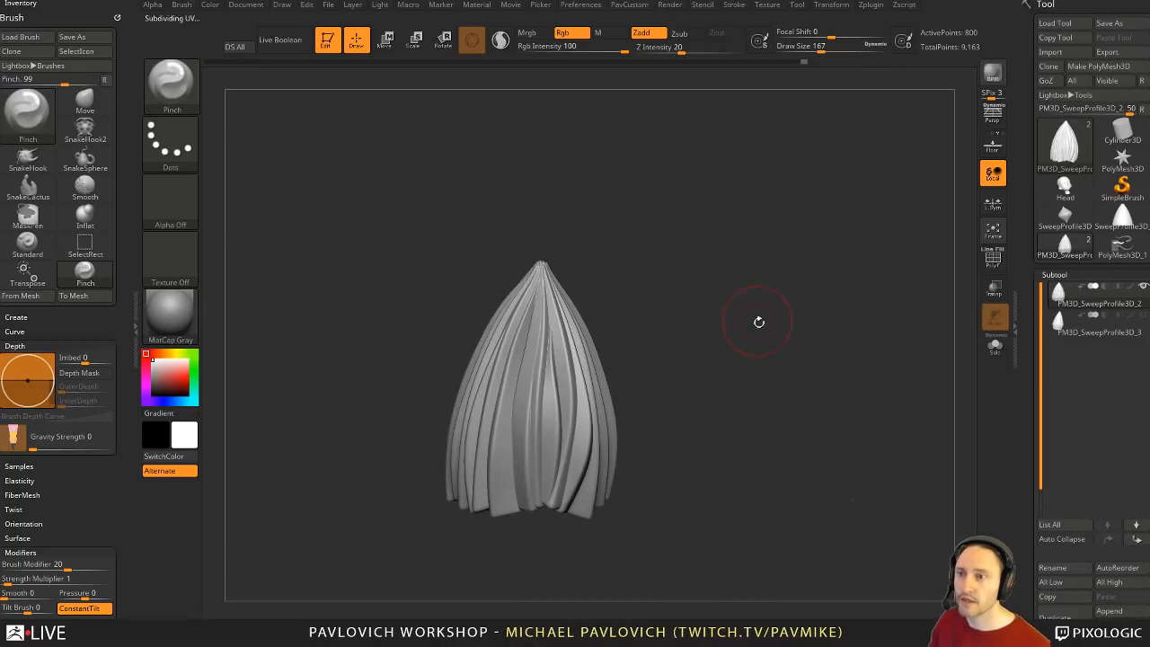
Step: Create a new insert mesh brush from the hair tuft viewed straight down on its tip, and switch to the Head model
left_click(1065, 187)
left_click_drag(850, 318, 854, 300, "shift")
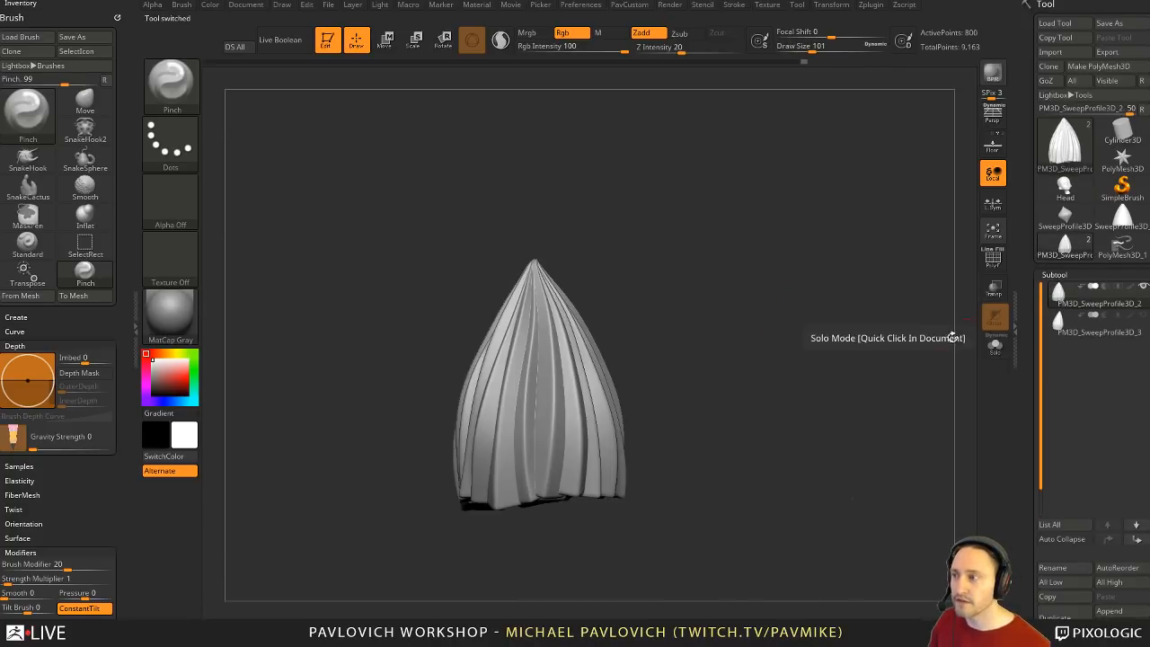
left_click_drag(824, 261, 829, 440)
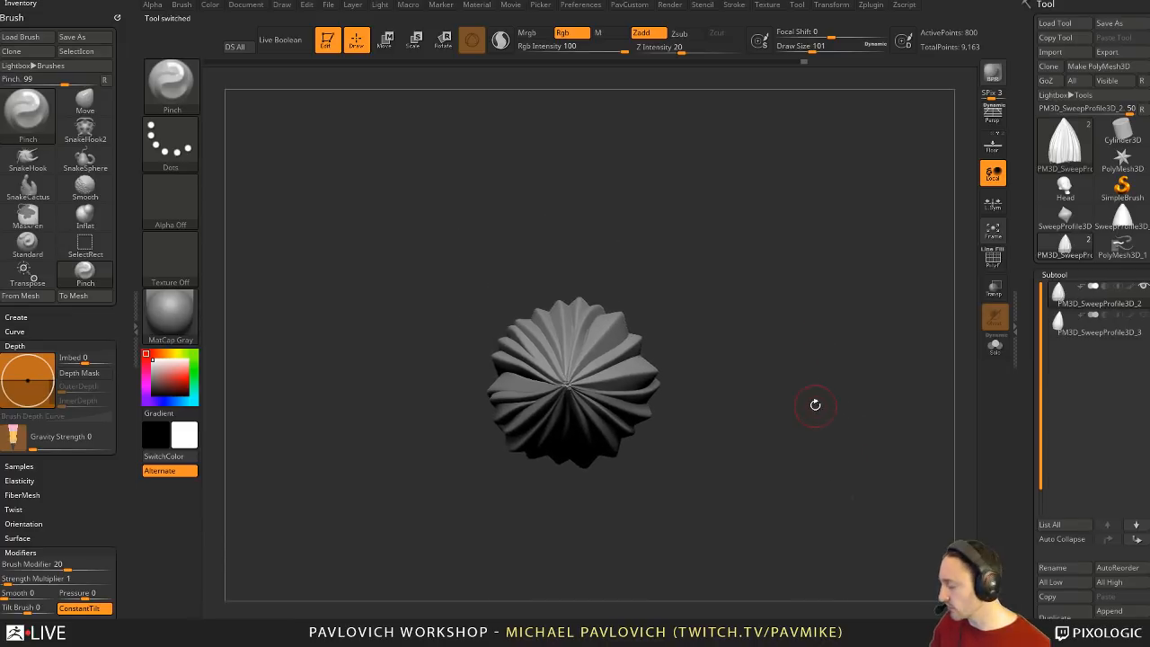
key("b")
left_click(419, 629)
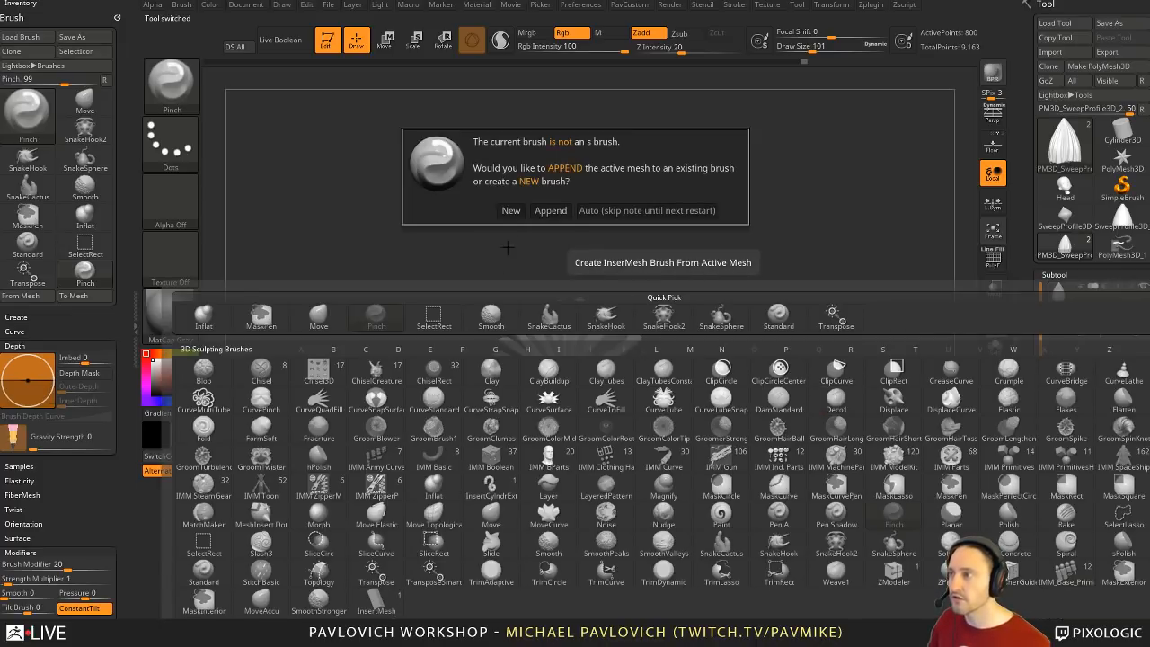
left_click(507, 213)
left_click(1065, 187)
Step: Insert mirrored hair tufts all around the head's scalp with the new insert mesh brush, and clear the mask
mouse_move(905, 305)
left_mouse_down()
mouse_move(830, 252)
mouse_move(822, 259)
left_mouse_up()
left_click_drag(547, 390, 539, 407)
left_click_drag(586, 376, 584, 392)
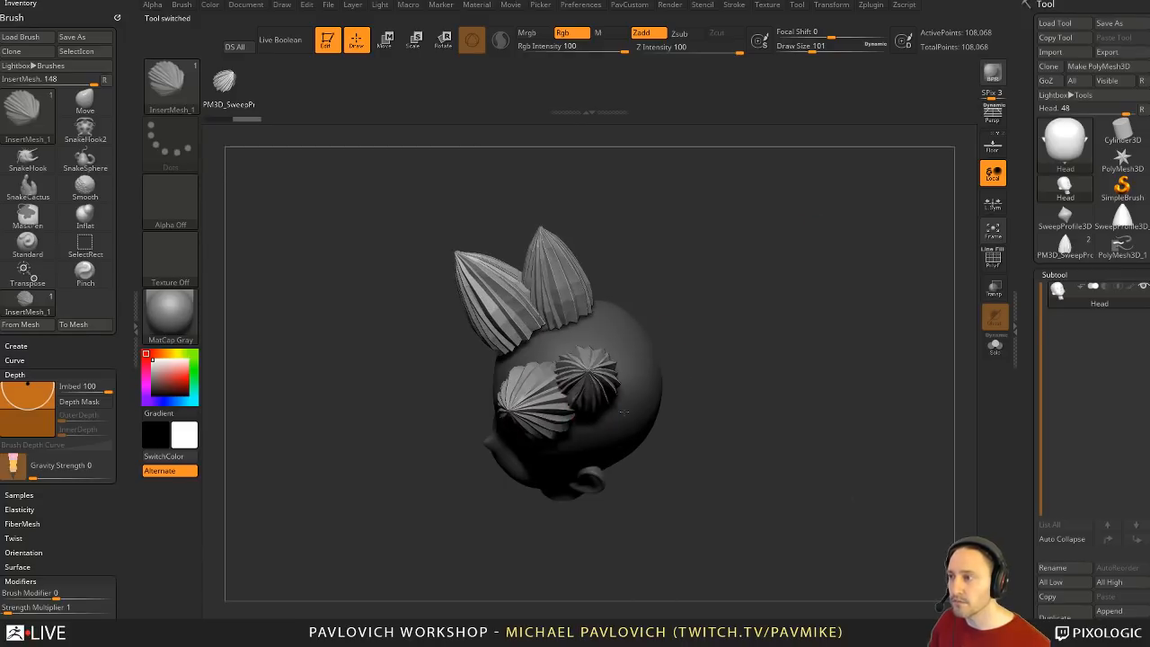
left_click_drag(573, 335, 577, 352)
left_click_drag(755, 301, 678, 351)
mouse_move(598, 365)
left_mouse_down()
mouse_move(610, 370)
mouse_move(622, 354)
left_mouse_up()
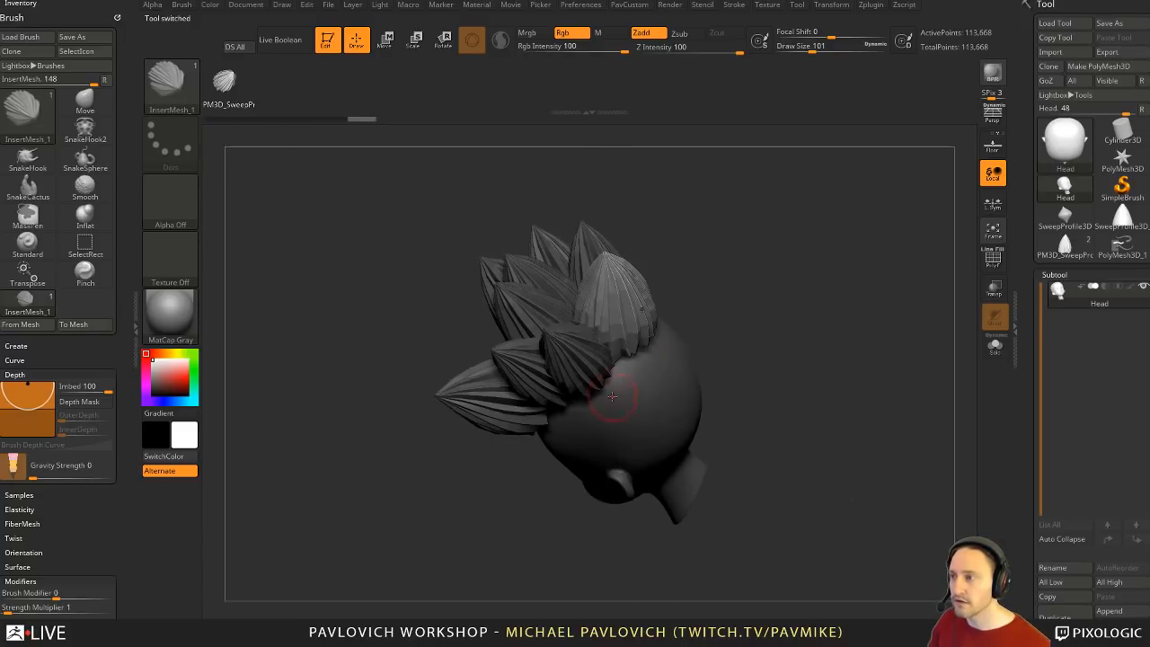
left_click_drag(618, 401, 674, 393)
mouse_move(759, 409)
left_mouse_down()
mouse_move(667, 401)
mouse_move(616, 437)
left_mouse_up()
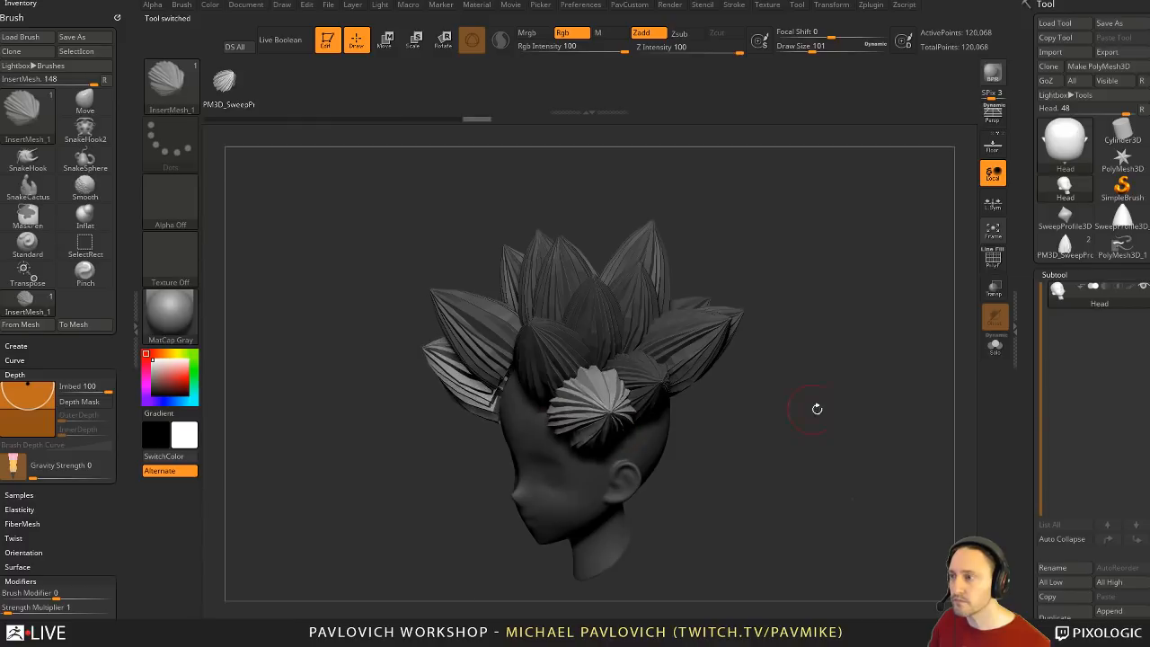
left_click_drag(815, 405, 782, 368)
left_click_drag(522, 355, 523, 376)
left_click_drag(843, 310, 805, 351)
left_click_drag(817, 300, 828, 384, "ctrl")
left_click_drag(802, 405, 824, 344)
Step: Isolate the head from the inserted tufts, and undo all of the tuft insertions
left_click(572, 474, "ctrl+shift")
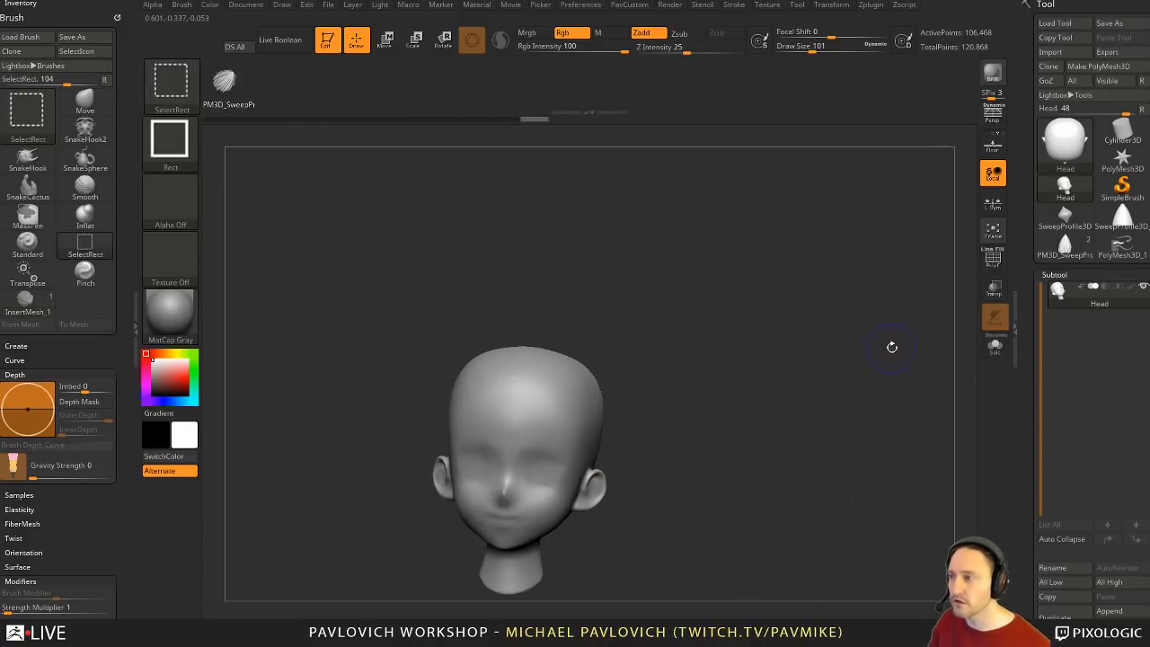
left_click(842, 357, "ctrl+shift")
key("ctrl+z")
key("ctrl+z")
key("ctrl+z")
key("ctrl+z")
key("ctrl+z")
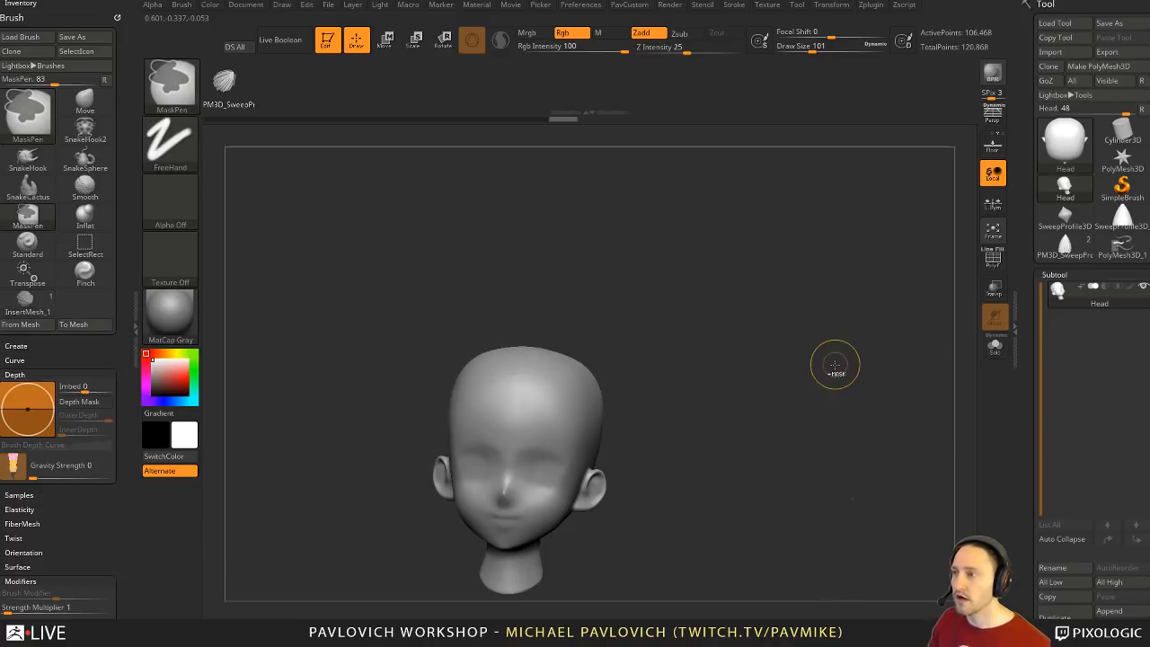
key("ctrl+z")
key("ctrl+z")
key("ctrl+z")
key("ctrl+z")
key("ctrl+z")
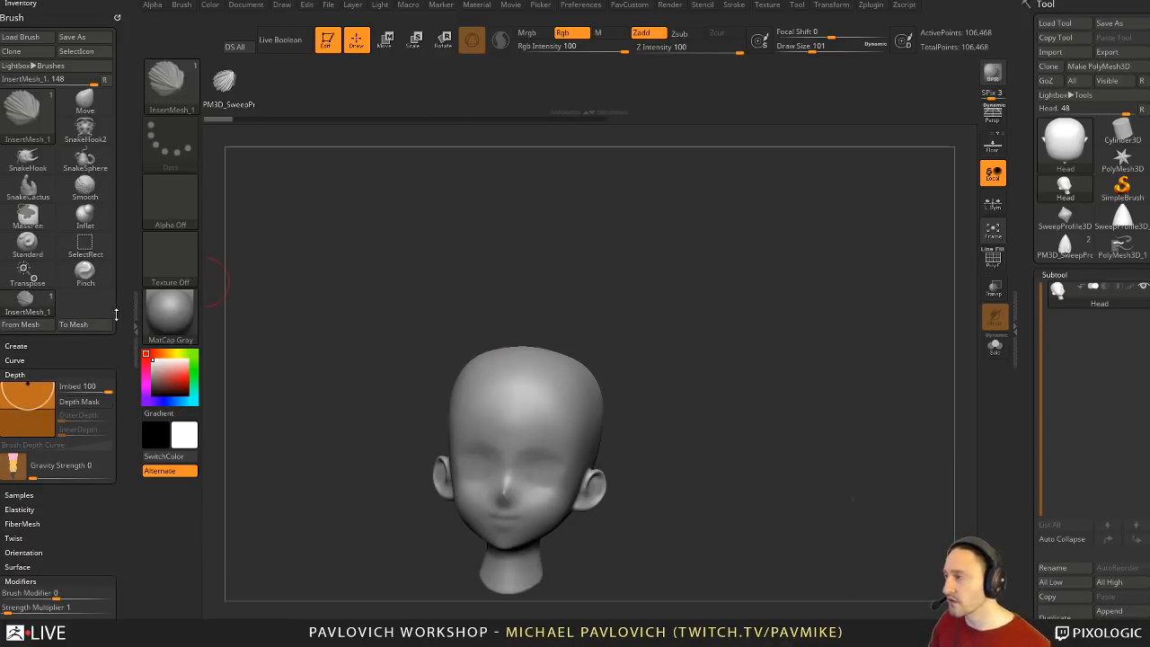
Step: Set the insert mesh brush's imbed depth to 33, try inserting a tuft on the head, and undo the insertion
left_click_drag(117, 318, 117, 204)
left_click_drag(28, 270, 28, 286)
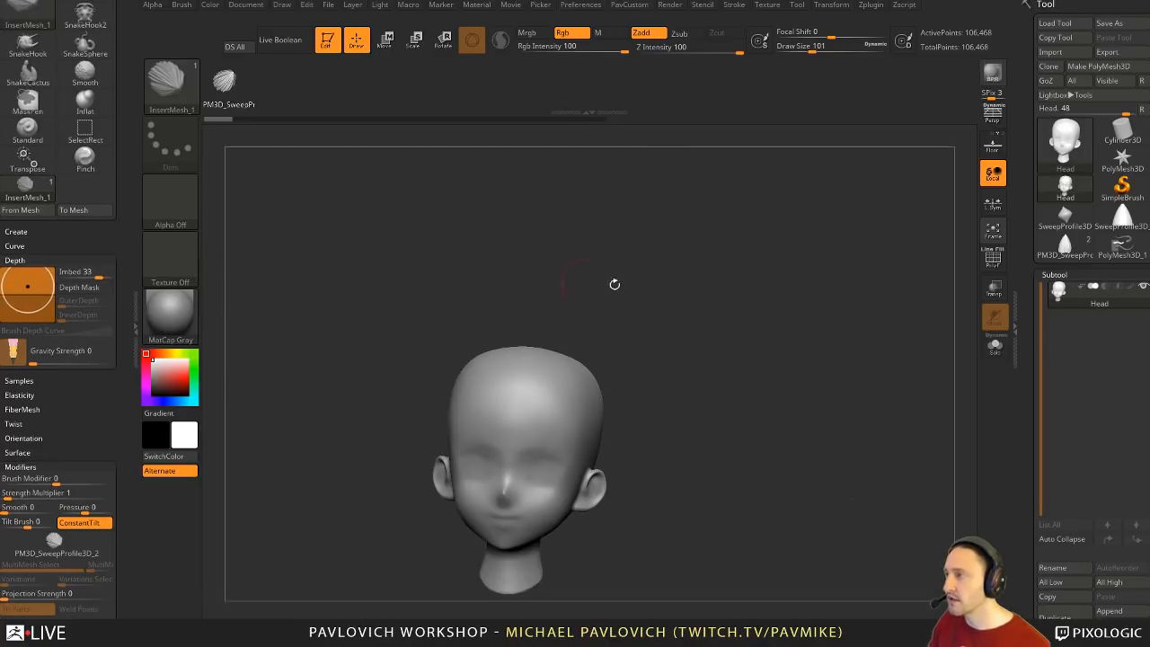
left_click_drag(615, 284, 576, 327)
left_click_drag(552, 378, 705, 313)
key("ctrl+z")
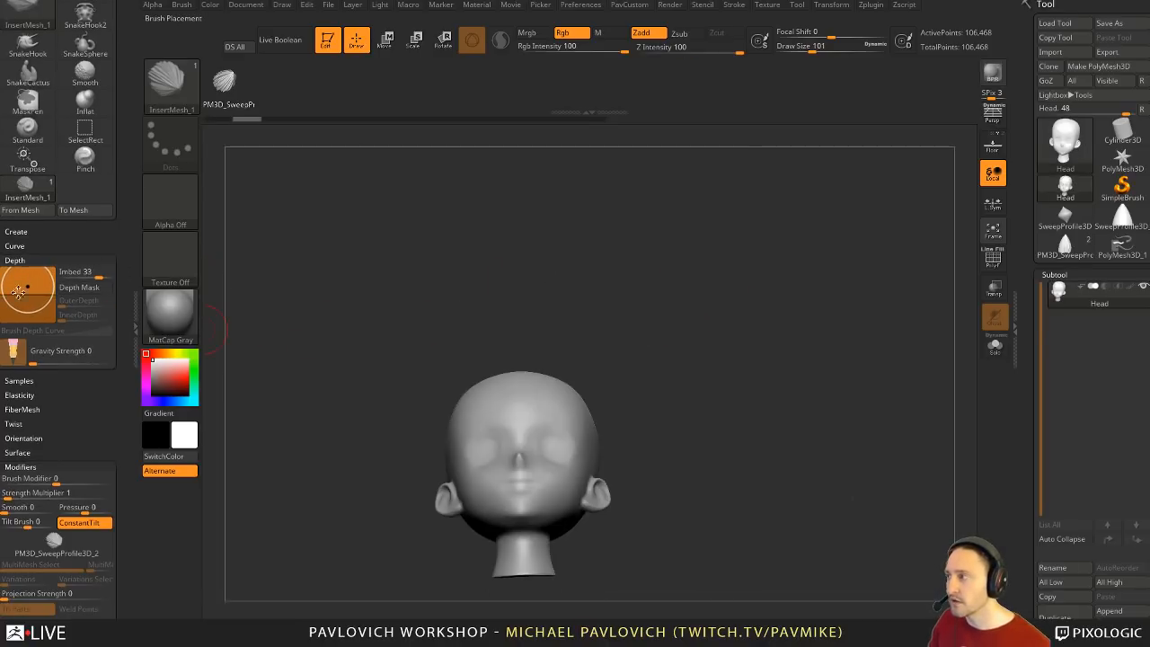
Step: Set the brush's imbed depth to 47 and insert mirrored hair tufts around the scalp from front to back
left_click_drag(28, 284, 28, 280)
left_click_drag(542, 385, 601, 392)
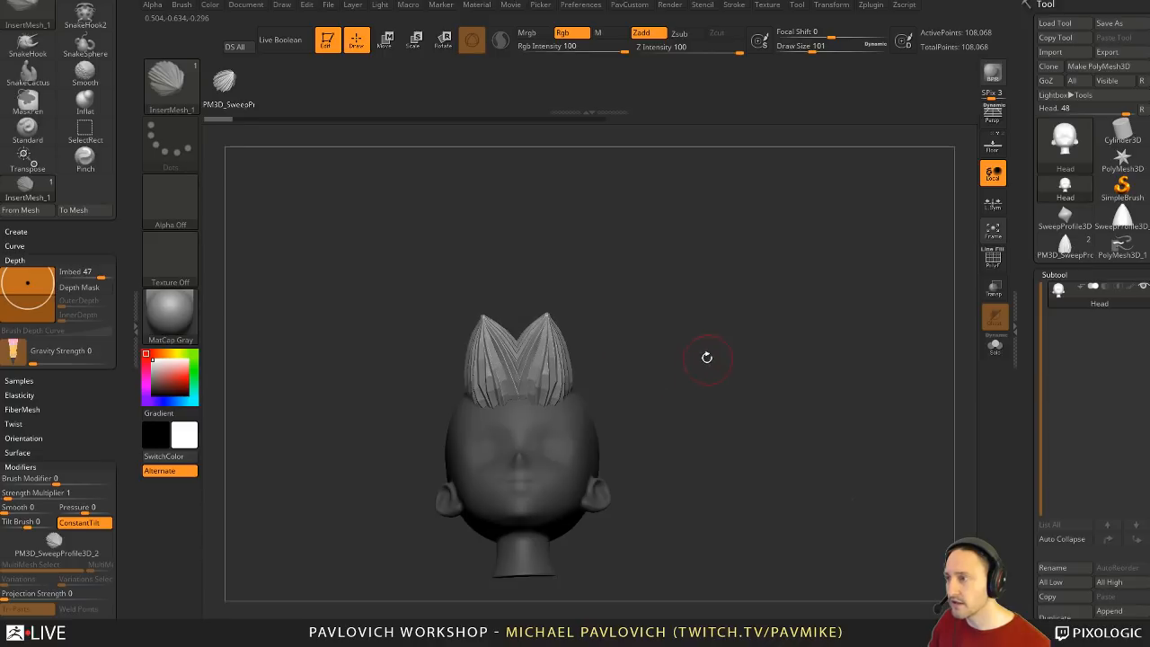
mouse_move(706, 356)
left_mouse_down()
mouse_move(585, 358)
mouse_move(608, 405)
mouse_move(661, 401)
mouse_move(704, 426)
mouse_move(688, 411)
left_mouse_up()
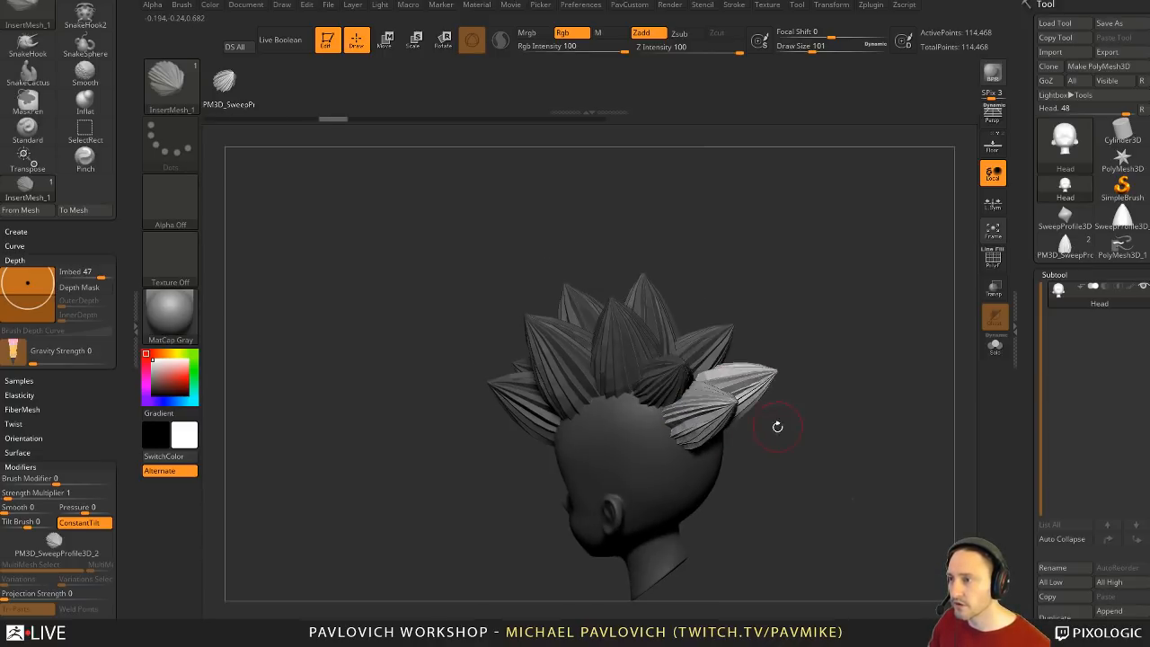
mouse_move(773, 423)
left_mouse_down()
mouse_move(606, 403)
mouse_move(723, 423)
left_mouse_up()
mouse_move(571, 428)
left_mouse_down()
mouse_move(624, 460)
mouse_move(845, 470)
mouse_move(799, 463)
left_mouse_up()
Step: Clear the mask and split the inserted hair tufts from the head into a separate subtool
left_click_drag(805, 384, 816, 472, "ctrl")
left_click_drag(785, 489, 798, 469)
left_click(688, 433, "ctrl+shift")
left_click(802, 383, "ctrl+shift")
left_click(694, 430, "ctrl+shift")
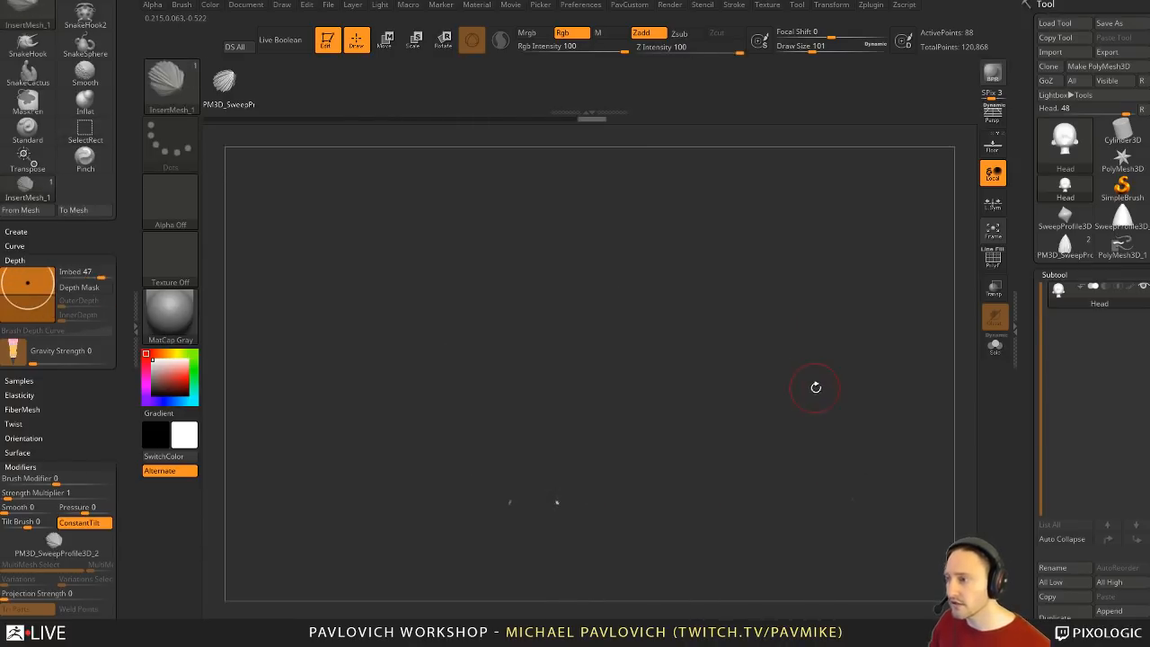
left_click_drag(811, 394, 814, 400, "ctrl+shift")
key("2")
left_click(838, 333)
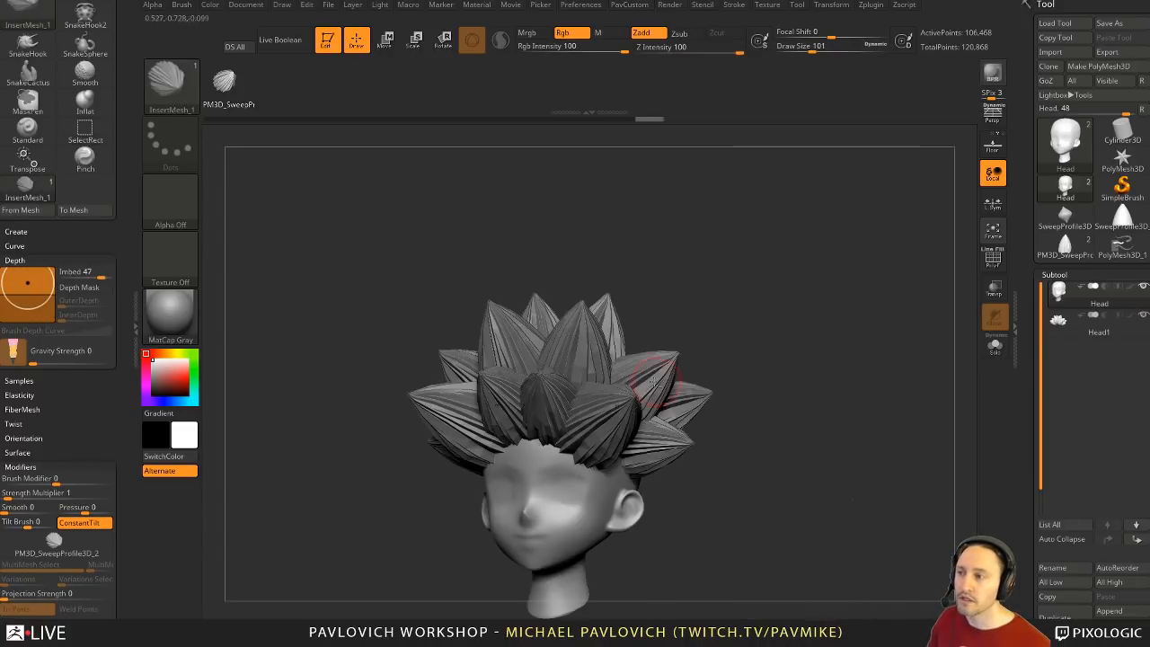
Step: Make the separated hair subtool active and choose the Spiral brush with a draw size of 476
left_click_drag(791, 326, 855, 390)
key("2")
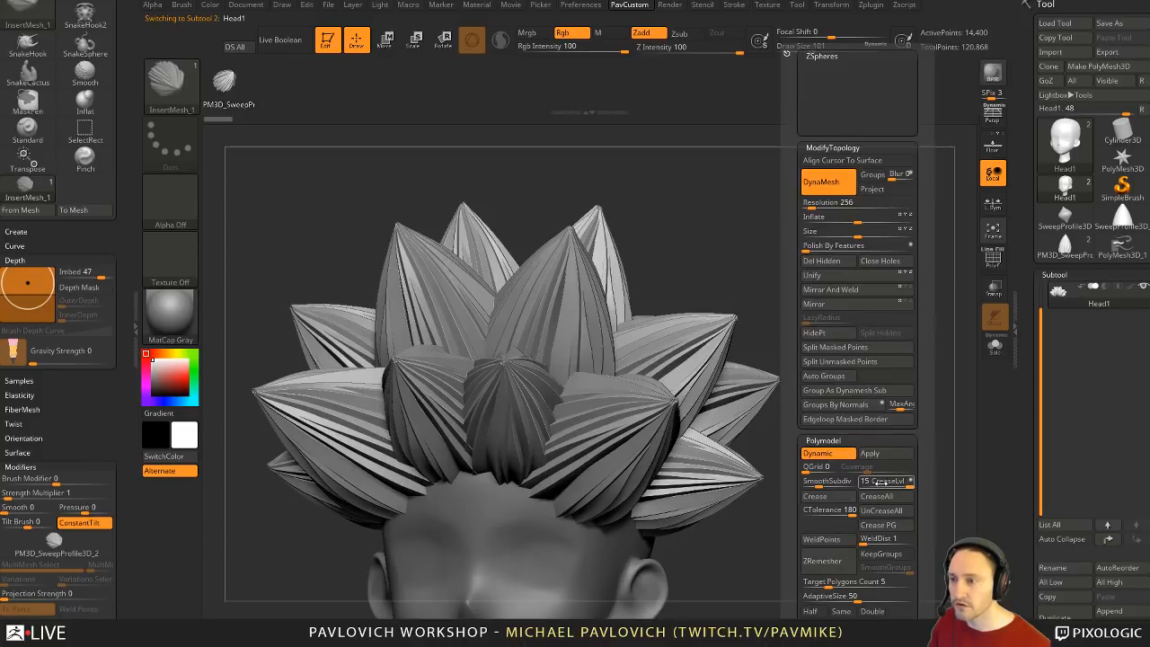
left_click_drag(831, 439, 821, 395)
key("b")
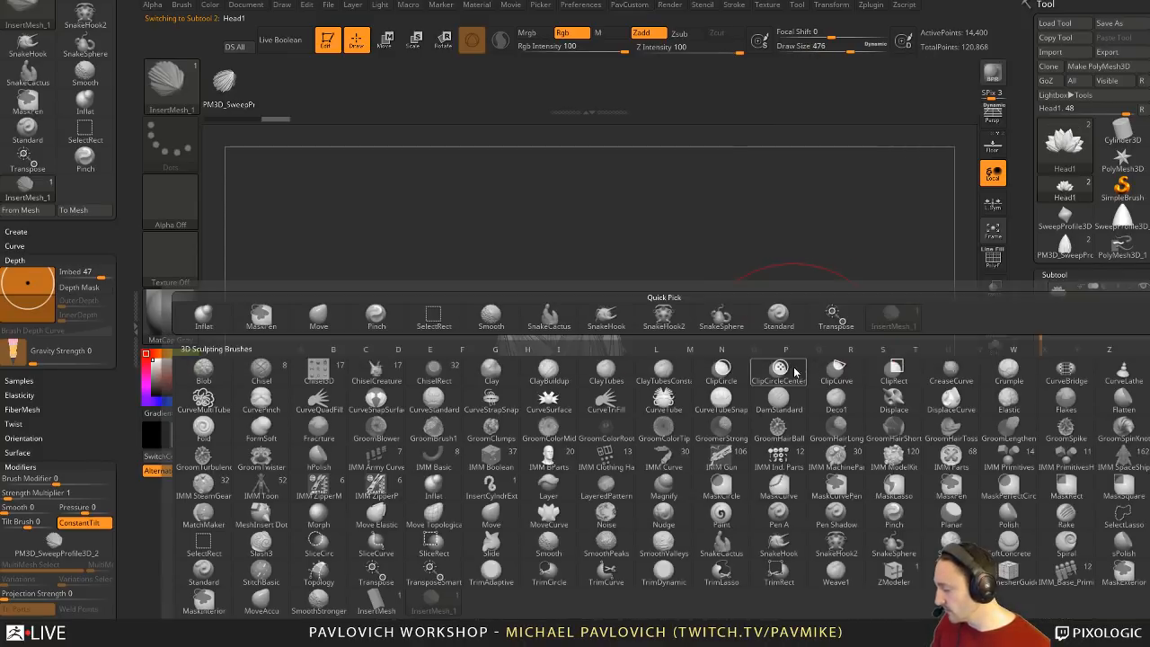
key("s")
left_click(1060, 549)
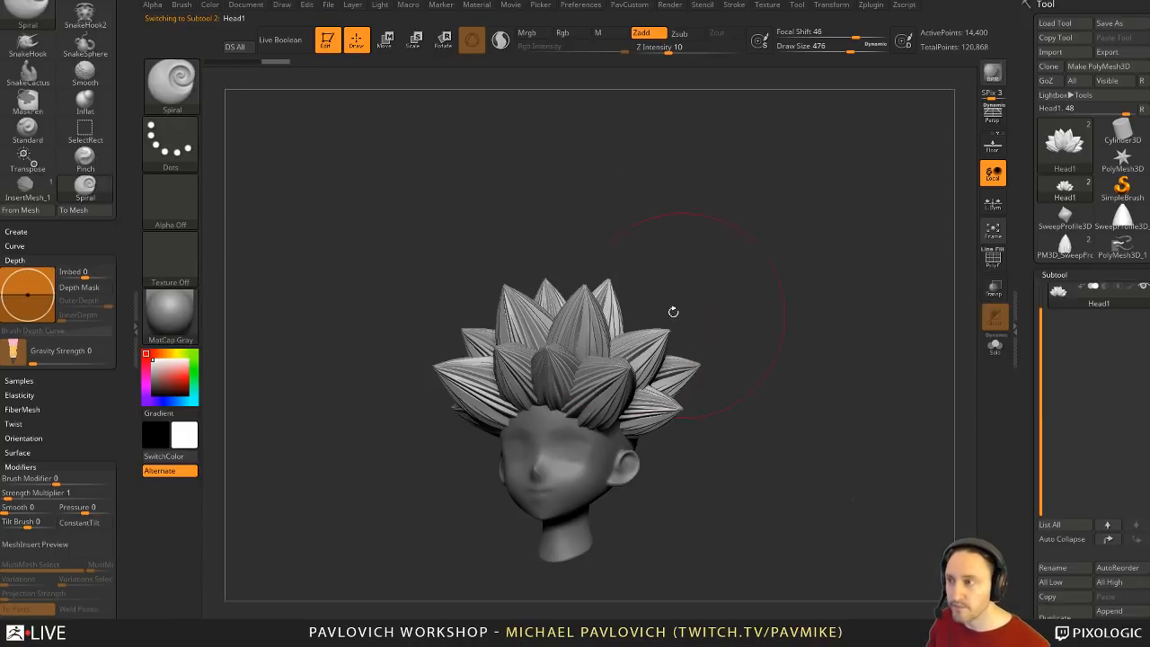
Step: Twist the hair tufts around the head into curved locks with the Spiral brush
mouse_move(590, 308)
left_mouse_down()
mouse_move(616, 312)
mouse_move(588, 322)
left_mouse_up()
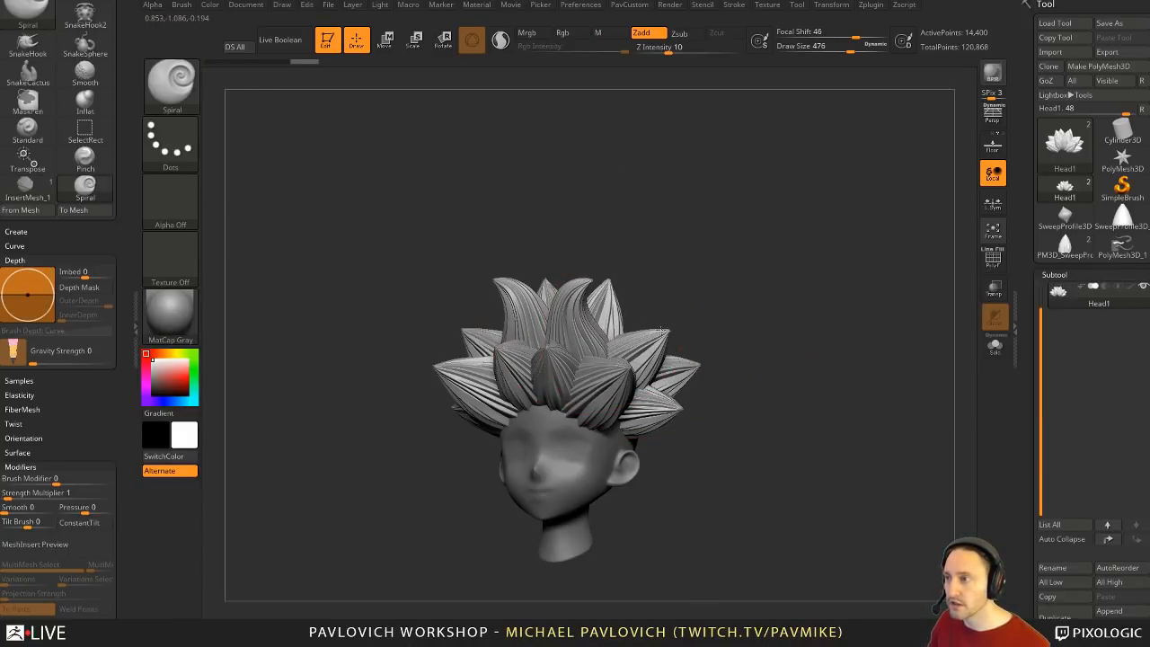
mouse_move(634, 353)
left_mouse_down()
mouse_move(663, 376)
mouse_move(619, 383)
left_mouse_up()
left_click_drag(644, 394, 649, 390)
mouse_move(697, 316)
left_mouse_down()
mouse_move(604, 311)
mouse_move(787, 318)
left_mouse_up()
mouse_move(882, 317)
left_mouse_down()
mouse_move(690, 314)
mouse_move(870, 307)
left_mouse_up()
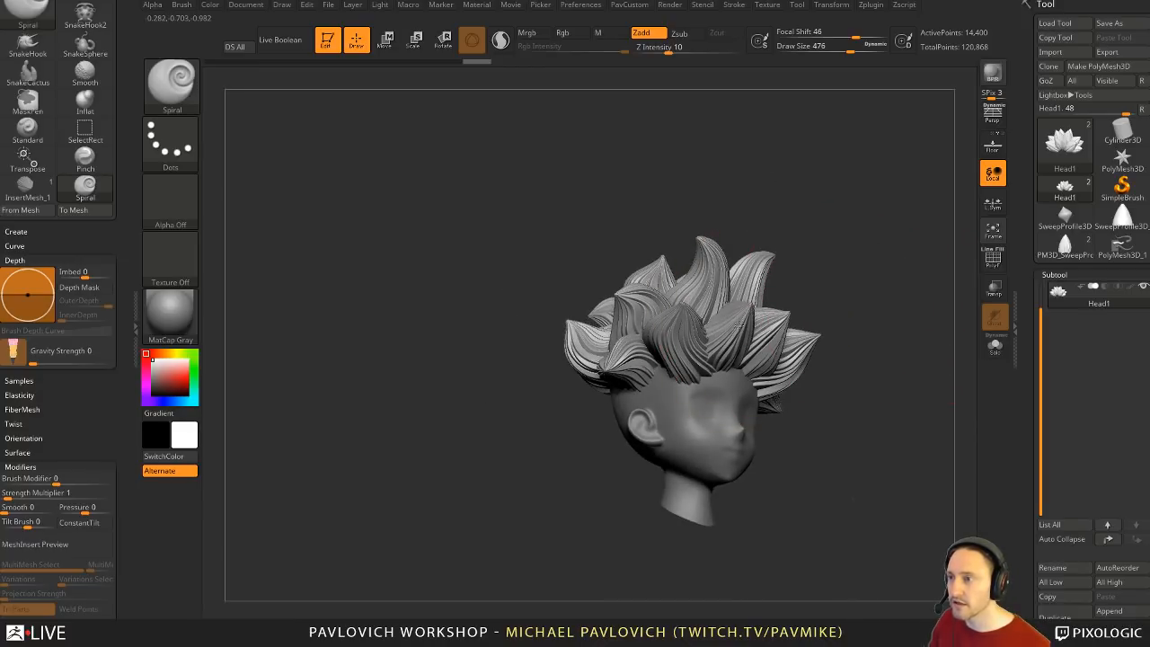
left_click_drag(737, 327, 764, 329)
mouse_move(876, 301)
left_mouse_down()
mouse_move(783, 298)
mouse_move(900, 286)
mouse_move(780, 314)
left_mouse_up()
Step: Delete the hair subtool Head1 so only the head remains
key("s")
left_click(780, 314)
left_click_drag(1042, 344, 1041, 317)
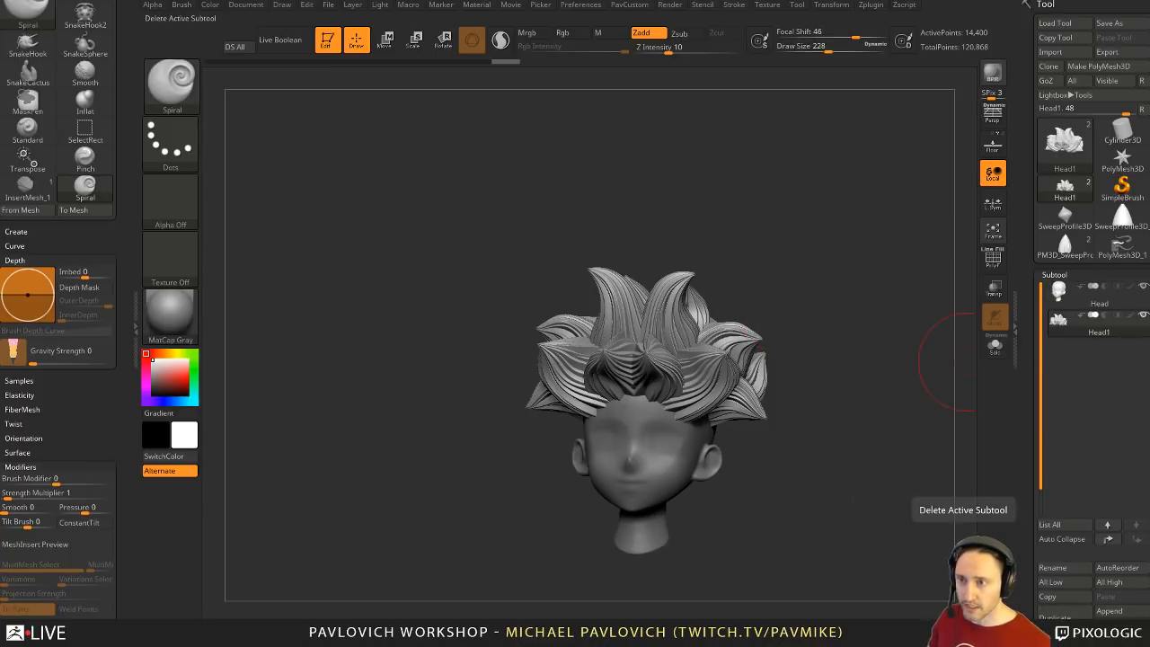
left_click(1057, 639)
Step: Show the polyframe on the bare head and set the brush's draw size to 77
left_click_drag(926, 373, 850, 389)
key("s")
left_click(847, 400)
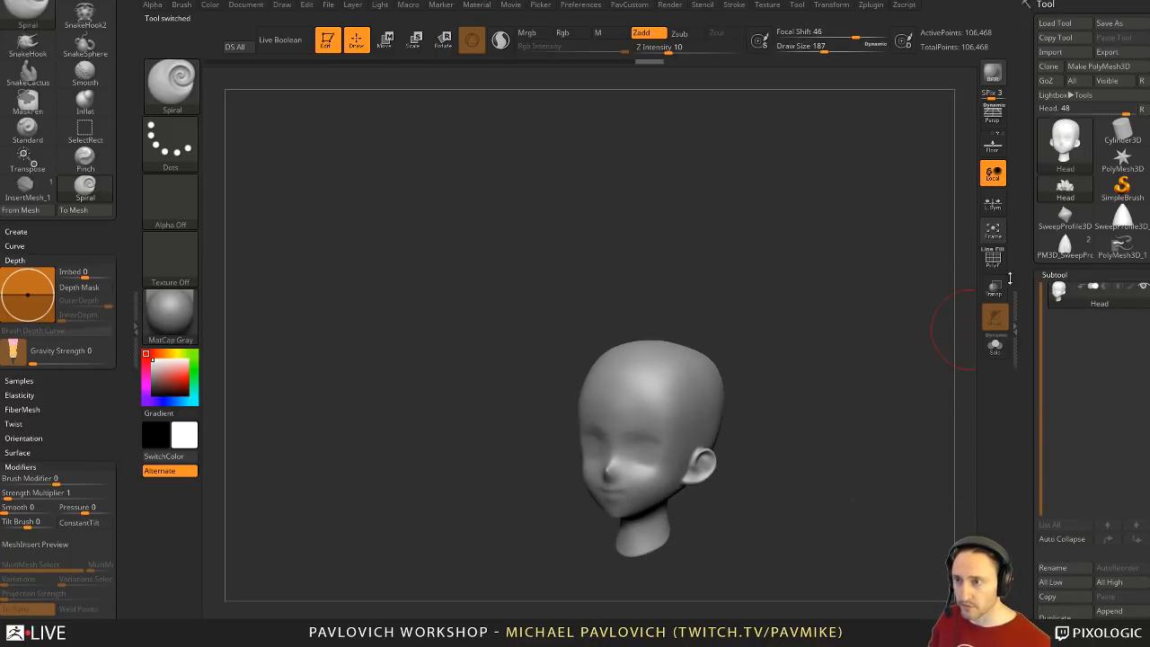
left_click(994, 259)
left_click_drag(825, 301, 833, 311)
key("s")
left_click(795, 339)
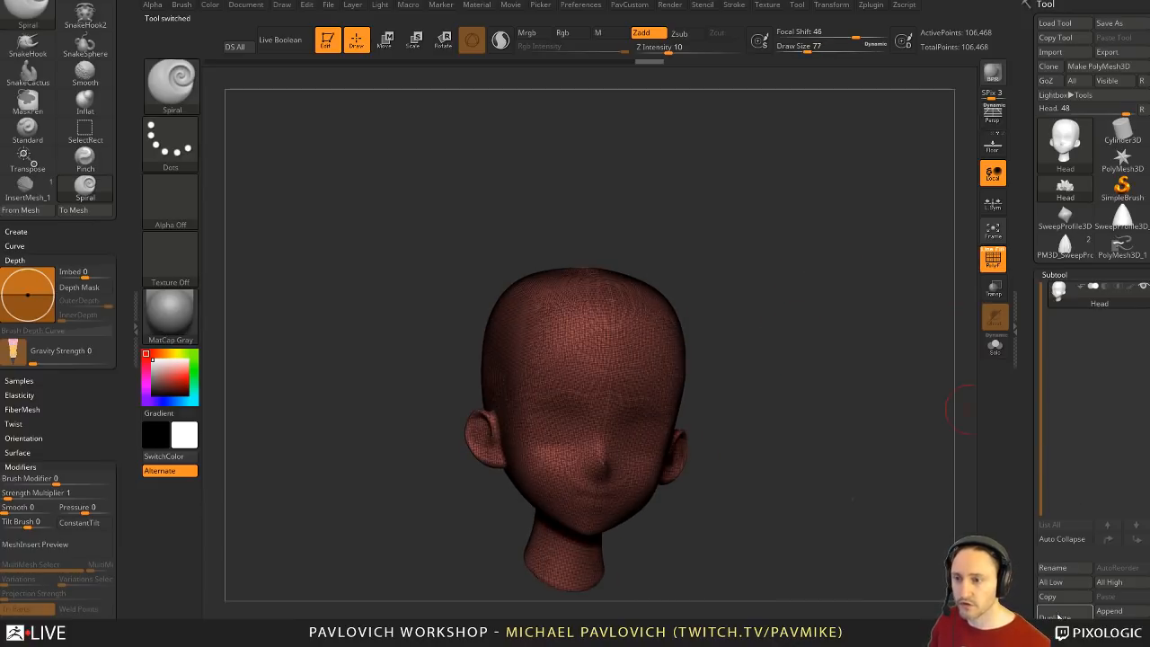
Step: Duplicate the head subtool, make the copy active, and view it from the side
left_click(1057, 618)
mouse_move(801, 350)
left_mouse_down()
mouse_move(785, 329)
mouse_move(789, 345)
left_mouse_up()
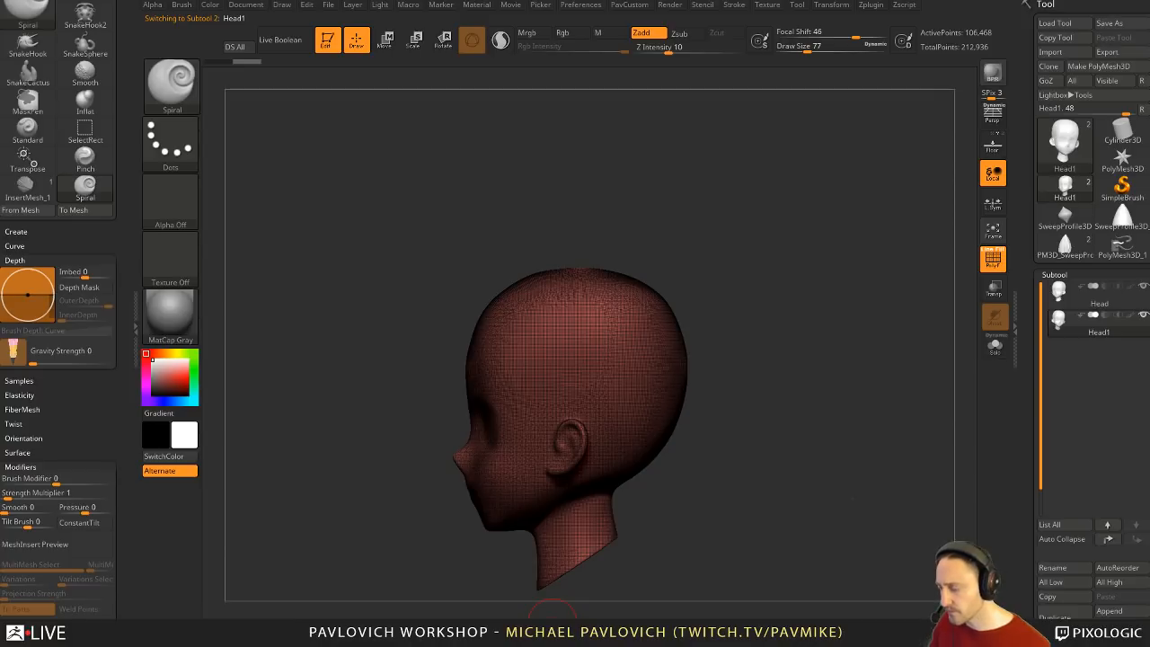
Step: Set the mask brush to draw size 46 and paint a widow's peak hairline mask on the front of the duplicated head
left_click_drag(796, 344, 833, 345, "shift")
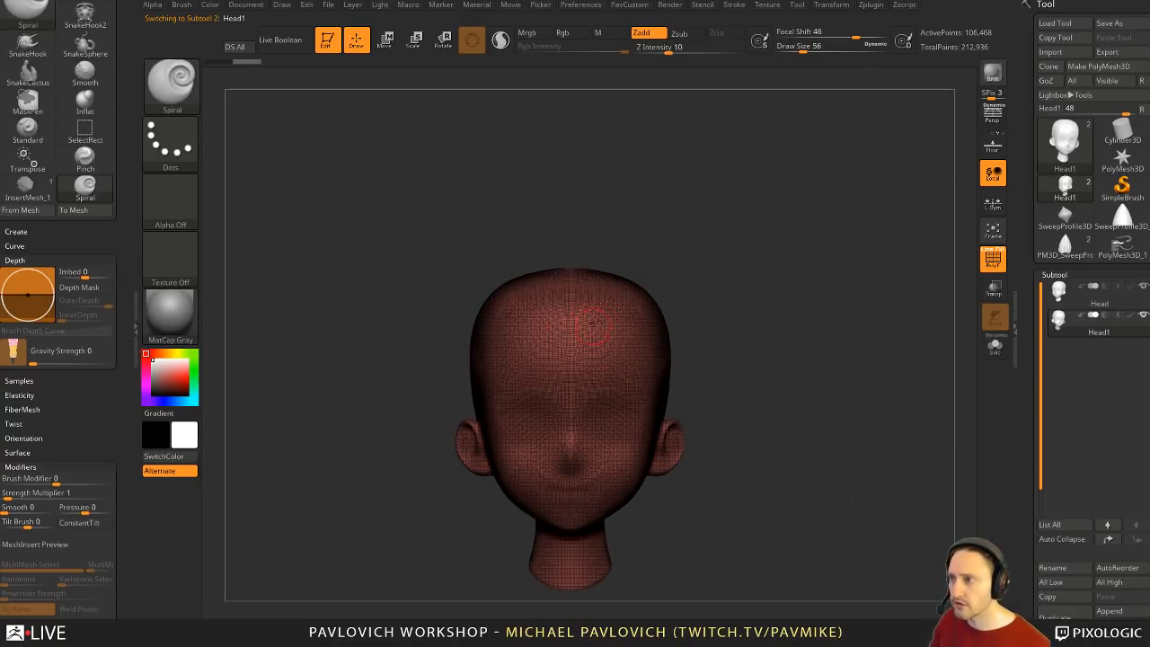
key("Tab")
key("Tab")
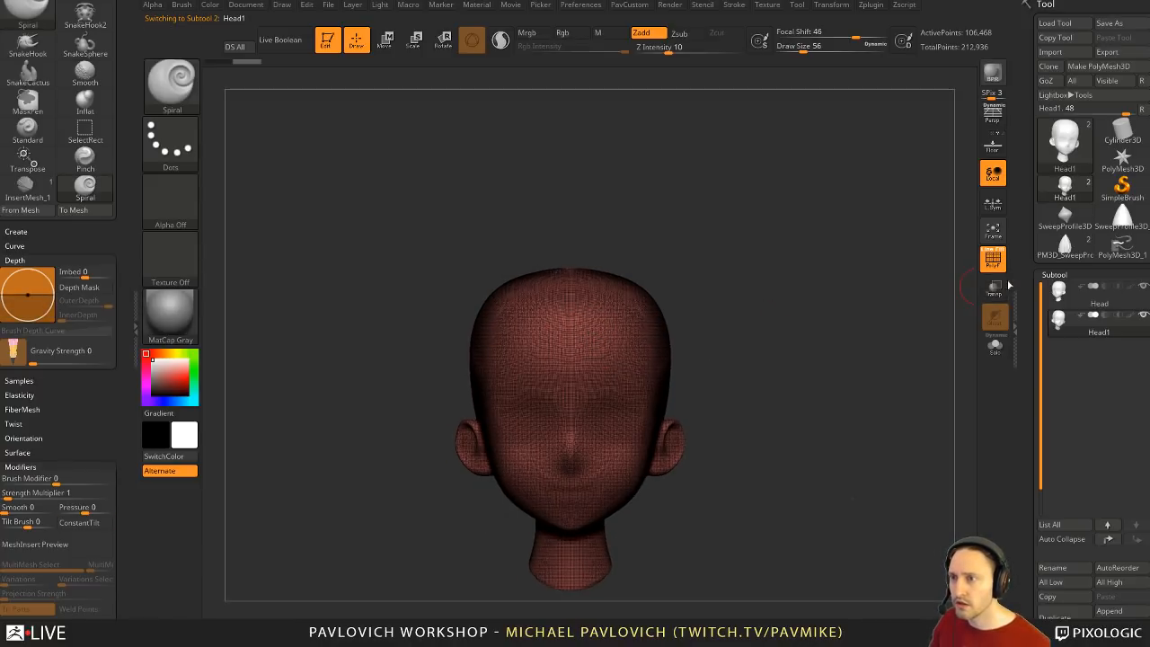
left_click(995, 261)
left_click(994, 260)
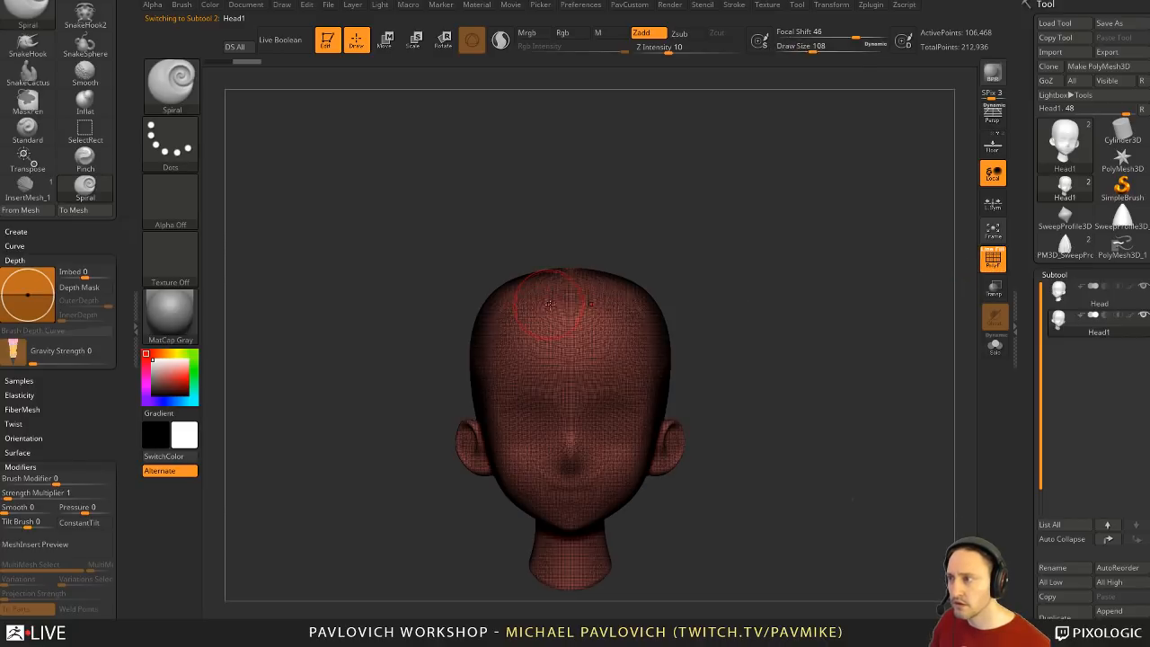
key("[")
key("[")
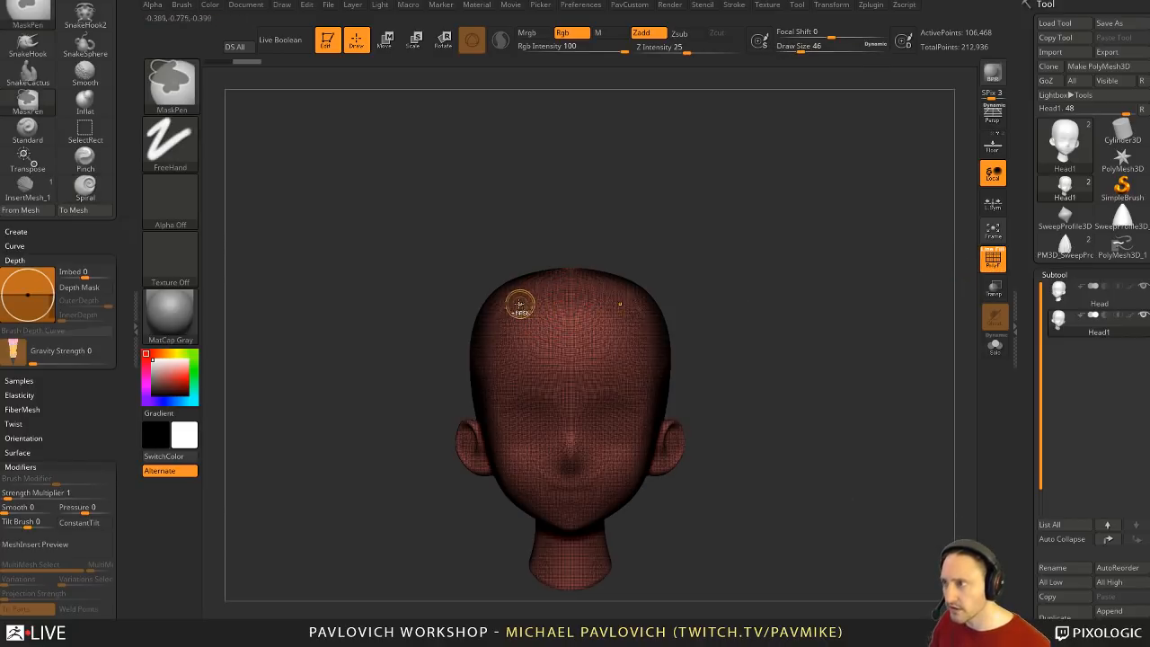
mouse_move(518, 303)
left_mouse_down("ctrl")
mouse_move(561, 308)
mouse_move(570, 325)
left_mouse_up("ctrl")
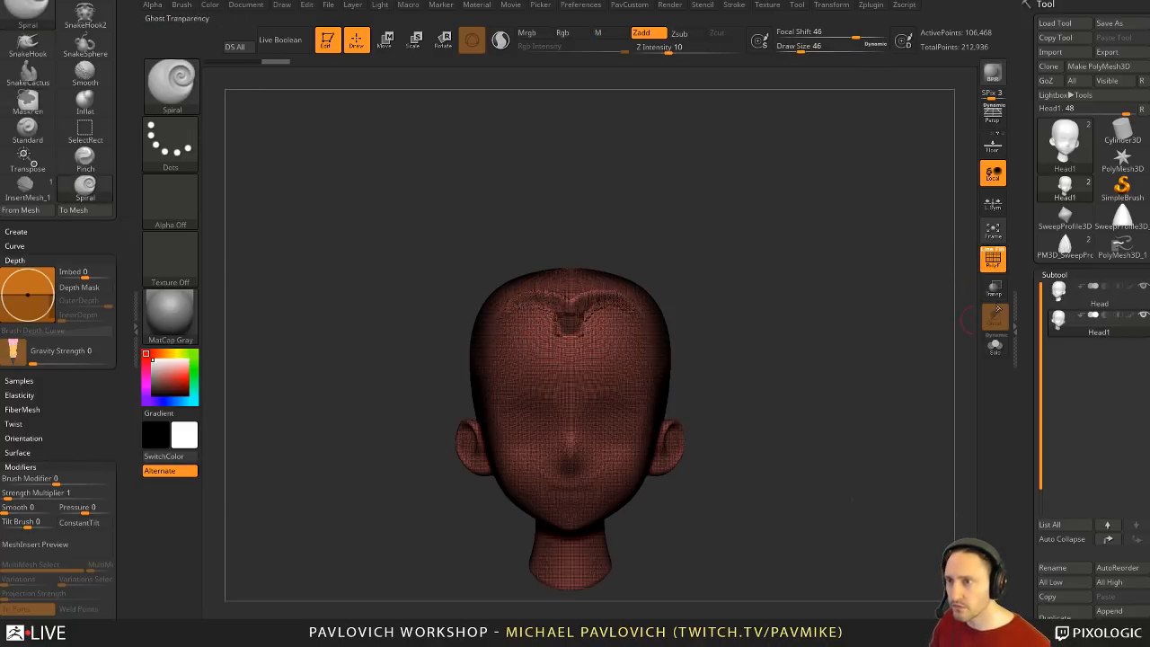
Step: Hide the polyframe and extend the mask from the widow's peak outward along the upper forehead
left_click(992, 257)
left_click(988, 251)
left_click(999, 251)
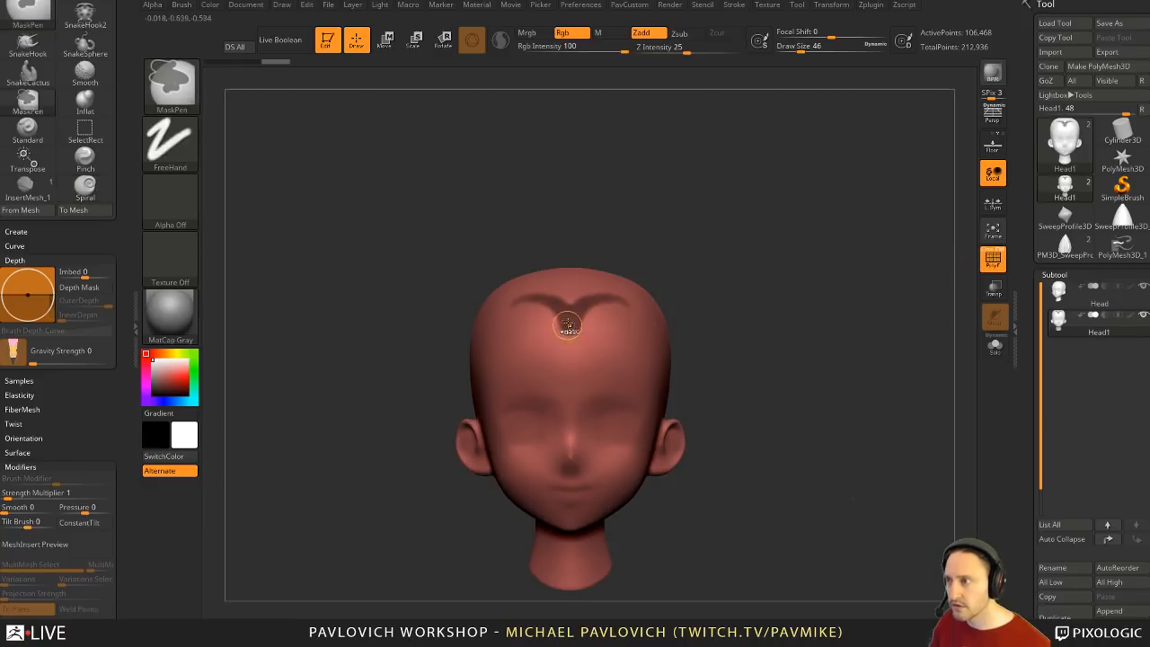
left_click_drag(570, 326, 649, 303, "ctrl")
Step: Mask the hairline along the side of the forehead, down the temple to the sideburn, and over the ear
left_click_drag(744, 313, 530, 314, "alt")
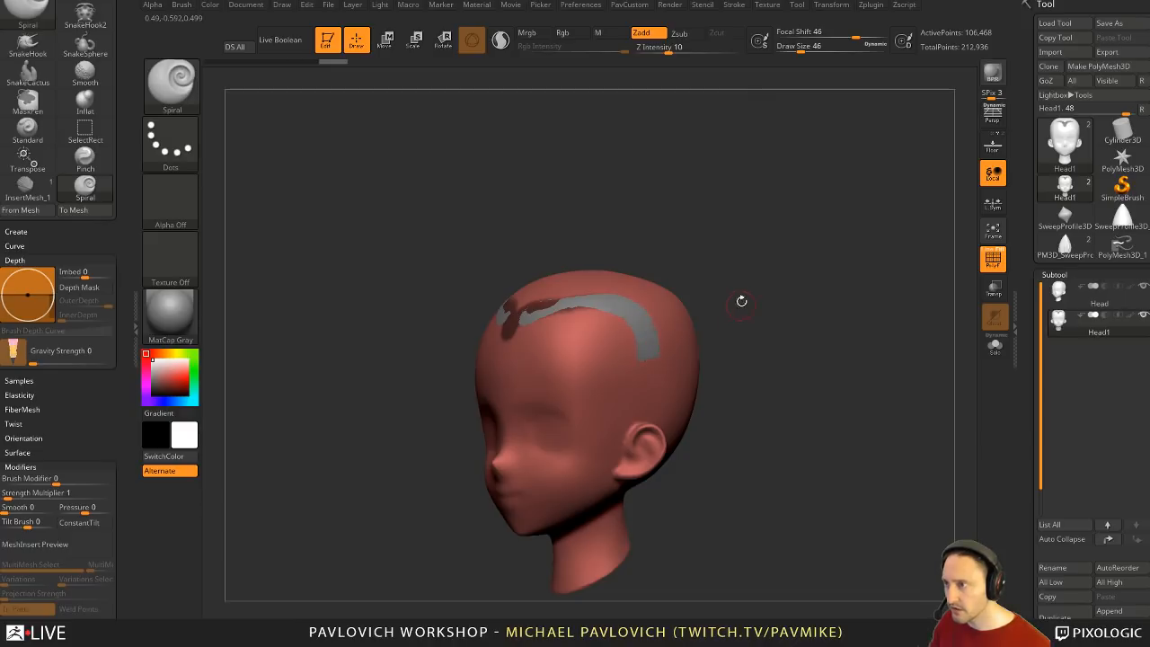
left_click_drag(741, 301, 745, 316)
mouse_move(520, 313)
left_mouse_down("ctrl")
mouse_move(629, 307)
mouse_move(640, 373)
left_mouse_up("ctrl")
left_click_drag(755, 346, 689, 323)
key("ctrl")
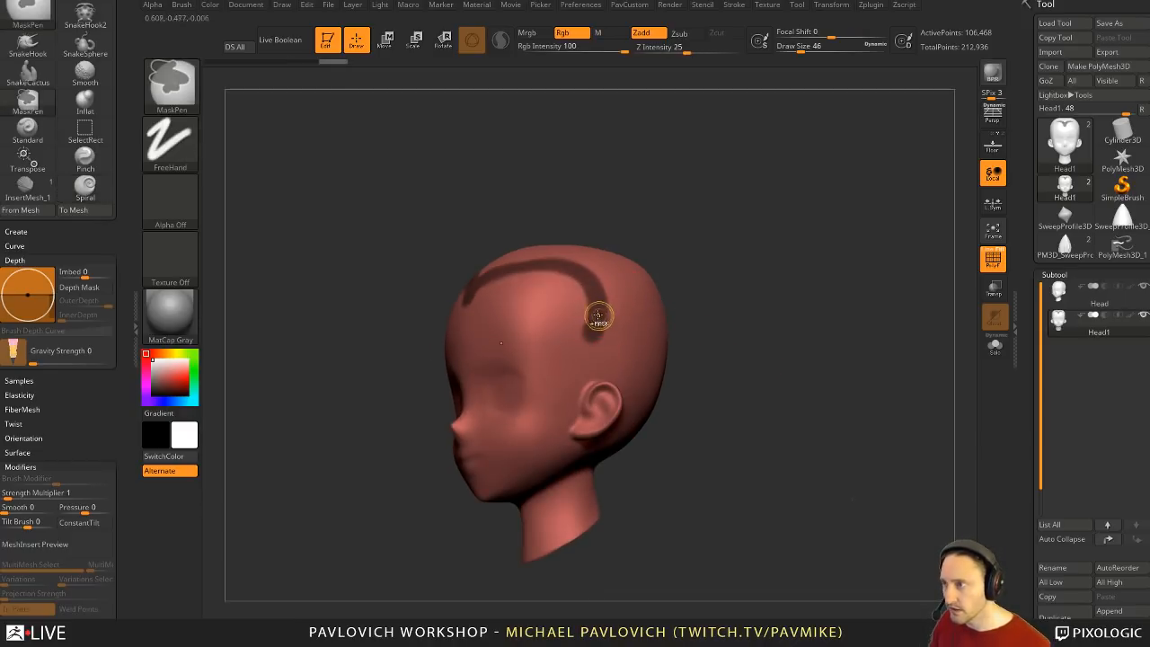
left_click_drag(745, 342, 576, 382)
key("ctrl")
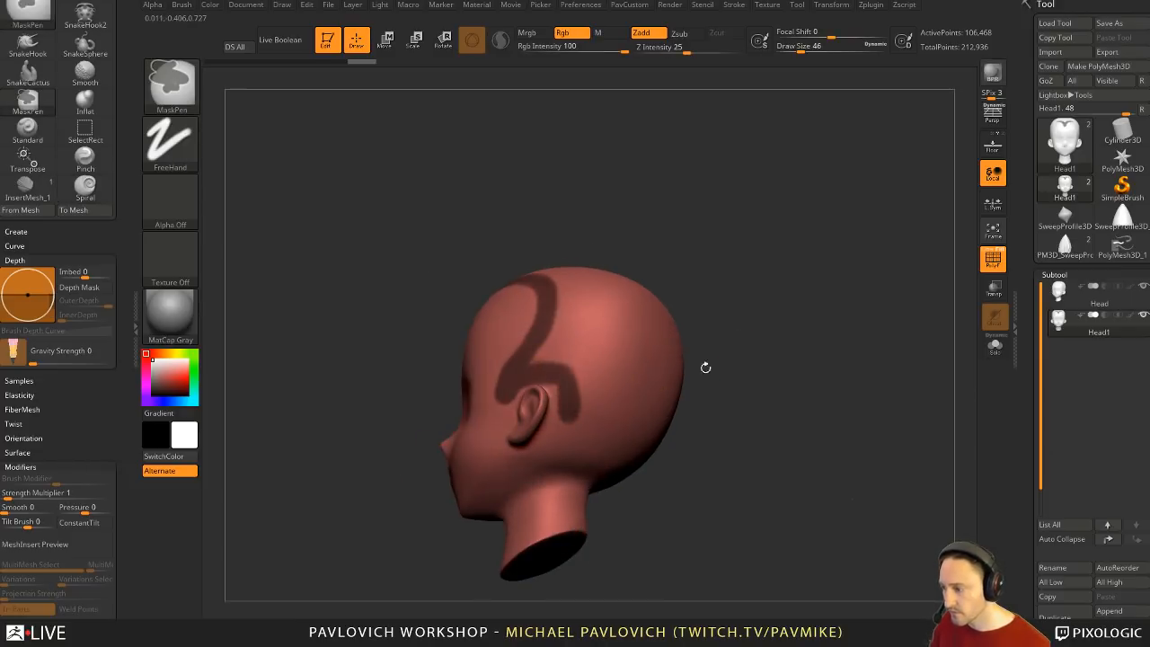
Step: Continue the hairline mask from behind the ear across the nape of the neck
left_click_drag(706, 368, 513, 381)
key("ctrl")
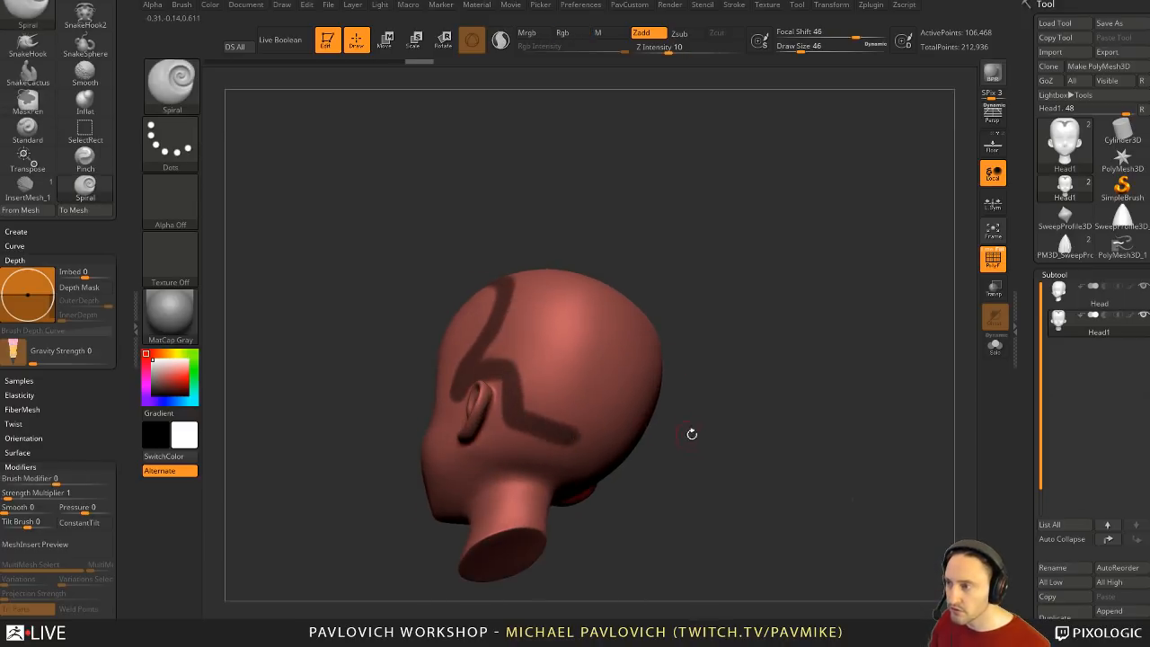
key("ctrl")
mouse_move(689, 435)
left_mouse_down()
mouse_move(518, 414)
mouse_move(612, 473)
left_mouse_up()
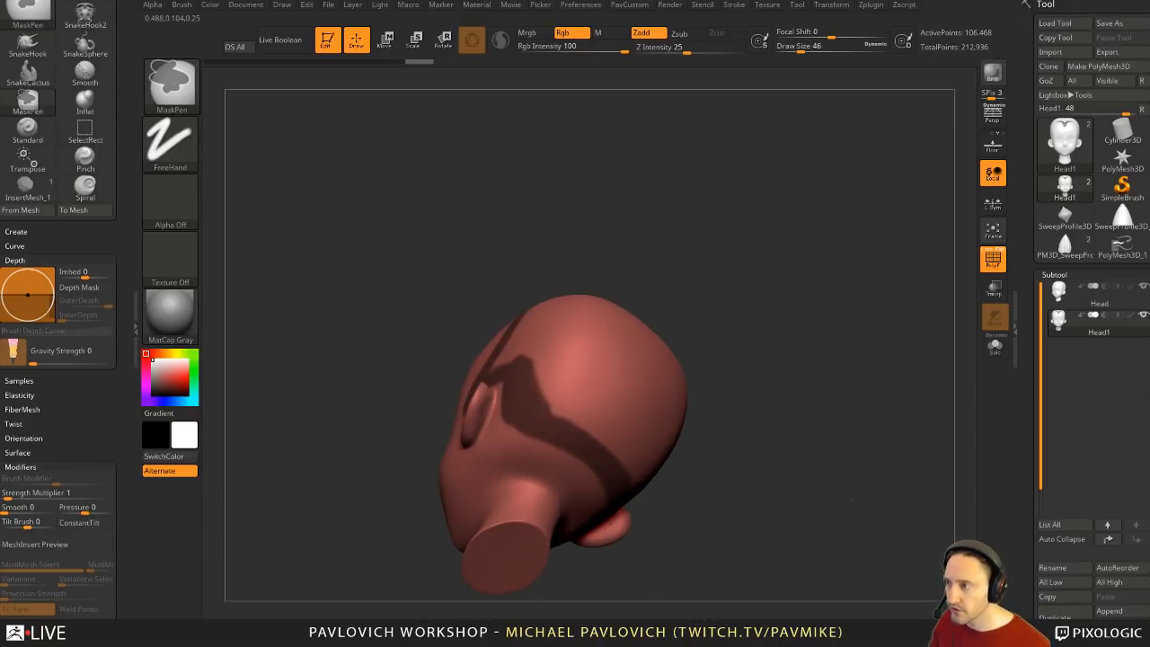
mouse_move(550, 393)
left_mouse_down("ctrl")
mouse_move(589, 417)
mouse_move(627, 417)
left_mouse_up("ctrl")
Step: Enlarge the mask brush to draw size 77 and fill the whole scalp inside the hairline outline
left_click_drag(675, 291, 721, 361, "shift")
key("s")
left_click_drag(495, 333, 546, 360)
mouse_move(702, 327)
left_mouse_down("alt")
mouse_move(693, 375)
mouse_move(557, 382)
left_mouse_up("alt")
mouse_move(547, 399)
left_mouse_down("ctrl")
mouse_move(539, 435)
mouse_move(620, 416)
mouse_move(615, 349)
left_mouse_up("ctrl")
left_click_drag(661, 224, 706, 288, "shift")
mouse_move(481, 245)
left_mouse_down("ctrl")
mouse_move(479, 198)
mouse_move(508, 256)
mouse_move(529, 225)
mouse_move(539, 261)
left_mouse_up("ctrl")
left_click_drag(669, 305, 665, 220)
mouse_move(484, 313)
left_mouse_down("ctrl")
mouse_move(484, 229)
mouse_move(530, 346)
mouse_move(580, 364)
mouse_move(542, 239)
left_mouse_up("ctrl")
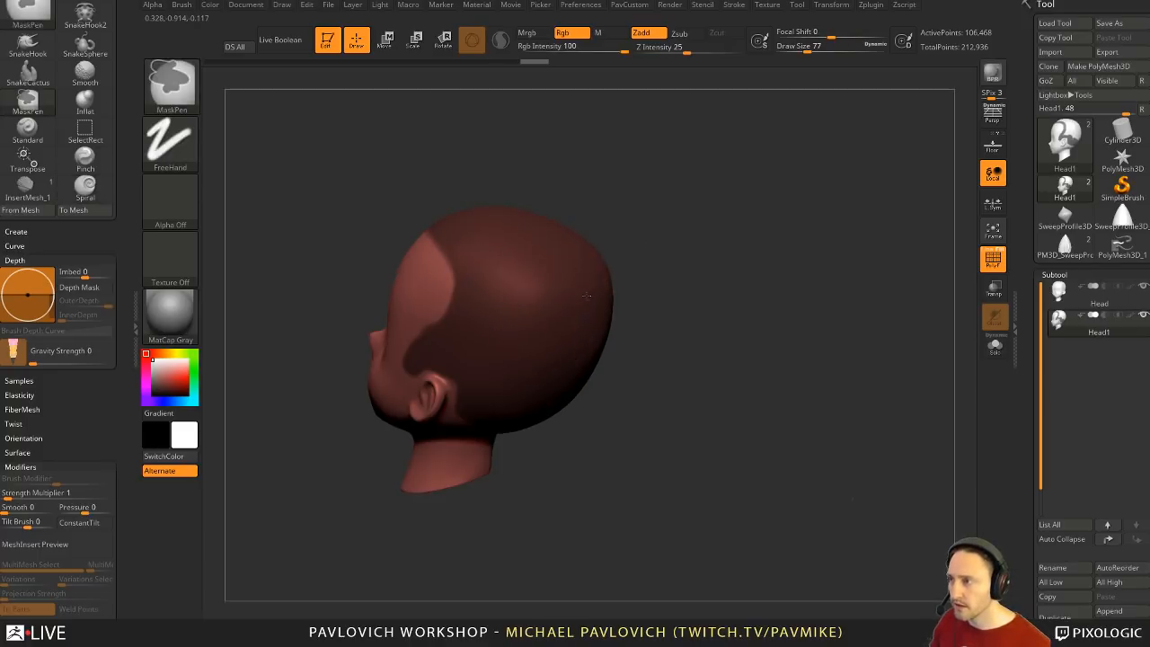
left_click_drag(587, 296, 604, 297, "ctrl")
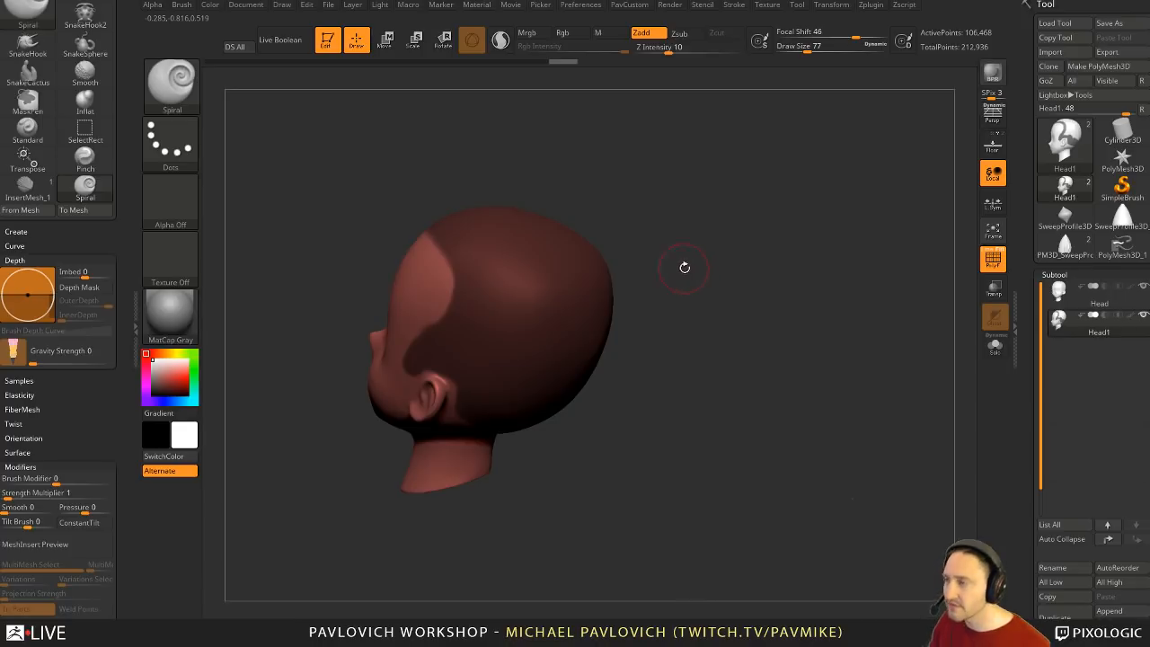
Step: Reduce the draw size to 44 and sharpen the masked widow's peak and front hairline
left_click_drag(684, 267, 432, 359)
right_click_drag(482, 329, 495, 364)
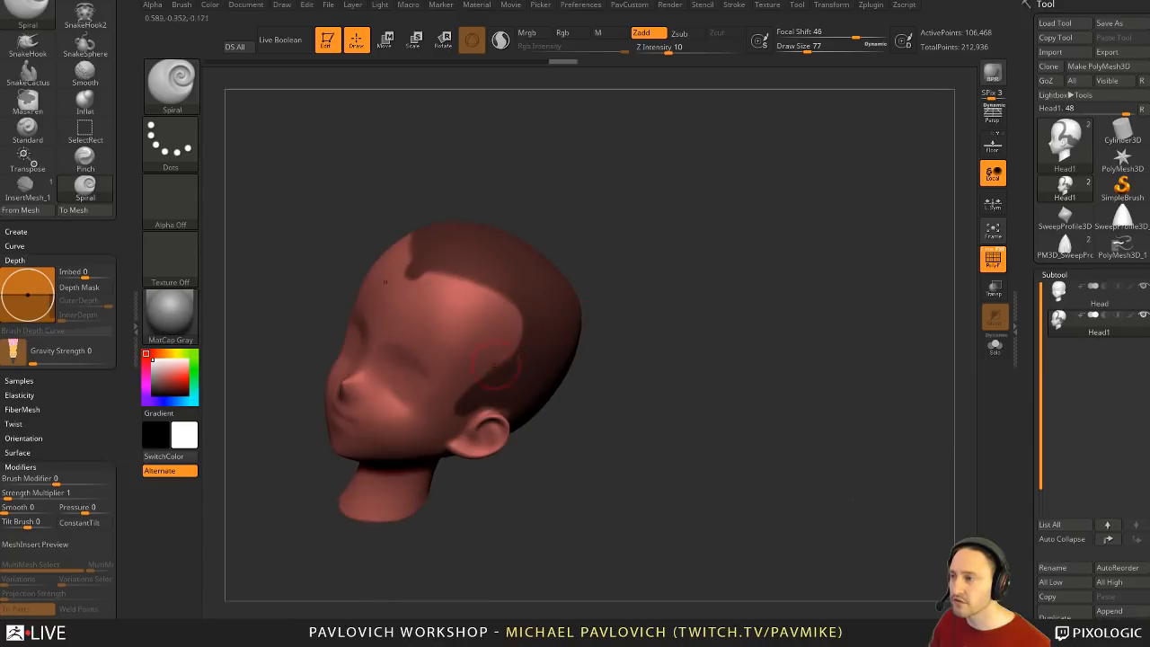
mouse_move(602, 358)
right_mouse_down("shift")
mouse_move(681, 261)
mouse_move(680, 308)
right_mouse_up("shift")
key("s")
left_click_drag(505, 335, 499, 336)
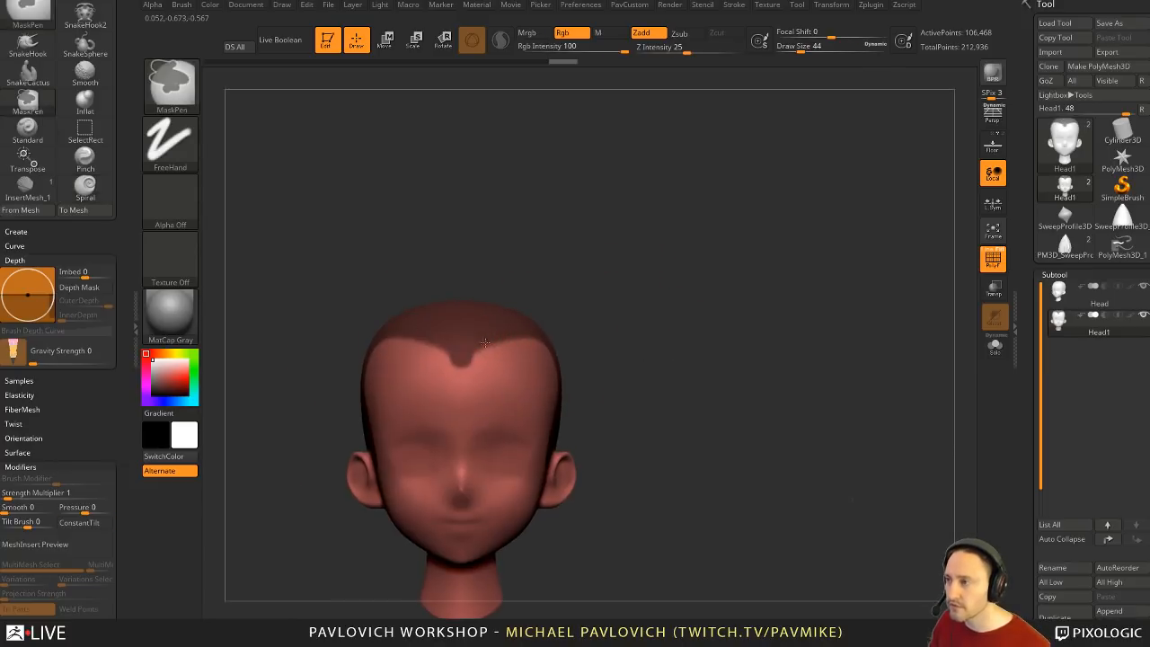
right_click_drag(516, 333, 464, 362)
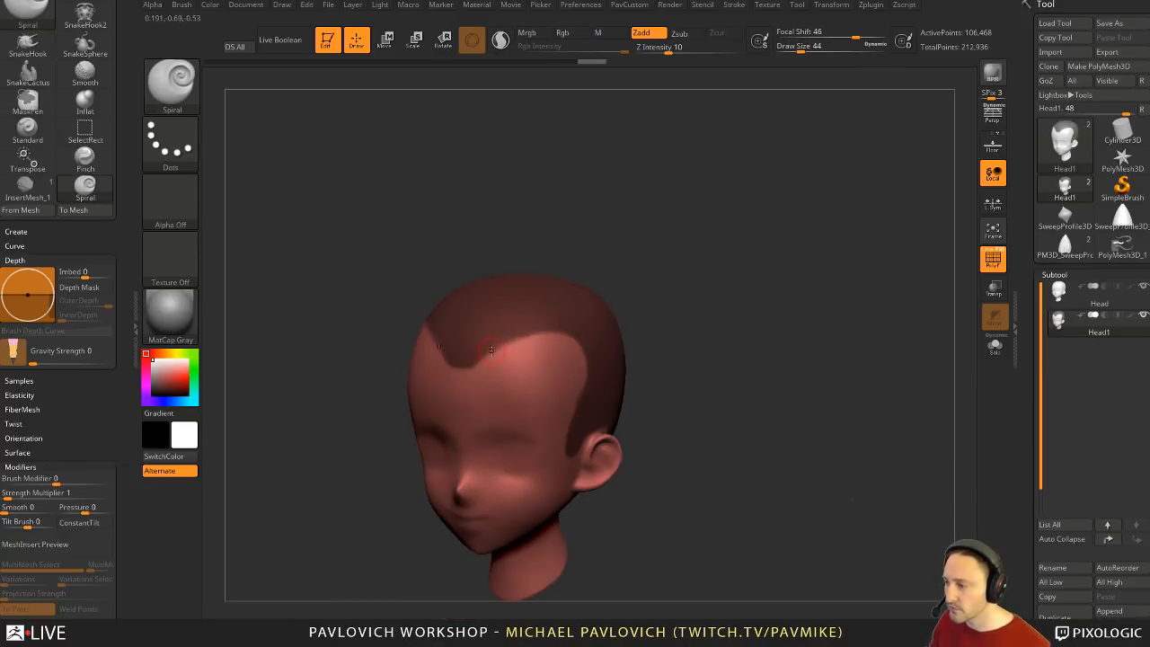
key("ctrl")
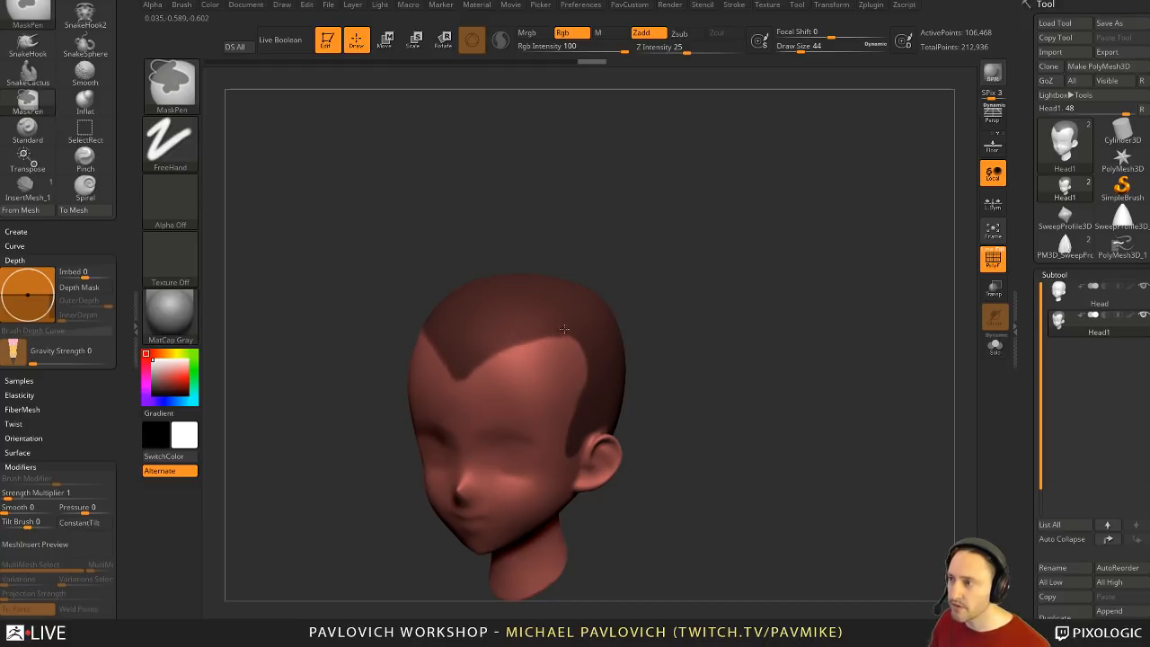
right_click_drag(657, 360, 507, 368, "shift")
key("ctrl")
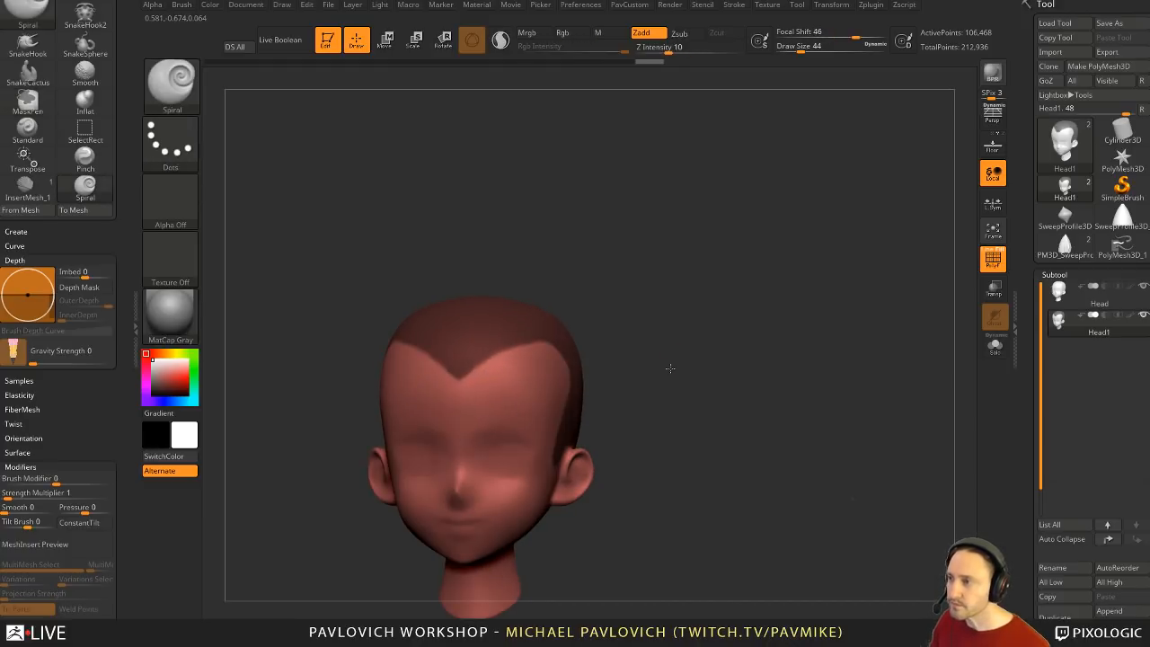
Step: Clean up the scalp mask around the sideburns, ears and nape, and show the polyframe
right_click_drag(668, 367, 809, 341)
key("ctrl")
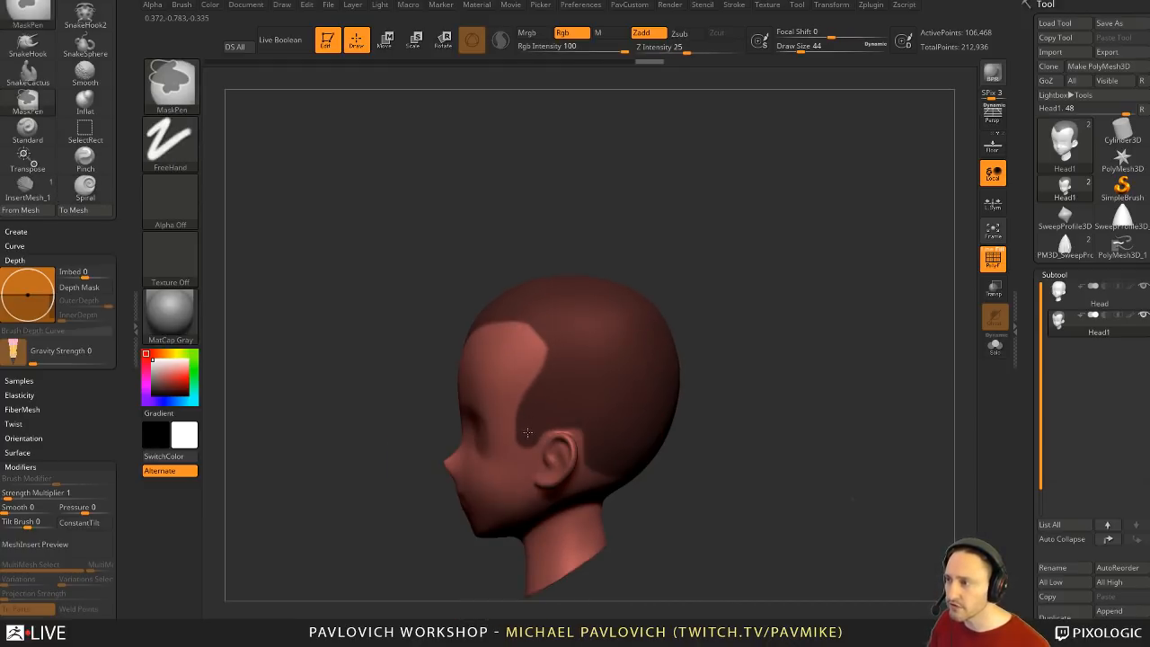
right_click_drag(527, 433, 554, 420)
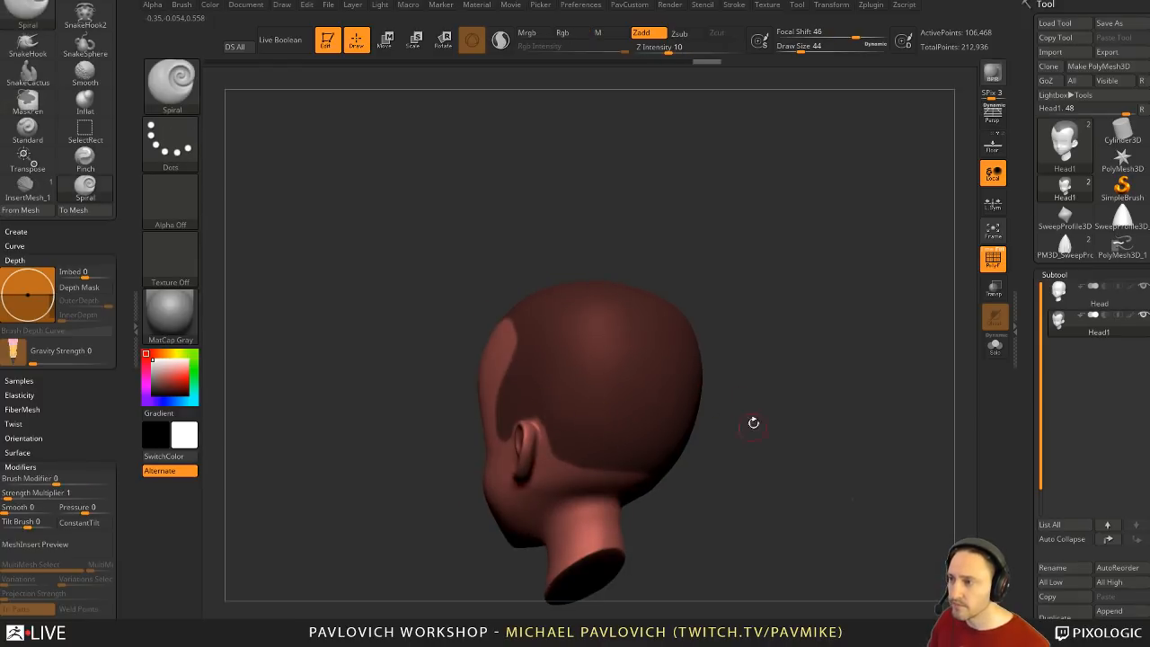
right_click_drag(752, 423, 756, 444)
key("ctrl")
right_click_drag(750, 298, 733, 346)
left_click(988, 250)
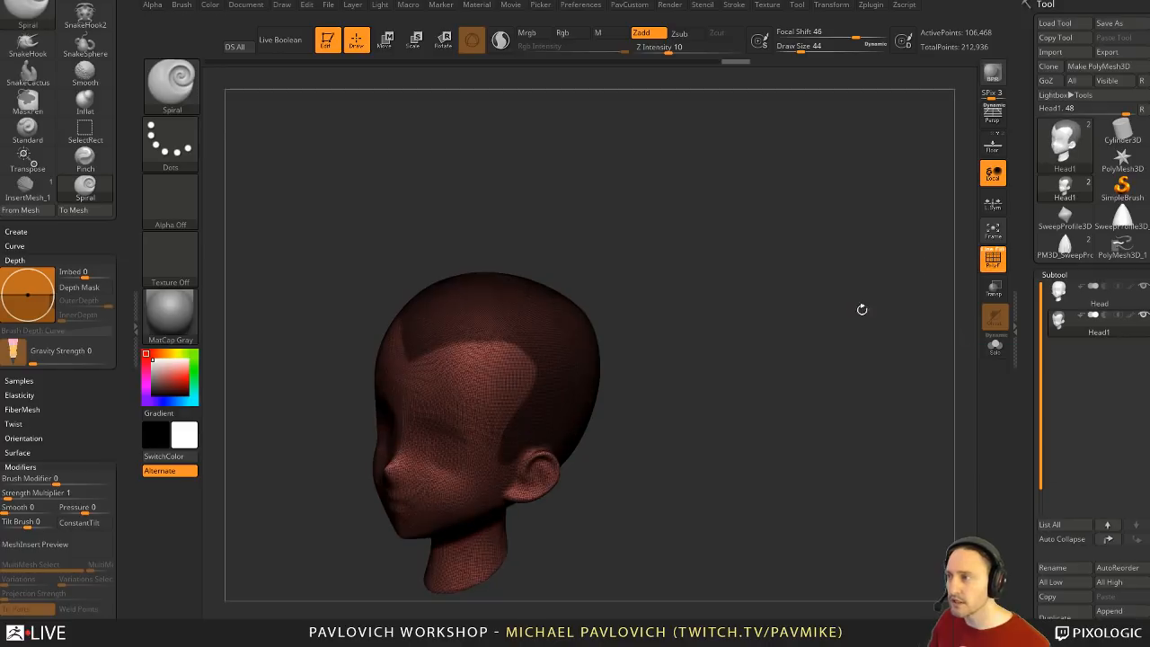
Step: Turn the masked scalp into its own polygroup, isolate it, and delete the hidden face and neck polygons
key("ctrl")
key("ctrl+w")
left_click(551, 339, "ctrl+shift")
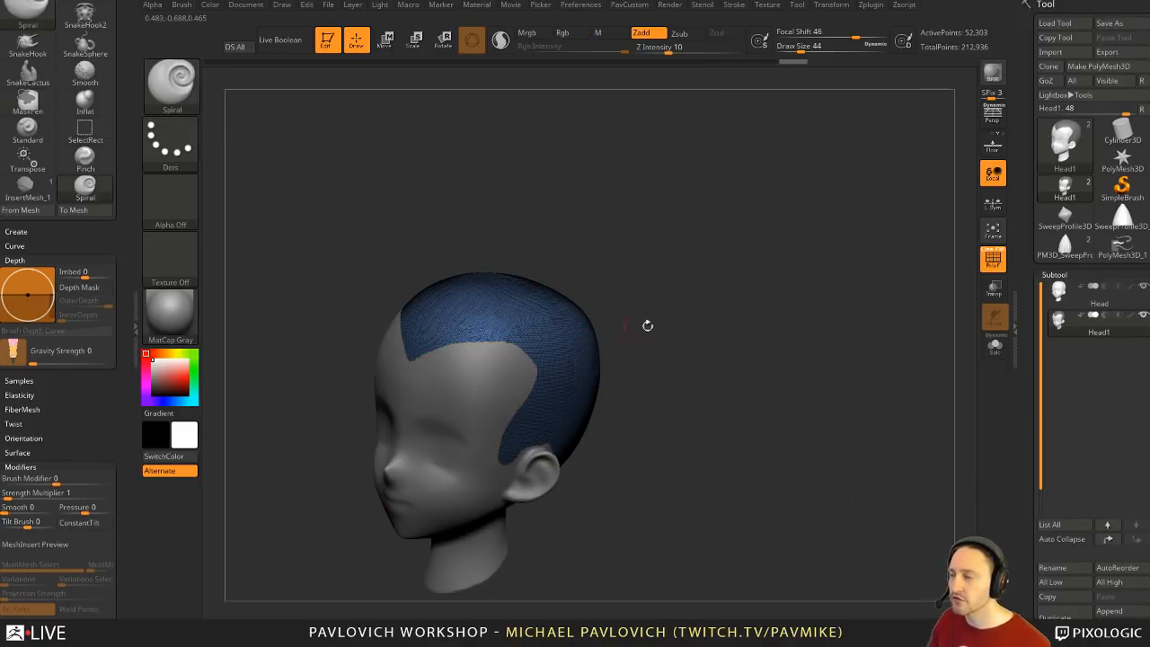
key("2")
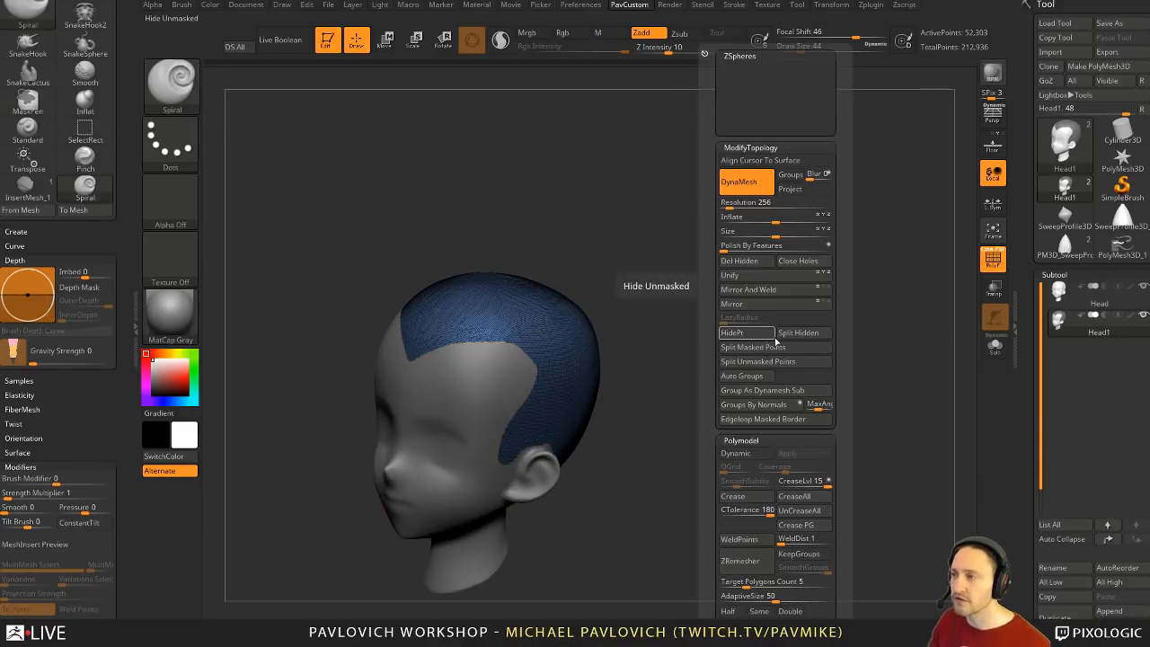
left_click(740, 260)
right_click_drag(707, 308, 782, 337)
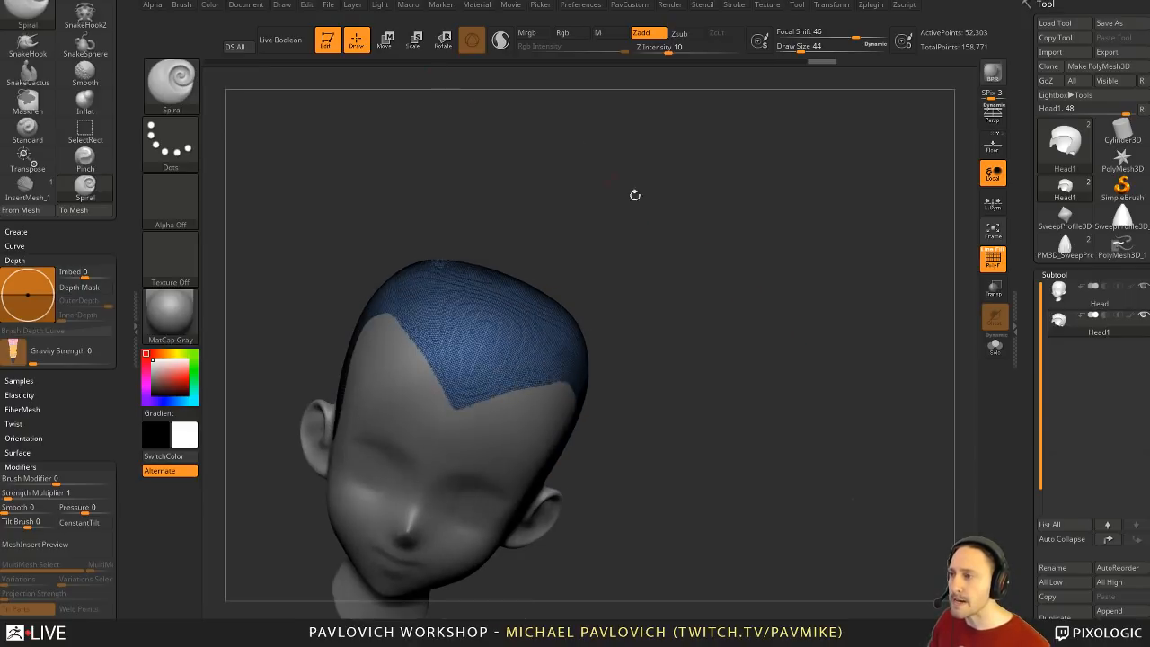
mouse_move(636, 195)
right_mouse_down()
mouse_move(761, 353)
mouse_move(788, 316)
mouse_move(816, 360)
mouse_move(865, 295)
right_mouse_up()
Step: Undo the deletion, isolation and polygrouping of the scalp, back to the masked full head
key("ctrl+z")
key("ctrl+z")
key("ctrl+z")
right_click_drag(819, 336, 740, 329)
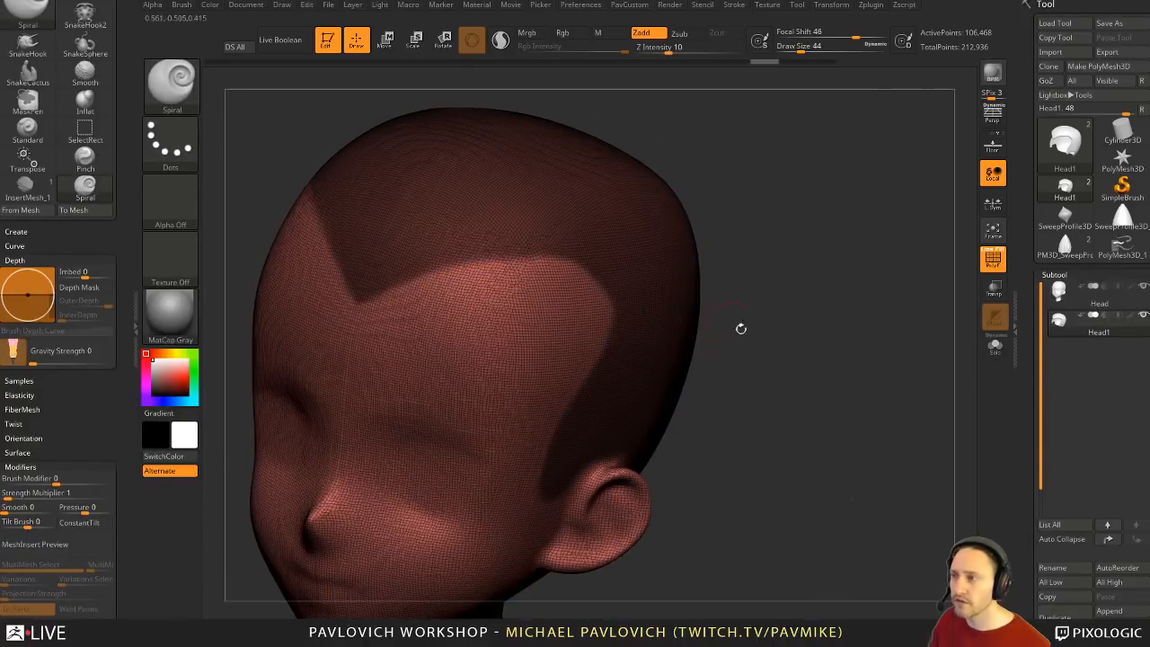
Step: Apply Edgeloop Masked Border to the masked scalp and clear the mask
left_click(1018, 243)
left_click_drag(1028, 321, 1018, 199)
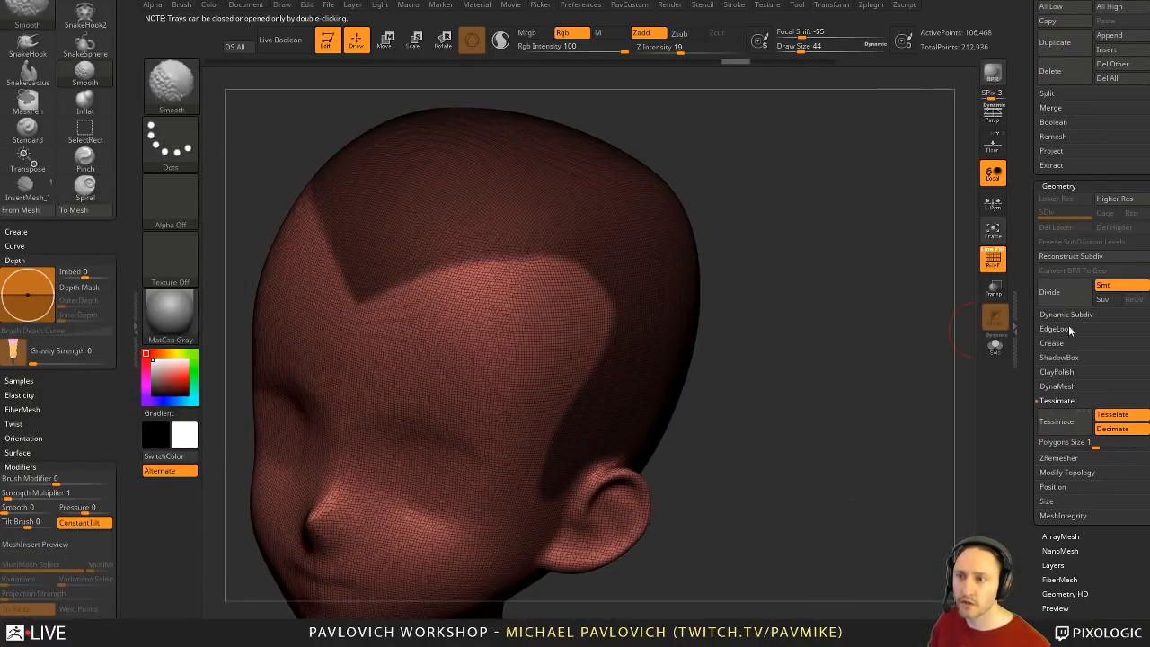
left_click(1069, 329, "shift")
left_click(1069, 342)
left_click_drag(842, 331, 840, 355, "ctrl")
right_click_drag(841, 354, 814, 301, "ctrl")
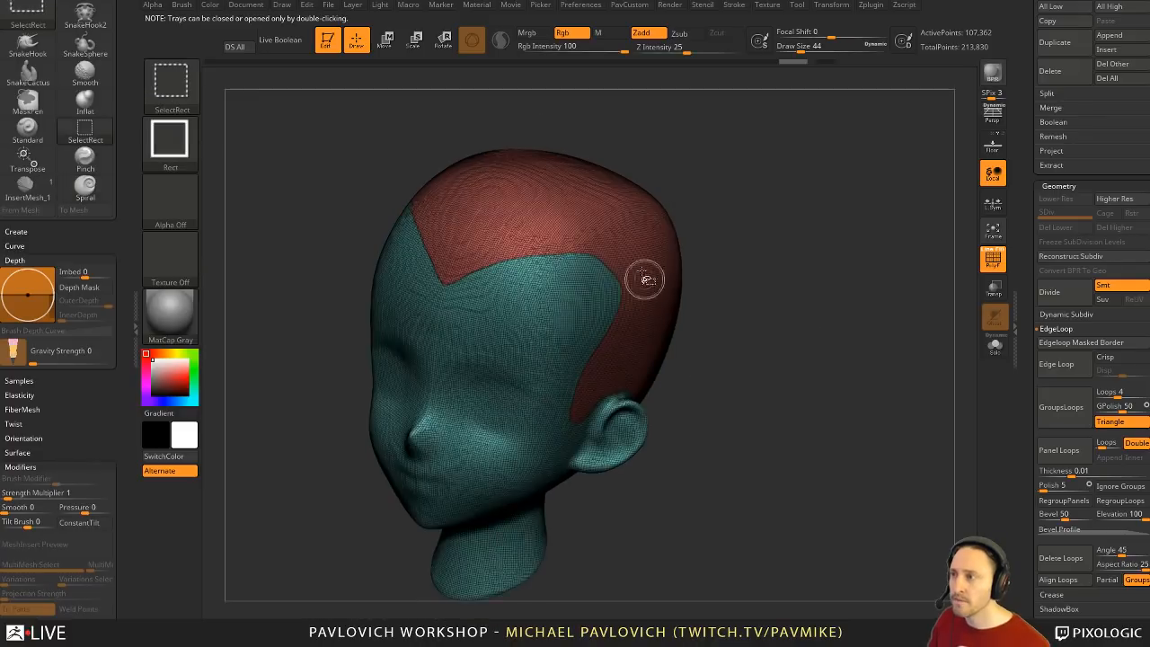
Step: Isolate the scalp polygroup and delete the hidden face and neck polygons
left_click(647, 278, "ctrl+shift")
key("grave")
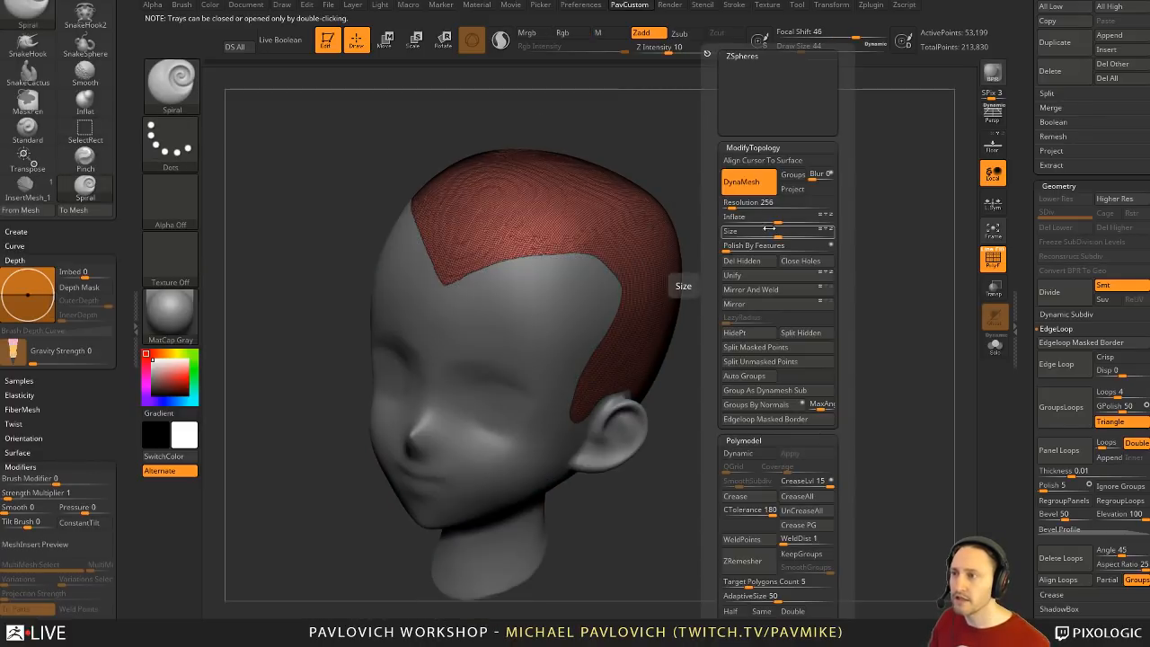
left_click(757, 262)
right_click_drag(801, 317, 786, 365, "alt")
left_click_drag(1023, 275, 1024, 503)
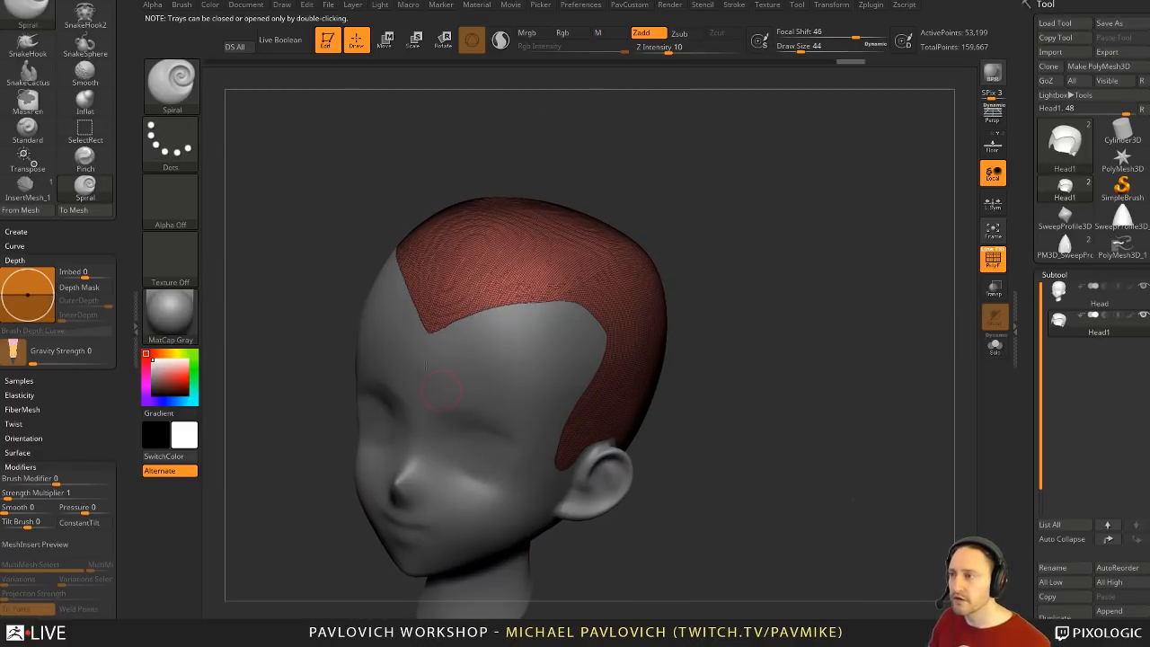
right_click_drag(766, 335, 818, 341)
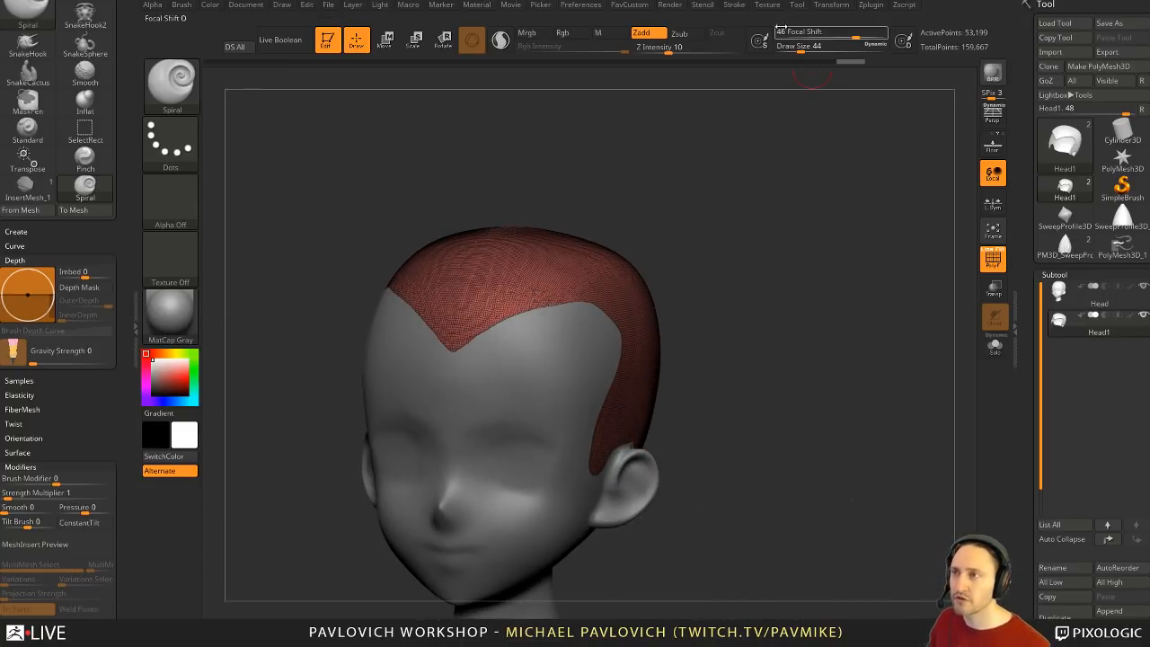
Step: Set ZRemesher to Half with AdaptiveSize 0 and remesh the scalp shell repeatedly down to a coarse mesh
key("grave")
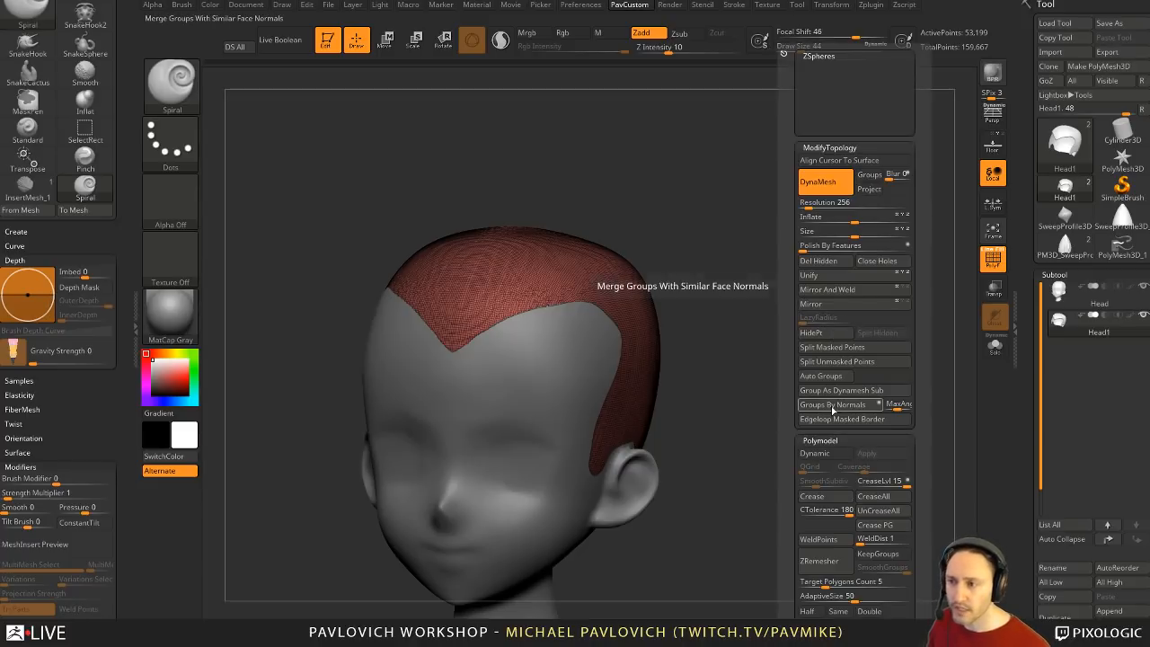
scroll(791, 323, "down", 3)
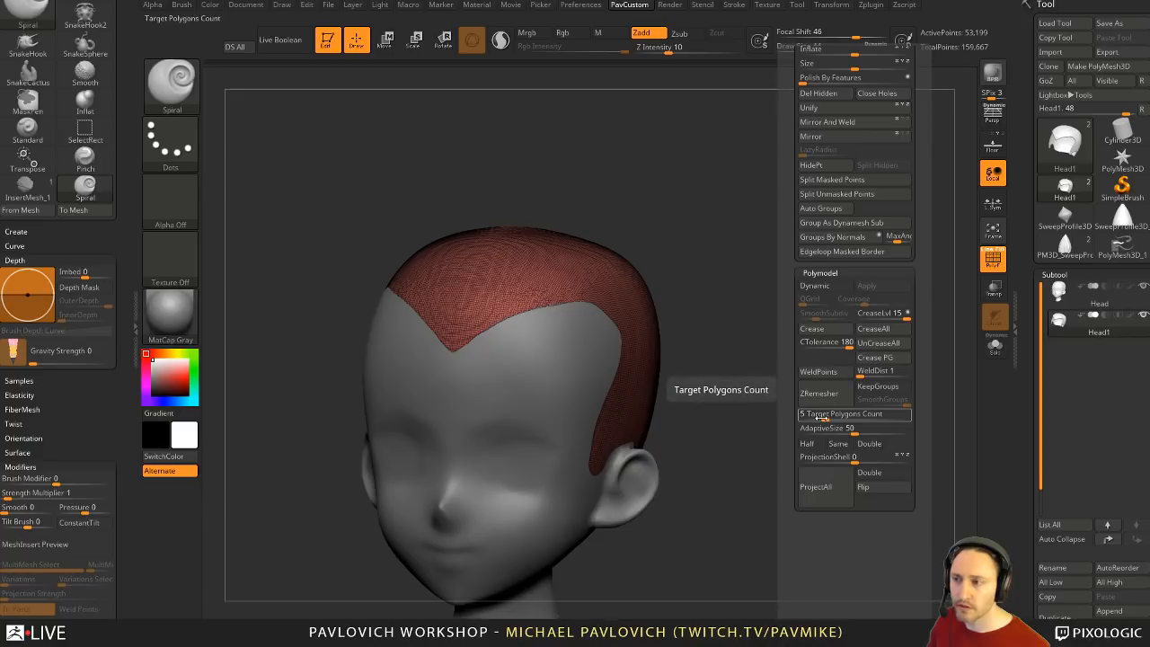
left_click(808, 443)
left_click_drag(824, 429, 790, 429)
left_click(825, 398)
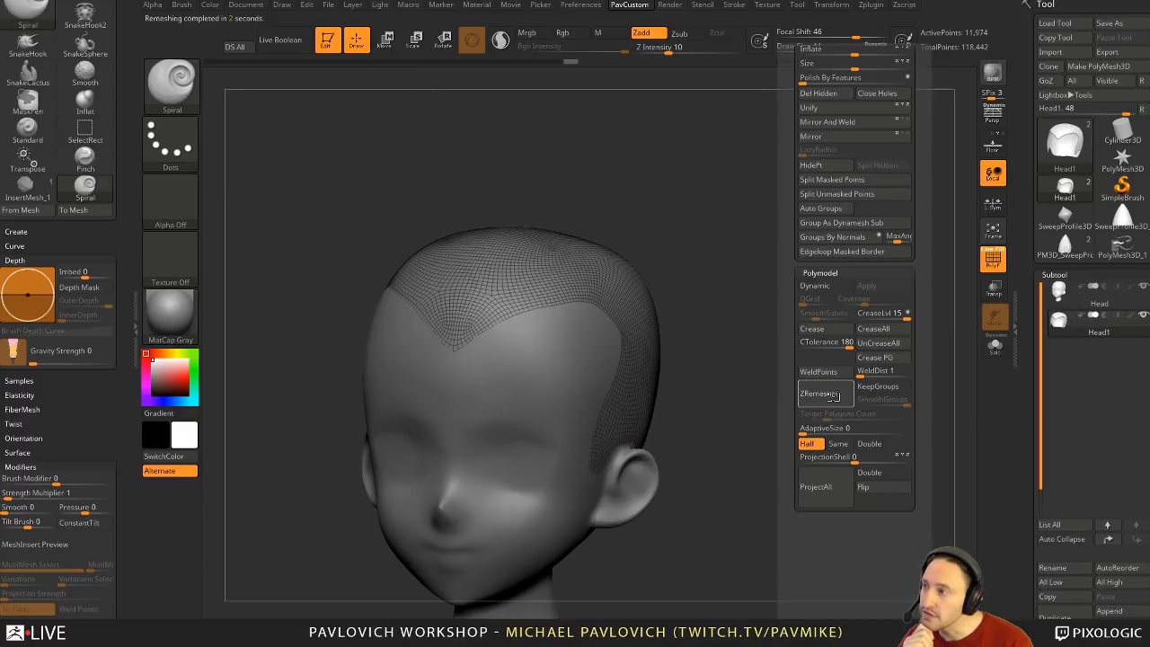
left_click(835, 398)
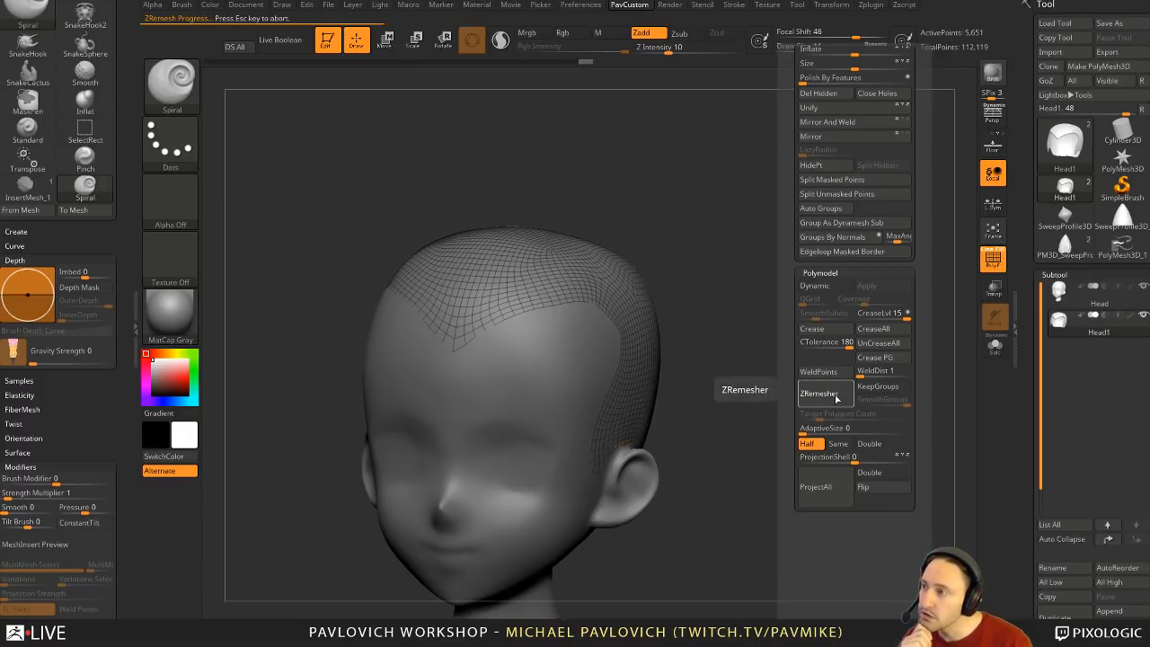
left_click(836, 398)
left_click(836, 398)
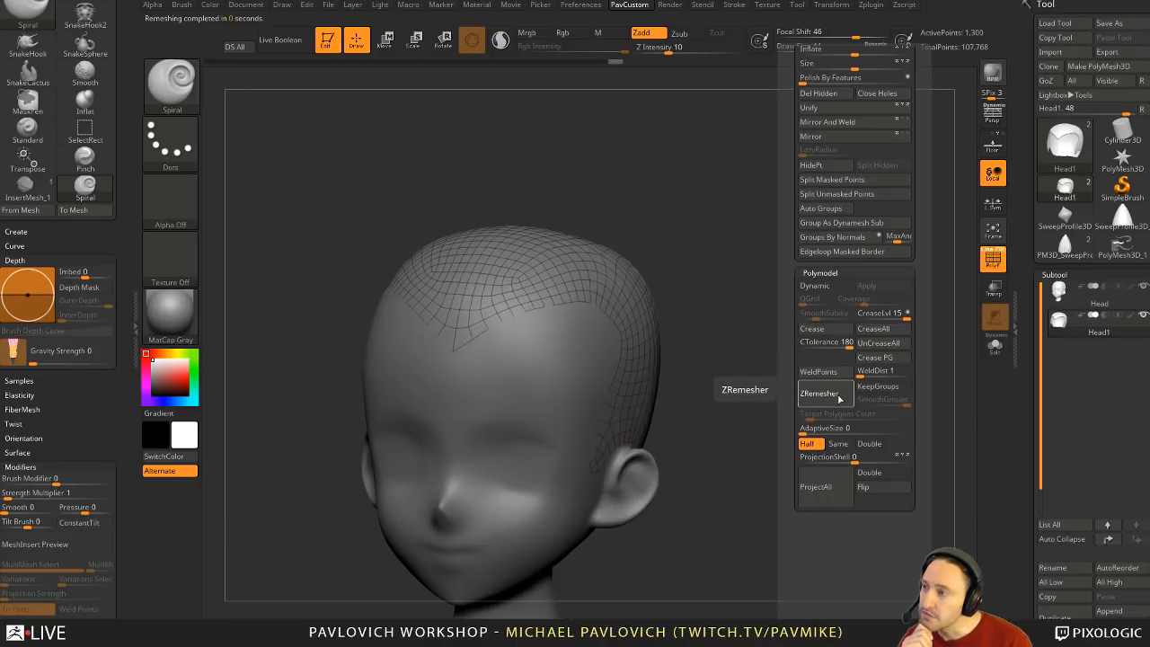
Step: Examine the remeshed scalp shell's wireframe and outline in isolation, after checking its fit over the transparent head
left_click_drag(743, 374, 952, 331)
left_click(989, 268)
left_click(993, 288)
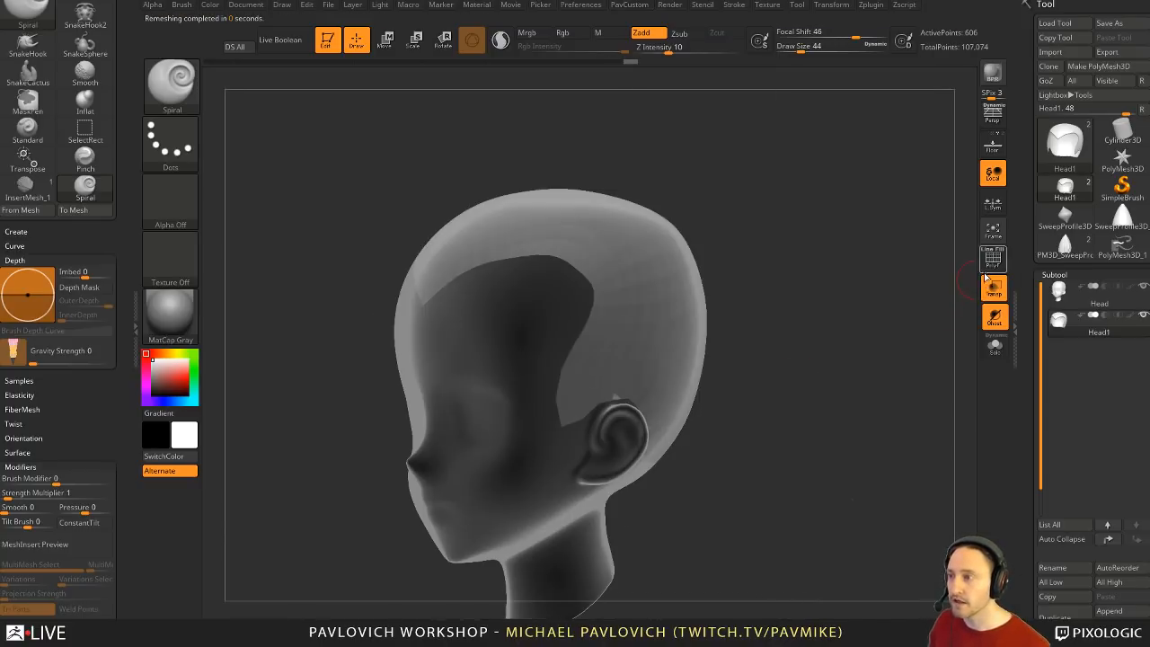
left_click(994, 289)
left_click(993, 260)
left_click_drag(908, 302, 963, 362)
left_click(995, 347)
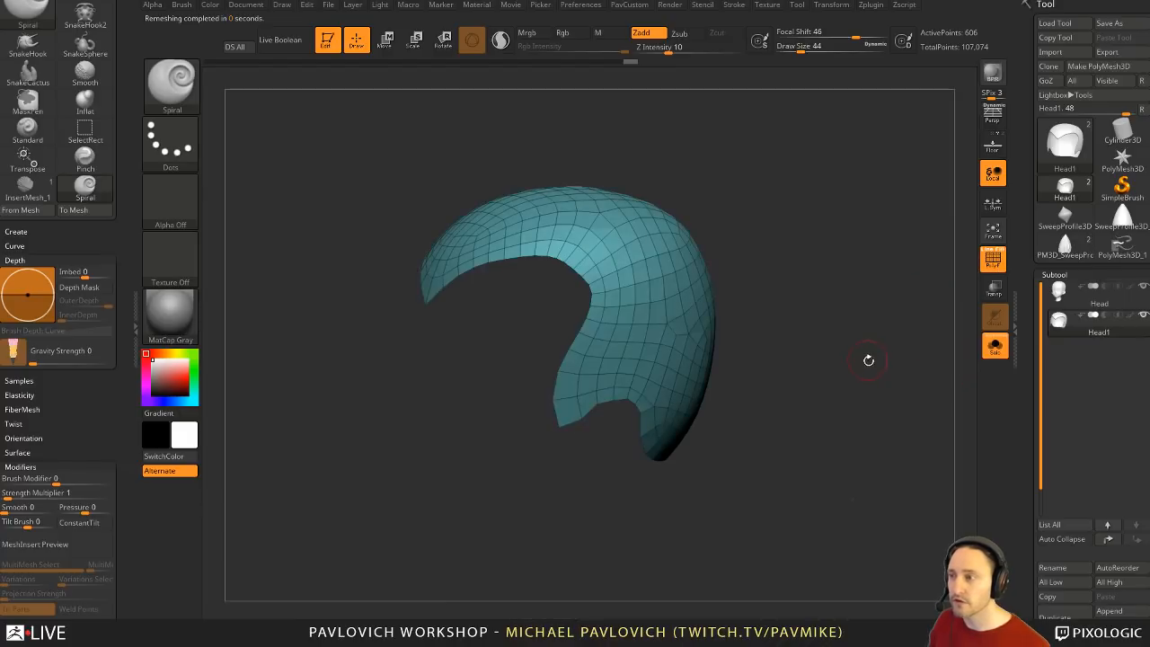
left_click_drag(868, 361, 589, 376)
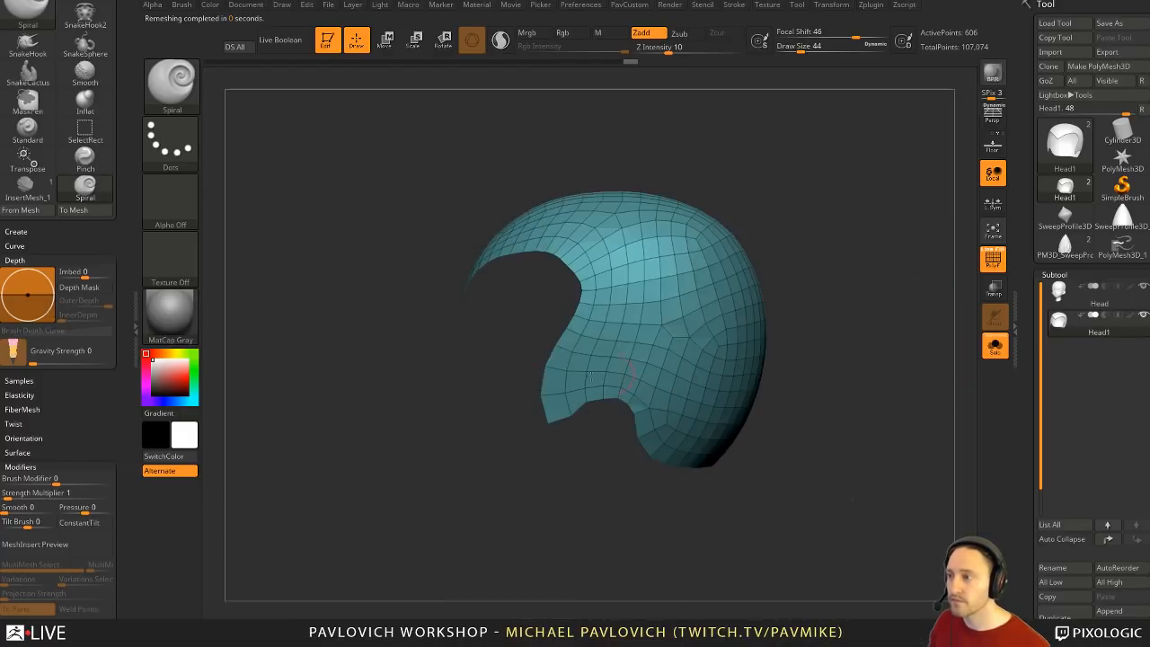
Step: Pull the scalp shell's sideburn corner and the edge behind the ear outward over the head with the Move brush
key("1")
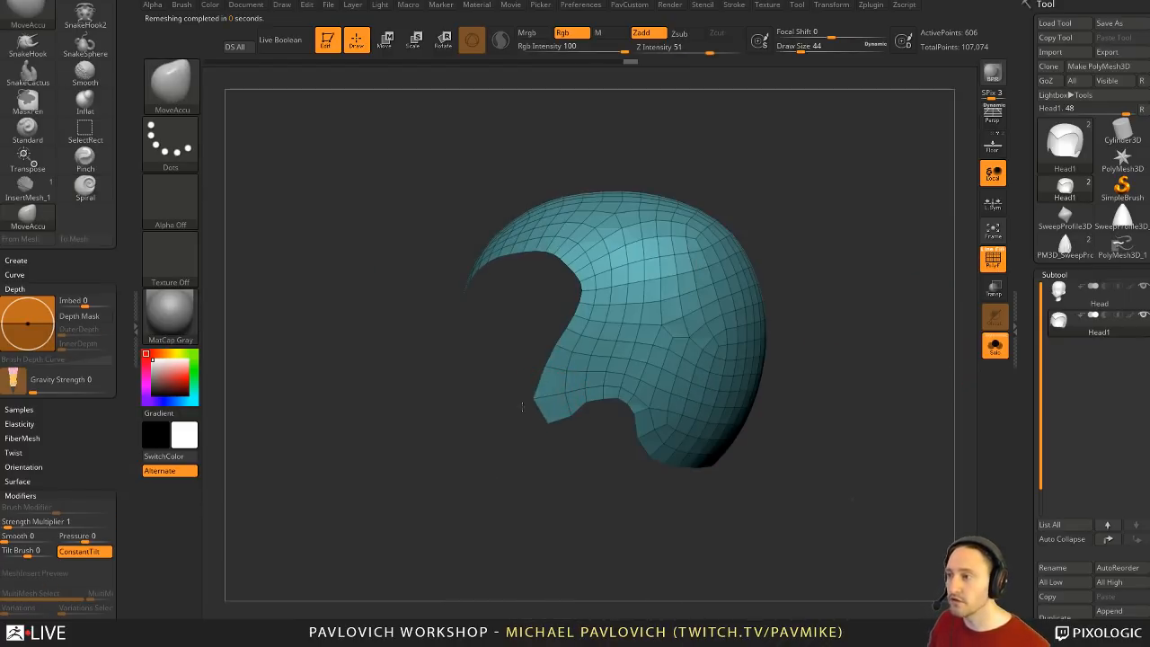
left_click(995, 347)
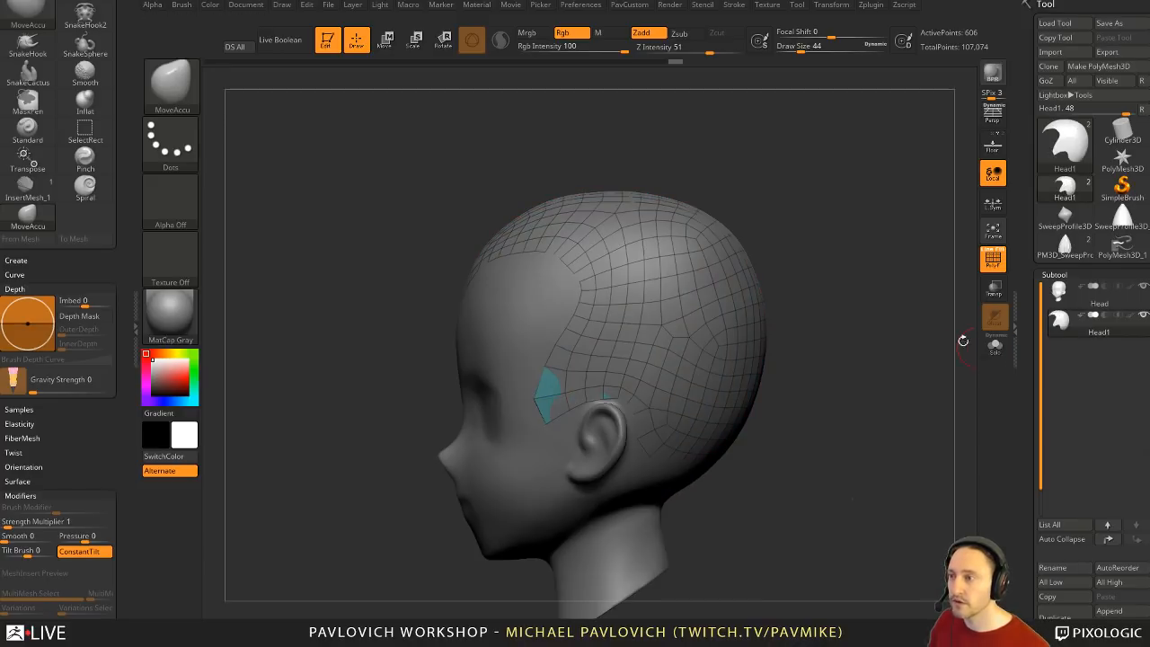
left_click_drag(873, 346, 639, 454)
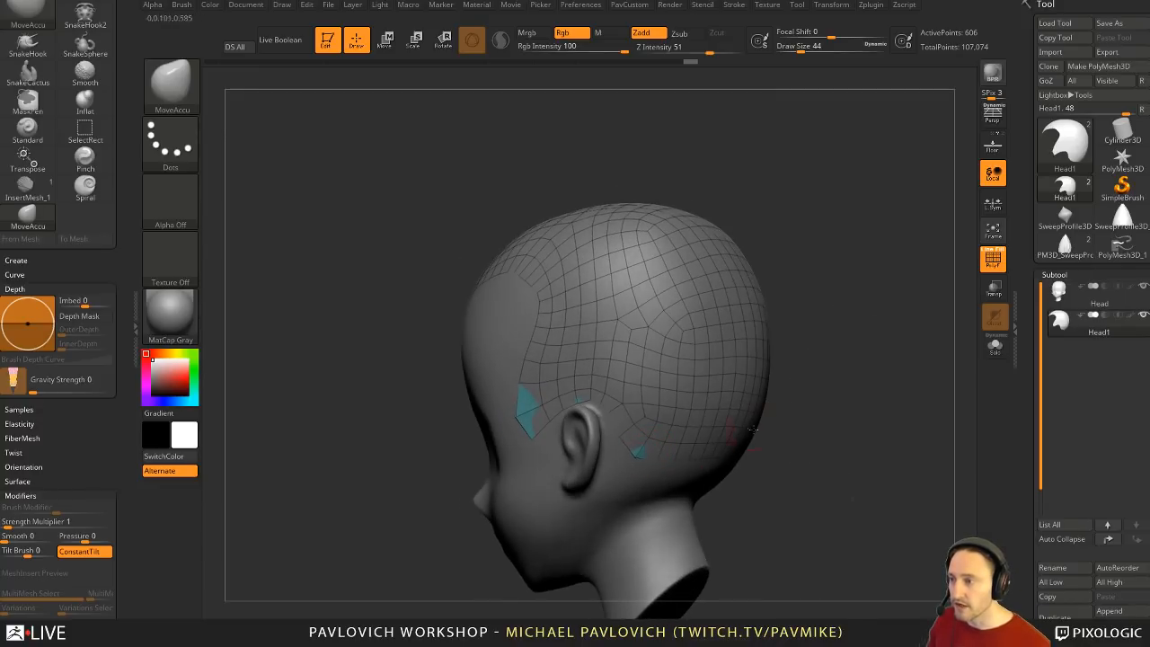
left_click_drag(753, 428, 824, 430)
Step: Run ZRemesher at Half repeatedly on the scalp shell, check it in isolation, and turn on transparency over the head
key("2")
left_click(803, 562)
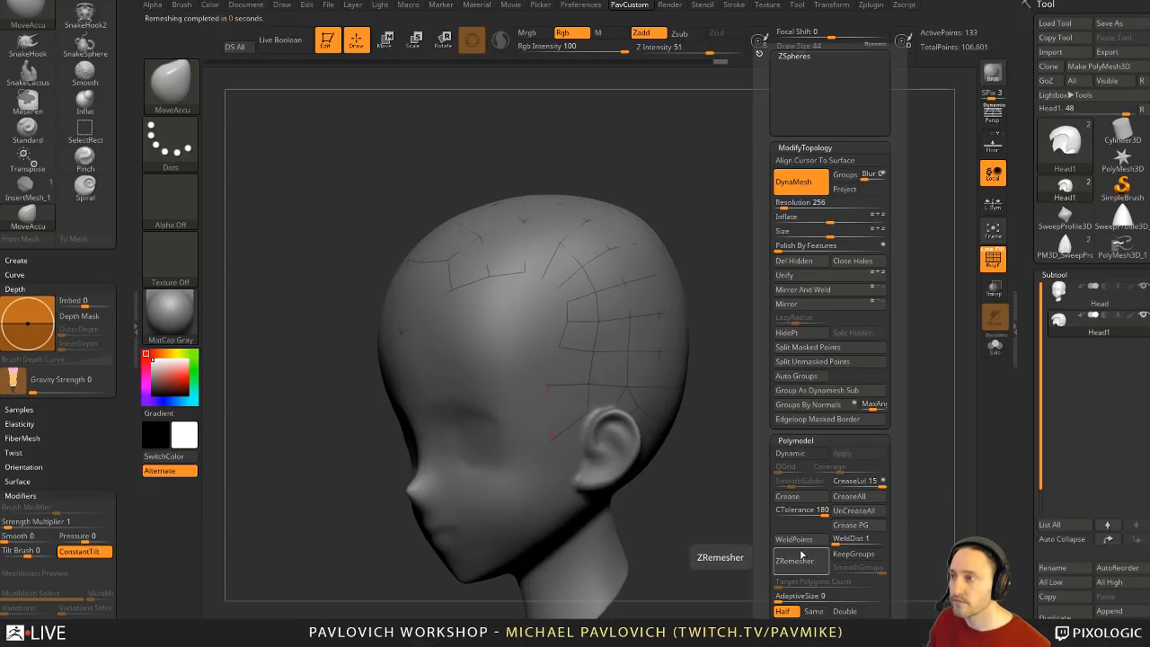
left_click(802, 559)
left_click(802, 559)
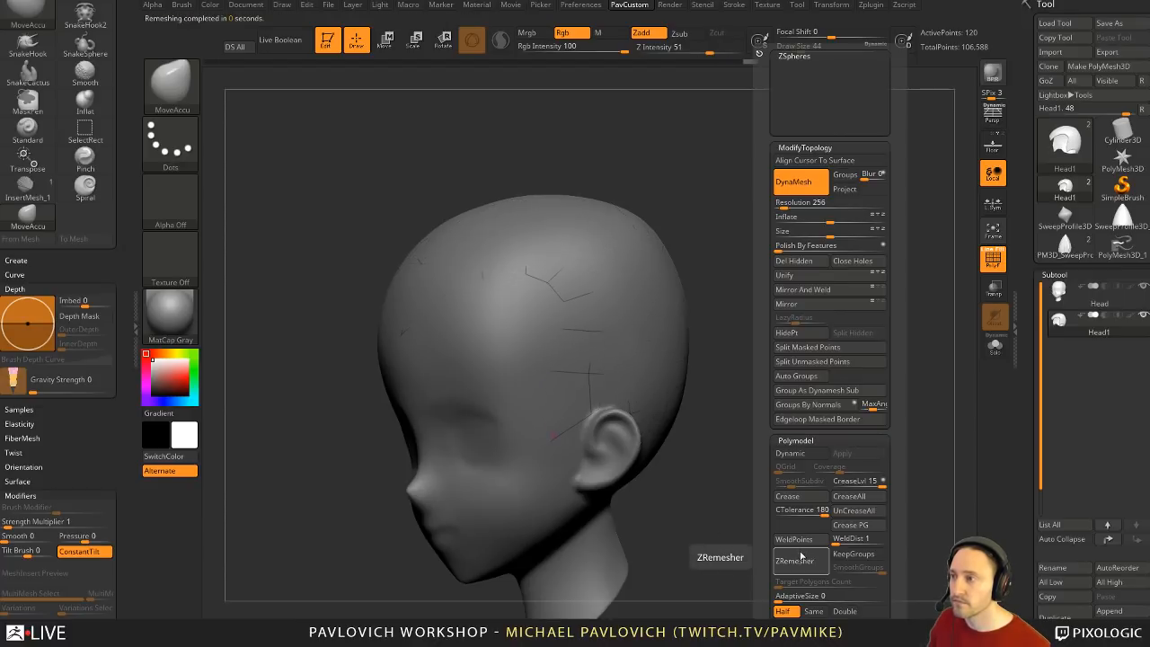
left_click(995, 345)
left_click_drag(863, 311, 958, 353)
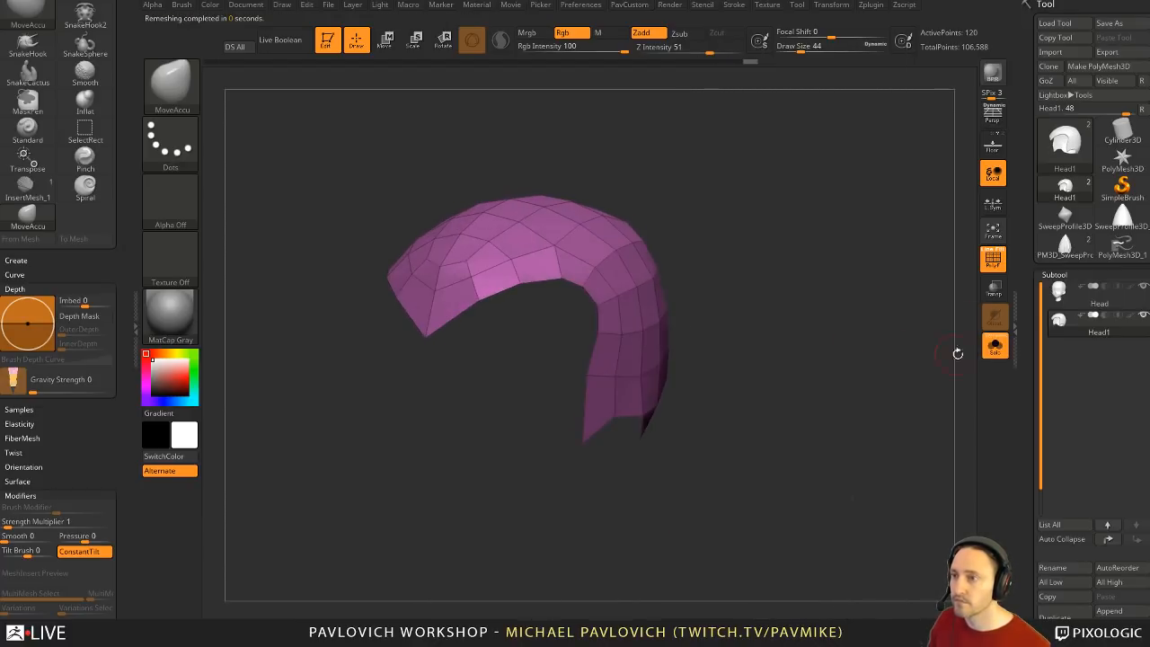
left_click(995, 346)
mouse_move(878, 355)
left_mouse_down()
mouse_move(814, 349)
mouse_move(940, 345)
mouse_move(850, 321)
mouse_move(782, 326)
mouse_move(875, 356)
left_mouse_up()
left_click(994, 290)
Step: Remesh the scalp shell further with ZRemesher at Half and select the ZModeler brush
key("2")
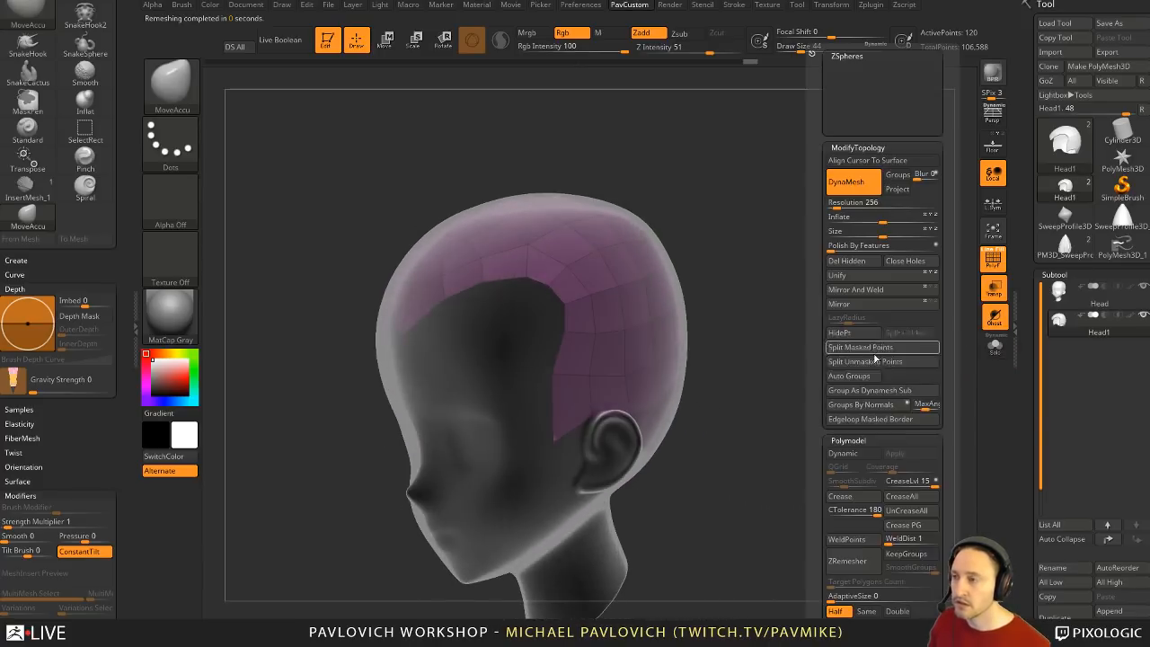
left_click(859, 560)
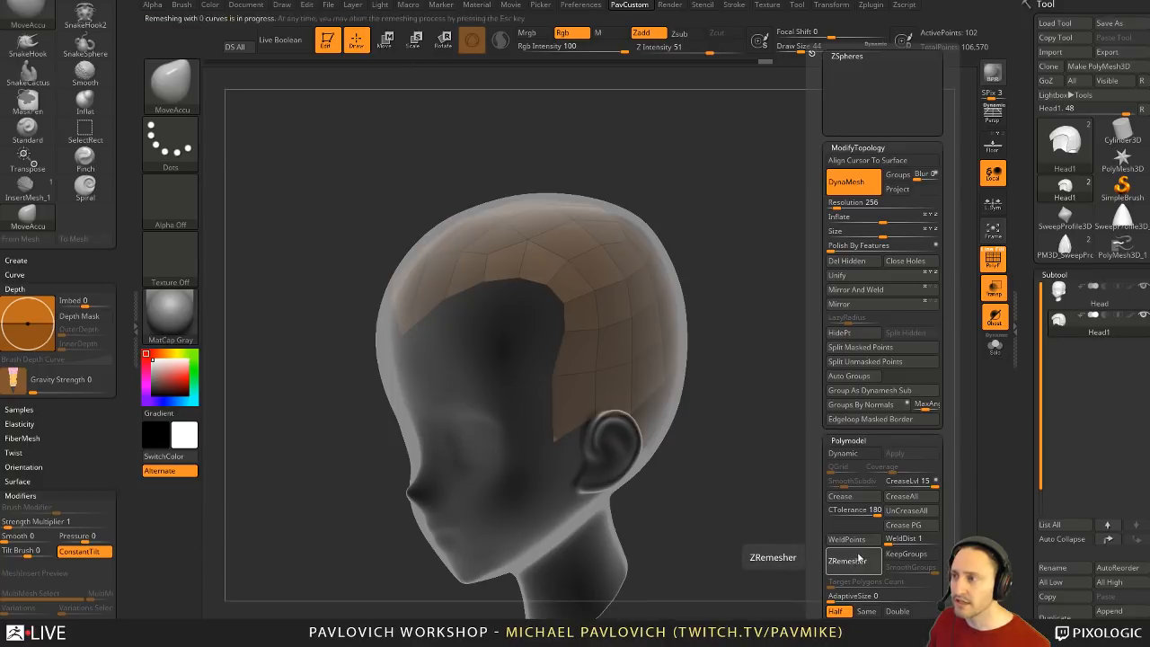
left_click(858, 560)
mouse_move(743, 511)
left_mouse_down()
mouse_move(758, 415)
mouse_move(817, 352)
mouse_move(814, 340)
mouse_move(781, 347)
mouse_move(784, 360)
left_mouse_up()
key("b")
key("z")
key("m")
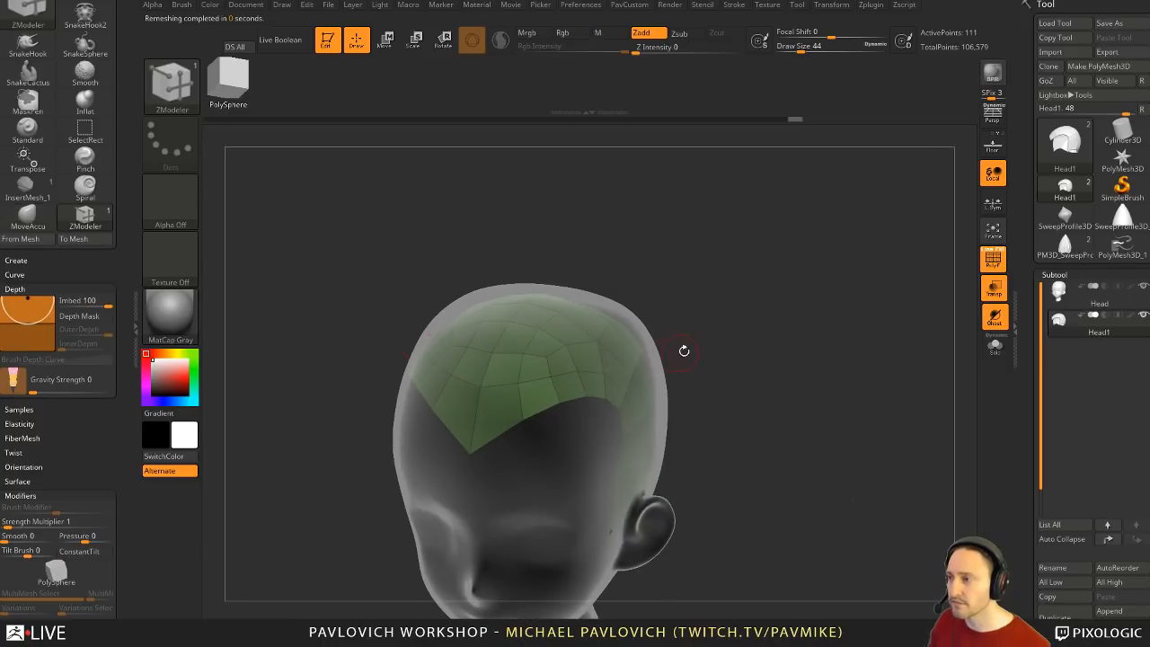
Step: Undo the last ZRemesher passes on the scalp shell
left_click_drag(685, 350, 673, 330)
key("ctrl+z")
key("ctrl+z")
key("ctrl+z")
key("ctrl+z")
Step: Inflate the coarse scalp shell by about 17 to lift it off the head surface
mouse_move(800, 353)
left_mouse_down()
mouse_move(790, 354)
mouse_move(815, 362)
left_mouse_up()
key("space")
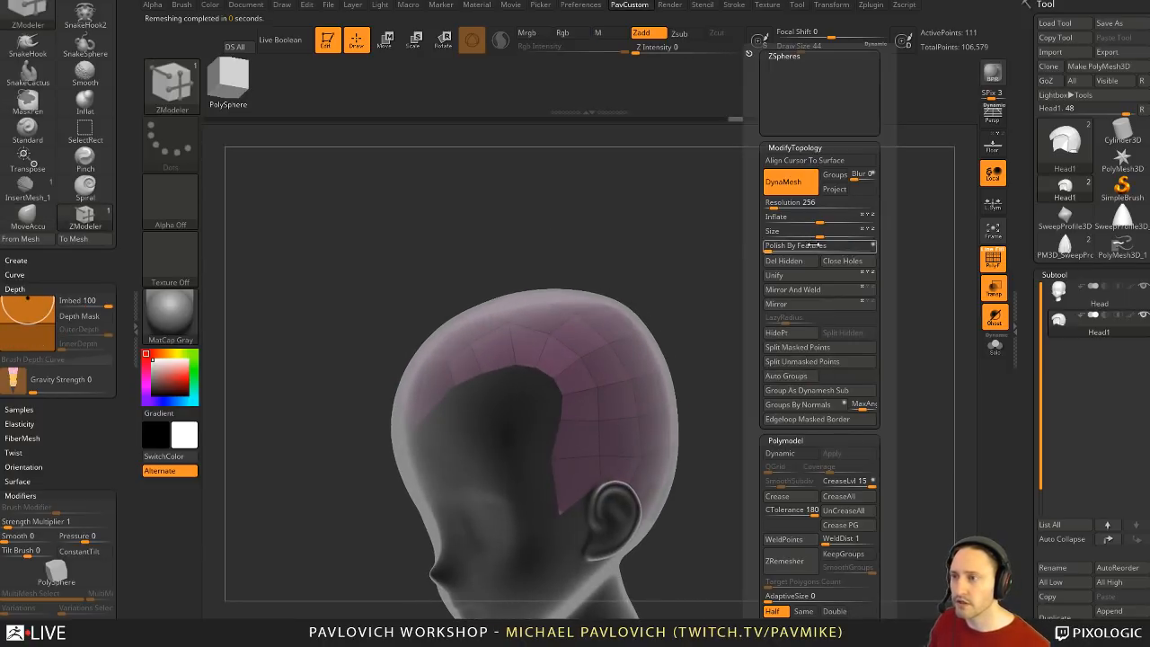
left_click_drag(818, 221, 832, 221)
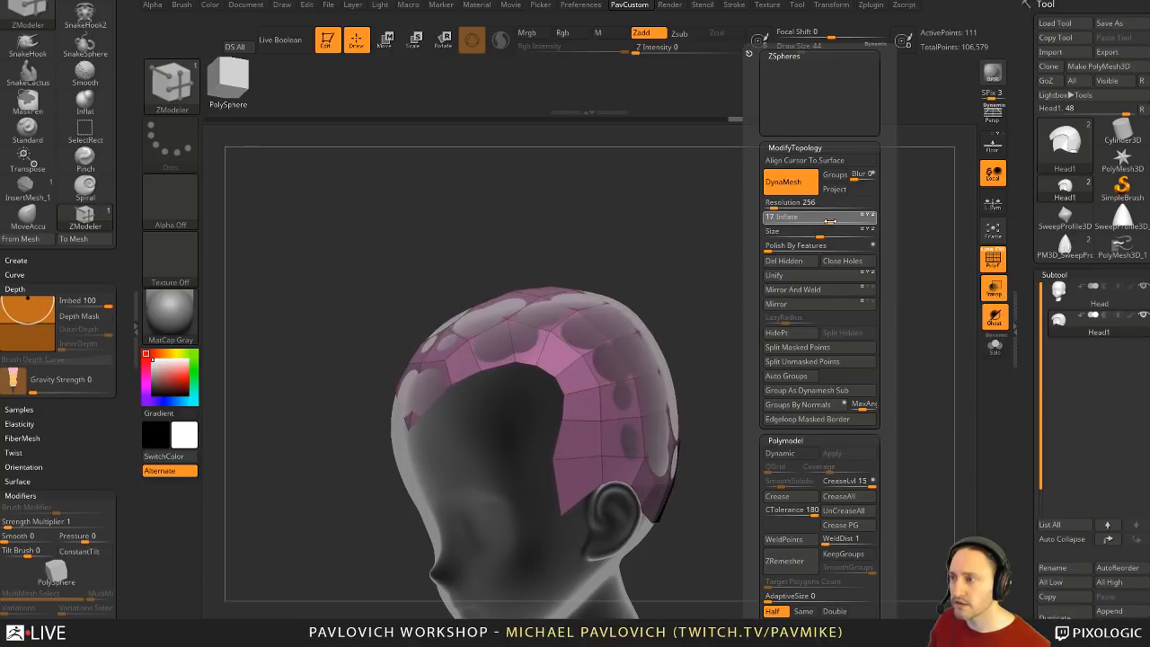
left_click_drag(708, 310, 955, 329)
Step: Turn off ghosting and check the inflated scalp cap over the head with its wireframe off and on
left_click(989, 263)
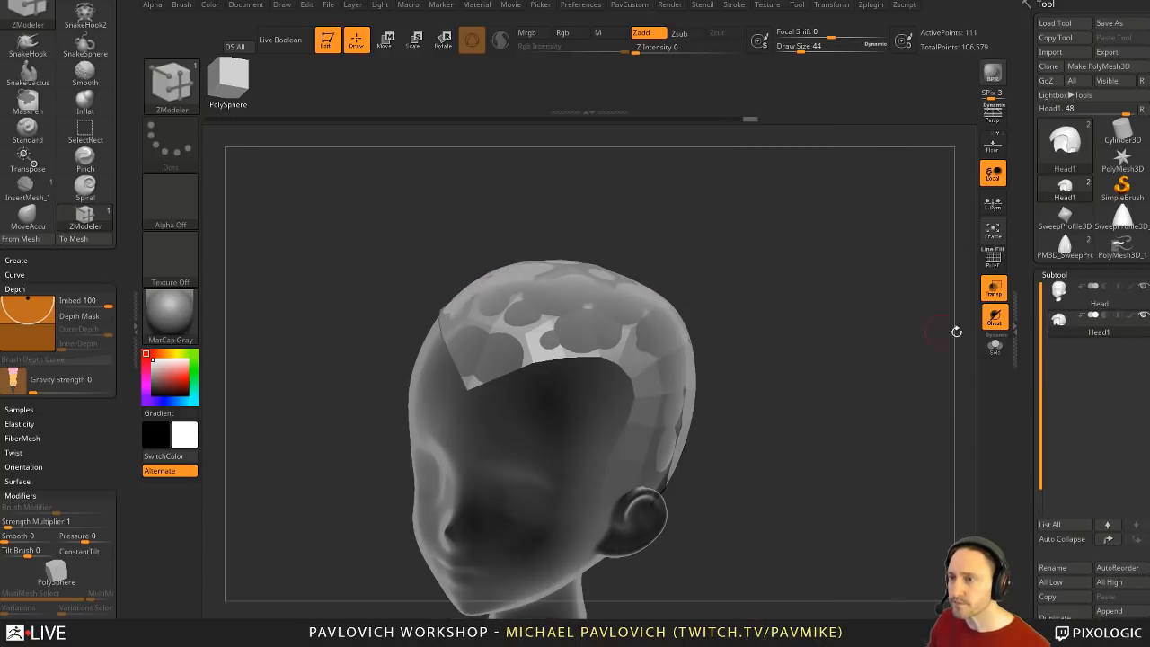
left_click(994, 316)
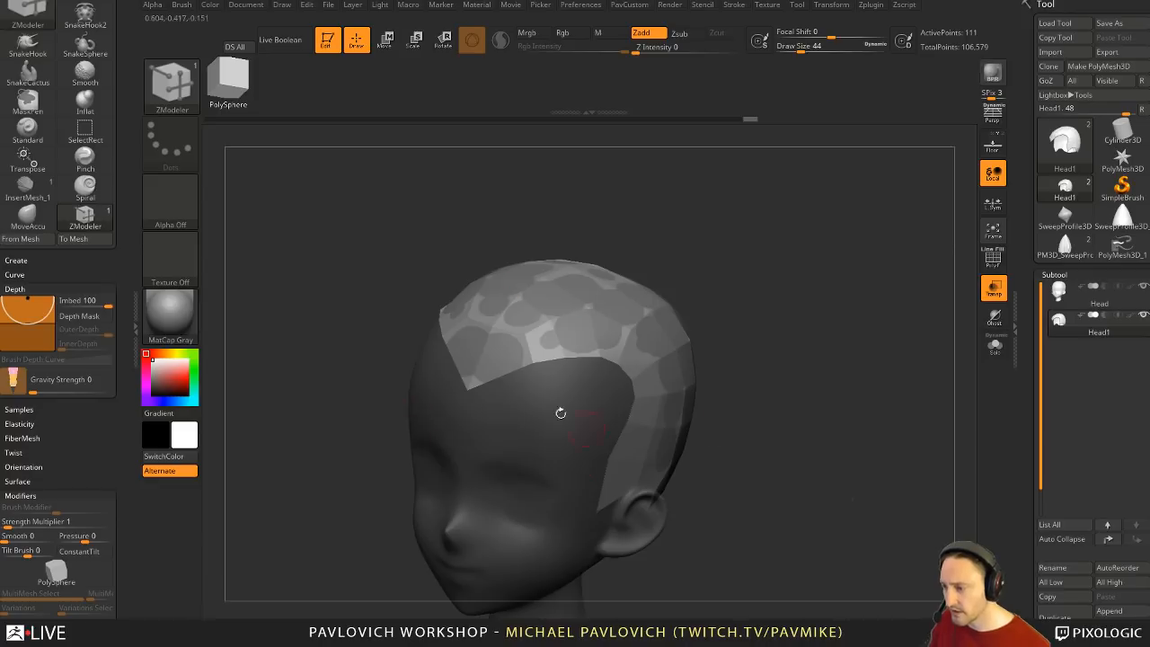
left_click_drag(560, 412, 1013, 312)
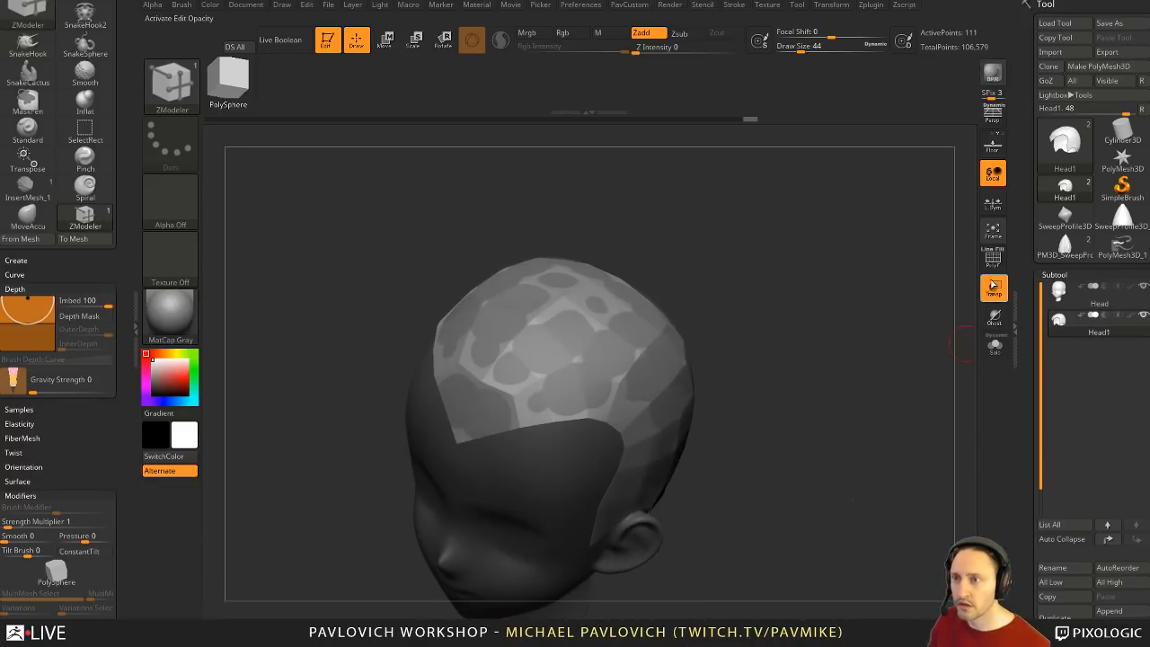
left_click(993, 258)
mouse_move(904, 321)
left_mouse_down()
mouse_move(863, 293)
mouse_move(881, 311)
mouse_move(911, 314)
mouse_move(909, 303)
left_mouse_up()
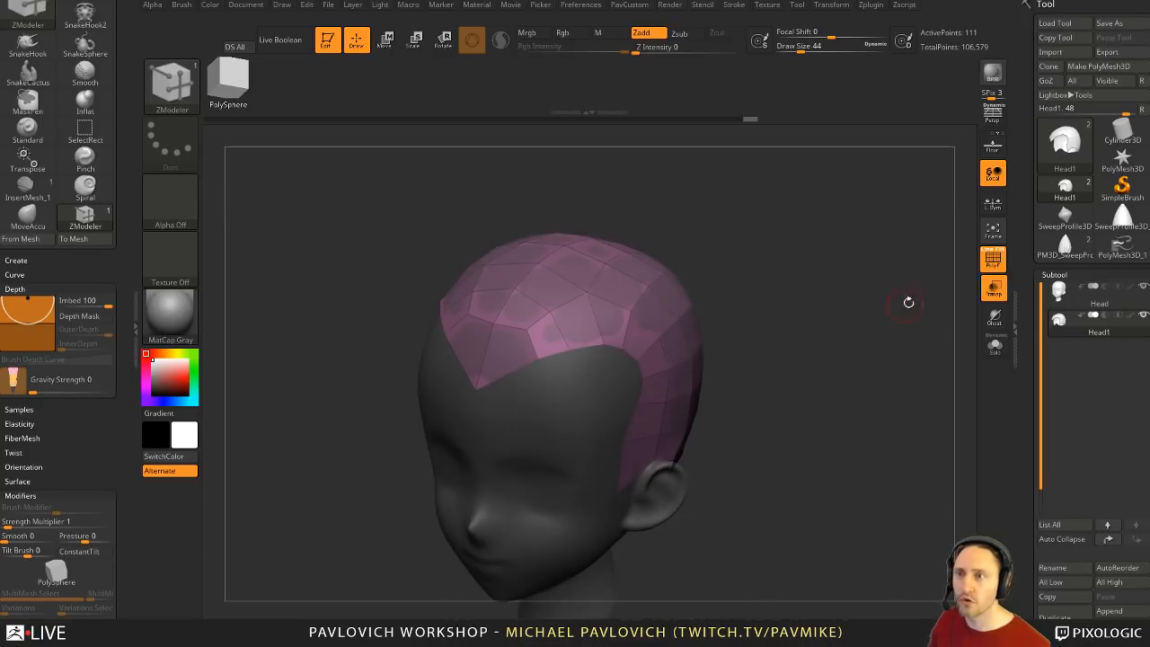
Step: Choose the PM3D_SweepProfile3D_2 hair tuft as the insert mesh for the ZModeler brush
mouse_move(1066, 247)
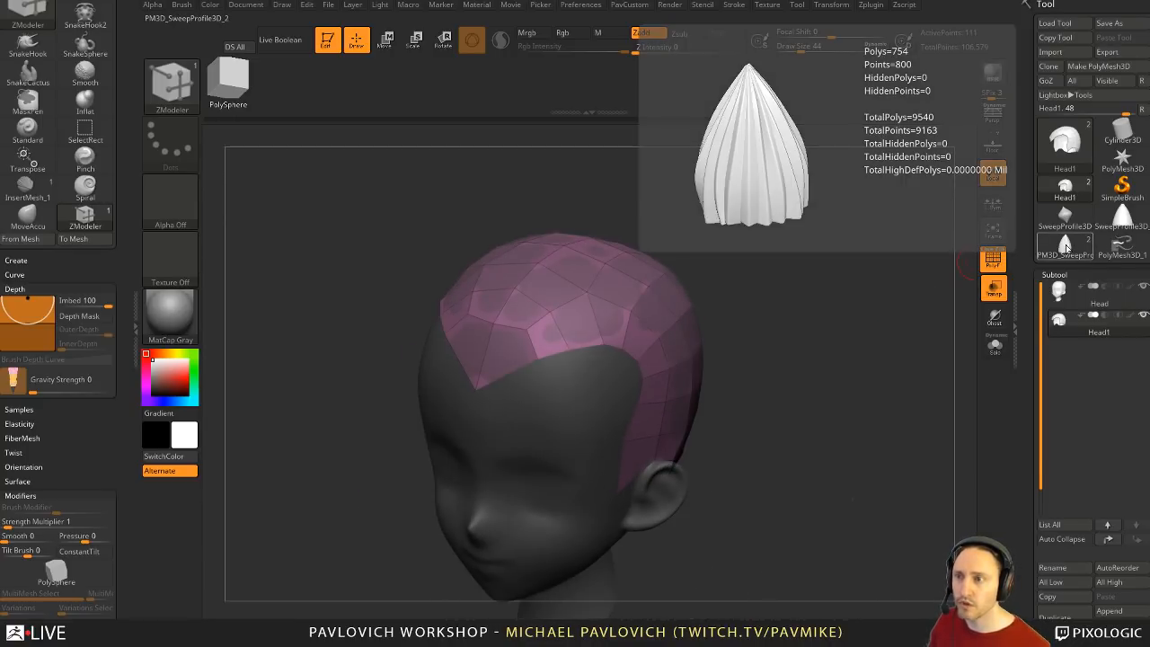
left_click_drag(732, 354, 833, 310)
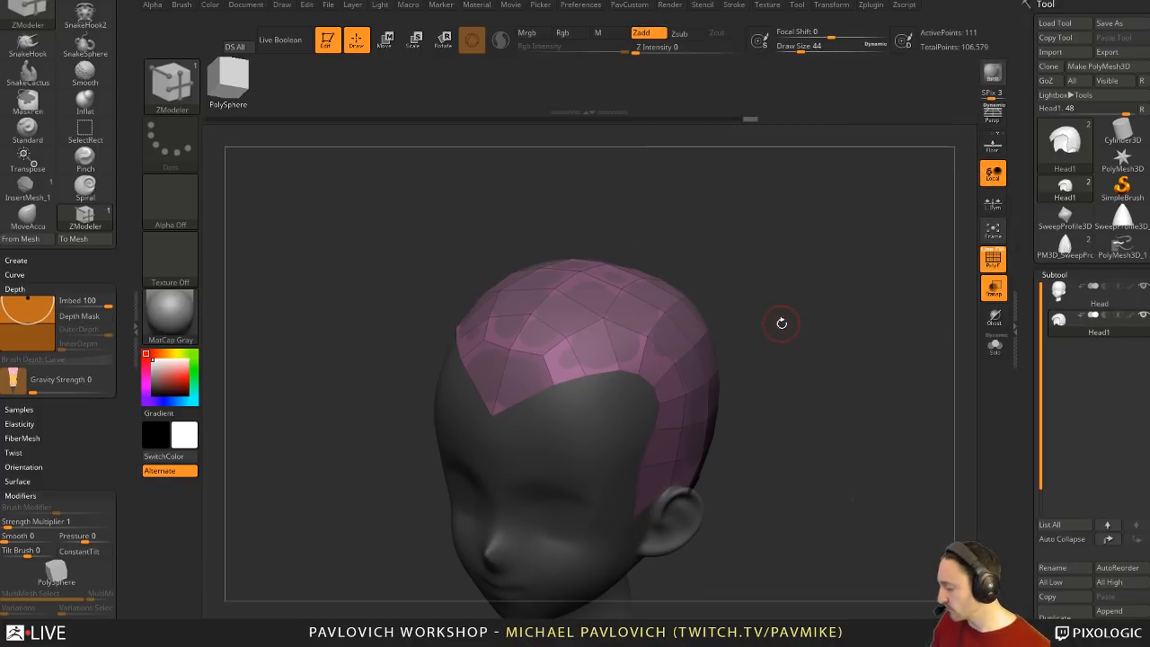
key("b")
key("z")
key("m")
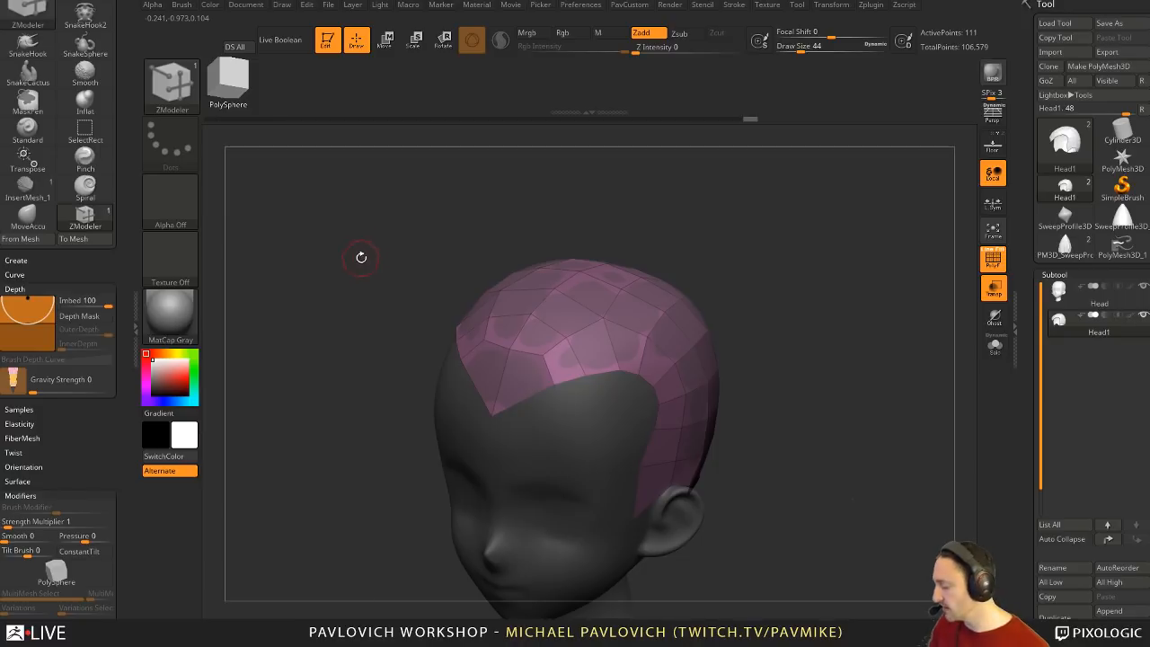
key("F1")
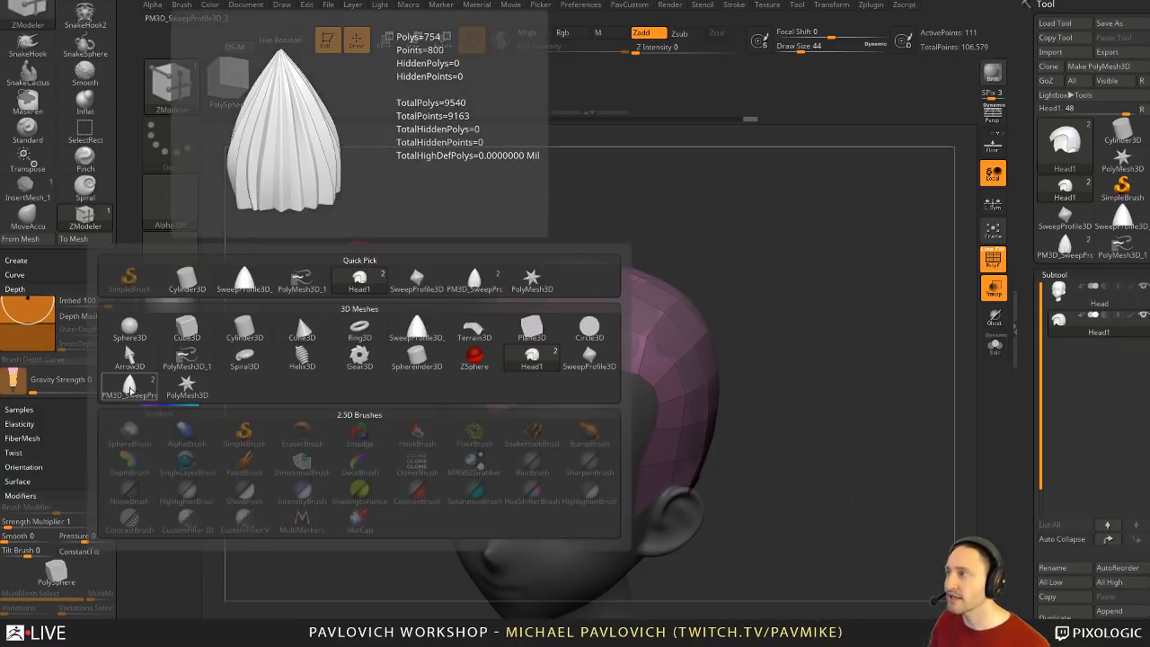
left_click(129, 387)
Step: Insert the tuft as a NanoMesh on Polygroup All of the scalp, sized to about 1.45, and turn off transparency
key("space")
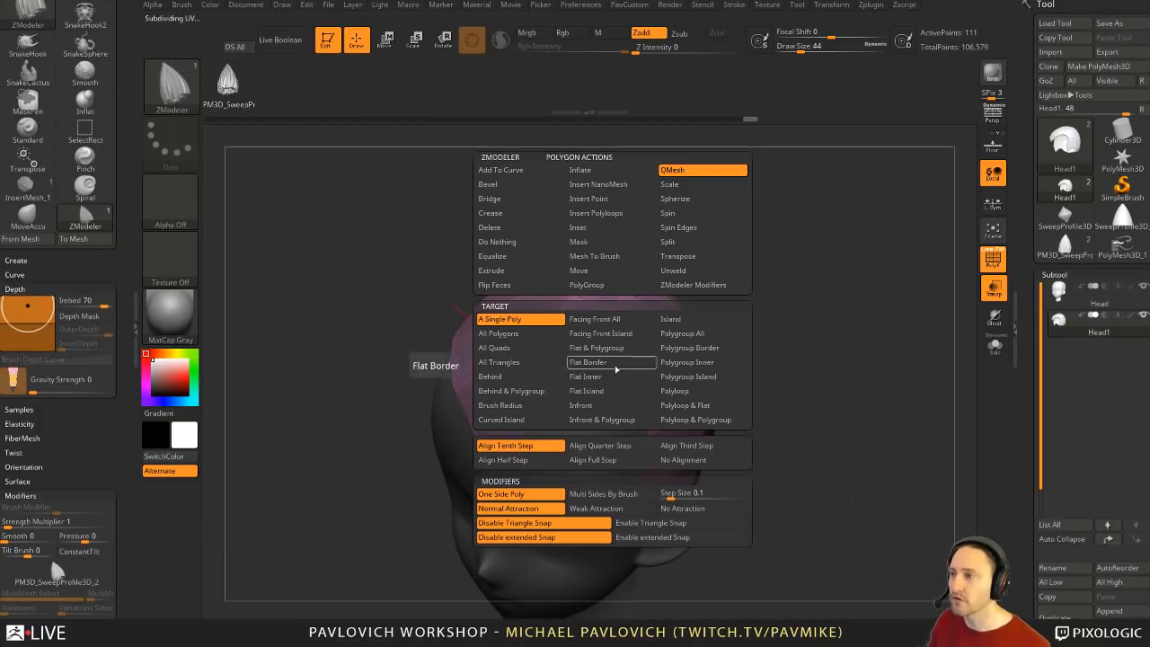
left_click(604, 185)
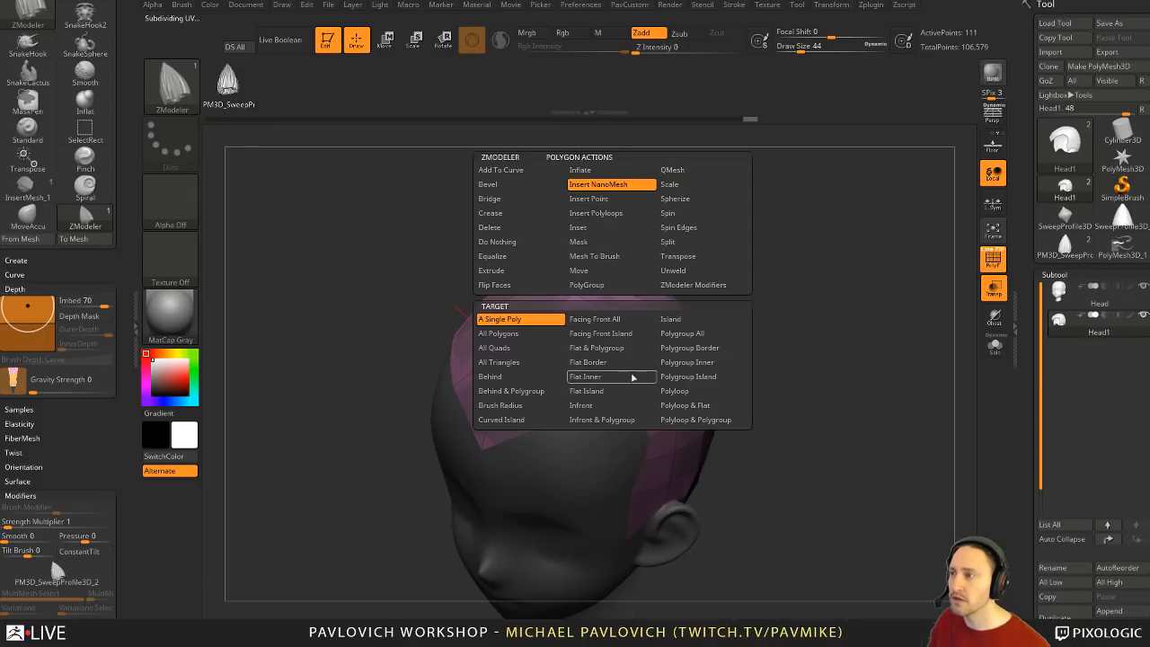
left_click(693, 334)
left_click_drag(590, 385, 851, 332)
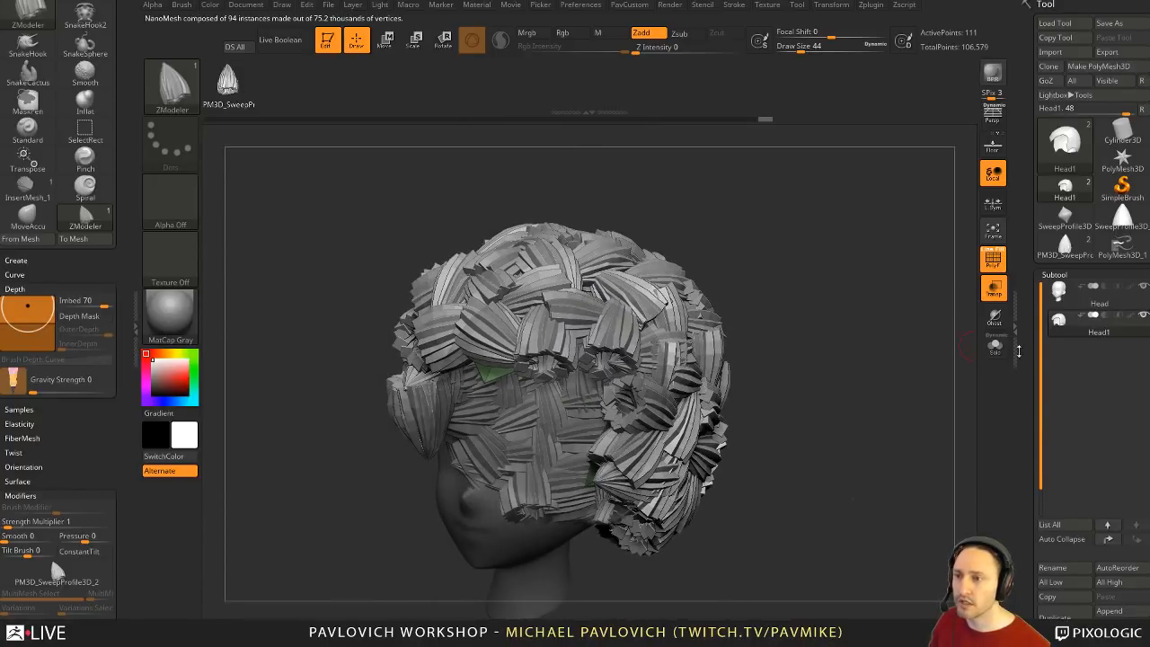
left_click_drag(1019, 352, 929, 346)
left_click(994, 295)
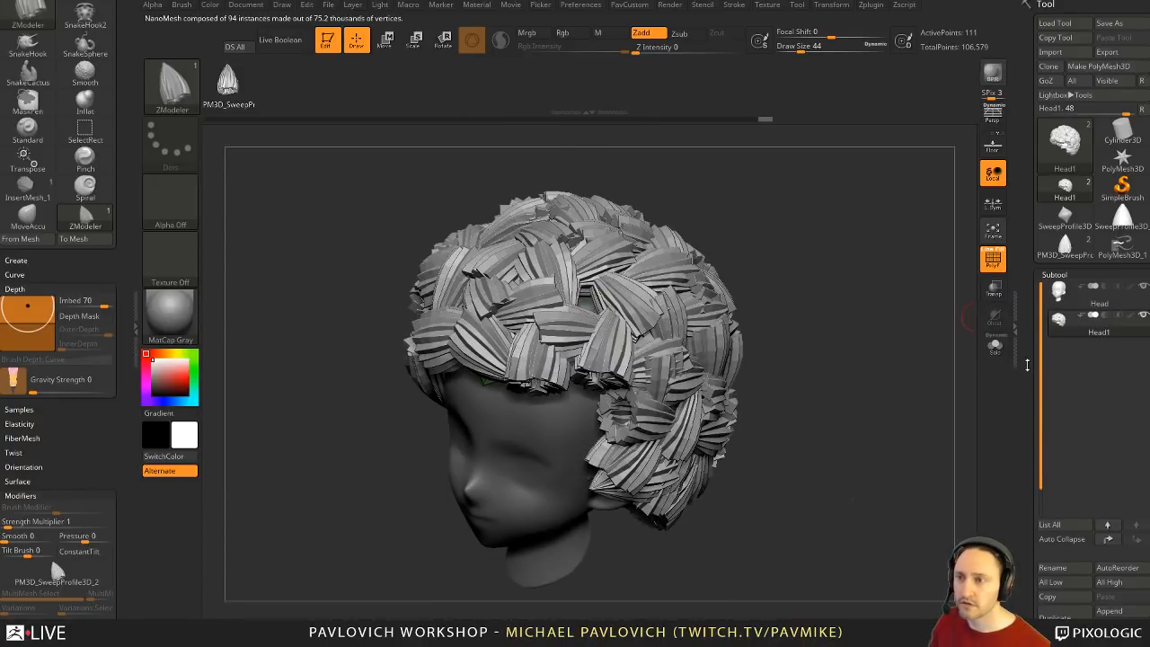
Step: Open the scalp's NanoMesh settings and set ZRotation to -71
left_click_drag(1029, 361, 1023, 99)
left_click_drag(1064, 612, 1065, 270)
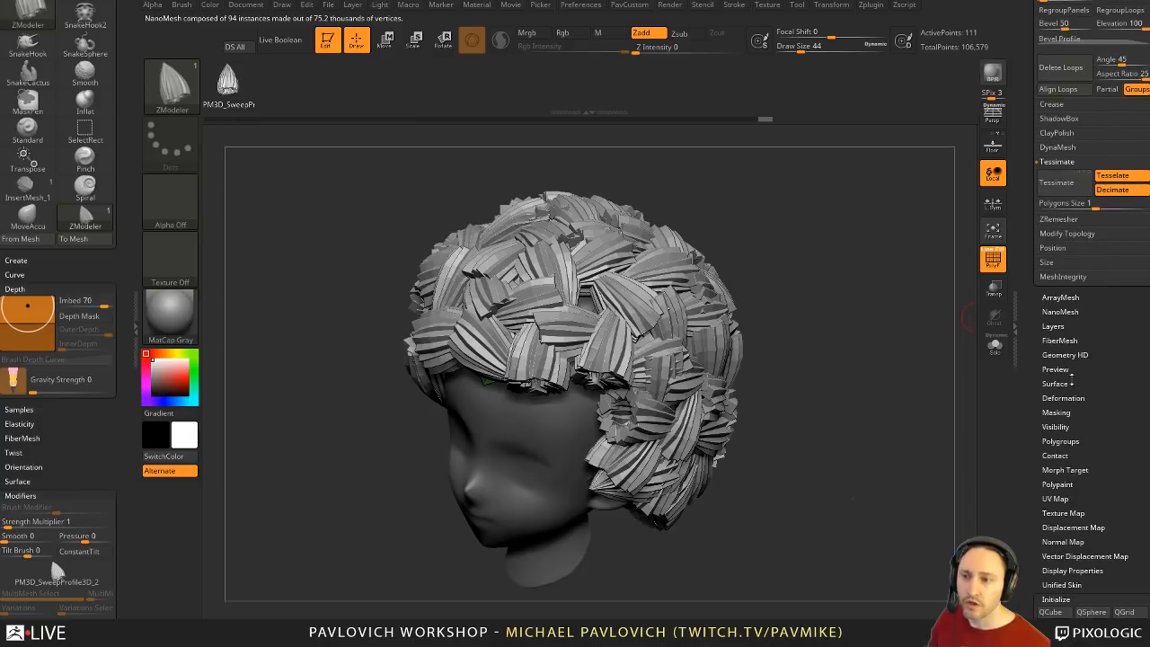
left_click_drag(1032, 434, 1034, 407)
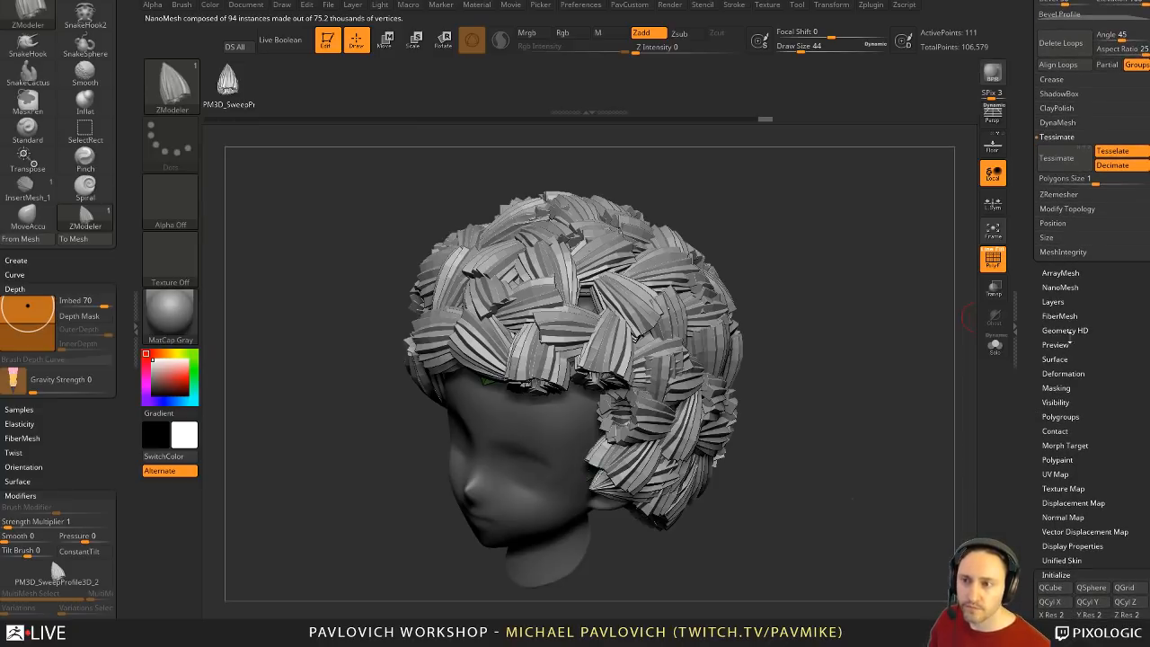
left_click(1071, 287, "shift")
left_click_drag(1025, 322, 1026, 240)
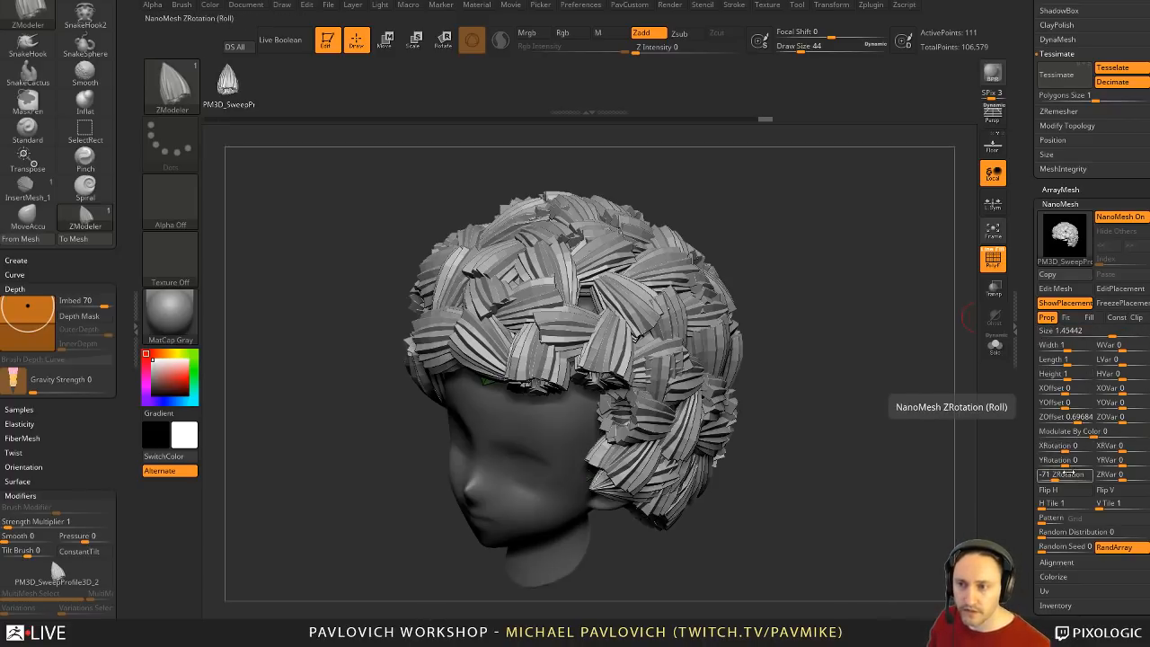
key("Return")
mouse_move(821, 450)
left_mouse_down()
mouse_move(779, 297)
mouse_move(568, 385)
left_mouse_up()
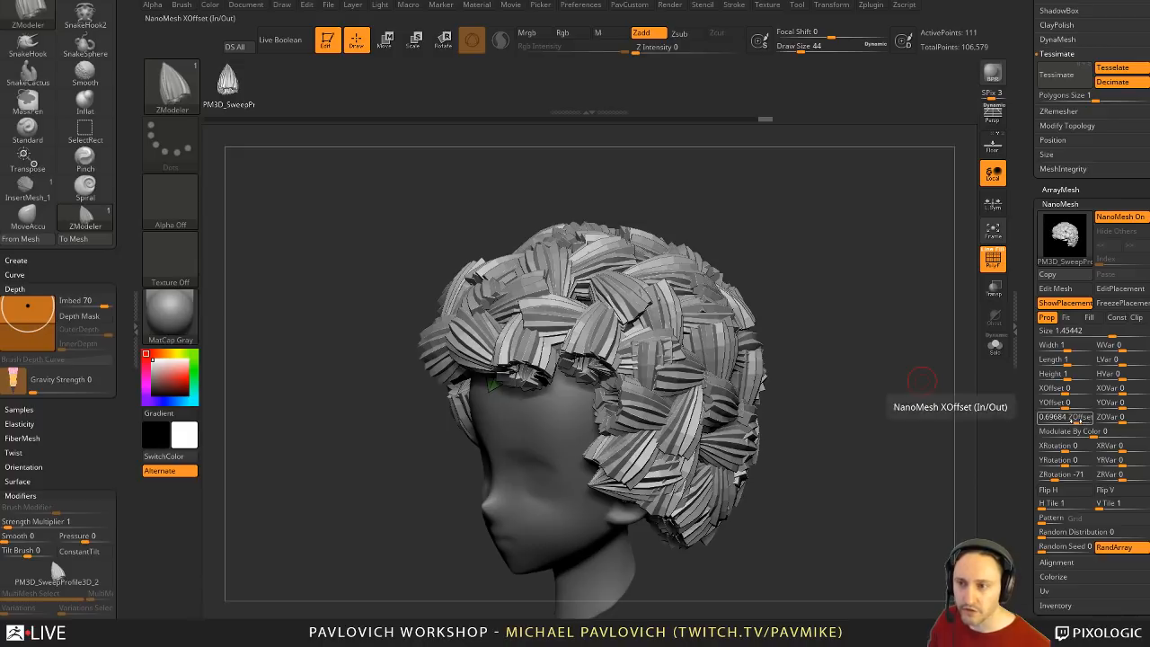
Step: Set the tufts' NanoMesh ZOffset to about 0.01, ZRotation to 0 and XRotation to -90
left_click_drag(1078, 422, 1072, 421)
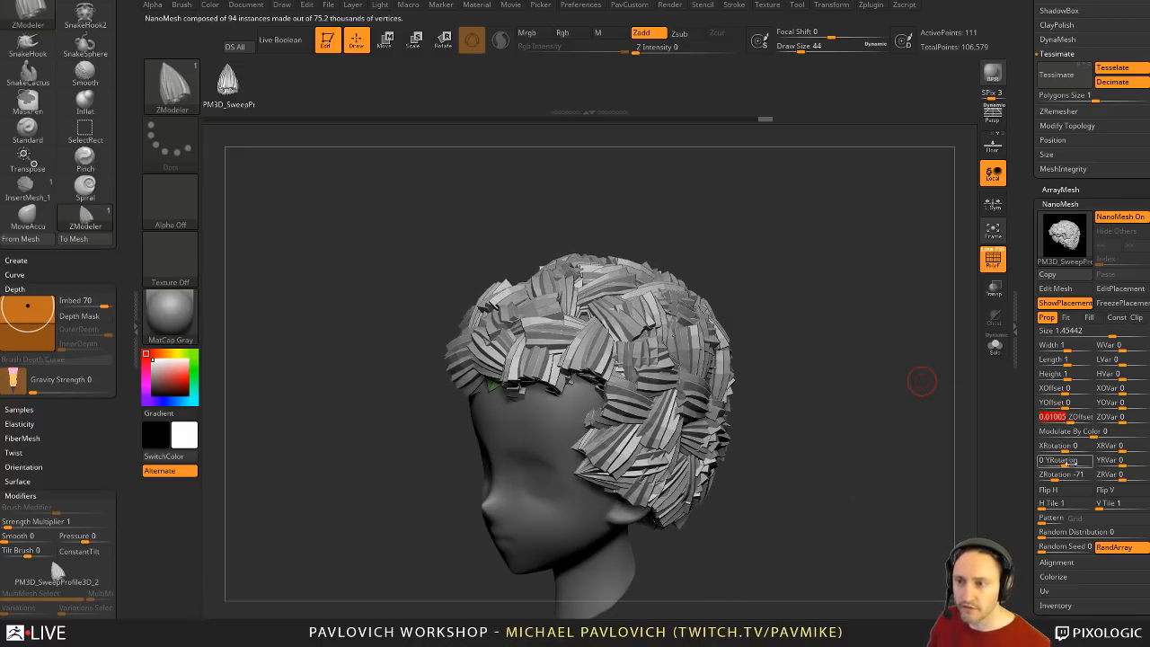
left_click_drag(1059, 476, 1052, 447)
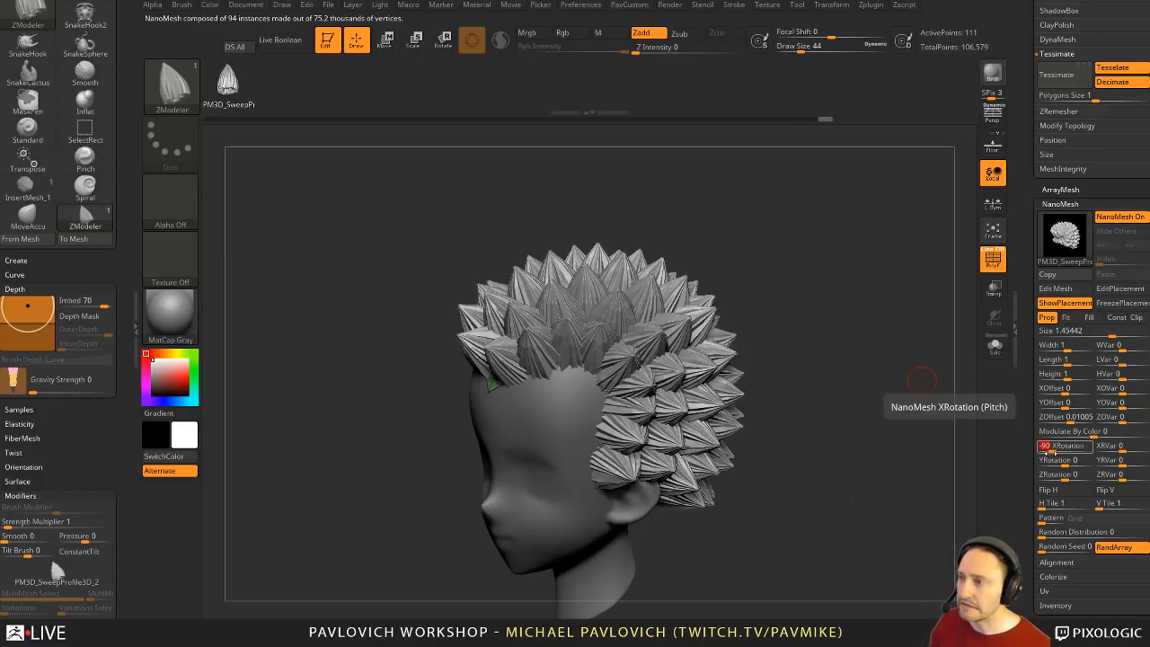
key("Return")
left_click_drag(843, 378, 831, 337)
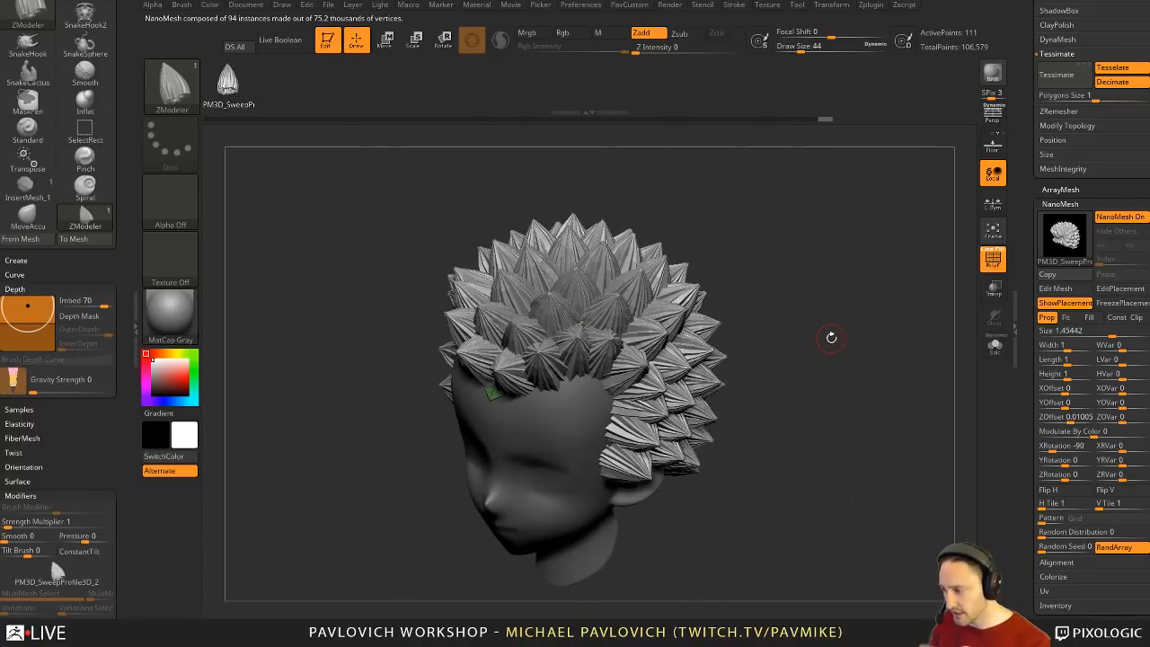
Step: Reduce the NanoMesh tuft size to about 1.06 and switch the placement mode to Fit
left_click_drag(858, 245, 877, 317)
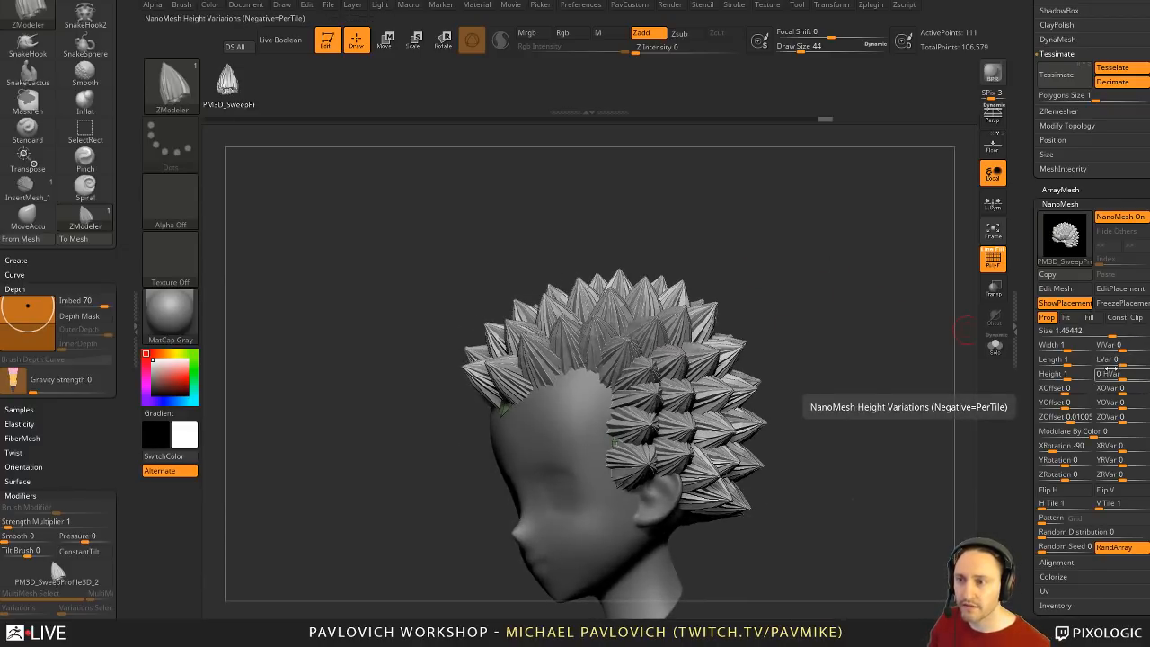
left_click_drag(1122, 359, 1104, 331)
left_click(1068, 317)
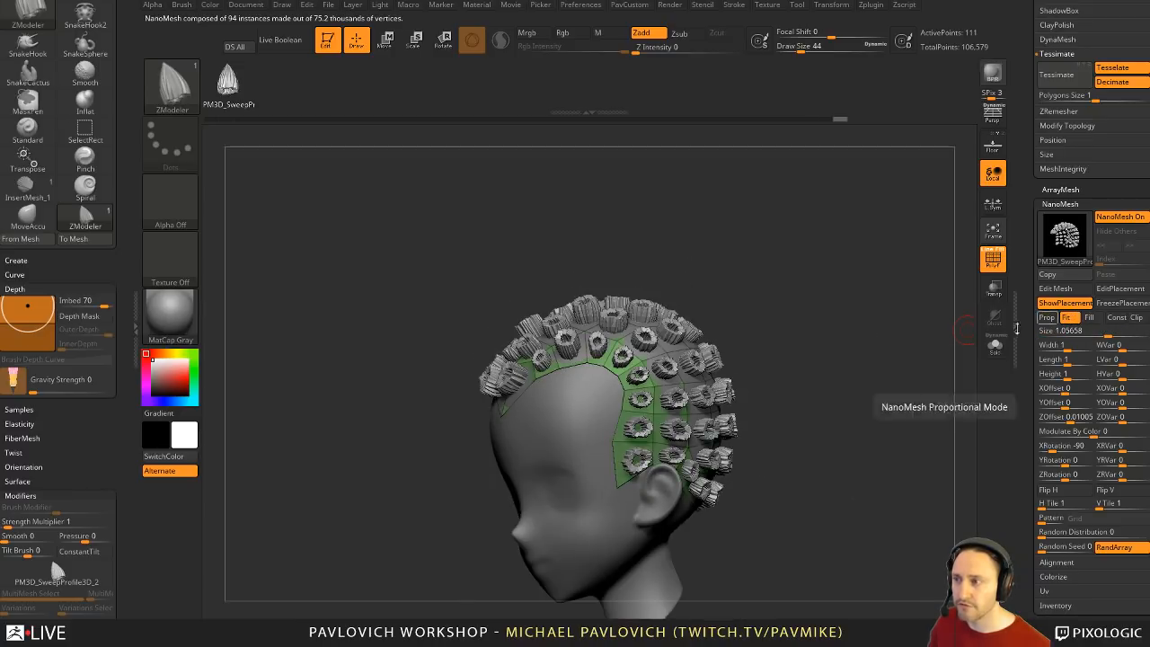
Step: Compare the hair tufts in the Fill and Proportional placement modes and return them to Fit
left_click_drag(854, 370, 899, 392)
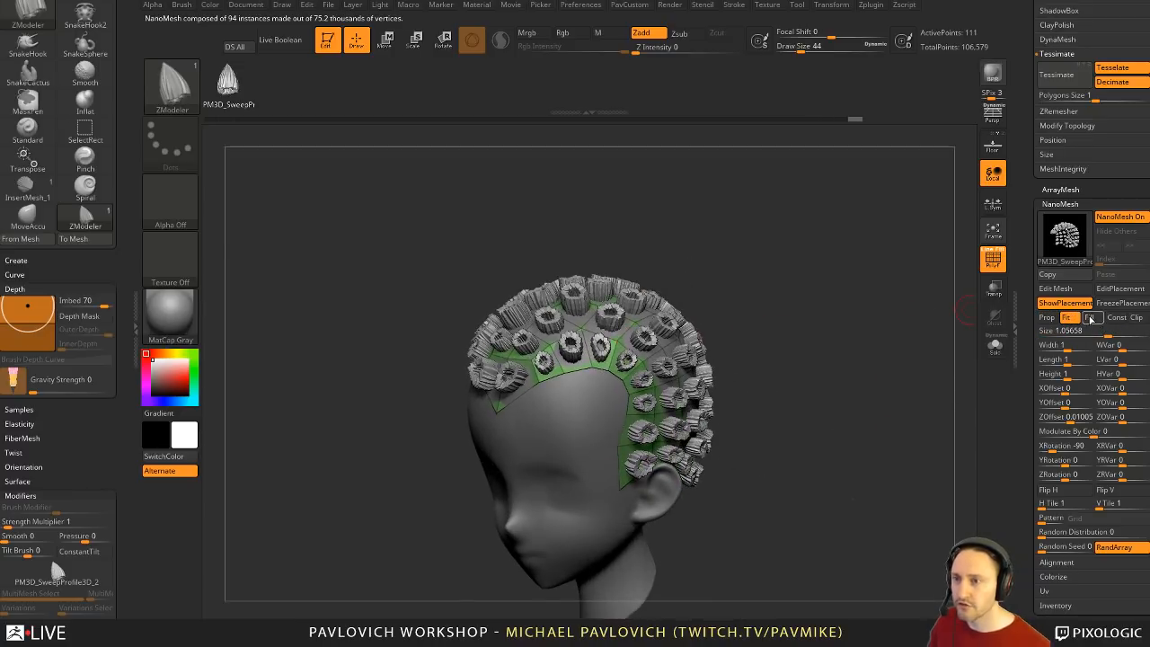
left_click(1091, 319)
left_click(1048, 319)
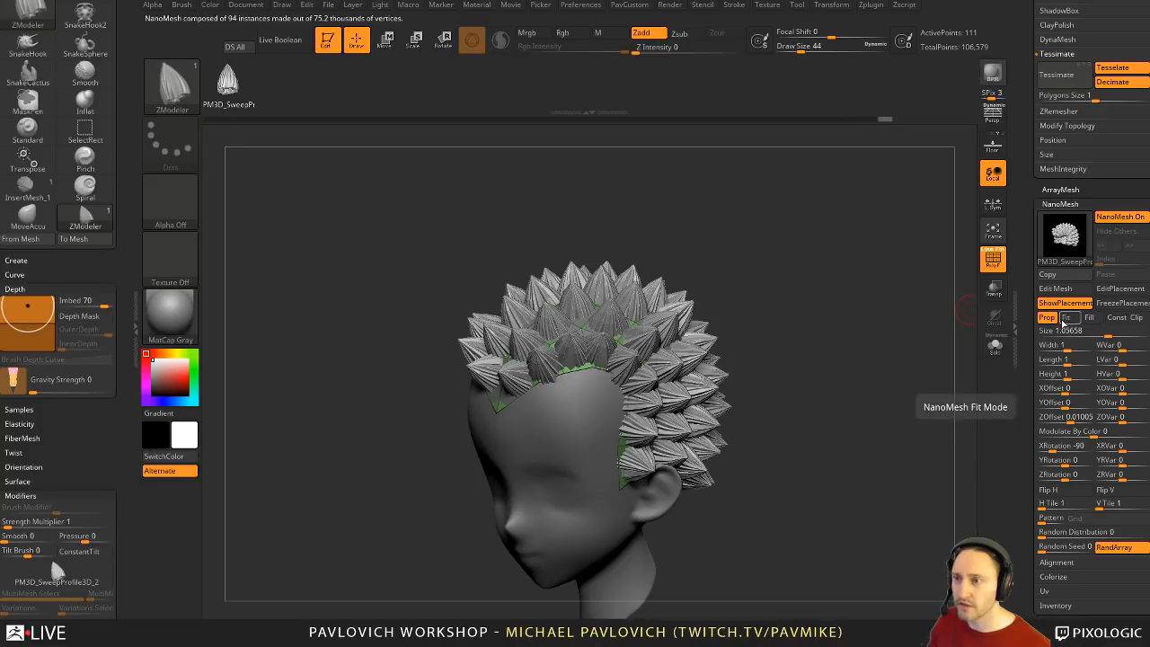
left_click(1069, 320)
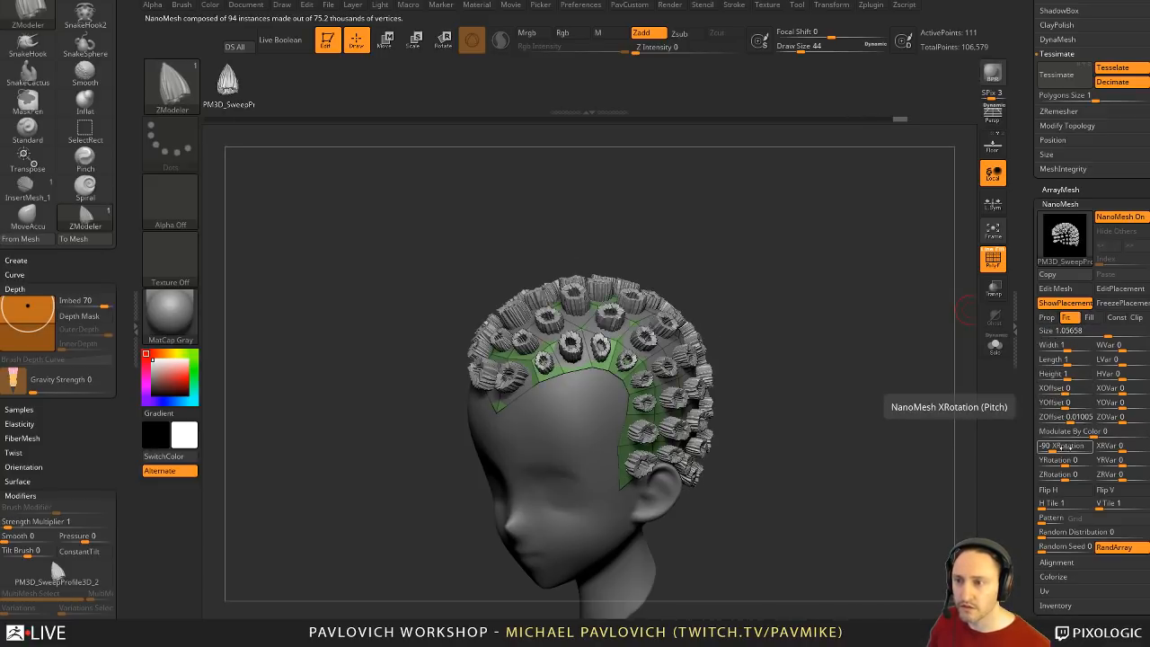
Step: Set the tufts' NanoMesh XRotation to 90 and enlarge their size to about 1.77
key("Return")
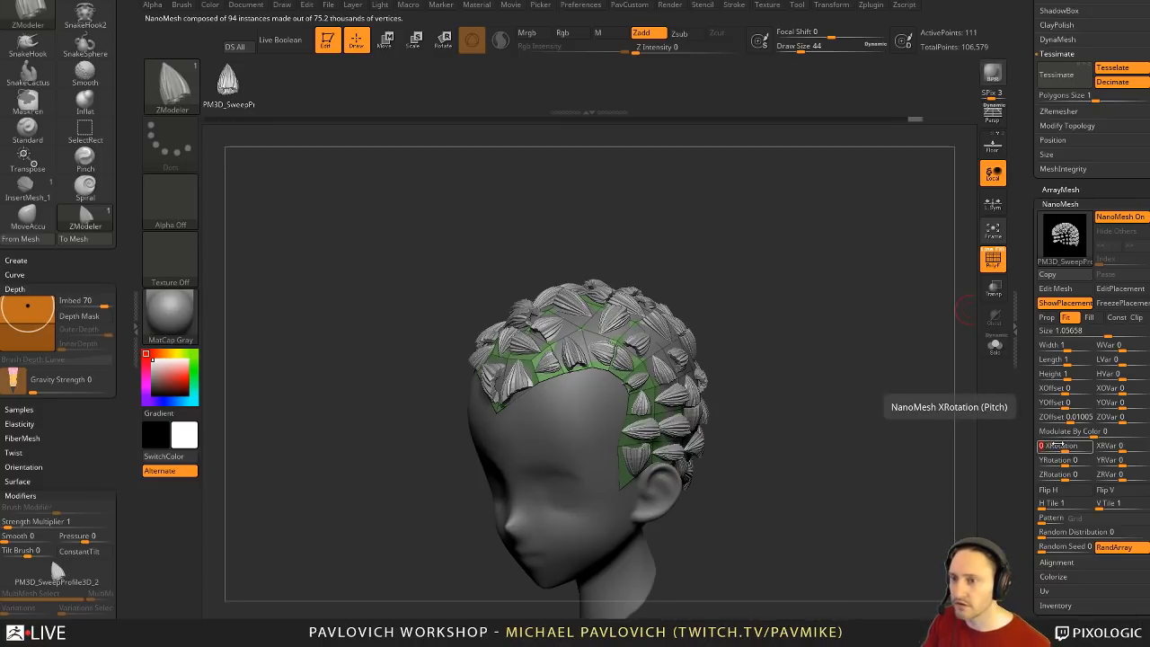
left_click_drag(1061, 446, 1076, 444)
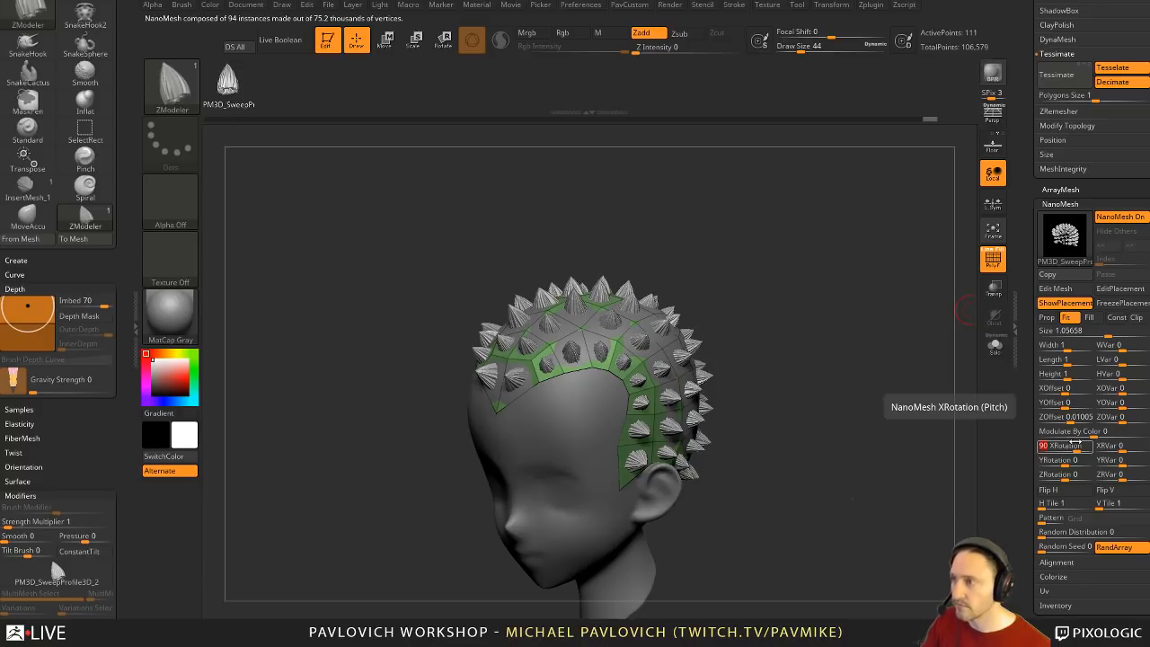
left_click_drag(1110, 335, 1115, 335)
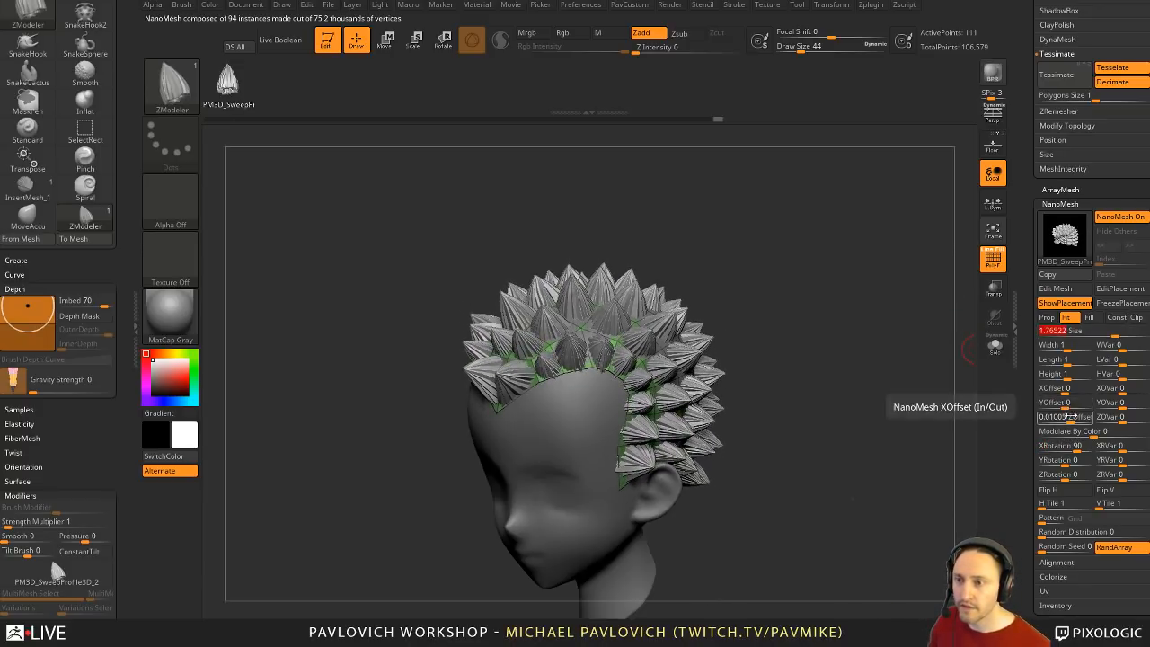
Step: Set the tufts' NanoMesh ZOffset to 0 and YOffset to about 0.53
left_click_drag(1066, 416, 1078, 409)
type("0")
key("Return")
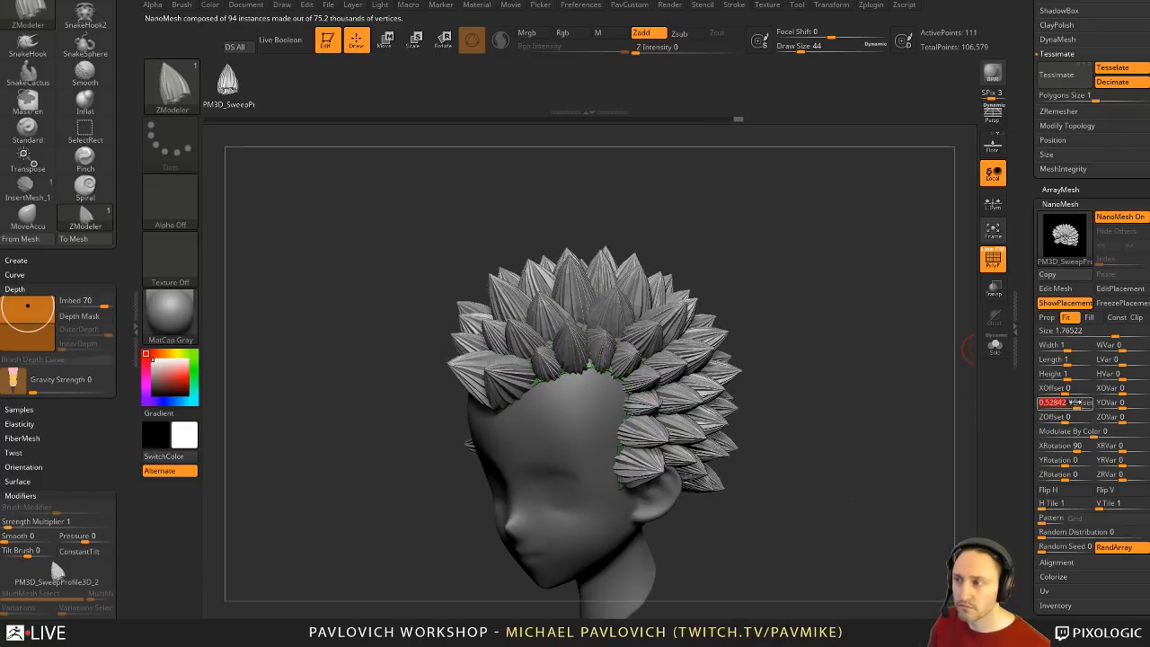
left_click_drag(839, 321, 823, 299)
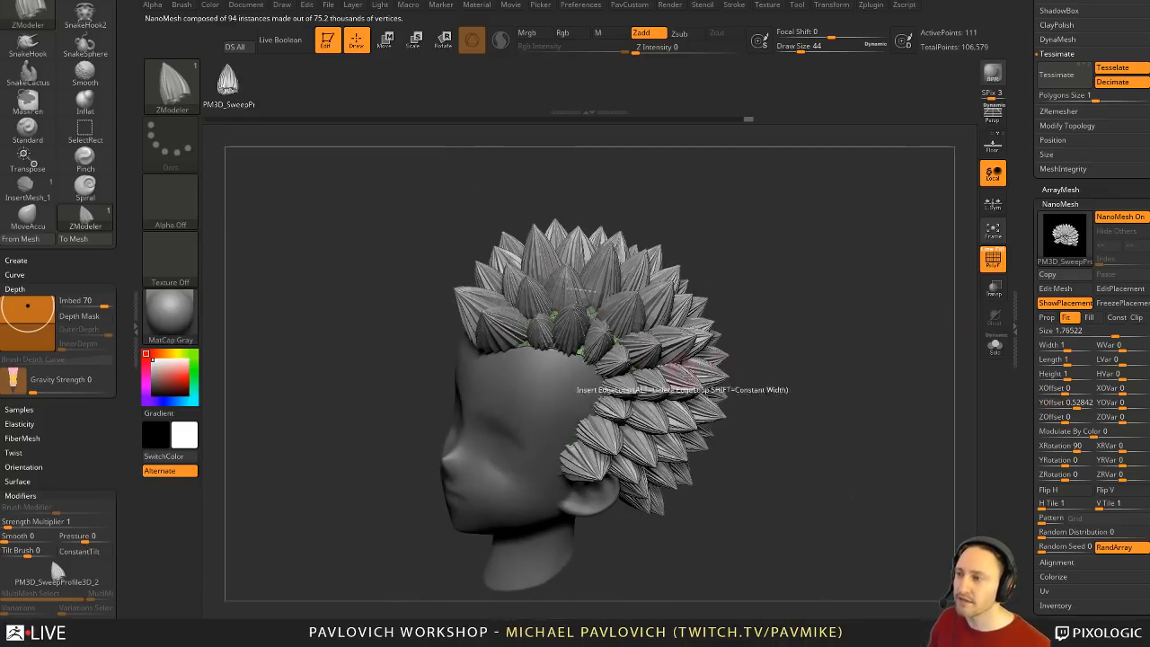
left_click_drag(827, 351, 964, 308)
Step: Turn off the scalp's NanoMesh and set the draw size to 87
left_click_drag(1086, 191, 1087, 269)
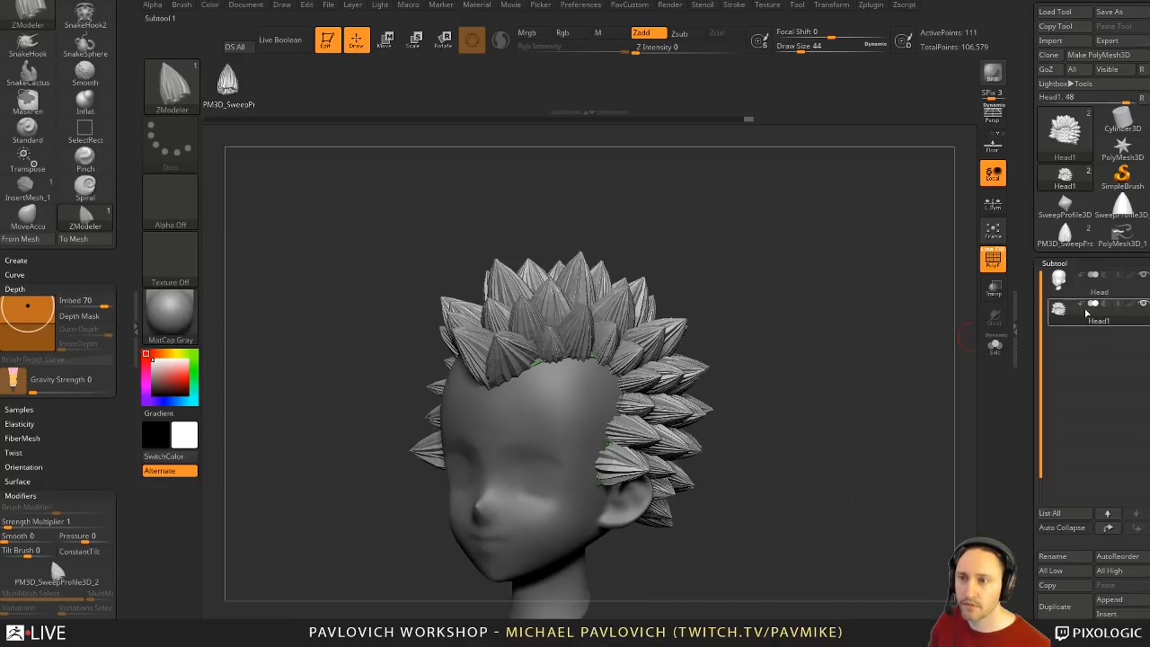
left_click_drag(1024, 384, 1032, 221)
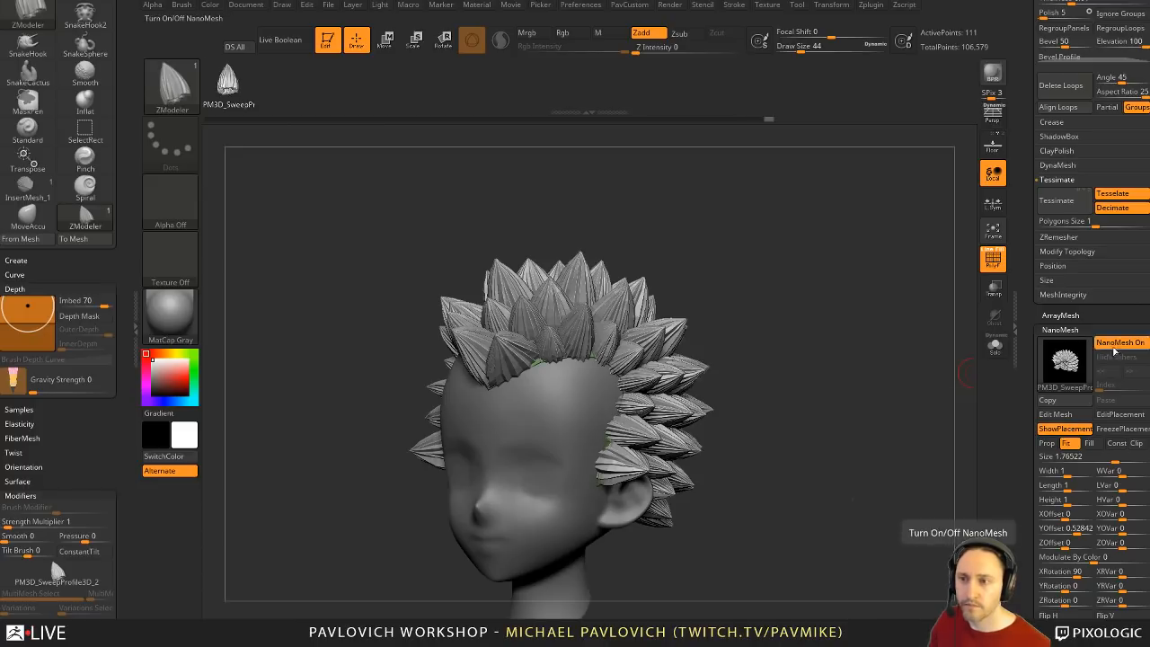
left_click(1121, 343)
mouse_move(826, 288)
left_mouse_down()
mouse_move(798, 313)
mouse_move(836, 320)
left_mouse_up()
key("s")
left_click_drag(837, 322, 845, 322)
left_click_drag(832, 315, 860, 313)
left_click_drag(727, 282, 647, 344)
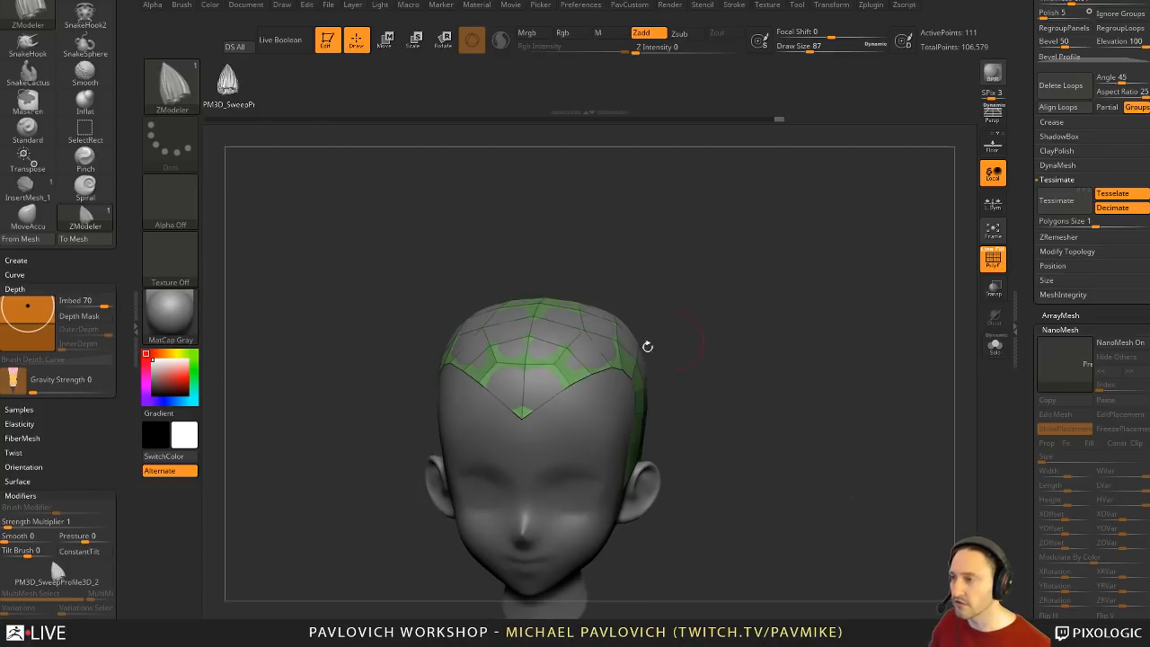
Step: Switch to the InsertMesh_1 brush and undo a trial stroke on the front of the scalp
left_click_drag(551, 372, 648, 363)
key("ctrl+z")
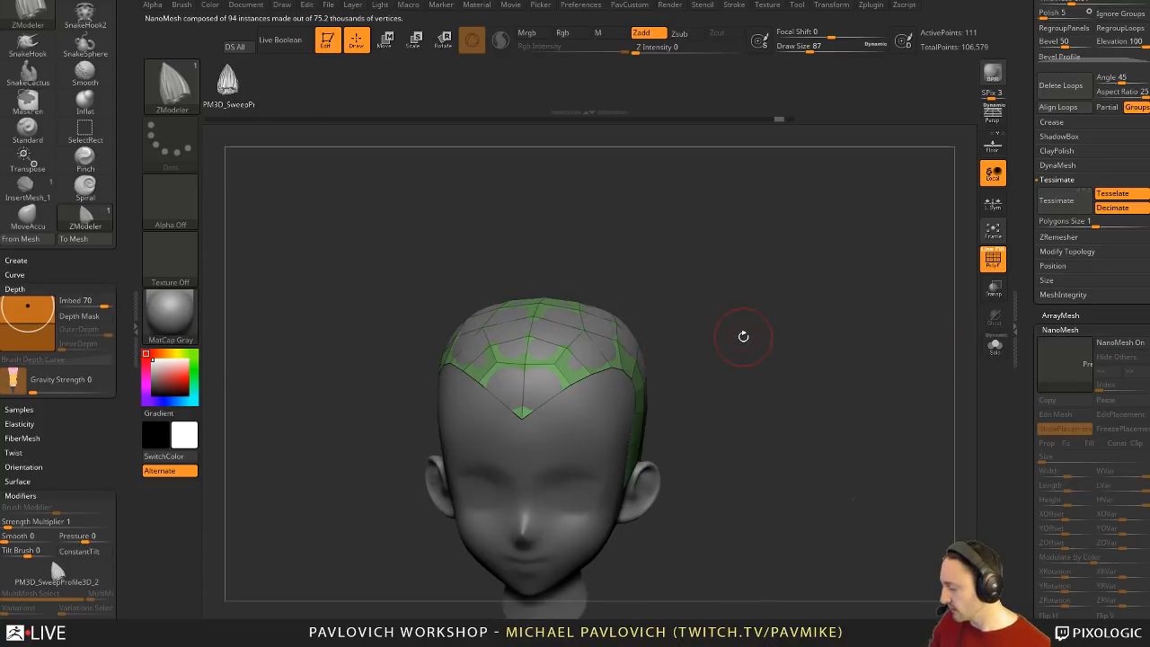
key("b")
left_click(438, 584)
left_click_drag(732, 253, 726, 310)
left_click_drag(547, 378, 732, 344)
key("ctrl+z")
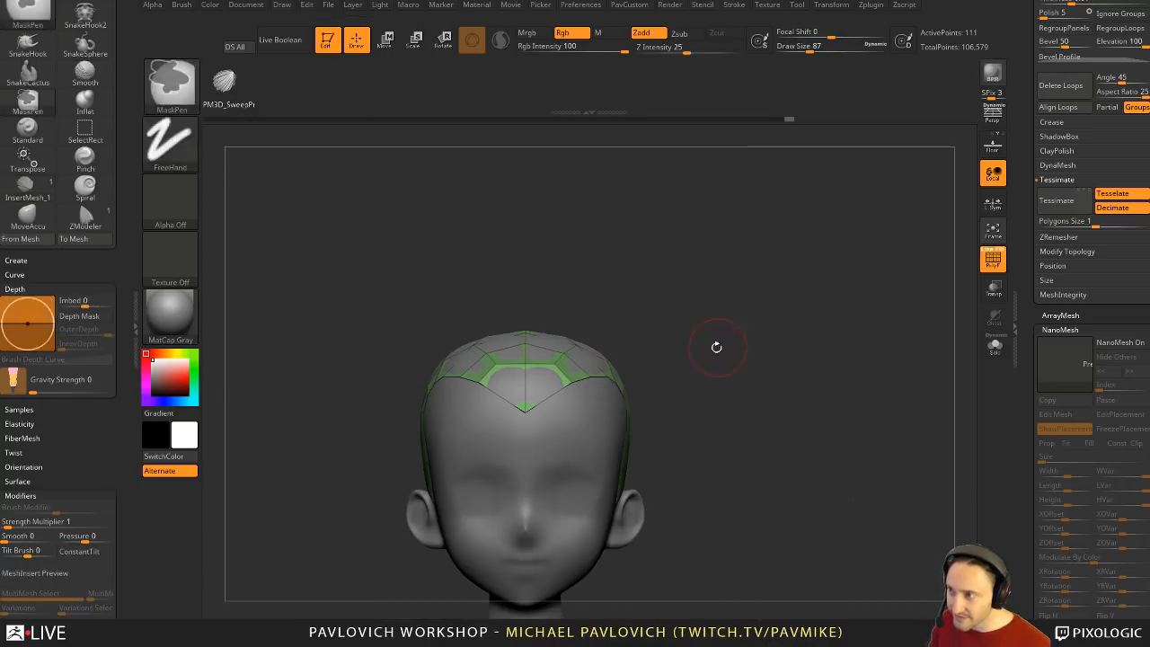
Step: Hide the polyframe lines and insert one mirrored pair of hair tufts on the front of the scalp
left_click(993, 258)
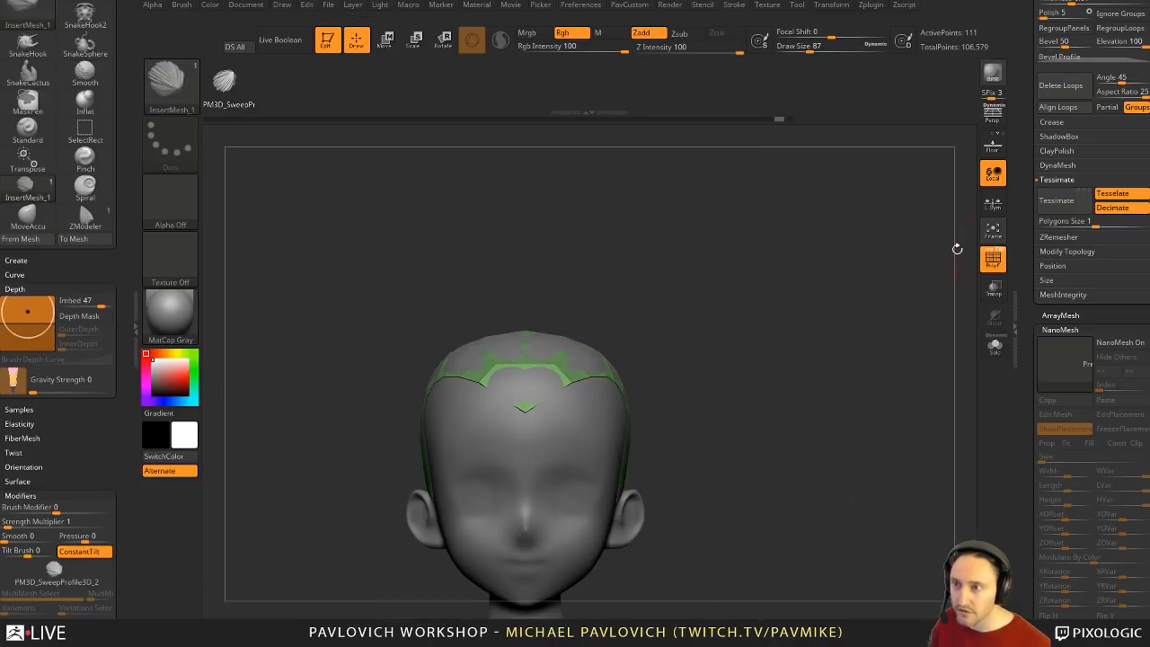
left_click_drag(683, 332, 628, 320)
left_click_drag(504, 348, 562, 364)
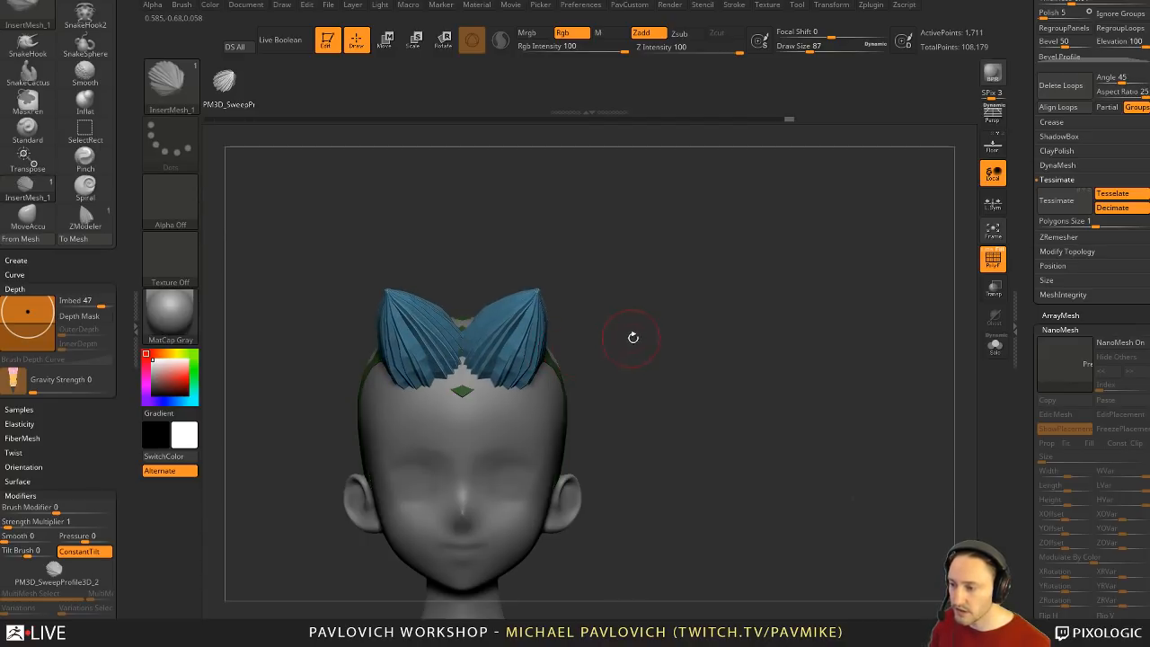
left_click_drag(651, 324, 730, 341)
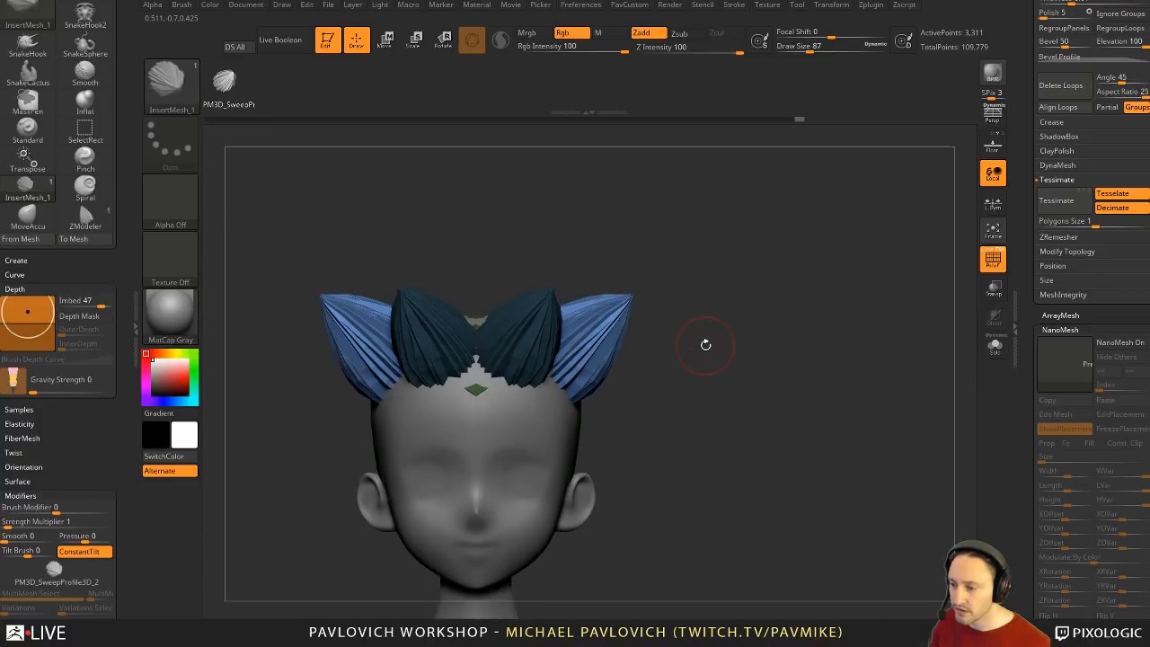
key("ctrl+z")
Step: Scale the front tuft pair along its Y axis with the gizmo and return to drawing mode
key("w")
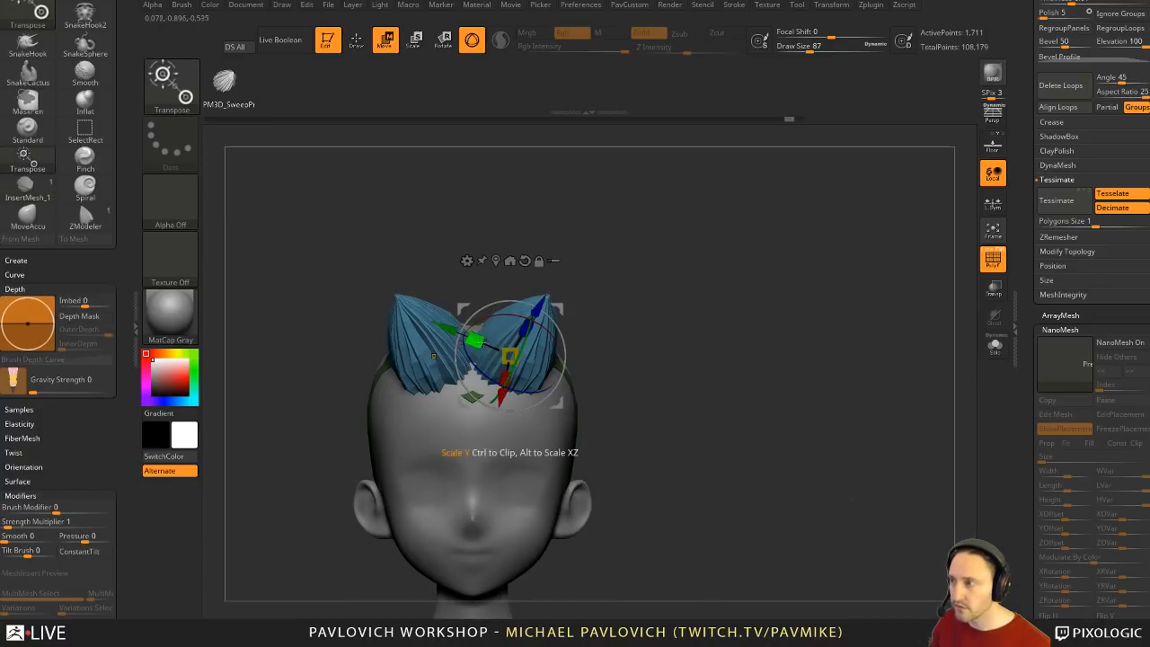
mouse_move(478, 341)
left_mouse_down()
mouse_move(491, 347)
mouse_move(532, 318)
mouse_move(554, 338)
mouse_move(530, 384)
mouse_move(498, 384)
mouse_move(503, 373)
left_mouse_up()
mouse_move(678, 336)
left_mouse_down()
mouse_move(709, 314)
mouse_move(669, 317)
left_mouse_up()
key("q")
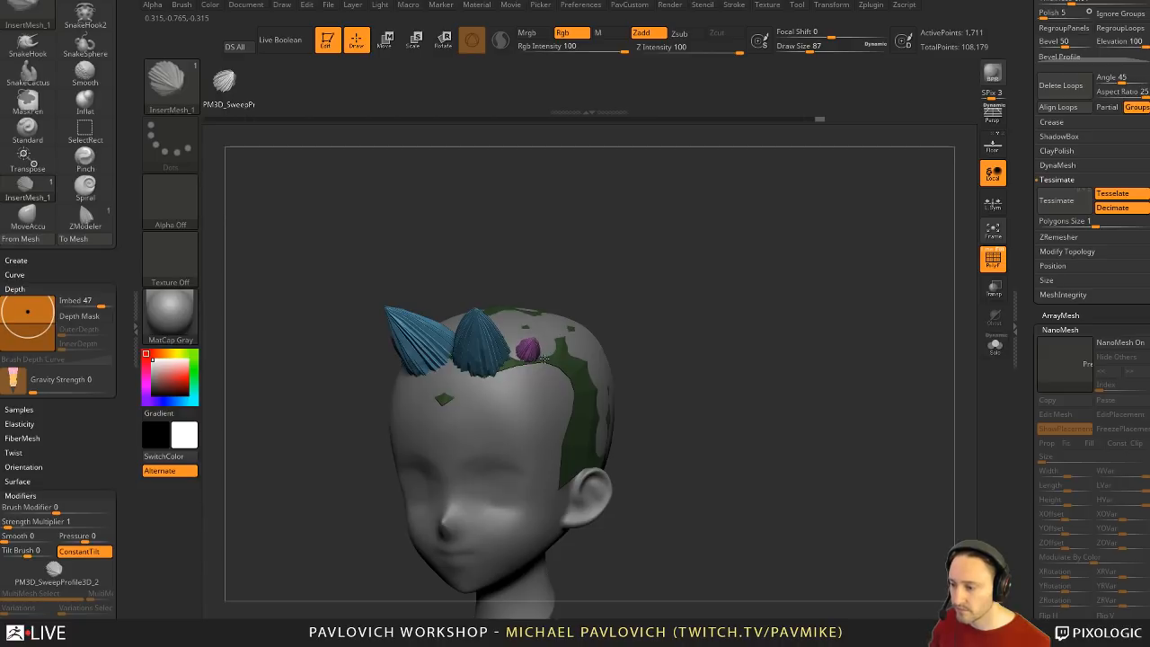
left_click_drag(544, 359, 547, 362)
key("ctrl+z")
right_click_drag(559, 317, 570, 337)
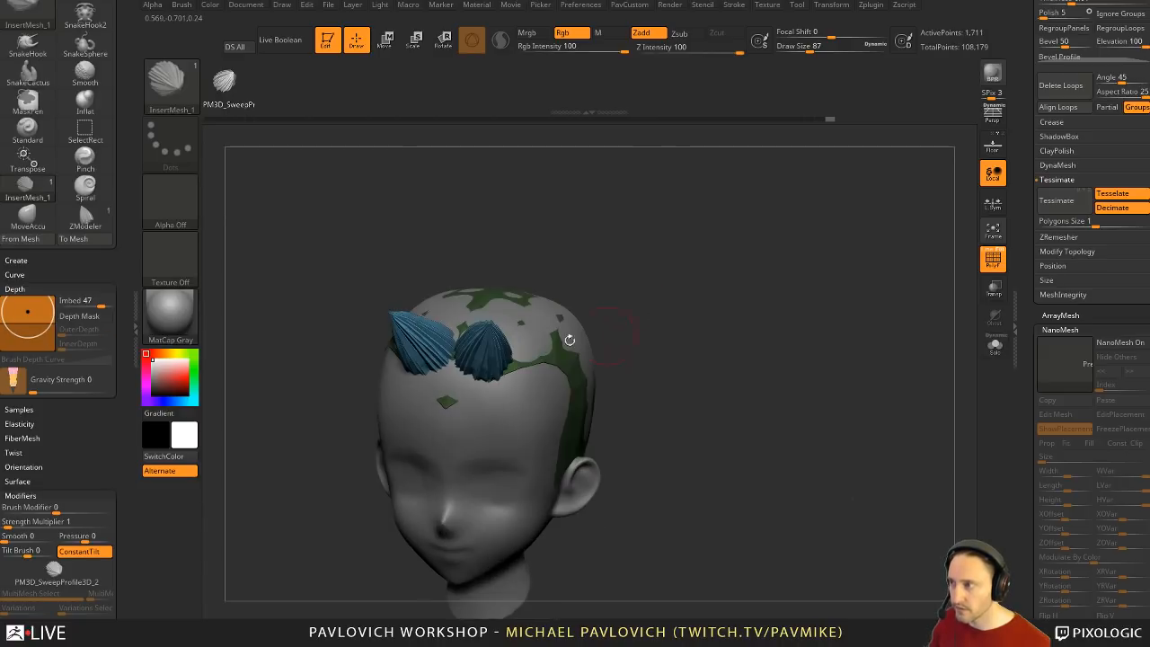
Step: Pull the tuft pair down toward the centre of the hairline with the MoveAccu brush at draw size 234
key("s")
left_click_drag(463, 388, 481, 390)
key("1")
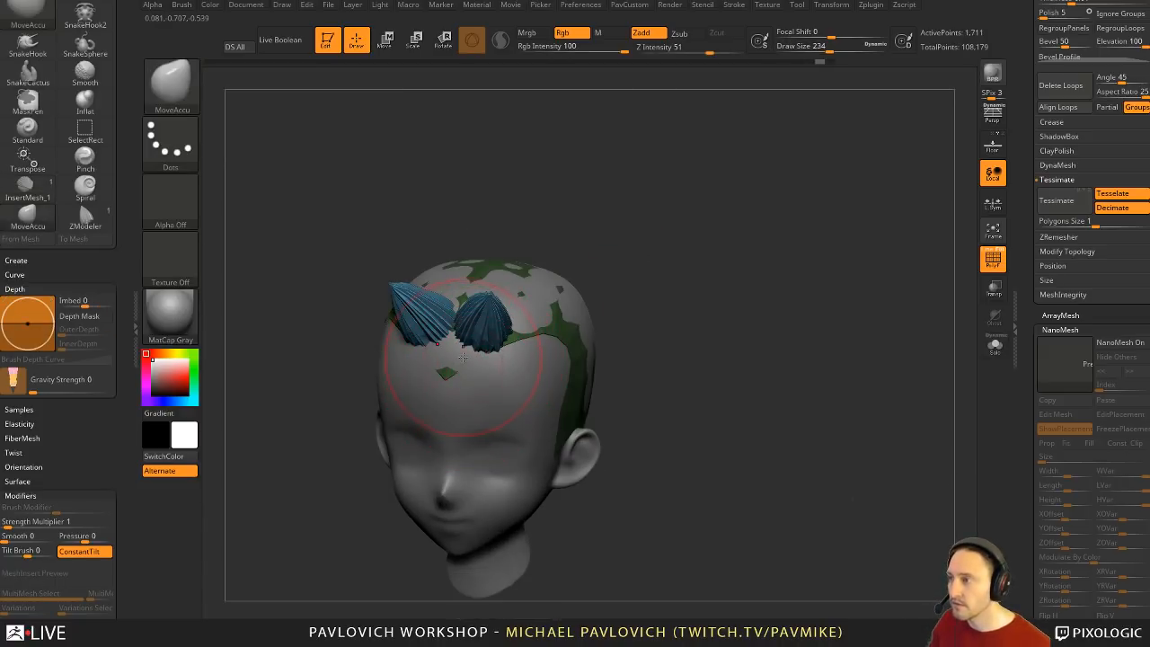
left_click_drag(479, 341, 454, 366)
mouse_move(708, 326)
left_mouse_down()
mouse_move(648, 309)
mouse_move(724, 315)
mouse_move(629, 308)
left_mouse_up()
Step: Refine the shape of the front tufts with smaller pulls and switch to the Move brush at draw size 145
key("s")
left_click_drag(527, 275, 476, 306)
left_click_drag(556, 259, 617, 254, "shift")
key("s")
left_click_drag(487, 317, 526, 306)
key("s")
key("b")
key("m")
key("v")
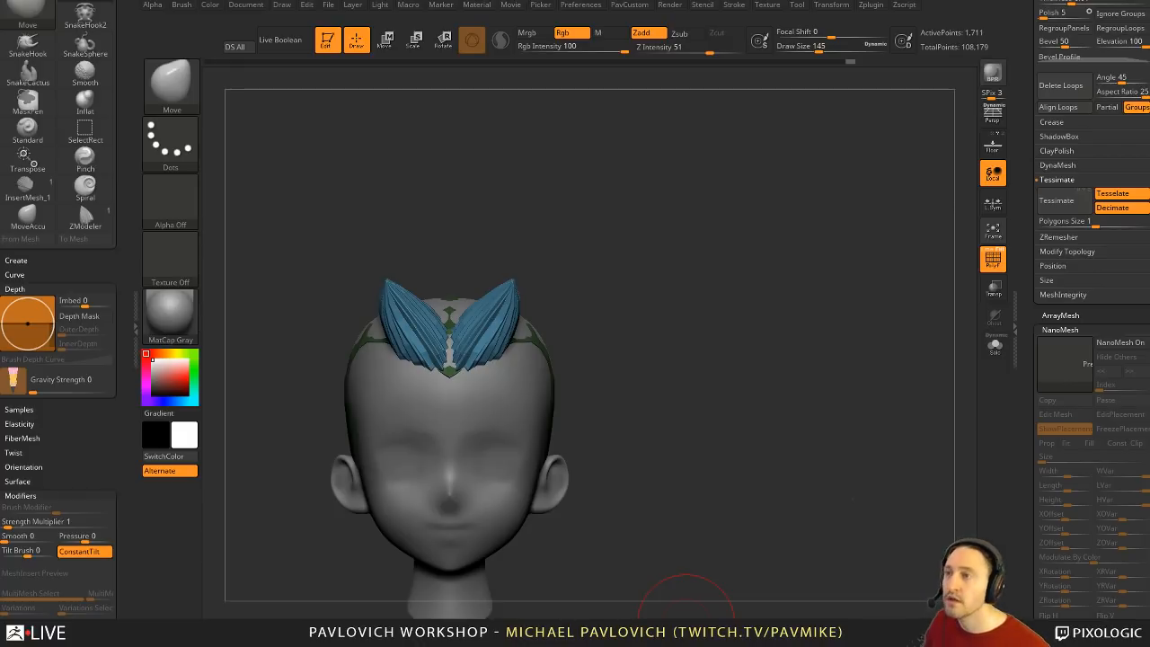
left_click(766, 6)
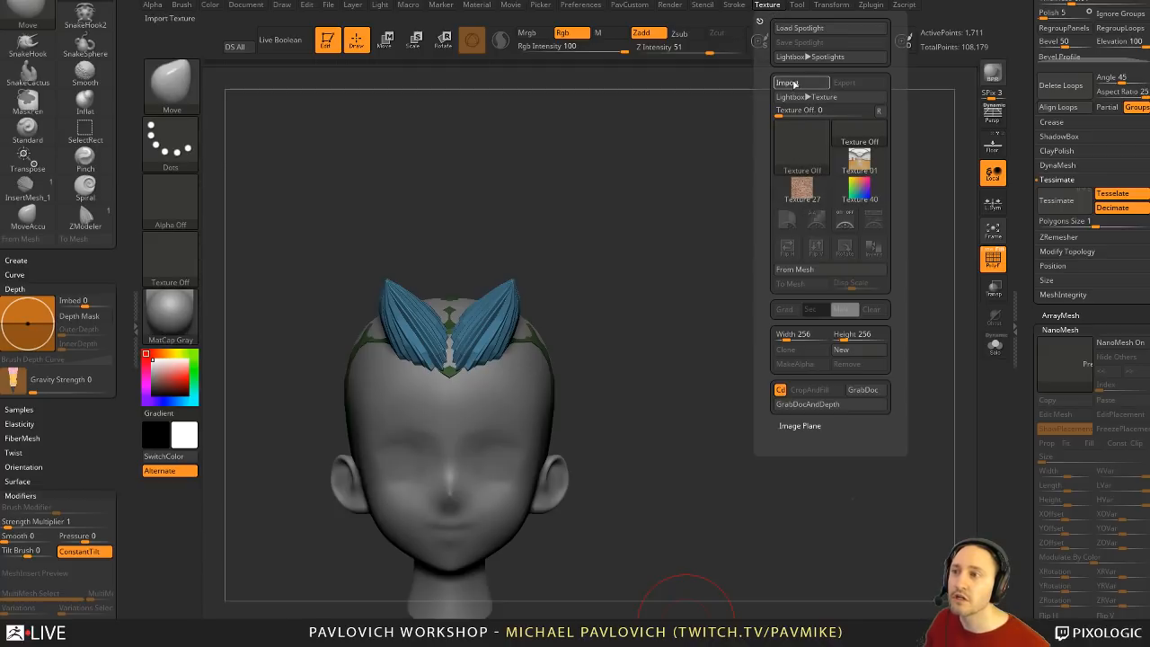
left_click(791, 82)
left_click(52, 107)
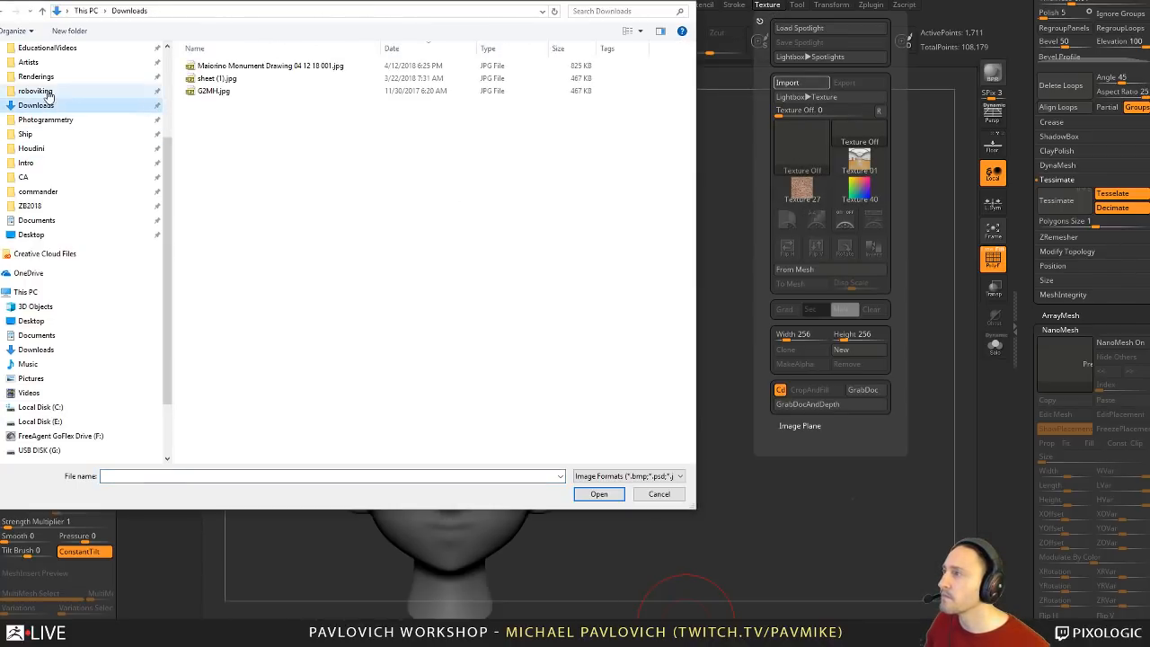
scroll(48, 94, "up", 2)
scroll(51, 83, "up", 2)
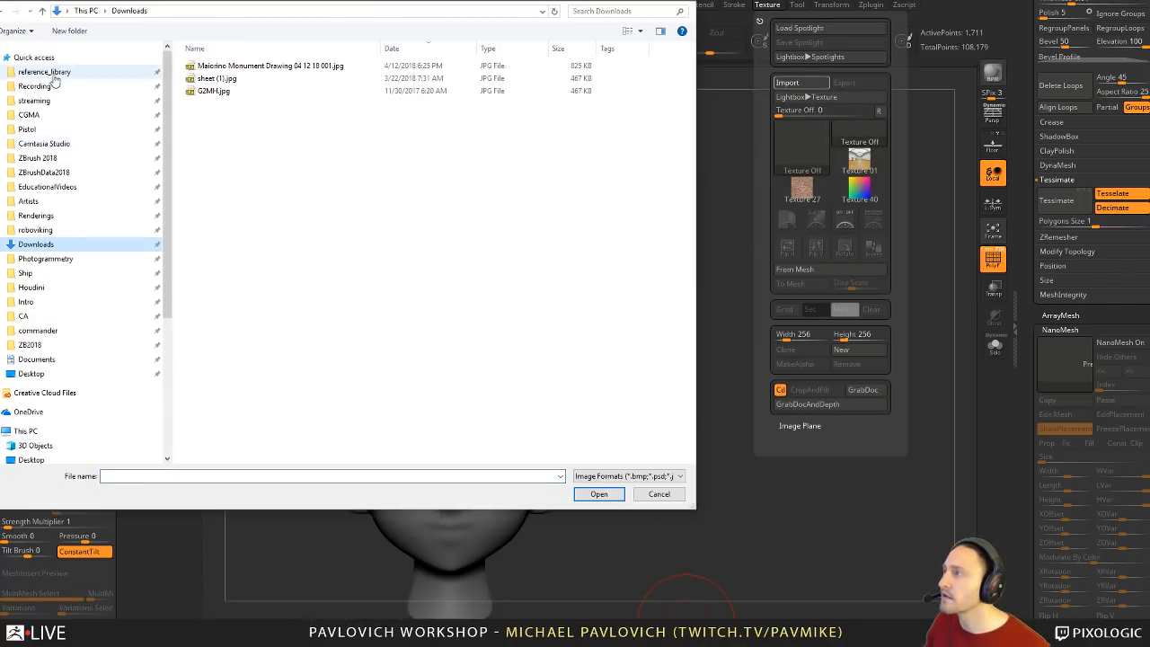
left_click(43, 374)
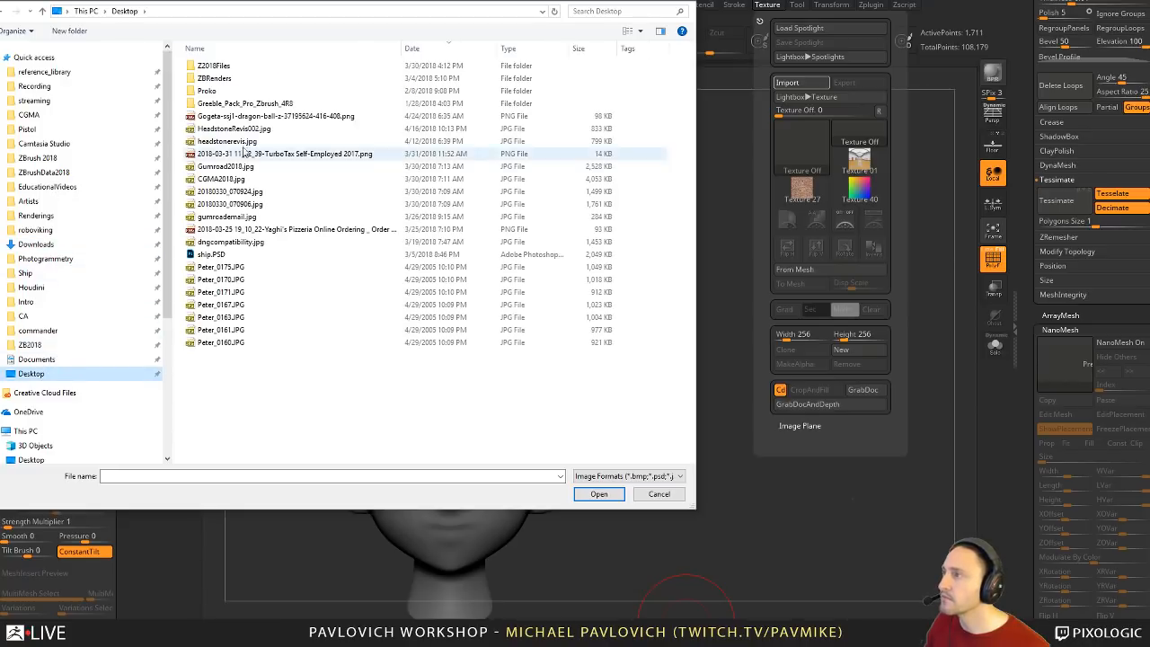
double_click(270, 114)
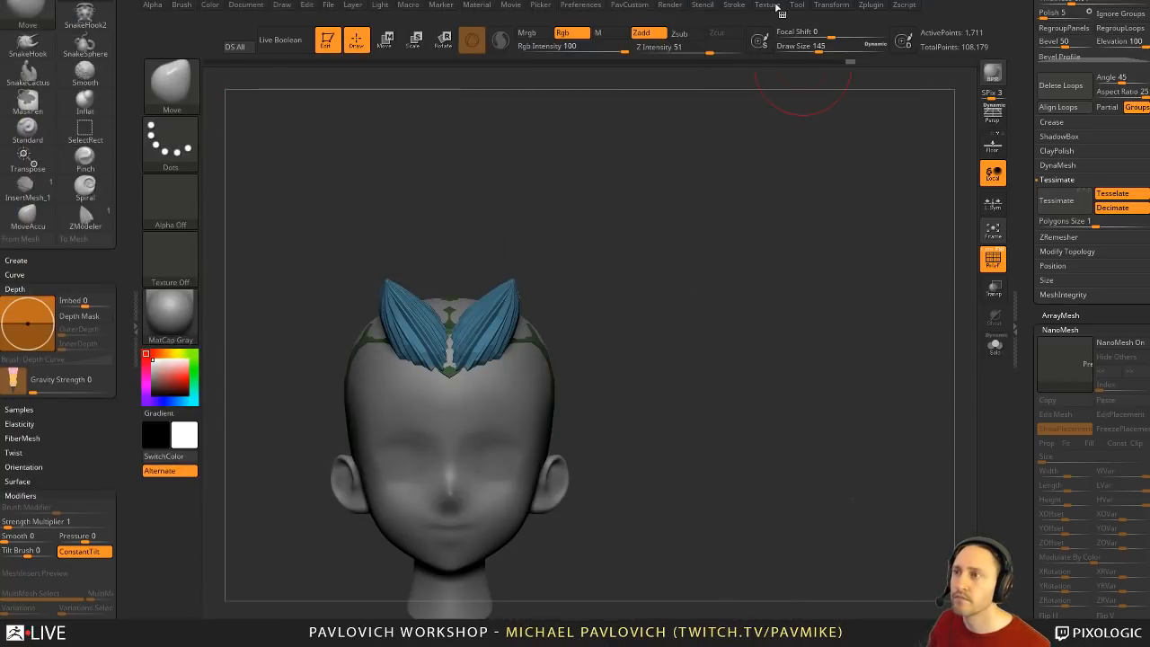
Step: Select the imported reference texture and add it to Spotlight
left_click(777, 7)
left_click(802, 219)
left_click(874, 249)
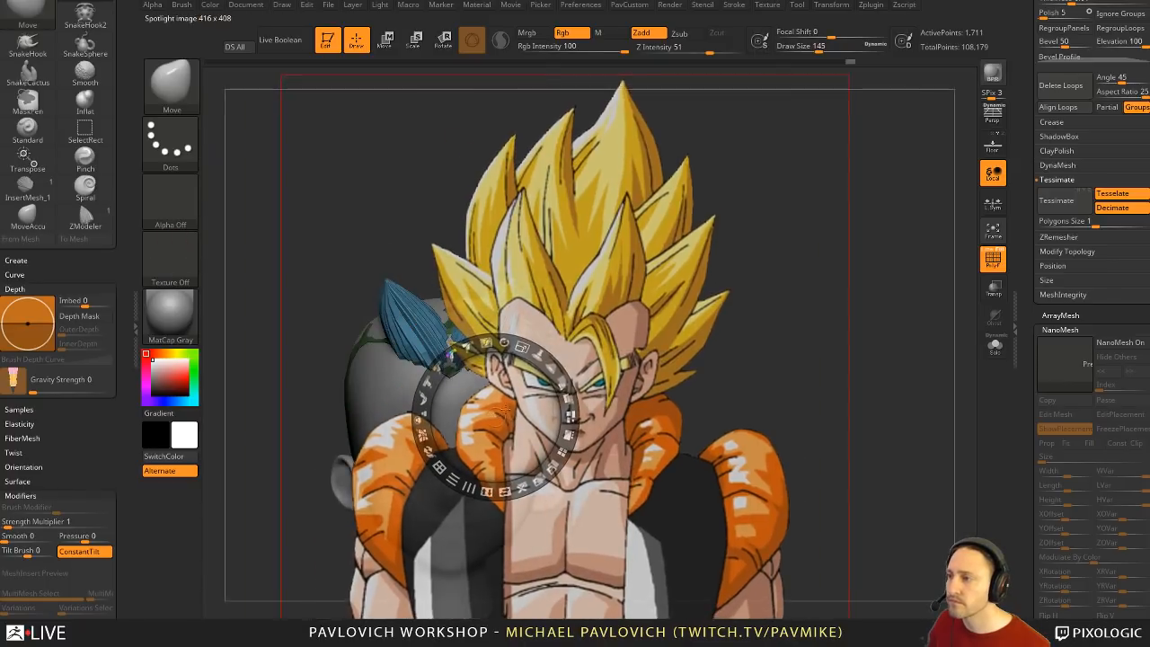
Step: Lower the Spotlight image's opacity, move it beside the head and rotate it slightly counterclockwise so the character stands upright
left_click_drag(563, 383, 499, 356)
left_click_drag(495, 417, 684, 277)
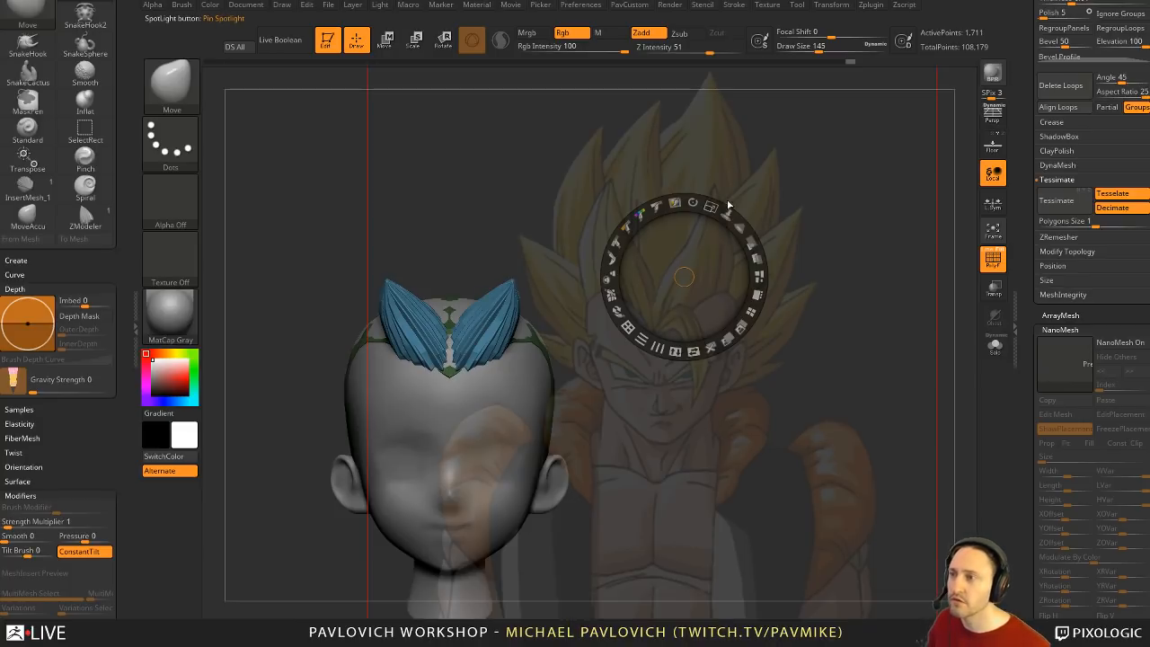
left_click_drag(693, 203, 684, 204)
left_click_drag(799, 196, 725, 212)
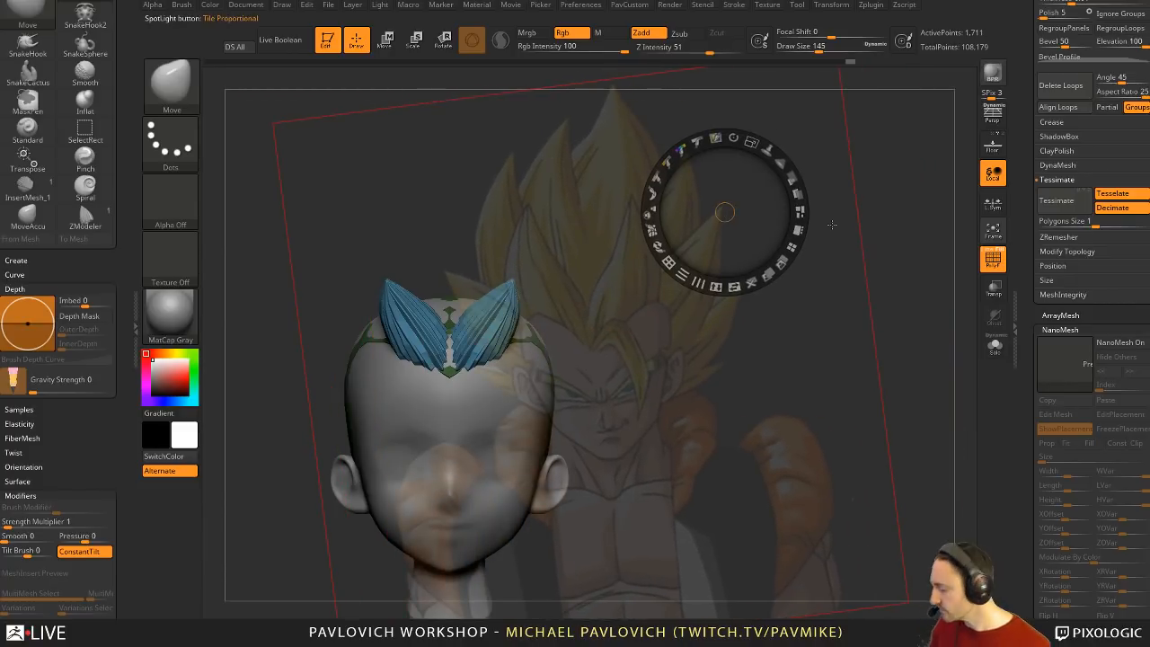
Step: Leave Spotlight editing and align the head's view, size and tilt with the character's face in the reference
key("z")
left_click_drag(690, 360, 761, 336, "alt")
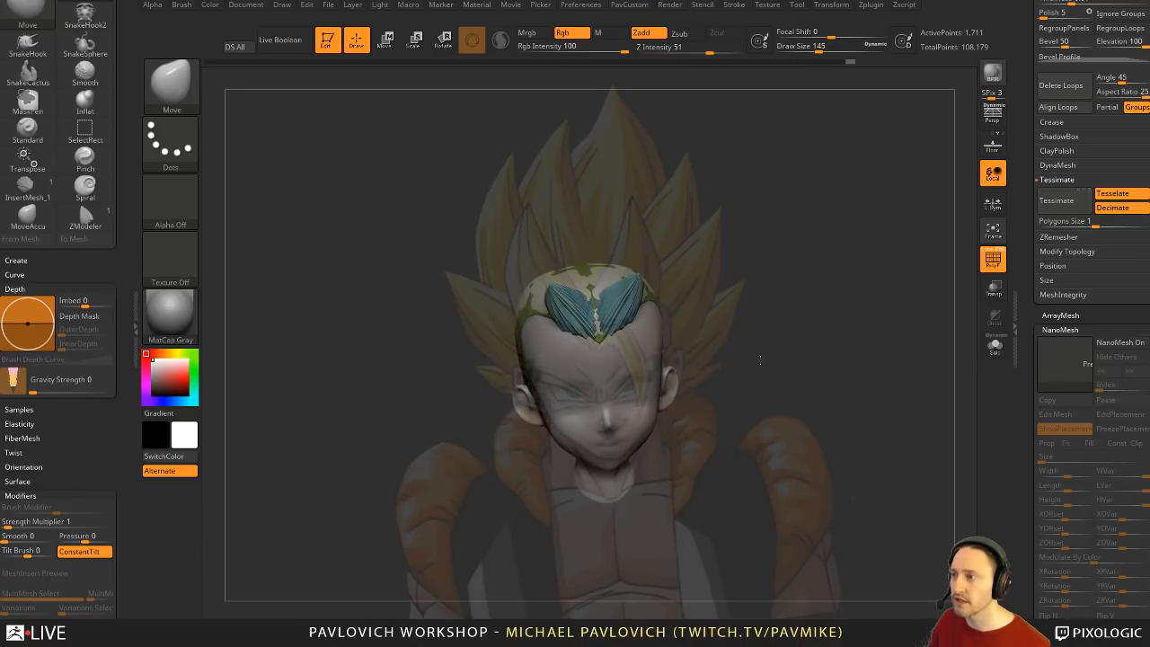
left_click_drag(760, 355, 761, 355)
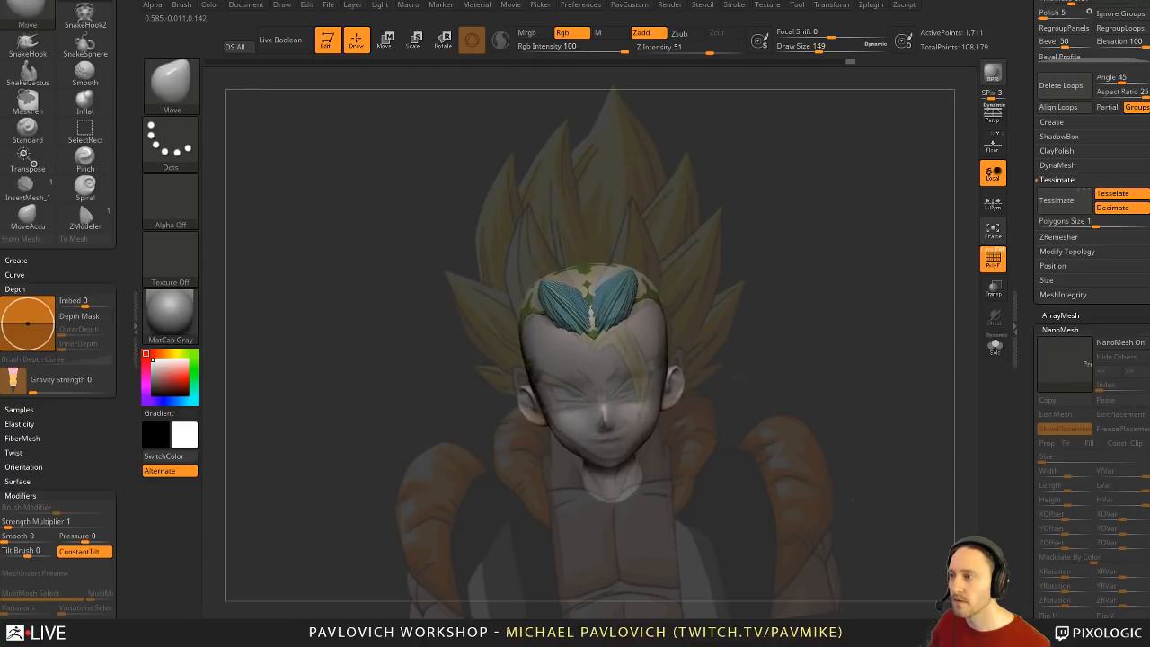
Step: Switch to the Standard brush, make the Head subtool active and set the brush to Rgb only
key("b")
key("s")
key("t")
left_click(610, 392, "alt")
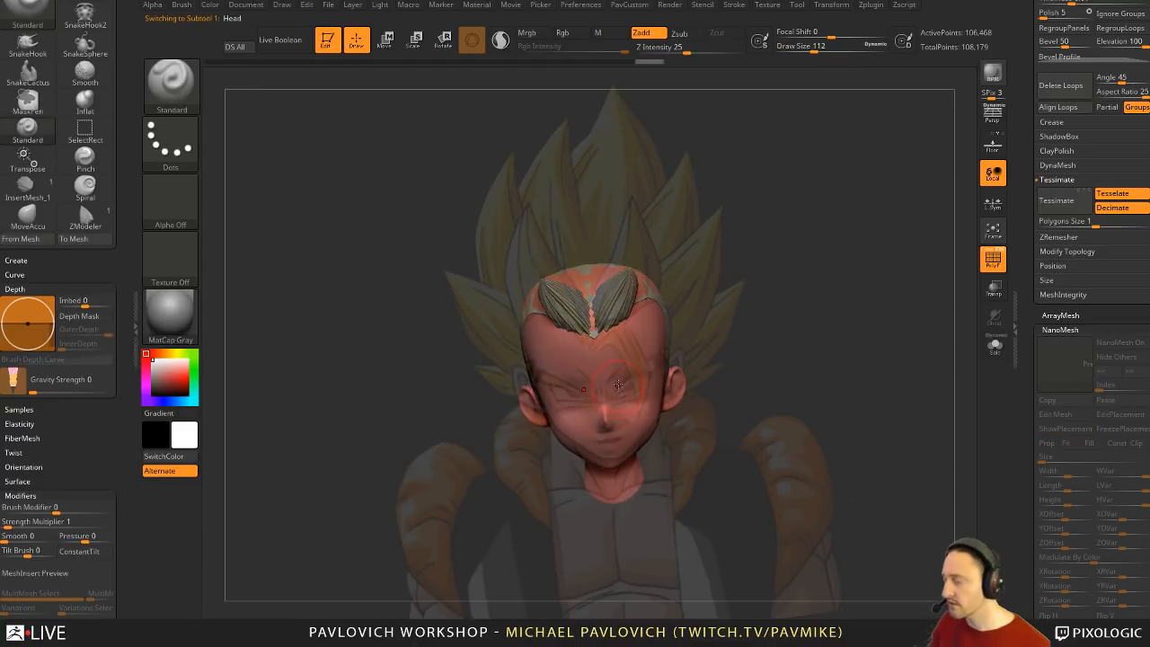
left_click(563, 32)
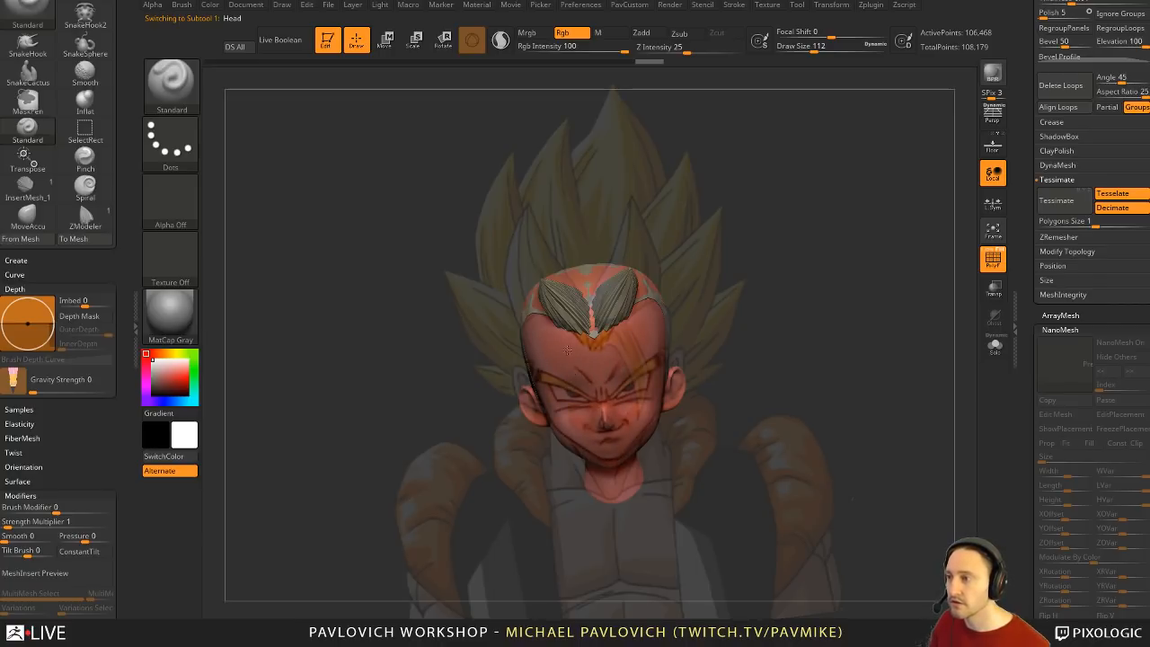
Step: Paint the reference face onto the head, hide the Spotlight image and turn off the polyframe
left_click_drag(603, 451, 610, 448)
key("shift+z")
mouse_move(773, 303)
left_mouse_down()
mouse_move(784, 320)
mouse_move(755, 311)
left_mouse_up()
left_click(985, 267)
left_click_drag(814, 328, 777, 378)
Step: Set the Rgb intensity to 28 and fill the head with white to fade the projected face
left_click(577, 47)
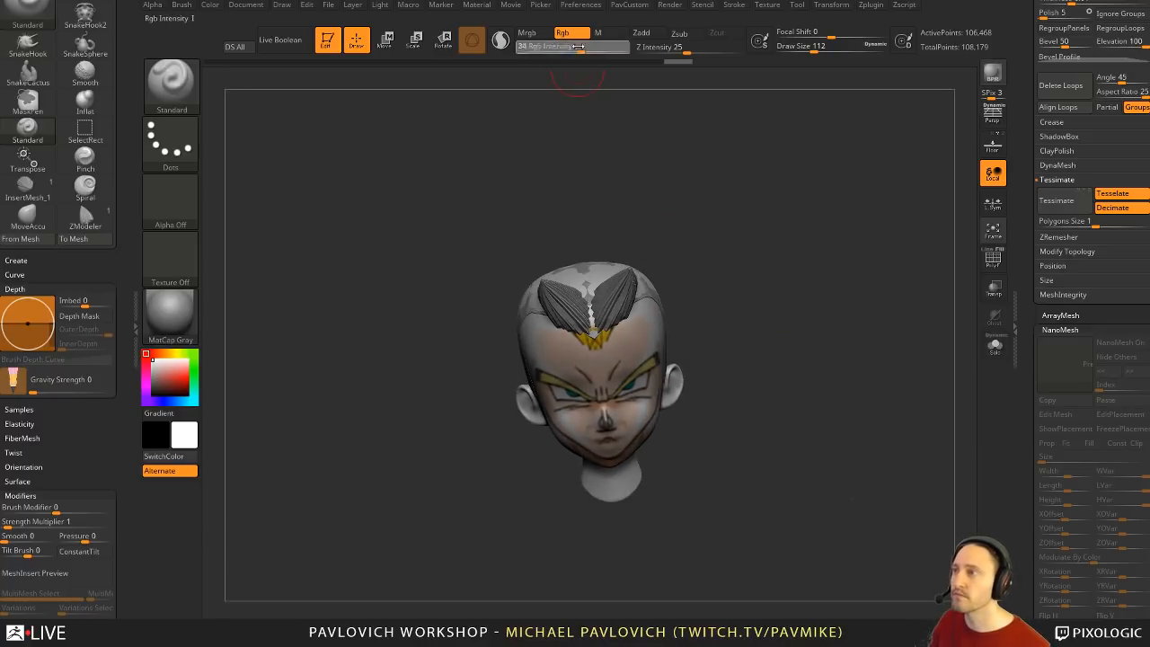
left_click(212, 7)
left_click(237, 260)
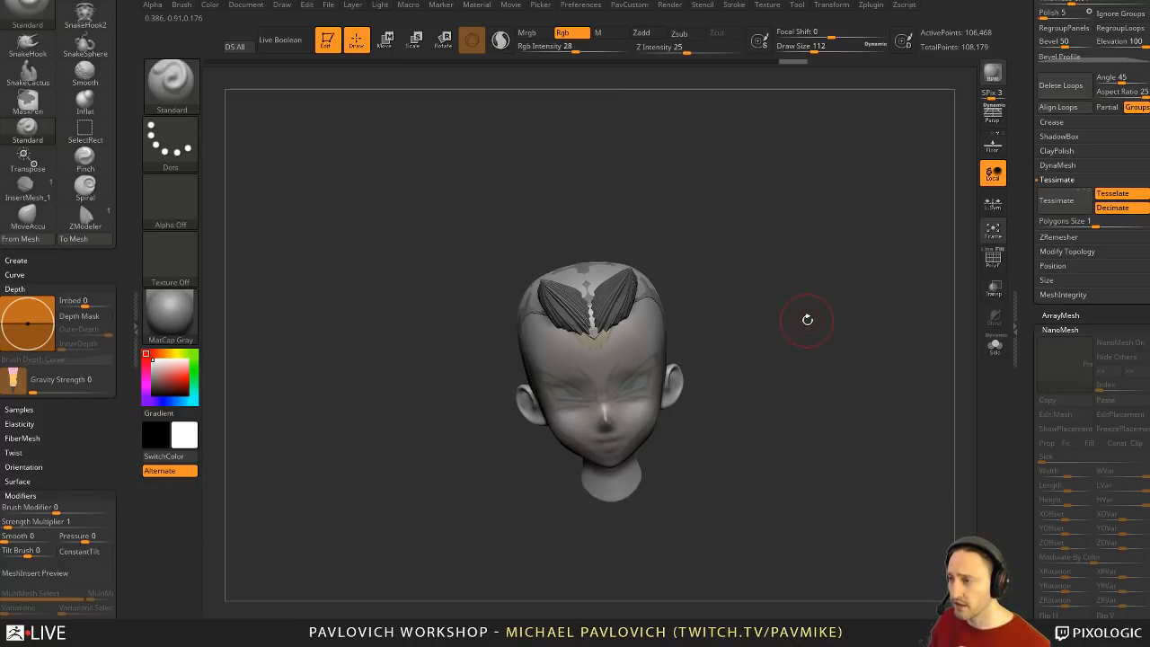
Step: Show the Spotlight reference again, store the aligned camera view on the timeline, hide the timeline and recall that view
key("shift+z")
left_click_drag(807, 321, 808, 325)
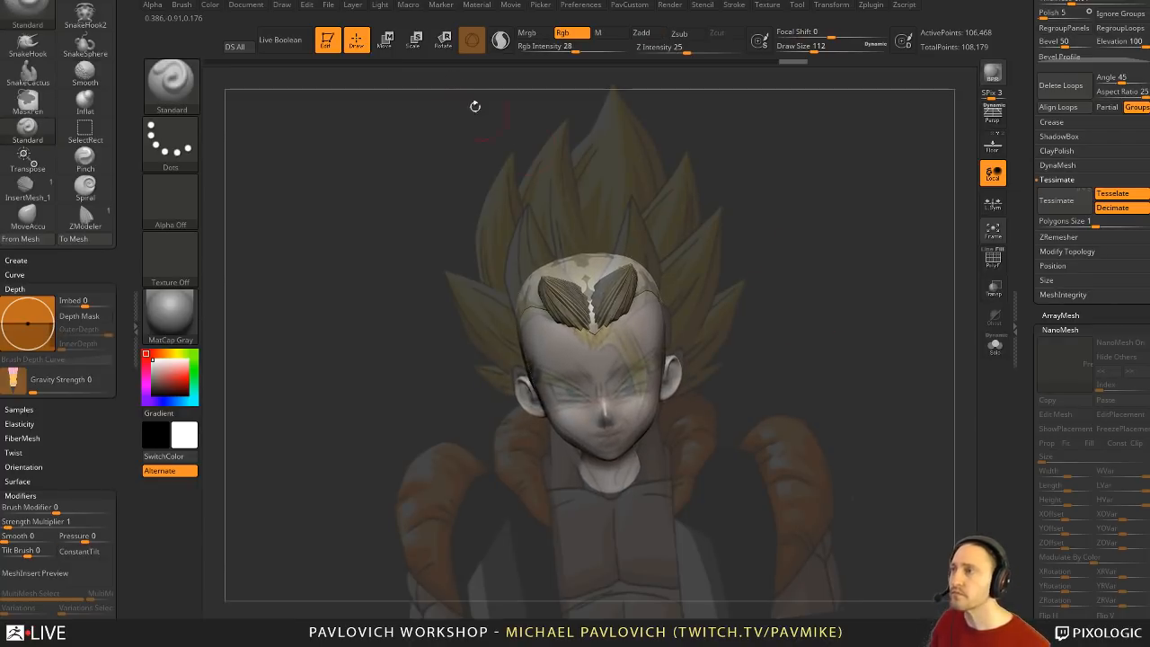
left_click(510, 6)
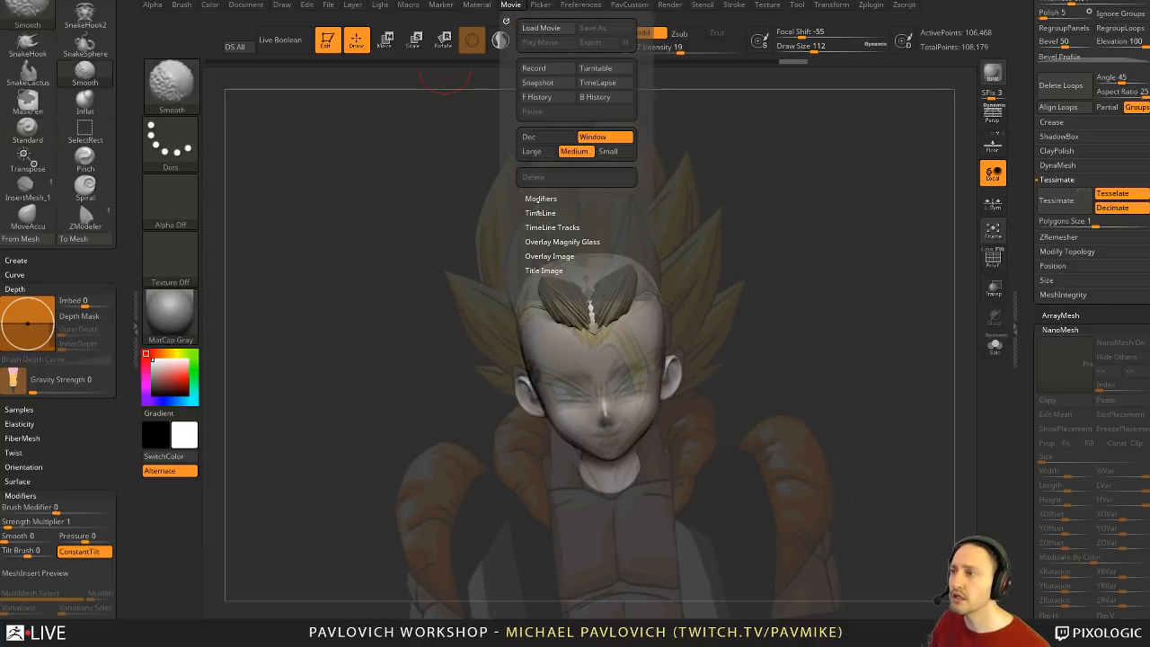
left_click(540, 213)
left_click(560, 240)
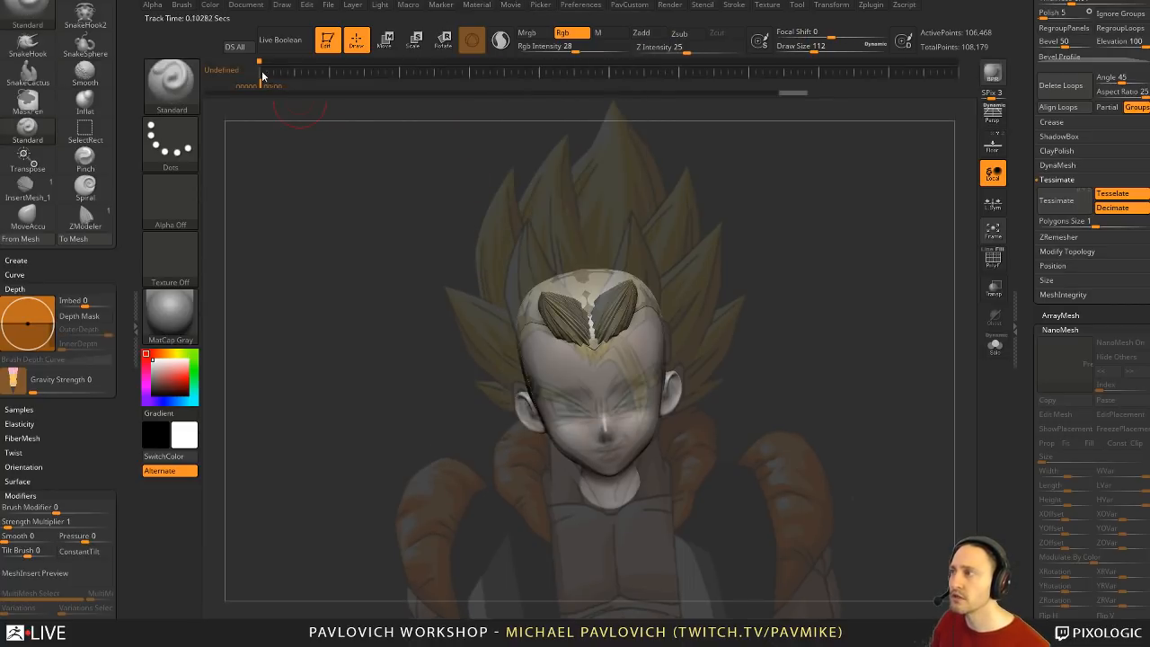
left_click(510, 5)
left_click(548, 240)
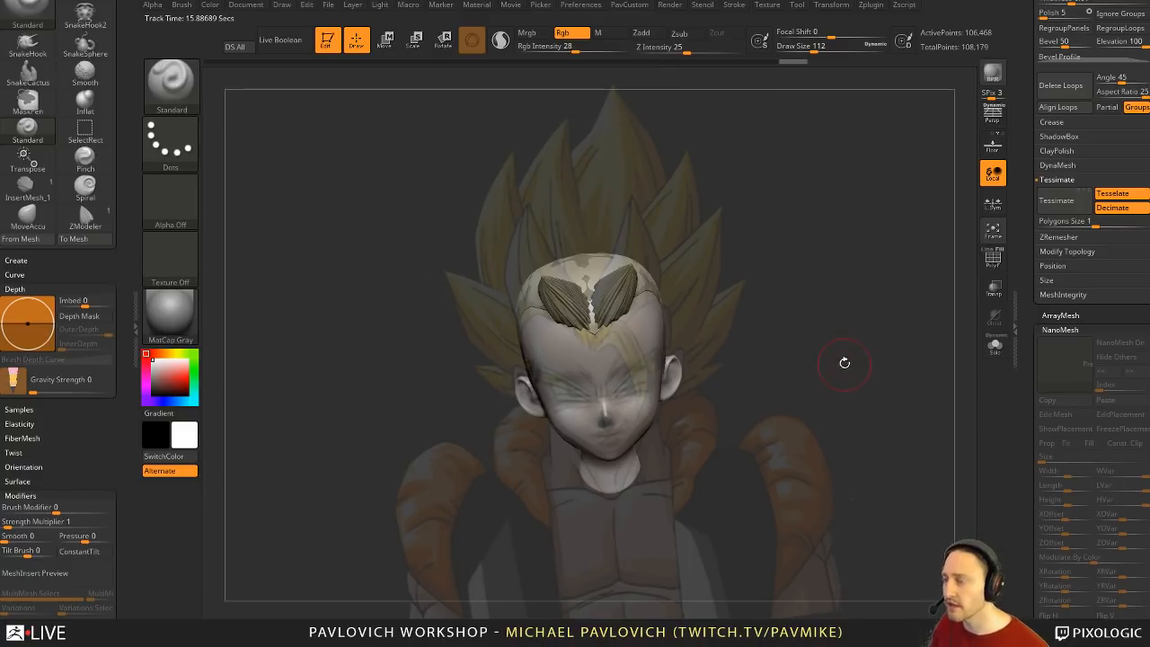
left_click_drag(825, 322, 792, 308, "alt")
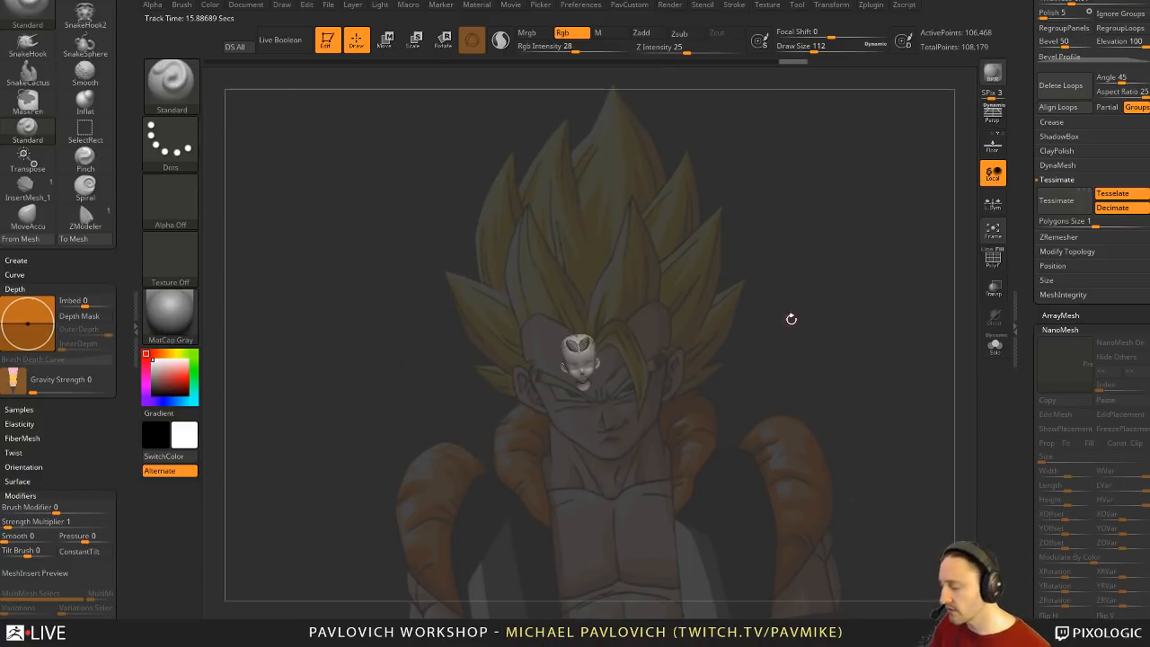
key("f")
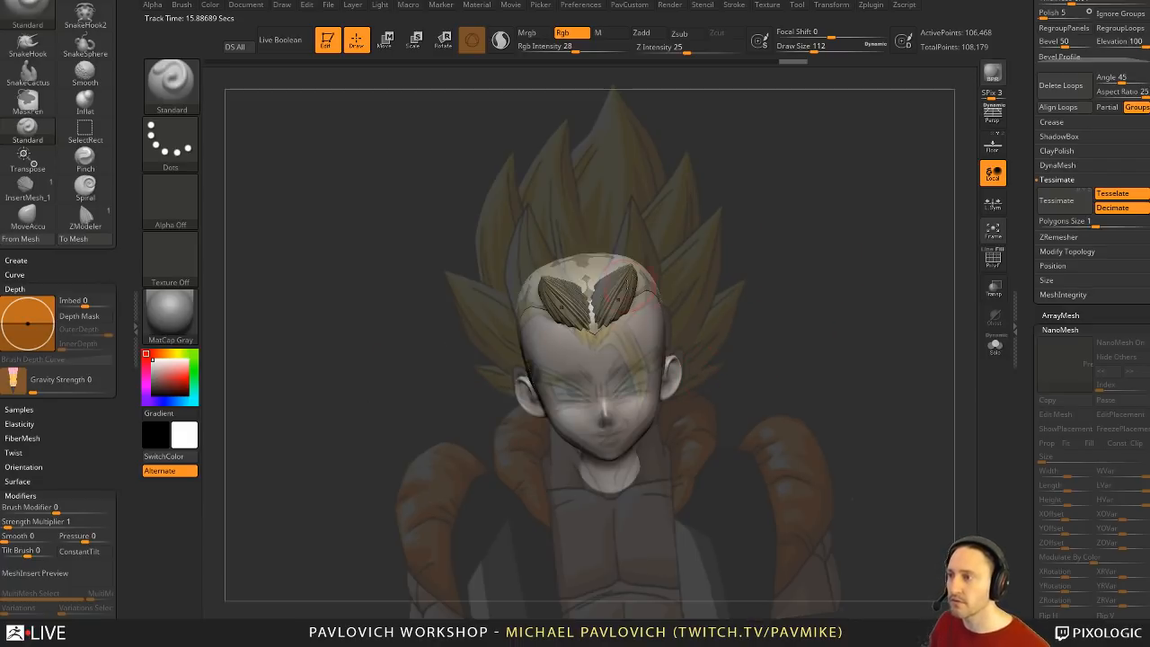
Step: Make the hair tuft subtool active, tilt it with the gizmo and raise it above the forehead to follow the reference
left_click(601, 274, "alt")
key("w")
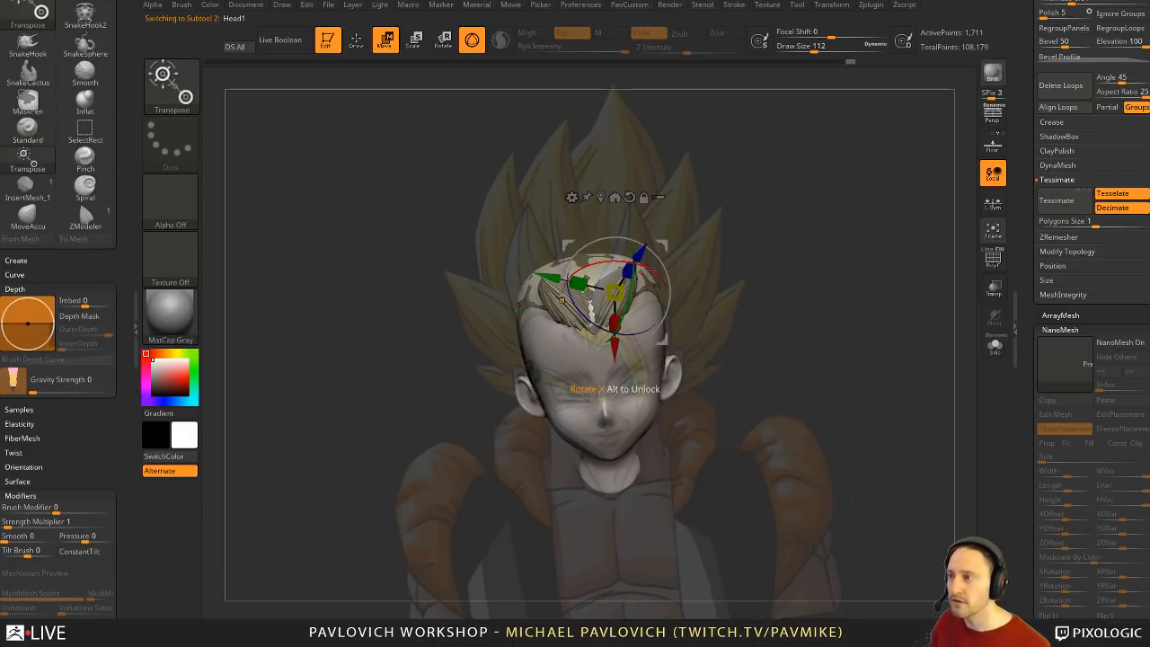
mouse_move(631, 262)
left_mouse_down()
mouse_move(618, 261)
mouse_move(624, 286)
mouse_move(631, 279)
left_mouse_up()
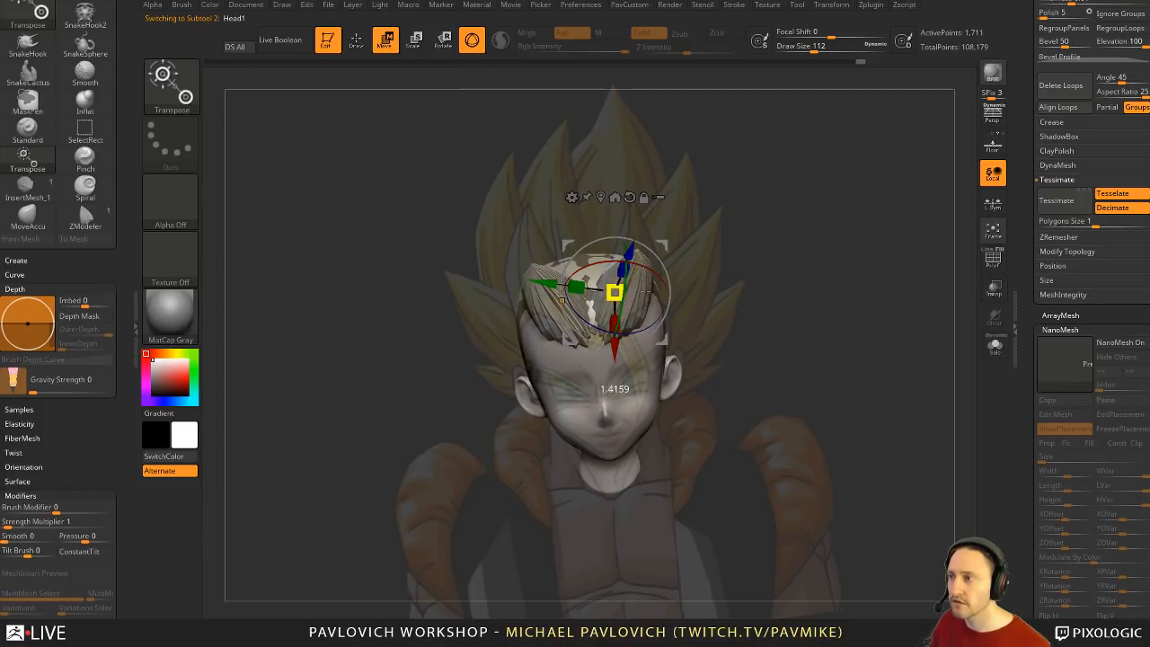
left_click_drag(615, 348, 616, 337)
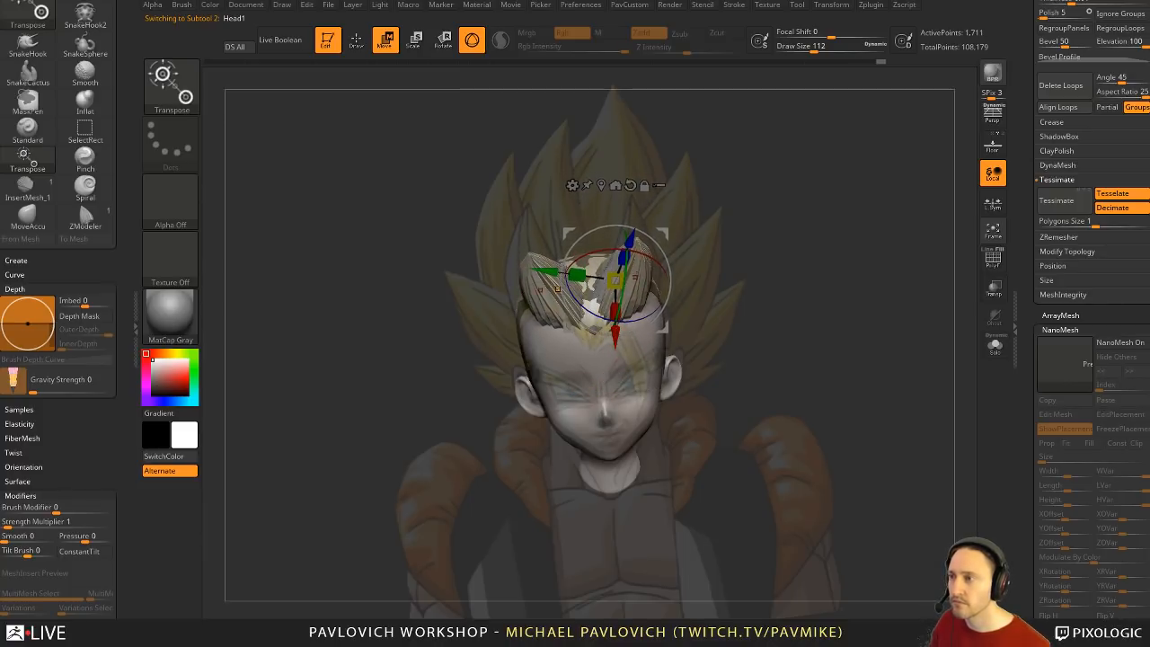
mouse_move(622, 288)
left_mouse_down()
mouse_move(626, 258)
mouse_move(620, 301)
left_mouse_up()
Step: Stretch the paired tufts upward into tall spikes with the Move brush, following the reference hair
key("q")
key("s")
mouse_move(544, 268)
left_mouse_down()
mouse_move(569, 268)
mouse_move(510, 284)
mouse_move(527, 210)
mouse_move(509, 269)
left_mouse_up()
key("bracketleft")
key("bracketleft")
key("bracketleft")
left_click_drag(739, 295, 663, 310)
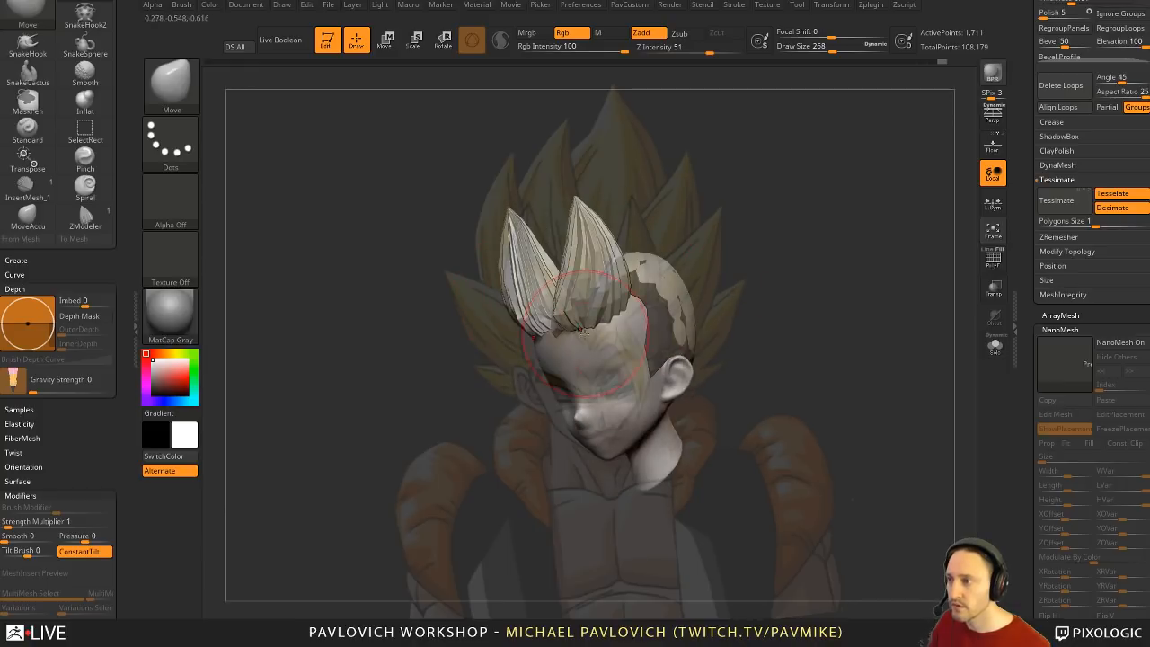
Step: Reshape the lower ends of the tufts along the hairline with a smaller Move brush, checking from several angles
key("bracketleft")
left_click_drag(559, 317, 554, 326)
left_click_drag(690, 259, 791, 252)
left_click_drag(547, 331, 541, 343)
left_click_drag(719, 359, 645, 298)
left_click_drag(551, 350, 552, 361)
left_click_drag(669, 301, 678, 349)
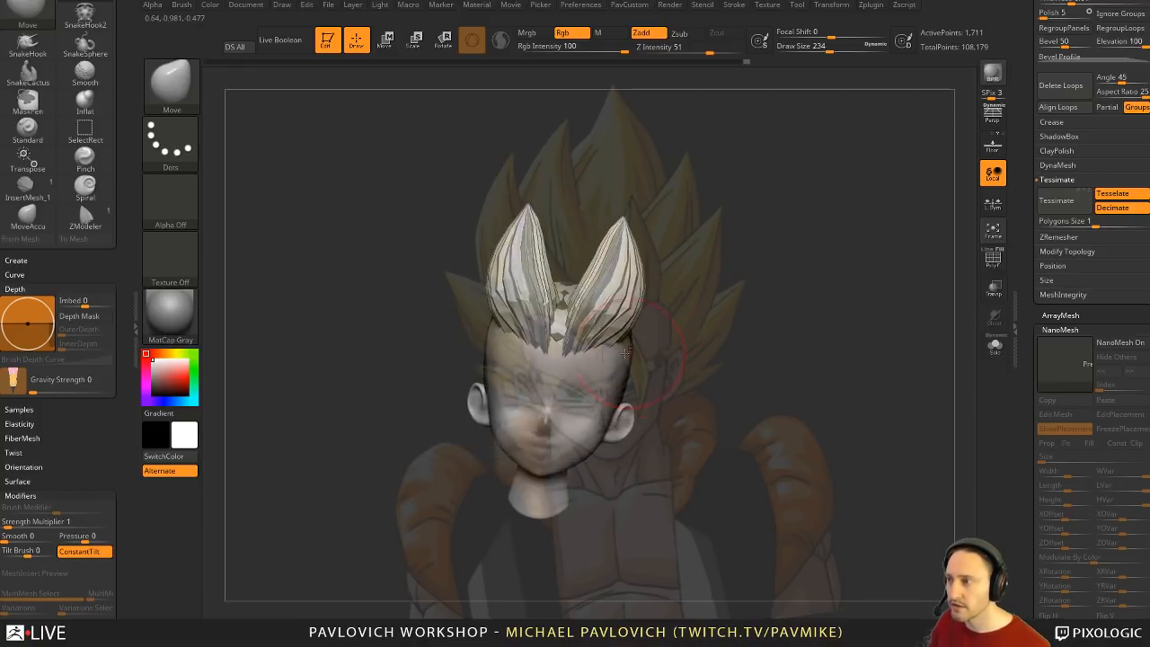
mouse_move(565, 336)
left_mouse_down()
mouse_move(564, 349)
mouse_move(566, 309)
left_mouse_up()
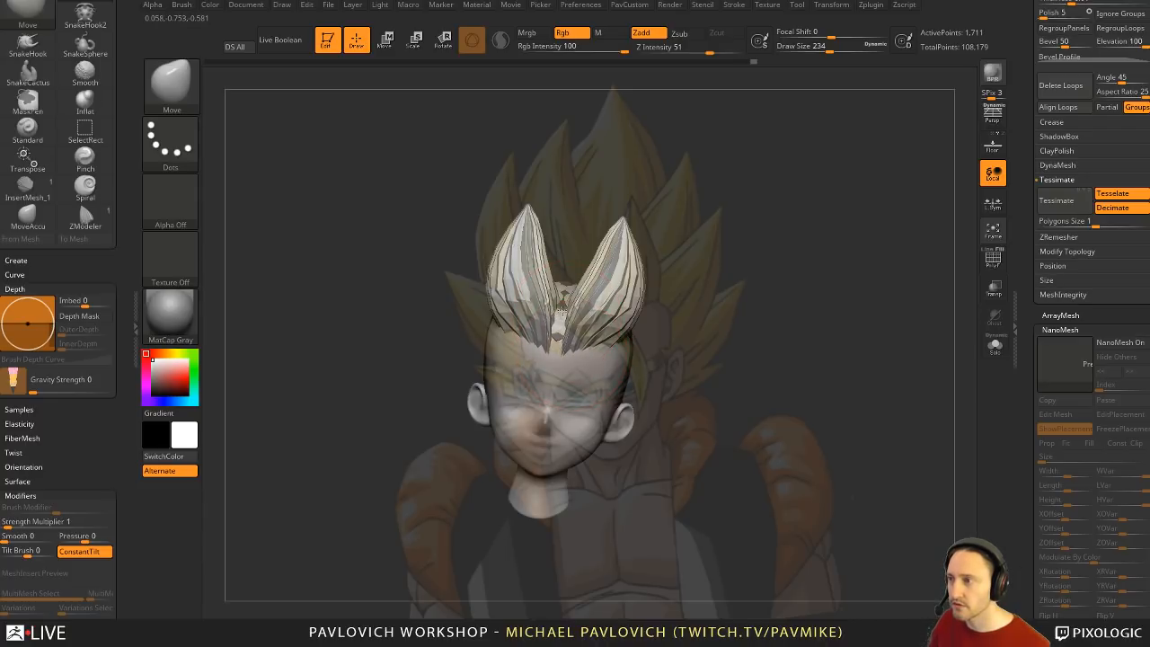
Step: Split the two tufts off from the scalp piece beneath them and turn on the polyframe
left_click_drag(780, 299, 791, 321)
key("2")
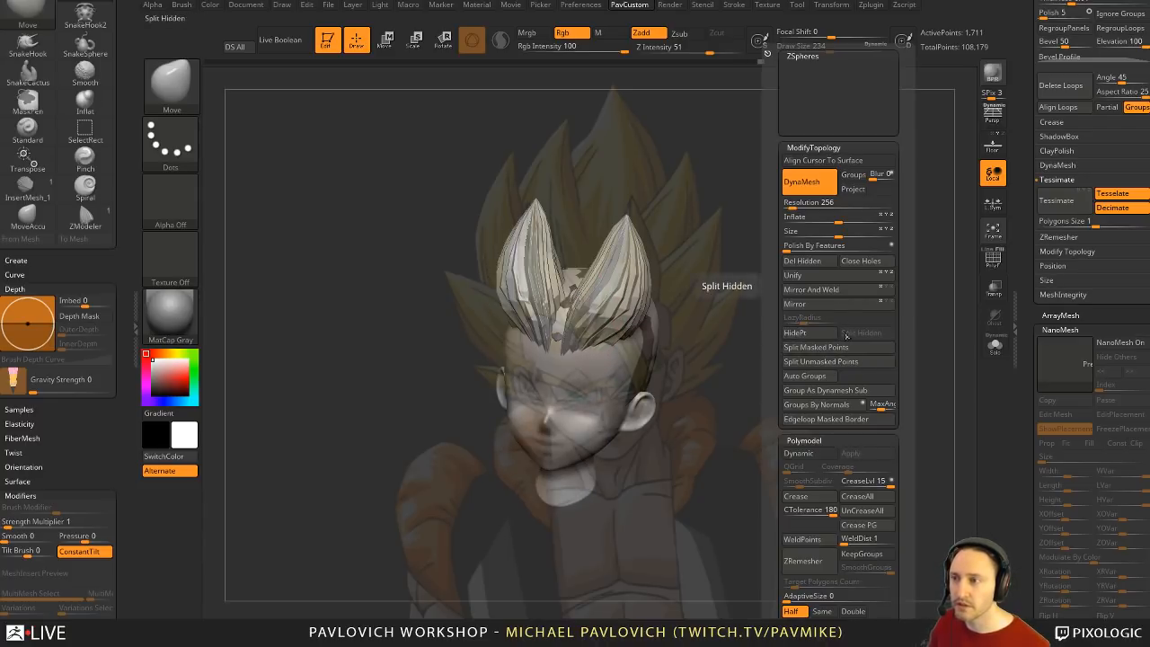
left_click(851, 348)
left_click_drag(818, 369, 834, 332)
left_click(994, 263)
left_click_drag(970, 278, 899, 293)
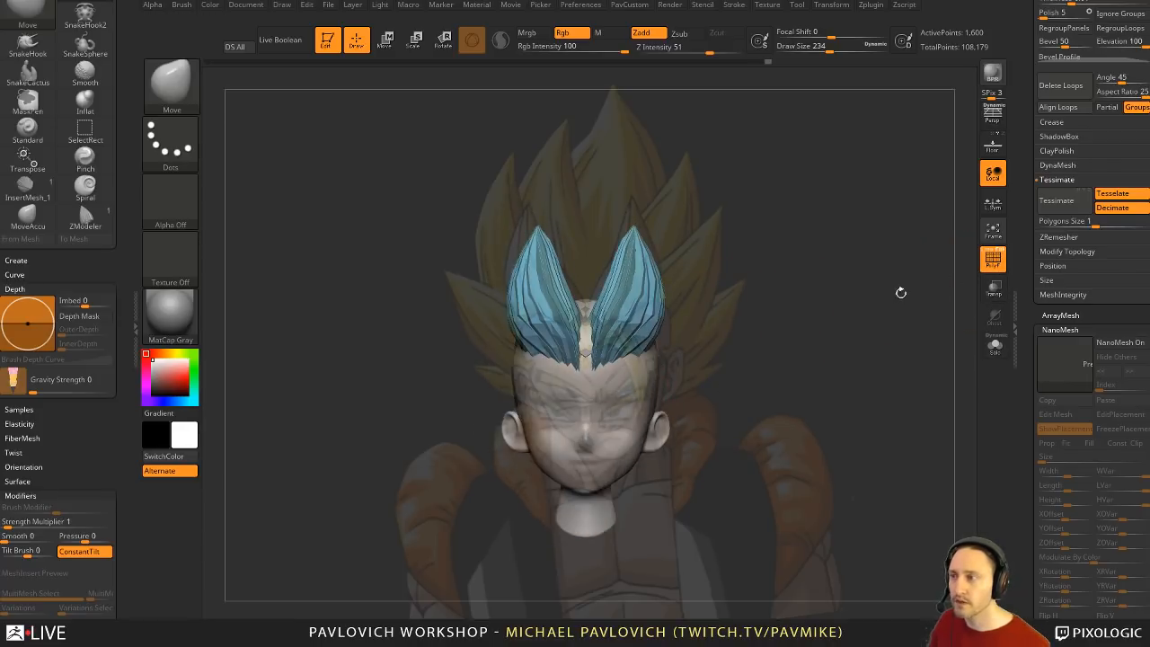
Step: Isolate the tuft on the character's left side and split the hidden one into its own subtool
key("ctrl")
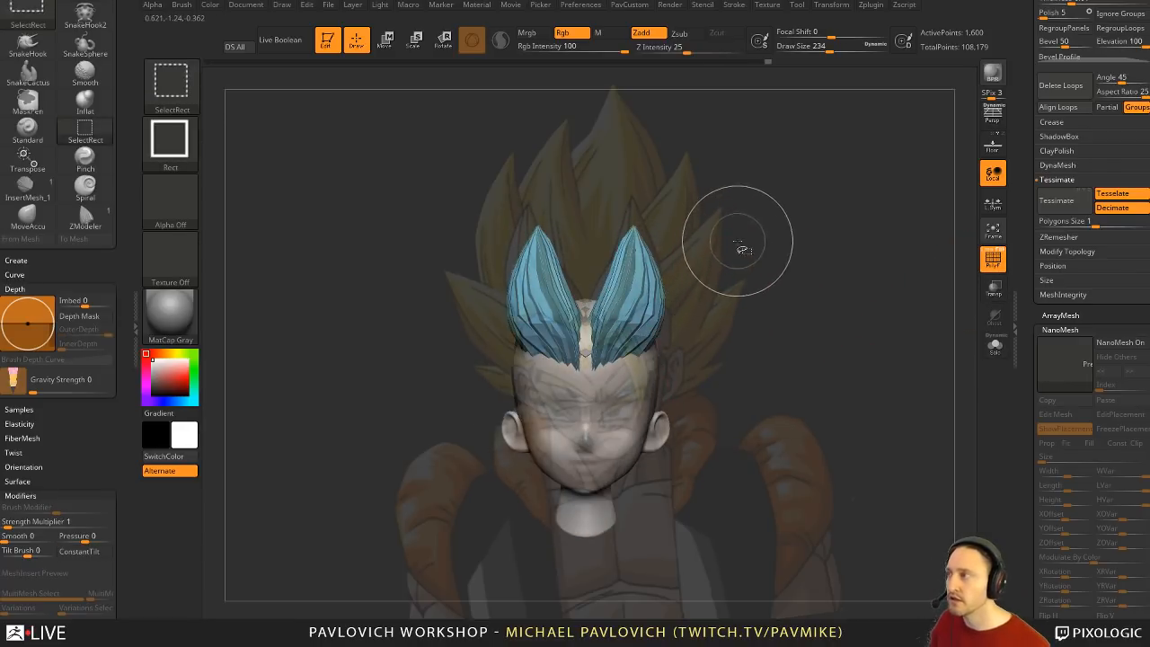
left_click_drag(732, 186, 601, 293, "ctrl+shift")
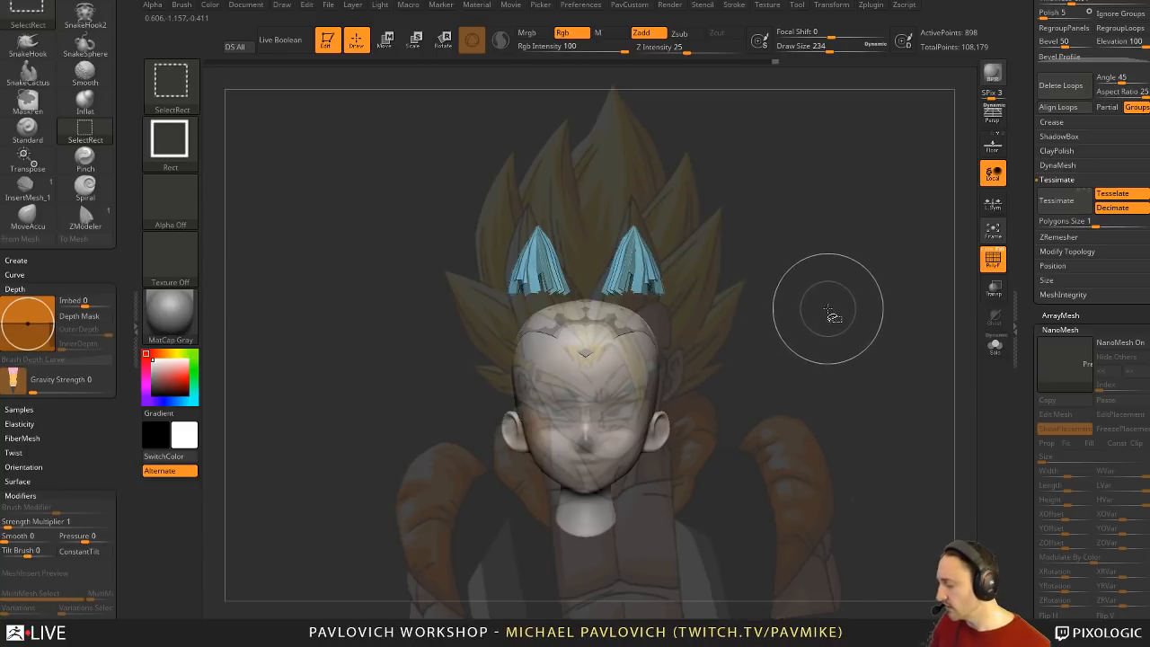
left_click(791, 305, "ctrl+shift")
left_click_drag(768, 185, 582, 293, "ctrl+shift")
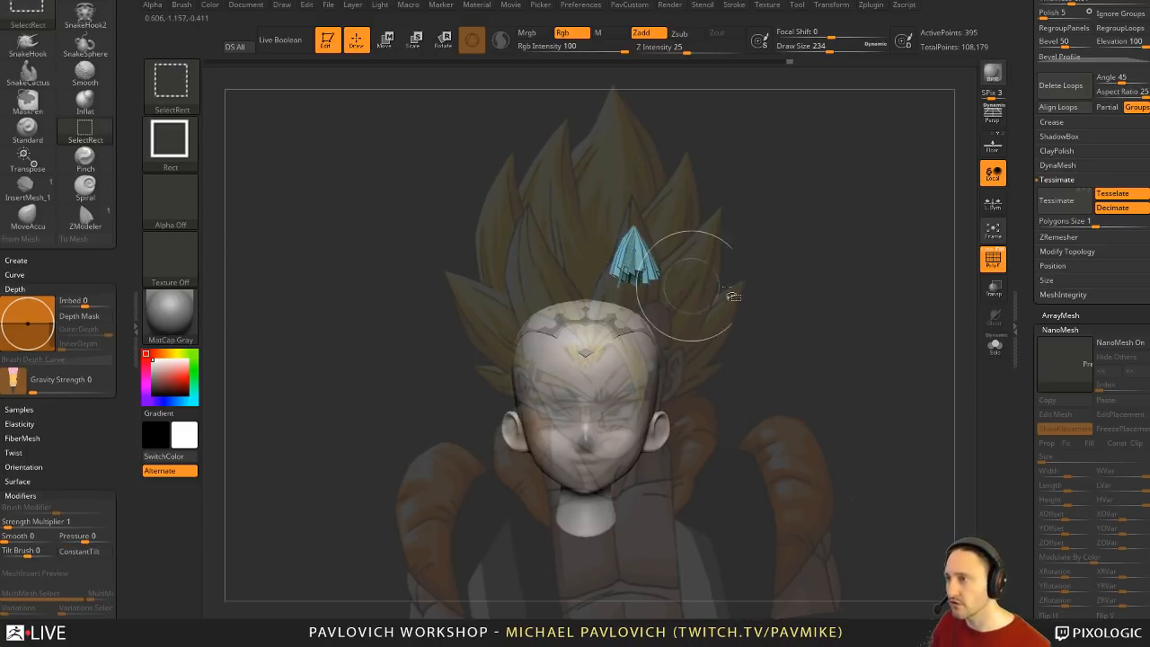
key("ctrl+shift+a")
key("grave")
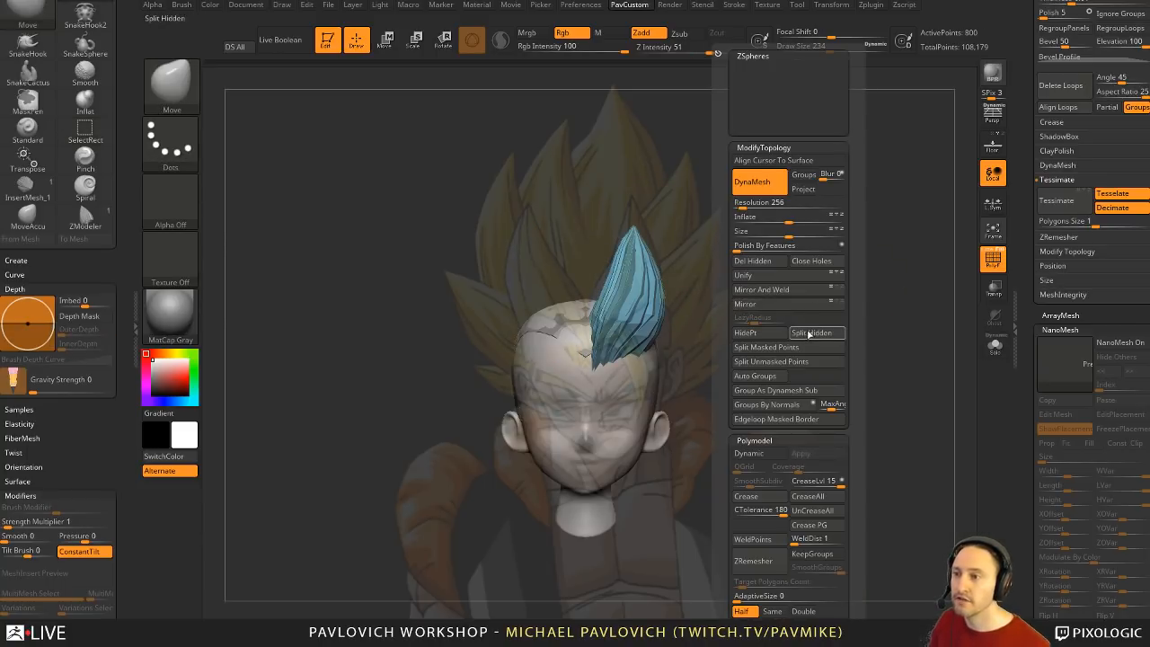
left_click(811, 333)
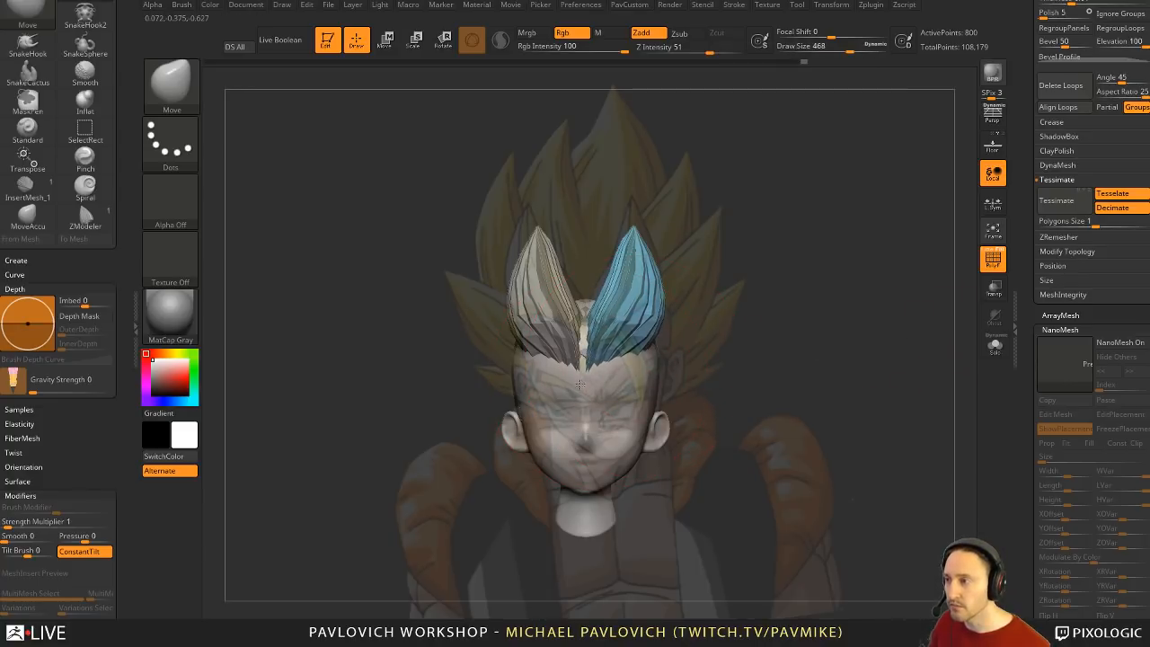
Step: Make the tuft on the character's right side active and extend its lower tip to the hairline centre with the Move brush
left_click(573, 346, "alt")
key("s")
mouse_move(573, 349)
left_mouse_down()
mouse_move(580, 364)
mouse_move(586, 330)
left_mouse_up()
left_click_drag(733, 304, 748, 343)
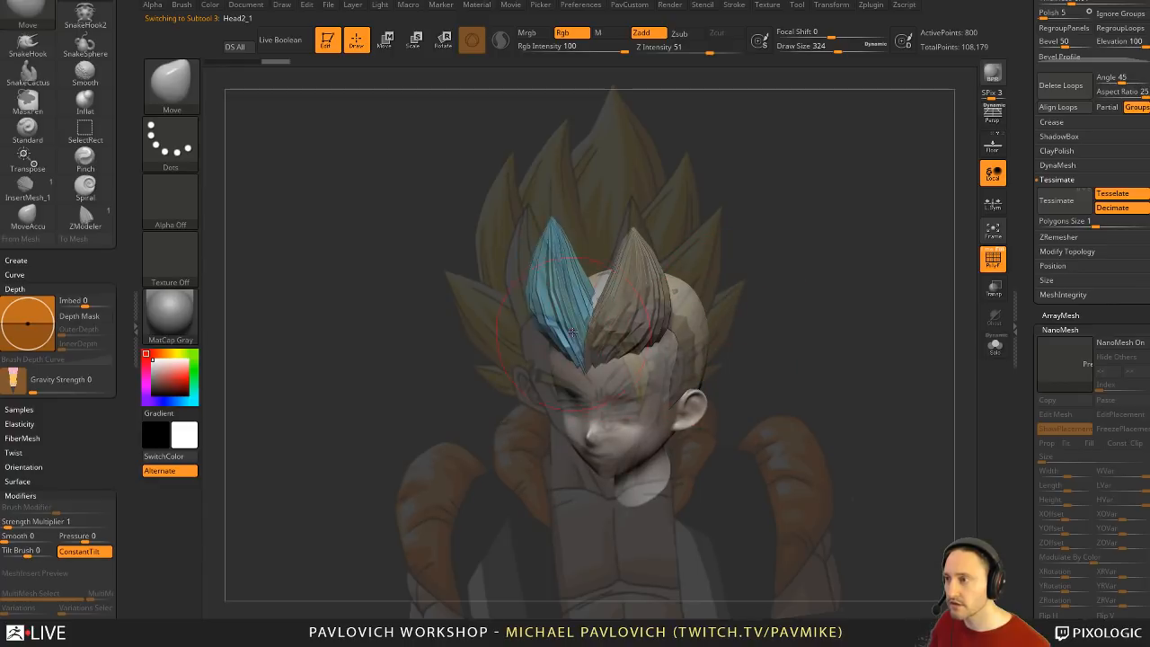
left_click_drag(574, 331, 582, 334)
left_click_drag(748, 322, 773, 289)
key("s")
mouse_move(773, 289)
left_mouse_down()
mouse_move(739, 301)
mouse_move(769, 322)
mouse_move(712, 329)
mouse_move(718, 340)
left_mouse_up()
Step: Enable dynamic subdivision on both tufts with the crease level set to 2 and SmoothSubdiv set to 3
key("Up")
key("3")
left_click(791, 486)
left_click(744, 486)
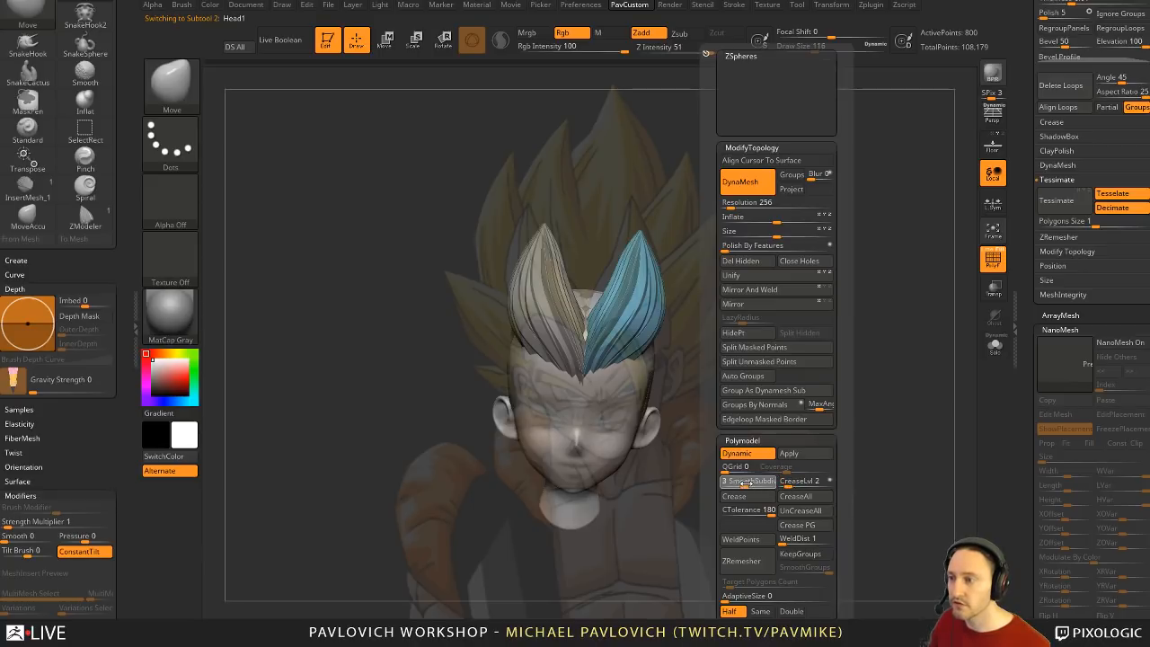
key("Down")
key("3")
left_click(834, 481)
type("2")
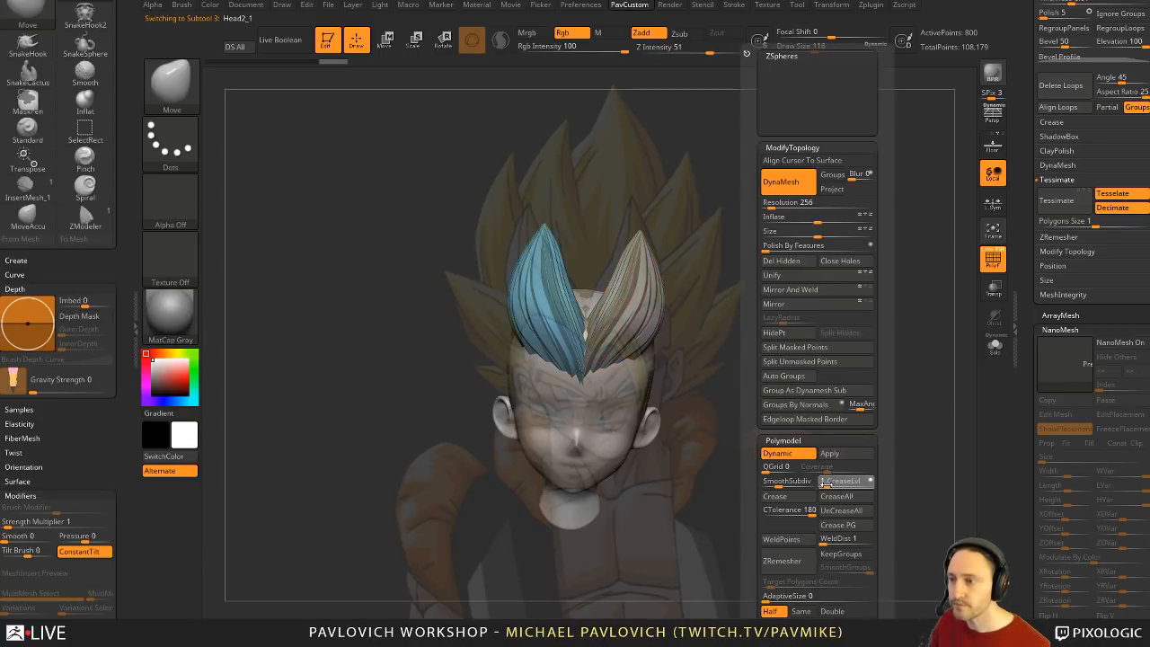
left_click(786, 483)
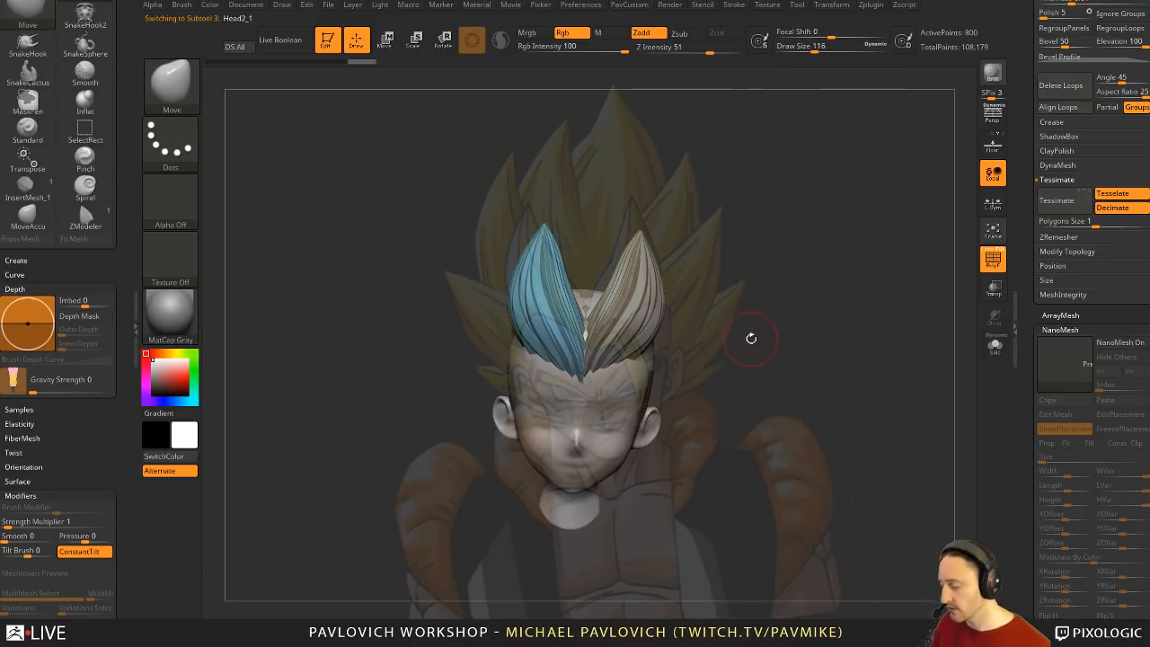
Step: Return to the reference-aligned view, adjust the right-side tuft's inner edge with the Move brush and make the opposite tuft active
key("1")
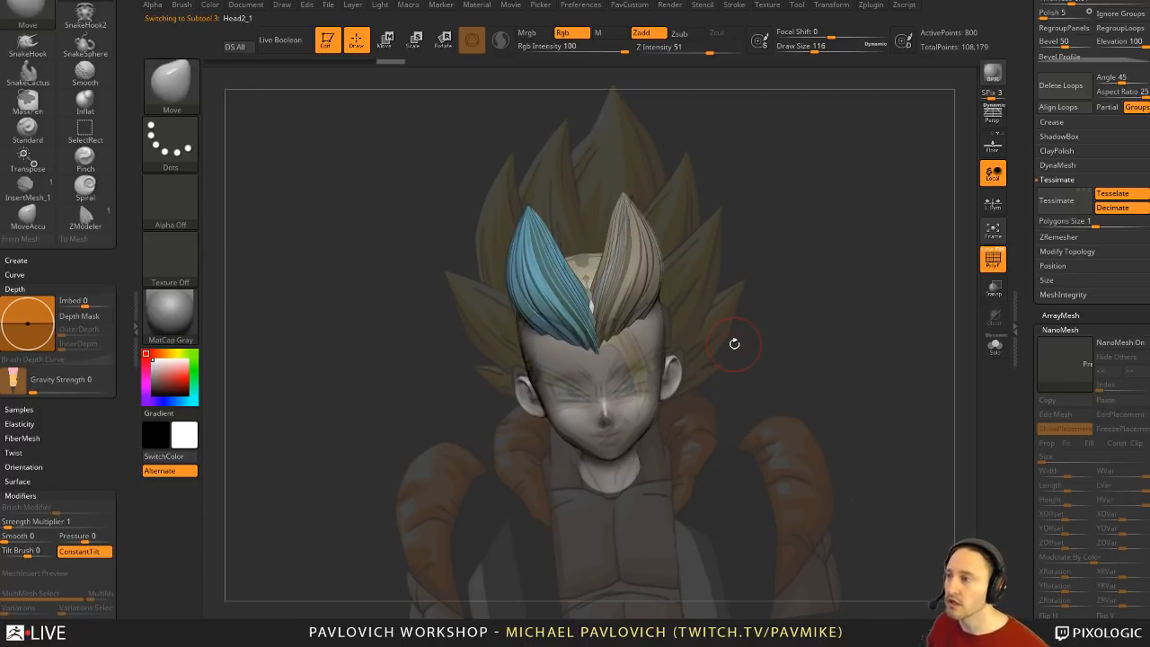
key("s")
mouse_move(595, 325)
left_mouse_down()
mouse_move(601, 296)
mouse_move(584, 294)
left_mouse_up()
left_click(617, 290, "alt")
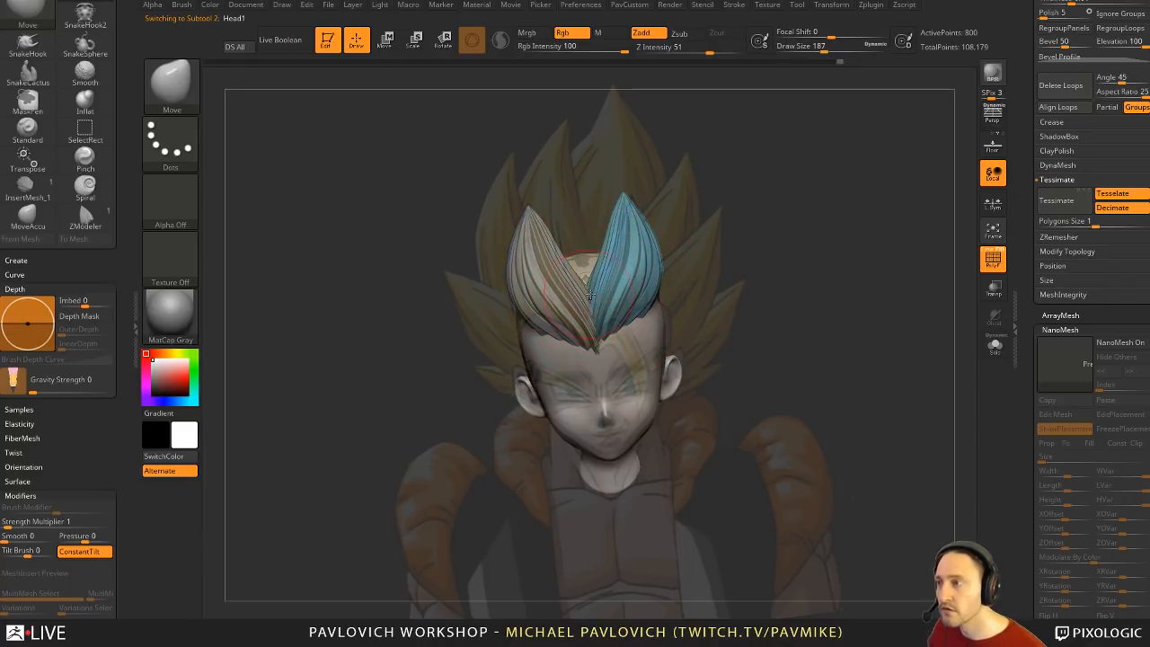
key("s")
left_click_drag(847, 319, 825, 319)
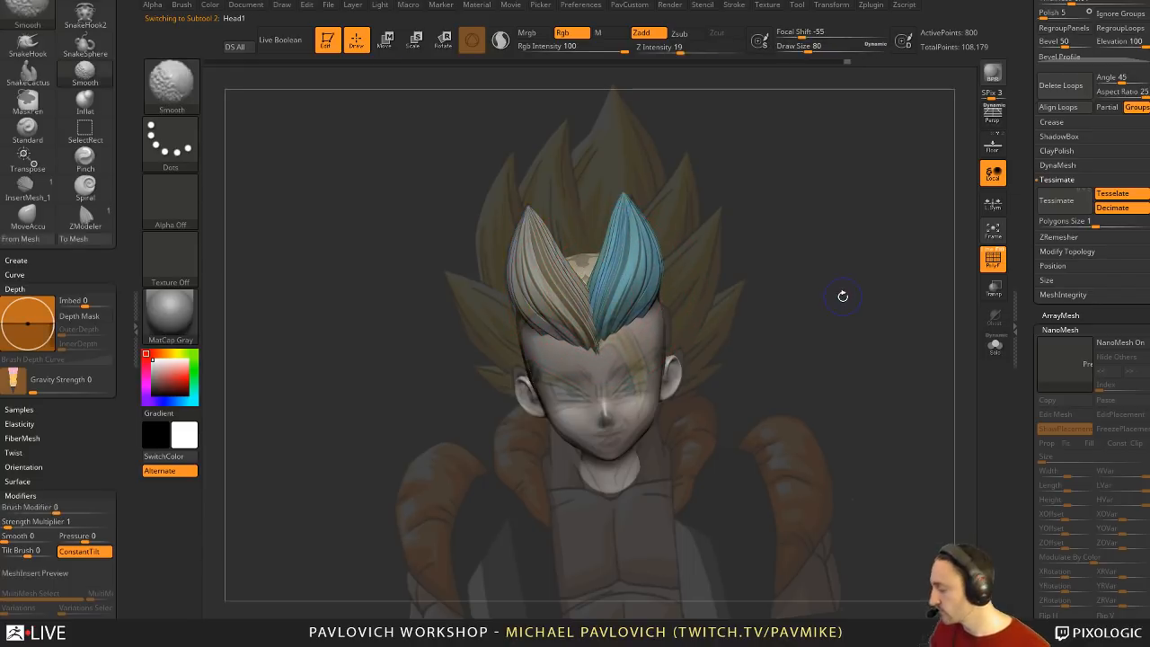
Step: Hide the Spotlight reference image and save the project
key("shift+z")
mouse_move(725, 312)
left_mouse_down()
mouse_move(728, 279)
mouse_move(691, 285)
mouse_move(742, 294)
left_mouse_up()
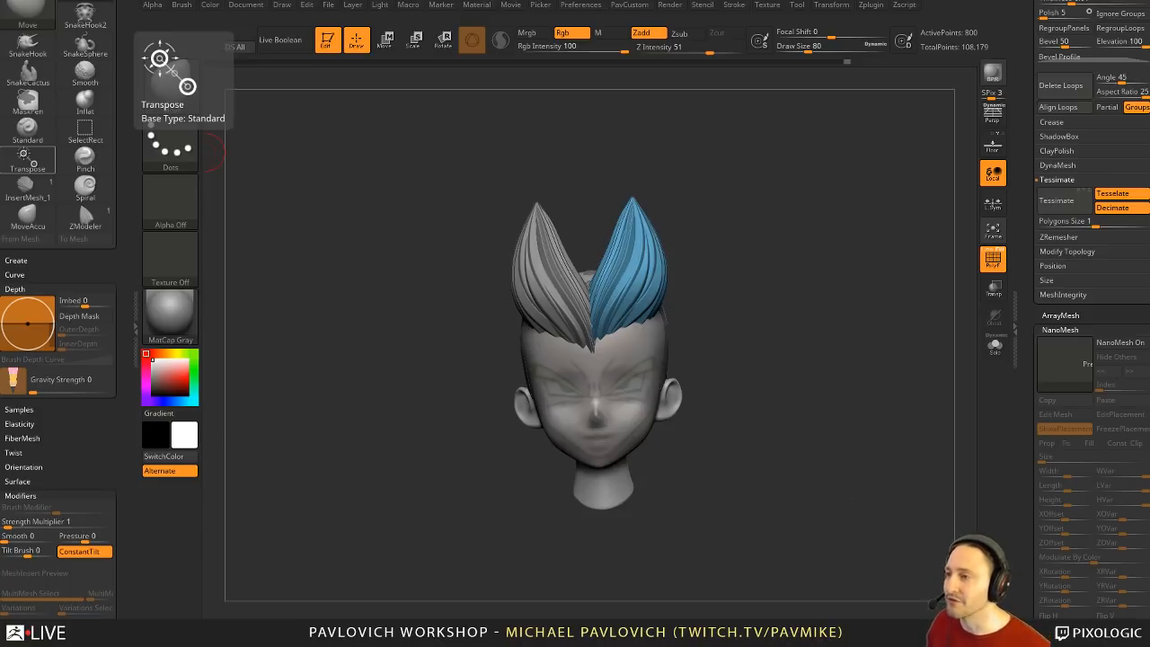
key("ctrl+s")
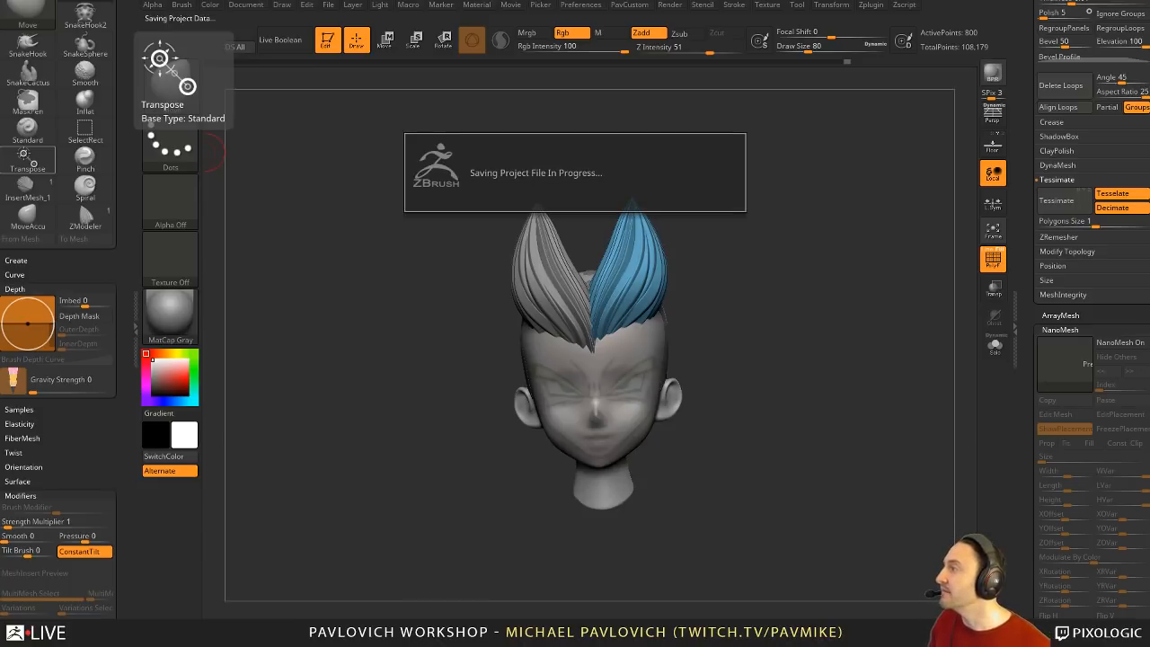
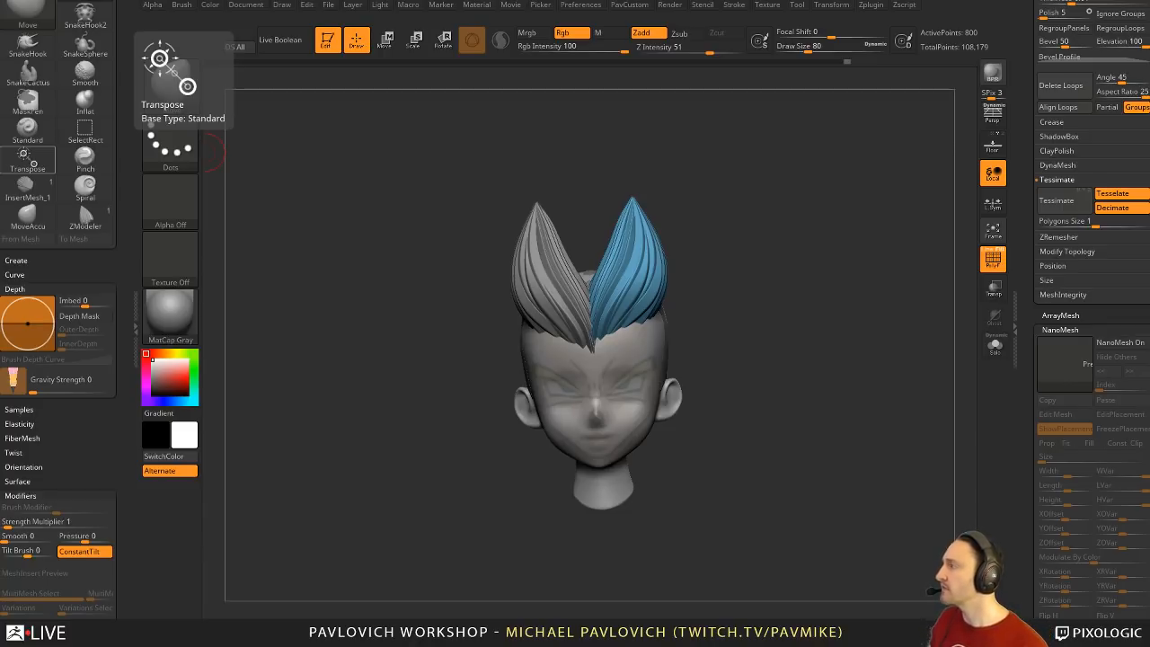
Step: Show the timeline and add camera keyframes for an offset front view, a side view and a back view of the head
left_click(511, 4)
left_click(531, 240)
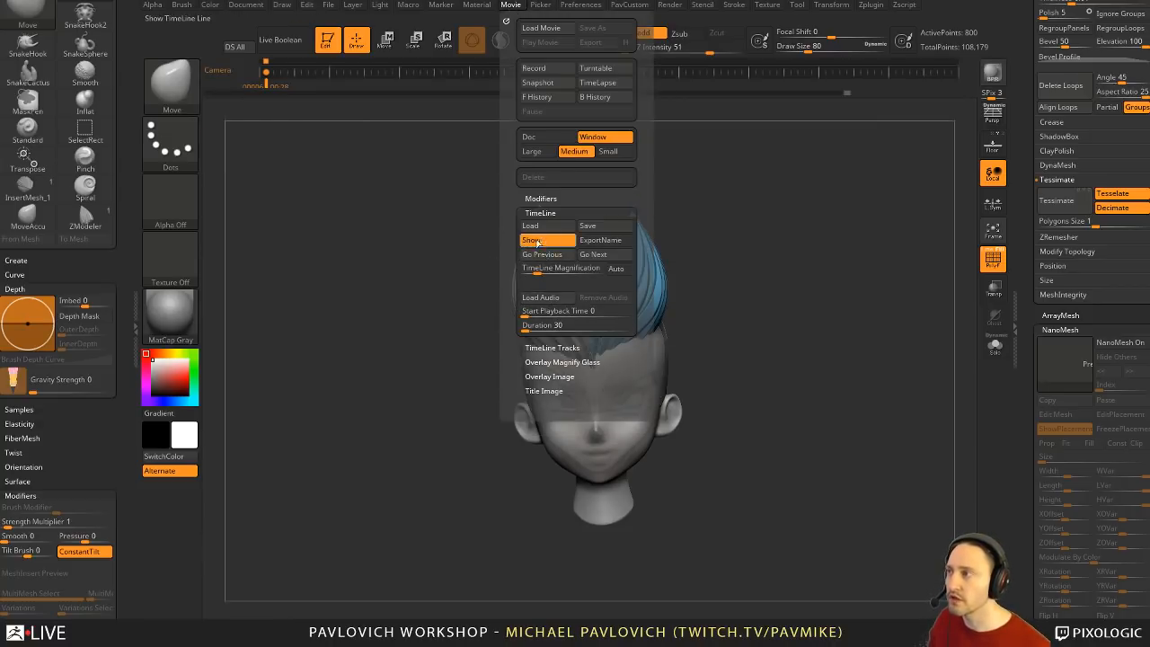
left_click_drag(803, 285, 581, 230, "alt")
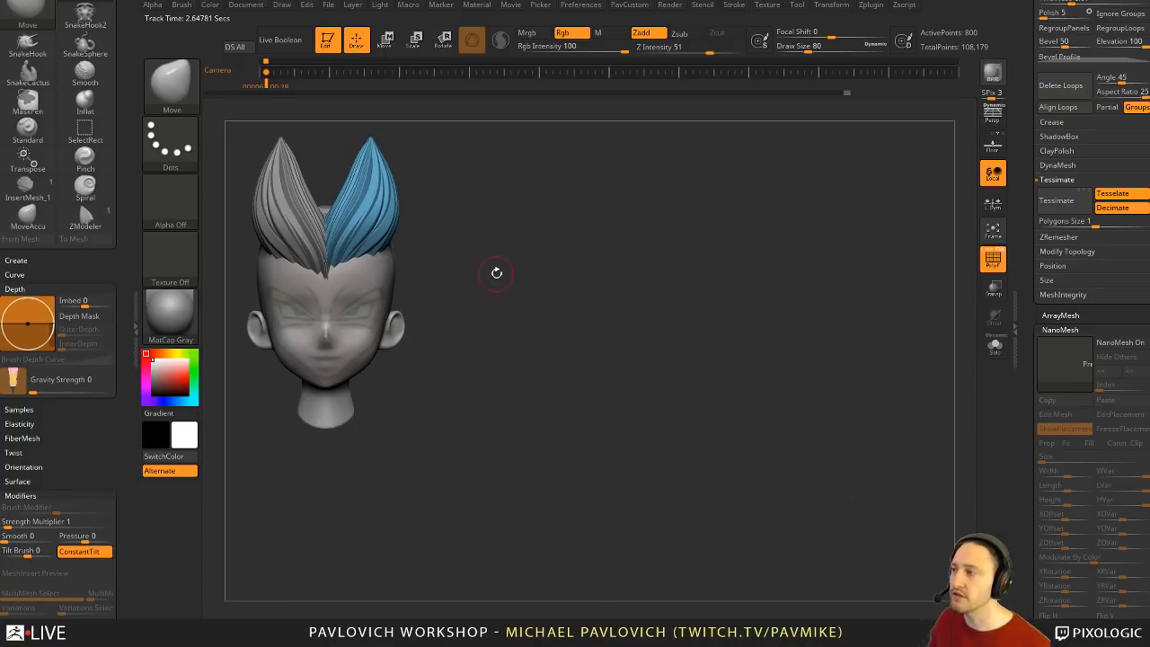
left_click_drag(497, 273, 492, 293, "alt")
left_click(298, 74)
left_click_drag(671, 321, 822, 324, "shift")
left_click(320, 71)
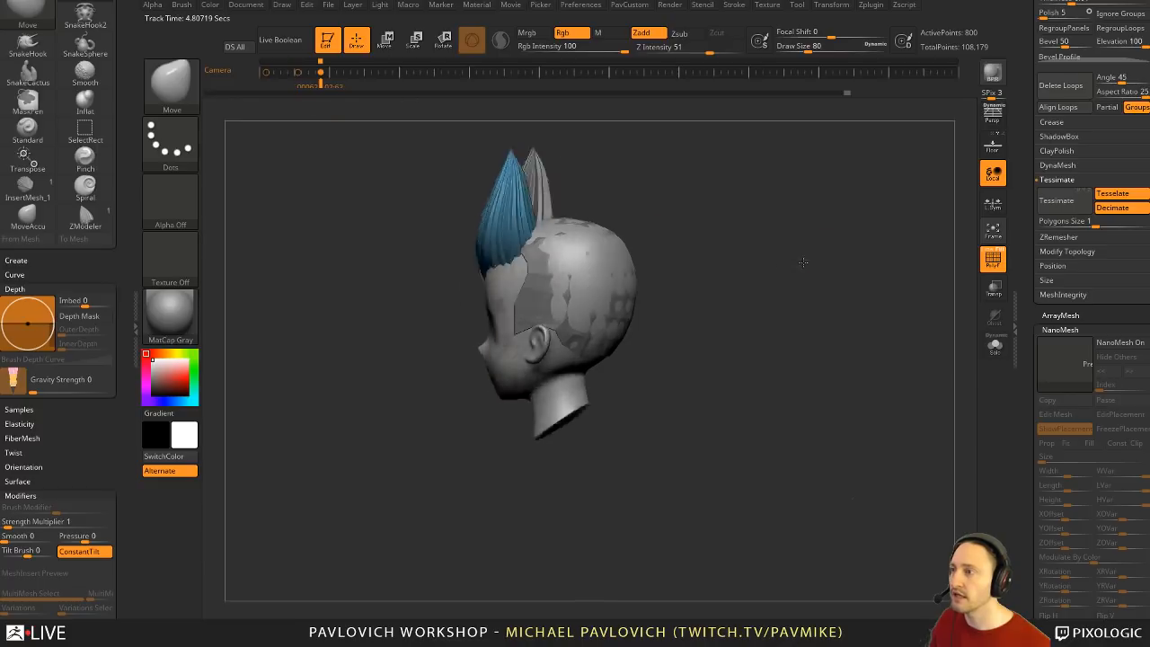
left_click(349, 73)
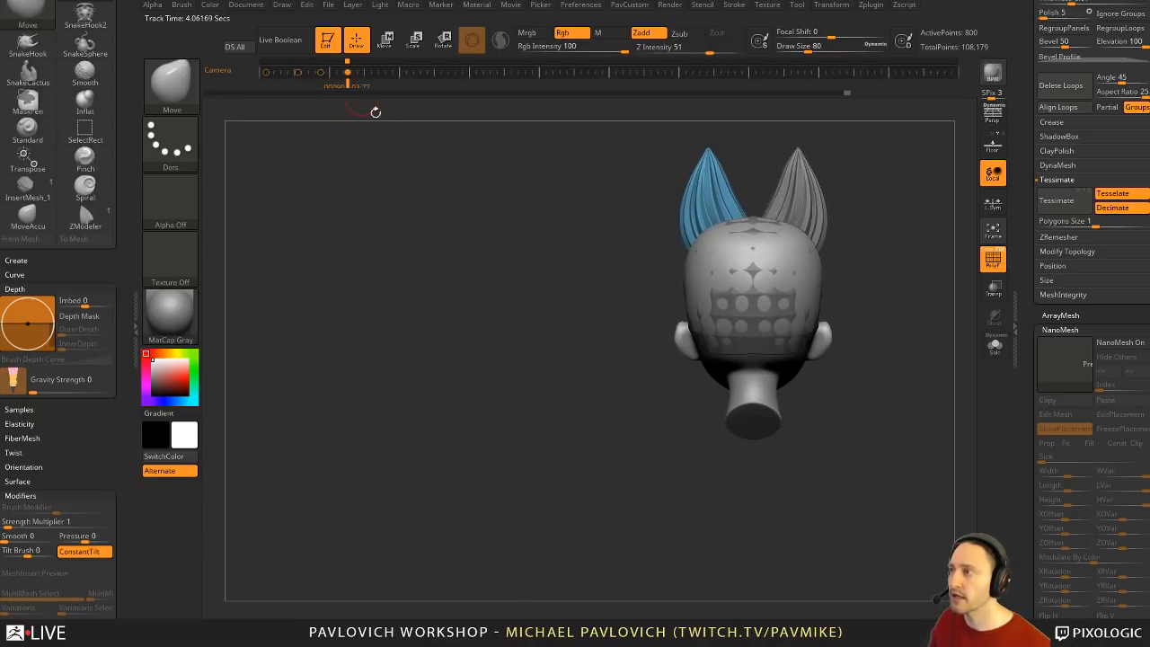
Step: Move the camera off the stored views and step back through the keyframes to the first one
left_click_drag(479, 416, 384, 350, "alt")
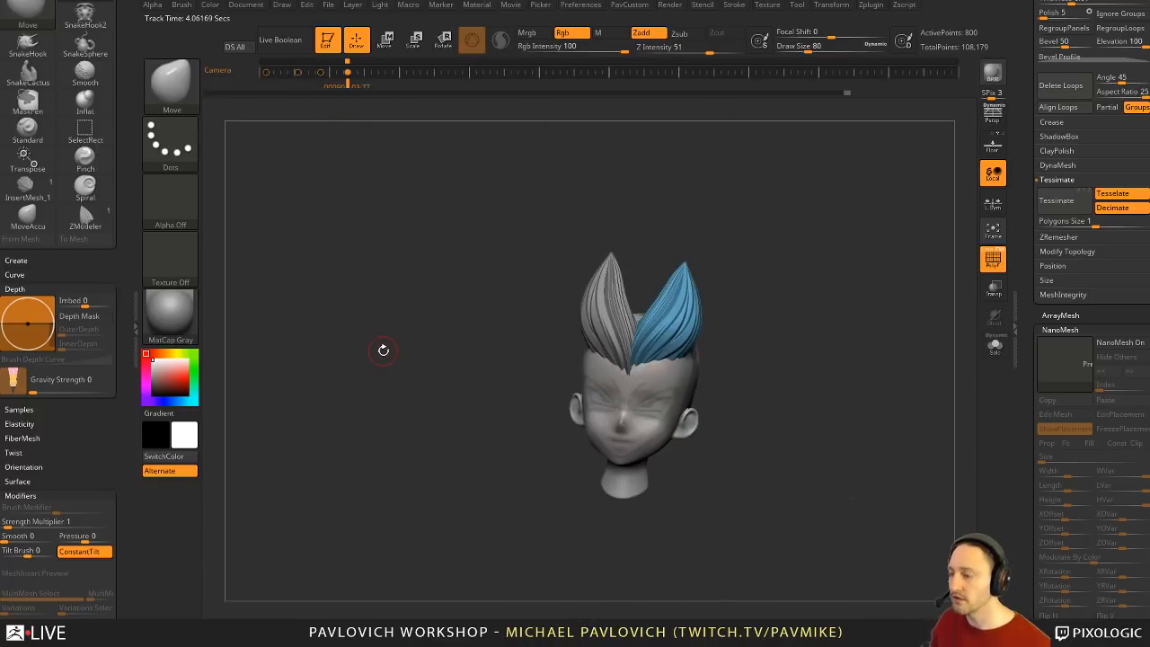
key("Left")
key("Left")
key("Left")
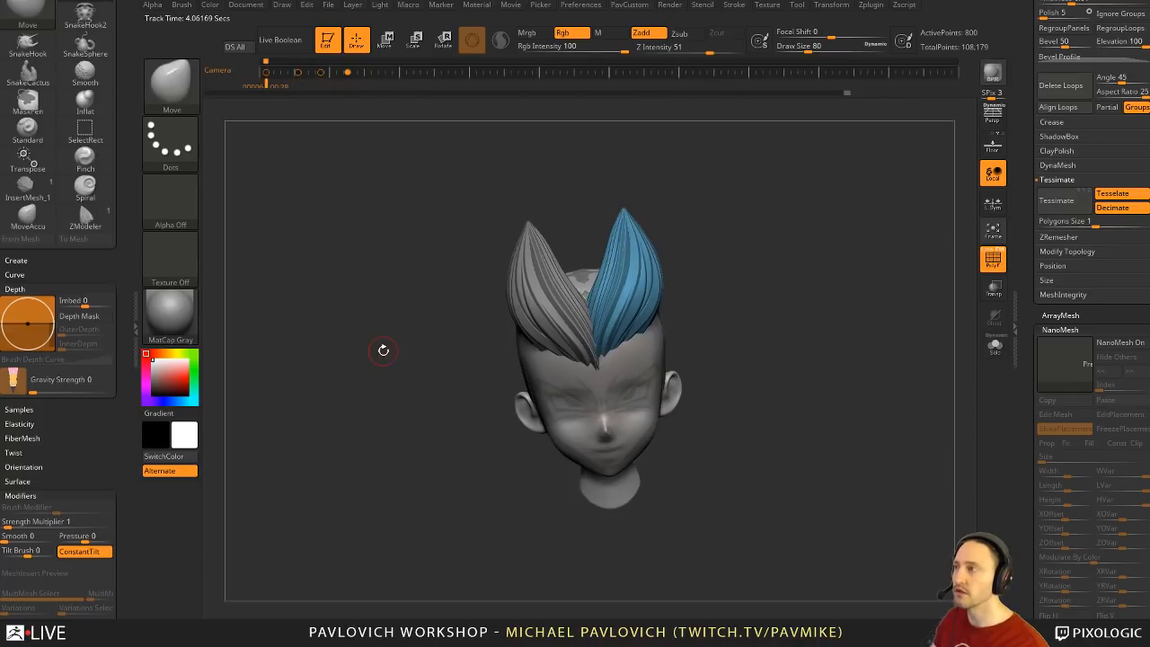
Step: Step back and forth through the stored camera keyframes to compare the views of the head and tufts
key("Right")
key("Right")
key("Right")
key("Left")
key("Left")
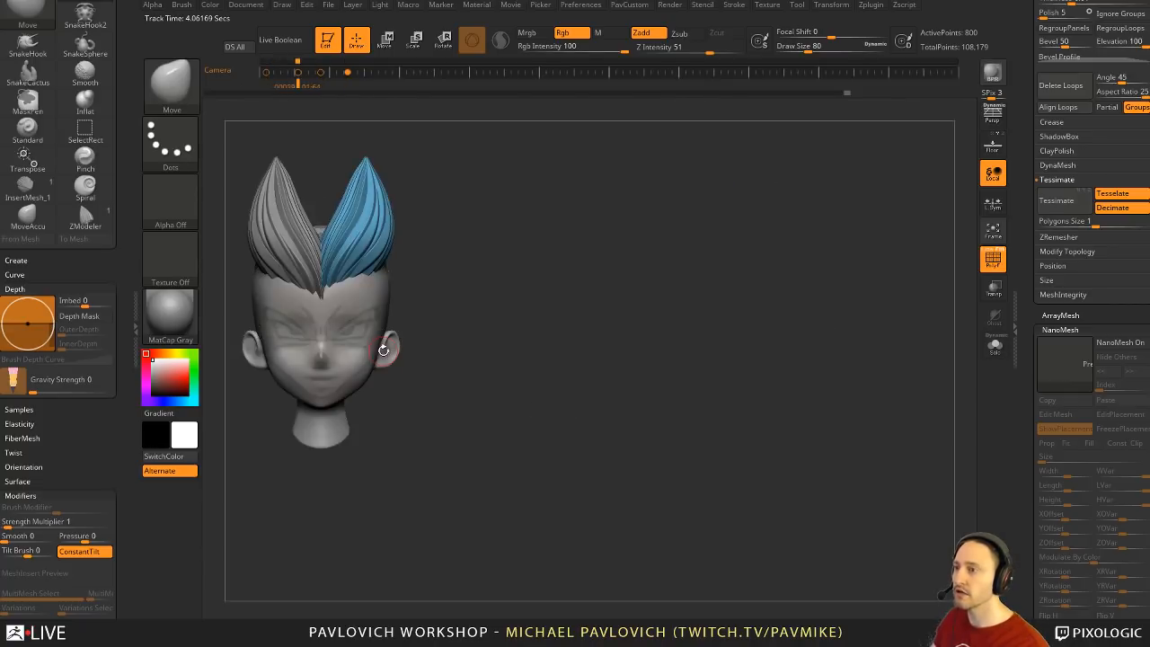
key("Right")
key("Right")
key("Left")
key("Right")
key("Left")
key("Left")
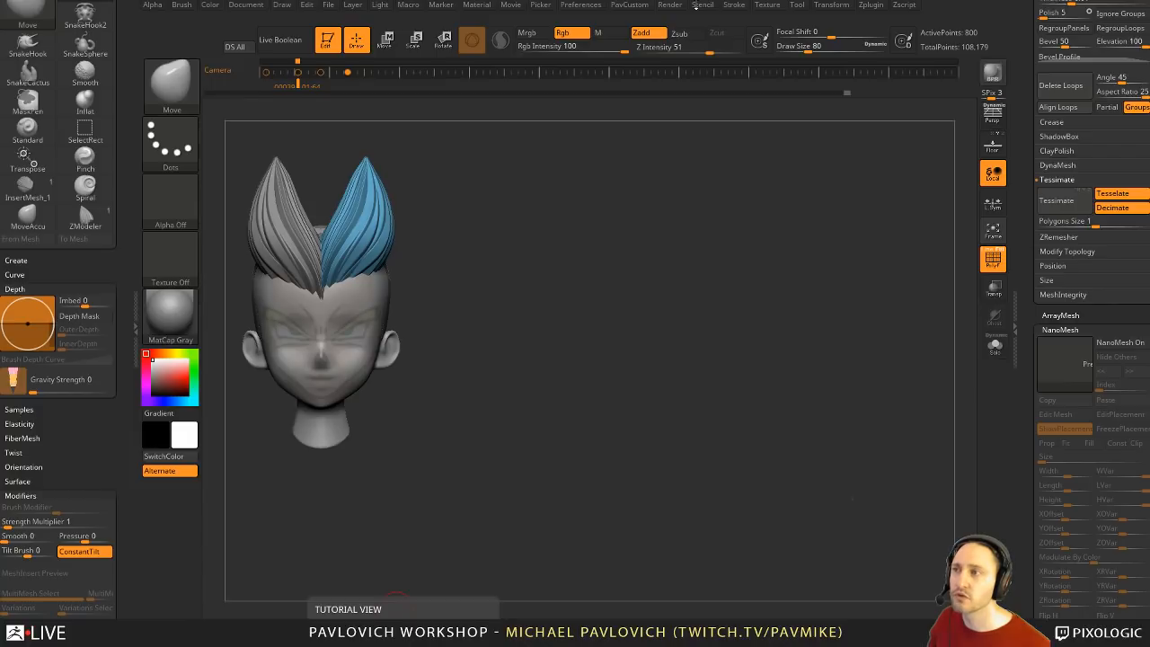
Step: Import the Gogeta turnaround drawing from the Desktop as a texture, add it to Spotlight and bring it to the front
left_click(770, 4)
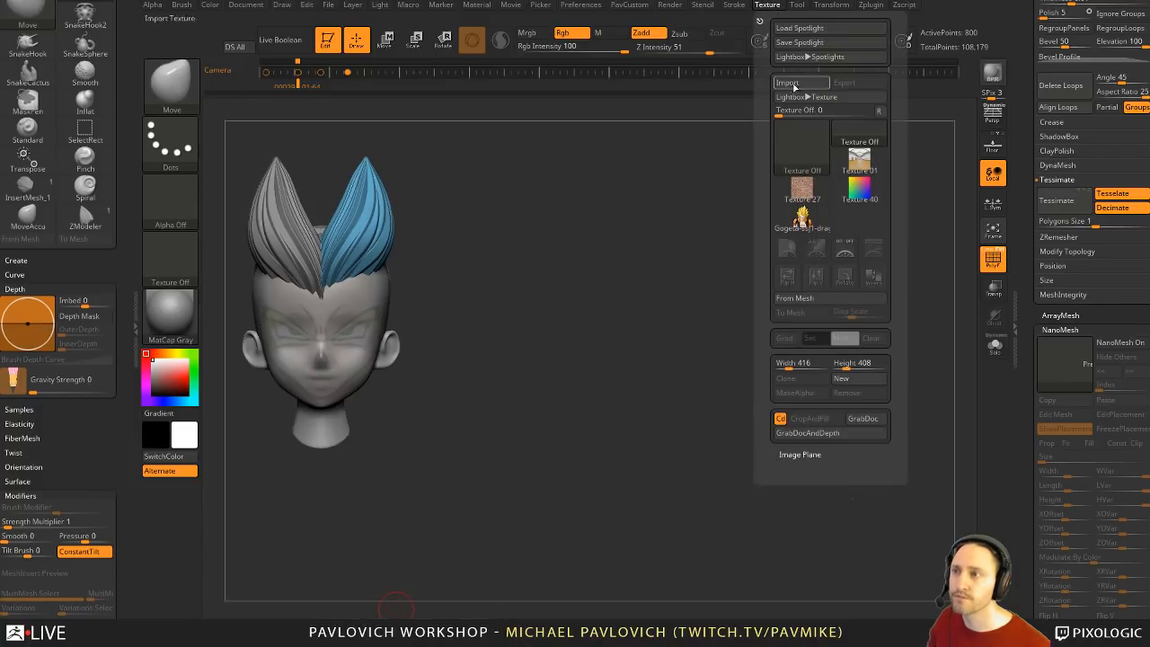
left_click(791, 83)
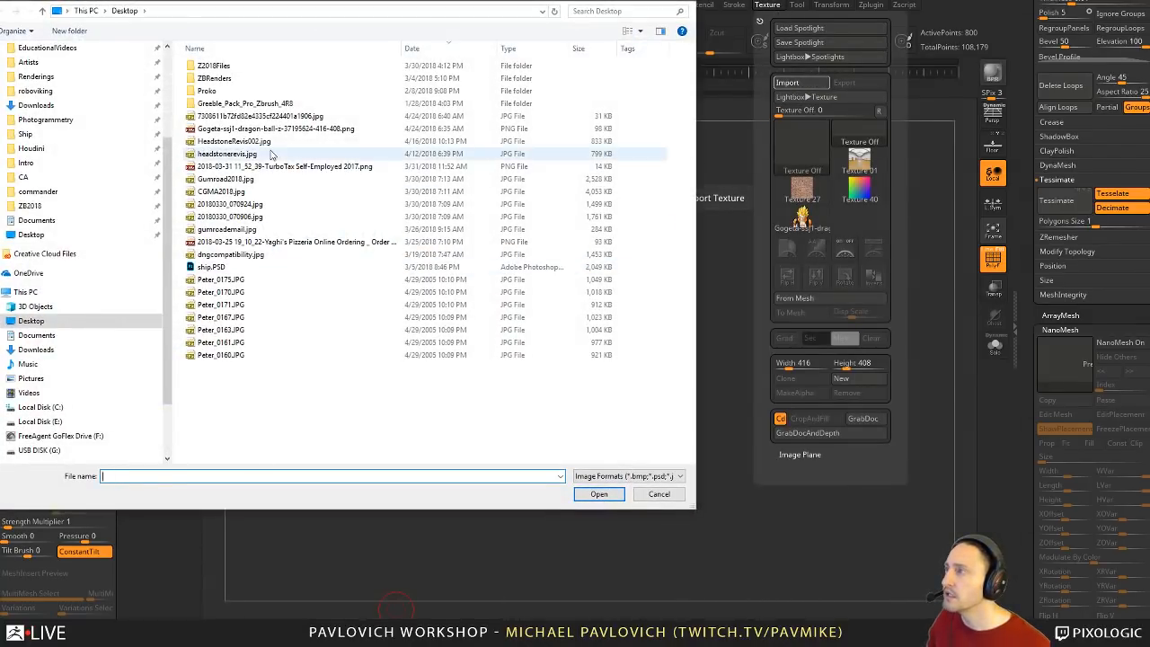
left_click(280, 118)
double_click(278, 118)
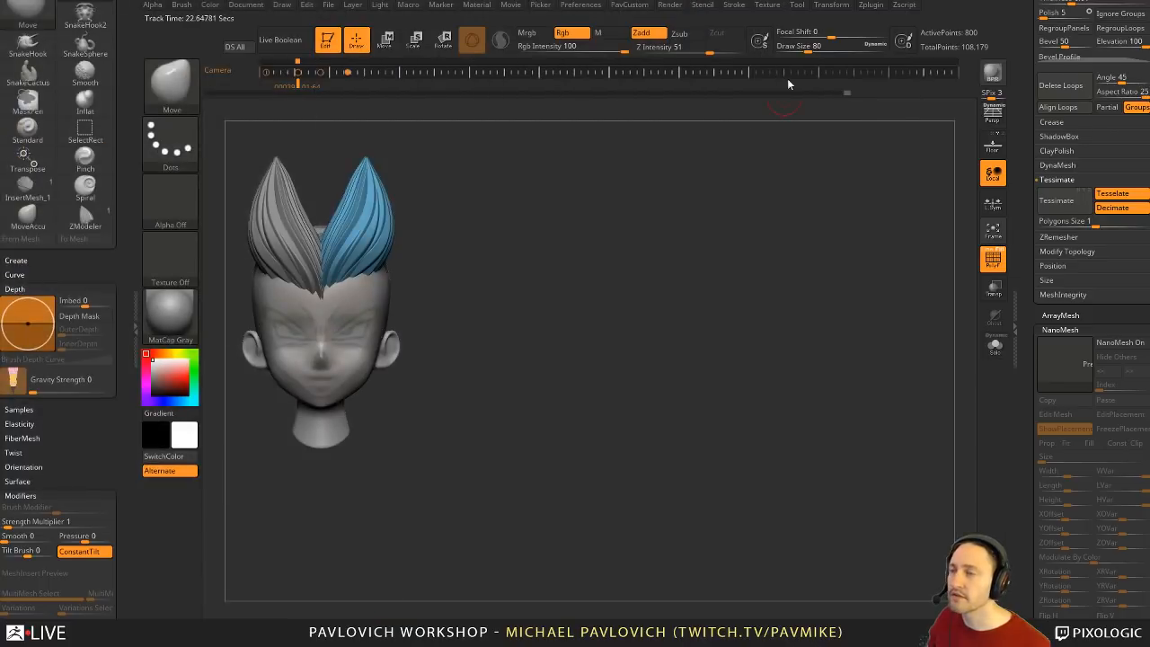
left_click(768, 5)
left_click(856, 220)
left_click(788, 248)
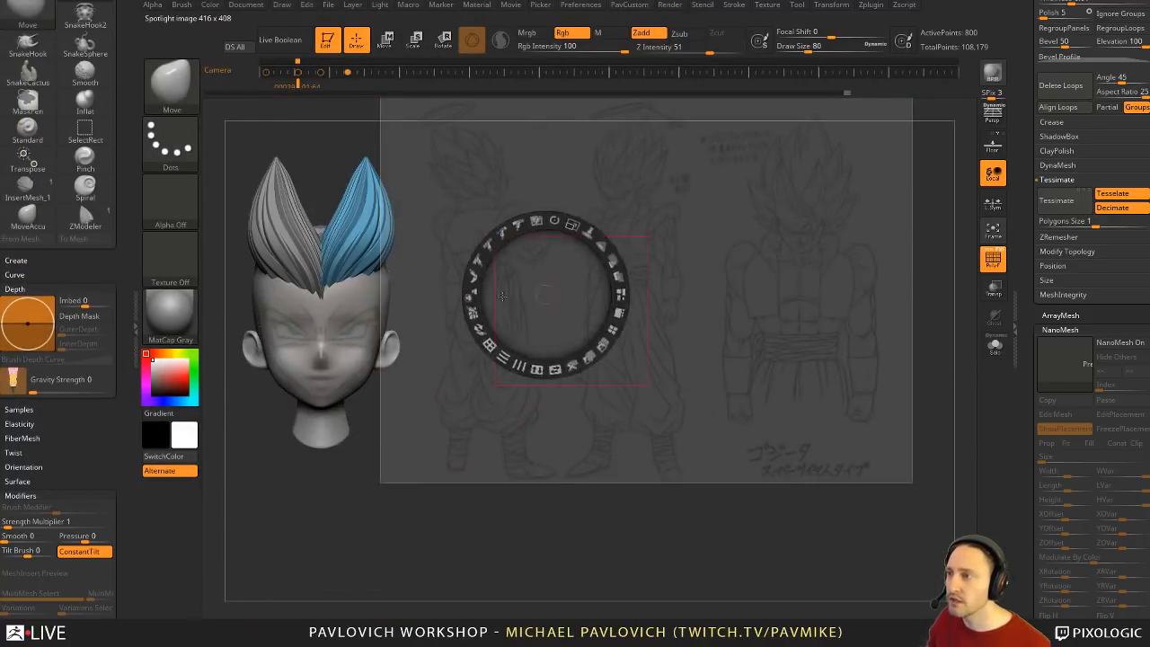
left_click(310, 544)
left_click(330, 608)
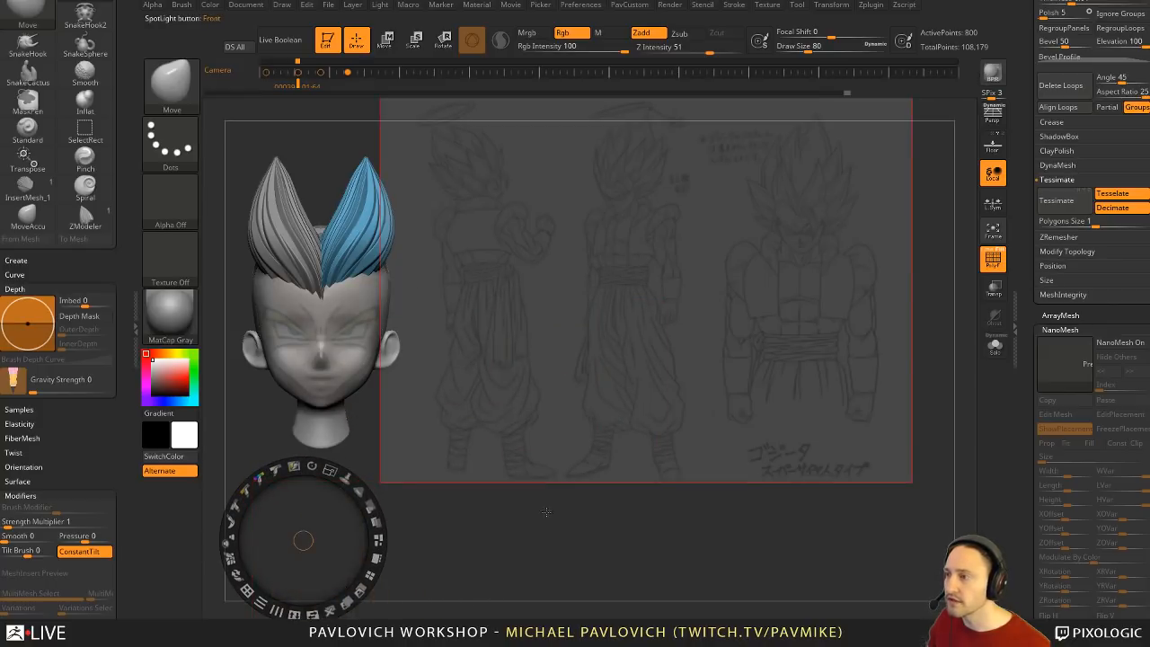
Step: Enlarge and position the Spotlight turnaround so all three Gogeta figures fill the canvas, then leave Spotlight editing
left_click_drag(707, 291, 601, 426)
left_click_drag(628, 357, 668, 395)
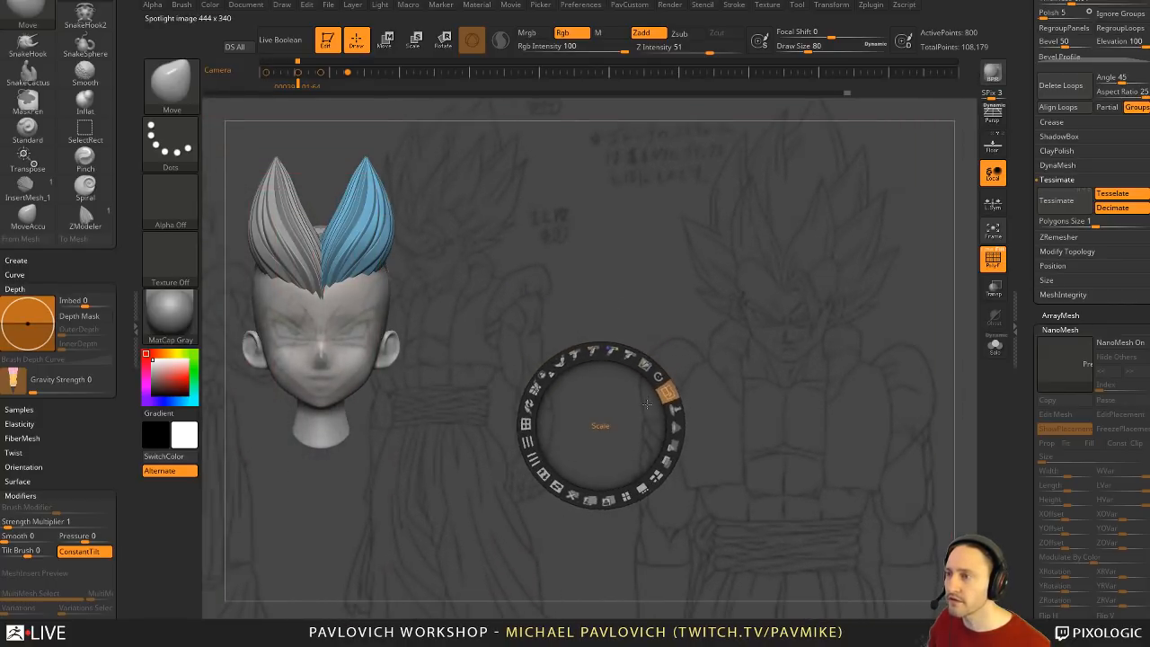
left_click_drag(792, 252, 796, 296)
left_click_drag(821, 224, 796, 221)
left_click_drag(856, 185, 824, 182)
key("z")
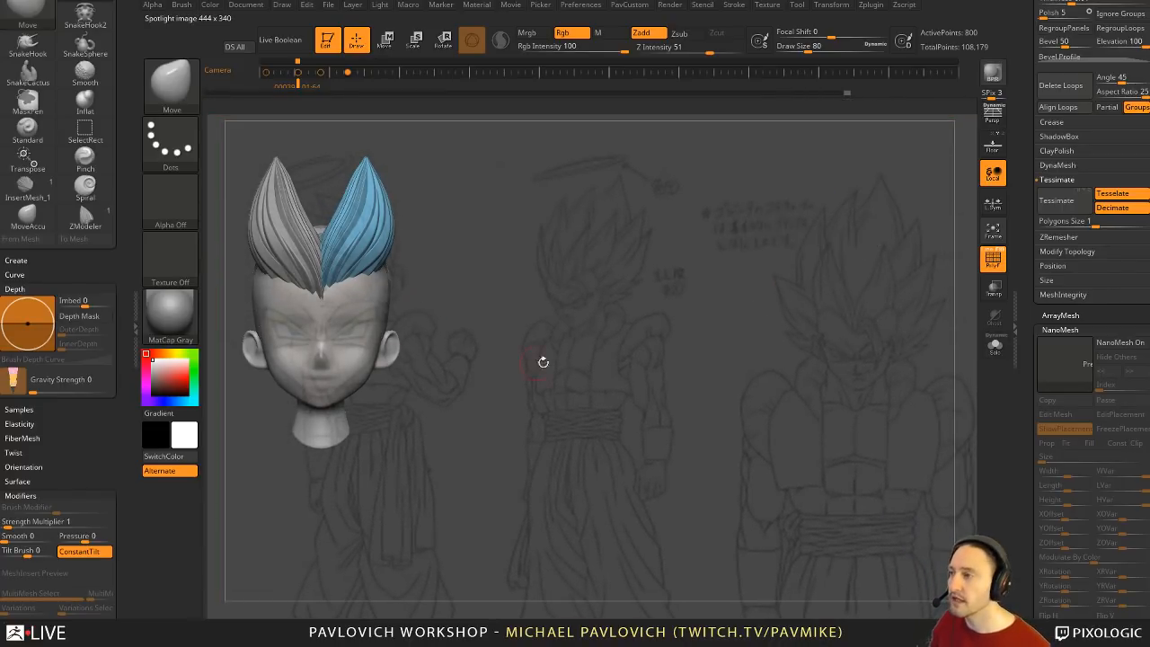
Step: Clear the old camera keyframes, align the head with the rear three-quarter figure and store that view as the first keyframe
left_click_drag(545, 362, 332, 103)
left_click_drag(266, 72, 279, 94)
left_click_drag(477, 261, 531, 297)
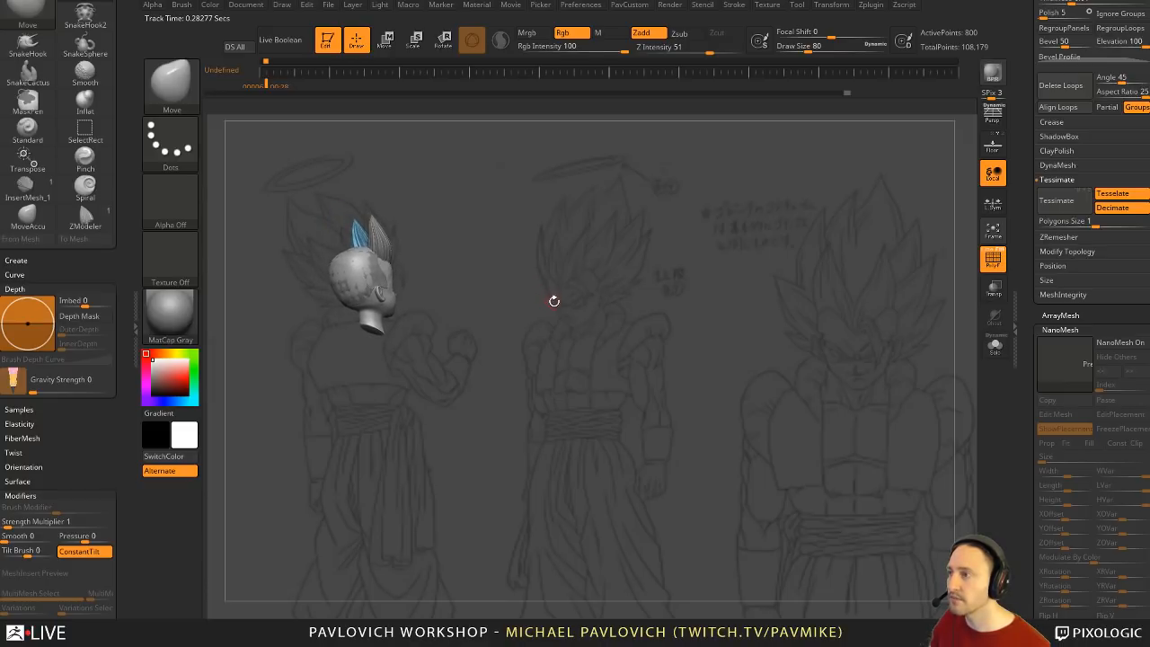
left_click(267, 71)
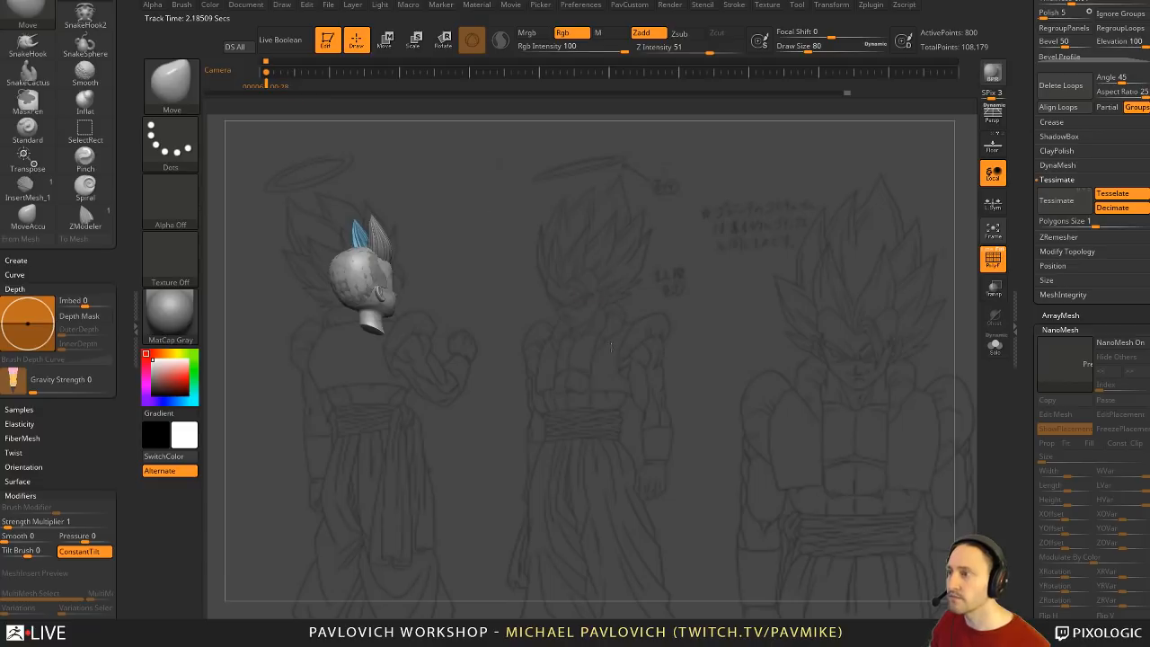
Step: Align the head with the middle three-quarter figure and with the front-facing figure, storing a camera keyframe for each
left_click_drag(460, 198, 740, 350)
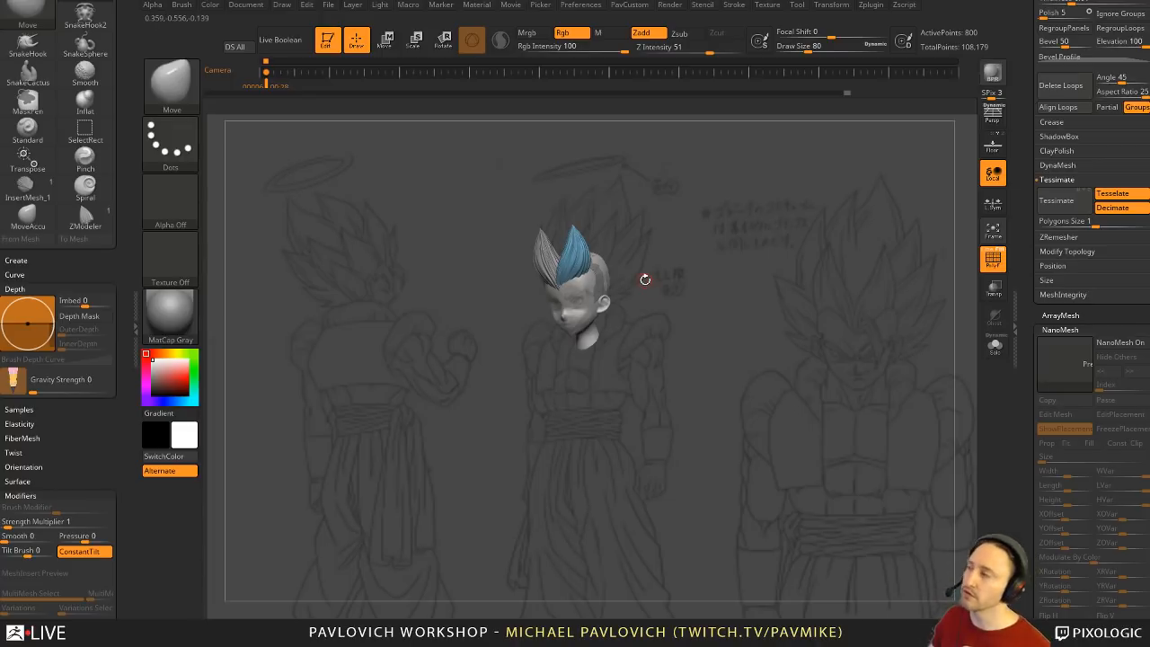
left_click(295, 71)
mouse_move(798, 341)
left_mouse_down()
mouse_move(920, 377)
mouse_move(939, 404)
mouse_move(932, 395)
mouse_move(969, 392)
mouse_move(919, 401)
left_mouse_up()
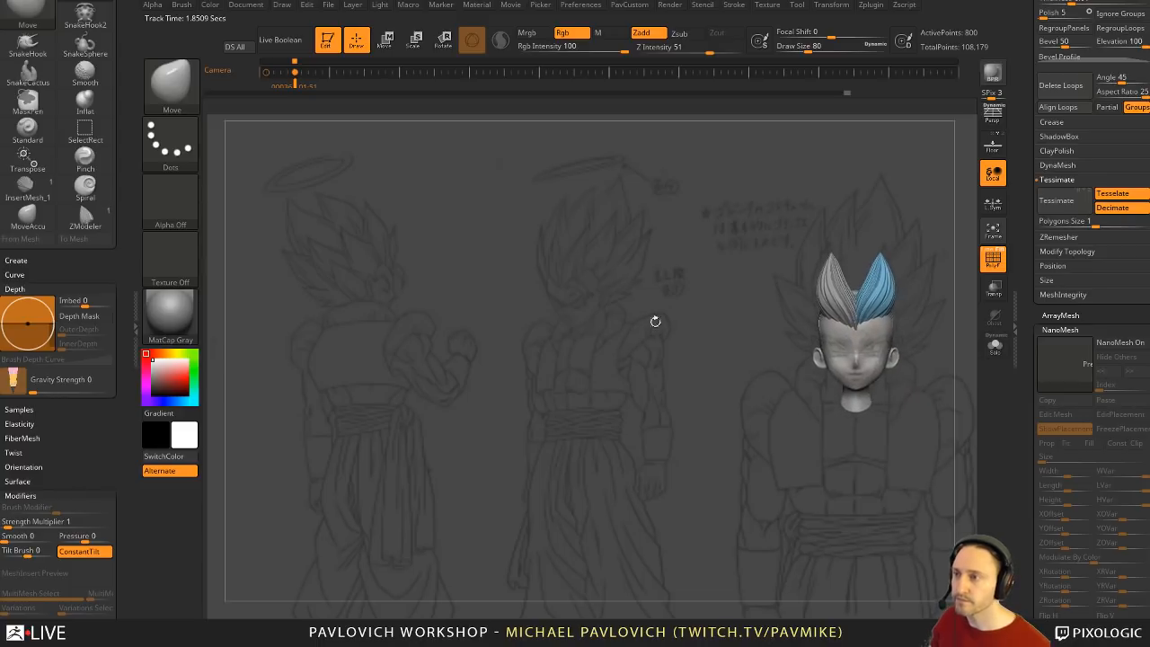
left_click(325, 86)
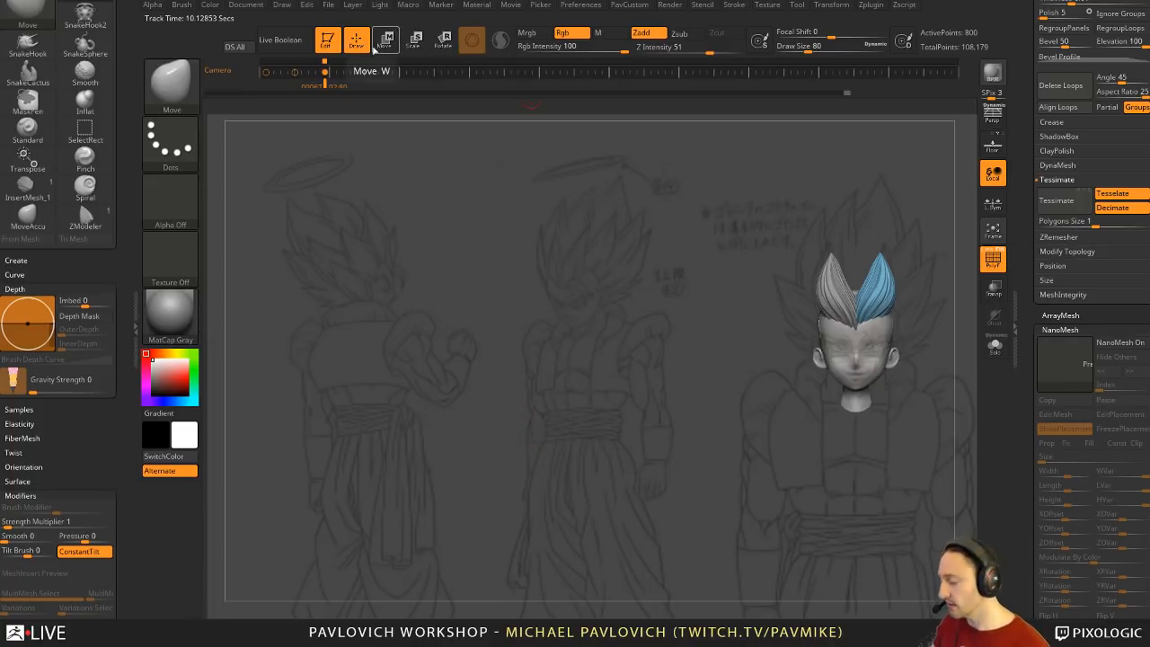
Step: Step through the stored reference views, return to the front-facing one and hide the timeline
key("Left")
key("Left")
key("Left")
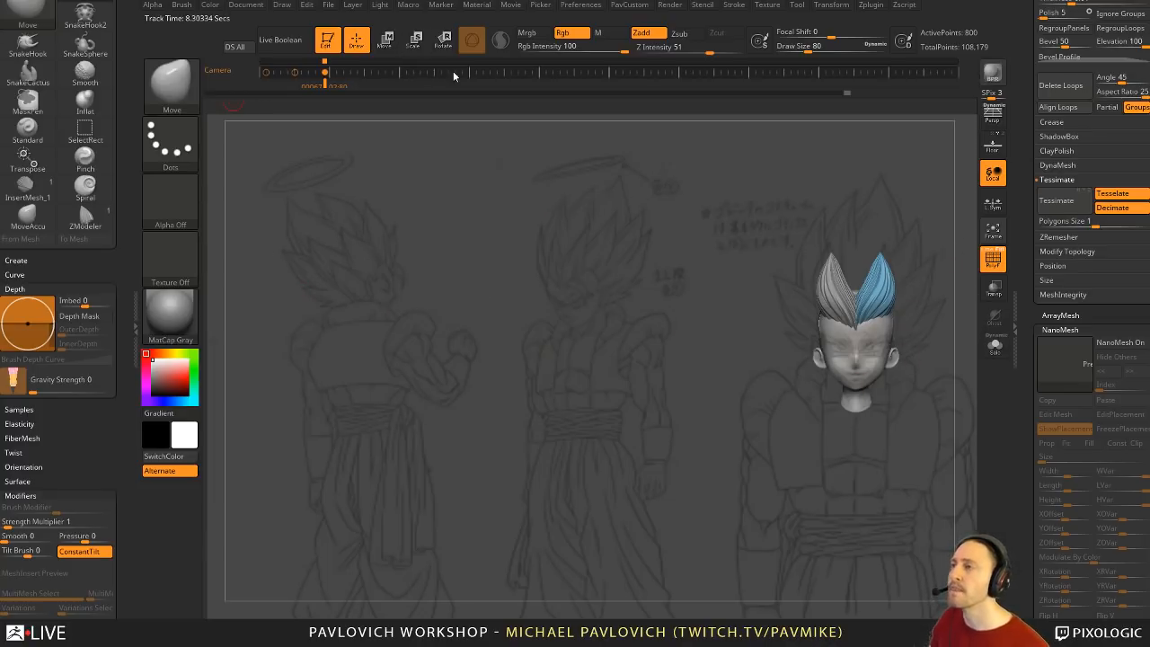
left_click(428, 5)
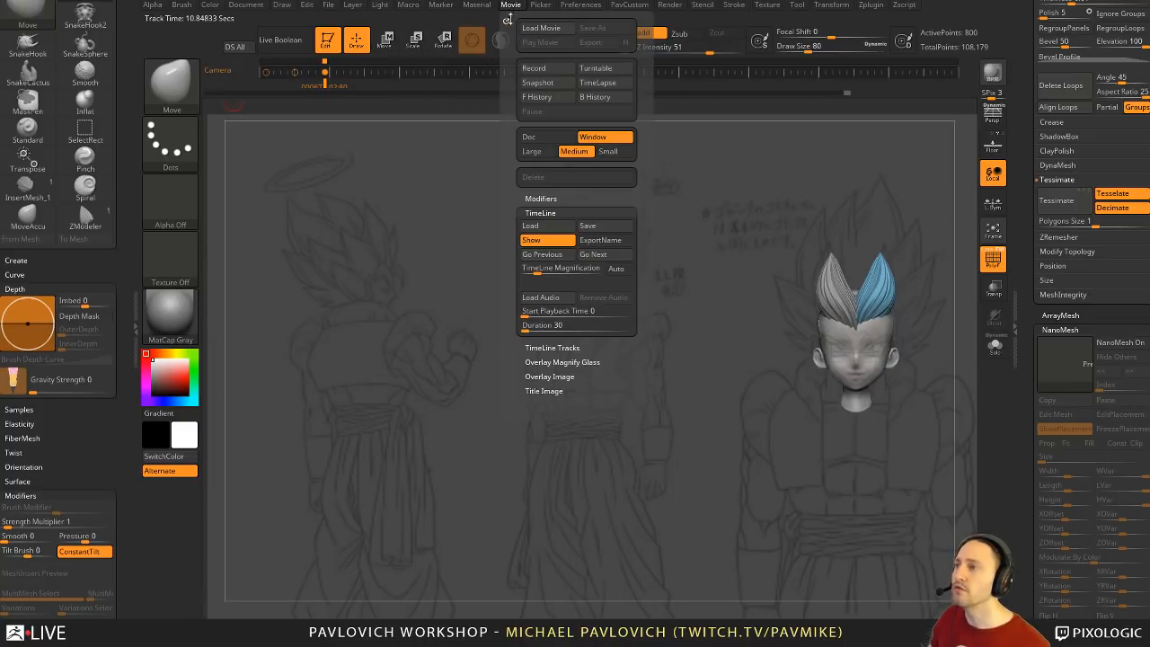
left_click(549, 241)
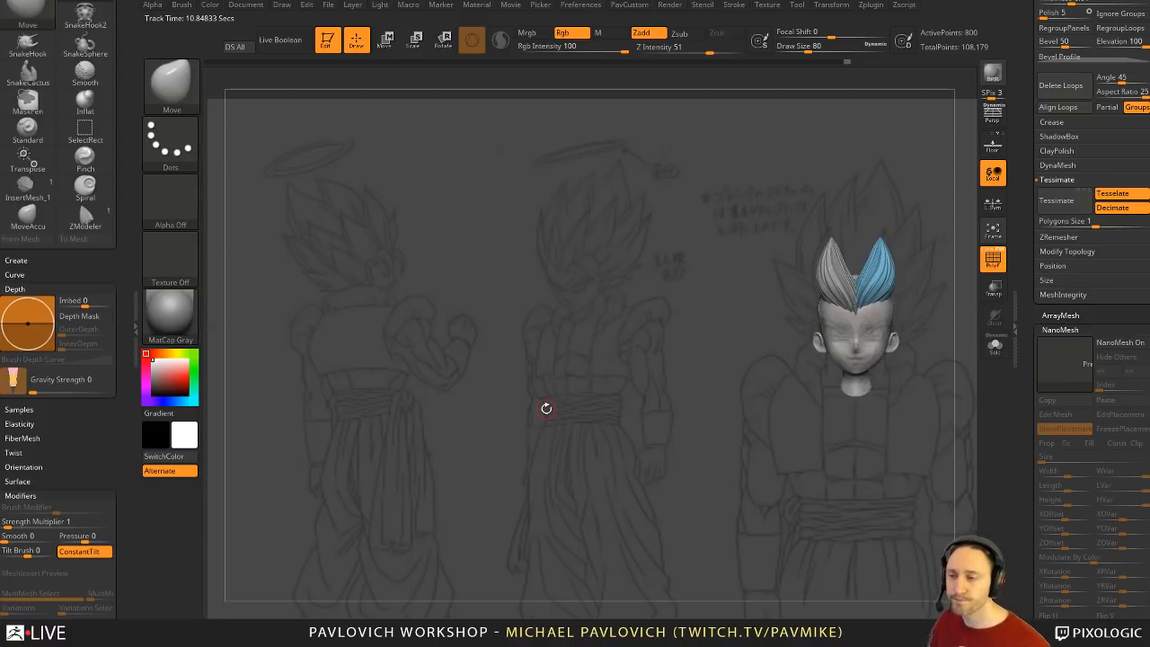
Step: Enlarge the Move brush to draw size 257 and pull both tufts' tips slightly upward in the front view
key("s")
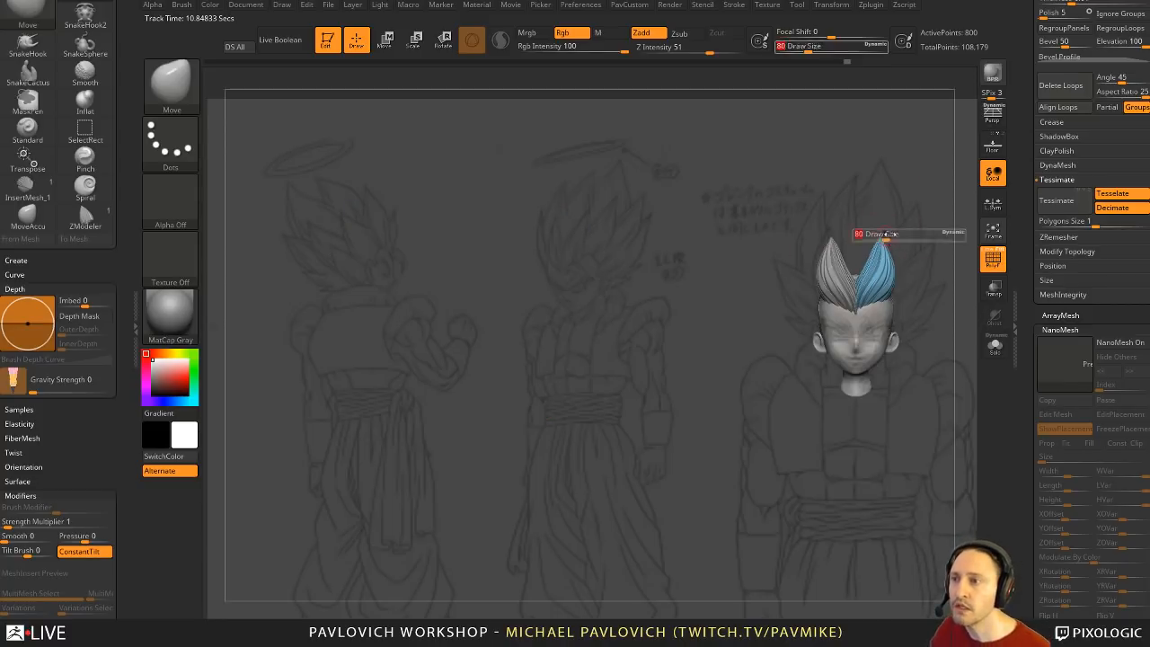
mouse_move(888, 235)
left_mouse_down()
mouse_move(936, 235)
mouse_move(829, 229)
mouse_move(823, 262)
left_mouse_up()
key("ctrl+z")
key("s")
left_click(835, 241, "alt")
key("s")
left_click(831, 248)
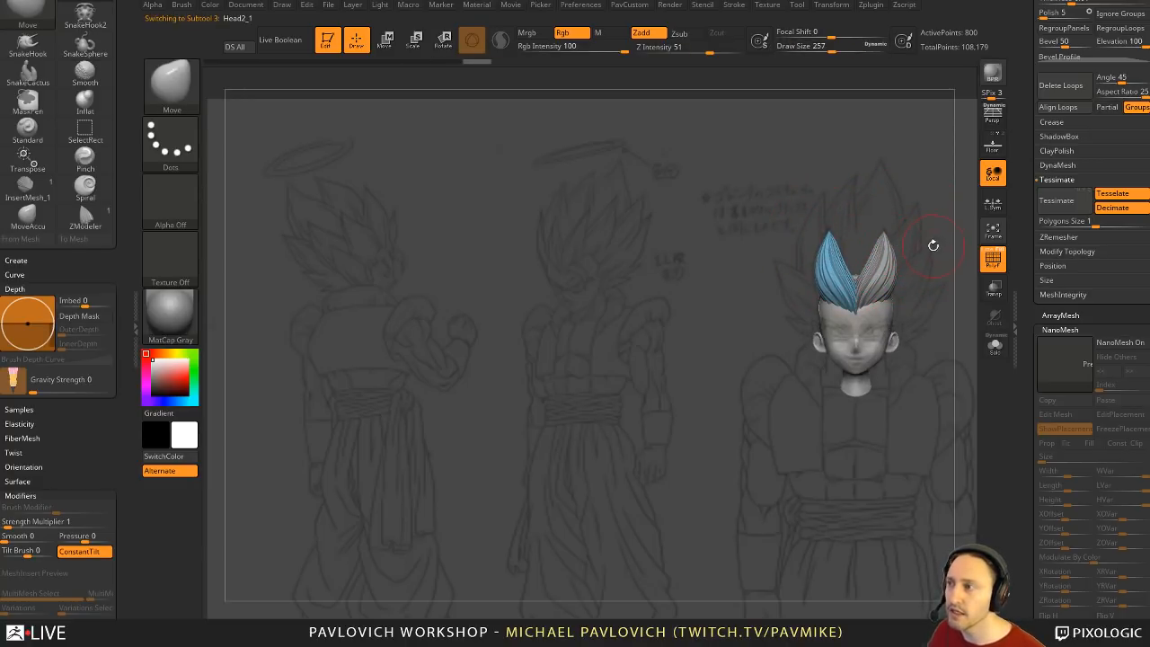
Step: Go to the middle three-quarter view and tilt the Head1 tuft backward with the transform gizmo
key("Left")
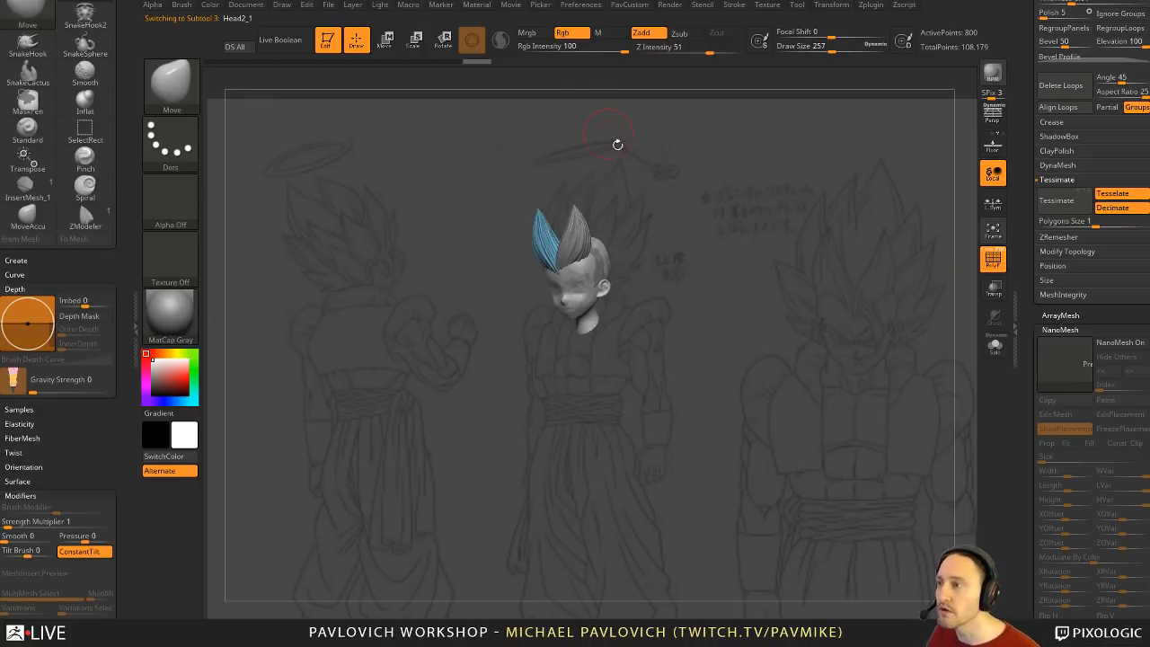
key("w")
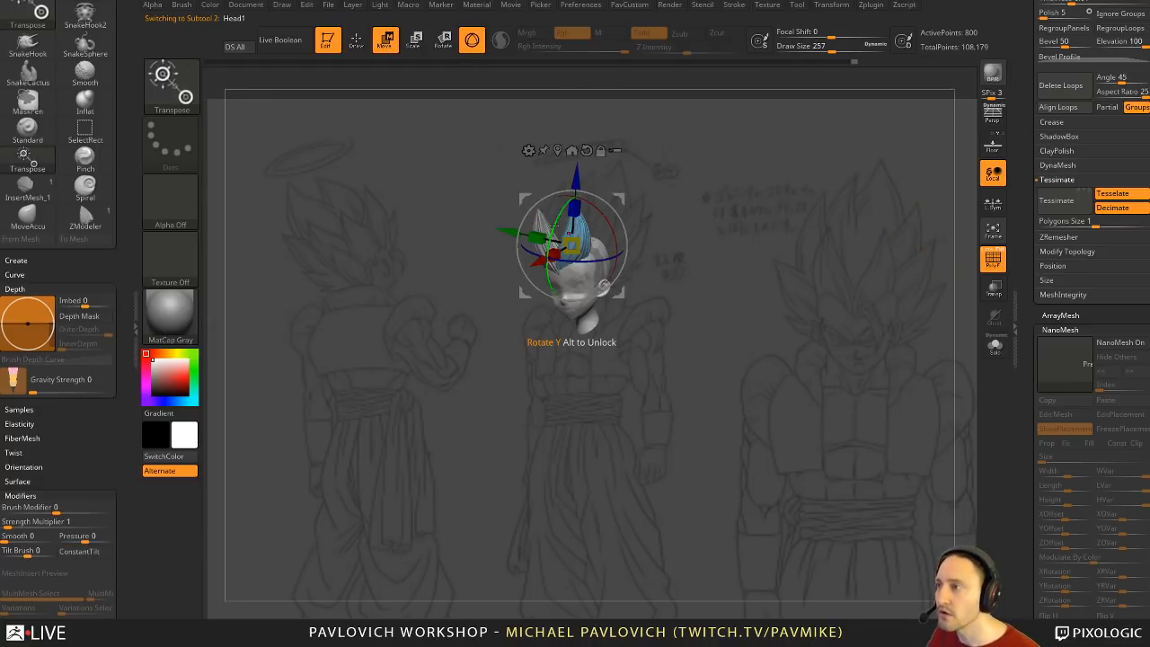
left_click_drag(554, 226, 619, 203)
left_click_drag(546, 242, 545, 242)
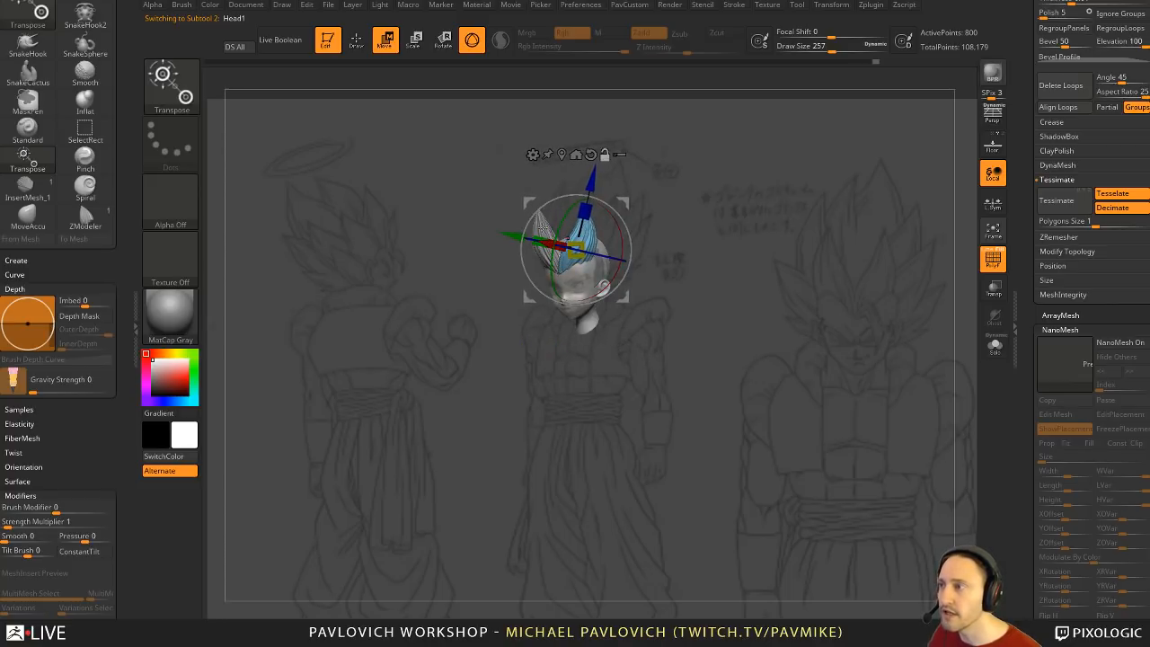
Step: Centre the gizmo on the Head2_1 tuft, rotate and reposition it, then return to the Move brush with the Head1 tuft active
left_click(542, 226)
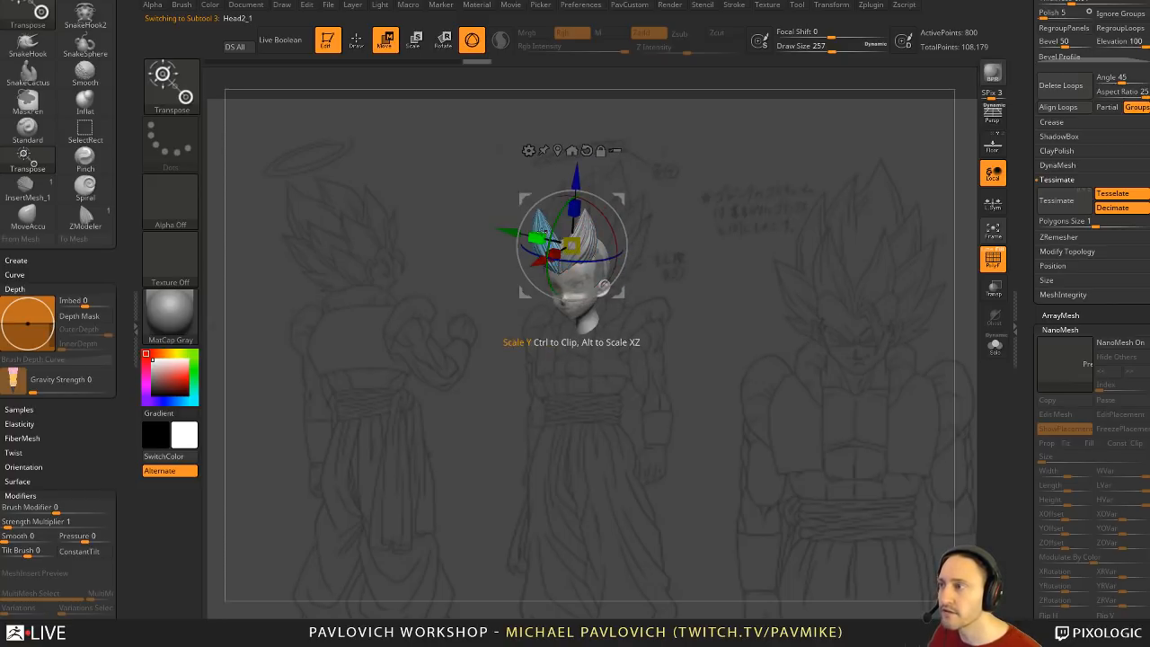
left_click(557, 151)
left_click_drag(535, 209, 542, 201)
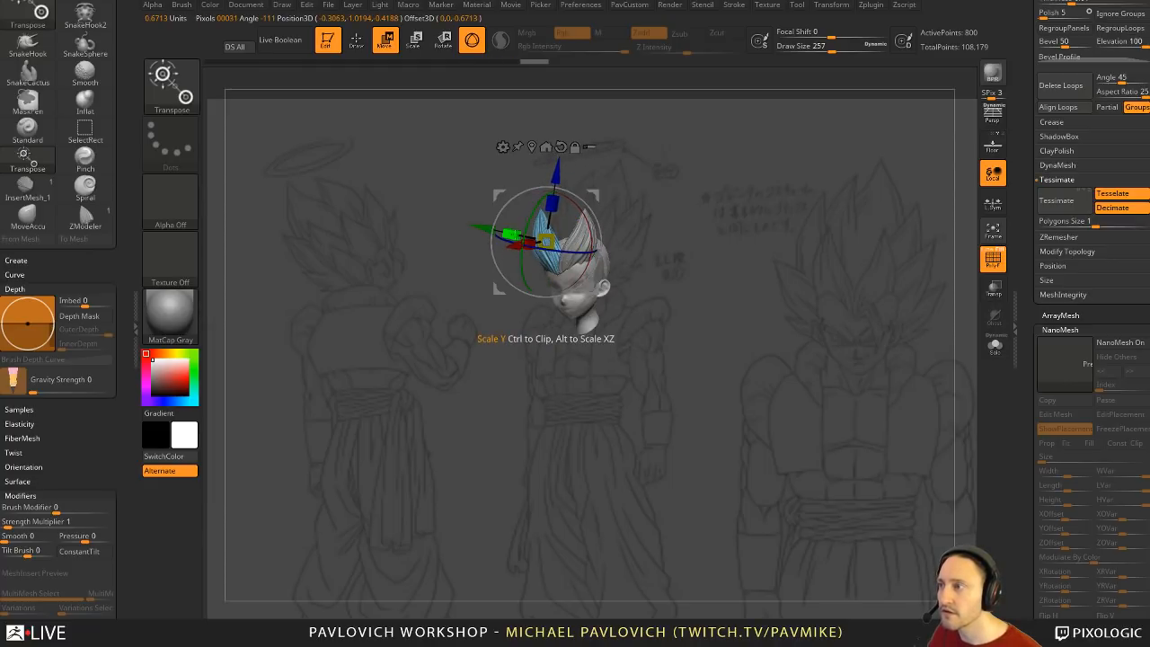
mouse_move(515, 247)
left_mouse_down()
mouse_move(541, 202)
mouse_move(543, 255)
mouse_move(539, 236)
mouse_move(519, 237)
left_mouse_up()
key("q")
left_click(585, 224, "alt")
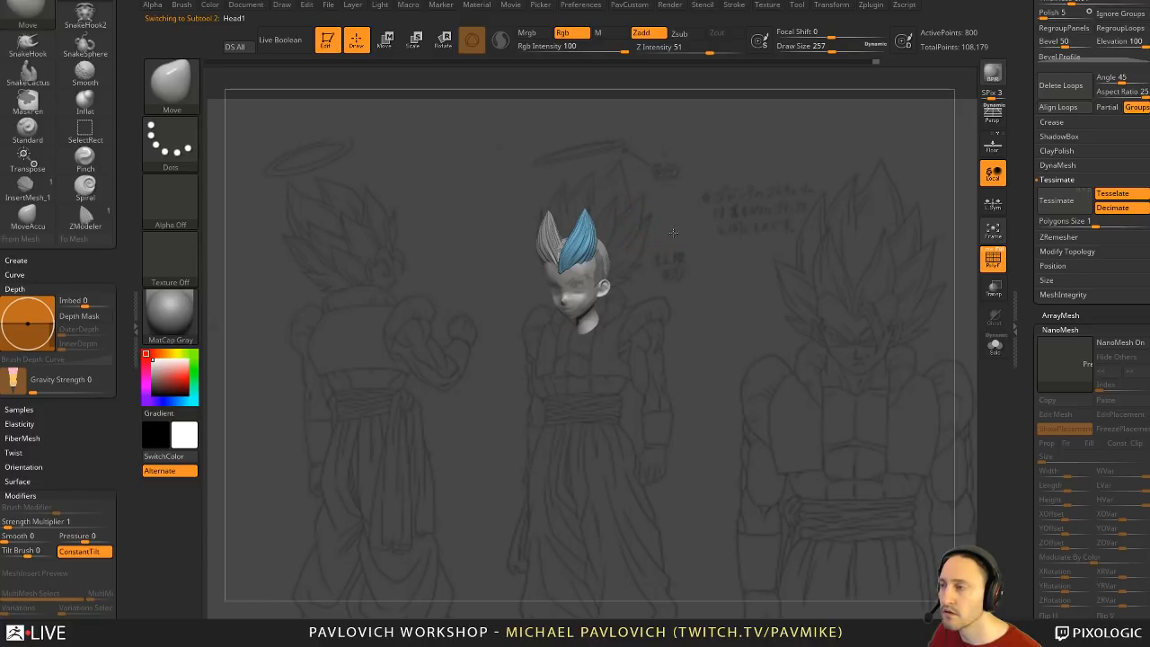
Step: Check the stored views, set the Move brush to draw size 629 and push the Head1 tuft's lower edge up on the forehead
left_click_drag(673, 233, 632, 230)
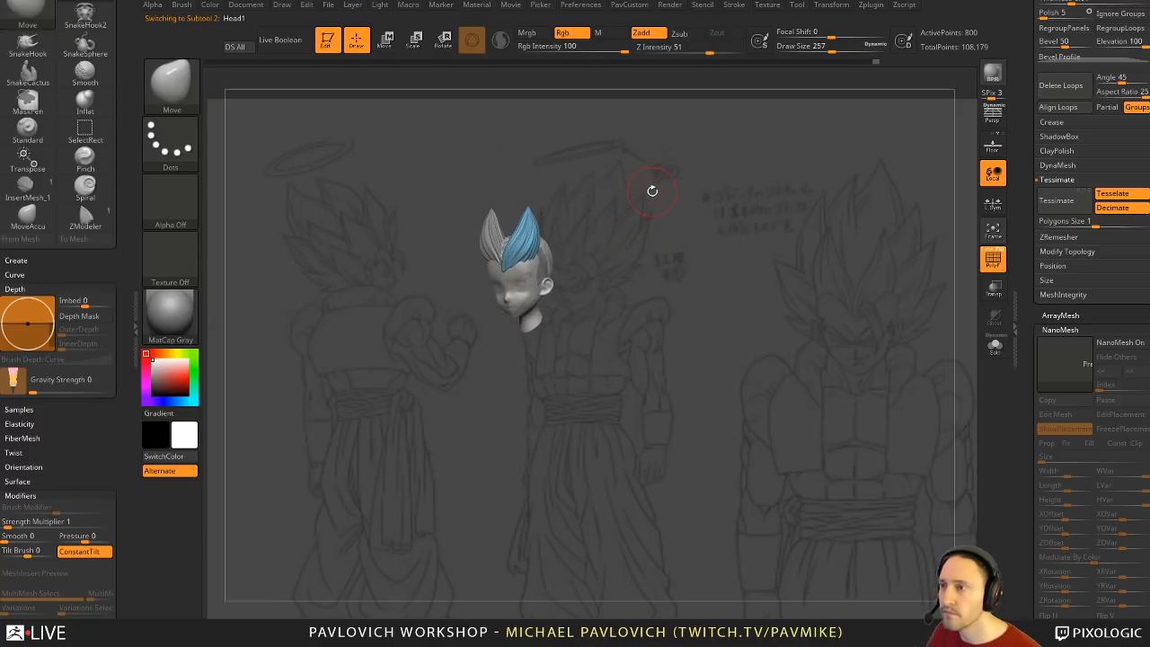
key("Left")
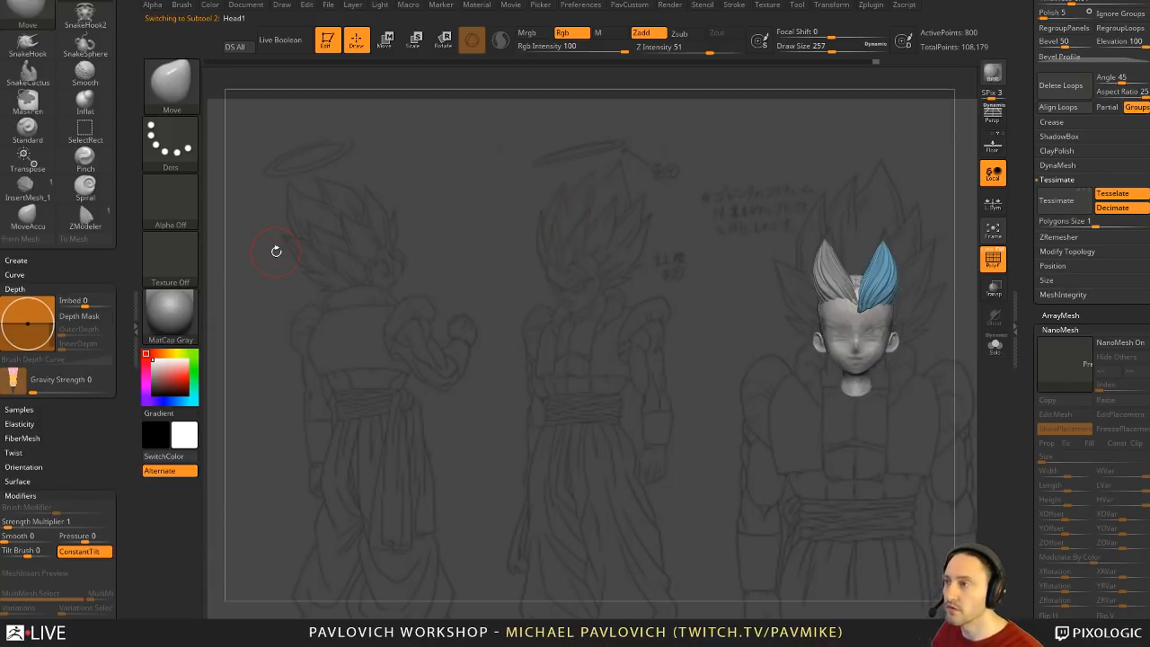
key("Right")
key("s")
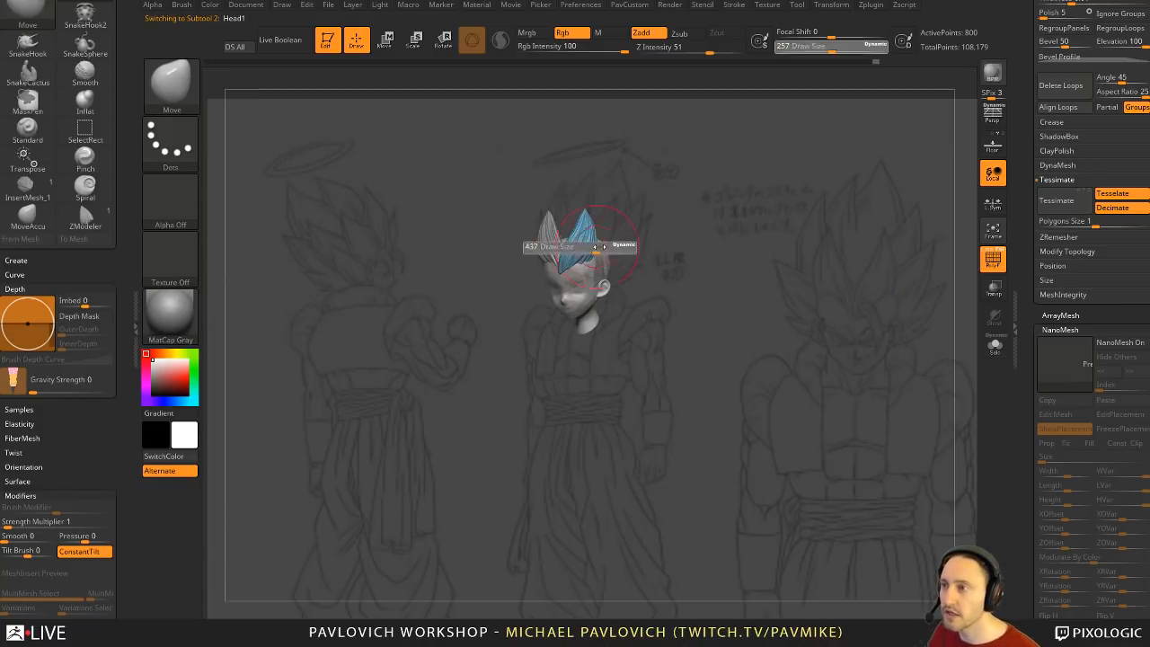
key("s")
key("s")
left_click(693, 279)
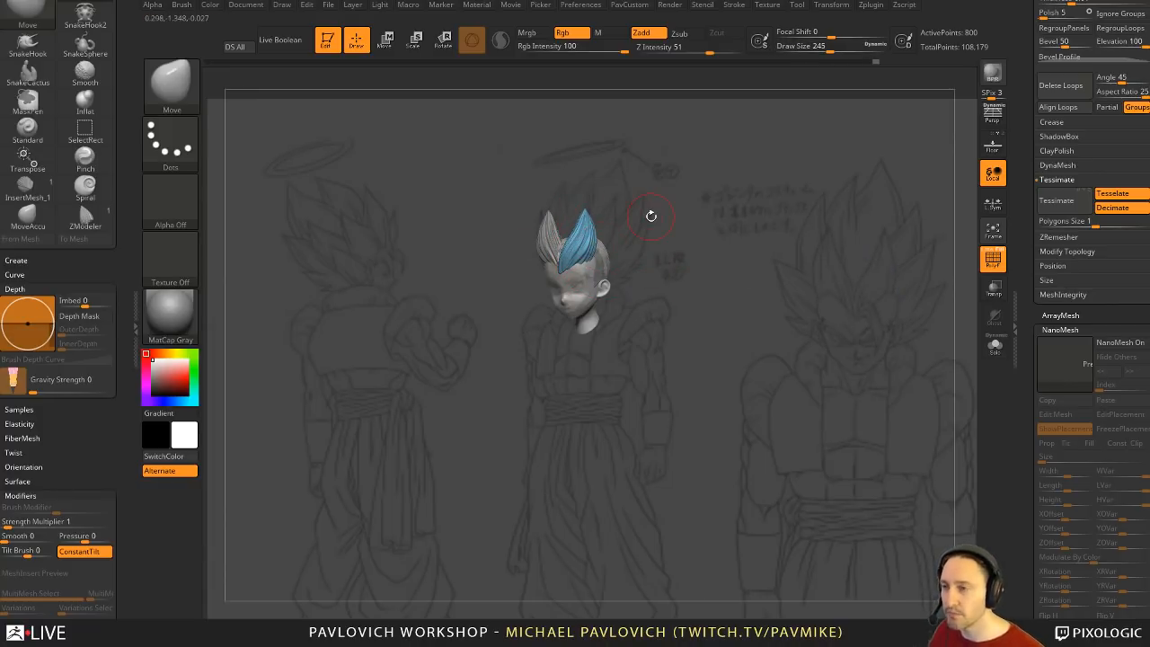
key("s")
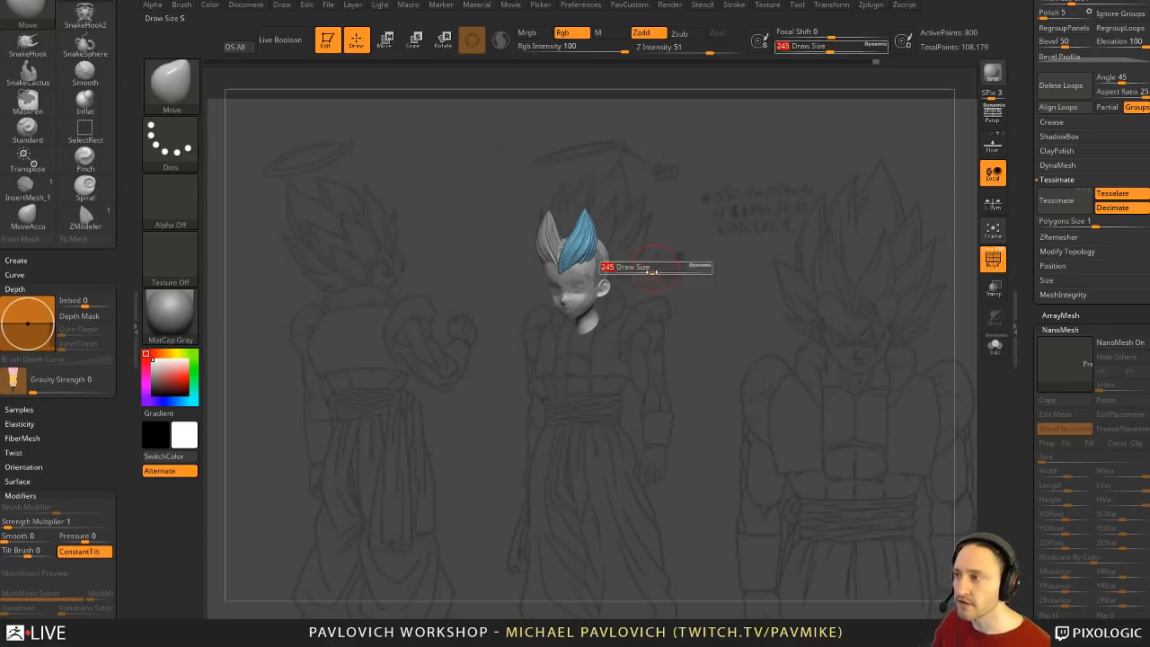
left_click(650, 261)
key("s")
left_click(634, 265)
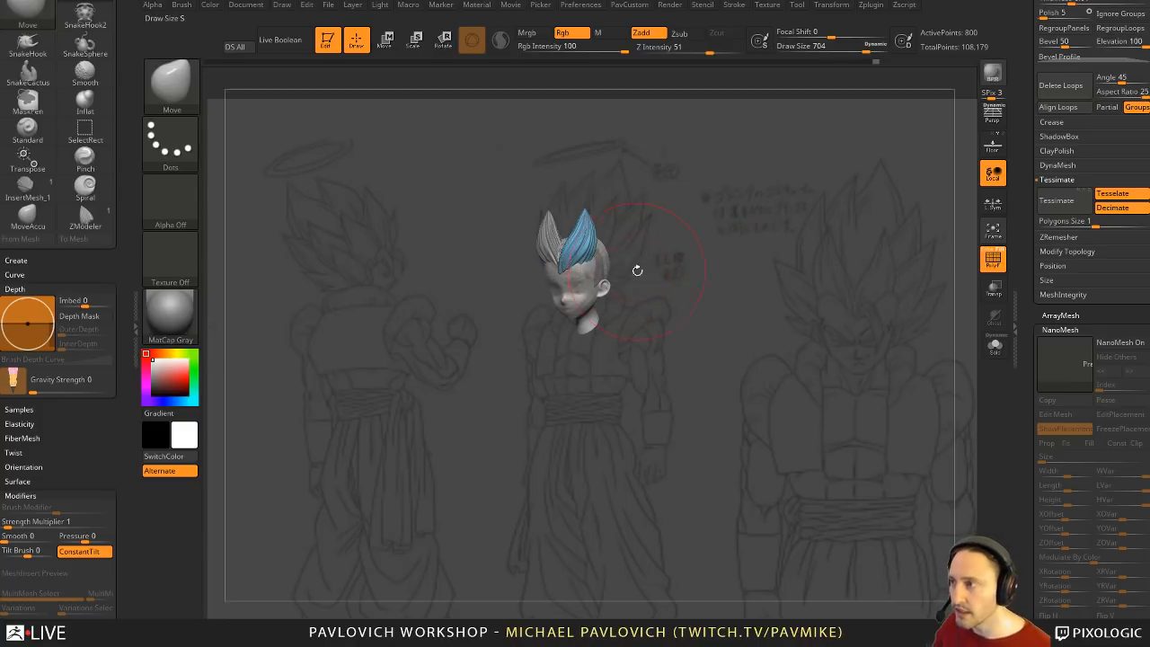
key("s")
left_click(568, 265)
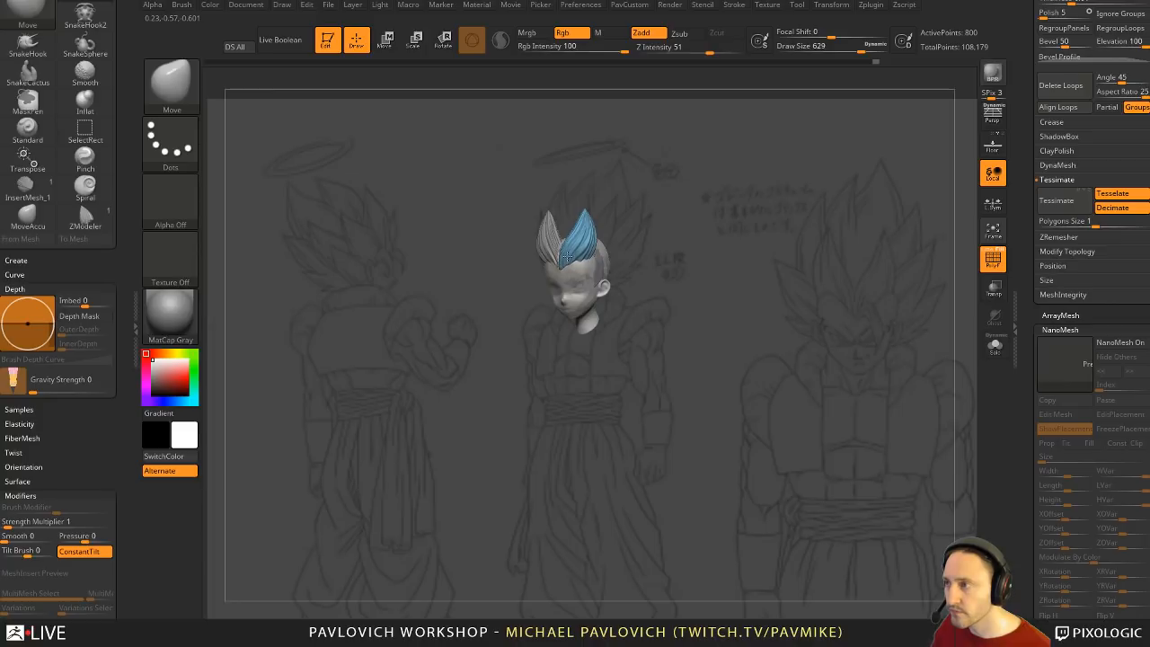
Step: Switch to the InsertMesh_1 brush that holds the hair tuft and toggle the reference drawing
key("b")
key("s")
key("t")
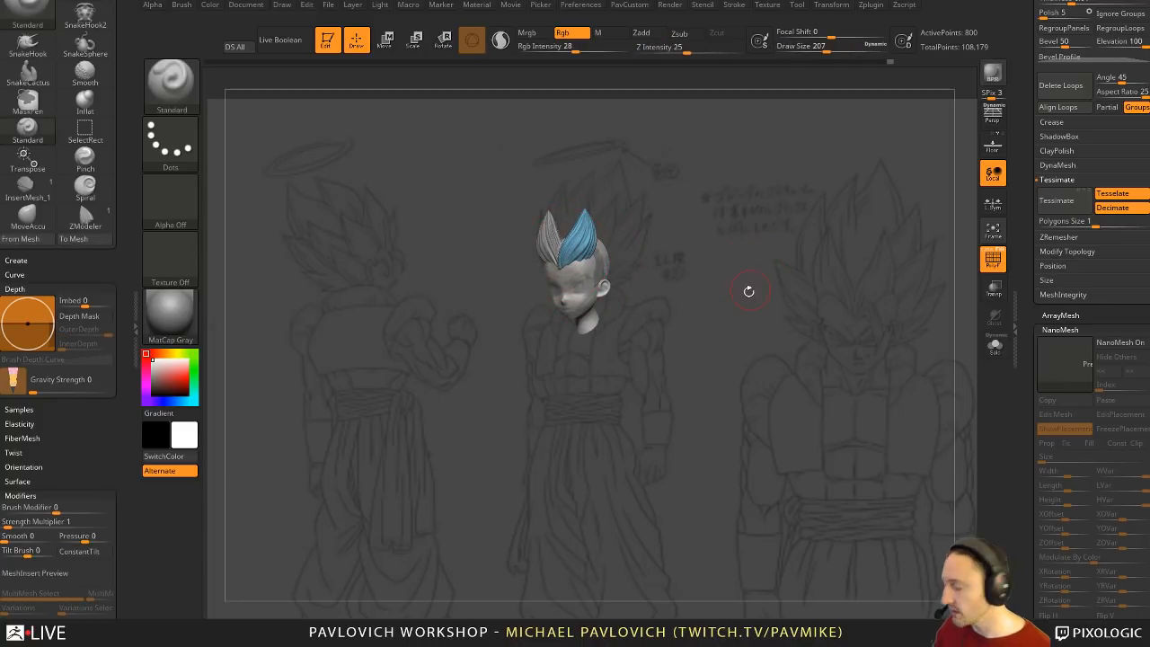
key("b")
left_click(662, 303)
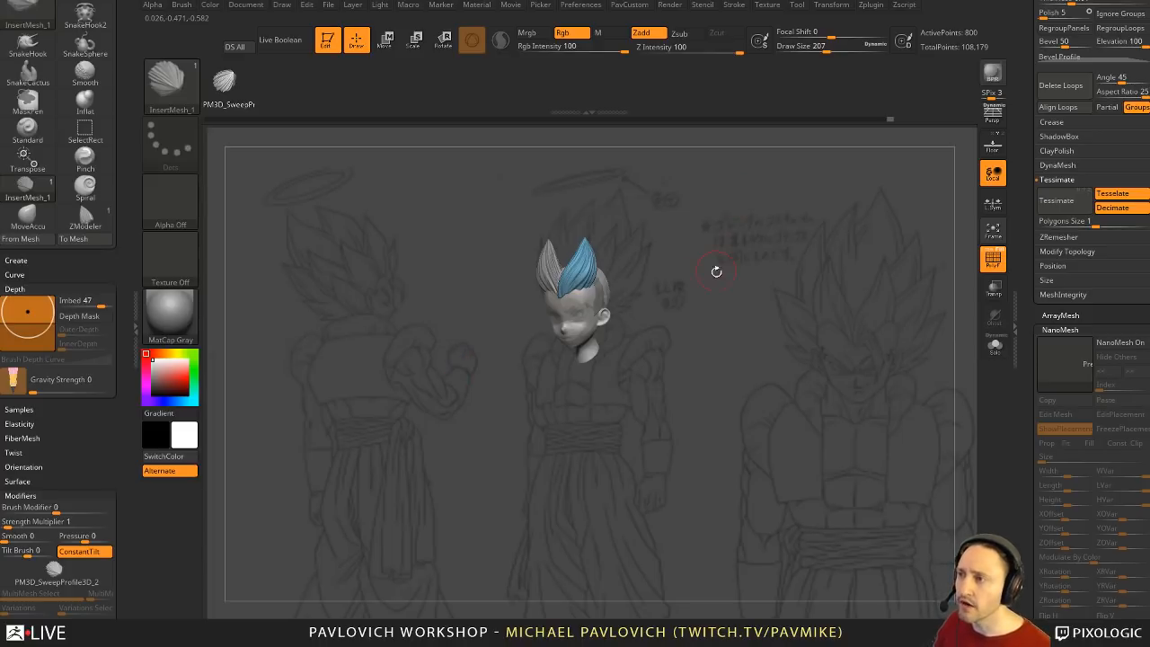
key("shift")
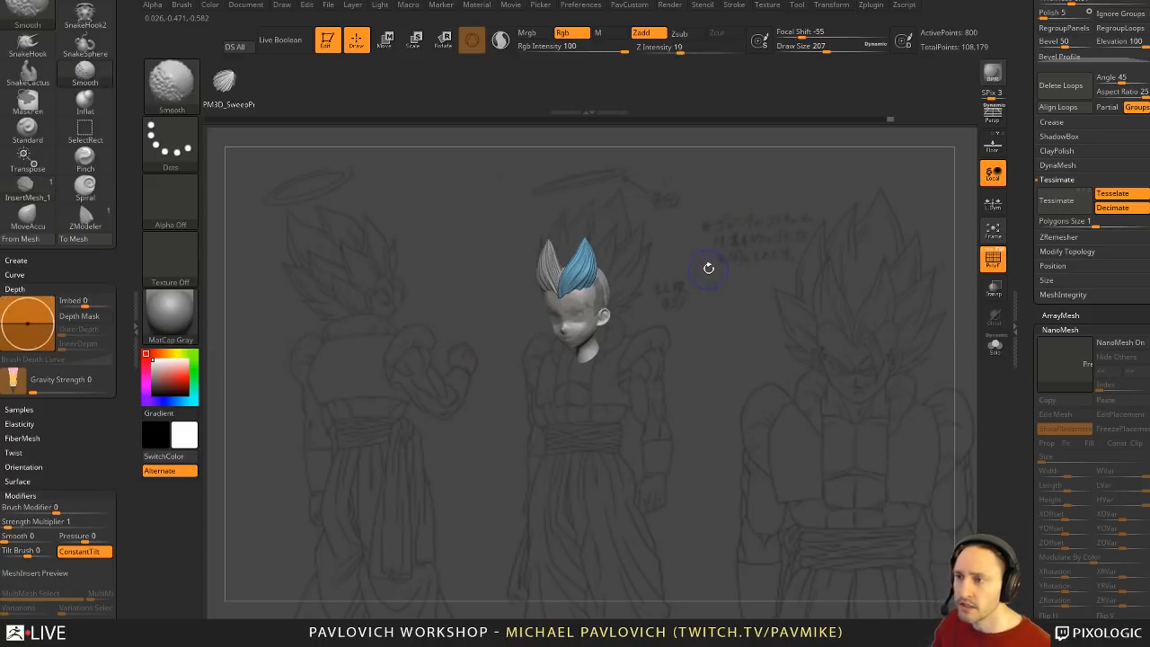
key("shift+z")
key("shift+z")
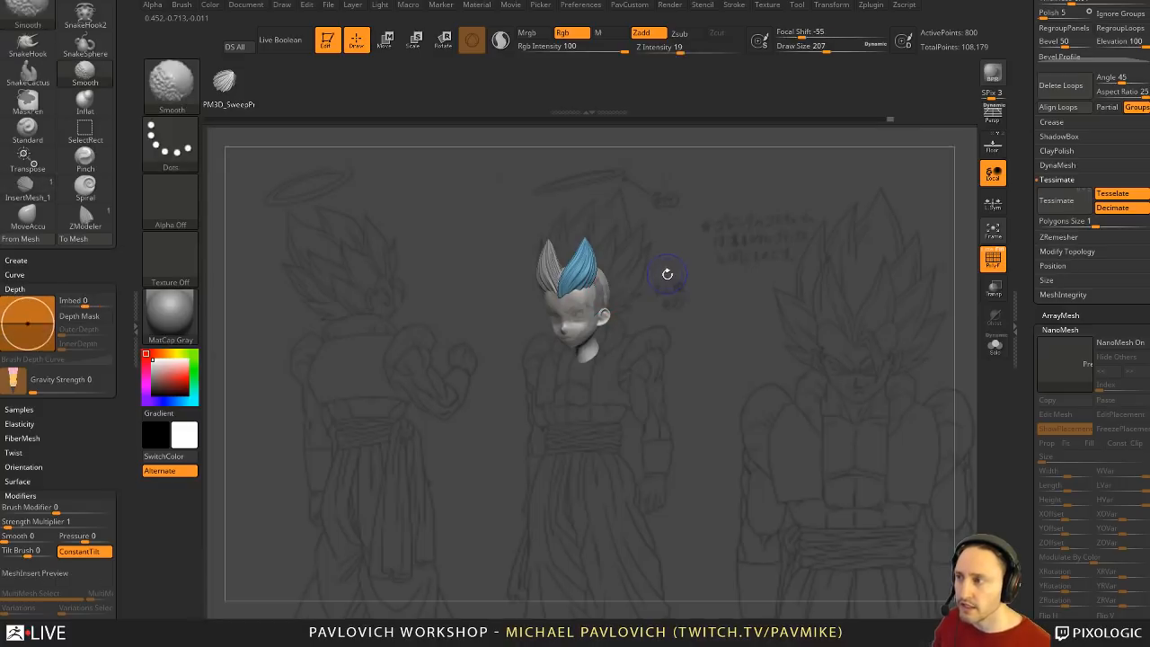
Step: Duplicate the Head1 tuft with the transform gizmo and rotate the copy outward beside the original
left_click_drag(672, 284, 642, 288)
key("w")
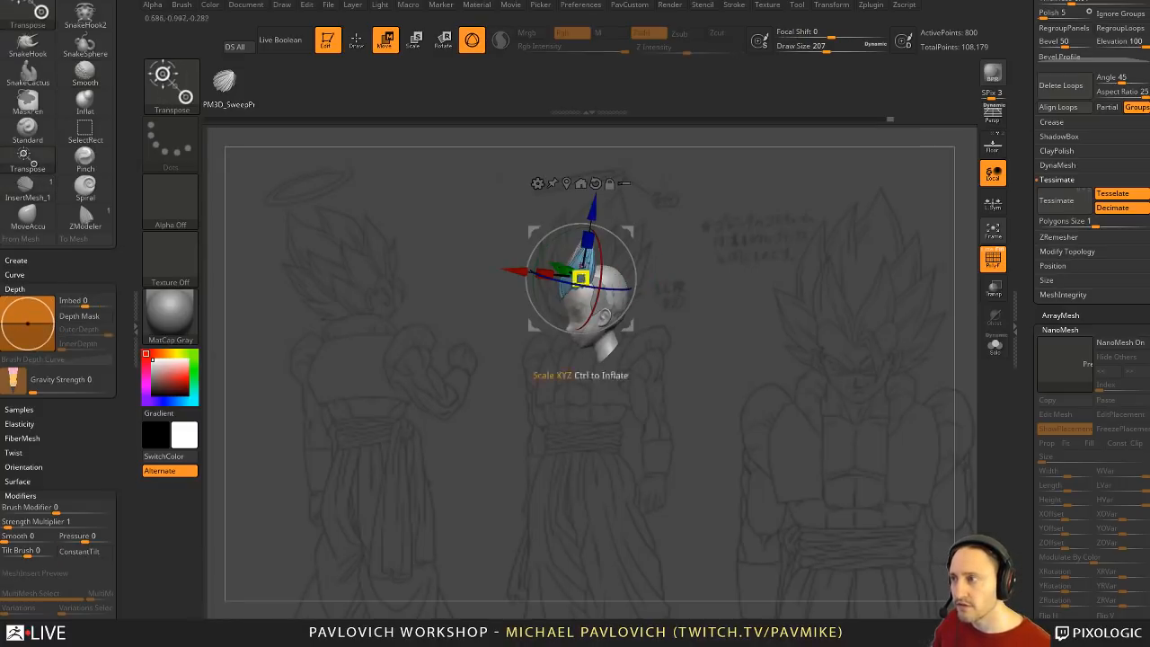
key("ctrl")
left_click_drag(529, 270, 544, 272, "ctrl")
left_click_drag(526, 292, 562, 292)
left_click_drag(647, 242, 610, 267)
left_click_drag(688, 260, 829, 254)
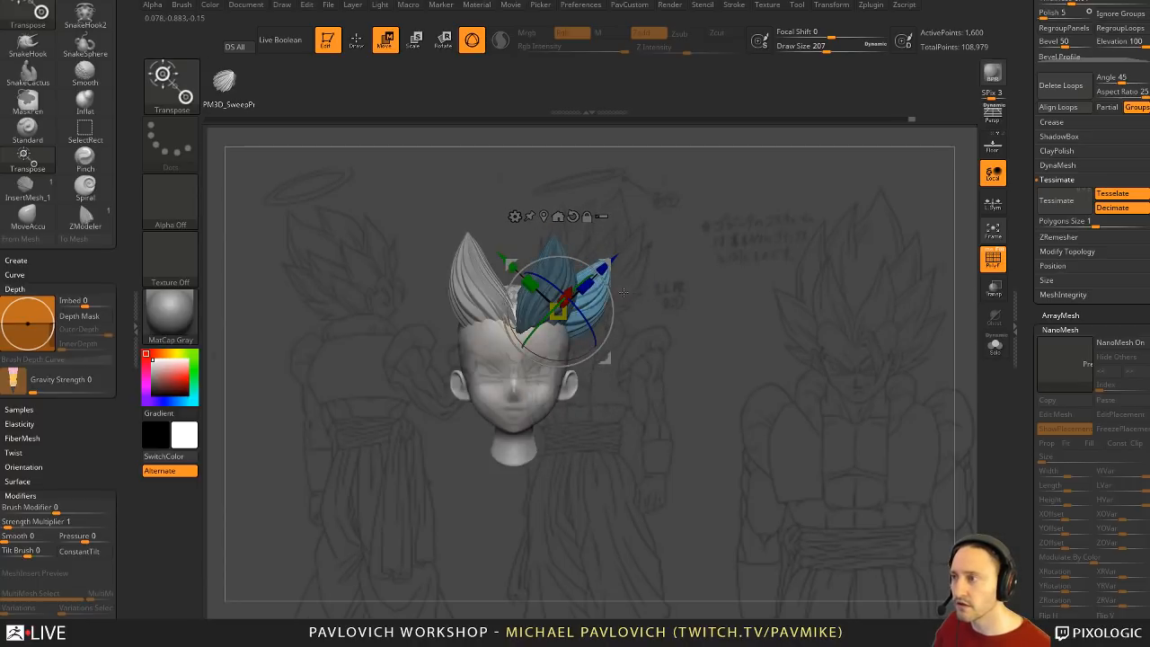
Step: Adjust the duplicated tuft's position and its scale along Y so it sits on the side of the head
mouse_move(612, 291)
left_mouse_down()
mouse_move(601, 273)
mouse_move(666, 279)
left_mouse_up()
key("q")
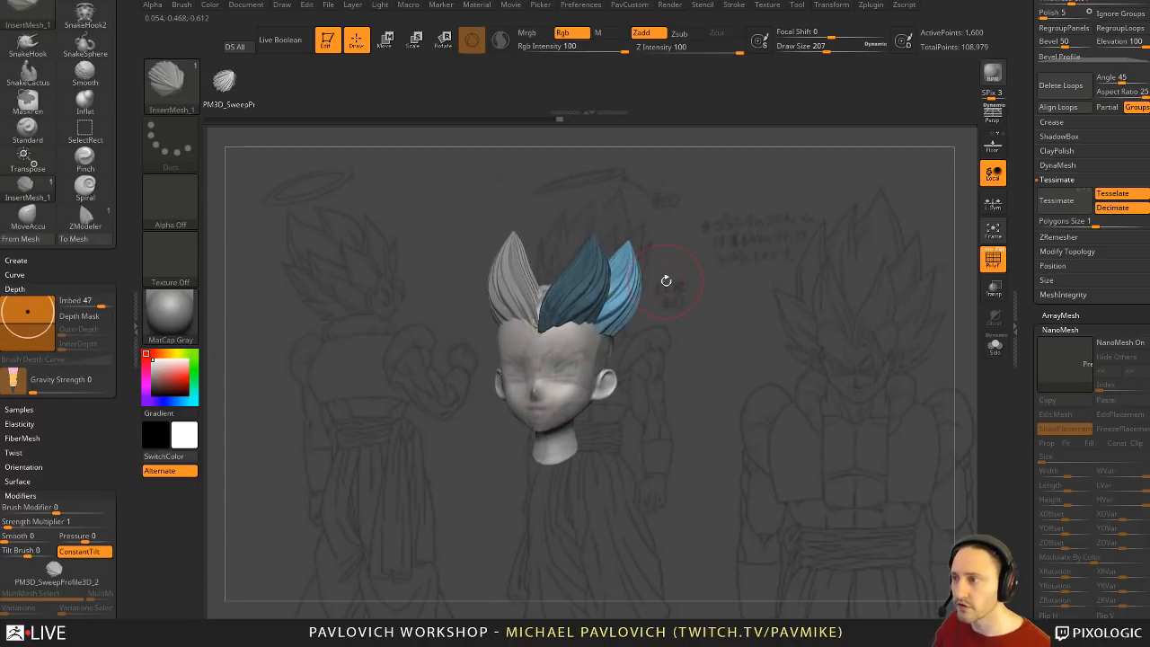
key("w")
left_click_drag(598, 310, 613, 305)
left_click_drag(707, 270, 649, 277)
left_click_drag(717, 259, 755, 264)
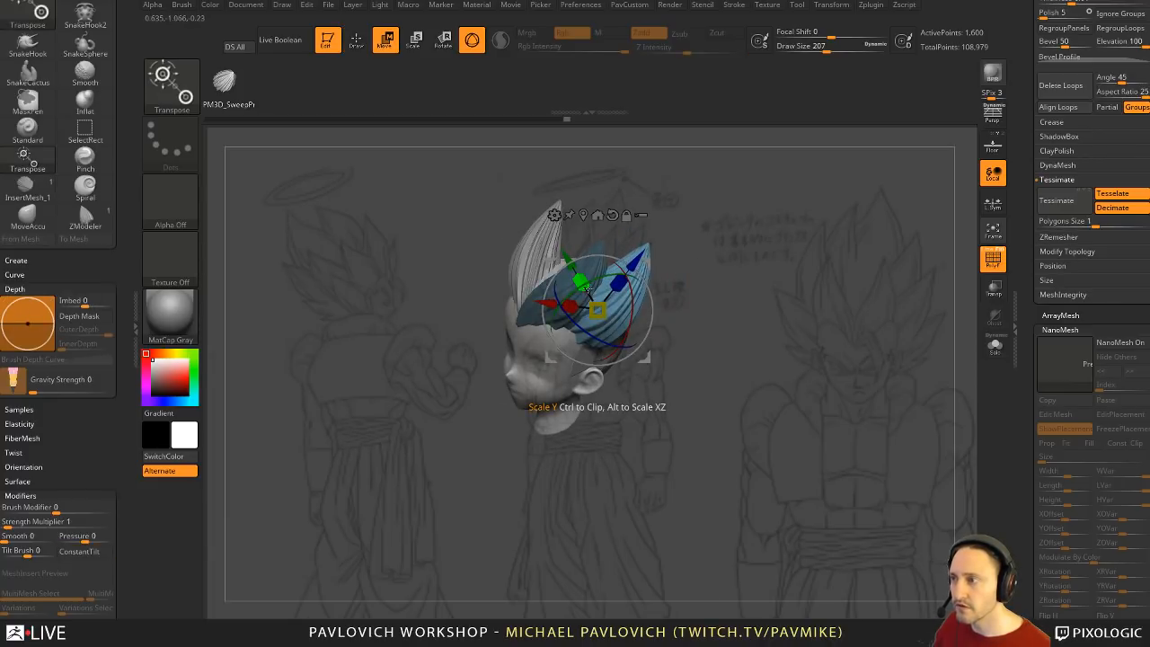
left_click_drag(585, 284, 590, 292)
mouse_move(722, 250)
left_mouse_down()
mouse_move(674, 246)
mouse_move(649, 281)
mouse_move(717, 249)
left_mouse_up()
Step: Go to the stored front view and tilt the duplicated tuft outward over the drawn side spike
key("1")
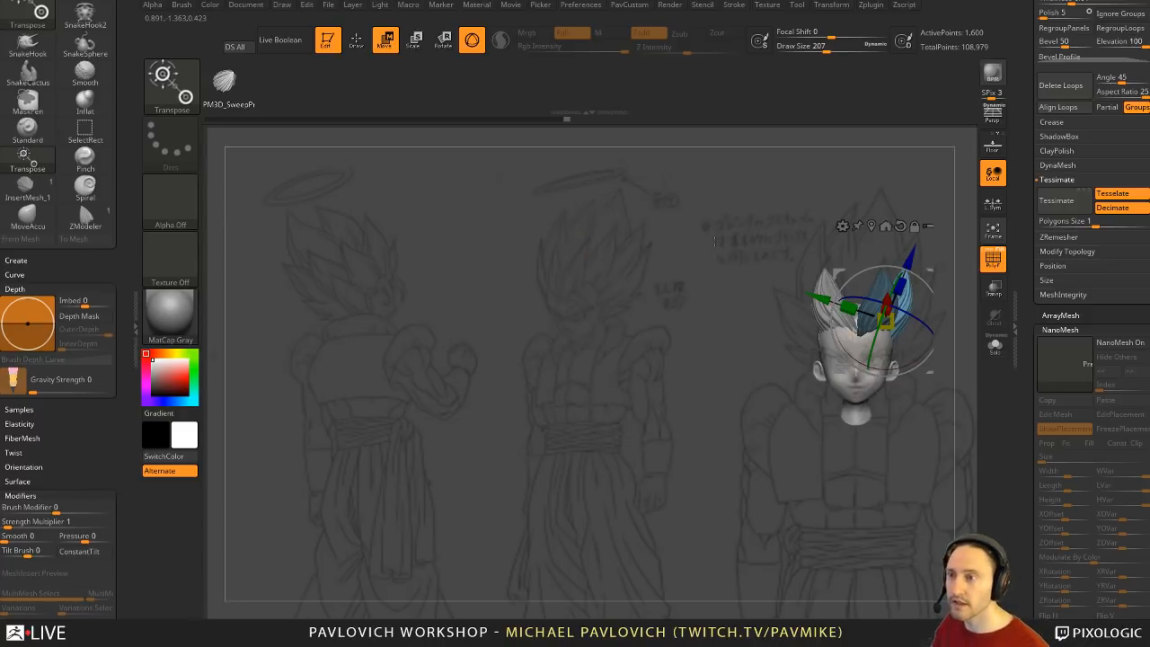
key("q")
key("w")
mouse_move(933, 294)
left_mouse_down()
mouse_move(936, 315)
mouse_move(953, 283)
mouse_move(941, 283)
mouse_move(941, 304)
mouse_move(910, 302)
mouse_move(942, 242)
left_mouse_up()
Step: Pull the duplicated tuft into shape with the Move brush at draw size 542, then reduce the brush to 305
key("q")
key("b")
key("m")
key("v")
key("bracketleft")
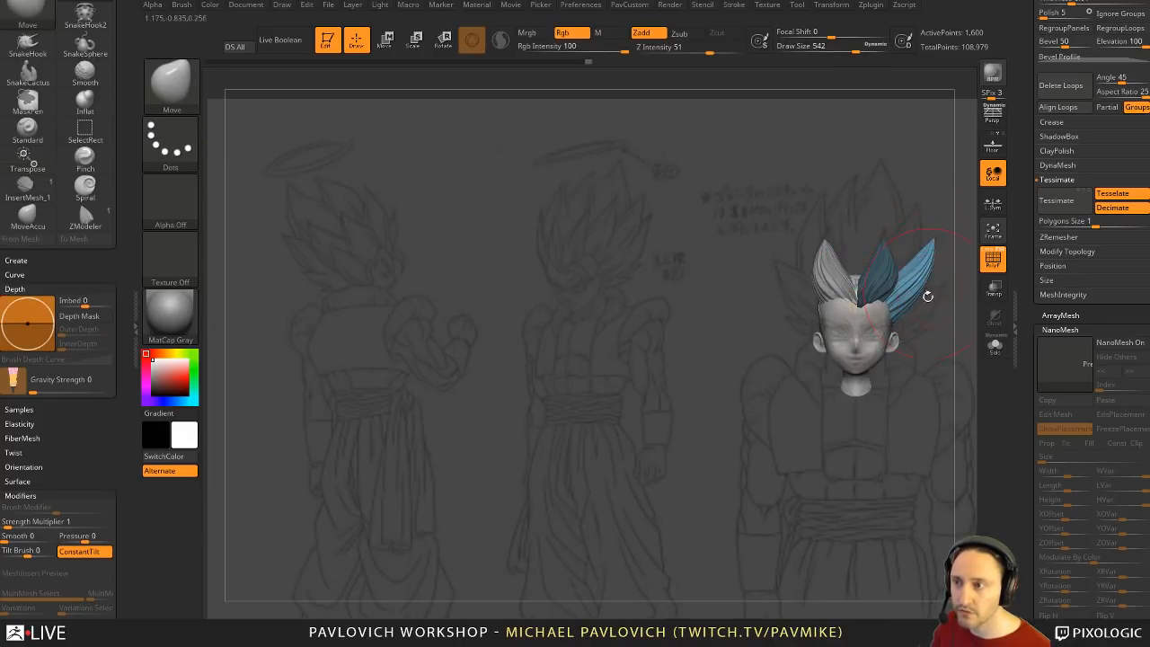
mouse_move(907, 307)
left_mouse_down()
mouse_move(920, 286)
mouse_move(903, 261)
left_mouse_up()
key("bracketleft")
key("bracketleft")
key("bracketleft")
key("bracketleft")
key("bracketleft")
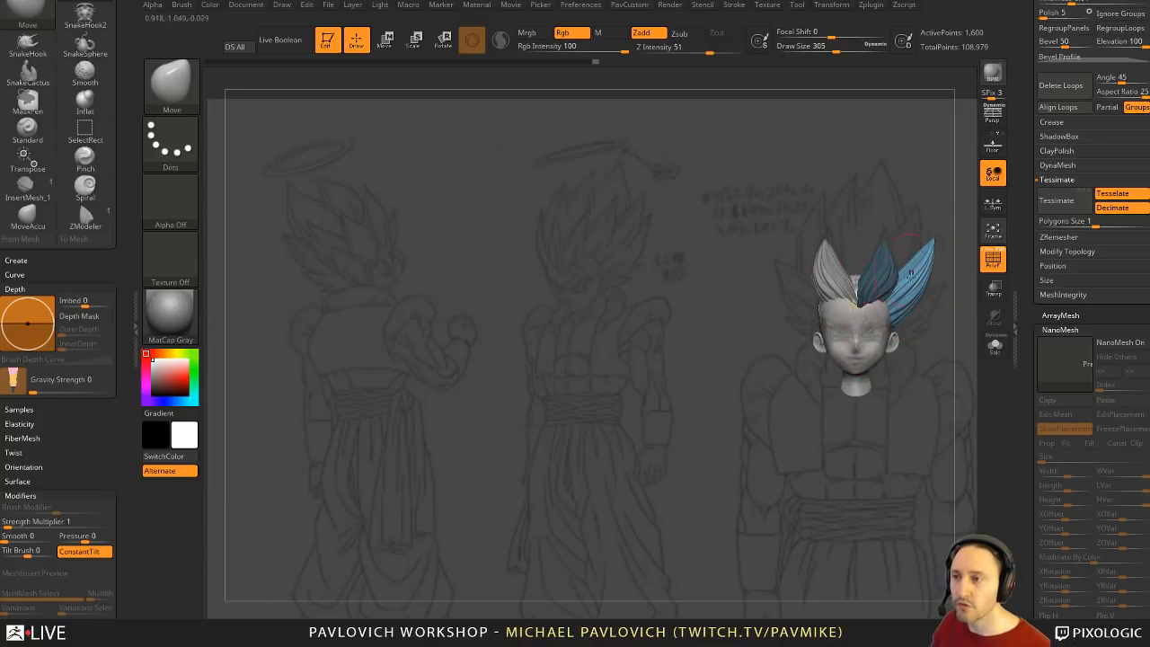
Step: Split the unmasked outer tuft into its own subtool and try mirroring it across the head
key("2")
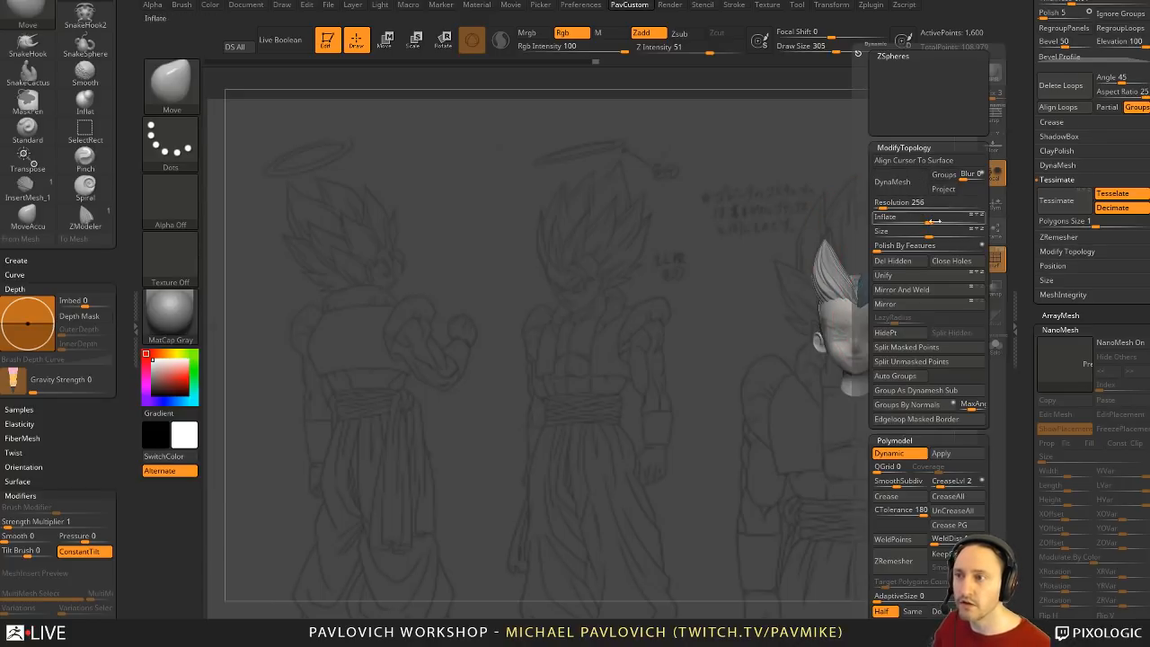
left_click(944, 360)
key("2")
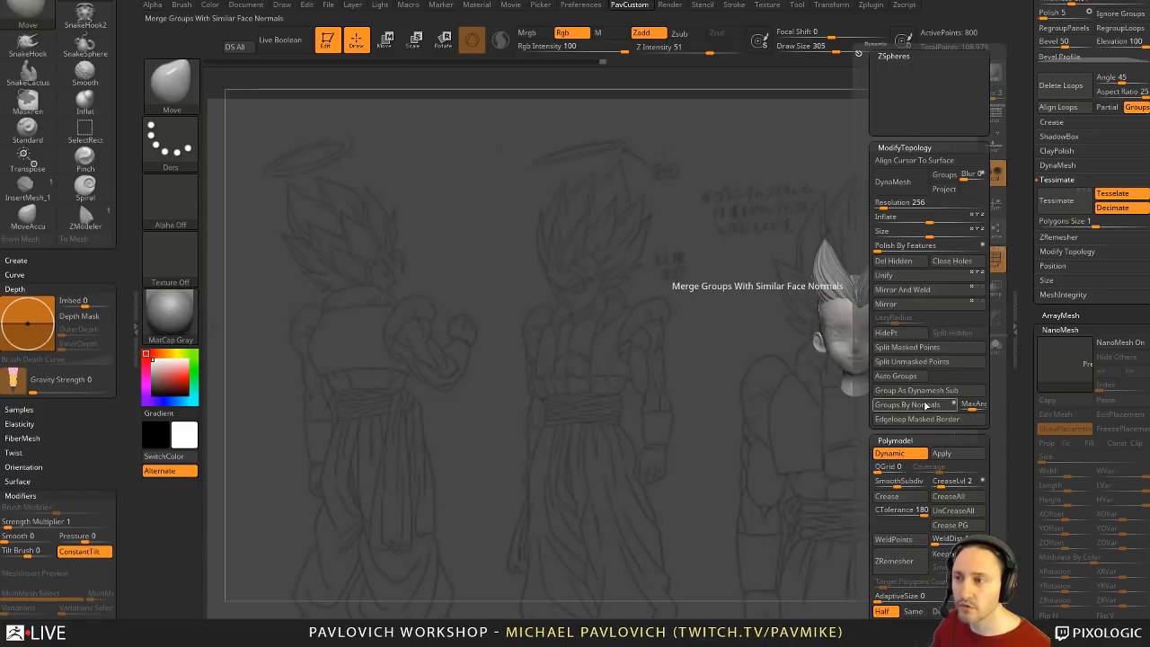
left_click(923, 306)
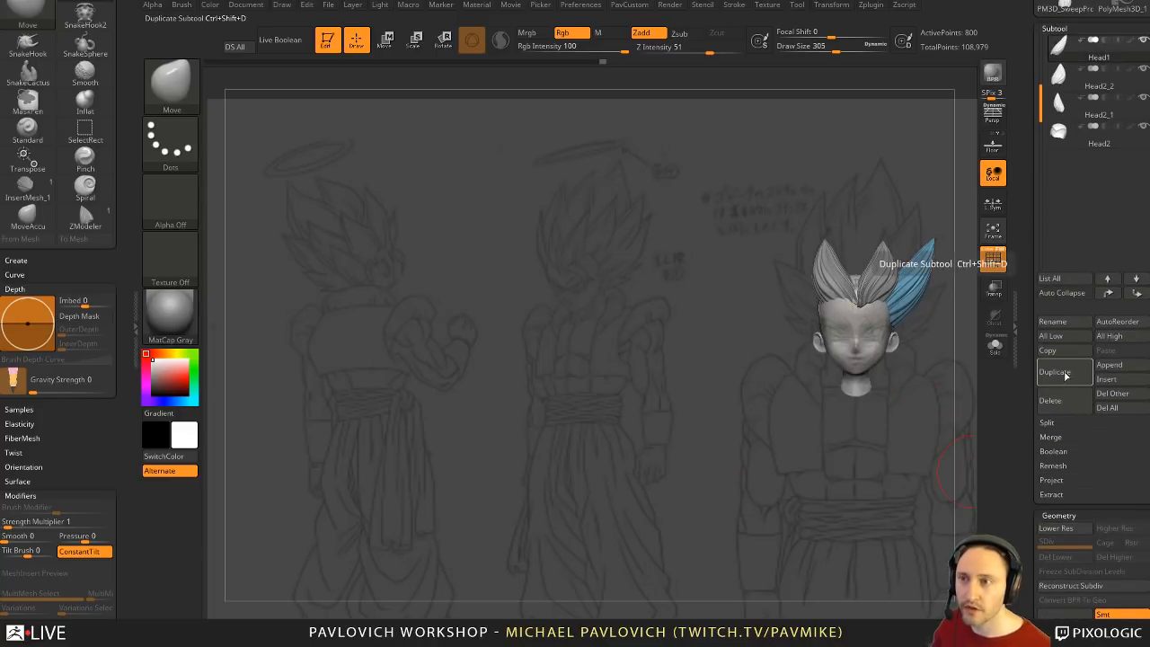
Step: Duplicate the outer tuft subtool and mirror the copy to the opposite side of the head
left_click(1066, 376)
key("space")
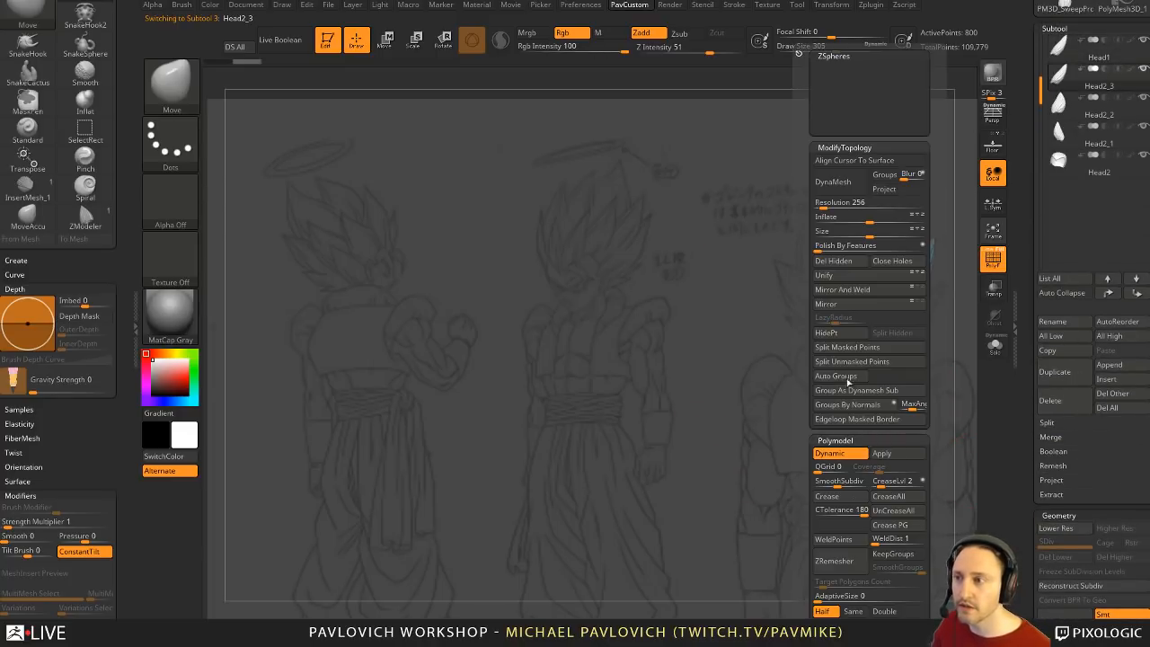
left_click(847, 307)
Step: Centre the gizmo on the mirrored Head2_3 tuft, lower and angle it outward, and return to the Move brush
key("w")
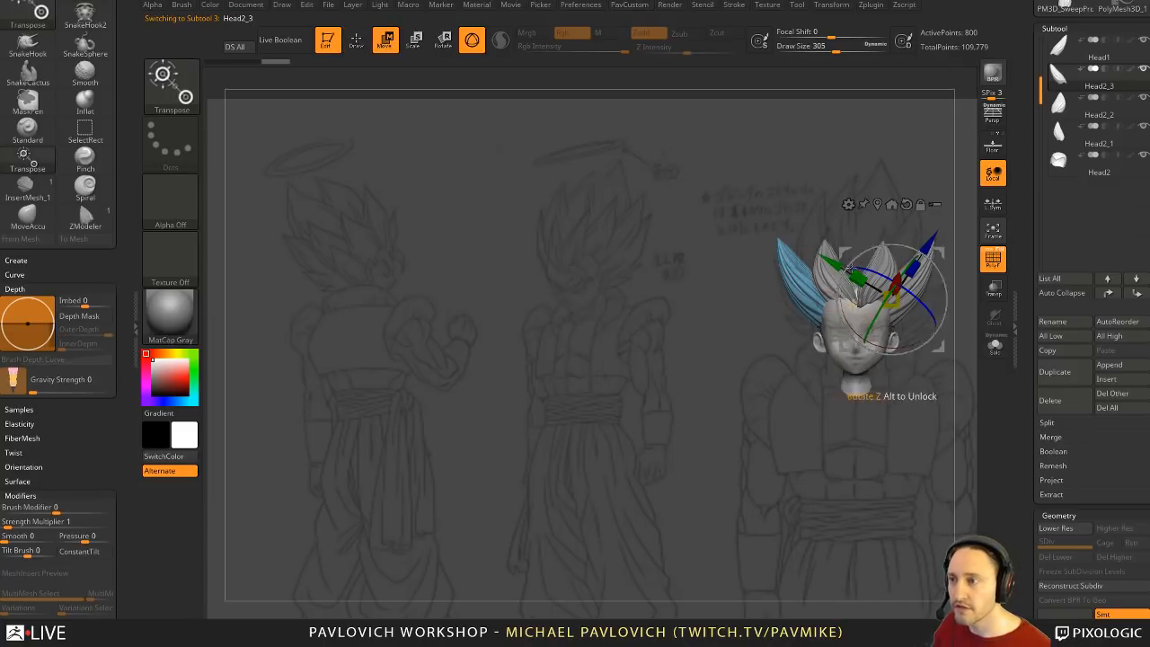
left_click_drag(847, 243, 844, 240)
left_click_drag(861, 232, 859, 239)
left_click_drag(778, 272, 783, 275)
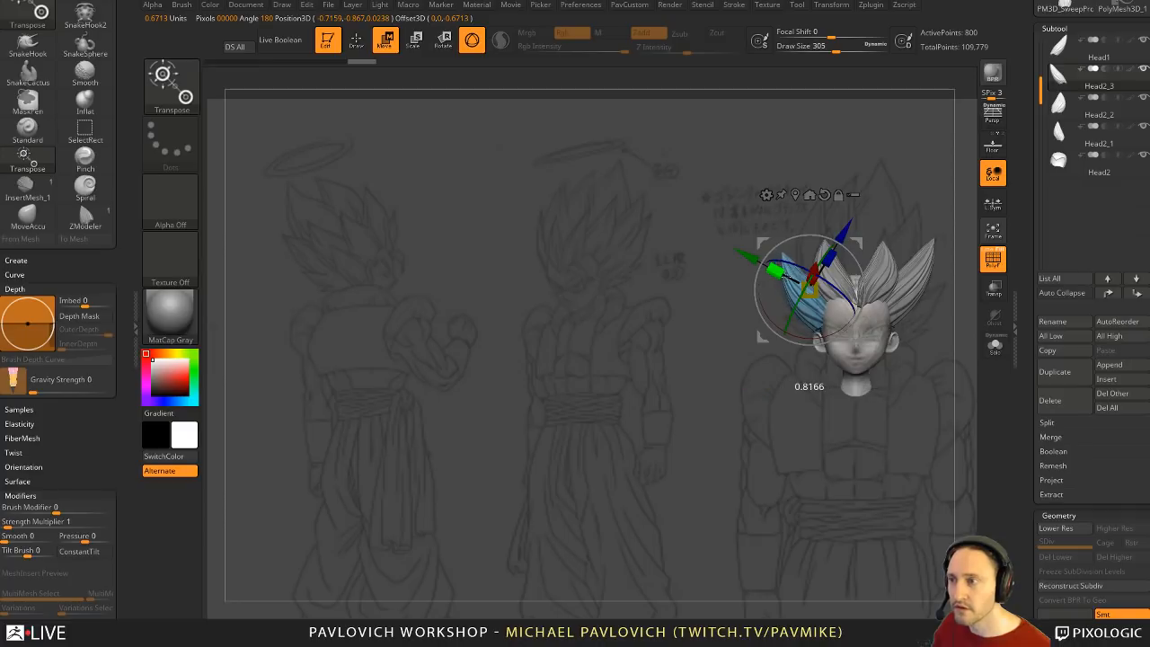
left_click_drag(860, 267, 859, 245)
key("q")
key("w")
key("q")
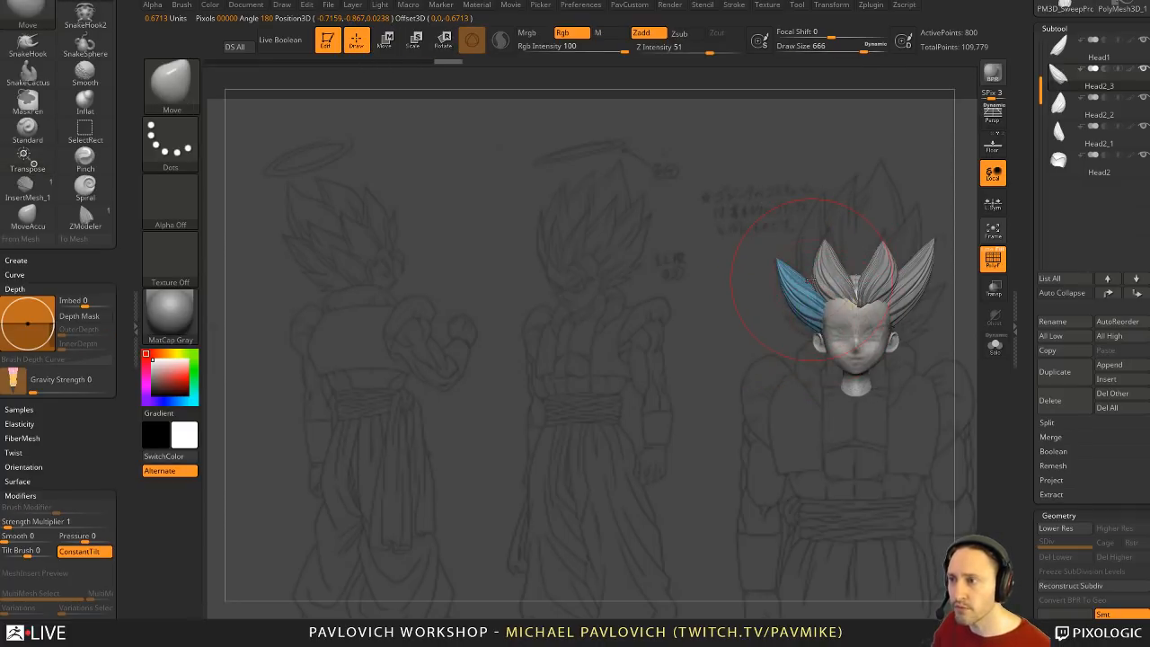
Step: Nudge the Head2_3 tuft outward with the Move brush at draw size 365, then set the draw size to 234
key("s")
left_click_drag(811, 279, 791, 282)
left_click_drag(791, 280, 787, 284)
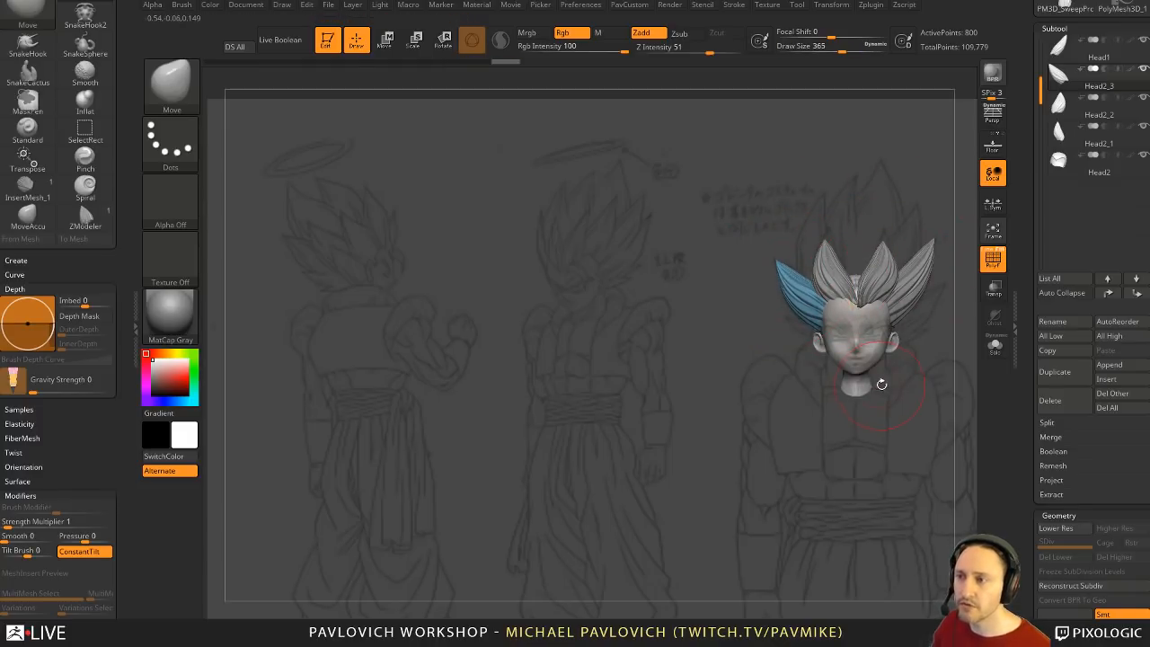
key("s")
left_click_drag(880, 384, 868, 383)
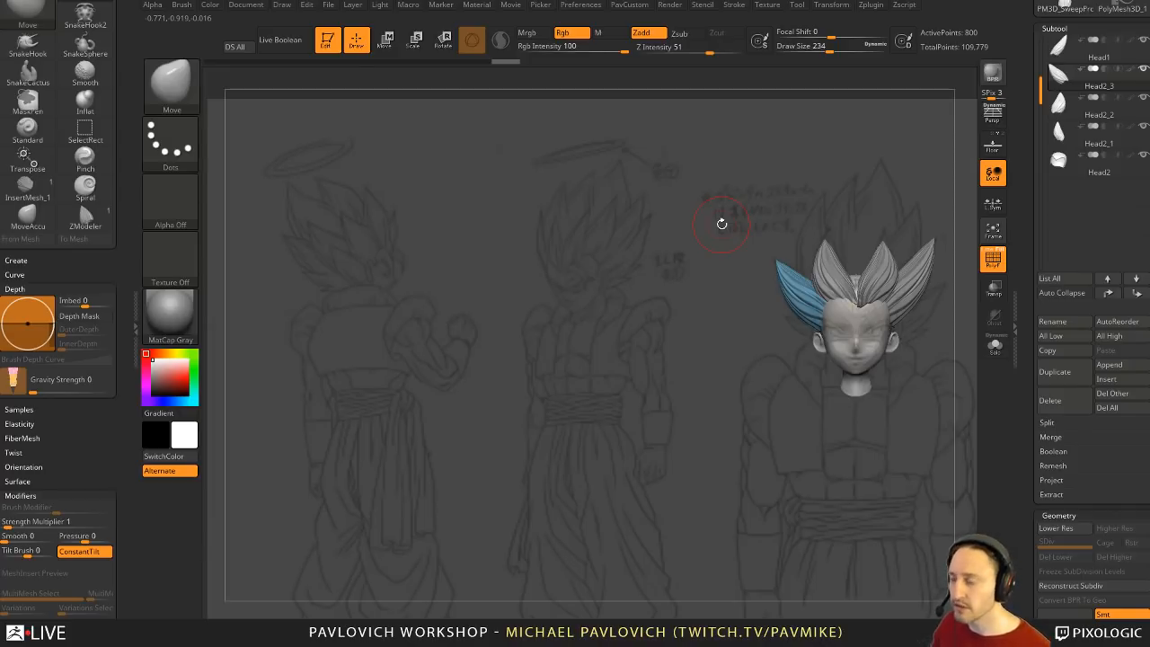
Step: Go to the middle three-quarter view, rotate the Head2_3 tuft closer to the head, and set the Move brush to draw size 559
key("Left")
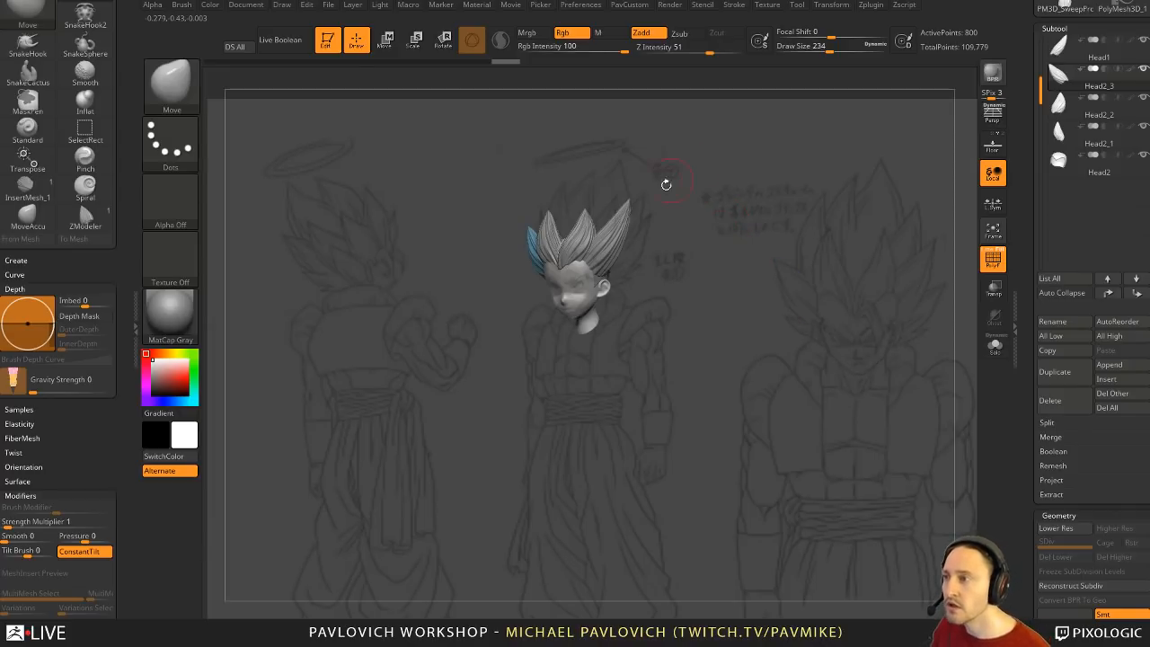
left_click_drag(688, 224, 695, 214, "alt")
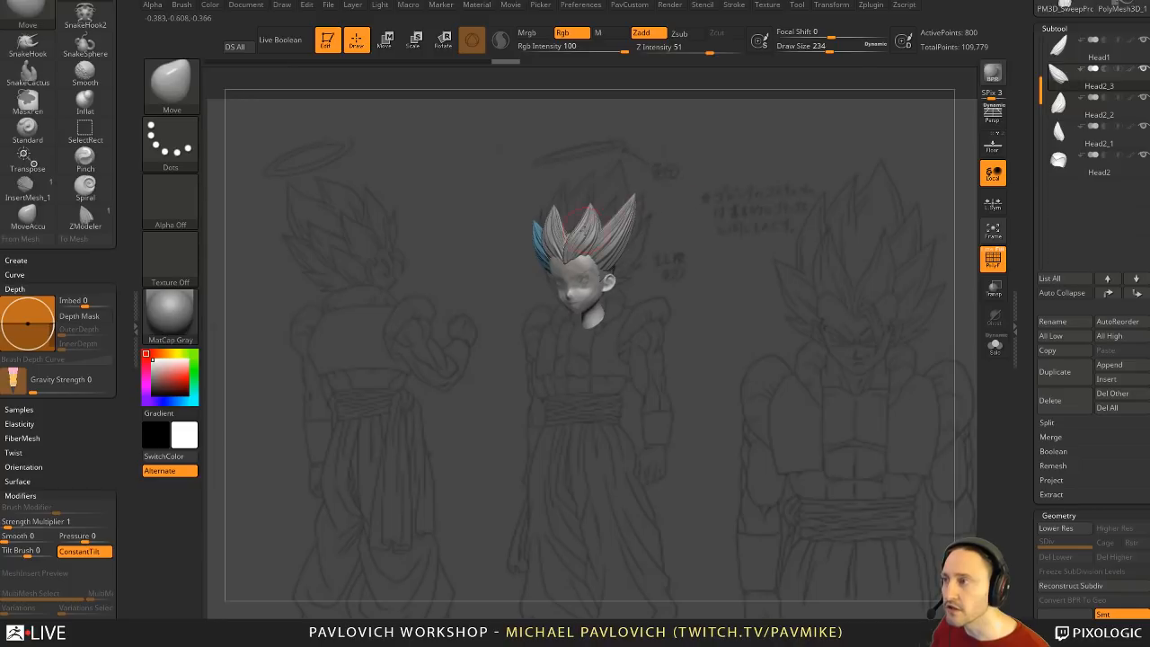
key("w")
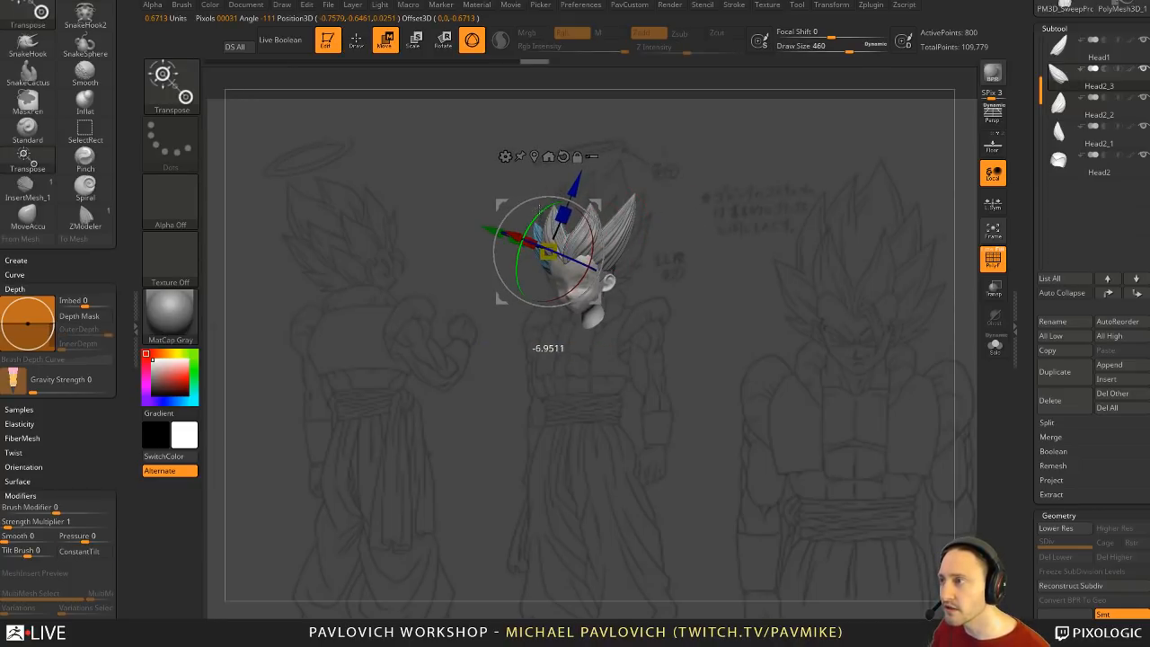
left_click_drag(585, 261, 598, 237)
key("q")
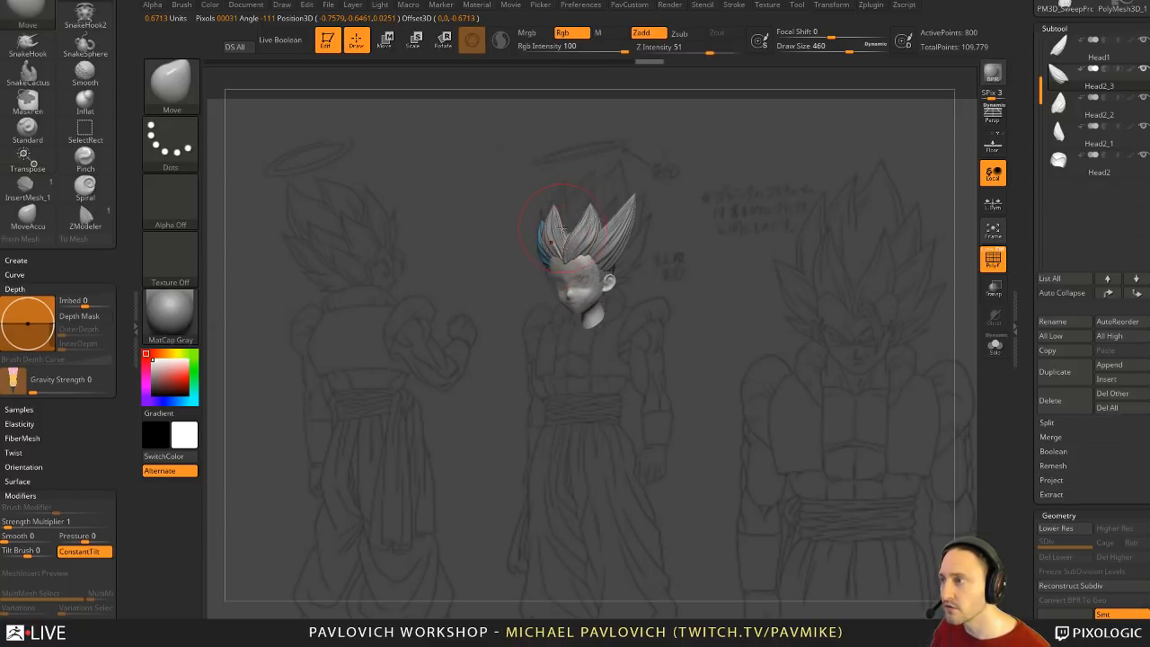
key("bracketright")
Step: Select the Head1 tuft, tilt it backward with the transform gizmo, and realign the head with the front drawing
left_click(618, 228, "alt")
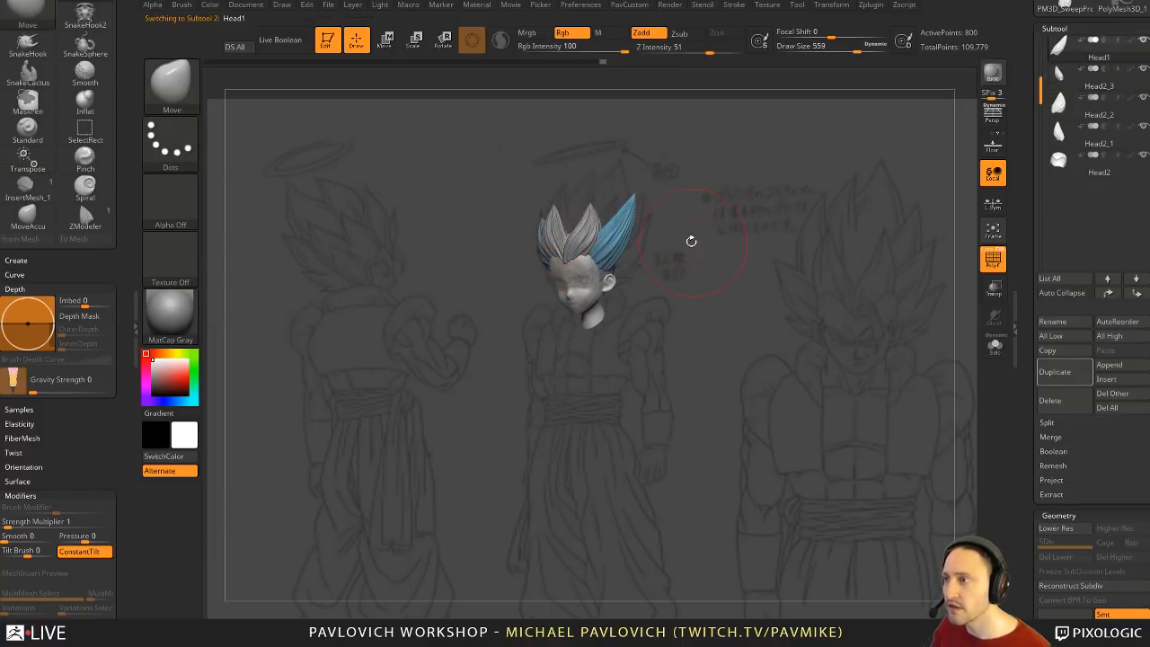
key("w")
right_click_drag(643, 258, 590, 256, "alt")
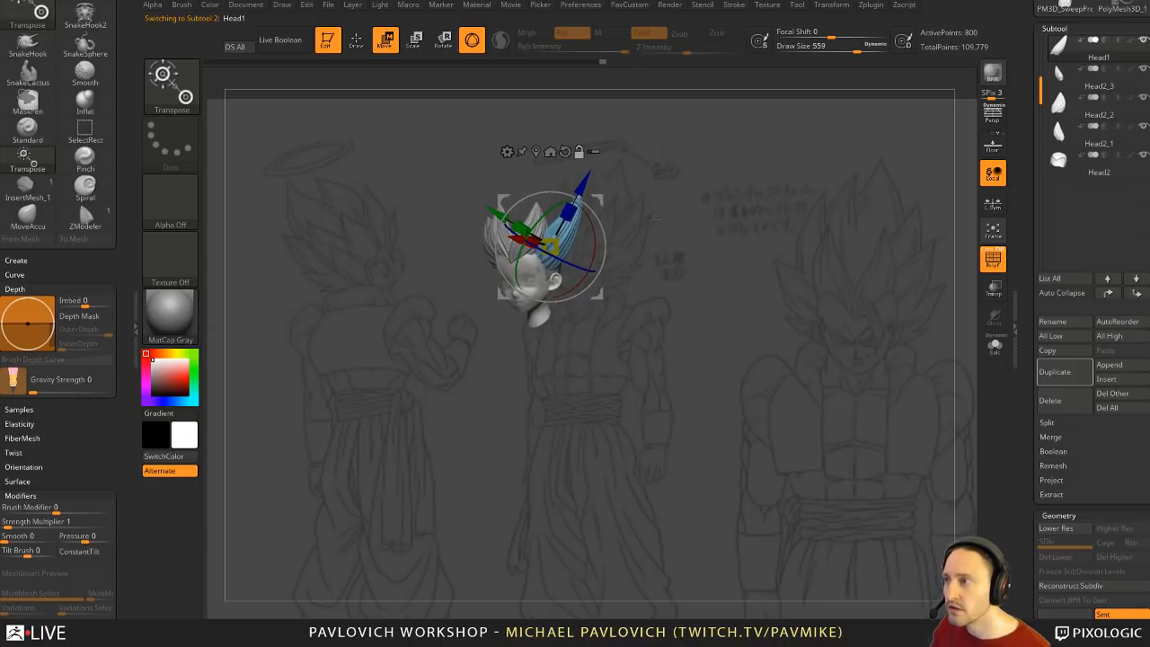
left_click_drag(565, 258, 567, 259)
left_click_drag(549, 212, 564, 205)
left_click_drag(647, 216, 611, 223)
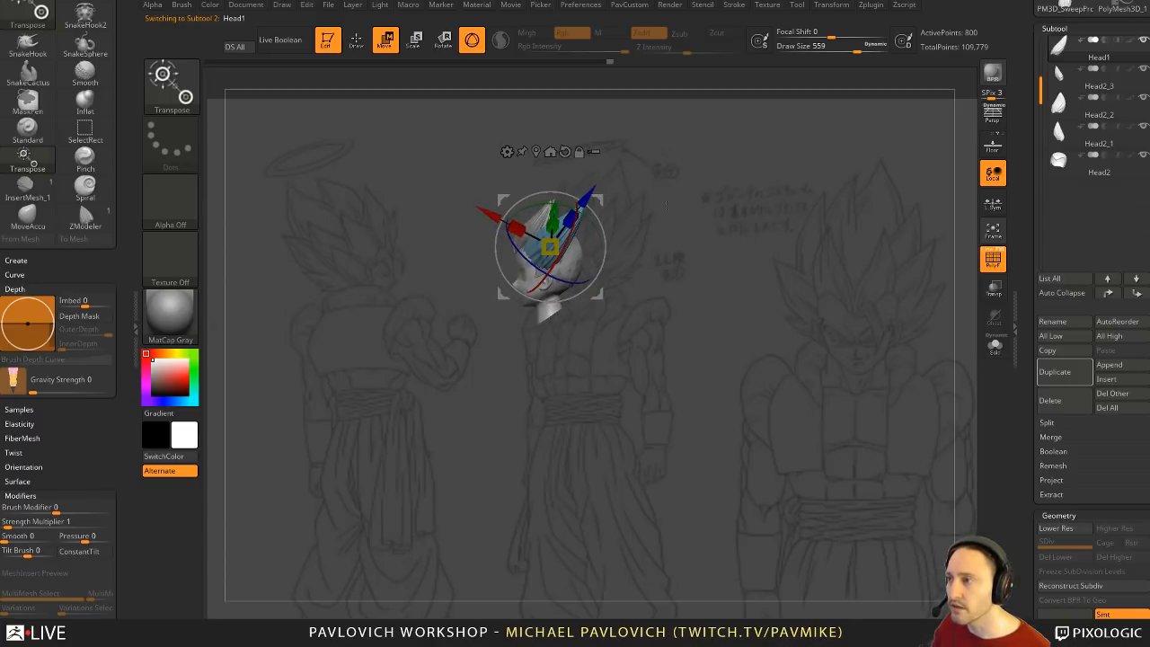
mouse_move(679, 212)
left_mouse_down()
mouse_move(728, 203)
mouse_move(682, 209)
mouse_move(749, 249)
mouse_move(907, 274)
left_mouse_up()
key("q")
left_click_drag(863, 279, 908, 280, "shift")
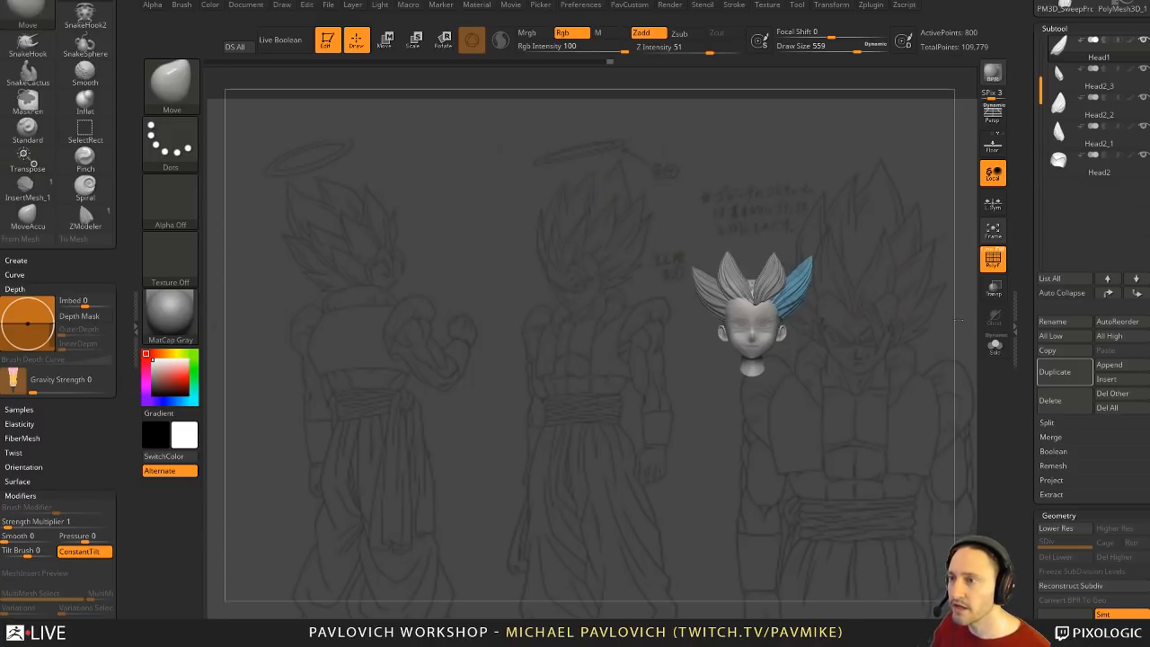
left_click_drag(826, 358, 871, 356, "alt")
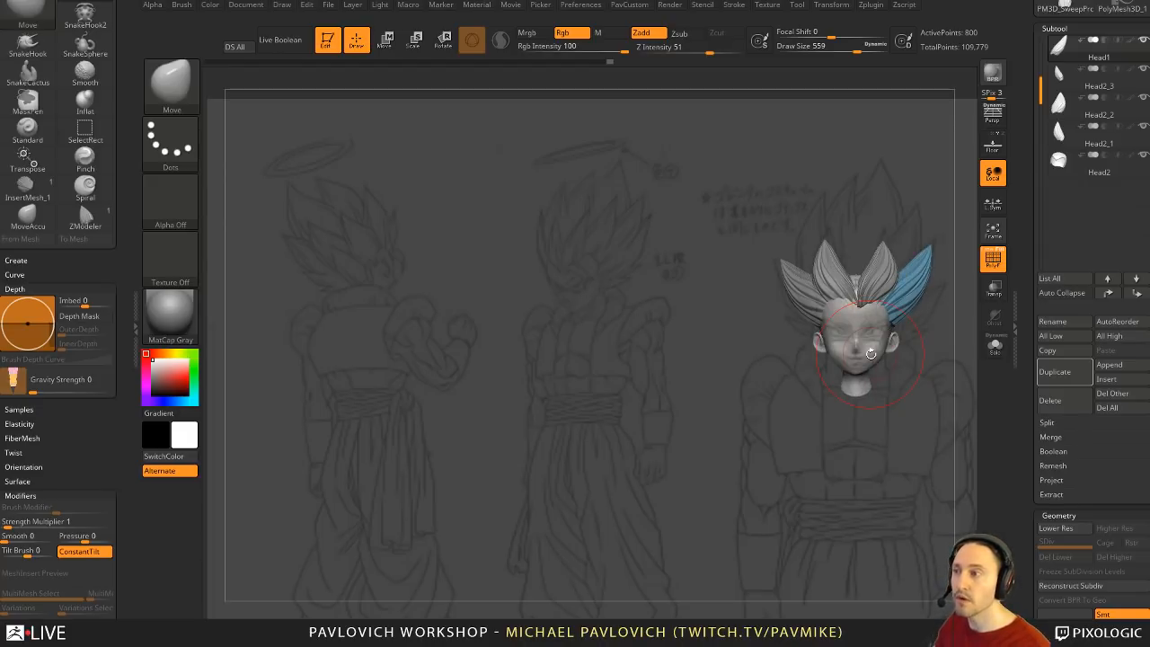
Step: Check the tufts against the back-view drawing, turn off the reference, and set the Move brush to draw size 74
key("Left")
key("Left")
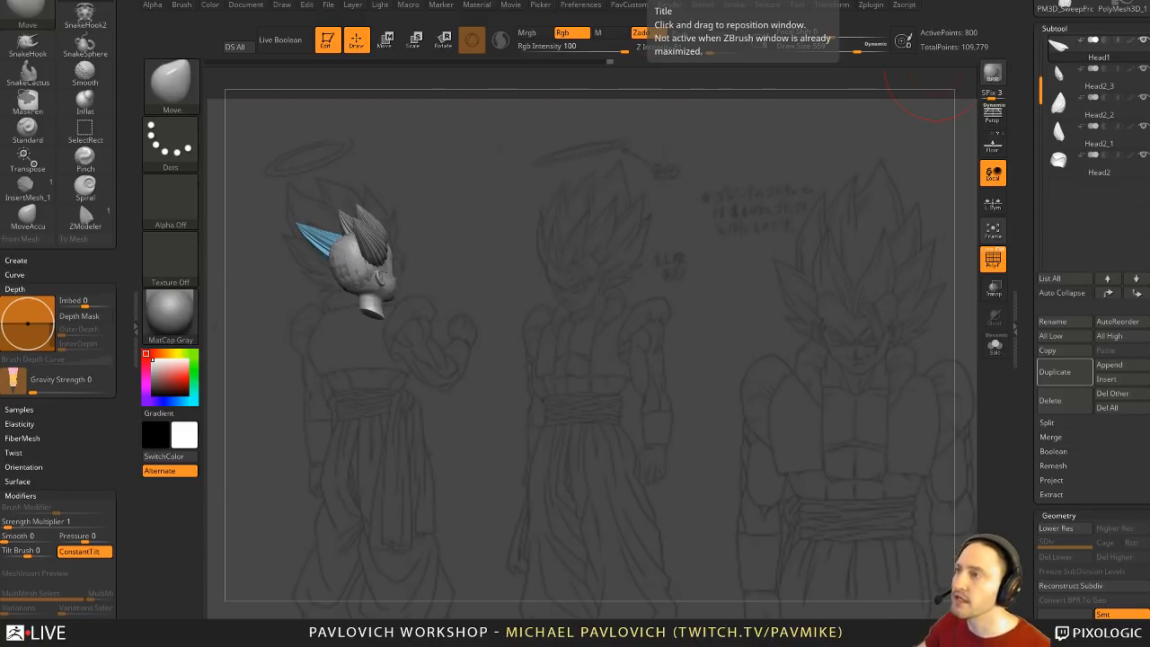
left_click_drag(642, 334, 713, 324)
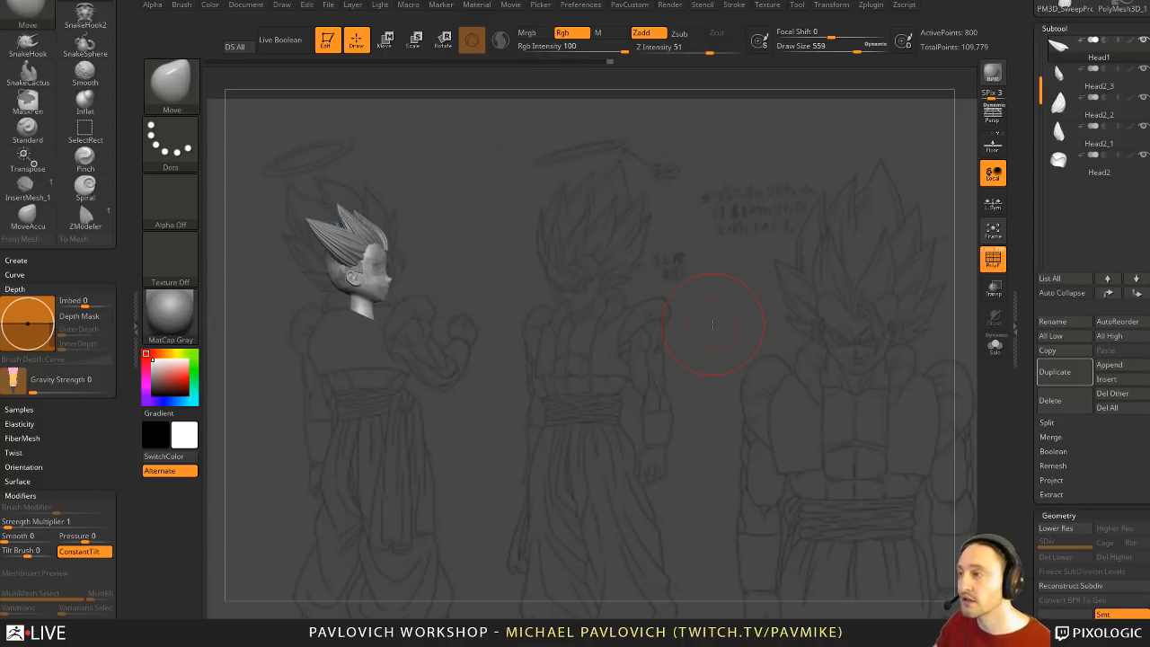
key("shift+z")
left_click_drag(853, 500, 764, 450, "alt")
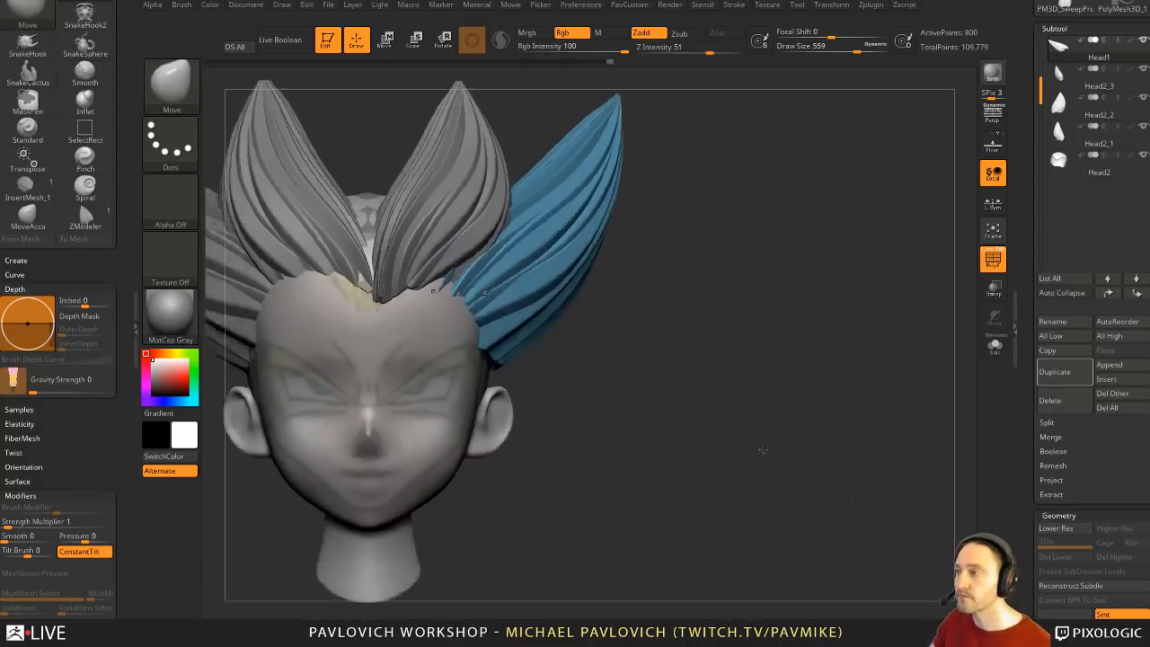
key("s")
left_click_drag(560, 391, 501, 429)
right_click_drag(500, 428, 539, 423)
key("s")
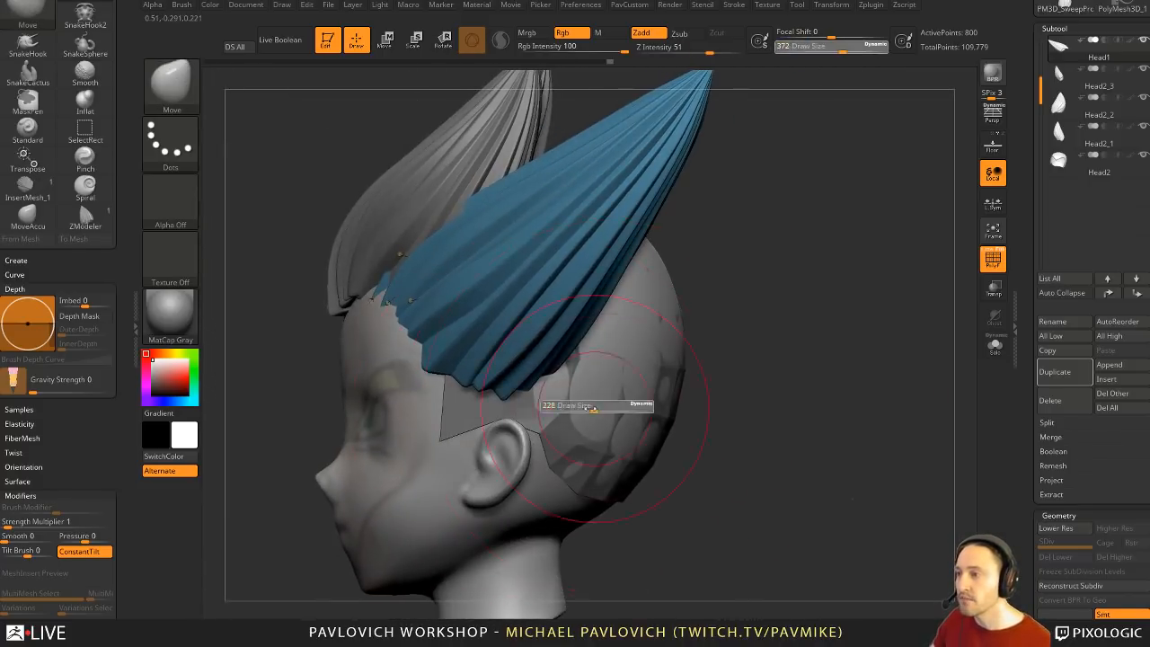
left_click_drag(602, 410, 567, 411)
Step: Select the Head subtool and isolate it in Solo mode
mouse_move(827, 359)
right_mouse_down()
mouse_move(899, 346)
mouse_move(949, 360)
right_mouse_up()
left_click(995, 346)
left_click(995, 346)
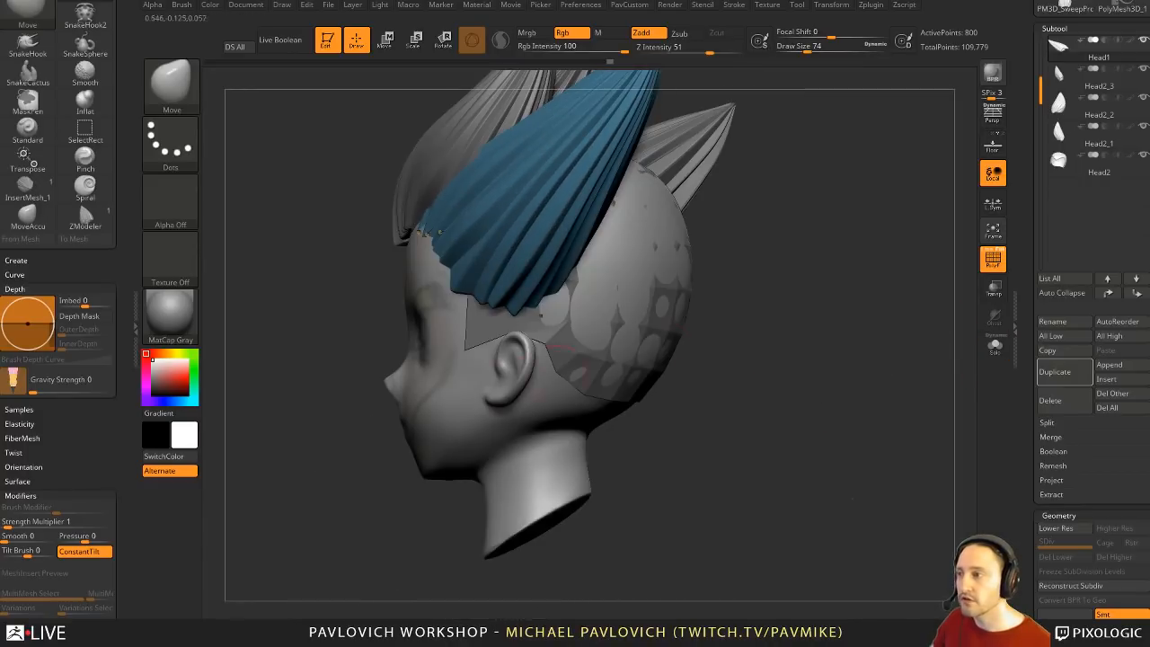
key("1")
left_click(620, 387, "alt")
right_click_drag(786, 376, 876, 360)
left_click(995, 346)
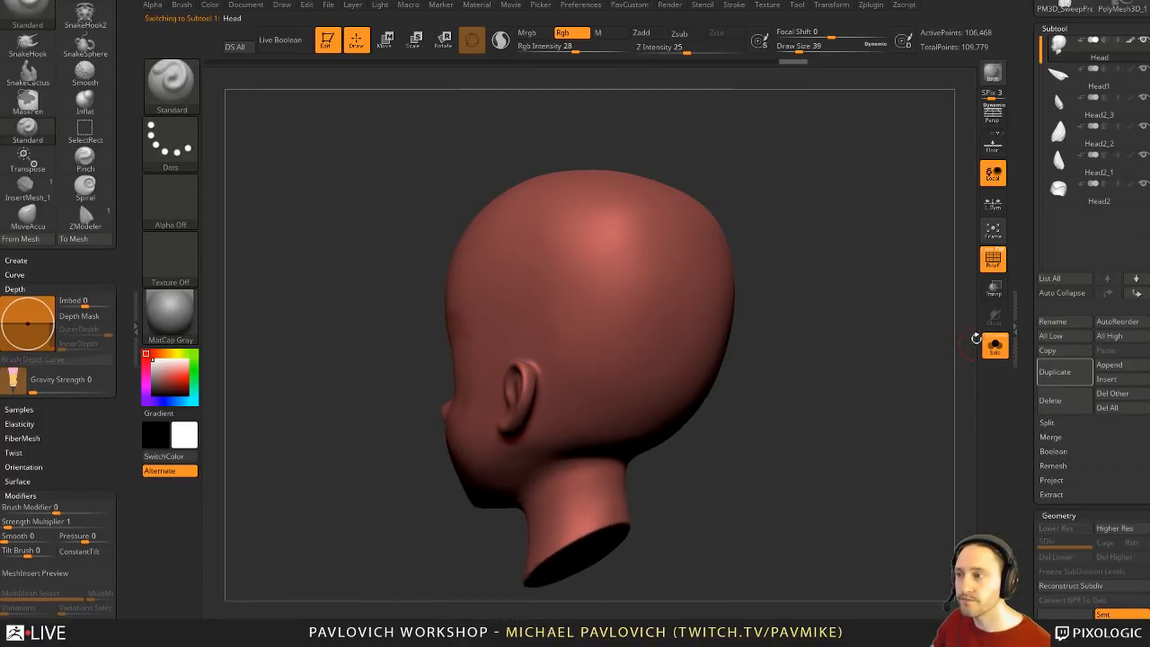
Step: Clone the Standard brush, give the copy a DragRect stroke, and set its focal shift to -100
right_click_drag(701, 328, 637, 316)
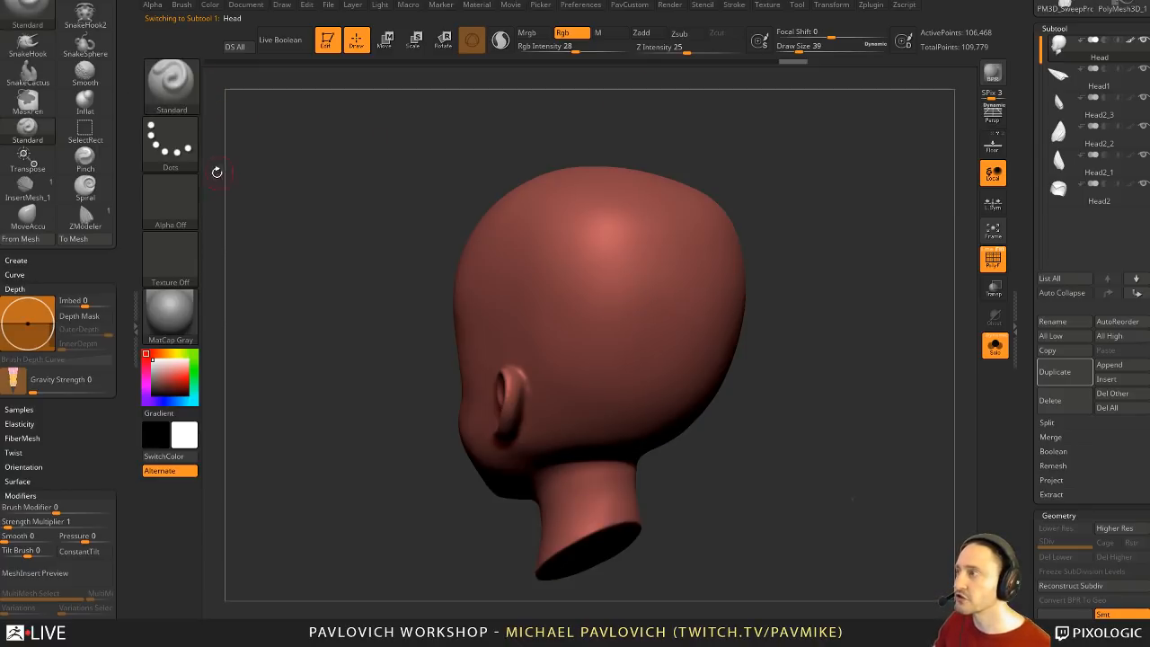
left_click(177, 97)
left_click(305, 413)
left_click(174, 149)
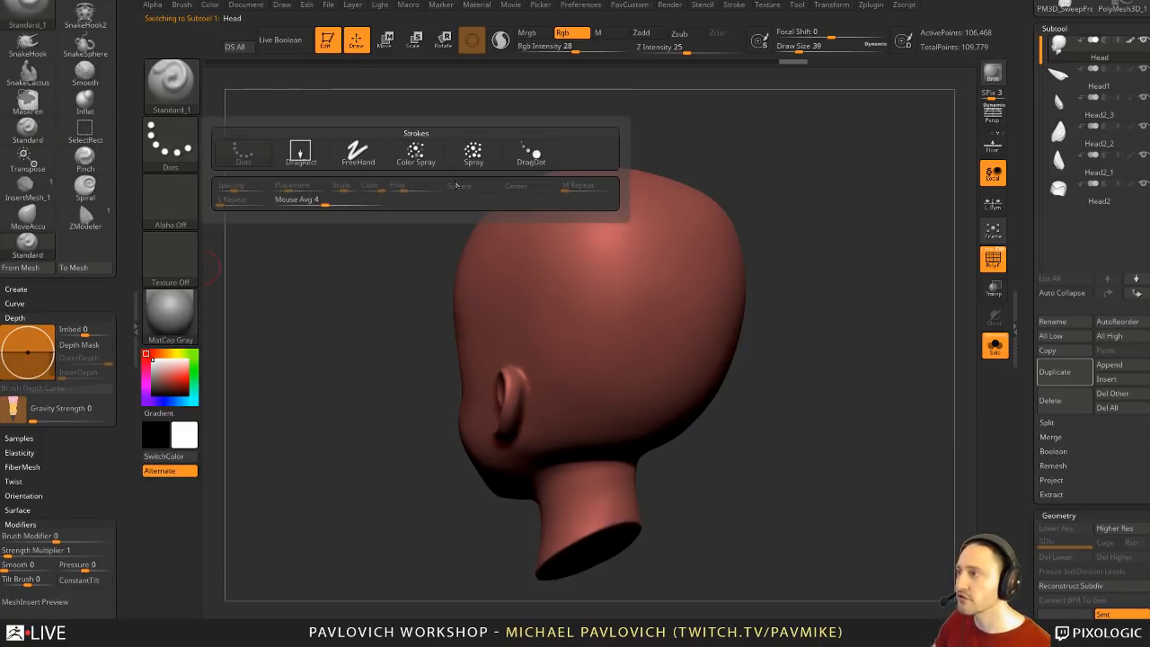
left_click(301, 153)
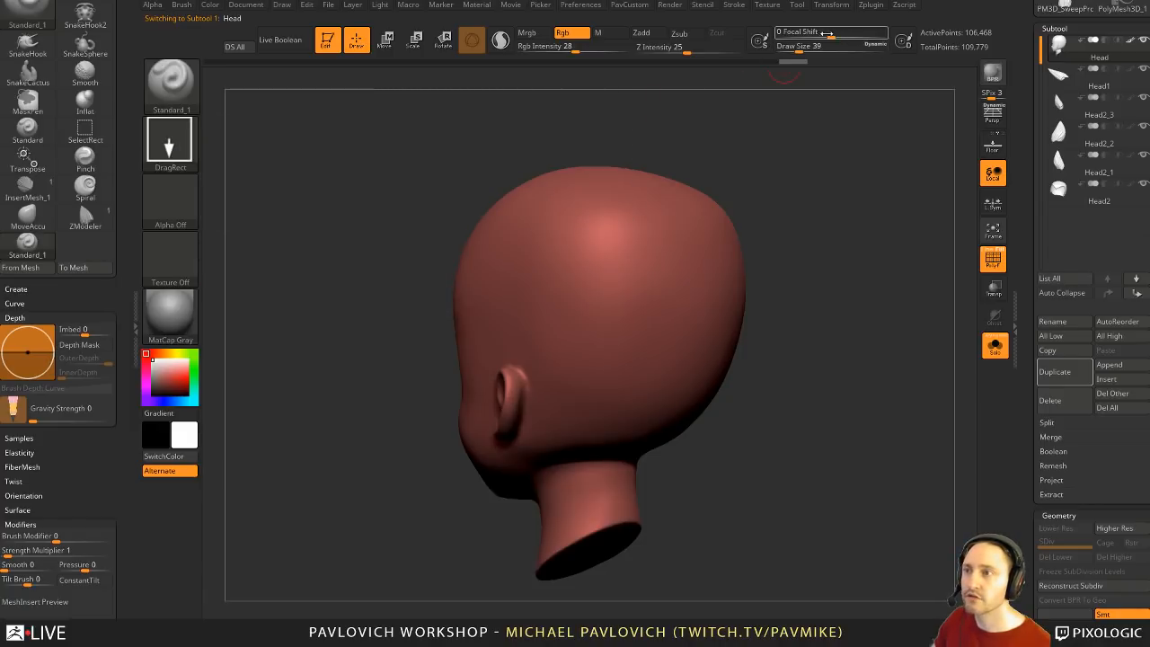
left_click_drag(827, 34, 570, 188)
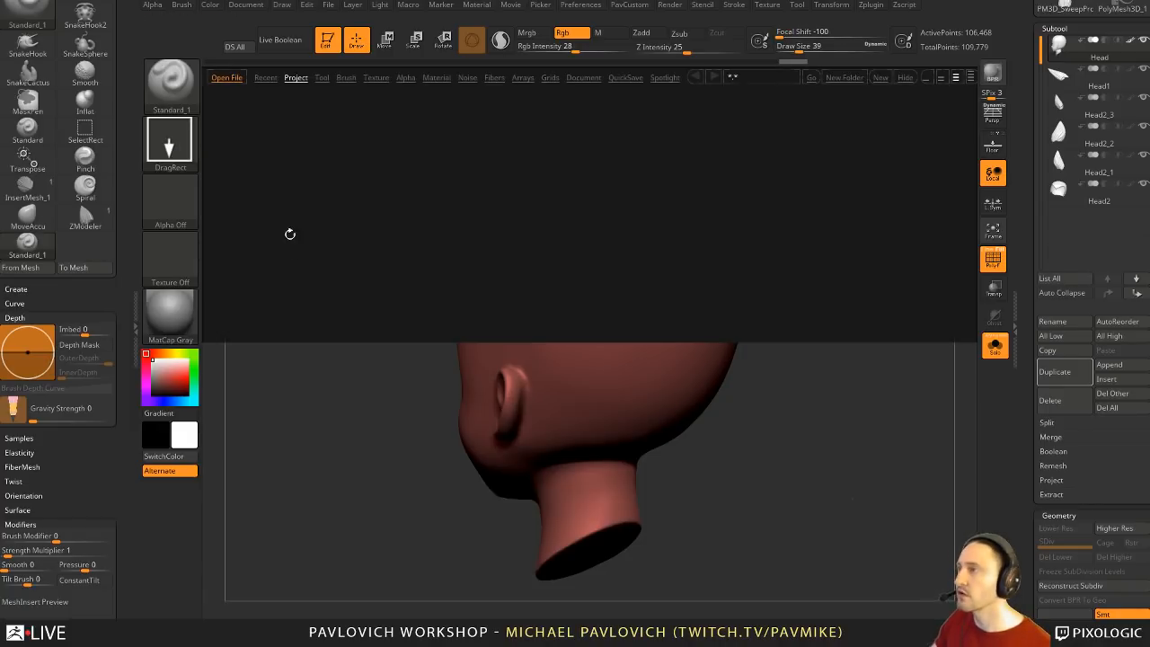
left_click(405, 78)
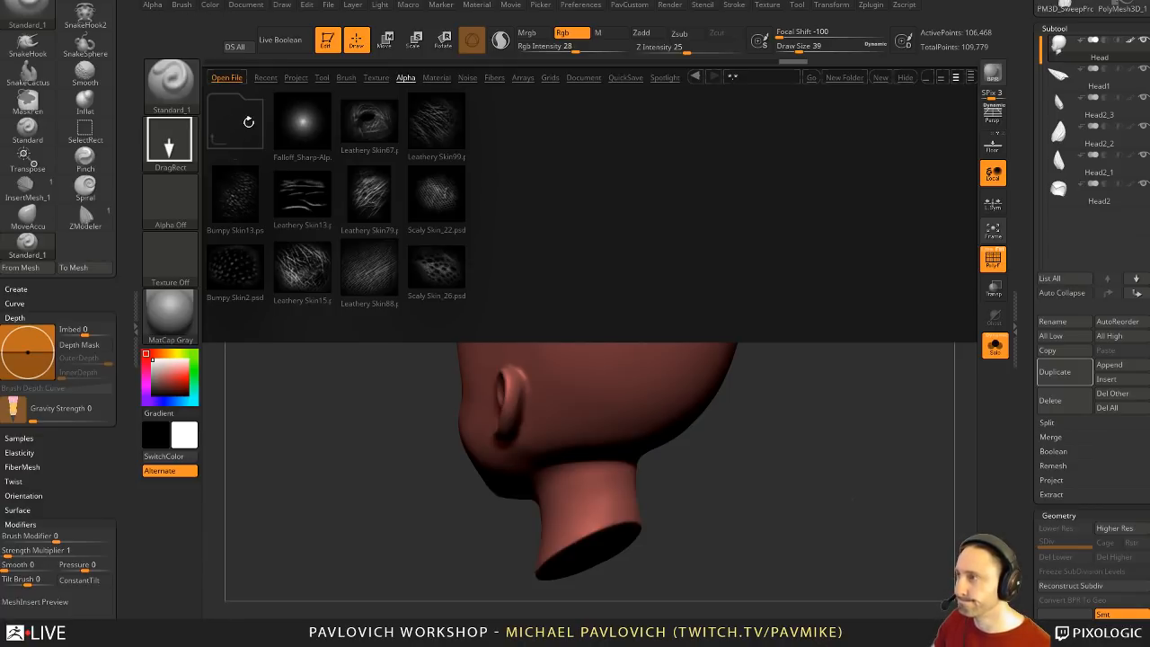
left_click(247, 119)
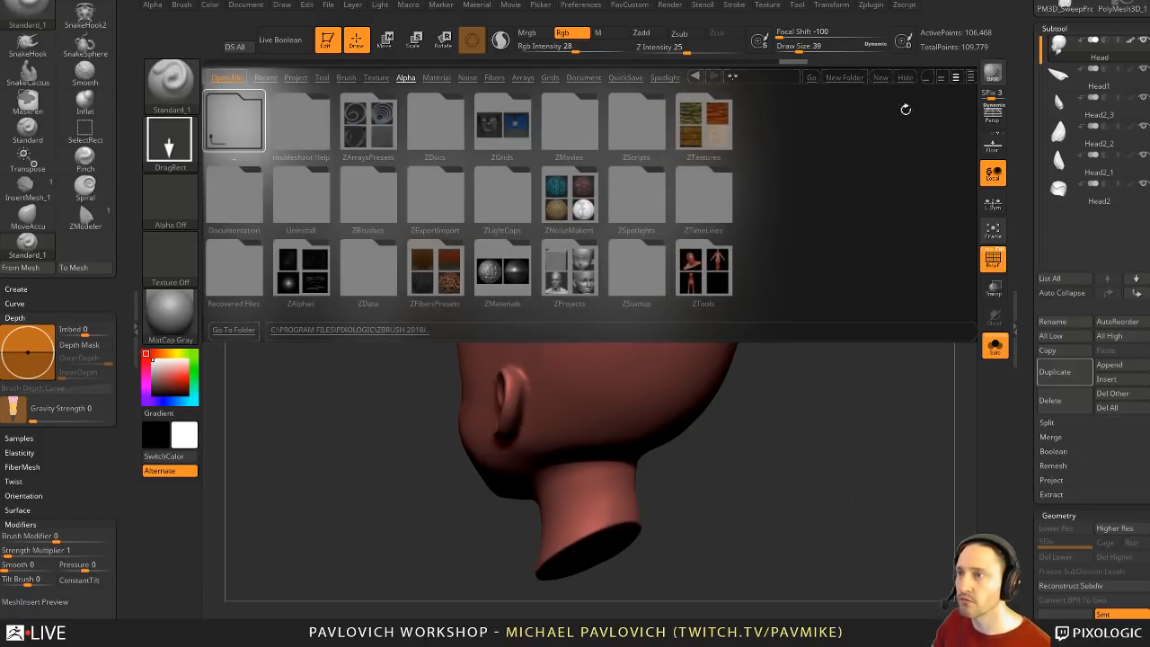
left_click(903, 79)
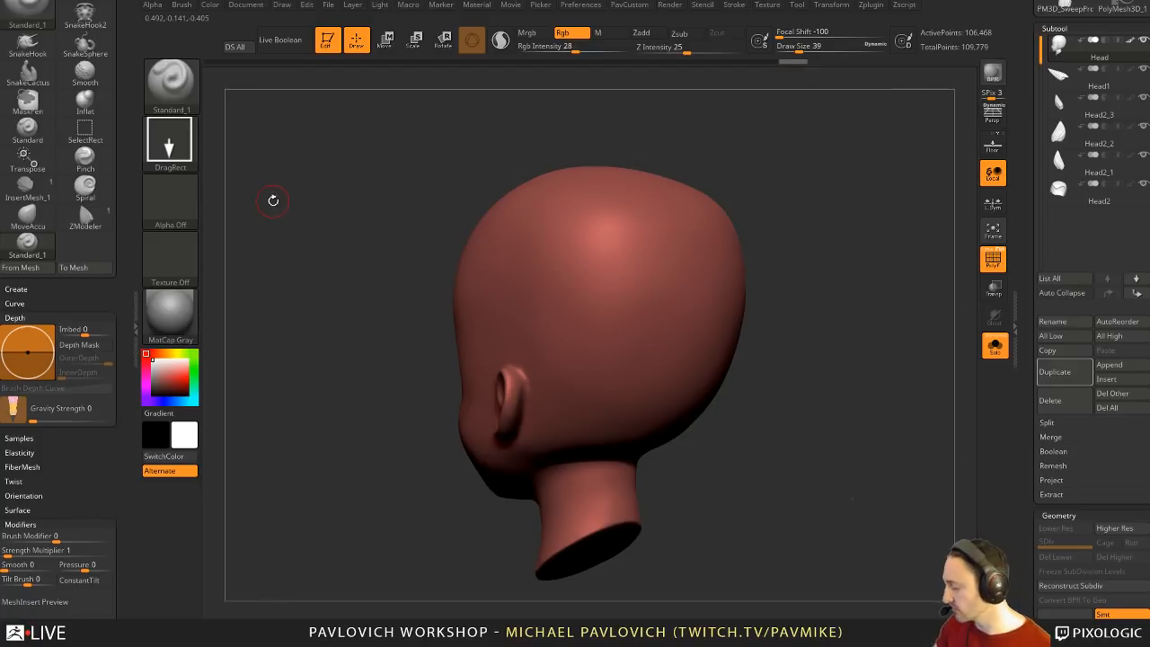
Step: Assign Alpha 53 to the cloned brush and invert the alpha
left_click(170, 202)
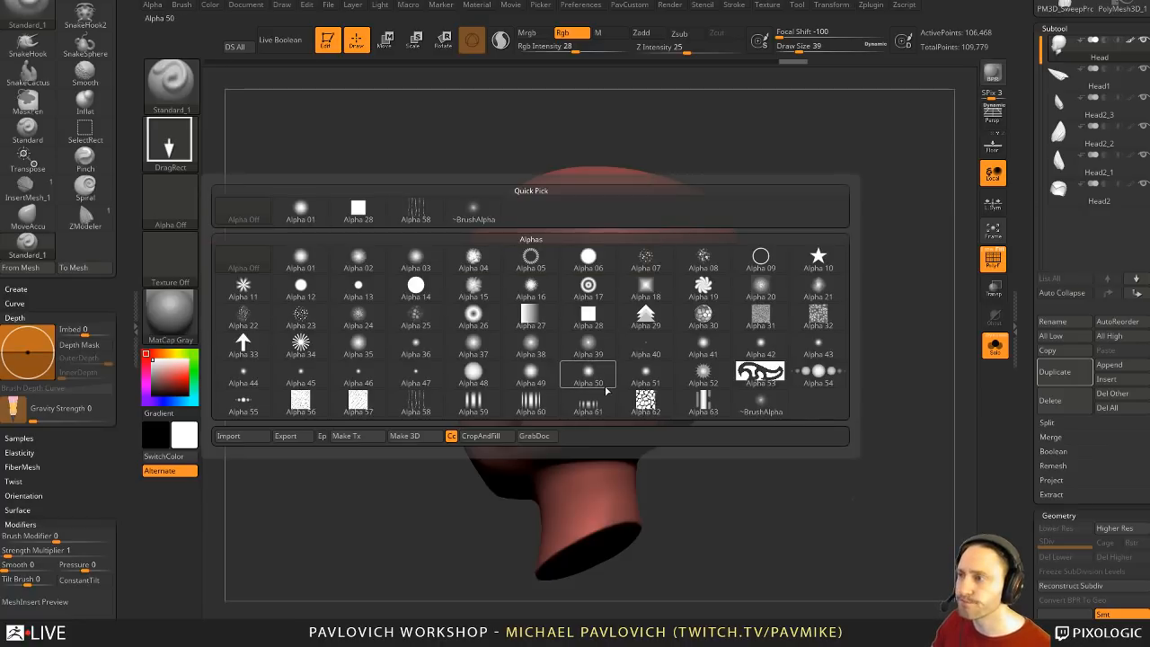
left_click(760, 374)
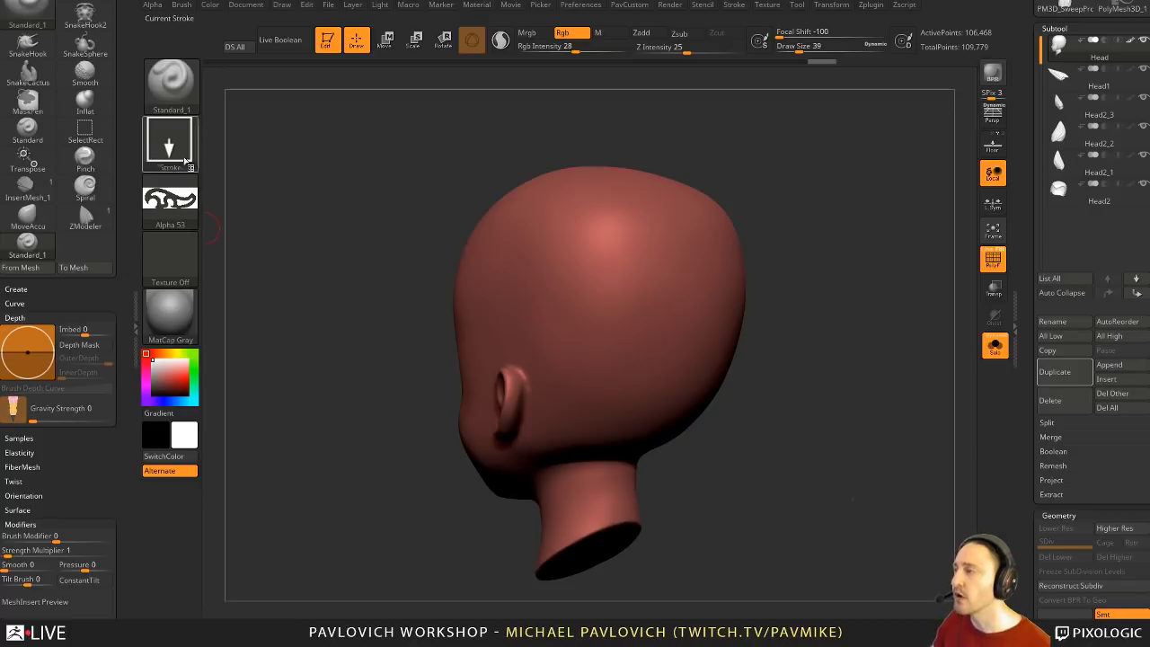
left_click(153, 4)
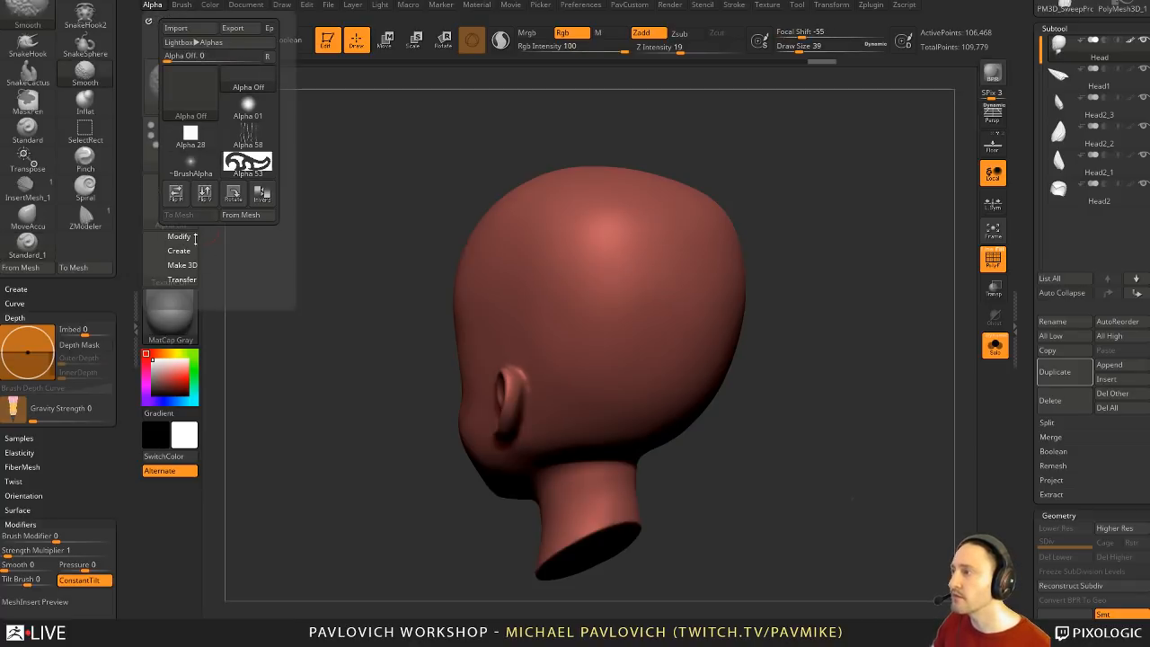
left_click(214, 232)
left_click(256, 192)
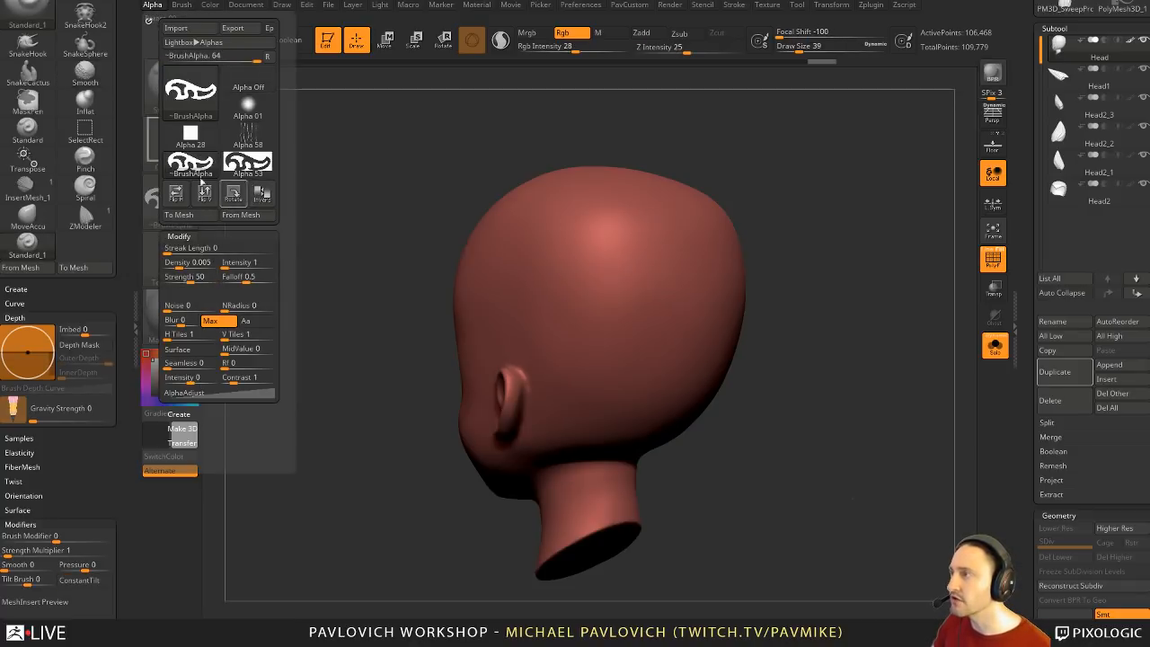
left_click_drag(594, 214, 594, 230)
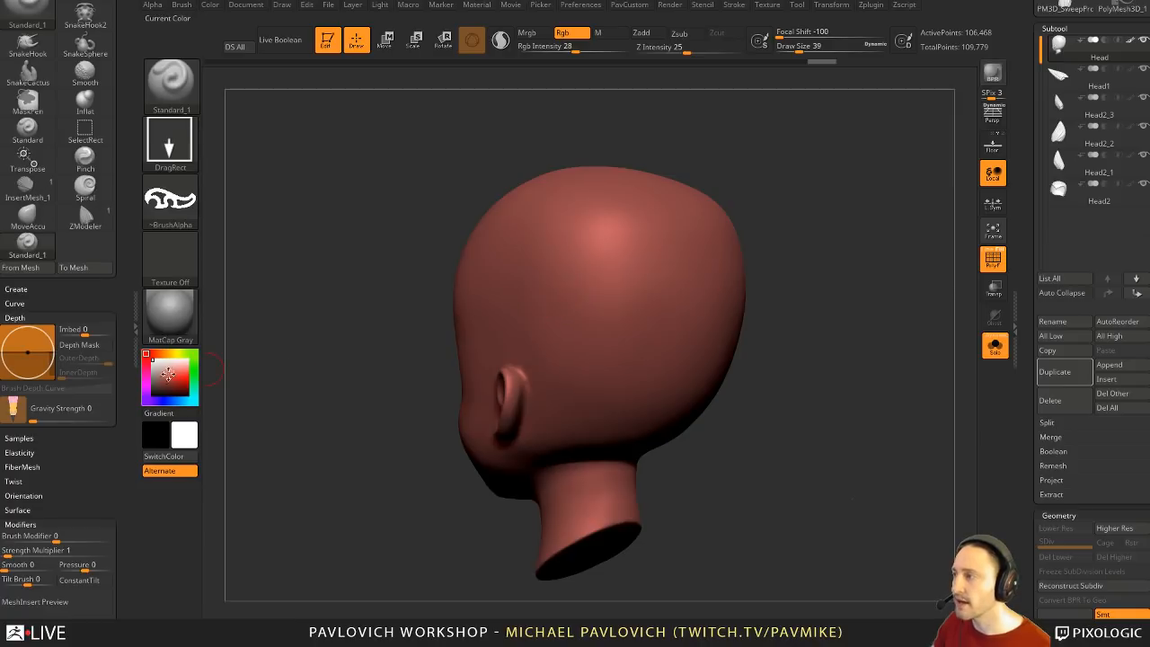
Step: Turn off the polyframe display and set the paint colour to black with Rgb intensity 100
scroll(1105, 180, "up", 2)
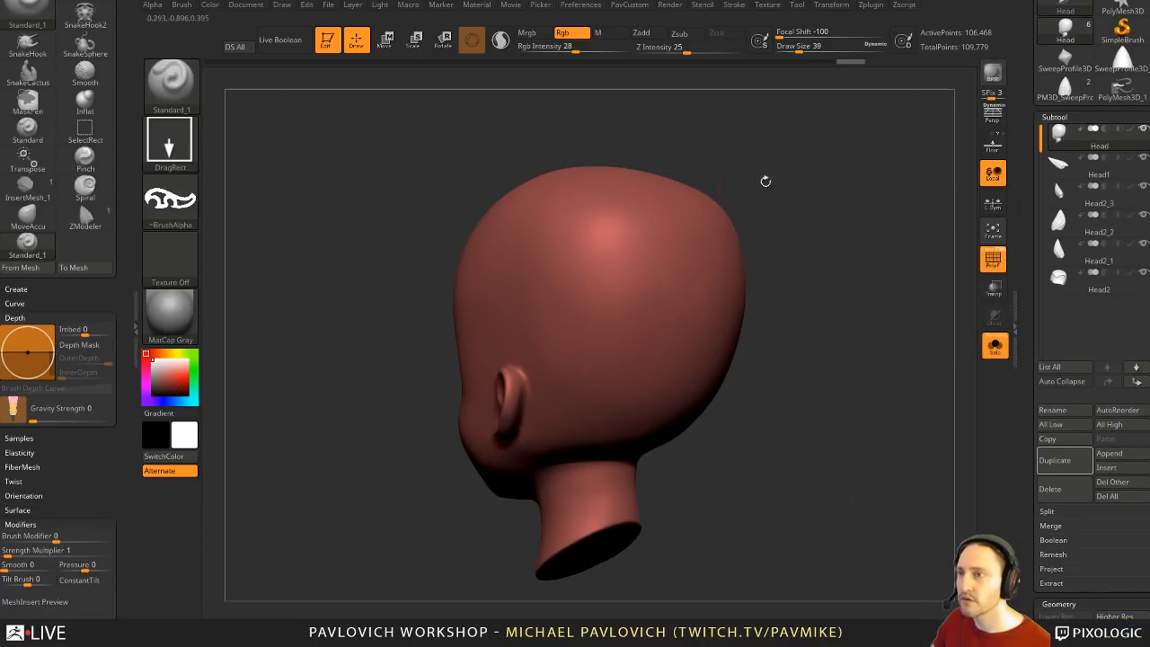
left_click(993, 258)
left_click_drag(912, 274, 972, 279)
mouse_move(717, 292)
left_mouse_down()
mouse_move(621, 297)
mouse_move(639, 302)
left_mouse_up()
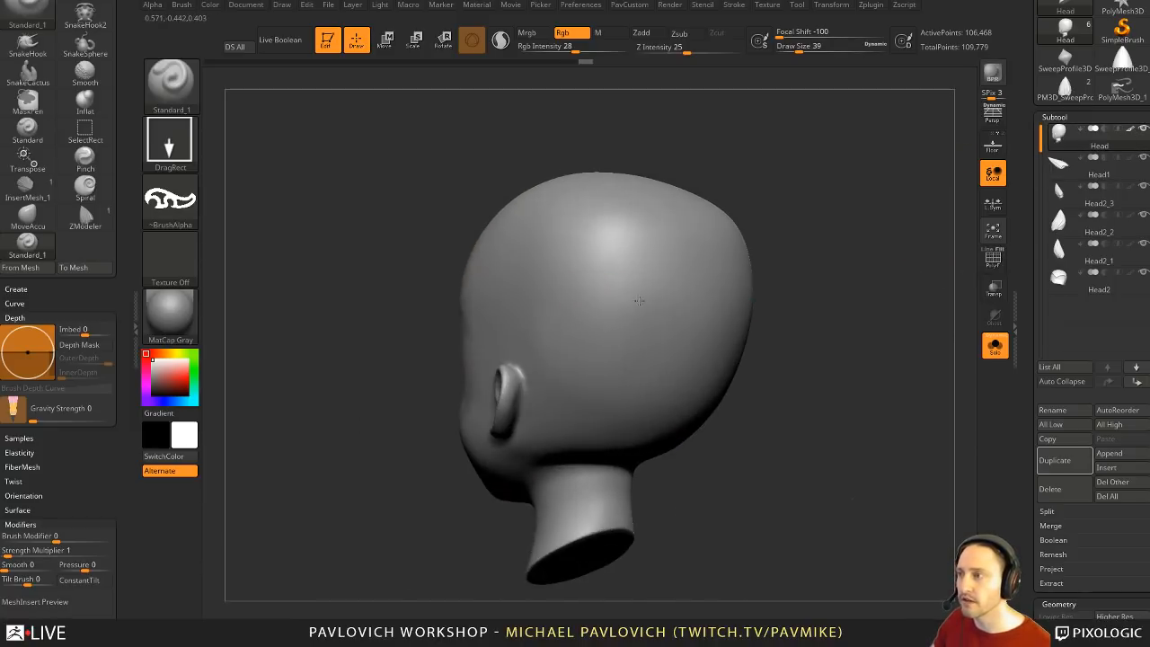
left_click_drag(573, 318, 550, 319)
left_click_drag(159, 382, 146, 394)
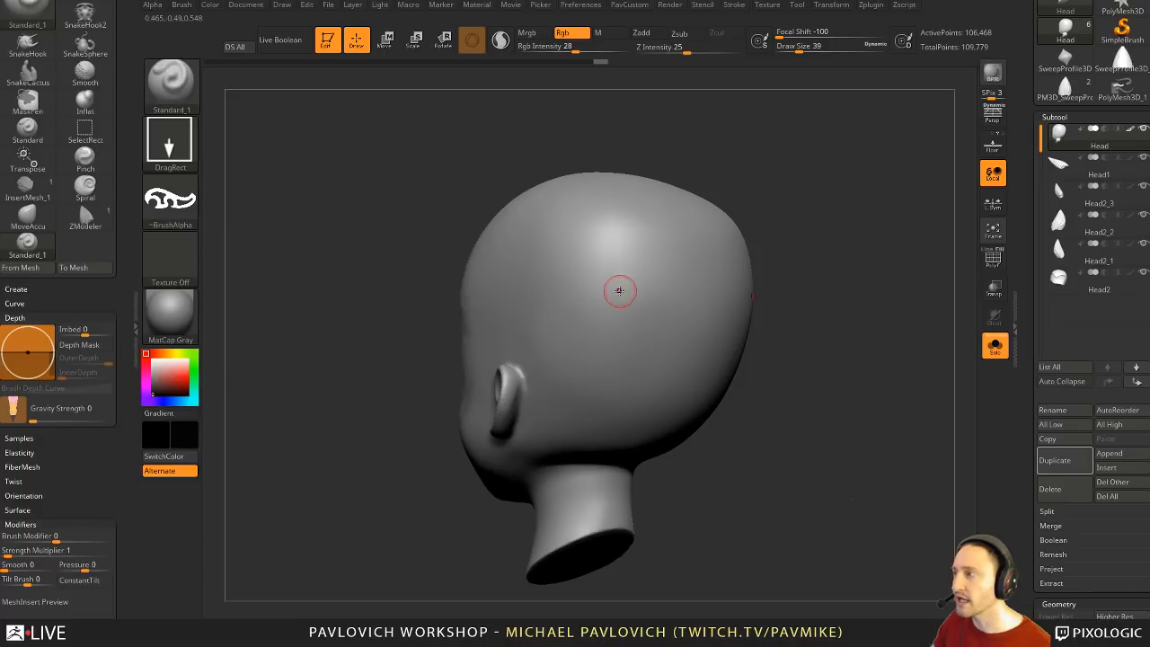
left_click(626, 51)
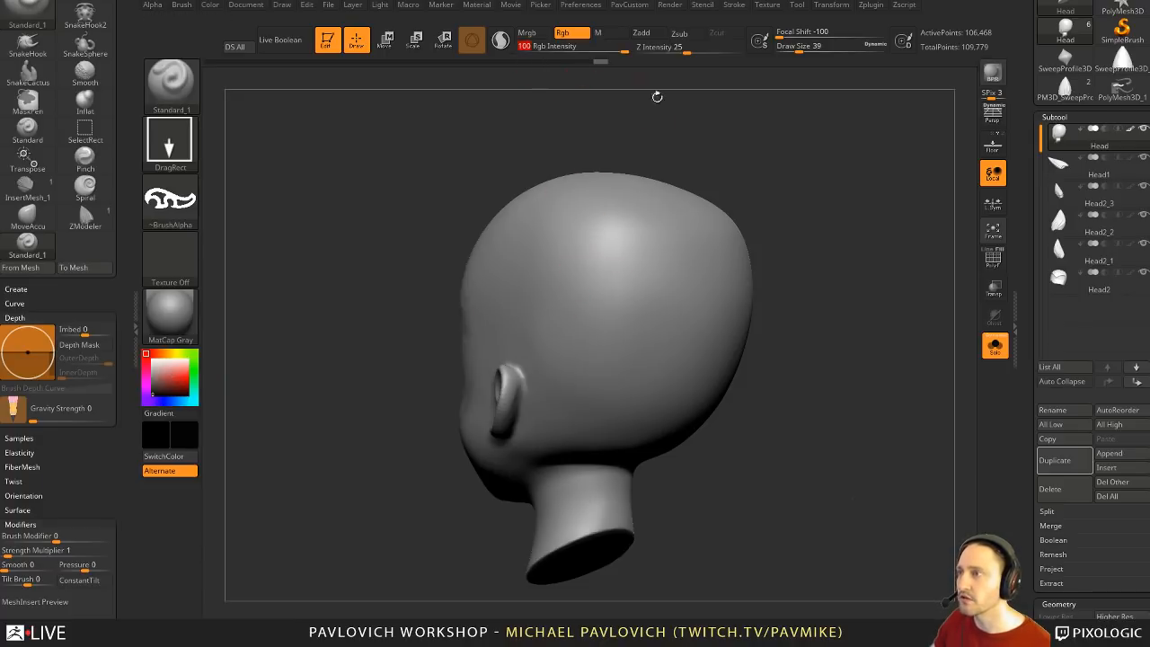
Step: Try stamping the curve alpha in black on the side of the head, and undo the stamps
left_click_drag(577, 276, 667, 278)
left_click_drag(819, 271, 949, 295)
left_click_drag(744, 288, 805, 284)
mouse_move(609, 316)
left_mouse_down()
mouse_move(605, 356)
mouse_move(576, 366)
mouse_move(689, 407)
left_mouse_up()
key("ctrl+z")
key("ctrl+z")
key("ctrl+z")
key("ctrl+z")
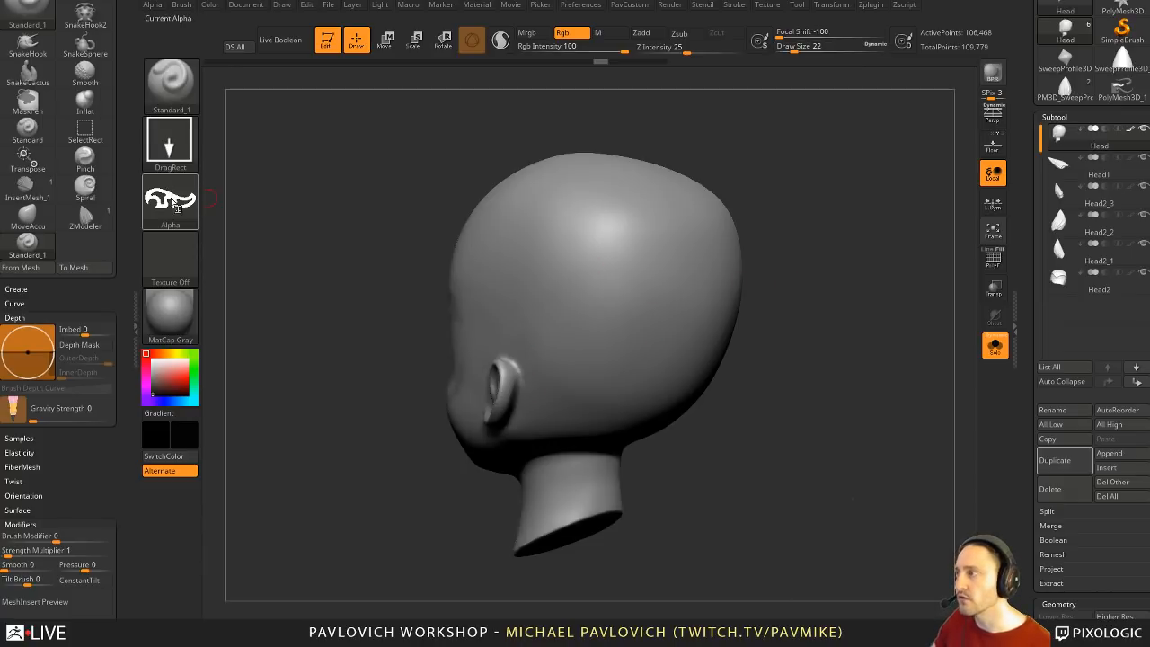
Step: Switch back to the Standard brush, make a test stroke on the side of the head, and undo it
key("b")
key("s")
key("t")
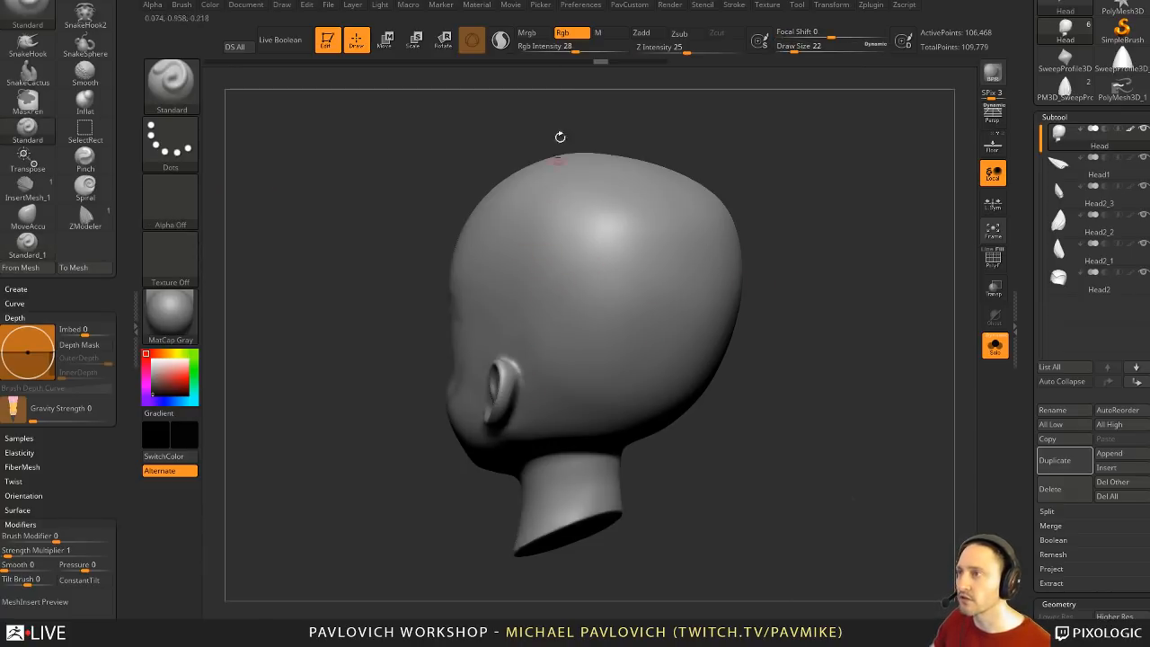
mouse_move(537, 285)
left_mouse_down()
mouse_move(630, 332)
mouse_move(560, 288)
mouse_move(596, 256)
mouse_move(570, 305)
left_mouse_up()
key("ctrl+z")
Step: Give the MaskPen brush a DragRect stroke and the inverted curve alpha
left_click_drag(327, 251, 344, 253, "ctrl")
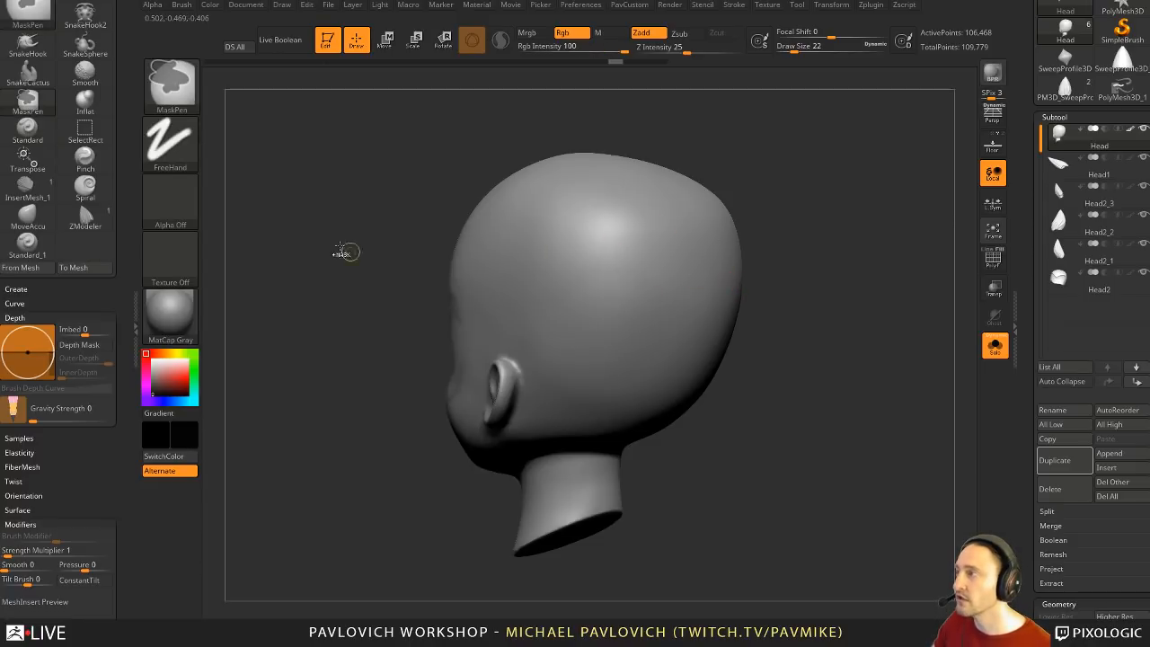
left_click(171, 144)
left_click(300, 150)
left_click(171, 203)
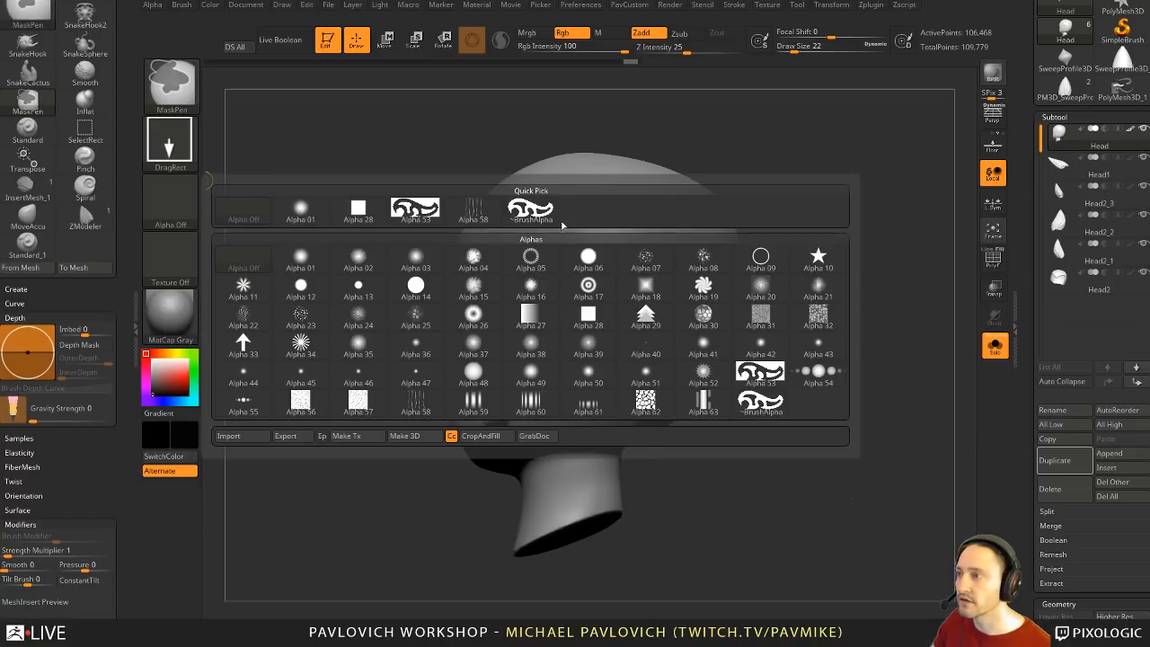
left_click(539, 214)
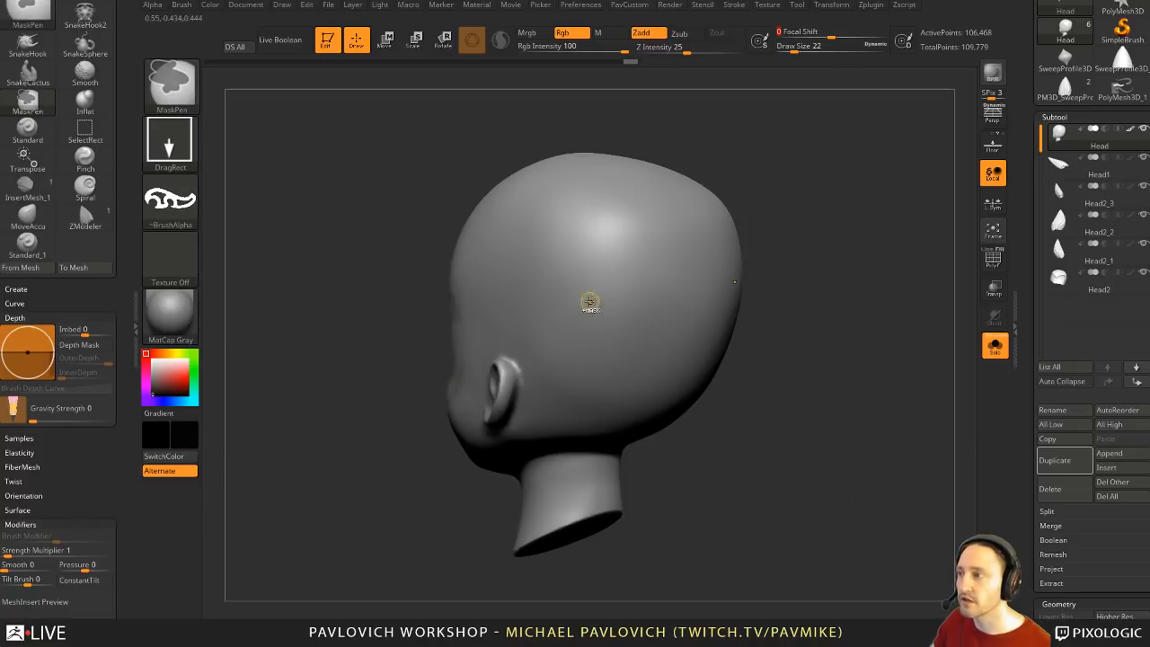
Step: Set the MaskPen focal shift to -100 and stamp a curve-shaped mask upright on the side of the head
left_click_drag(573, 292, 672, 292, "ctrl")
left_click_drag(730, 170, 724, 157, "ctrl")
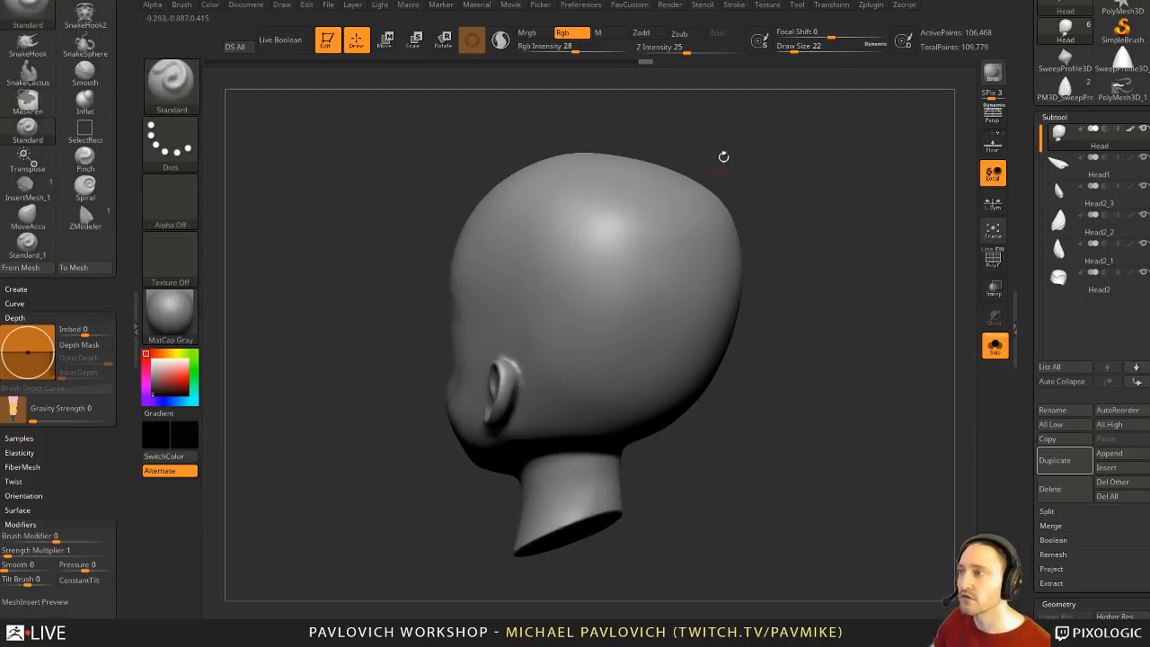
left_click(780, 36, "ctrl")
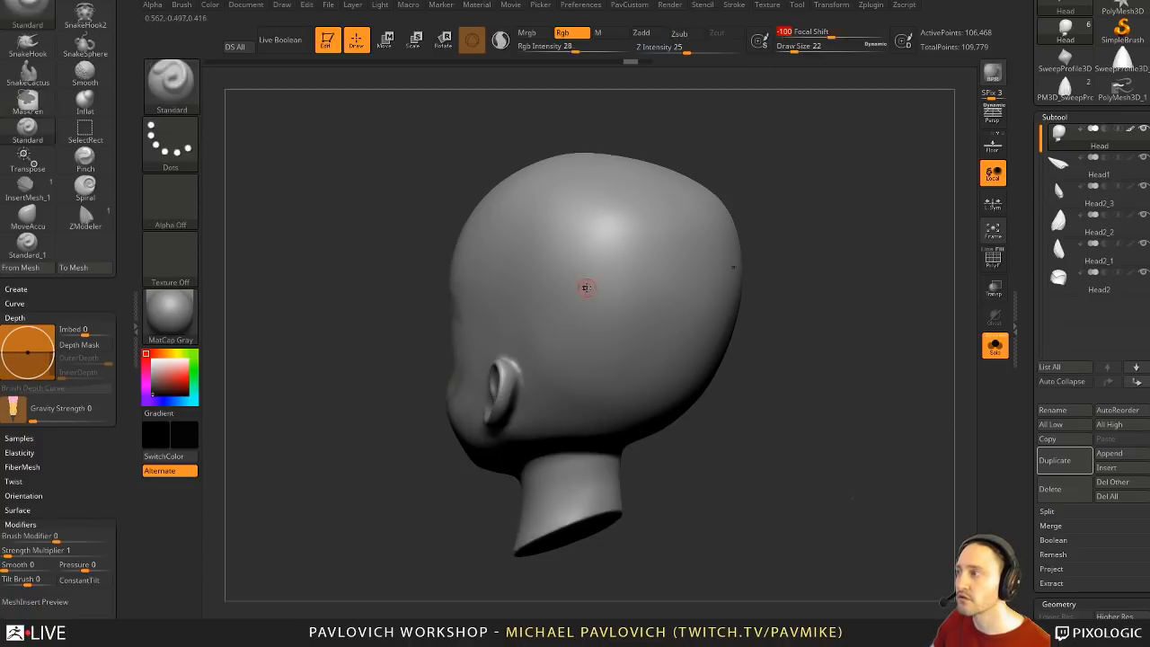
left_click_drag(584, 285, 891, 270, "ctrl")
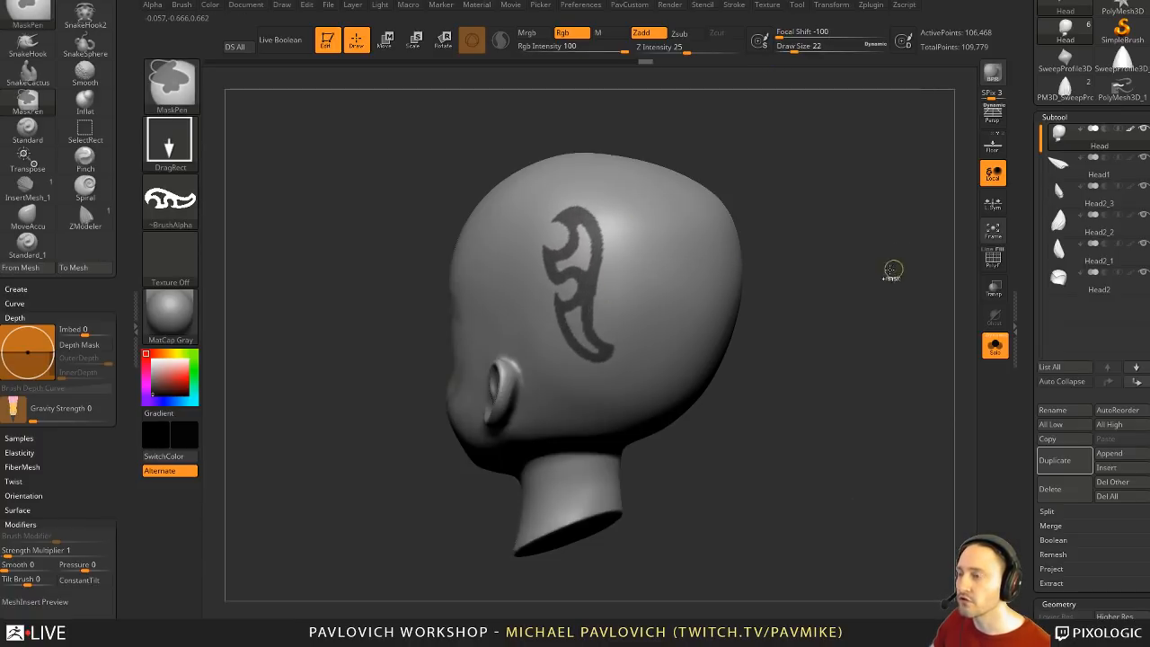
Step: Invert the curve-shaped mask, blur it, and sharpen its edges
left_click(827, 263, "ctrl")
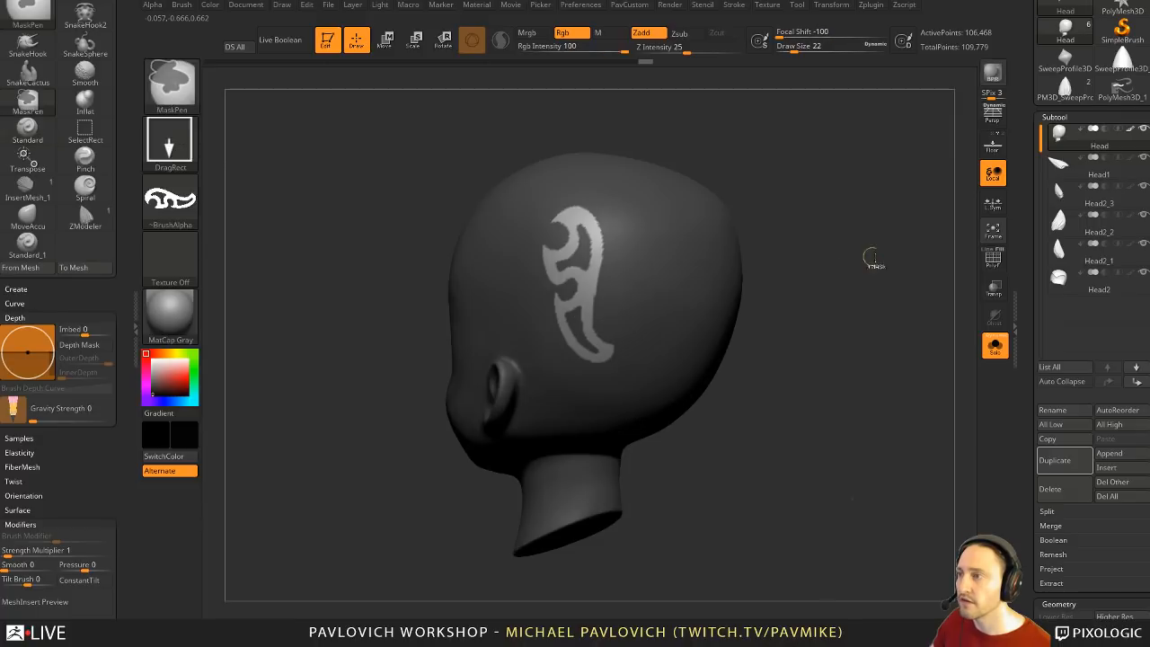
left_click(670, 290, "ctrl")
left_click(666, 286, "ctrl+alt")
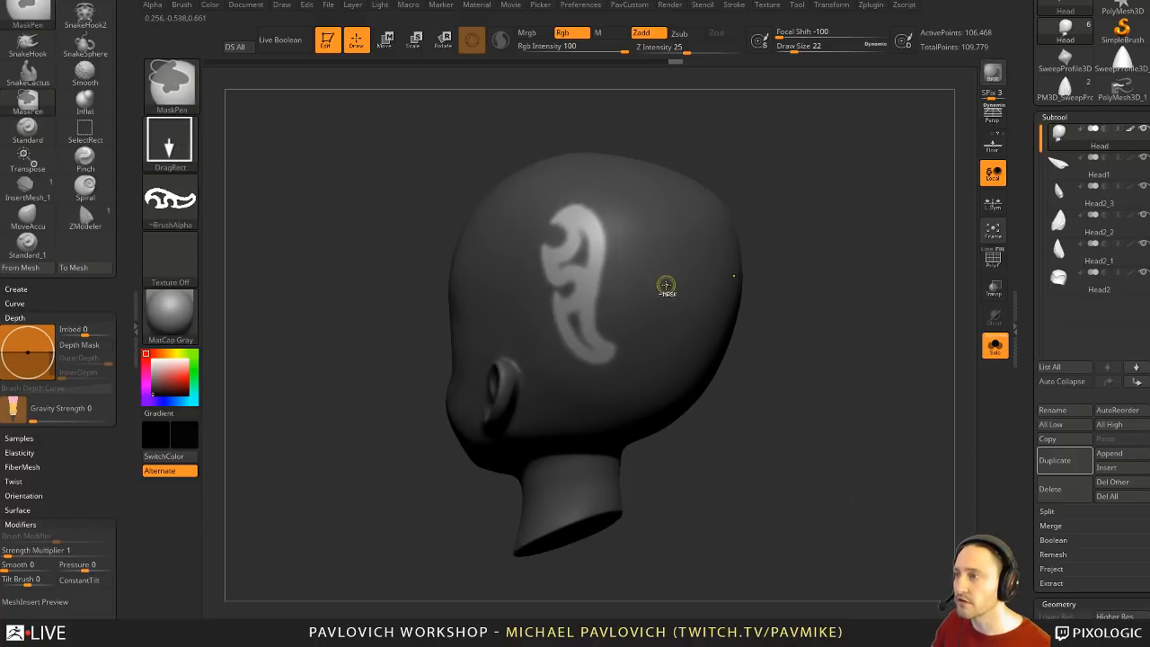
left_click(669, 284, "ctrl+alt")
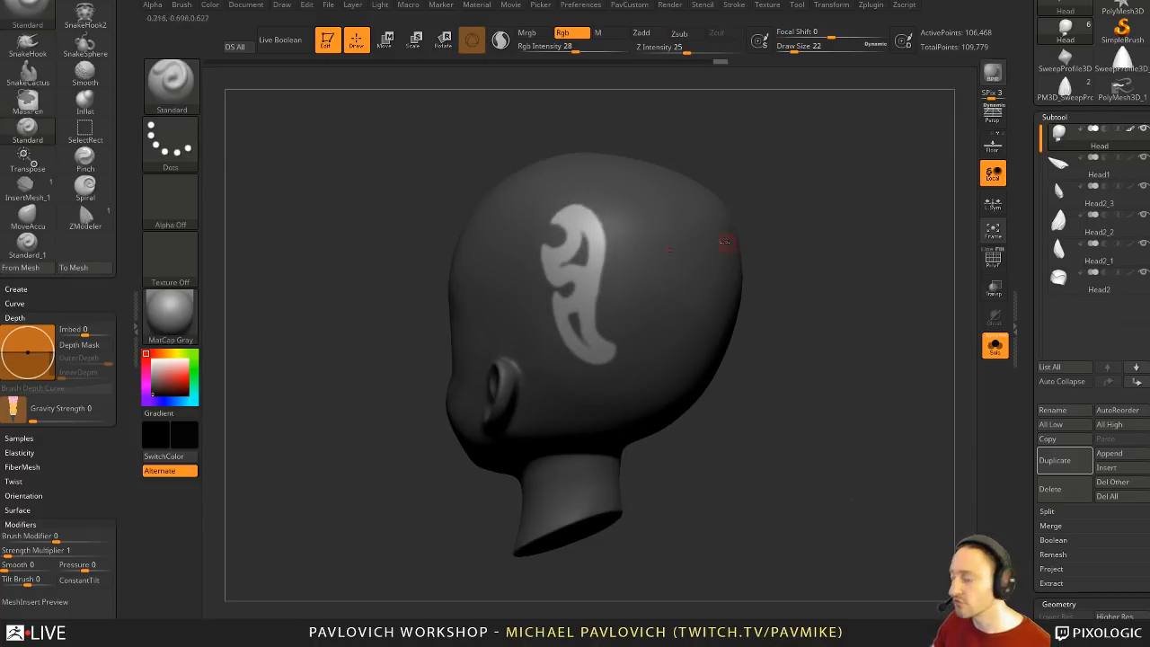
Step: Blur the mask further to close the gaps inside the curve shape, and sharpen it twice
left_click_drag(847, 249, 783, 254)
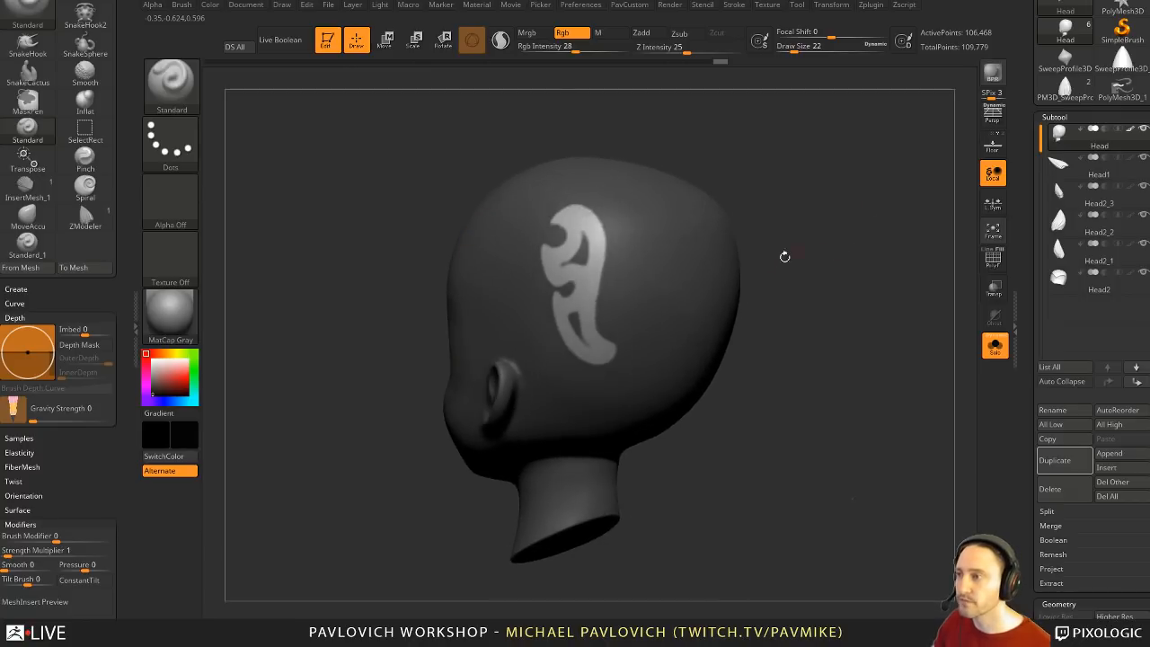
left_click(683, 273, "ctrl")
left_click(688, 274, "ctrl")
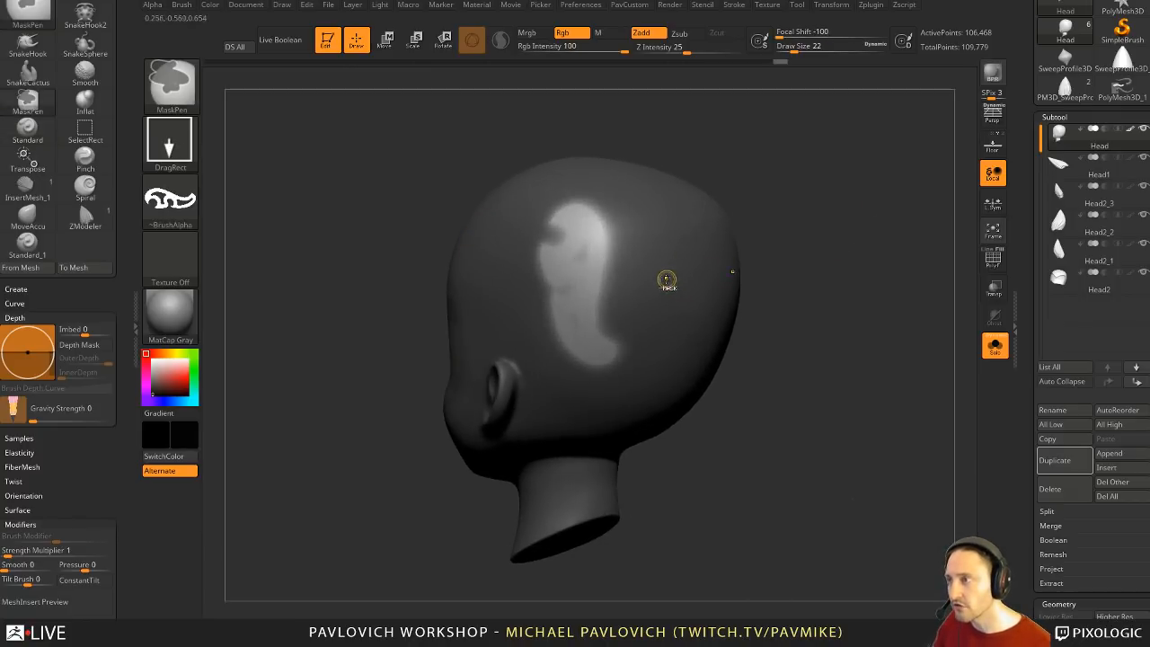
left_click(668, 281, "ctrl+alt")
left_click(670, 284, "ctrl+alt")
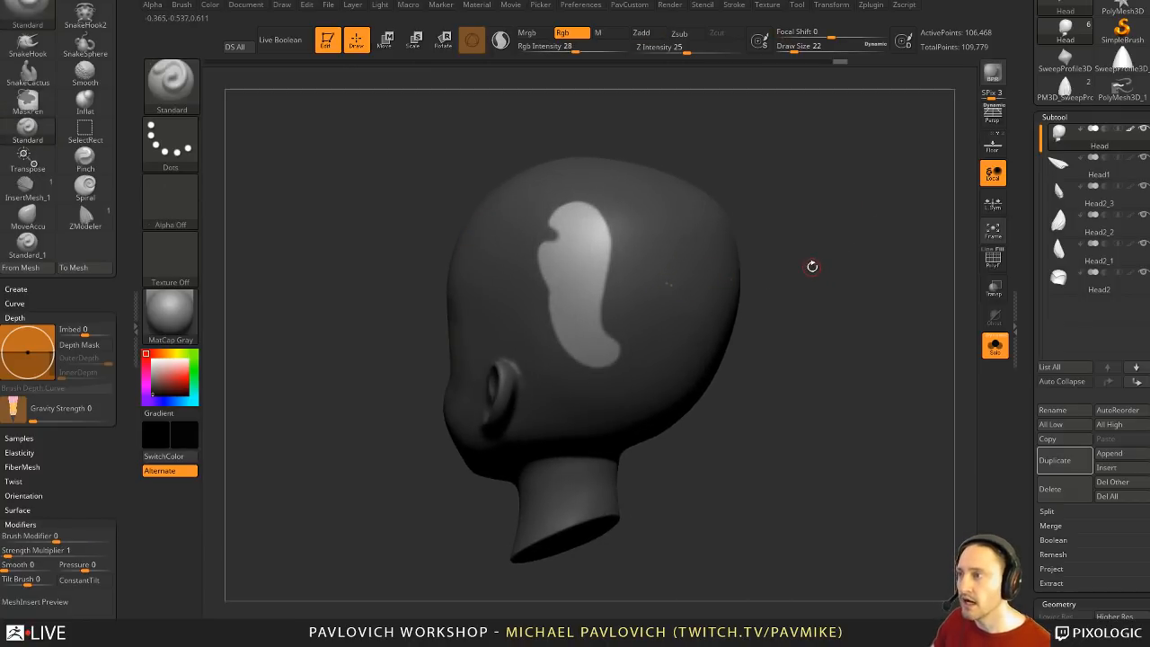
Step: Fill the unmasked shape with black, and undo back to the unblurred mask stamp
left_click(209, 4)
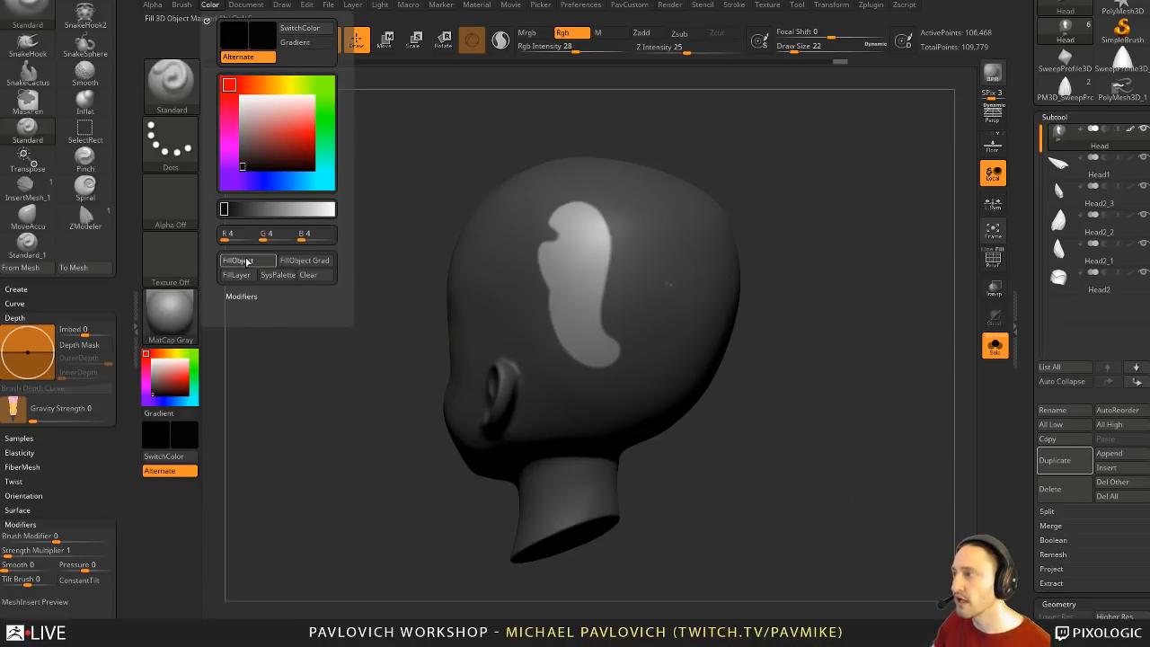
left_click(248, 260)
left_click_drag(827, 257, 683, 296)
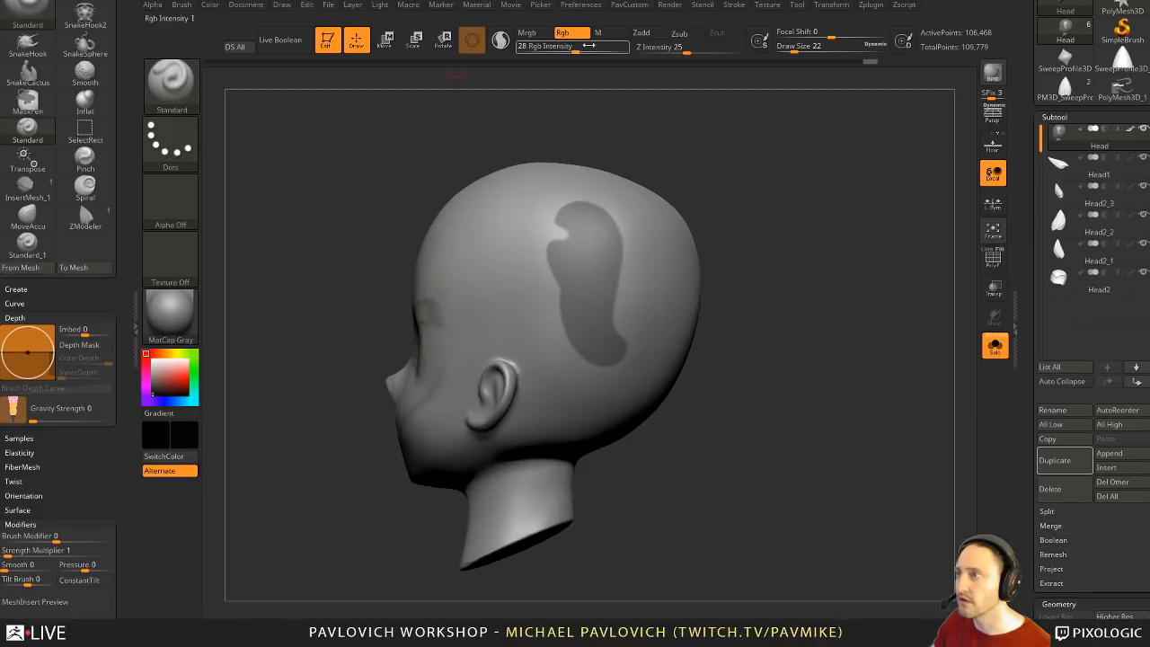
left_click_drag(764, 241, 853, 213)
key("ctrl+z")
key("ctrl+z")
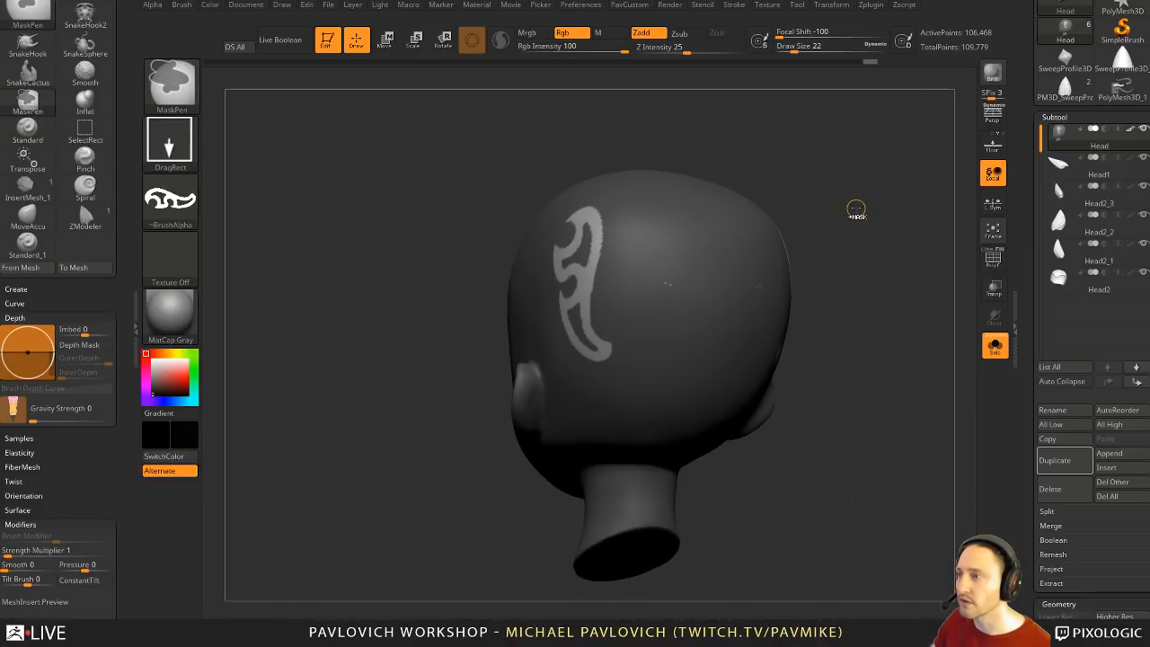
Step: Turn off the MaskPen's alpha, switch its stroke type to Dots, and clear the curve-shaped mask from the head
left_click_drag(848, 203, 806, 231)
left_click(187, 205, "ctrl")
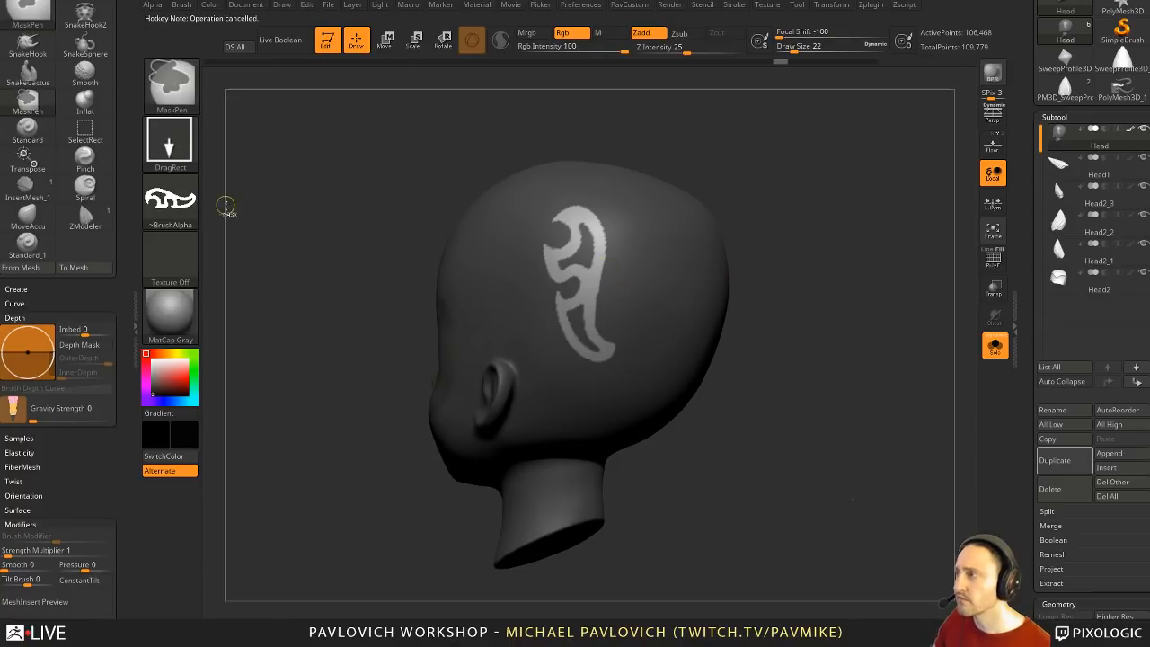
left_click(223, 204, "ctrl")
left_click(193, 212, "ctrl")
left_click(242, 208, "ctrl")
left_click(180, 151, "ctrl")
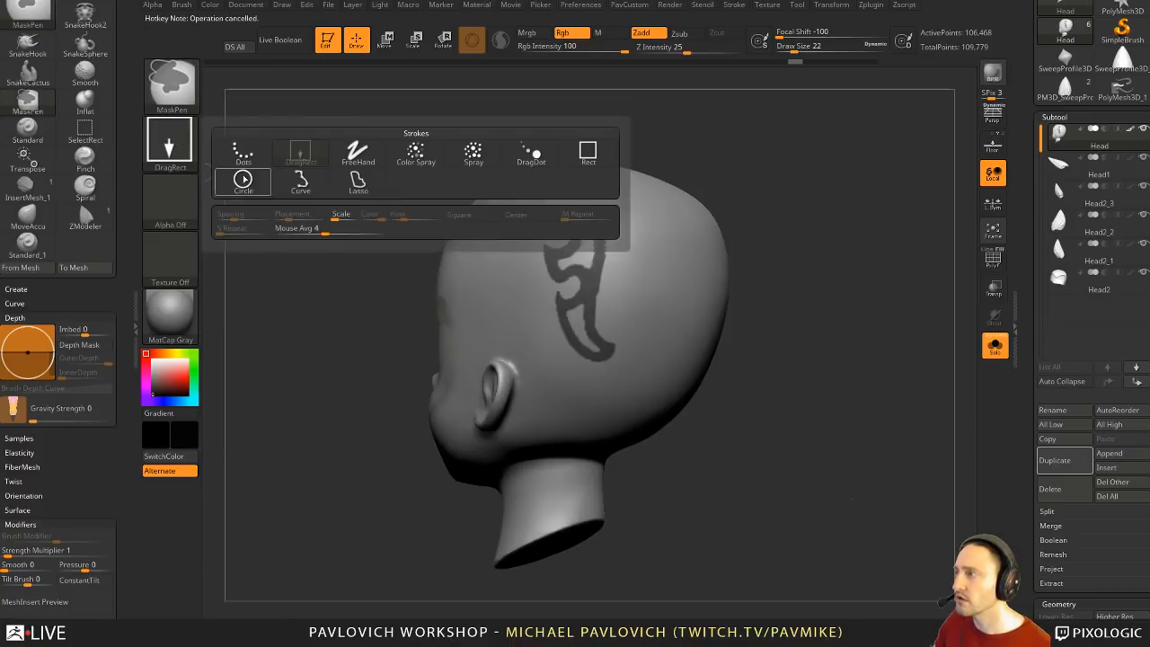
left_click(238, 156, "ctrl")
left_click_drag(783, 250, 805, 287, "ctrl")
left_click_drag(807, 290, 780, 266)
Step: Paint hard-edged mask strokes on the side of the head, clear them, and repaint soft-edged ones at focal shift 0
left_click_drag(560, 236, 593, 337, "ctrl")
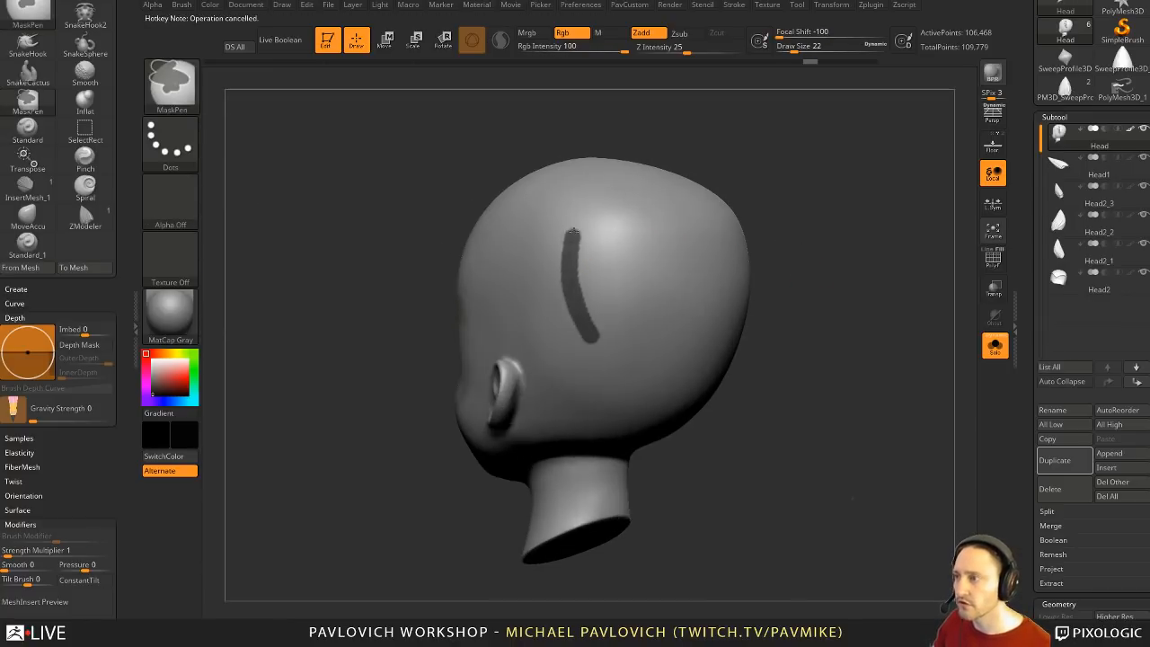
left_click_drag(580, 264, 611, 325, "ctrl")
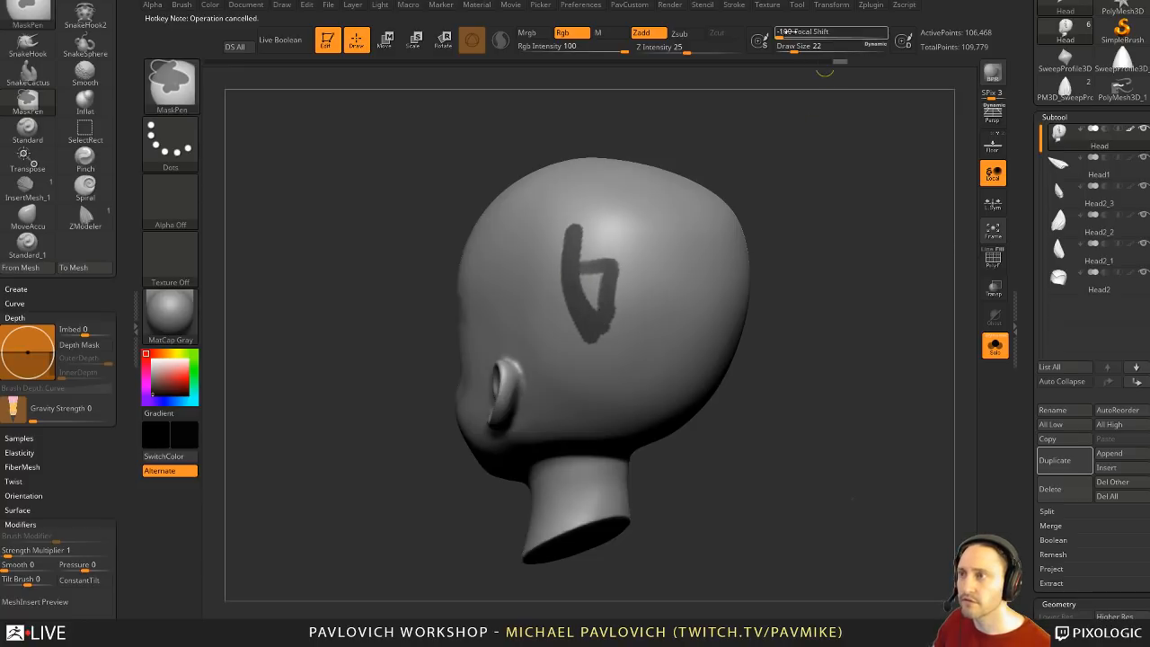
left_click_drag(829, 33, 837, 32)
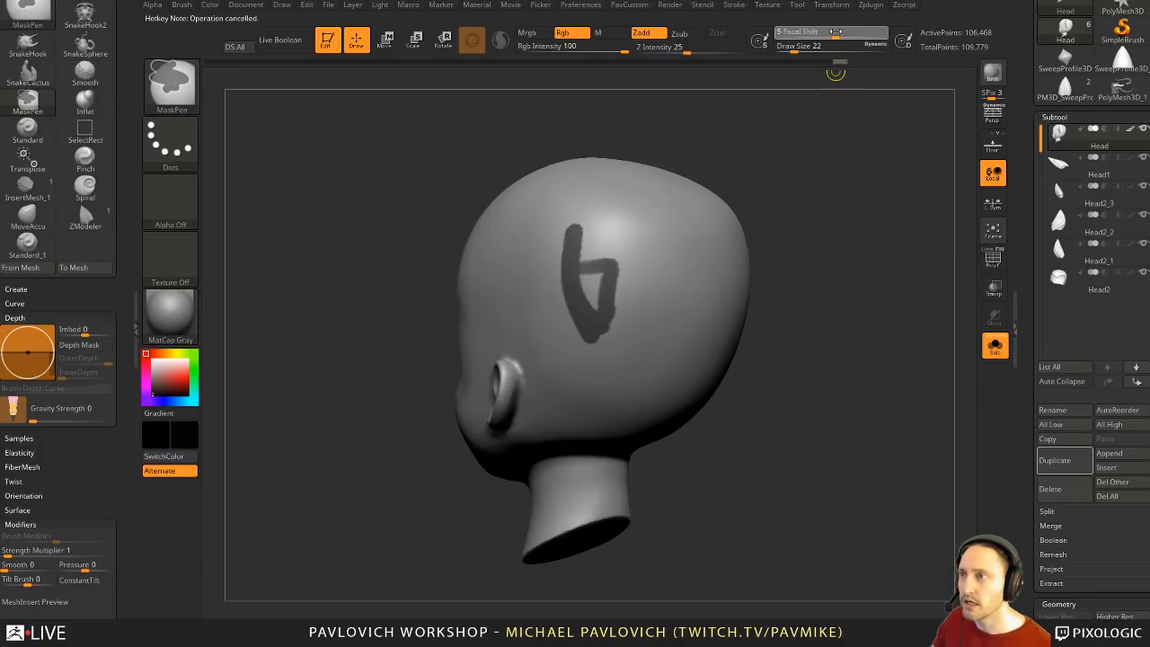
left_click_drag(776, 208, 798, 237, "ctrl")
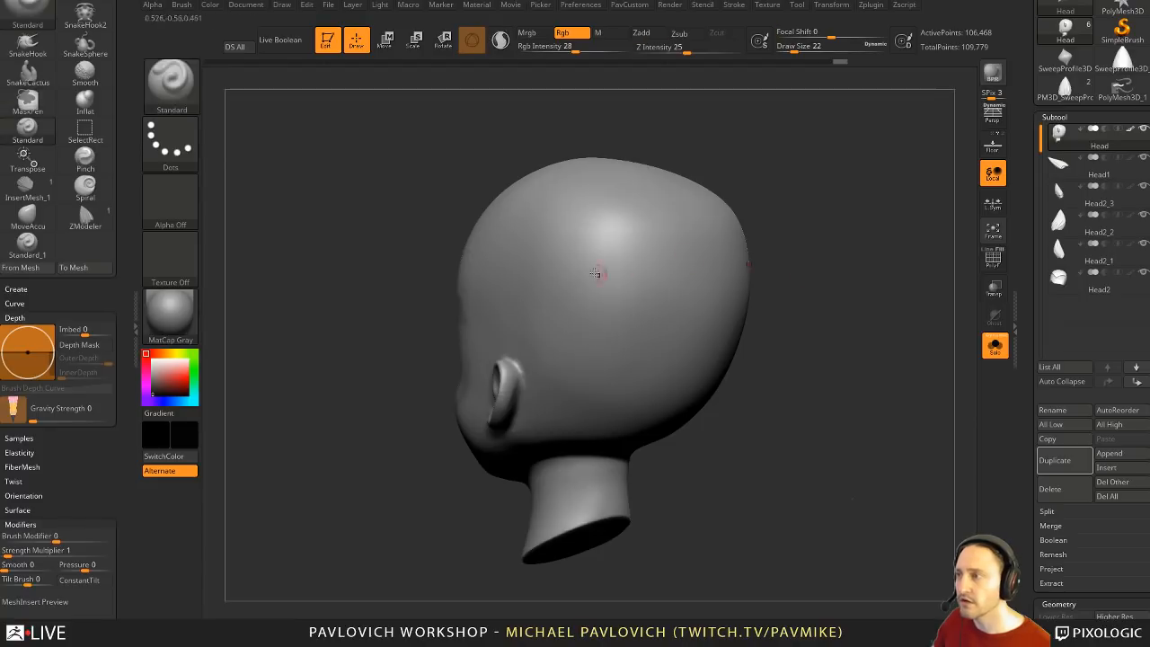
mouse_move(556, 232)
left_mouse_down("ctrl")
mouse_move(571, 315)
mouse_move(590, 338)
left_mouse_up("ctrl")
mouse_move(558, 235)
left_mouse_down("ctrl")
mouse_move(569, 267)
mouse_move(637, 297)
left_mouse_up("ctrl")
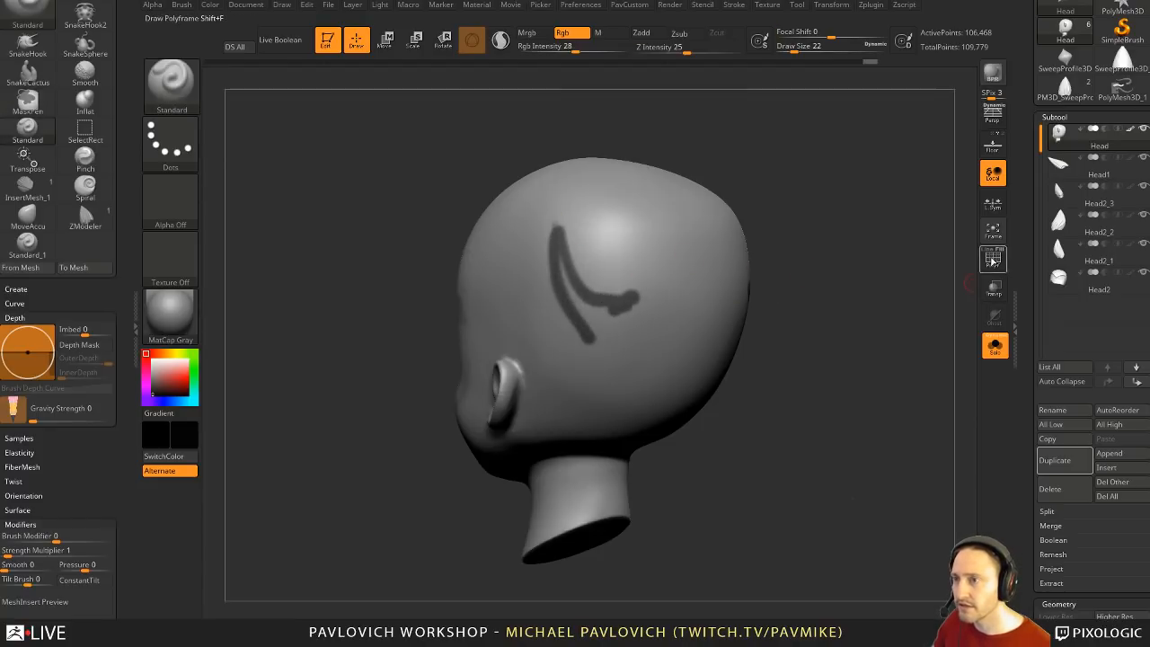
Step: Display the wireframe to inspect the topology under the mask strokes, and clear the mask
left_click(993, 258)
key("f")
left_click(989, 250)
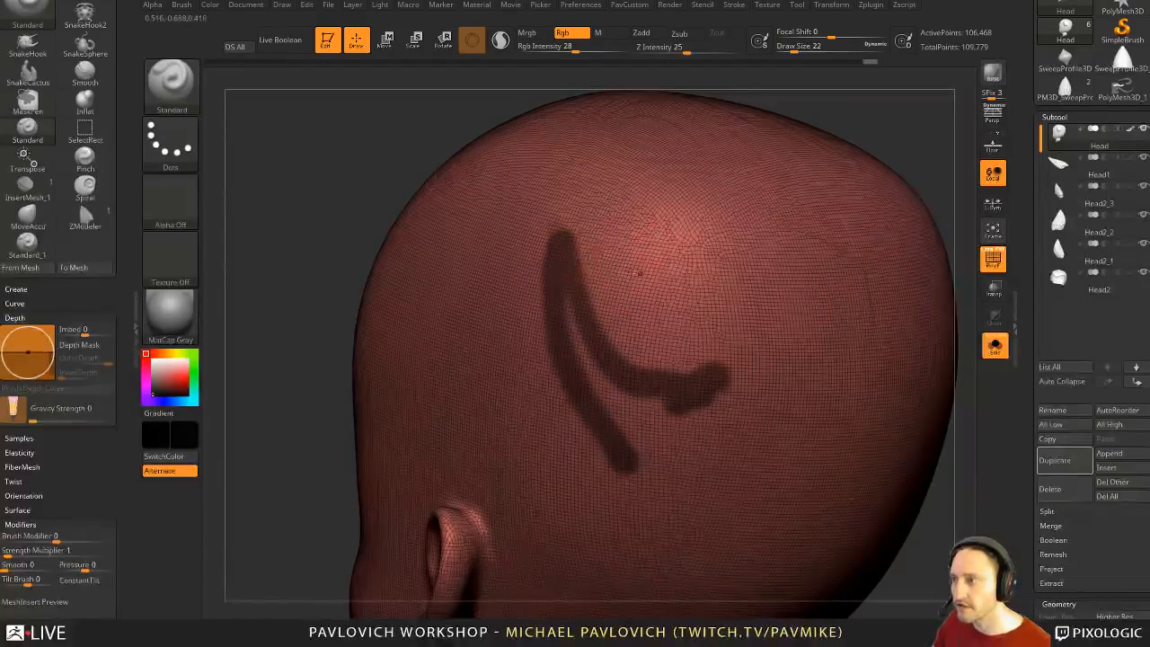
left_click_drag(329, 264, 316, 199, "alt")
mouse_move(877, 184)
left_mouse_down("ctrl")
mouse_move(902, 208)
mouse_move(844, 204)
left_mouse_up("ctrl")
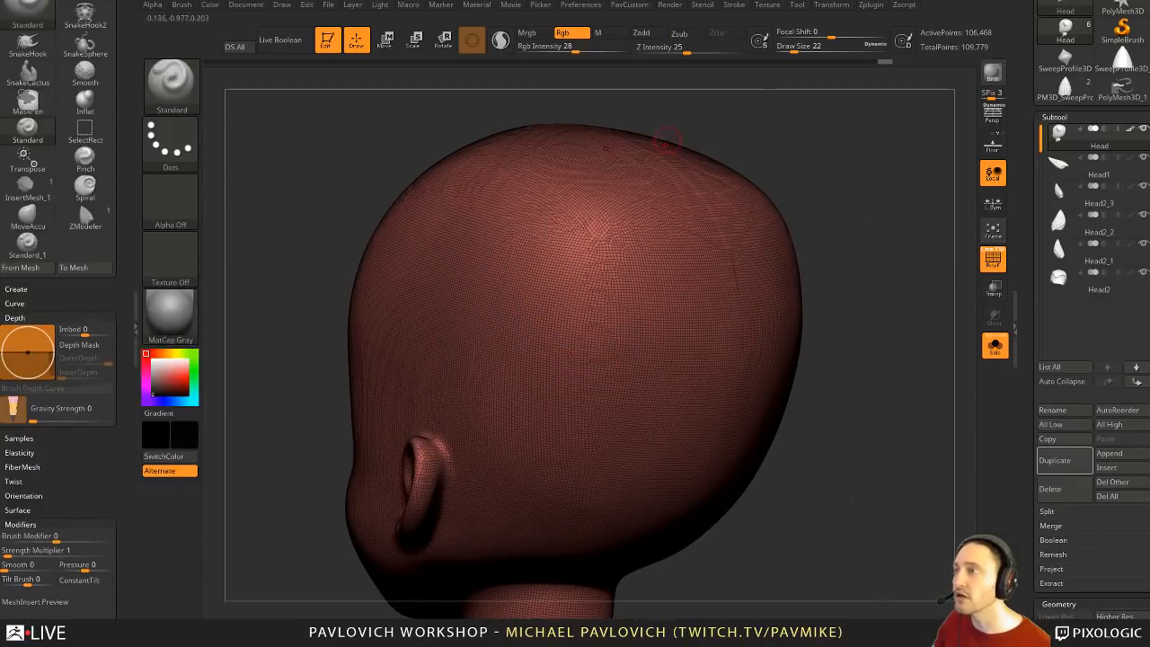
Step: Enable Sculptris Pro, set the RGB intensity to 100, and paint a short black stroke above the ear
left_click(500, 40)
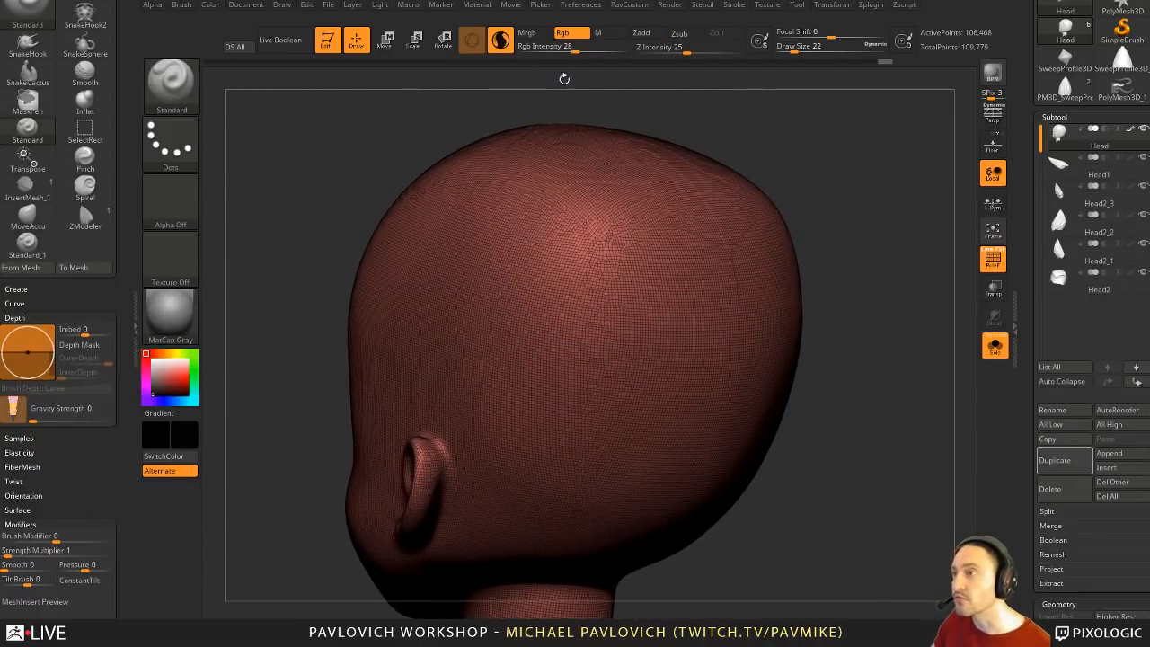
left_click_drag(580, 48, 633, 50)
left_click_drag(803, 224, 810, 190, "alt")
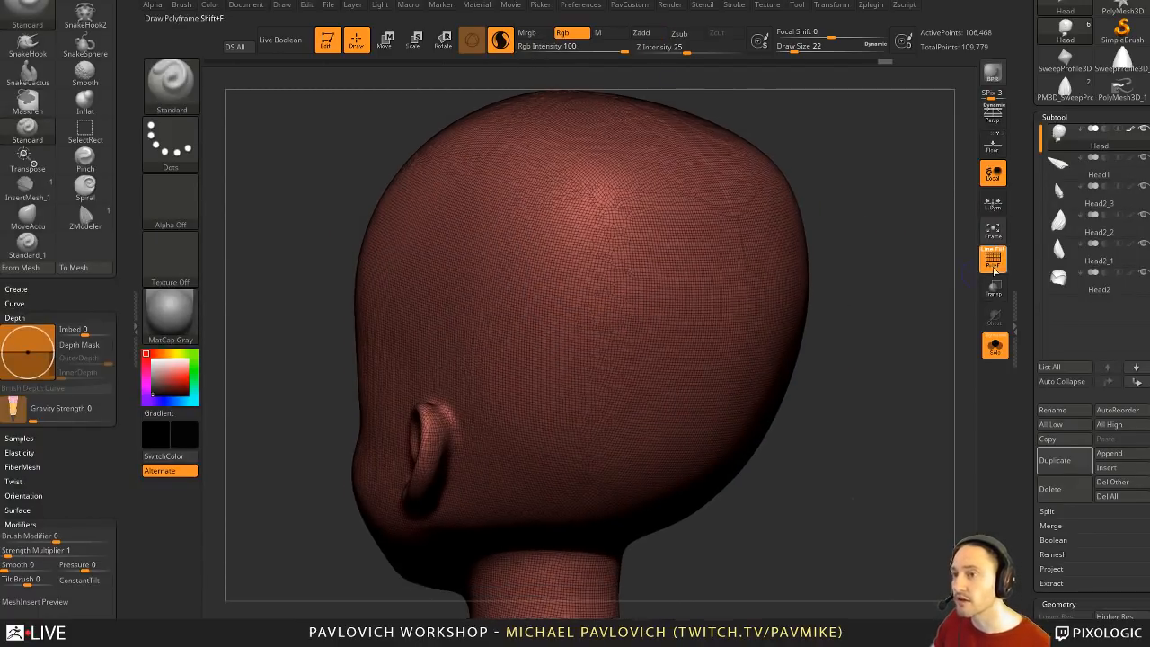
left_click(993, 260)
mouse_move(520, 240)
left_mouse_down()
mouse_move(554, 299)
mouse_move(598, 321)
mouse_move(521, 239)
left_mouse_up()
Step: Inspect the wireframe around the black painted stroke up close, and hide the wireframe
left_click(993, 261)
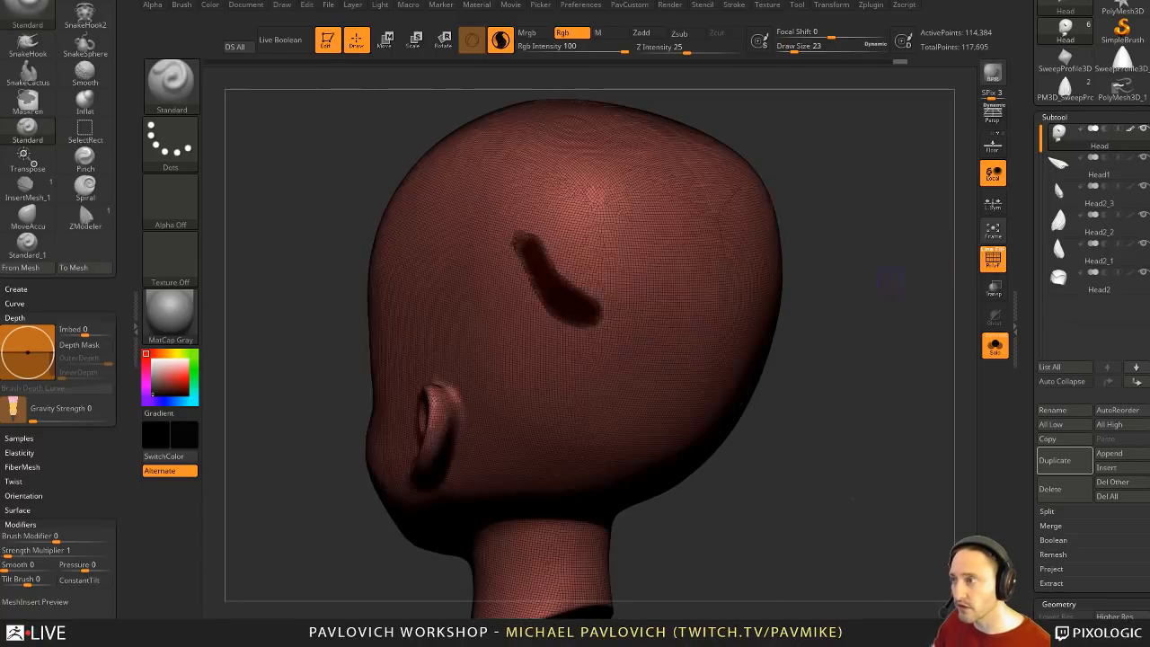
left_click_drag(891, 281, 931, 425, "alt")
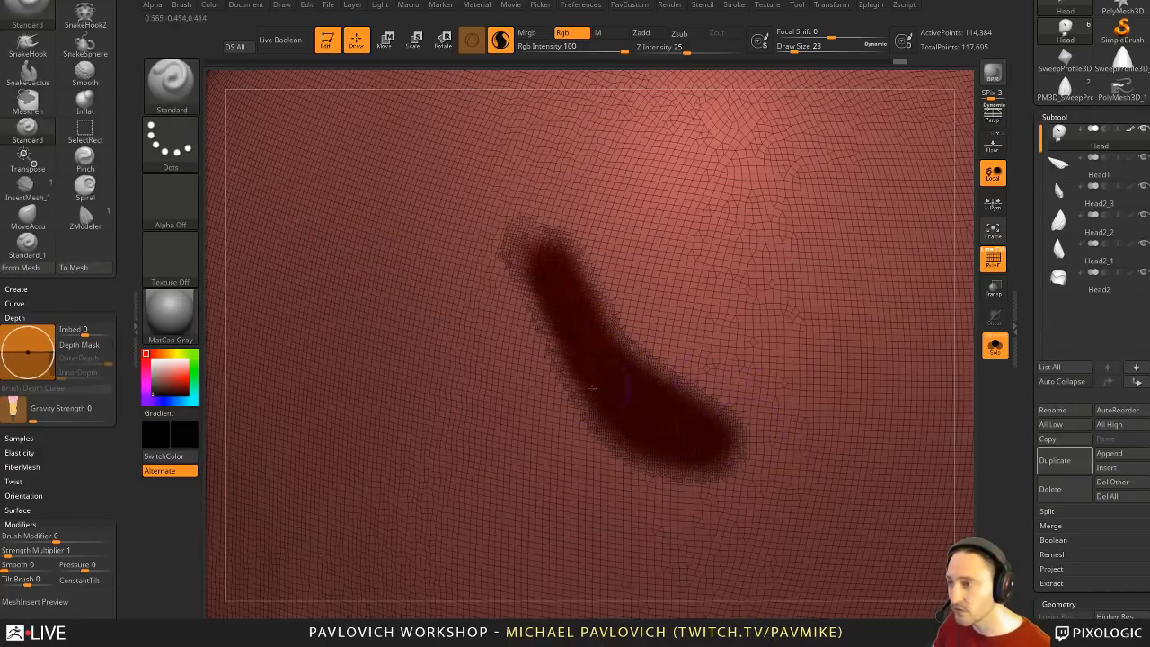
left_click_drag(967, 277, 854, 212, "alt")
left_click(994, 261)
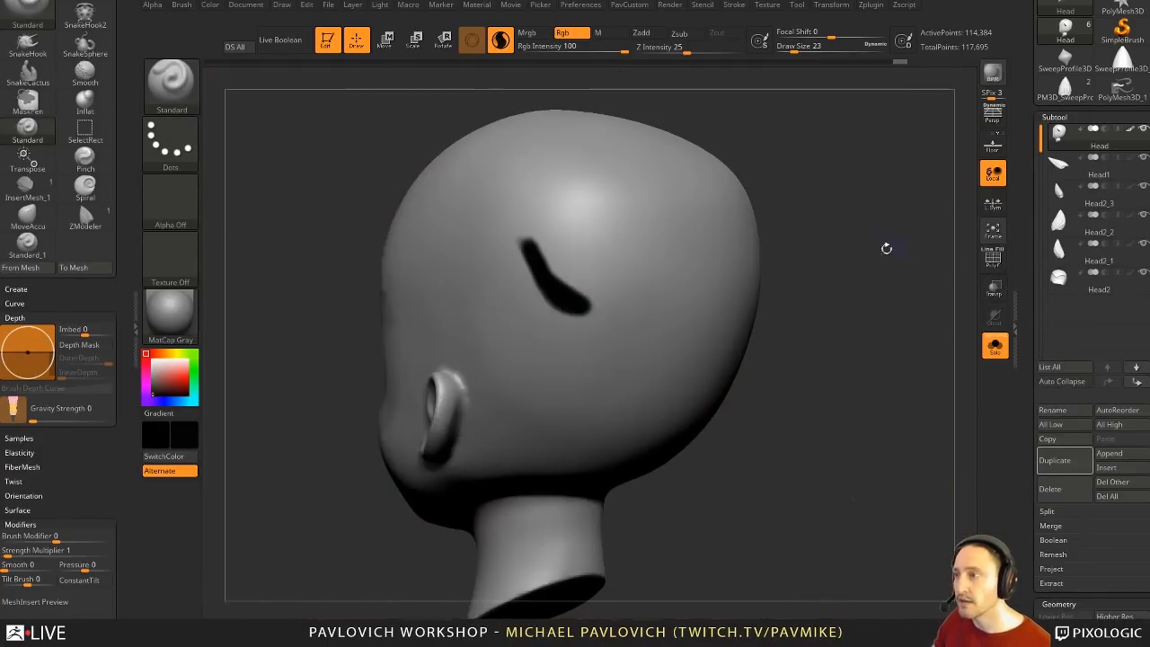
Step: Set the draw size to 13 and paint a thinner black branch off the existing stroke
left_click_drag(887, 249, 821, 249)
key("s")
mouse_move(570, 267)
left_mouse_down()
mouse_move(584, 281)
mouse_move(567, 304)
left_mouse_up()
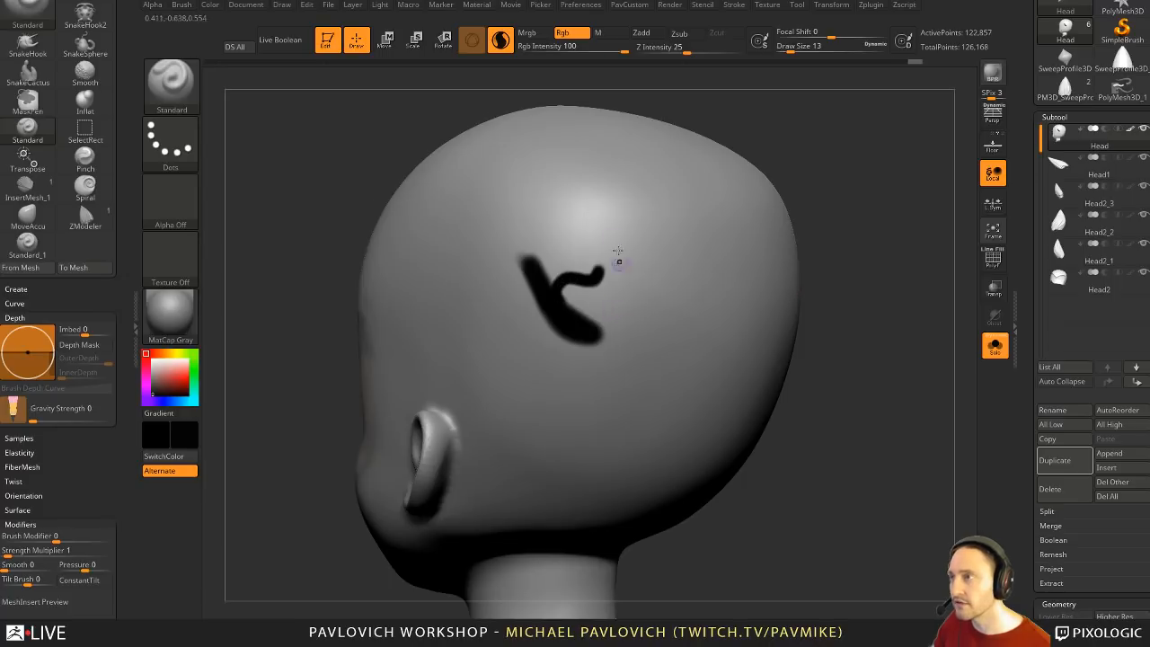
Step: With Sculptris Pro off, paint a curved stroke and, at draw size 20, a looping black stroke around the first ones
left_click_drag(478, 299, 588, 379)
key("s")
mouse_move(589, 380)
left_mouse_down()
mouse_move(649, 296)
mouse_move(644, 256)
mouse_move(526, 221)
left_mouse_up()
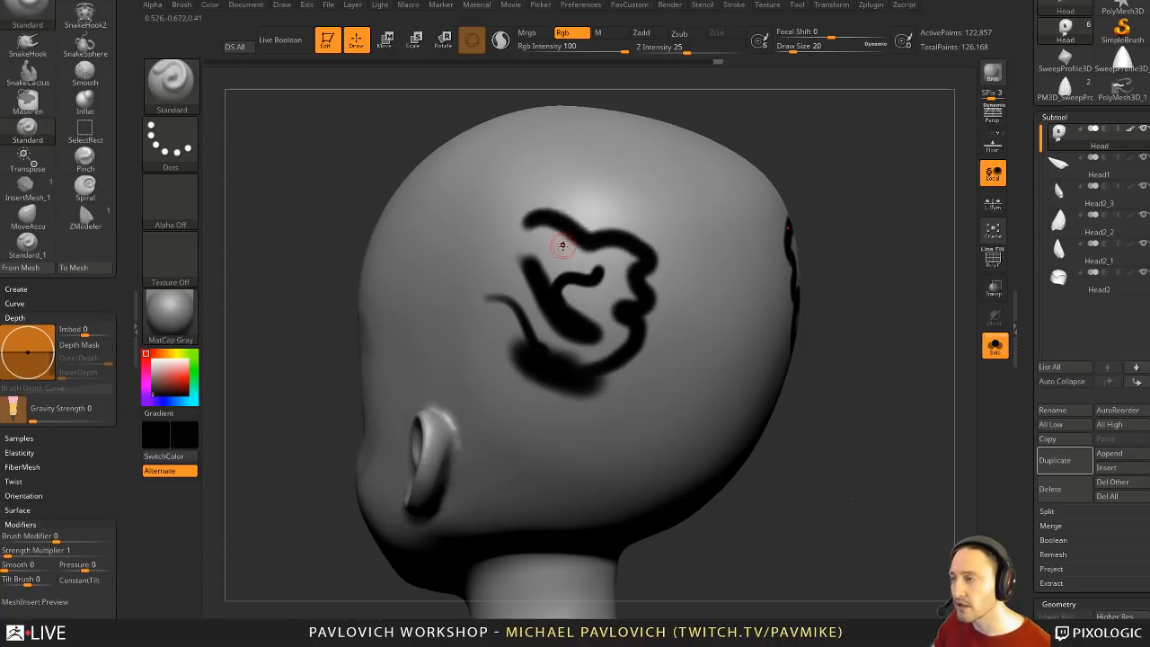
Step: Re-enable Sculptris Pro and paint more black strokes around the loop at several brush sizes, down to draw size 6
left_click(502, 40)
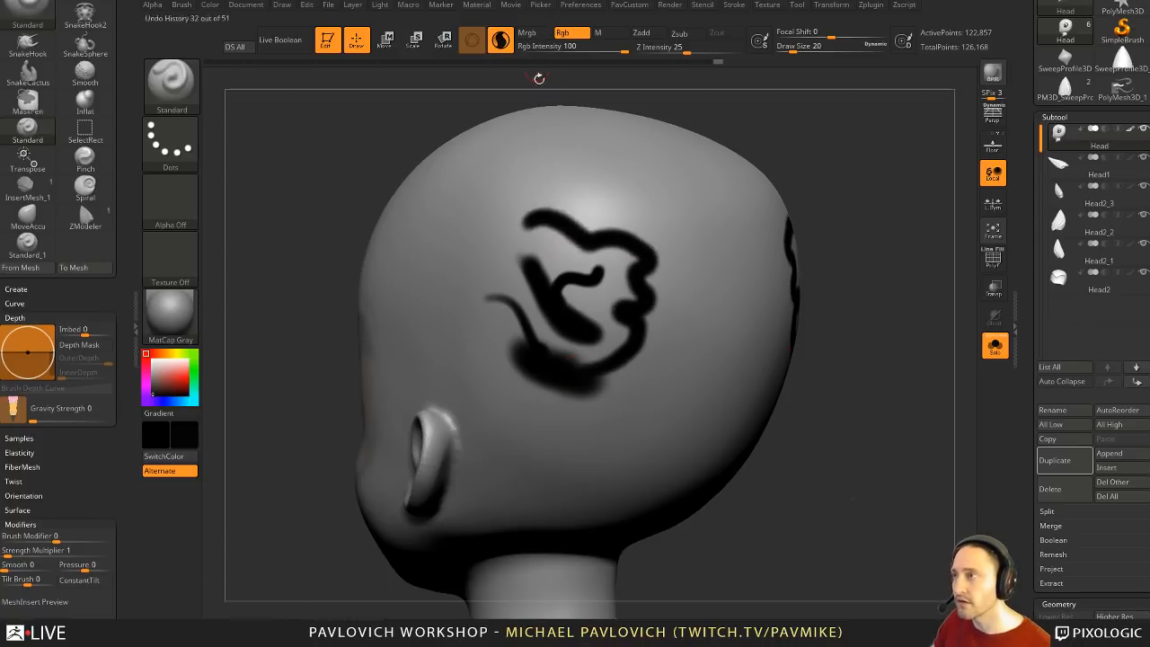
key("s")
left_click_drag(597, 276, 584, 269)
key("s")
mouse_move(512, 228)
left_mouse_down()
mouse_move(499, 189)
mouse_move(617, 205)
mouse_move(558, 182)
mouse_move(493, 181)
mouse_move(506, 246)
mouse_move(479, 284)
left_mouse_up()
key("s")
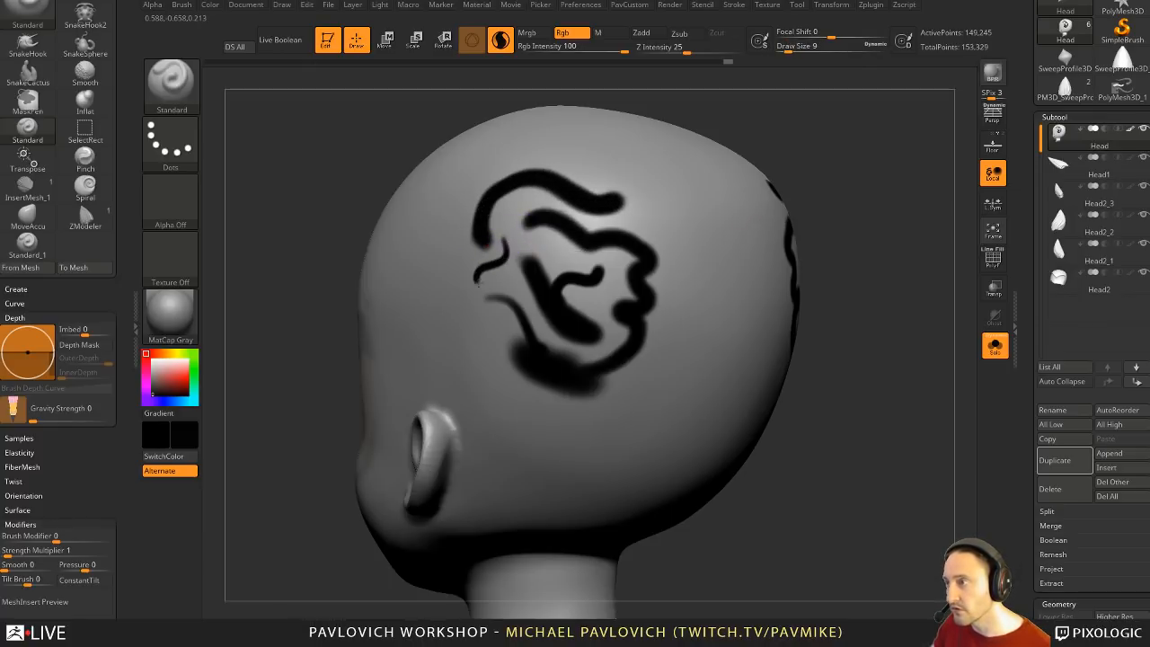
key("s")
left_click_drag(505, 381, 548, 417)
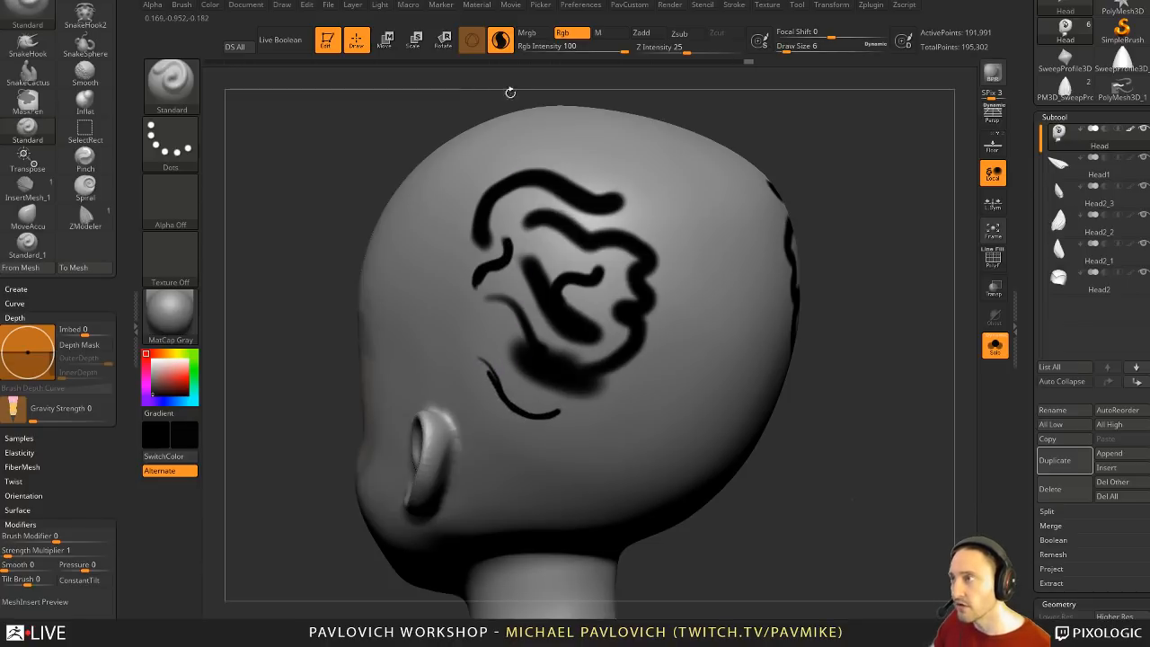
Step: Turn off Sculptris Pro, paint a thin black curve below the last one, and display the wireframe to compare both
left_click(500, 41)
left_click_drag(483, 397, 567, 430)
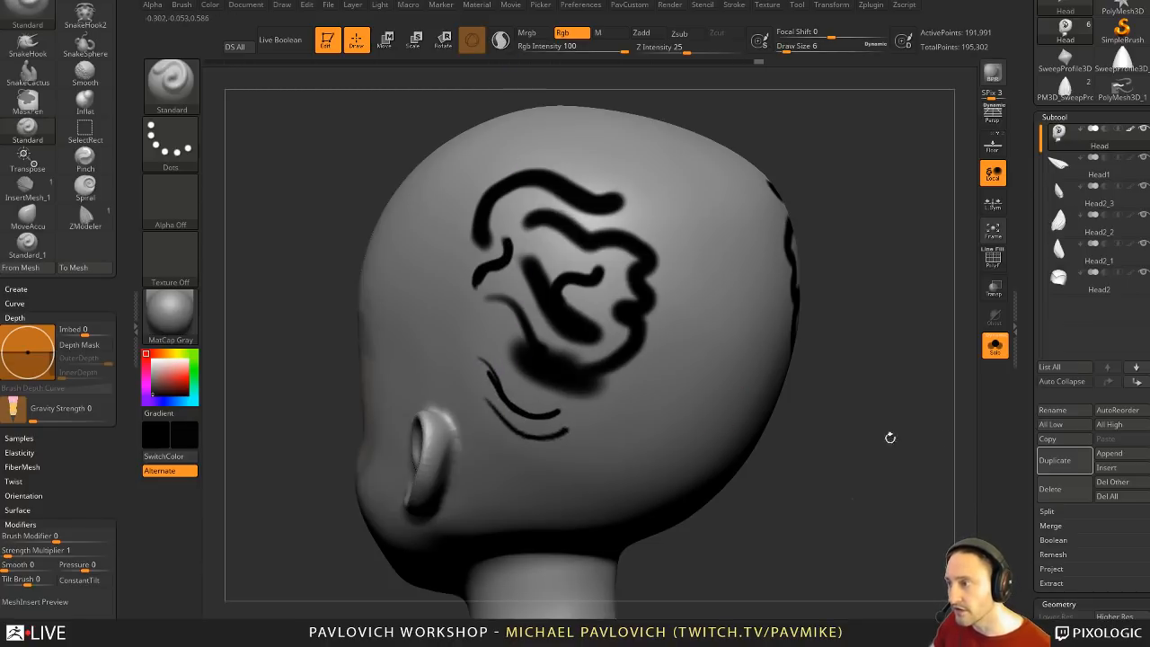
left_click(988, 268)
left_click_drag(840, 366, 956, 359)
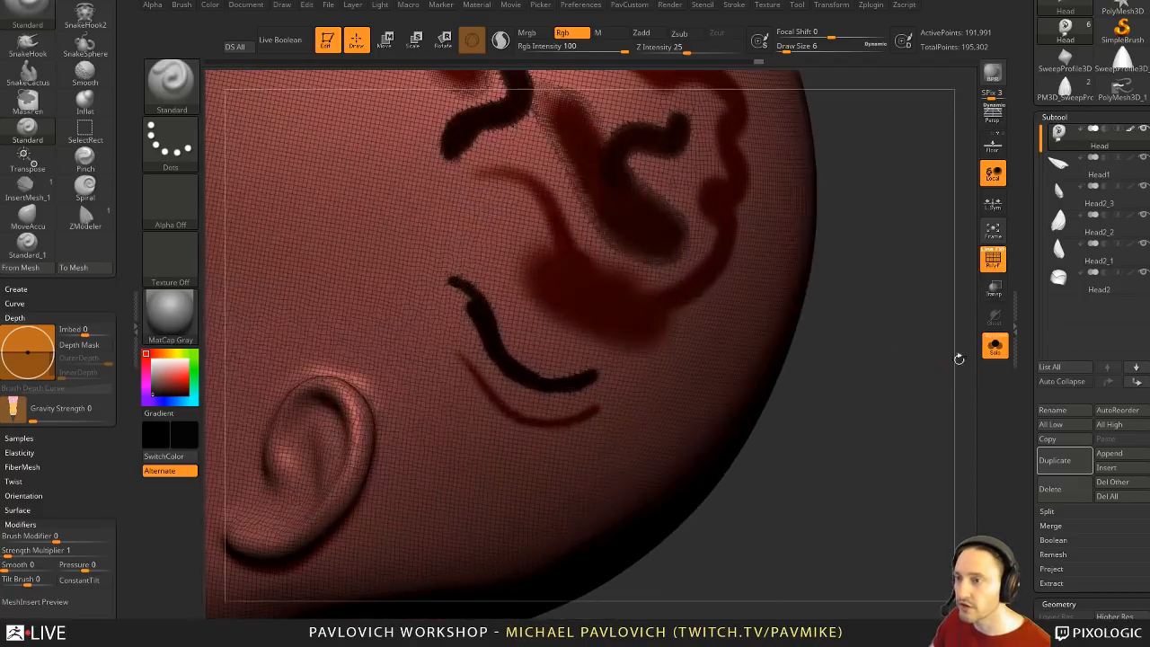
Step: Hide the head's polypaint and set the main colour to white to inspect the mesh density under the strokes
left_click(1132, 130)
mouse_move(874, 354)
left_mouse_down("alt")
mouse_move(868, 381)
mouse_move(815, 401)
left_mouse_up("alt")
left_click(152, 360)
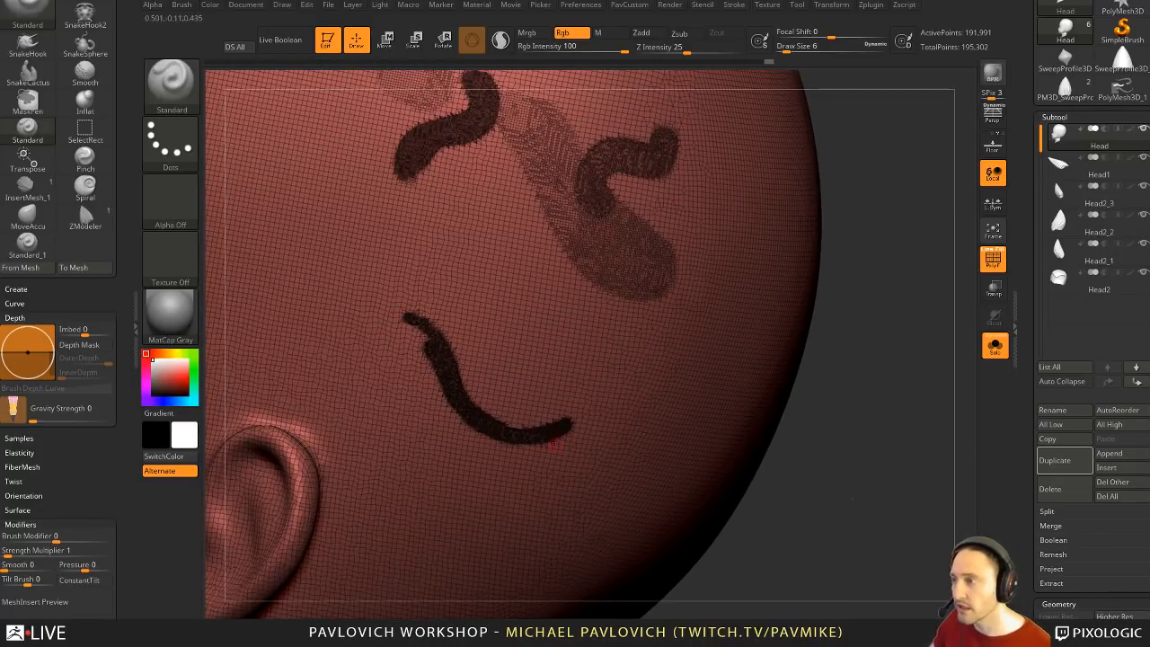
left_click_drag(813, 332, 809, 265, "alt")
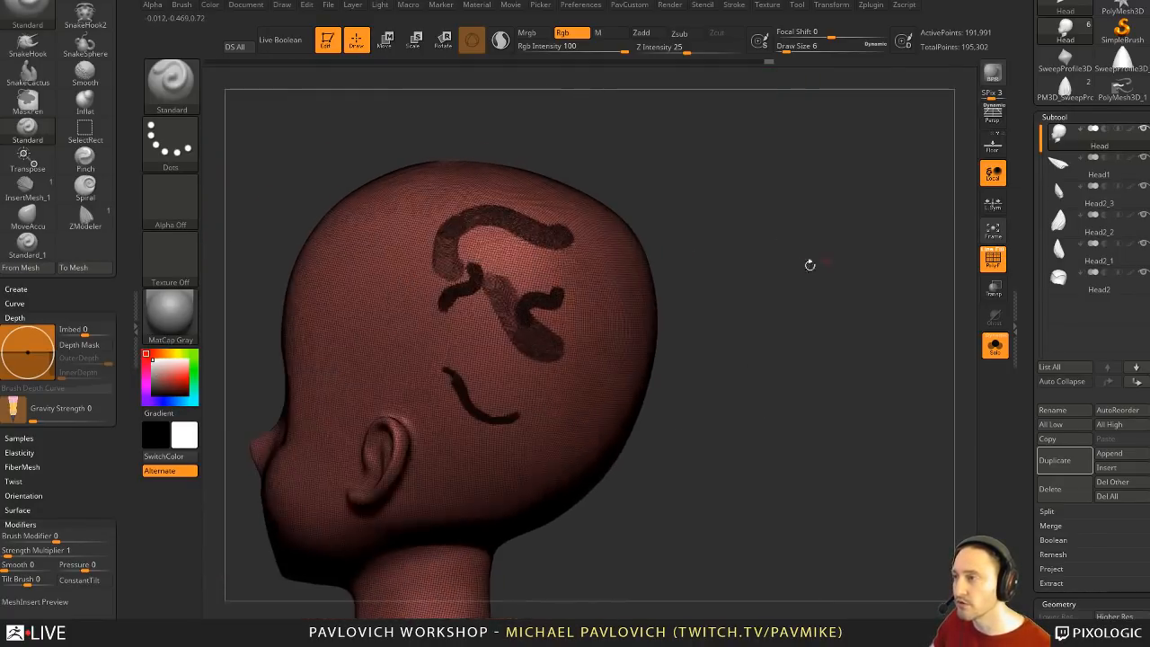
Step: Bring the hair tufts back into view and undo the latest painted strokes on the head
left_click(993, 259)
left_click_drag(940, 301, 903, 333)
left_click(995, 345)
left_click(993, 260)
key("ctrl+z")
key("ctrl+z")
key("ctrl+z")
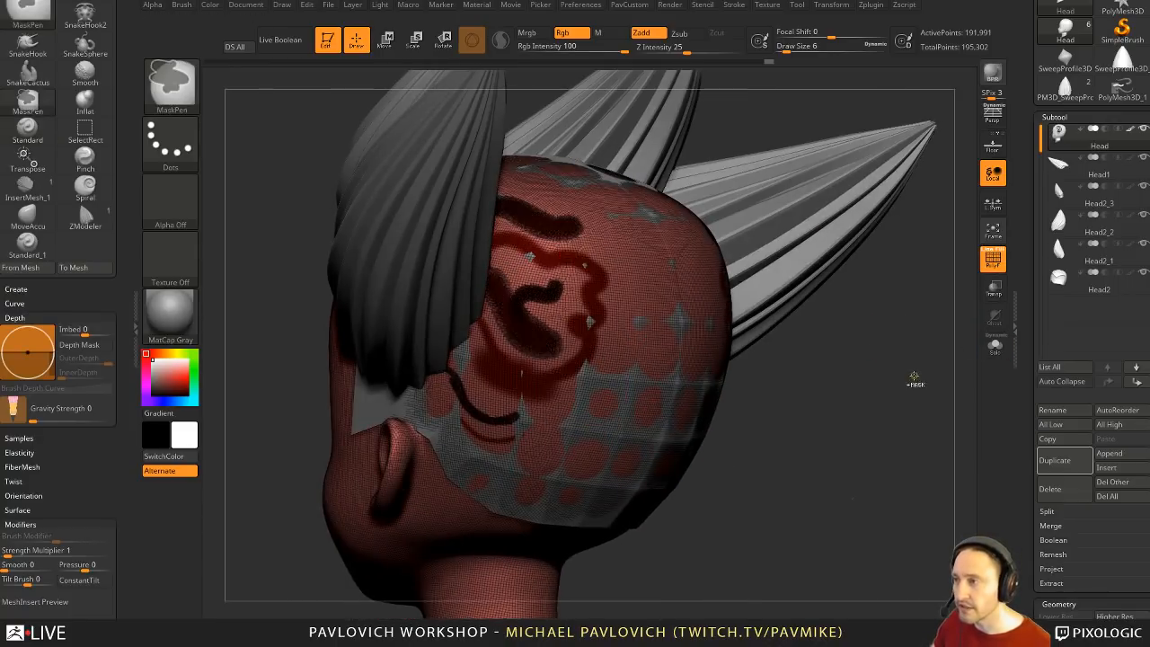
left_click(994, 261)
left_click_drag(910, 332, 948, 346)
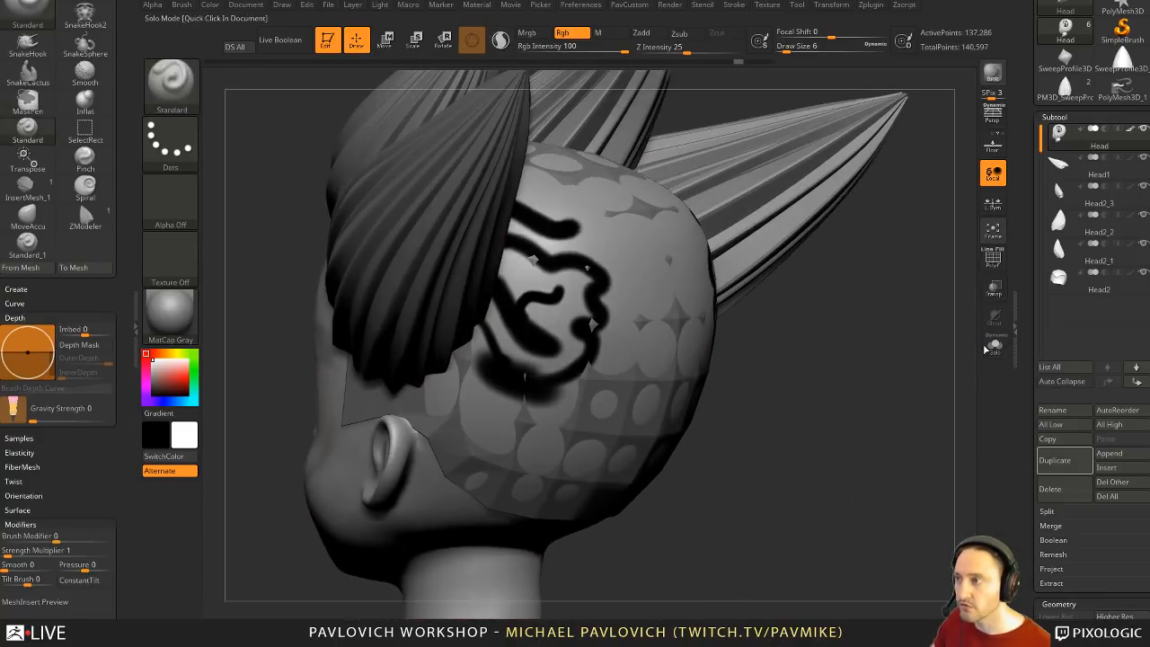
Step: Isolate the head and undo all of the remaining painted test strokes
left_click(994, 347)
key("ctrl+z")
key("ctrl+z")
key("ctrl+z")
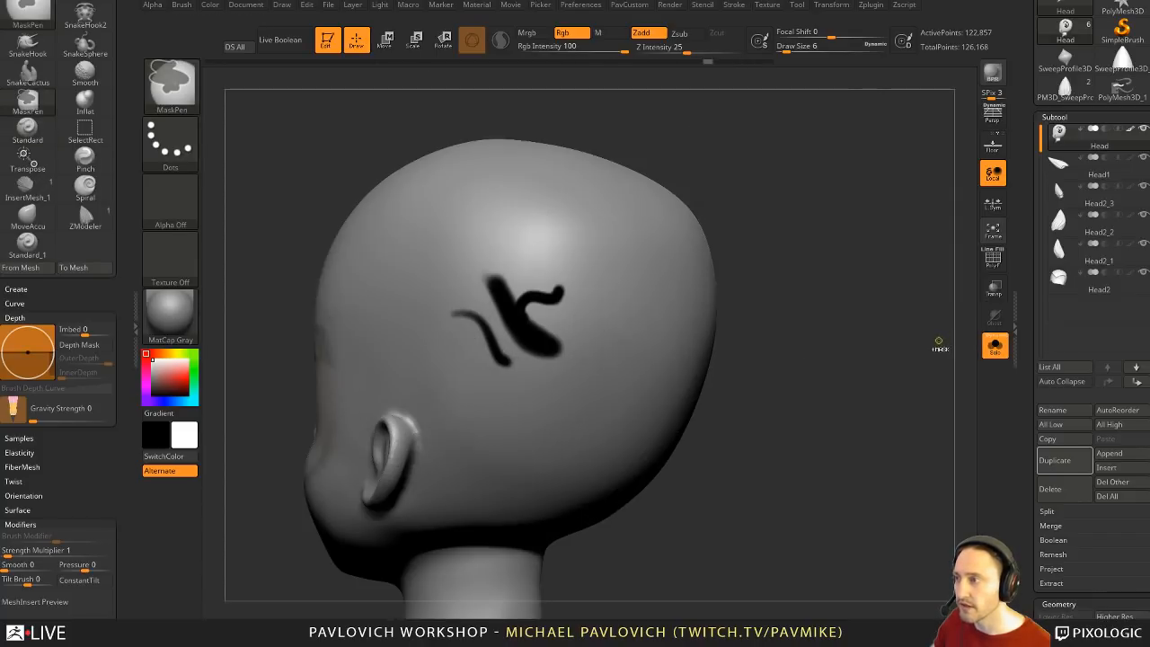
key("ctrl+z")
key("ctrl+z")
key("ctrl+z")
key("ctrl+z")
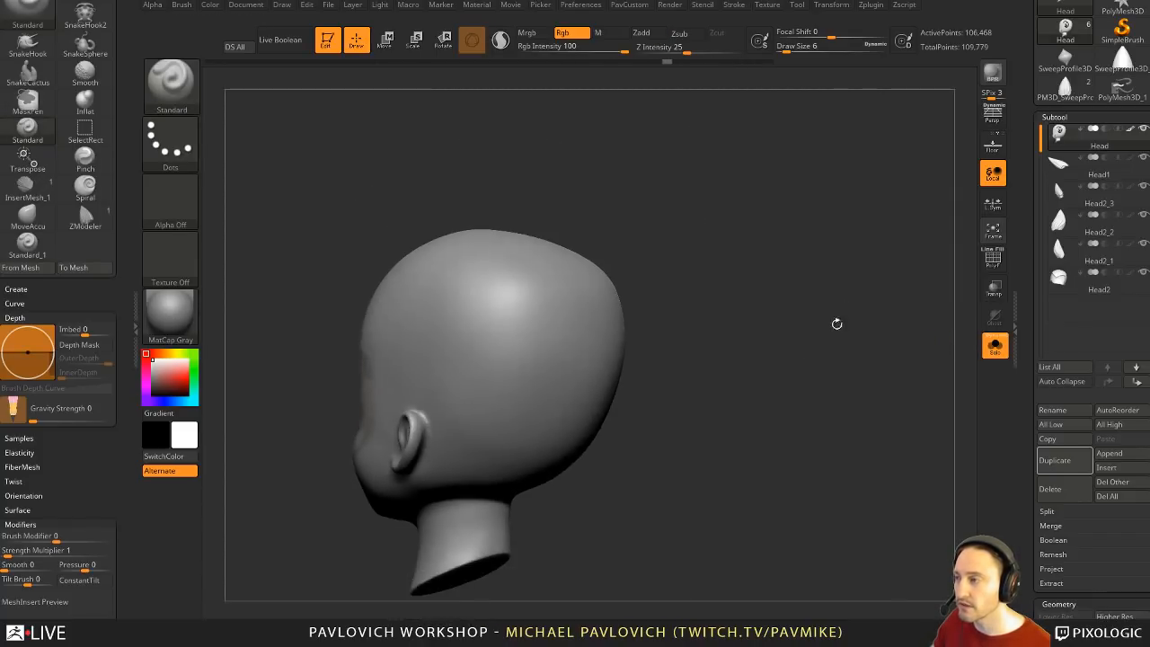
Step: Turn the head to its side profile and show the turnaround drawing over it with Spotlight, ready for painting
mouse_move(879, 339)
left_mouse_down("alt")
mouse_move(948, 311)
mouse_move(875, 331)
left_mouse_up("alt")
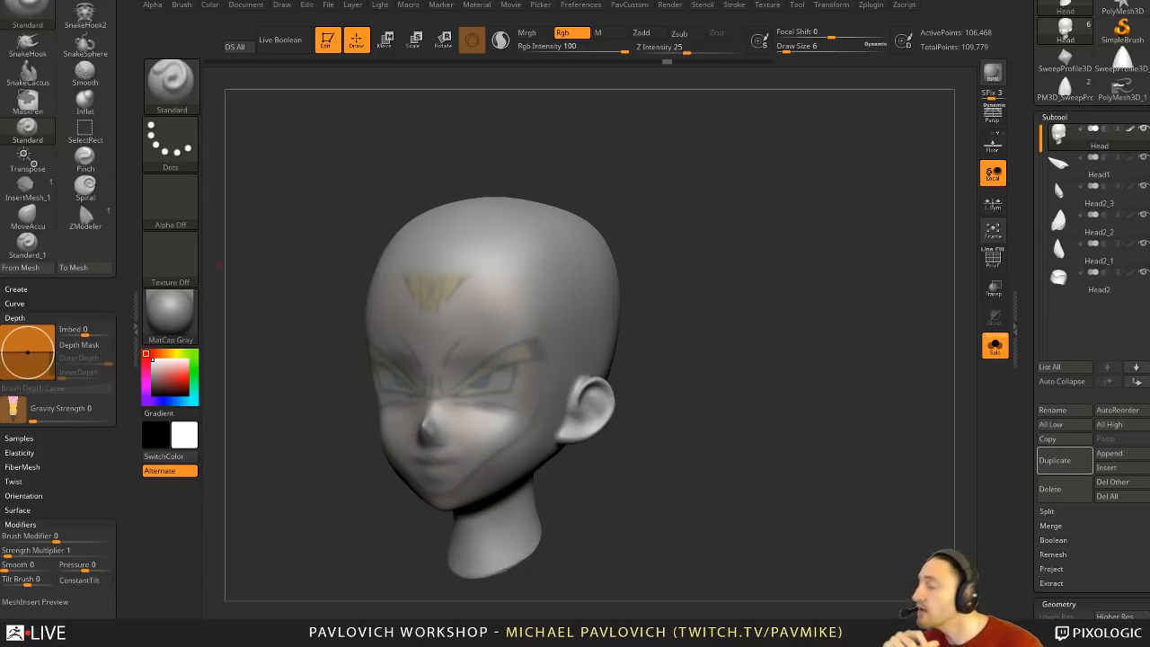
mouse_move(769, 324)
left_mouse_down()
mouse_move(725, 322)
mouse_move(775, 312)
left_mouse_up()
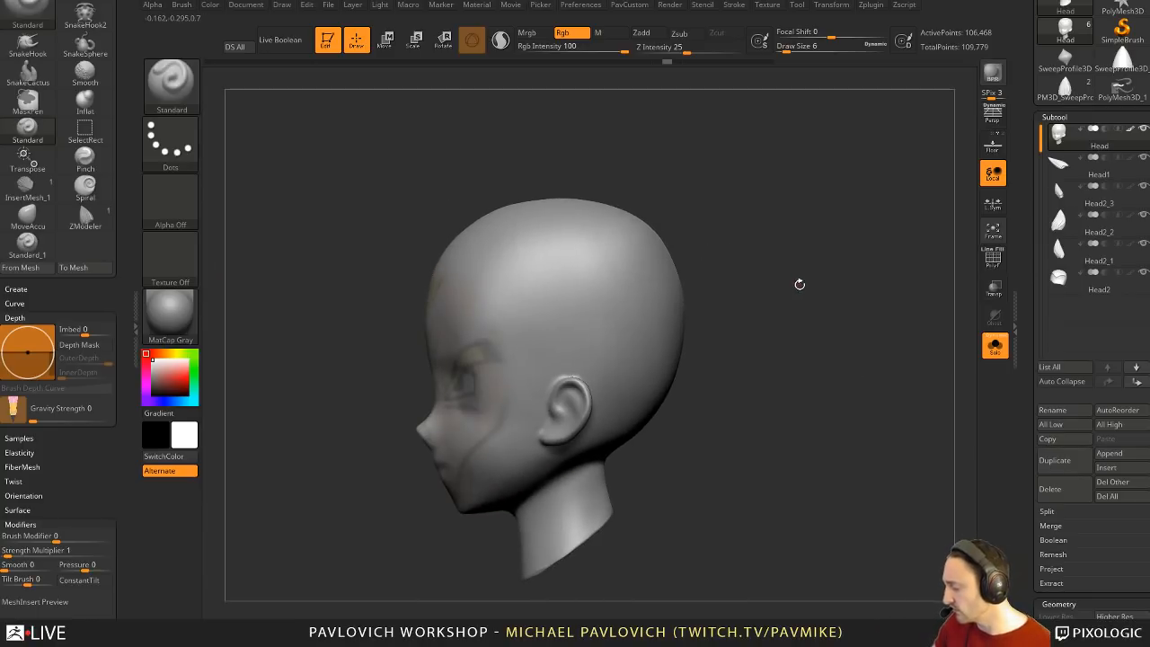
key("shift+z")
key("z")
mouse_move(773, 326)
left_mouse_down()
mouse_move(799, 303)
mouse_move(755, 252)
mouse_move(750, 260)
mouse_move(791, 276)
mouse_move(698, 185)
left_mouse_up()
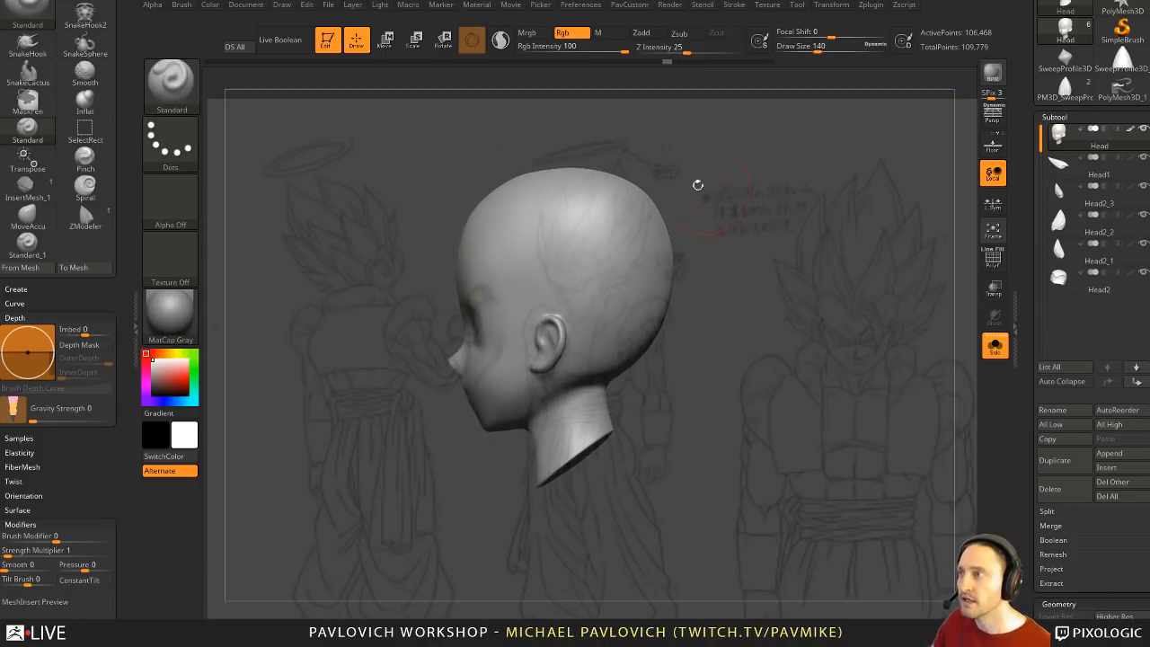
Step: Try painting the reference drawing onto the side of the head, hide the reference, and undo the stroke
mouse_move(586, 276)
left_mouse_down()
mouse_move(609, 303)
mouse_move(604, 259)
left_mouse_up()
key("shift+z")
mouse_move(796, 290)
left_mouse_down()
mouse_move(888, 290)
mouse_move(755, 352)
mouse_move(718, 296)
mouse_move(826, 295)
mouse_move(768, 292)
left_mouse_up()
key("ctrl+z")
Step: Set the draw size to 71 and duplicate the head subtool
key("s")
mouse_move(831, 463)
left_mouse_down()
mouse_move(852, 498)
mouse_move(779, 300)
left_mouse_up()
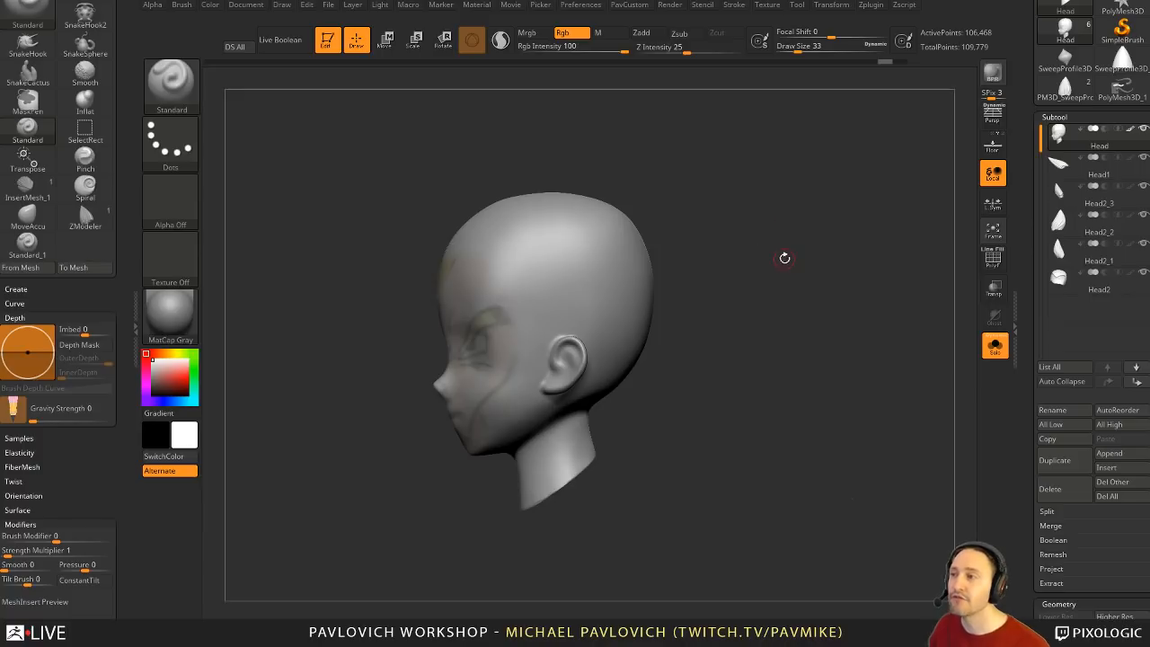
mouse_move(784, 258)
left_mouse_down()
mouse_move(730, 292)
mouse_move(756, 269)
mouse_move(740, 293)
left_mouse_up()
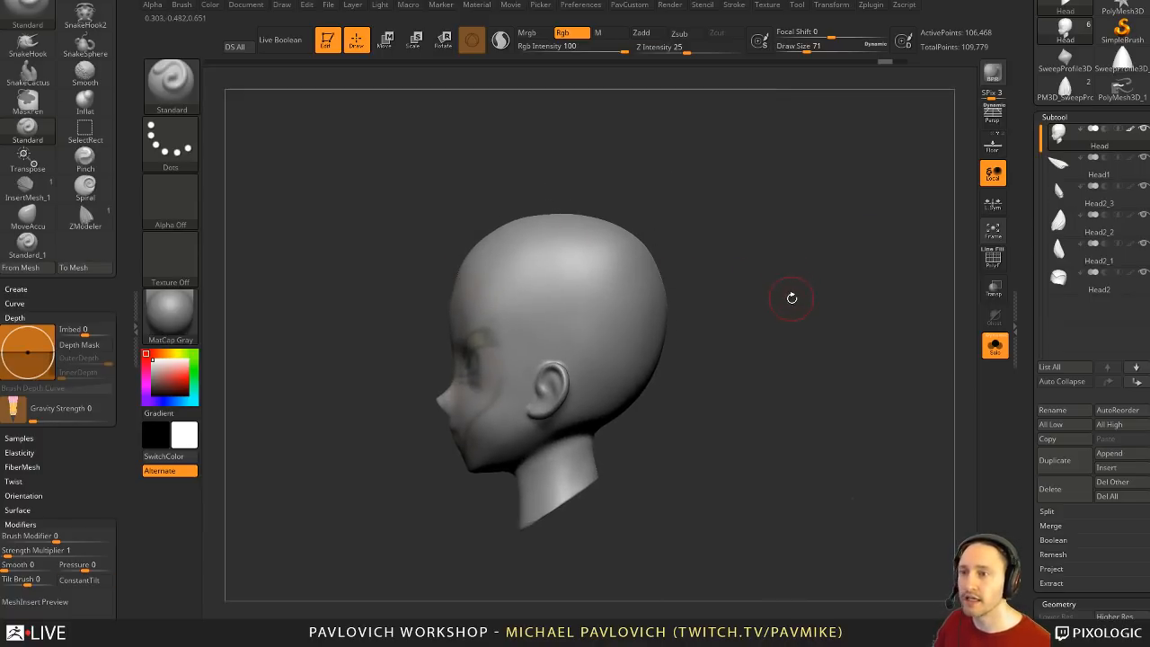
key("ctrl+shift+d")
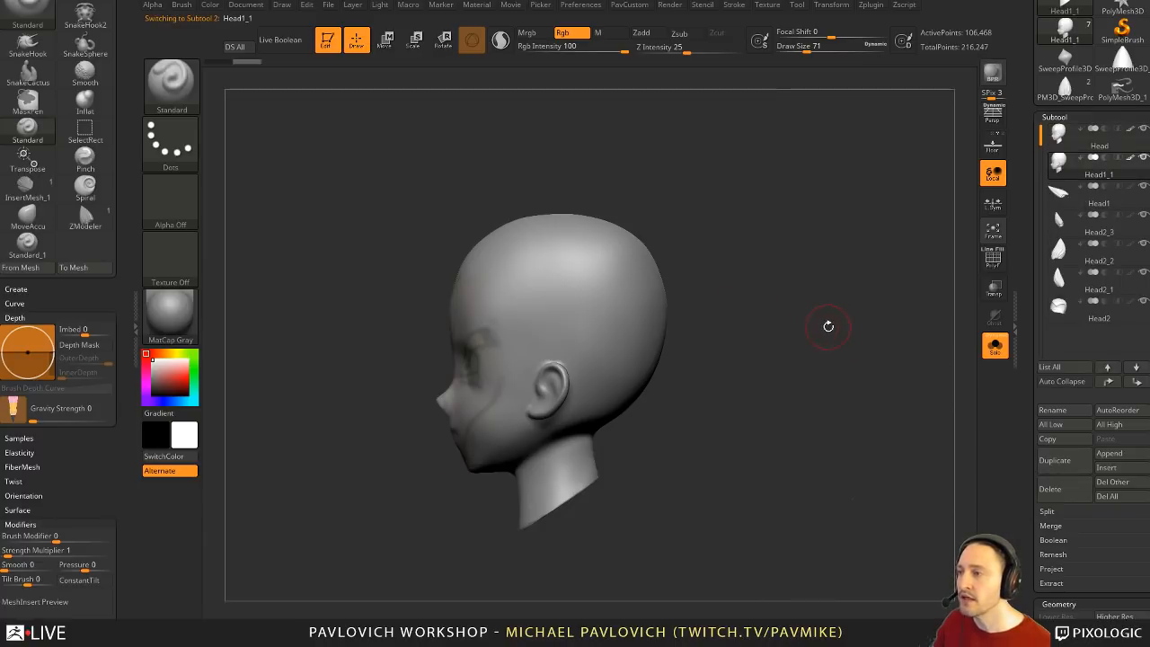
Step: Cut off the lower part of the duplicate head's neck diagonally with the TrimCurve brush
left_click(172, 86, "ctrl+shift")
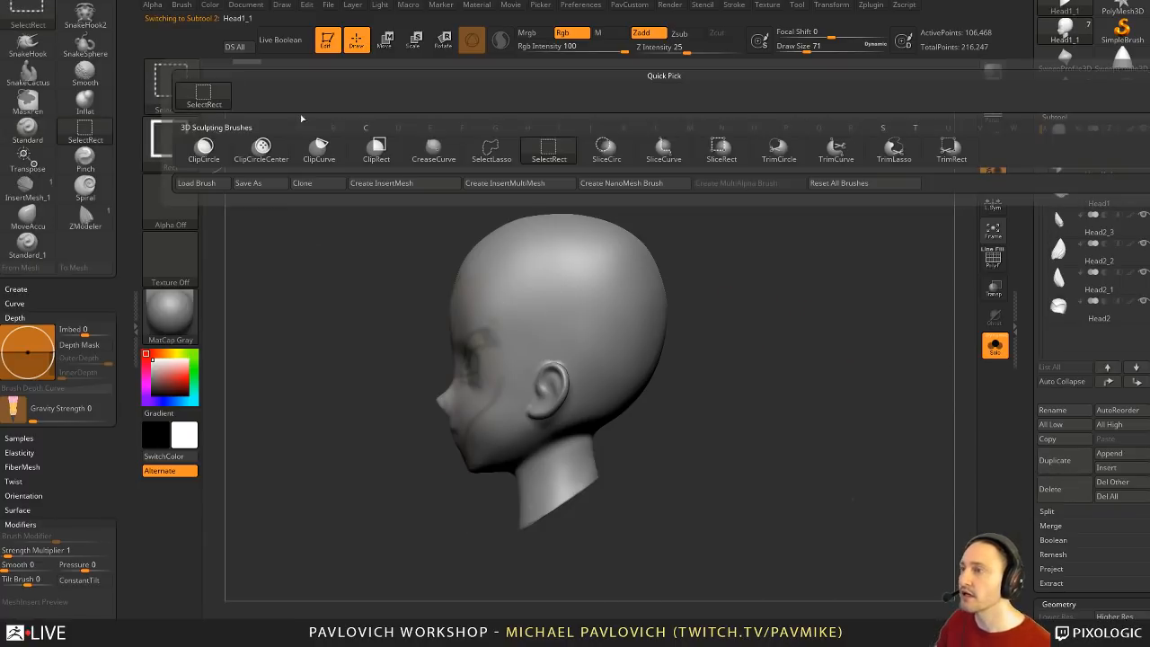
left_click(836, 151)
left_click_drag(732, 399, 428, 566, "ctrl+shift")
left_click_drag(781, 419, 636, 436)
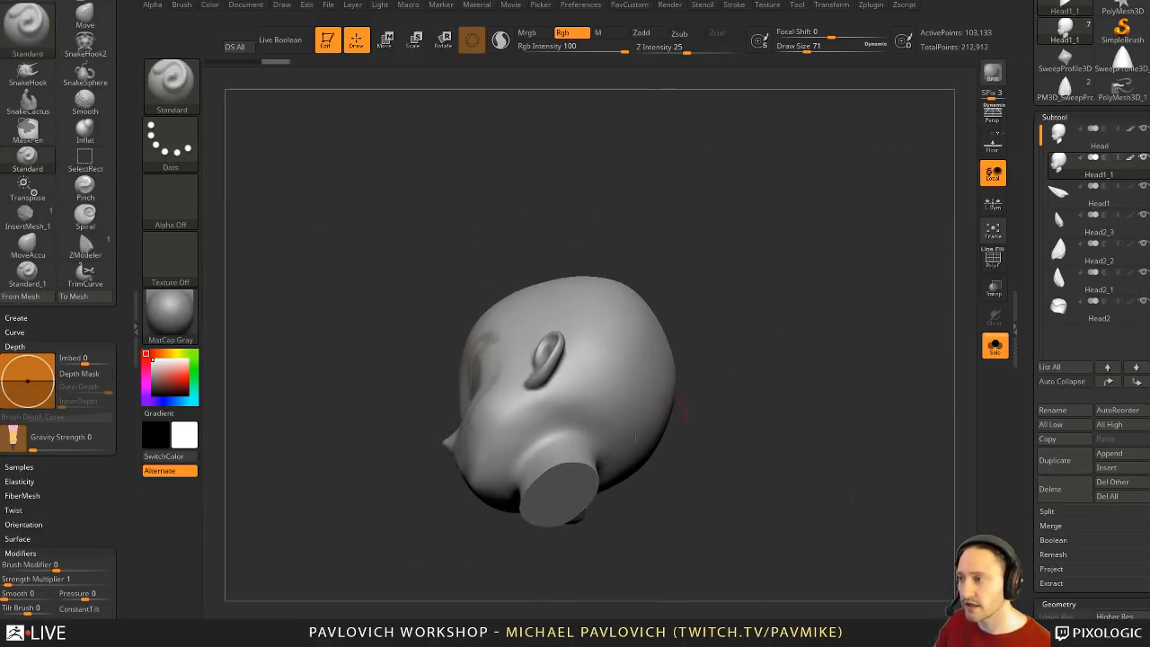
Step: Turn on the polyframe, view the head in side profile and choose the SliceCurve brush
left_click(993, 260)
mouse_move(763, 244)
left_mouse_down()
mouse_move(824, 326)
mouse_move(798, 273)
mouse_move(756, 276)
mouse_move(771, 272)
left_mouse_up()
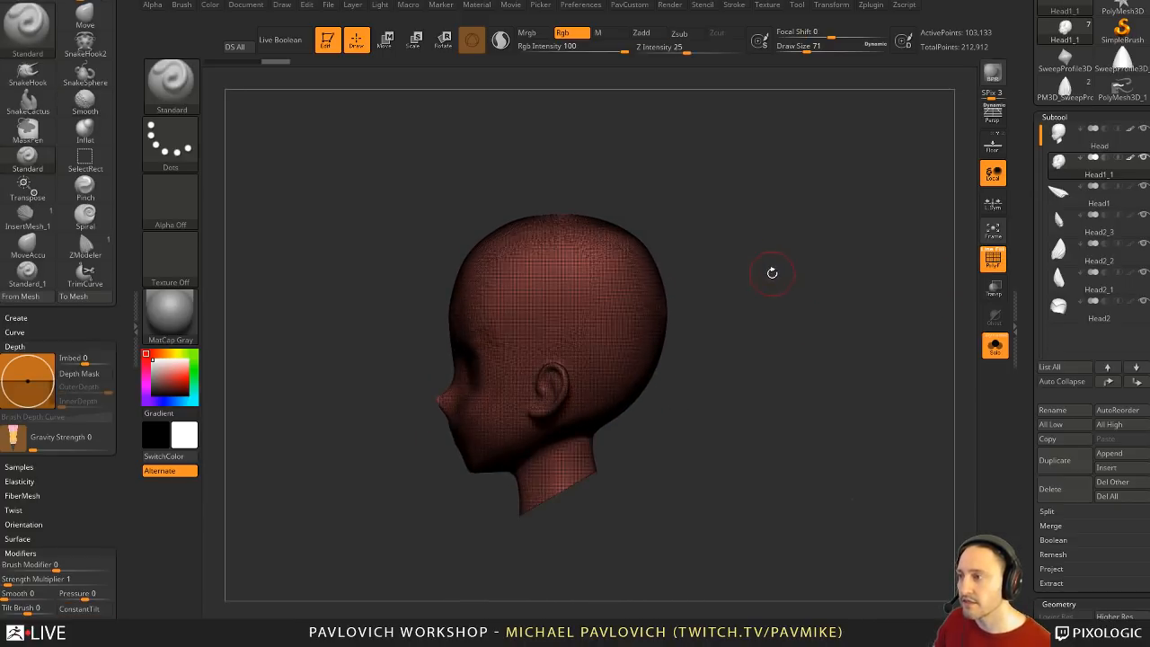
left_click(171, 85)
left_click(663, 153)
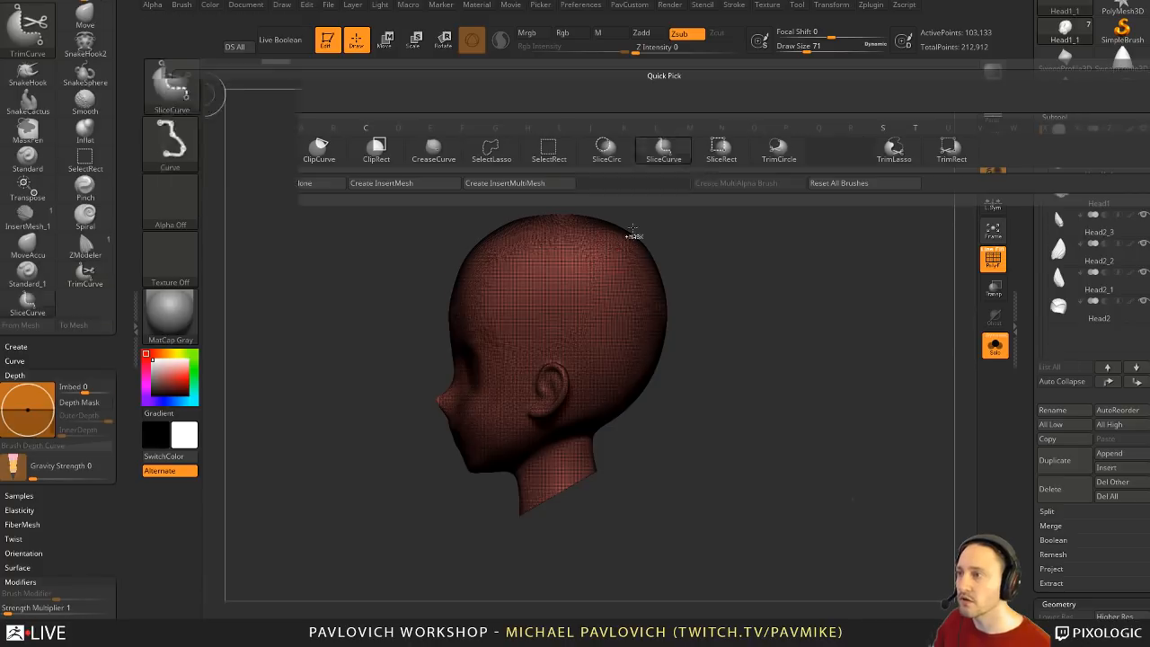
Step: Try slicing the head vertically through the neck with SliceCurve, and undo the slice
mouse_move(554, 155)
left_mouse_down()
mouse_move(546, 207)
mouse_move(573, 406)
mouse_move(545, 450)
mouse_move(560, 593)
left_mouse_up()
mouse_move(764, 343)
left_mouse_down()
mouse_move(761, 227)
mouse_move(758, 250)
left_mouse_up()
left_click_drag(729, 372, 728, 332)
key("ctrl+z")
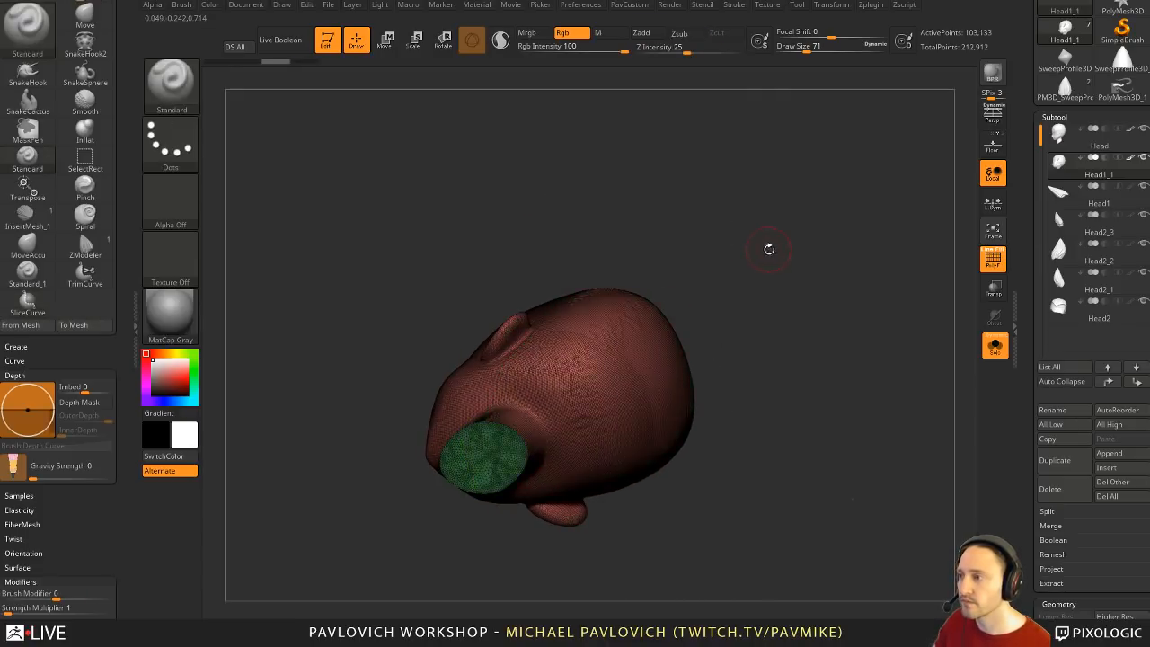
Step: Slice the head vertically behind the ear and through the neck into front and back polygroups
left_click_drag(769, 250, 763, 325)
mouse_move(540, 176)
left_mouse_down("ctrl+shift")
mouse_move(533, 261)
mouse_move(571, 410)
mouse_move(550, 470)
mouse_move(552, 563)
left_mouse_up("ctrl+shift")
left_click_drag(783, 406, 539, 460)
Step: Isolate both halves of the neck's cut face with SelectRect, merge them into one polygroup, and show the whole head
left_click(539, 460, "ctrl+shift")
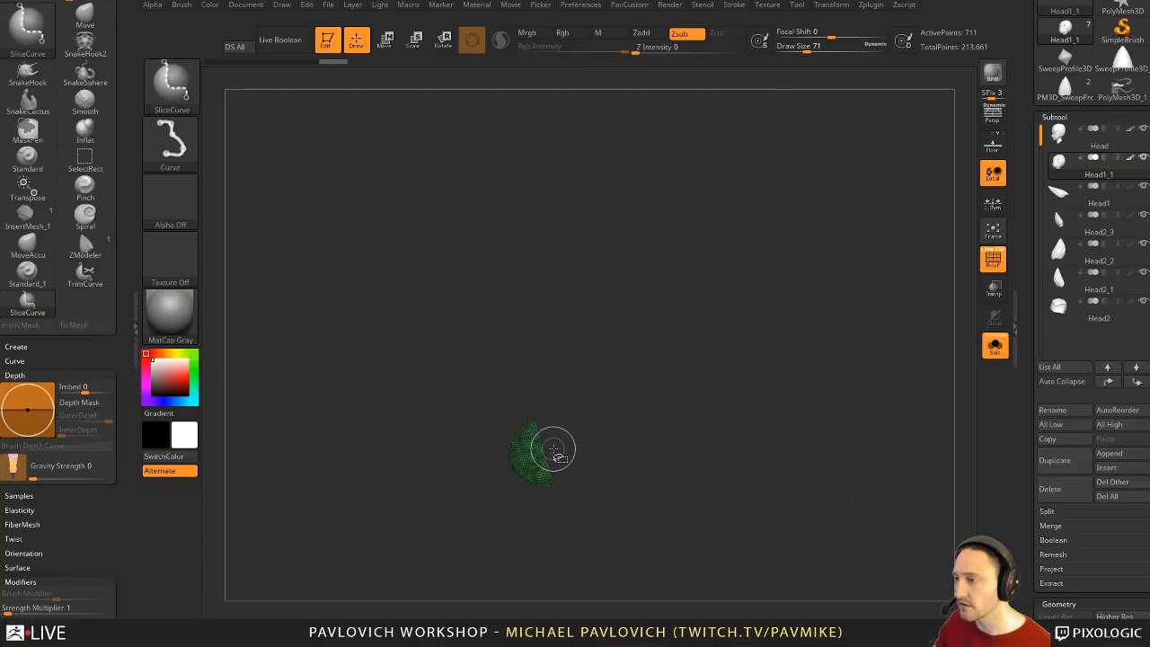
left_click(175, 96, "ctrl+shift")
left_click(201, 96, "ctrl+shift")
left_click_drag(655, 273, 671, 292, "ctrl+shift")
left_click(578, 454, "ctrl+shift")
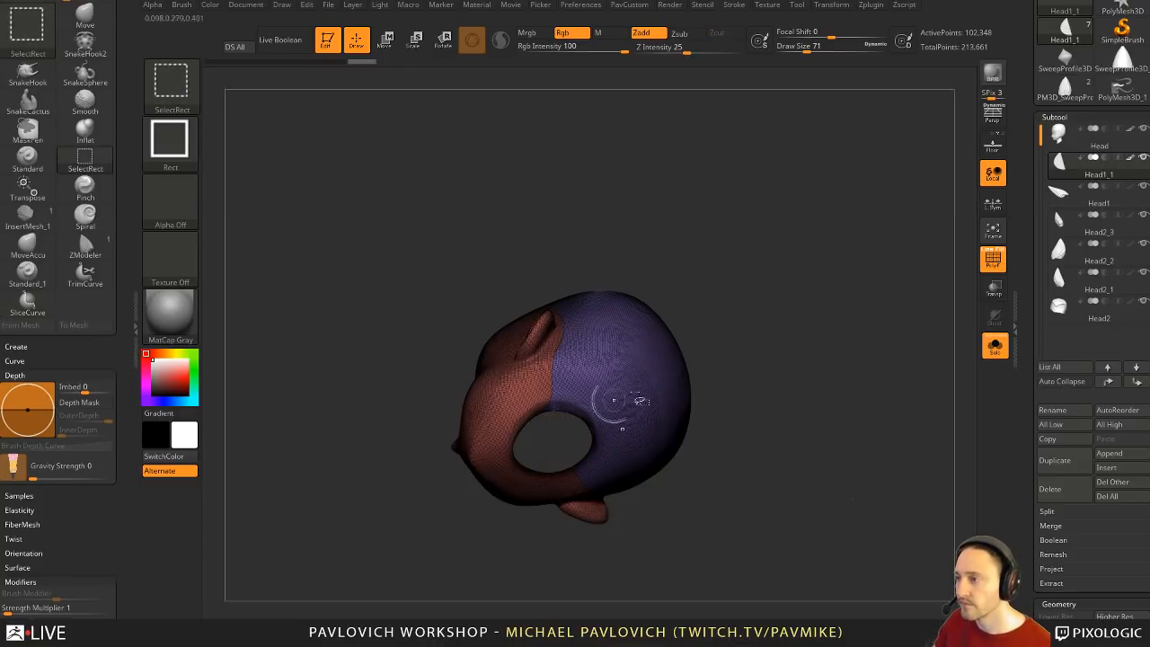
left_click_drag(796, 292, 830, 338, "ctrl+shift")
key("ctrl+w")
left_click(814, 339, "ctrl+shift")
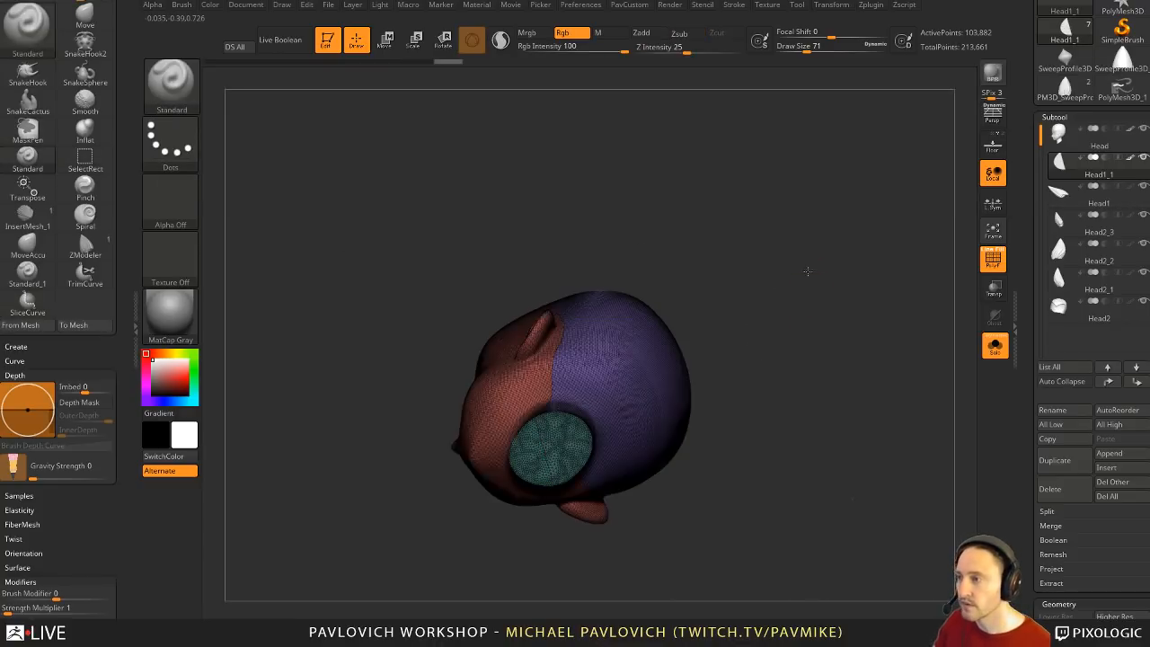
Step: Remesh the head with ZRemesher set to Half, KeepGroups and SmoothGroups enabled, and AdaptiveSize 13
left_click_drag(809, 272, 841, 298)
key("5")
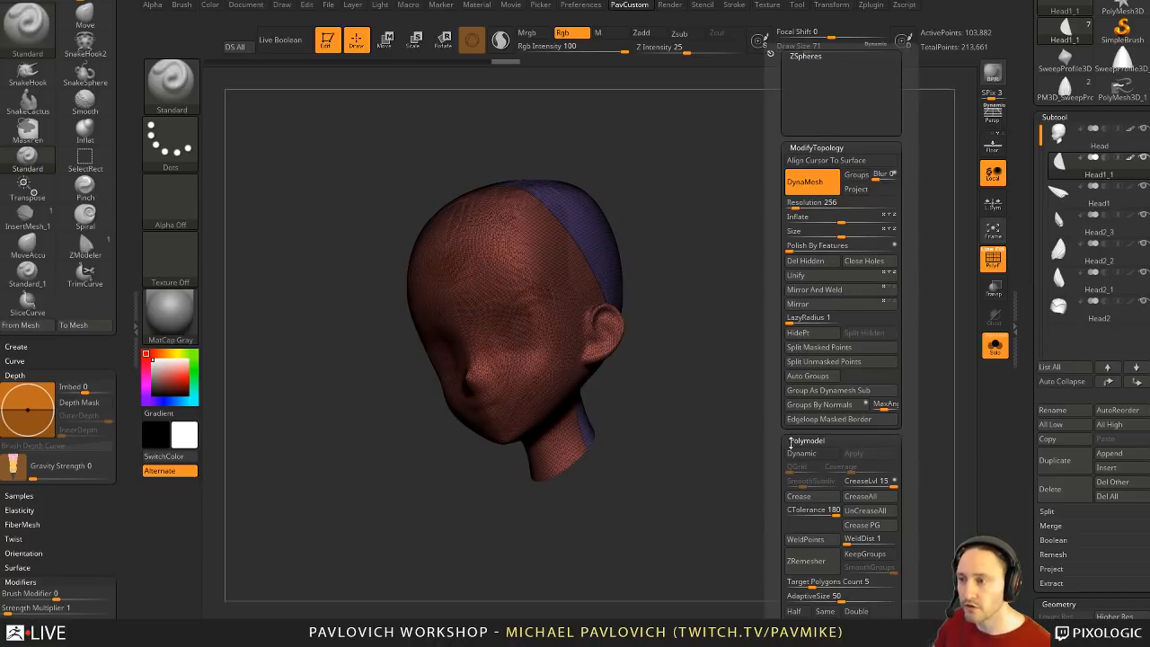
scroll(796, 432, "down", 3)
left_click(840, 397)
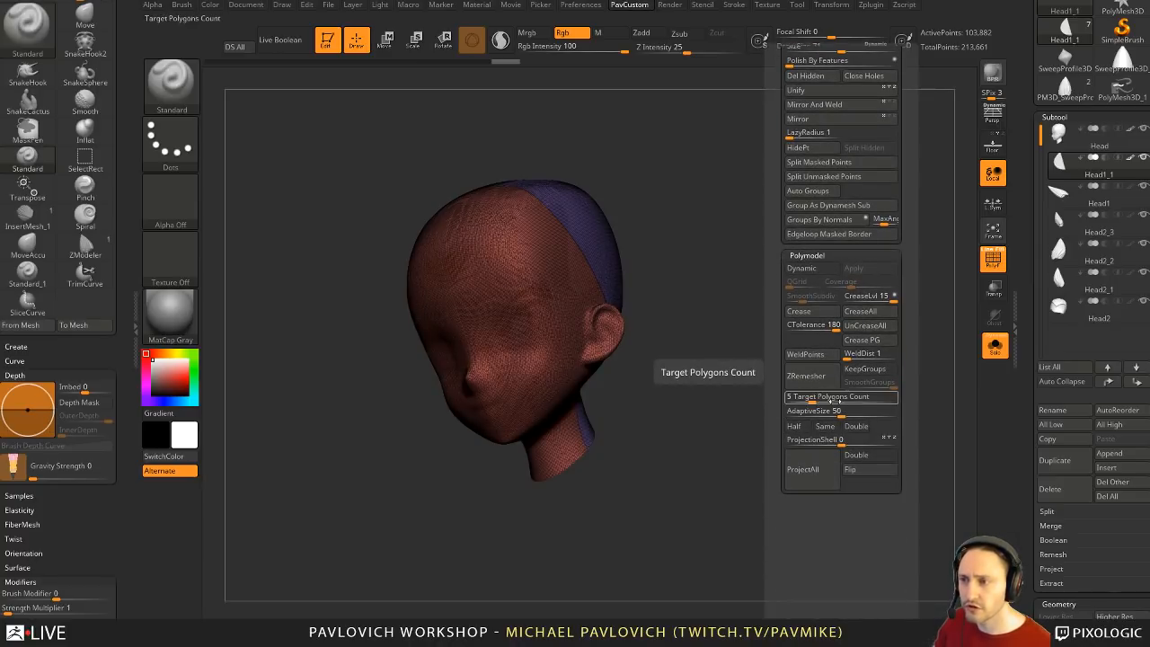
left_click(795, 426)
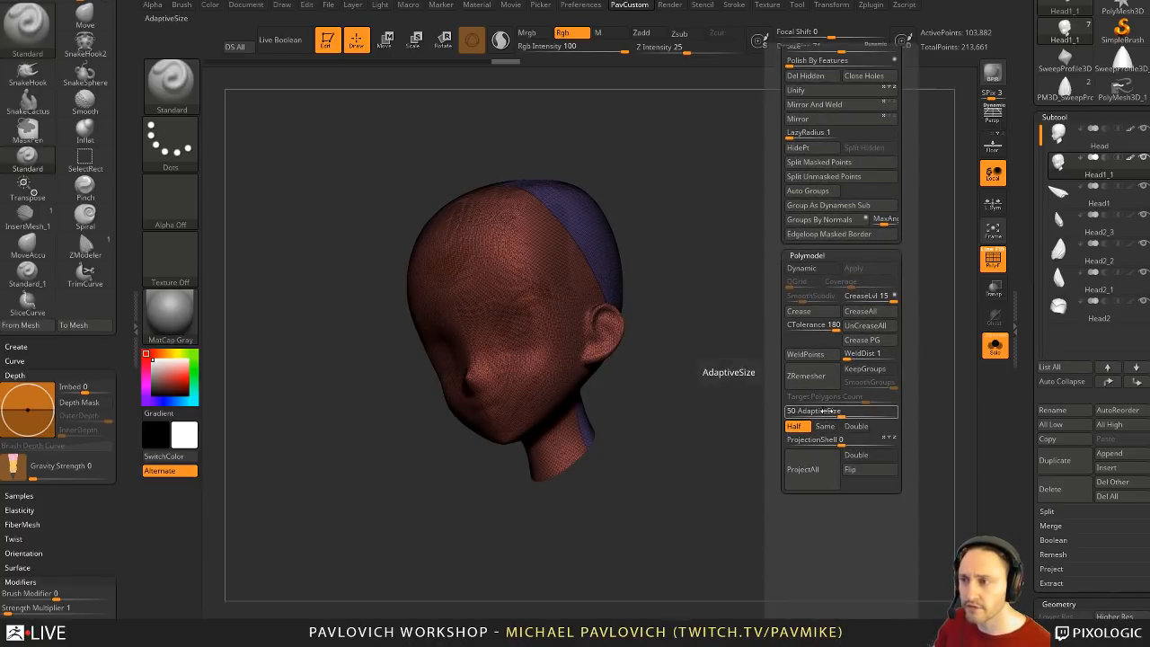
left_click(806, 376)
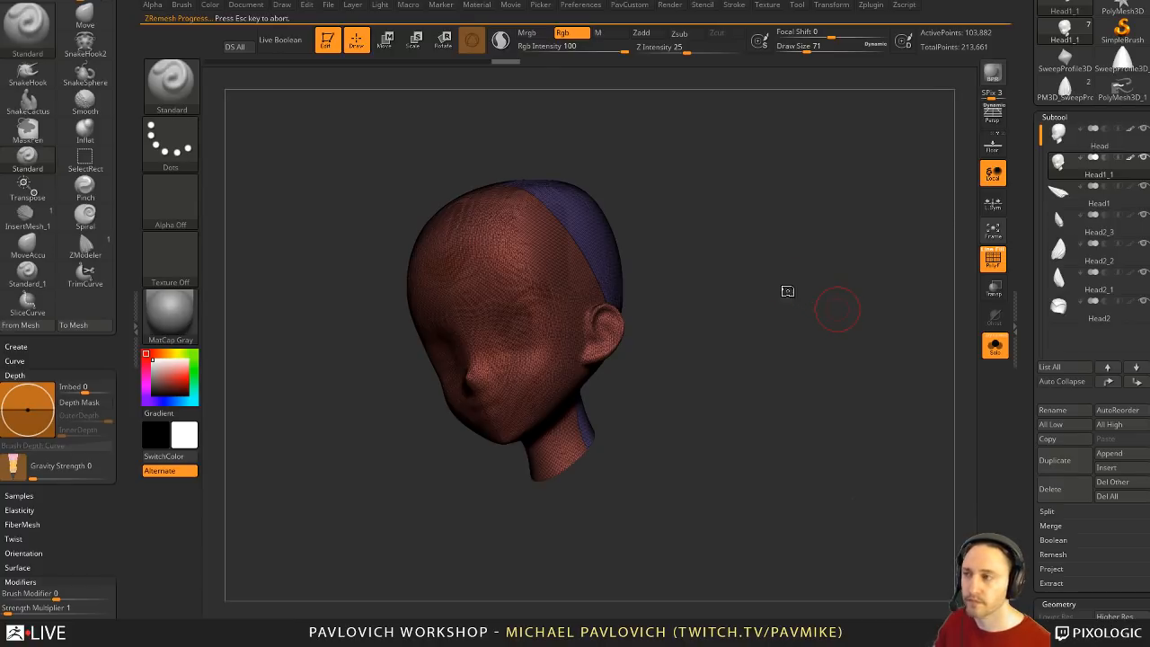
Step: Repeat the Half ZRemesher pass on the head four more times to reach a coarse, even topology
key("2")
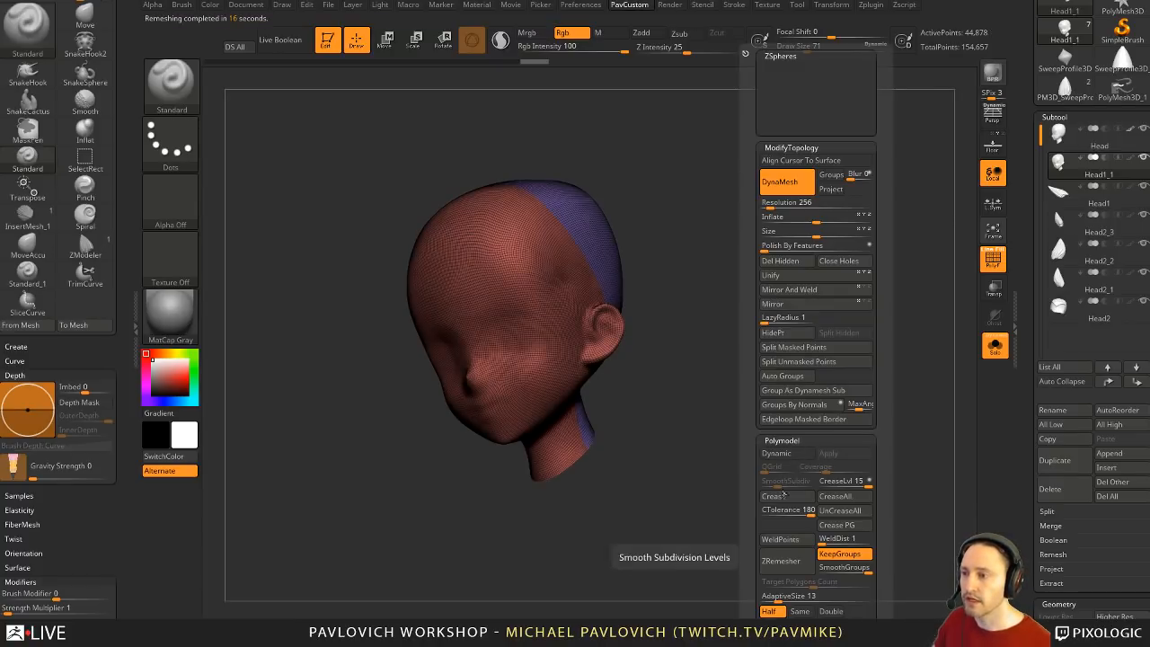
left_click(784, 561)
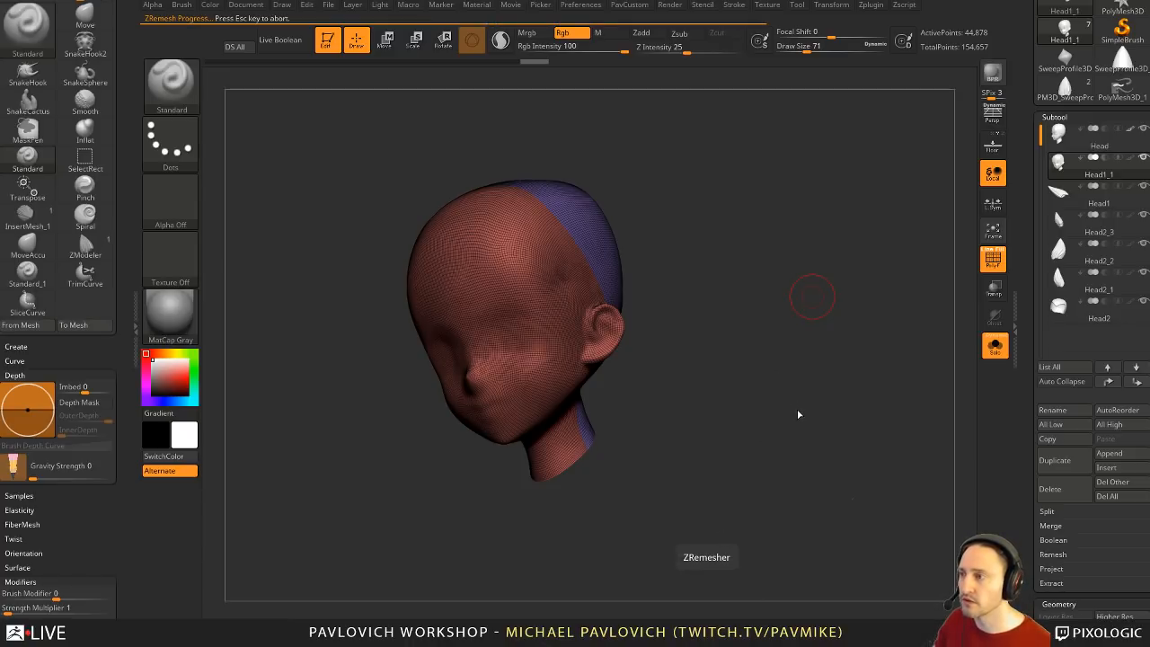
key("1")
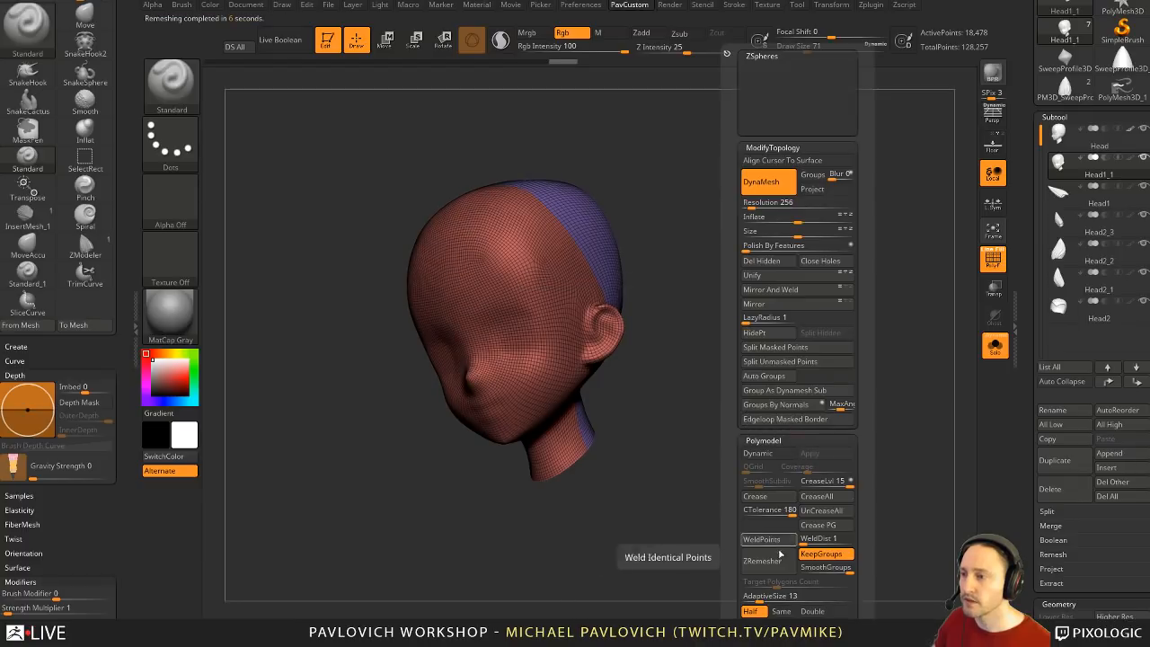
left_click(779, 562)
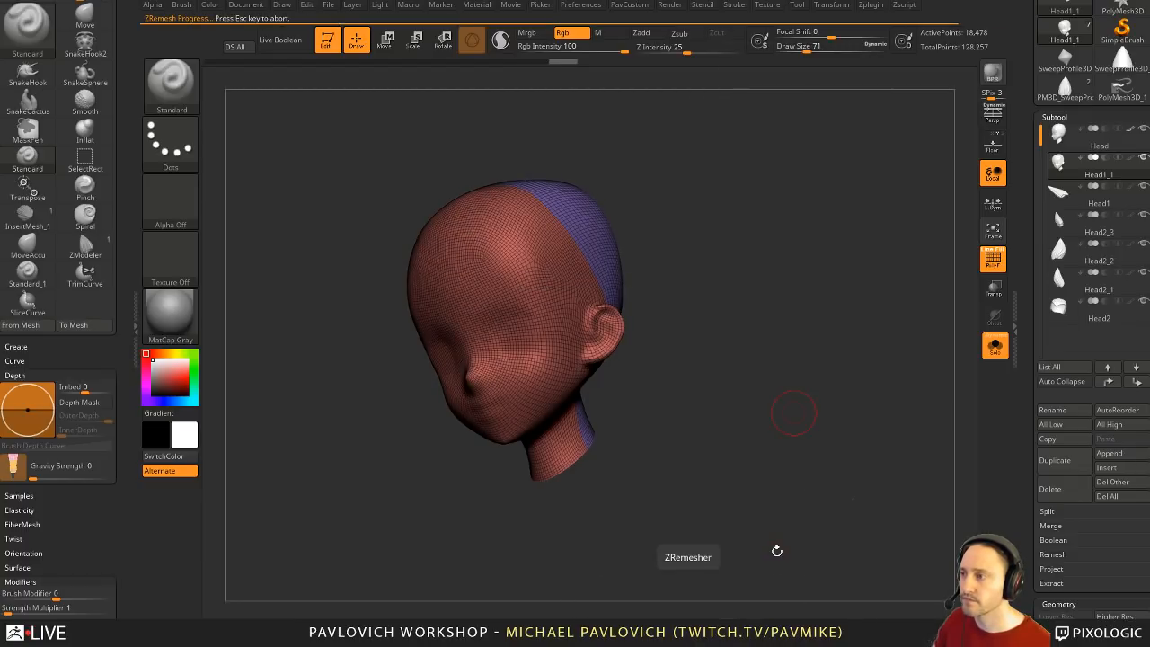
key("1")
left_click(769, 561)
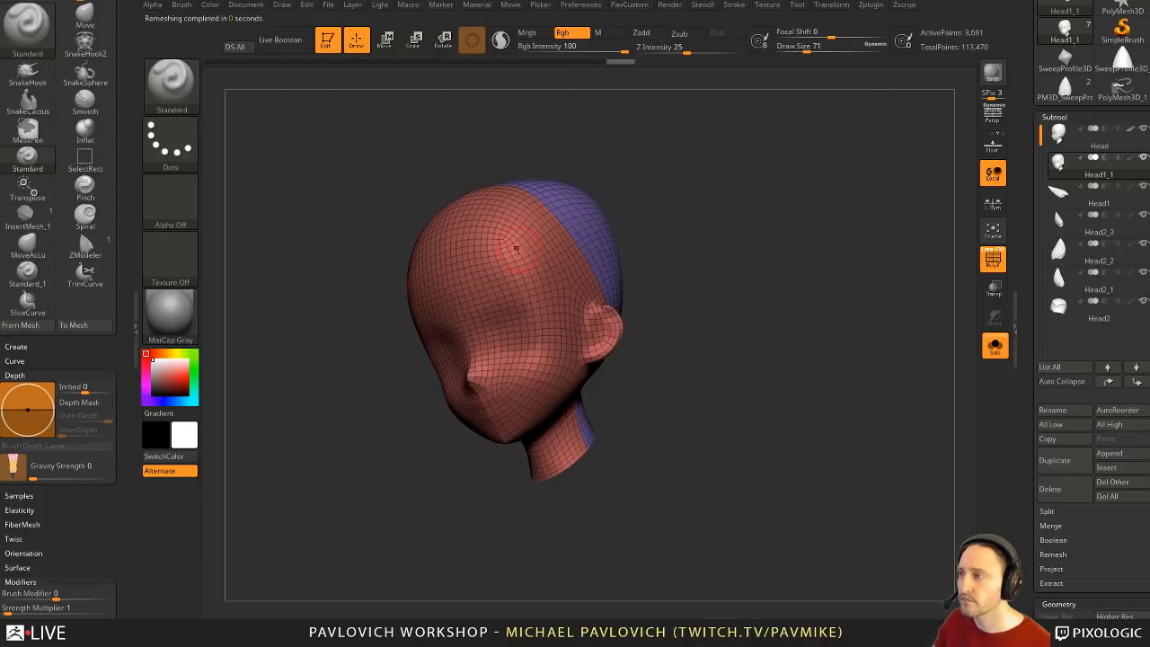
key("1")
left_click(746, 561)
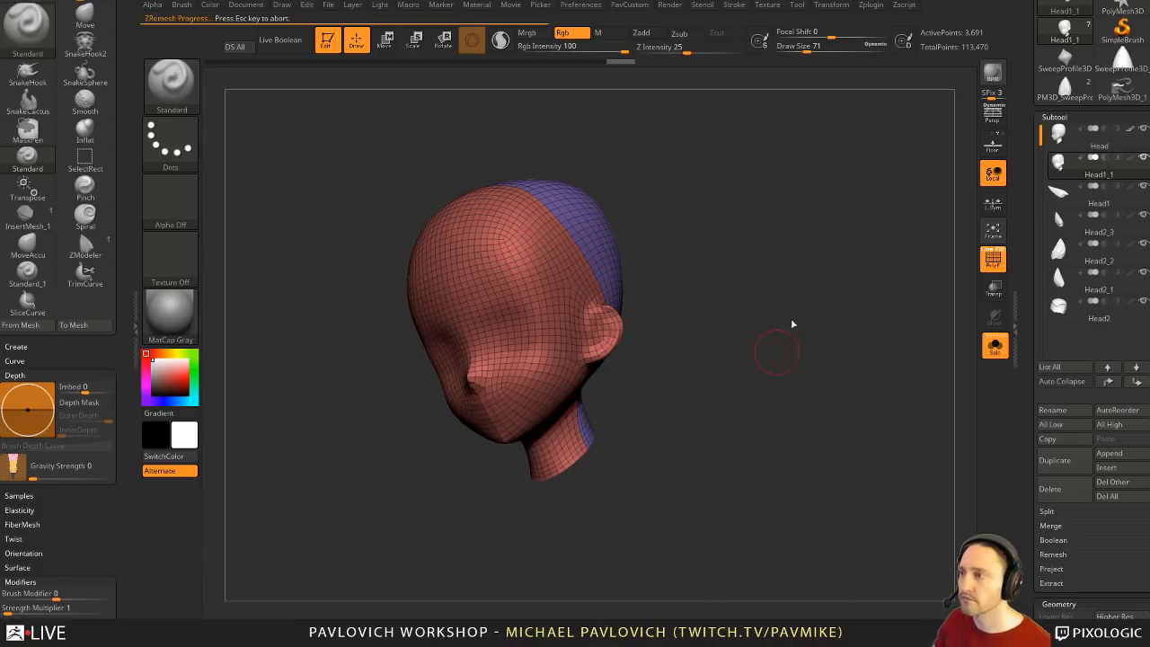
Step: Clear the Stroke and Brush palettes from the tray and dock the Zplugin palette there instead
left_click_drag(816, 320, 851, 341)
left_click_drag(126, 26, 126, 32)
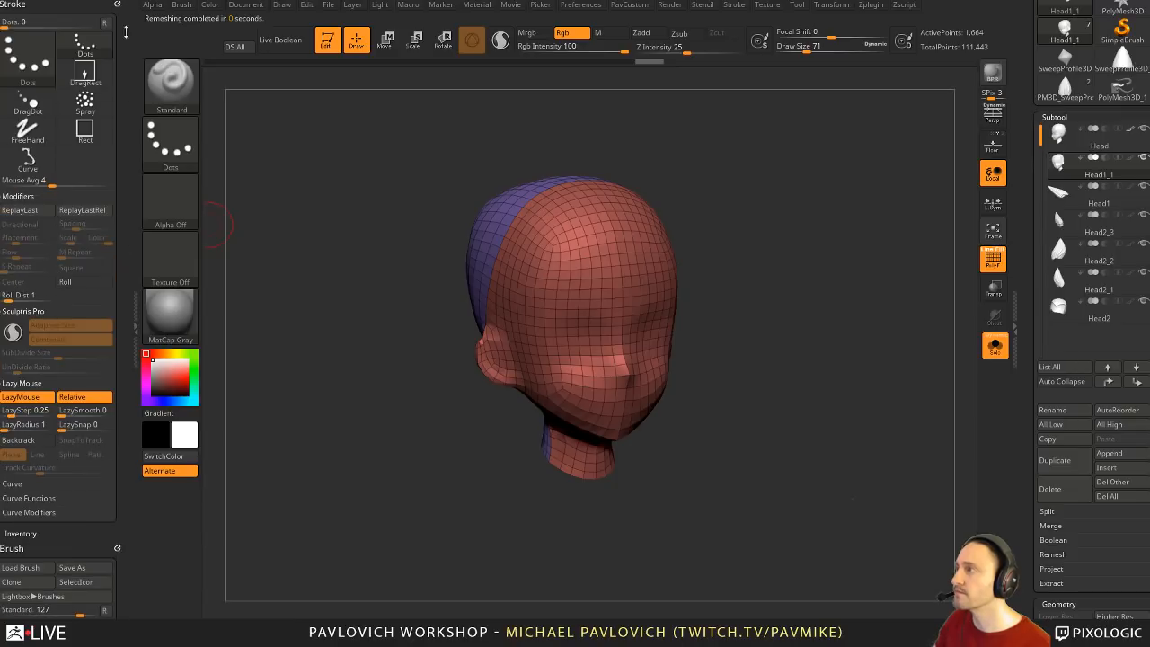
left_click(119, 6)
left_click(118, 4)
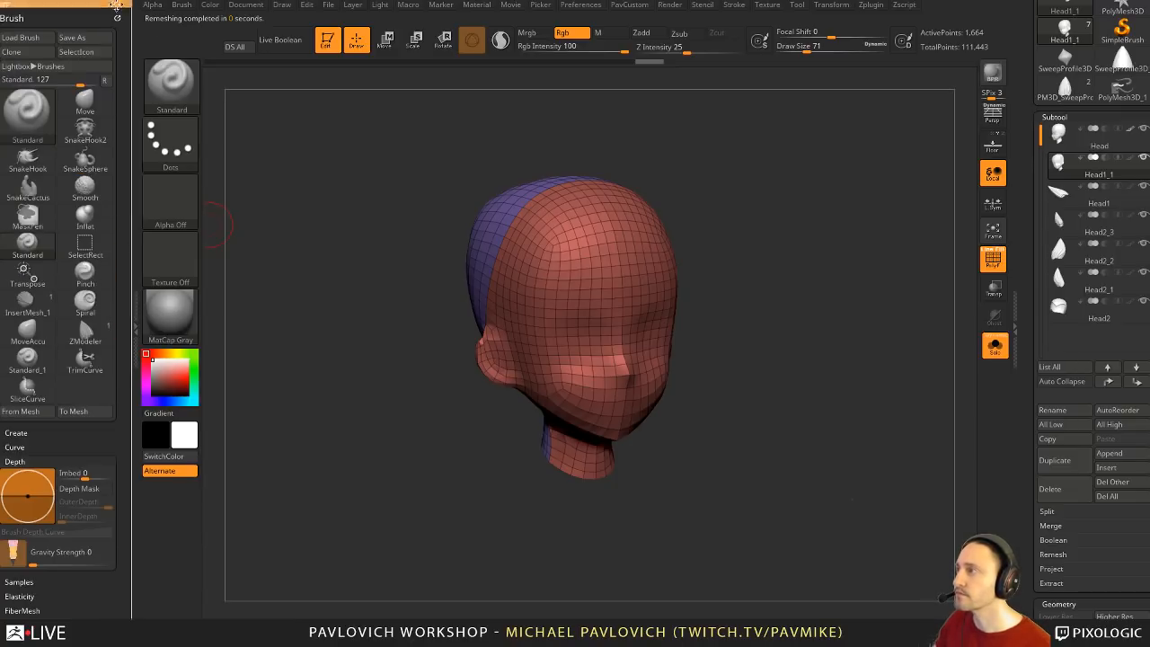
left_click(119, 4)
left_click(873, 6)
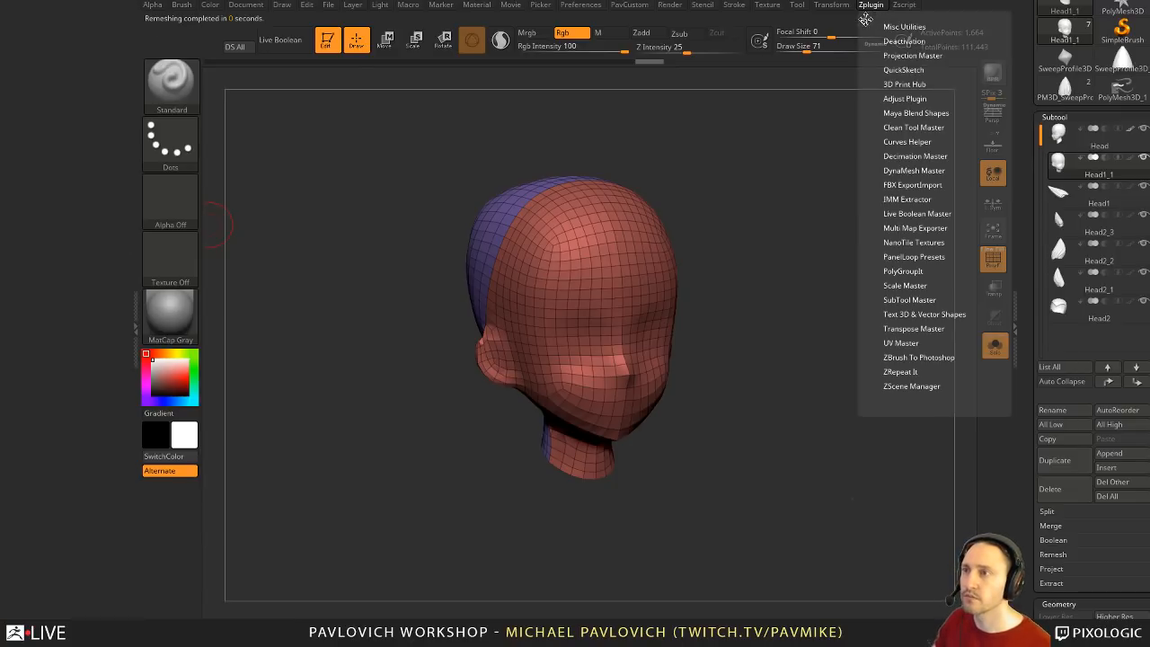
left_click_drag(866, 19, 22, 170)
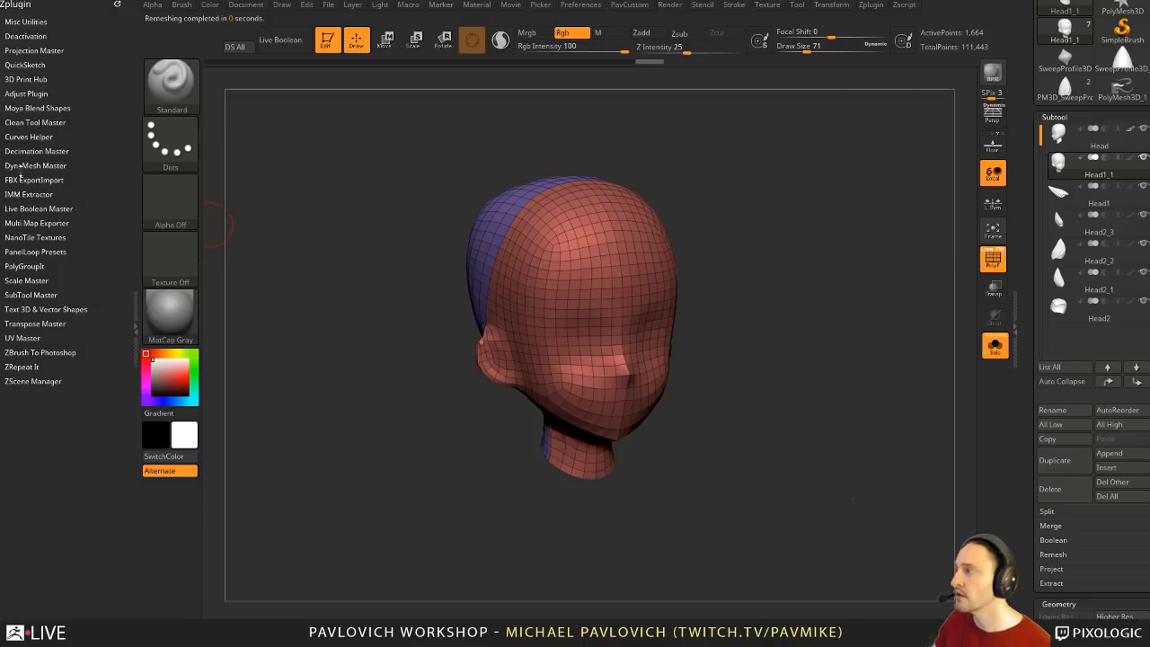
Step: Unwrap the head's UVs by polygroups with symmetry, using UV Master
left_click(24, 337)
left_click_drag(57, 334, 56, 261)
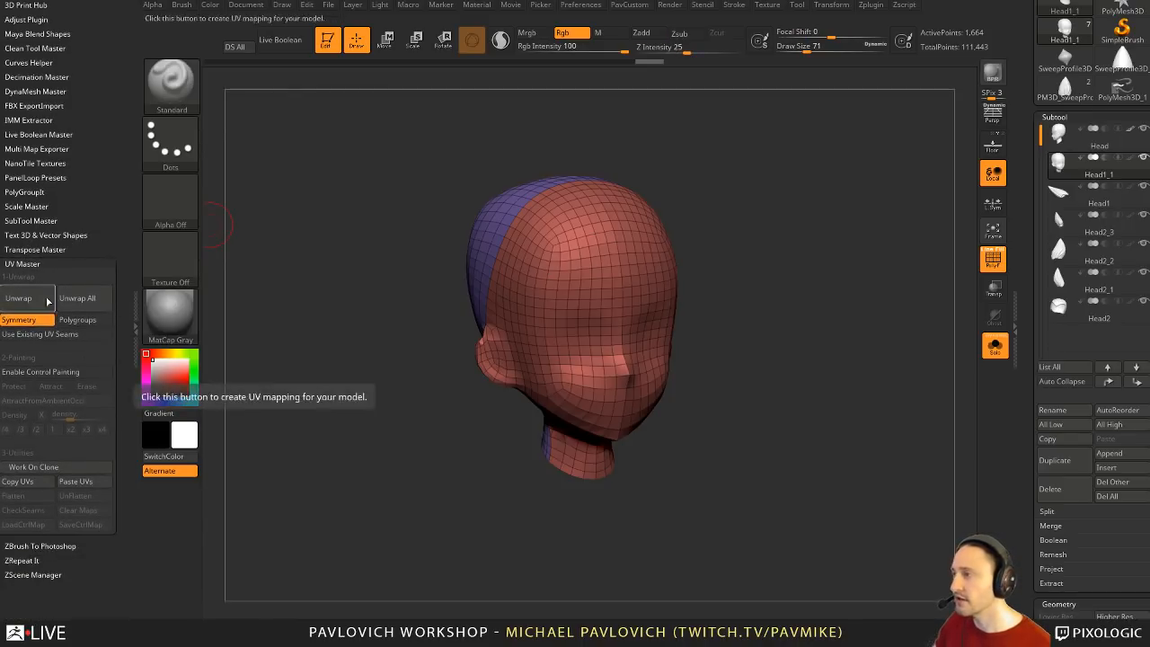
left_click(79, 322)
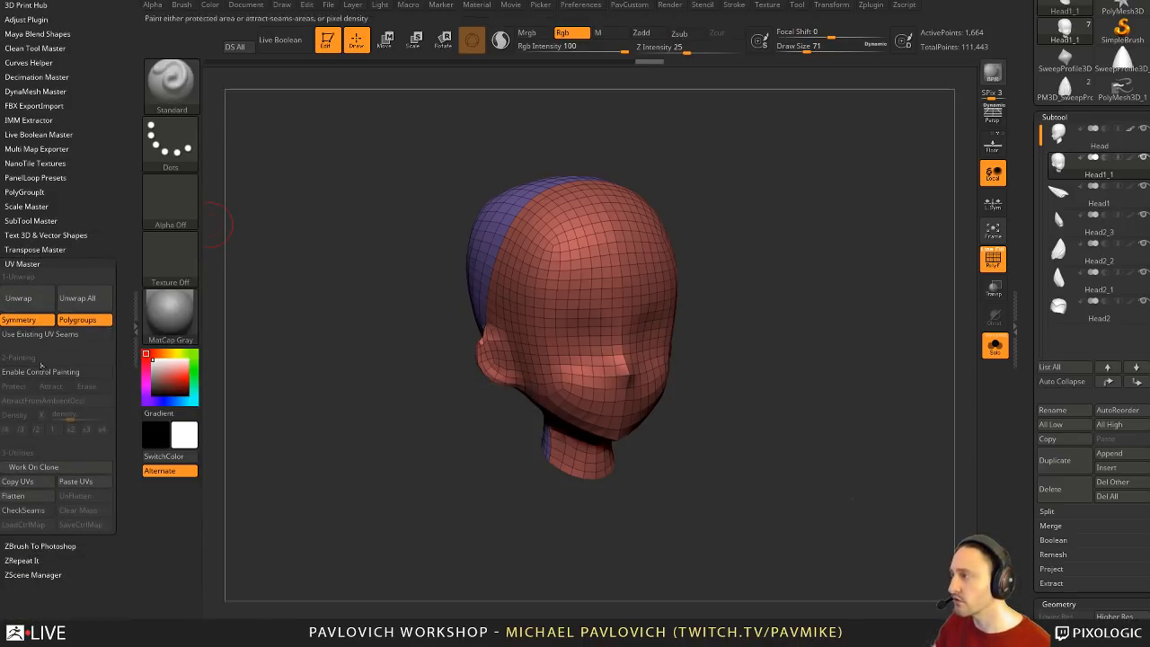
left_click(20, 299)
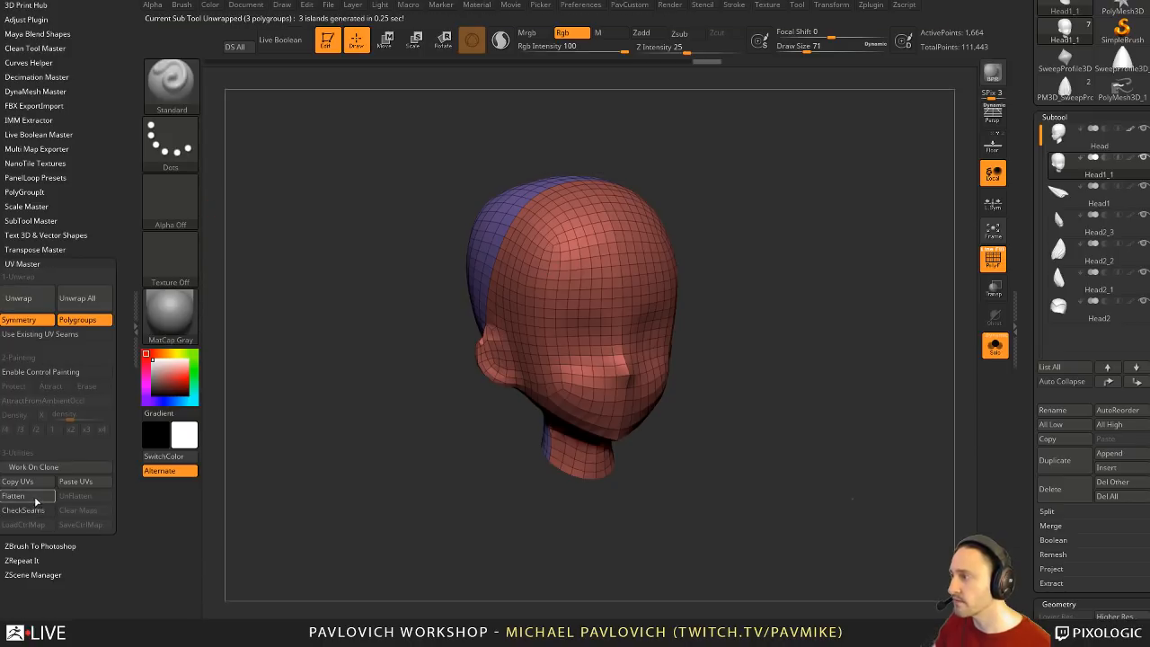
Step: Flatten the unwrapped head to examine its UV islands, and restore the 3D view
left_click(34, 497)
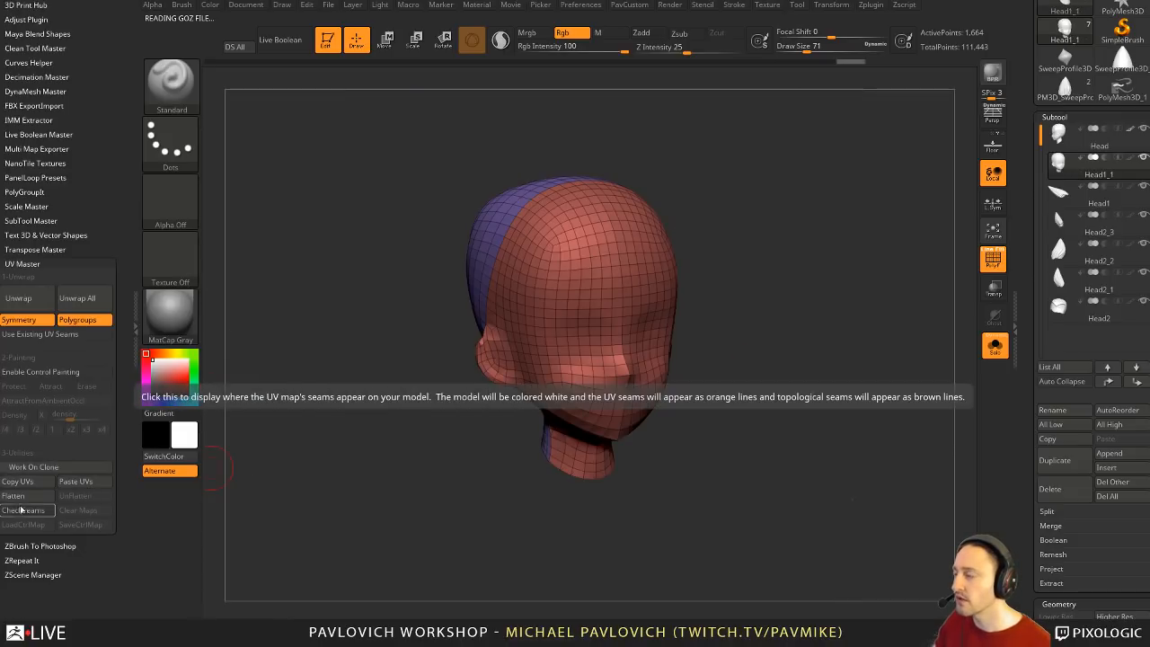
left_click(40, 500)
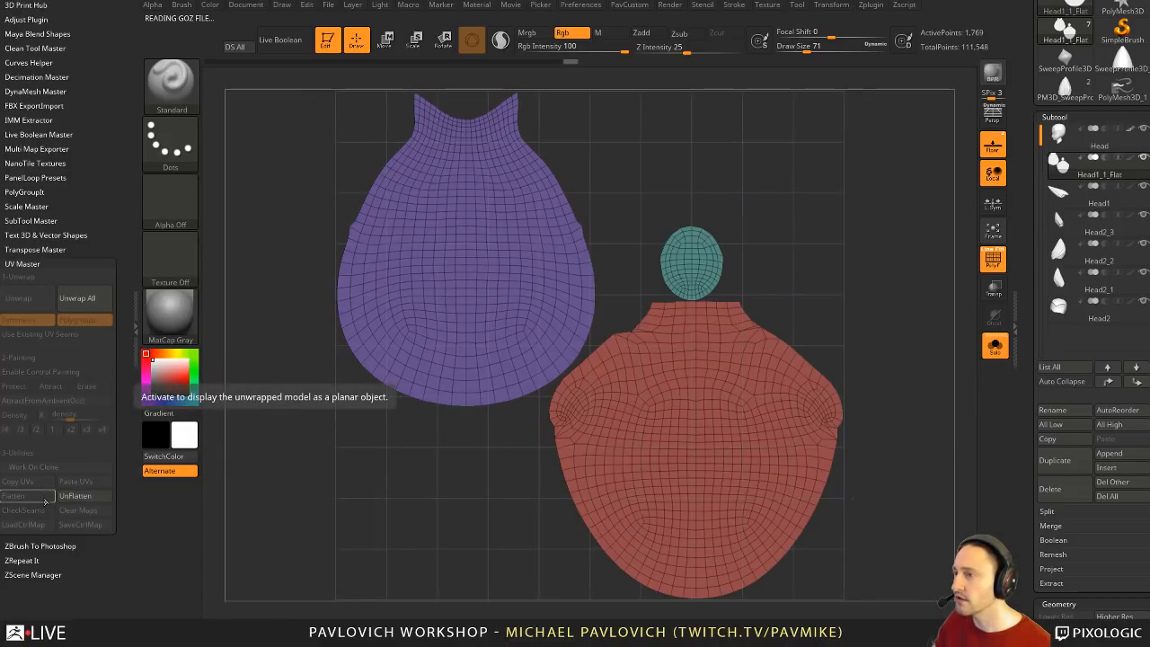
left_click(75, 496)
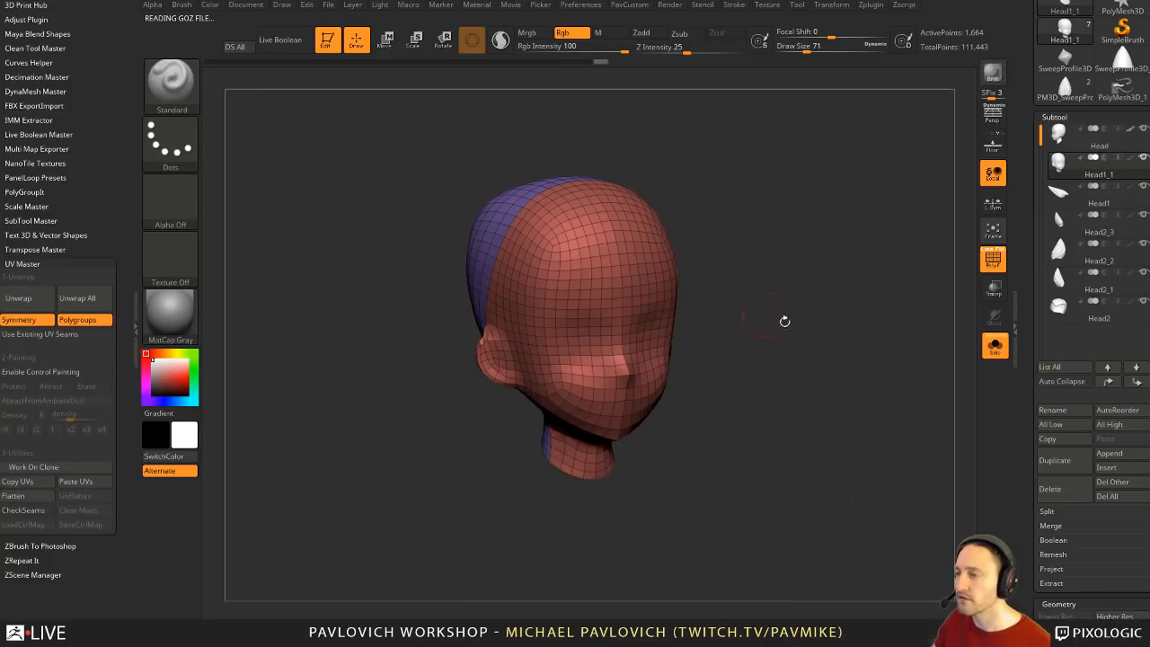
Step: Subdivide the head up to level 5 and hide the polyframe
left_click_drag(784, 321, 773, 340)
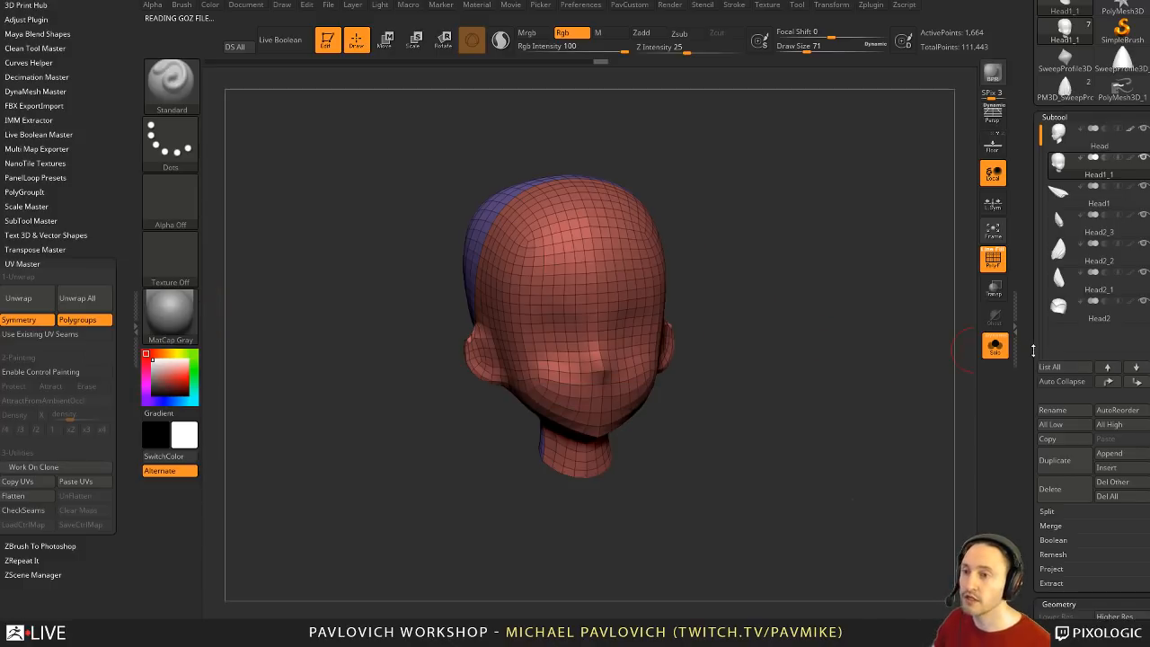
left_click_drag(1027, 360, 1031, 245)
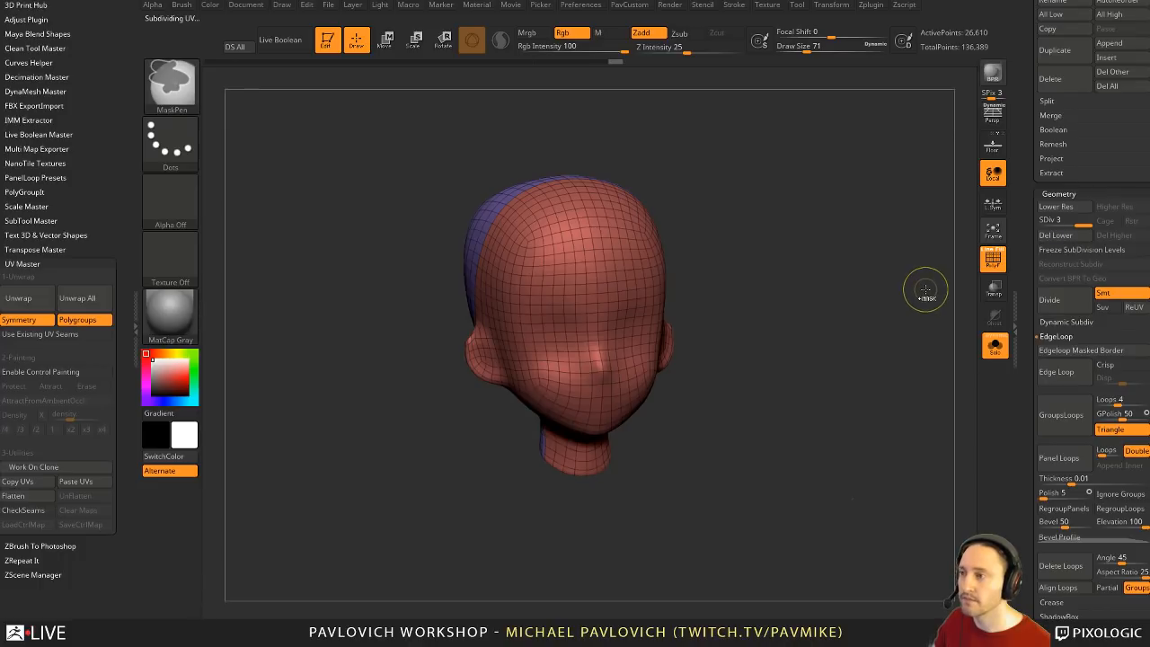
mouse_move(783, 313)
left_mouse_down()
mouse_move(825, 278)
mouse_move(974, 258)
mouse_move(856, 305)
left_mouse_up()
key("shift+f")
Step: Paint a dark grey hooked stroke symmetrically on the sides of the head above the ears, using draw size 29
key("s")
left_click_drag(574, 269, 565, 272)
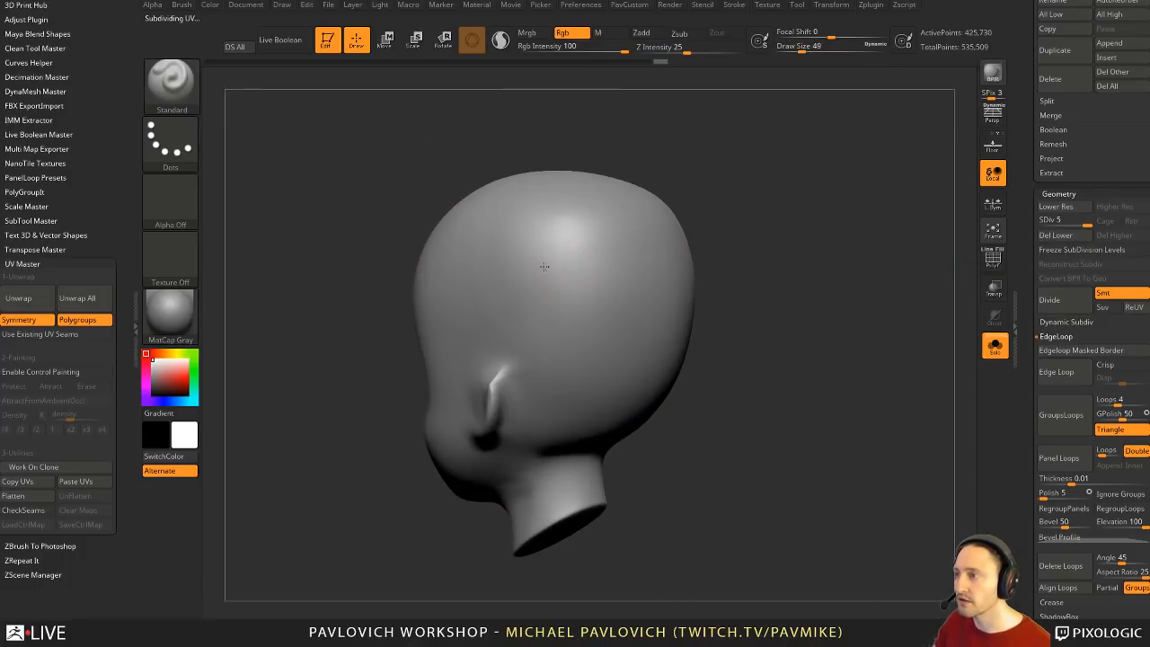
left_click(153, 384)
key("bracketleft")
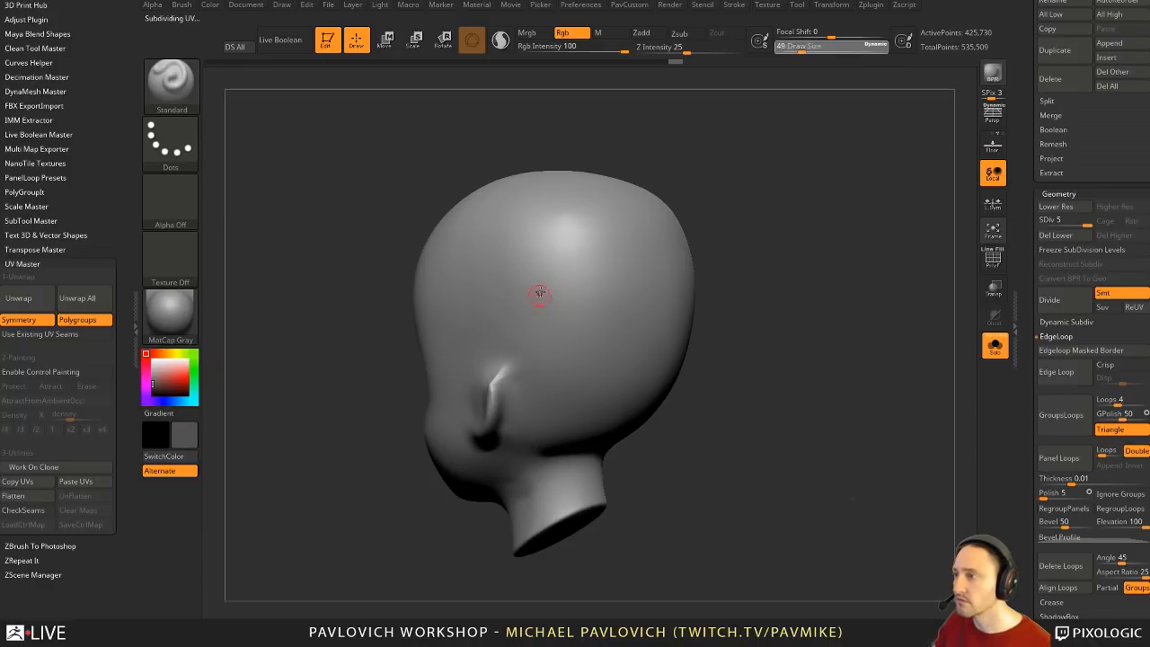
mouse_move(521, 260)
left_mouse_down()
mouse_move(542, 306)
mouse_move(602, 282)
left_mouse_up()
left_click_drag(822, 288, 762, 285)
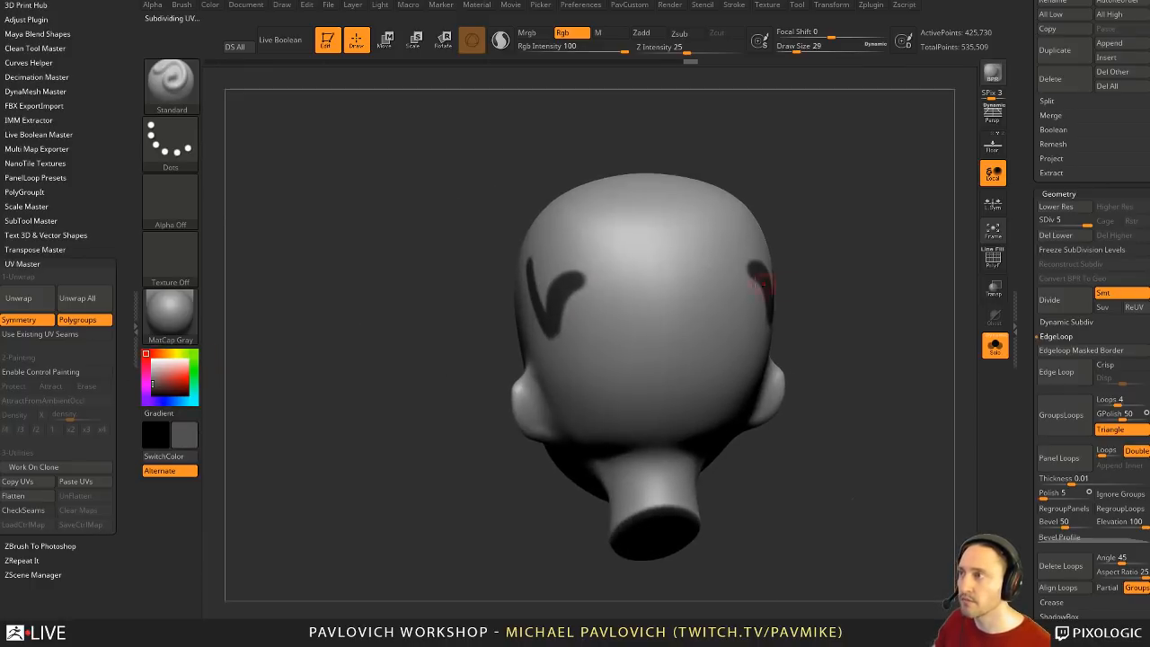
Step: Flatten the isolated head into its UV layout with Morph UV
mouse_move(814, 256)
left_mouse_down()
mouse_move(897, 260)
mouse_move(842, 258)
left_mouse_up()
mouse_move(589, 276)
left_mouse_down()
mouse_move(580, 254)
mouse_move(587, 276)
left_mouse_up()
left_click_drag(809, 253, 859, 248)
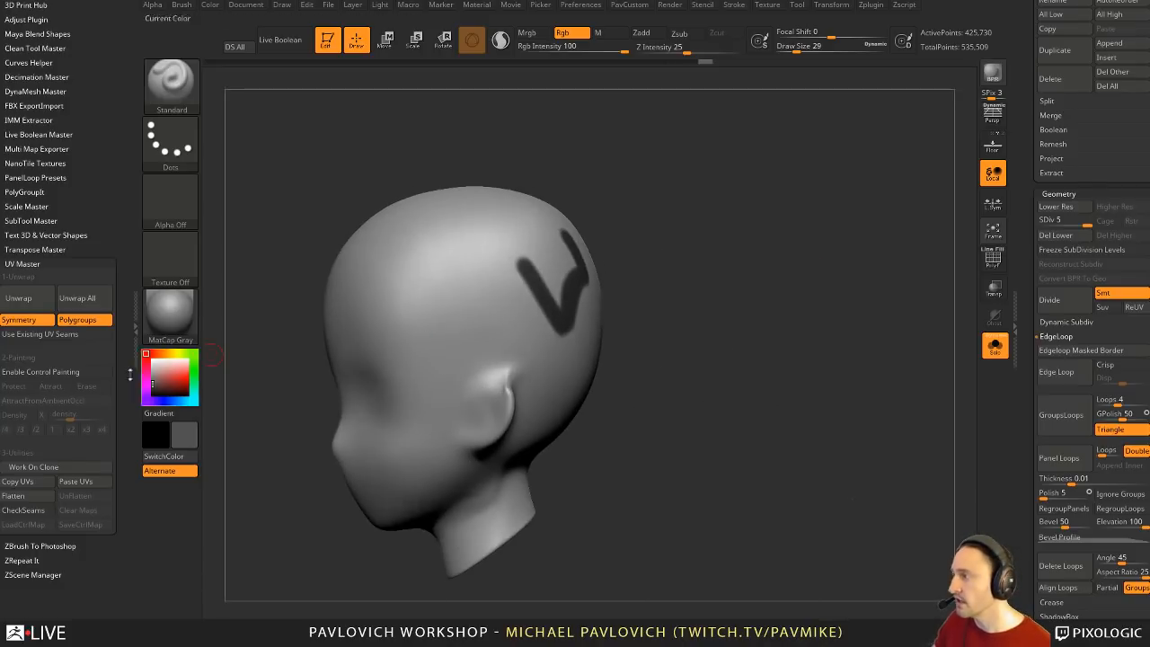
left_click(27, 495)
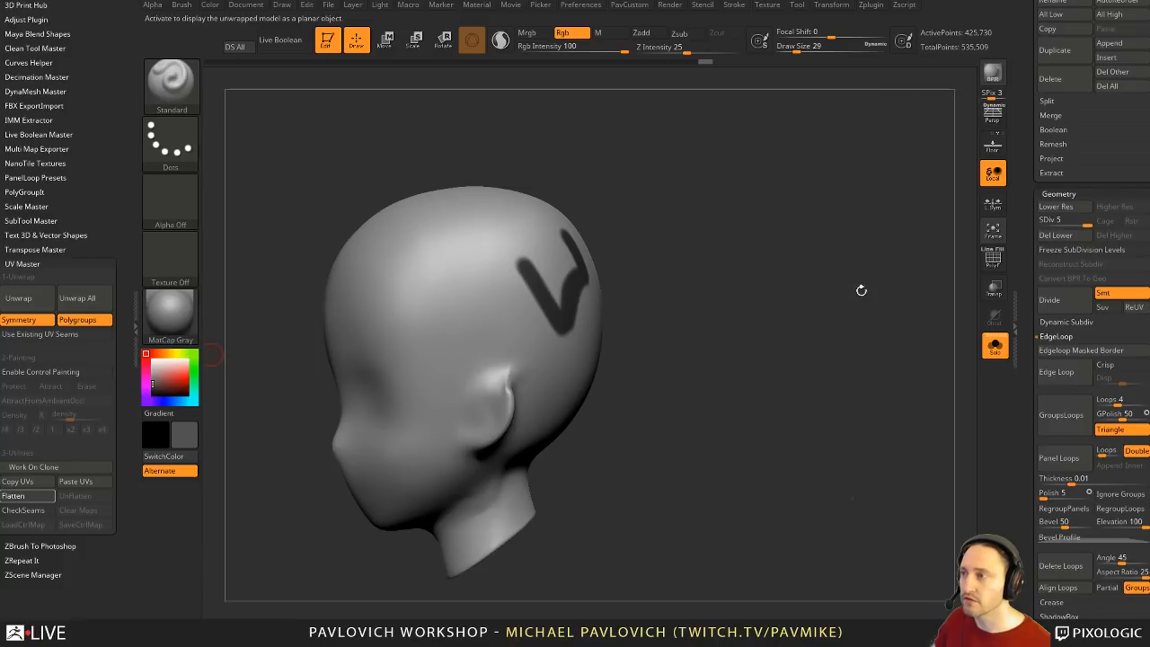
mouse_move(863, 291)
left_mouse_down()
mouse_move(886, 292)
mouse_move(841, 292)
left_mouse_up()
left_click_drag(1027, 329, 1030, 180)
left_click(1061, 231, "shift")
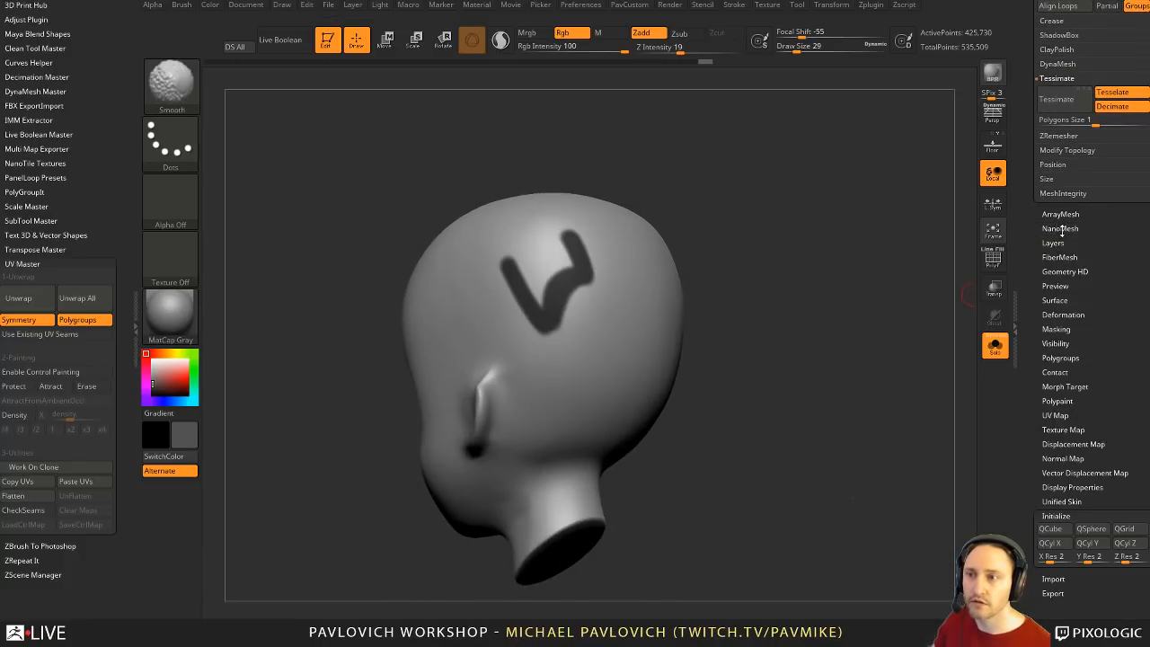
left_click(1057, 415)
left_click(1114, 359)
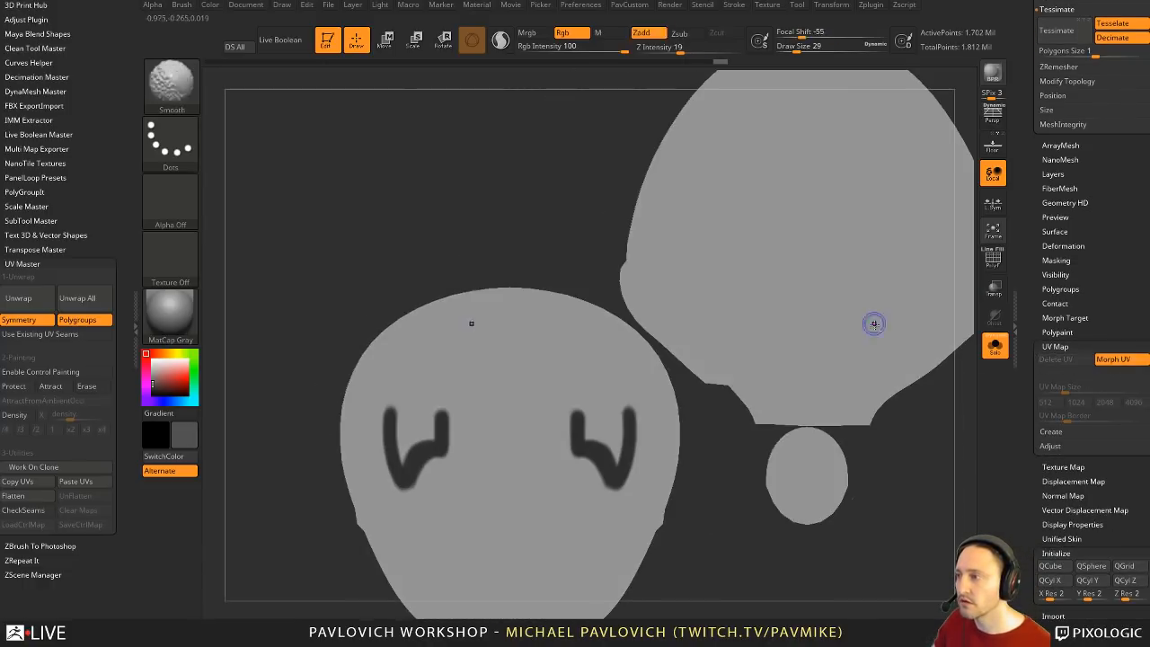
Step: Paint a freehand black test stroke between the two marks on the flattened head island
key("f")
left_click_drag(699, 529, 690, 446, "alt")
mouse_move(523, 340)
left_mouse_down()
mouse_move(530, 384)
mouse_move(514, 388)
mouse_move(540, 304)
left_mouse_up()
key("ctrl+z")
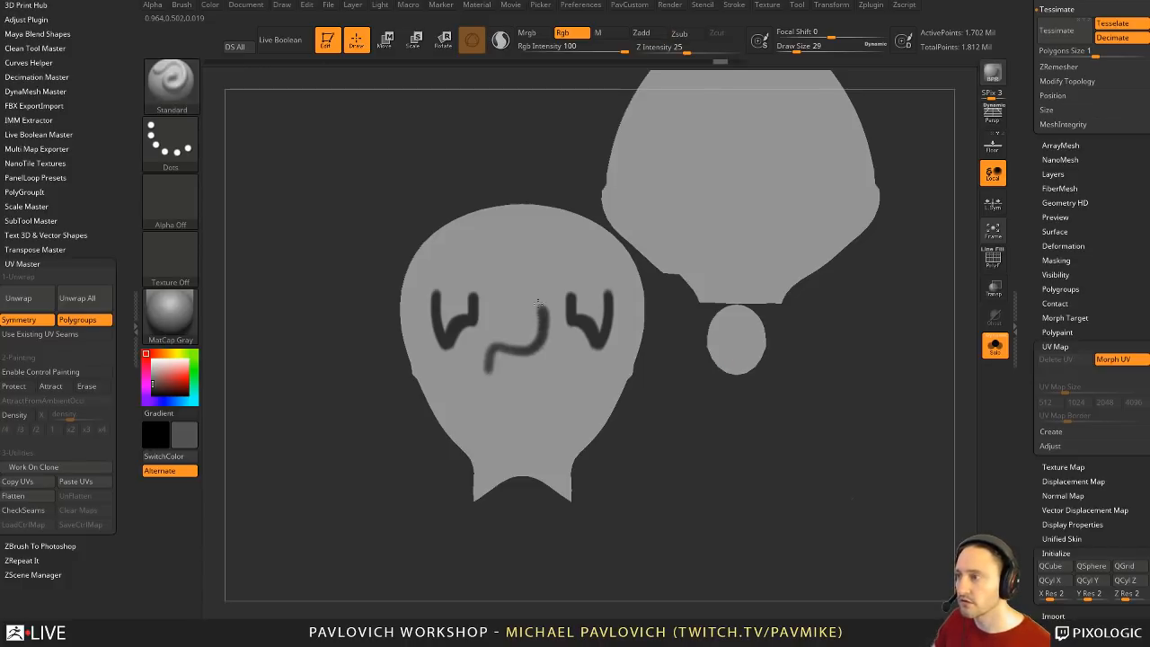
mouse_move(525, 242)
left_mouse_down()
mouse_move(537, 327)
mouse_move(486, 372)
left_mouse_up()
mouse_move(734, 432)
left_mouse_down("alt")
mouse_move(714, 442)
mouse_move(713, 387)
mouse_move(716, 452)
mouse_move(397, 450)
mouse_move(418, 506)
left_mouse_up("alt")
Step: Overlay the SpotLight reference sketch on the flattened head and paint test strokes through it
key("shift+z")
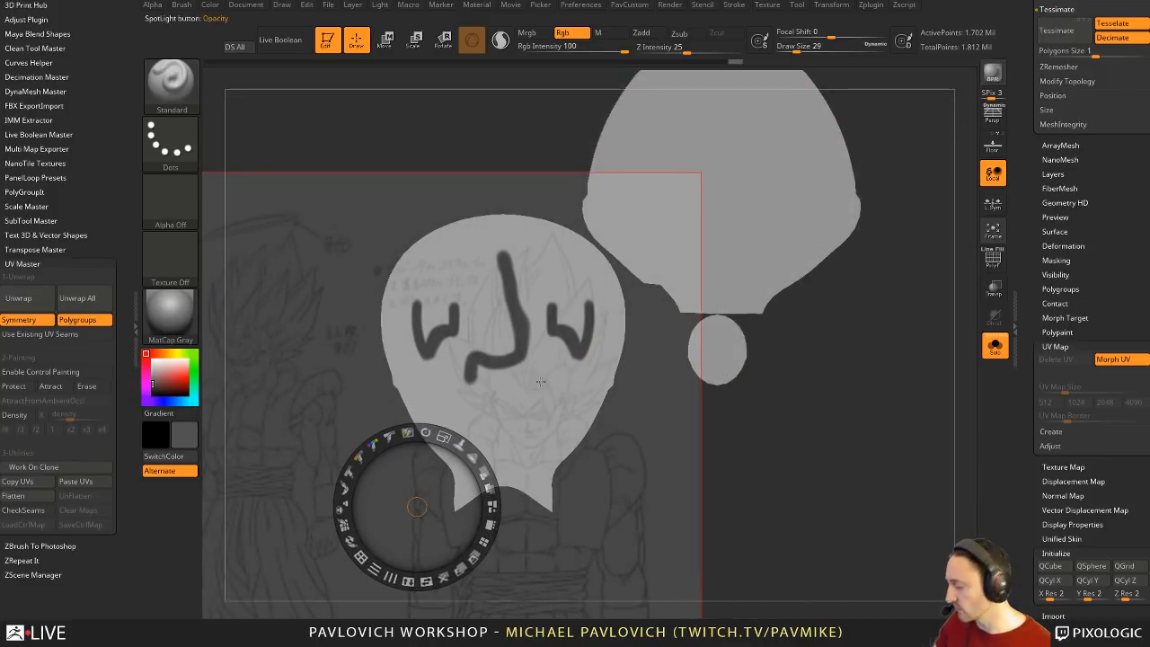
key("z")
key("s")
mouse_move(532, 404)
left_mouse_down()
mouse_move(550, 403)
mouse_move(534, 415)
mouse_move(546, 368)
mouse_move(559, 379)
left_mouse_up()
mouse_move(833, 388)
left_mouse_down("alt")
mouse_move(665, 524)
mouse_move(650, 551)
left_mouse_up("alt")
mouse_move(537, 407)
left_mouse_down()
mouse_move(504, 366)
mouse_move(592, 334)
mouse_move(526, 273)
left_mouse_up()
key("shift+z")
Step: Morph the flattened UV layout back into the 3D head and turn to its back
left_click_drag(759, 358, 893, 263, "alt")
key("s")
left_click_drag(864, 295, 846, 296)
mouse_move(816, 429)
left_mouse_down("alt")
mouse_move(835, 401)
mouse_move(853, 410)
left_mouse_up("alt")
key("s")
left_click(1114, 361)
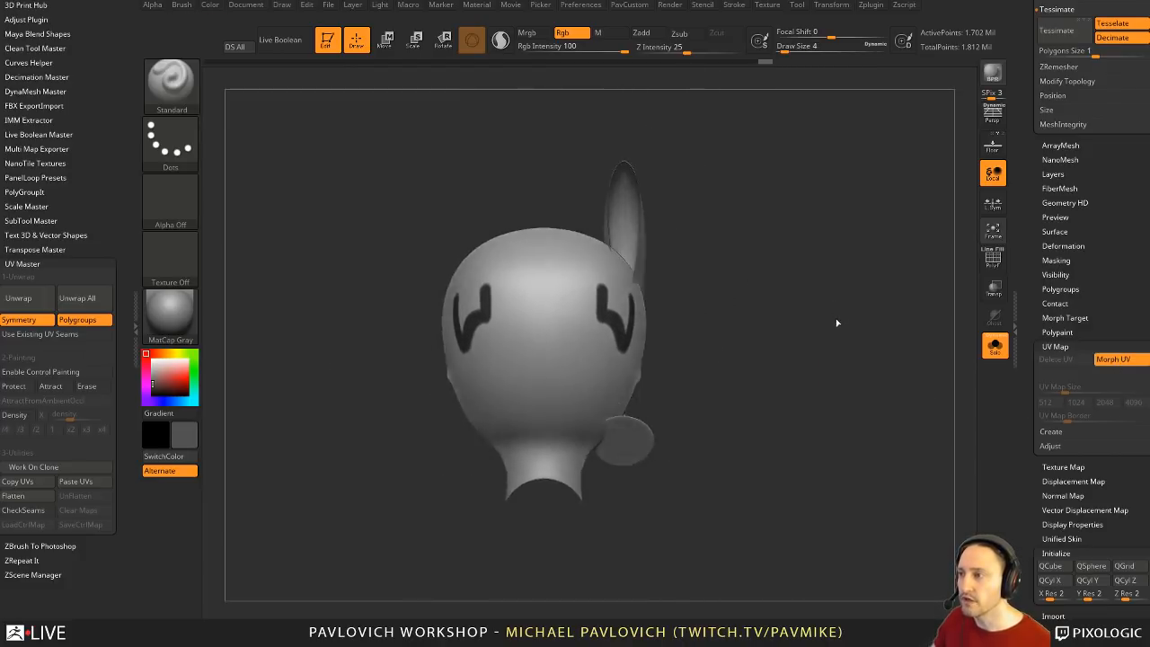
left_click_drag(763, 321, 872, 302)
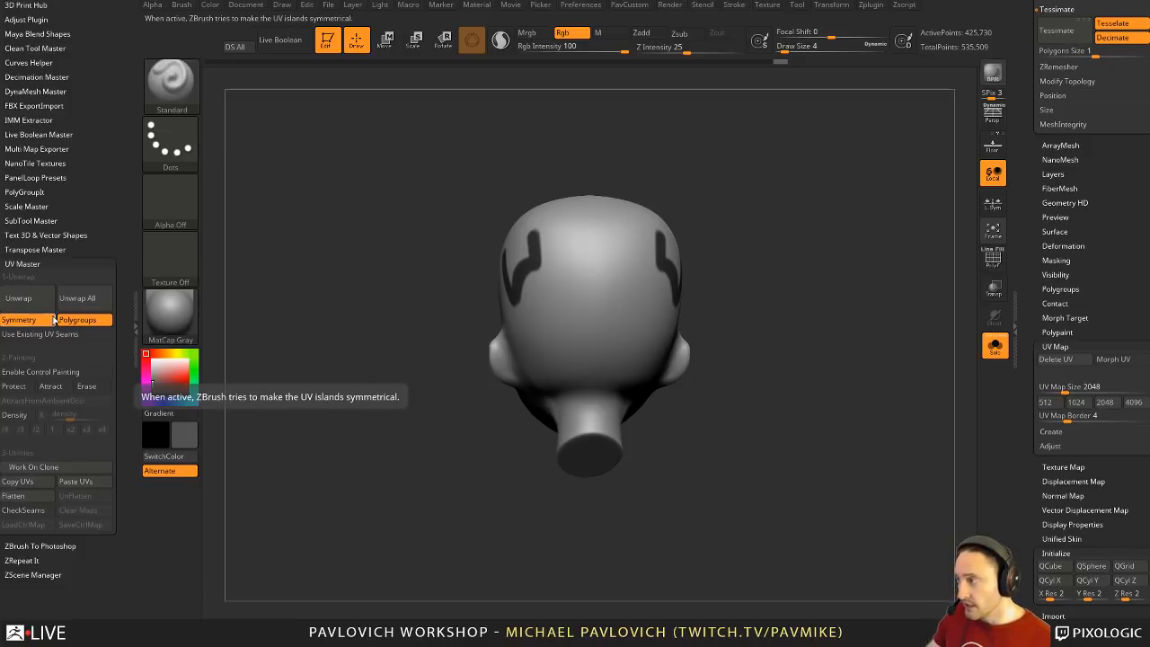
Step: Examine the ZBrush To Photoshop render passes and the UV Master utilities
scroll(96, 187, "up", 2)
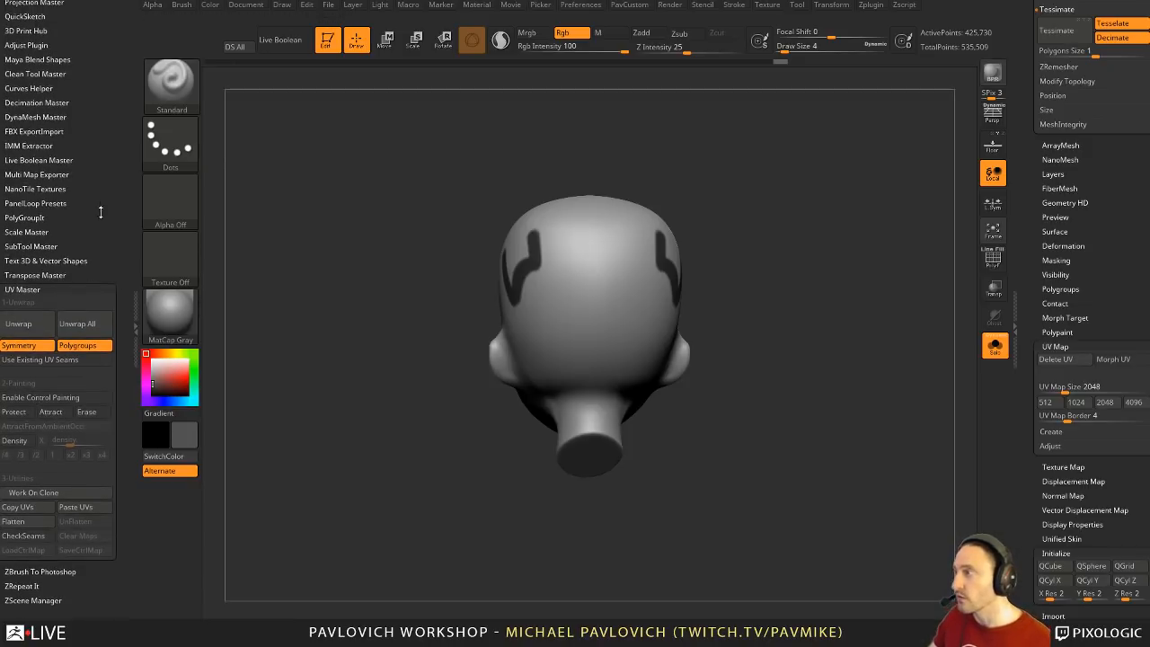
key("shift")
left_click(27, 289)
scroll(77, 189, "up", 1)
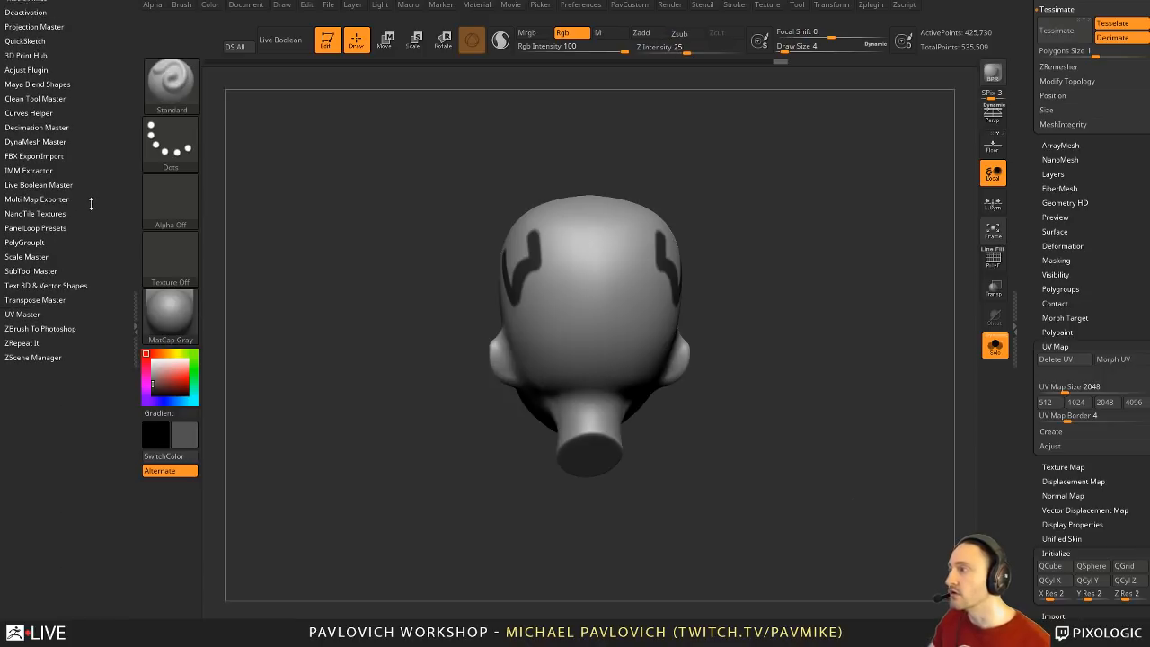
left_click(44, 326)
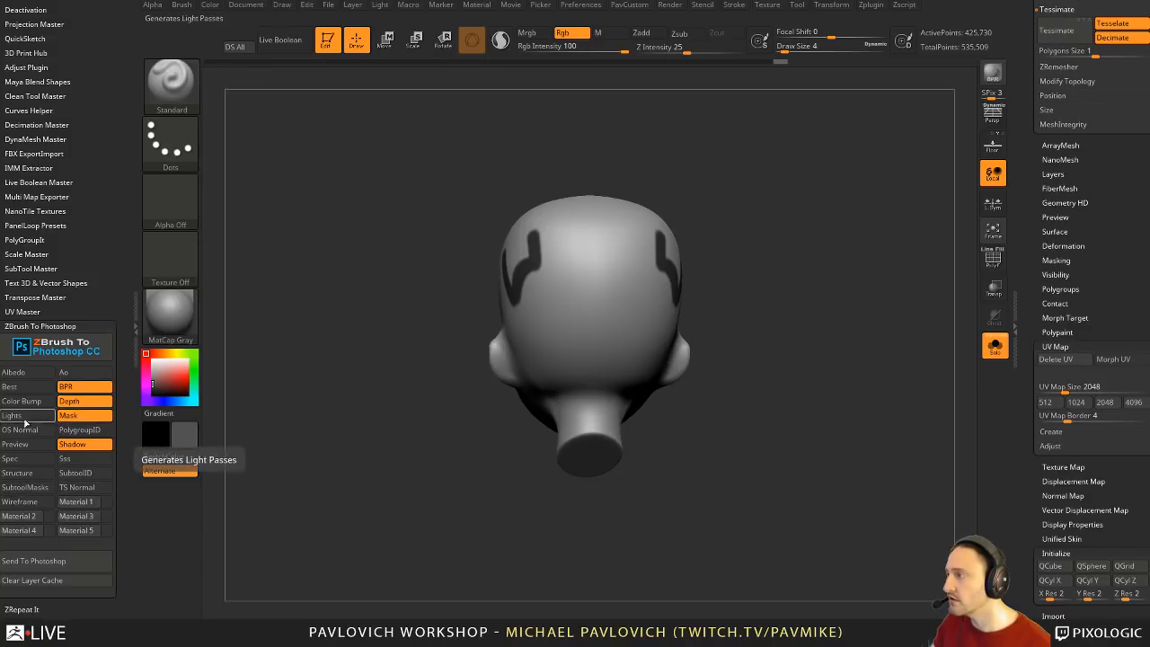
left_click(61, 328)
left_click(27, 311)
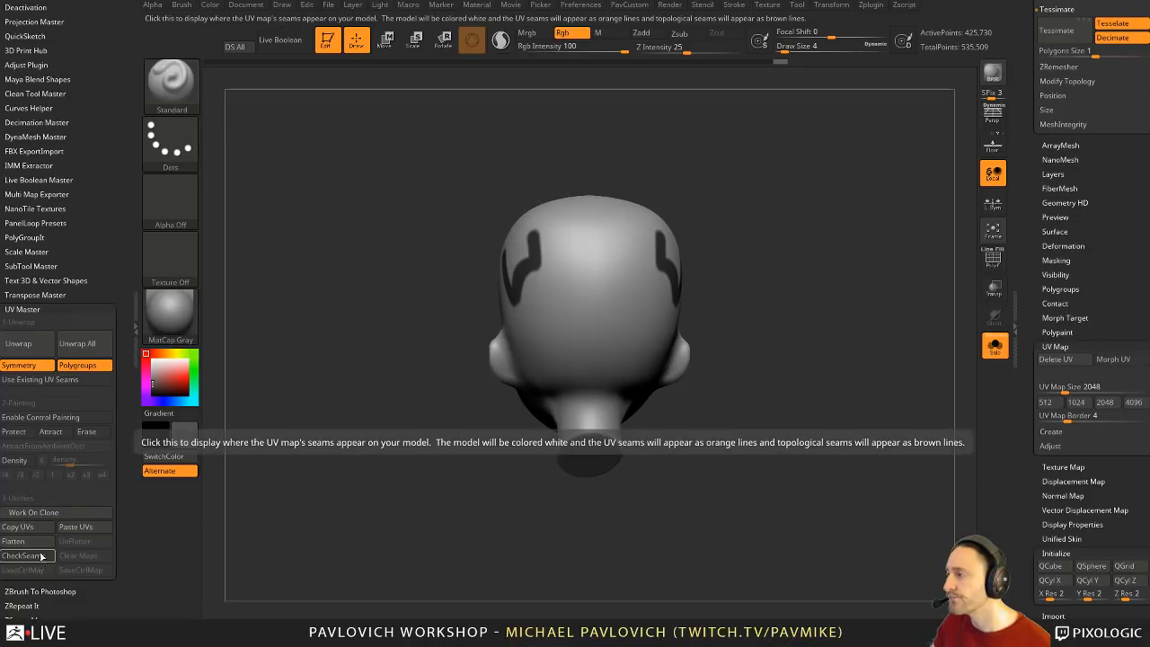
left_click(46, 307, "shift")
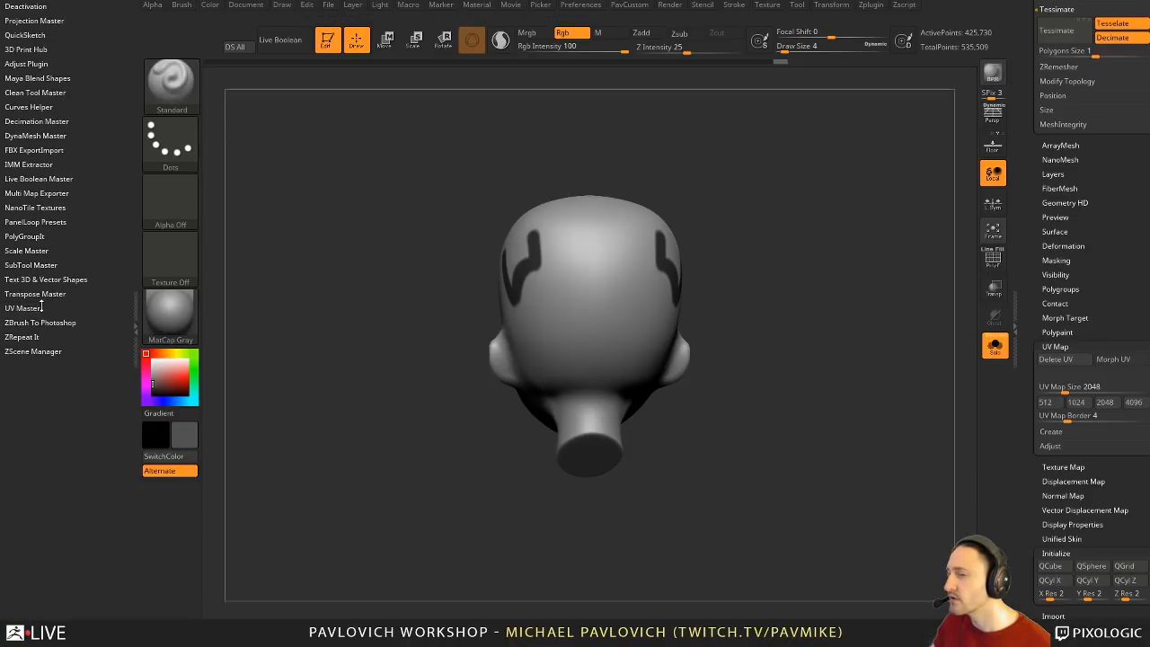
Step: Turn the head to a front view and set the brush draw size to 62
left_click_drag(768, 266, 858, 263)
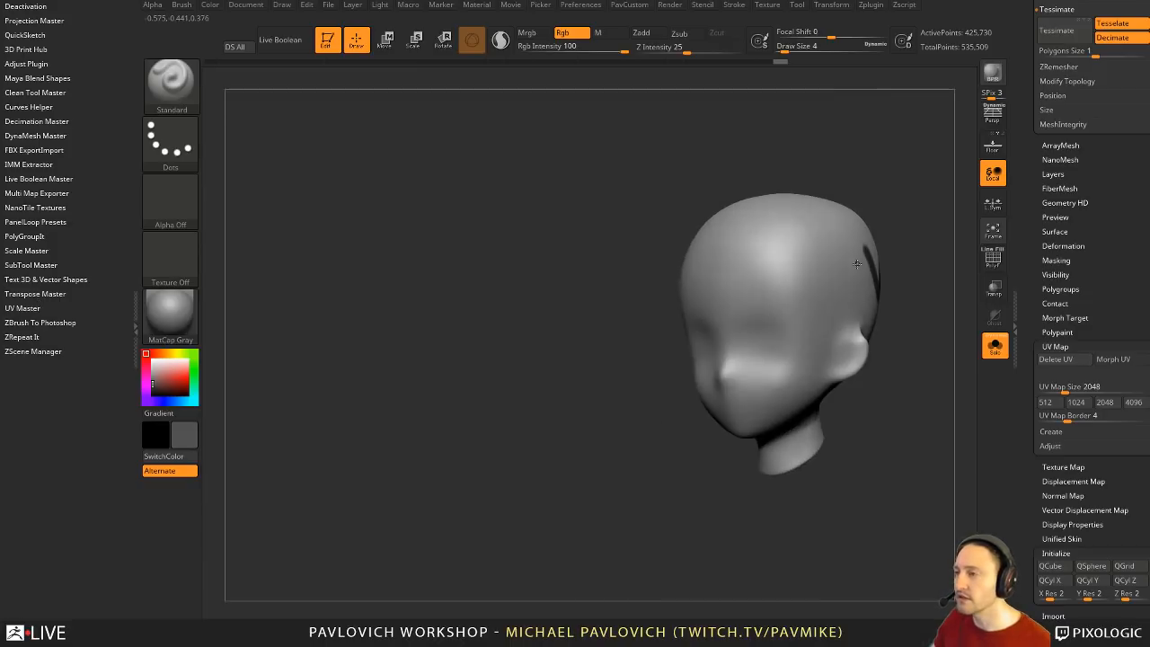
left_click_drag(866, 187, 901, 176)
left_click_drag(902, 176, 760, 196, "alt")
key("s")
left_click(790, 262)
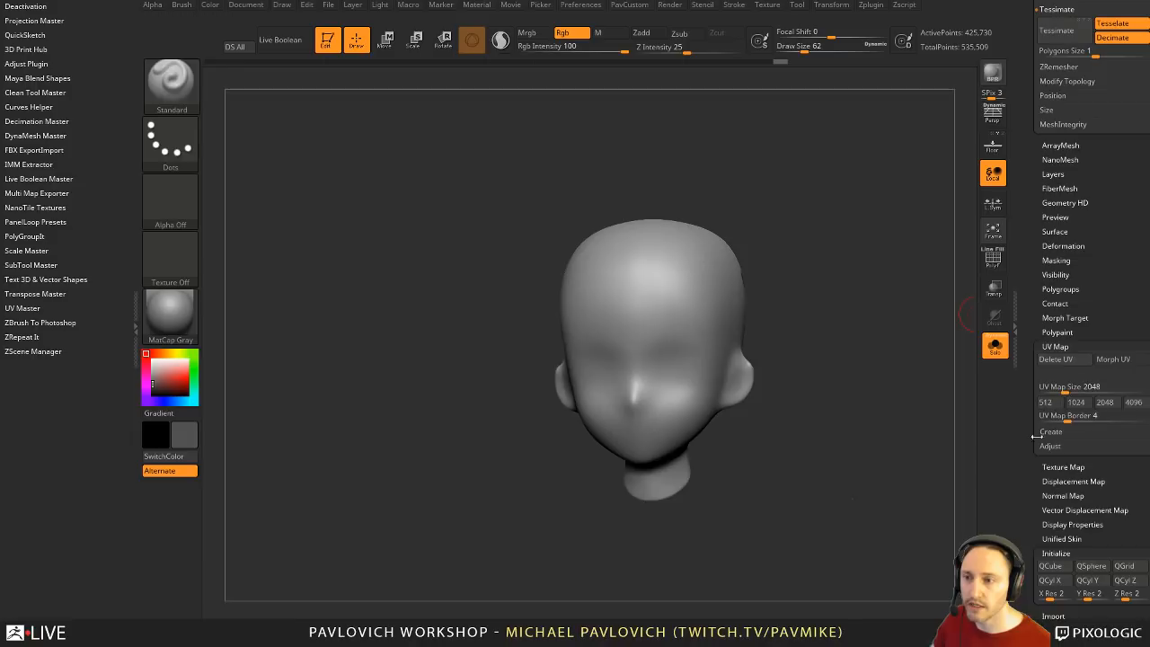
Step: Generate a new 2048 × 2048 texture map for the head from its existing UVs
left_click(1050, 467)
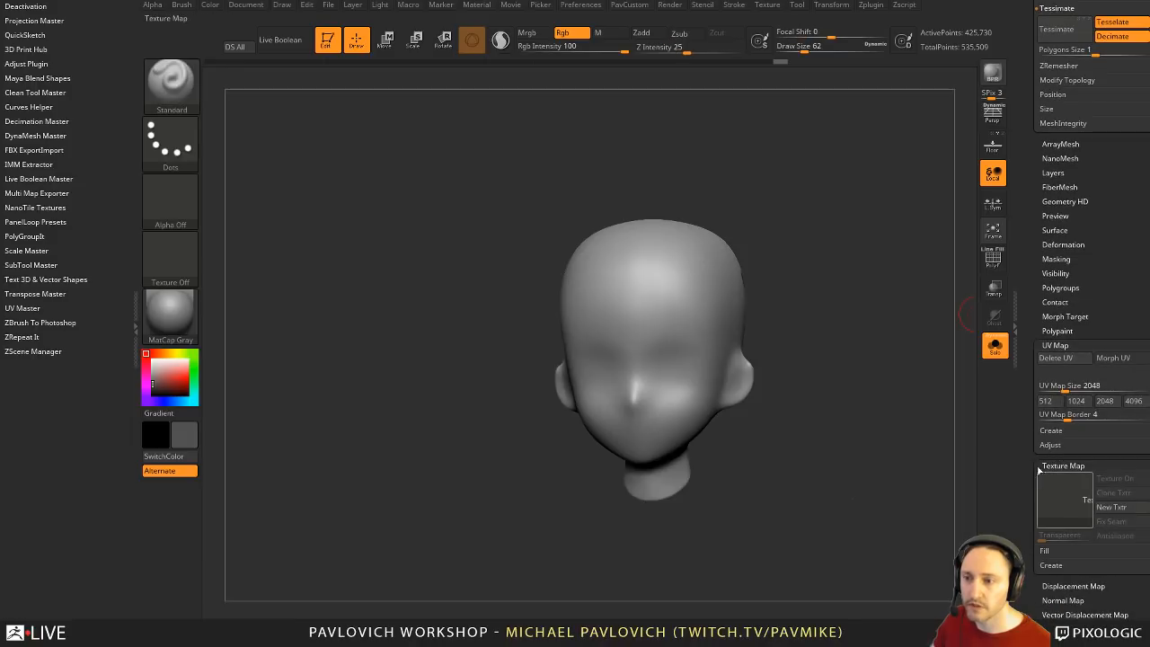
left_click(1052, 565)
left_click(1093, 519)
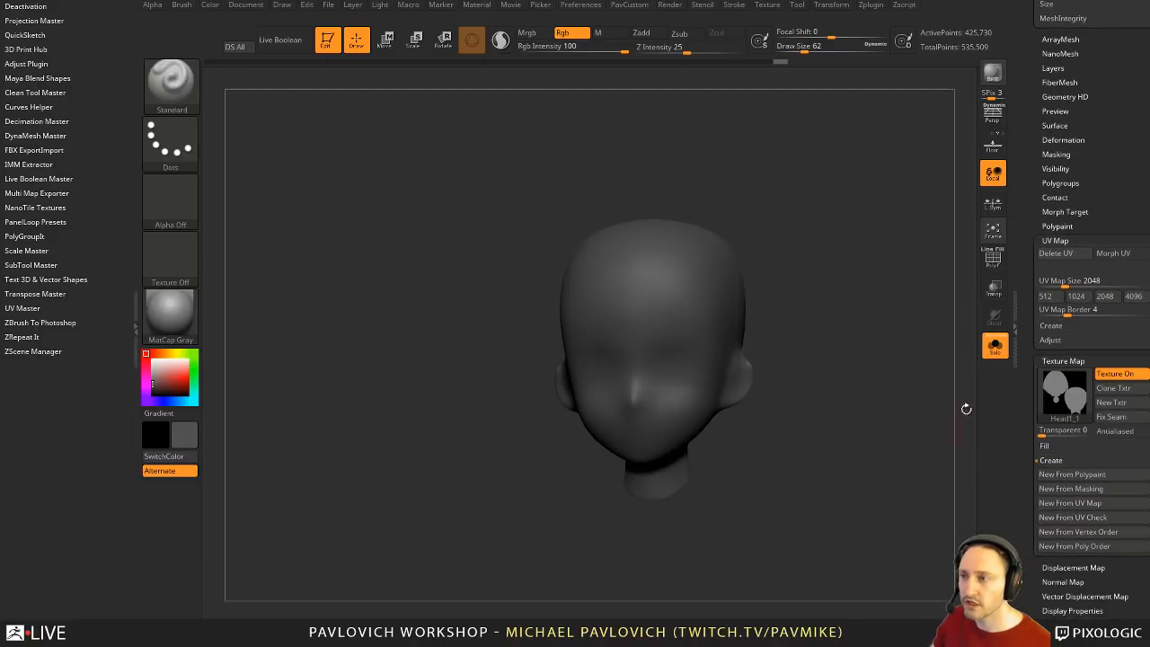
Step: Clone the head's texture map and export it to the Desktop as the Photoshop file Head1_1.psd
mouse_move(1063, 393)
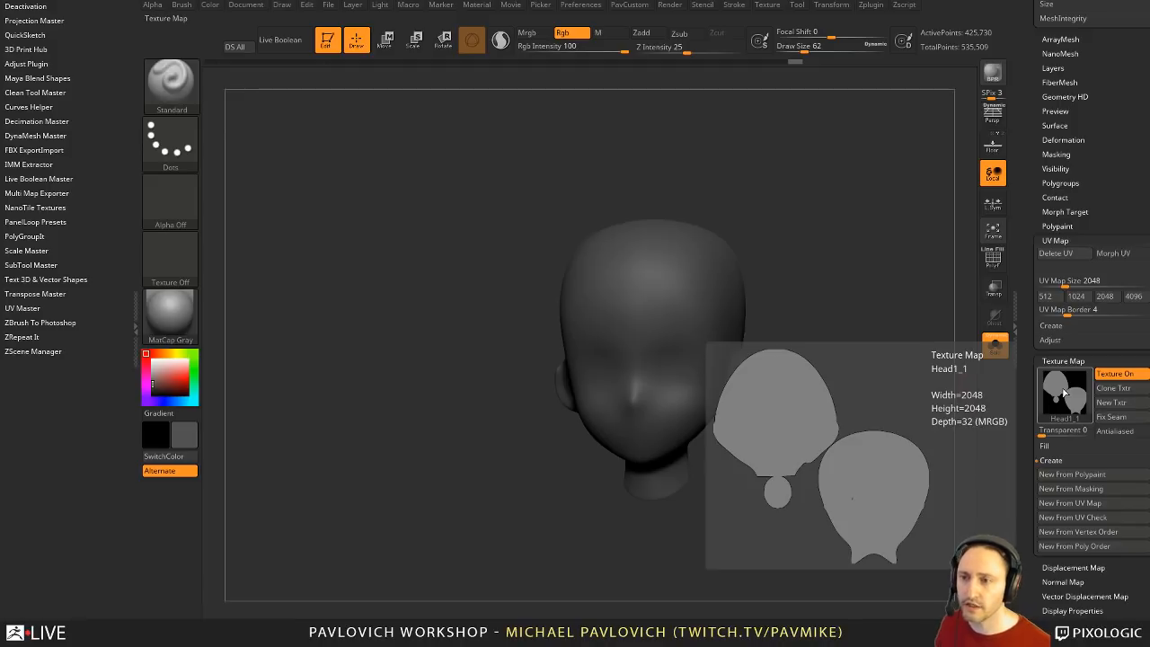
left_click(1113, 389)
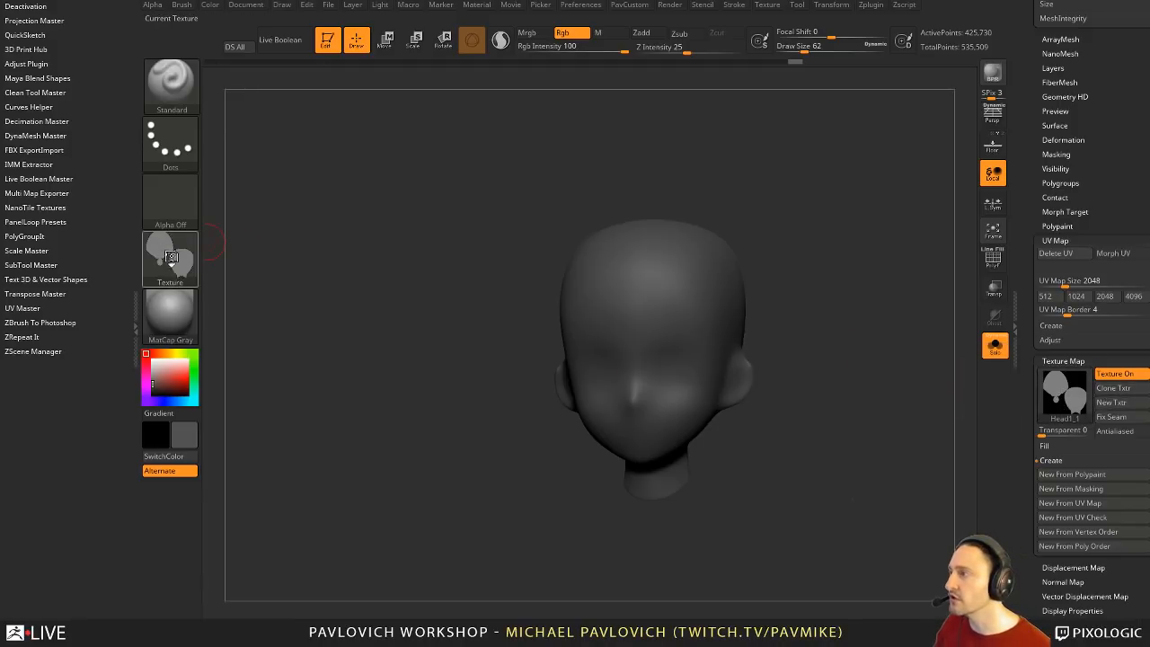
left_click(171, 257)
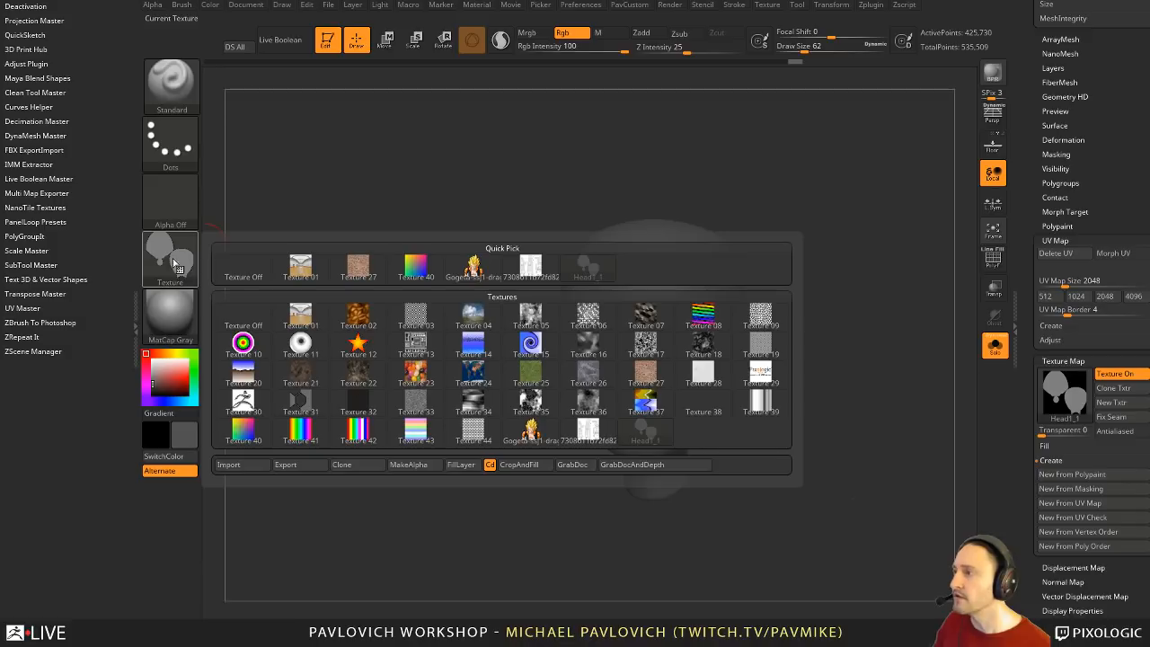
left_click(303, 466)
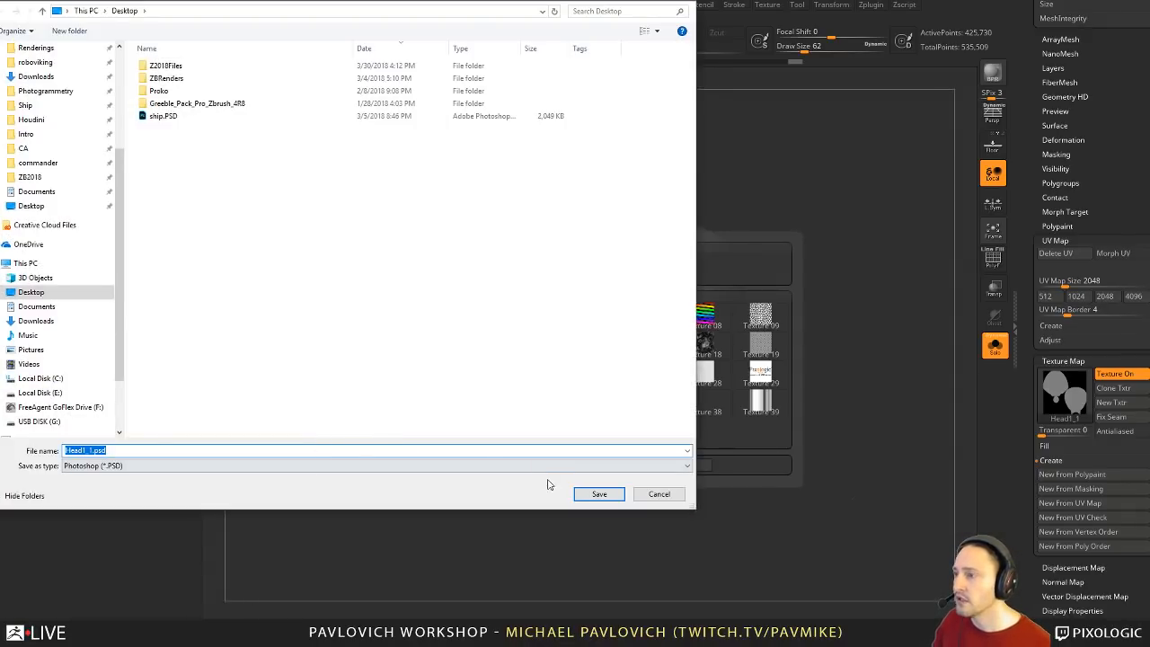
left_click(586, 494)
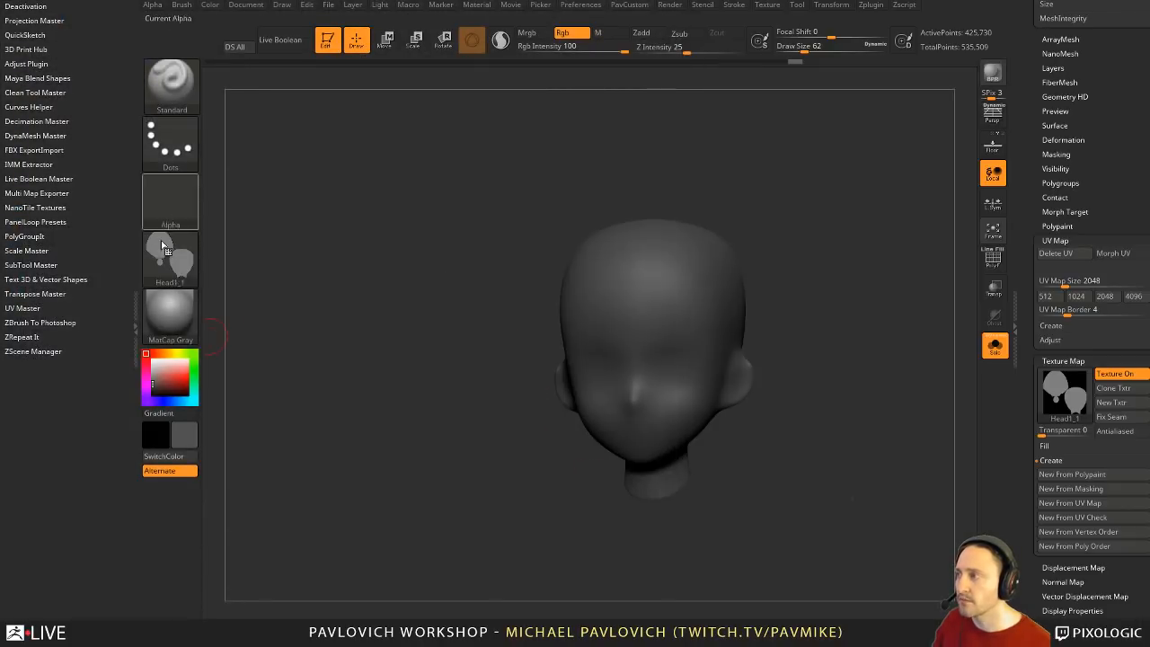
Step: Examine the GoZ export option, the current texture's preview and the head's Polypaint options
left_click_drag(1031, 162, 1032, 424)
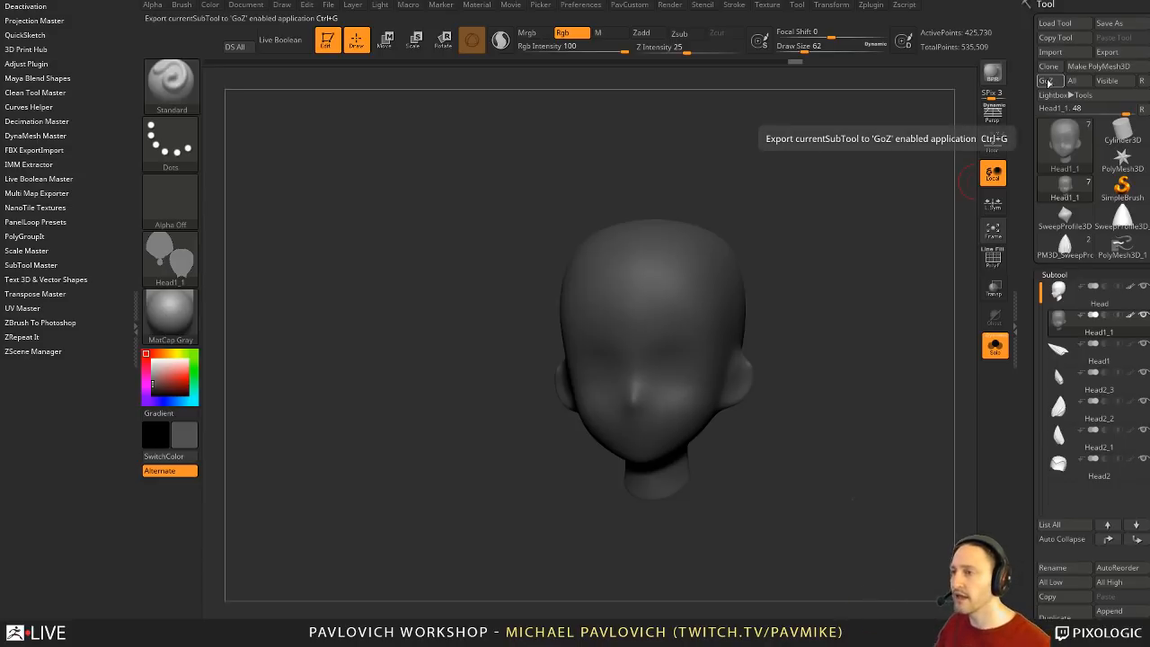
left_click_drag(917, 252, 797, 325)
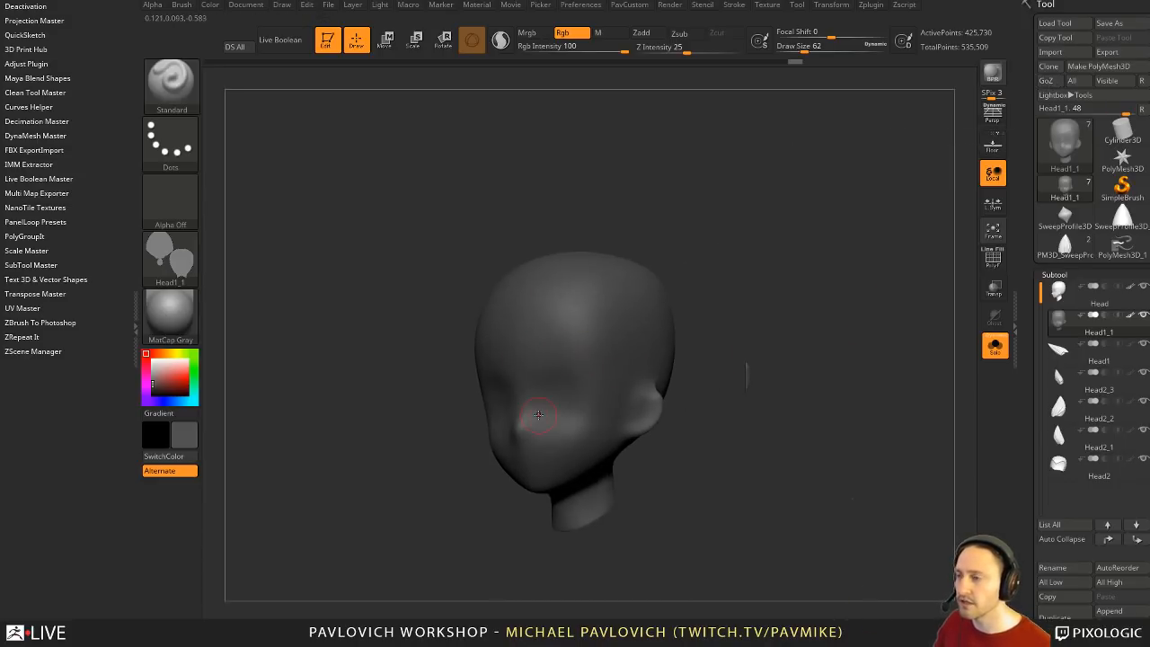
left_click_drag(868, 358, 864, 335)
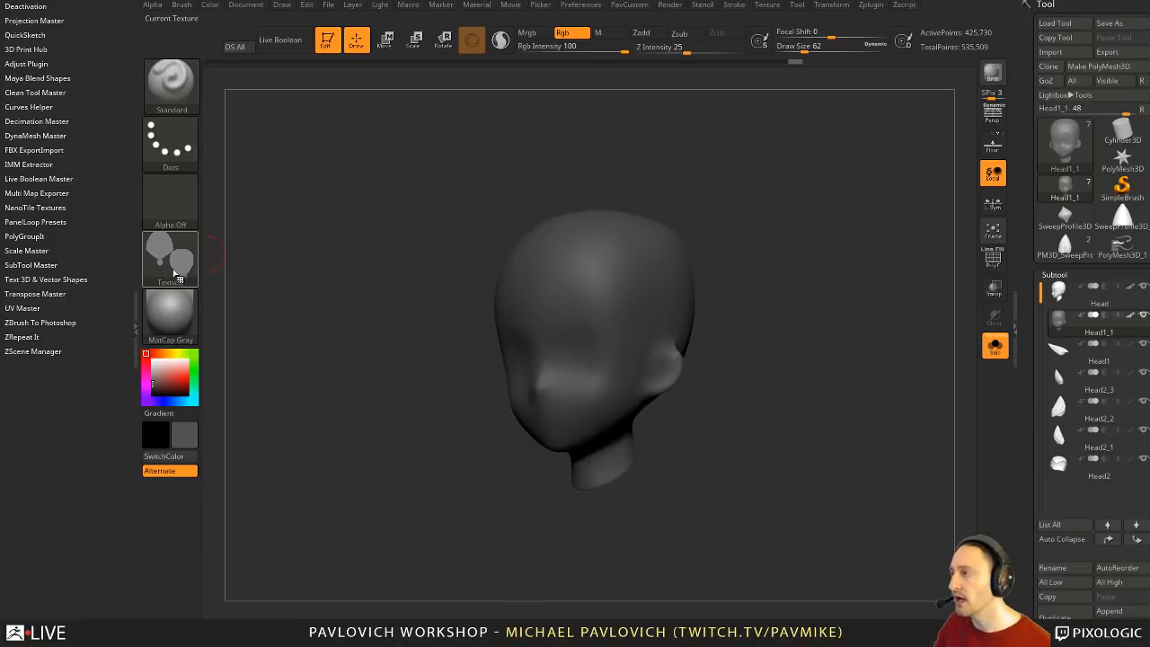
mouse_move(182, 248)
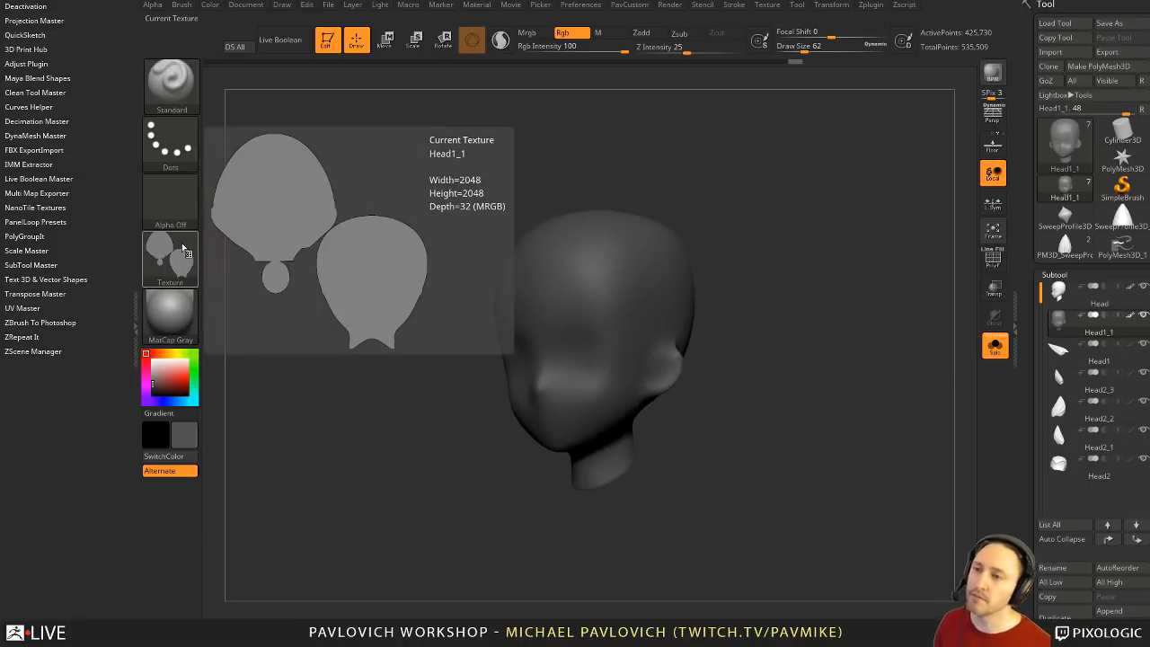
left_click_drag(1037, 304, 1038, 128)
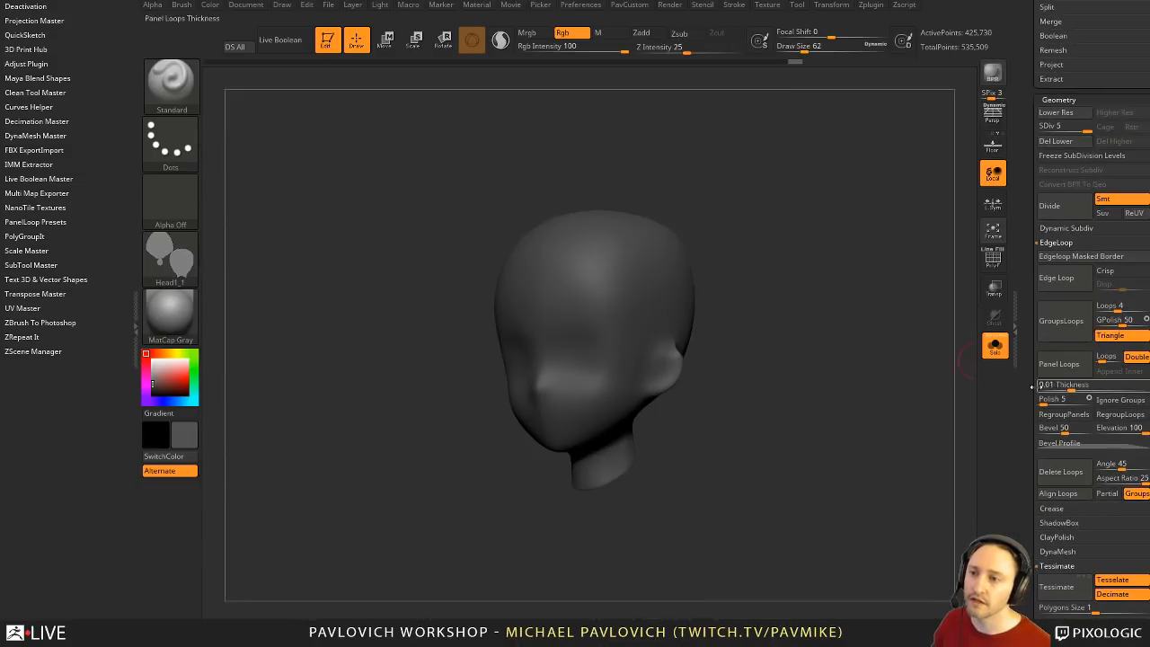
left_click_drag(1034, 386, 1039, 225)
left_click(1059, 303)
left_click(1061, 286)
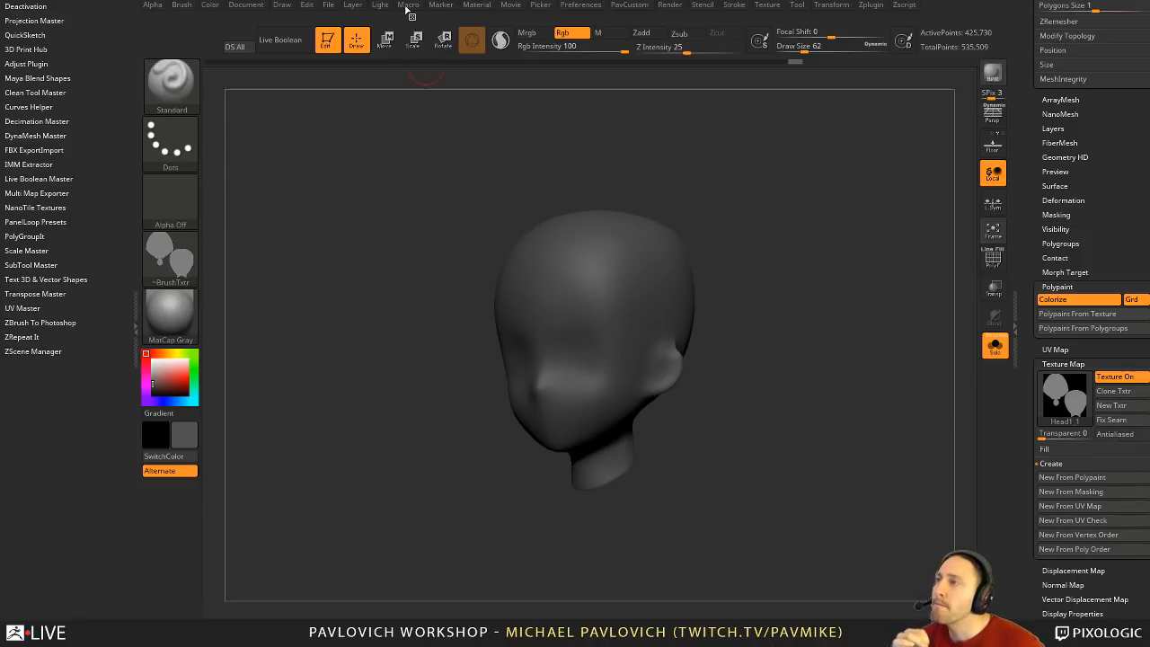
left_click(510, 5)
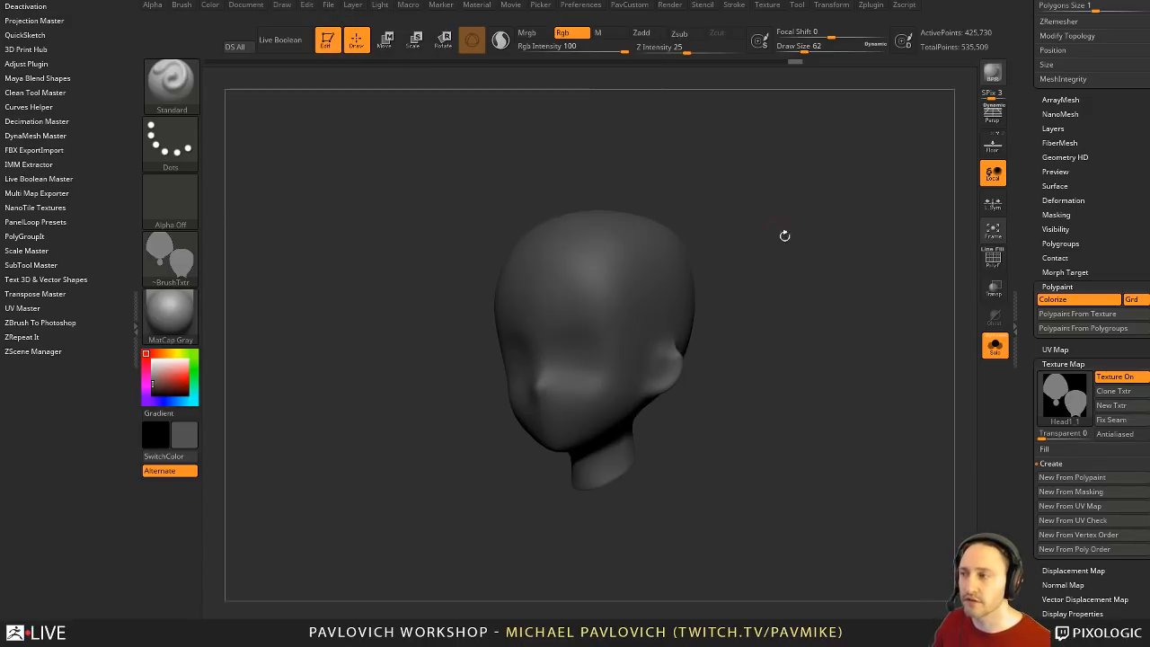
Step: Turn off the texture map on the isolated head and delete its Head1_1 subtool
left_click(1098, 377)
left_click(1061, 364)
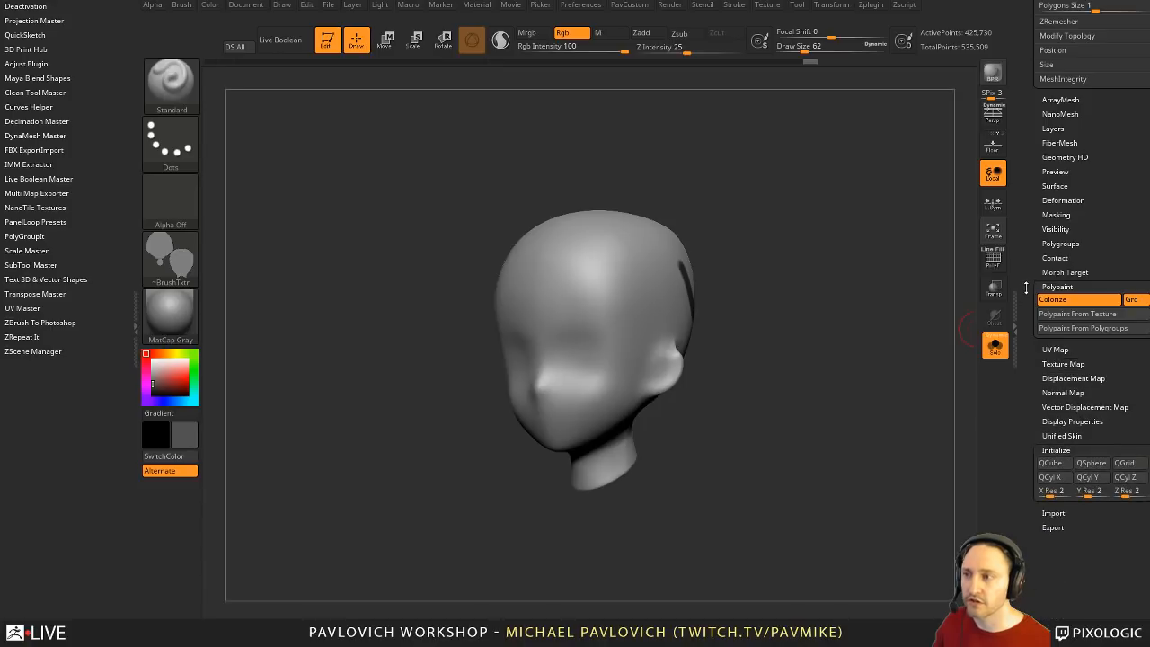
left_click_drag(1026, 288, 1027, 377)
left_click_drag(847, 353, 764, 369)
left_click(1071, 558)
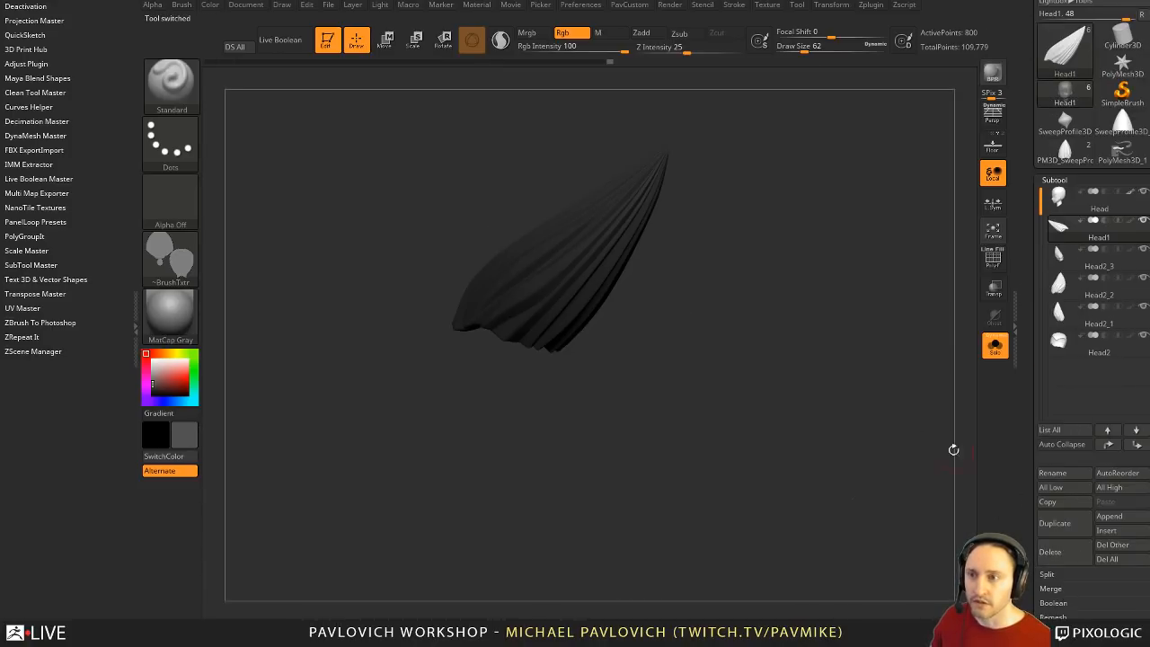
Step: Show all subtools again by turning off Solo and set the paint colour to white
left_click(995, 347)
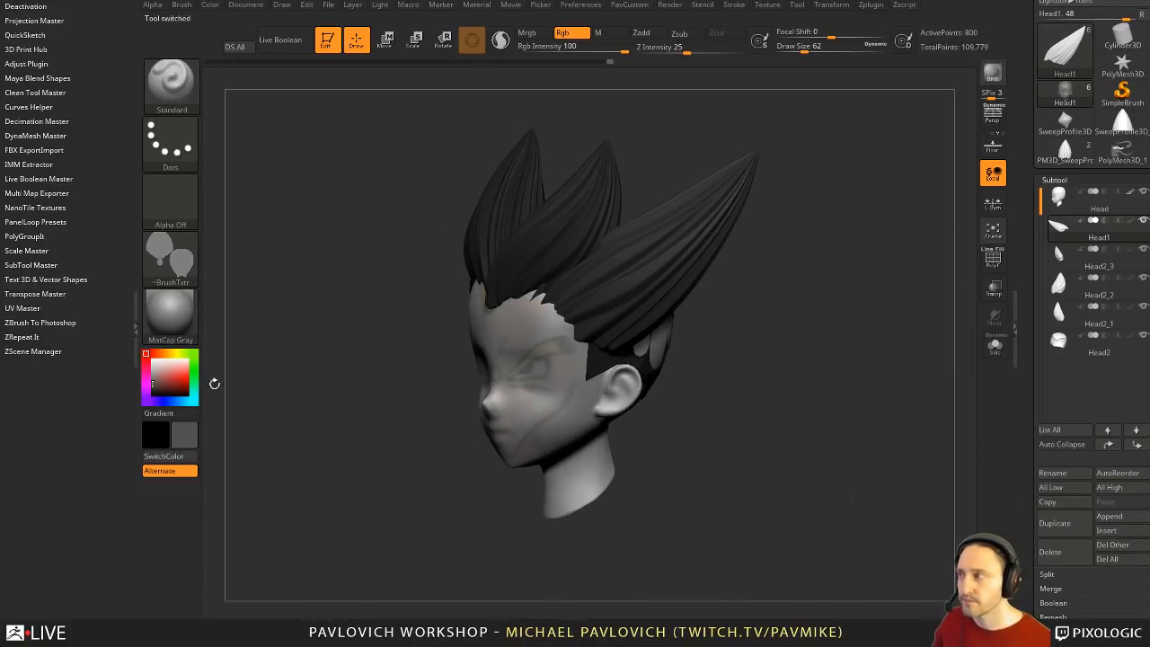
left_click_drag(135, 355, 149, 356)
left_click_drag(691, 395, 740, 378)
left_click_drag(748, 315, 778, 311, "alt")
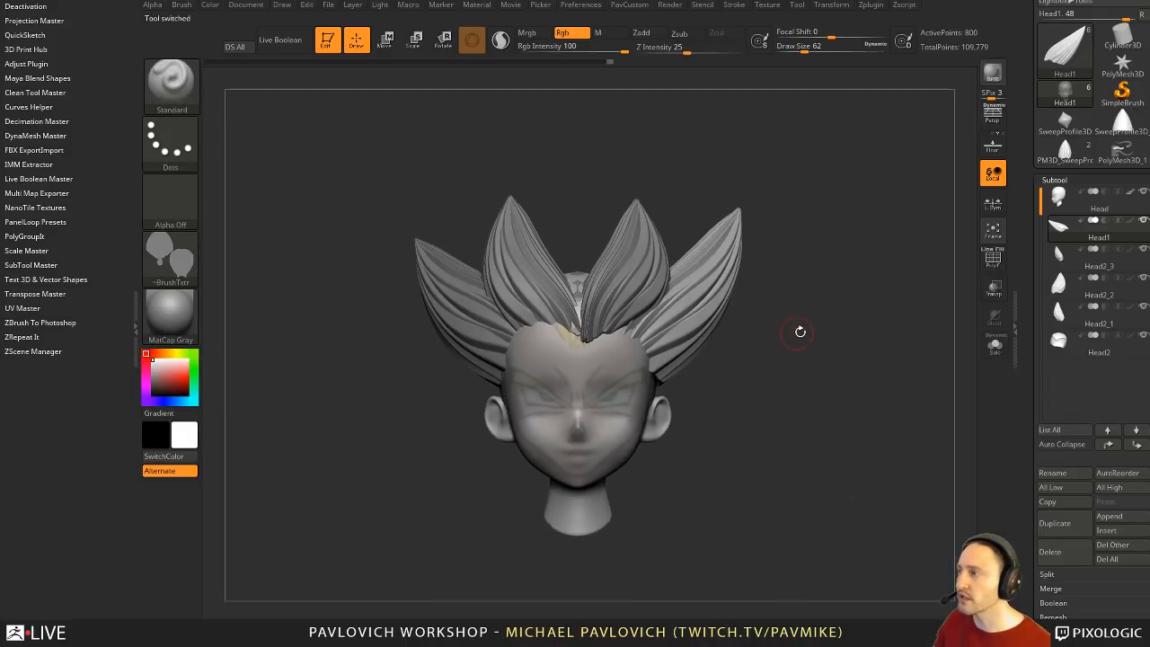
Step: Switch to the Head2_3 subtool and move the SpotLight reference sheet so its front-view drawing overlaps the head
key("shift+z")
left_click_drag(323, 429, 609, 352)
key("Down")
left_click_drag(214, 452, 98, 406)
key("z")
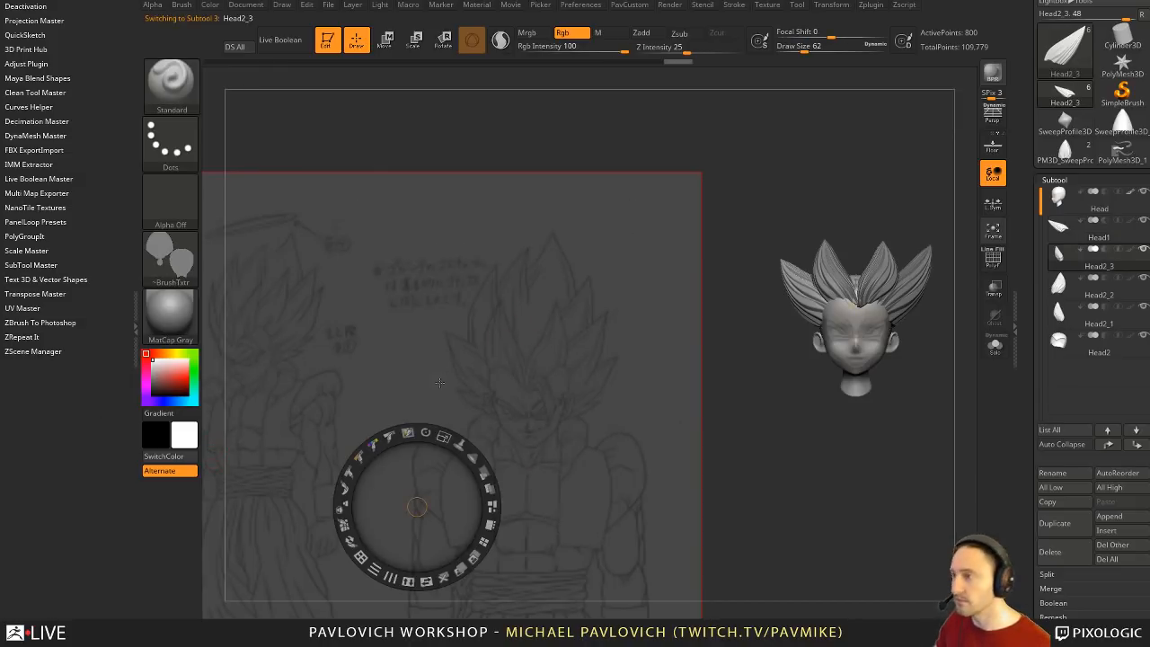
mouse_move(419, 334)
left_mouse_down()
mouse_move(694, 266)
mouse_move(746, 291)
mouse_move(746, 266)
left_mouse_up()
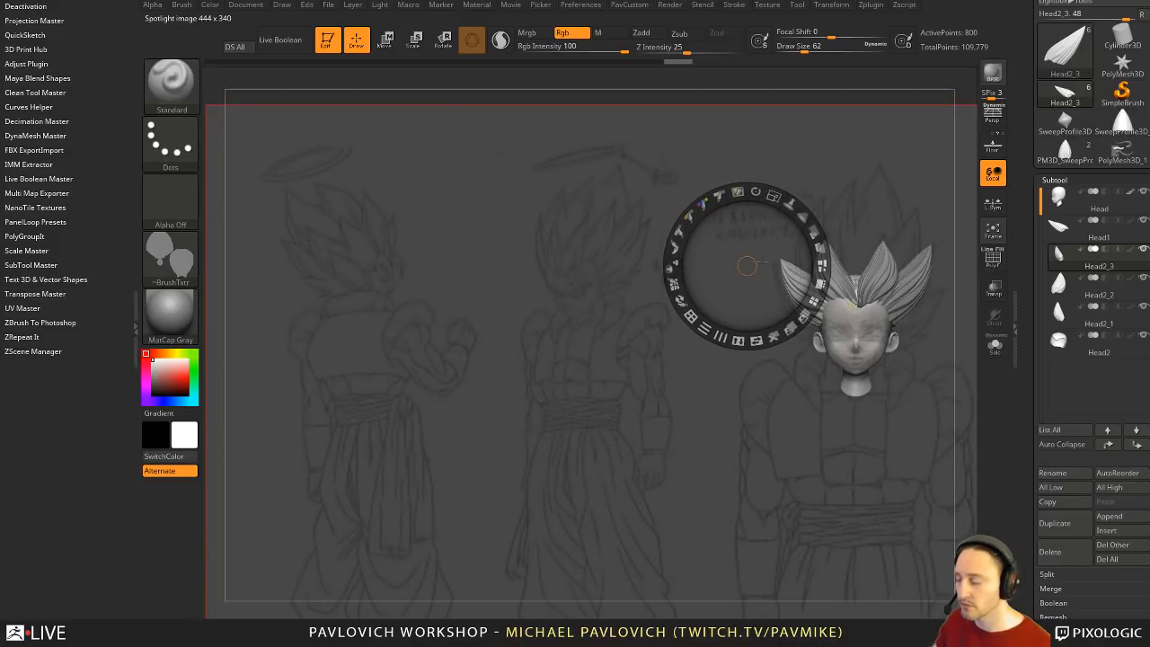
Step: Compare the model's hair with the front, three-quarter and back reference drawings by cycling through the stored views
key("Right")
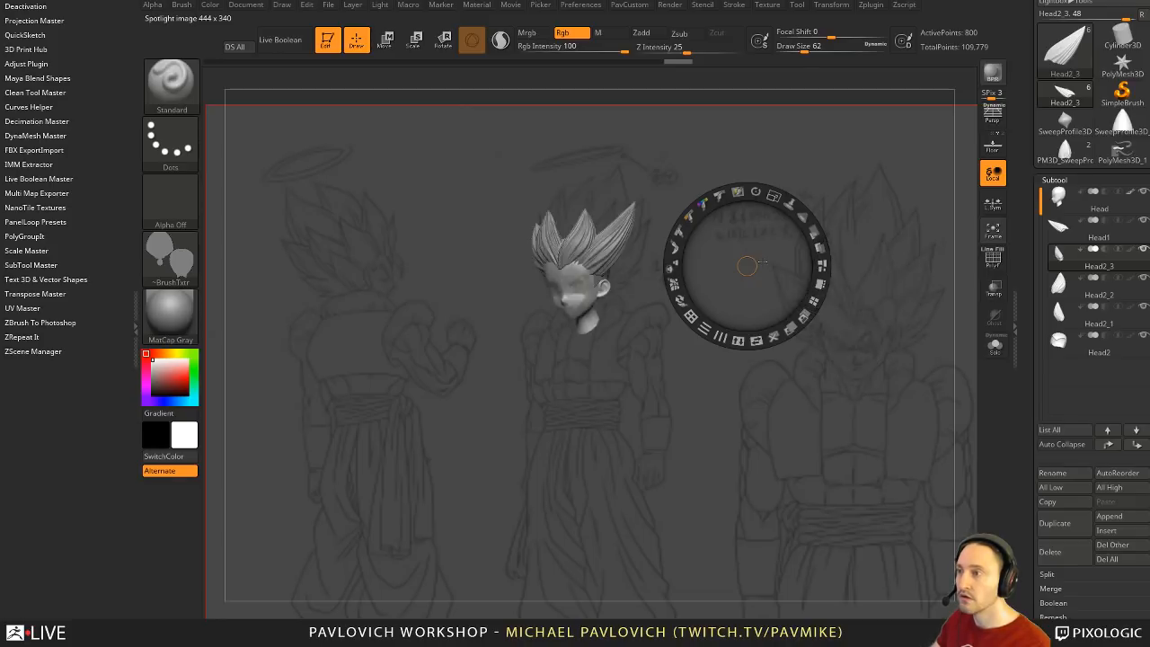
key("Left")
key("Left")
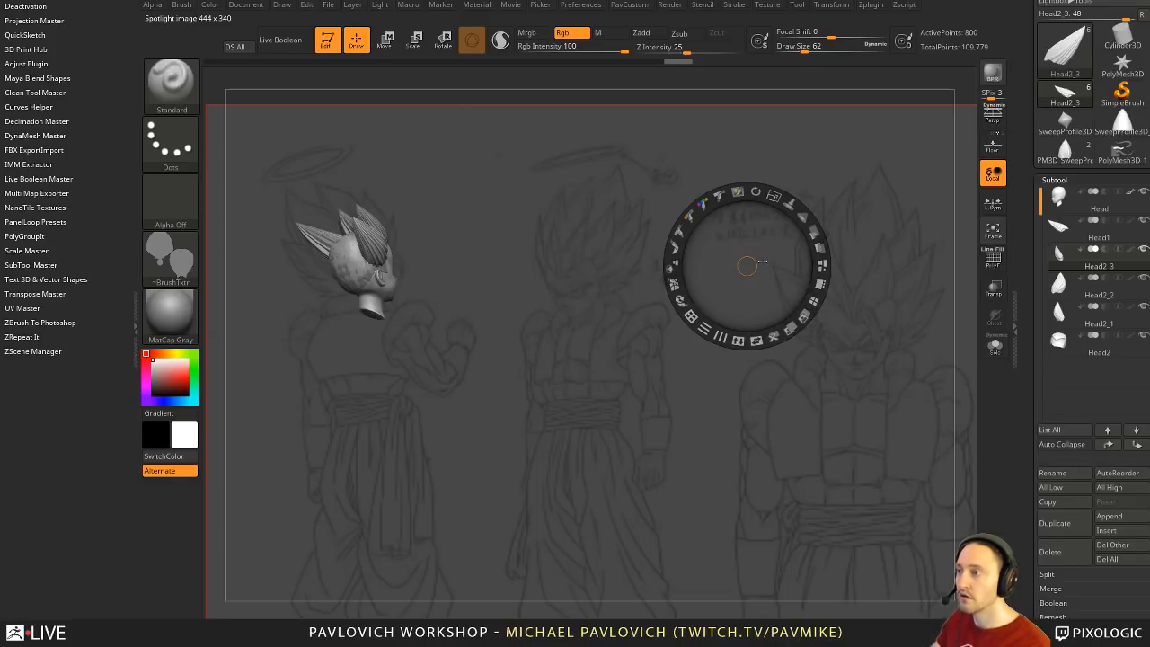
key("Left")
key("Right")
key("Right")
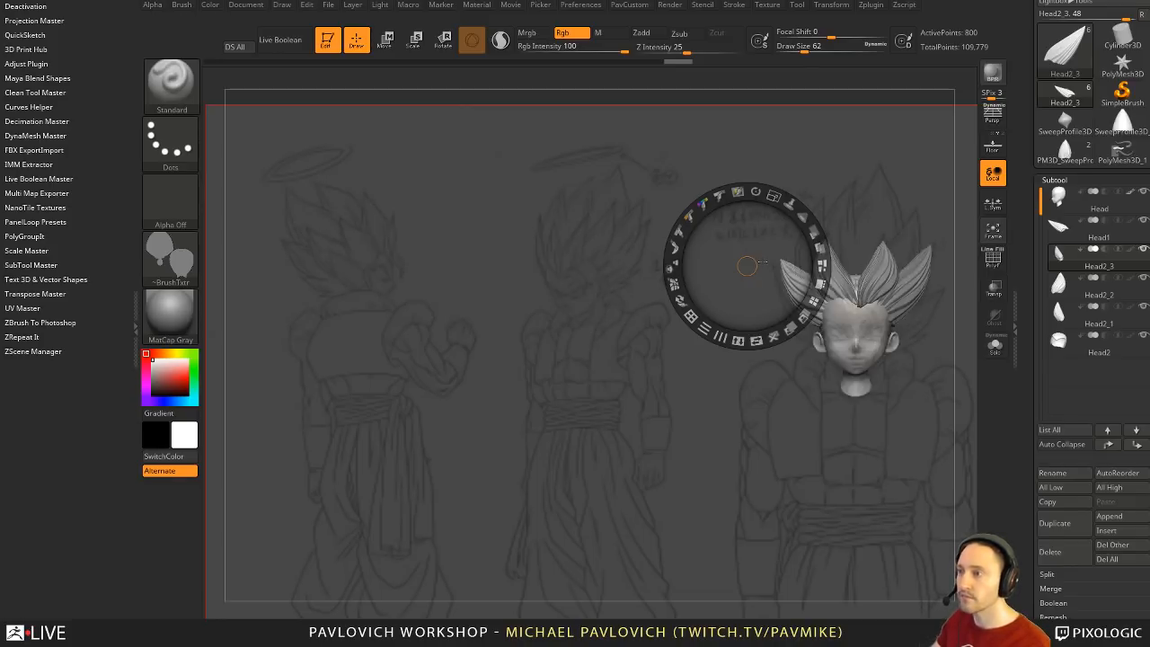
Step: Leave SpotLight editing, raise the brush's draw size to 149, and hide the reference drawings
key("z")
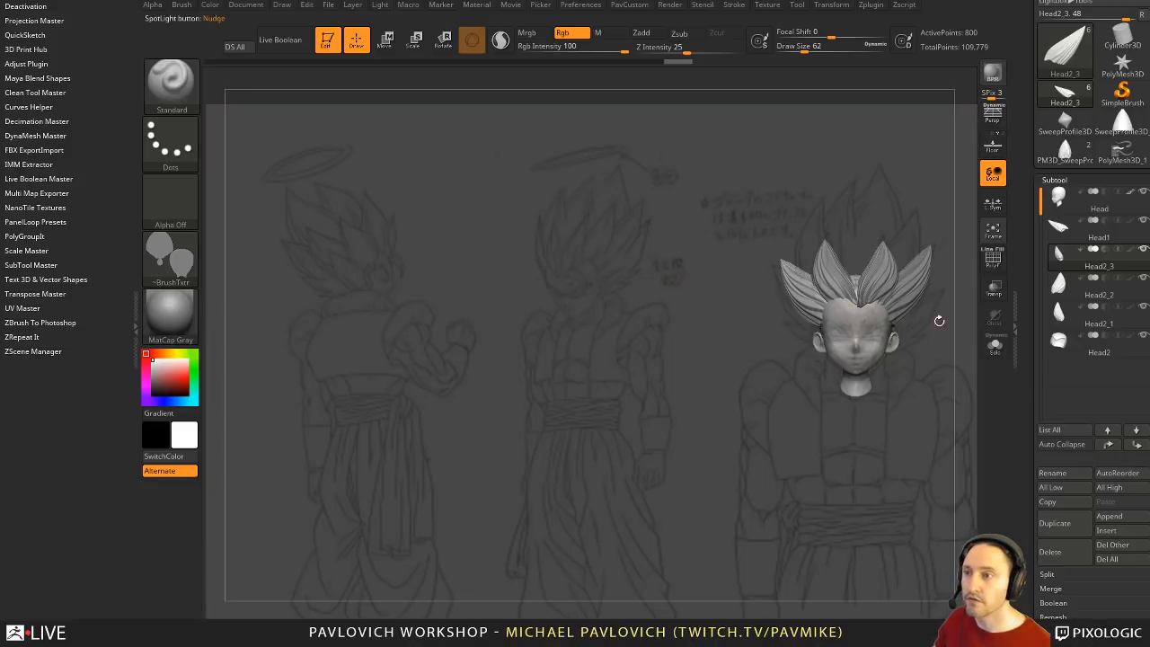
key("bracketright")
key("bracketright")
key("bracketright")
key("bracketright")
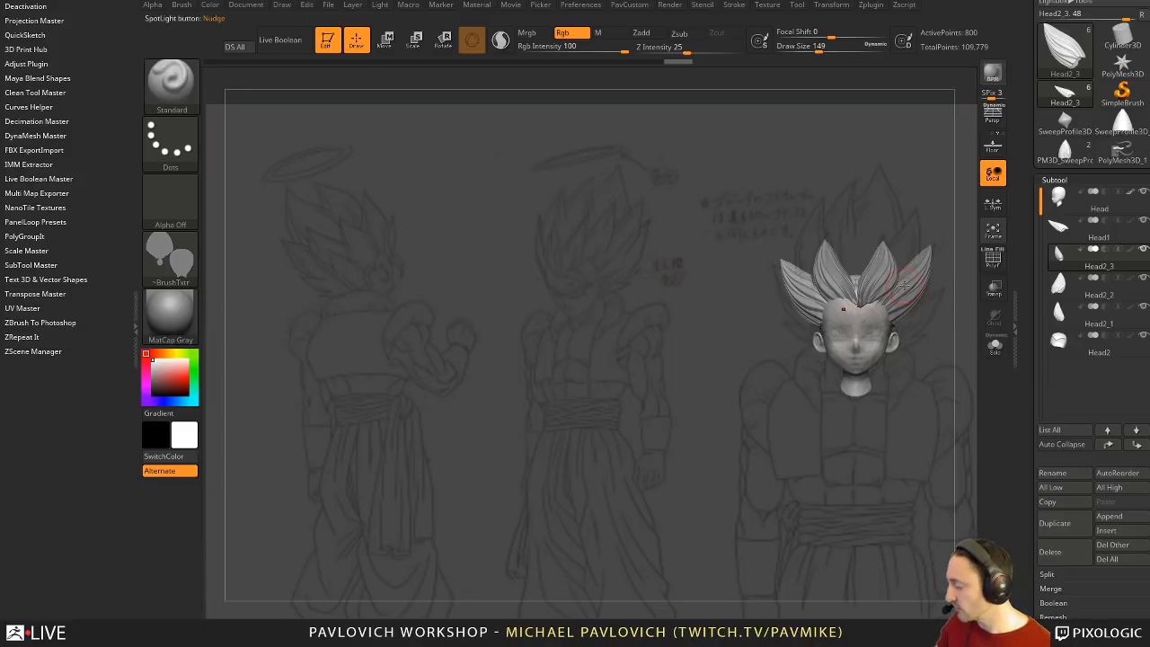
key("shift+z")
left_click_drag(929, 230, 836, 316)
Step: Insert a new hair spike on top of the head with the InsertMesh_1 brush
key("b")
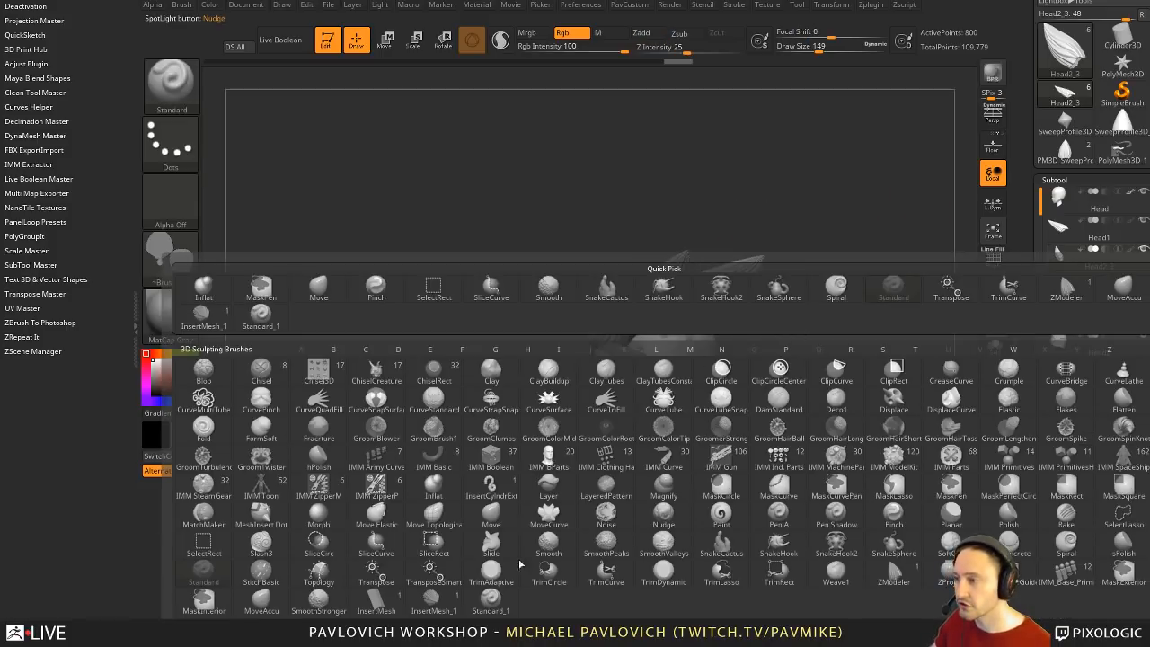
left_click(490, 595)
left_click_drag(853, 262, 791, 270)
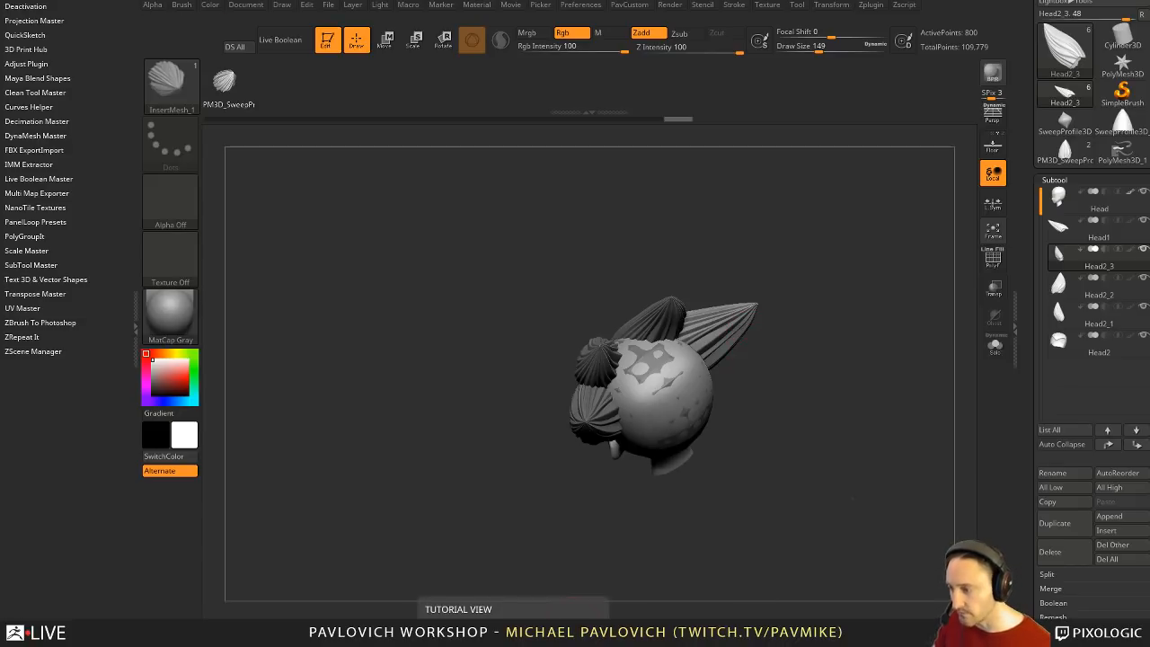
left_click_drag(803, 391, 763, 342)
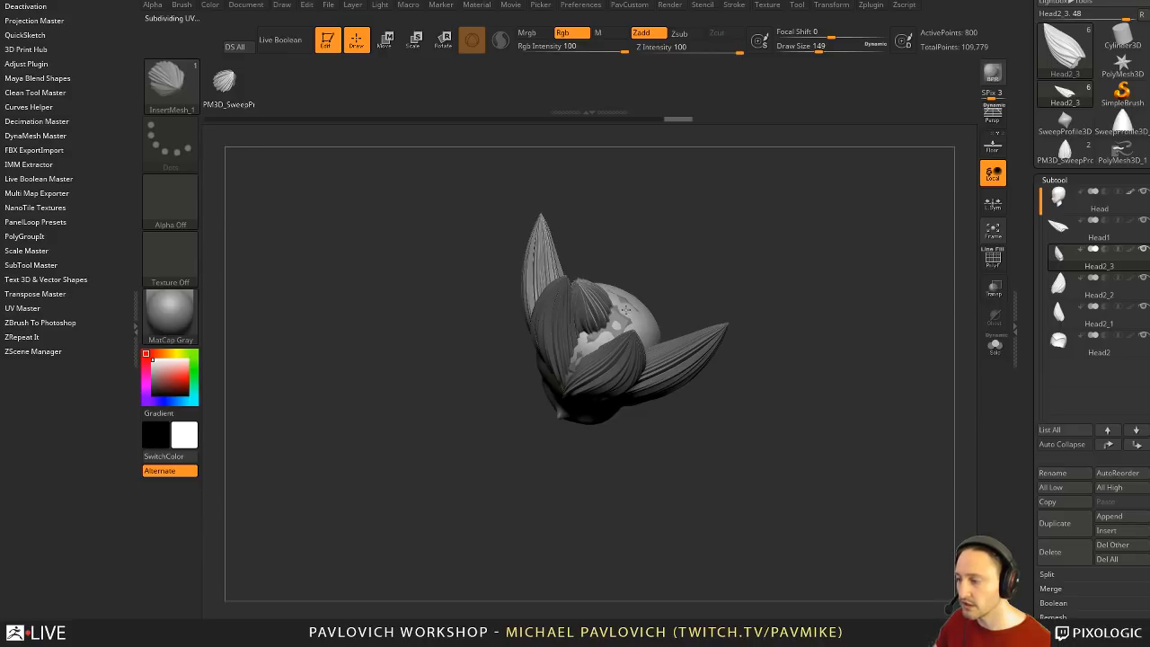
left_click_drag(626, 309, 637, 314)
left_click_drag(683, 315, 707, 303)
Step: Move and rotate the new spike with the gizmo so it rises behind the front spikes on one side
key("w")
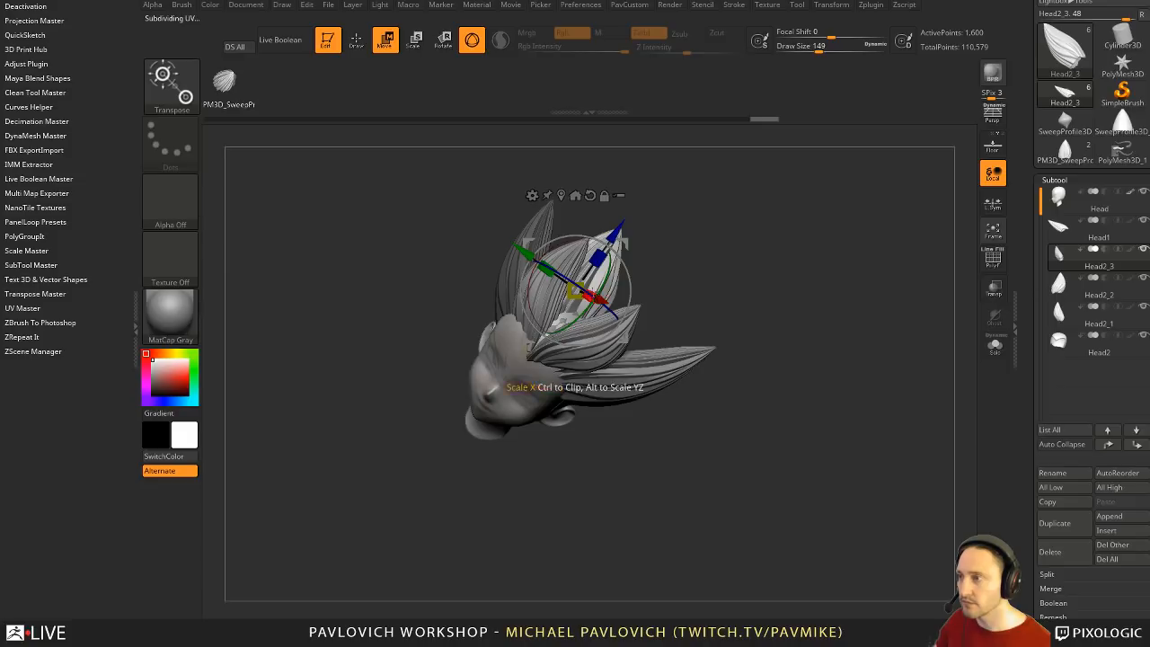
right_click_drag(595, 296, 586, 334)
left_click_drag(572, 328, 590, 308, "alt")
mouse_move(643, 267)
left_mouse_down()
mouse_move(697, 239)
mouse_move(714, 194)
mouse_move(722, 274)
mouse_move(636, 268)
left_mouse_up()
left_click_drag(695, 168, 710, 237, "alt")
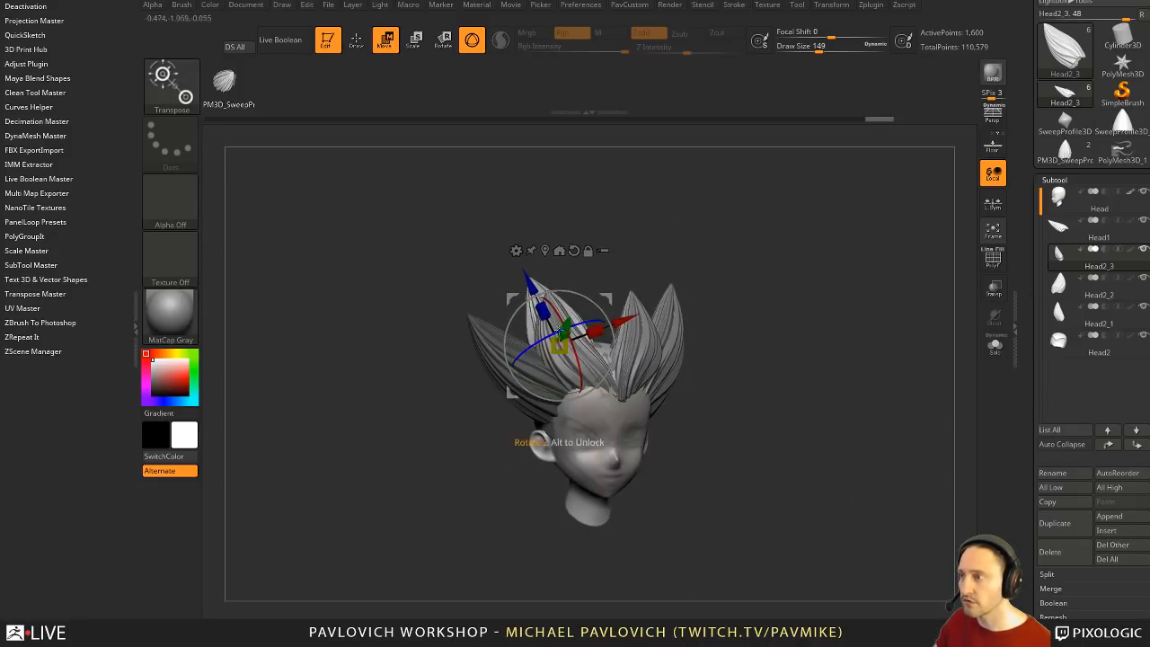
Step: Reshape the new spike behind the front tufts with the Move brush so it stands more upright
key("q")
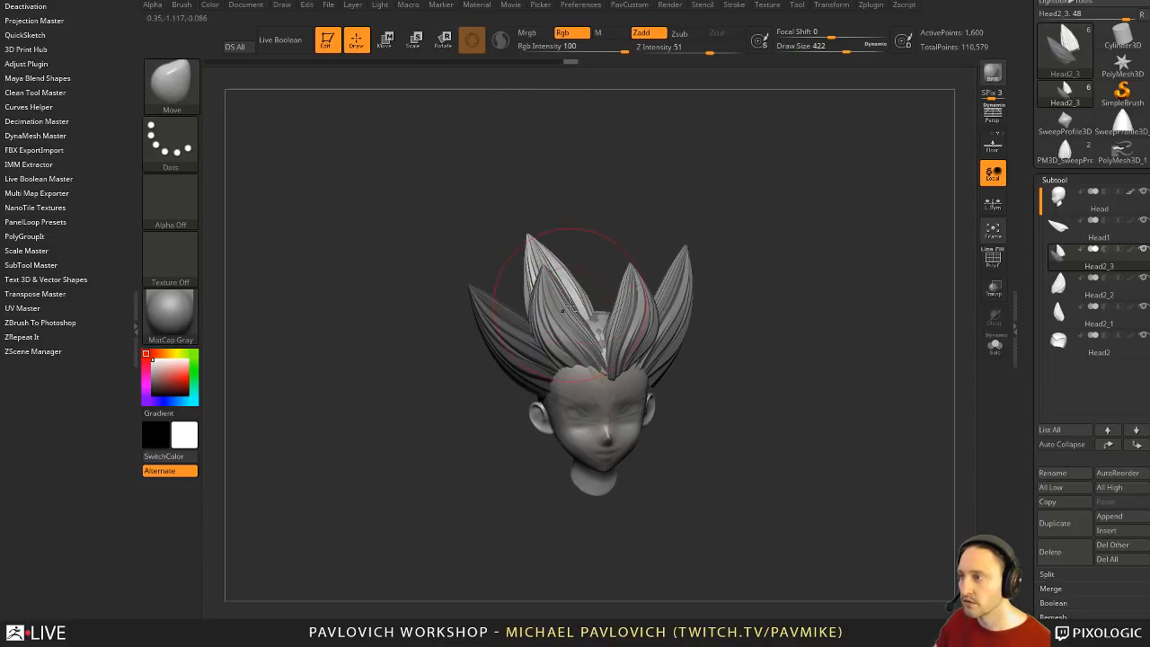
mouse_move(739, 294)
left_mouse_down("shift")
mouse_move(770, 311)
mouse_move(752, 306)
left_mouse_up("shift")
key("s")
mouse_move(753, 306)
left_mouse_down()
mouse_move(706, 303)
mouse_move(729, 336)
mouse_move(773, 290)
left_mouse_up()
Step: Duplicate the rear spike with the gizmo, then rotate and move the copy to the opposite side of the head
key("w")
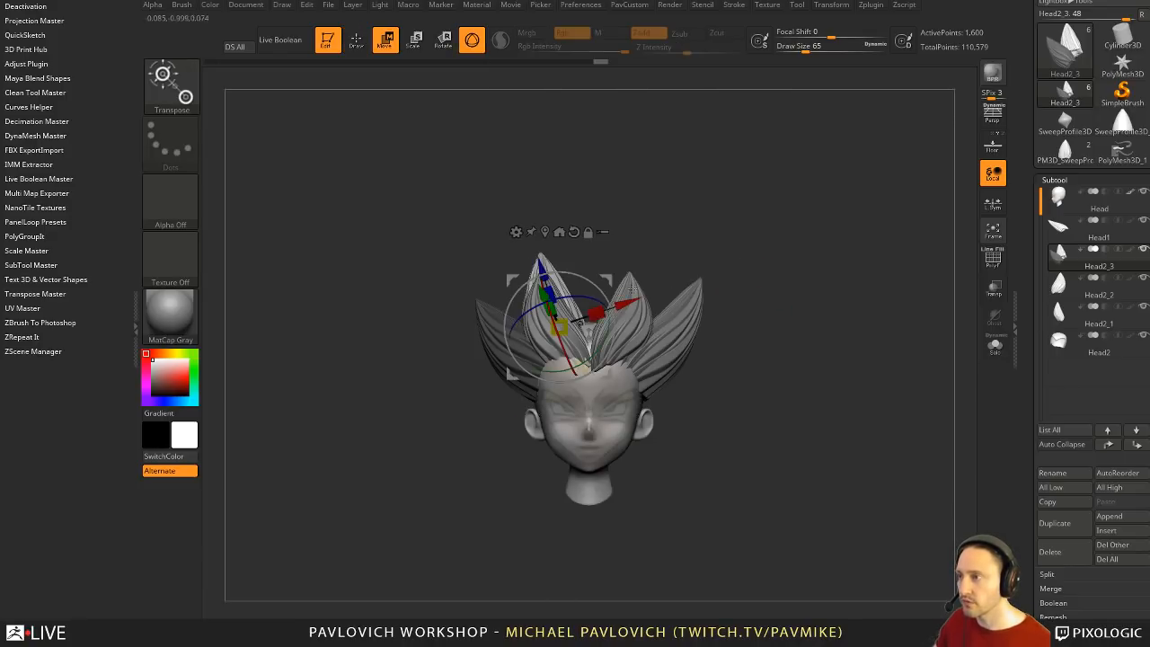
left_click_drag(632, 289, 677, 272, "ctrl")
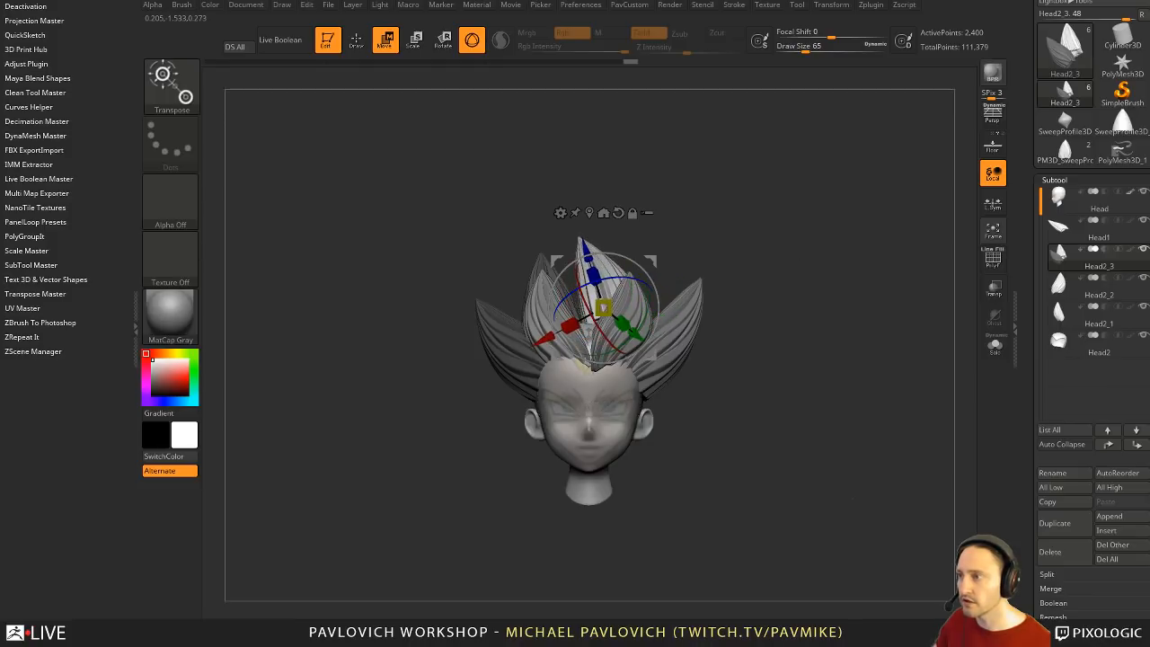
left_click_drag(649, 289, 654, 311)
left_click_drag(653, 260, 671, 318)
right_click_drag(711, 314, 705, 348)
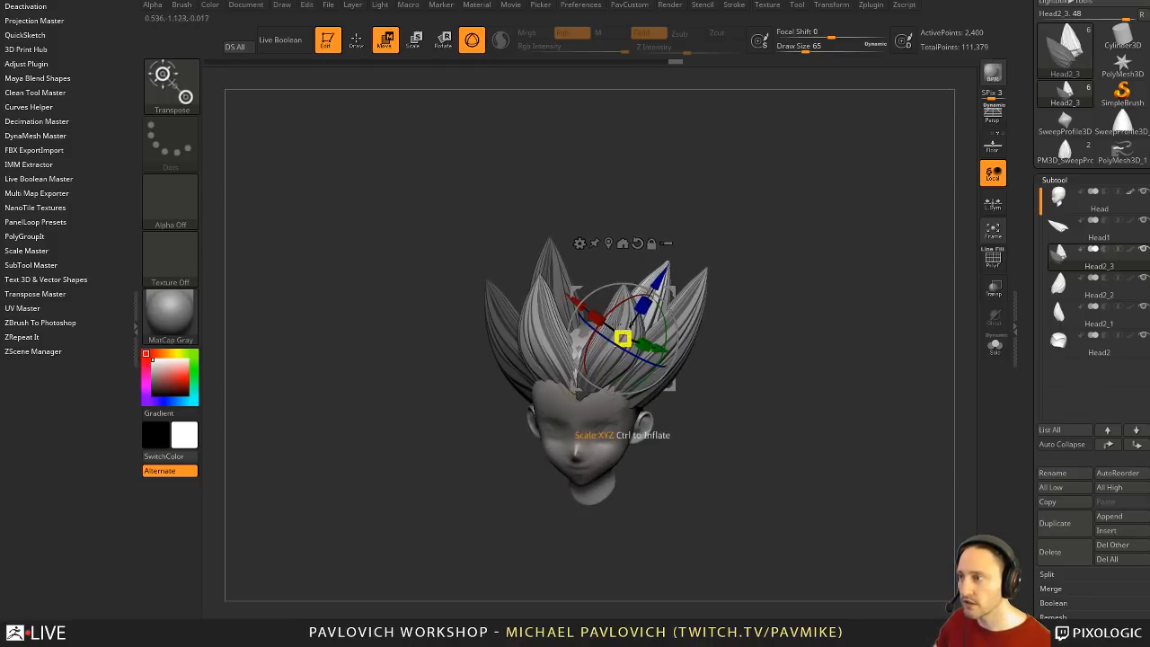
left_click_drag(595, 315, 606, 325)
right_click_drag(771, 296, 749, 286)
mouse_move(669, 310)
left_mouse_down()
mouse_move(676, 323)
mouse_move(674, 288)
left_mouse_up()
Step: Adjust the copied side spike's shape with the Move brush, varying the brush size
key("q")
mouse_move(675, 288)
right_mouse_down()
mouse_move(785, 283)
mouse_move(775, 303)
mouse_move(745, 298)
right_mouse_up()
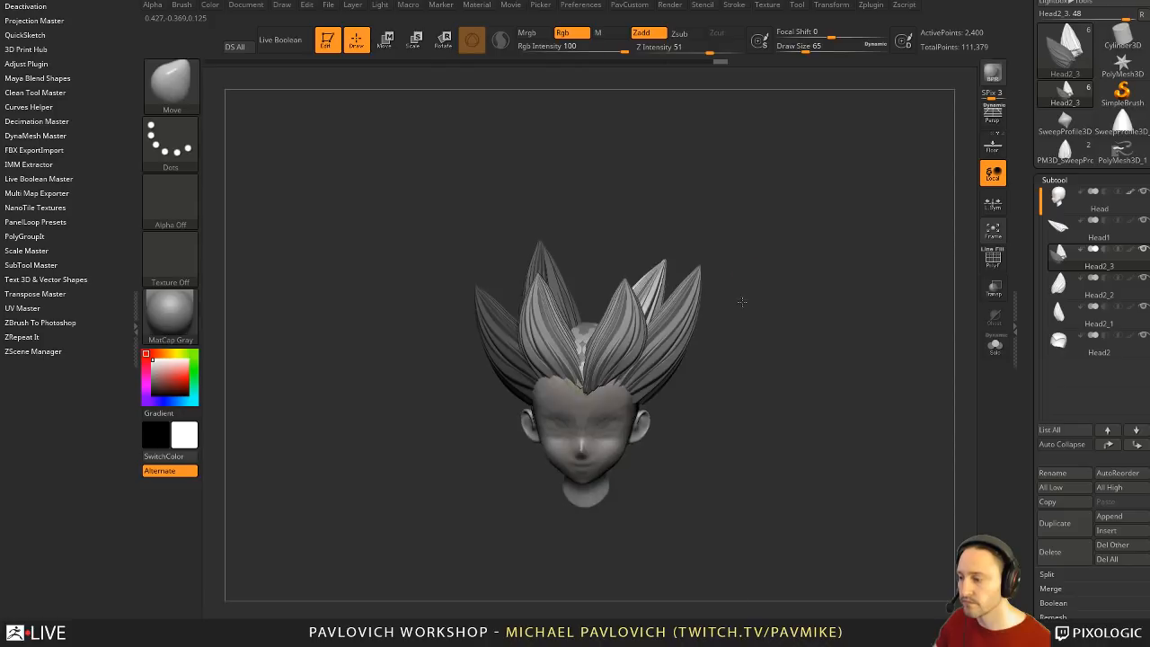
key("bracketright")
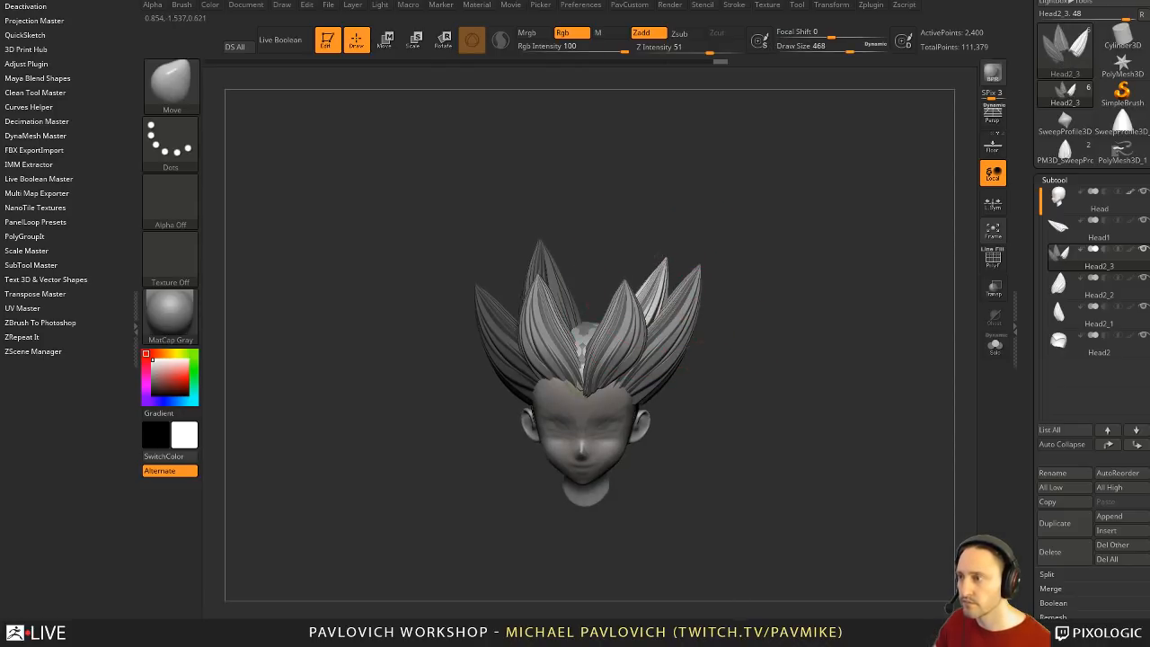
key("s")
left_click_drag(731, 285, 722, 288)
right_click_drag(756, 310, 761, 297)
key("s")
left_click_drag(761, 310, 742, 311)
right_click_drag(778, 288, 767, 321, "alt")
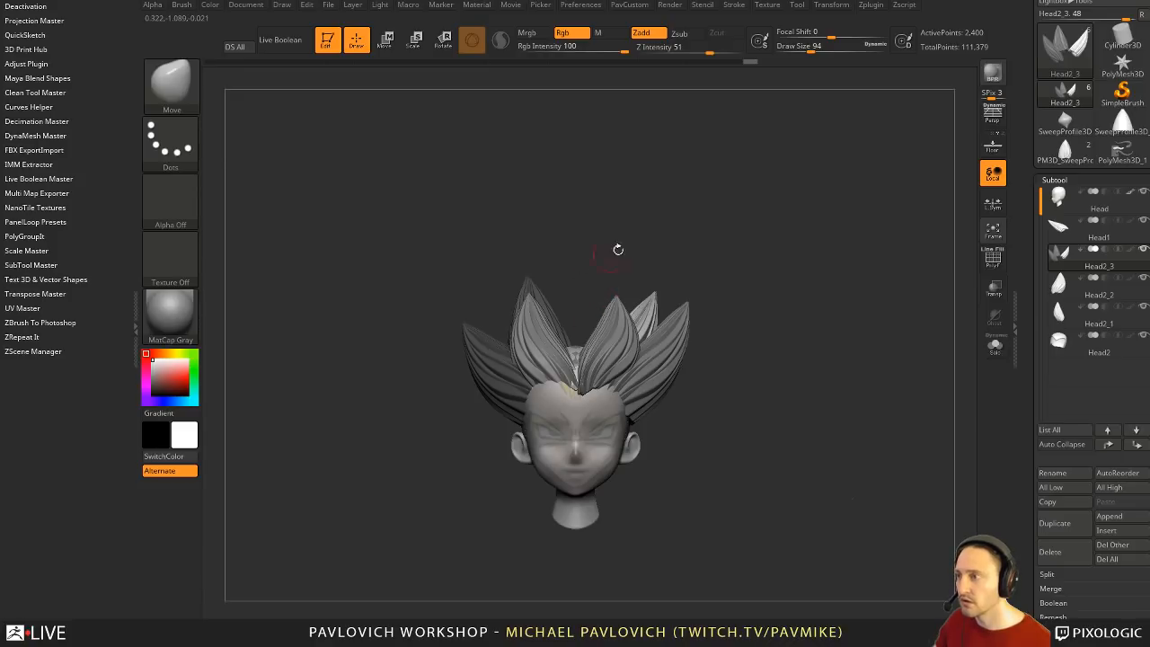
Step: Duplicate the side spike and rotate and move the copy upright between the two front spikes
right_click_drag(626, 252, 677, 296)
key("w")
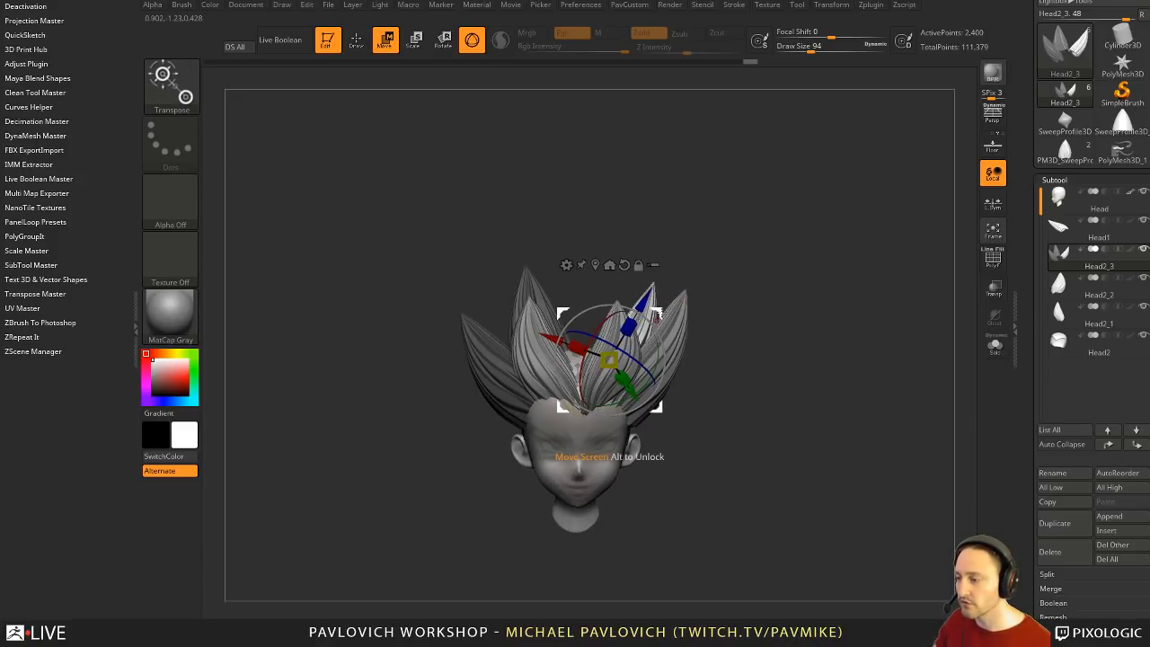
left_click_drag(659, 311, 614, 290, "ctrl")
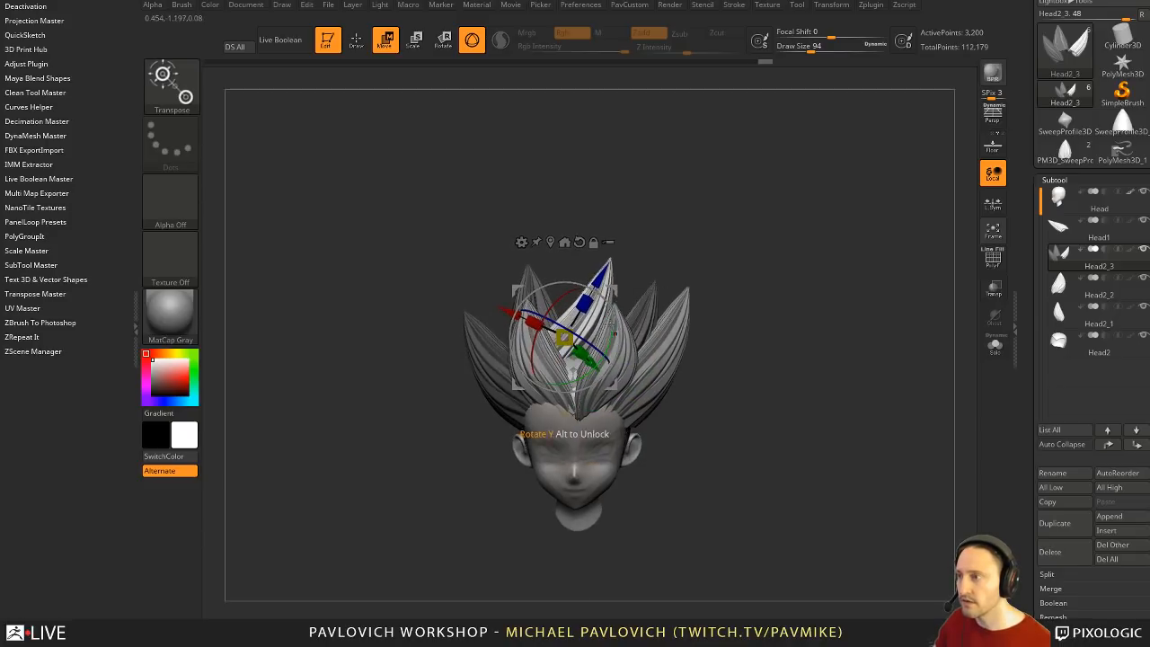
left_click_drag(440, 318, 447, 297)
right_click_drag(595, 311, 600, 289)
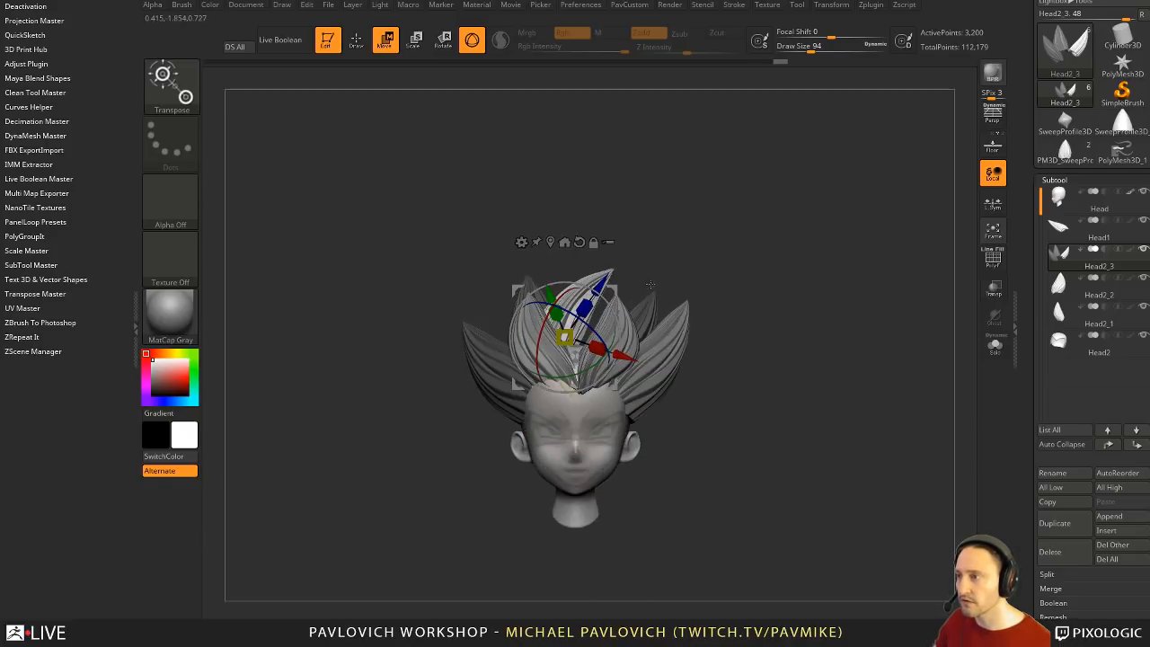
mouse_move(611, 299)
left_mouse_down()
mouse_move(604, 290)
mouse_move(627, 292)
left_mouse_up()
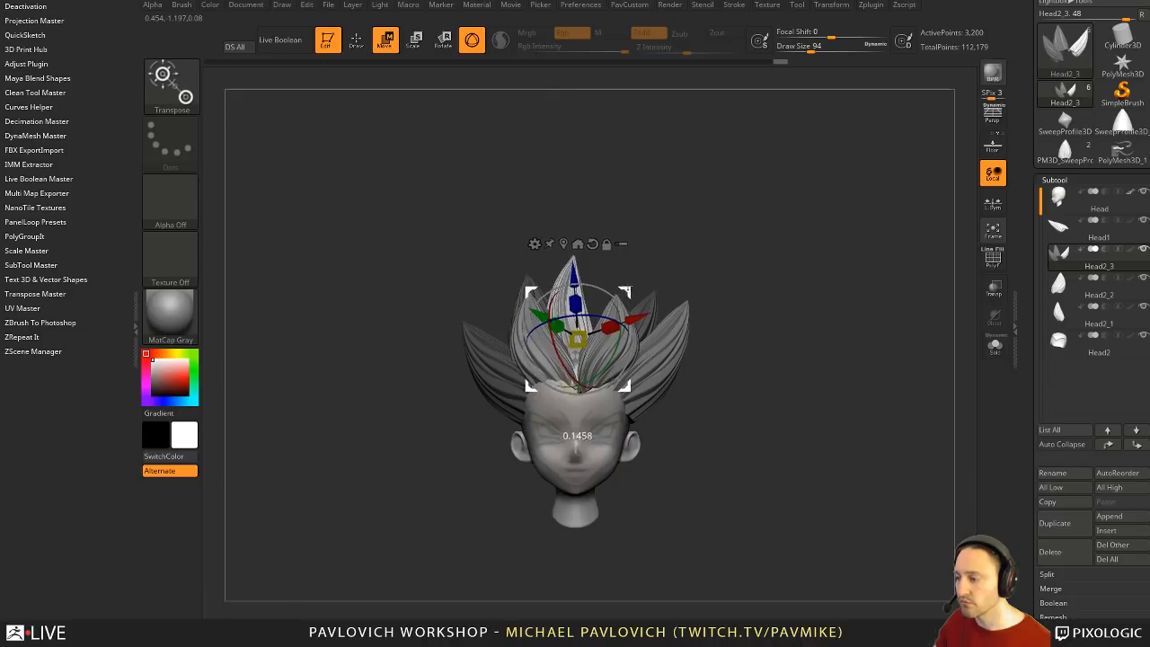
Step: Adjust the centre spike's placement with the gizmo in side view so it leans back behind the front spikes
key("q")
mouse_move(746, 265)
right_mouse_down()
mouse_move(652, 249)
mouse_move(710, 292)
mouse_move(686, 296)
mouse_move(685, 262)
right_mouse_up()
key("w")
left_click_drag(629, 313, 638, 327)
key("q")
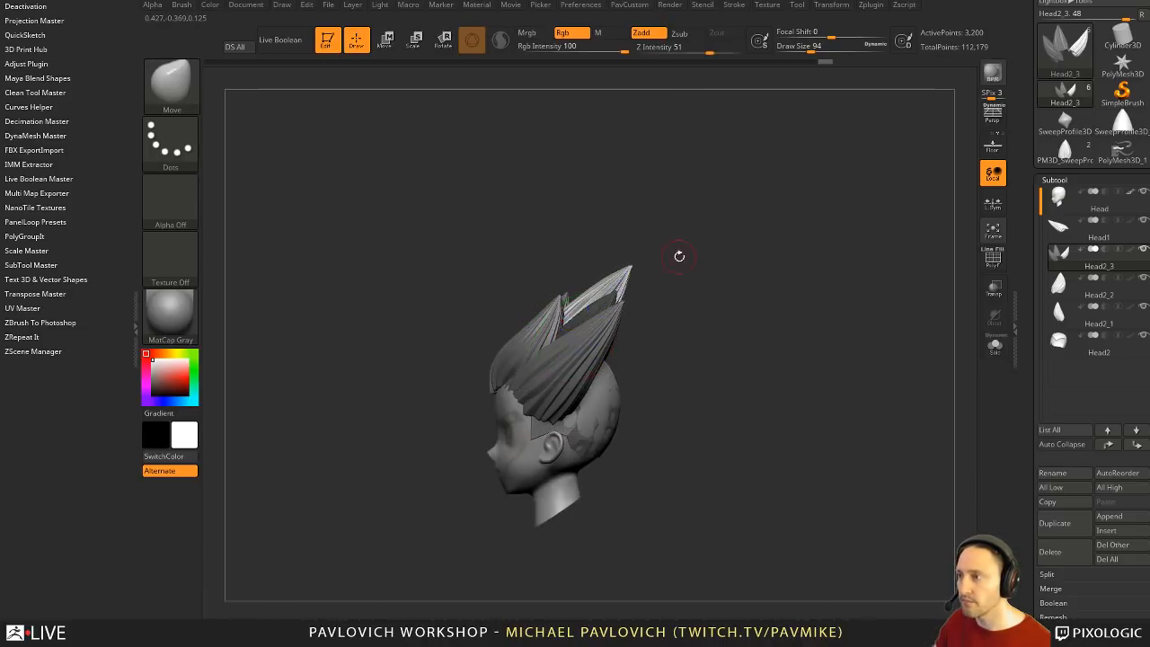
Step: Bend and fill out the centre spike with large Move brush strokes from above and from the sides
mouse_move(679, 256)
right_mouse_down()
mouse_move(694, 344)
mouse_move(676, 351)
right_mouse_up()
key("s")
left_click_drag(585, 339, 626, 337)
right_click_drag(627, 337, 572, 326)
key("s")
left_click_drag(551, 345, 564, 346)
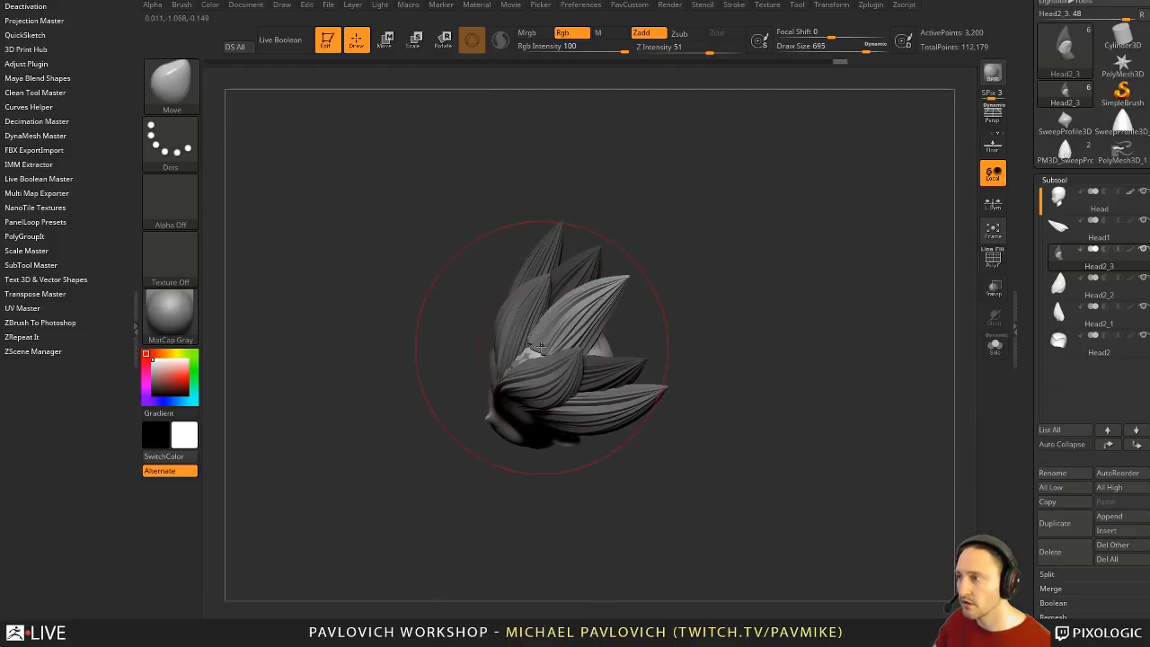
mouse_move(511, 379)
right_mouse_down()
mouse_move(536, 352)
mouse_move(541, 292)
mouse_move(525, 308)
right_mouse_up()
key("s")
left_click_drag(525, 308, 539, 304)
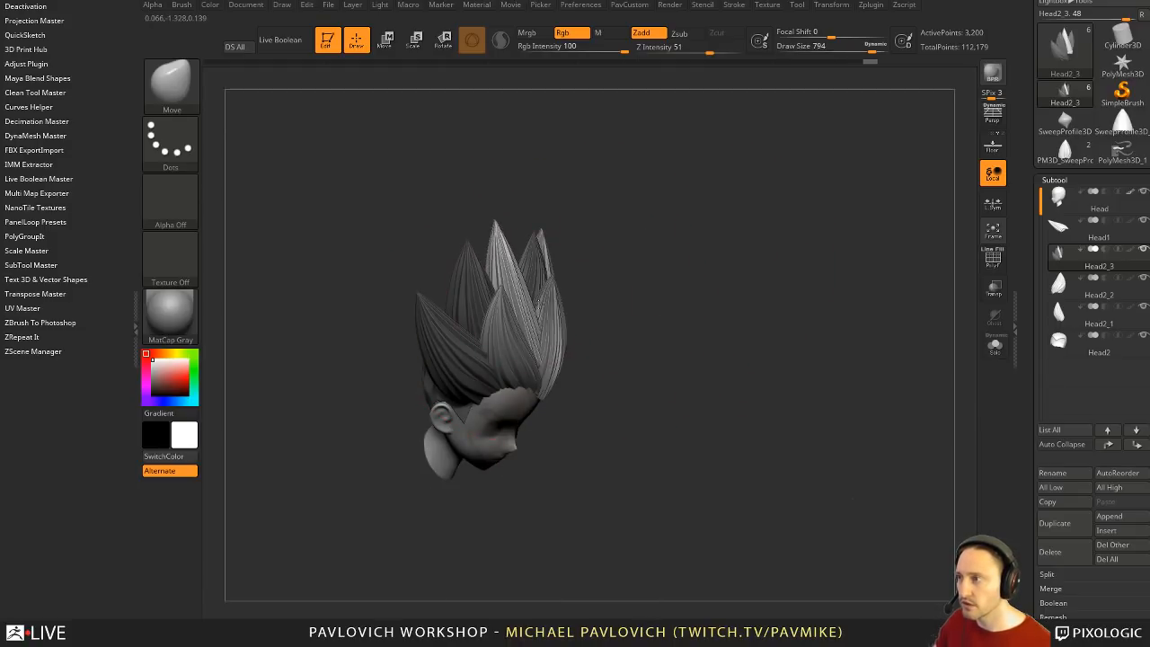
Step: Refine the centre spike from the front and widen it with the gizmo by a factor of about 1.27
right_click_drag(707, 305, 660, 275, "shift")
key("s")
left_click_drag(659, 275, 642, 274)
right_click_drag(662, 255, 689, 289, "alt")
key("w")
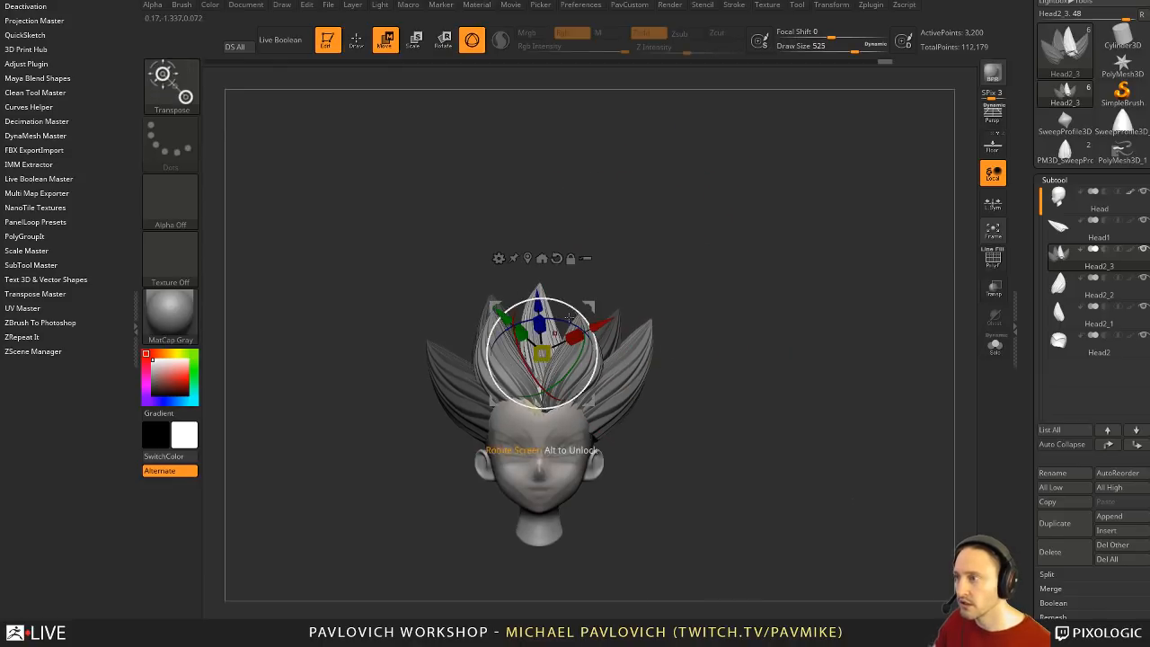
left_click_drag(566, 321, 580, 345)
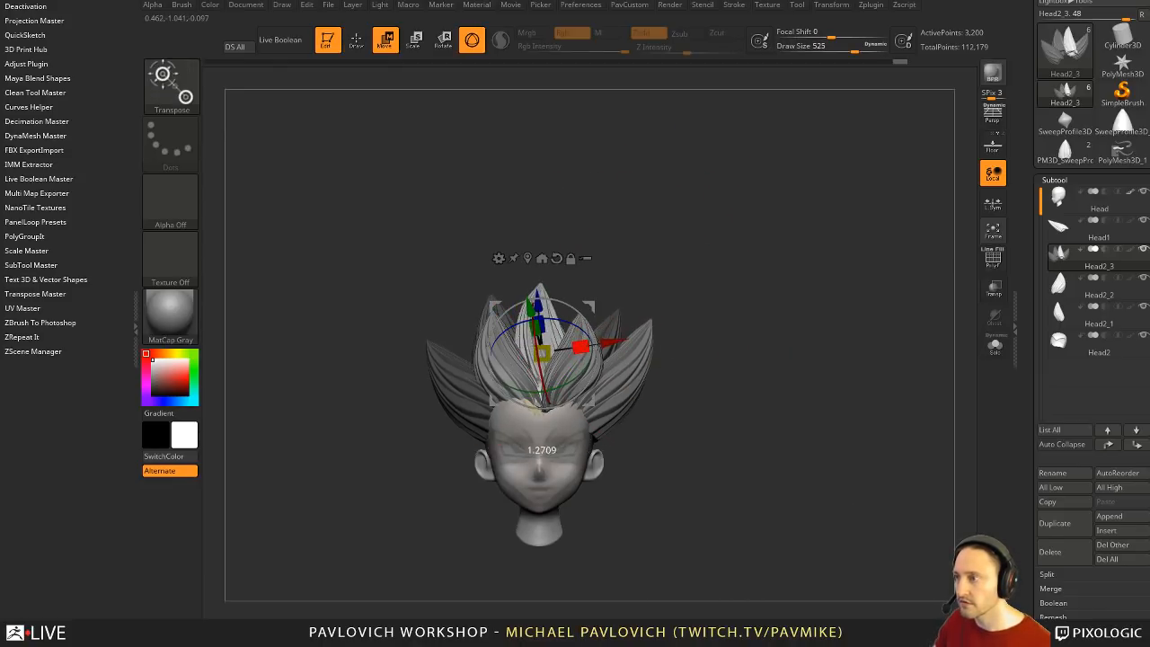
Step: Shape the widened centre spike's profile with the Move brush from the side and rear, varying the brush size
key("q")
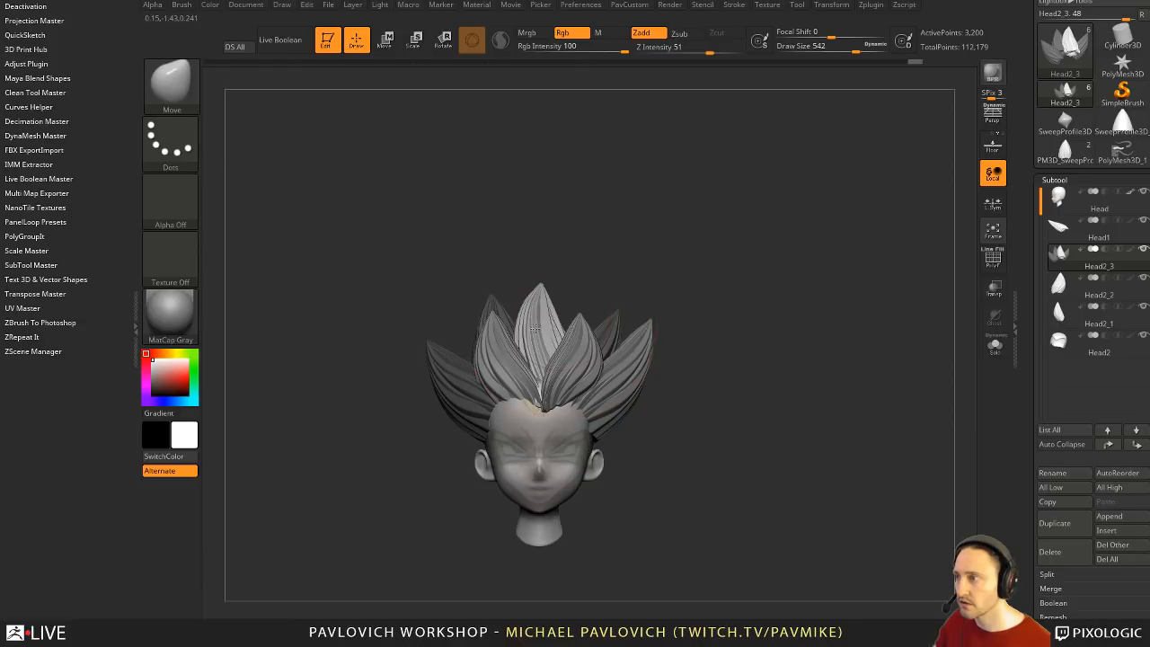
mouse_move(641, 288)
left_mouse_down()
mouse_move(693, 297)
mouse_move(543, 333)
left_mouse_up()
key("s")
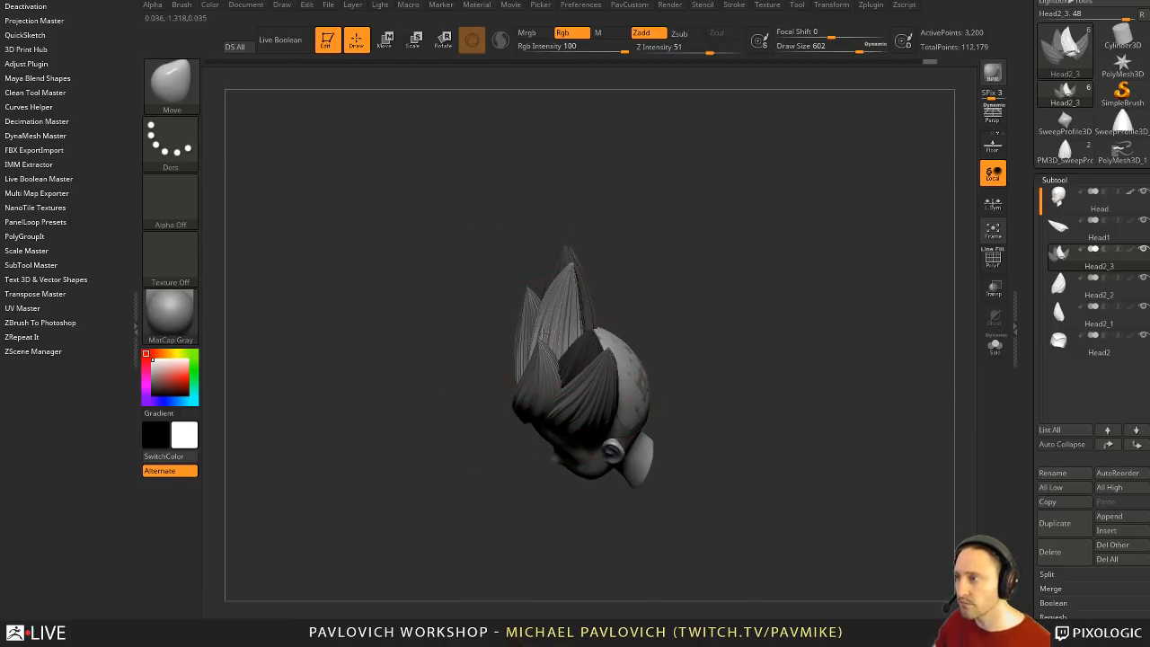
left_click_drag(563, 289, 572, 283)
key("s")
mouse_move(670, 324)
left_mouse_down()
mouse_move(659, 325)
mouse_move(719, 293)
mouse_move(704, 293)
left_mouse_up()
key("s")
mouse_move(716, 288)
left_mouse_down()
mouse_move(711, 298)
mouse_move(636, 248)
mouse_move(668, 398)
left_mouse_up()
key("w")
key("q")
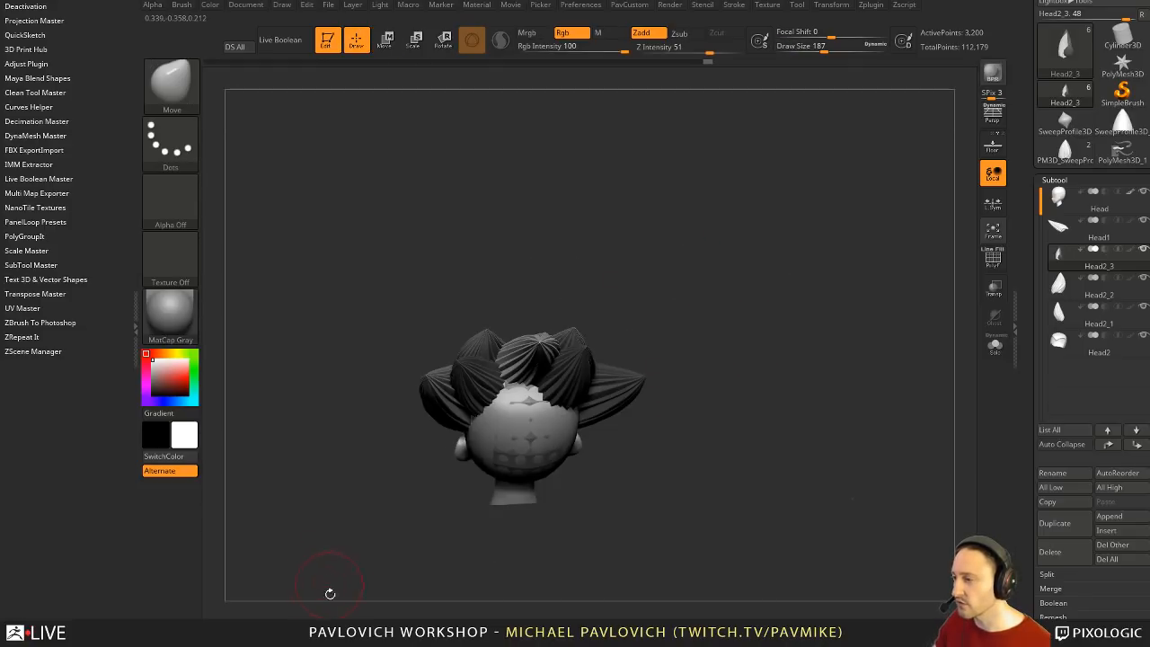
Step: Insert another hair spike at the back of the head with the InsertMesh_1 brush
key("b")
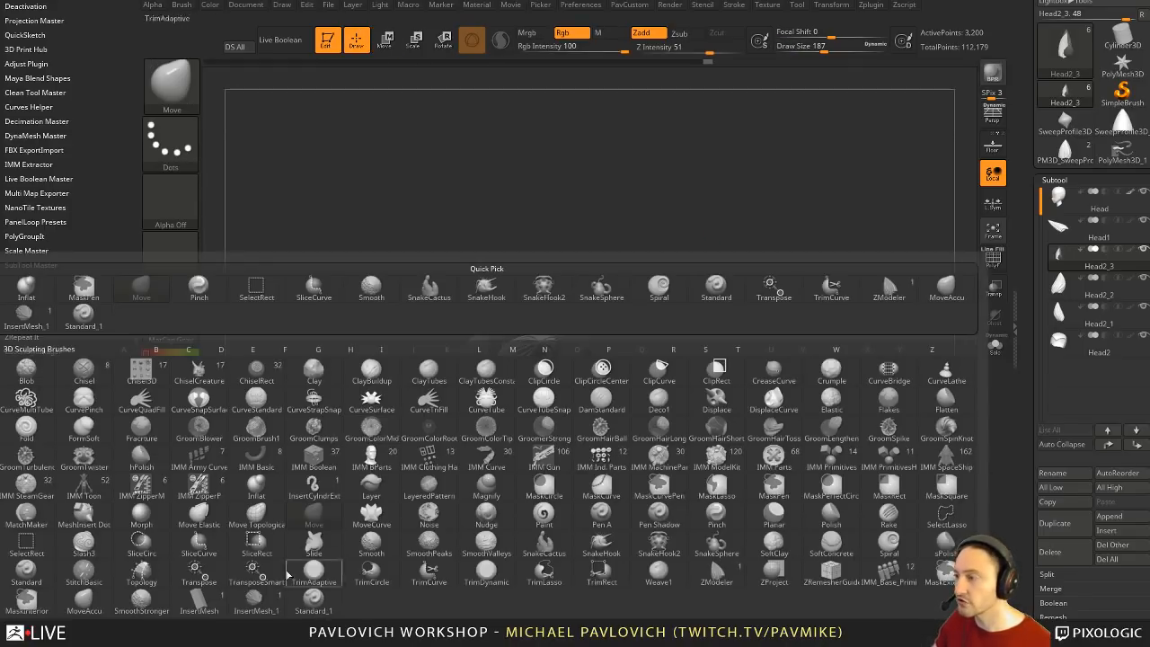
left_click(264, 606)
mouse_move(730, 334)
left_mouse_down()
mouse_move(749, 308)
mouse_move(717, 306)
left_mouse_up()
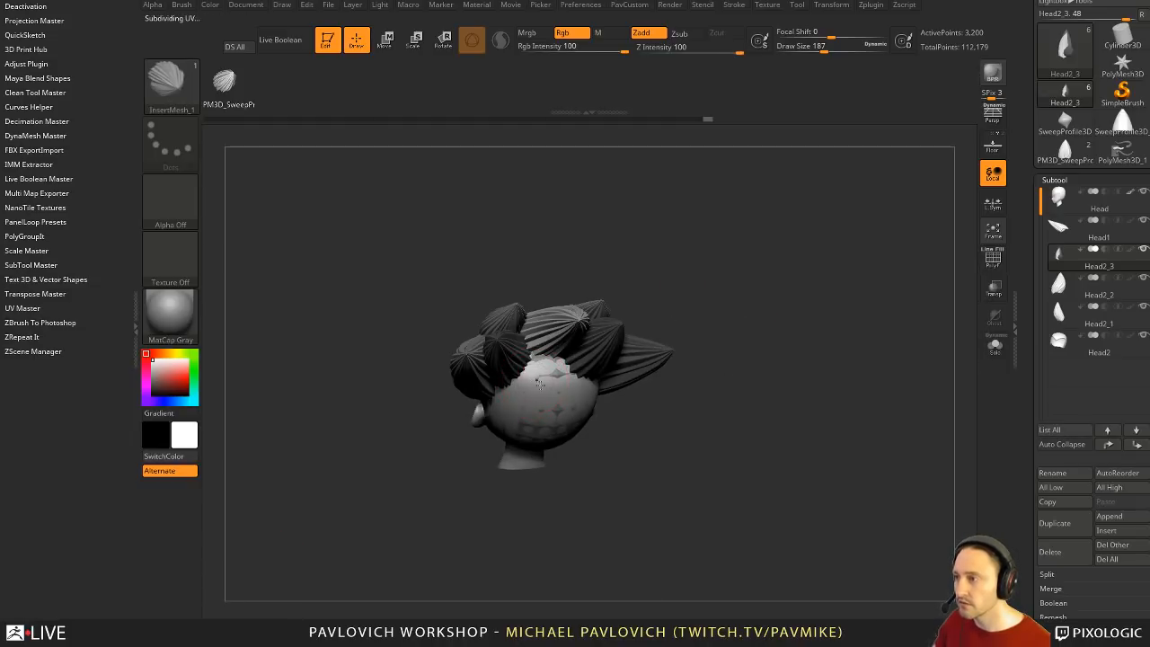
left_click_drag(727, 393, 710, 373)
Step: Rotate the back spike with the gizmo to stand beside the centre spike and widen it along X
key("w")
left_click_drag(531, 370, 595, 334)
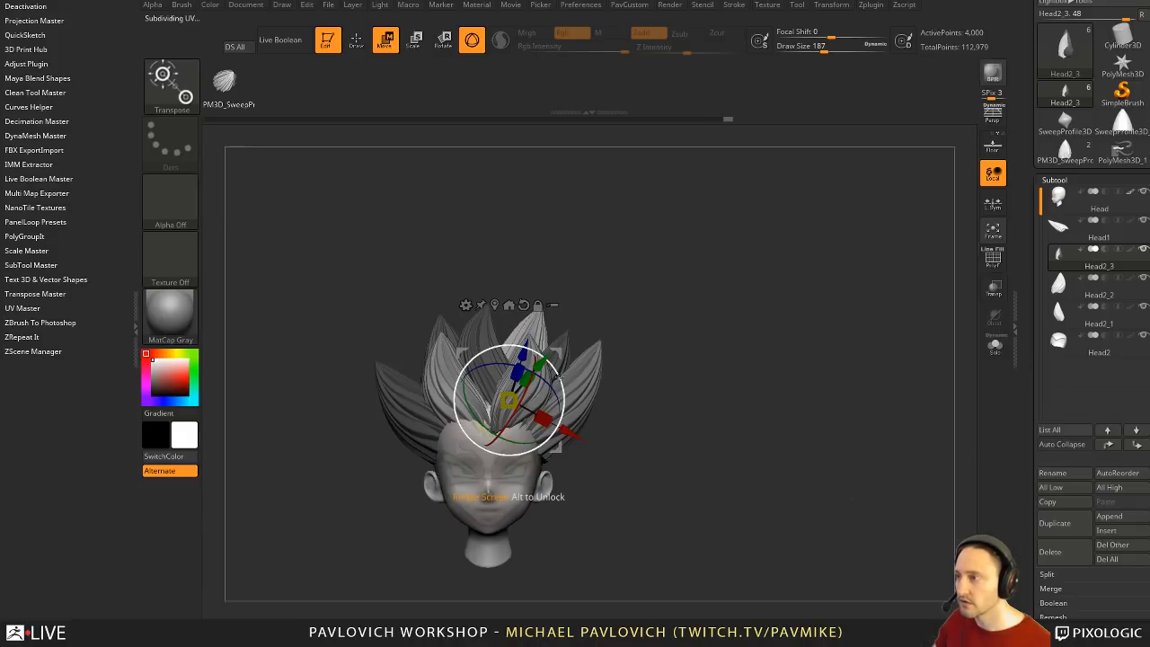
left_click_drag(559, 378, 563, 370)
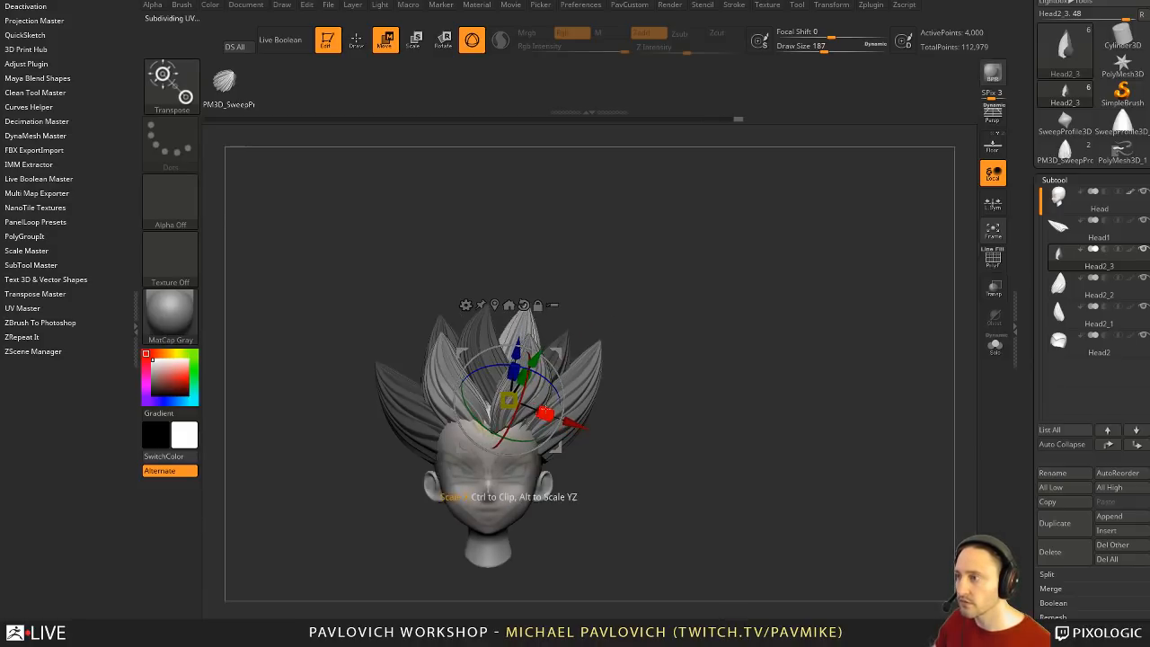
left_click_drag(546, 413, 568, 421)
Step: Switch to the Move brush and reshape the new spike over the back of the head
key("q")
left_click_drag(647, 319, 536, 356)
key("b")
key("m")
key("v")
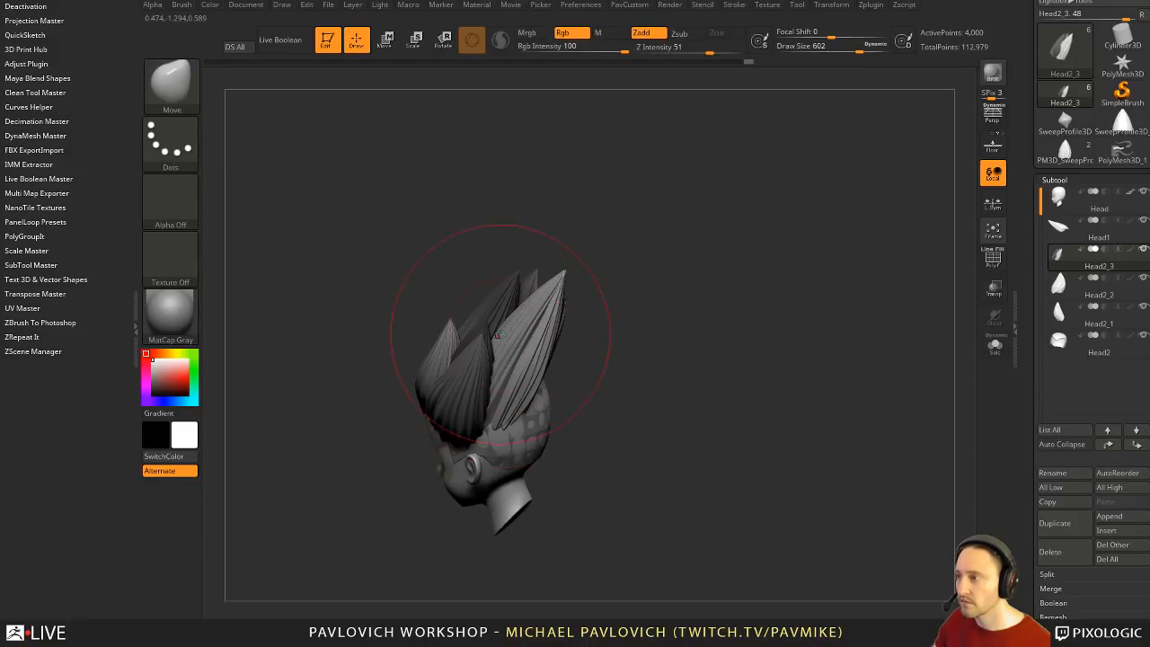
mouse_move(613, 331)
left_mouse_down()
mouse_move(534, 334)
mouse_move(552, 336)
left_mouse_up()
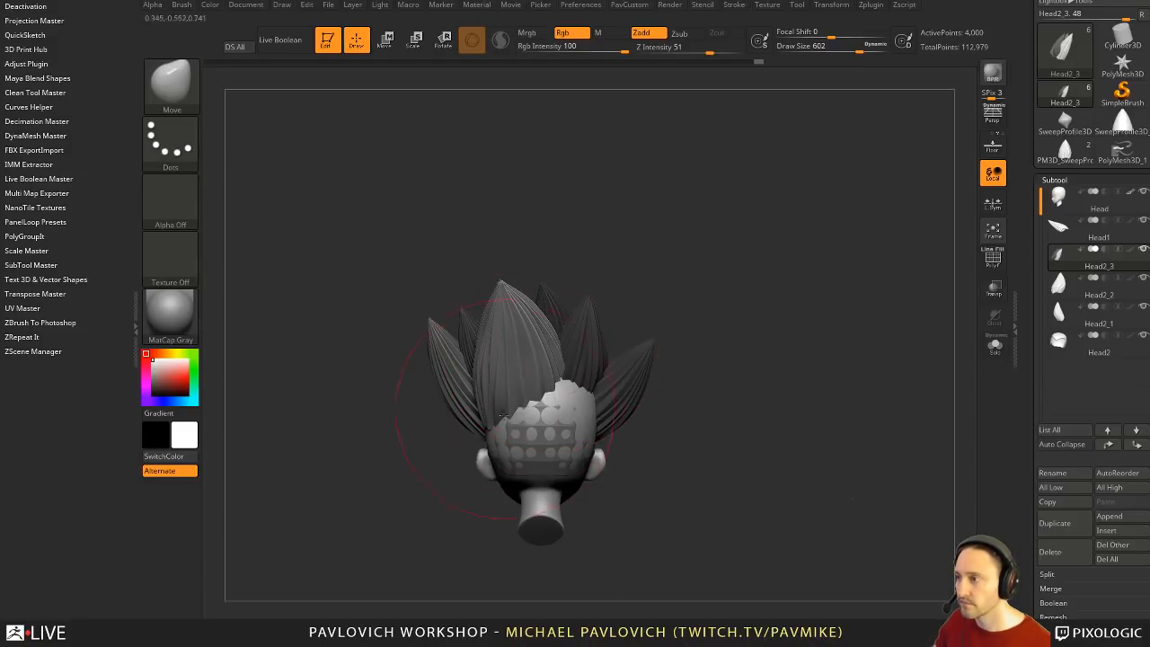
Step: Refine the wide back spike with the Move brush, compare it with the SpotLight reference drawings, and set the draw size to 177
mouse_move(614, 287)
left_mouse_down()
mouse_move(683, 270)
mouse_move(731, 304)
mouse_move(596, 296)
left_mouse_up()
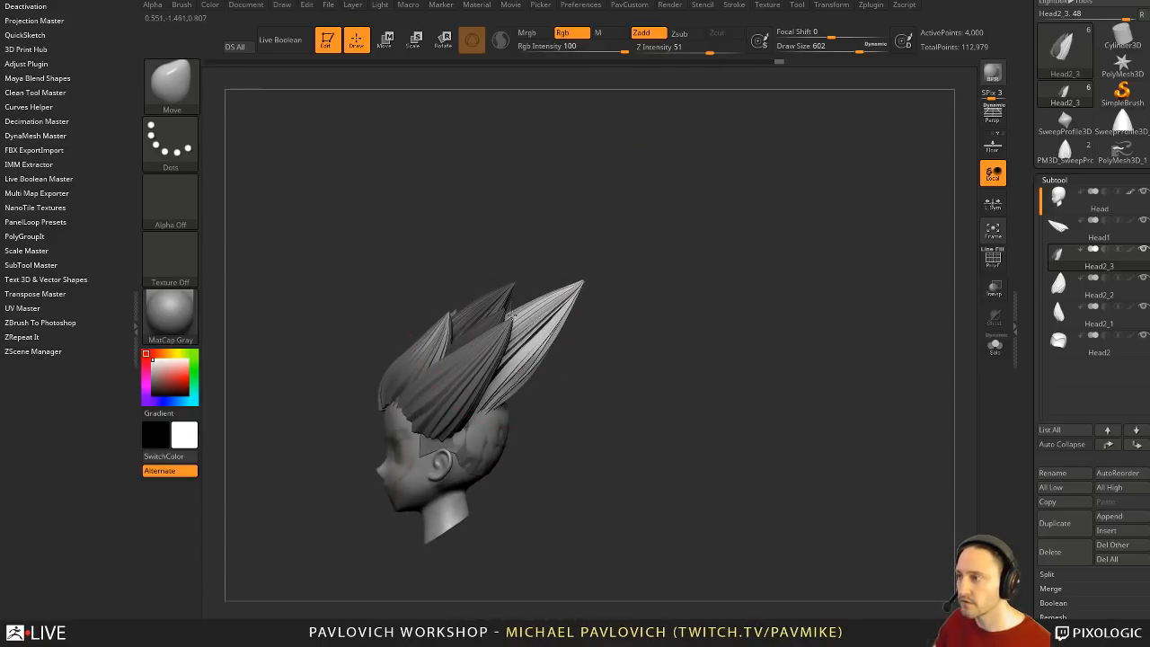
left_click_drag(553, 349, 533, 349)
key("shift+z")
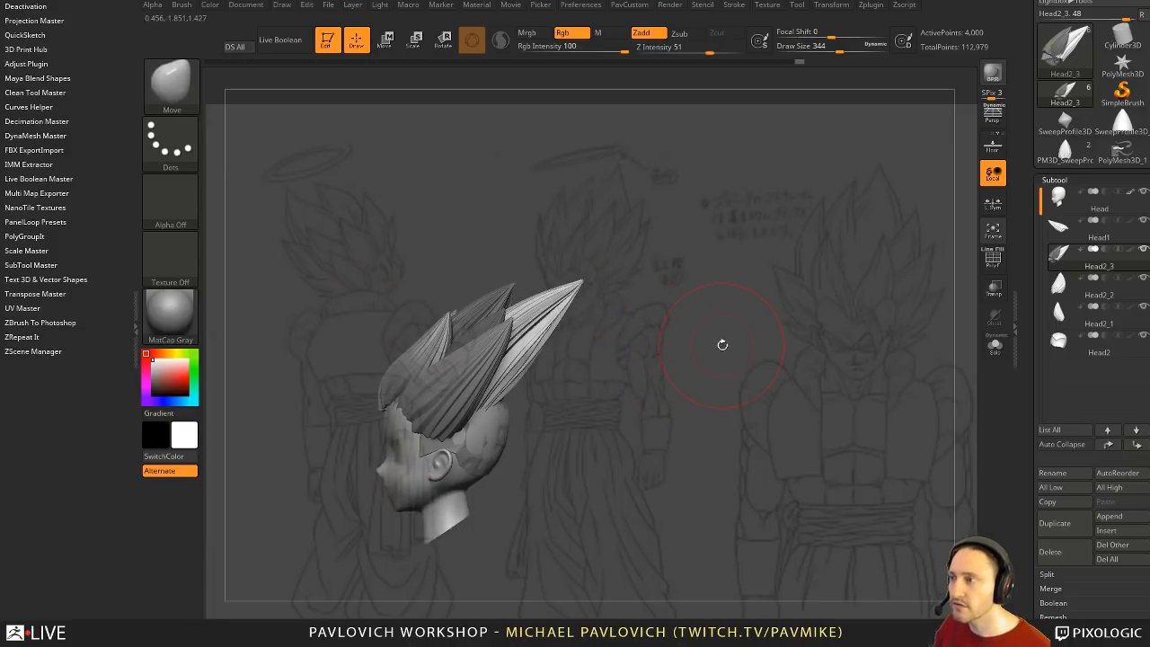
left_click_drag(663, 326, 684, 320)
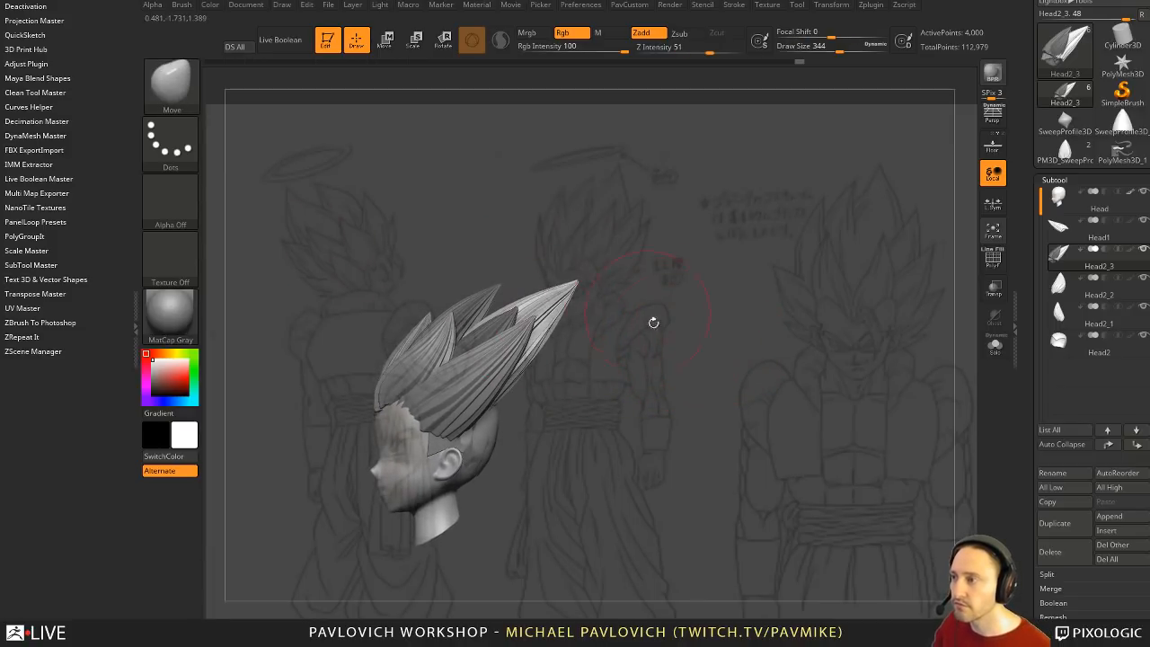
mouse_move(653, 322)
left_mouse_down()
mouse_move(677, 376)
mouse_move(674, 292)
mouse_move(726, 302)
mouse_move(676, 322)
mouse_move(701, 336)
left_mouse_up()
key("s")
key("shift+z")
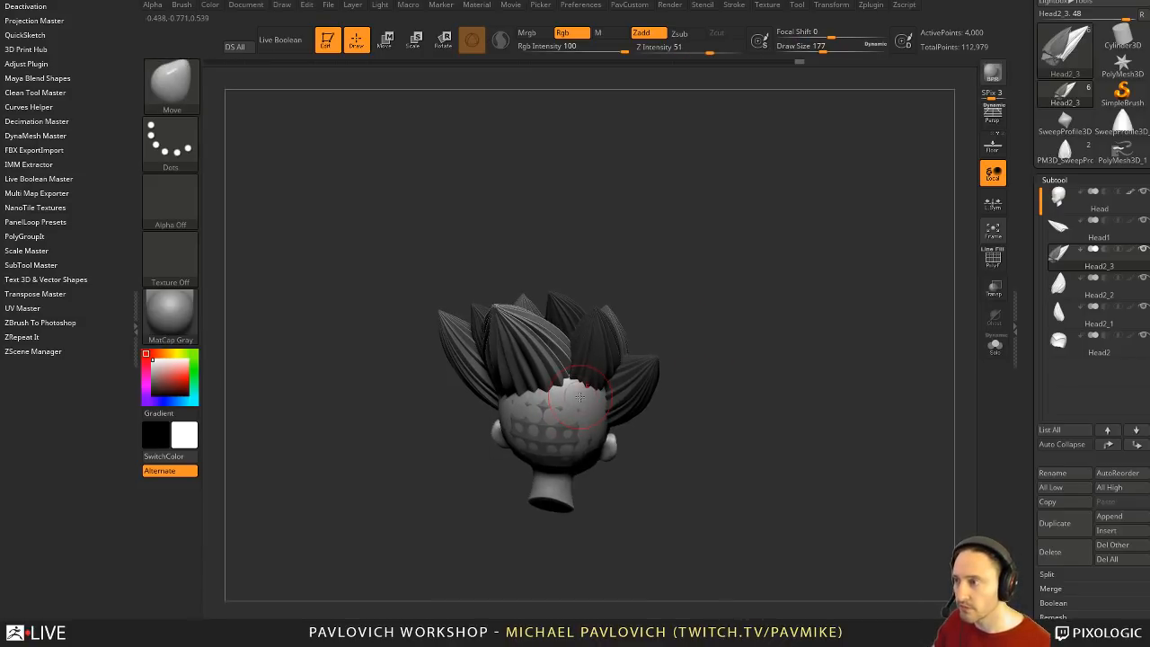
Step: Insert another hair spike on the bare area at the back of the head with the InsertMesh_1 brush
key("b")
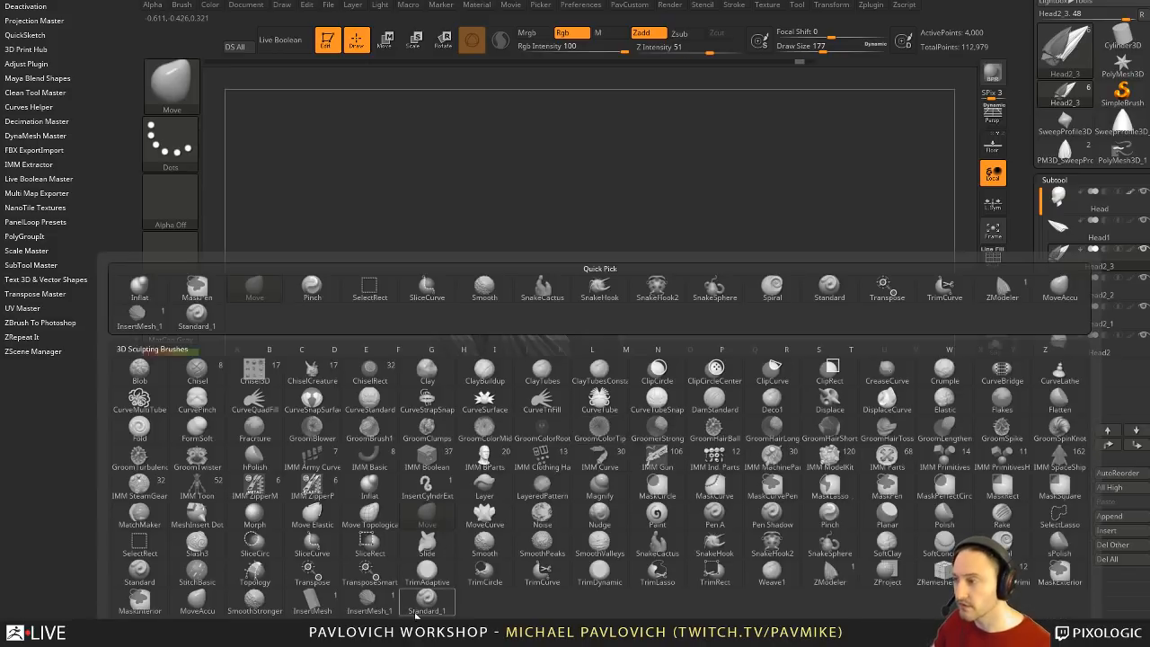
left_click(426, 604)
left_click_drag(563, 422, 589, 427)
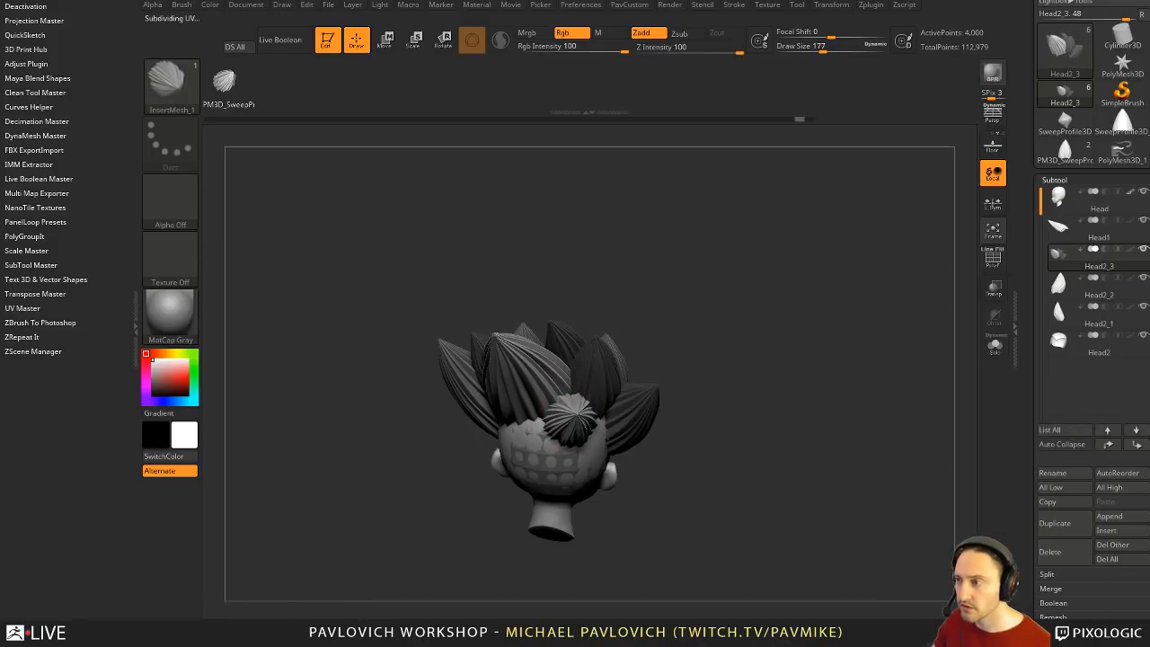
left_click_drag(731, 378, 584, 439)
Step: Rotate the inserted spike with the gizmo so it sweeps backward beside the wide back spike
key("w")
left_click_drag(679, 430, 584, 418)
mouse_move(700, 398)
left_mouse_down()
mouse_move(708, 314)
mouse_move(711, 359)
mouse_move(728, 319)
left_mouse_up()
key("q")
key("w")
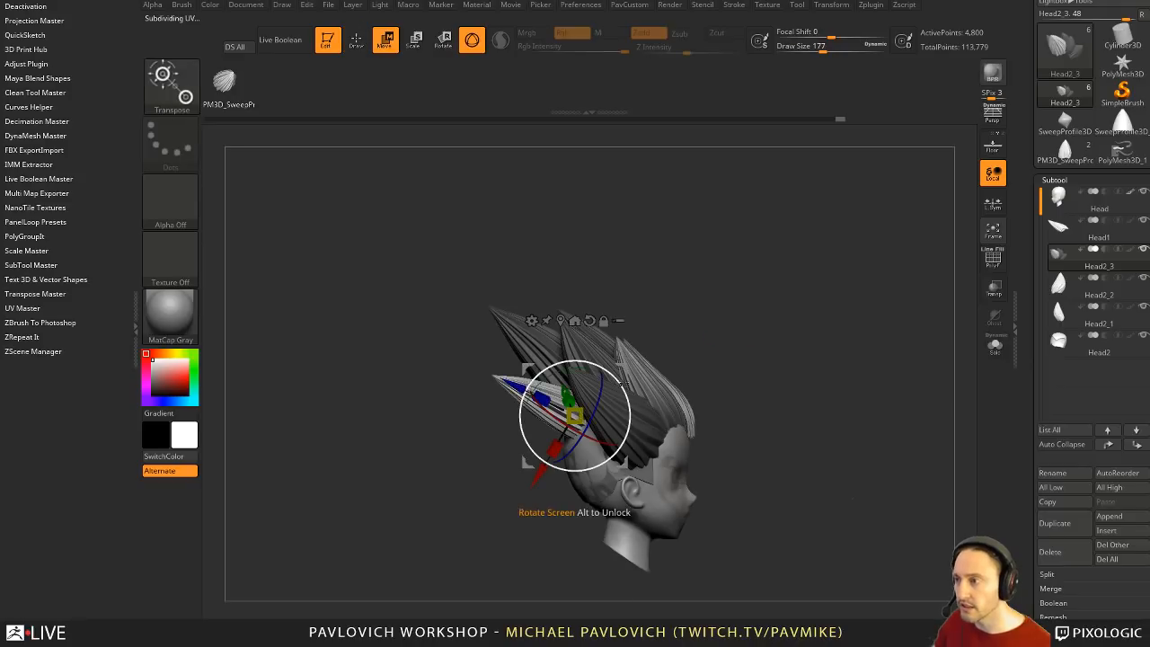
key("q")
mouse_move(626, 357)
left_mouse_down()
mouse_move(803, 318)
mouse_move(737, 315)
mouse_move(683, 356)
mouse_move(704, 328)
mouse_move(682, 338)
mouse_move(682, 424)
mouse_move(600, 443)
left_mouse_up()
key("w")
key("q")
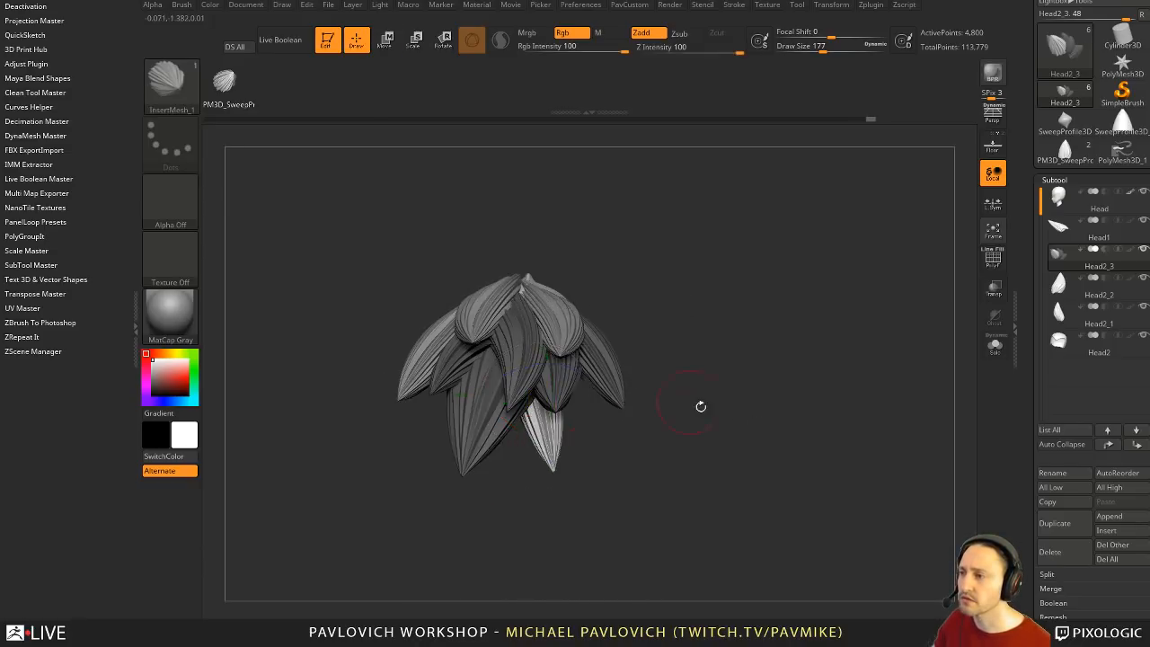
Step: Duplicate the back spike with the gizmo and rotate the copy outward behind the ear on the same side
left_click_drag(701, 404, 688, 314)
key("w")
mouse_move(584, 344)
left_mouse_down()
mouse_move(625, 377)
mouse_move(612, 355)
left_mouse_up()
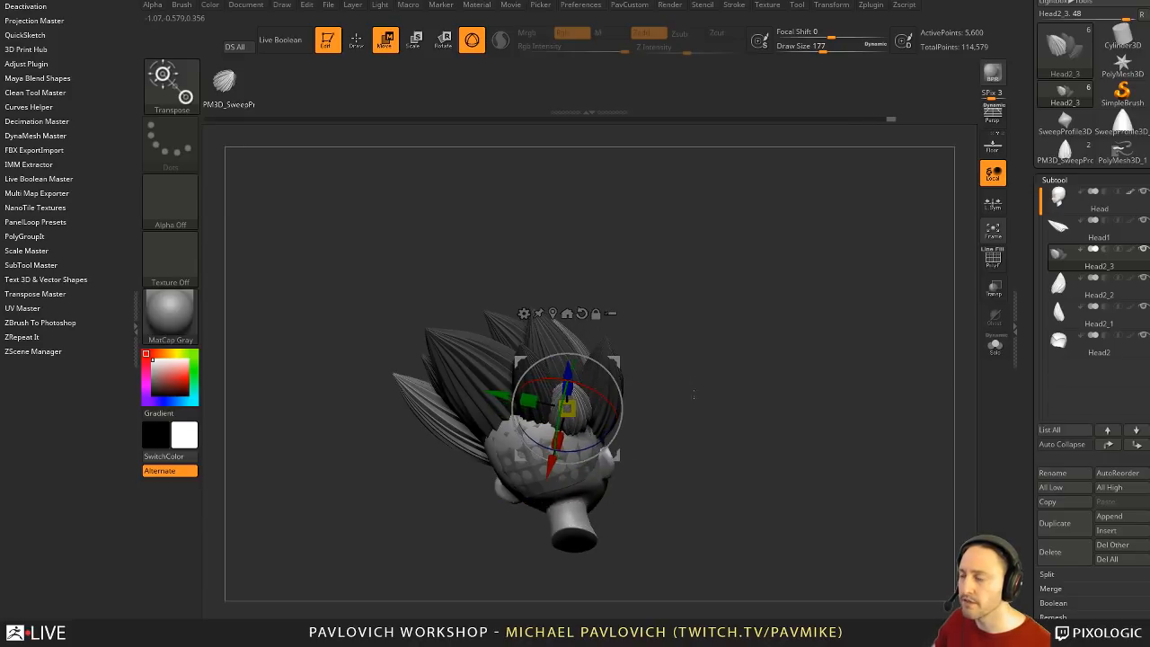
left_click_drag(694, 396, 729, 308)
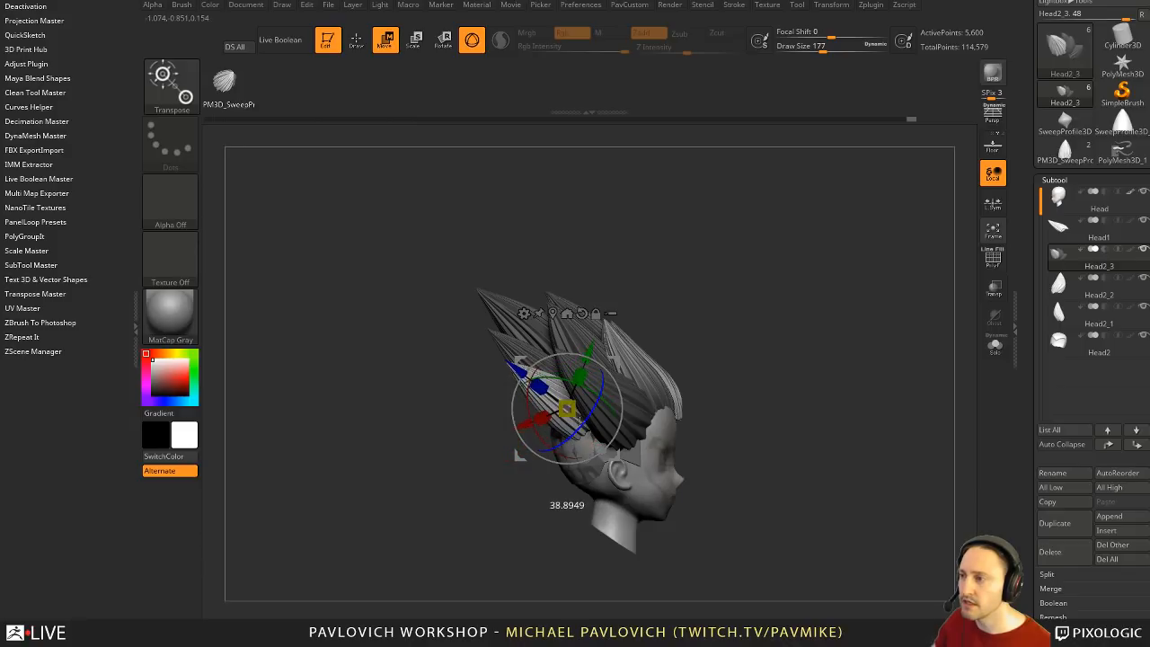
left_click_drag(580, 377, 584, 366)
left_click_drag(667, 364, 701, 339)
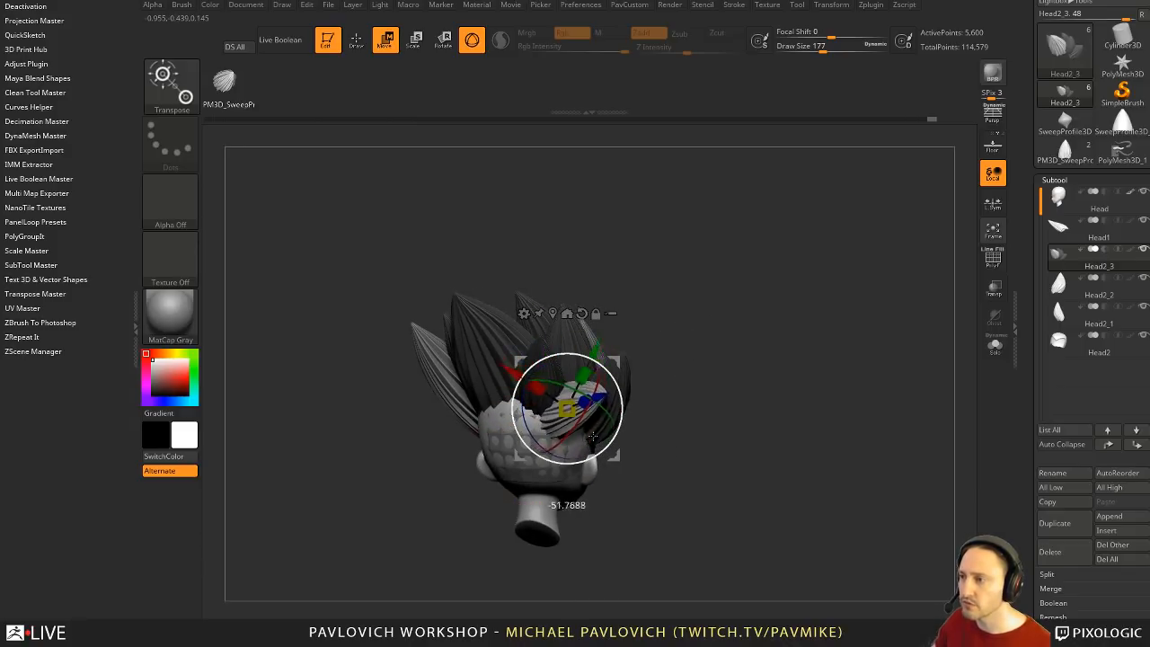
mouse_move(621, 415)
left_mouse_down()
mouse_move(610, 436)
mouse_move(589, 408)
mouse_move(621, 410)
left_mouse_up()
left_click_drag(688, 363, 618, 388)
key("q")
mouse_move(765, 333)
left_mouse_down()
mouse_move(816, 323)
mouse_move(778, 379)
mouse_move(823, 369)
mouse_move(789, 444)
mouse_move(758, 364)
mouse_move(762, 337)
left_mouse_up()
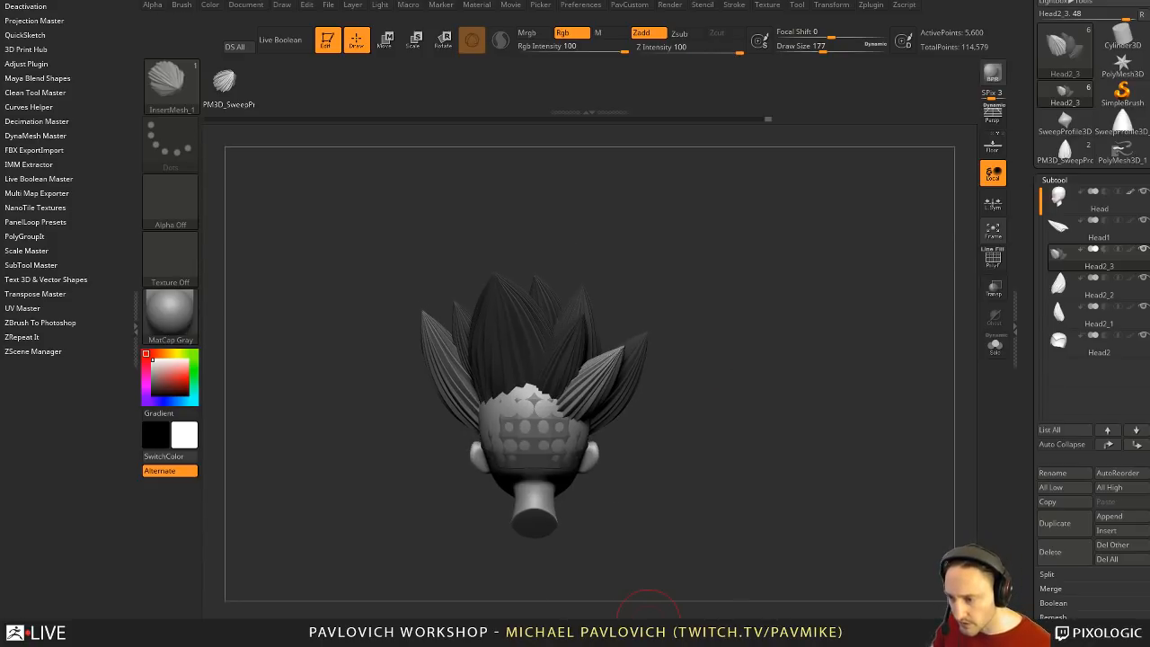
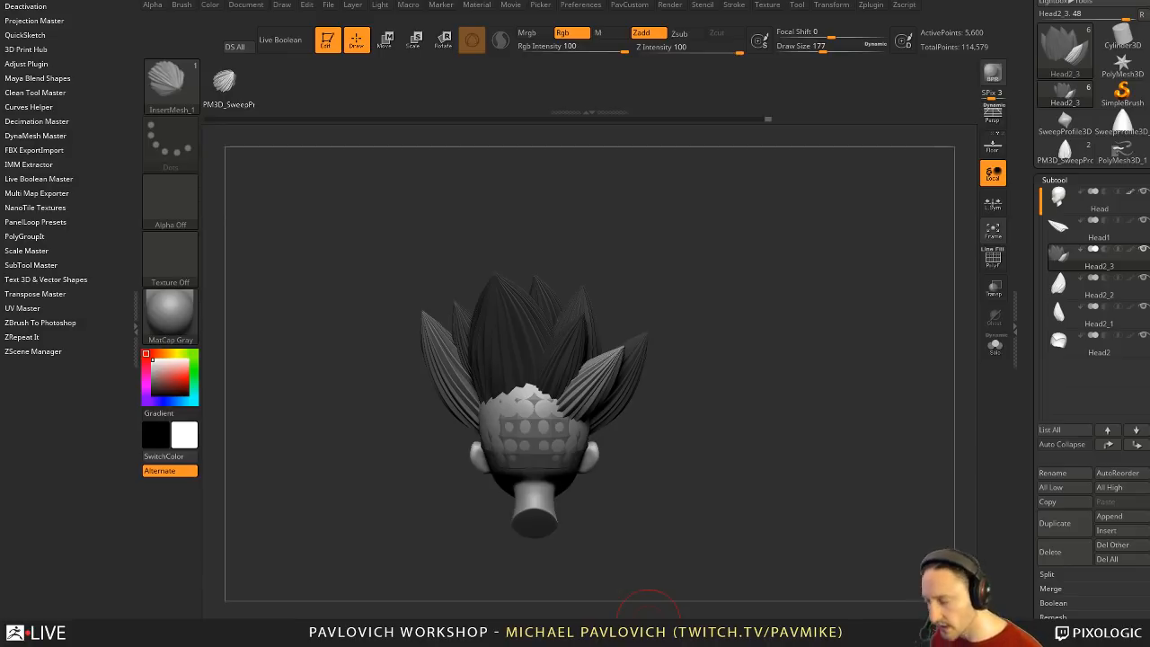
Step: Insert a spike on the opposite side of the back of the head with InsertMesh_1 and scale it along X
left_click_drag(796, 308, 787, 271)
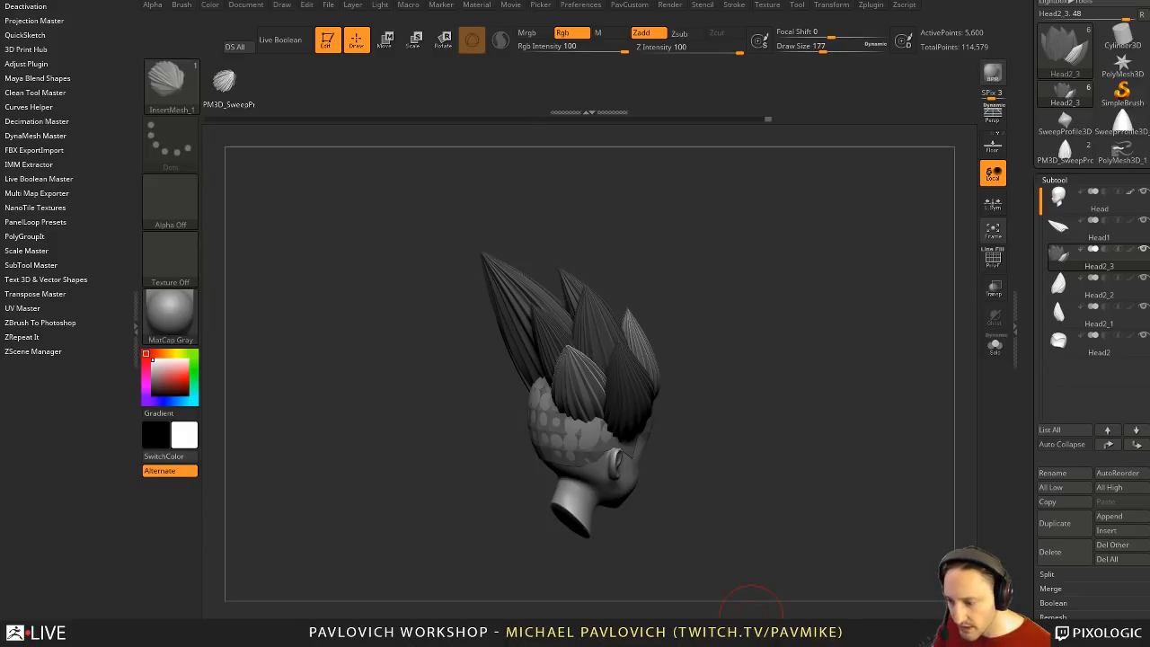
left_click_drag(701, 264, 771, 312)
left_click_drag(532, 403, 557, 410)
left_click_drag(679, 342, 753, 366)
key("w")
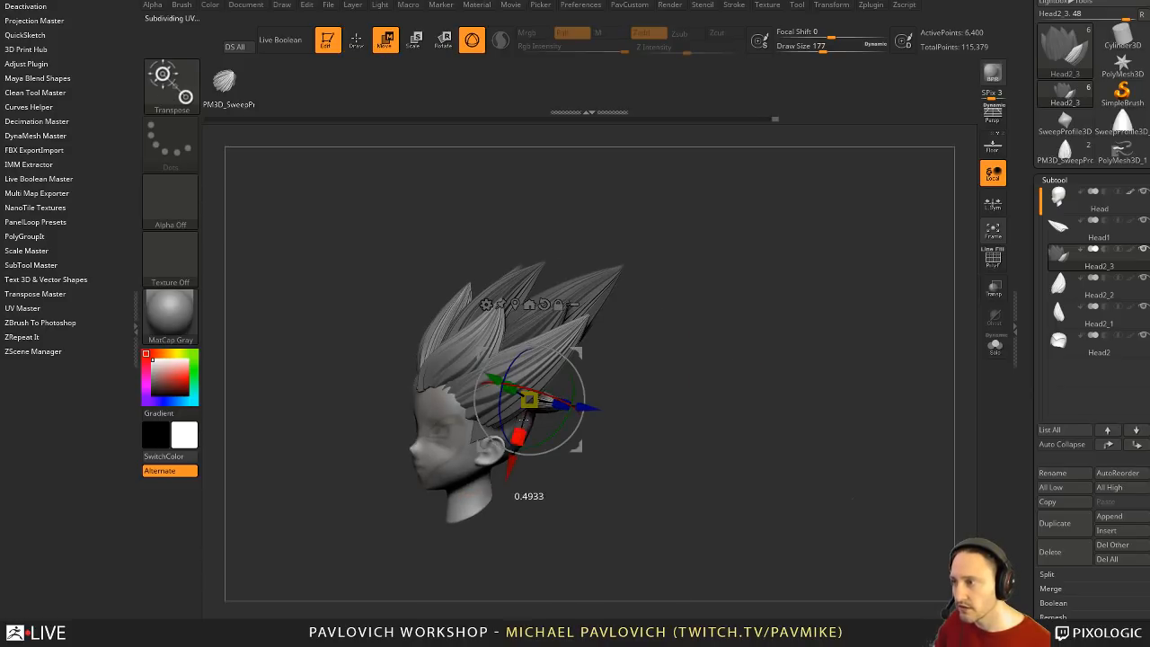
left_click_drag(519, 438, 518, 435)
Step: Rotate the inserted spike to sweep up and back behind the ear, and scale it along Z
left_click_drag(514, 390, 578, 379)
right_click_drag(665, 400, 588, 368)
left_click_drag(585, 387, 582, 376)
right_click_drag(593, 373, 552, 385)
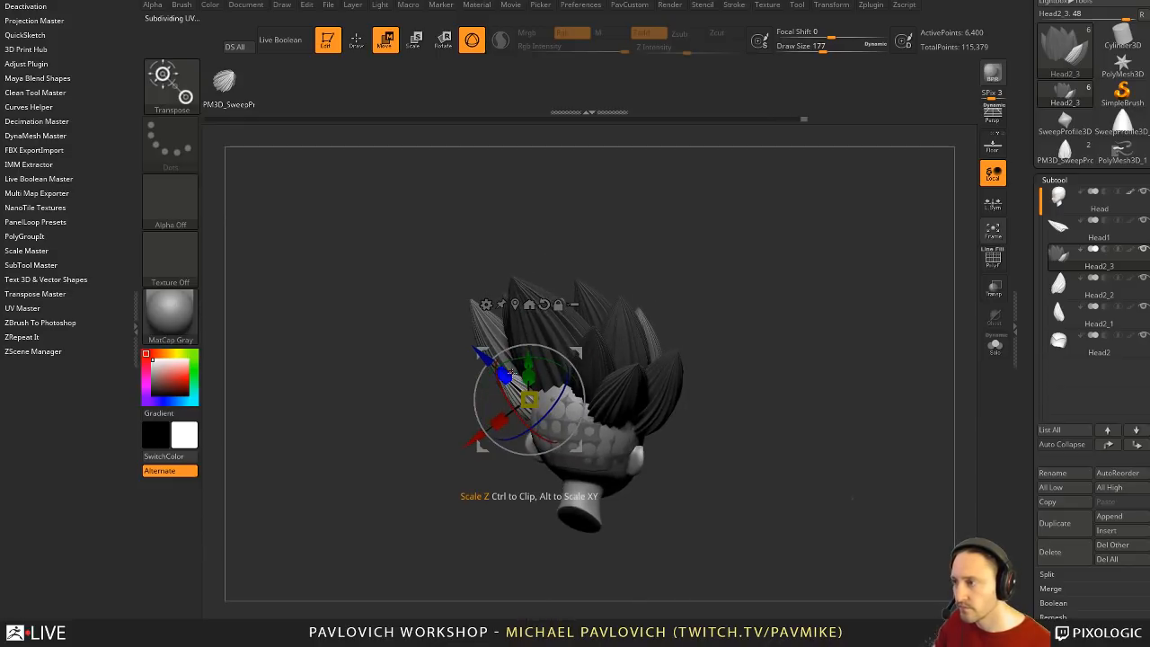
left_click_drag(506, 377, 494, 363)
right_click_drag(499, 365, 585, 367)
key("q")
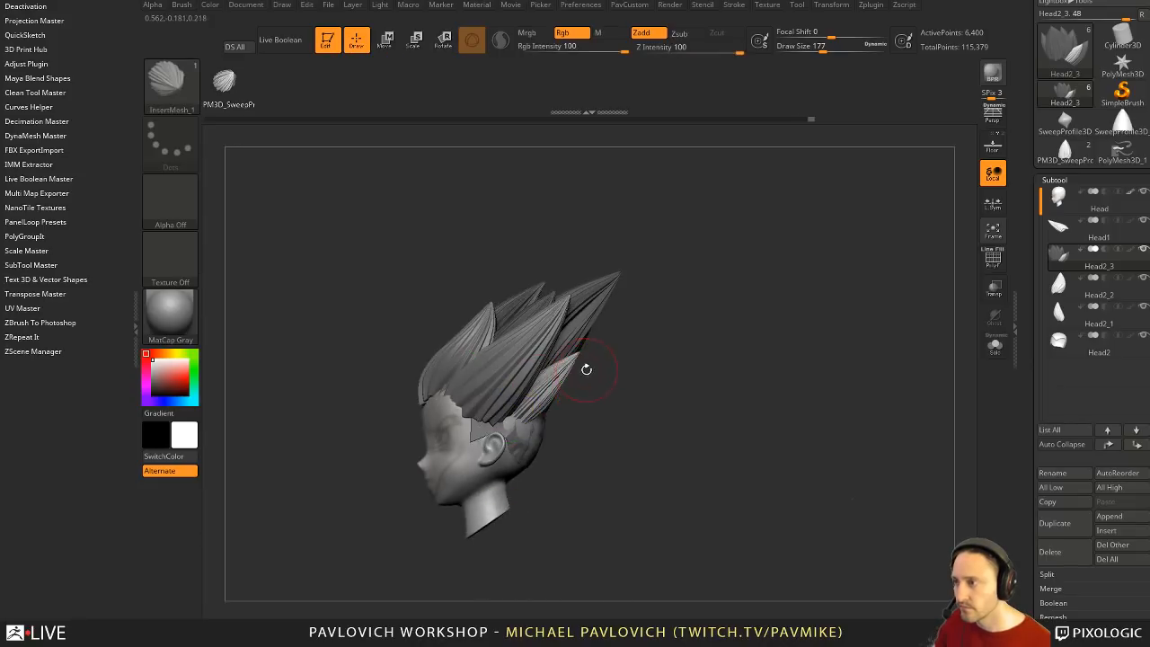
key("w")
left_click_drag(584, 384, 572, 346)
key("q")
right_click_drag(597, 350, 568, 358)
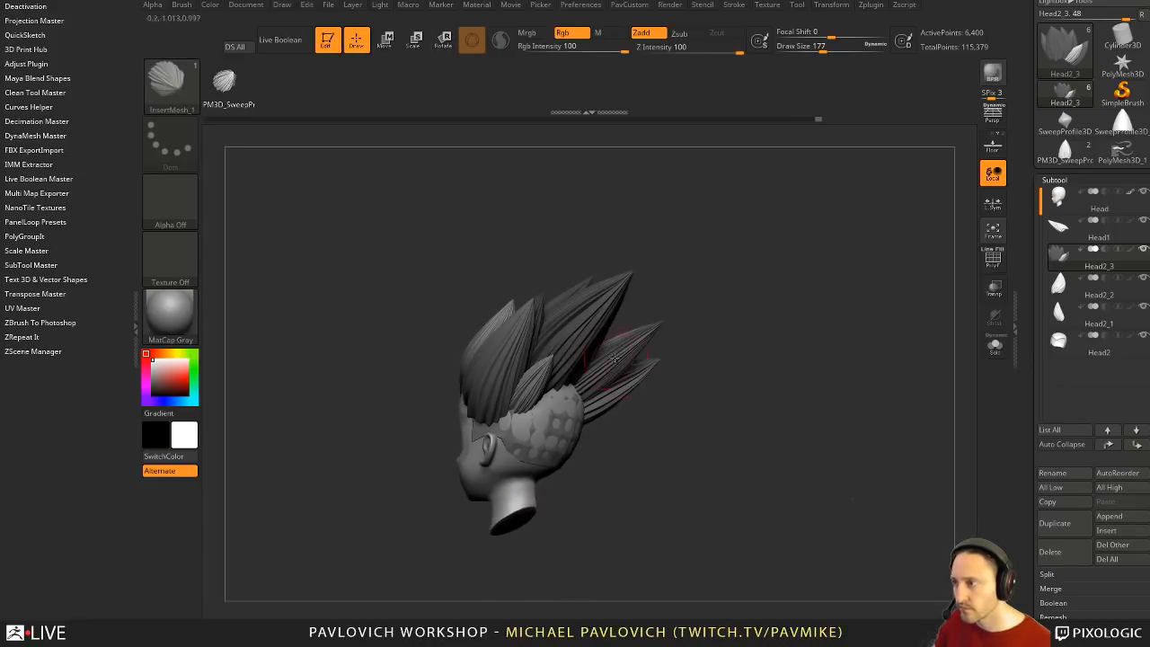
Step: Duplicate the rear side spike toward the back of the head and lengthen the copy along Z by about 1.22
key("w")
left_click_drag(571, 354, 600, 350, "ctrl")
right_click_drag(693, 341, 628, 352)
left_click_drag(553, 388, 534, 356)
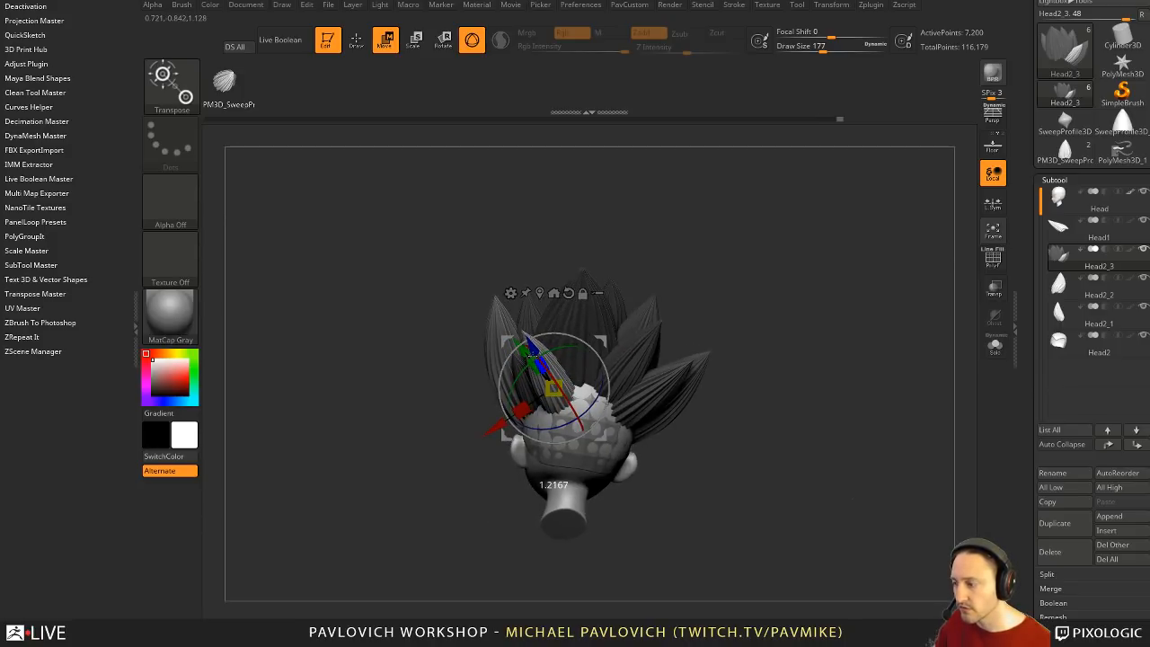
right_click_drag(548, 346, 719, 290)
Step: Switch to the Move brush at draw size 542 and check the duplicated spike's fit from the side and rear
key("q")
key("b")
key("m")
key("v")
right_click_drag(649, 357, 614, 367)
key("s")
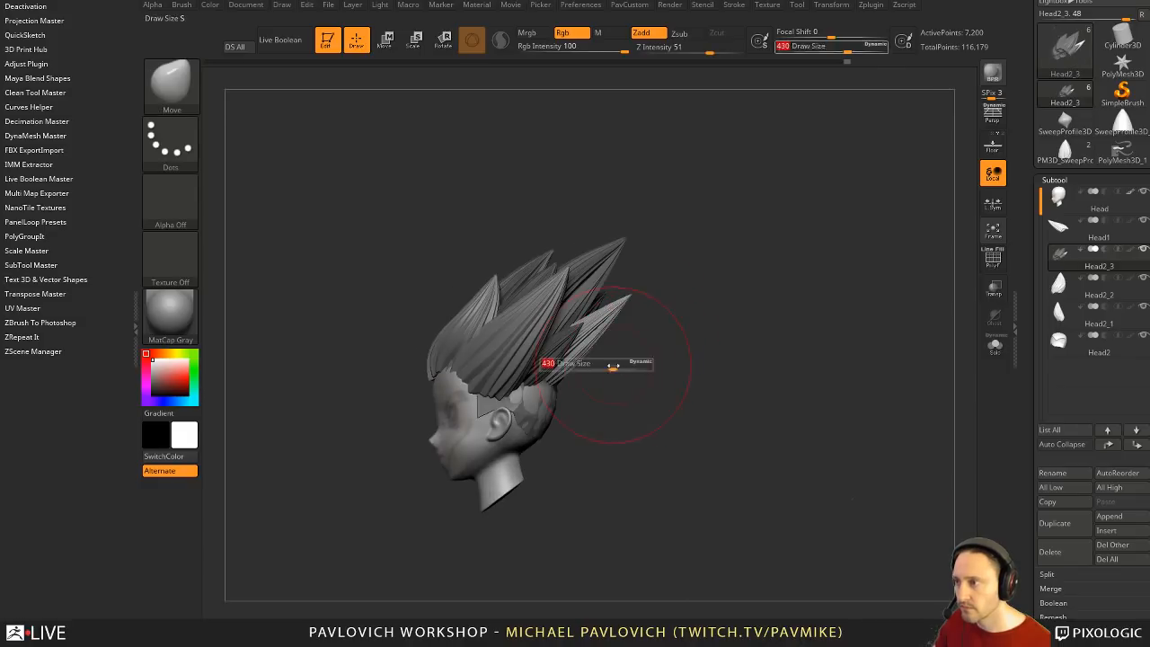
left_click_drag(614, 367, 595, 367)
mouse_move(595, 367)
right_mouse_down()
mouse_move(545, 354)
mouse_move(521, 329)
right_mouse_up()
key("w")
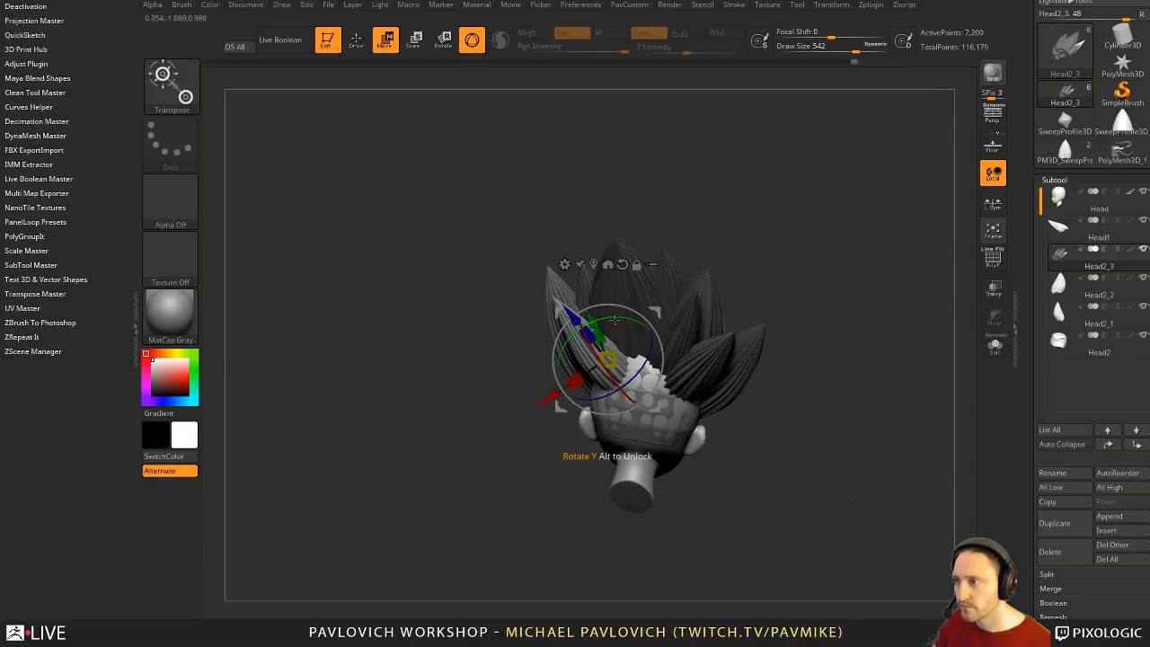
key("q")
right_click_drag(822, 312, 762, 316)
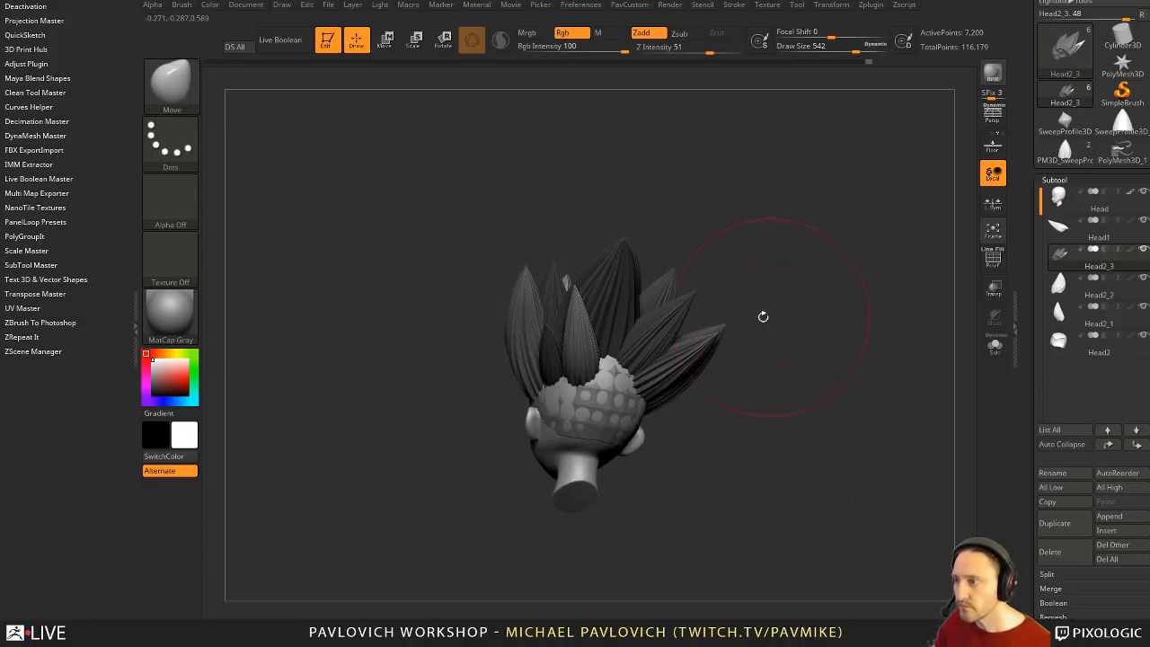
Step: Duplicate the spike again toward the centre of the back, then rotate the copy and scale it uniformly
key("w")
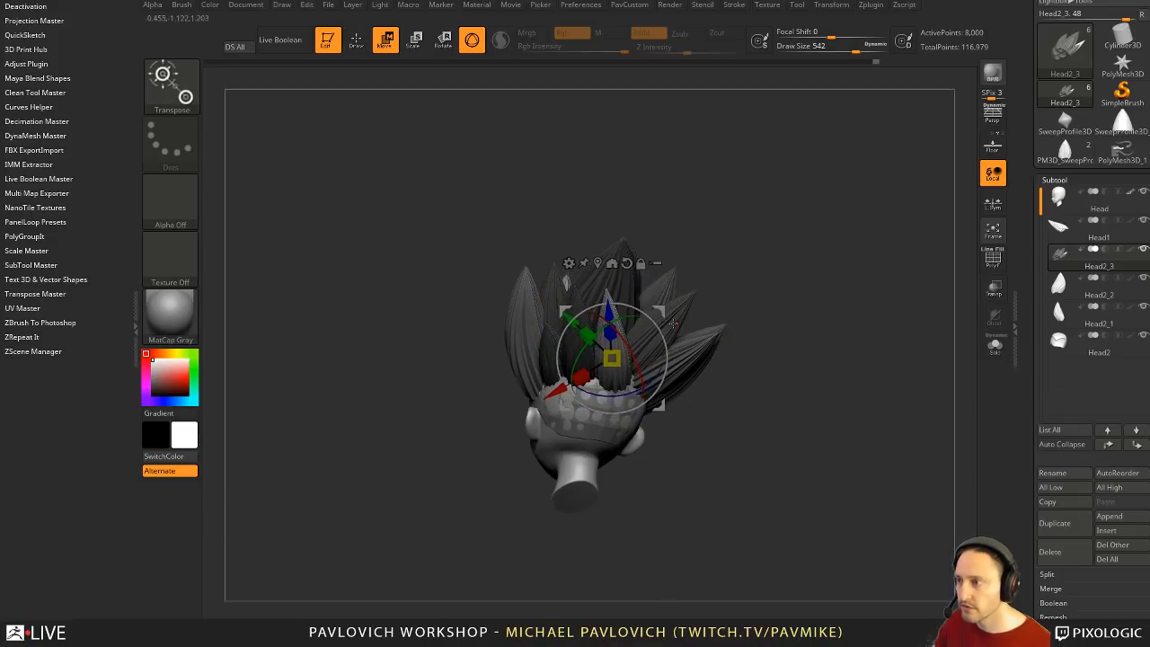
left_click_drag(654, 325, 640, 347)
right_click_drag(737, 328, 765, 342)
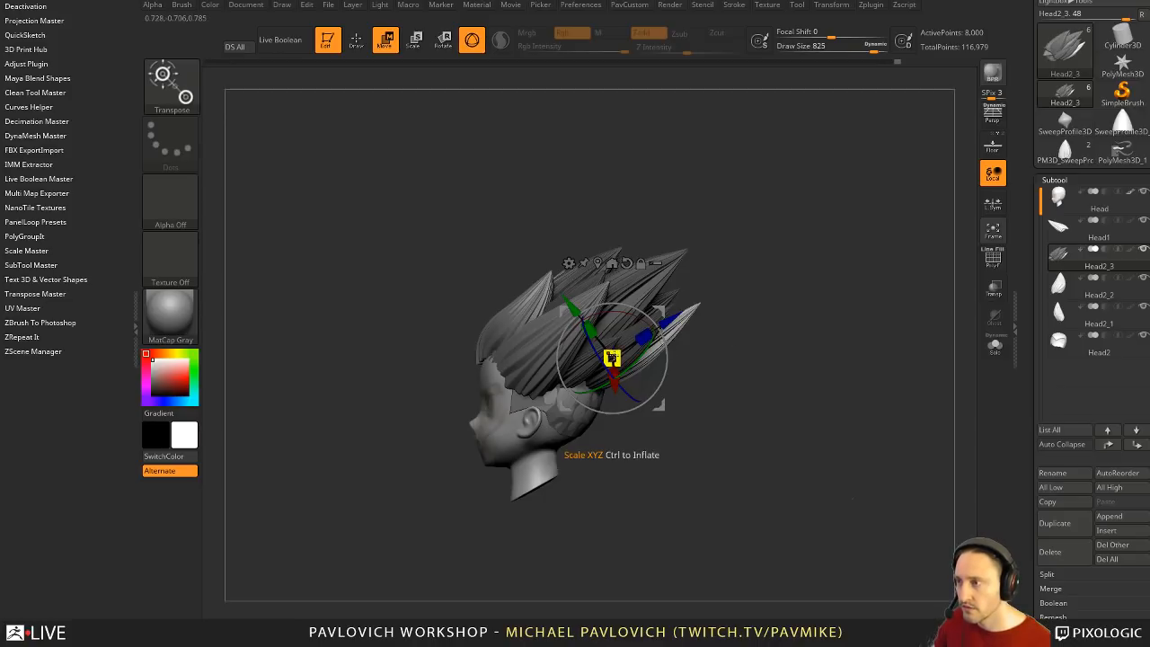
left_click_drag(612, 359, 627, 347)
right_click_drag(631, 345, 640, 343)
left_click_drag(659, 333, 662, 313)
Step: Reshape the new centre back spike with the Move brush from several angles, varying the draw size down to 234
key("q")
mouse_move(740, 334)
right_mouse_down()
mouse_move(634, 322)
mouse_move(609, 331)
right_mouse_up()
key("s")
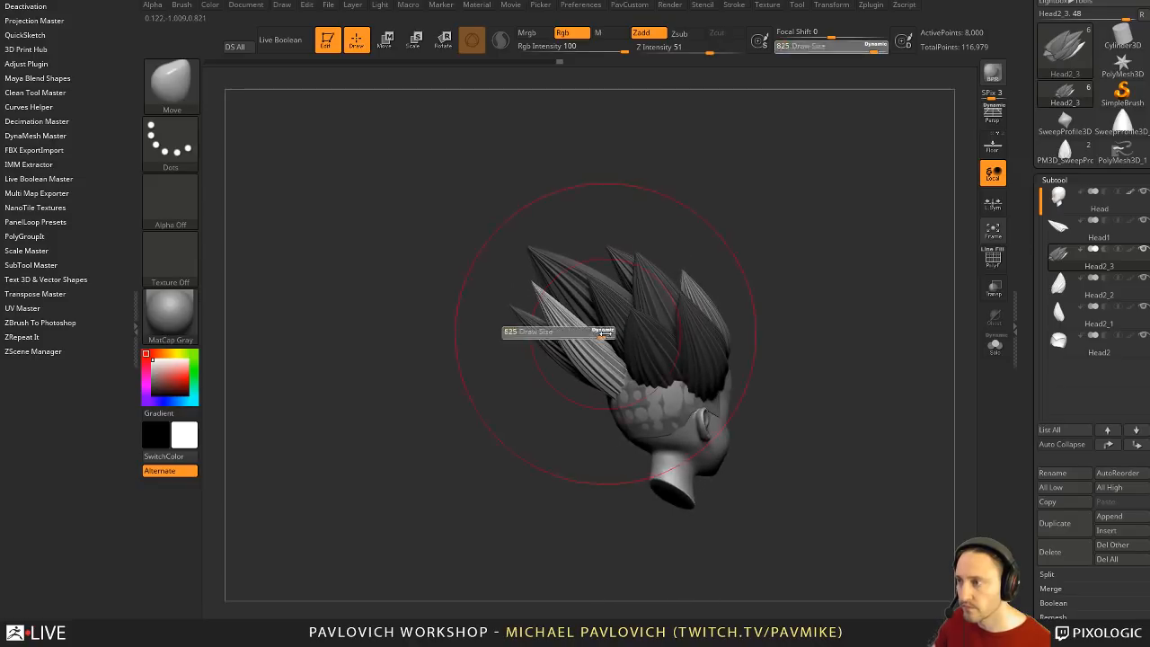
left_click_drag(608, 332, 618, 332)
left_click_drag(574, 315, 541, 286)
right_click_drag(688, 356, 736, 363)
key("s")
left_click_drag(736, 363, 690, 363)
right_click_drag(690, 361, 735, 347)
key("s")
left_click_drag(708, 350, 700, 351)
mouse_move(716, 355)
right_mouse_down()
mouse_move(671, 353)
mouse_move(685, 346)
right_mouse_up()
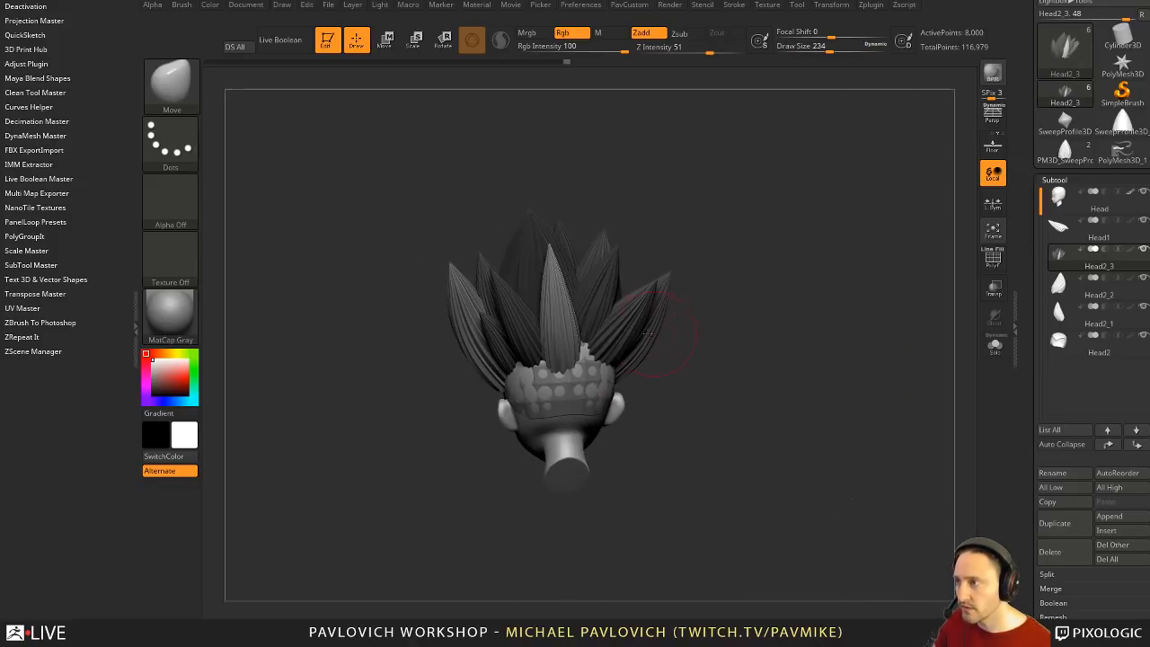
Step: Clear the mask, turn on PolyFrame, isolate a single hair spike, and mask the rest of the hair subtool
left_click_drag(715, 311, 762, 347, "ctrl")
right_click_drag(765, 349, 970, 306)
key("shift+f")
right_click_drag(876, 291, 806, 392)
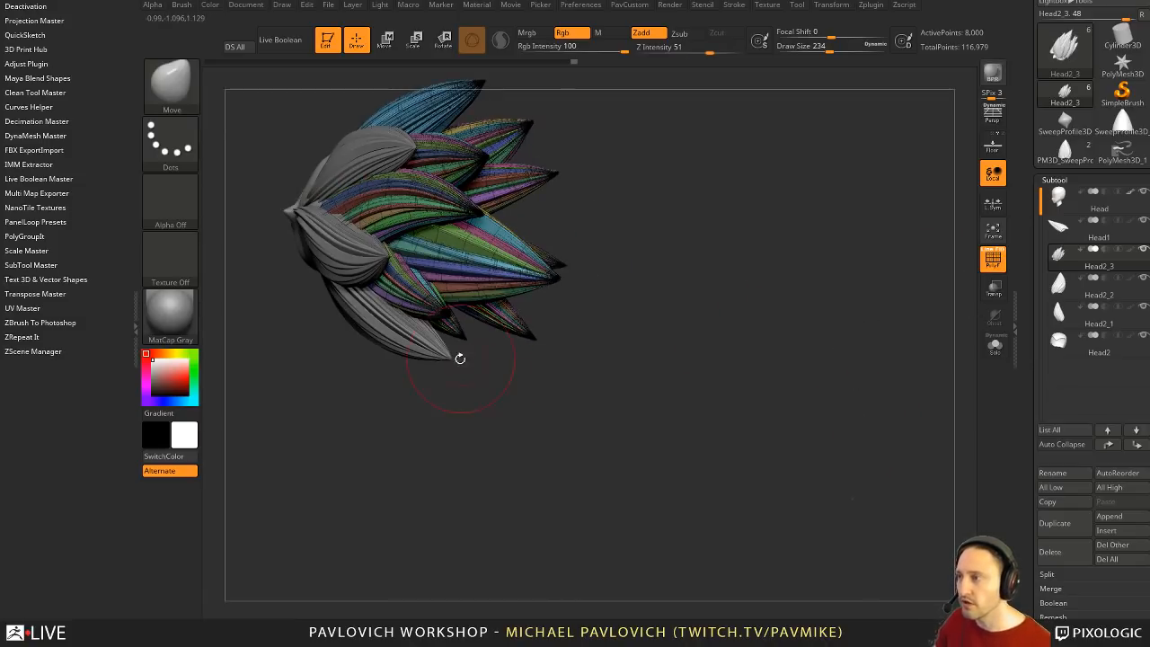
left_click_drag(473, 372, 450, 329, "ctrl+shift")
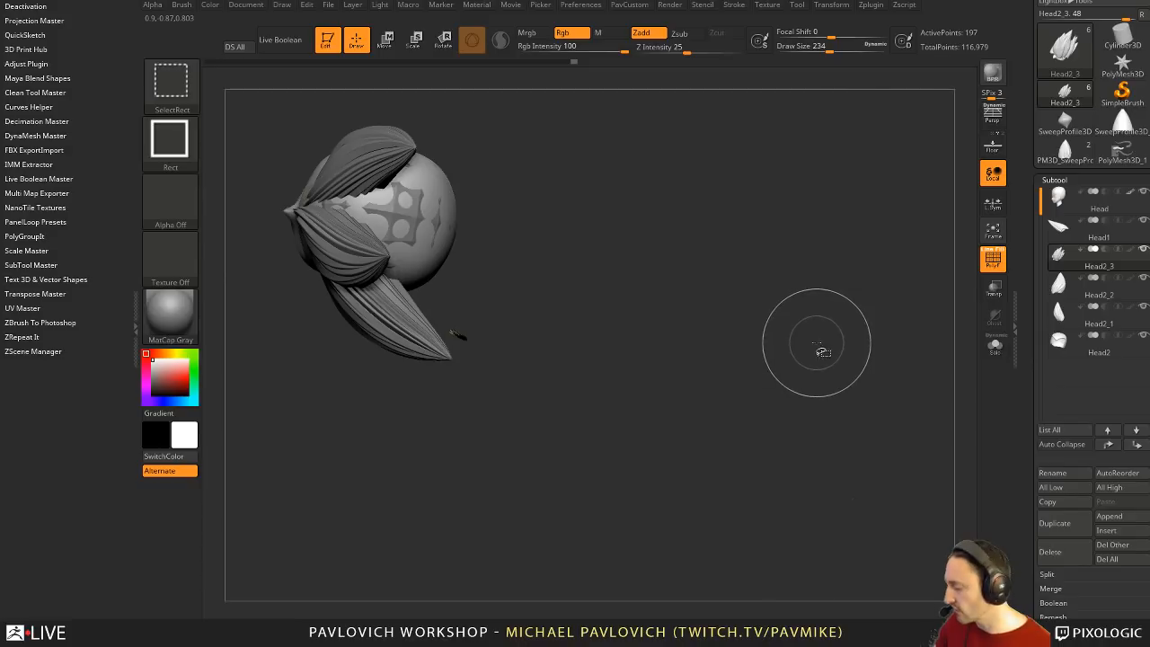
key("ctrl+shift+a")
right_click_drag(811, 341, 788, 295)
left_click(806, 310, "ctrl+shift")
left_click(805, 301, "ctrl")
Step: Duplicate the unmasked spike with the gizmo, then rotate and move the copy to the lower back of the head
key("w")
left_click_drag(553, 308, 579, 322)
right_click_drag(682, 325, 732, 266)
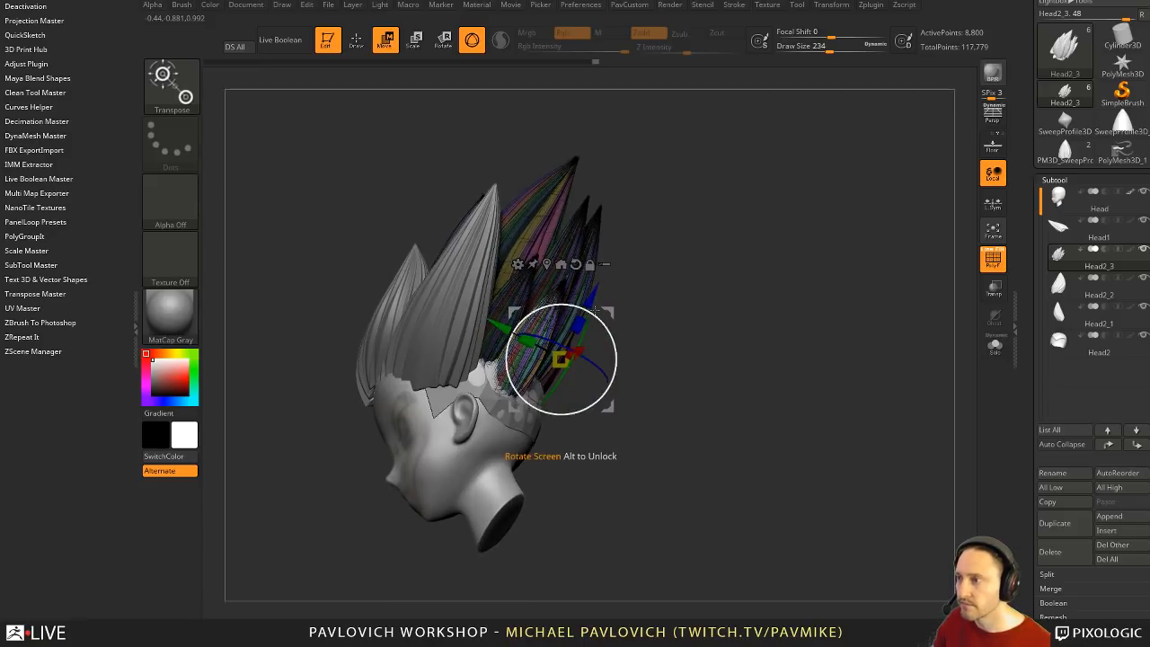
left_click_drag(598, 317, 613, 340)
right_click_drag(683, 334, 703, 309)
left_click_drag(609, 313, 608, 323)
right_click_drag(675, 308, 624, 312)
left_click_drag(609, 321, 617, 338)
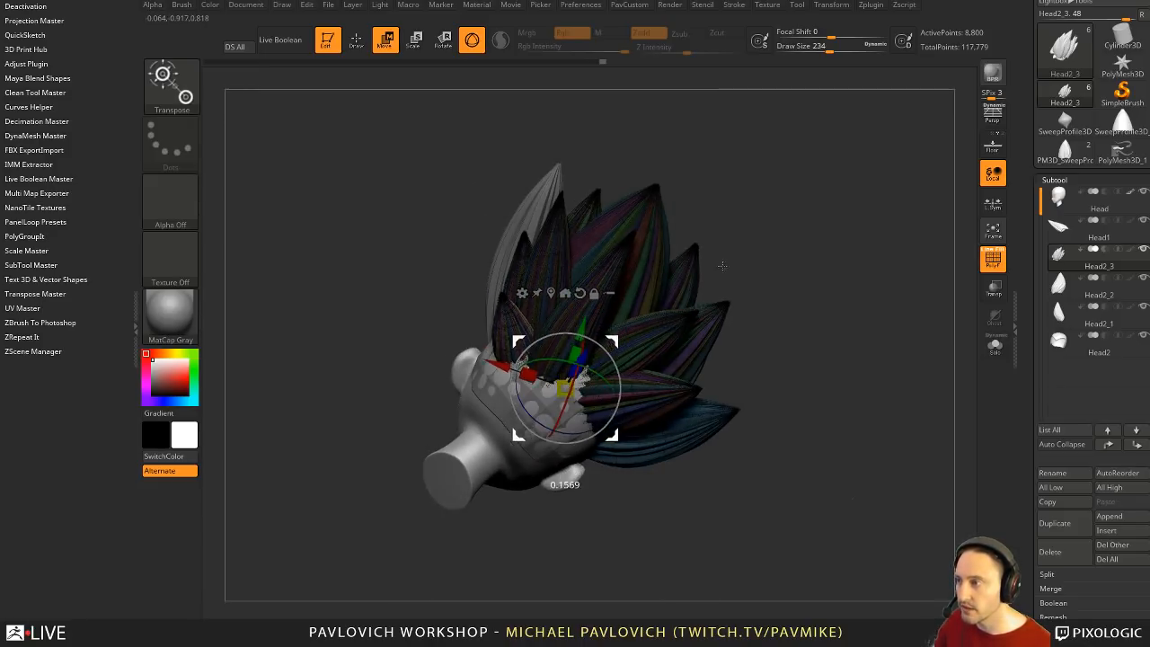
right_click_drag(719, 261, 766, 275)
left_click_drag(621, 338, 630, 340)
Step: Adjust the small lower back spike's placement and proportions with the gizmo, scaling it along Y
key("q")
right_click_drag(721, 277, 753, 321)
key("w")
mouse_move(638, 385)
right_mouse_down("alt")
mouse_move(631, 369)
mouse_move(667, 365)
mouse_move(630, 351)
mouse_move(647, 325)
mouse_move(512, 369)
right_mouse_up("alt")
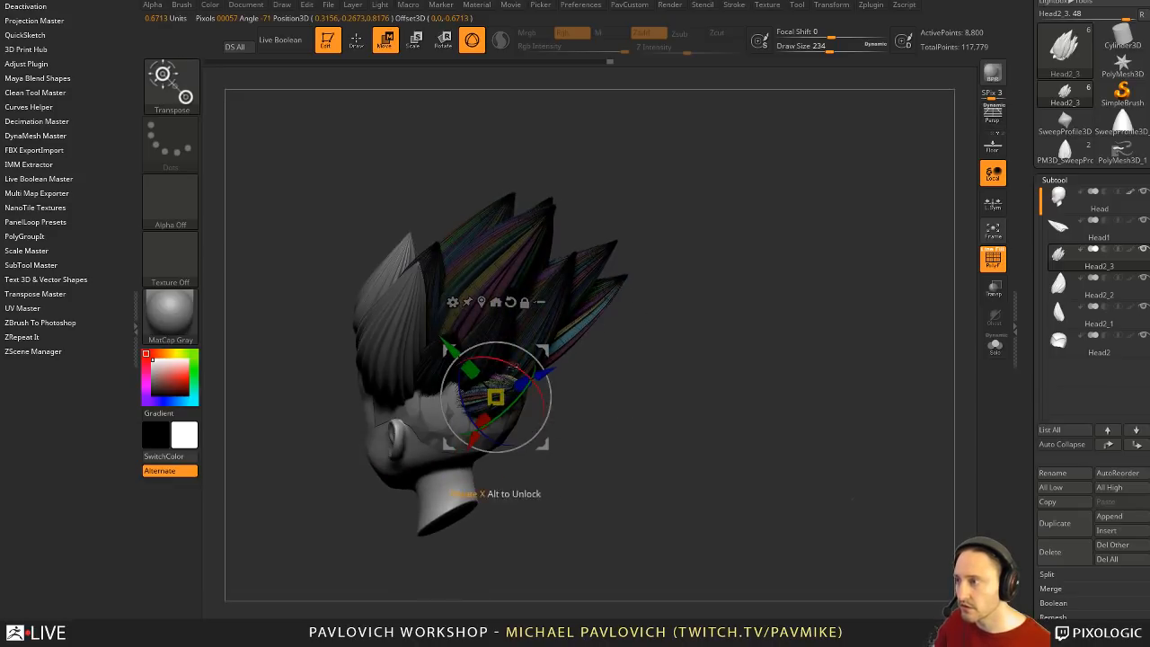
left_click_drag(467, 405, 462, 374, "alt")
right_click_drag(624, 352, 552, 359)
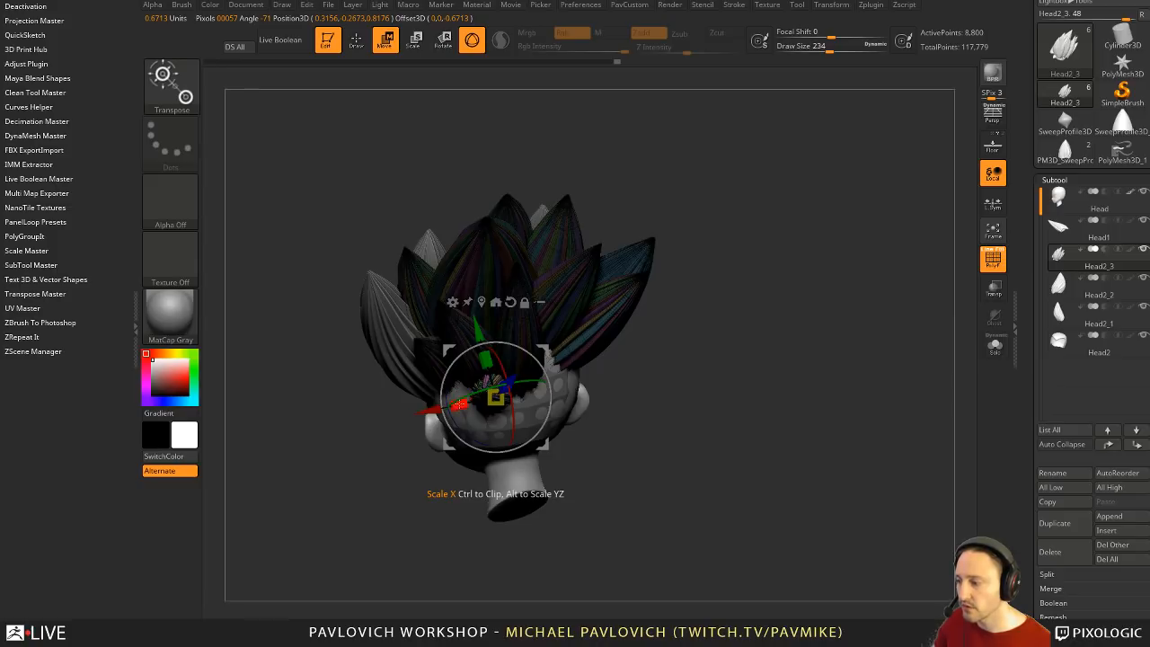
left_click_drag(486, 358, 486, 360)
key("q")
right_click_drag(694, 372, 625, 378)
Step: Duplicate the lower back spike to the side, then rotate and move the copy under the upper row of spikes
key("w")
mouse_move(550, 334)
left_mouse_down()
mouse_move(626, 325)
mouse_move(591, 368)
mouse_move(608, 323)
left_mouse_up()
right_click_drag(679, 313, 666, 333)
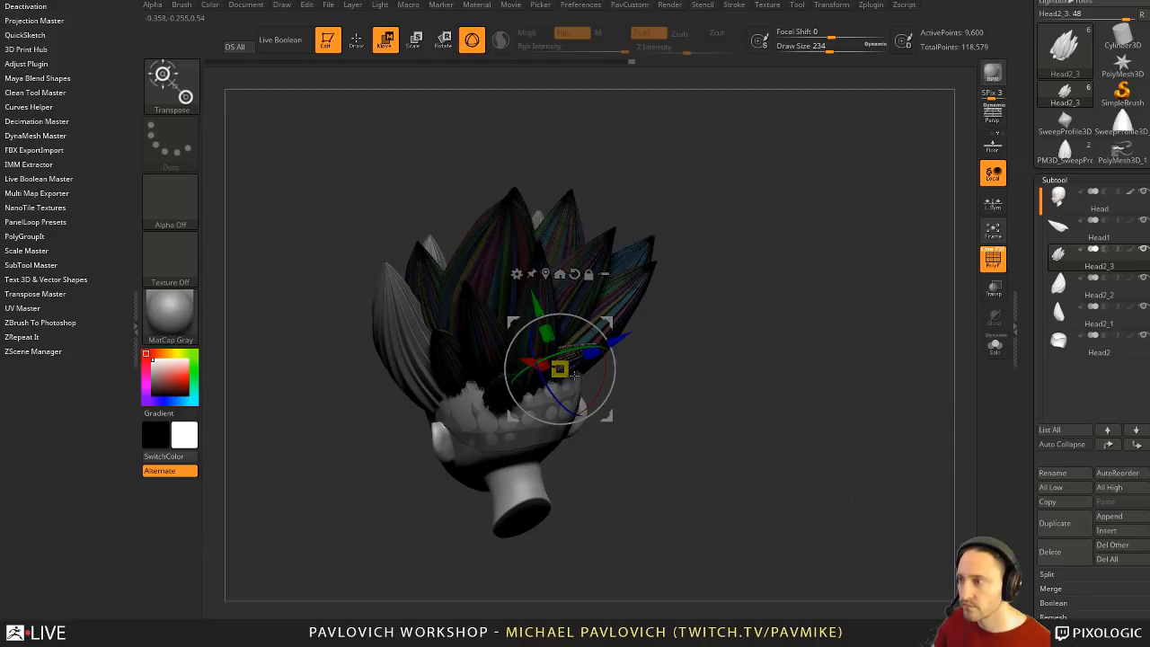
left_click_drag(570, 368, 577, 365)
left_click_drag(608, 322, 611, 332)
key("q")
Step: Set the draw size to 351 and adjust the unmasked spike at the lower back of the head
right_click_drag(710, 346, 550, 373)
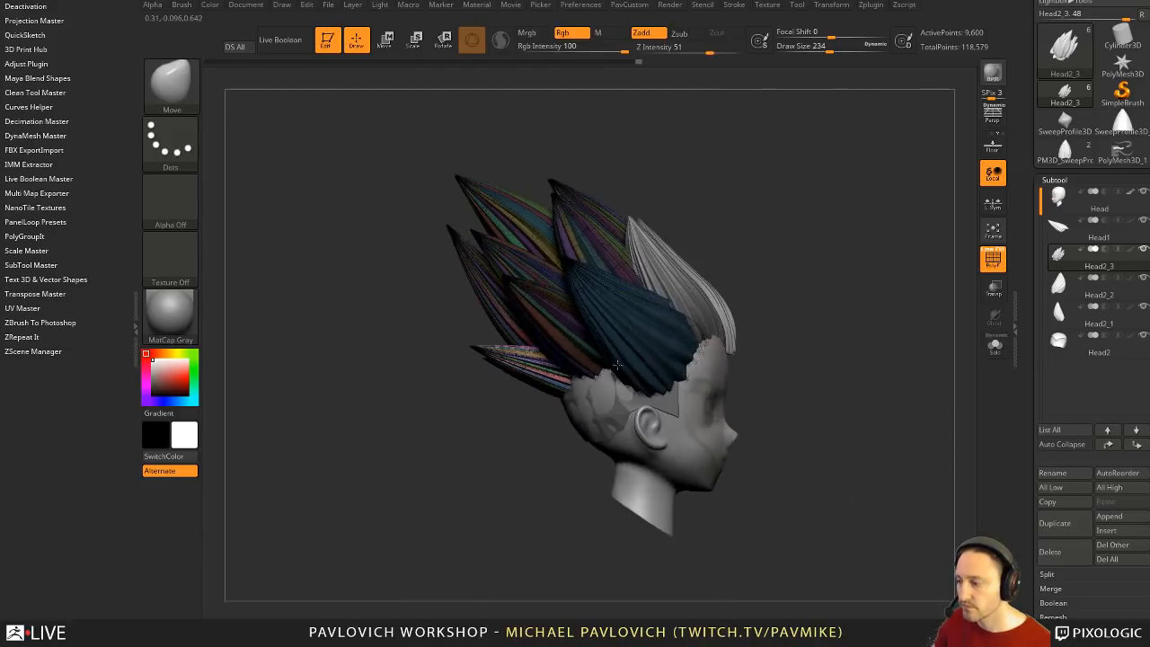
key("s")
left_click_drag(536, 389, 547, 390)
key("w")
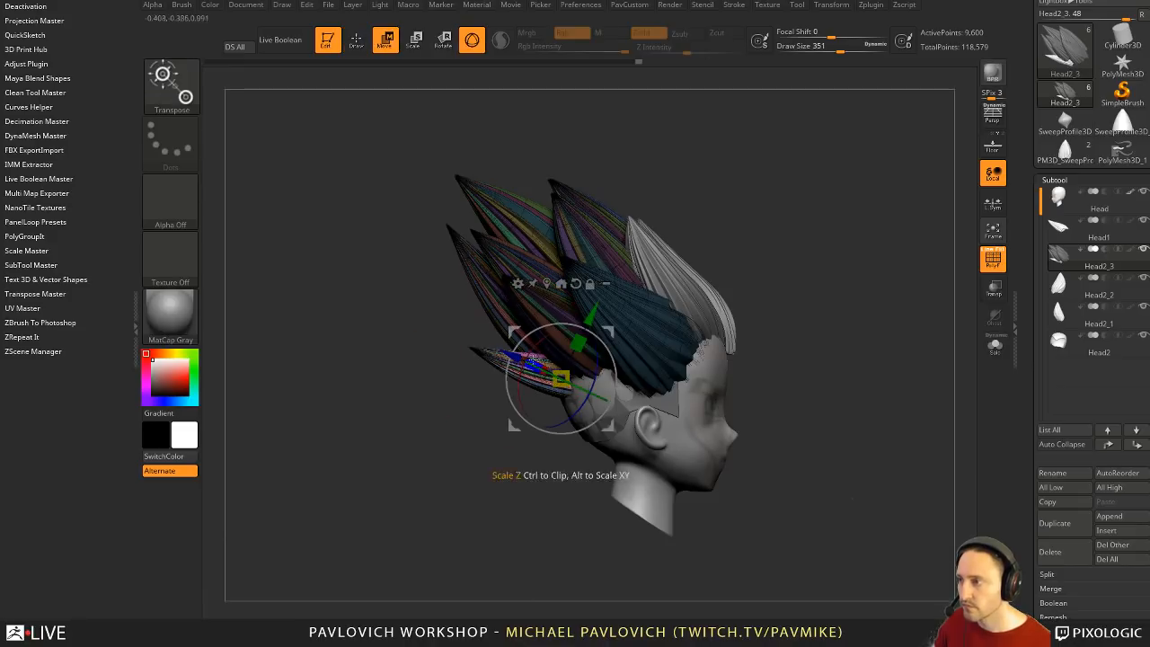
key("q")
Step: Isolate the lowest back spike, bring the rest of the hair back, and mask everything except that spike
right_click_drag(497, 388, 667, 382)
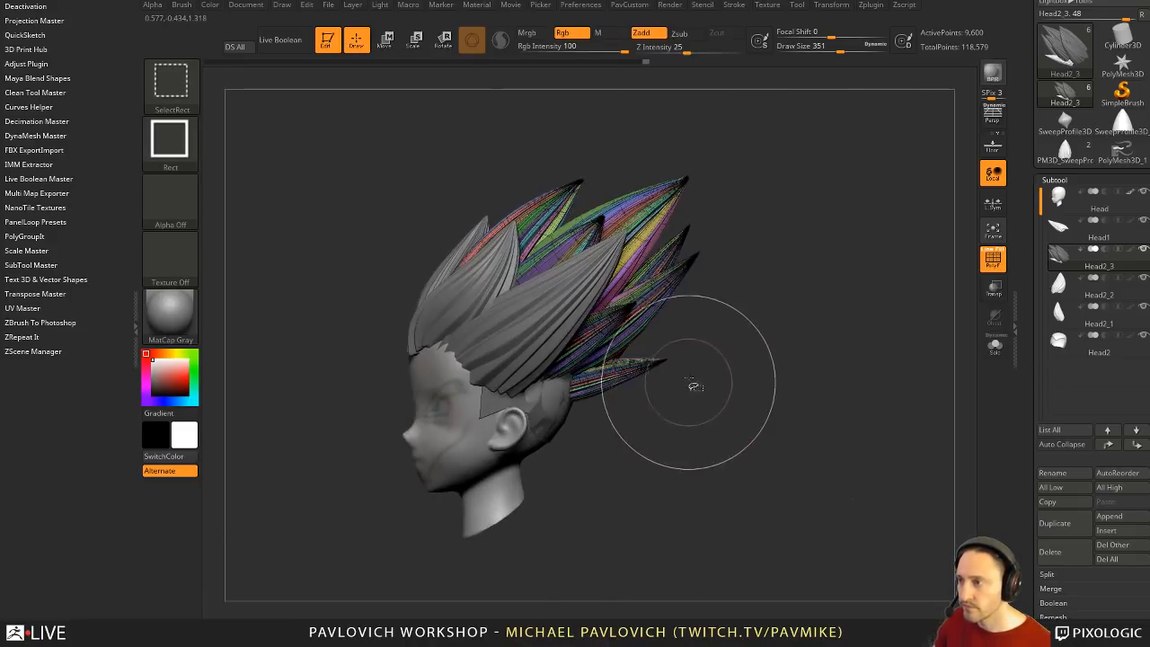
left_click_drag(690, 389, 639, 352, "ctrl+shift")
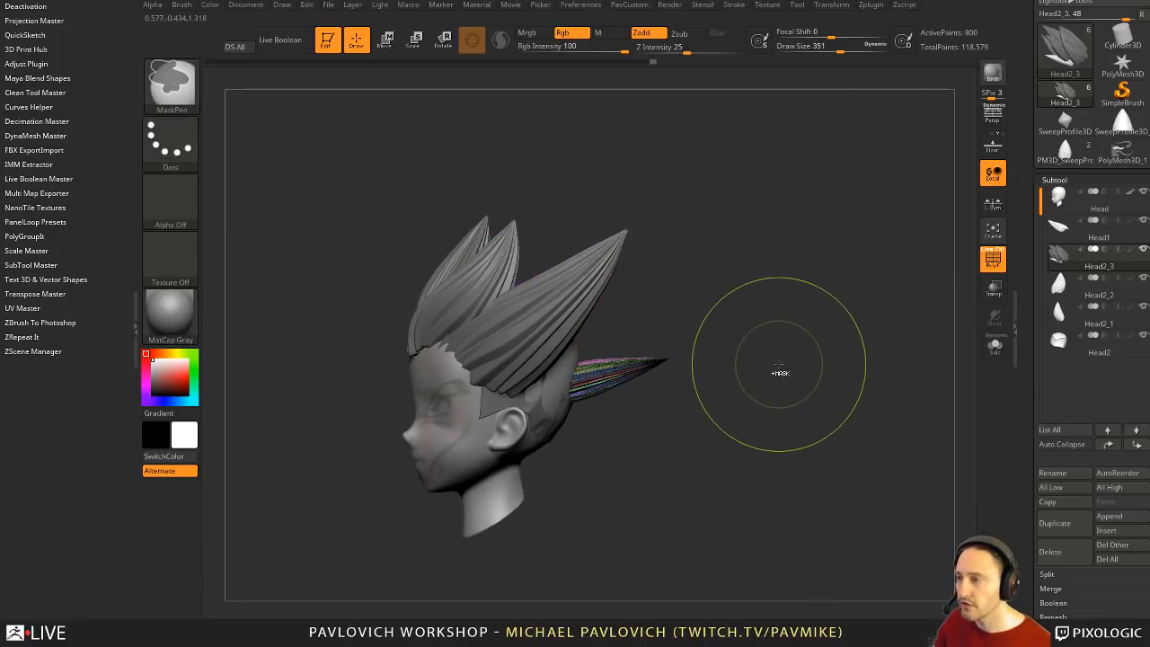
left_click(777, 375, "ctrl+shift")
key("w")
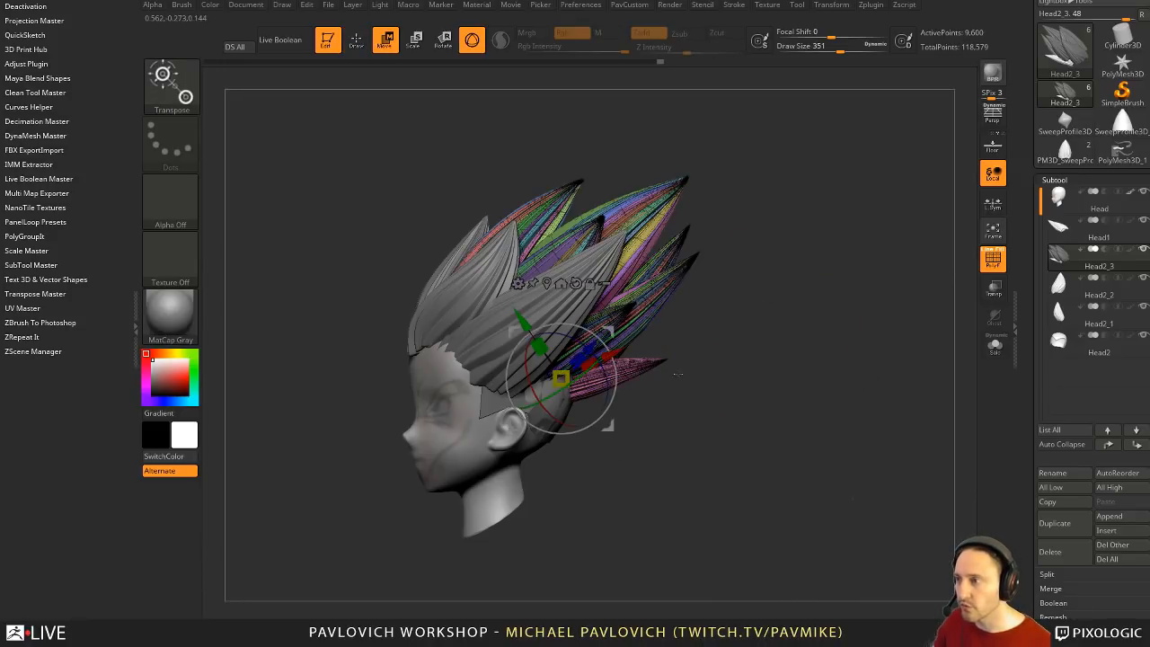
left_click(654, 363, "ctrl")
left_click_drag(743, 367, 704, 363)
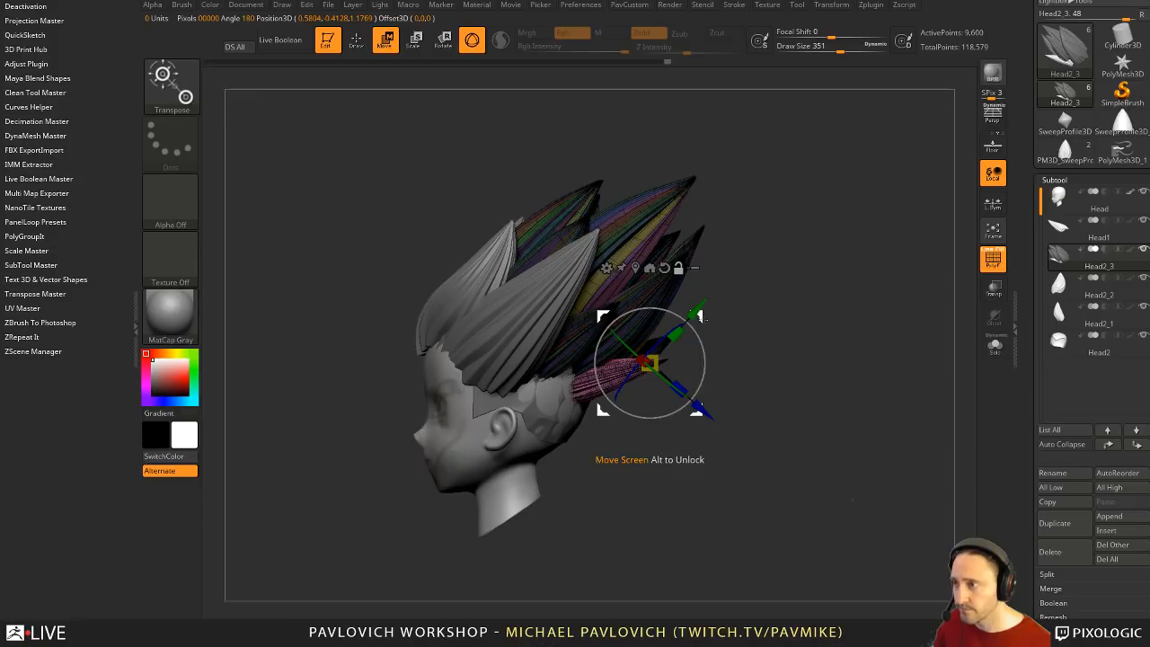
Step: Move and rotate the unmasked lower back spike against the head, then refine its shape with the Move brush
left_click_drag(699, 315, 659, 361)
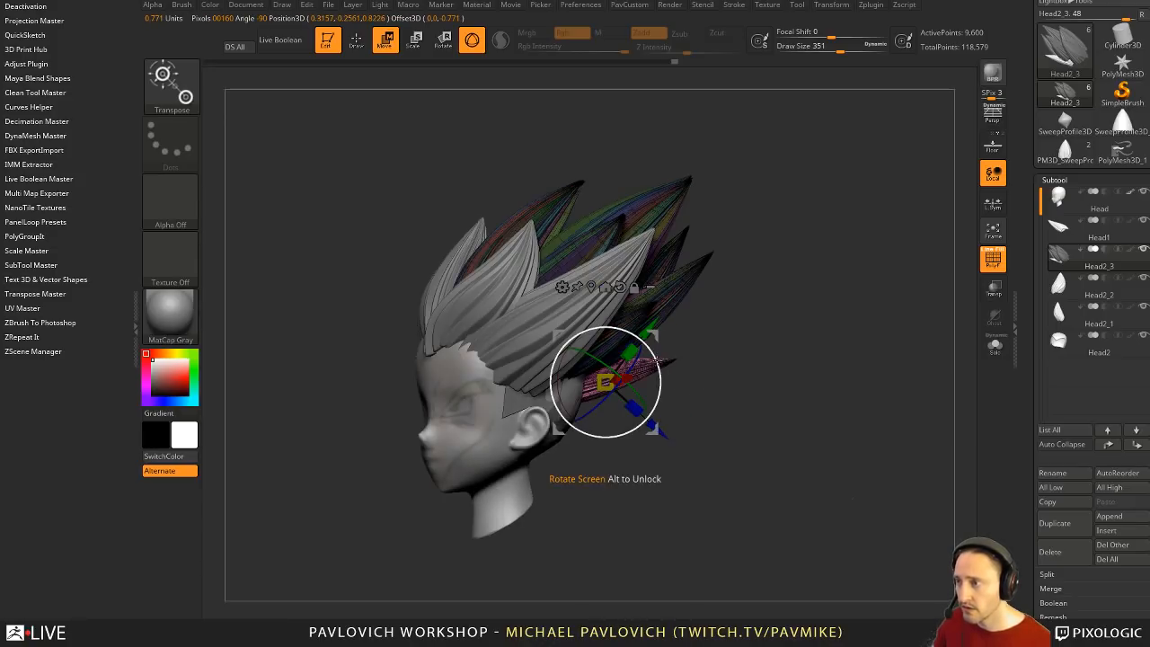
key("q")
key("w")
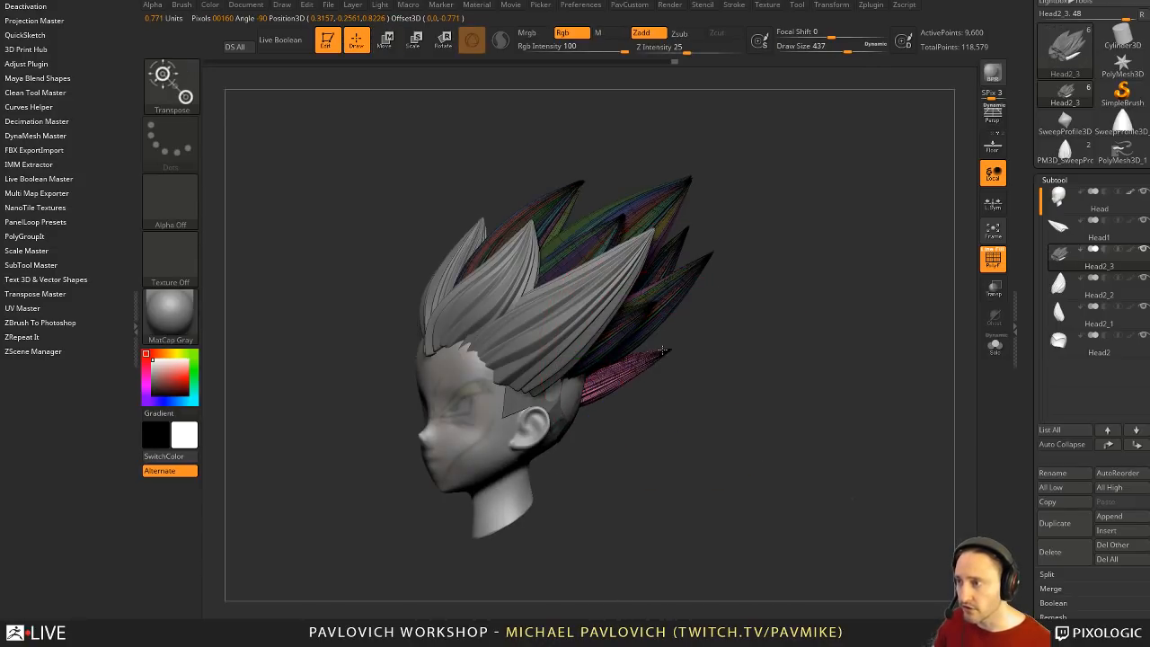
left_click_drag(576, 394, 601, 367)
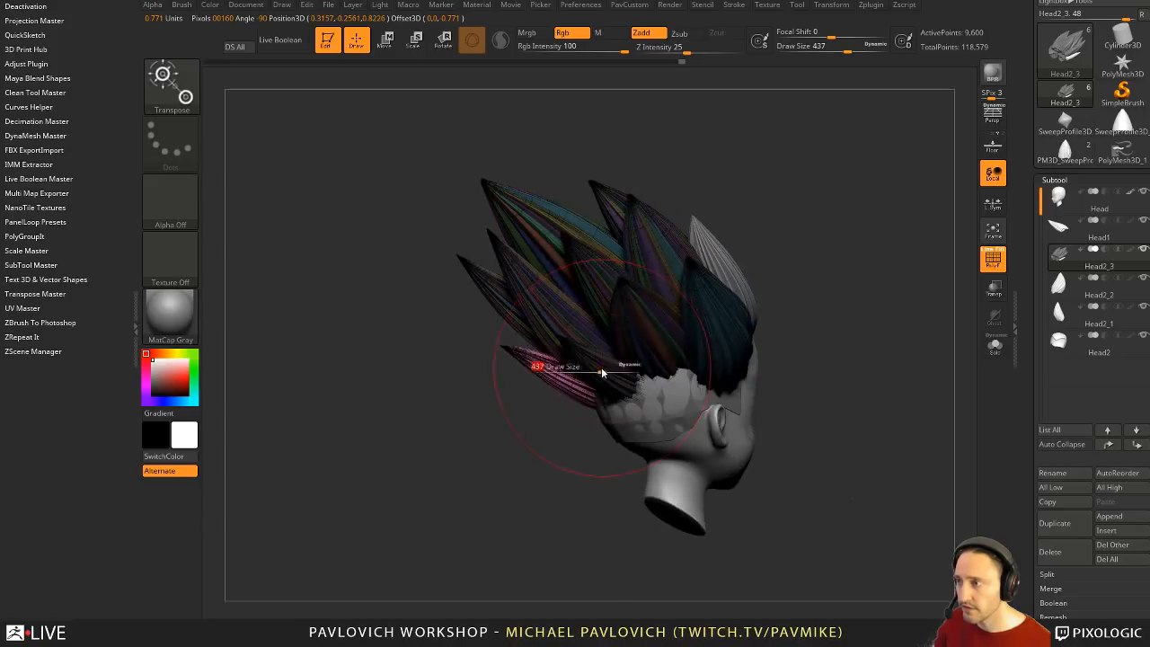
key("q")
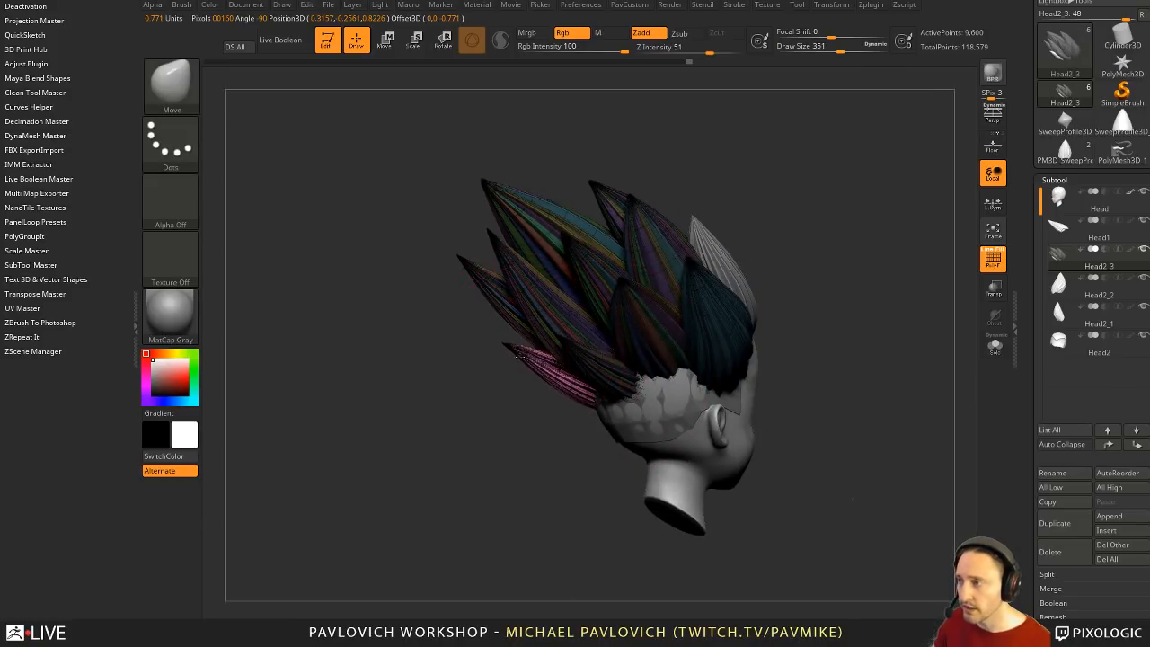
mouse_move(518, 356)
left_mouse_down()
mouse_move(774, 378)
mouse_move(707, 334)
mouse_move(629, 324)
mouse_move(729, 335)
left_mouse_up()
Step: Turn off PolyFrame, set the draw size to 116, and examine the hair from the front, side and back
left_click(993, 270)
key("s")
left_click_drag(720, 344, 711, 345)
mouse_move(682, 338)
left_mouse_down("alt")
mouse_move(793, 356)
mouse_move(751, 361)
left_mouse_up("alt")
key("s")
mouse_move(751, 339)
left_mouse_down("alt")
mouse_move(755, 369)
mouse_move(798, 374)
left_mouse_up("alt")
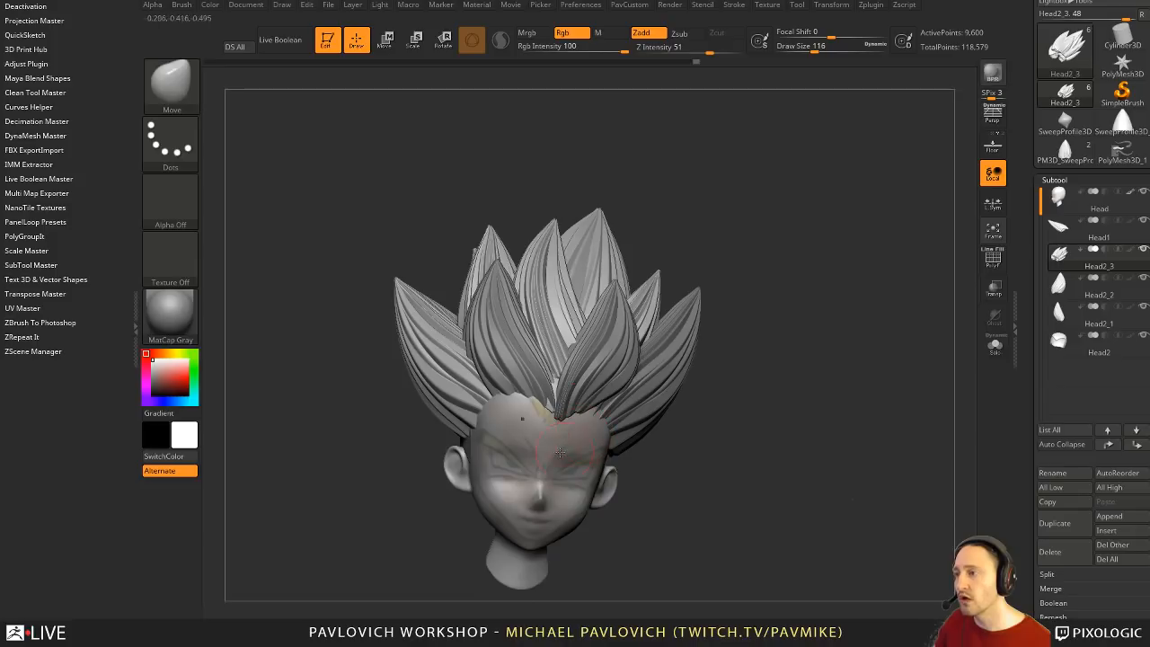
left_click_drag(793, 324, 761, 331)
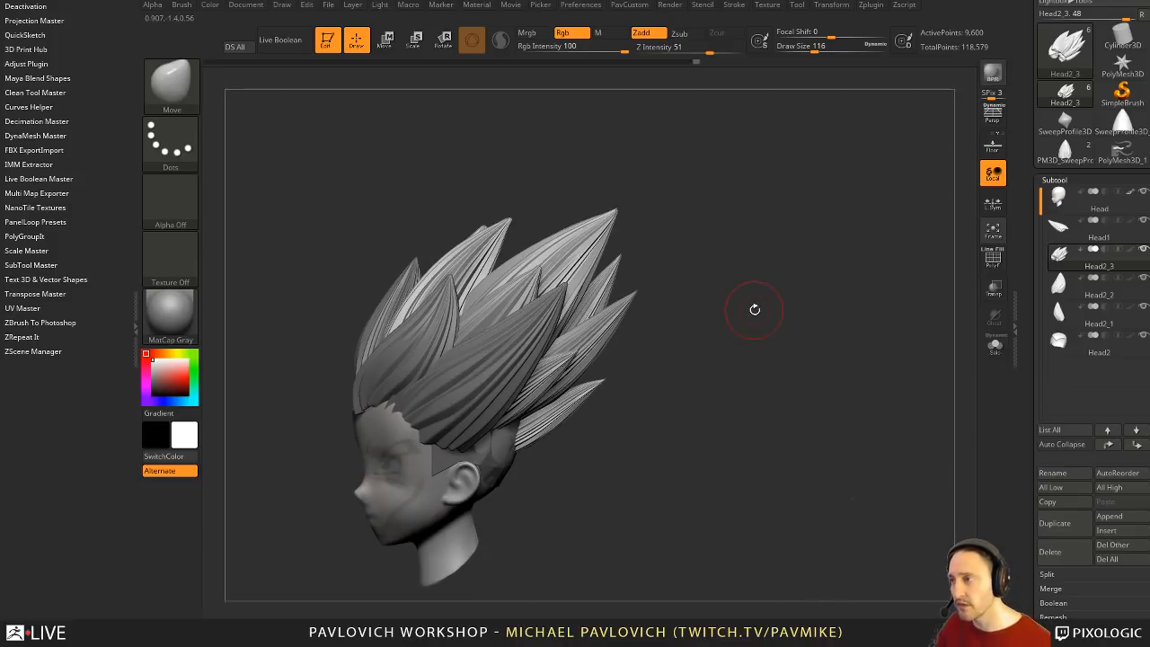
left_click_drag(710, 315, 792, 404)
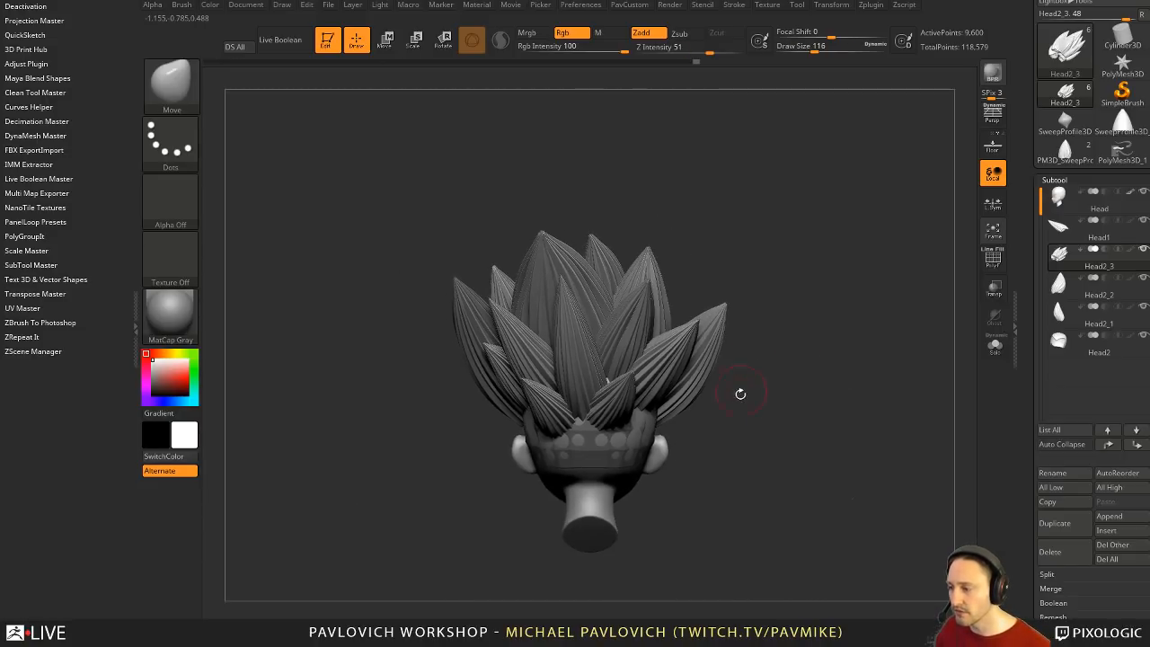
left_click_drag(724, 410, 701, 411)
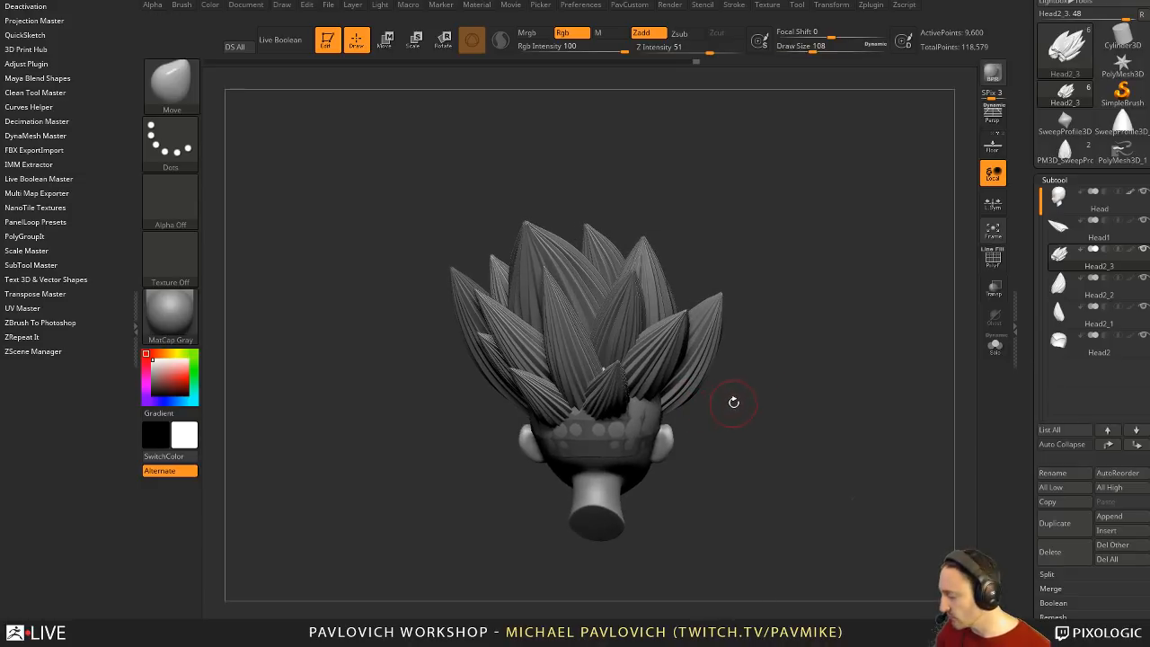
Step: Switch to the InsertMesh_1 brush, insert two small spikes along the lower back hairline, and rotate the newer one with the gizmo
key("b")
left_click(688, 394)
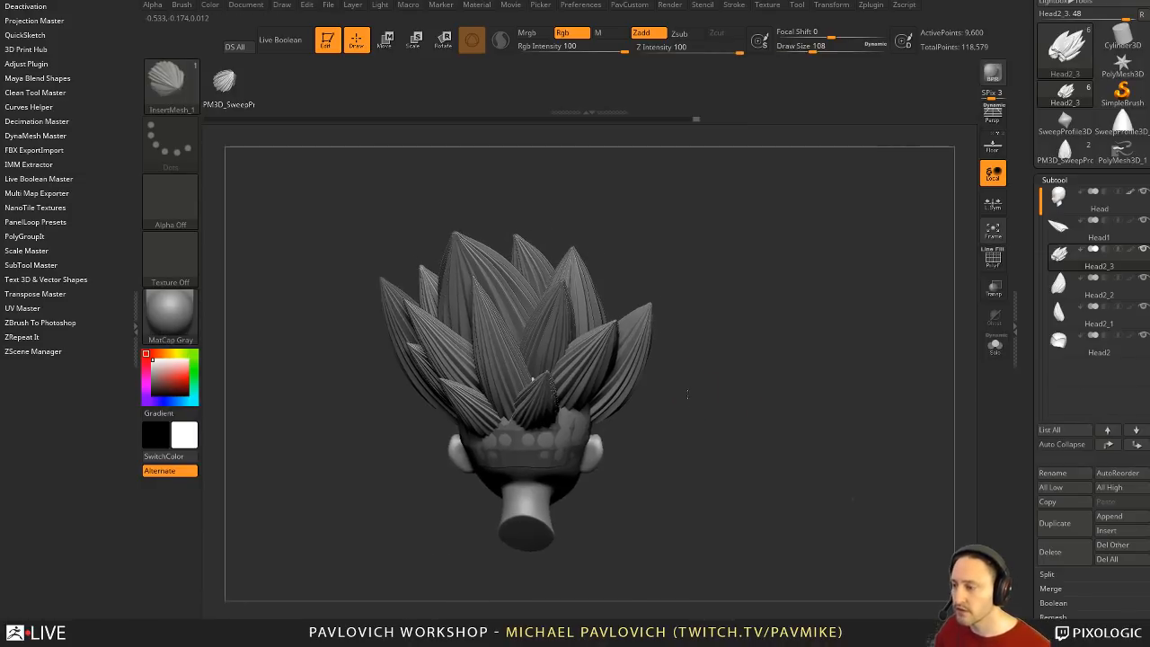
left_click_drag(687, 394, 703, 421, "alt")
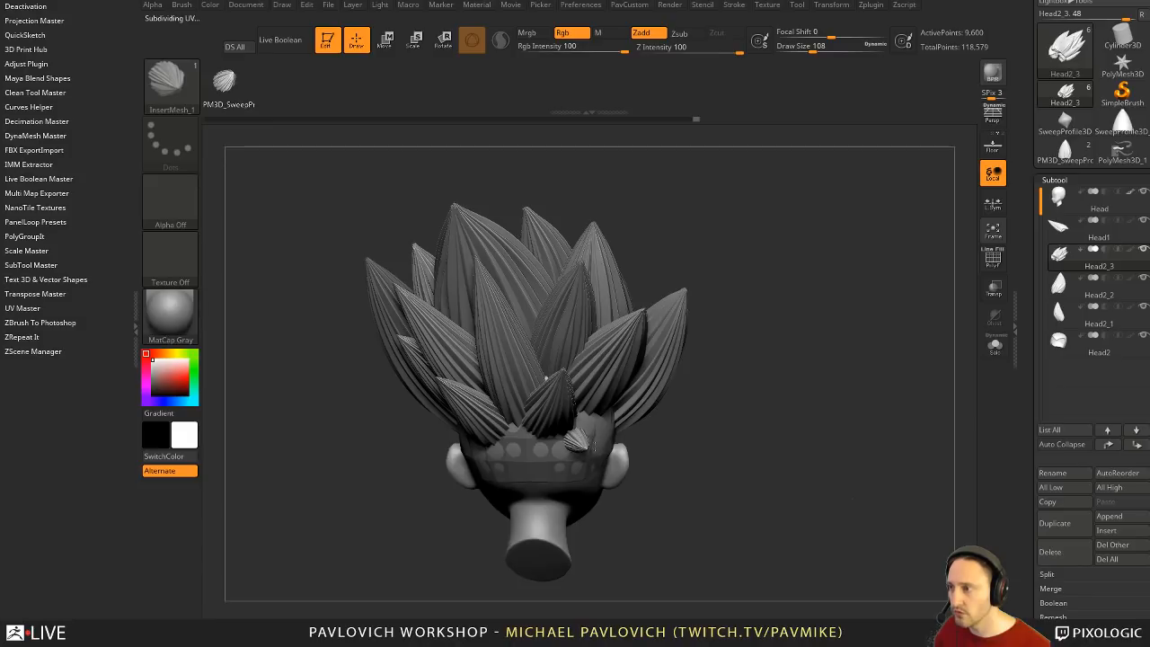
left_click_drag(597, 448, 599, 448)
left_click_drag(696, 447, 625, 443)
left_click_drag(685, 424, 698, 414)
key("w")
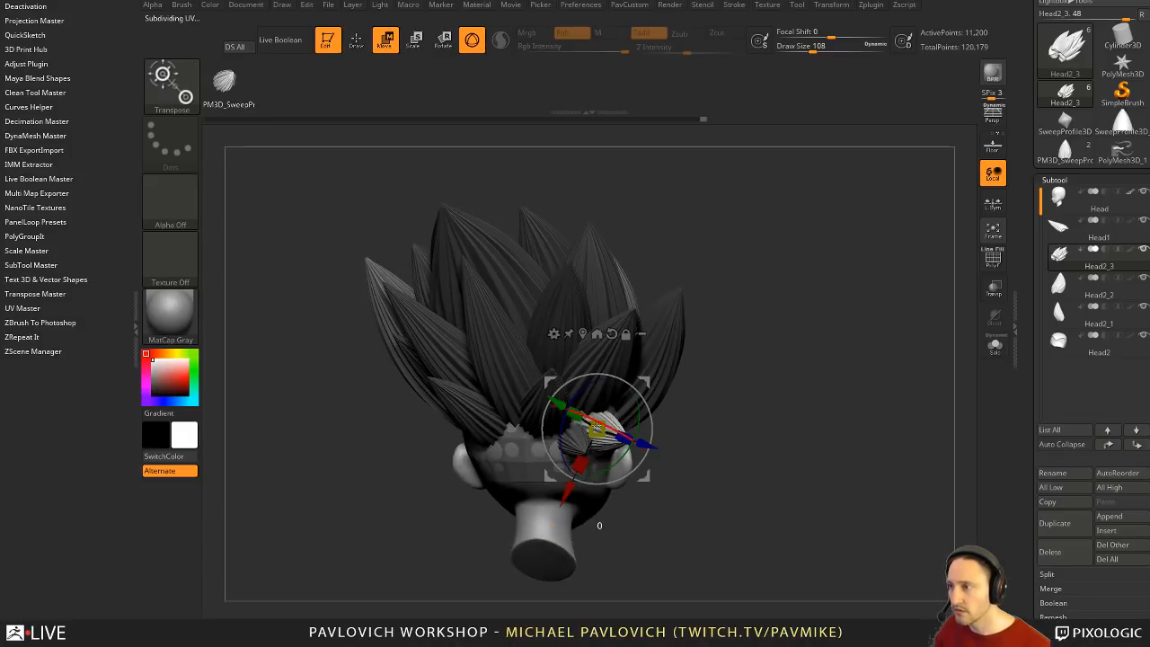
key("q")
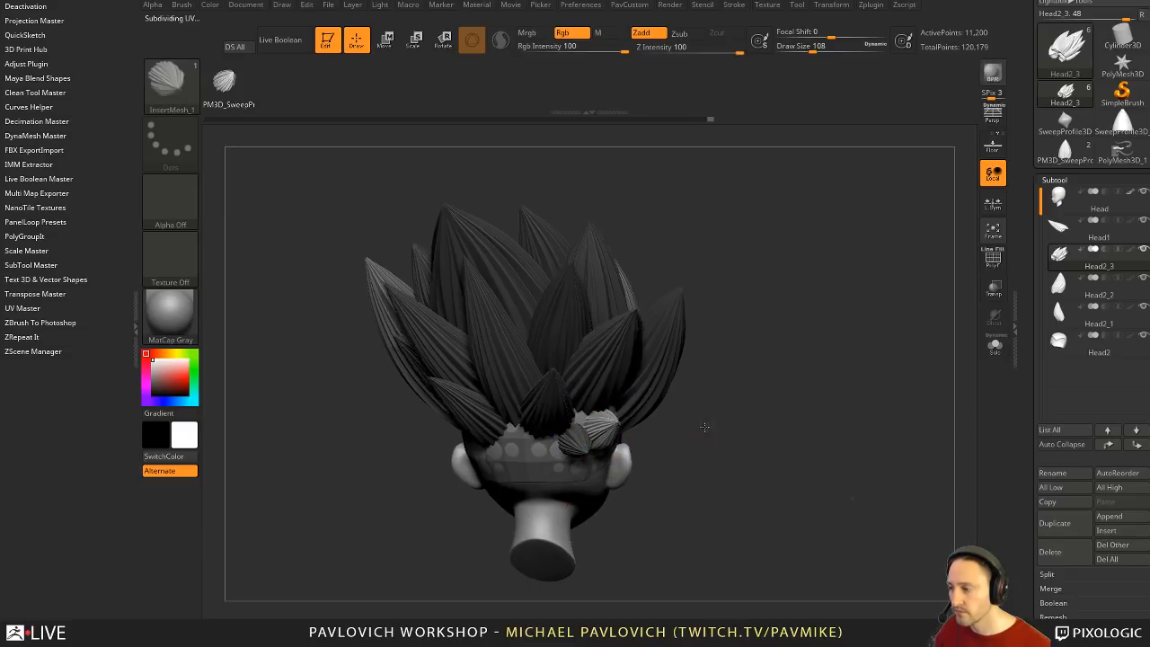
Step: Insert two more small spikes around the lower back and side of the head, rotating each one with the gizmo
left_click_drag(669, 396, 557, 443)
left_click(586, 458)
key("w")
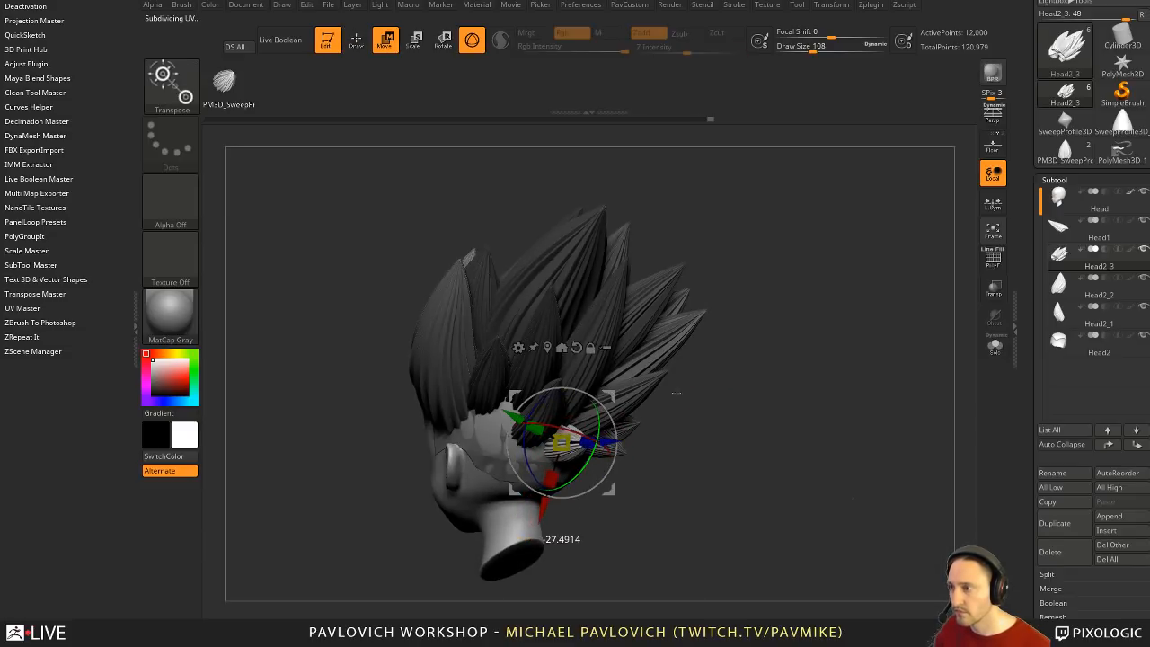
key("q")
left_click_drag(675, 392, 561, 422)
left_click(559, 430)
key("w")
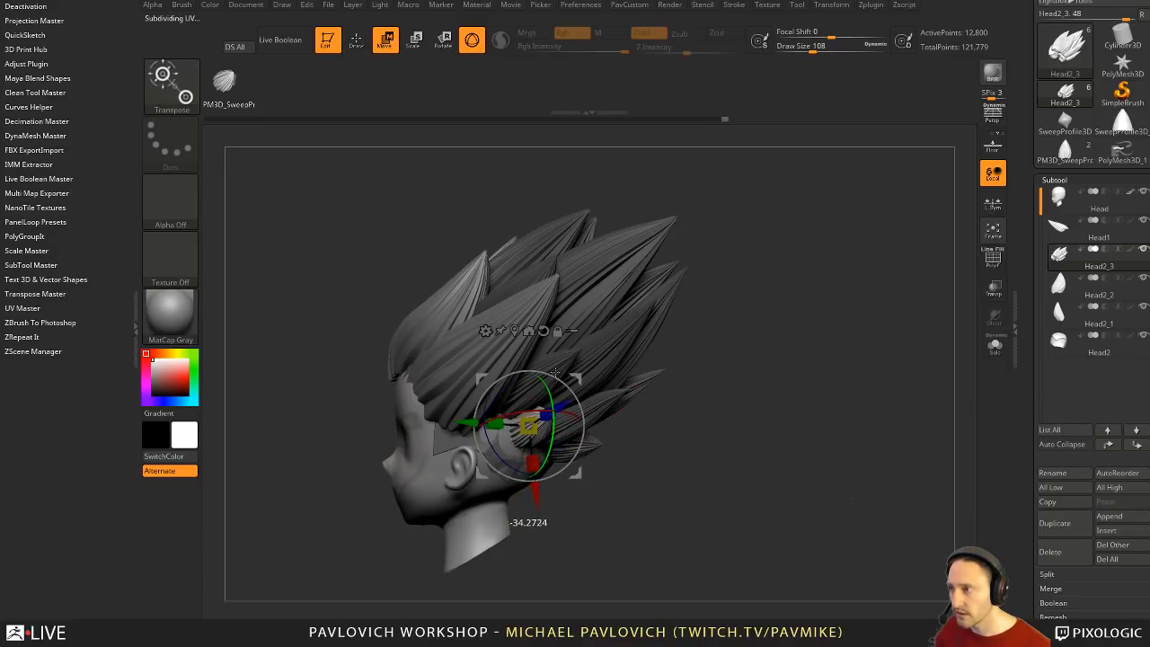
key("q")
Step: Insert a small spike just above and behind the ear and rotate it to follow the hair flow
left_click_drag(686, 406, 750, 337)
left_click_drag(719, 401, 656, 396)
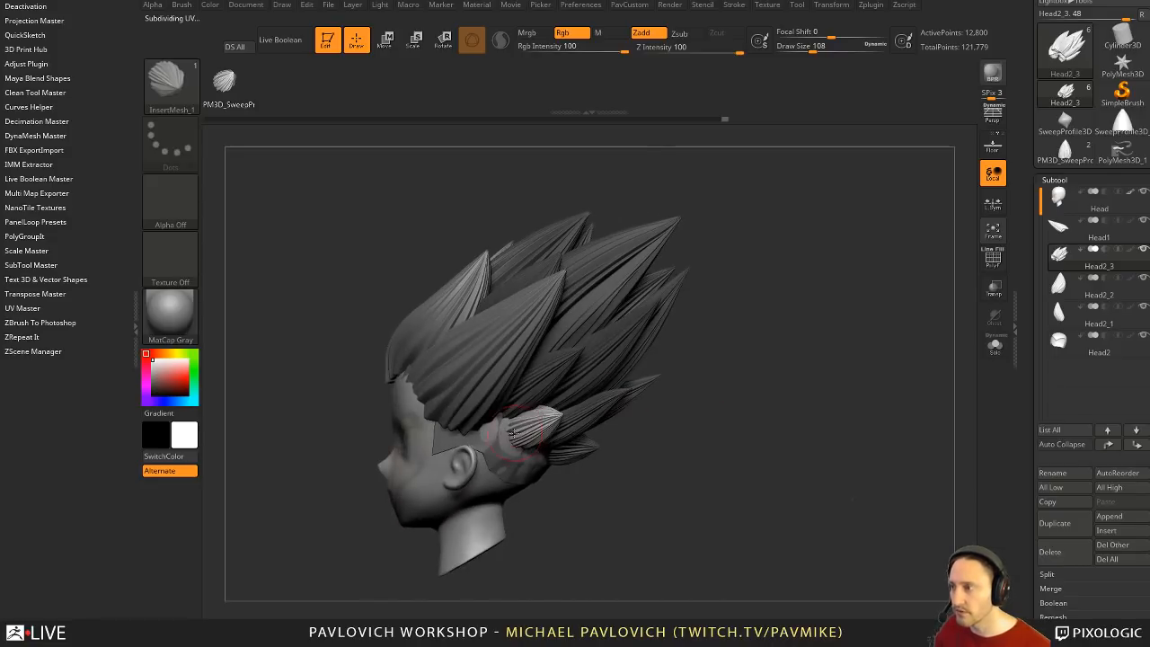
left_click(492, 433)
key("w")
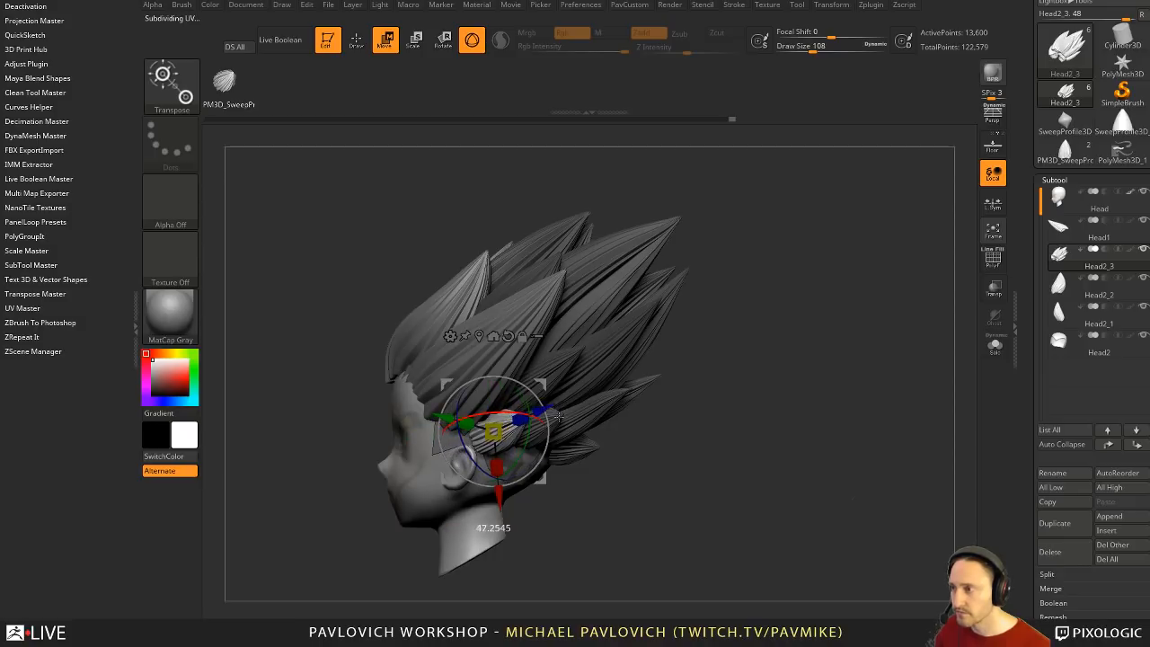
left_click_drag(558, 416, 560, 416)
left_click_drag(843, 417, 755, 385)
key("q")
Step: Add a small spike beneath the side row behind the ear and rotate it into line
left_click_drag(733, 389, 787, 401)
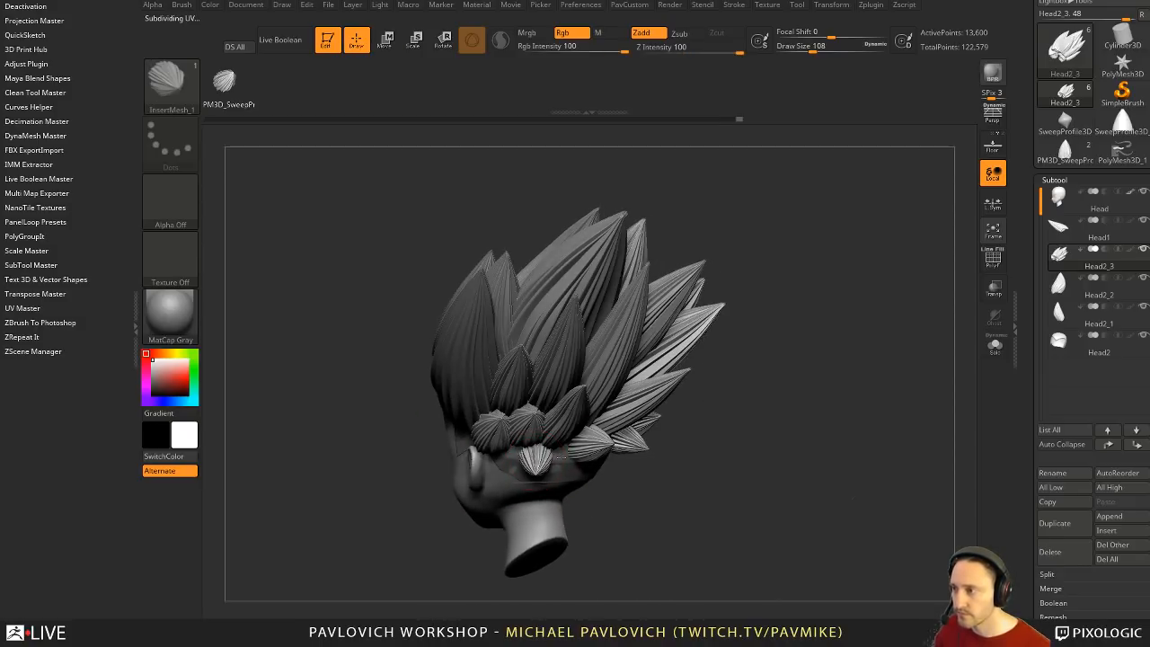
left_click(557, 457)
key("w")
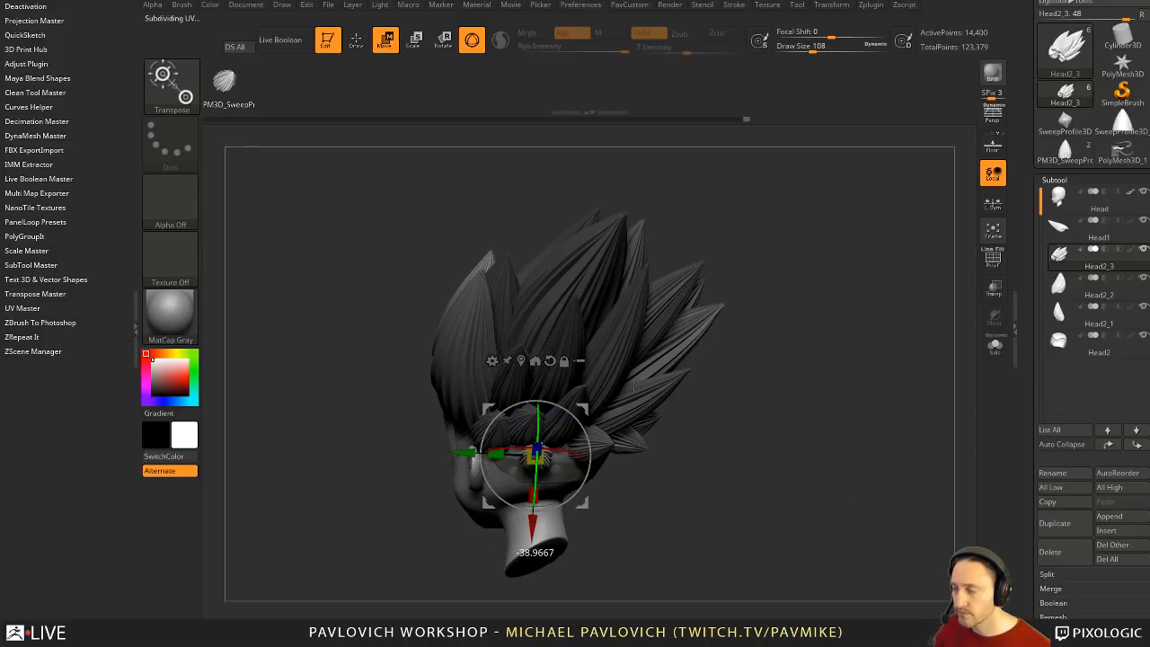
left_click_drag(635, 386, 639, 386)
key("q")
mouse_move(724, 387)
left_mouse_down()
mouse_move(779, 369)
mouse_move(851, 384)
left_mouse_up()
Step: Turn on PolyFrame and merge the Head2_3, Head2_2 and Head2_1 hair subtools down into Head1
left_click(993, 260)
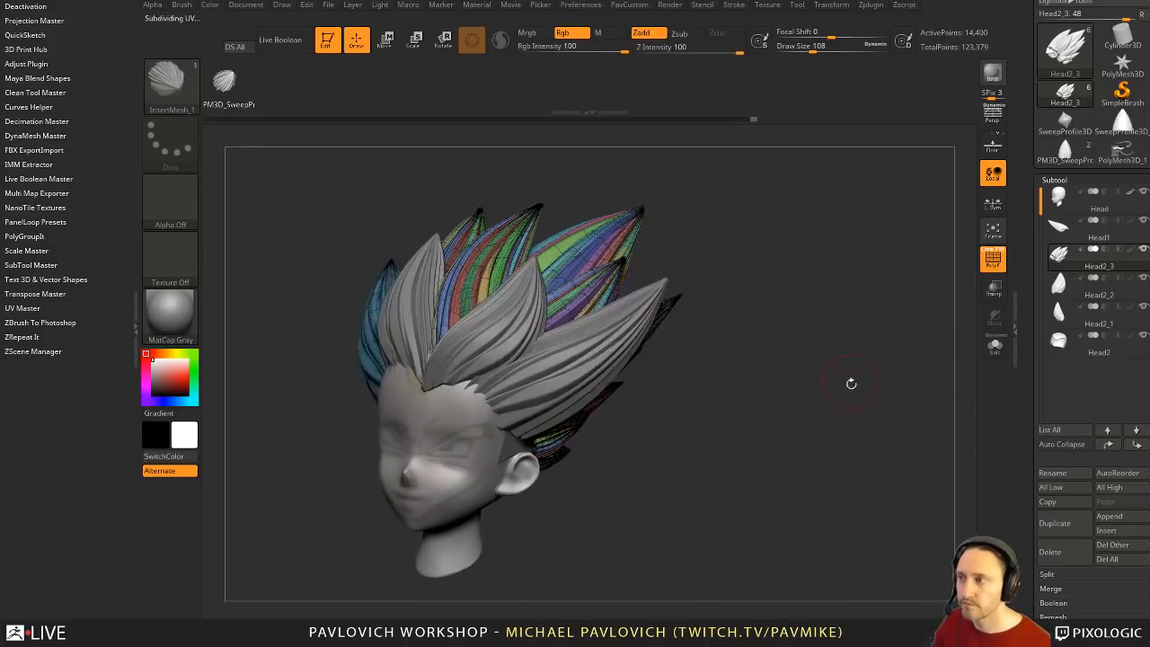
left_click(1088, 240)
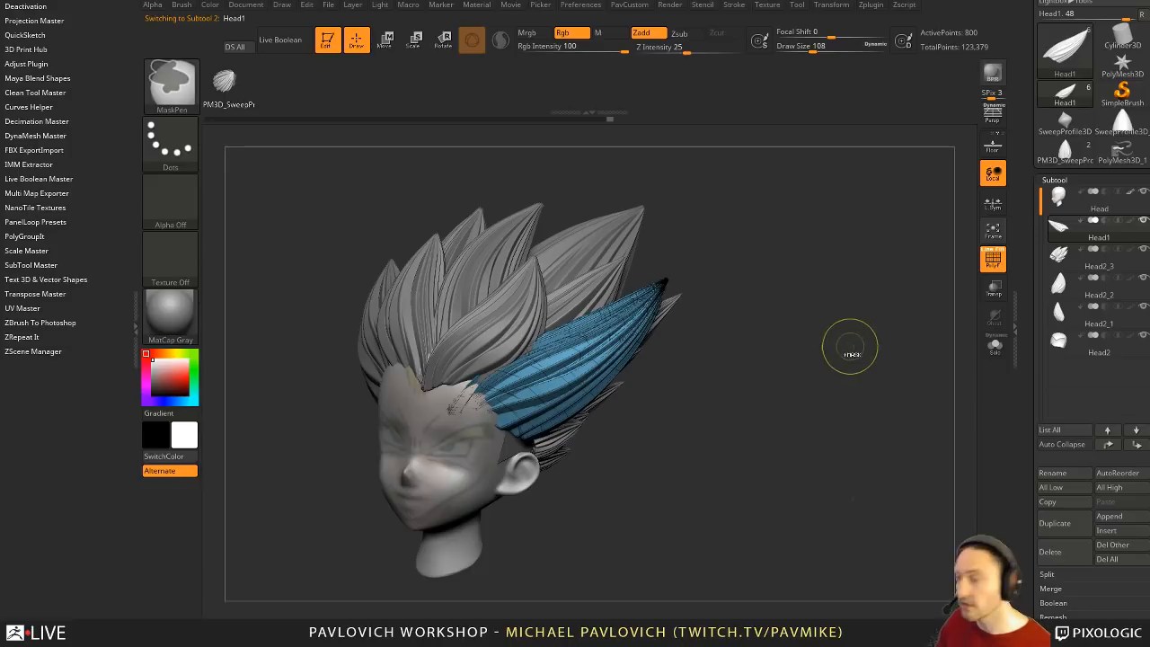
key("ctrl+e")
left_click(857, 373)
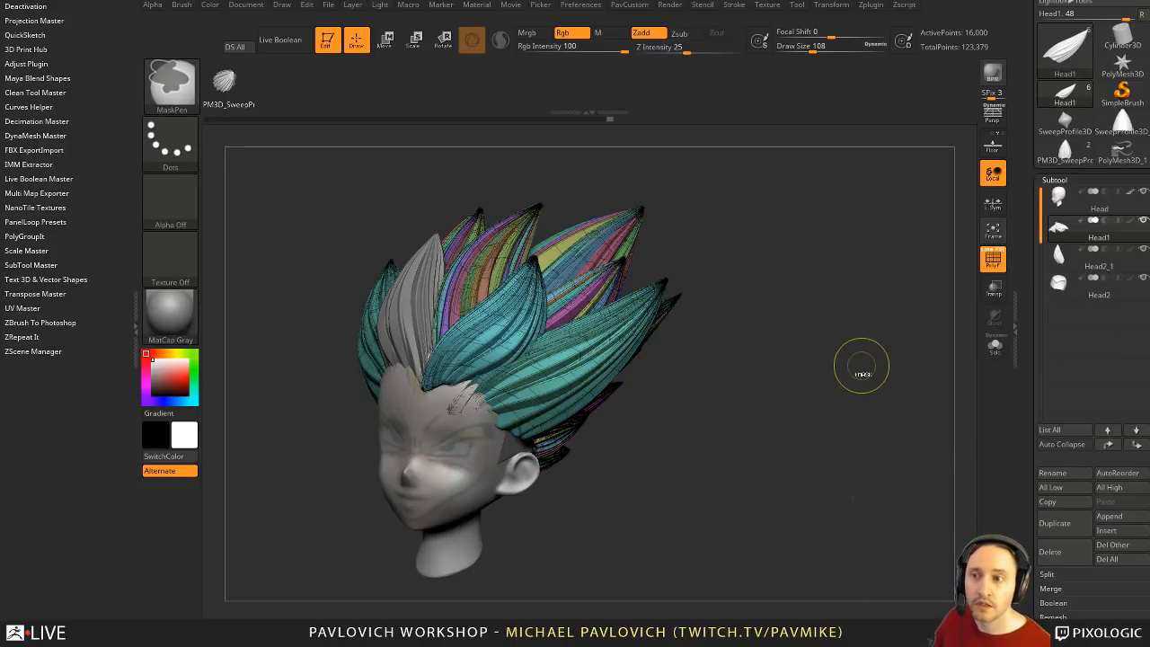
key("ctrl+e")
mouse_move(857, 367)
left_mouse_down()
mouse_move(789, 360)
mouse_move(868, 369)
left_mouse_up()
Step: Apply Auto Groups to the merged Head1 hair subtool
key("space")
key("space")
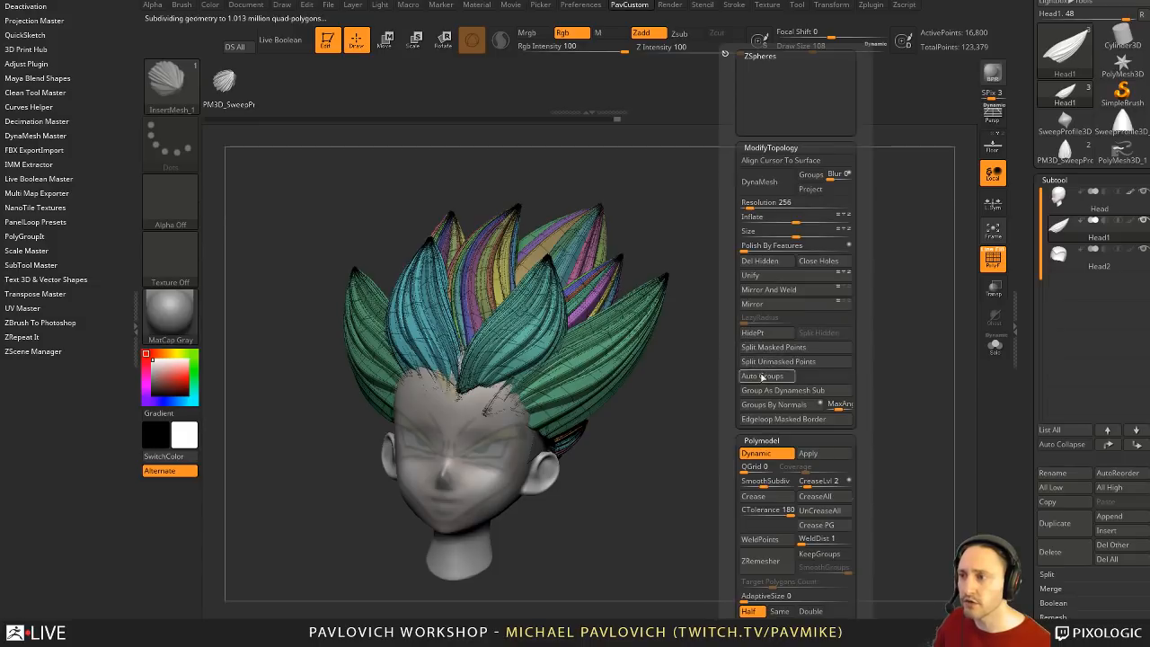
left_click(762, 376)
mouse_move(781, 318)
left_mouse_down()
mouse_move(700, 351)
mouse_move(775, 326)
mouse_move(785, 296)
left_mouse_up()
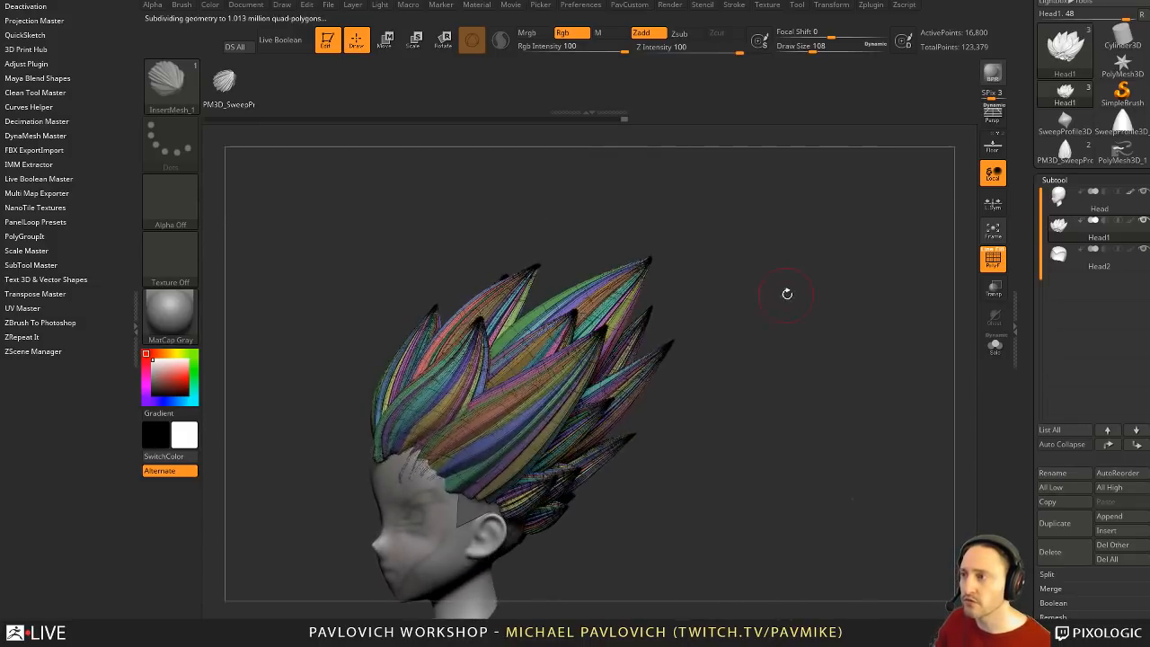
Step: With SelectLasso, isolate the tip of the topmost back spike, grow visibility to the whole spike, give it one polygroup, and swap visibility to the remaining hair
key("ctrl+shift")
key("b")
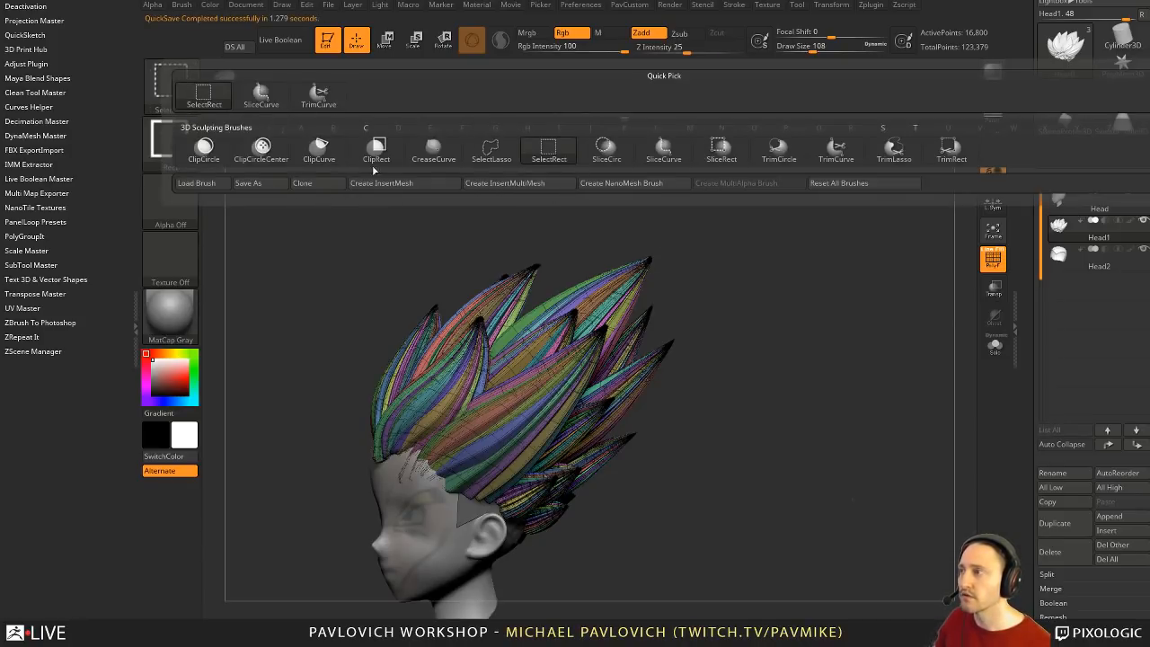
left_click(484, 156, "ctrl+shift")
left_click_drag(690, 268, 676, 274, "ctrl+shift")
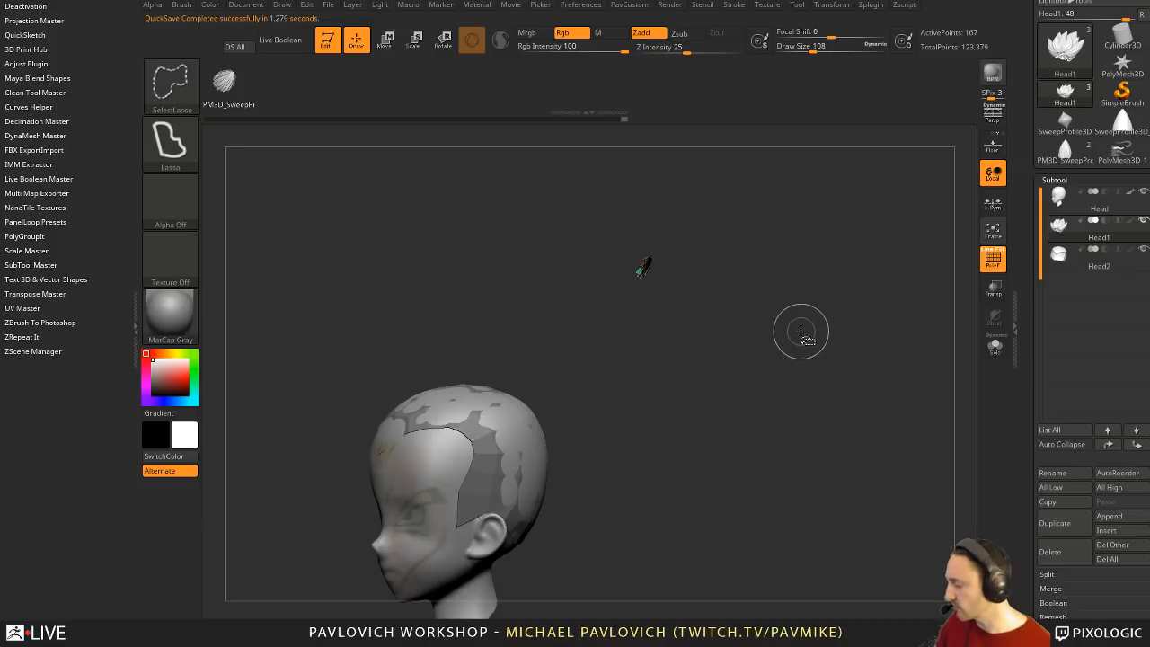
key("ctrl+shift+a")
key("ctrl+w")
left_click(857, 369, "ctrl+shift")
Step: Isolate the next tall back spike by its tip, assign it a single polygroup, and swap visibility to the ungrouped hair
left_click_drag(856, 369, 805, 338)
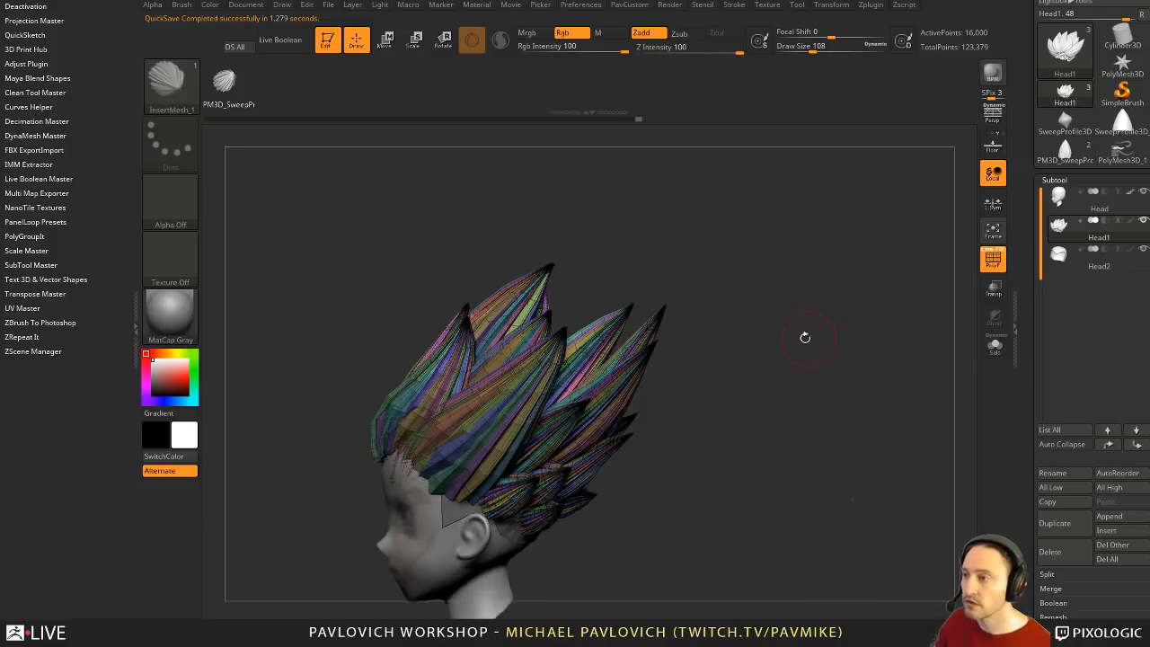
key("ctrl+shift")
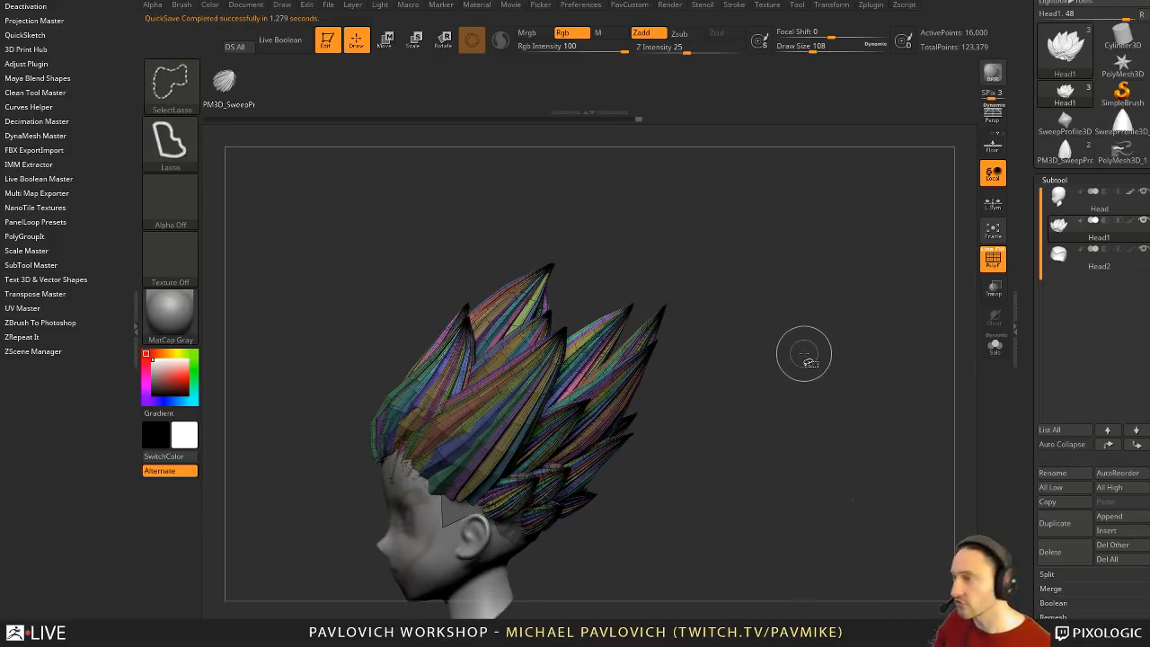
mouse_move(792, 333)
left_mouse_down()
mouse_move(672, 292)
mouse_move(674, 328)
left_mouse_up()
key("ctrl+shift+a")
key("ctrl+w")
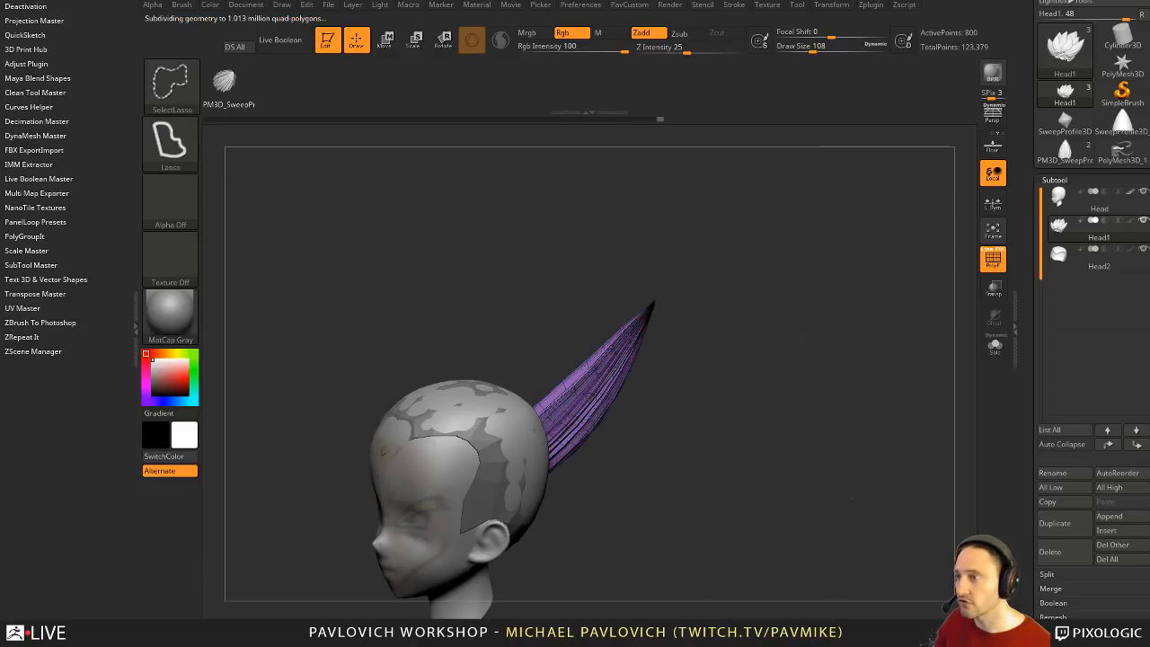
left_click(837, 330, "ctrl+shift")
Step: Isolate the back spike below the previous one, grow visibility to all of it, and assign it a single polygroup
mouse_move(769, 338)
left_mouse_down()
mouse_move(649, 351)
mouse_move(681, 365)
left_mouse_up()
key("ctrl+shift+a")
key("ctrl+w")
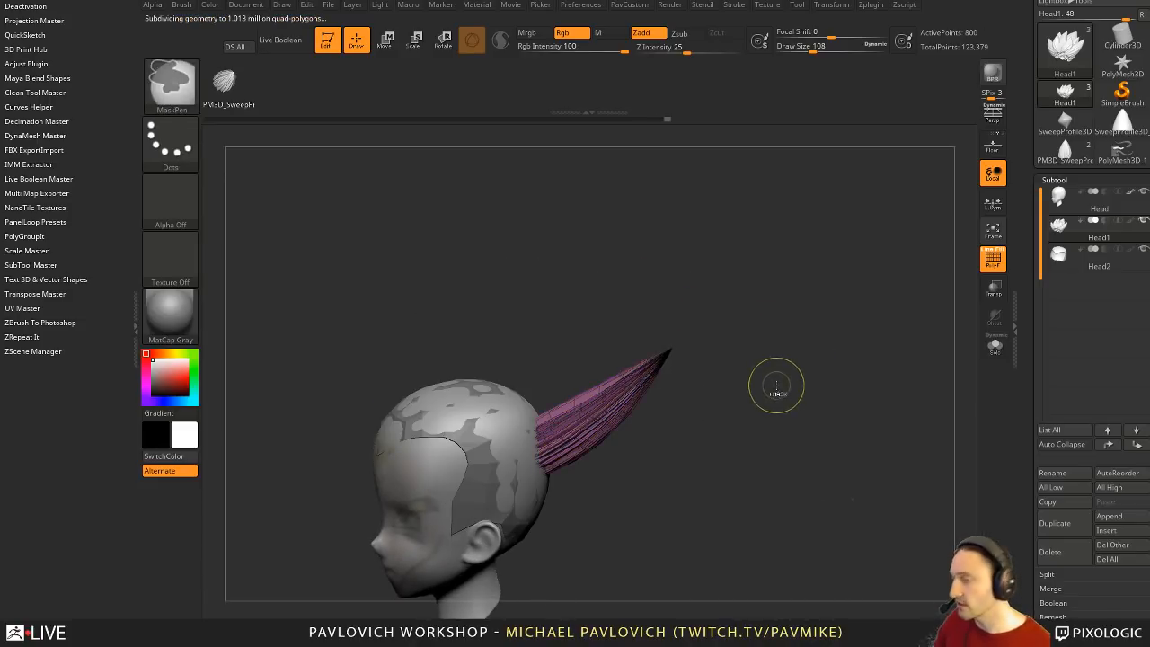
Step: Bring all hair back, isolate the next ungrouped spike, grow visibility to its whole mesh, and assign it one polygroup
left_click(775, 351, "ctrl+shift")
mouse_move(775, 350)
left_mouse_down()
mouse_move(797, 368)
mouse_move(804, 352)
mouse_move(675, 333)
mouse_move(693, 360)
left_mouse_up()
key("ctrl+shift+a")
key("ctrl+w")
left_click(788, 321, "ctrl+shift")
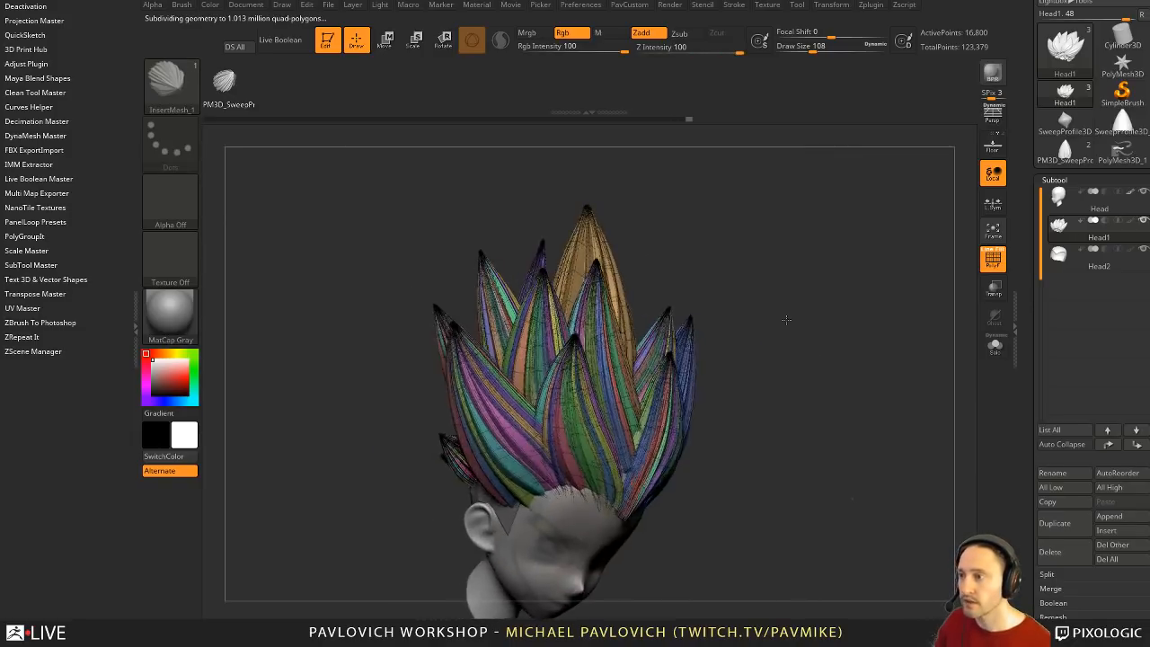
Step: Isolate the multicoloured spike on the far side of the forehead, give it a single polygroup, and show all hair
mouse_move(789, 321)
left_mouse_down()
mouse_move(702, 296)
mouse_move(652, 306)
mouse_move(683, 325)
left_mouse_up()
key("ctrl+shift+a")
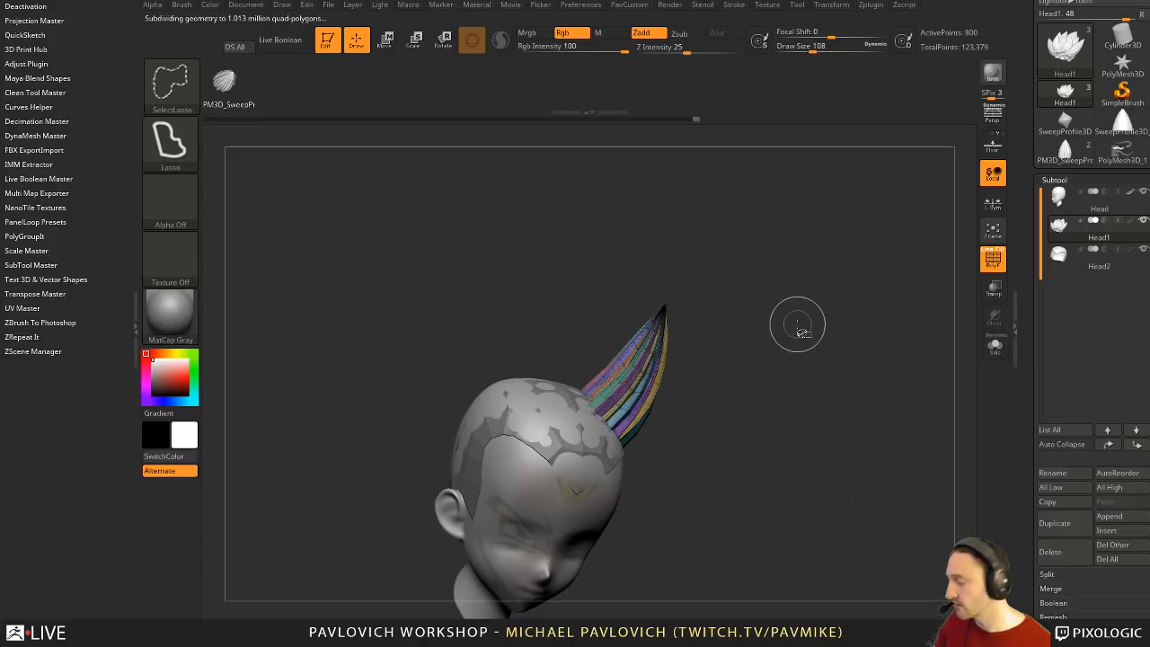
key("ctrl+w")
left_click(796, 329, "ctrl+shift")
Step: Give the front spike above the forehead and another nearby ungrouped spike one polygroup each, then show all hair
left_click_drag(797, 329, 755, 351)
key("ctrl+shift+a")
key("ctrl+w")
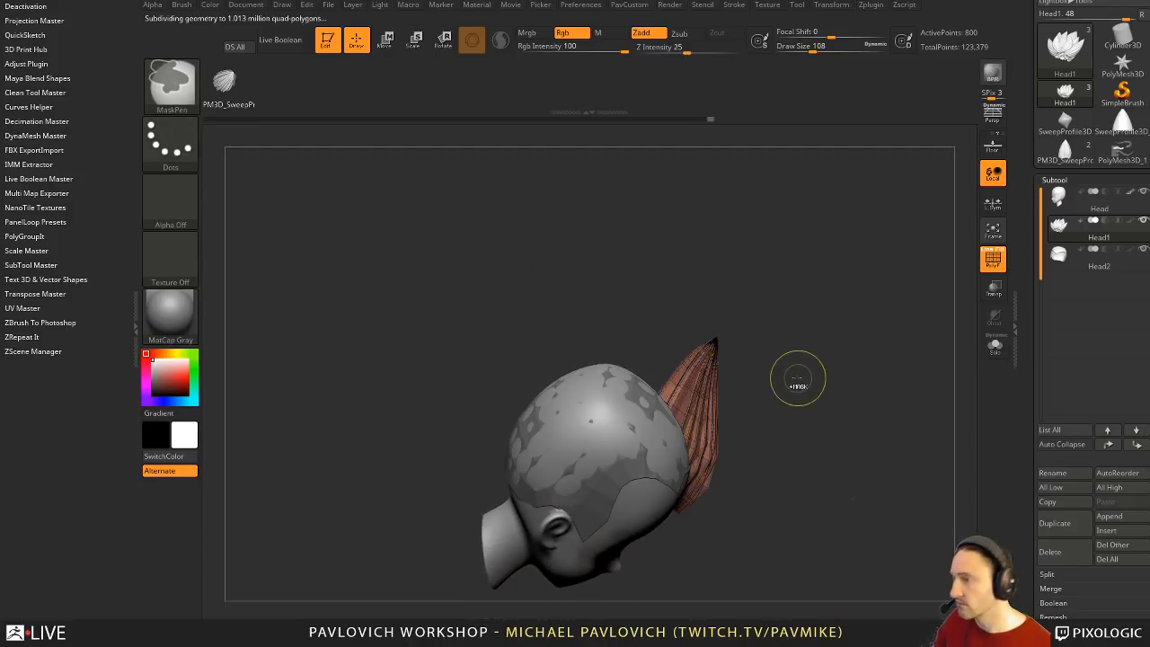
left_click(778, 312, "ctrl+shift")
mouse_move(779, 312)
left_mouse_down()
mouse_move(830, 343)
mouse_move(781, 384)
left_mouse_up()
key("ctrl+shift+a")
key("ctrl+w")
left_click(818, 352, "ctrl+shift")
Step: Isolate two neighbouring upper spikes on the right side of the head and assign each its own polygroup
left_click_drag(814, 288, 798, 307)
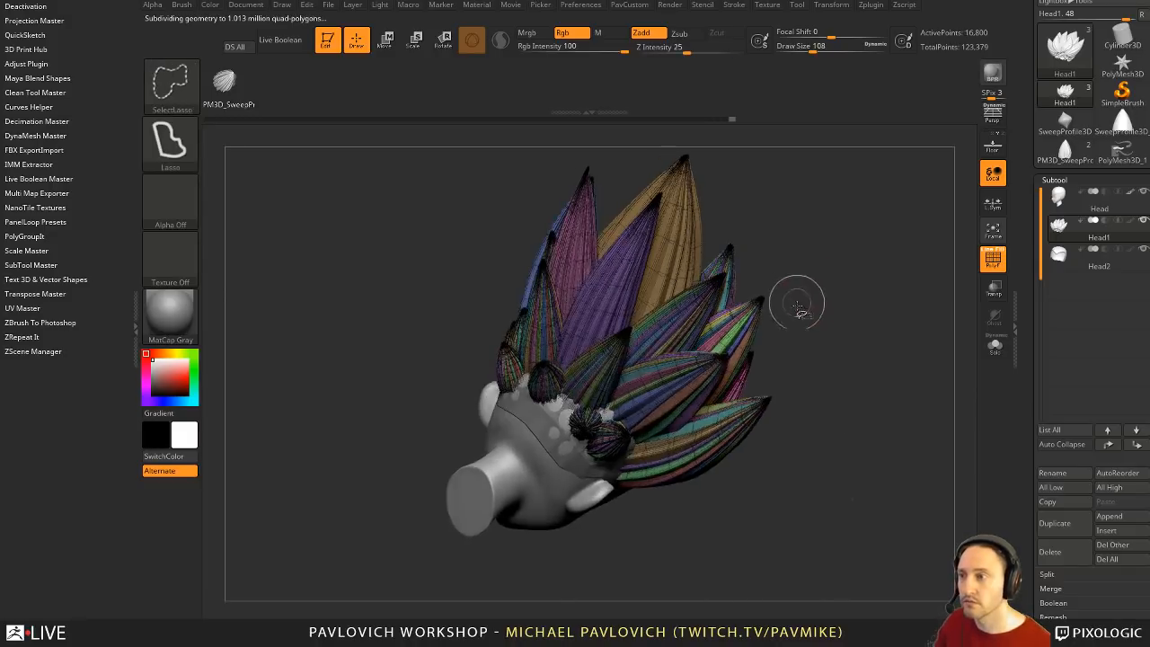
mouse_move(828, 347)
left_mouse_down("ctrl+shift")
mouse_move(855, 345)
mouse_move(856, 330)
left_mouse_up("ctrl+shift")
key("ctrl+shift+a")
key("ctrl+w")
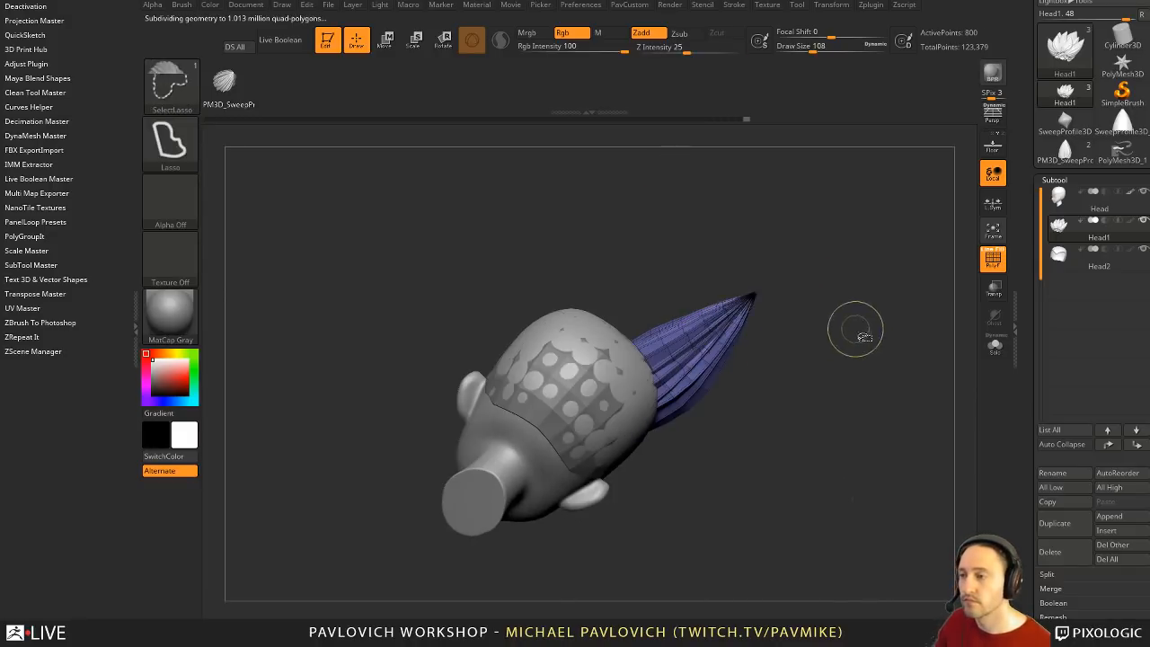
left_click(856, 329, "ctrl+shift")
left_click(704, 238, "ctrl+shift")
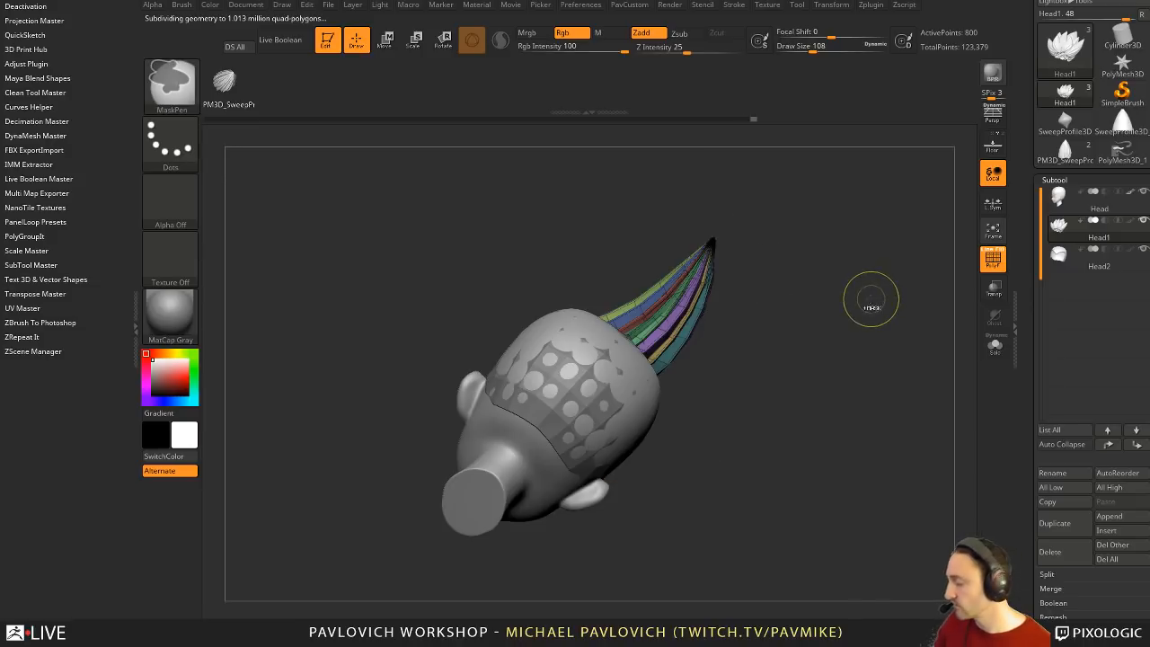
left_click(861, 281, "ctrl+shift")
Step: Isolate the low side spike beside the right ear, grow visibility to all of it, and give it one polygroup
mouse_move(860, 293)
left_mouse_down()
mouse_move(853, 332)
mouse_move(826, 321)
left_mouse_up()
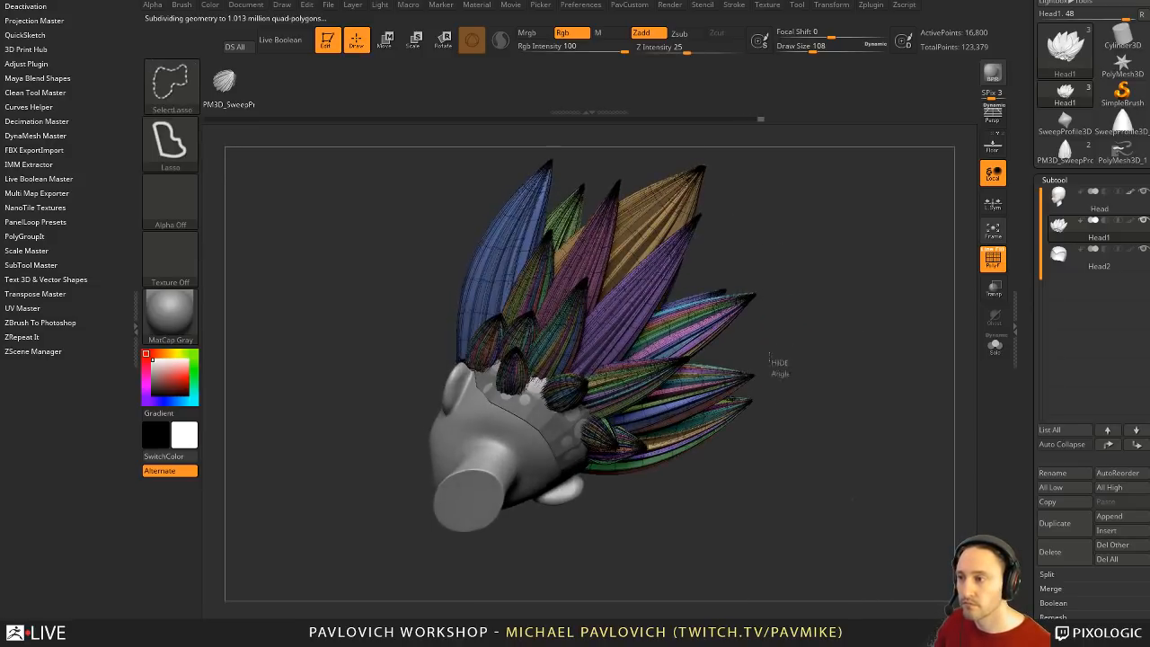
mouse_move(779, 362)
left_mouse_down("ctrl+shift")
mouse_move(785, 383)
mouse_move(760, 478)
left_mouse_up("ctrl+shift")
key("ctrl+shift+a")
key("ctrl+w")
left_click(827, 377, "ctrl+shift")
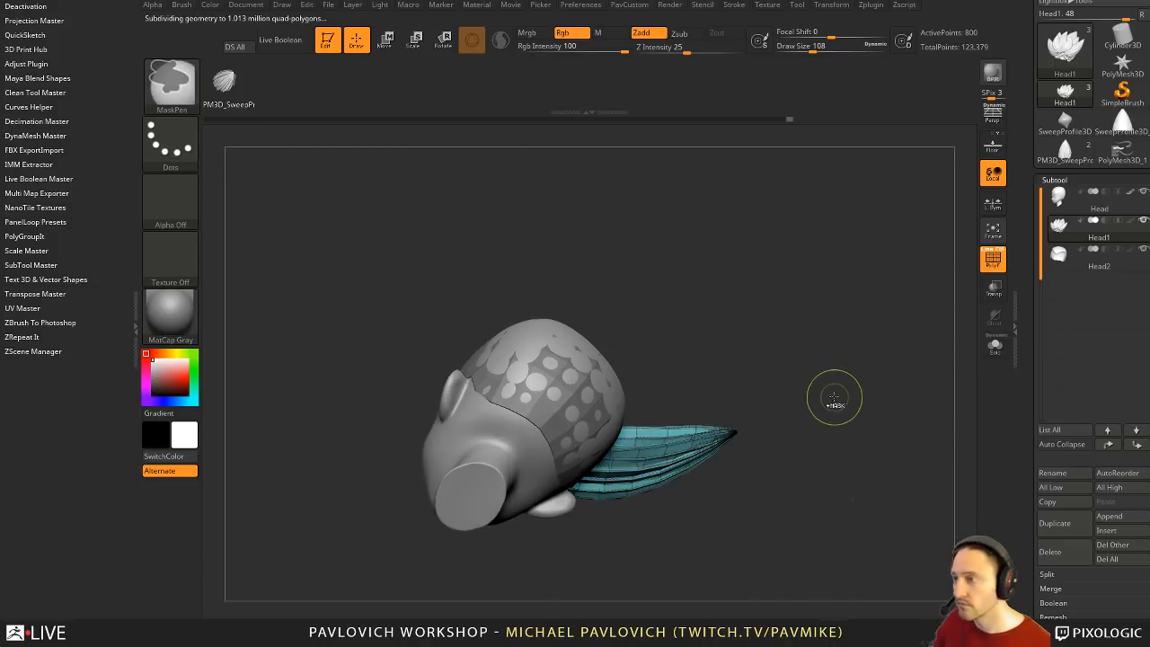
Step: Isolate the tip of a higher ungrouped spike, grow visibility to the whole spike, and assign it one polygroup
left_click(809, 314, "ctrl+shift")
mouse_move(804, 295)
left_mouse_down()
mouse_move(796, 333)
mouse_move(726, 290)
mouse_move(738, 288)
left_mouse_up()
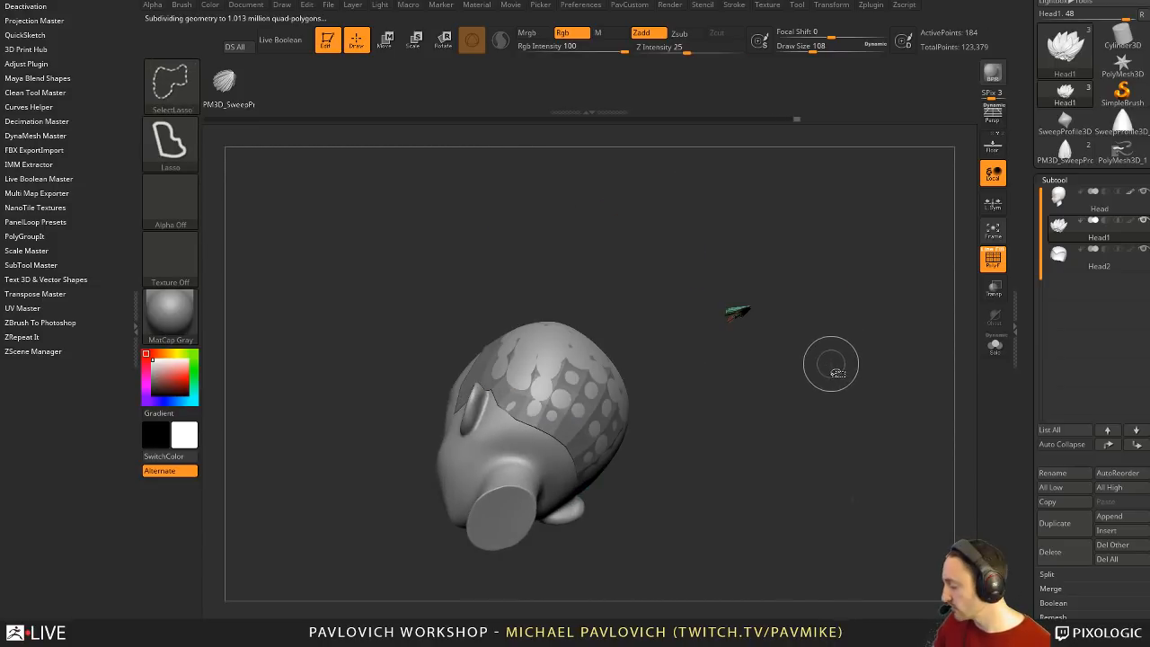
key("ctrl+shift+a")
key("ctrl+w")
left_click(831, 348, "ctrl+shift")
Step: Isolate the narrow spike behind the left ear by its tip, assign it one polygroup, and show all hair
left_click_drag(839, 314, 772, 318)
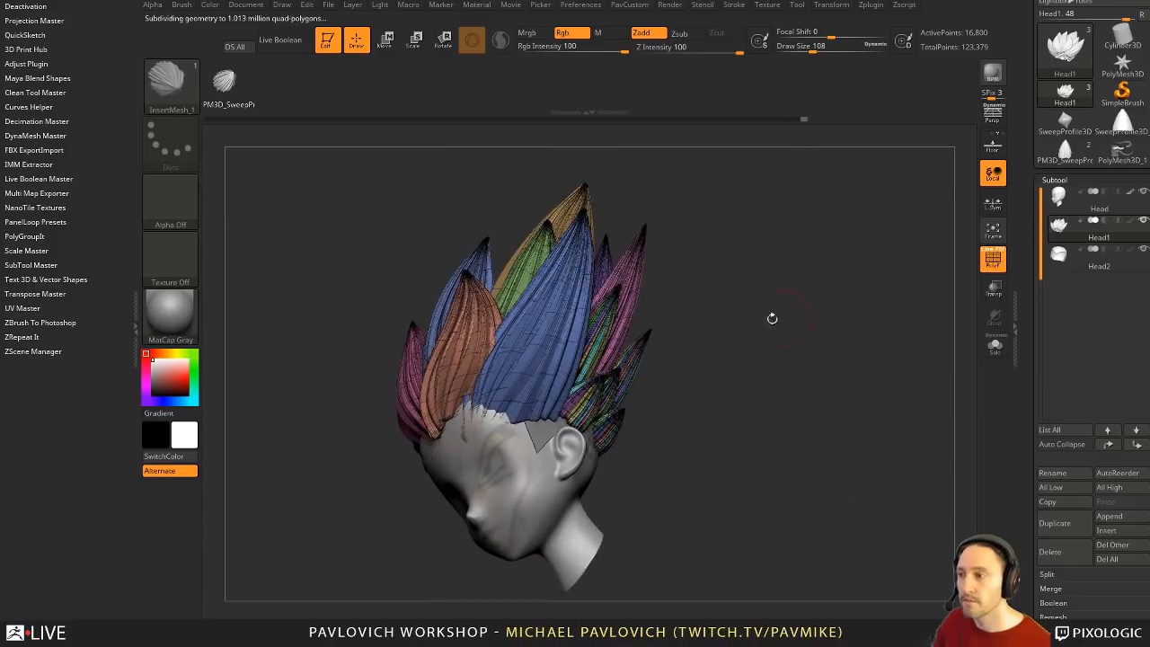
mouse_move(680, 329)
left_mouse_down("ctrl+shift")
mouse_move(644, 319)
mouse_move(665, 340)
left_mouse_up("ctrl+shift")
key("ctrl+shift+a")
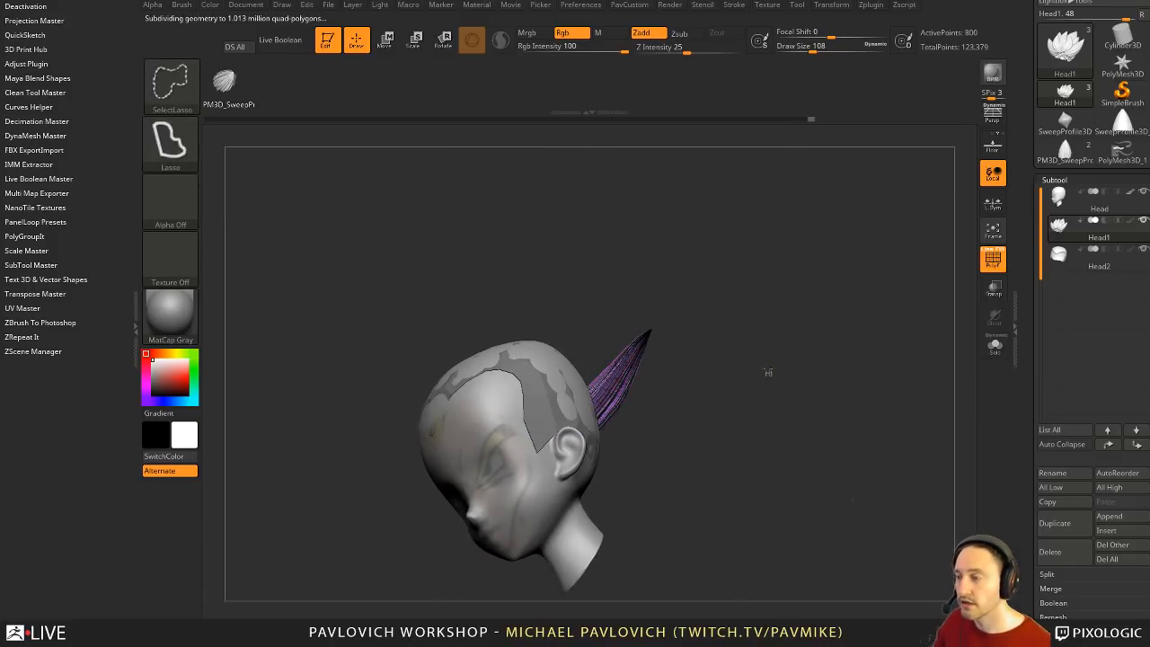
left_click(769, 373, "ctrl+shift")
Step: Isolate the half-hidden spike behind the large left side spike and give it a single polygroup
left_click_drag(774, 353, 816, 433)
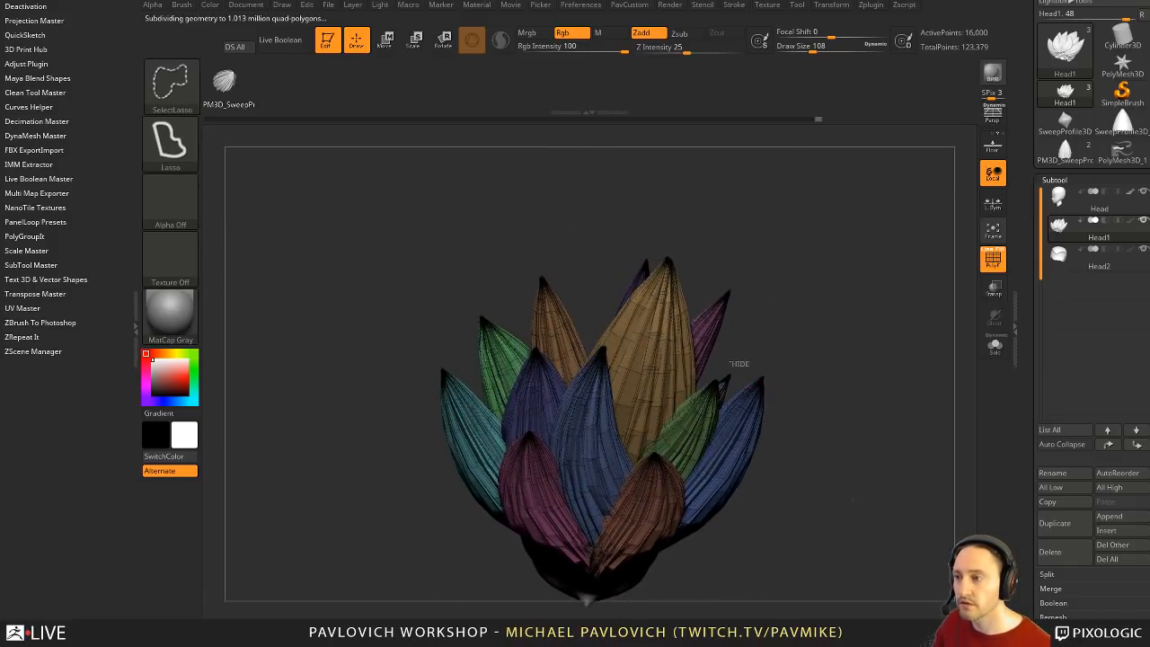
left_click_drag(730, 392, 737, 390, "ctrl+shift")
key("ctrl+shift+a")
key("ctrl+w")
left_click(849, 362, "ctrl+shift")
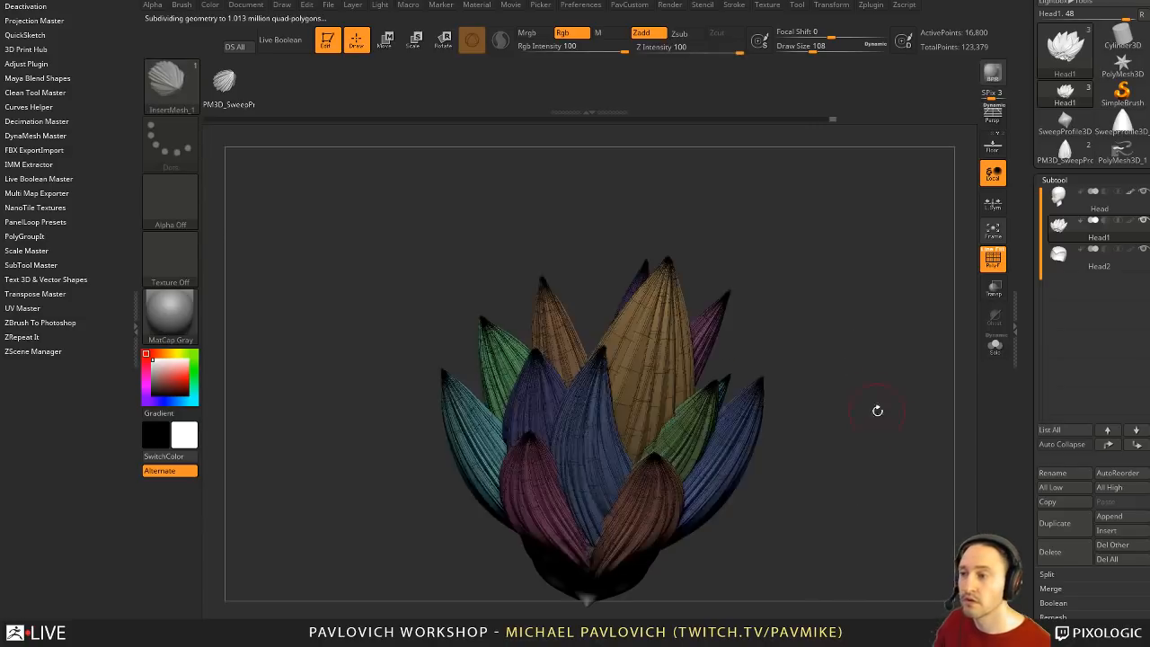
Step: Lasso the tip of the small multicoloured spike just above the left ear, grow visibility, and assign one polygroup
mouse_move(875, 408)
left_mouse_down()
mouse_move(837, 377)
mouse_move(858, 398)
mouse_move(737, 414)
mouse_move(738, 359)
mouse_move(718, 409)
left_mouse_up()
left_click(812, 402, "ctrl+shift")
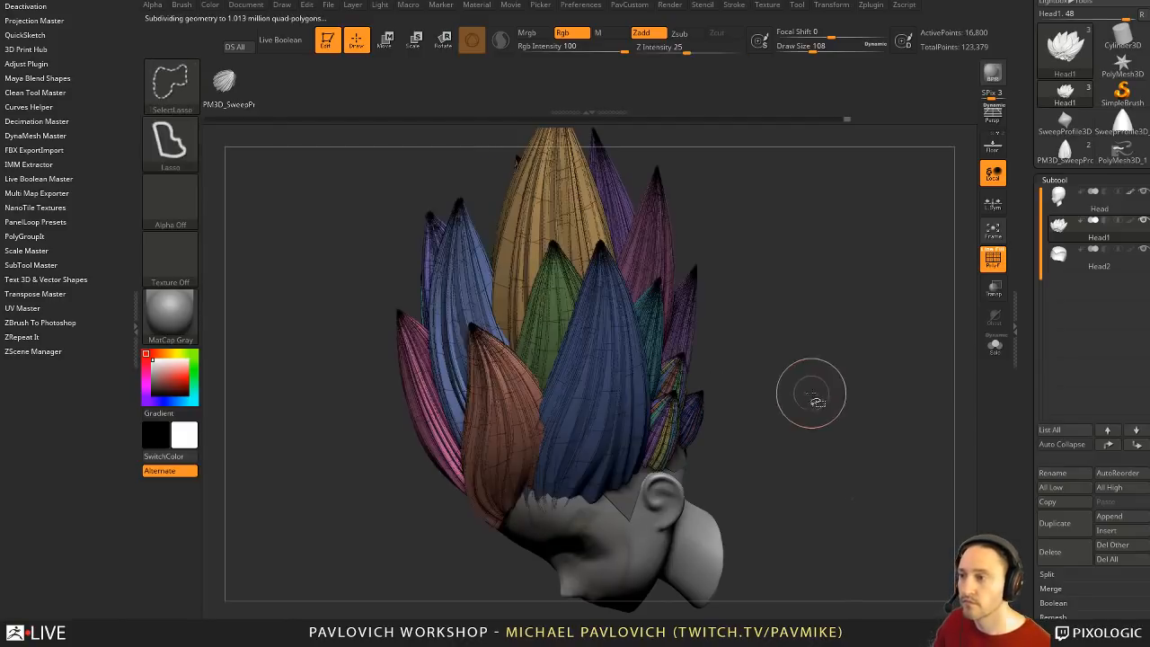
mouse_move(812, 398)
left_mouse_down()
mouse_move(815, 319)
mouse_move(817, 357)
left_mouse_up()
left_click_drag(764, 257, 737, 235, "ctrl+shift")
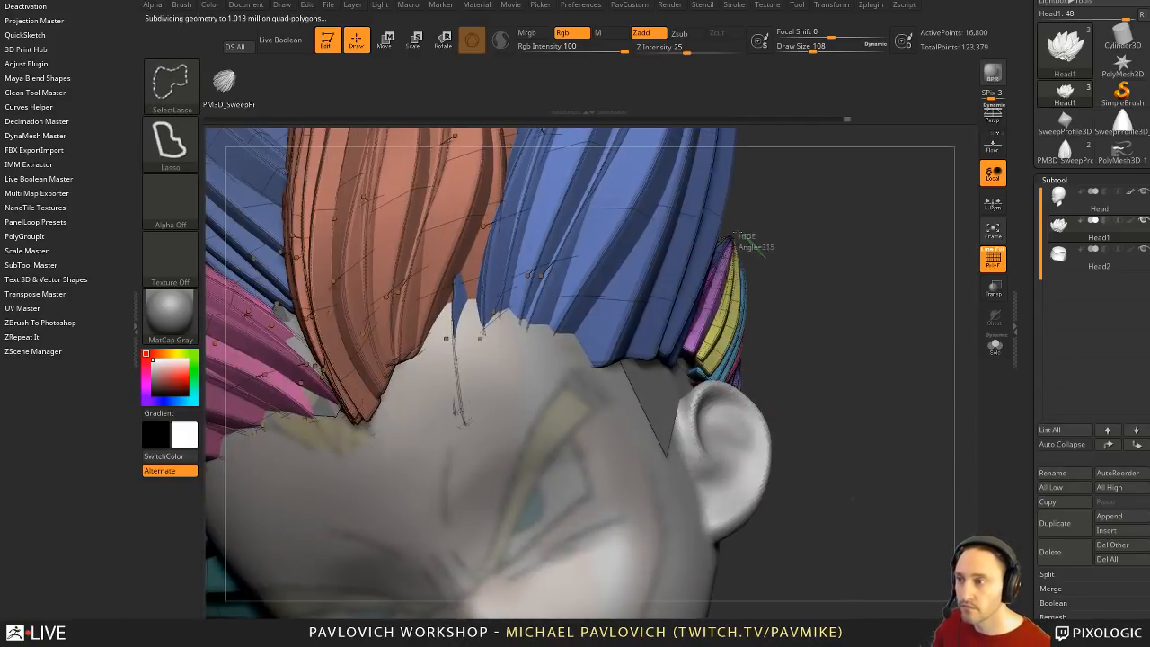
mouse_move(785, 299)
left_mouse_down("ctrl+shift")
mouse_move(809, 315)
mouse_move(841, 267)
mouse_move(465, 462)
mouse_move(751, 254)
left_mouse_up("ctrl+shift")
key("ctrl+shift+a")
key("ctrl+w")
left_click(870, 325, "ctrl+shift")
Step: Isolate the ungrouped mid-height spike on the back of the head, give it one polygroup, and show all hair
mouse_move(816, 317)
left_mouse_down("ctrl+shift")
mouse_move(795, 315)
mouse_move(825, 363)
left_mouse_up("ctrl+shift")
key("ctrl+shift+a")
key("ctrl+w")
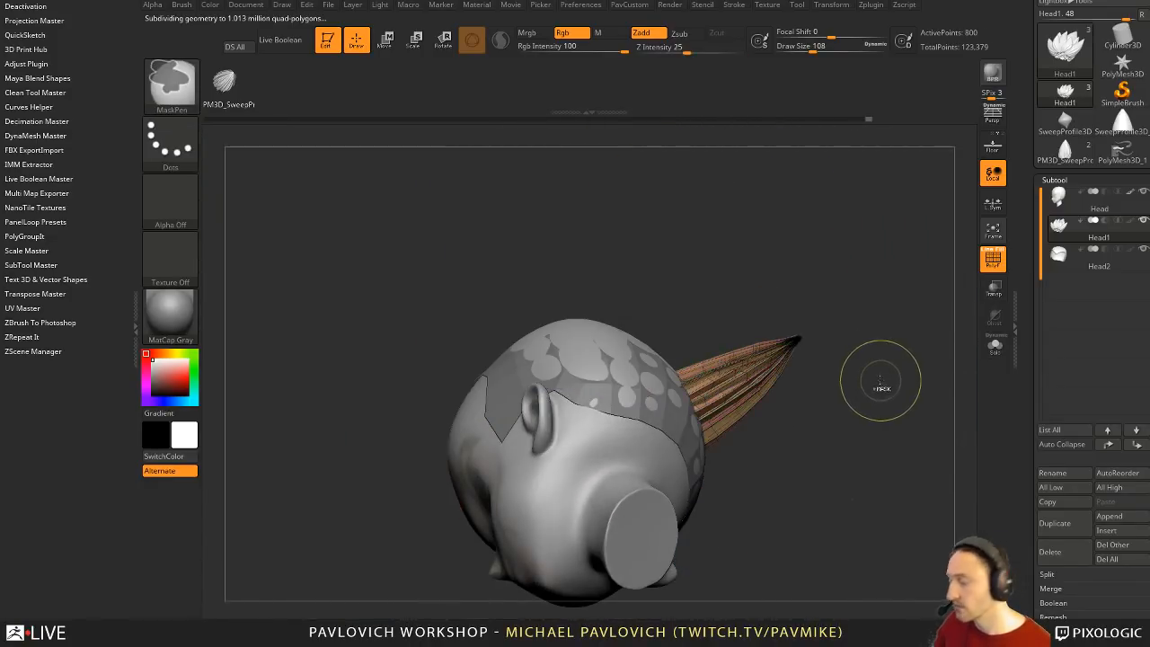
left_click(860, 349, "ctrl+shift")
Step: Isolate the small multicoloured spike at the nape, assign it one polygroup, and bring back all hair
mouse_move(861, 298)
left_mouse_down()
mouse_move(690, 342)
mouse_move(688, 367)
left_mouse_up()
left_click(815, 402, "ctrl+shift")
left_click_drag(815, 402, 746, 388)
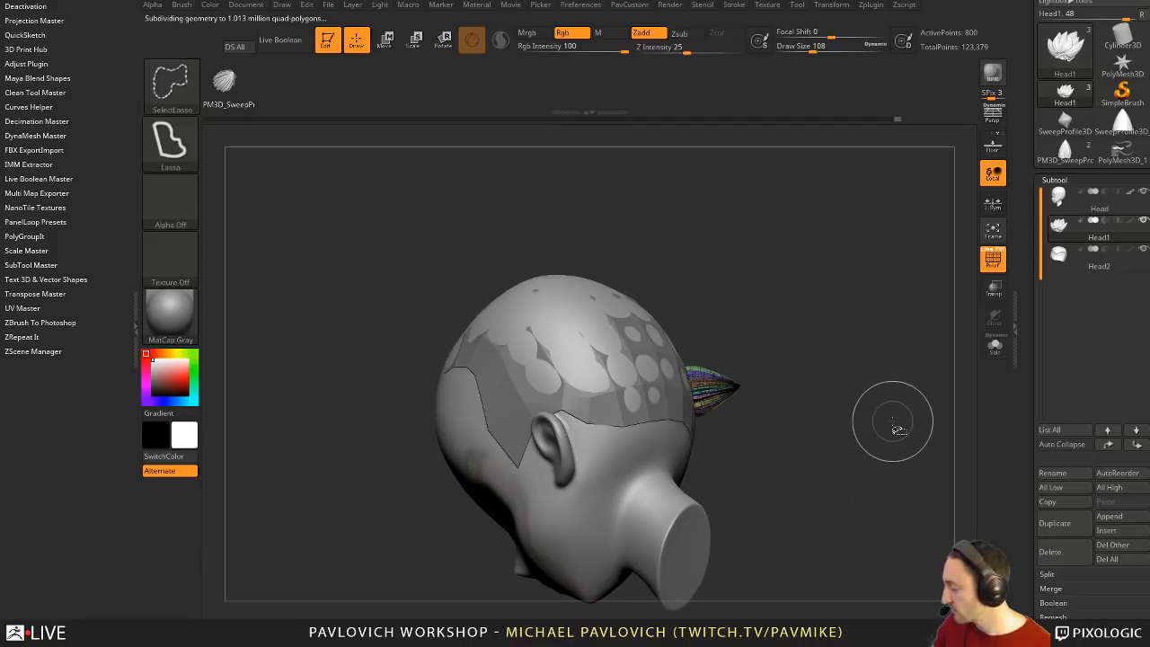
left_click(881, 409, "ctrl+shift")
Step: Isolate the small spike behind the right ear, give it one polygroup, and unhide the remaining hair
mouse_move(881, 409)
left_mouse_down()
mouse_move(859, 409)
mouse_move(874, 451)
left_mouse_up()
left_click_drag(812, 286, 814, 300, "ctrl+shift")
key("ctrl+shift+a")
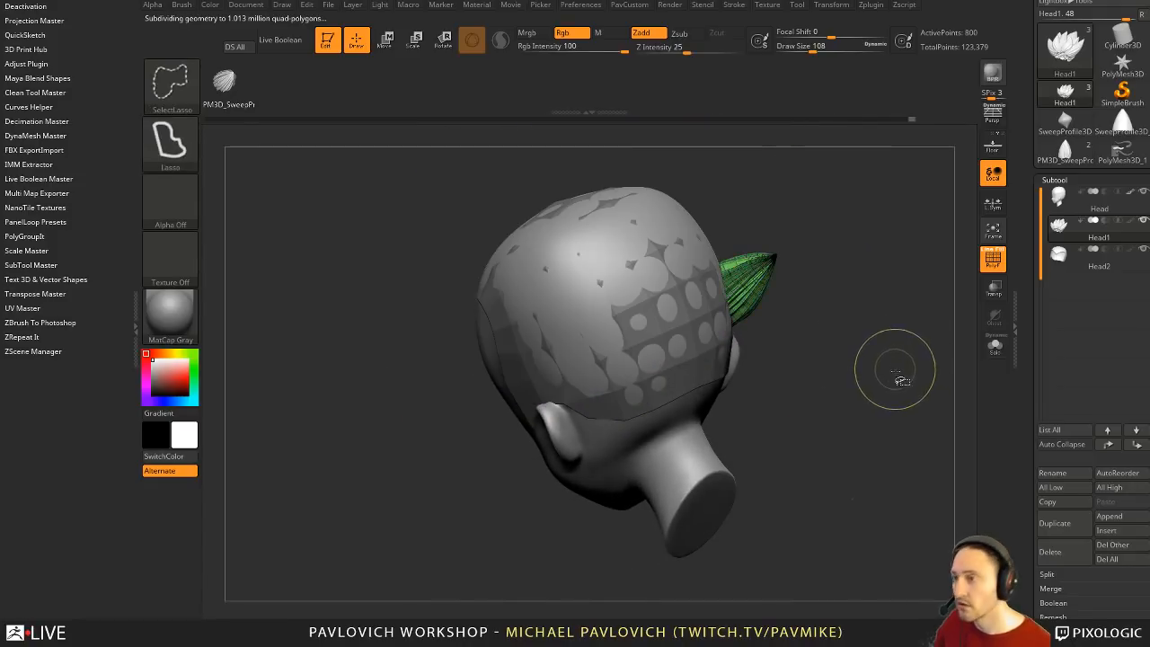
left_click(895, 369, "ctrl+shift")
Step: Switch to SelectRect, isolate the small spike above the left ear including its stray strip, and regroup it as one polygroup
mouse_move(878, 324)
left_mouse_down()
mouse_move(905, 279)
mouse_move(702, 363)
mouse_move(601, 322)
left_mouse_up()
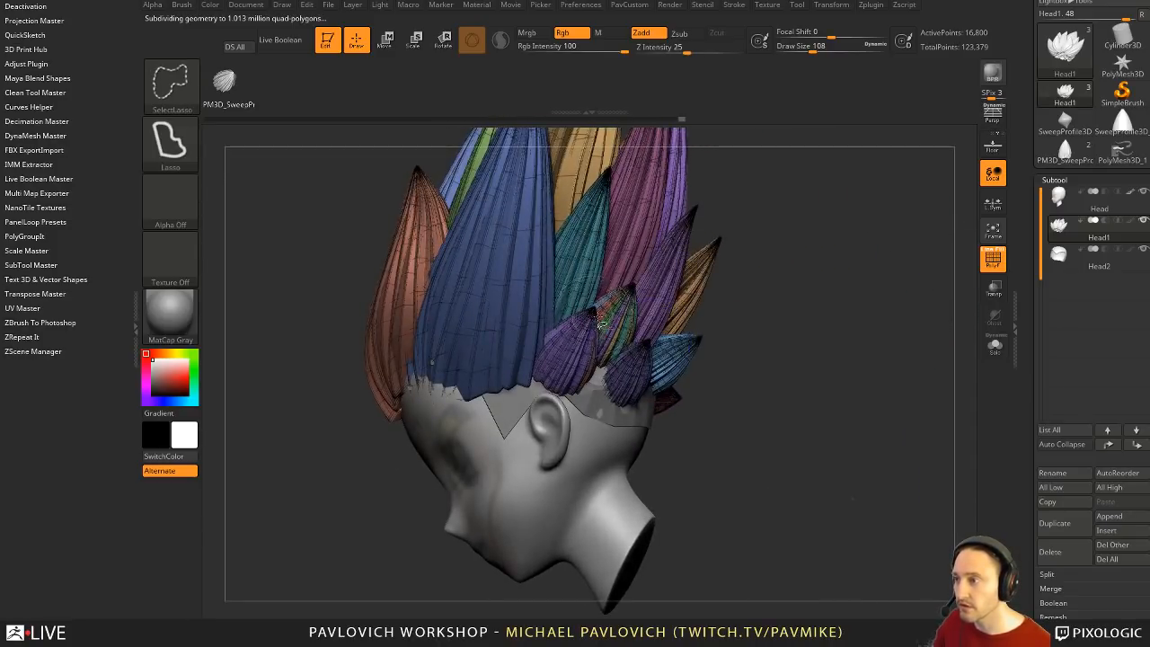
left_click(601, 321, "ctrl+shift")
left_click(197, 113)
left_click(588, 346, "ctrl+shift")
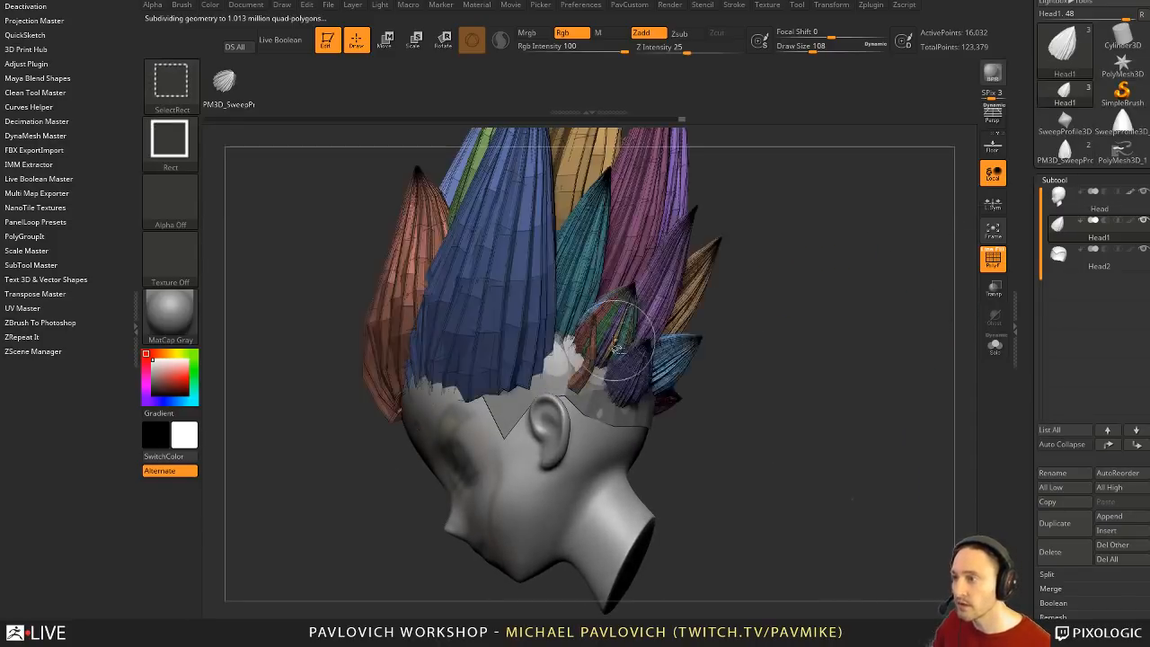
left_click(842, 317, "ctrl+shift")
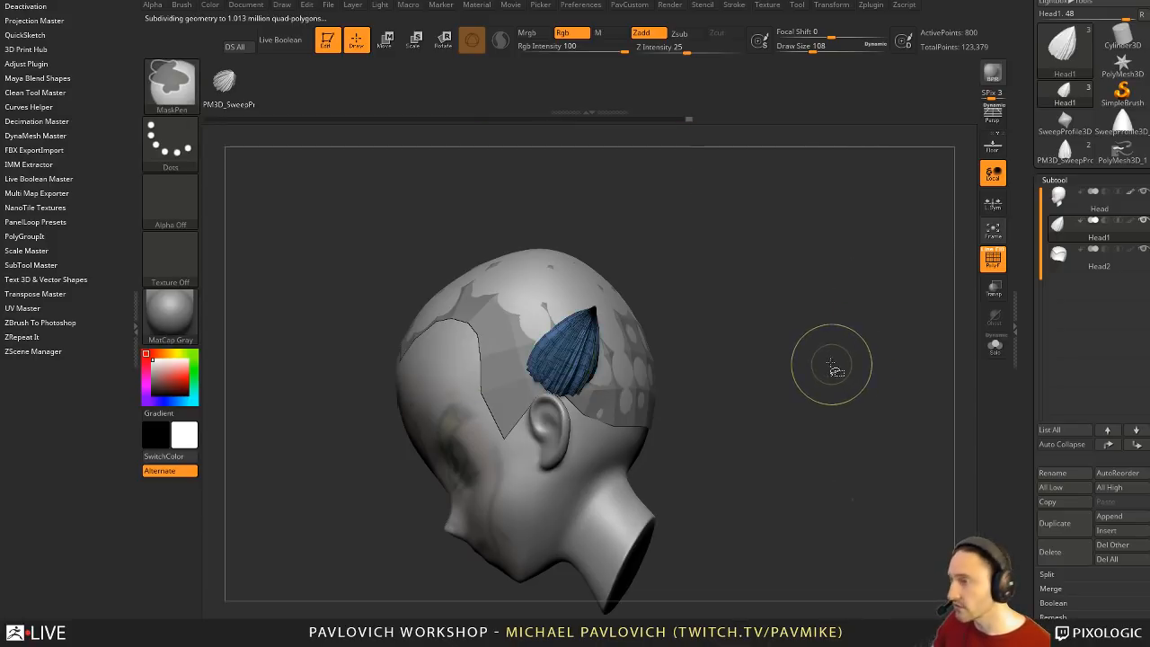
left_click(831, 360, "ctrl+shift")
Step: Hide grouped spikes one after another to check for ungrouped ones, then restore the full hair and inspect it from behind
mouse_move(812, 326)
left_mouse_down()
mouse_move(816, 349)
mouse_move(795, 355)
left_mouse_up()
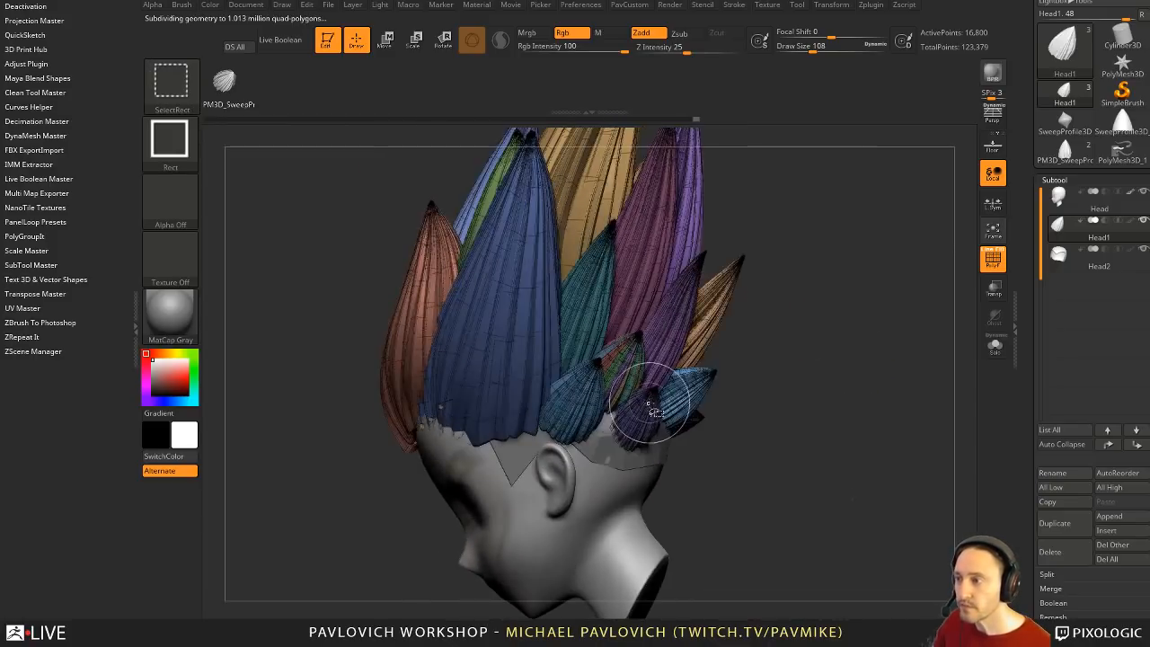
left_click(691, 391, "ctrl+shift")
left_click(696, 400, "ctrl+shift")
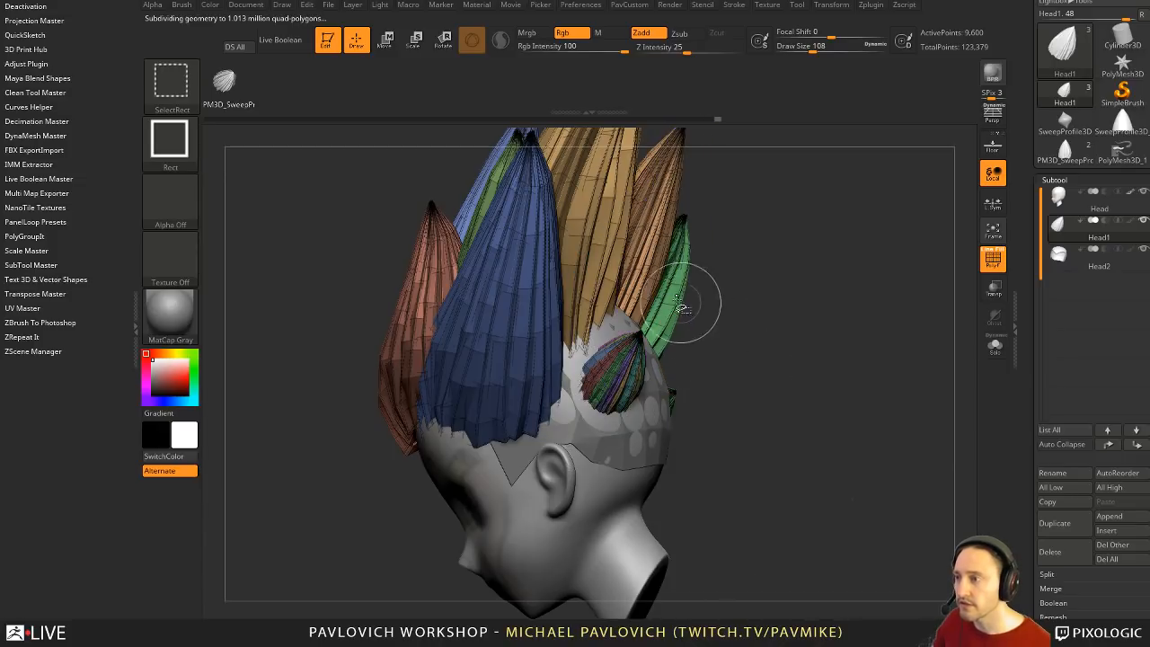
left_click(682, 303, "ctrl+shift")
left_click_drag(797, 321, 750, 315)
left_click_drag(848, 266, 803, 296, "alt")
left_click(669, 409, "ctrl+shift")
left_click(768, 314, "ctrl+shift")
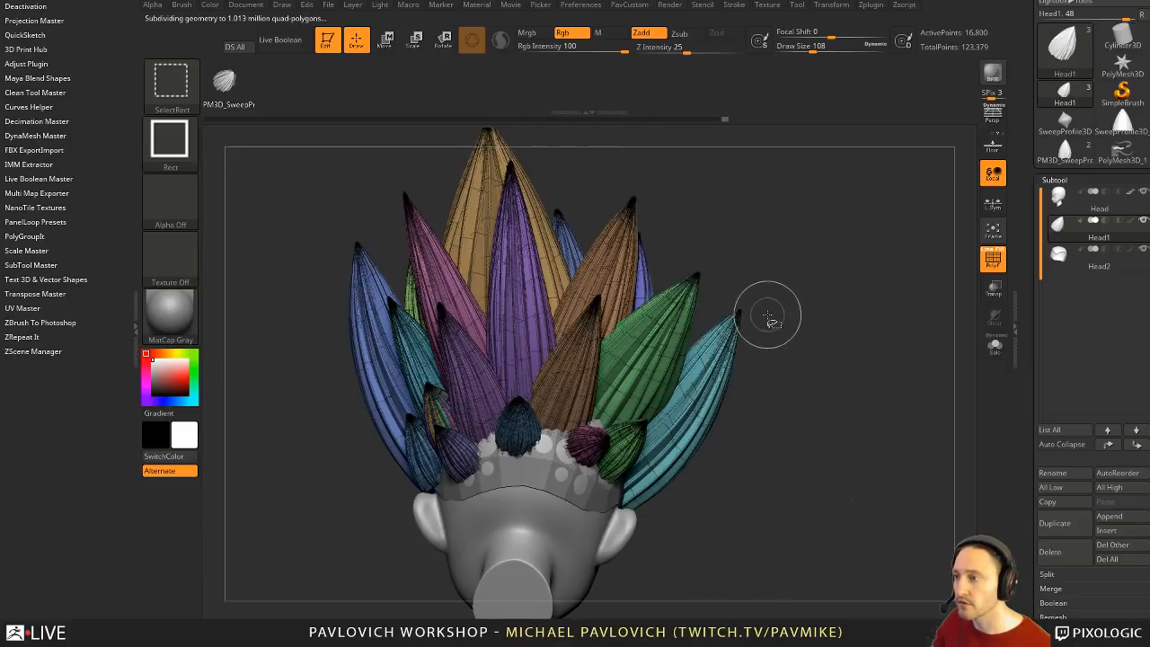
Step: Save the project and bring all the hair spikes back into view
key("ctrl+s")
left_click(660, 493)
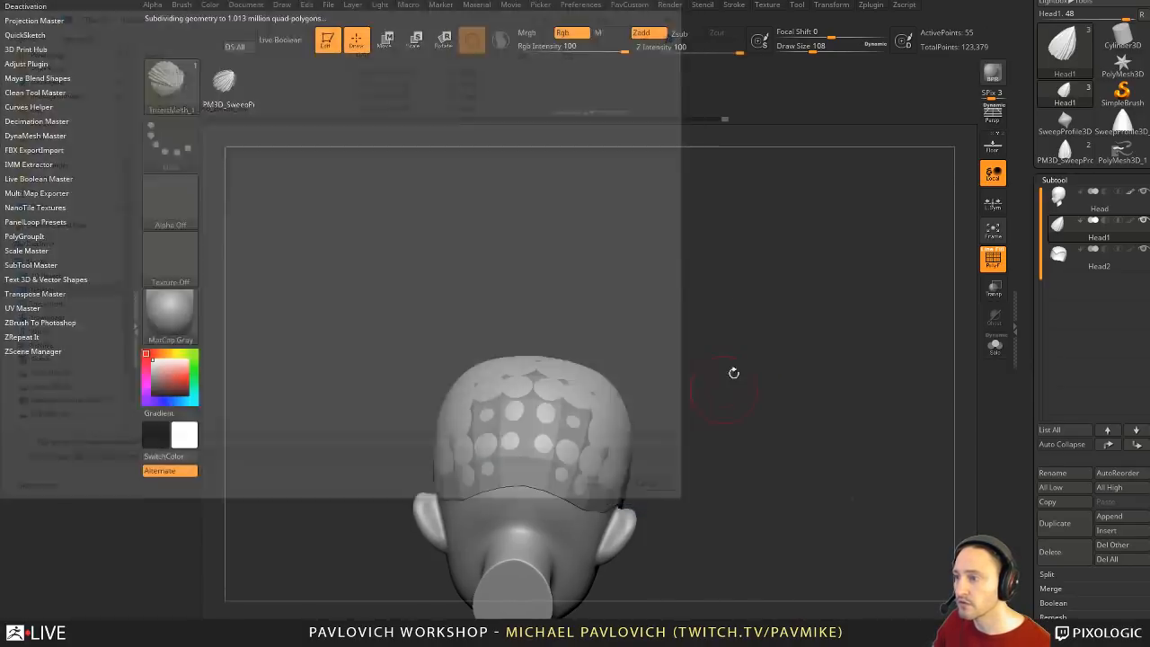
left_click_drag(733, 372, 801, 327)
left_click(788, 390, "ctrl+shift")
left_click(845, 359, "ctrl+shift")
key("ctrl+shift")
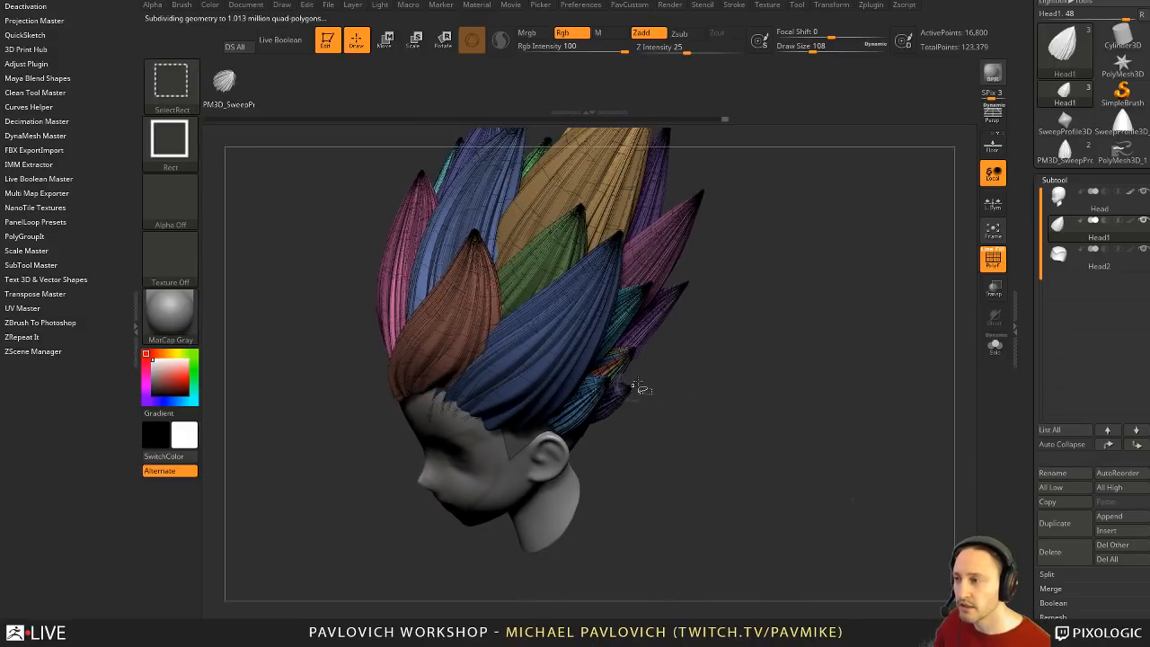
Step: Hide several grouped spikes on the left side, separate them into a new subtool with Split Hidden, and turn on Solo
left_click_drag(706, 400, 674, 340)
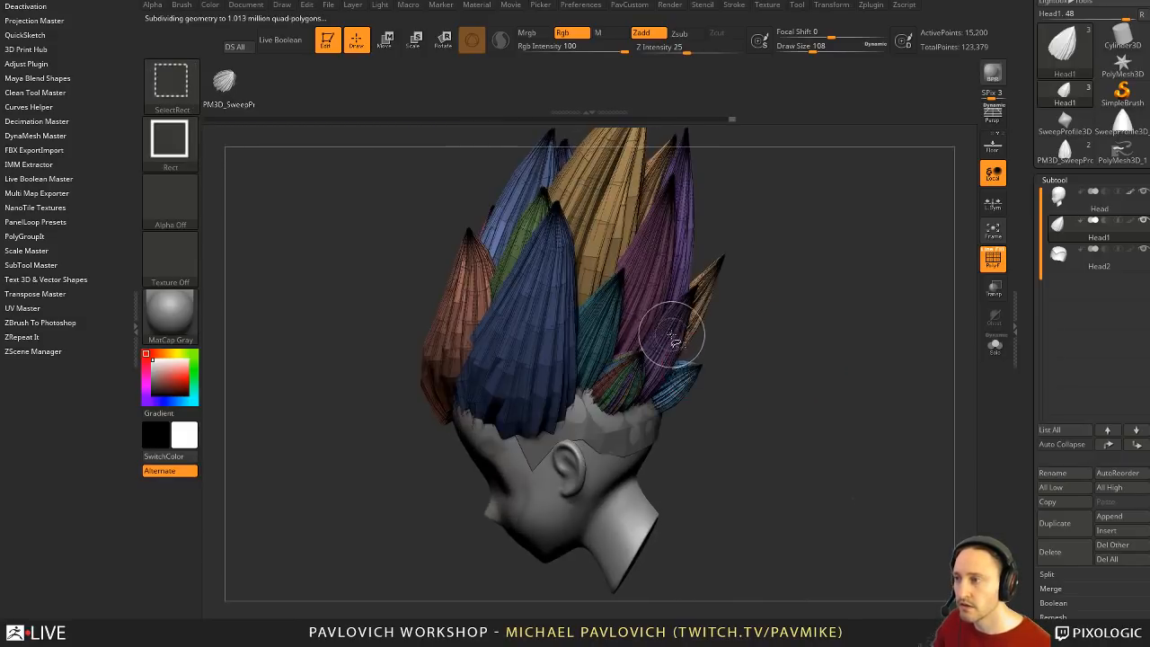
left_click(611, 302, "ctrl+shift")
key("5")
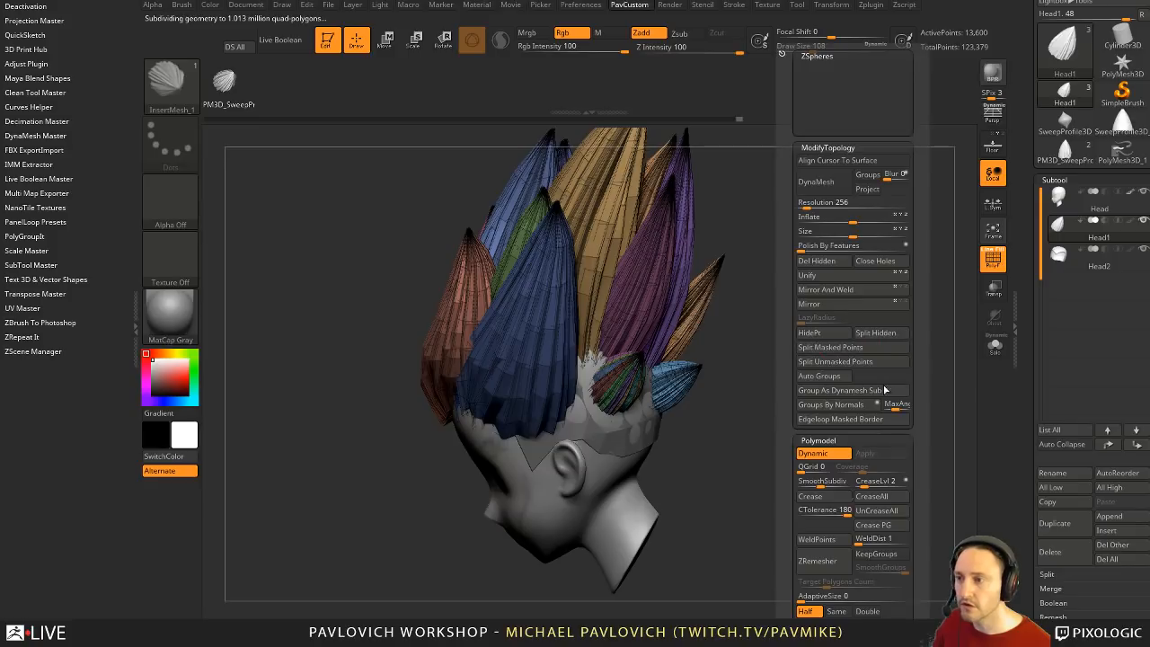
left_click(877, 334)
left_click(995, 346)
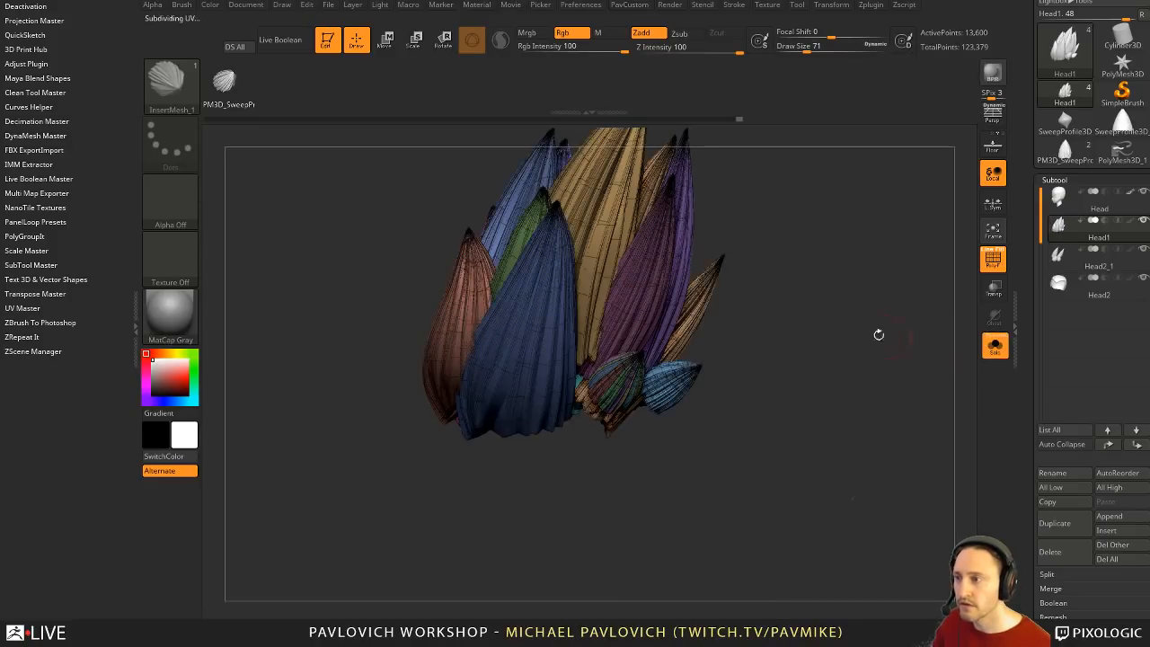
Step: Give the remaining small multicoloured spike on the lower left side a single polygroup
mouse_move(797, 345)
left_mouse_down()
mouse_move(824, 376)
mouse_move(819, 406)
left_mouse_up()
mouse_move(668, 385)
left_mouse_down("ctrl+shift")
mouse_move(666, 353)
mouse_move(631, 347)
left_mouse_up("ctrl+shift")
left_click(850, 380, "ctrl+shift")
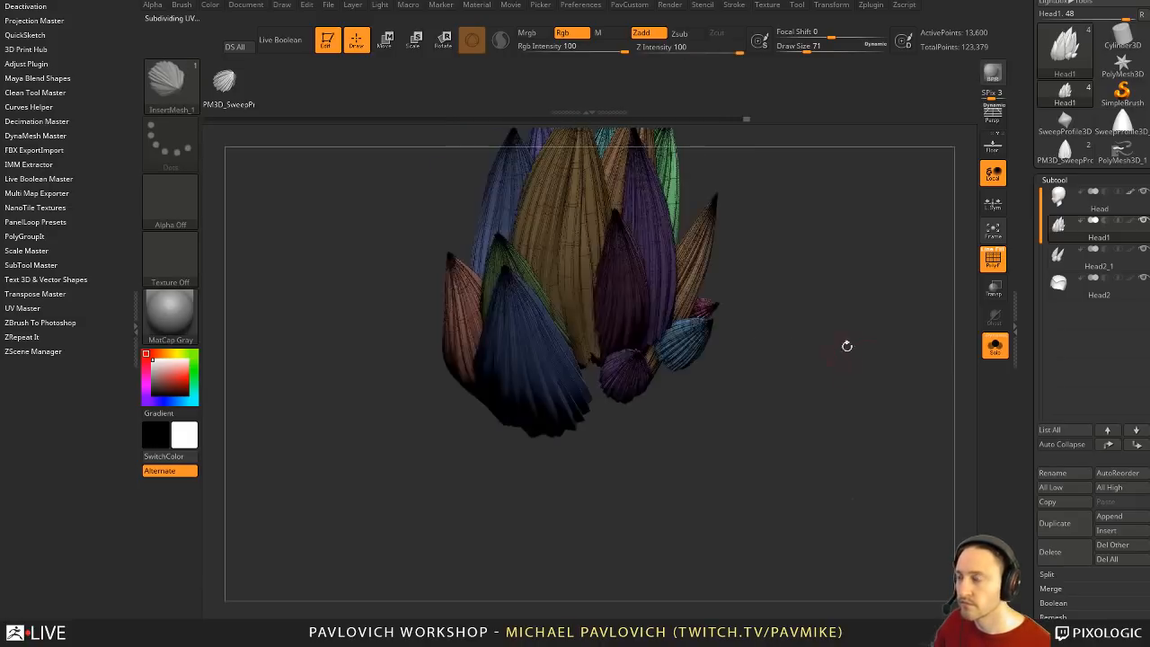
Step: Hide the small regrouped spike and its grouped neighbours, then separate them into another subtool with Split Hidden
left_click(629, 377, "ctrl+shift")
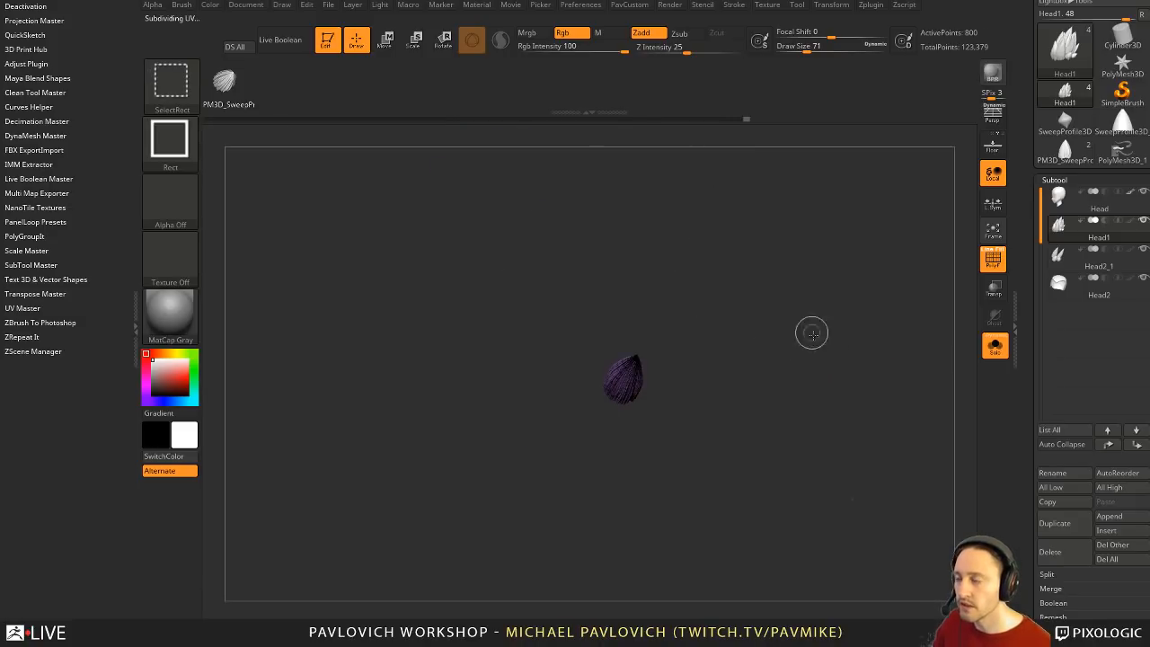
left_click_drag(811, 332, 827, 352, "ctrl+shift")
left_click_drag(828, 359, 889, 375)
left_click(588, 389, "ctrl+shift")
left_click(640, 283, "ctrl+shift")
left_click(558, 286, "ctrl+shift")
left_click_drag(723, 294, 803, 306)
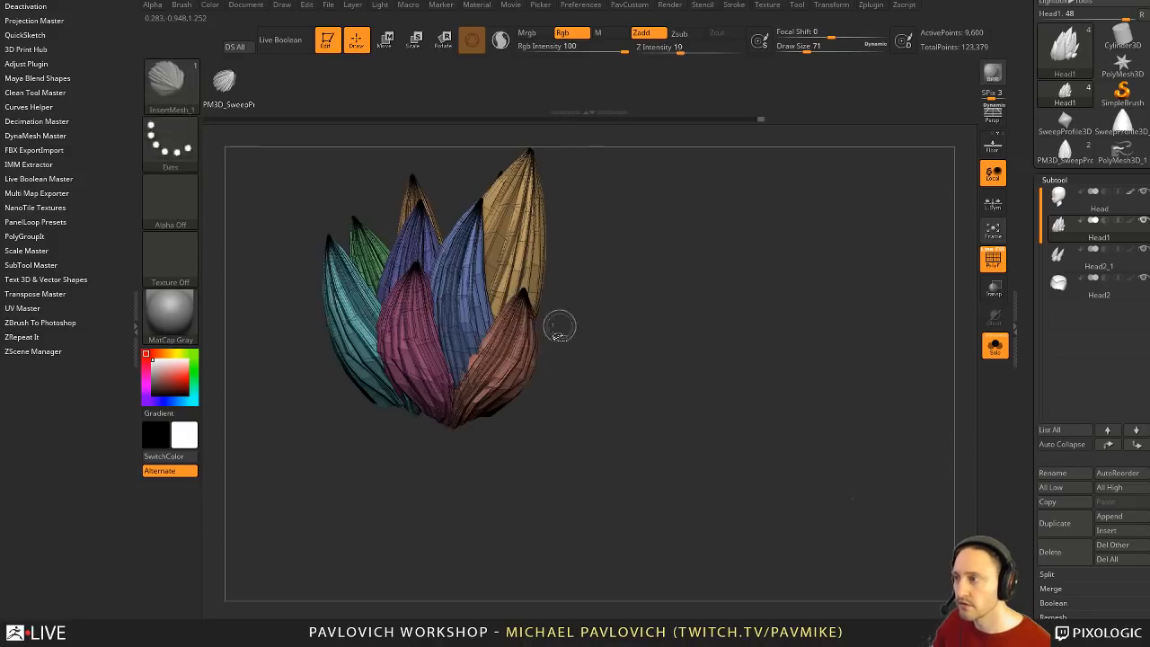
left_click(559, 326, "ctrl+shift")
key("space")
left_click(840, 336)
Step: Hide the next batch of grouped front spikes and separate them from Head1 with Split Hidden
right_click_drag(515, 403, 690, 334, "alt")
left_click(557, 286, "ctrl+shift")
left_click_drag(719, 317, 724, 394, "ctrl+shift")
mouse_move(728, 393)
right_mouse_down()
mouse_move(623, 359)
mouse_move(614, 390)
mouse_move(611, 432)
mouse_move(715, 434)
mouse_move(665, 396)
mouse_move(629, 398)
right_mouse_up()
left_click(613, 402, "ctrl+shift")
key("4")
left_click(793, 339)
Step: Expand the leftover thin strip to its whole spike and assign that spike a single polygroup
left_click(590, 364, "ctrl+shift")
right_click_drag(656, 315, 709, 387)
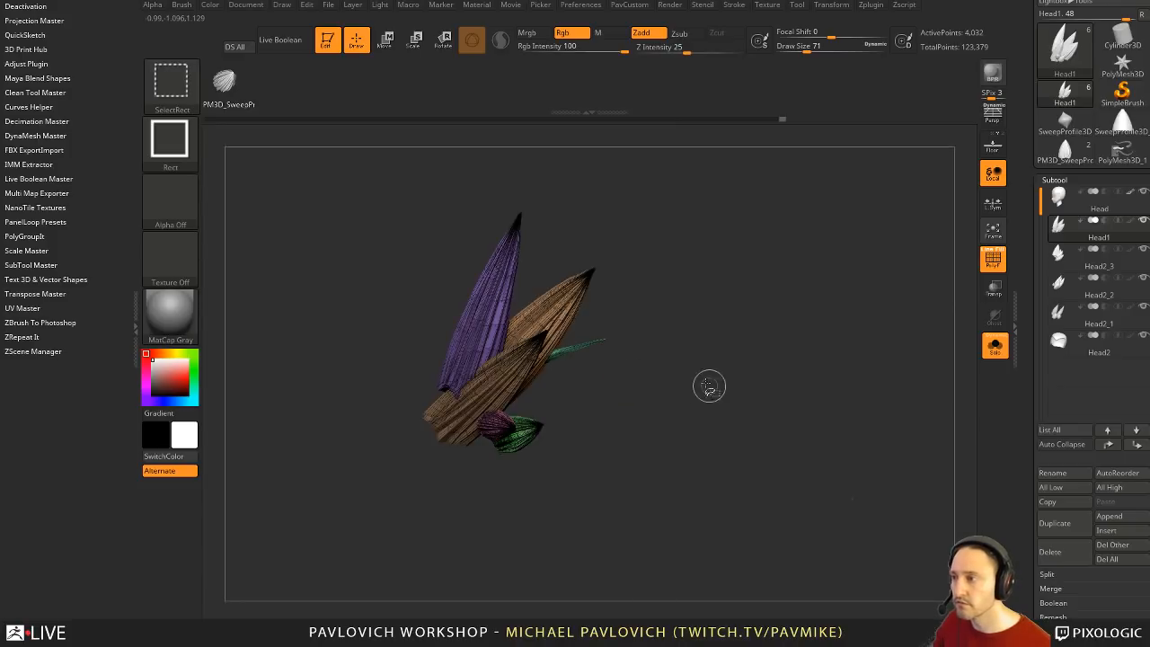
left_click(604, 342, "ctrl+shift")
left_click_drag(725, 326, 818, 380, "ctrl+shift")
key("ctrl+w")
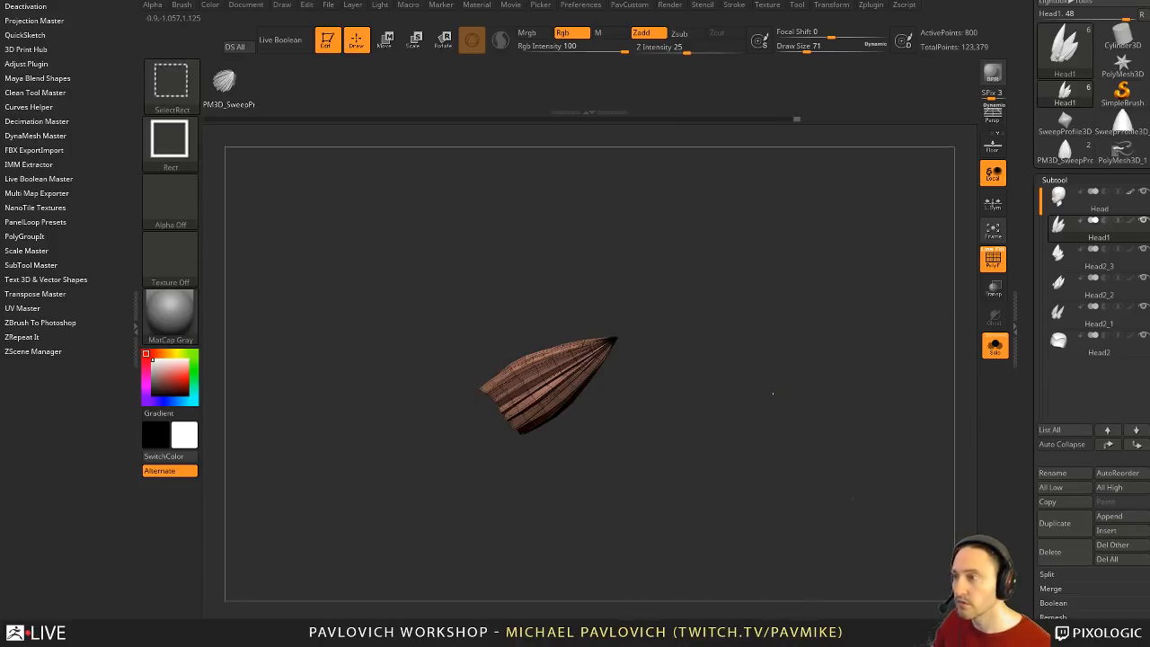
Step: Isolate and reveal the spikes left in Head1 to check that each one has its own polygroup
left_click(774, 394, "ctrl+shift")
left_click(573, 310, "ctrl+shift")
left_click_drag(653, 342, 671, 373, "ctrl+shift")
left_click(587, 377, "ctrl+shift")
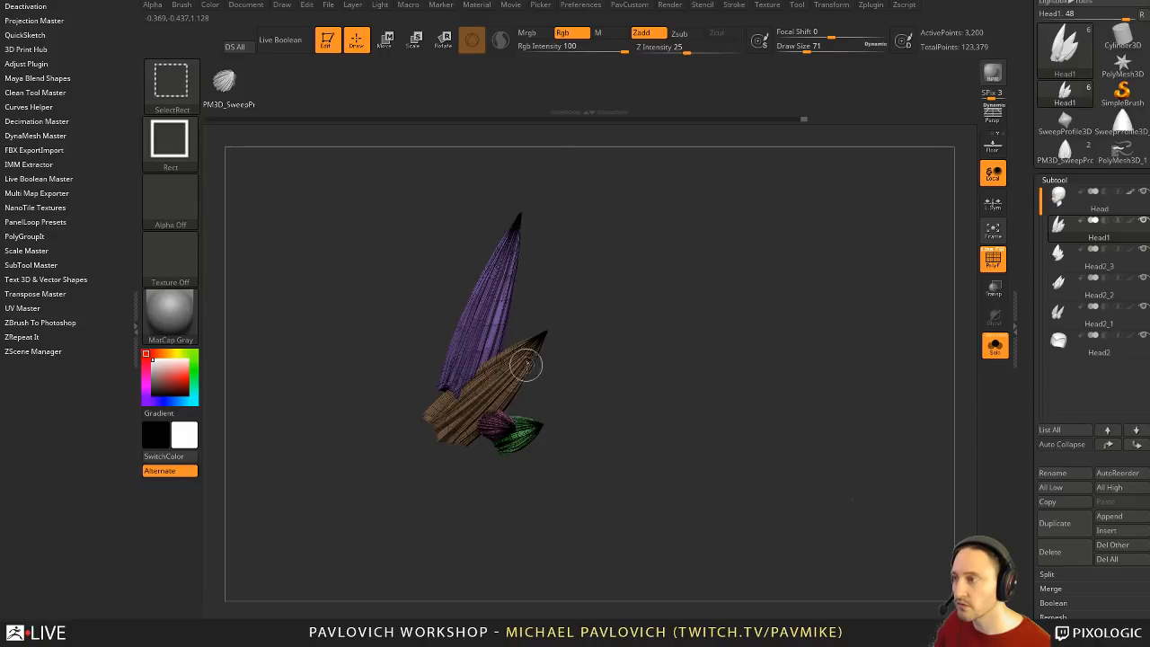
left_click(524, 367, "ctrl+shift")
left_click(490, 337, "ctrl+shift")
left_click(577, 420, "ctrl+shift")
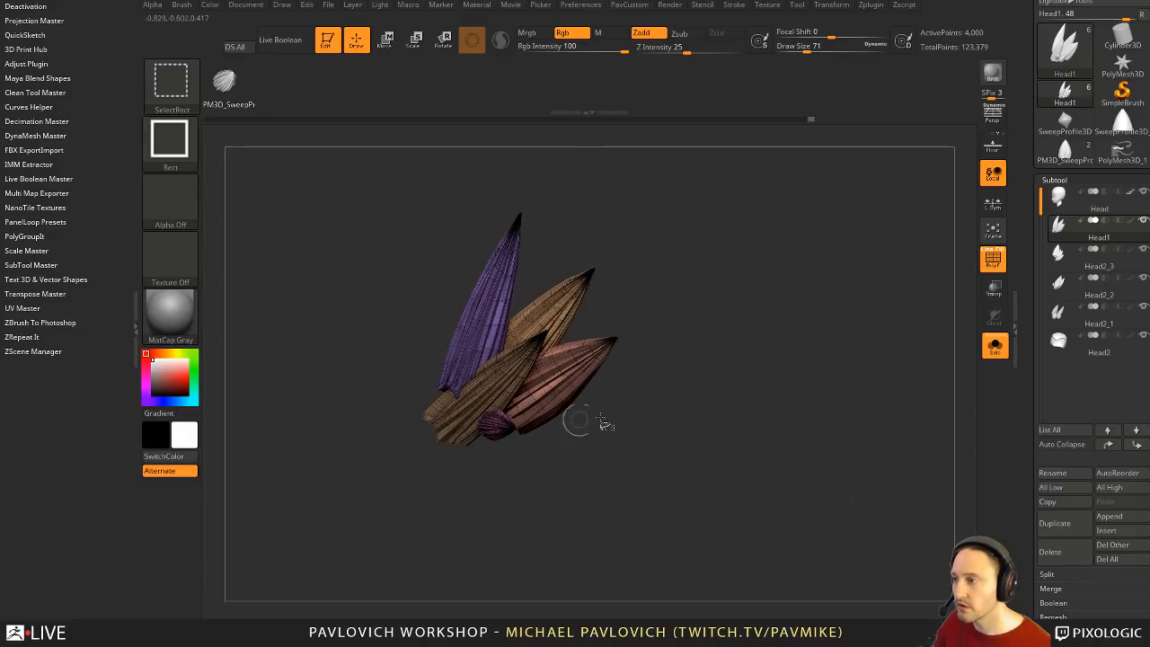
left_click(853, 348, "ctrl+shift")
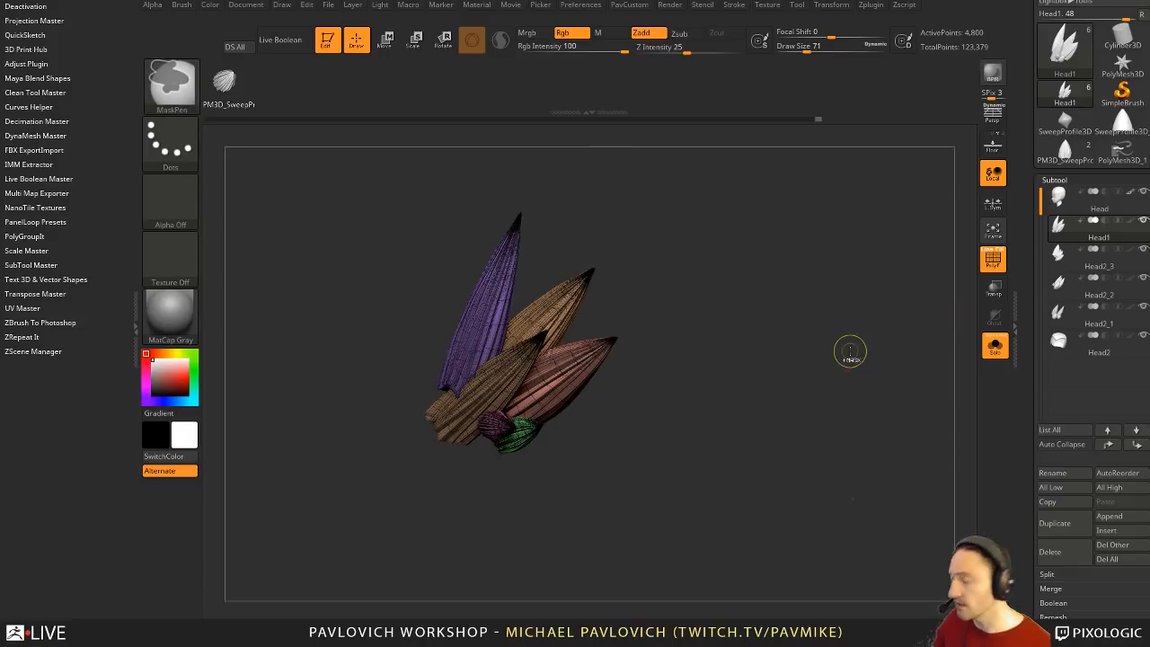
Step: Merge the three split hair subtools back down into Head1, then leave Solo mode and turn off the polyframe display
key("ctrl+e")
key("ctrl+e")
key("ctrl+e")
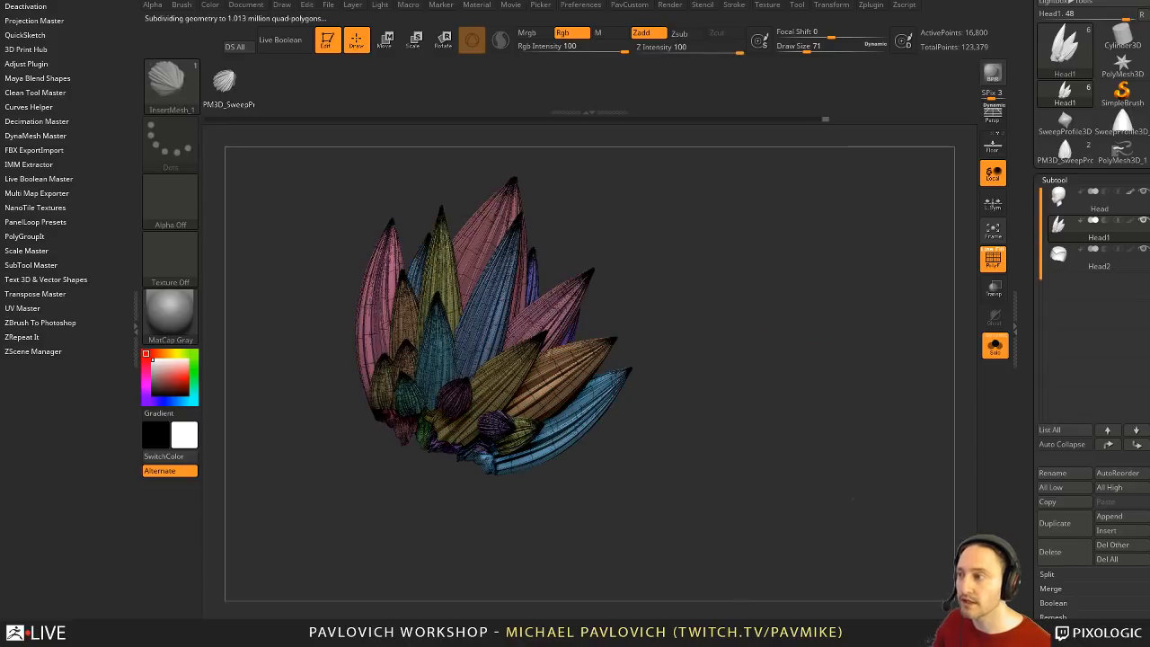
mouse_move(853, 348)
left_mouse_down()
mouse_move(771, 357)
mouse_move(822, 359)
mouse_move(807, 382)
mouse_move(775, 361)
mouse_move(899, 324)
mouse_move(864, 369)
mouse_move(882, 389)
mouse_move(718, 355)
left_mouse_up()
left_click(995, 348)
left_click(993, 261)
Step: Mask all hair except one small spike at the back of the head and transform that spike with the gizmo
key("w")
key("q")
key("w")
left_click(720, 374, "ctrl")
left_click(665, 274)
left_click_drag(809, 297, 836, 342)
left_click_drag(624, 375, 632, 378)
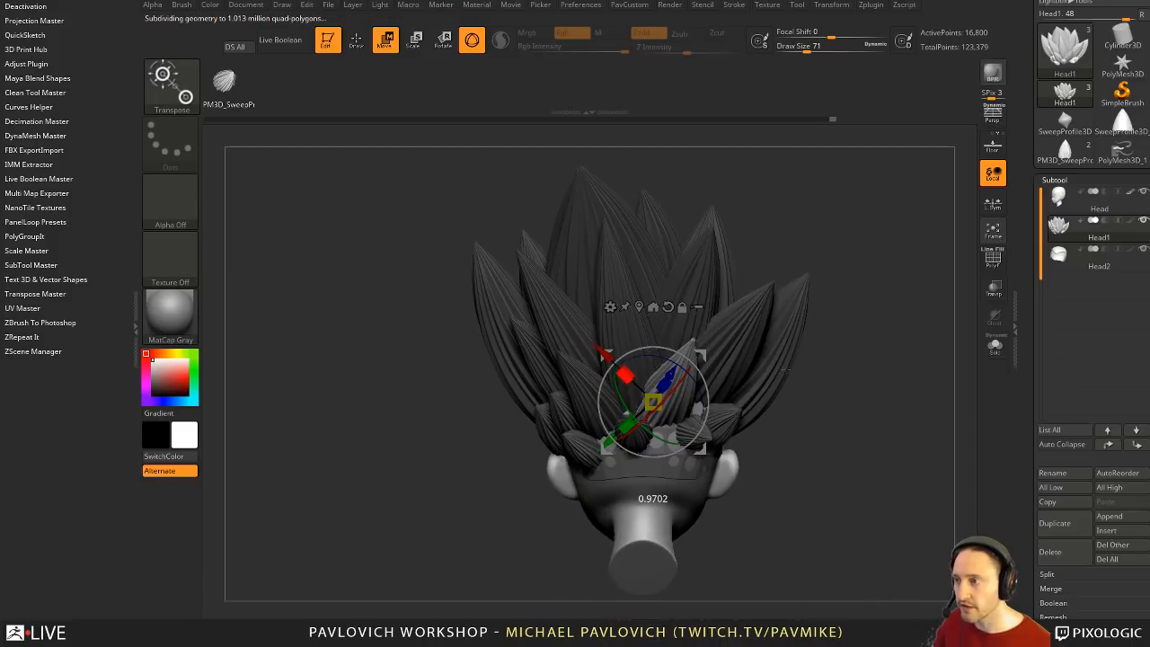
left_click_drag(786, 370, 719, 387)
Step: Reshape the unmasked back spike with the Move brush, reducing the draw size to 476
key("q")
key("b")
key("m")
key("v")
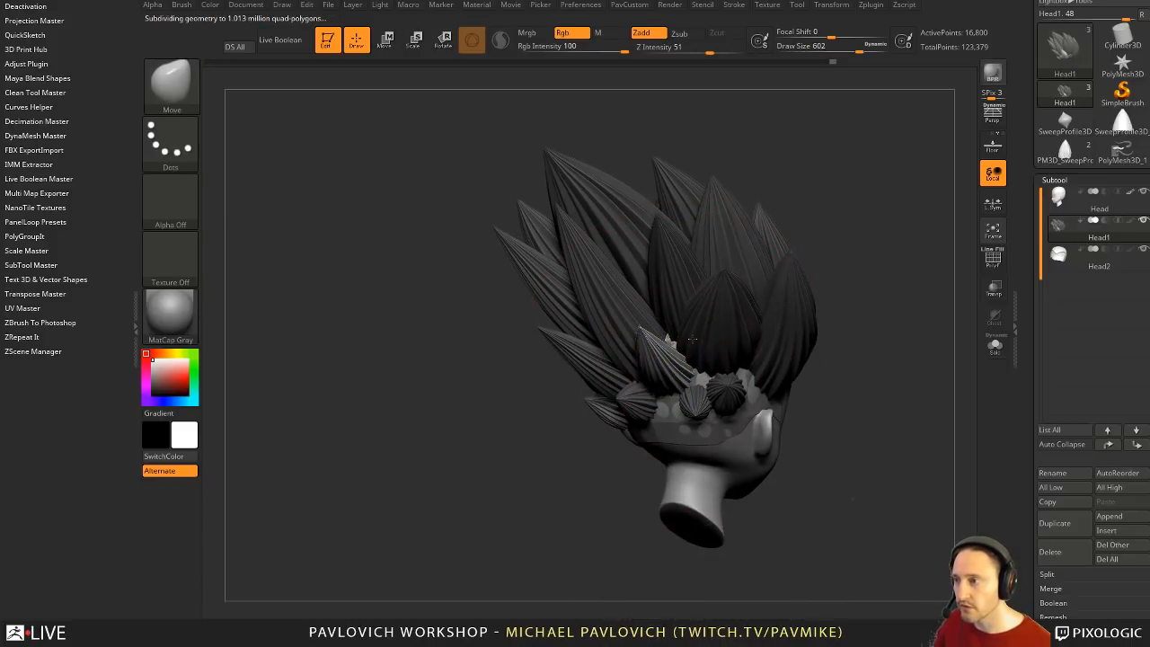
left_click_drag(693, 340, 694, 344)
mouse_move(672, 410)
left_mouse_down()
mouse_move(676, 421)
mouse_move(678, 409)
left_mouse_up()
key("s")
right_click_drag(732, 384, 689, 342)
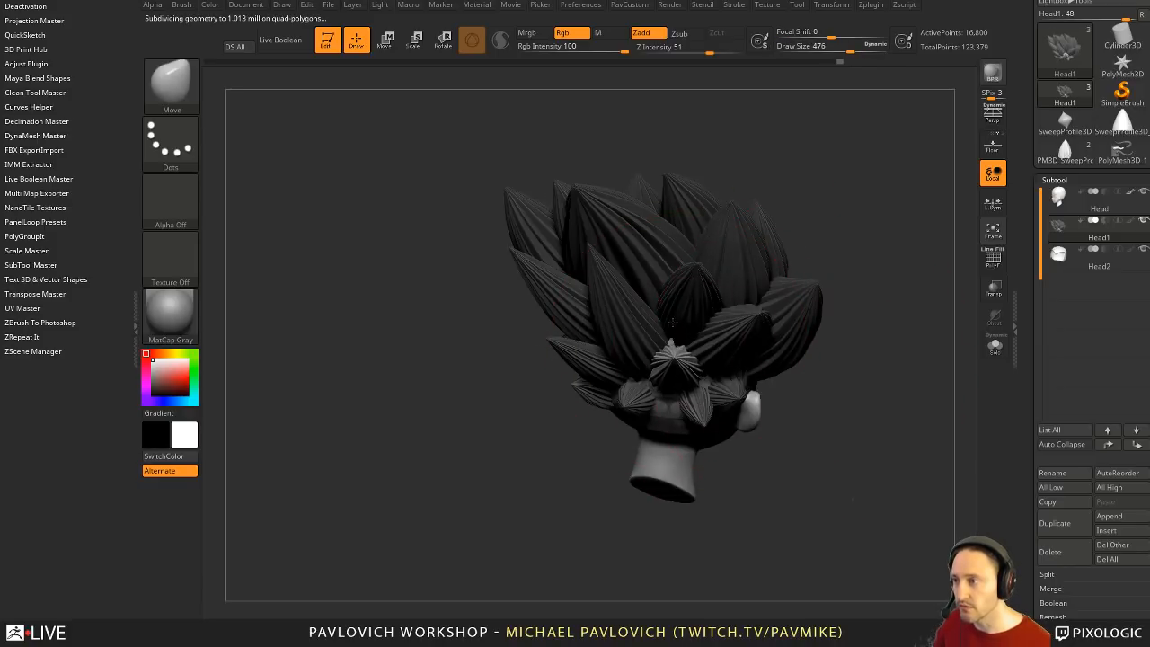
Step: Refine the unmasked back spike from several angles with the Move brush at draw sizes 351 and 274
left_click_drag(825, 321, 820, 396)
key("s")
left_click_drag(694, 344, 683, 342)
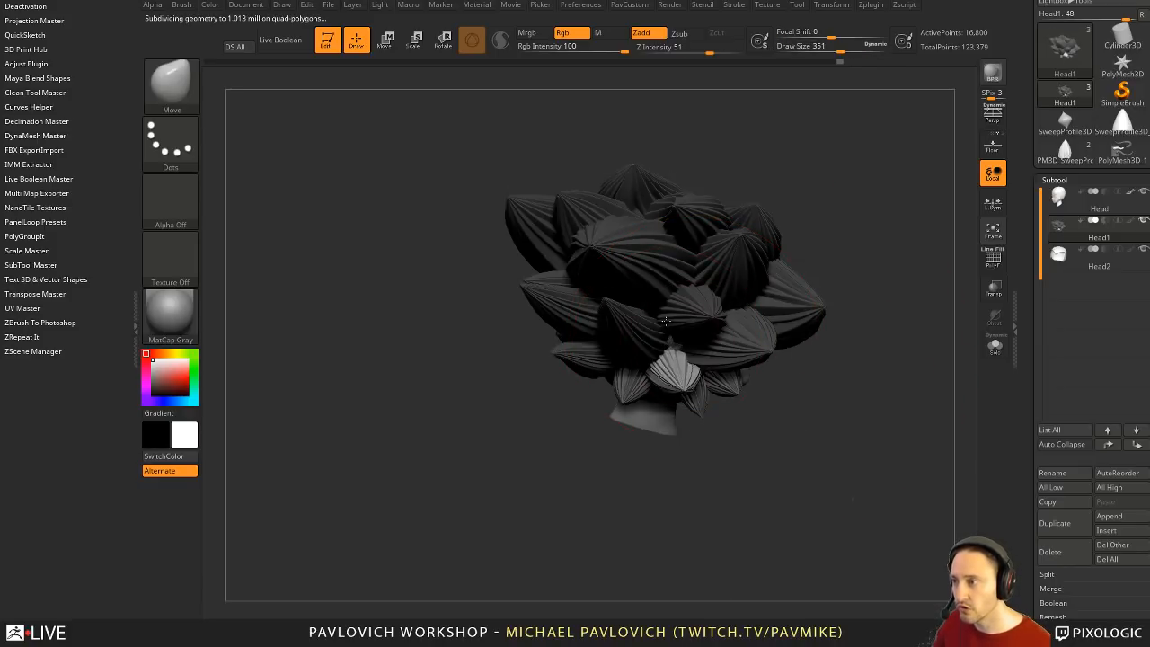
left_click_drag(819, 319, 660, 390)
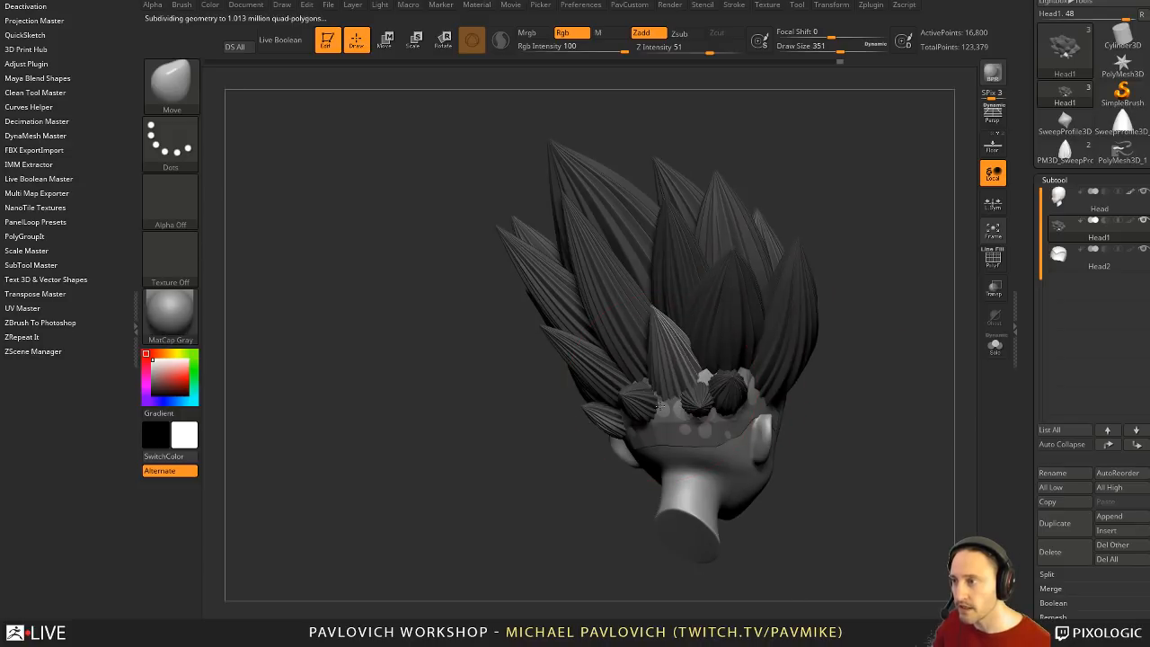
left_click_drag(828, 397, 797, 405, "alt")
key("s")
left_click_drag(797, 406, 857, 347)
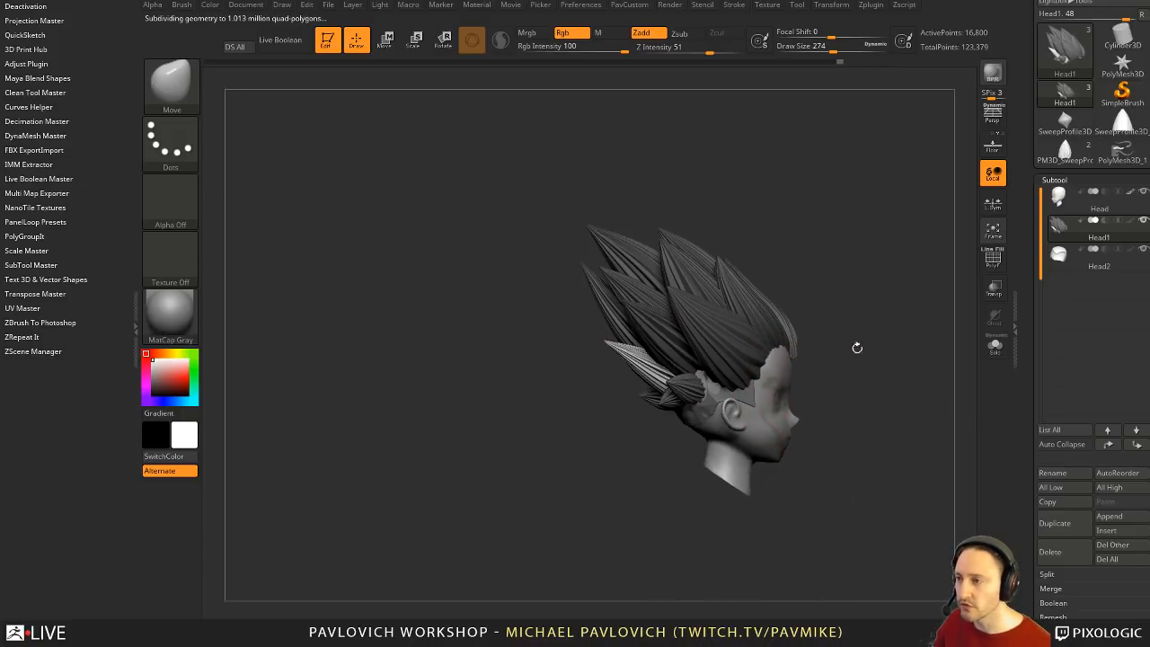
left_click_drag(907, 374, 456, 410, "alt")
left_click_drag(791, 352, 829, 376)
Step: Isolate another small spike near the back hairline with a polygroup mask and reposition it with the gizmo
key("w")
left_click(649, 382, "ctrl")
left_click_drag(702, 334, 700, 363)
mouse_move(815, 342)
left_mouse_down()
mouse_move(769, 346)
mouse_move(847, 333)
mouse_move(815, 330)
mouse_move(826, 346)
left_mouse_up()
key("q")
key("w")
key("q")
key("w")
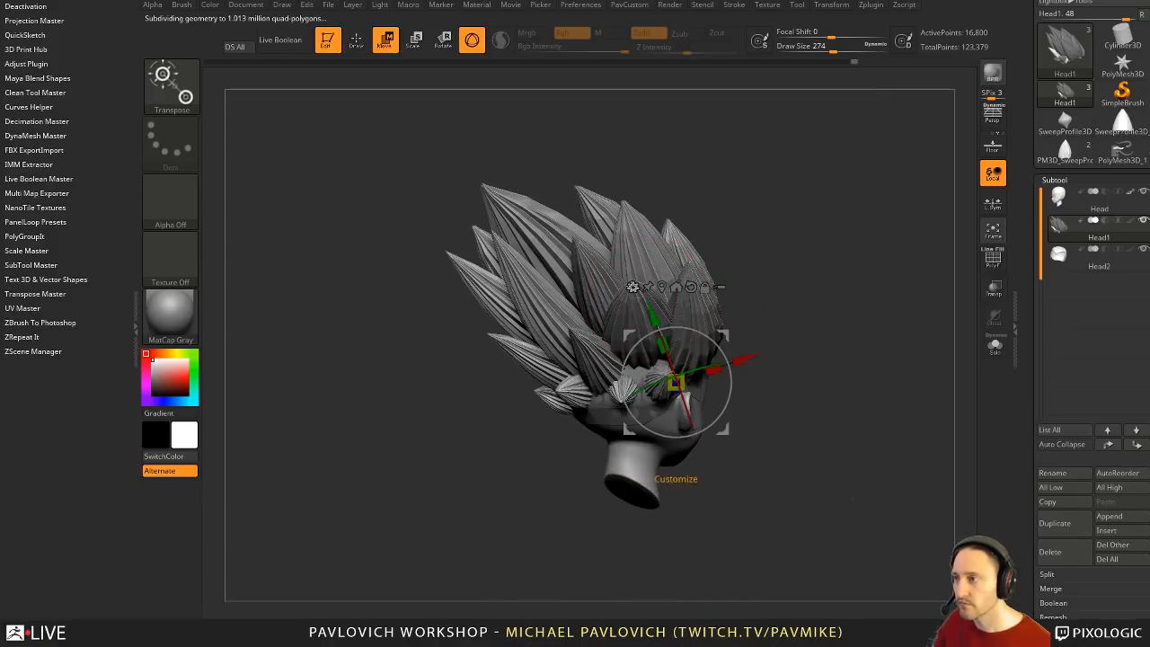
Step: Mask everything except the medium spike above the rear hairline and adjust its shape and placement
left_click(634, 285)
left_click(651, 310, "ctrl")
key("q")
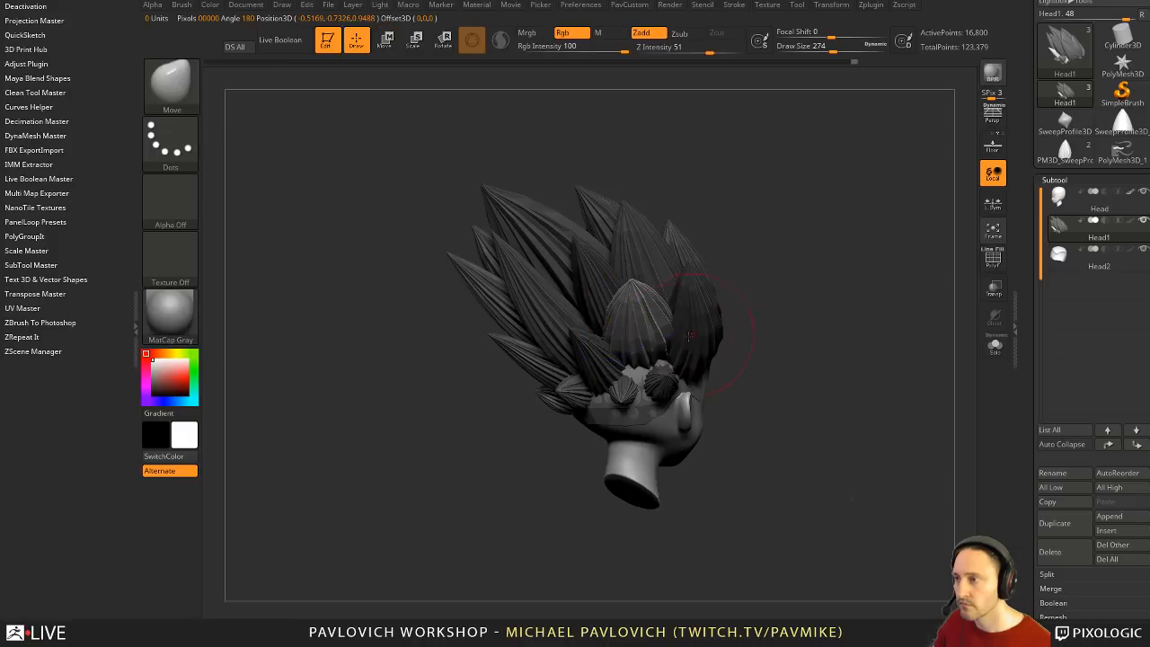
mouse_move(739, 373)
left_mouse_down()
mouse_move(753, 398)
mouse_move(747, 380)
mouse_move(768, 367)
mouse_move(779, 404)
left_mouse_up()
key("w")
mouse_move(779, 404)
left_mouse_down()
mouse_move(780, 420)
mouse_move(674, 387)
mouse_move(690, 370)
left_mouse_up()
mouse_move(824, 395)
left_mouse_down()
mouse_move(816, 434)
mouse_move(775, 408)
mouse_move(731, 435)
left_mouse_up()
Step: Set the Move brush draw size to 140, then isolate the small spike behind the ear and transform it with the gizmo
key("q")
key("s")
mouse_move(730, 434)
left_mouse_down()
mouse_move(705, 434)
mouse_move(683, 485)
mouse_move(629, 468)
mouse_move(881, 411)
mouse_move(730, 418)
left_mouse_up()
key("s")
left_click_drag(730, 422, 706, 469)
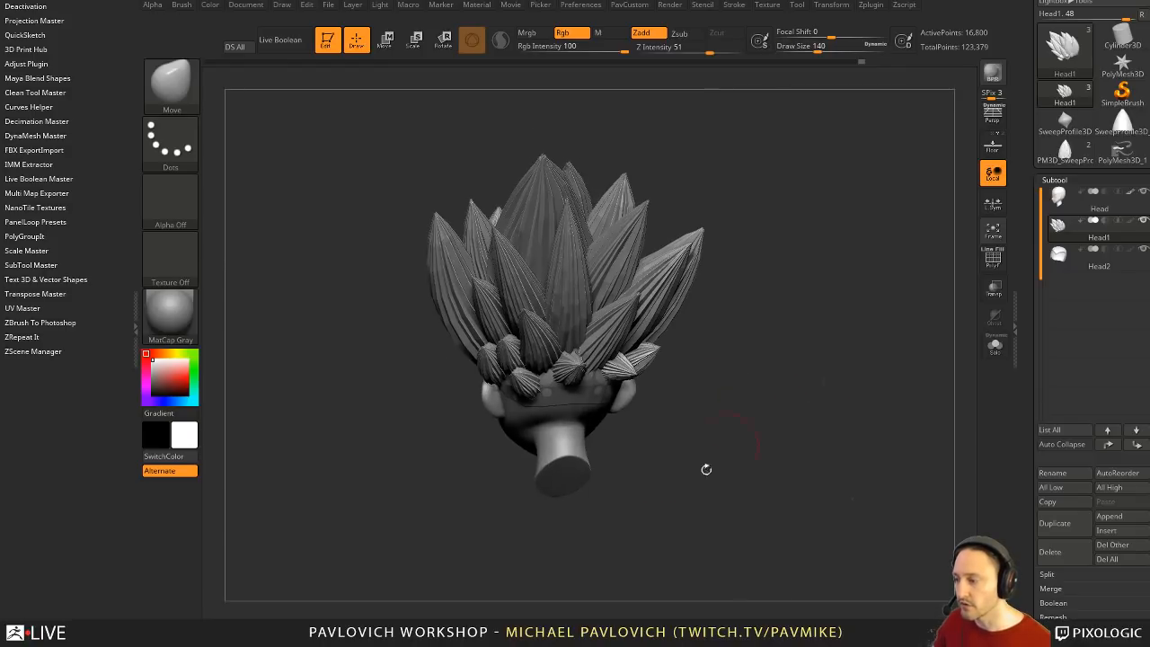
left_click_drag(755, 386, 845, 373)
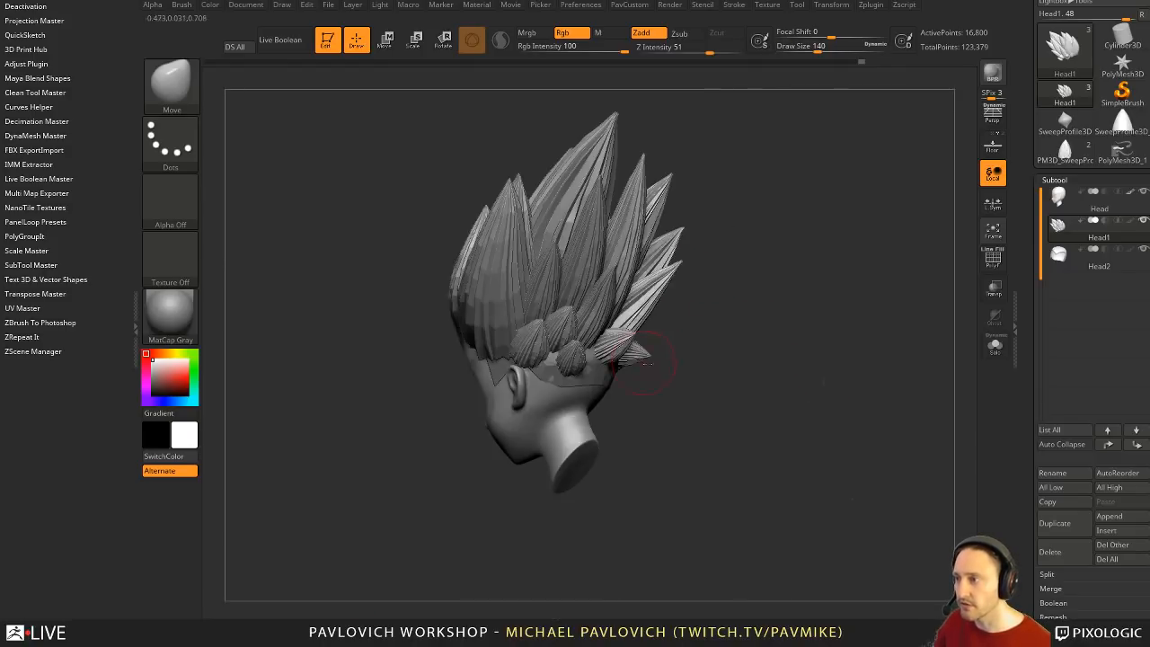
key("w")
left_click_drag(627, 341, 706, 378)
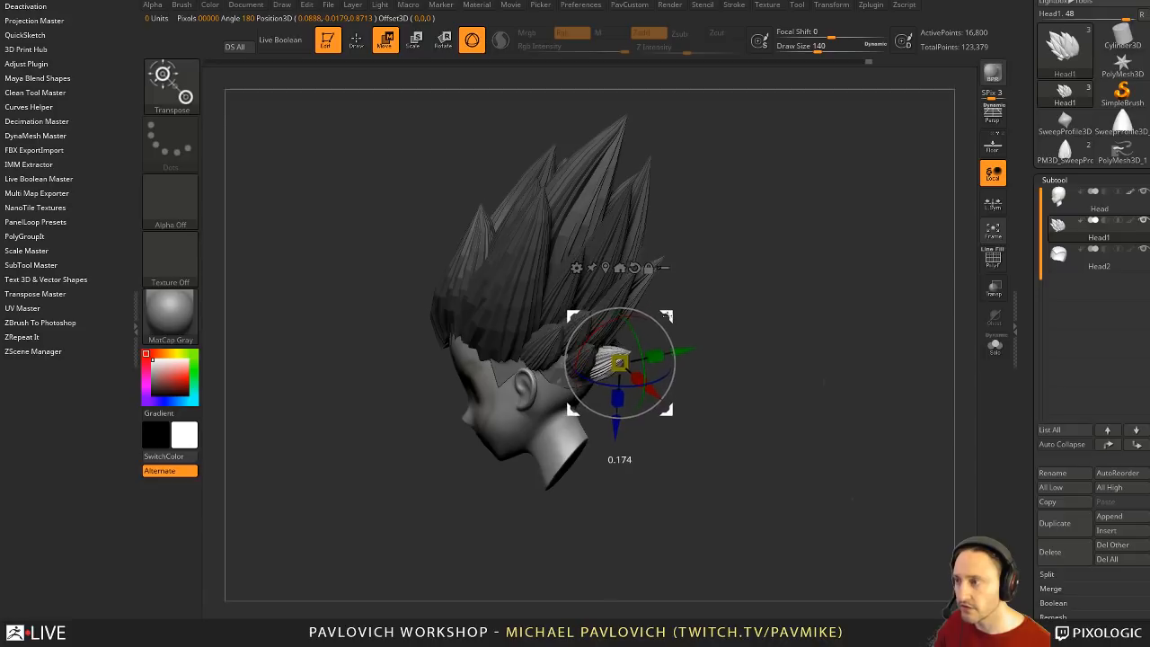
Step: Enlarge the Move brush draw size to 338 and clear the mask from the hair
key("q")
left_click_drag(791, 382, 670, 371)
key("s")
left_click_drag(642, 370, 665, 371)
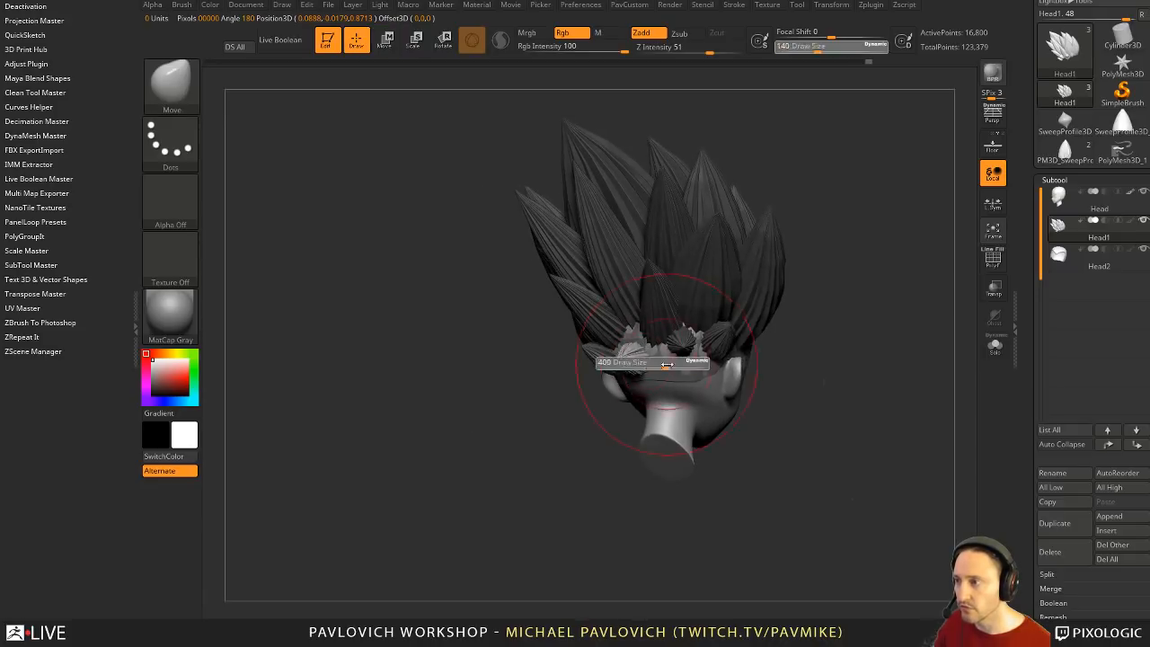
mouse_move(808, 357)
left_mouse_down("ctrl")
mouse_move(822, 386)
mouse_move(801, 352)
mouse_move(775, 354)
left_mouse_up("ctrl")
Step: Isolate the small spike just behind the opposite ear, reposition it with the gizmo and clear the mask
key("w")
left_click(719, 342, "ctrl")
left_click_drag(733, 295, 734, 322)
left_click_drag(805, 325, 837, 343)
left_click_drag(809, 337, 831, 335)
key("q")
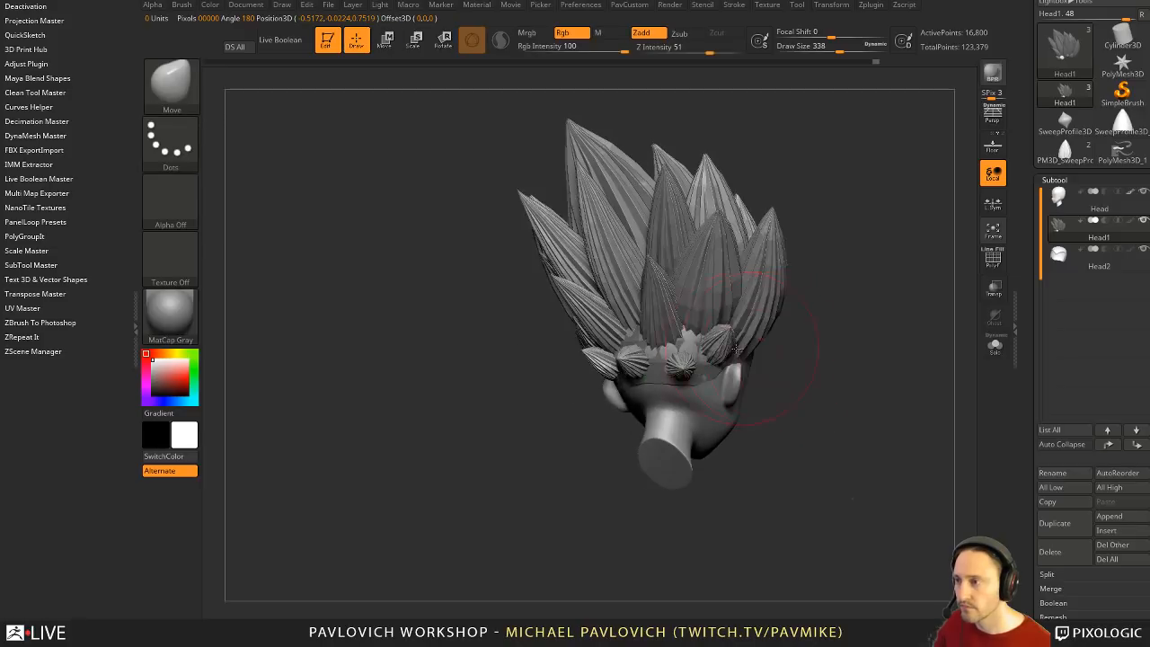
Step: Isolate the small spike at the back hairline above the nape and rotate it outward with the gizmo
key("w")
key("q")
key("w")
mouse_move(773, 310)
right_mouse_down("ctrl")
mouse_move(784, 338)
mouse_move(757, 332)
right_mouse_up("ctrl")
key("q")
left_click_drag(860, 359, 899, 379)
key("w")
left_click(674, 351, "ctrl")
left_click(612, 358, "ctrl")
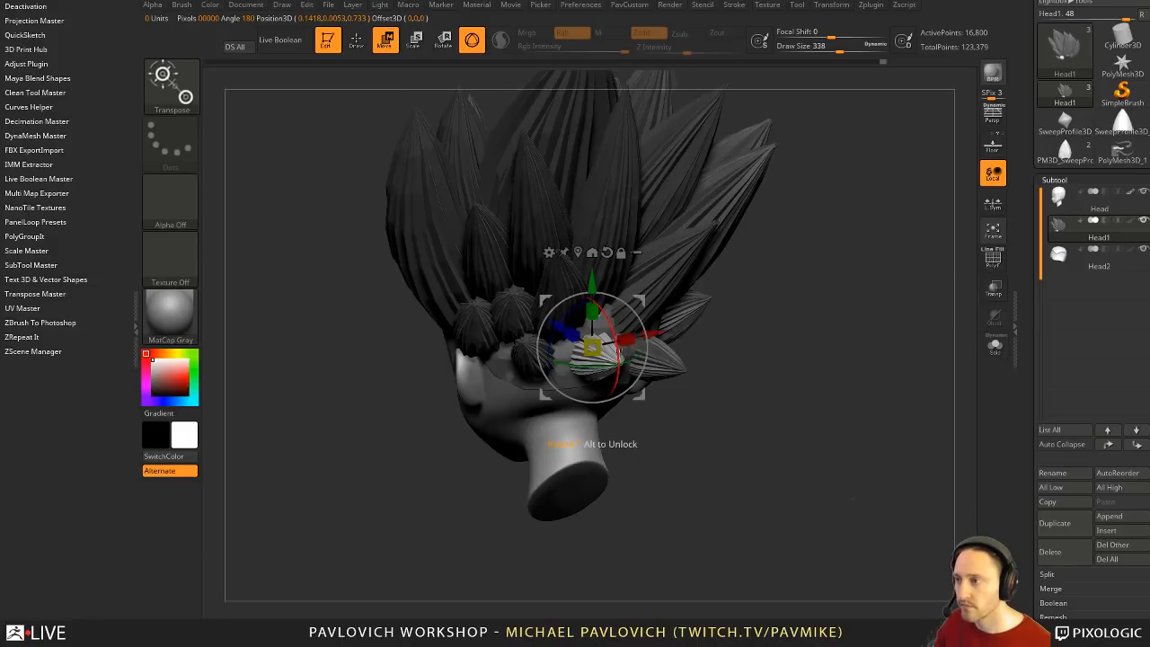
mouse_move(706, 379)
left_mouse_down()
mouse_move(780, 383)
mouse_move(684, 341)
left_mouse_up()
Step: Mask all hair except the neighbouring small spike at the nape and rotate it with the gizmo
key("q")
key("w")
left_click(683, 359, "ctrl")
left_click(683, 362, "ctrl")
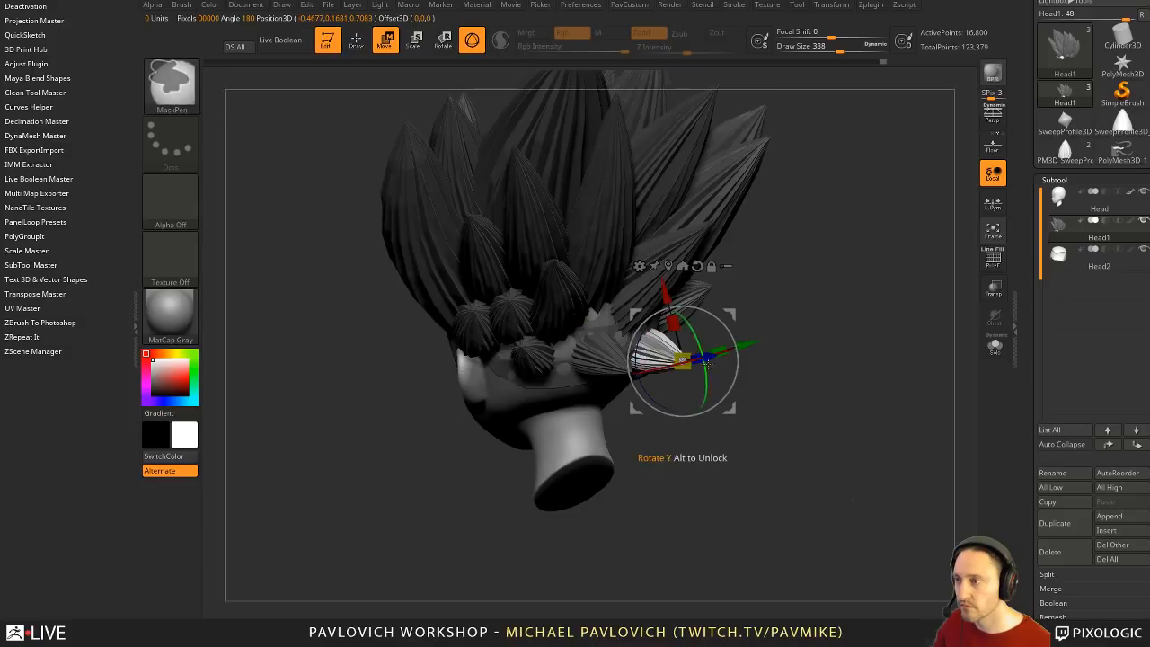
right_click_drag(700, 342, 795, 315)
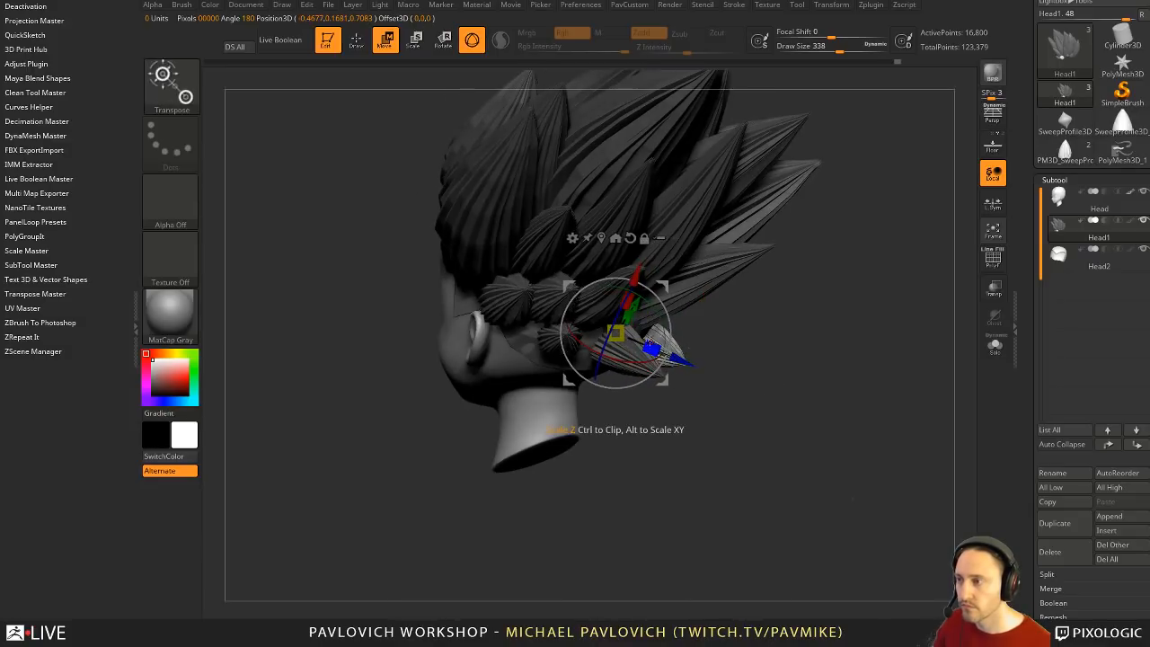
Step: Undo the last tweak, reposition the isolated nape spike with the gizmo from several sides, and set the draw size to 386
key("q")
mouse_move(744, 347)
right_mouse_down()
mouse_move(740, 355)
mouse_move(805, 331)
right_mouse_up()
key("ctrl+z")
key("w")
left_click_drag(670, 339, 707, 300)
right_click_drag(708, 300, 541, 325)
left_click_drag(563, 335, 568, 315)
mouse_move(568, 315)
right_mouse_down()
mouse_move(761, 349)
mouse_move(793, 313)
right_mouse_up()
mouse_move(760, 325)
left_mouse_down()
mouse_move(751, 274)
mouse_move(715, 289)
left_mouse_up()
key("q")
key("s")
left_click_drag(715, 317, 722, 312)
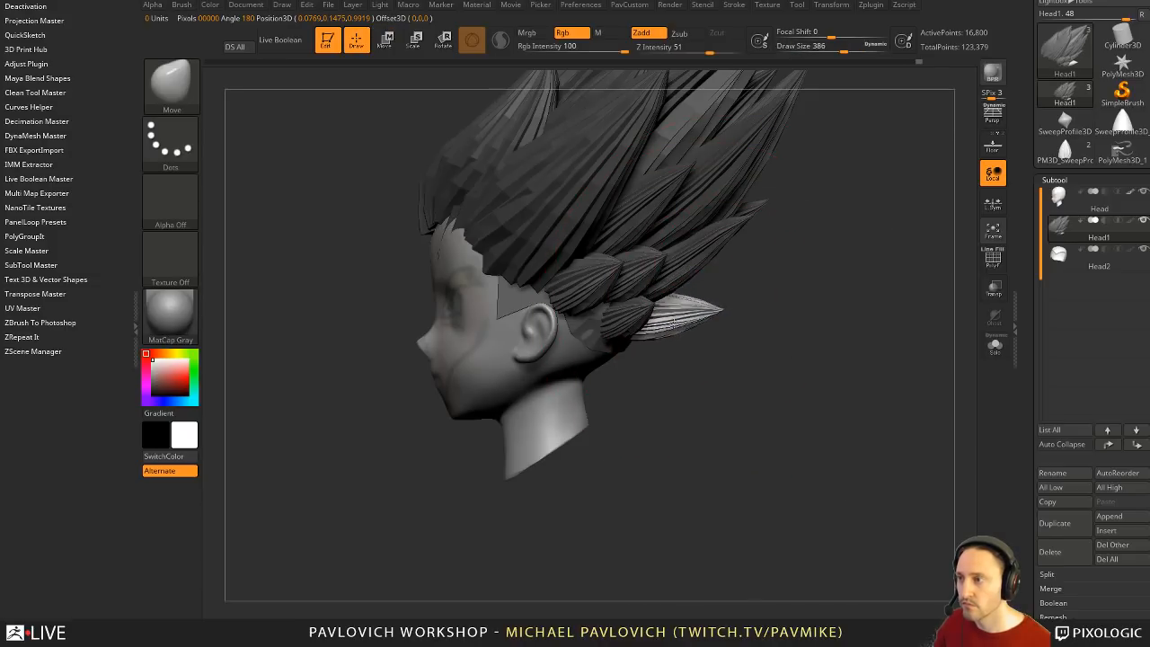
Step: Rotate the unmasked small spike behind the ear on the other side of the head with the gizmo
right_click_drag(751, 305, 629, 315)
key("w")
mouse_move(606, 385)
right_mouse_down()
mouse_move(654, 339)
mouse_move(683, 334)
mouse_move(662, 406)
mouse_move(718, 341)
mouse_move(683, 343)
right_mouse_up()
left_click_drag(724, 316, 729, 332)
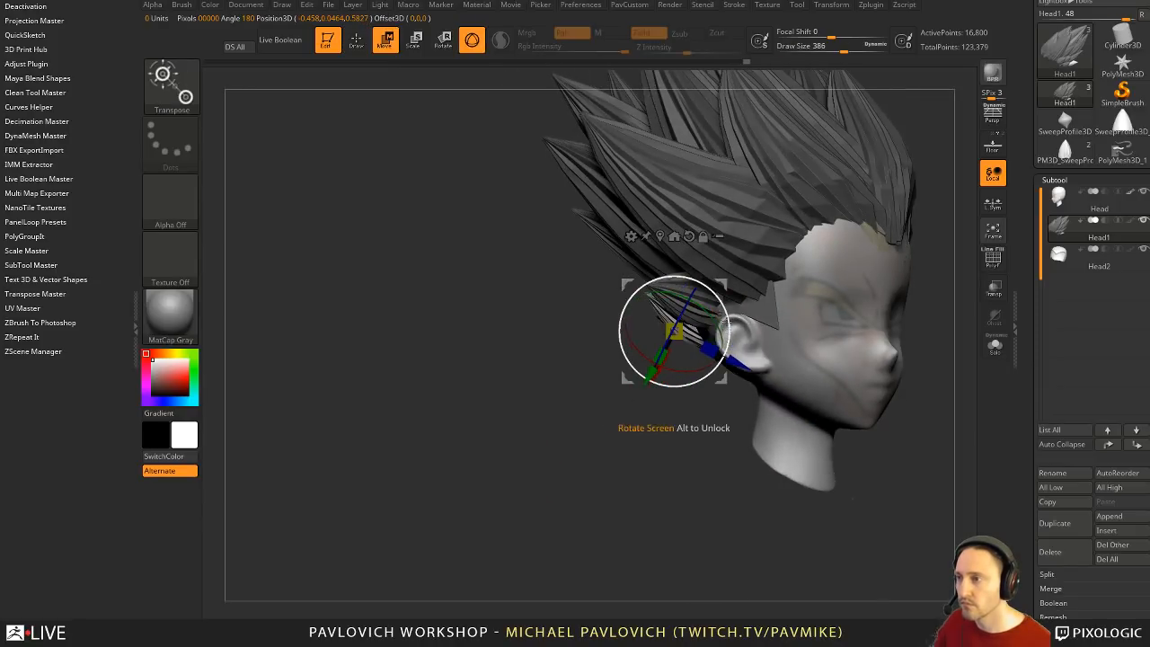
left_click_drag(722, 377, 715, 370)
Step: Set the Move brush draw size to 197, clear the mask and check the whole hairstyle
key("q")
mouse_move(572, 373)
right_mouse_down()
mouse_move(689, 387)
mouse_move(719, 377)
right_mouse_up()
key("s")
left_click_drag(731, 378, 712, 378)
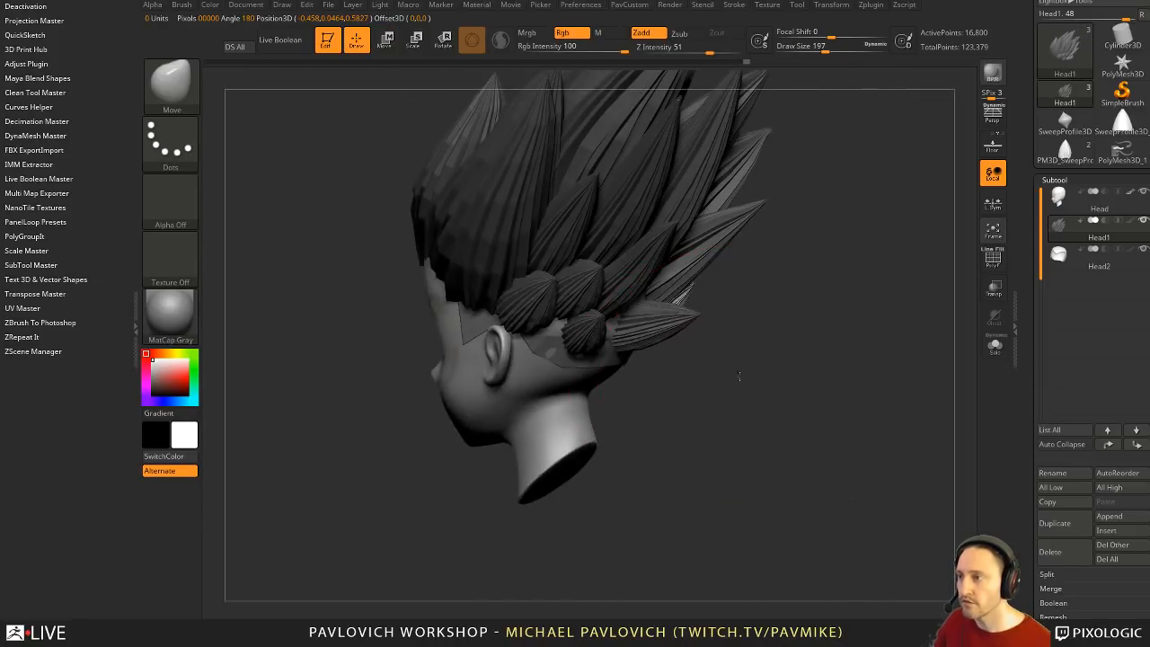
right_click_drag(742, 378, 737, 358, "ctrl")
left_click_drag(780, 302, 797, 356, "ctrl")
right_click_drag(875, 277, 787, 324)
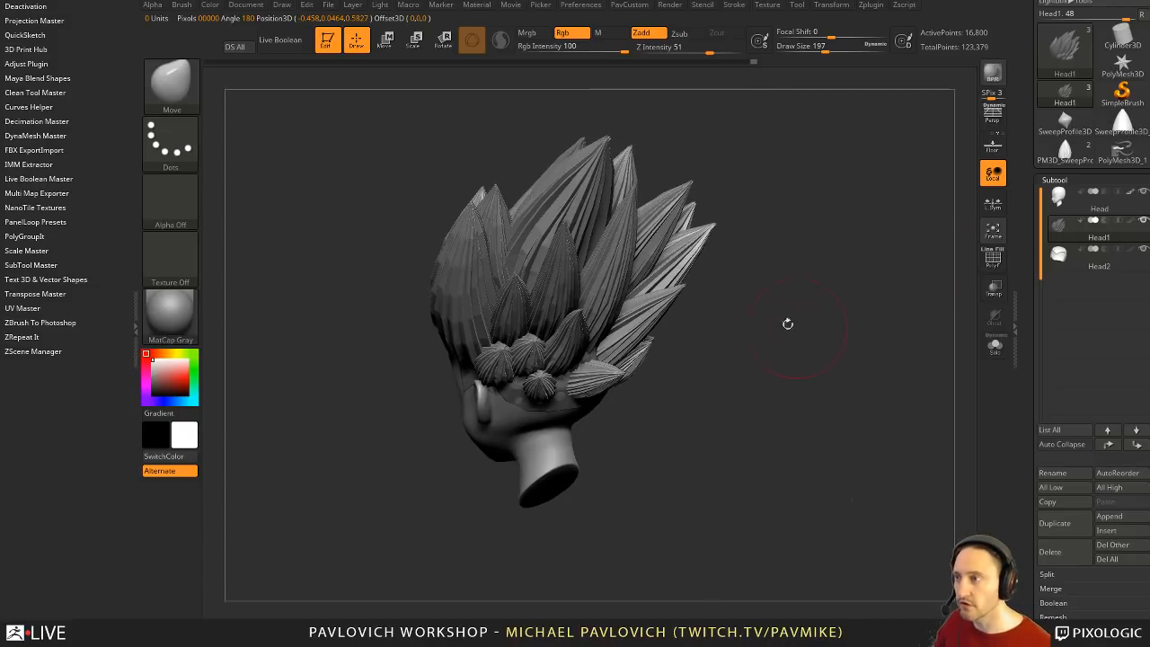
left_click(1000, 266)
left_click(996, 264)
right_click_drag(907, 272, 877, 295, "ctrl")
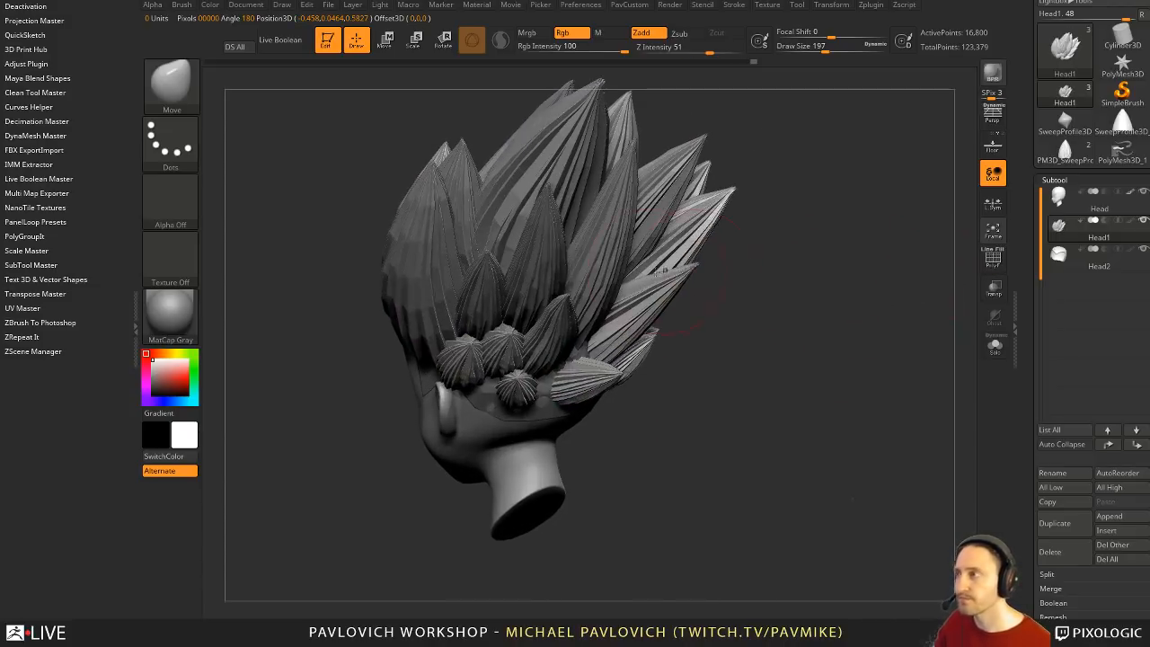
Step: Switch from the gizmo to the transpose line, lay it along a spike behind the ear and show the polygroup colours
key("w")
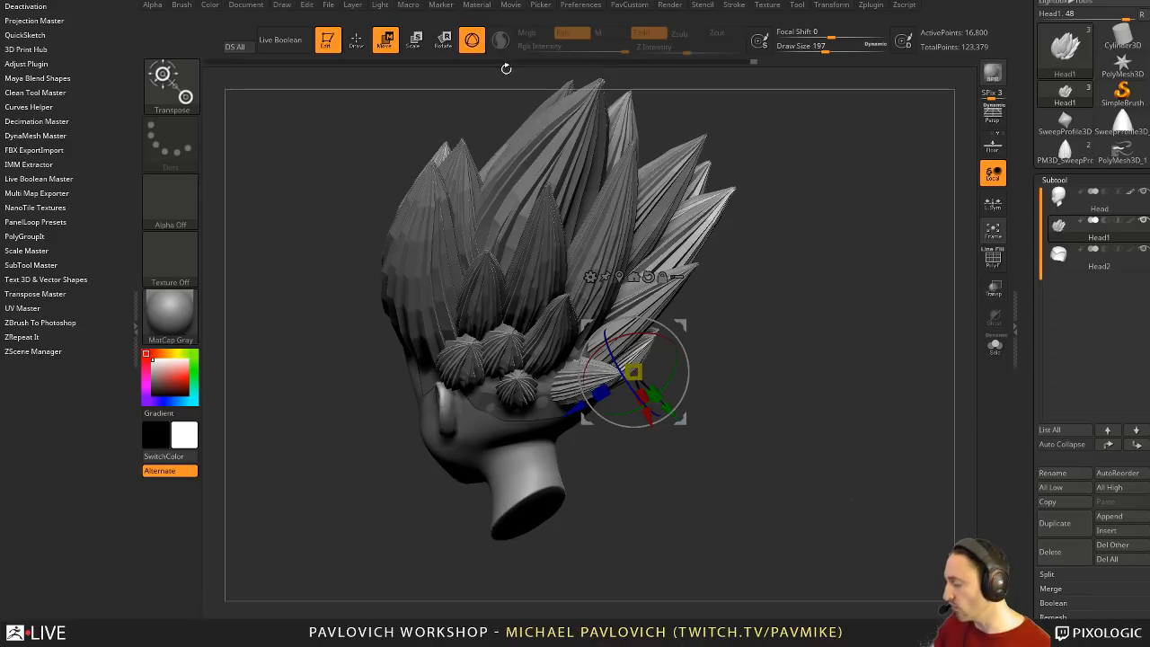
key("y")
right_click_drag(701, 310, 756, 327)
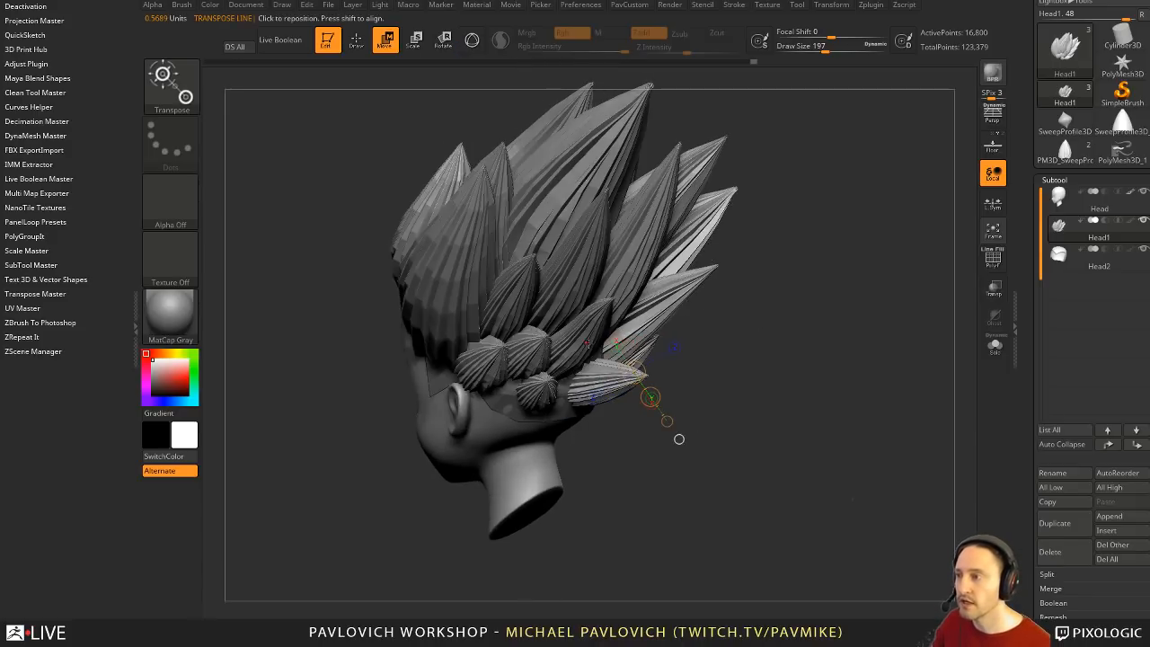
left_click_drag(574, 354, 605, 316)
right_click_drag(605, 316, 630, 325)
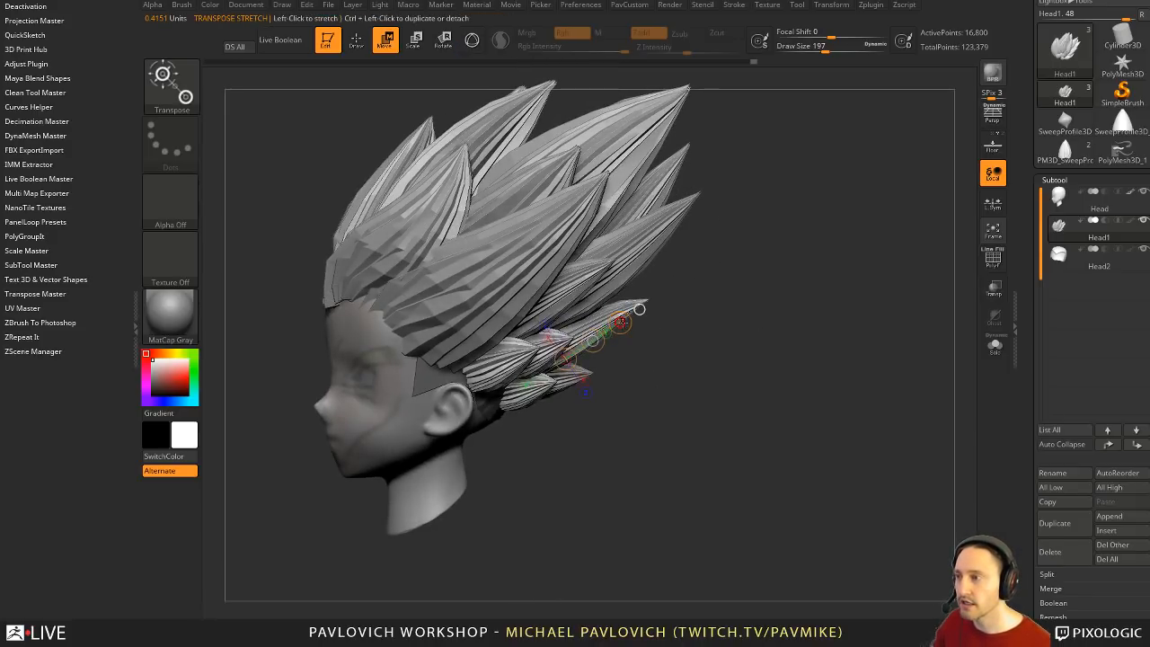
key("shift+f")
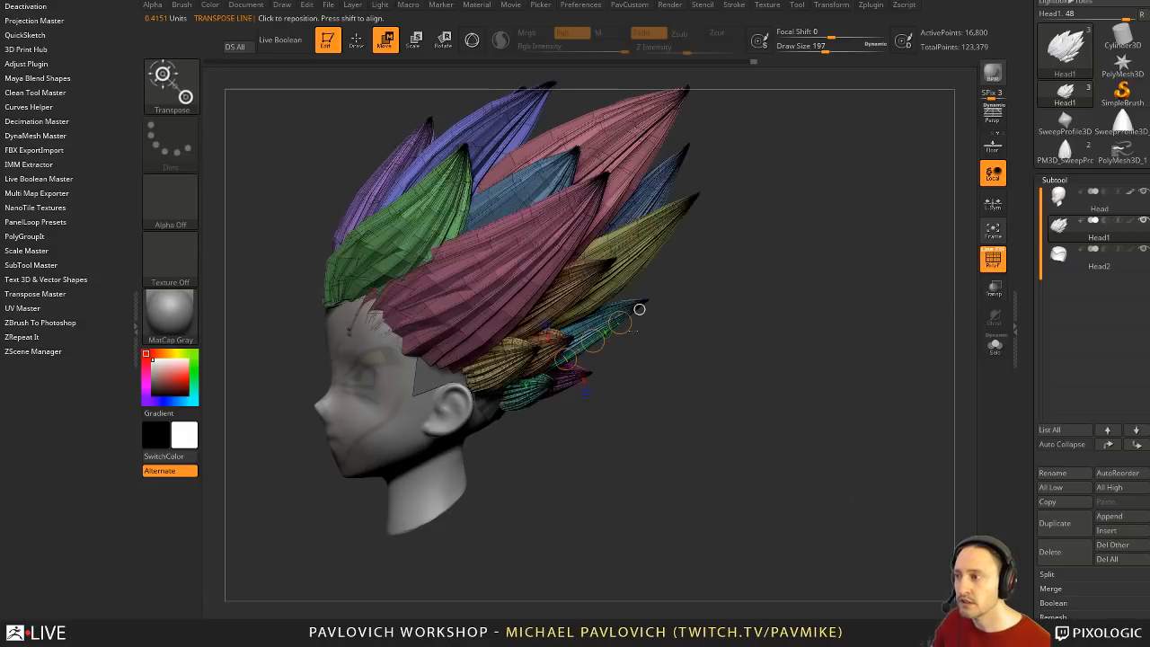
Step: Set Mask By Polygroups to 100 in the brush's Auto Masking settings
key("q")
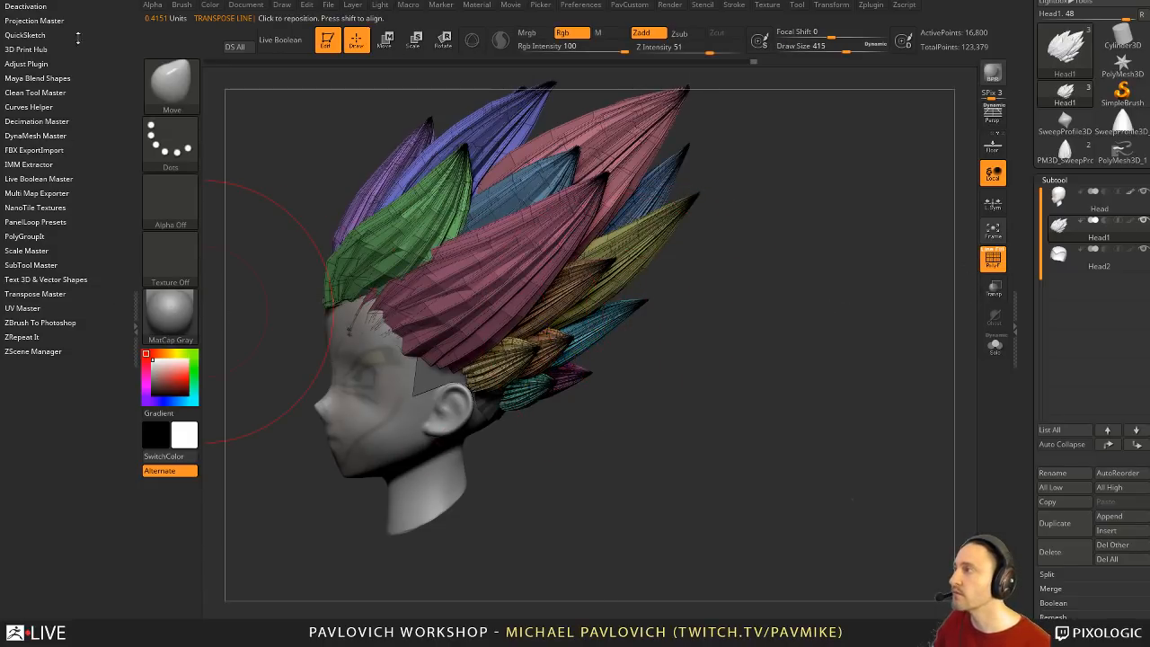
left_click_drag(78, 38, 91, 183)
left_click(117, 5)
left_click(185, 6)
left_click(177, 17)
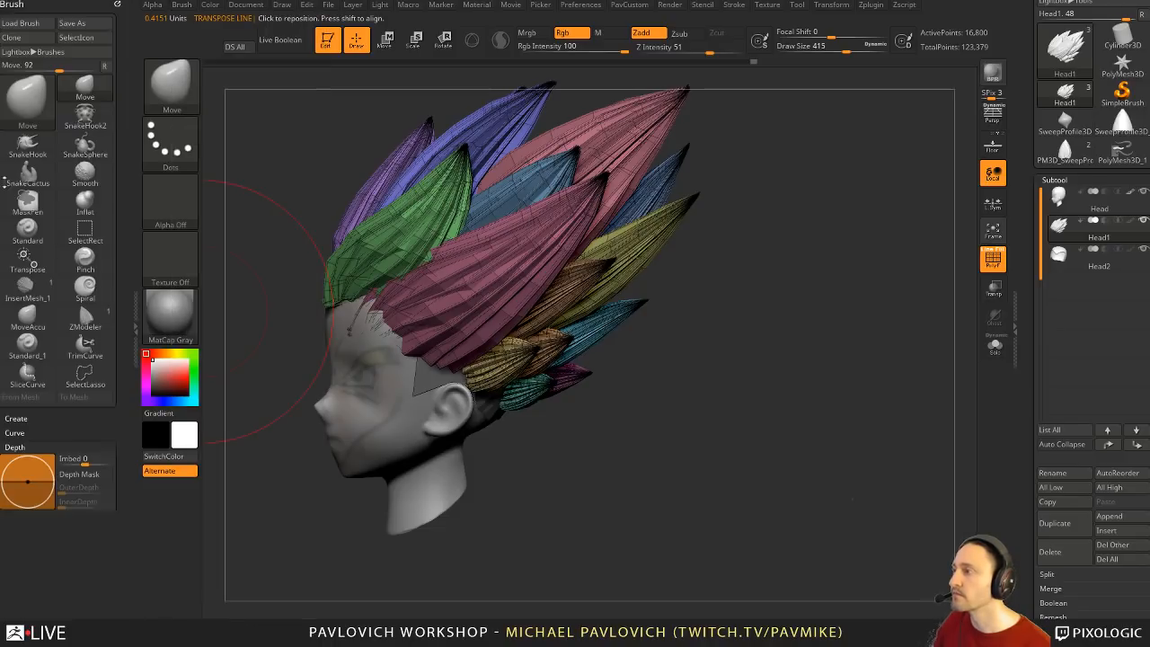
left_click_drag(85, 545, 81, 208)
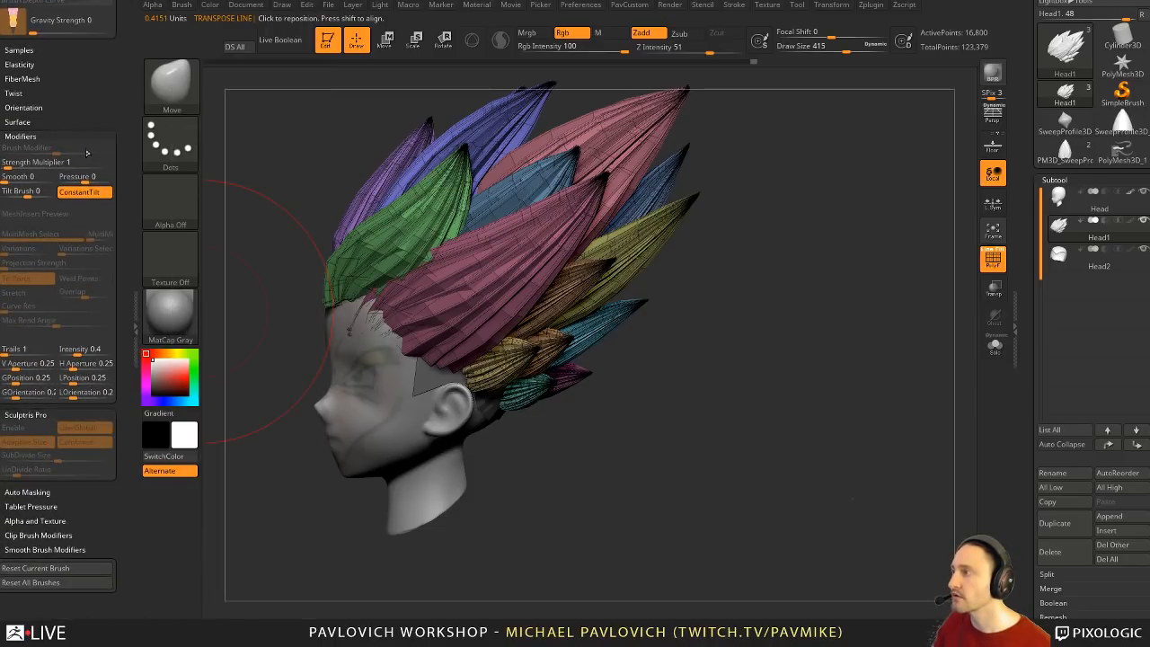
key("shift")
left_click(54, 493)
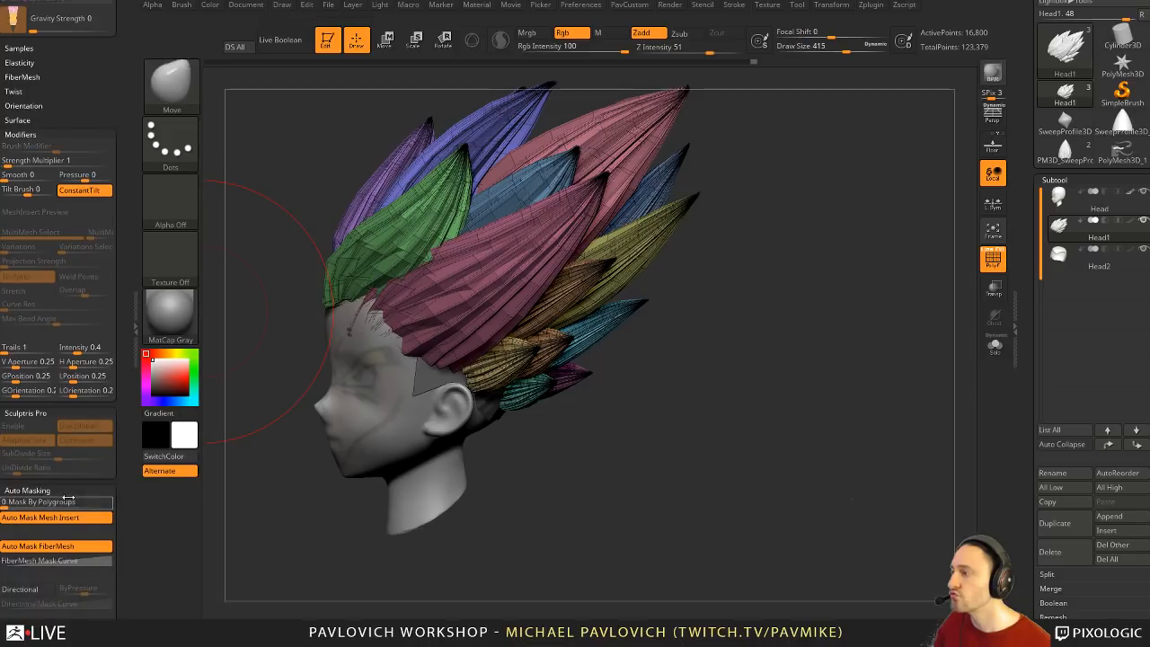
Step: Move the long yellow-green spike at the back of the head outward with the transpose line
key("w")
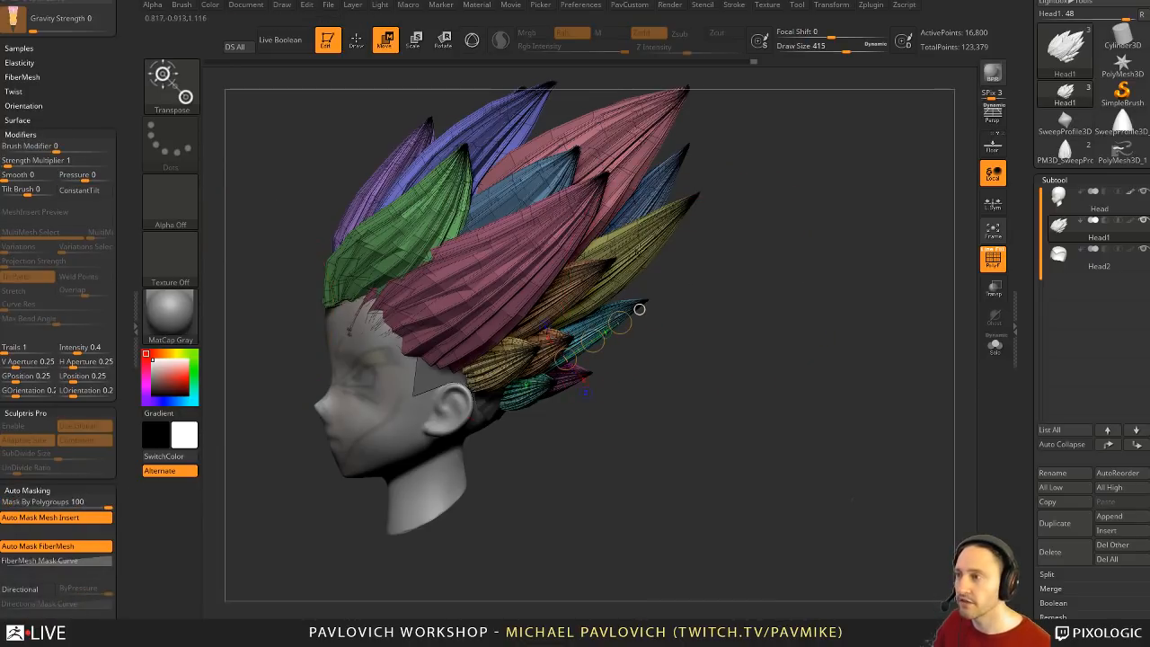
left_click_drag(637, 252, 700, 178)
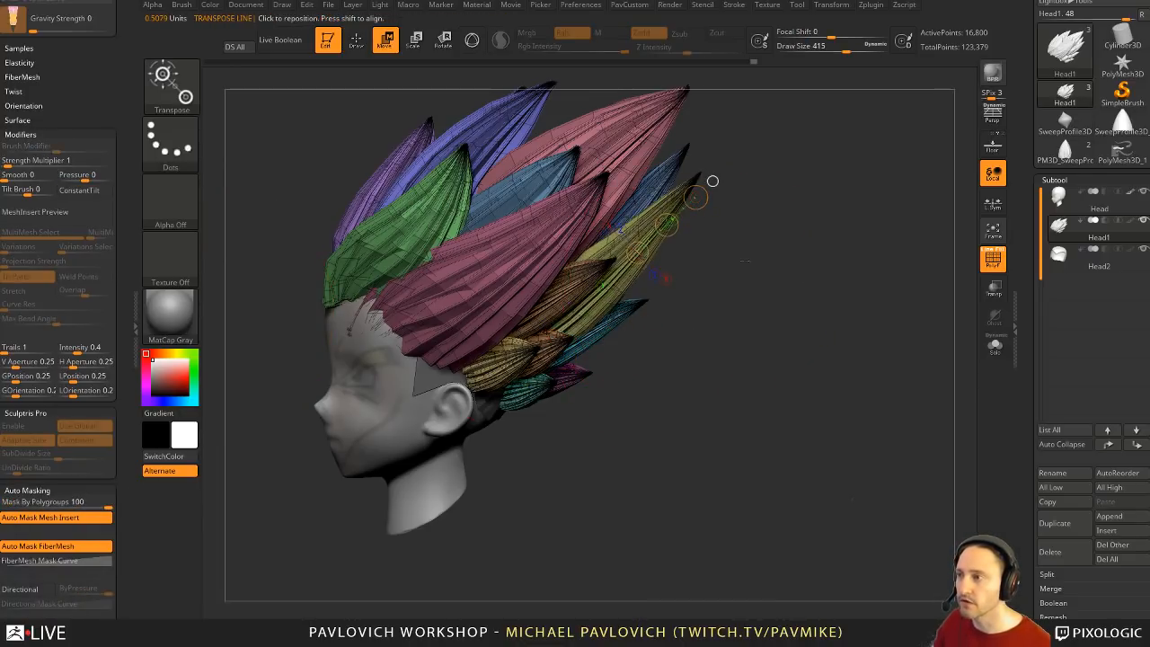
left_click_drag(745, 262, 756, 329)
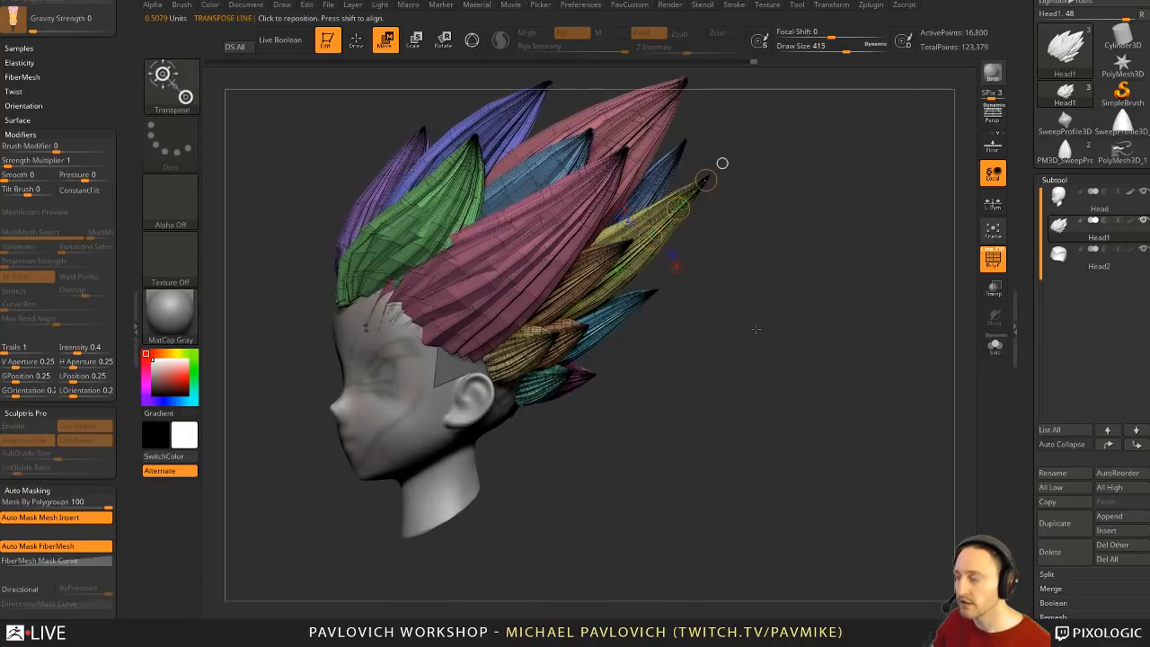
key("y")
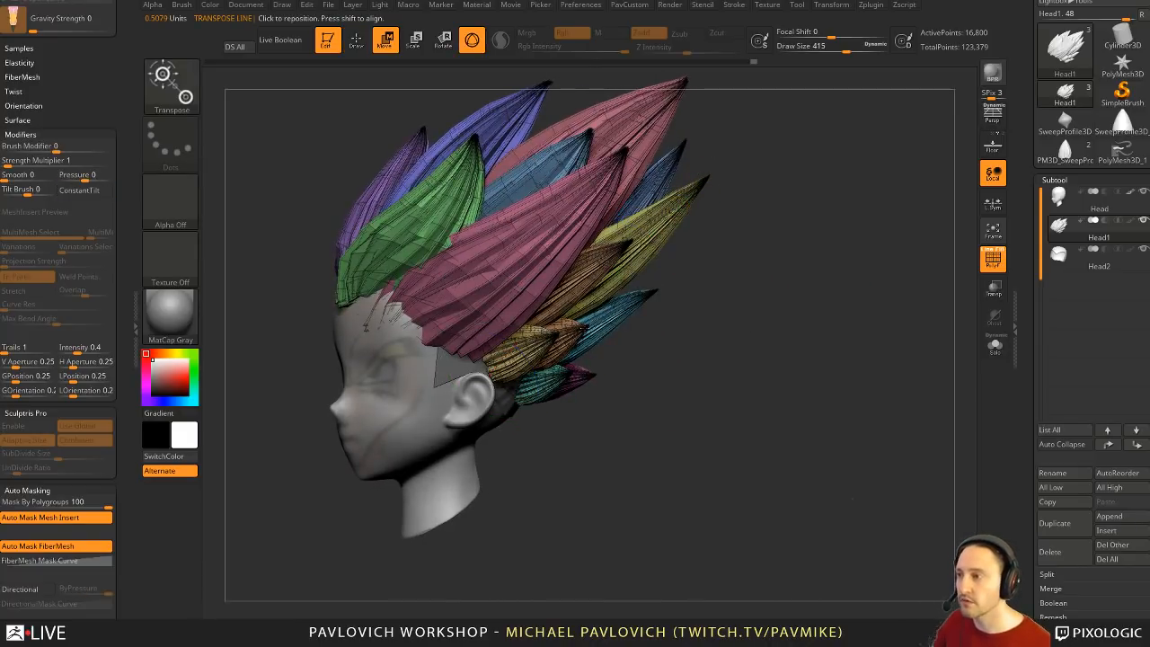
left_click(614, 310)
left_click_drag(662, 323, 748, 344)
key("ctrl+z")
key("y")
Step: Reposition the small spikes behind both ears individually with the transpose line and return to the Move brush
mouse_move(618, 327)
left_mouse_down()
mouse_move(783, 262)
mouse_move(697, 308)
mouse_move(707, 327)
left_mouse_up()
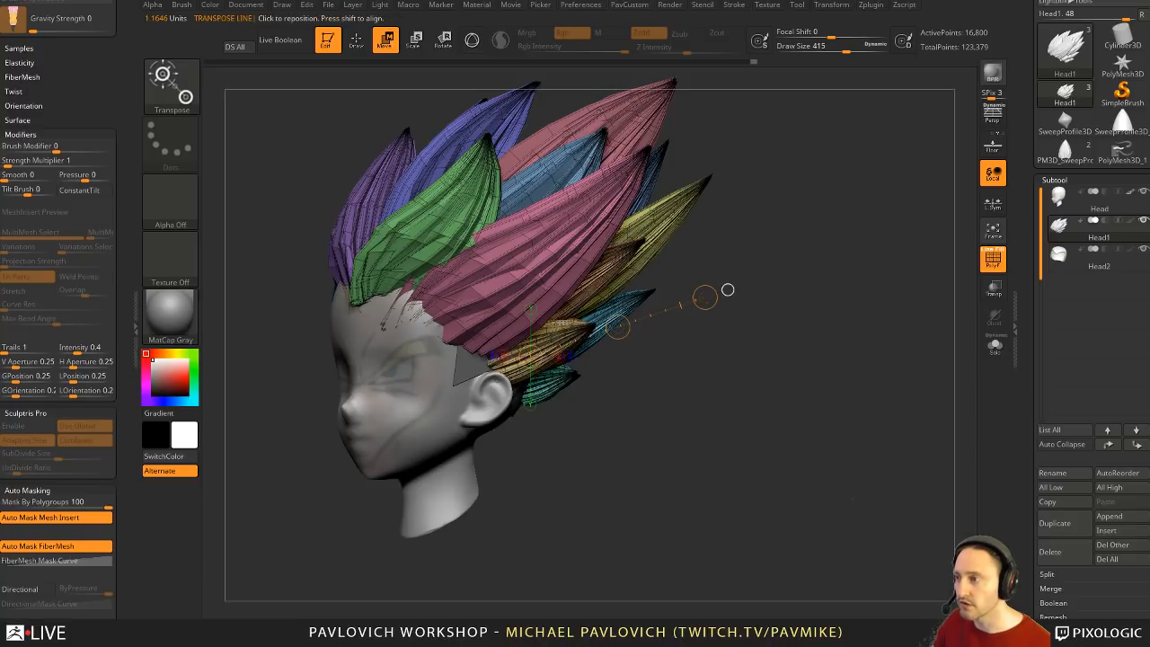
mouse_move(708, 298)
right_mouse_down()
mouse_move(764, 302)
mouse_move(708, 299)
right_mouse_up()
left_click_drag(728, 290, 693, 353)
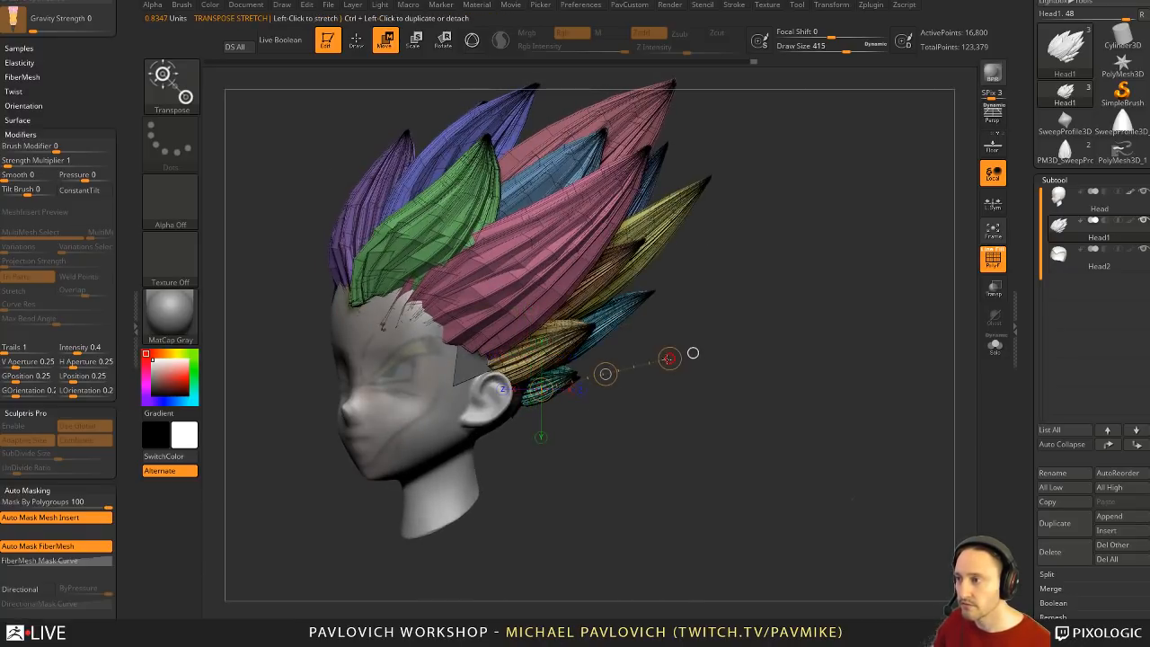
right_click_drag(709, 333, 471, 418)
left_click_drag(508, 395, 336, 362)
key("q")
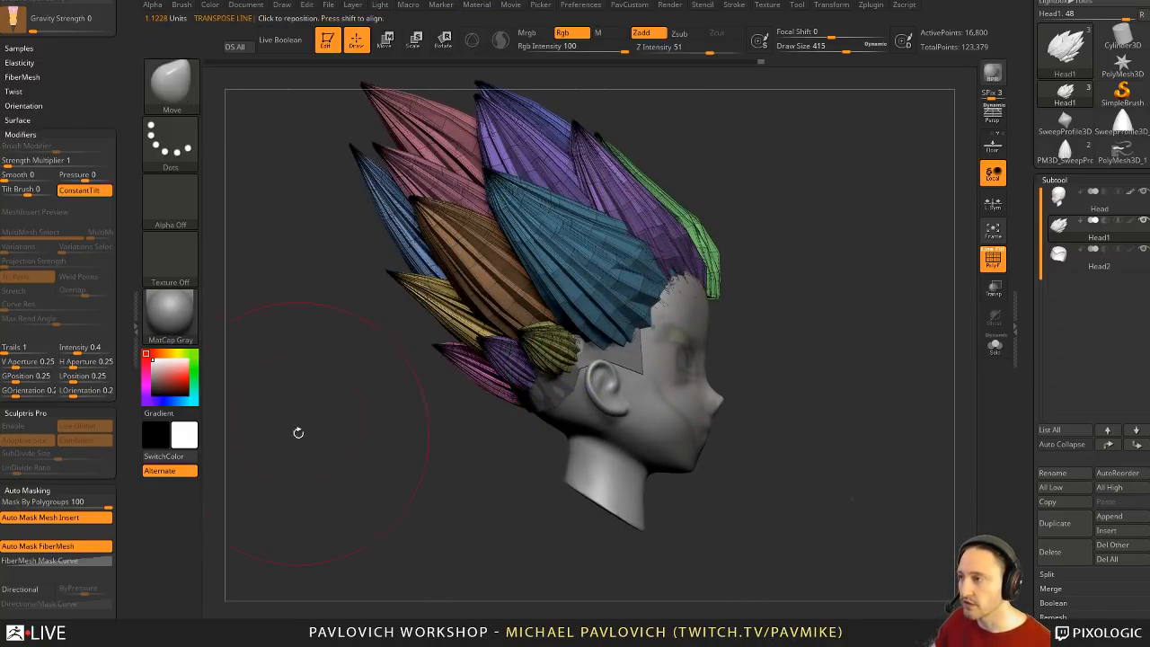
Step: Set the Move brush draw size to 274 and reshape the small spikes low on the back of the head
mouse_move(297, 432)
right_mouse_down()
mouse_move(621, 382)
mouse_move(504, 382)
right_mouse_up()
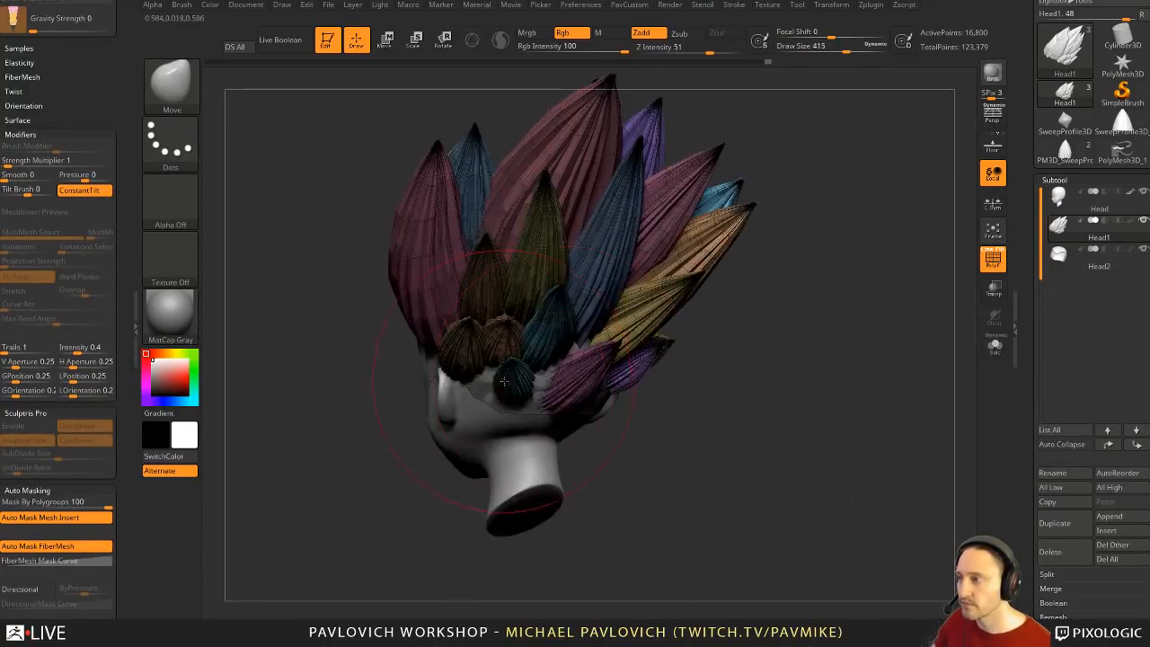
right_click_drag(644, 359, 559, 359)
left_click_drag(563, 359, 559, 329)
mouse_move(593, 360)
right_mouse_down()
mouse_move(812, 369)
mouse_move(634, 325)
mouse_move(575, 327)
right_mouse_up()
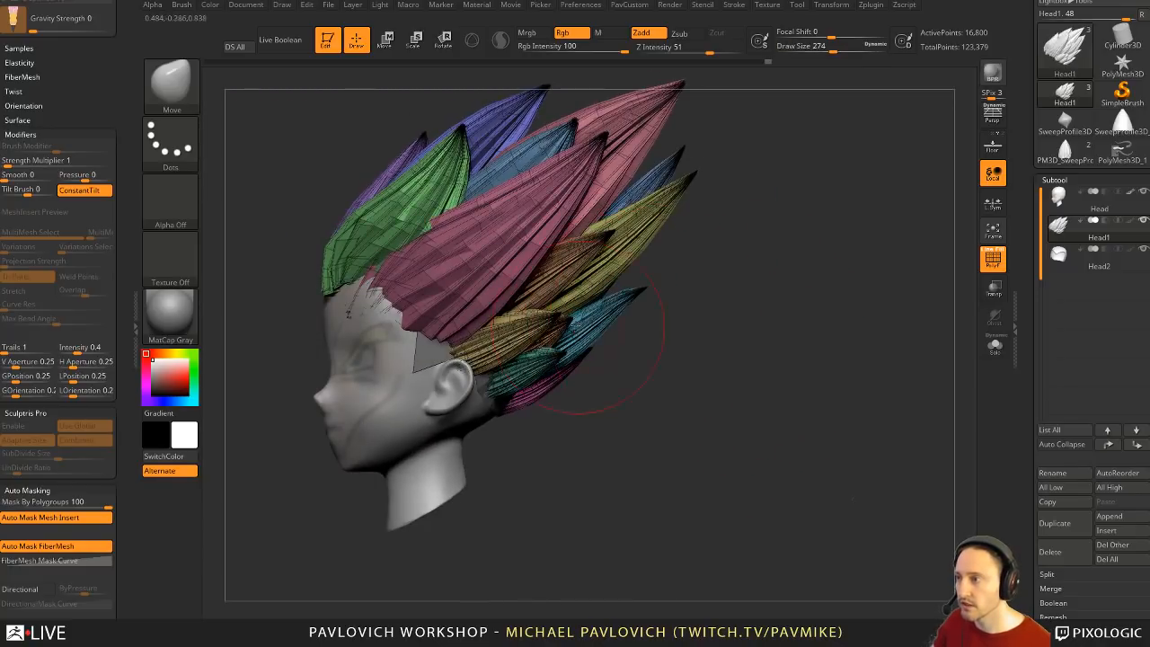
Step: Adjust the small spikes along the back hairline behind the ear one by one with the transpose line
mouse_move(685, 287)
right_mouse_down()
mouse_move(537, 307)
mouse_move(722, 319)
mouse_move(580, 316)
right_mouse_up()
key("w")
left_click_drag(462, 331, 460, 390)
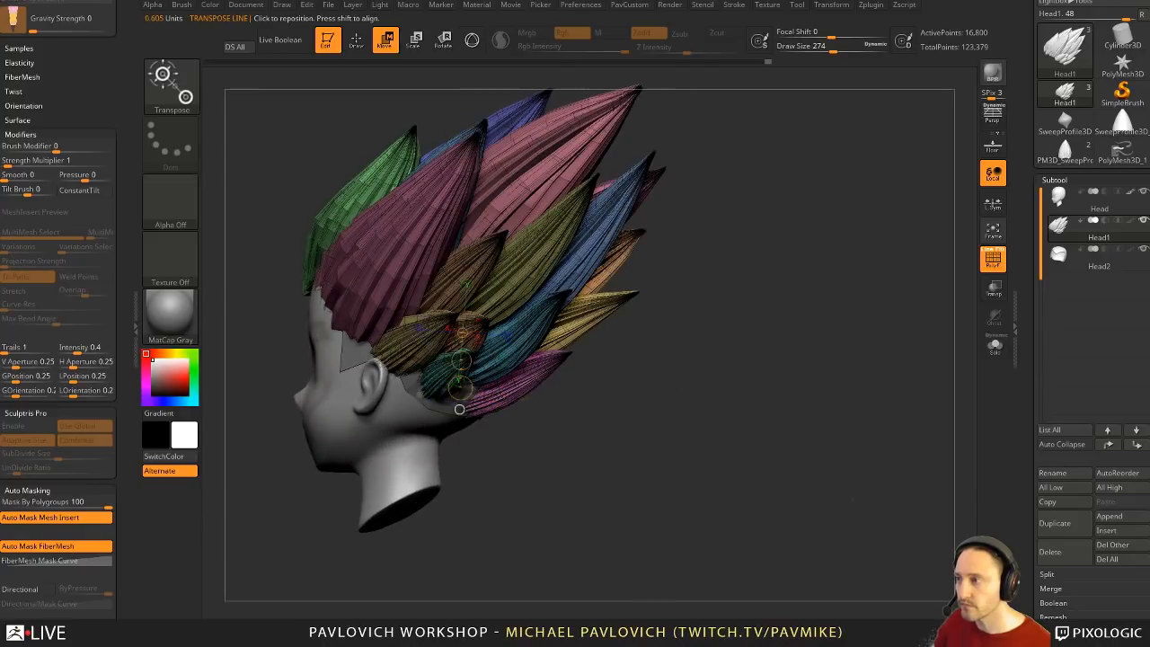
right_click_drag(710, 315, 775, 315)
right_click_drag(551, 376, 551, 351, "alt")
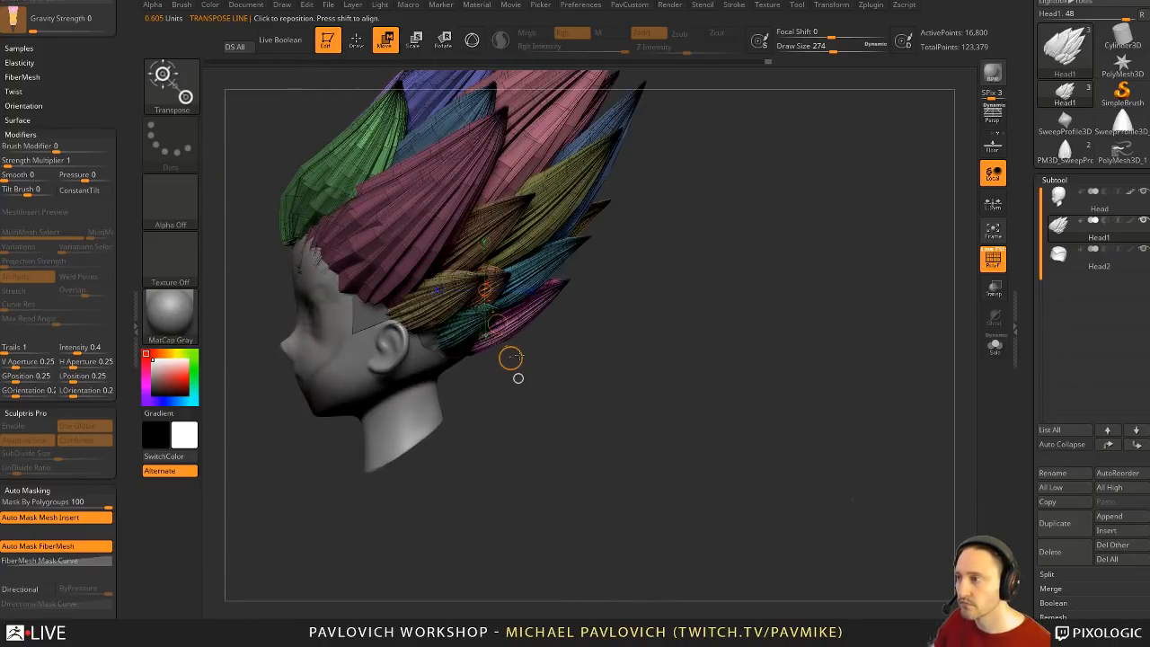
left_click_drag(518, 357, 582, 248)
right_click_drag(527, 267, 546, 271)
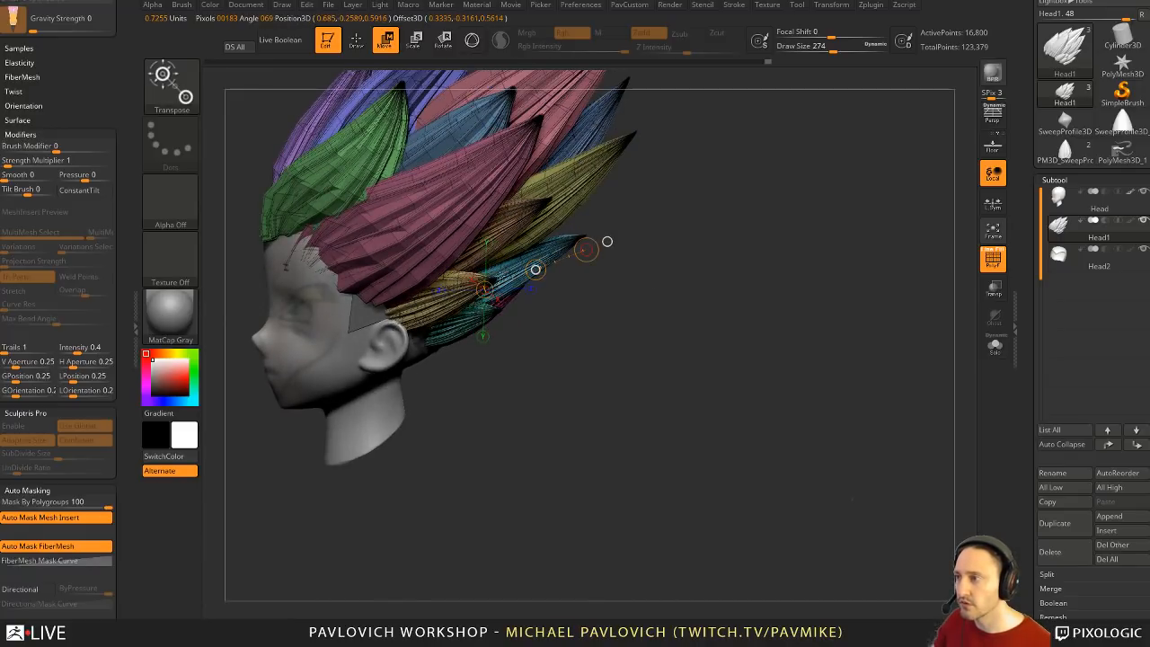
right_click_drag(566, 267, 584, 261)
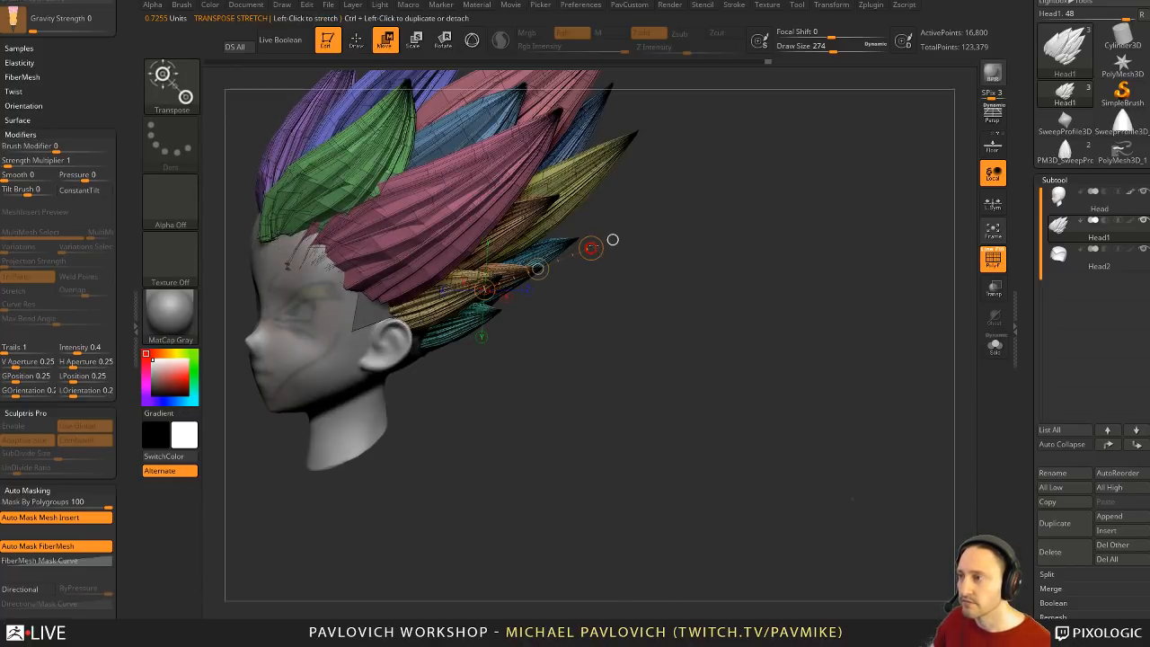
Step: Return to the Move brush, set its draw size to 299 and check the hairstyle from the back and front
key("q")
mouse_move(585, 254)
right_mouse_down()
mouse_move(527, 286)
mouse_move(653, 339)
mouse_move(558, 306)
right_mouse_up()
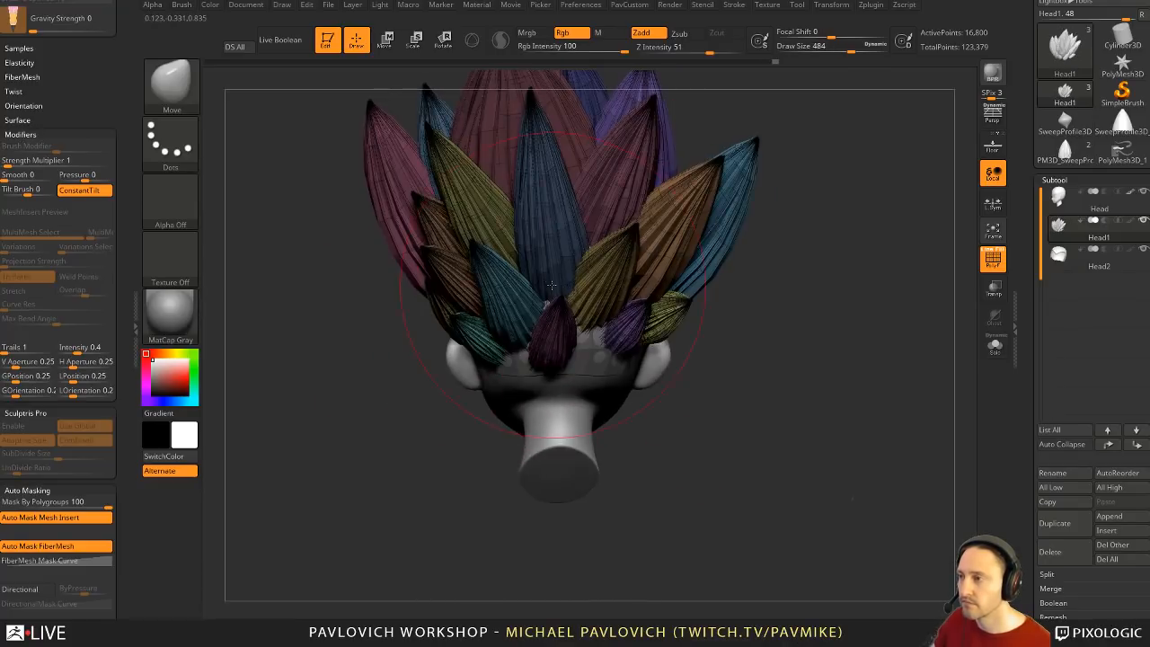
right_click_drag(670, 278, 779, 311)
left_click_drag(768, 349, 881, 316)
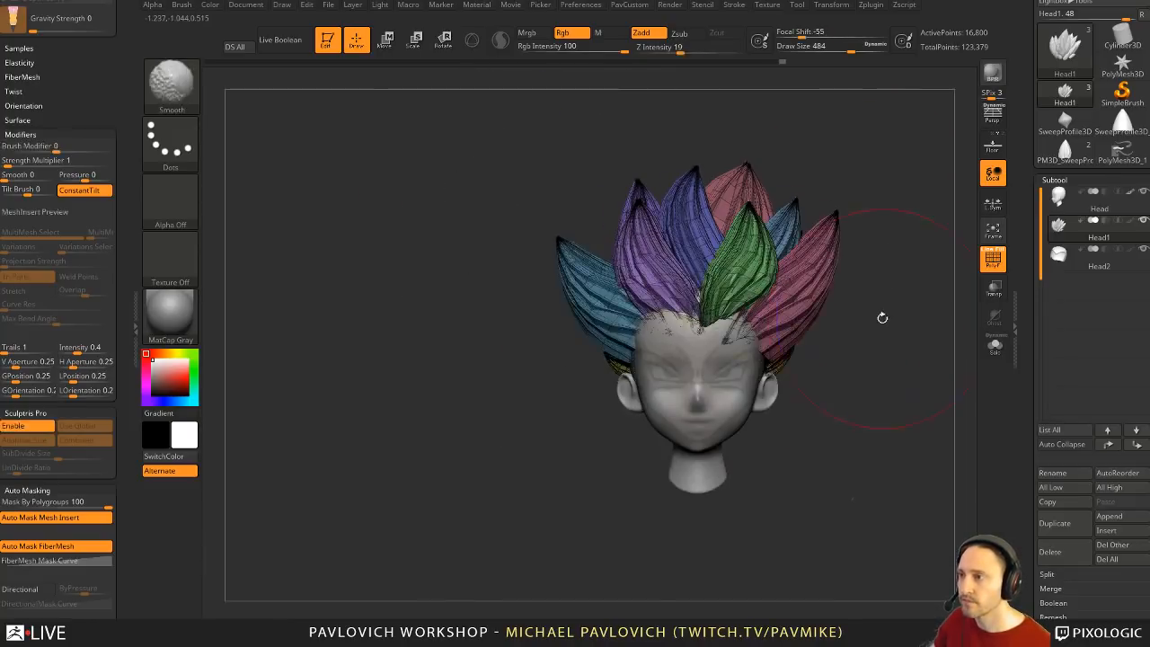
mouse_move(780, 341)
left_mouse_down()
mouse_move(809, 352)
mouse_move(778, 330)
mouse_move(799, 327)
mouse_move(742, 292)
left_mouse_up()
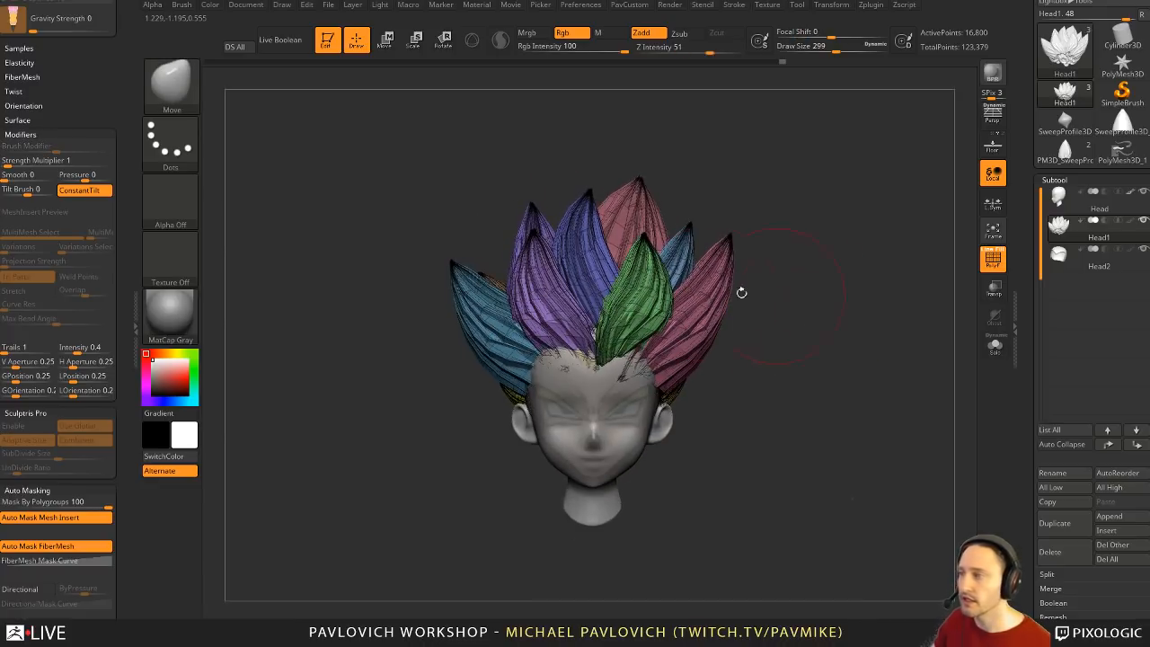
Step: Set Mask By Polygroups to 0 and activate the gizmo on the whole hair in front view
left_click_drag(76, 505, 2, 505)
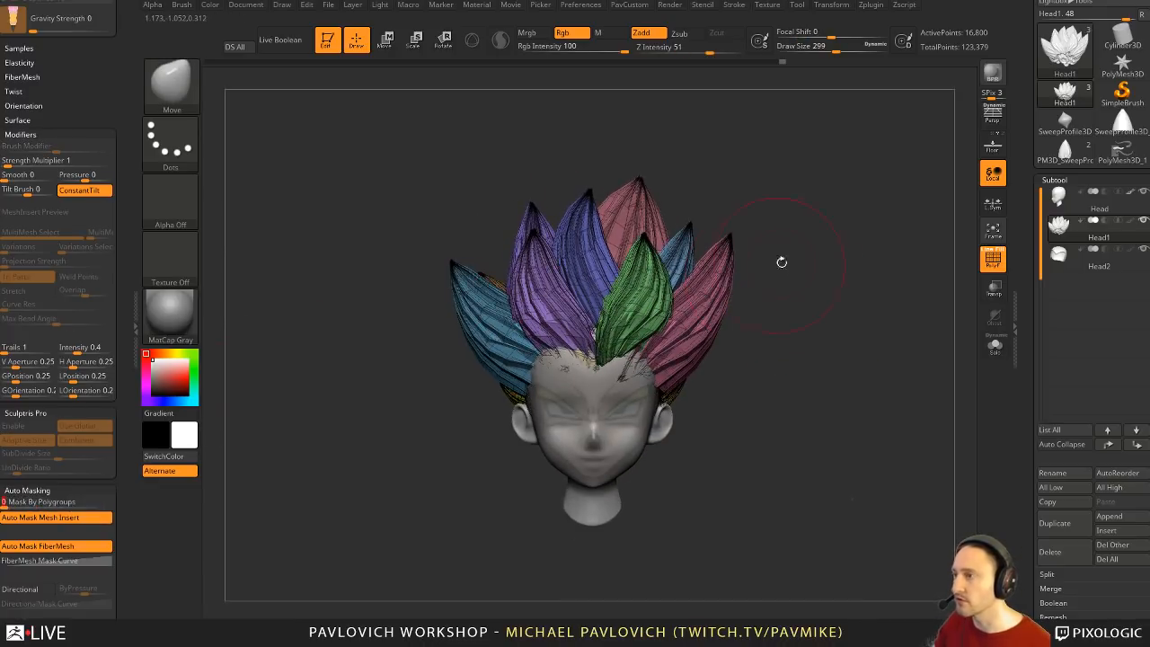
left_click_drag(782, 261, 776, 305, "alt")
key("w")
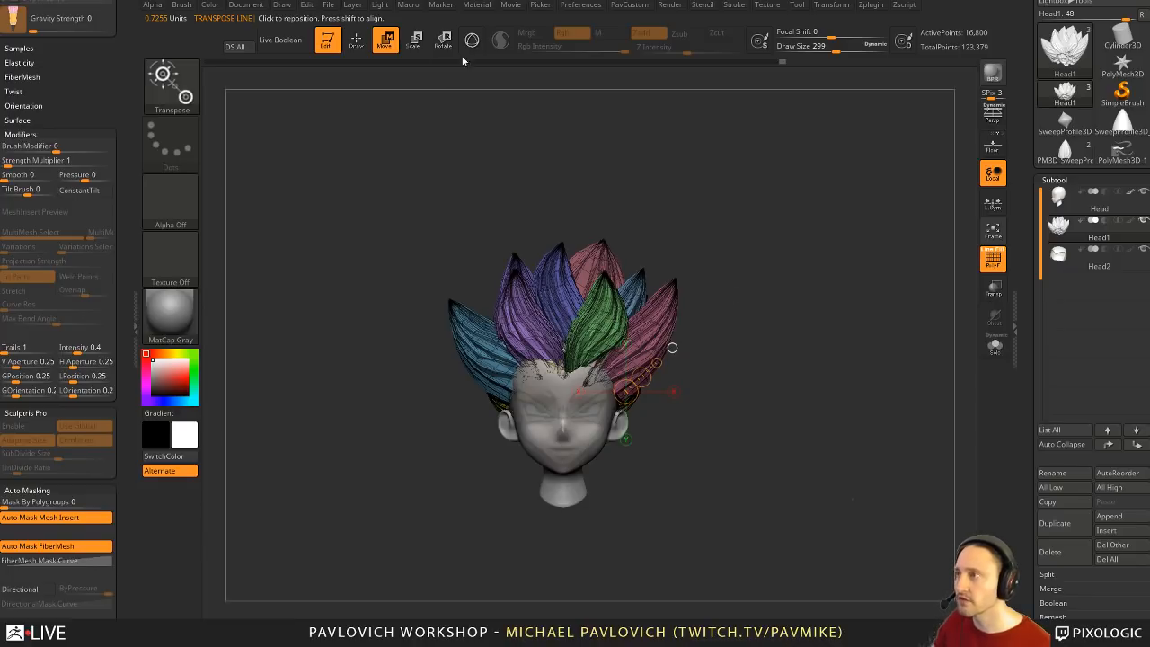
left_click(472, 40)
left_click(563, 338)
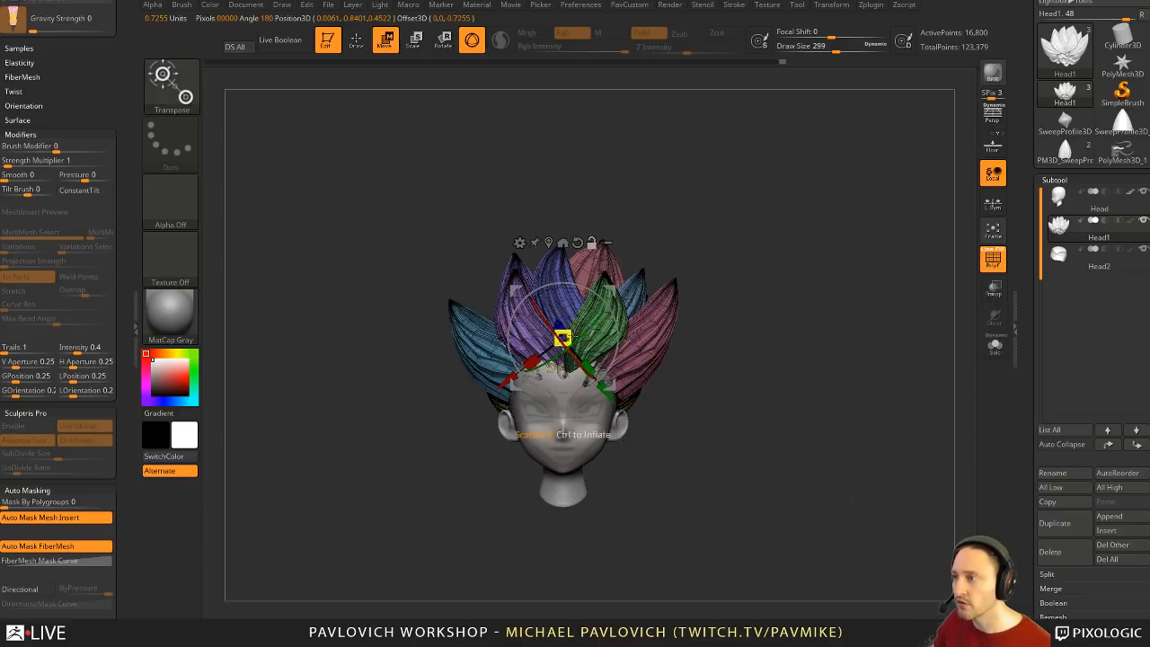
Step: Try bending the whole hairstyle with the Bend Arc deformer and undo each bend
left_click(520, 243)
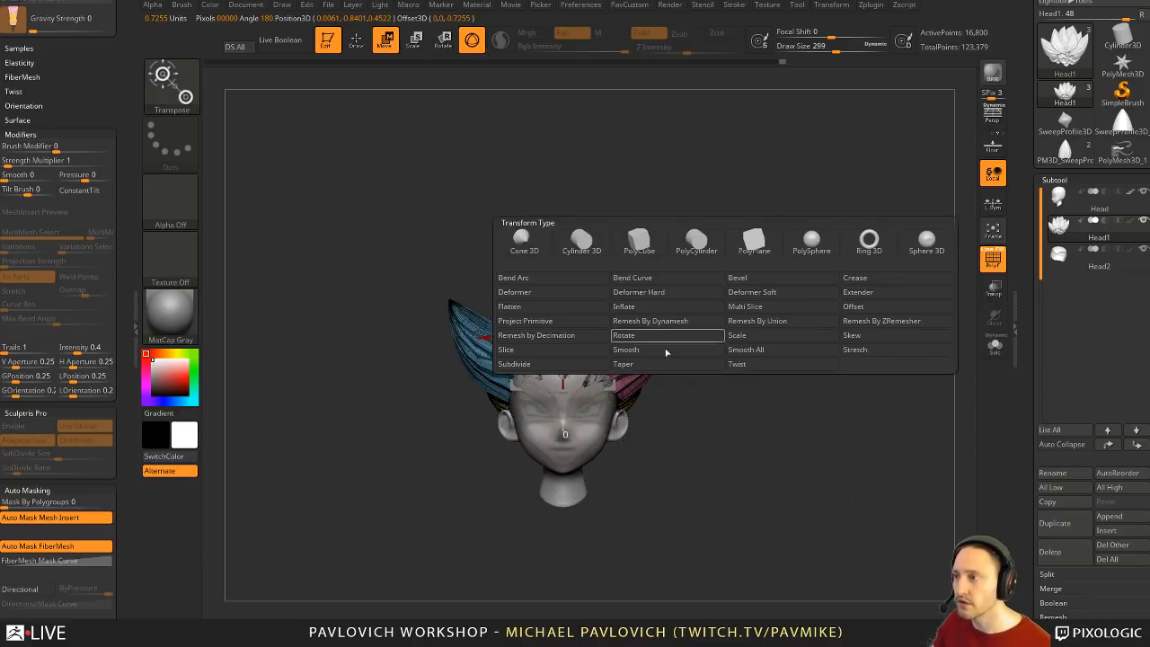
left_click(544, 279)
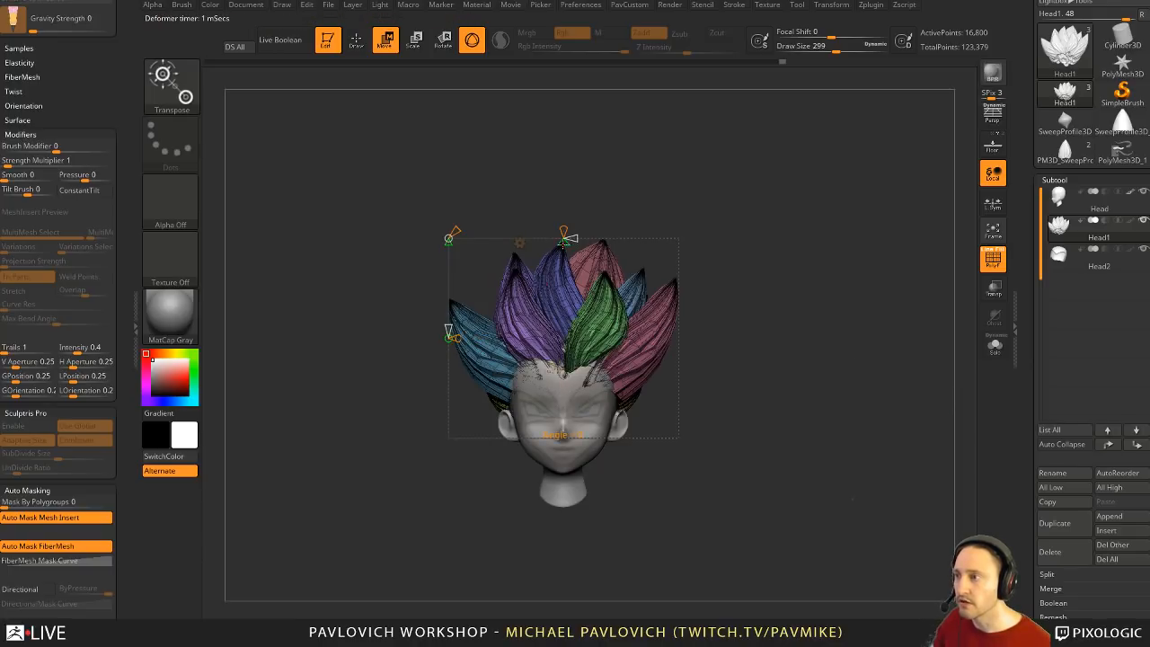
left_click_drag(564, 238, 537, 158)
key("ctrl+z")
left_click_drag(456, 338, 392, 337)
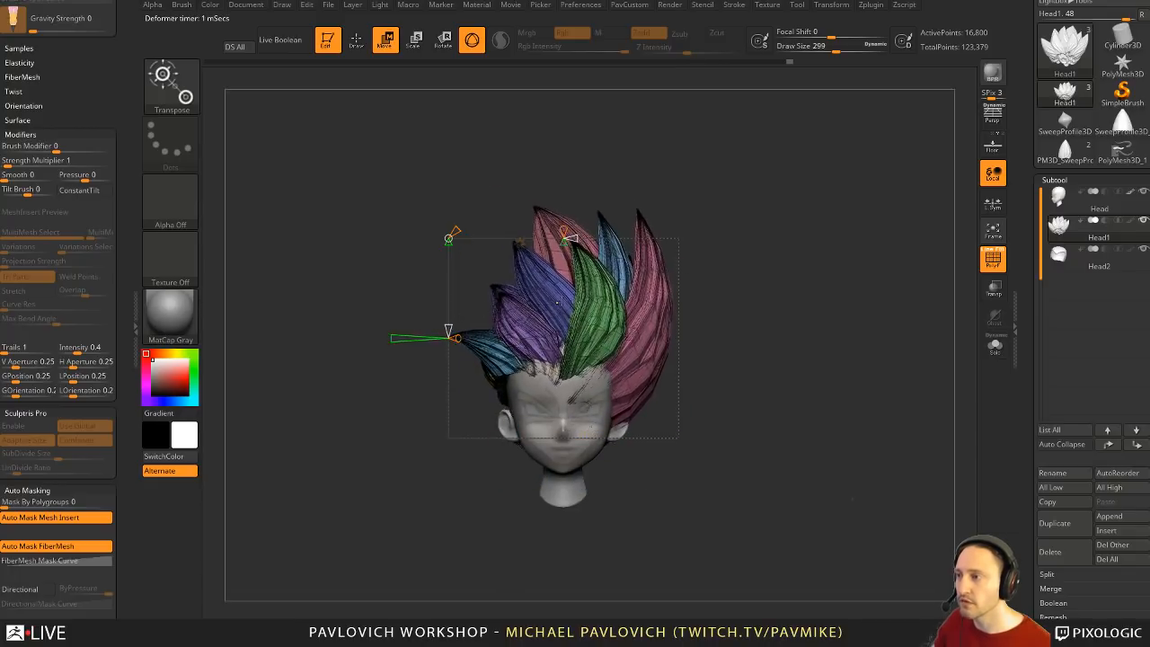
key("ctrl+z")
Step: Replace the Bend Arc with the Deformer cage around the whole hair
left_click(519, 243)
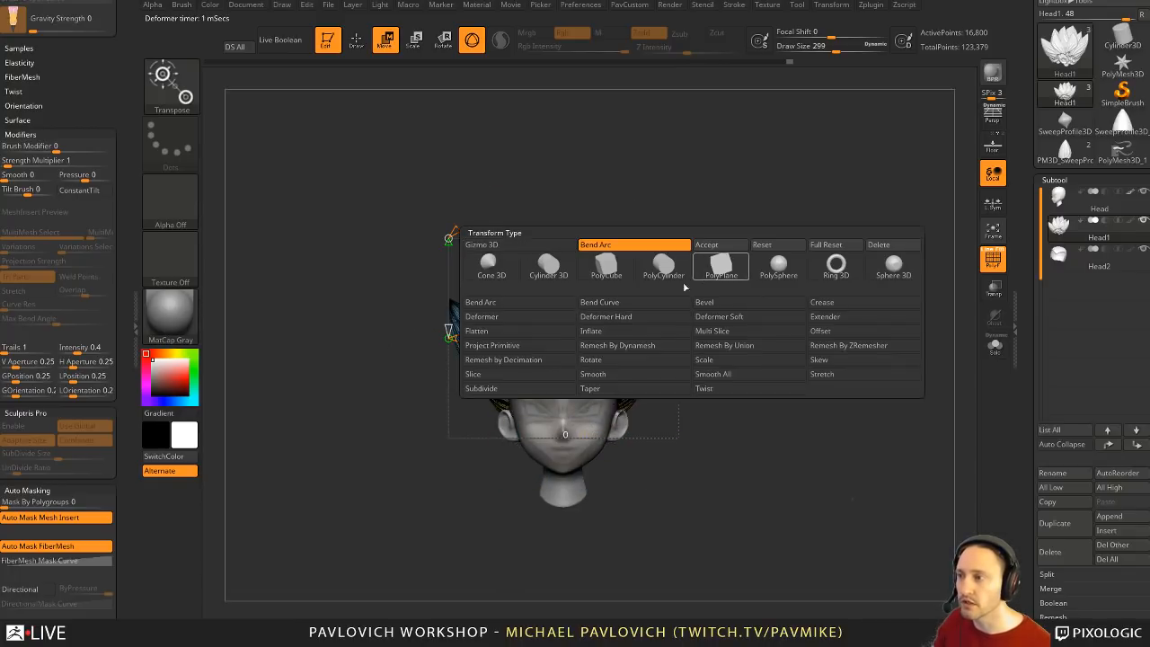
left_click(482, 316)
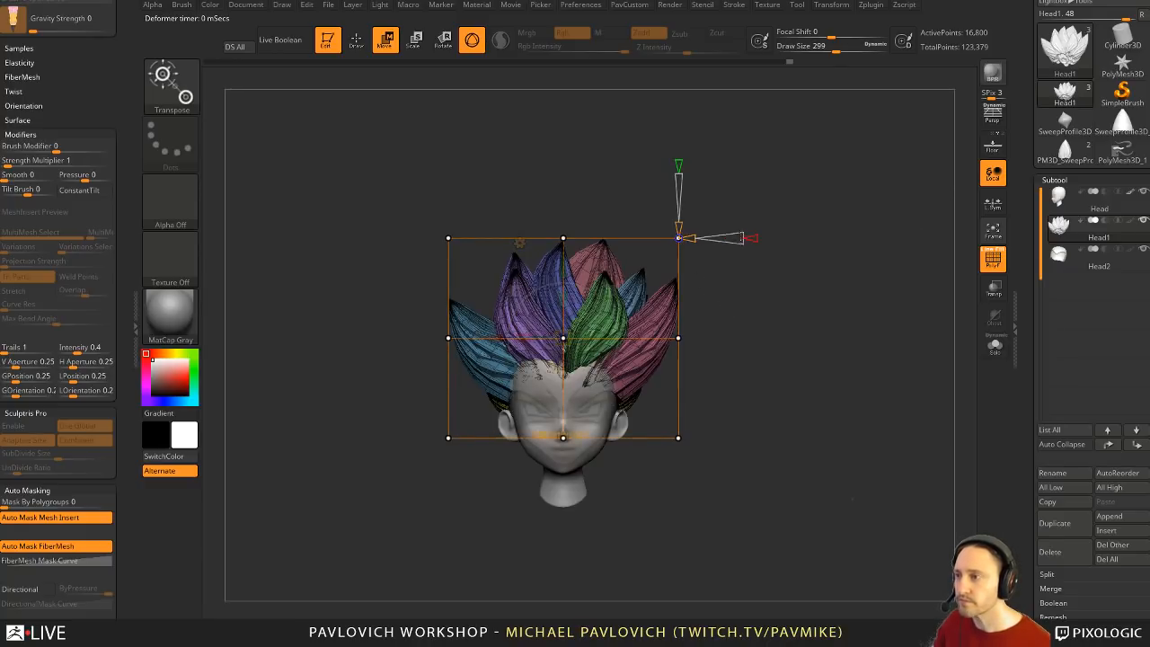
key("ctrl")
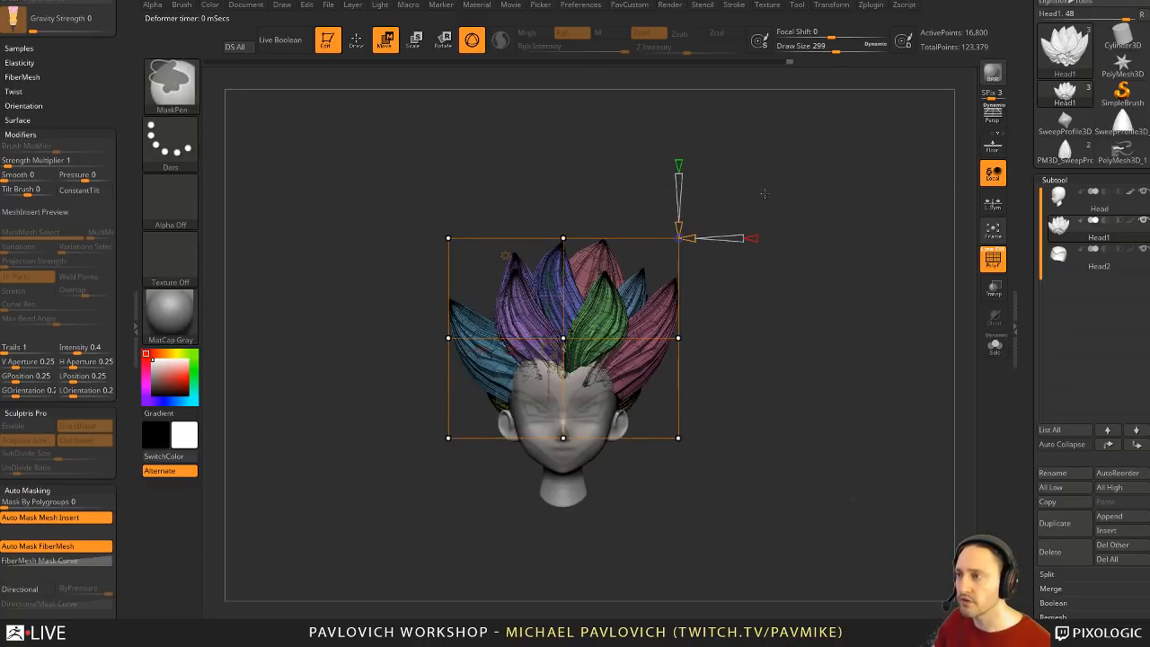
key("ctrl+shift")
key("ctrl+shift")
key("ctrl+shift")
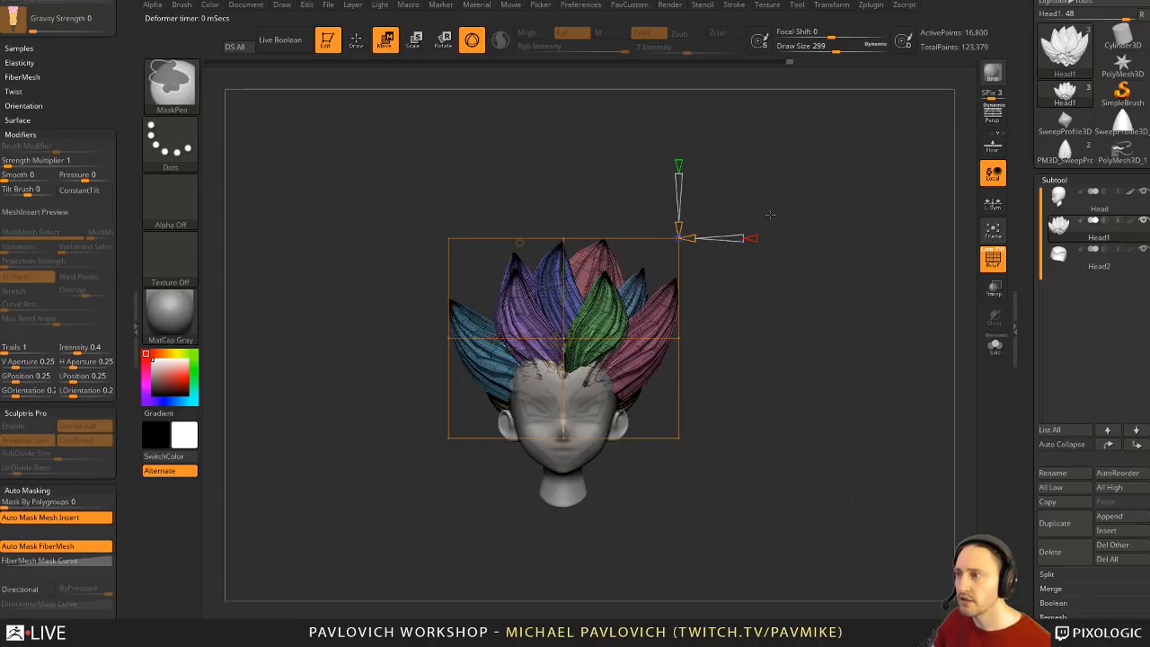
Step: Try transforming the Deformer cage's selected control points on one upper side of the hair, then undo it
left_click_drag(795, 172, 633, 368, "ctrl")
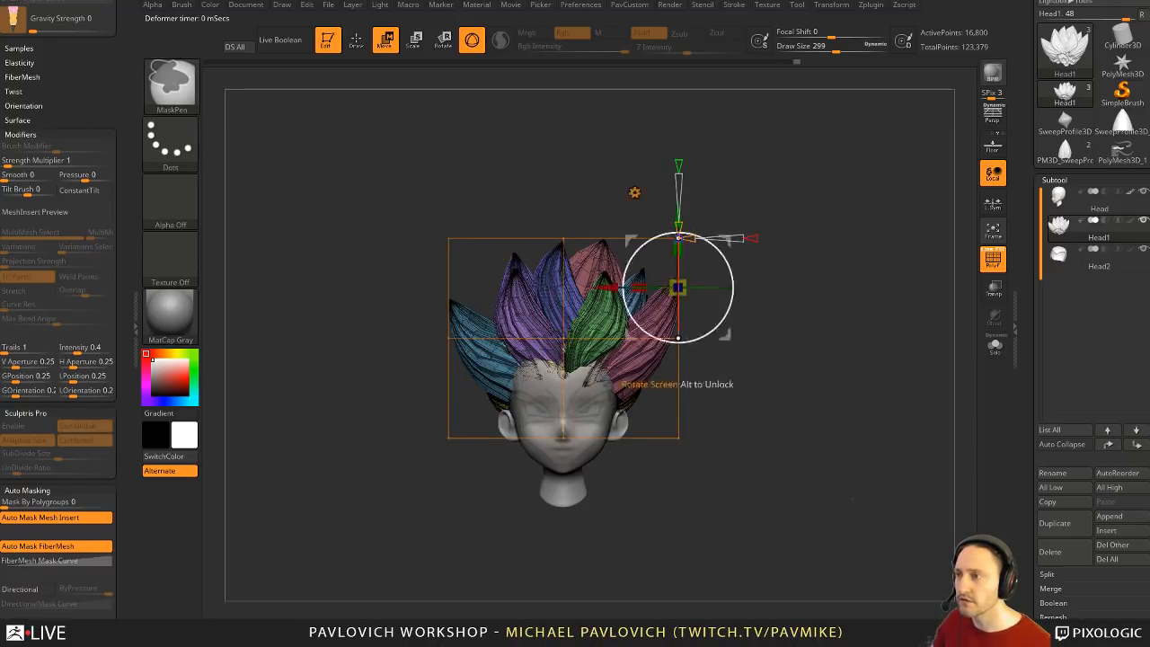
mouse_move(627, 240)
left_mouse_down()
mouse_move(683, 195)
mouse_move(544, 265)
mouse_move(639, 249)
mouse_move(628, 266)
mouse_move(704, 233)
mouse_move(623, 312)
mouse_move(705, 236)
left_mouse_up()
key("ctrl+z")
key("ctrl+z")
key("q")
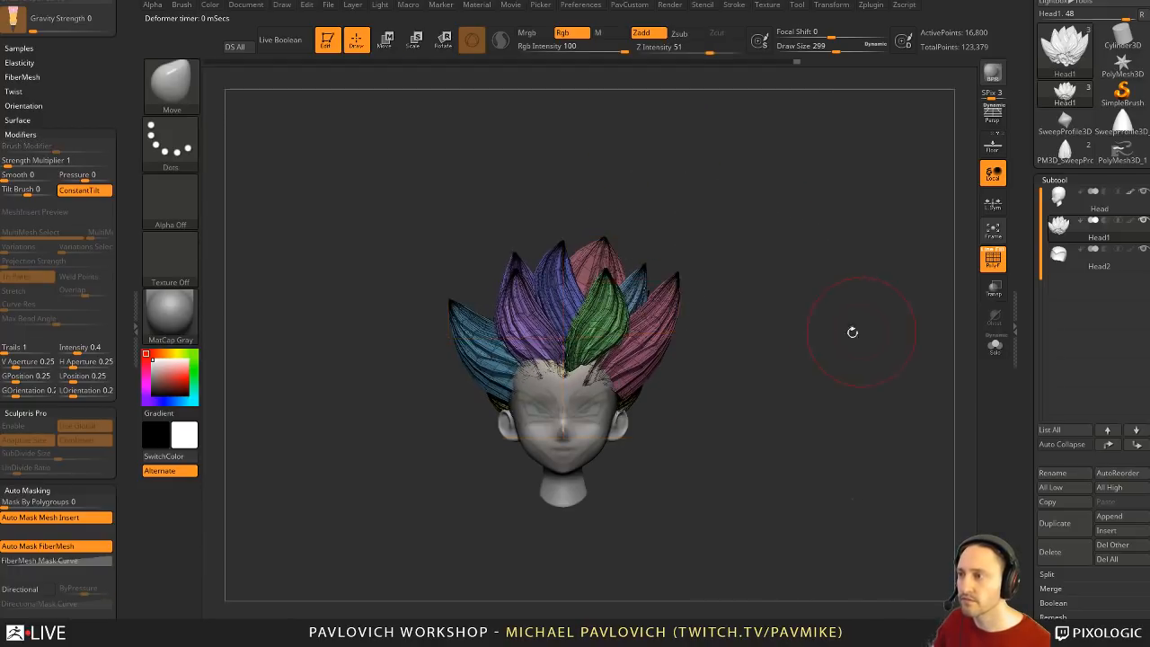
Step: Show the reference sketch overlay and place the head over the large torso drawing
mouse_move(852, 332)
left_mouse_down()
mouse_move(819, 326)
mouse_move(870, 338)
left_mouse_up()
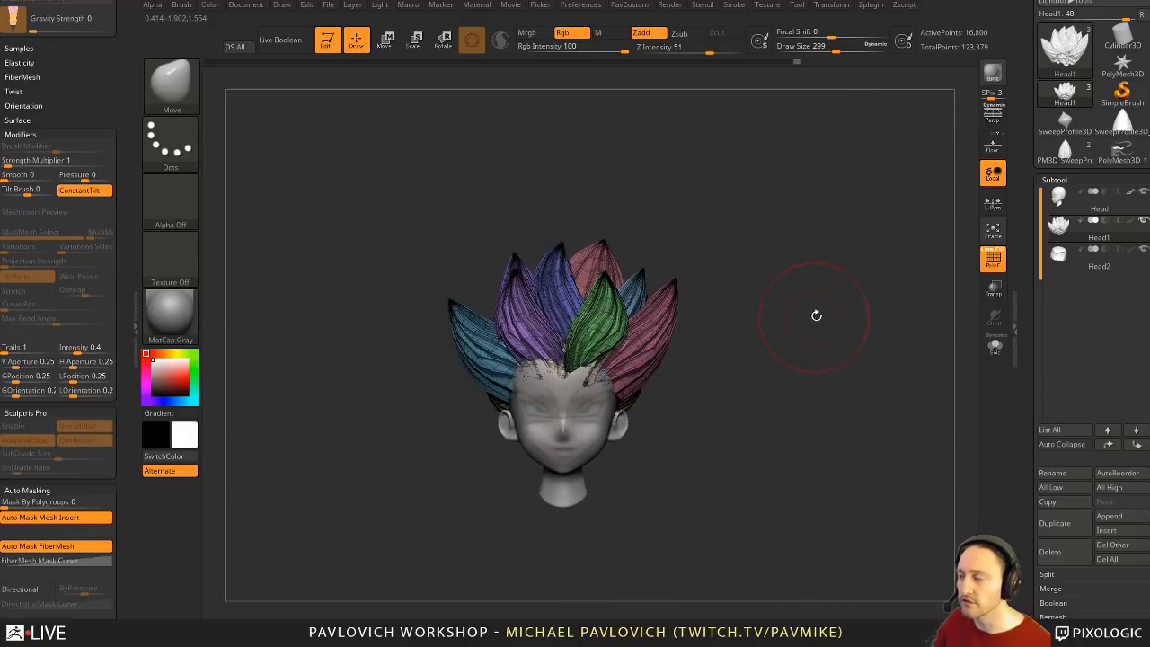
key("shift+z")
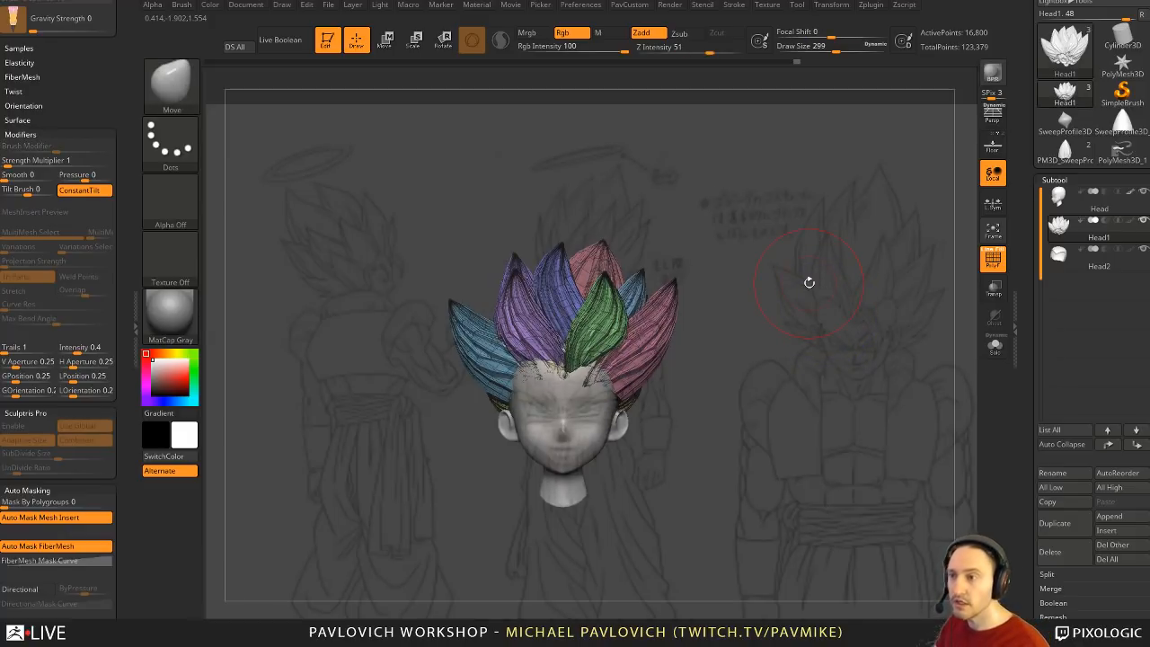
key("Right")
key("Right")
key("Right")
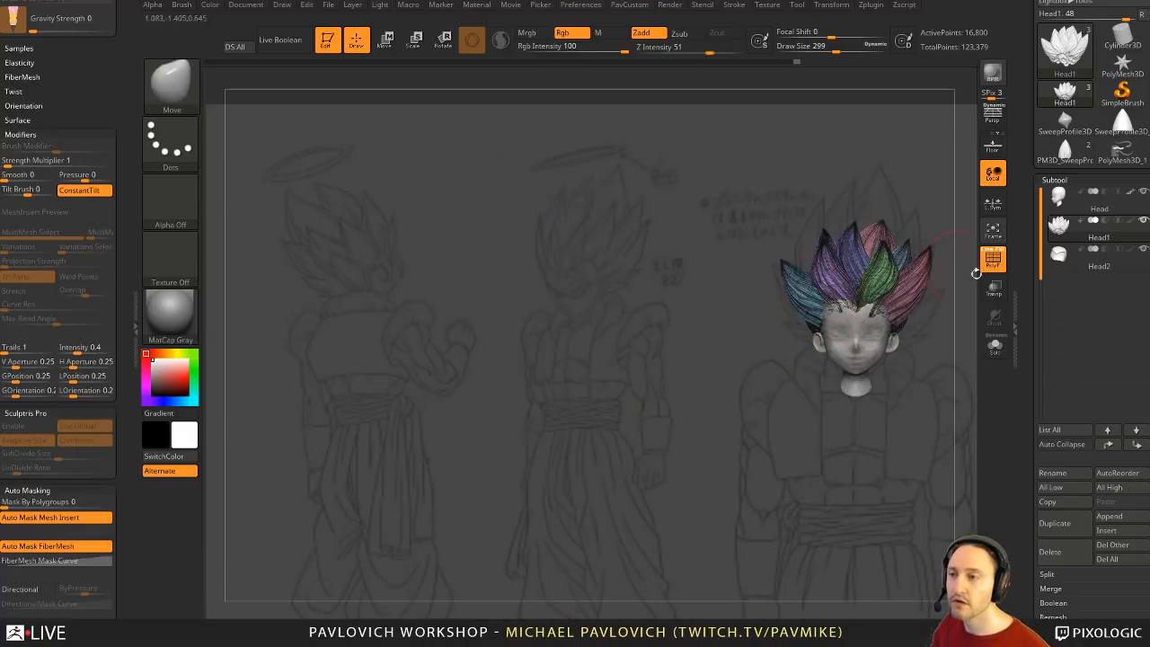
Step: Set the Move brush draw size to 393 and turn the head to a side view
key("s")
left_click(910, 184)
key("w")
key("q")
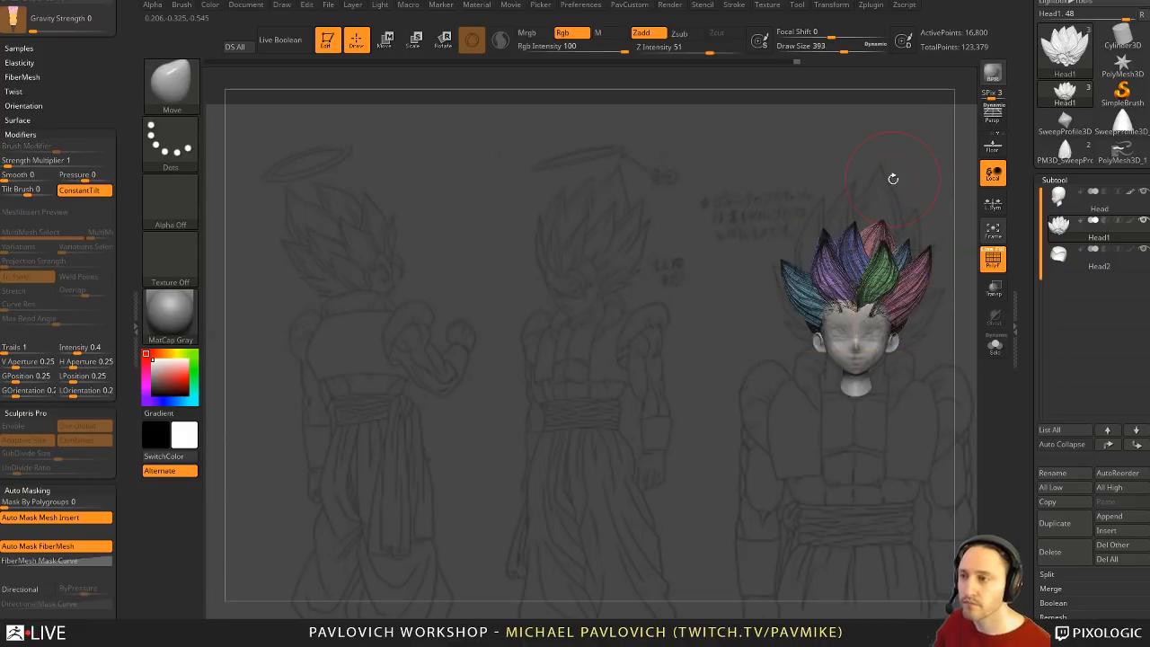
left_click_drag(892, 178, 858, 178)
Step: Reset and delete the Deformer cage, and tilt the whole hair upright in the side view with the gizmo
key("w")
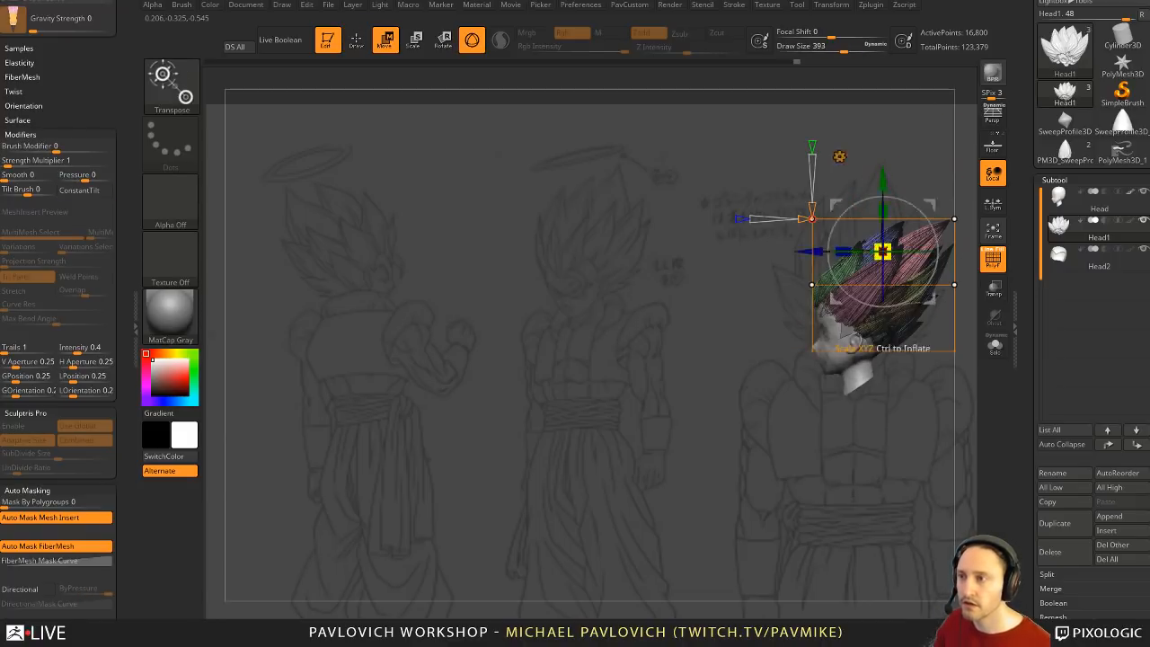
left_click(840, 156)
left_click(970, 158)
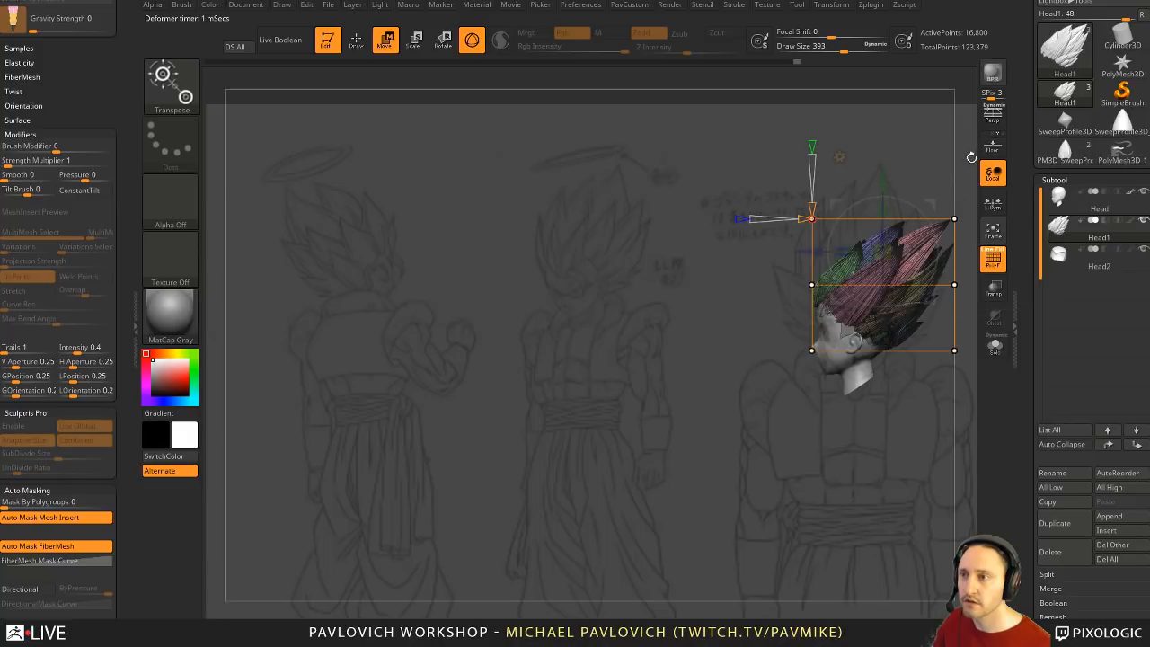
left_click(839, 156)
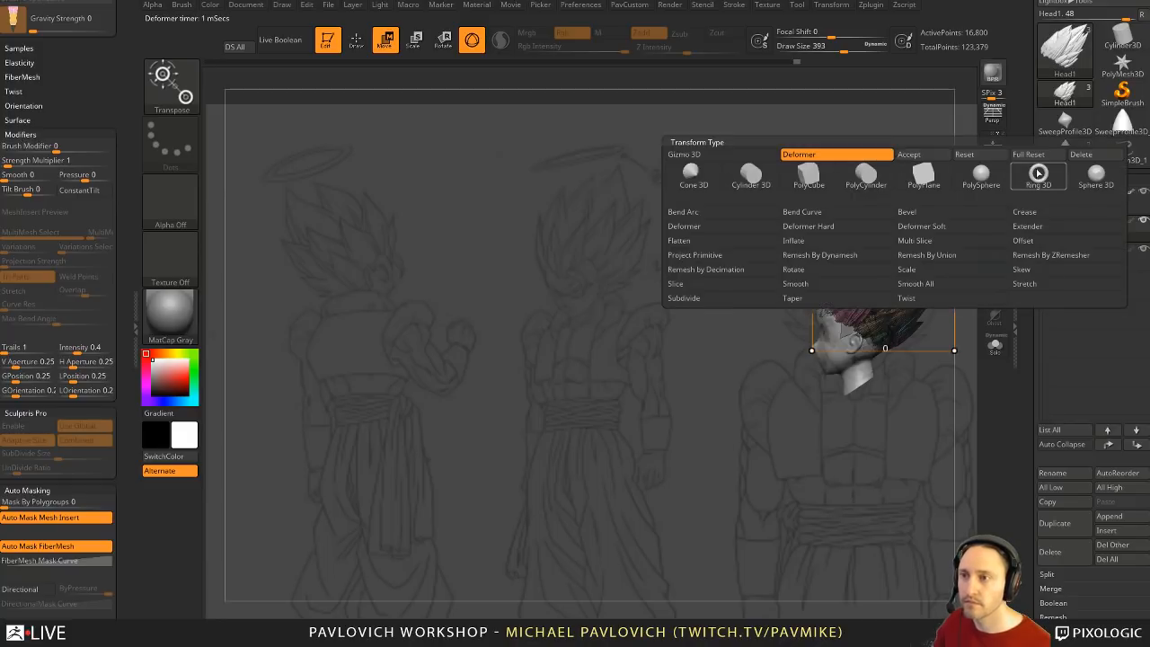
left_click(1083, 156)
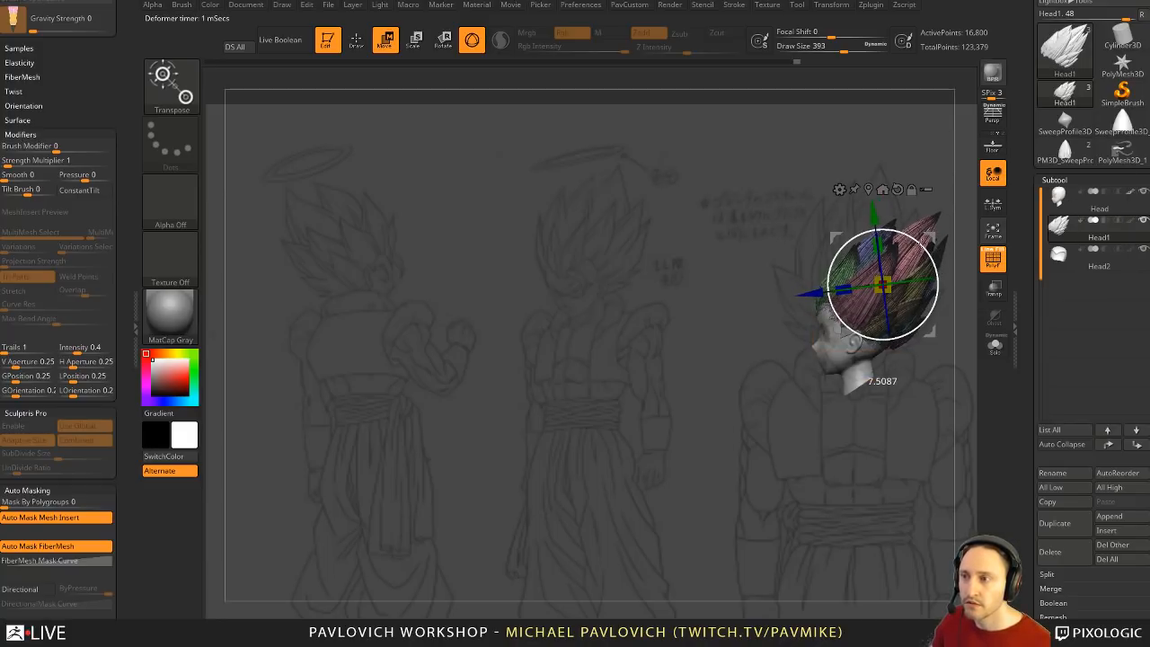
Step: Return to the Move brush and stretch the hair's pink top spike upward from the front to fit the sketch
key("q")
key("shift+z")
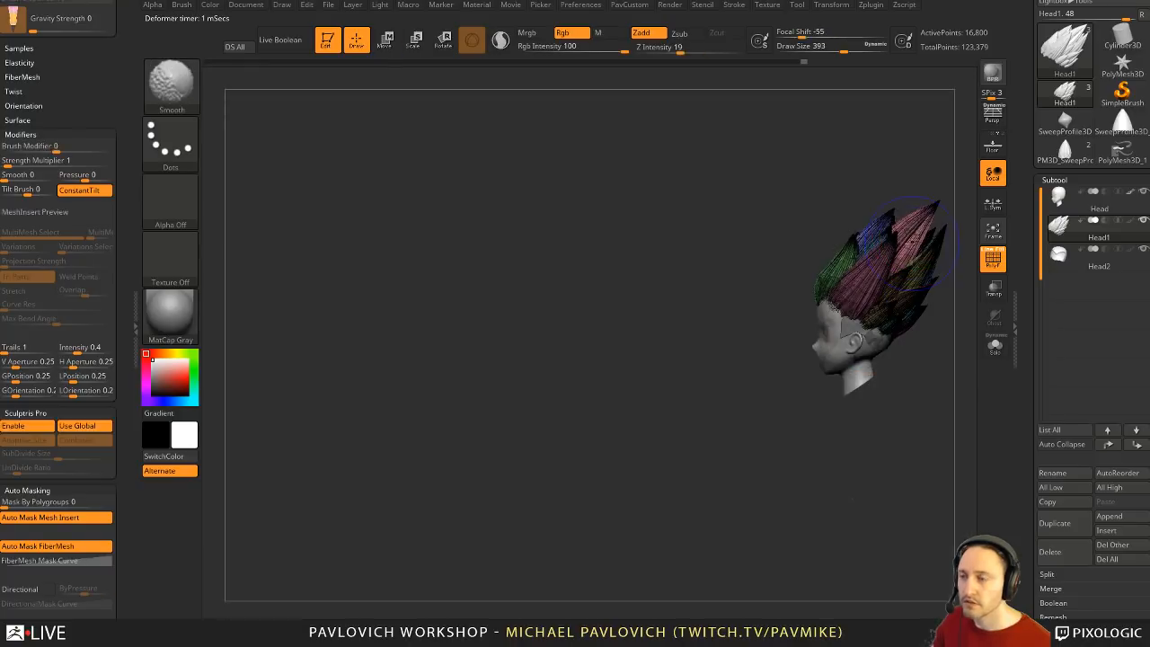
key("shift+z")
right_click_drag(791, 240, 902, 241)
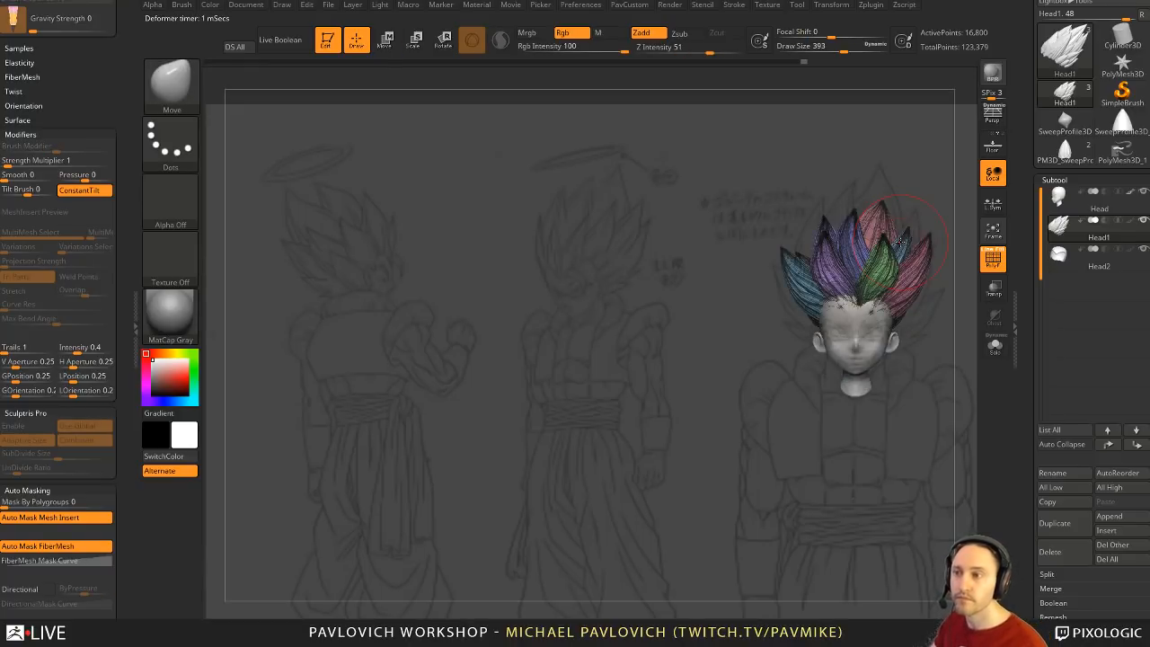
mouse_move(945, 348)
right_mouse_down()
mouse_move(946, 366)
mouse_move(953, 336)
mouse_move(946, 361)
right_mouse_up()
Step: Set the Move brush draw size to 814 and Mask By Polygroups to 100
key("s")
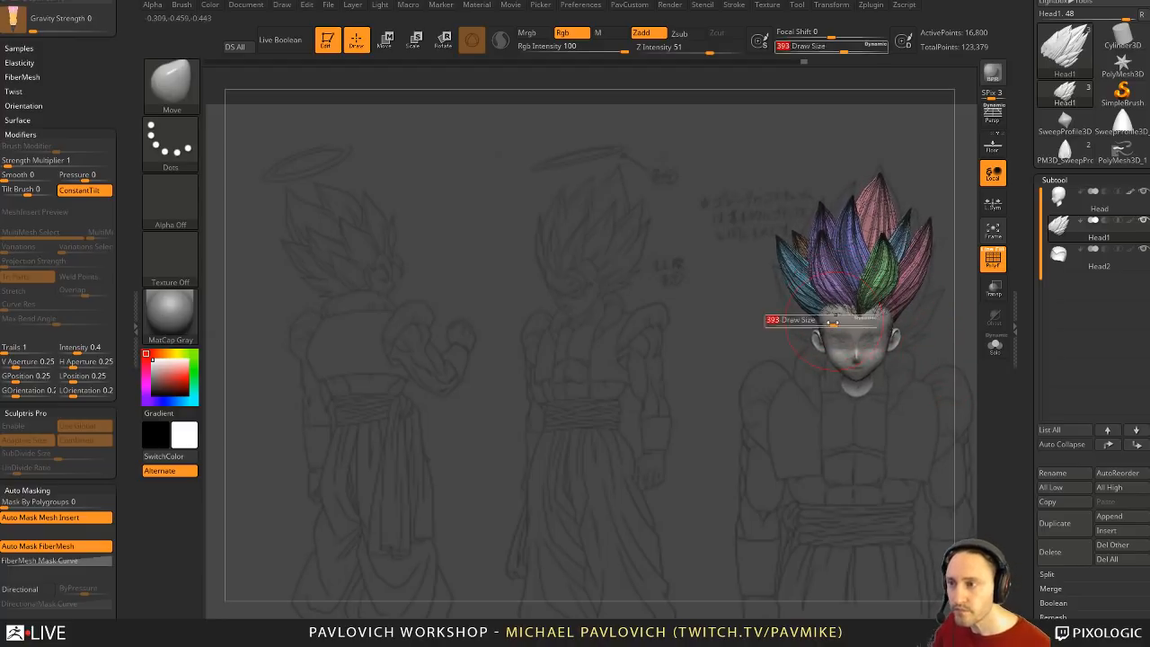
left_click_drag(841, 317, 873, 318)
left_click_drag(805, 305, 780, 274)
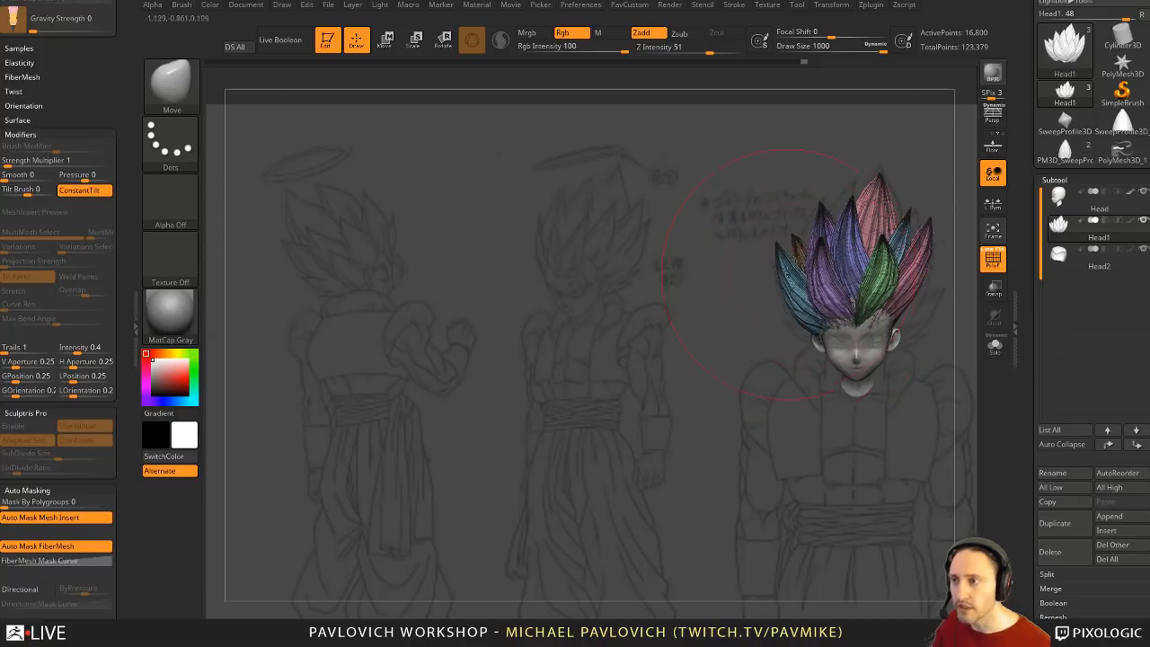
mouse_move(911, 318)
left_mouse_down()
mouse_move(903, 307)
mouse_move(891, 316)
left_mouse_up()
key("s")
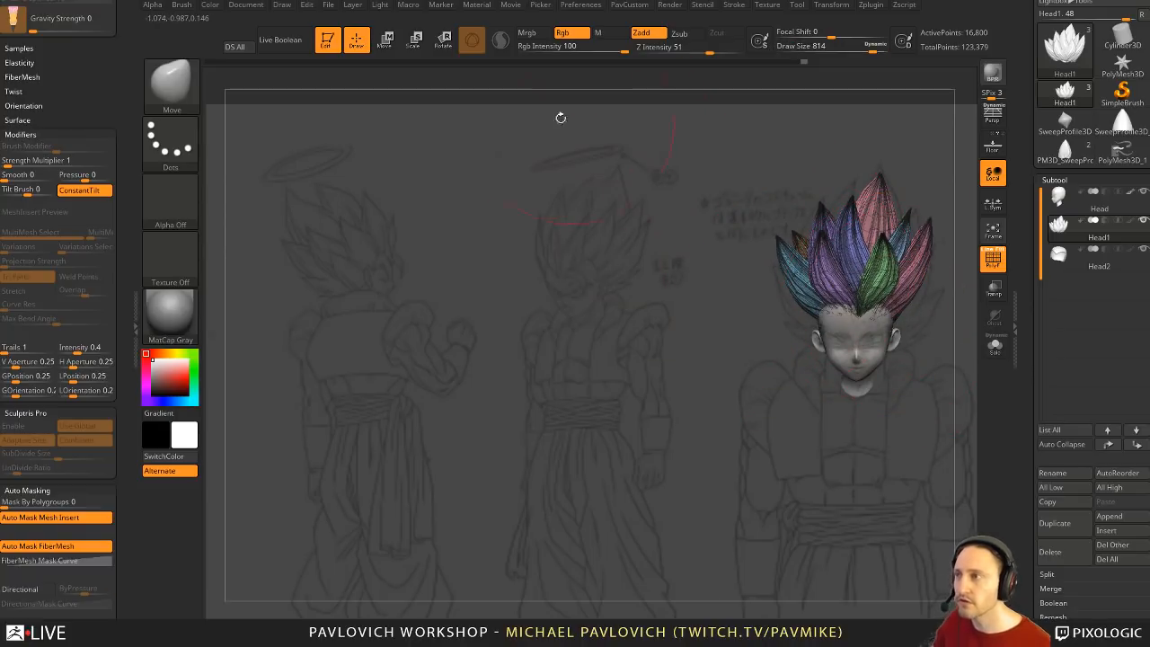
left_click_drag(112, 491, 131, 486)
left_click(109, 499)
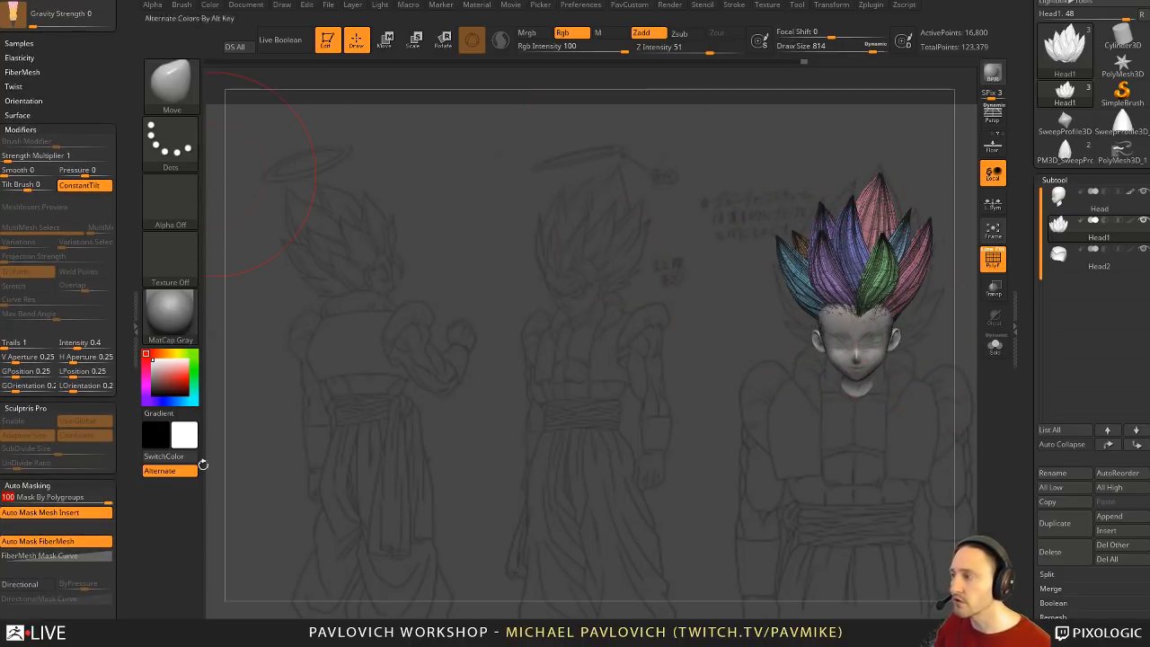
Step: Set the draw size to 932 and pull the outer teal and pink side spikes and the pink top tip toward the sketch
left_click_drag(791, 276, 789, 291)
key("s")
left_click_drag(922, 331, 918, 331)
left_click_drag(921, 290, 923, 302)
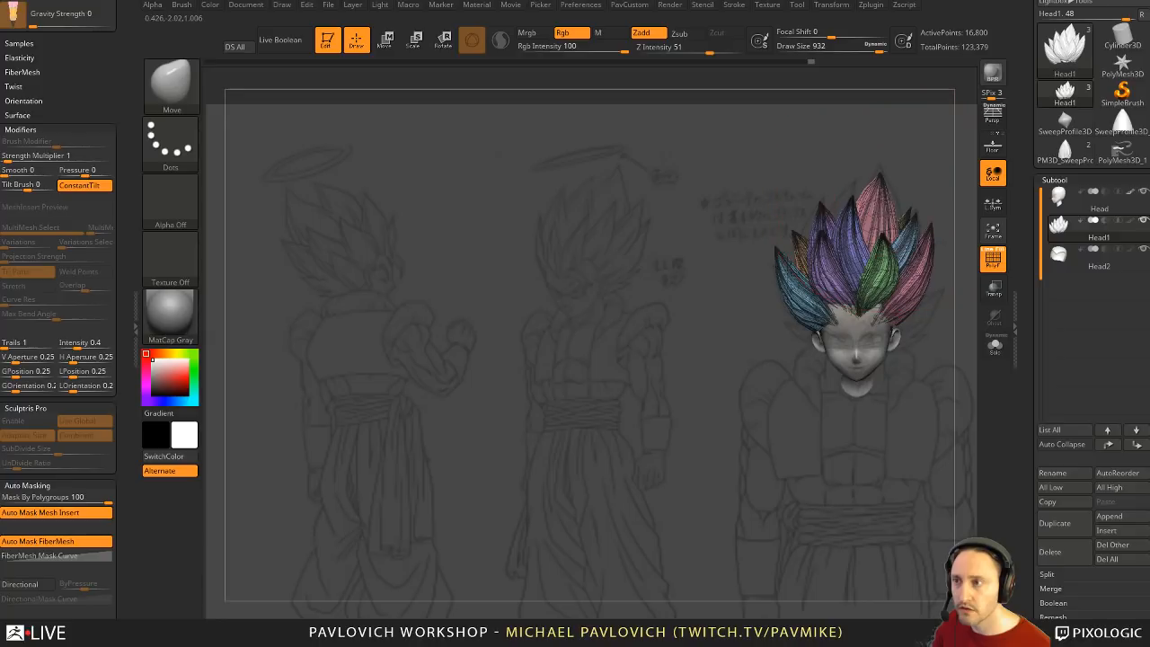
left_click_drag(880, 205, 882, 196)
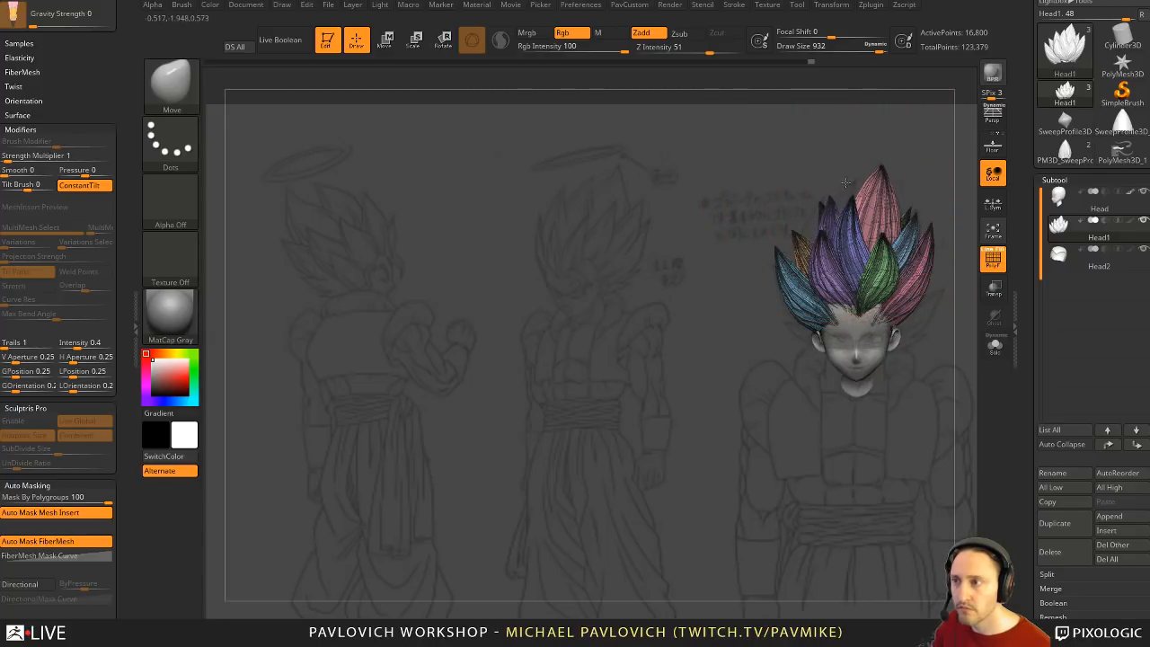
Step: Set the draw size to 533 and reshape the purple spikes beside the pink top spike to follow the sketch
key("s")
left_click_drag(855, 185, 837, 200)
key("s")
left_click_drag(852, 185, 844, 184)
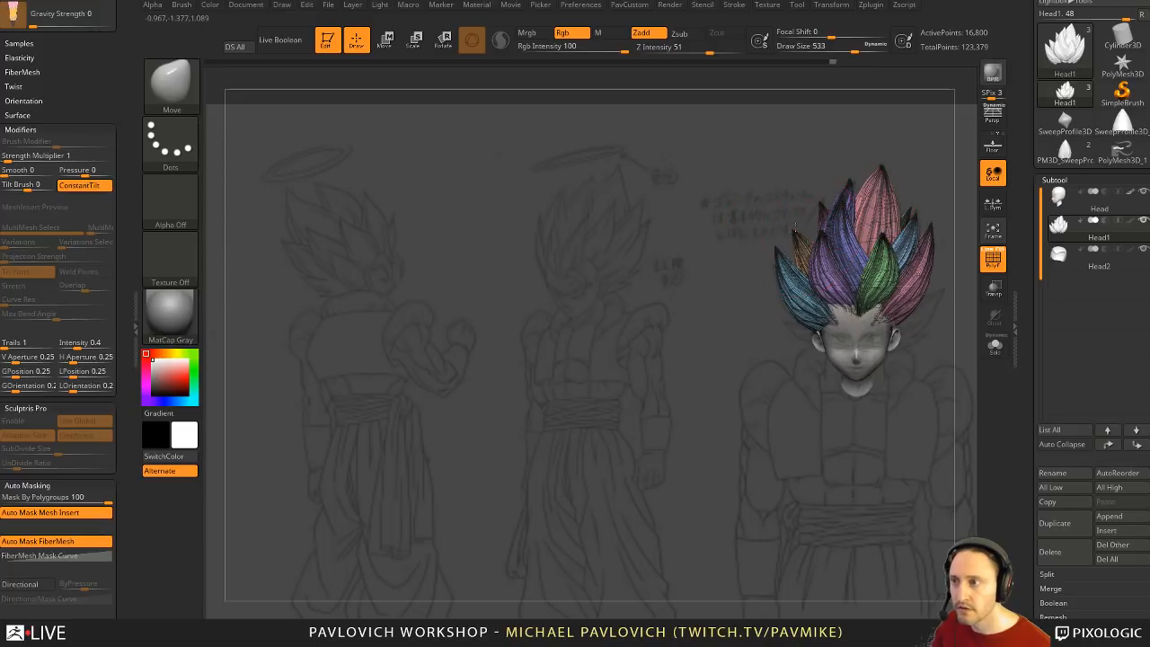
left_click_drag(732, 231, 849, 221)
left_click_drag(941, 180, 937, 209)
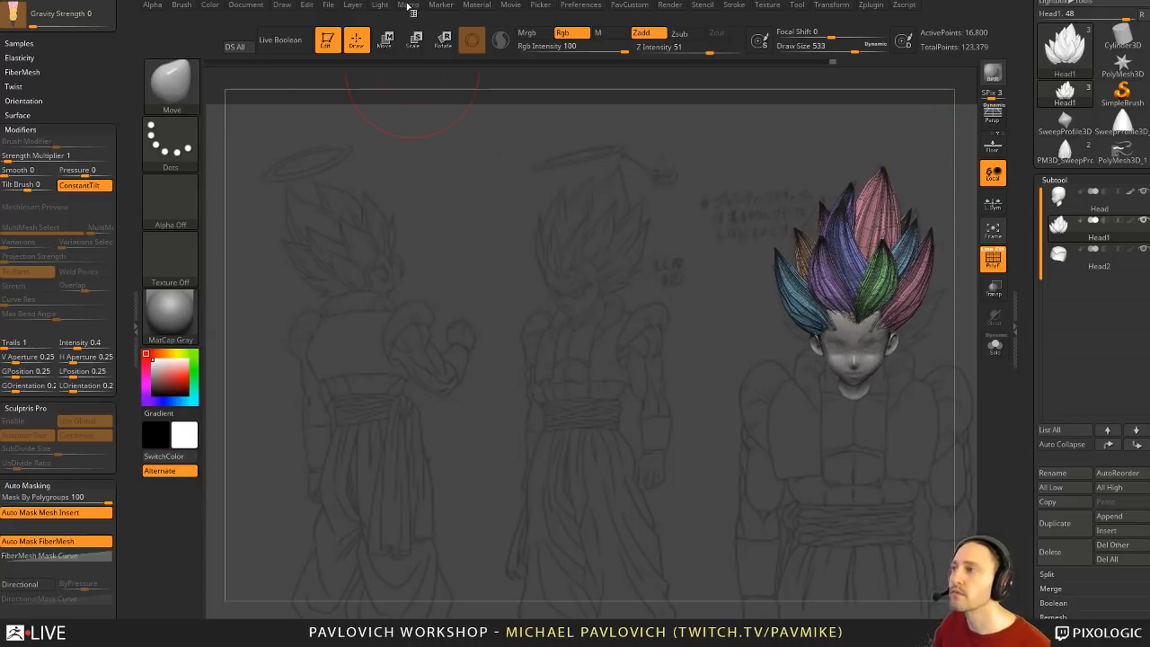
Step: Show the animation timeline and store the front view over the sketch as a Camera keyframe
left_click(510, 4)
left_click(532, 240)
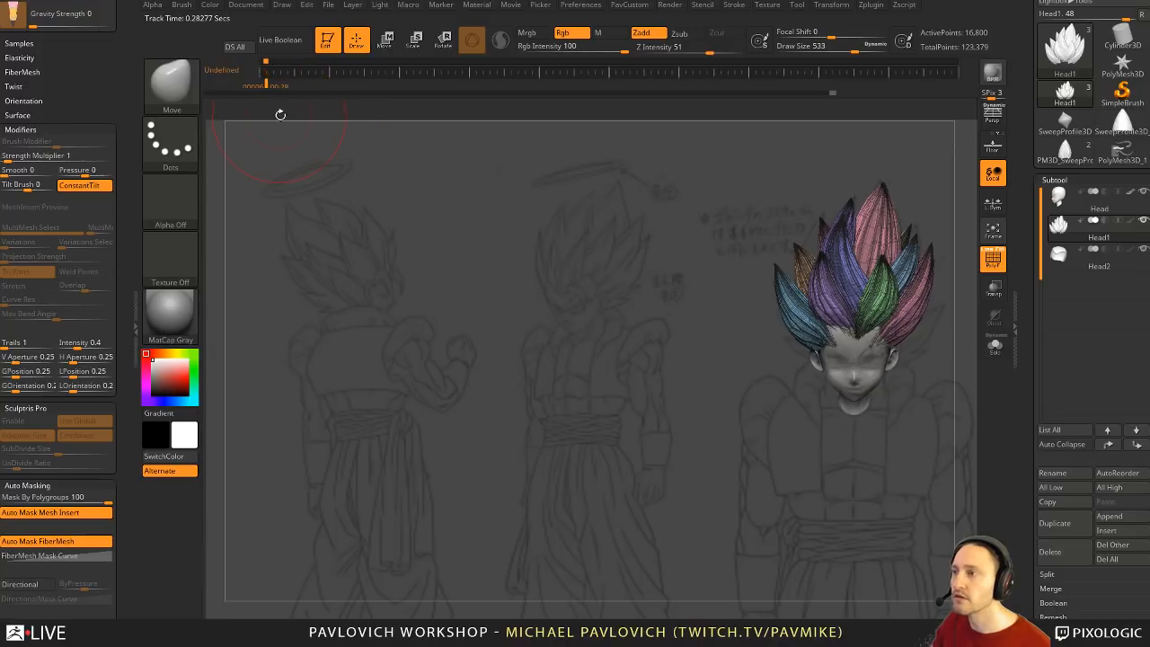
left_click_drag(722, 351, 725, 346)
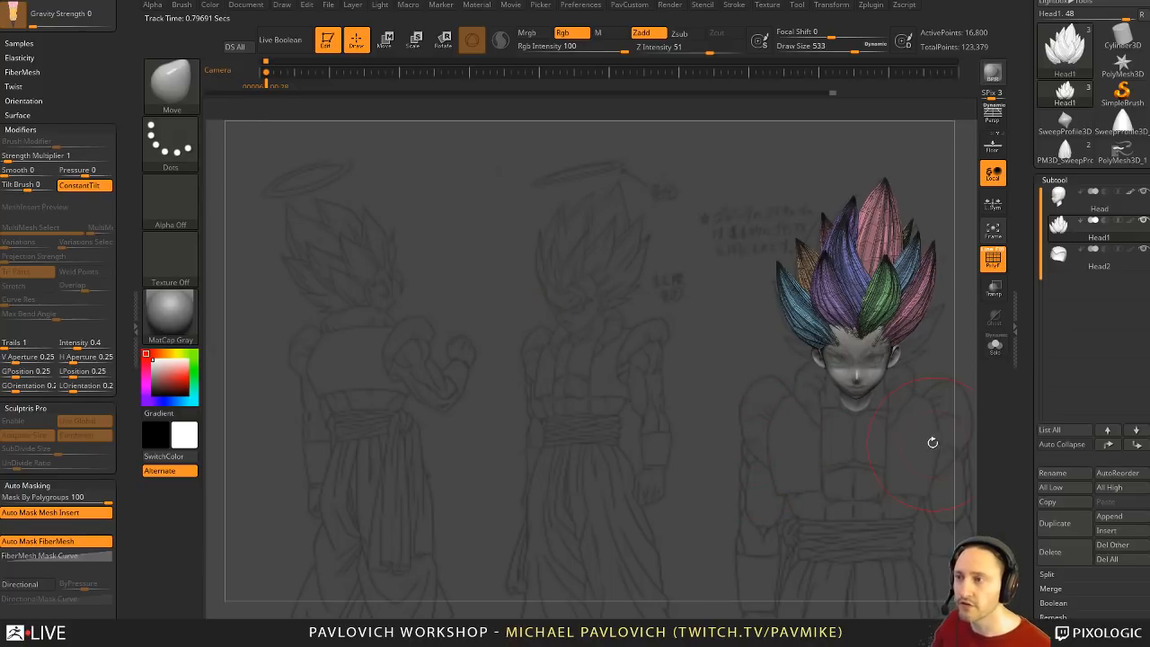
Step: Isolate the orange side spike to check its placement on the head, and bring back the full hair in a side view
left_click(806, 250, "ctrl+shift")
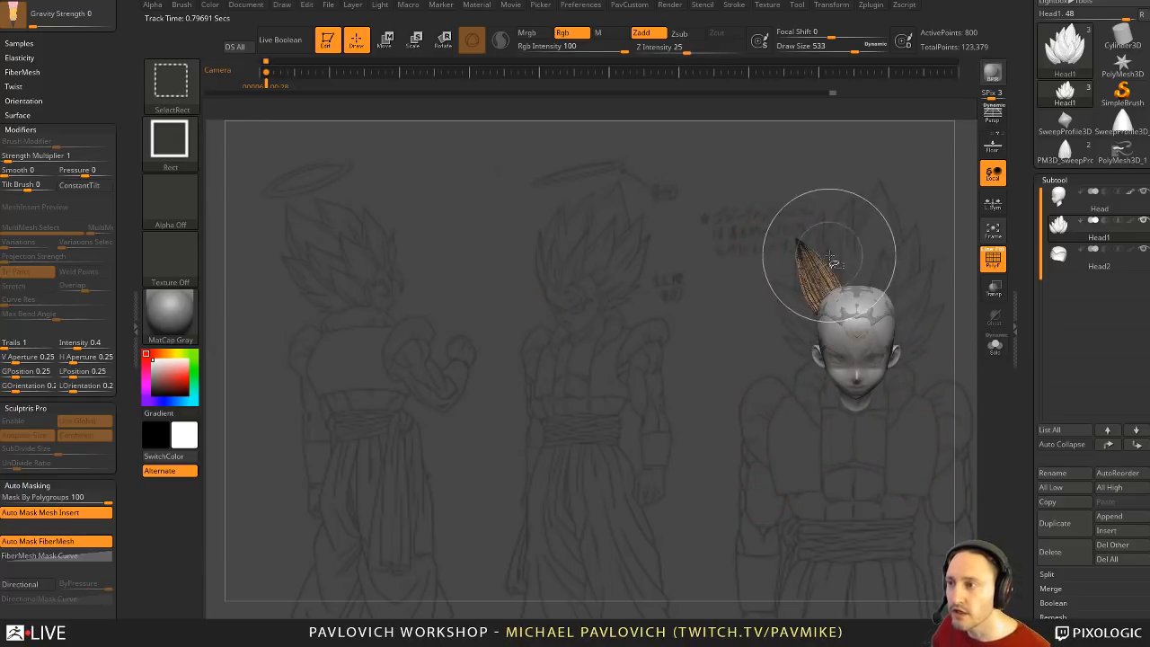
left_click_drag(860, 243, 920, 224)
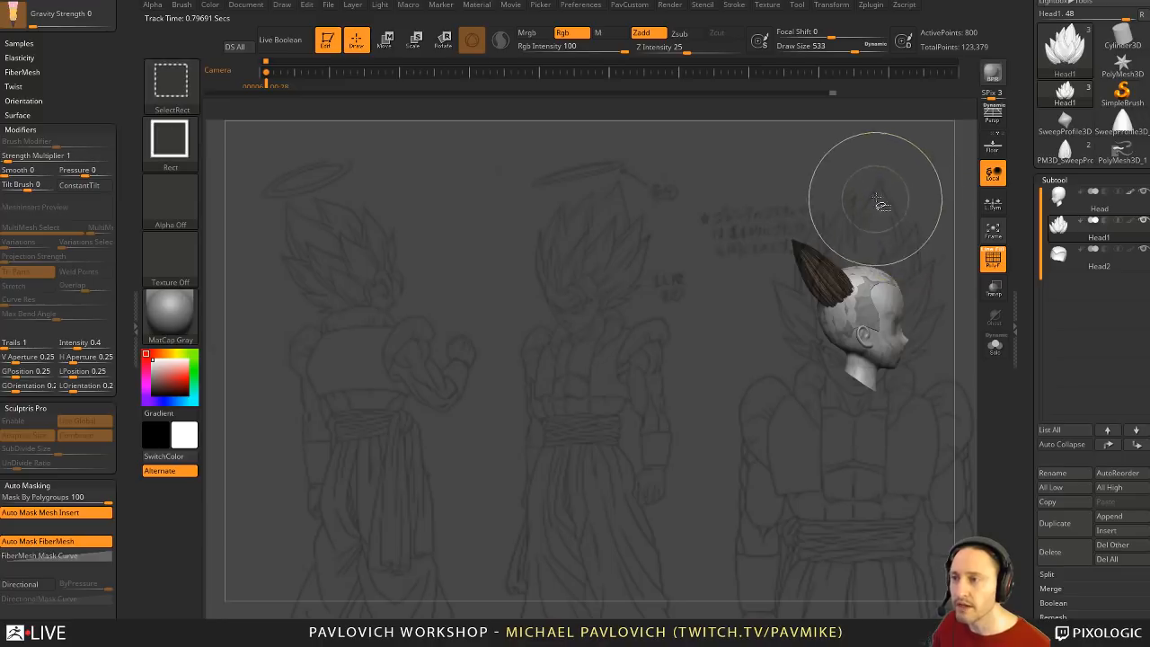
left_click(887, 191, "ctrl+shift")
mouse_move(894, 179)
left_mouse_down()
mouse_move(873, 192)
mouse_move(879, 217)
mouse_move(899, 215)
left_mouse_up()
key("w")
key("q")
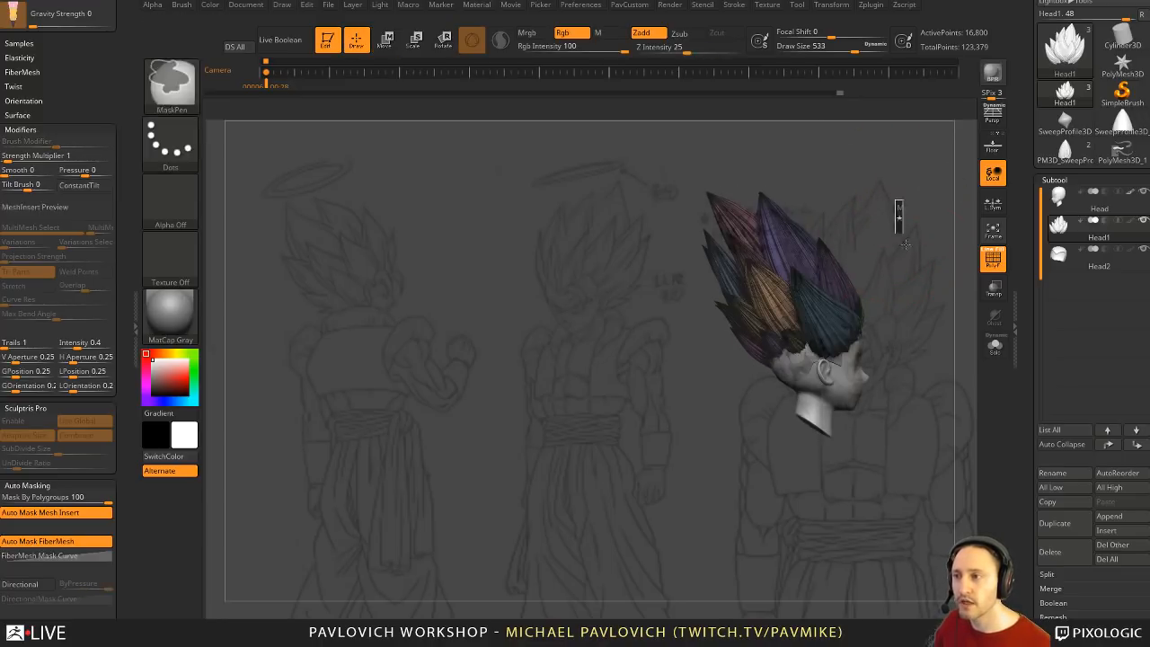
Step: Isolate the orange side spike and split it from the rest of the hair into its own subtool
left_click(769, 299, "ctrl+shift")
key("grave")
left_click(946, 332)
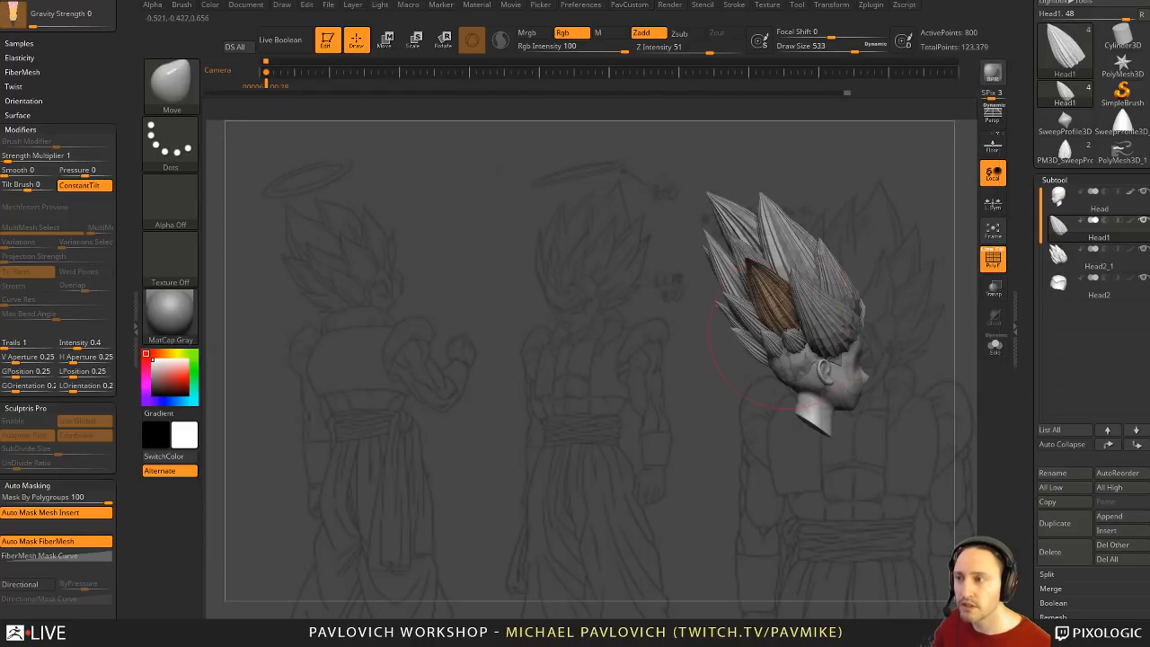
Step: Center the gizmo on the separated orange spike and orient its axes along the spike
key("w")
left_click(770, 195)
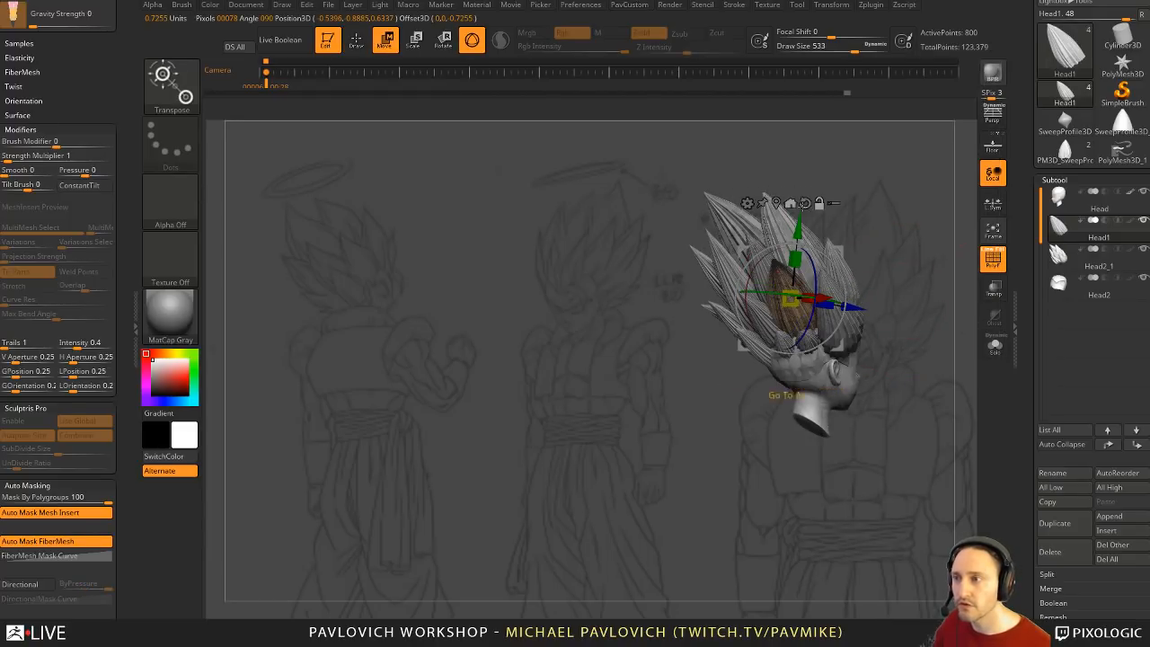
mouse_move(881, 210)
left_mouse_down()
mouse_move(867, 241)
mouse_move(819, 266)
mouse_move(793, 244)
left_mouse_up()
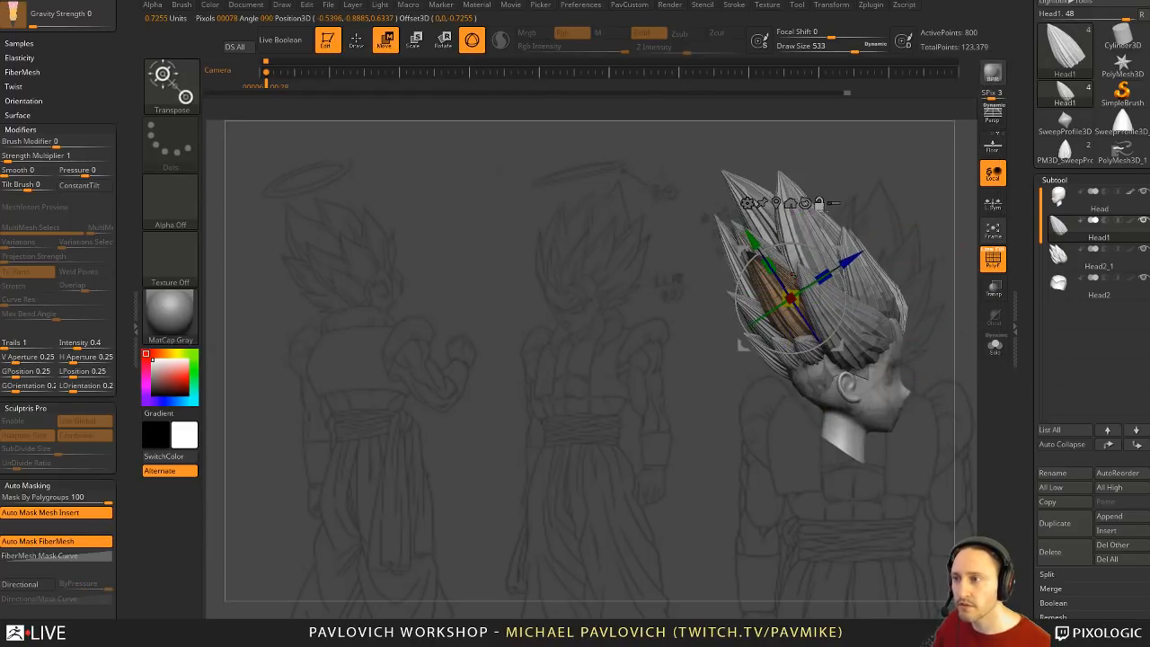
left_click_drag(838, 202, 902, 210)
left_click_drag(828, 271, 838, 292, "alt")
left_click_drag(888, 281, 800, 290)
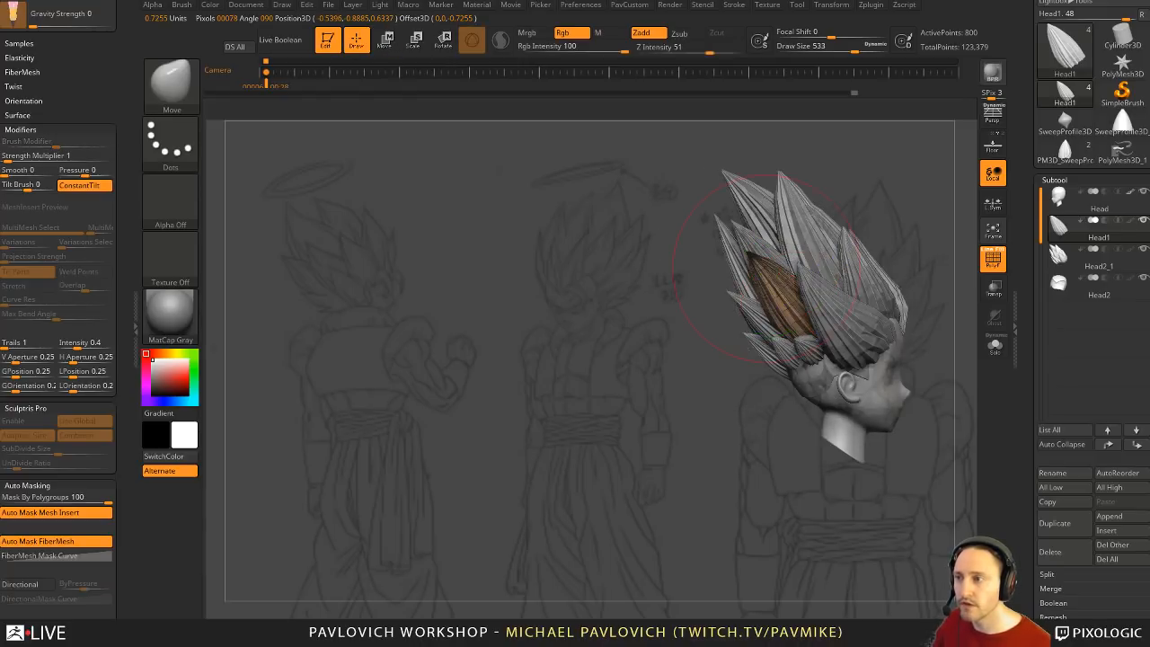
Step: Apply a Bend Curve deformer to the orange spike and switch its axis to run along the spike's length
left_click(747, 203)
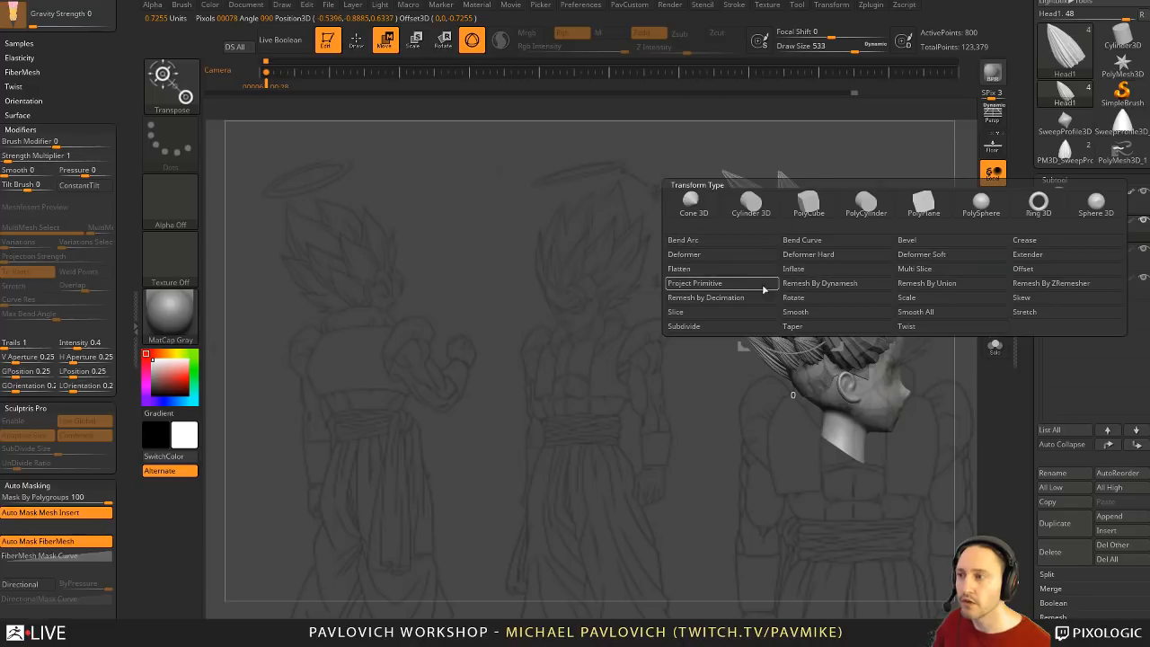
left_click(802, 241)
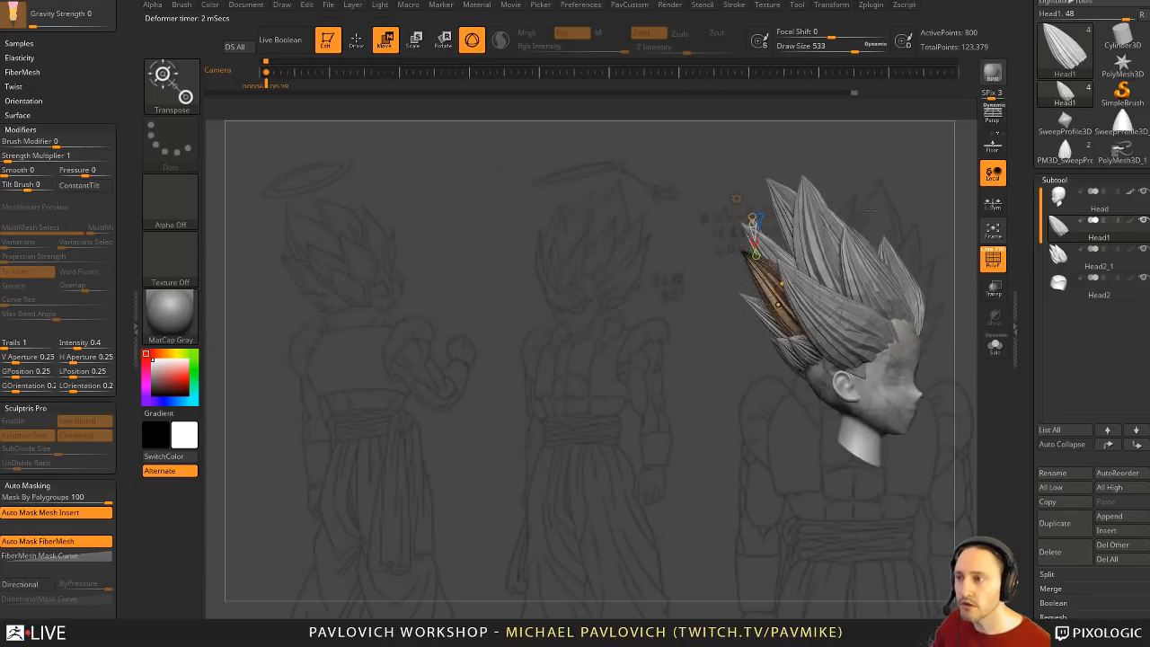
left_click_drag(870, 210, 938, 206)
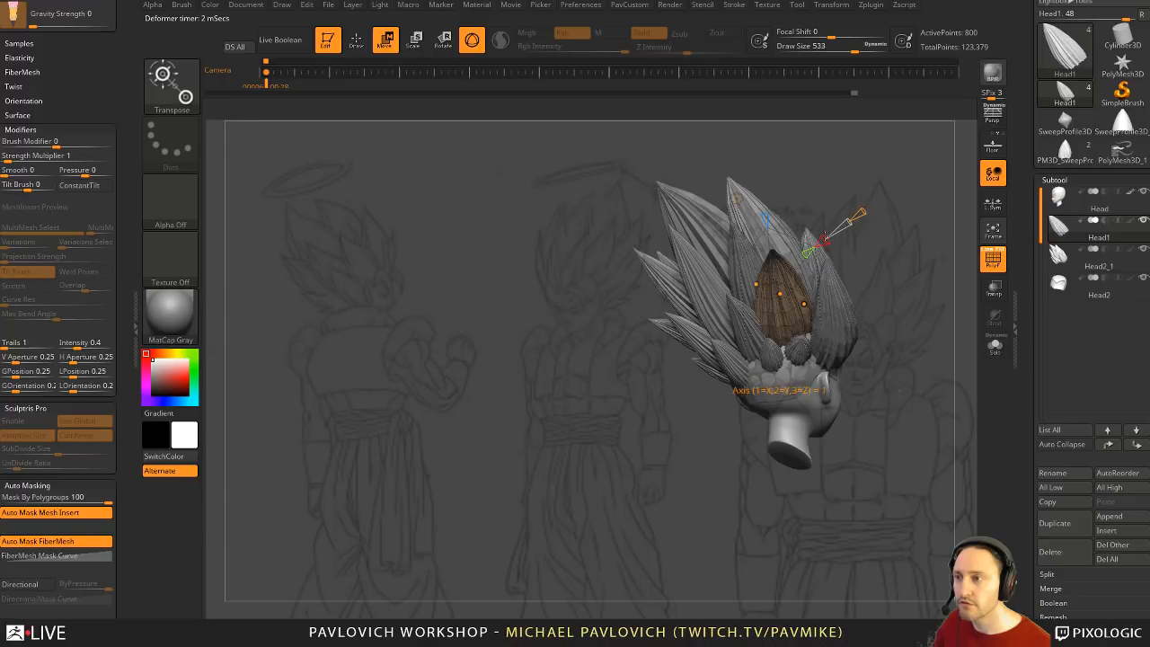
left_click_drag(861, 228, 791, 236)
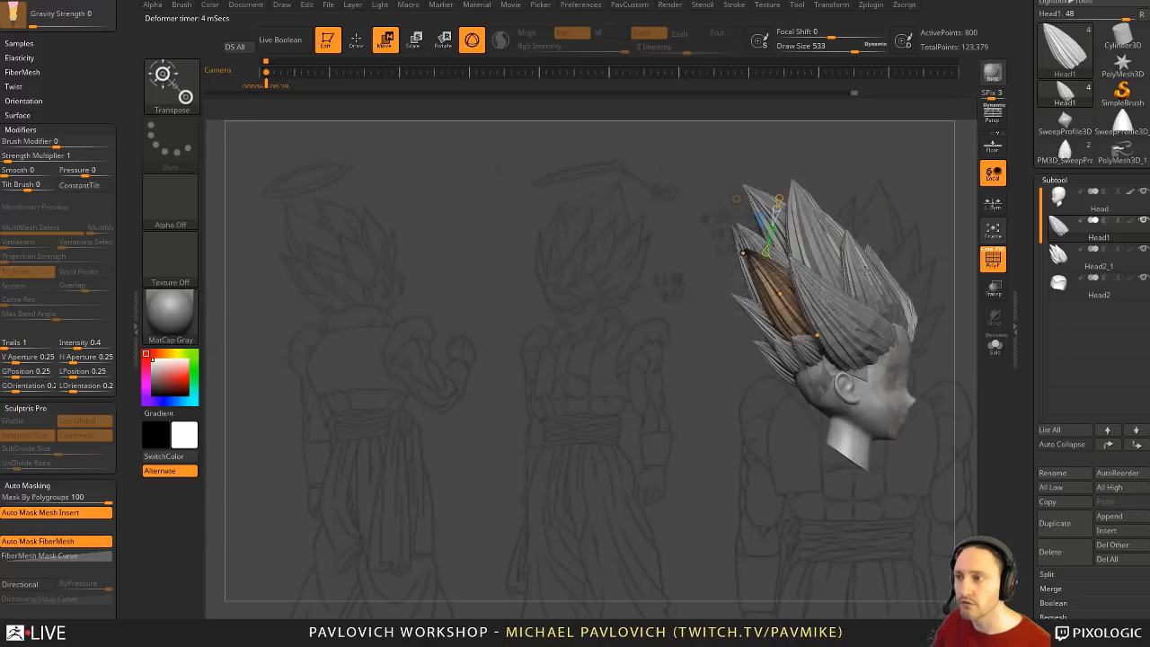
Step: Move the Bend Curve's tip, middle and base points to curve the orange spike upward beside the hair
left_click(744, 256)
left_click_drag(706, 260, 652, 256)
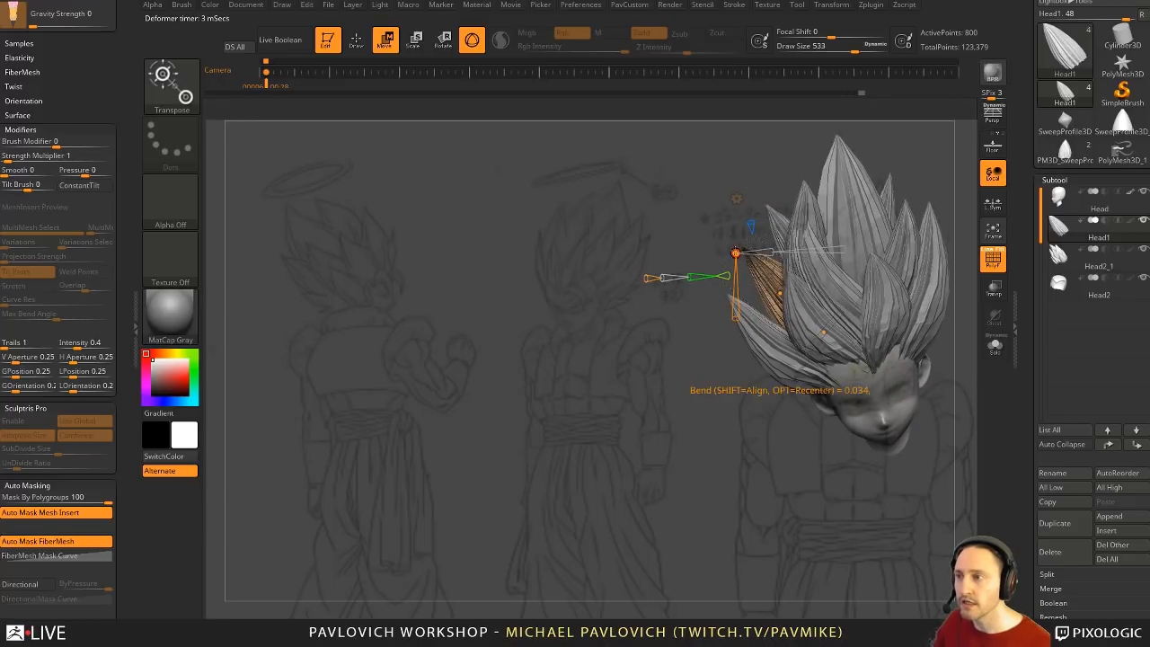
left_click_drag(735, 254, 760, 231)
left_click_drag(784, 288, 775, 290)
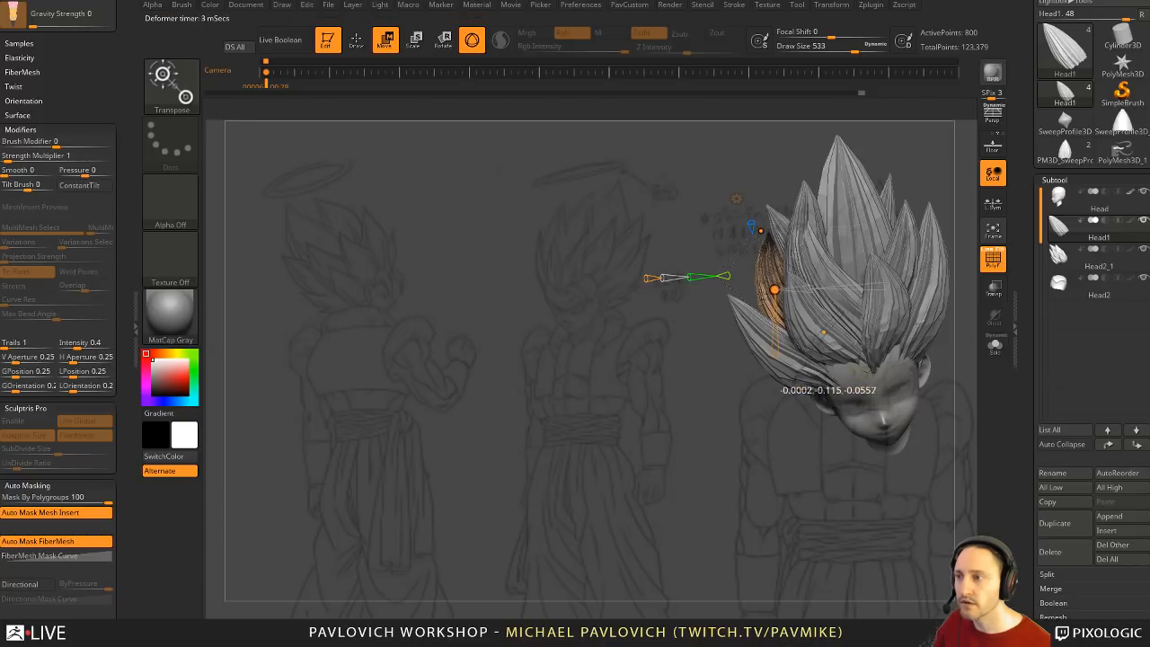
left_click_drag(825, 333, 814, 338)
Step: Recall the stored front camera view and refine the Bend Curve points so the orange spike follows the sketch
right_click_drag(814, 339, 836, 328)
key("Left")
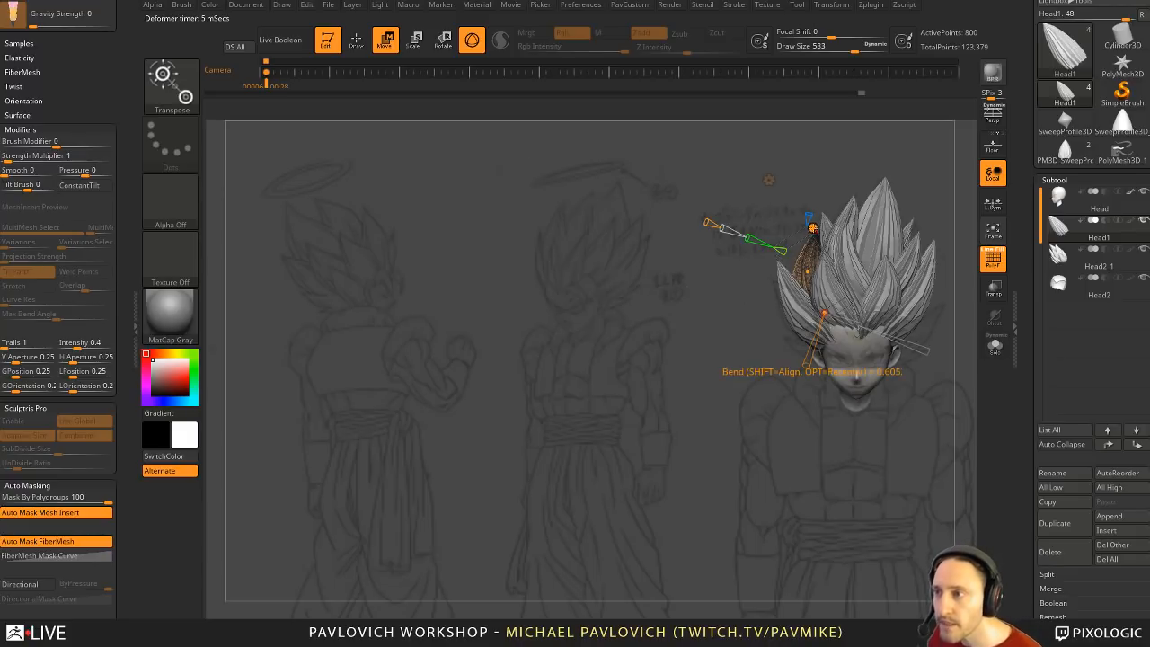
left_click_drag(813, 227, 805, 271)
left_click_drag(824, 312, 825, 314)
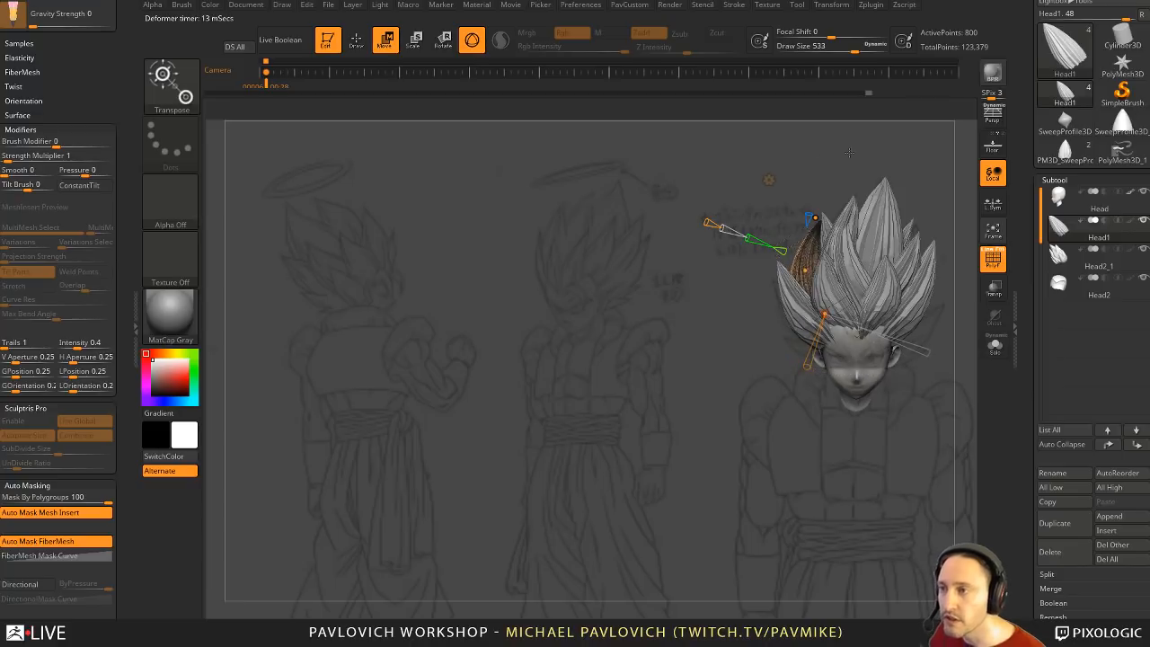
Step: Return to the Move brush, make the Head2_1 hair subtool active and set the draw size to 338
key("q")
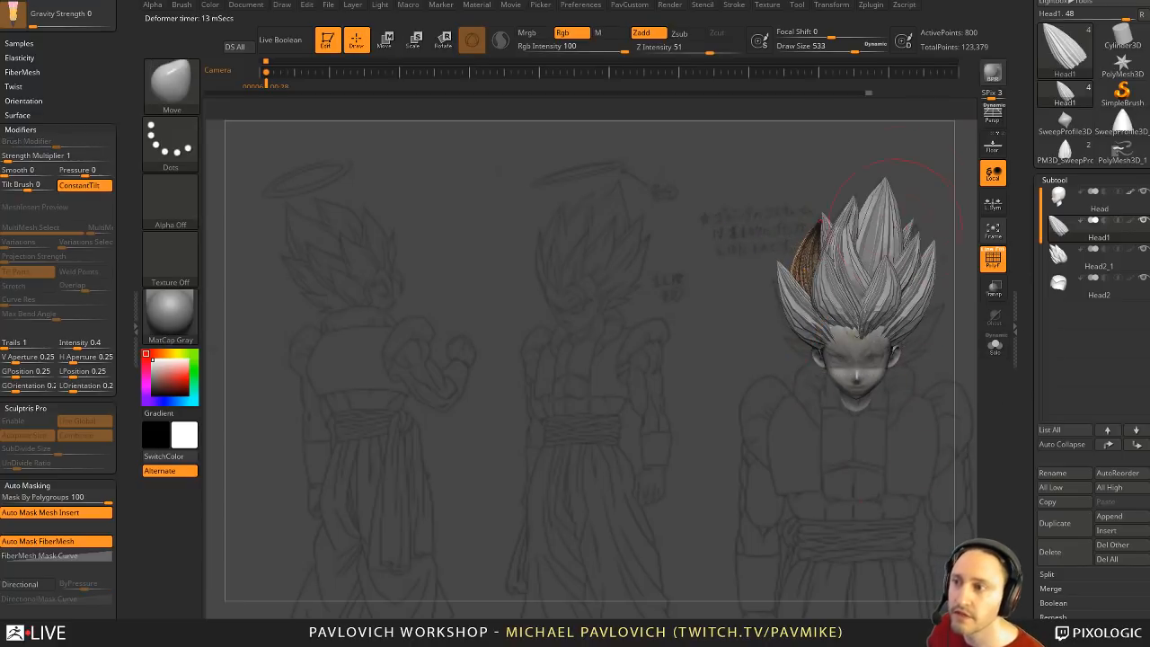
key("bracketleft")
left_click(910, 230, "alt")
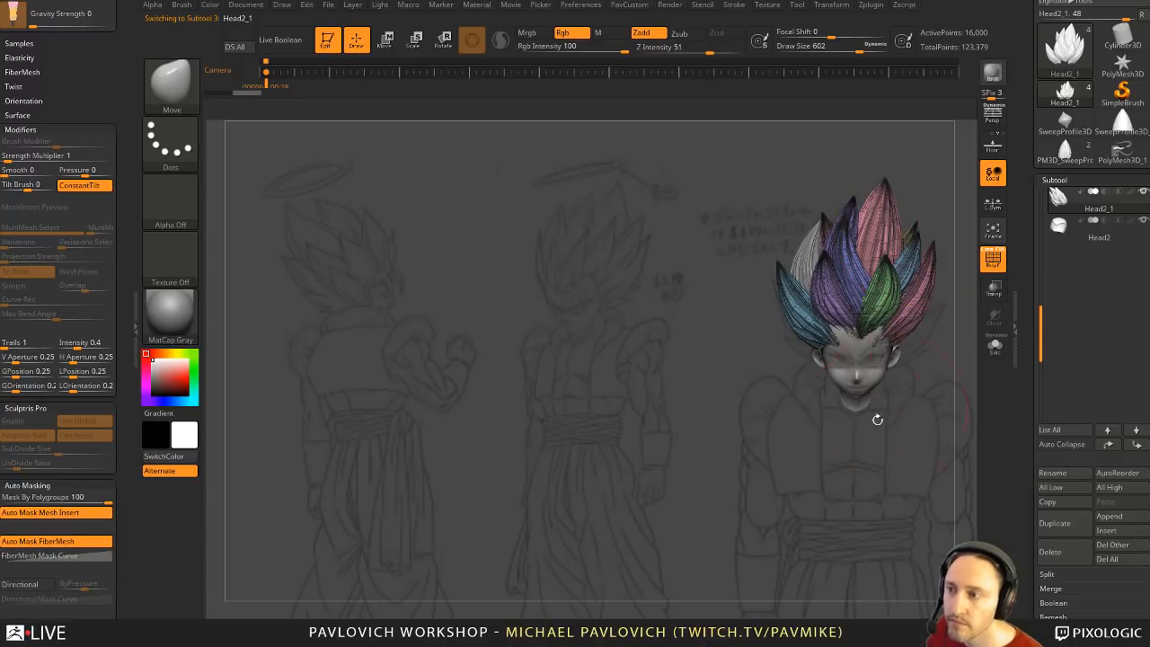
key("bracketleft")
key("bracketleft")
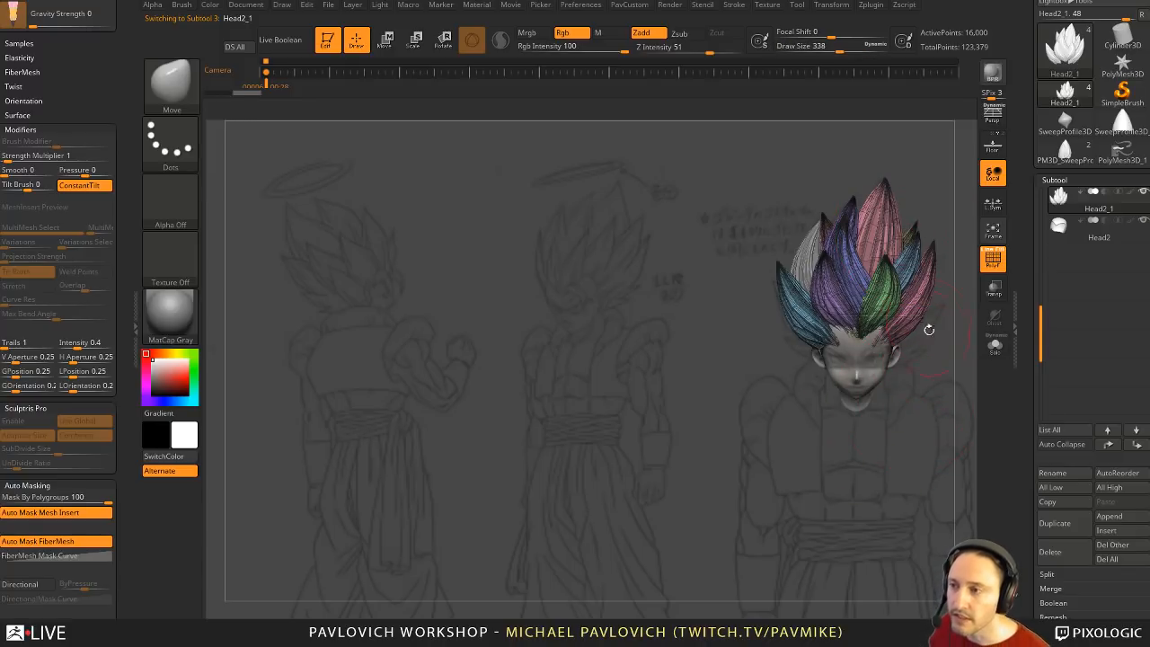
Step: Hide the sketch overlay, turn off the PolyFrame display and view the hair from behind
key("shift+z")
left_click_drag(805, 434, 893, 431)
left_click_drag(743, 424, 850, 448)
left_click_drag(930, 437, 917, 404, "alt")
key("shift+f")
left_click_drag(926, 334, 820, 374, "alt")
Step: Mask everything except the low outer hair spike and position the spike with the gizmo
key("w")
left_click(778, 369, "ctrl")
left_click_drag(828, 325, 855, 337)
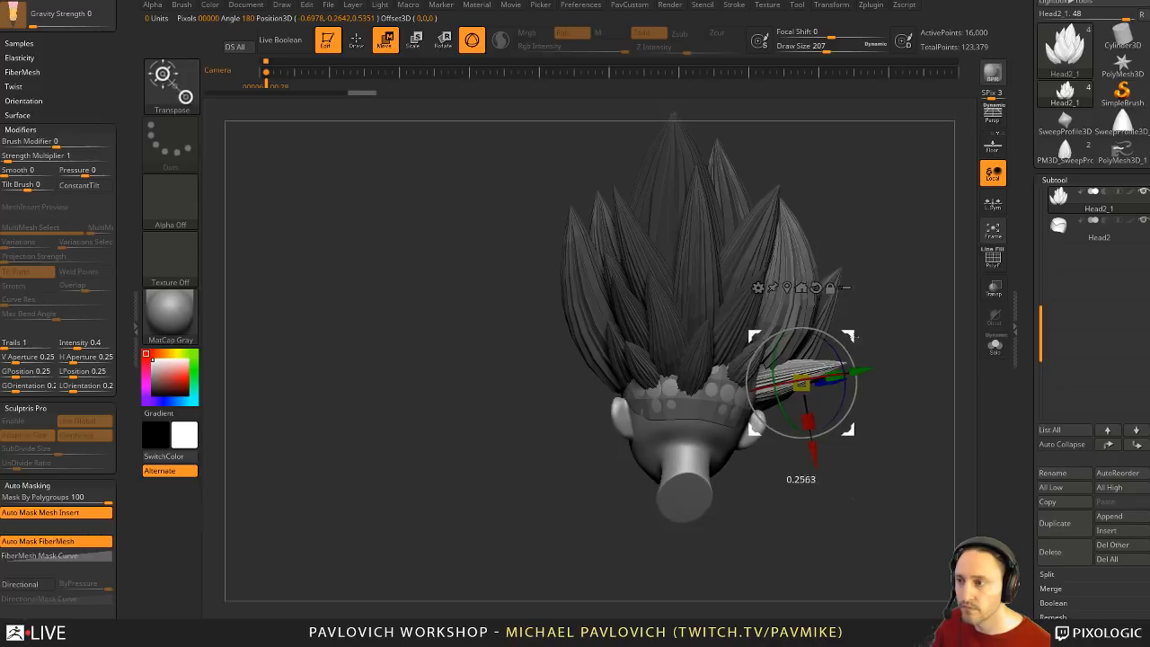
key("q")
right_click_drag(854, 342, 795, 359)
key("w")
right_click_drag(852, 382, 819, 396)
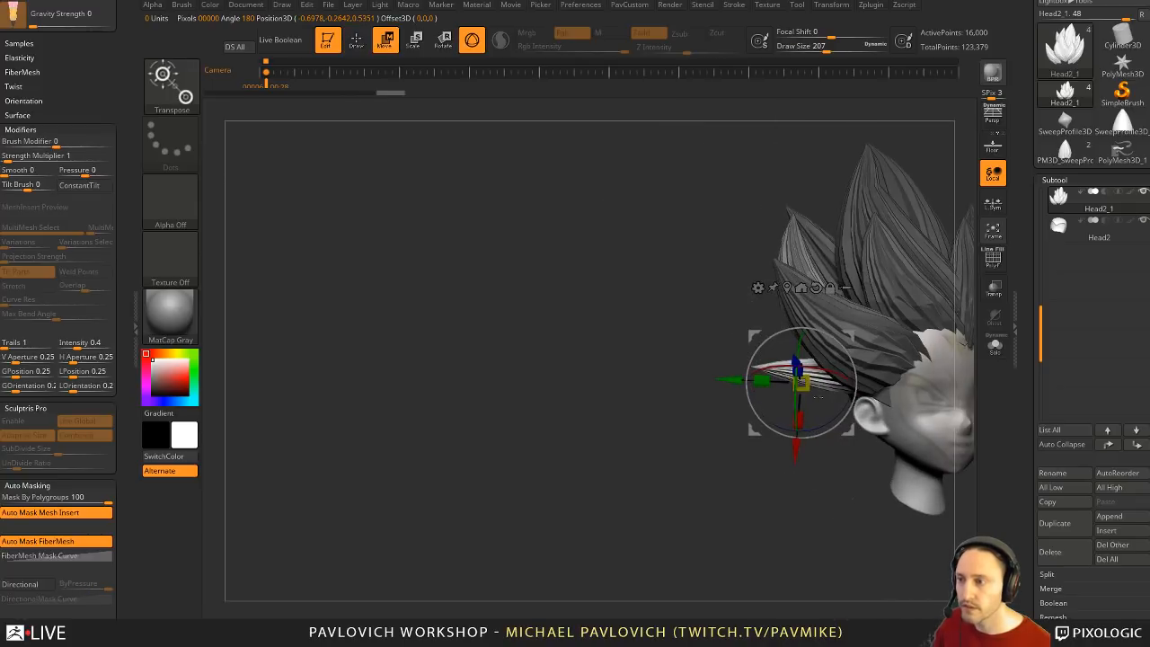
Step: Apply a Bend Curve to the low outer spike and bend it upward along the sketched hair outline in the stored front view
left_click(759, 288)
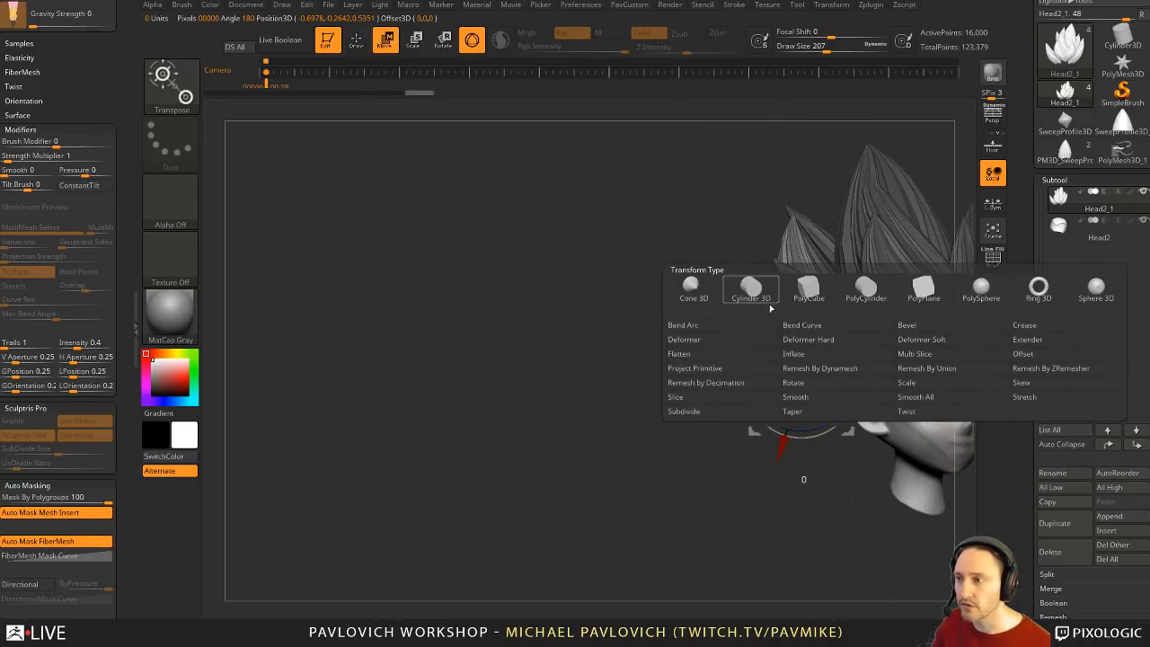
left_click(733, 328)
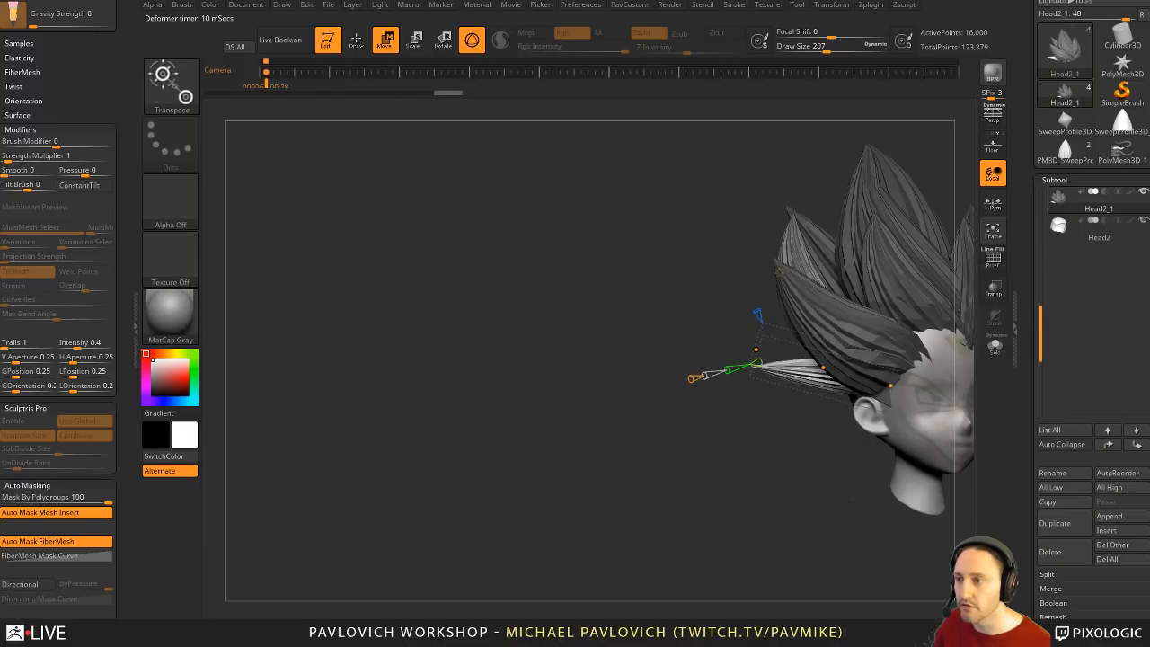
left_click_drag(763, 331, 871, 406)
left_click_drag(820, 474, 774, 477)
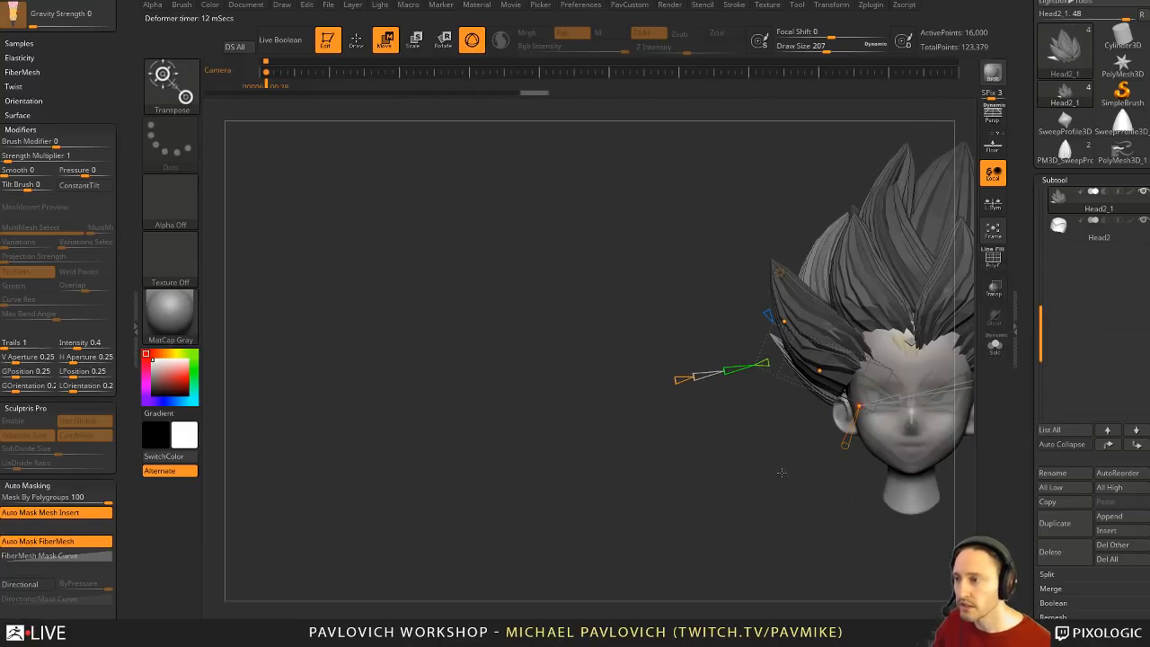
left_click(382, 448, "shift")
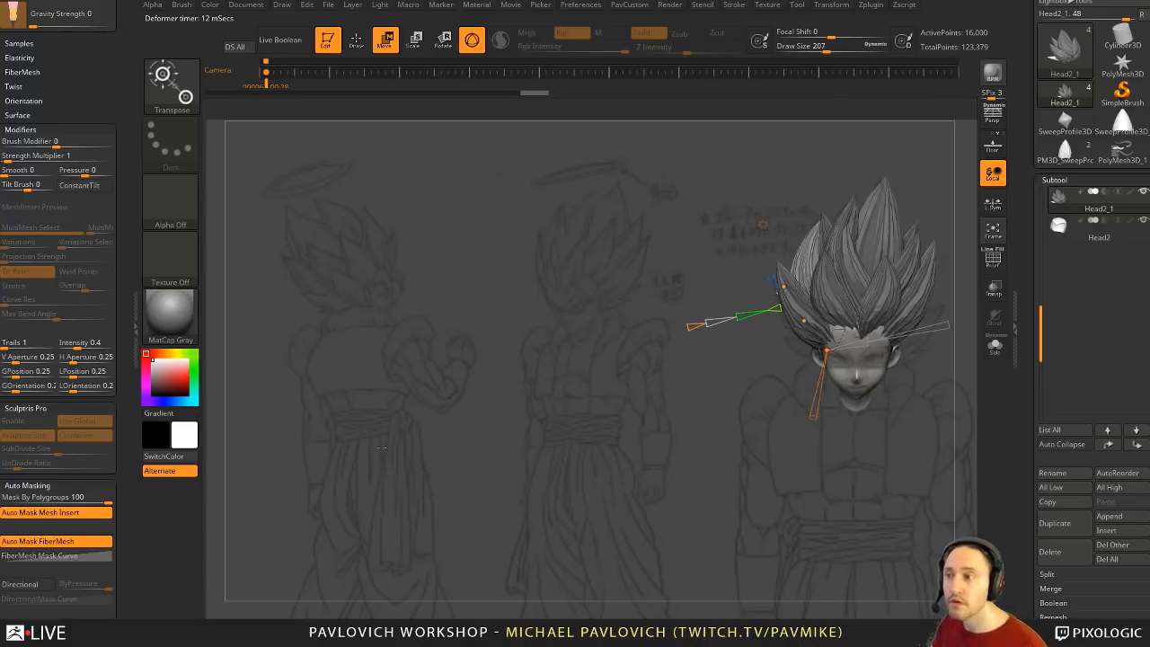
mouse_move(805, 321)
left_mouse_down()
mouse_move(807, 344)
mouse_move(785, 320)
left_mouse_up()
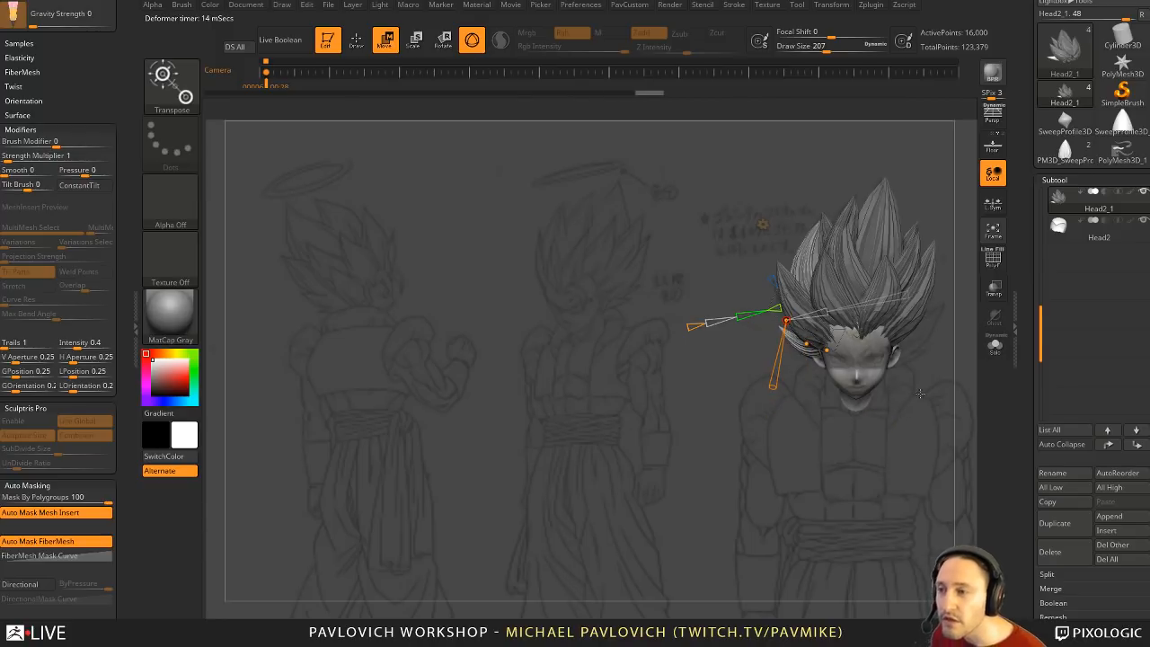
key("q")
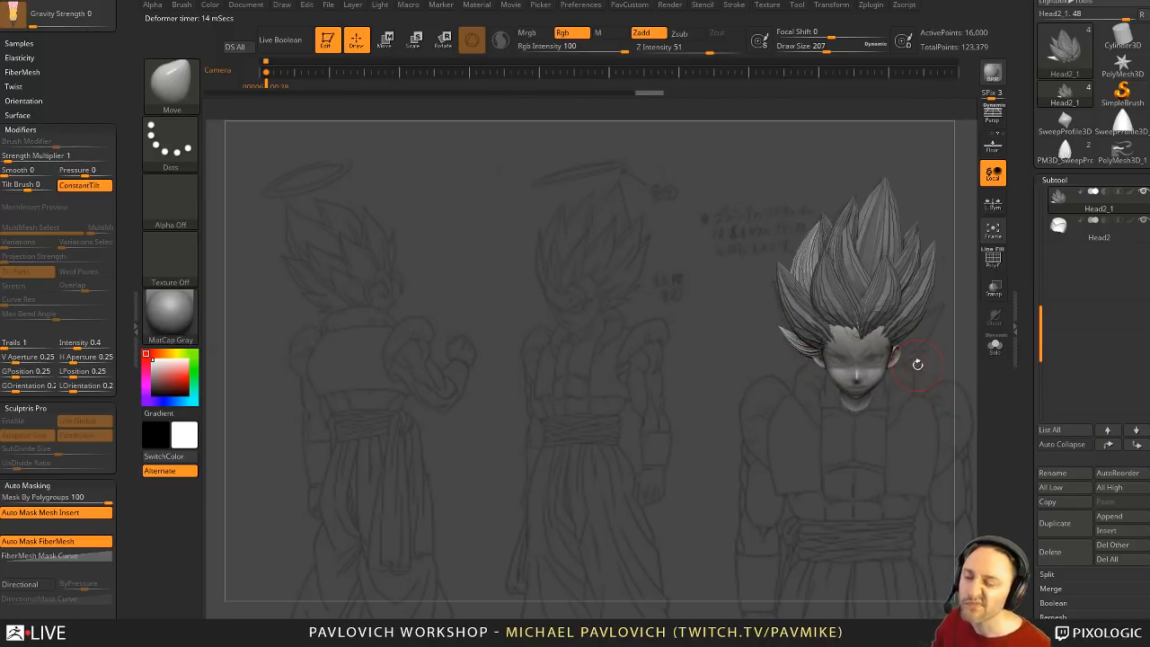
Step: Isolate the small spike on the opposite side of the head by masking the rest, and accept the previous Bend Curve
left_click_drag(918, 365, 839, 403)
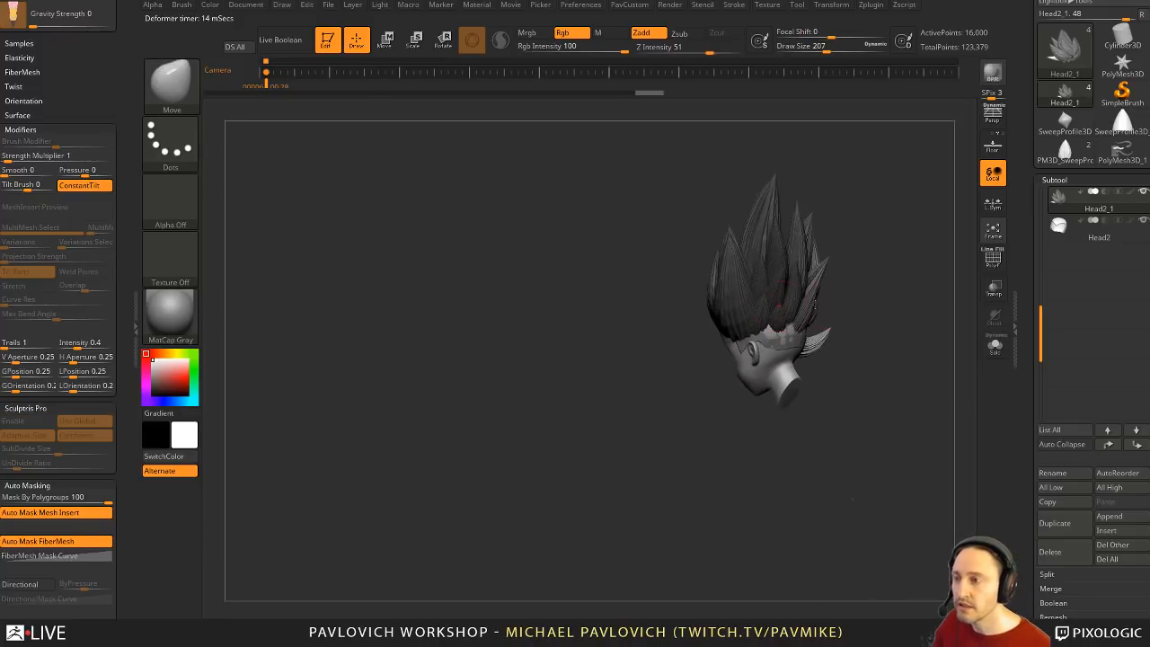
left_click_drag(899, 260, 886, 329)
key("w")
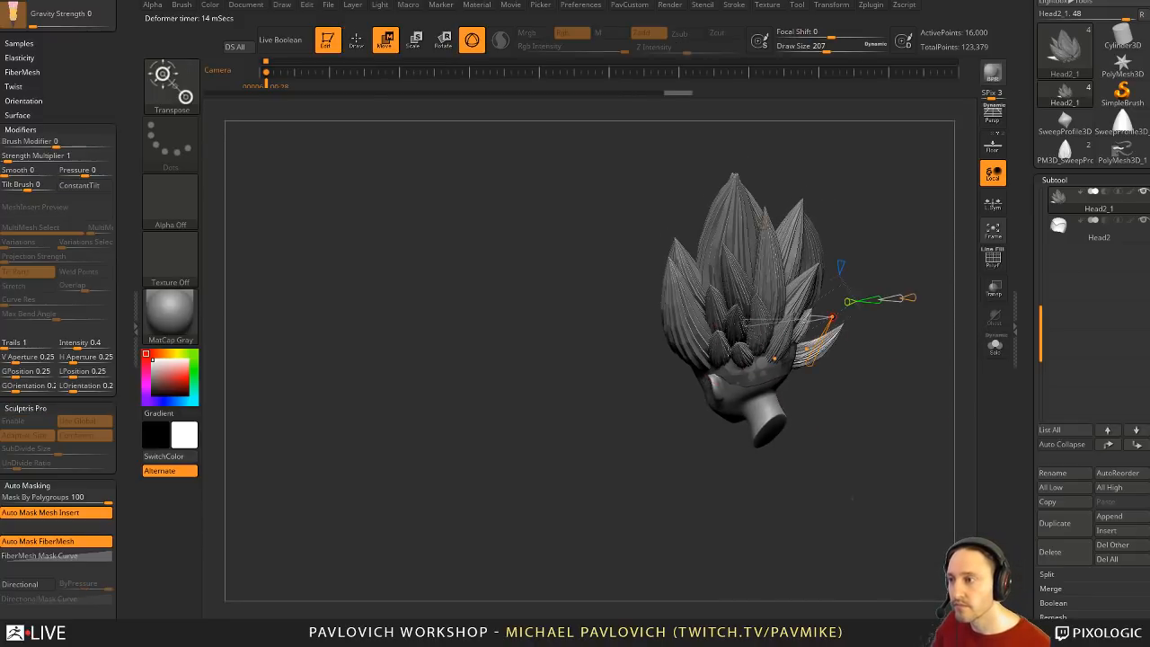
left_click(722, 344, "ctrl")
left_click_drag(865, 414, 825, 369)
left_click(689, 237)
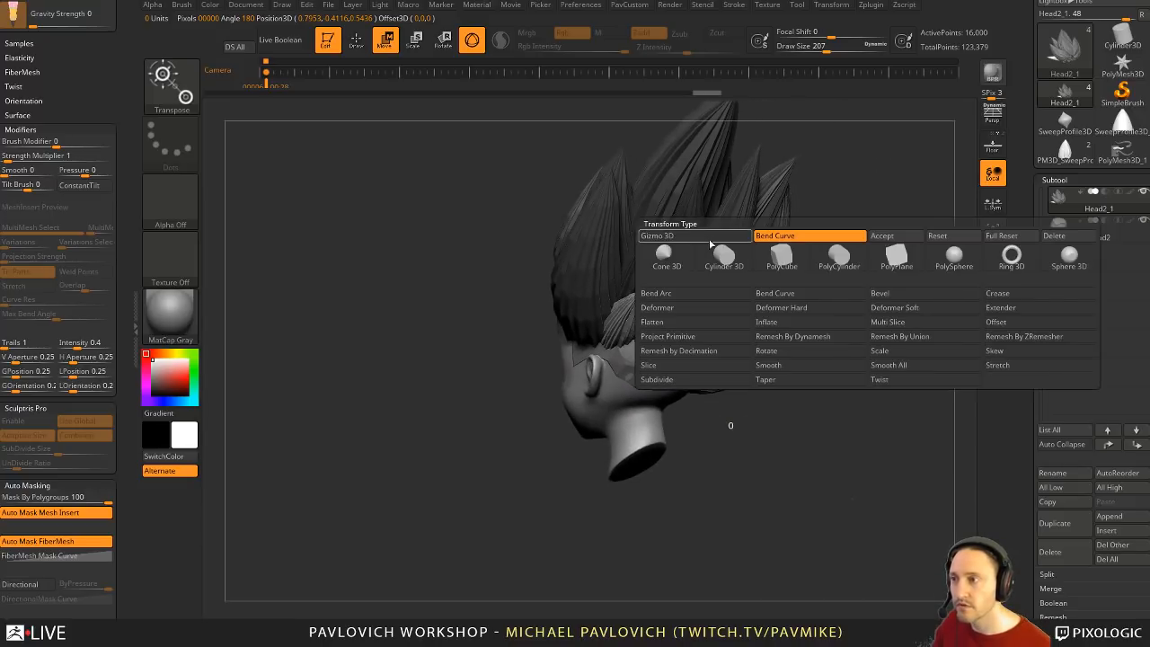
left_click(884, 238)
Step: Center the gizmo on the isolated small spike and reorient it behind the ear
left_click_drag(902, 315, 972, 319)
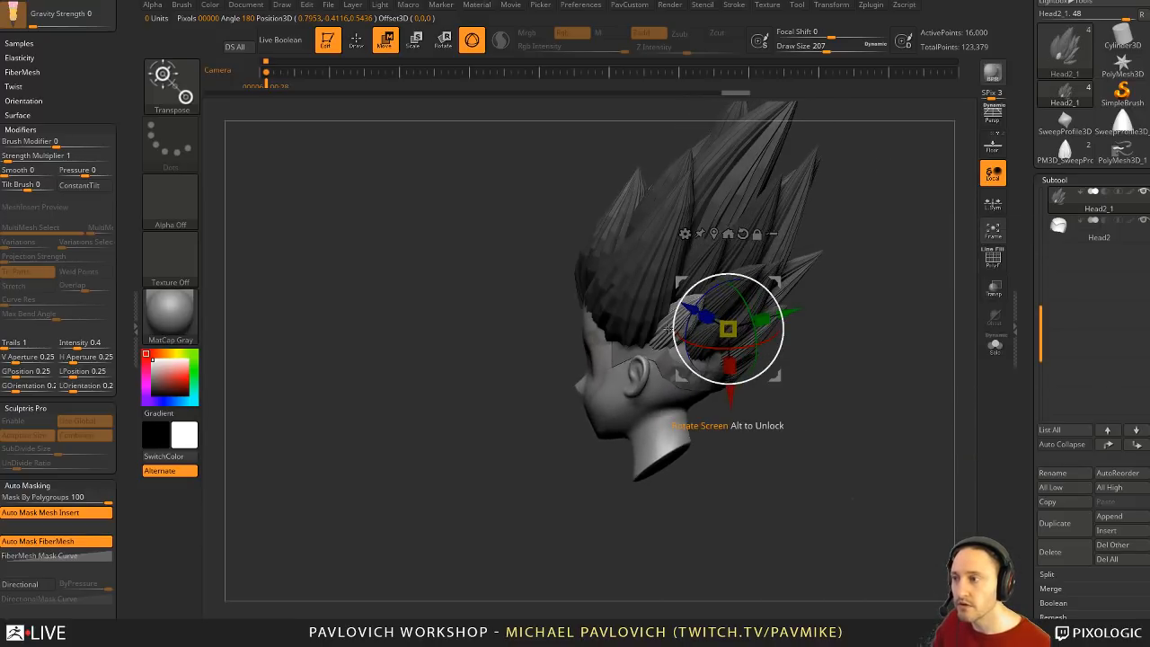
key("q")
mouse_move(852, 323)
left_mouse_down()
mouse_move(780, 317)
mouse_move(855, 314)
mouse_move(804, 322)
mouse_move(789, 304)
mouse_move(877, 316)
mouse_move(836, 316)
mouse_move(884, 335)
left_mouse_up()
key("w")
left_click(717, 234)
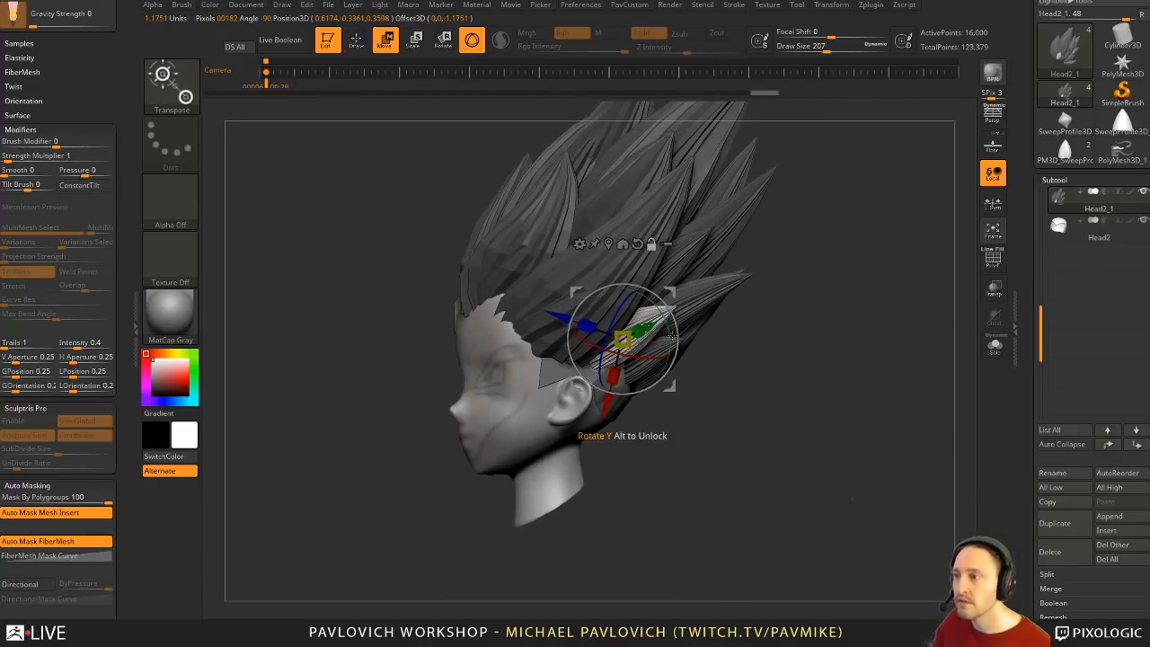
left_click_drag(668, 309, 660, 300)
left_click_drag(764, 331, 678, 300)
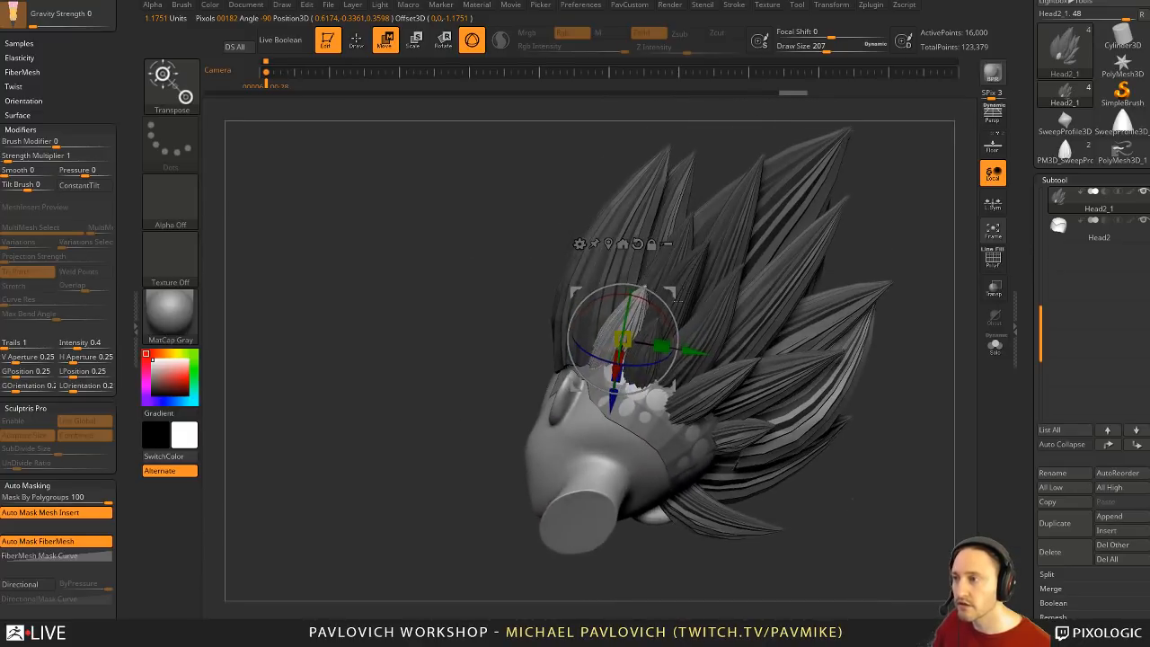
left_click_drag(680, 370, 669, 364)
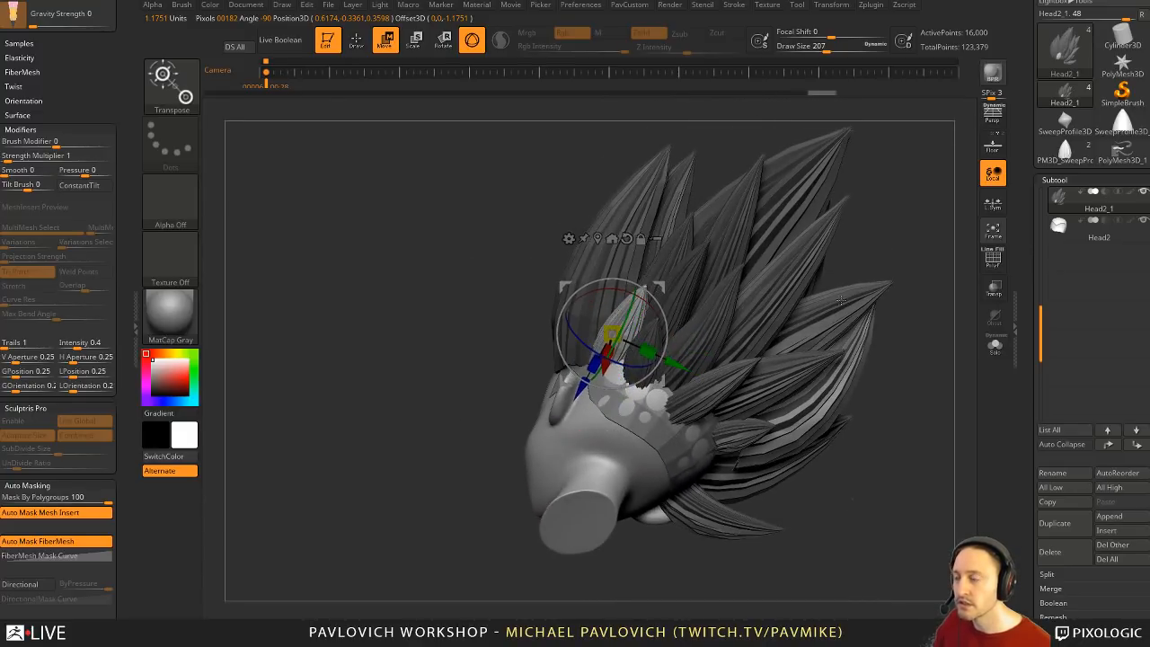
left_click_drag(908, 268, 898, 358)
Step: Apply a Bend Curve to the small spike behind the ear and pull its points outward to match the sketch in the stored front view
left_click(569, 238)
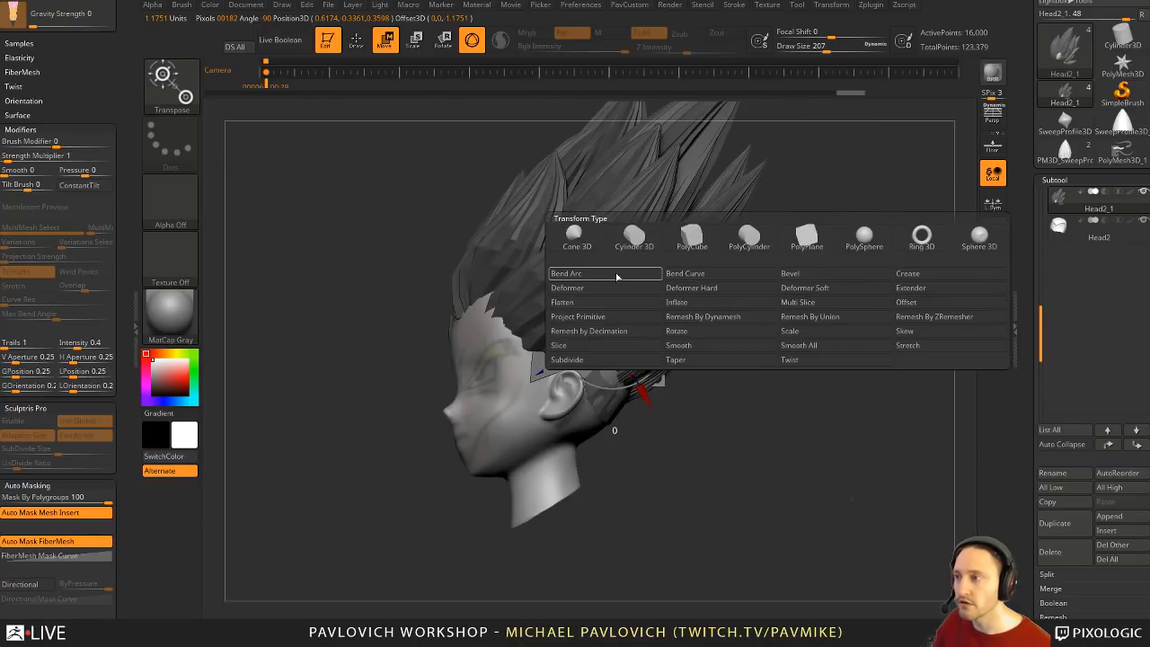
left_click(676, 275)
left_click_drag(803, 360, 622, 351, "alt")
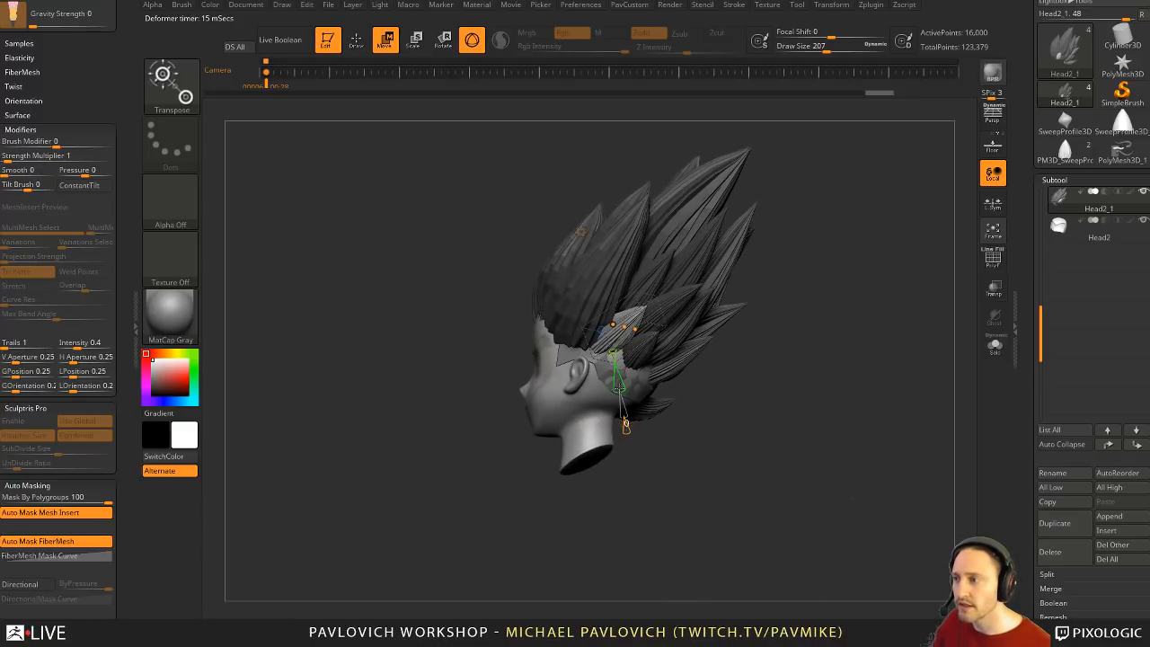
left_click_drag(712, 407, 761, 395)
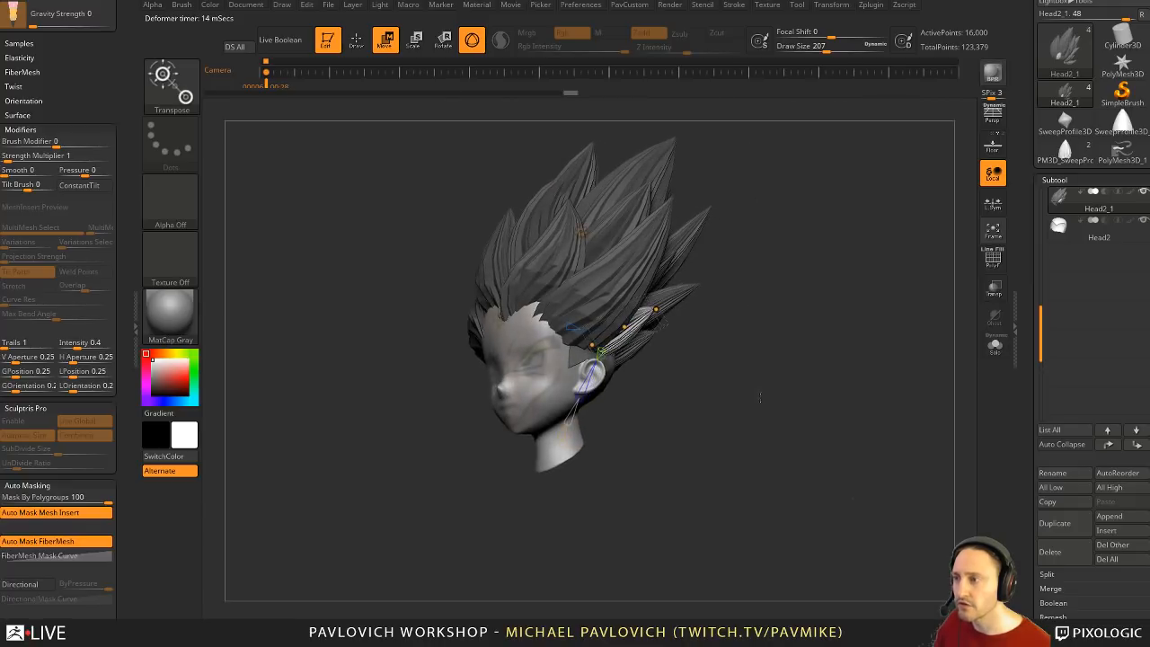
key("shift+z")
key("Left")
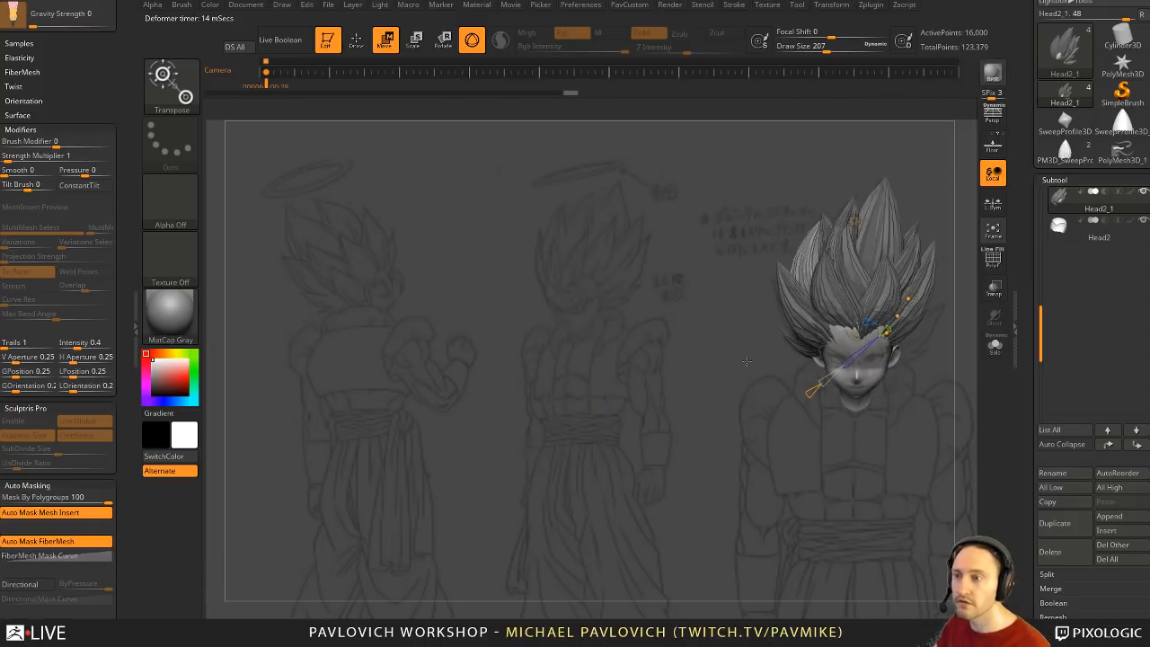
left_click_drag(909, 298, 889, 346)
left_click_drag(943, 309, 944, 307)
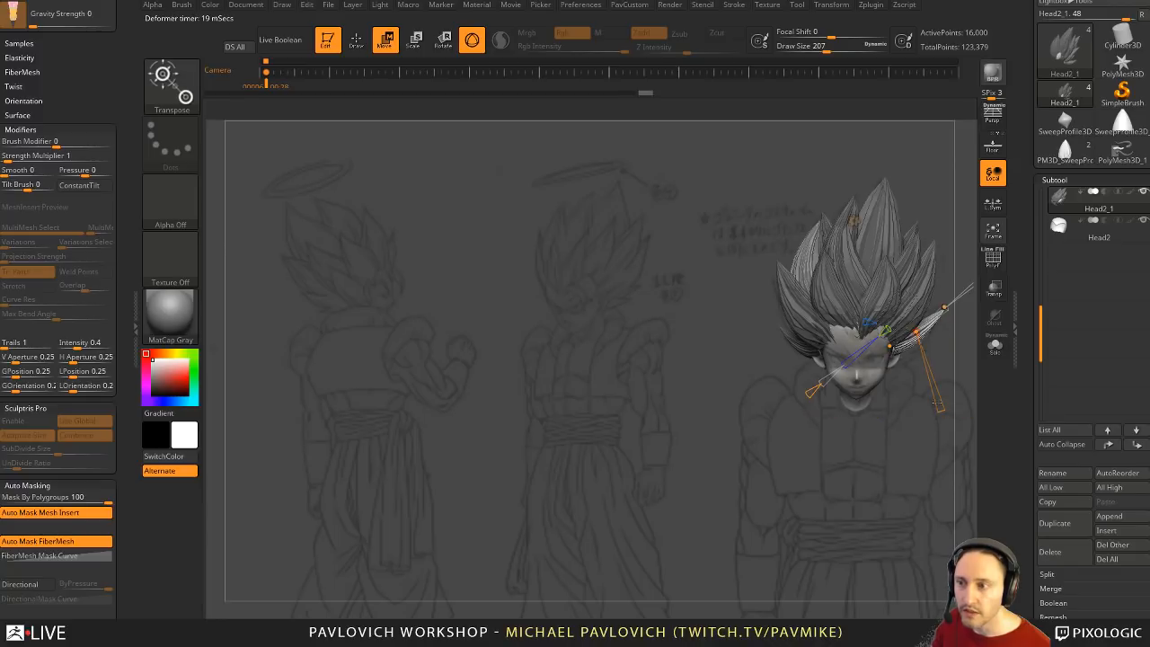
Step: Adjust the spike's width and thickness with the Bend Curve's middle point handles, undoing one widening attempt
left_click_drag(935, 404, 951, 440)
right_click_drag(737, 441, 557, 458)
right_click_drag(557, 458, 396, 437, "ctrl")
left_click_drag(730, 378, 773, 433)
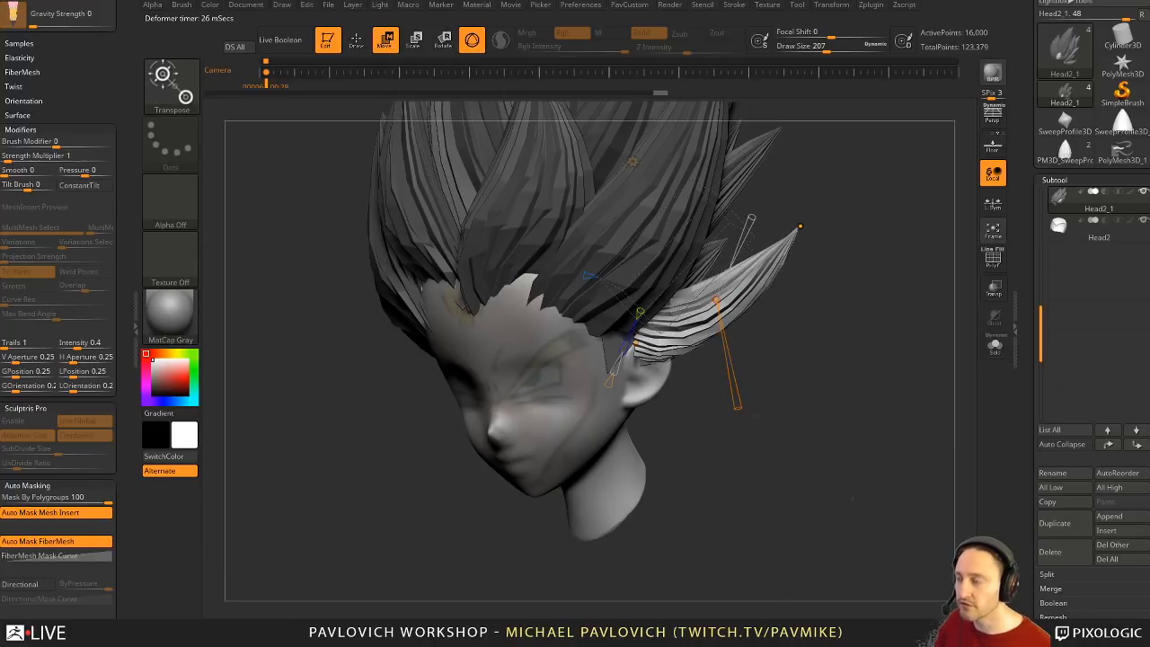
key("ctrl+z")
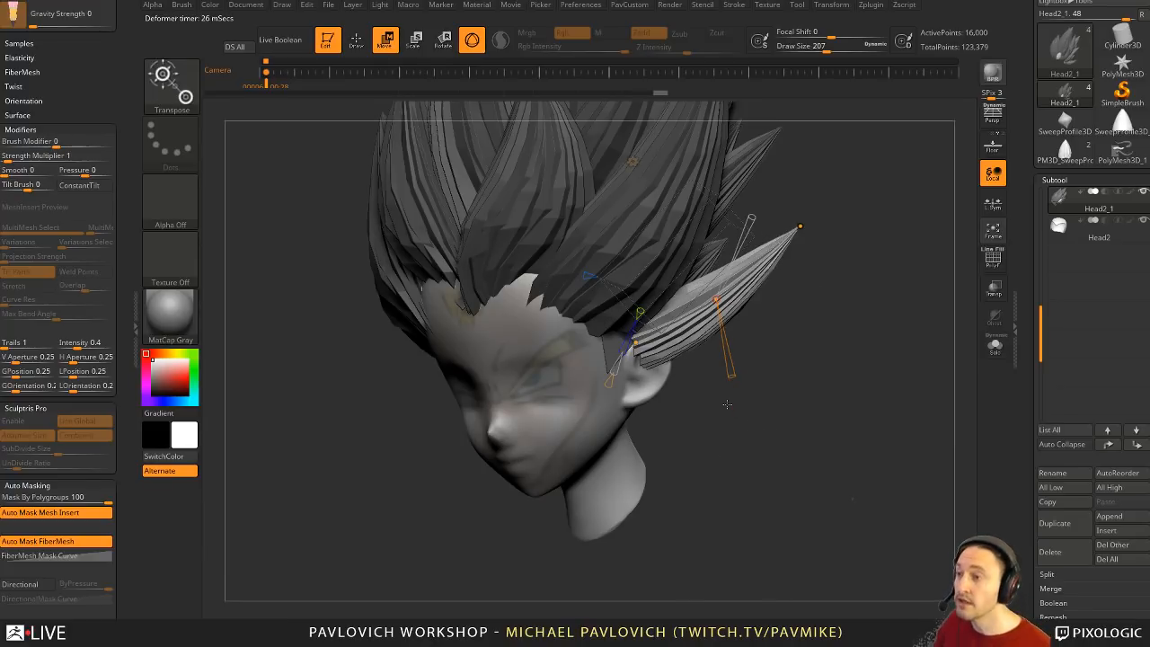
mouse_move(752, 219)
left_mouse_down()
mouse_move(767, 182)
mouse_move(737, 249)
mouse_move(758, 201)
mouse_move(744, 231)
left_mouse_up()
left_click_drag(859, 245, 795, 245)
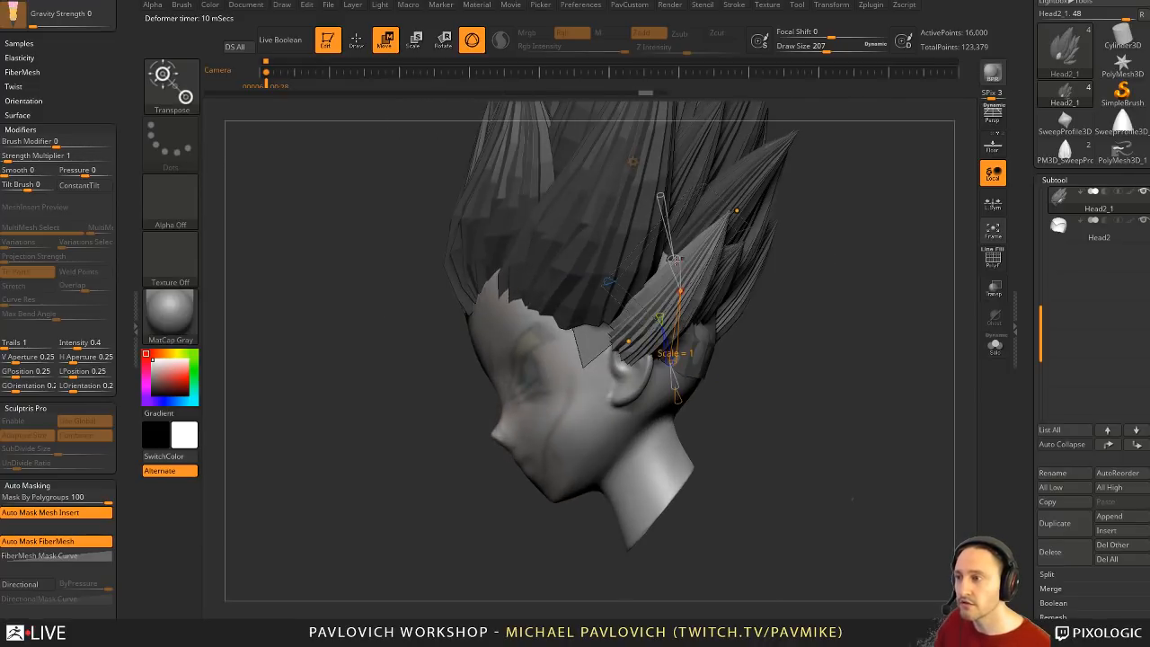
mouse_move(674, 259)
left_mouse_down()
mouse_move(681, 274)
mouse_move(671, 246)
left_mouse_up()
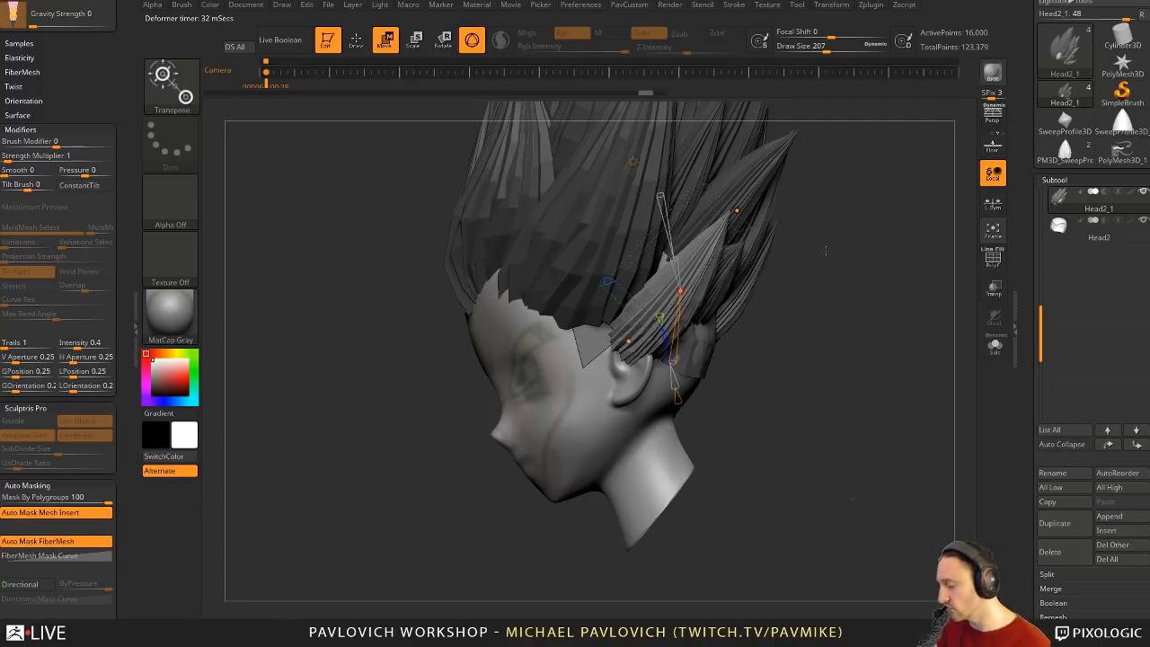
Step: Recall the stored front view, refine the spike's tip against the sketch and return to the Move brush
key("Left")
key("shift+z")
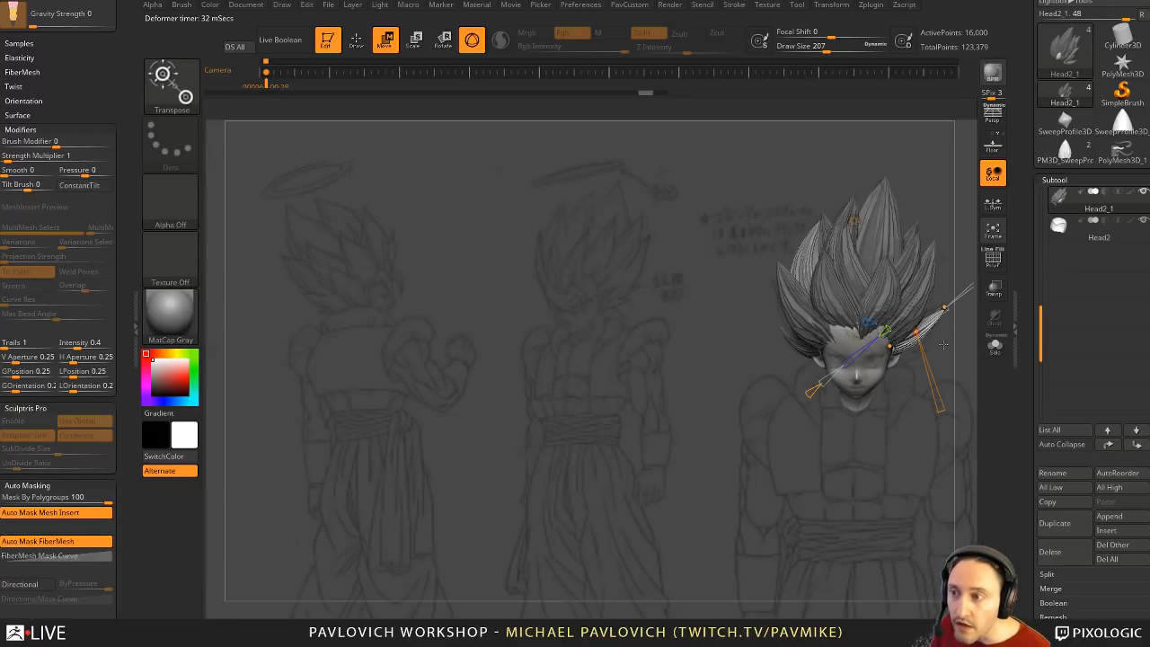
mouse_move(944, 345)
left_mouse_down()
mouse_move(930, 347)
mouse_move(941, 315)
left_mouse_up()
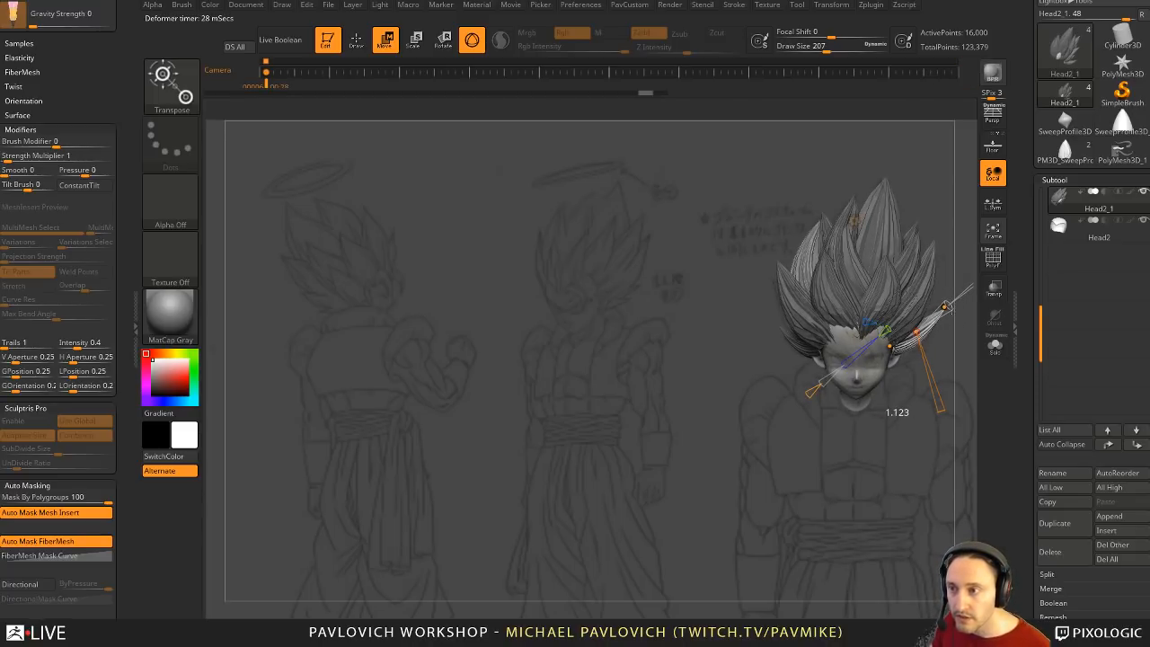
key("q")
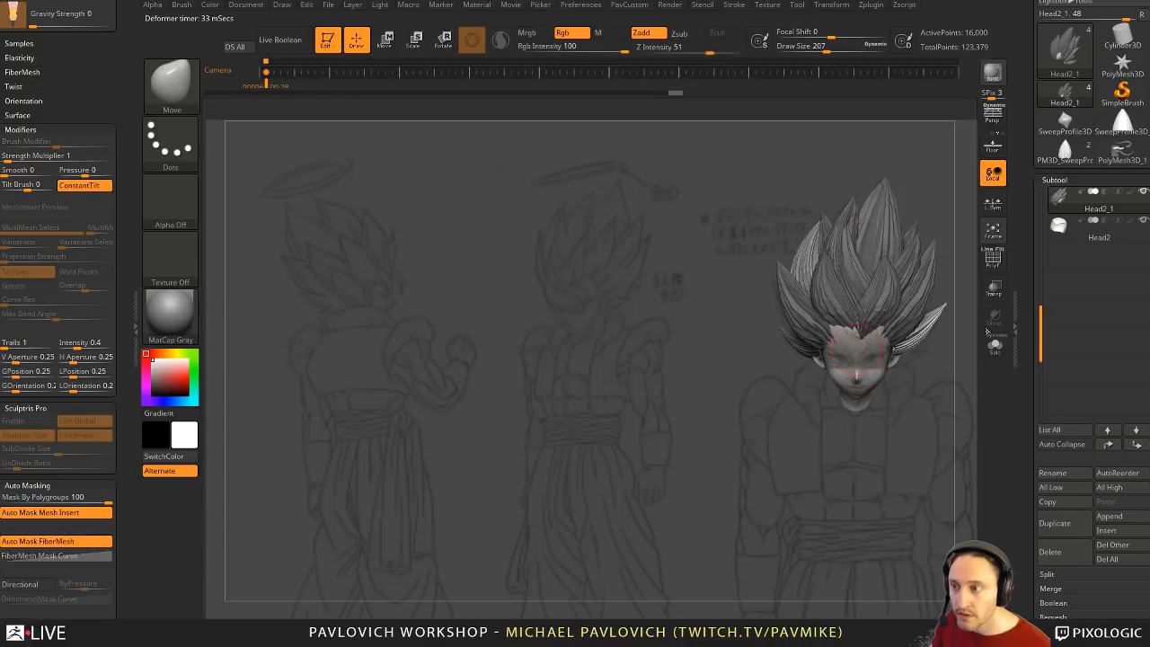
Step: Accept the spike's Bend Curve deformation and clear the mask from the hair
left_click(989, 342)
mouse_move(935, 400)
left_mouse_down()
mouse_move(829, 399)
mouse_move(860, 422)
mouse_move(585, 437)
mouse_move(839, 390)
mouse_move(858, 265)
mouse_move(842, 326)
mouse_move(870, 355)
left_mouse_up()
key("w")
key("q")
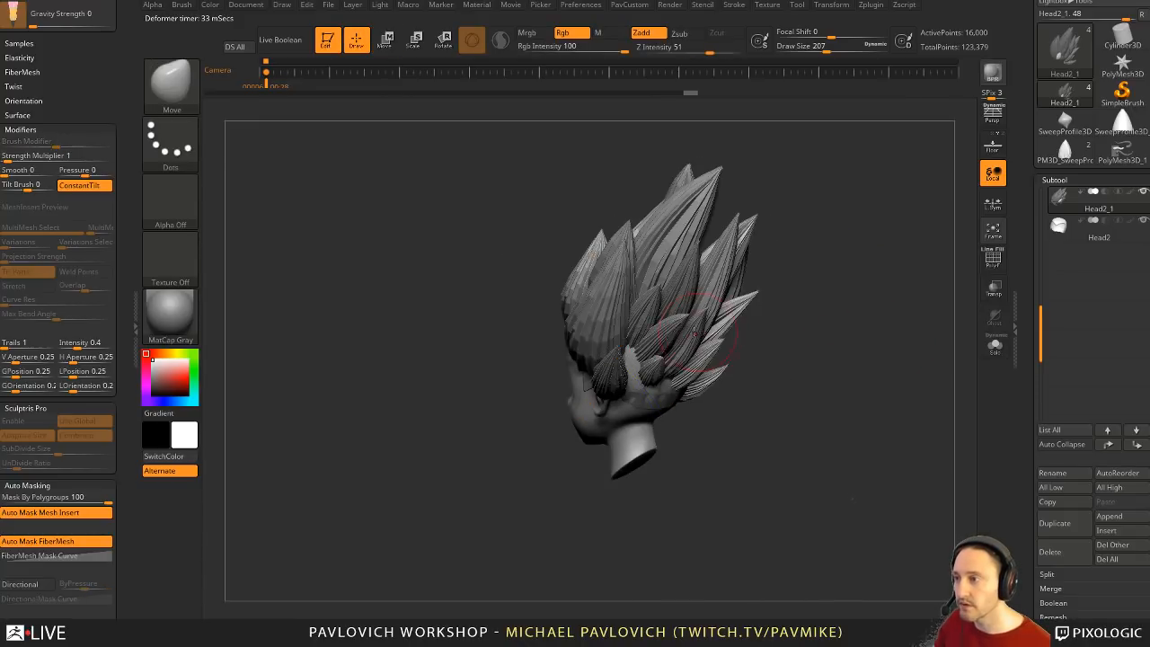
key("w")
left_click(591, 257)
left_click(787, 256)
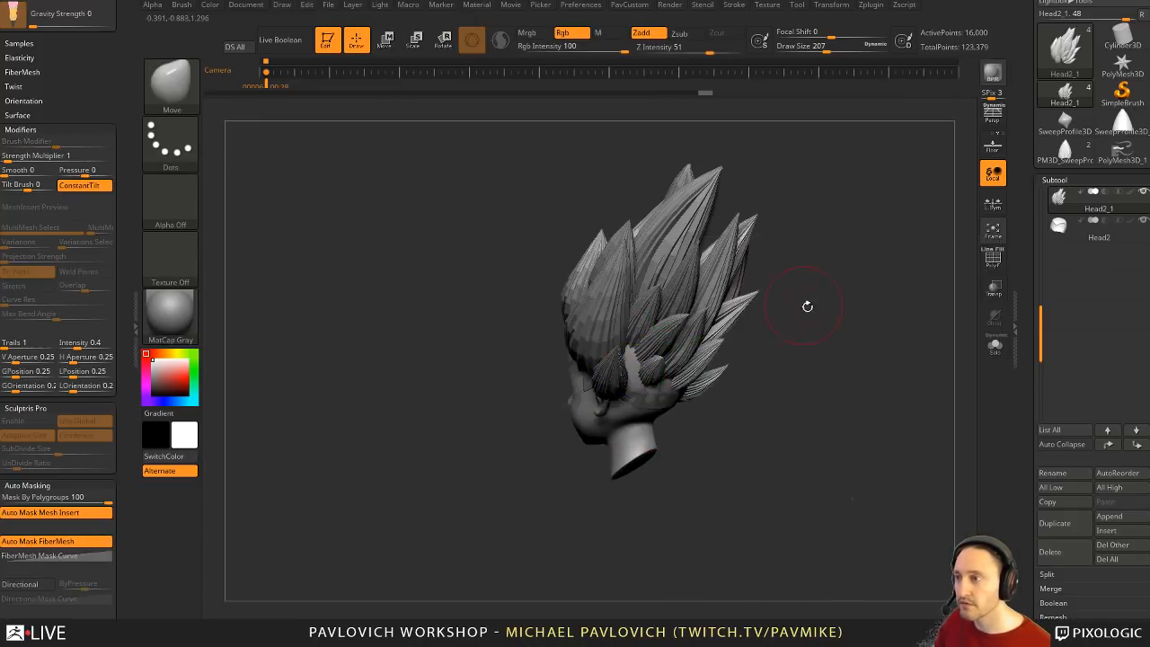
Step: Enlarge the Move brush to a draw size of 508 and examine the hair spikes from behind, above and the side
key("q")
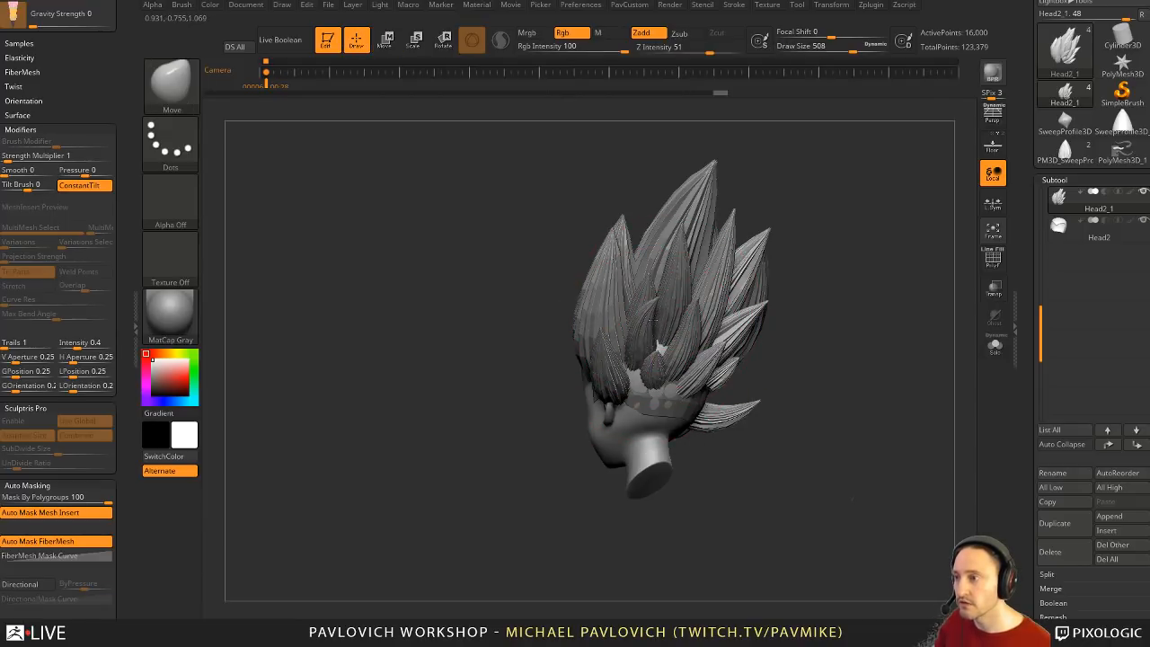
right_click_drag(622, 388, 581, 392)
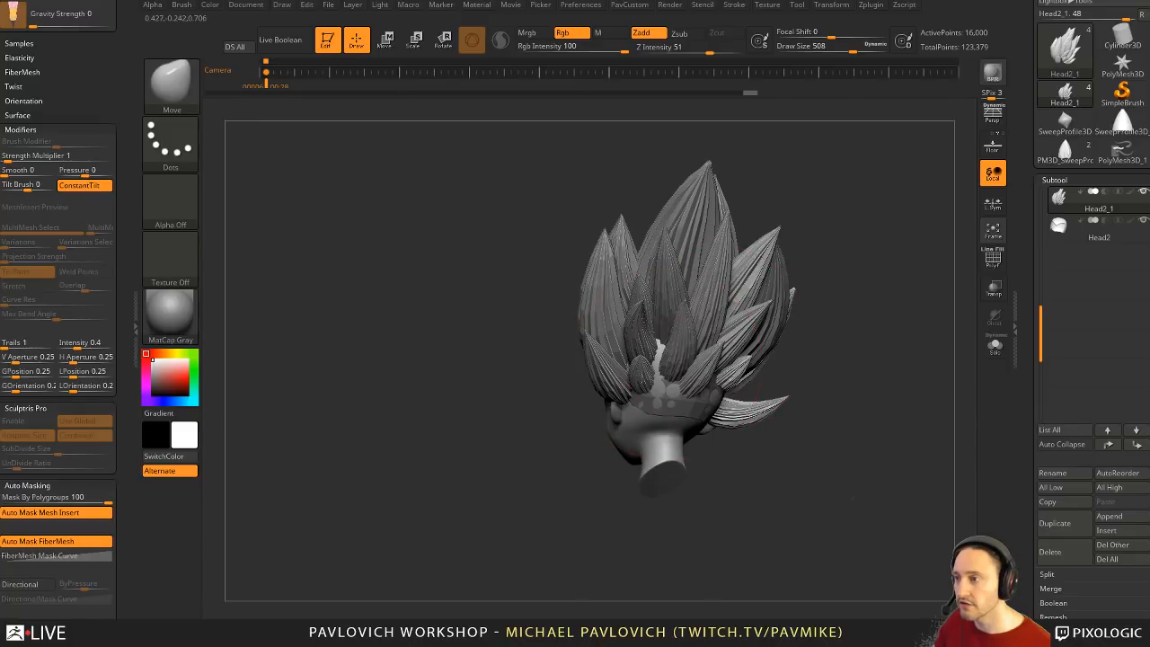
right_click_drag(792, 241, 681, 306)
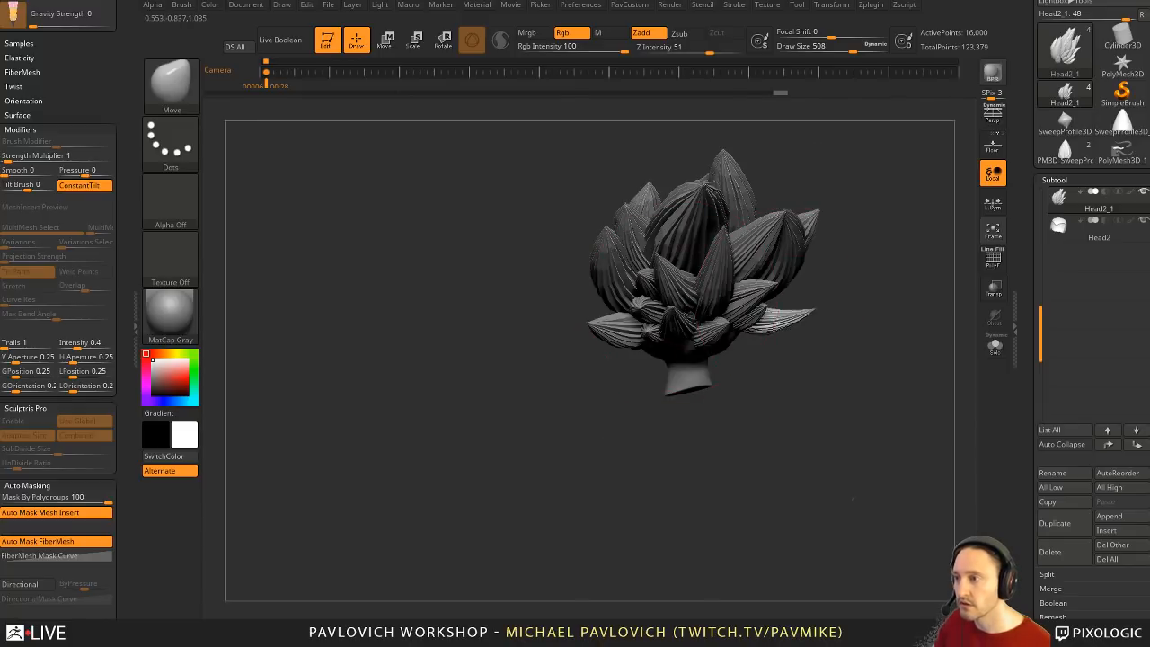
mouse_move(849, 342)
right_mouse_down()
mouse_move(809, 310)
mouse_move(658, 328)
mouse_move(689, 311)
right_mouse_up()
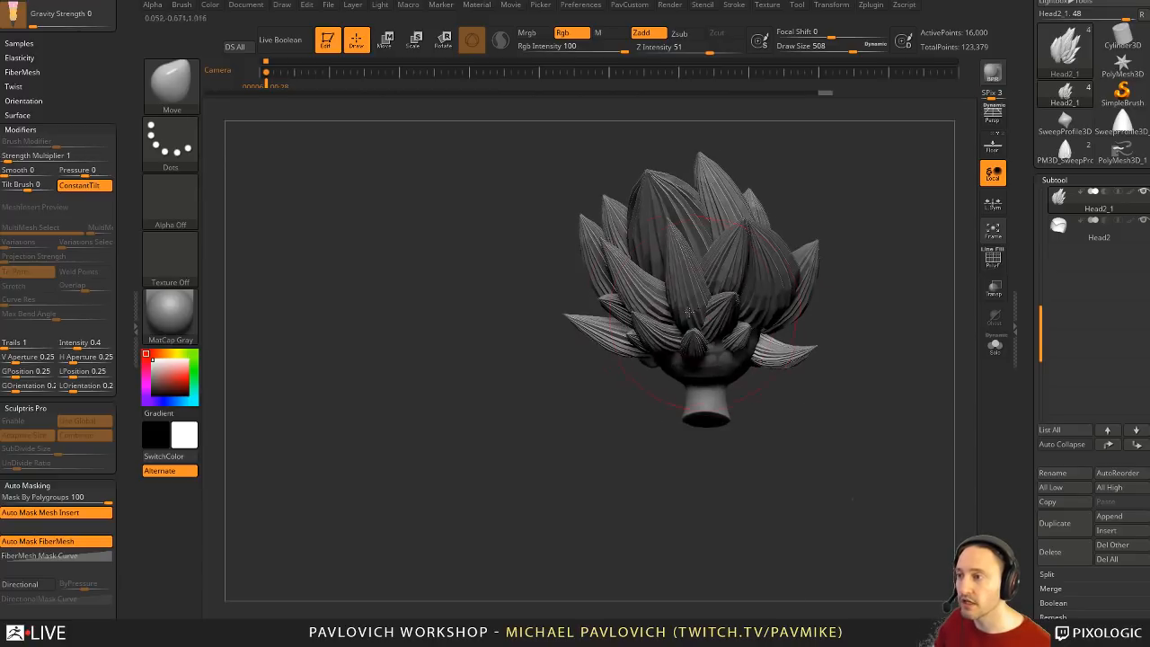
right_click_drag(707, 349, 863, 290)
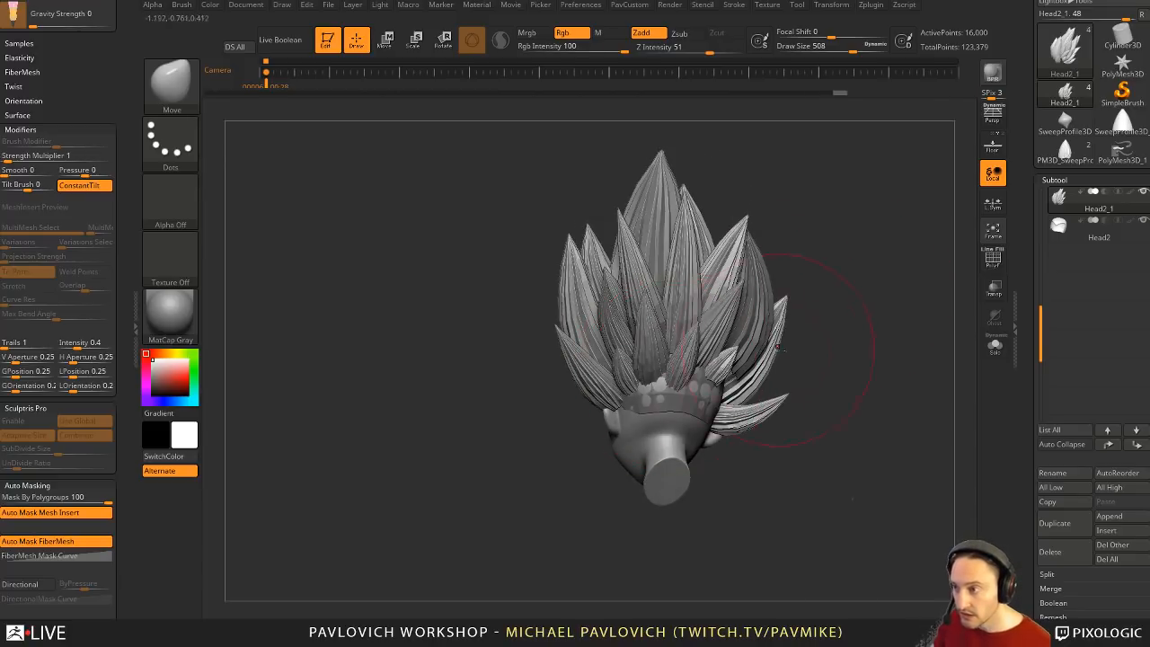
right_click_drag(827, 349, 771, 339)
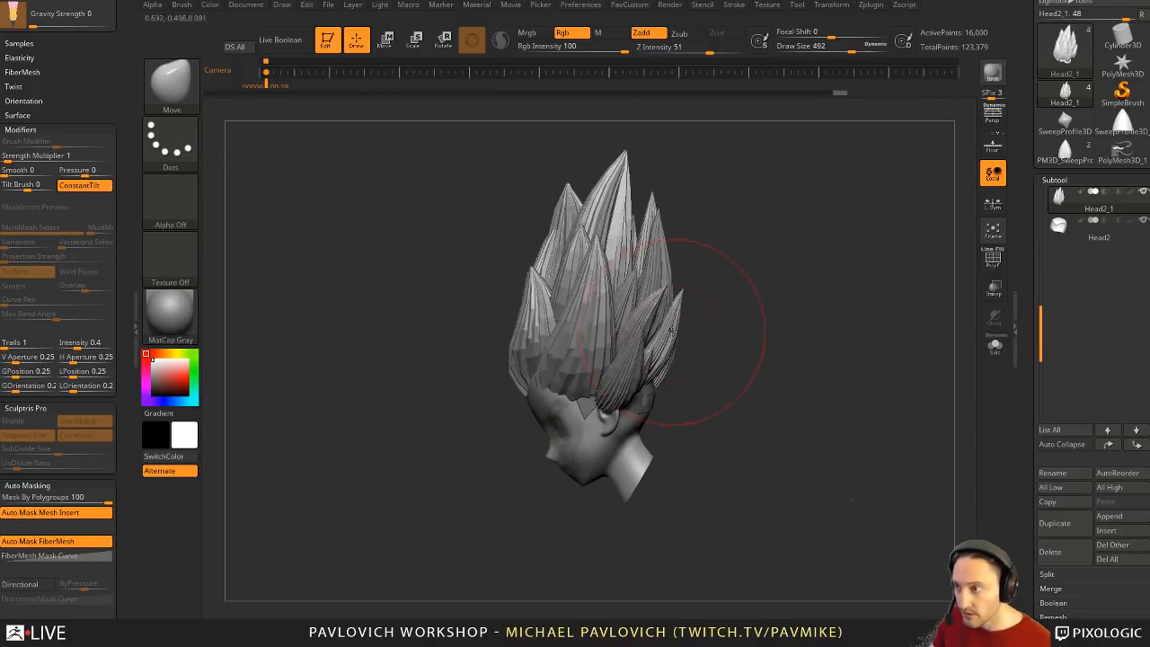
Step: Pull the small spike behind the ear into shape with the Move brush, varying its draw size to suit the strokes
mouse_move(672, 332)
left_mouse_down()
mouse_move(686, 312)
mouse_move(657, 335)
left_mouse_up()
key("s")
left_click(681, 311)
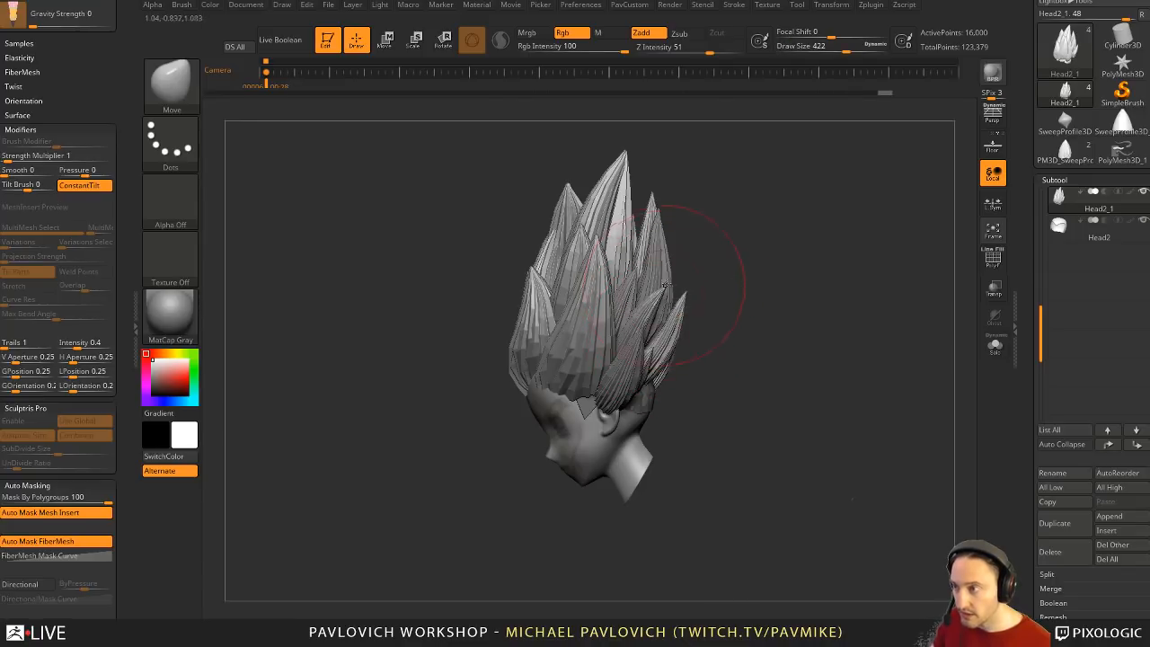
mouse_move(665, 284)
right_mouse_down()
mouse_move(812, 295)
mouse_move(827, 308)
mouse_move(804, 297)
right_mouse_up()
key("s")
left_click(797, 308)
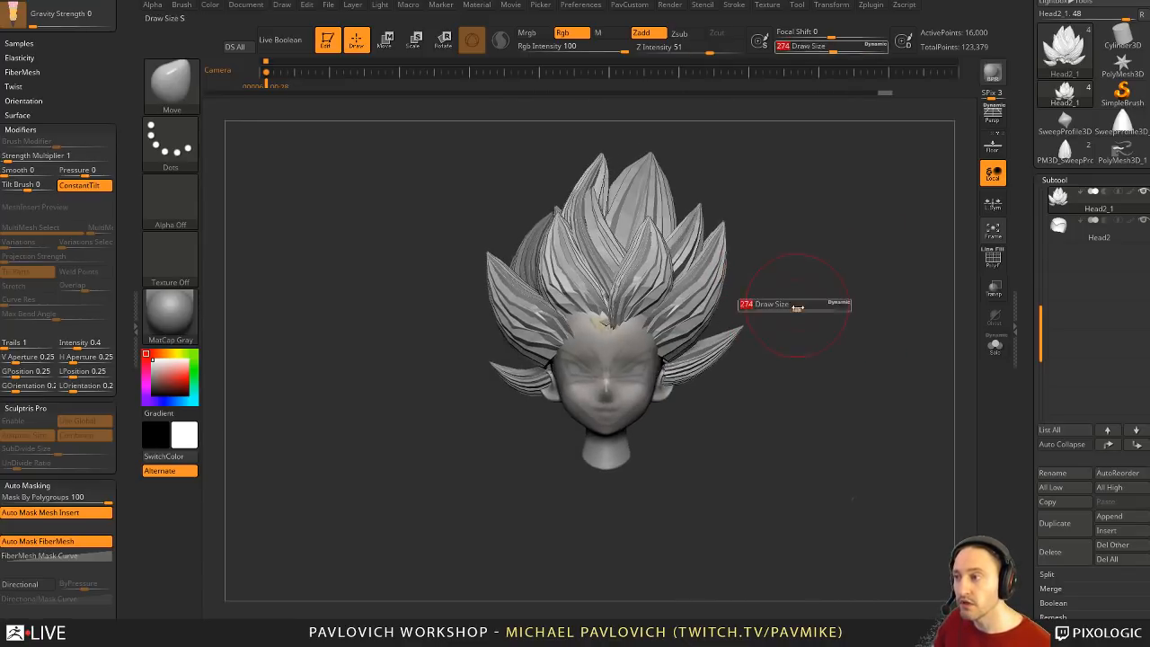
right_click_drag(795, 255, 797, 280, "alt")
key("s")
left_click(583, 363)
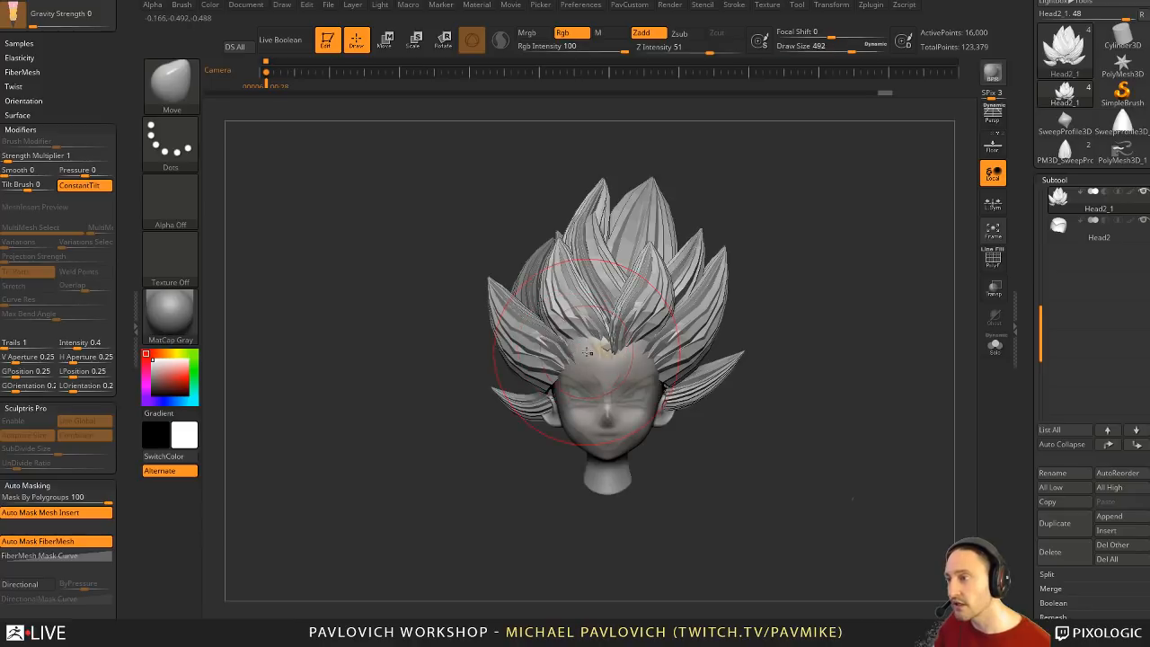
Step: Reshape the lower spikes behind the ear and around the nape with a smaller Move brush
right_click_drag(573, 344, 549, 360)
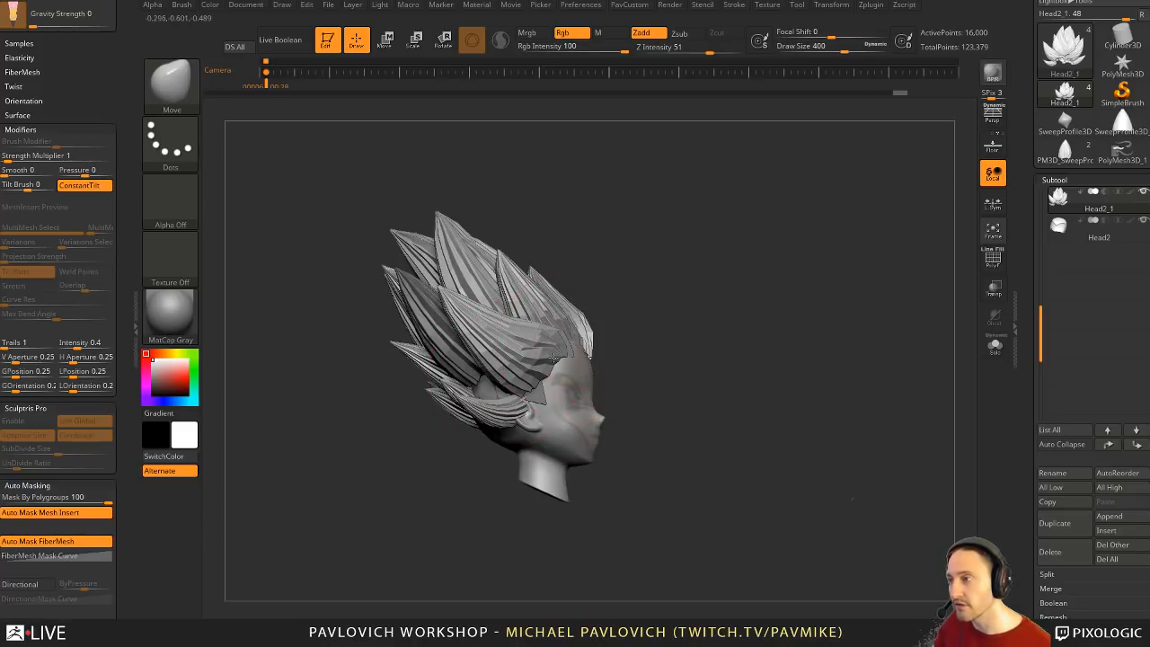
mouse_move(611, 333)
right_mouse_down()
mouse_move(564, 376)
mouse_move(588, 376)
mouse_move(529, 388)
right_mouse_up()
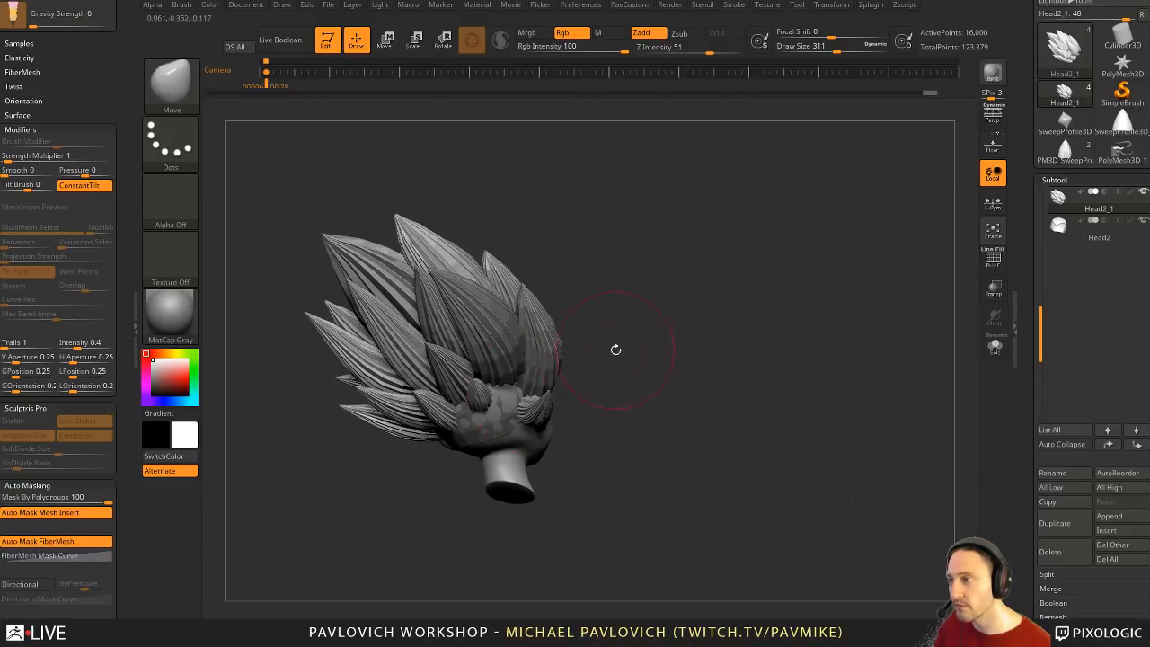
right_click_drag(616, 350, 584, 346)
left_click_drag(536, 404, 530, 386)
right_click_drag(562, 360, 526, 378)
key("s")
mouse_move(525, 377)
left_mouse_down()
mouse_move(539, 378)
mouse_move(495, 395)
left_mouse_up()
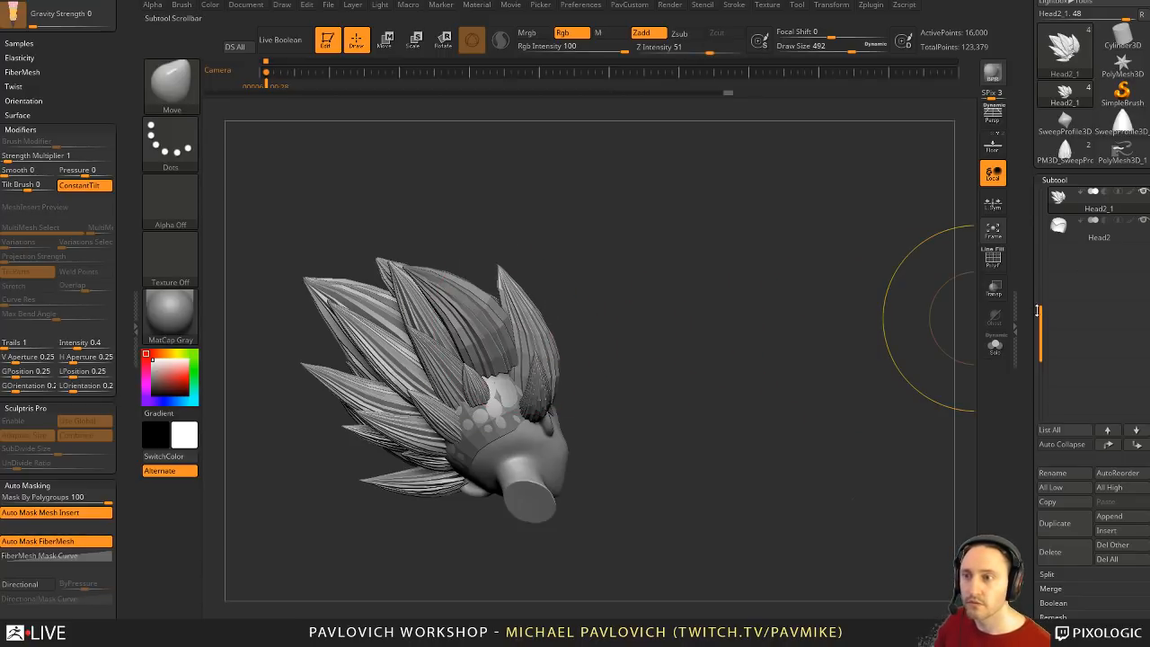
Step: Select the single-spike Head1 subtool and merge it down into the main hair subtool
left_click_drag(1038, 310, 1040, 264)
left_click(1100, 209)
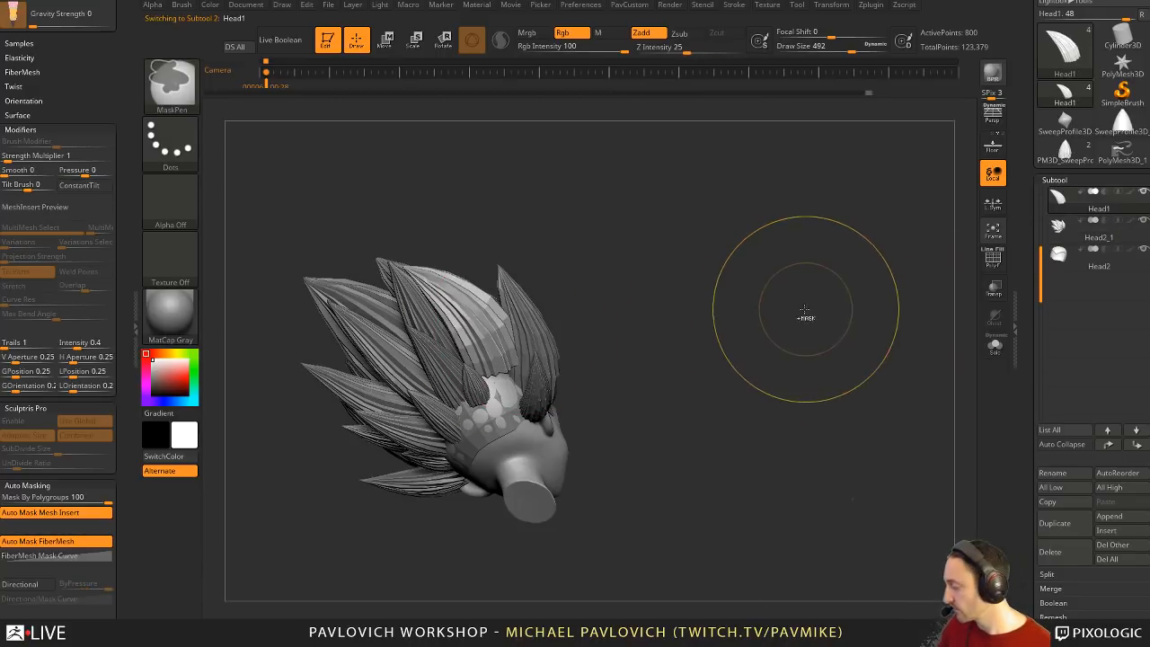
key("ctrl+Down")
Step: Blend the merged spike with the back hair using the Move brush at draw sizes between about 714 and 393
mouse_move(736, 348)
right_mouse_down("alt")
mouse_move(794, 366)
mouse_move(783, 350)
right_mouse_up("alt")
key("s")
left_click_drag(580, 393, 594, 393)
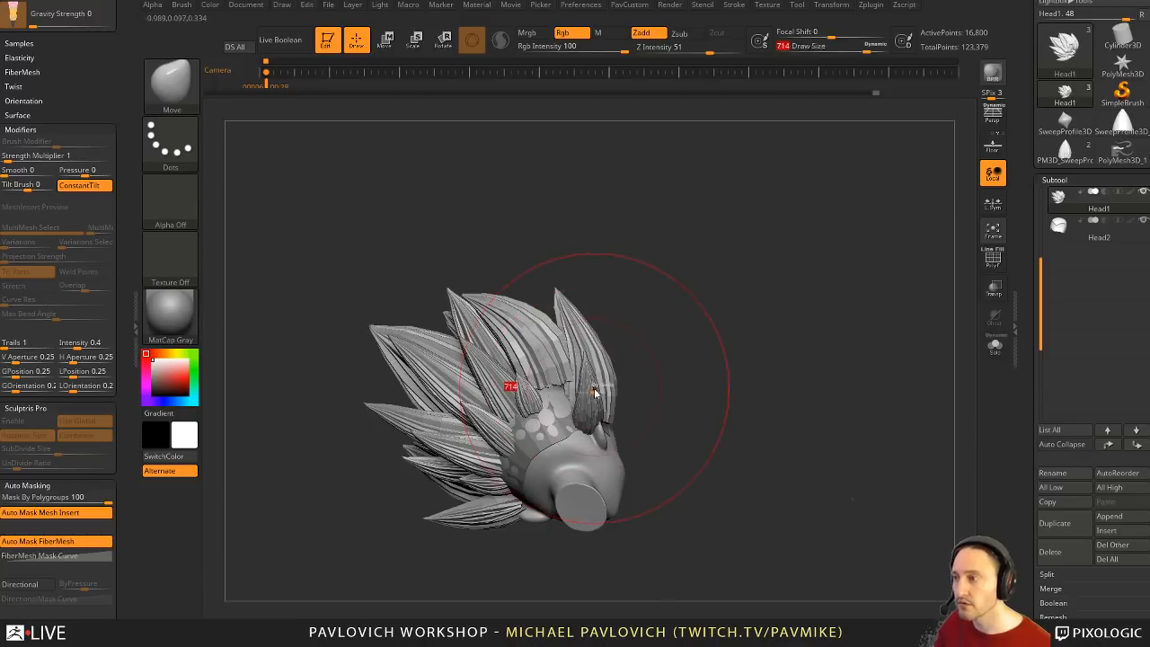
right_click_drag(649, 336, 606, 357)
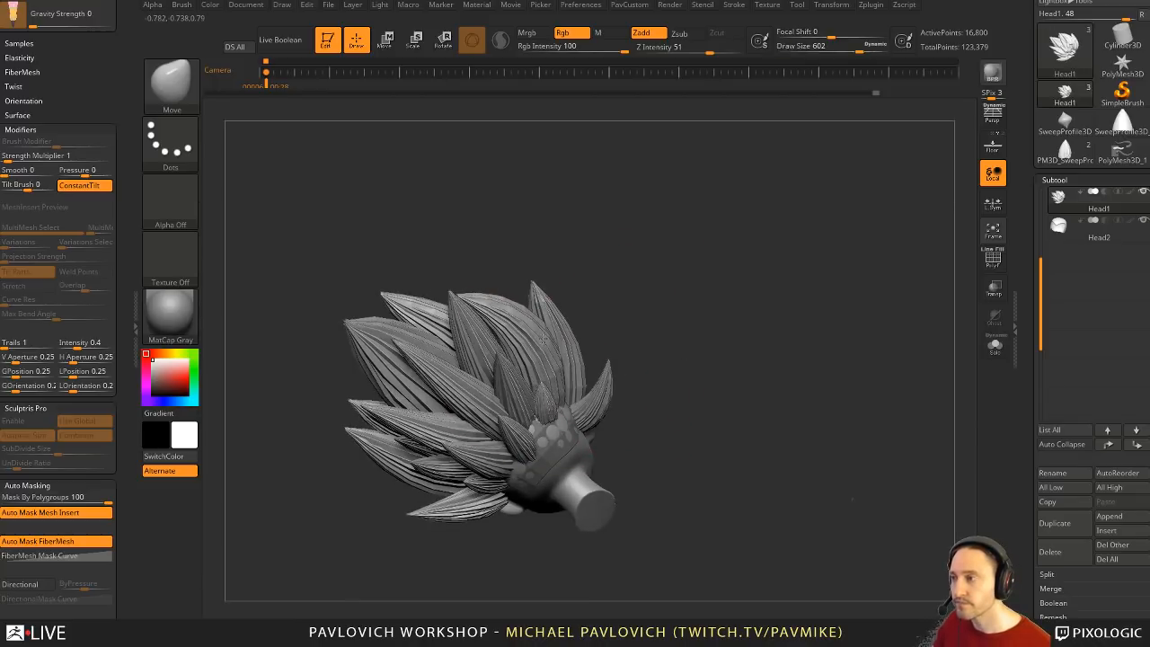
right_click_drag(690, 327, 539, 420)
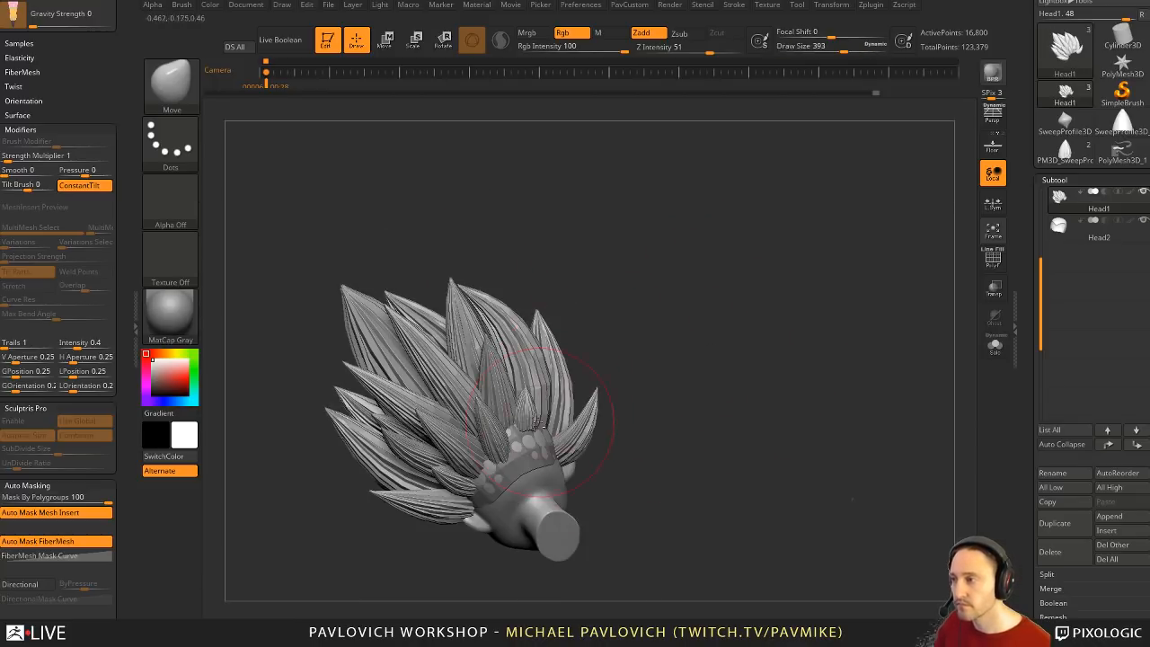
right_click_drag(614, 387, 650, 313)
key("s")
left_click_drag(550, 379, 551, 380)
Step: Mask everything except one small spike at the back of the head and reposition it with the gizmo
key("w")
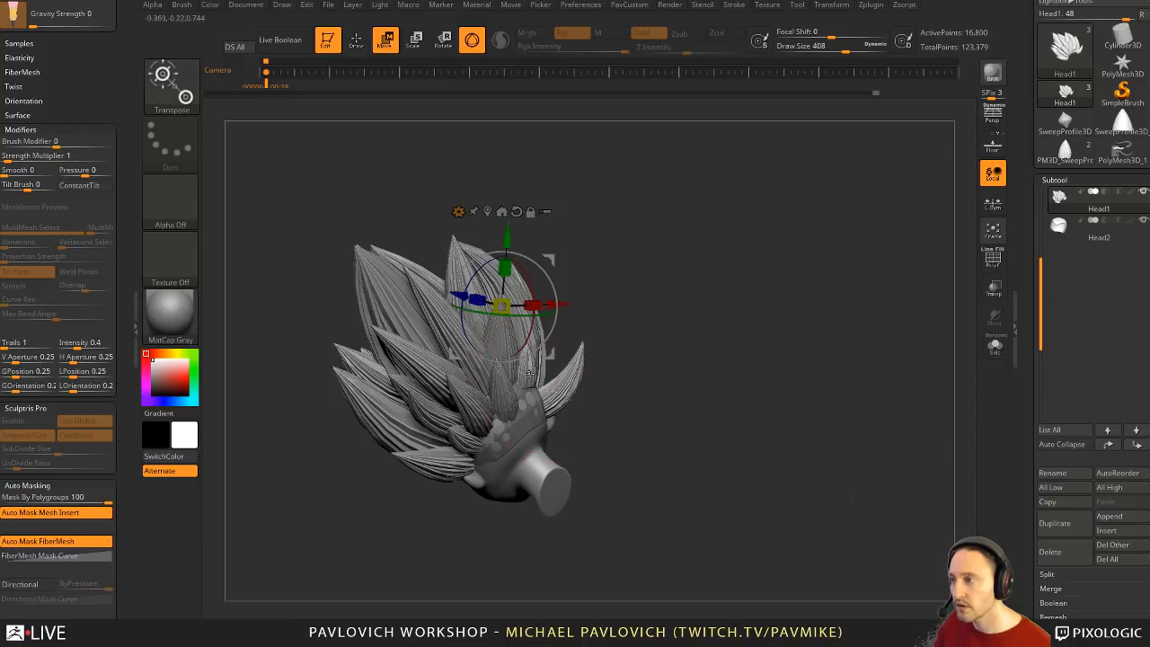
left_click(532, 369, "ctrl")
right_click_drag(531, 369, 539, 413, "ctrl")
left_click_drag(531, 375, 550, 363)
right_click_drag(638, 356, 573, 370)
Step: Pull the unmasked back spike longer and fuller with the Move brush, reducing the draw size to 305
key("q")
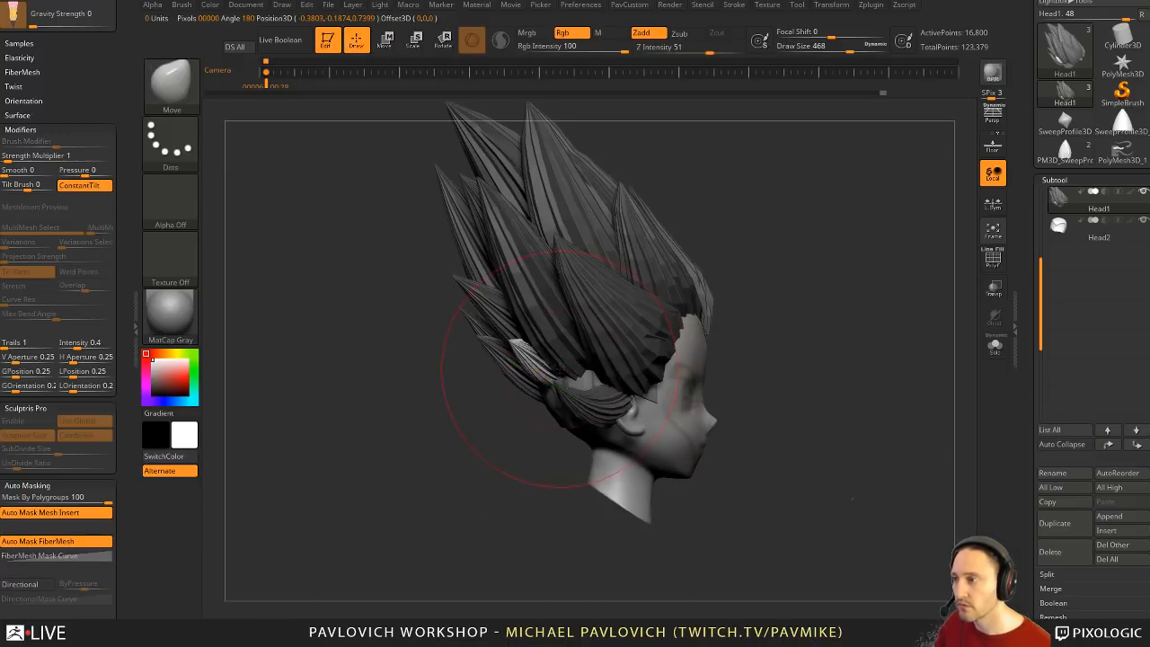
mouse_move(547, 369)
left_mouse_down()
mouse_move(524, 356)
mouse_move(514, 380)
mouse_move(456, 303)
left_mouse_up()
key("s")
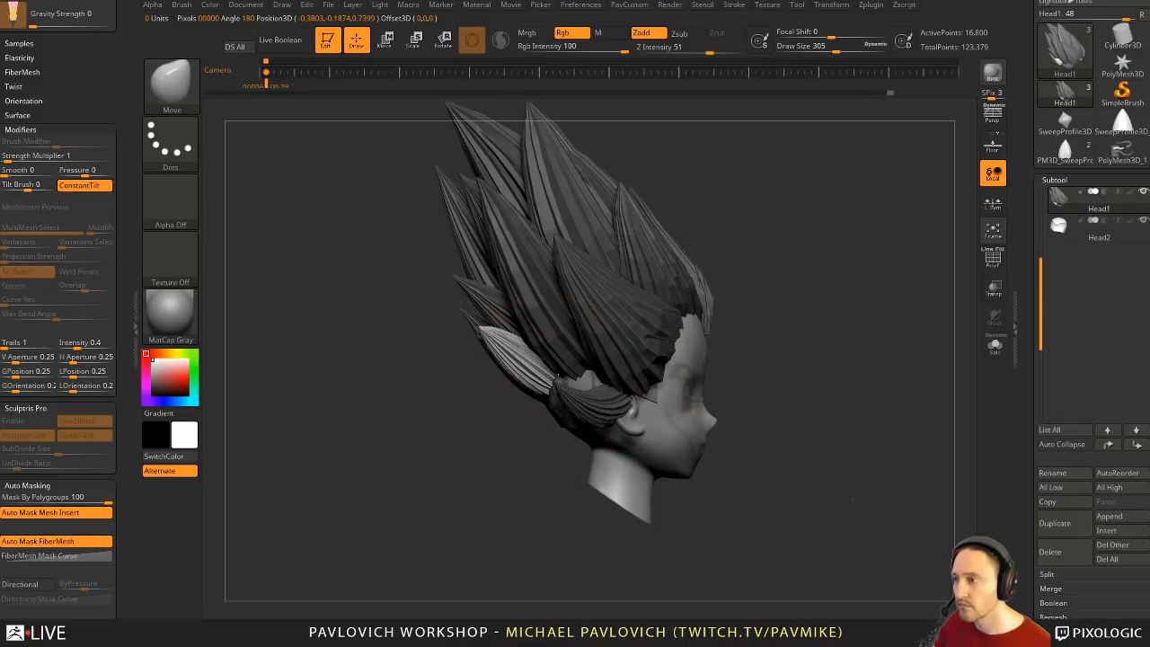
right_click_drag(557, 376, 600, 365)
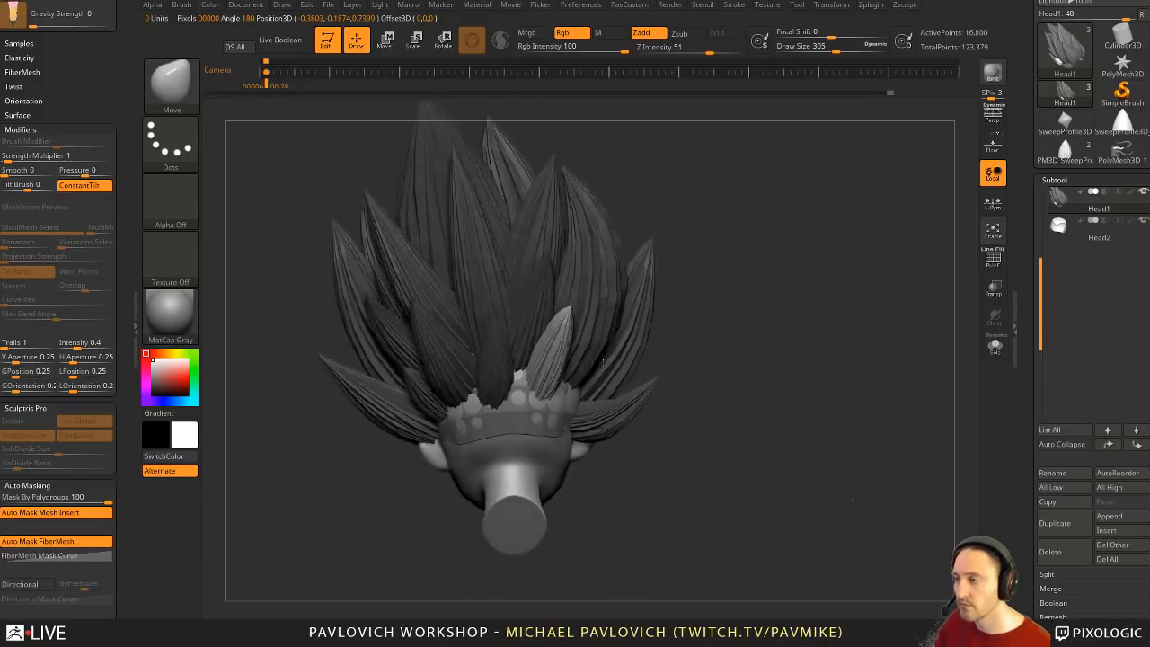
mouse_move(747, 321)
right_mouse_down()
mouse_move(711, 375)
mouse_move(733, 370)
mouse_move(665, 334)
mouse_move(693, 329)
mouse_move(693, 371)
right_mouse_up()
Step: Isolate the small back spike with a mask again and duplicate it sideways with the gizmo
key("w")
key("q")
key("w")
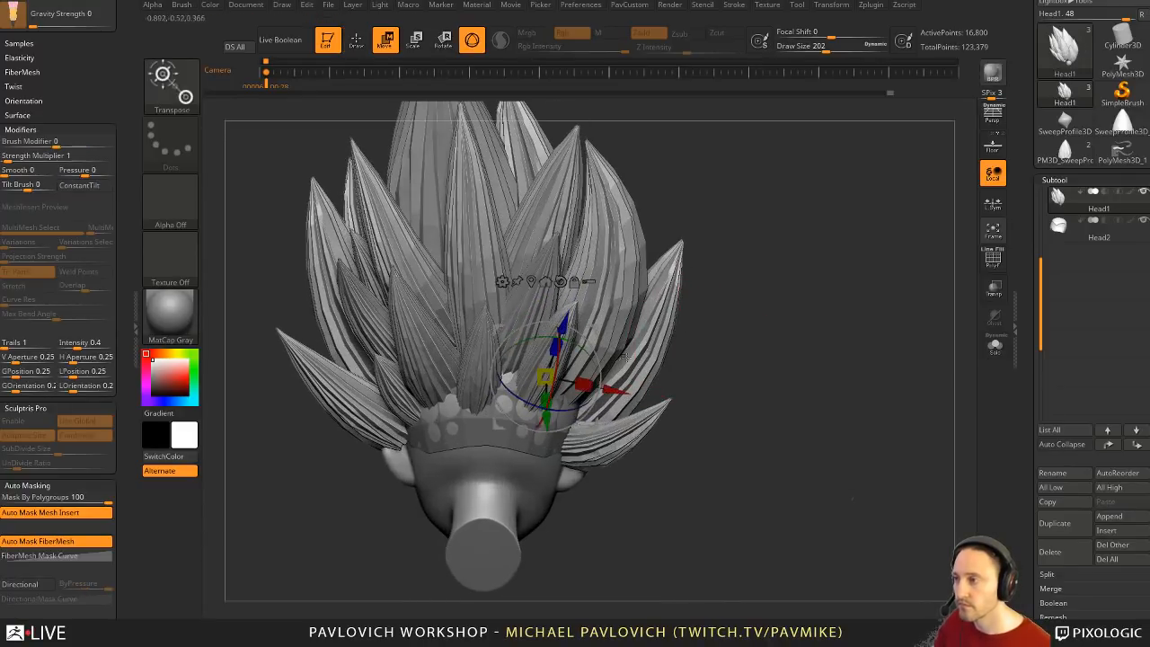
left_click(542, 398, "ctrl")
right_click_drag(542, 397, 559, 370, "ctrl")
left_click_drag(622, 353, 649, 376, "ctrl")
right_click_drag(649, 377, 575, 328)
right_click_drag(593, 269, 520, 393)
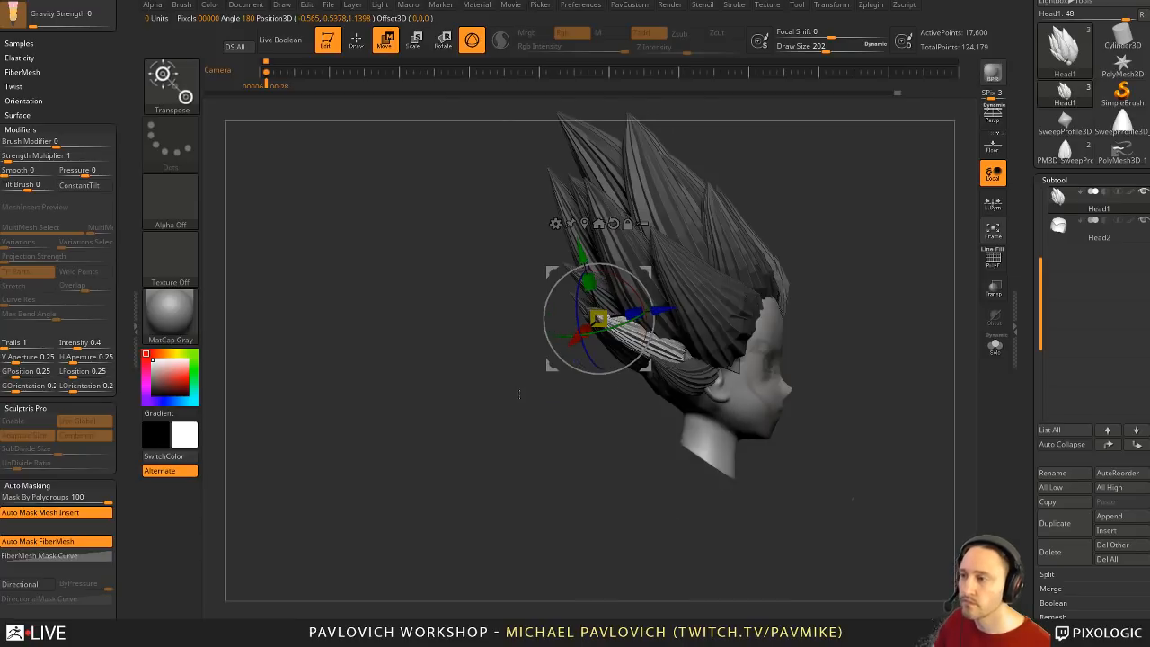
Step: Rotate and move the duplicated spike with the gizmo so it fills the gap behind the ear
left_click_drag(625, 308, 633, 320)
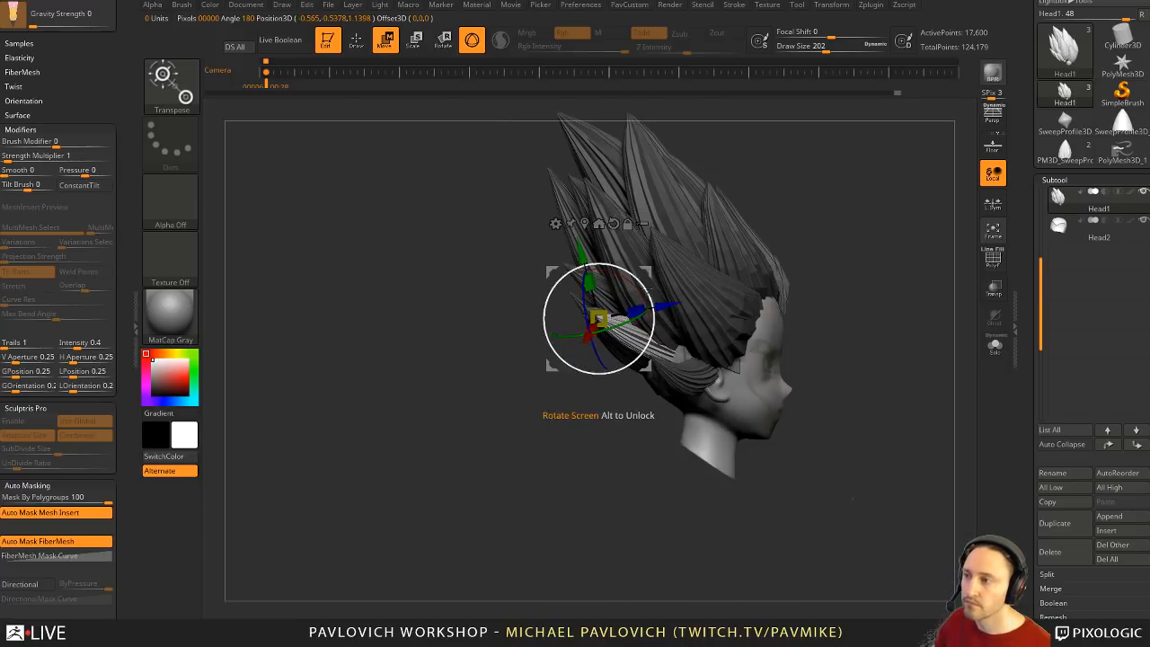
left_click_drag(551, 366, 557, 380)
key("q")
mouse_move(568, 381)
right_mouse_down()
mouse_move(639, 342)
mouse_move(622, 300)
right_mouse_up()
key("w")
mouse_move(640, 284)
left_mouse_down()
mouse_move(654, 301)
mouse_move(688, 288)
left_mouse_up()
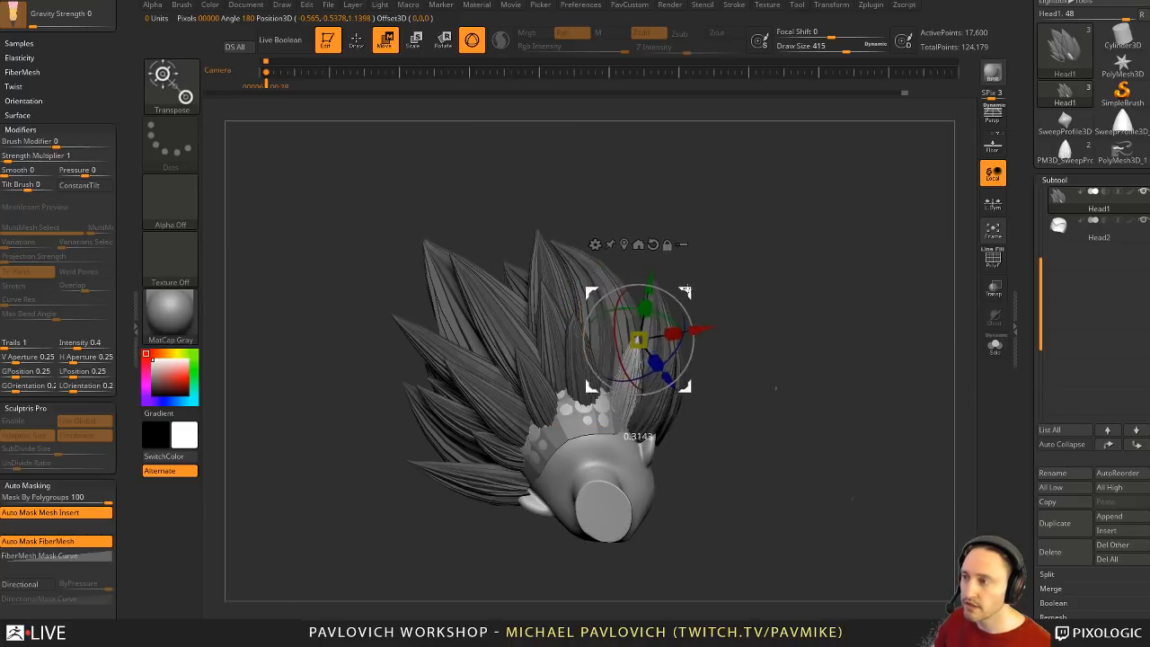
Step: Refine the duplicated spike's shape with the Move brush from the side and back
key("q")
mouse_move(697, 293)
right_mouse_down()
mouse_move(732, 303)
mouse_move(752, 333)
right_mouse_up()
key("s")
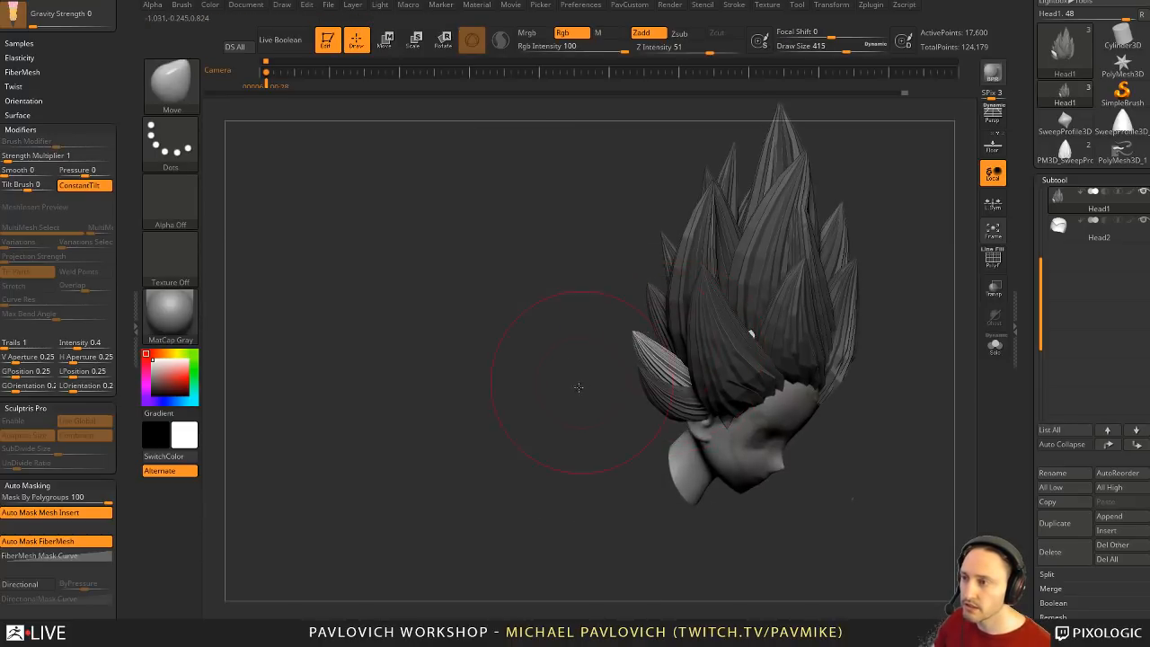
right_click_drag(579, 387, 737, 396)
Step: Solo the hair with PolyFrame on, isolate one spike that shares its polygroup and assign it a new polygroup
left_click(995, 346)
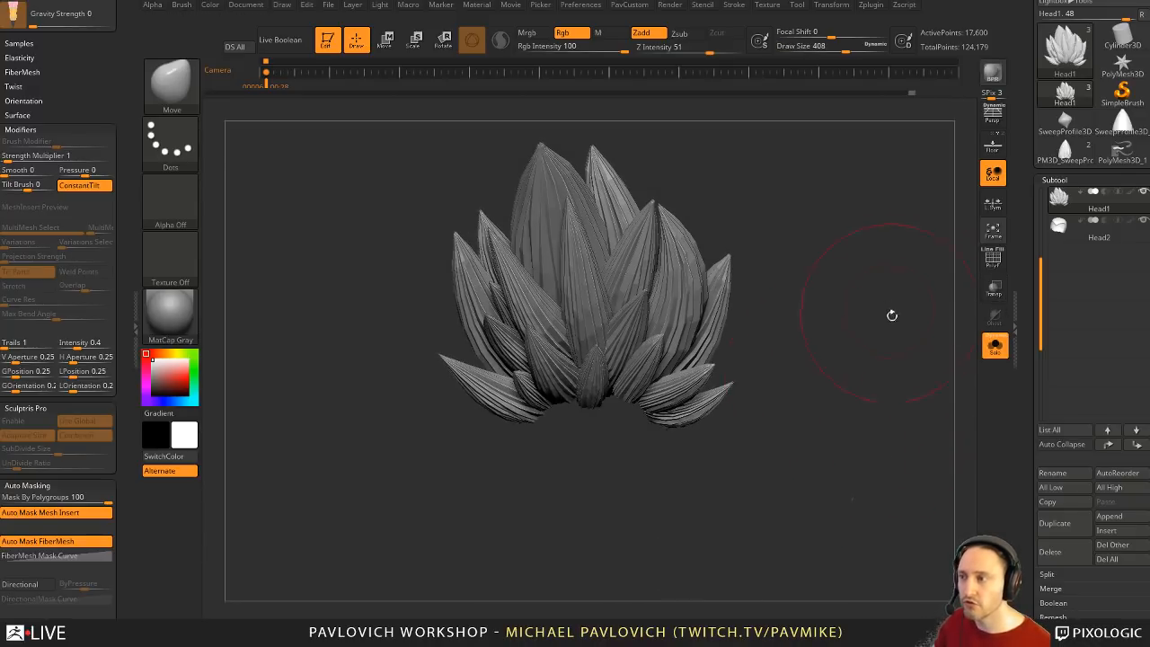
left_click(993, 259)
mouse_move(788, 365)
right_mouse_down()
mouse_move(760, 359)
mouse_move(783, 331)
right_mouse_up()
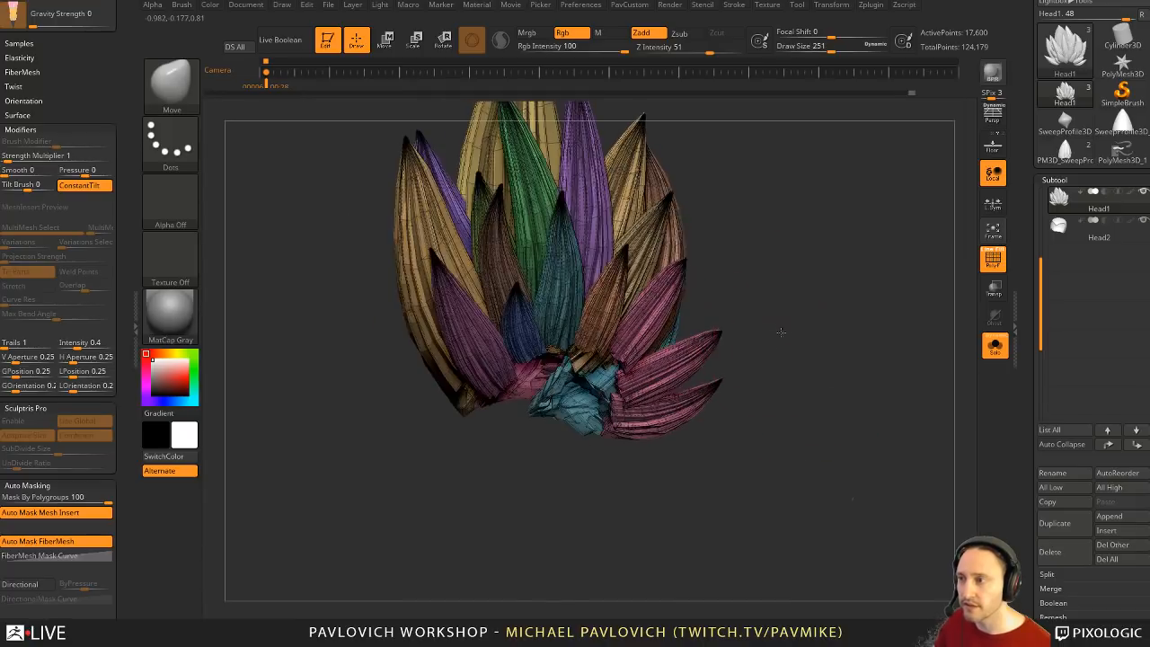
mouse_move(747, 318)
left_mouse_down("ctrl+shift")
mouse_move(702, 346)
mouse_move(699, 421)
left_mouse_up("ctrl+shift")
key("ctrl+shift+a")
key("ctrl+w")
left_click(820, 346, "ctrl+shift")
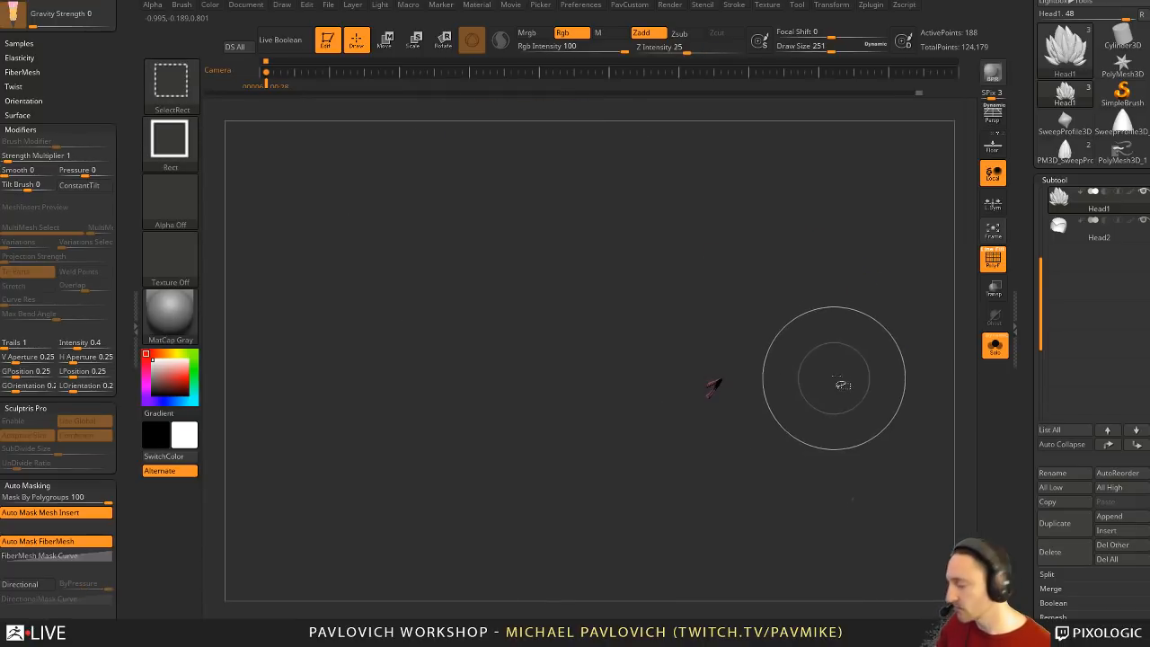
Step: Give another duplicated spike its own polygroup, show all the hair and turn off Solo and PolyFrame
key("ctrl+shift+a")
key("ctrl+w")
left_click(841, 363, "ctrl+shift")
left_click_drag(843, 362, 828, 361)
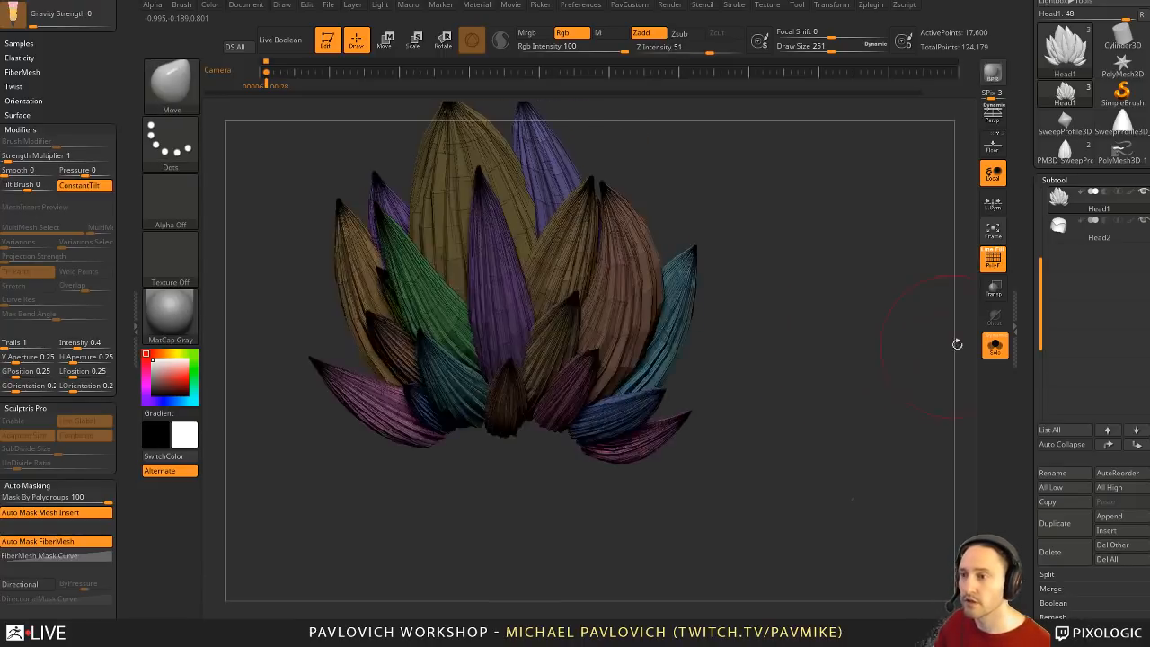
left_click(995, 345)
key("shift+f")
mouse_move(886, 314)
left_mouse_down()
mouse_move(857, 303)
mouse_move(960, 302)
mouse_move(907, 307)
mouse_move(921, 305)
mouse_move(893, 327)
left_mouse_up()
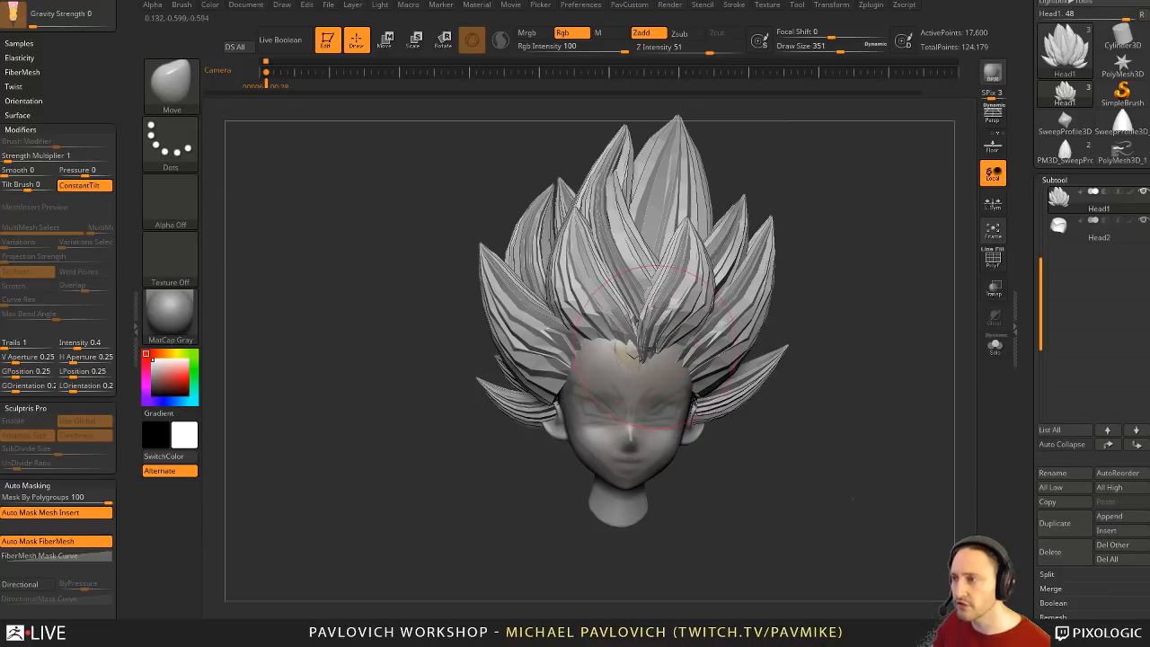
Step: Reduce the Move brush draw size to 262 and adjust the base of the front spike at the hairline
right_click_drag(723, 342, 650, 360)
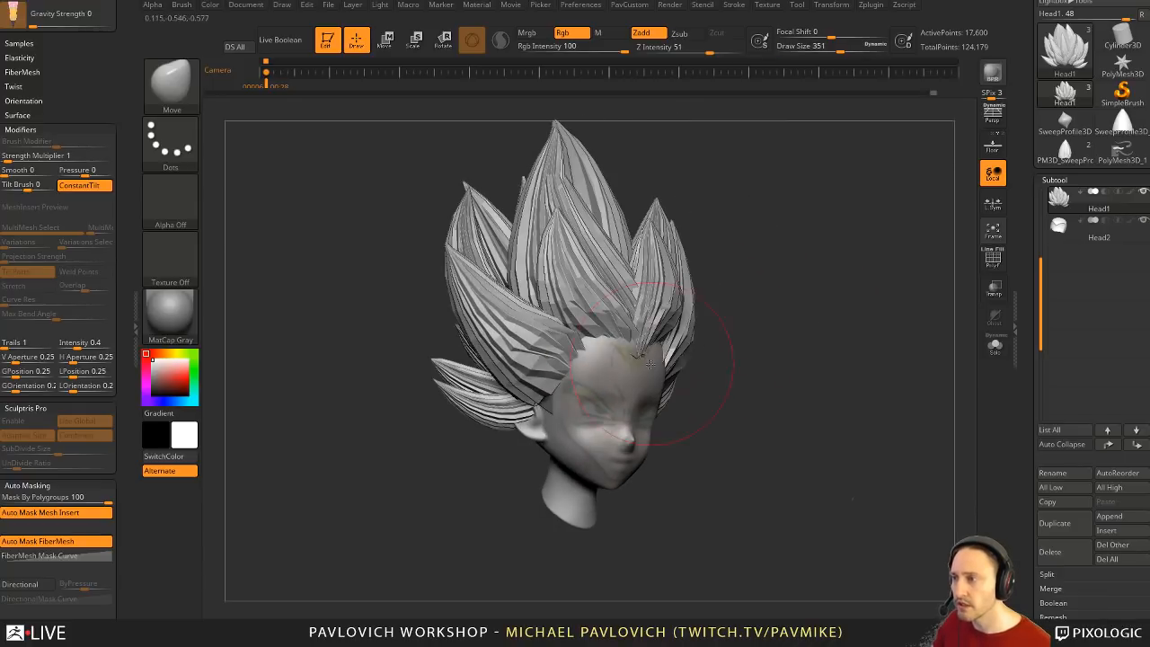
key("bracketleft")
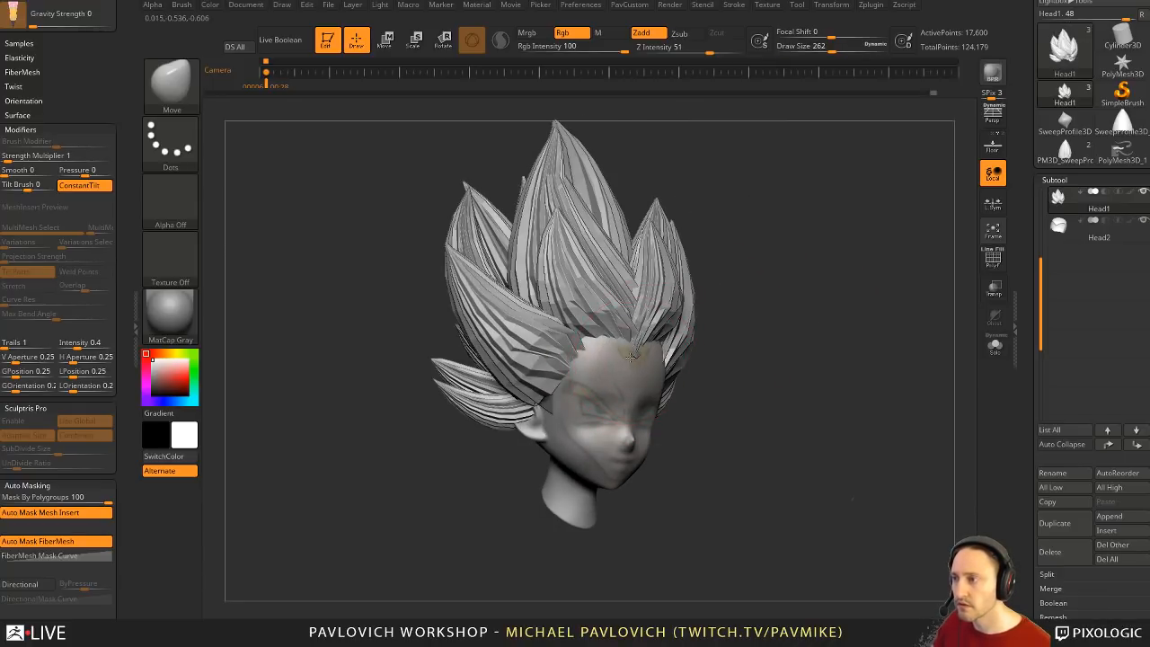
right_click_drag(863, 345, 764, 366)
mouse_move(649, 362)
right_mouse_down()
mouse_move(720, 363)
mouse_move(692, 363)
right_mouse_up()
Step: Mask all but a small spike at the nape and move it with the gizmo across the back of the head
key("w")
left_click(476, 381, "ctrl")
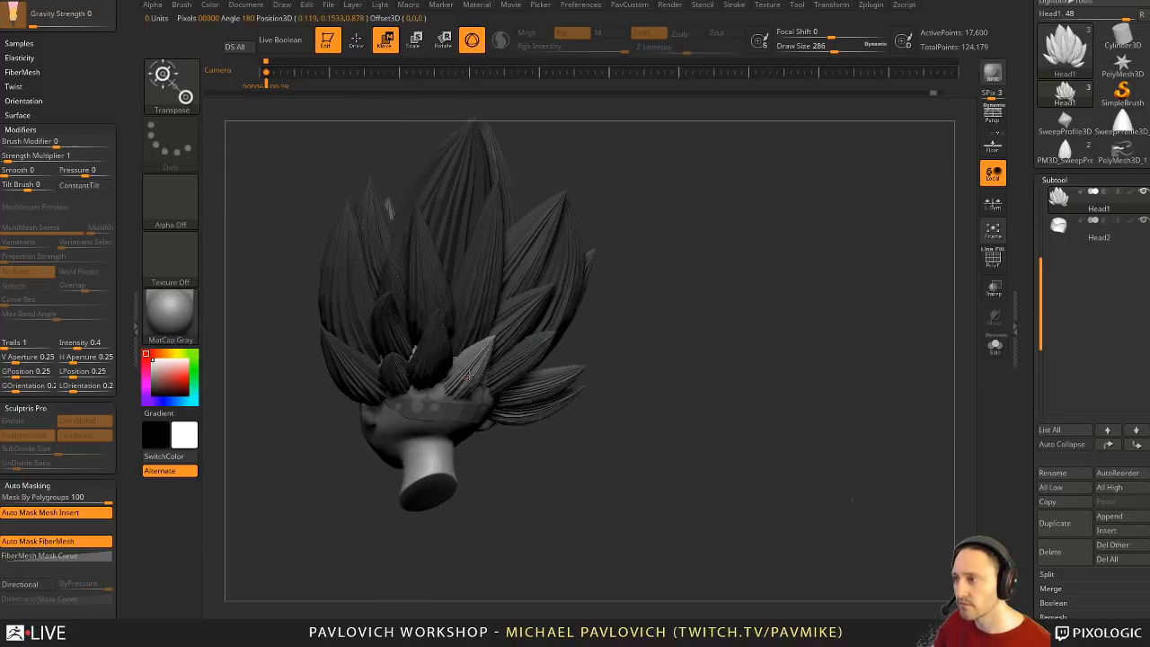
right_click_drag(479, 379, 589, 345)
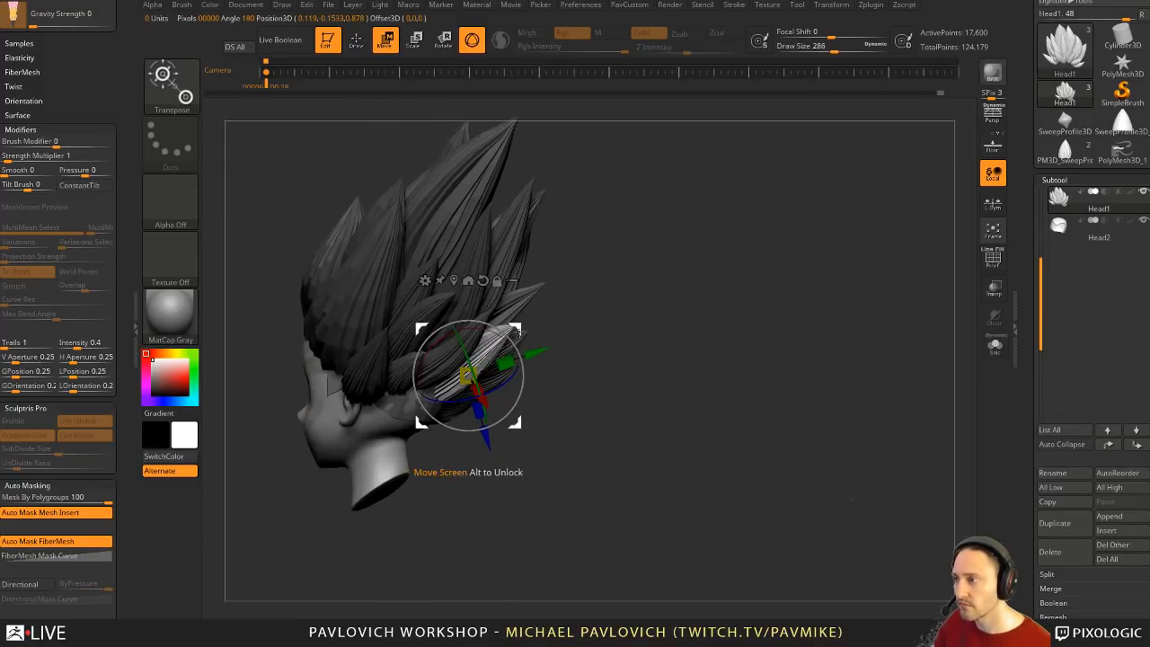
right_click_drag(516, 331, 580, 329)
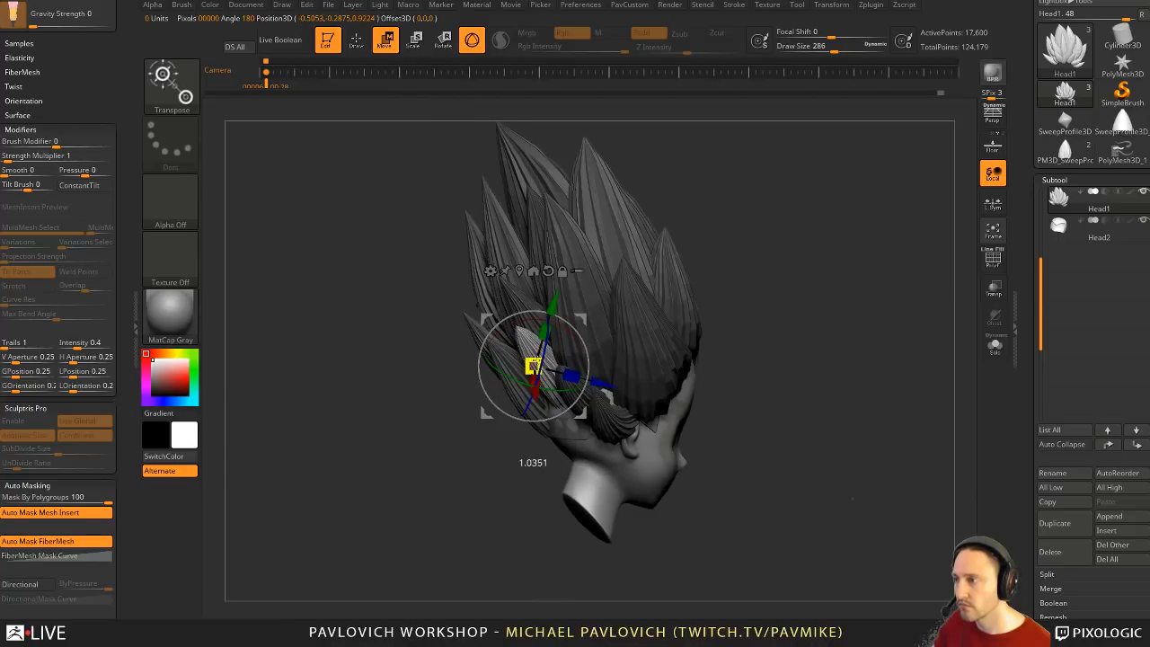
left_click_drag(580, 320, 579, 338)
key("q")
Step: Position the nape spike behind the ear with the gizmo and return to the Move brush
mouse_move(473, 408)
right_mouse_down()
mouse_move(586, 406)
mouse_move(608, 353)
right_mouse_up()
key("w")
right_click_drag(465, 364, 512, 323)
right_click_drag(505, 368, 565, 347)
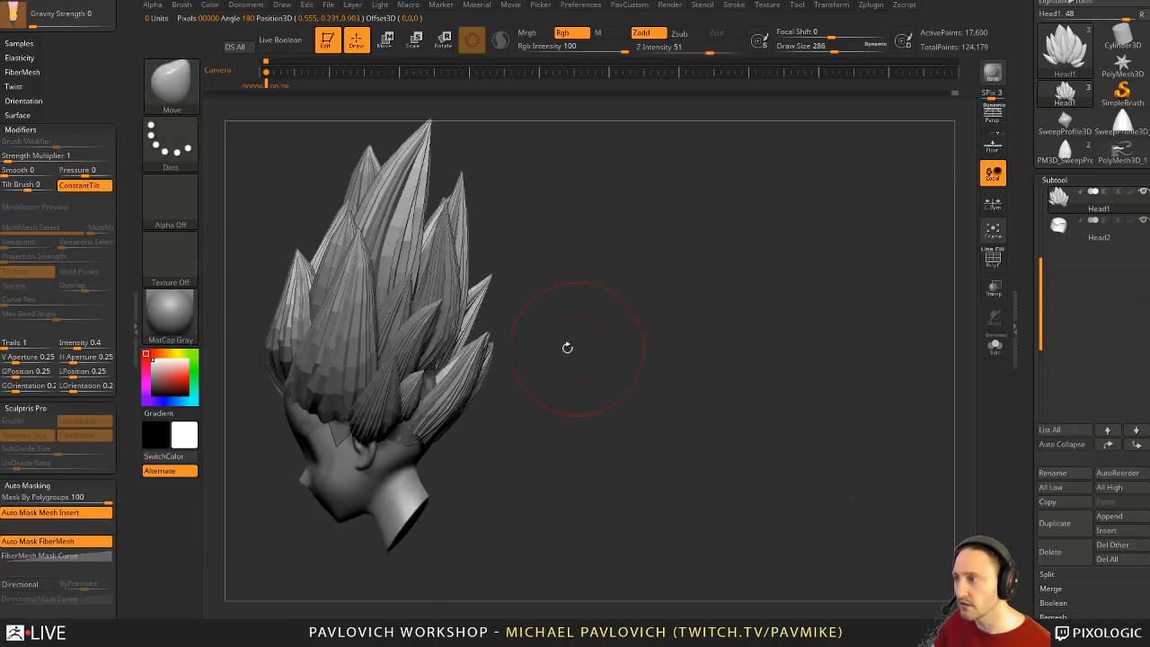
Step: Isolate the small spike behind the ear, reposition it with the gizmo and reshape it with the Move brush
left_click_drag(552, 346, 454, 380)
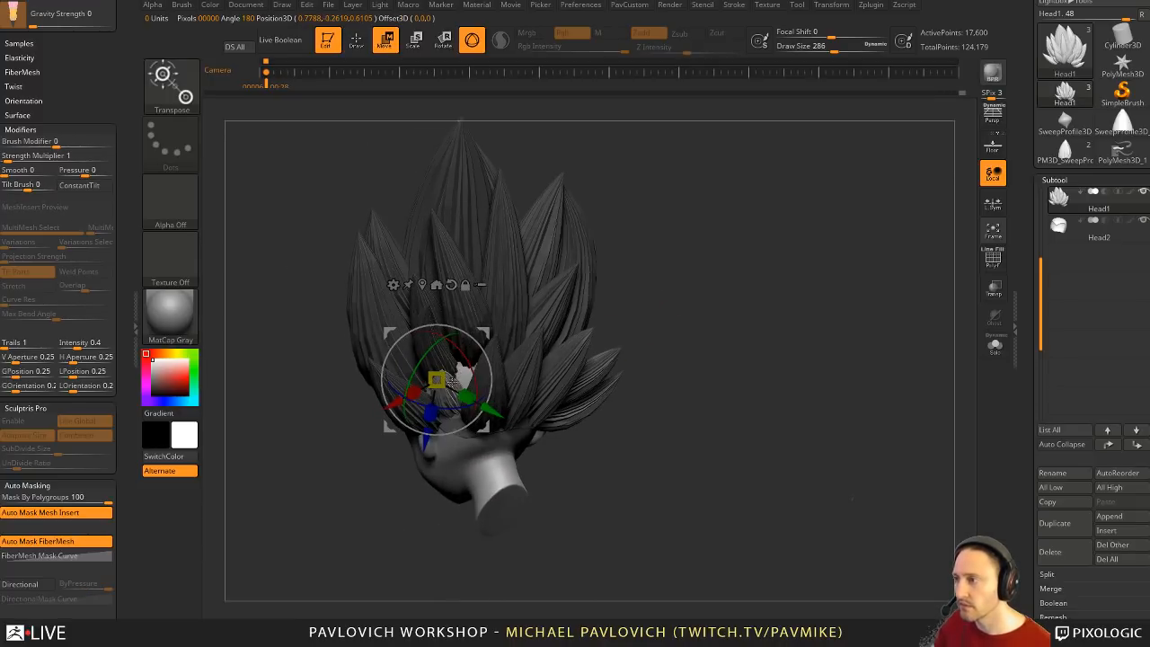
right_click_drag(529, 371, 764, 292)
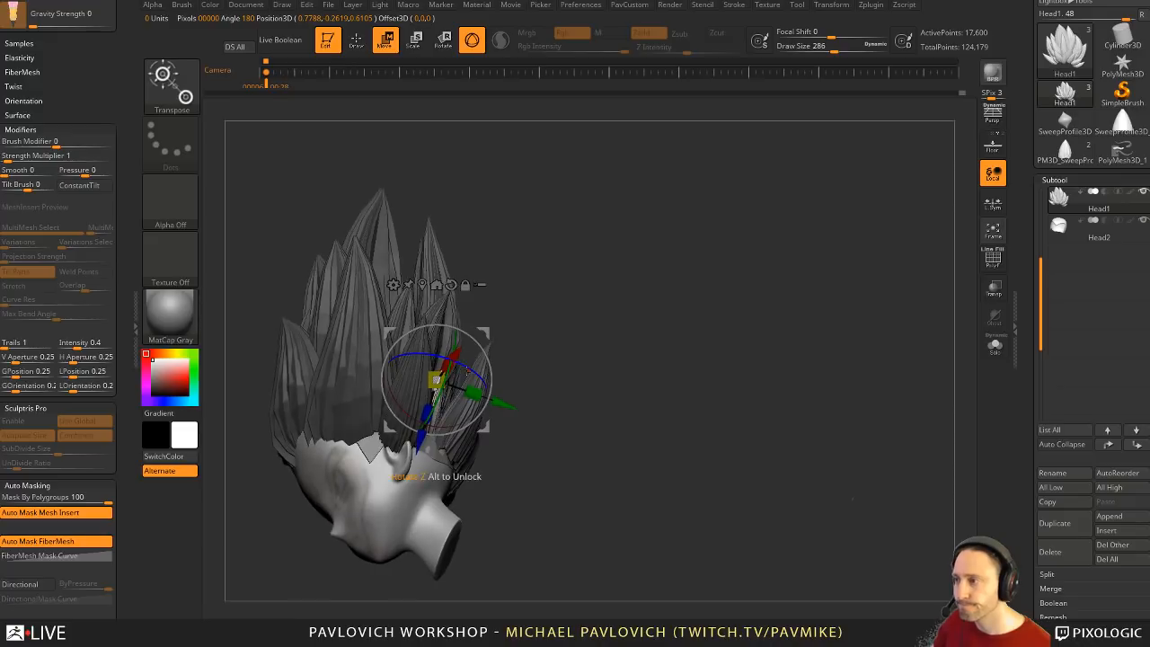
right_click_drag(476, 368, 434, 382)
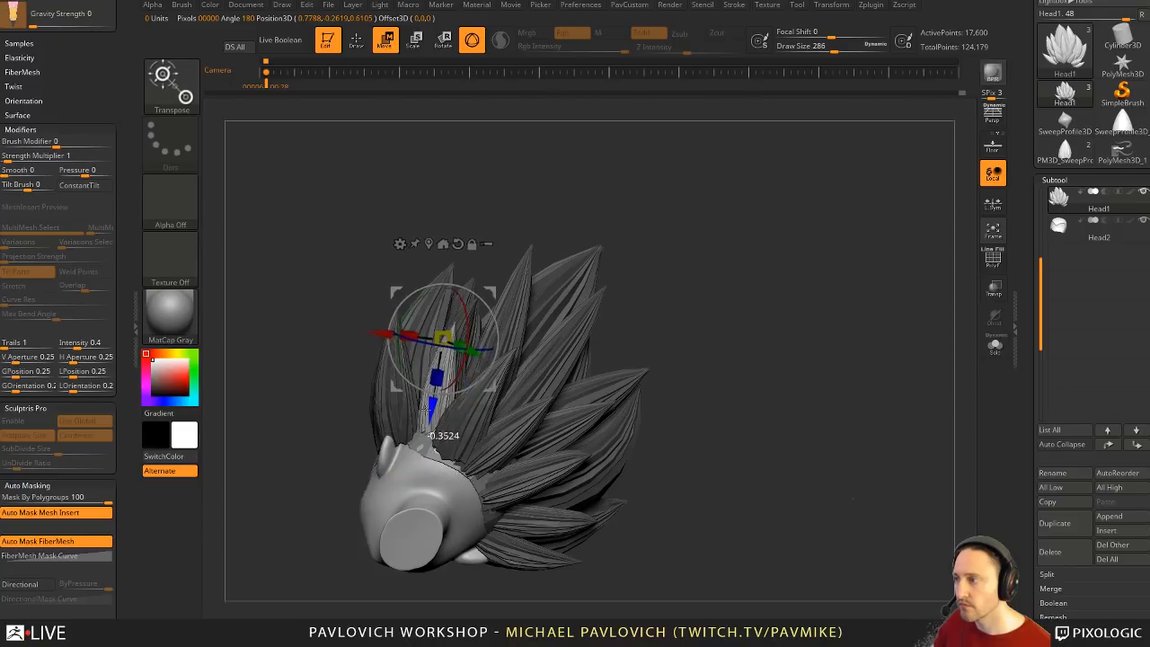
key("q")
mouse_move(287, 432)
right_mouse_down()
mouse_move(527, 399)
mouse_move(474, 409)
right_mouse_up()
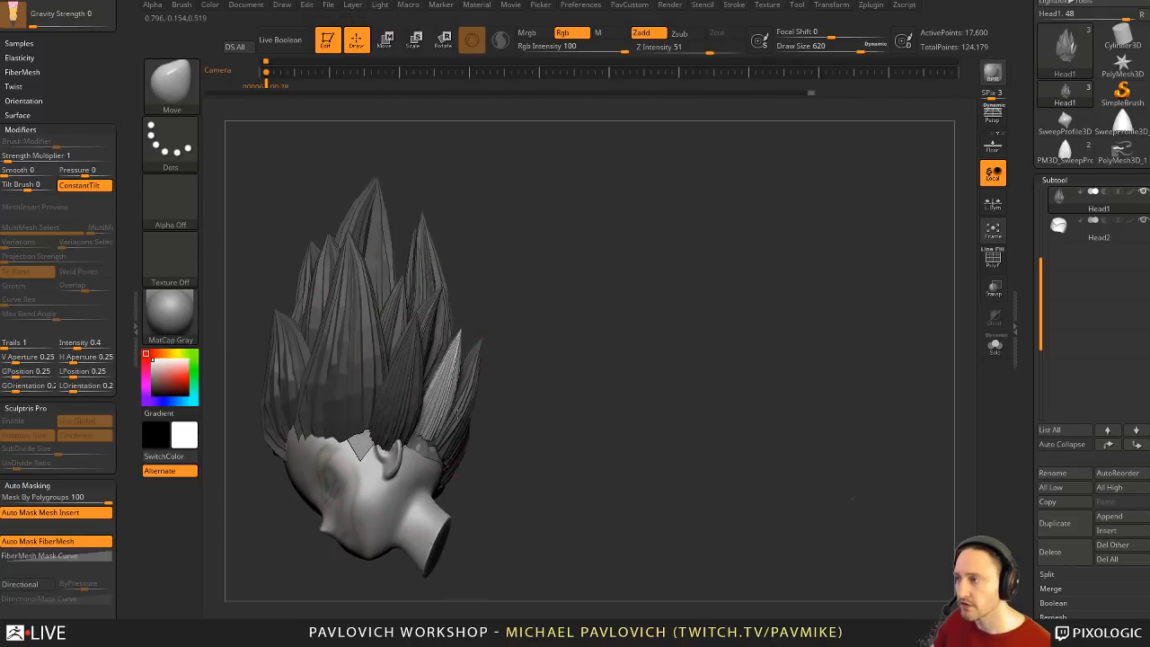
mouse_move(531, 355)
right_mouse_down()
mouse_move(562, 378)
mouse_move(531, 364)
mouse_move(603, 324)
mouse_move(449, 386)
mouse_move(481, 382)
right_mouse_up()
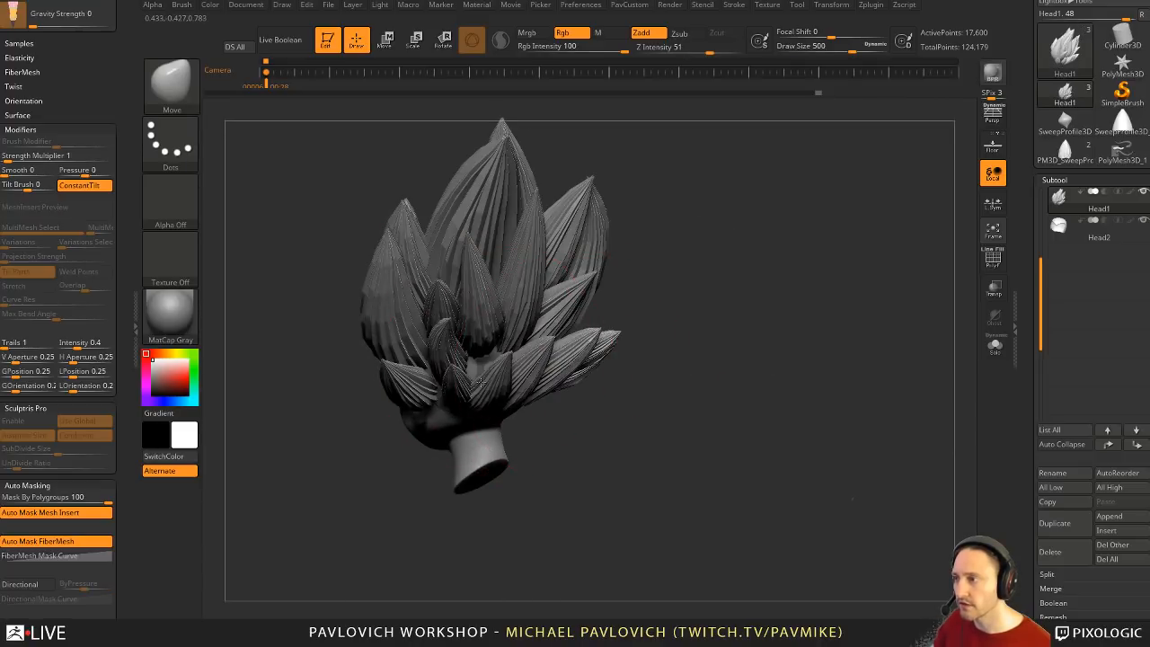
Step: Switch to the Inflat brush and view the lower spikes at the back of the head
key("b")
key("i")
key("n")
mouse_move(636, 346)
right_mouse_down()
mouse_move(589, 356)
mouse_move(594, 322)
right_mouse_up()
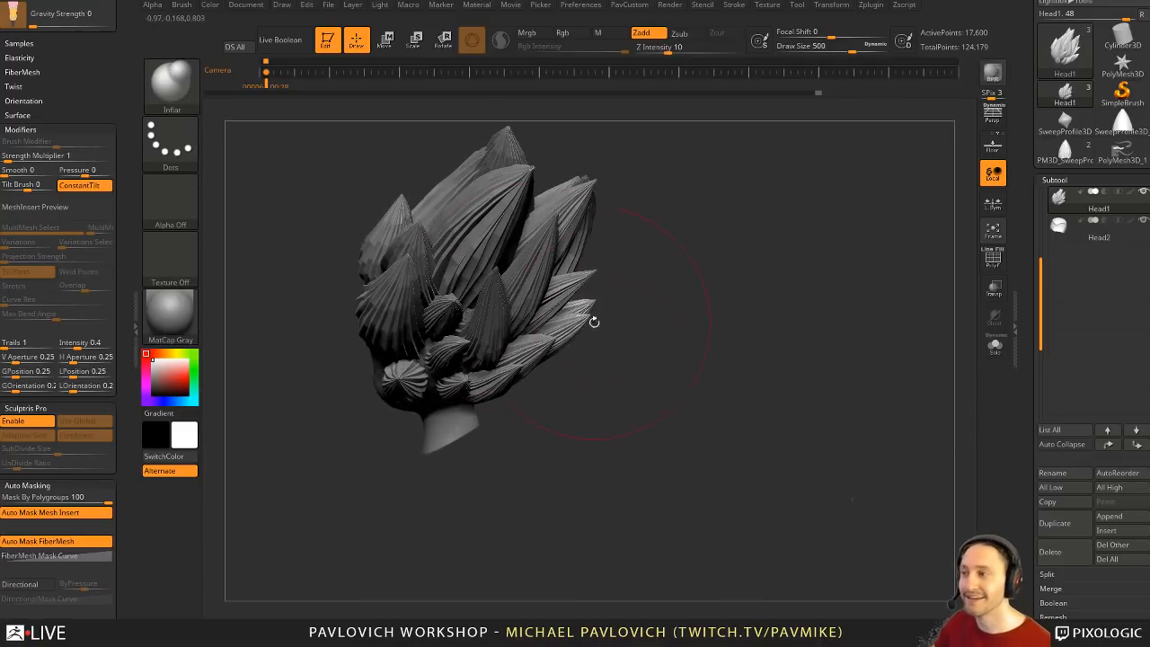
Step: Examine the shape and spread of the spiky hair from the back, sides, underside and front
right_click_drag(429, 333, 472, 422)
right_click_drag(637, 360, 516, 408)
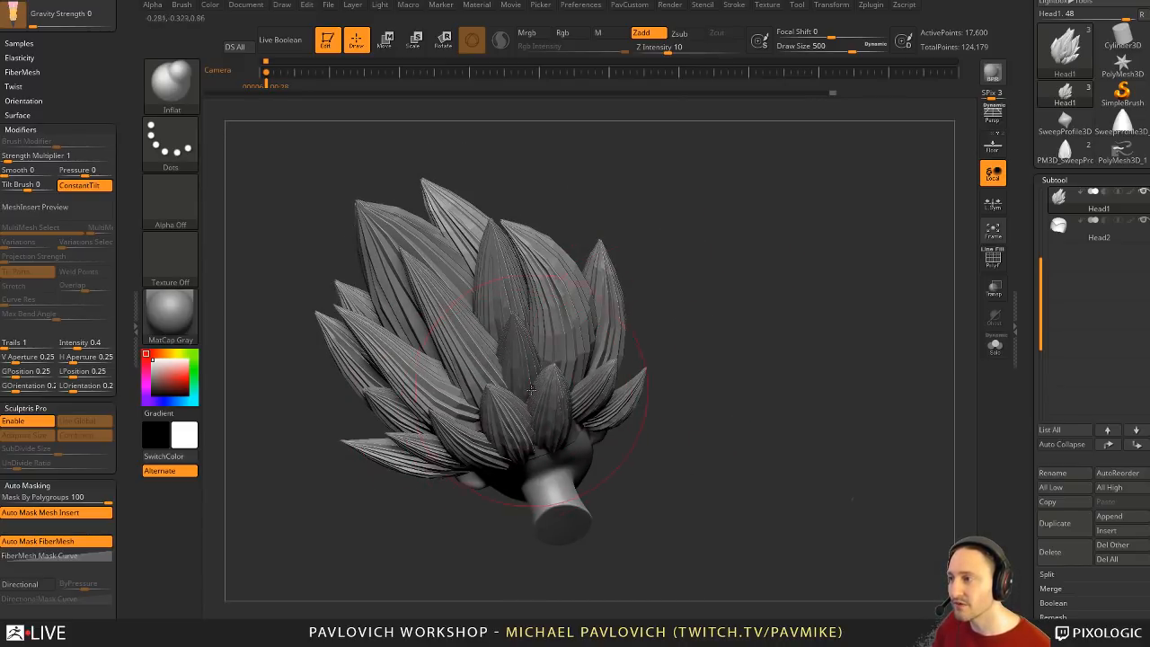
right_click_drag(679, 320, 629, 378)
mouse_move(726, 365)
right_mouse_down()
mouse_move(648, 368)
mouse_move(770, 264)
mouse_move(702, 352)
mouse_move(501, 389)
right_mouse_up()
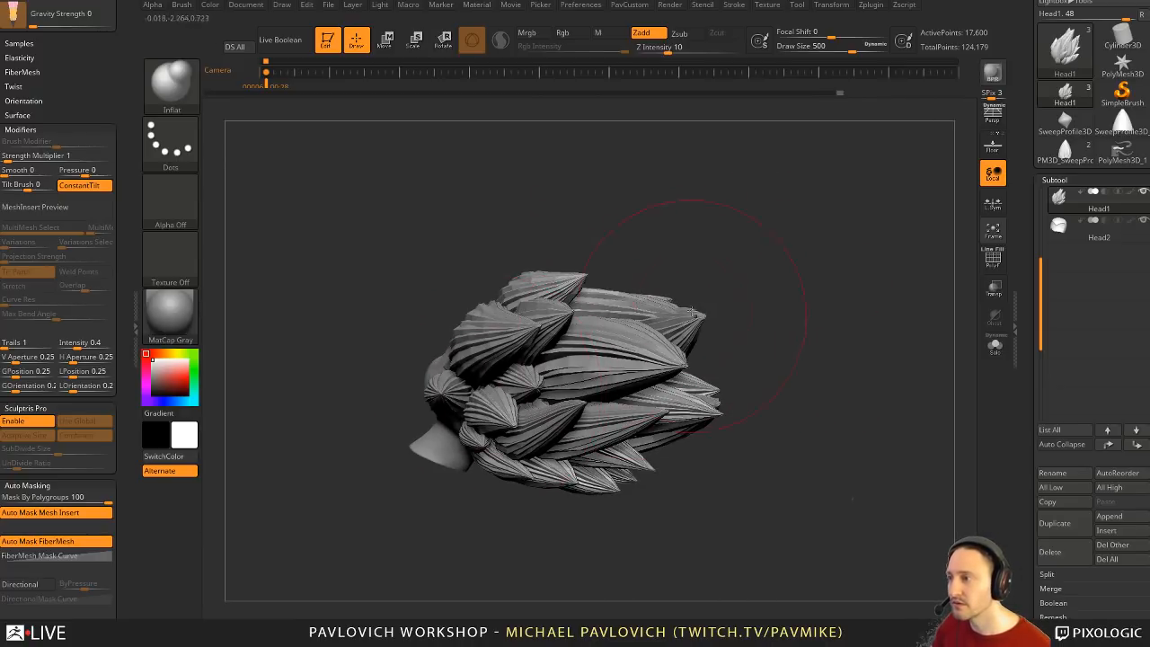
right_click_drag(557, 346, 467, 404)
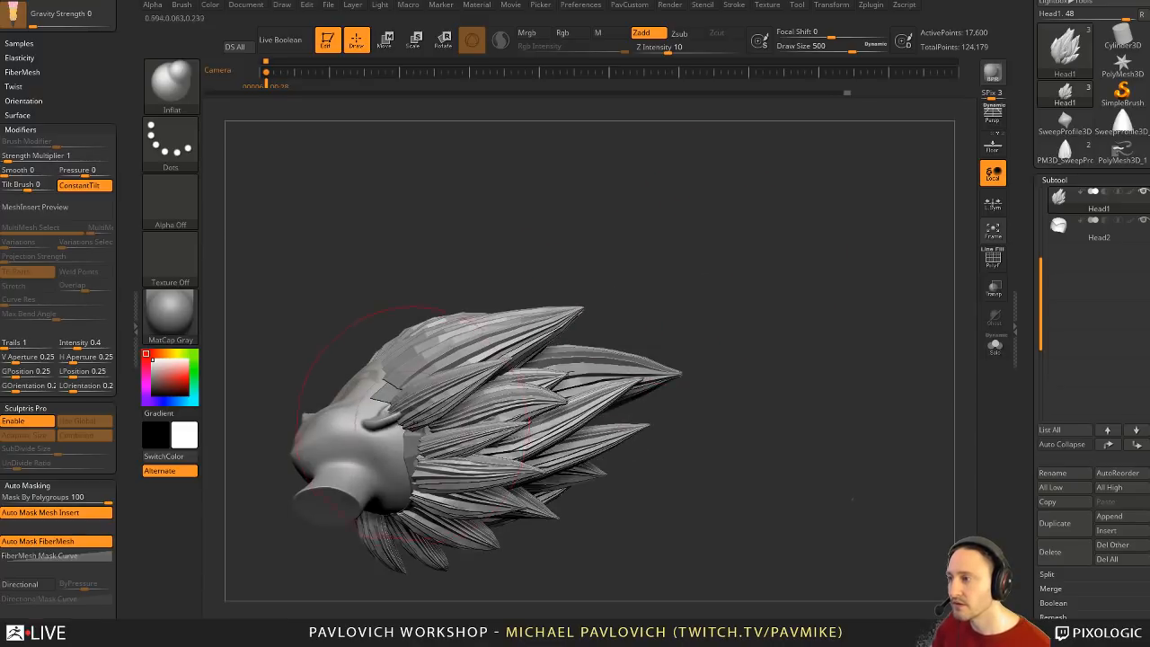
right_click_drag(663, 278, 696, 334)
right_click_drag(636, 364, 717, 354)
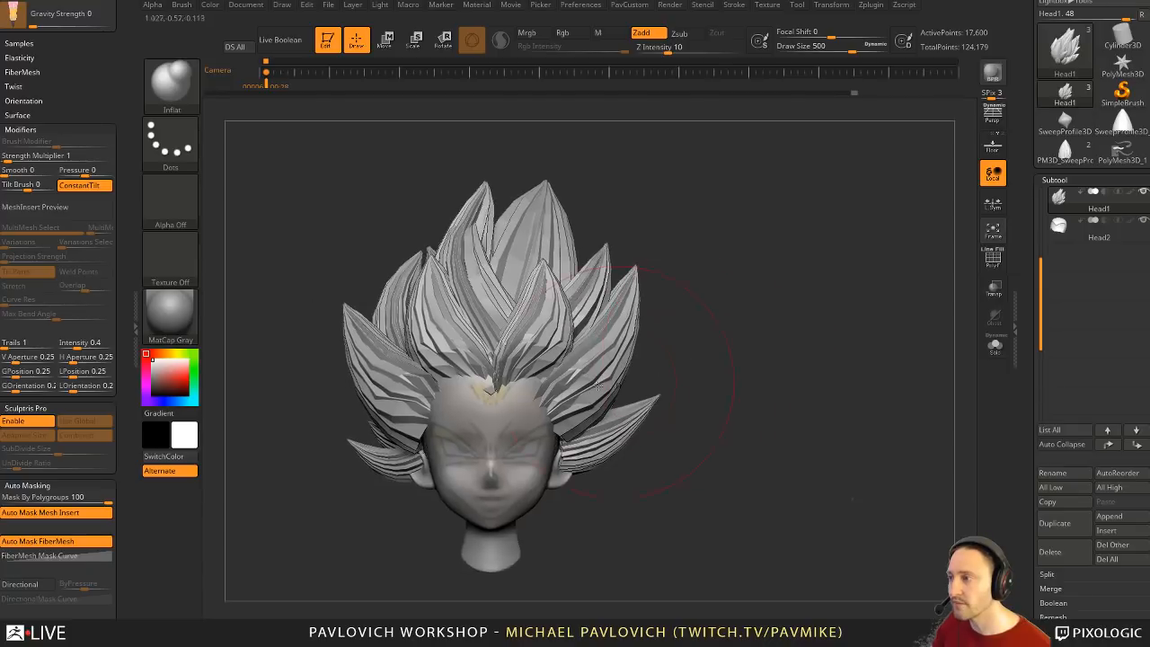
Step: Switch to the Move brush and reduce its draw size to 379
key("b")
key("m")
key("v")
left_click_drag(444, 439, 438, 432)
key("s")
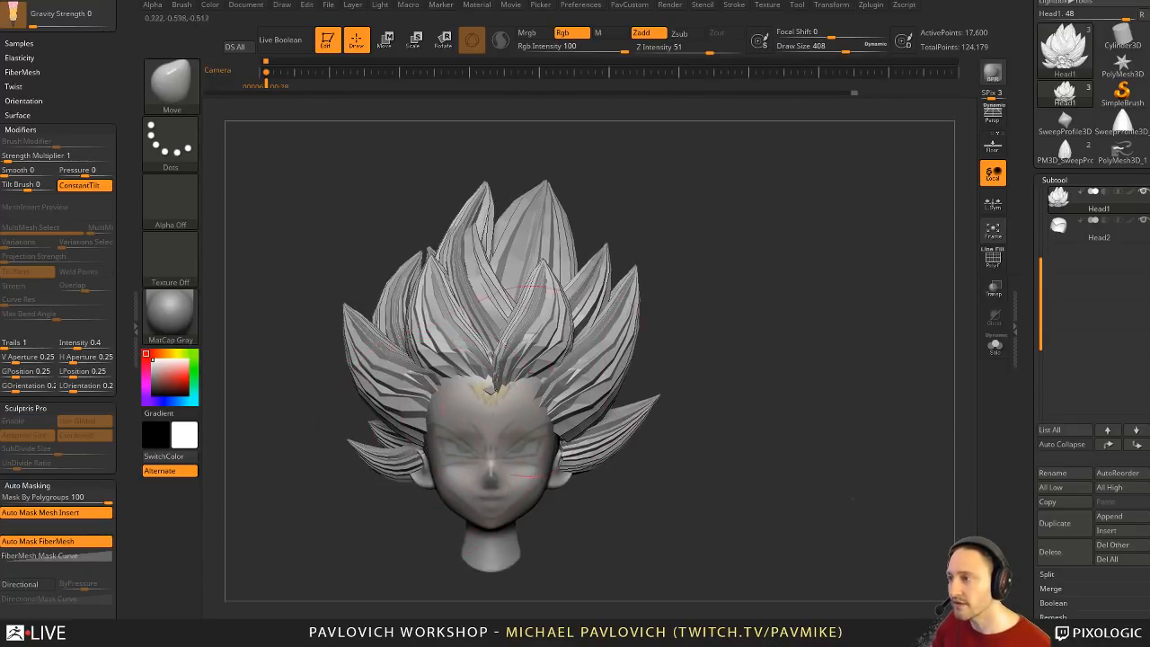
right_click_drag(796, 339, 763, 341)
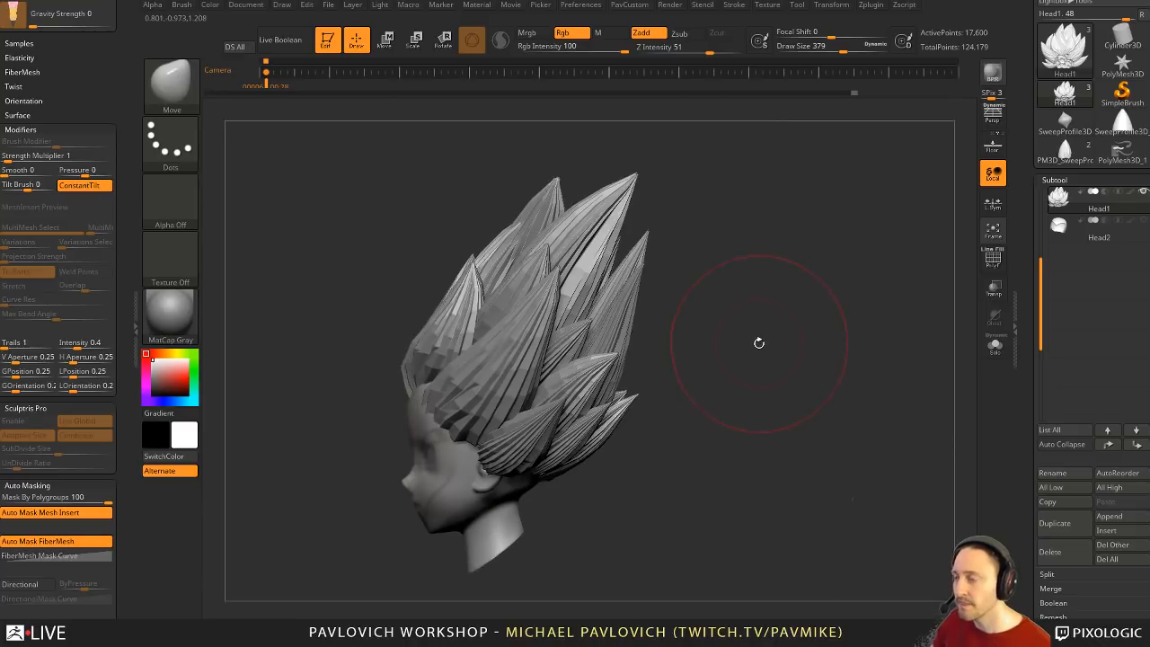
Step: Show the reference drawings behind the head, compare from the stored camera view and turn on perspective
key("shift+z")
key("Right")
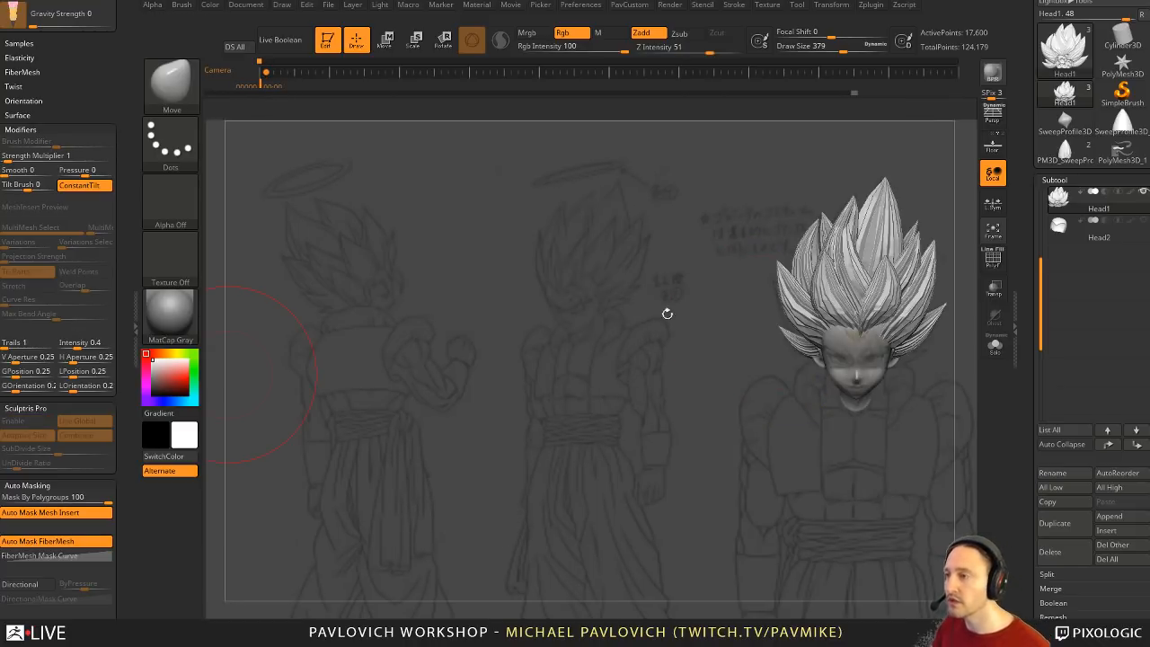
mouse_move(656, 364)
right_mouse_down()
mouse_move(662, 401)
mouse_move(533, 398)
mouse_move(530, 359)
right_mouse_up()
mouse_move(863, 386)
right_mouse_down()
mouse_move(831, 392)
mouse_move(804, 338)
mouse_move(760, 362)
mouse_move(841, 306)
mouse_move(757, 321)
mouse_move(801, 351)
mouse_move(785, 355)
mouse_move(805, 354)
mouse_move(682, 368)
right_mouse_up()
left_click(993, 115)
mouse_move(812, 349)
right_mouse_down()
mouse_move(789, 348)
mouse_move(809, 364)
mouse_move(785, 333)
mouse_move(589, 343)
mouse_move(690, 334)
mouse_move(725, 355)
right_mouse_up()
key("shift+z")
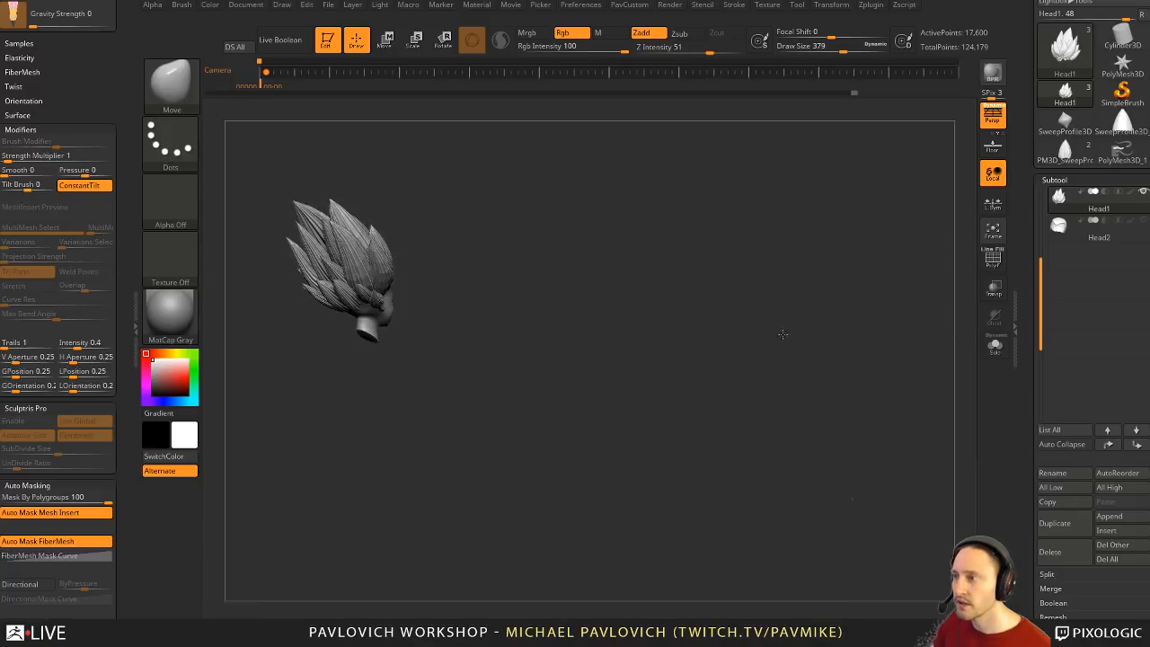
key("shift+z")
Step: Insert a small hair clump at the centre of the forehead hairline using the InsertMesh_1 brush at draw size 132
mouse_move(778, 329)
right_mouse_down()
mouse_move(708, 324)
mouse_move(840, 332)
mouse_move(783, 368)
mouse_move(736, 371)
right_mouse_up()
right_click_drag(735, 372, 730, 379, "ctrl")
key("s")
left_click_drag(729, 379, 715, 379)
mouse_move(683, 370)
right_mouse_down("alt")
mouse_move(893, 365)
mouse_move(631, 362)
right_mouse_up("alt")
key("b")
left_click(434, 600)
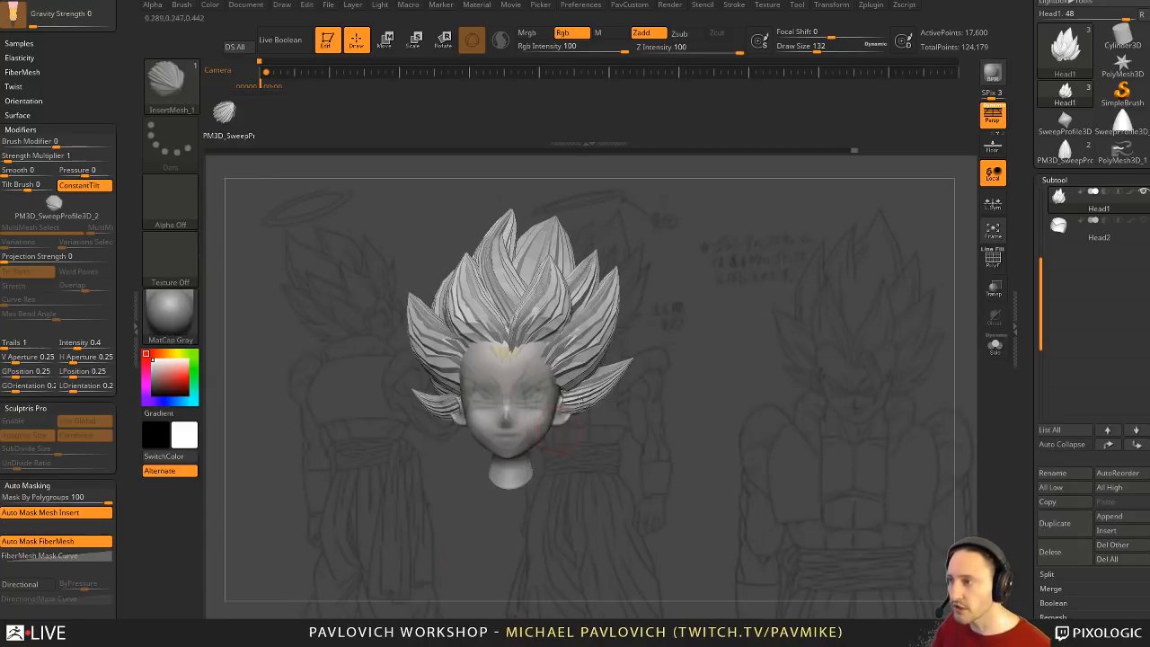
left_click_drag(536, 354, 545, 360)
Step: Separate the new forehead clump from the head and hair into its own subtool with Split Masked Points
key("grave")
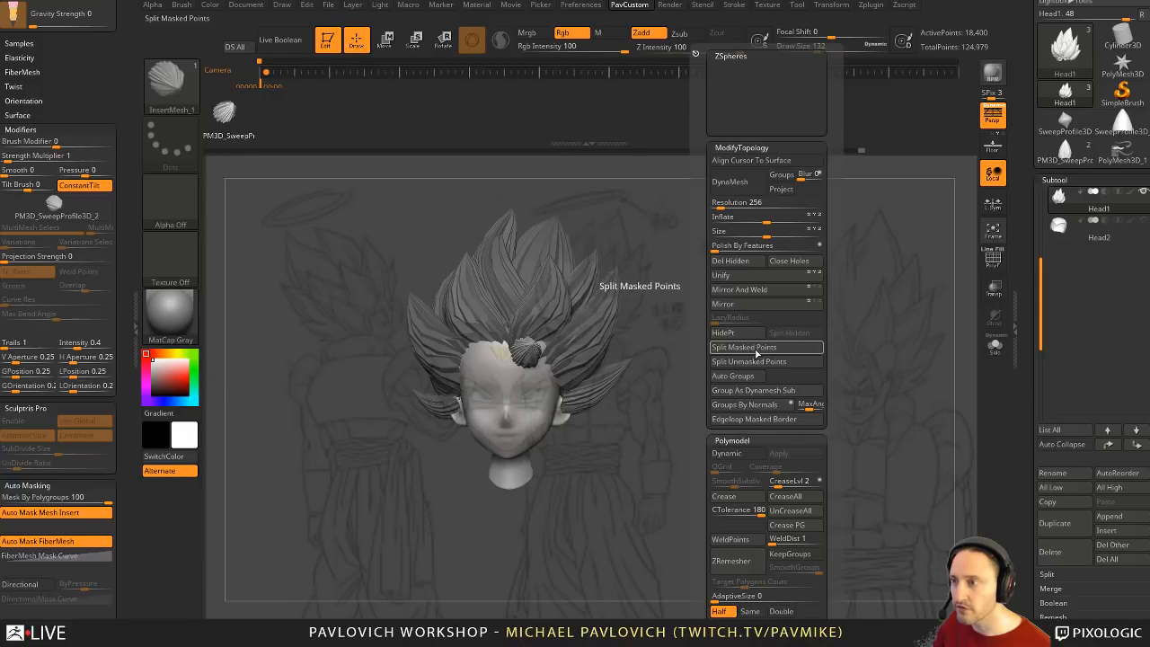
left_click(757, 353)
left_click_drag(726, 362, 863, 386, "alt")
Step: Scale the forehead clump along its axes into a flatter, longer forward-pointing strand, and enlarge it slightly overall
key("w")
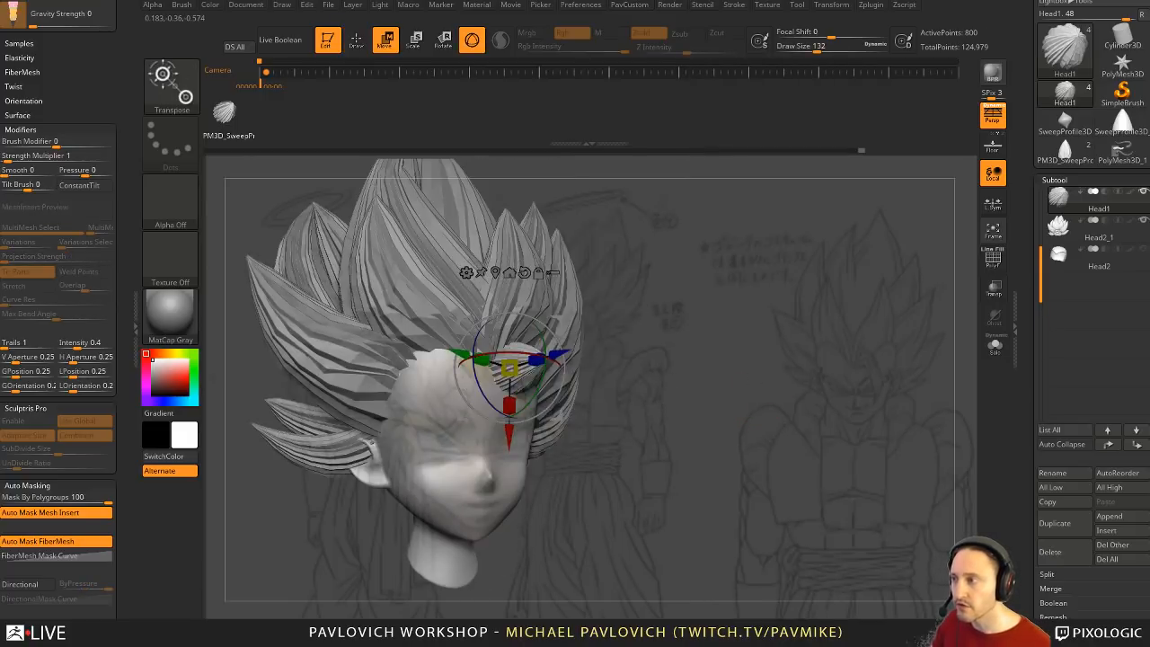
left_click_drag(509, 404, 509, 391)
left_click_drag(629, 351, 582, 362)
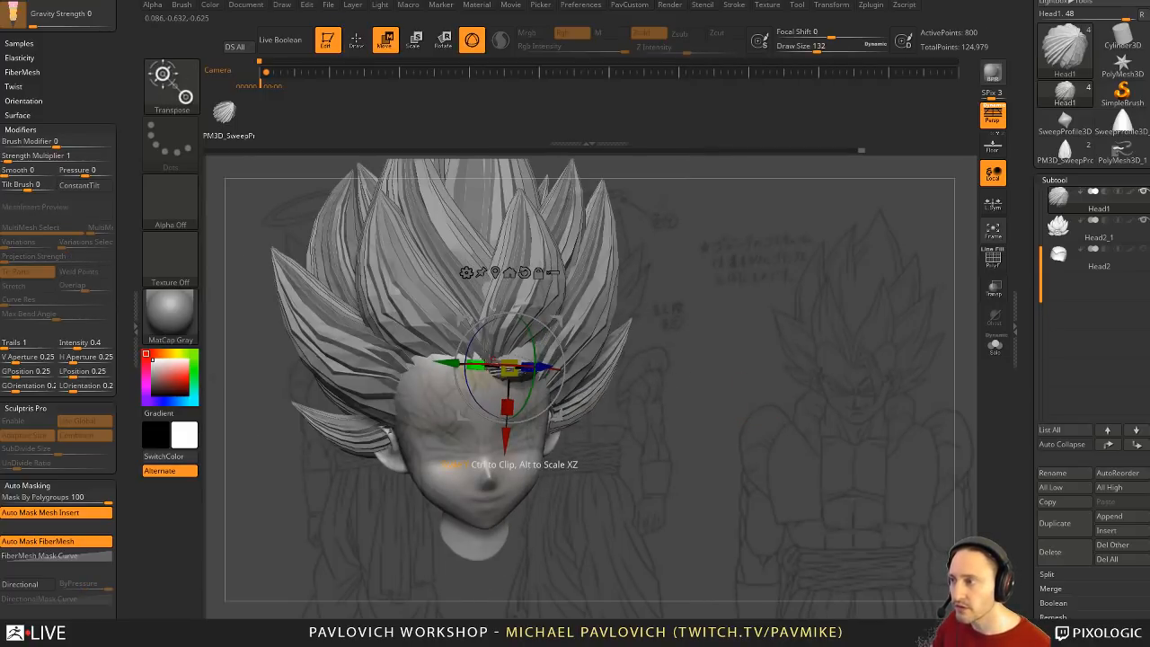
left_click_drag(475, 365, 482, 365)
key("q")
left_click_drag(595, 346, 688, 335)
key("w")
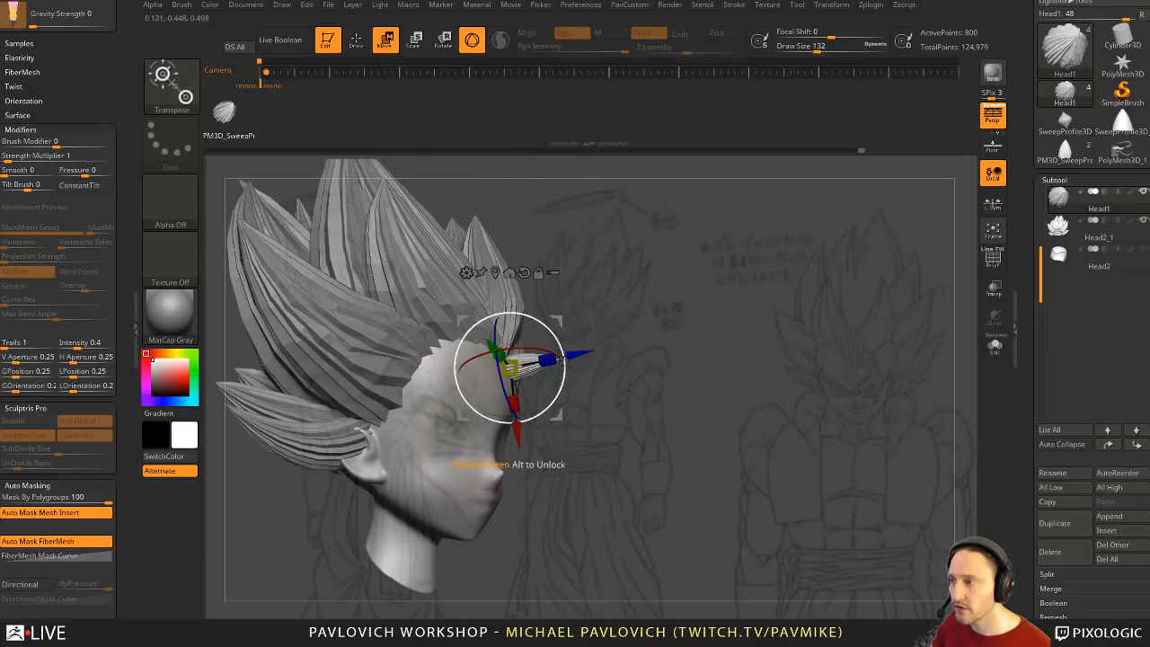
mouse_move(545, 360)
left_mouse_down()
mouse_move(612, 348)
mouse_move(596, 351)
left_mouse_up()
left_click_drag(678, 349, 577, 312)
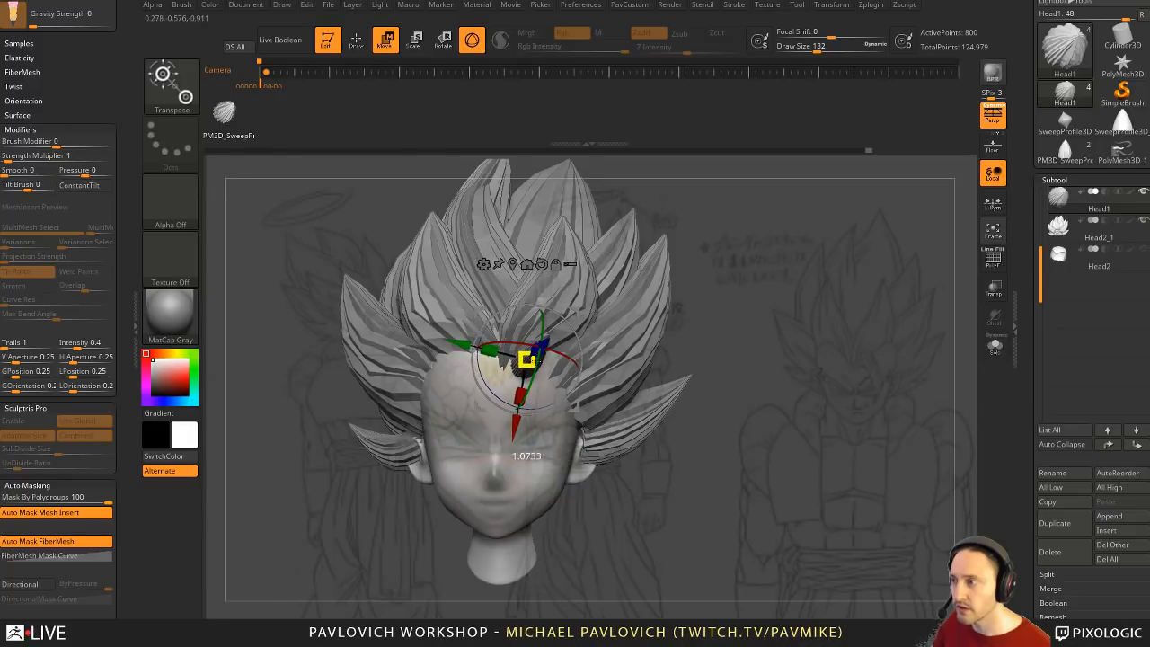
left_click_drag(531, 362, 534, 361)
key("q")
Step: Return the head to the stored camera view over the front reference drawing and turn off perspective
left_click_drag(765, 299, 984, 301, "alt")
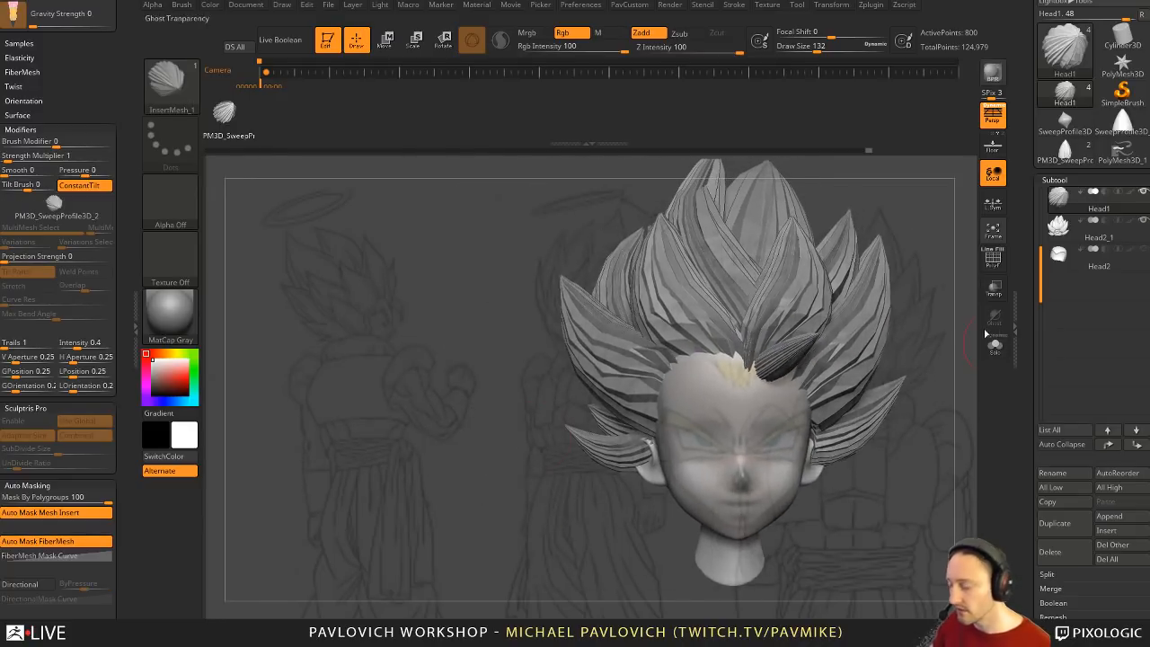
key("Right")
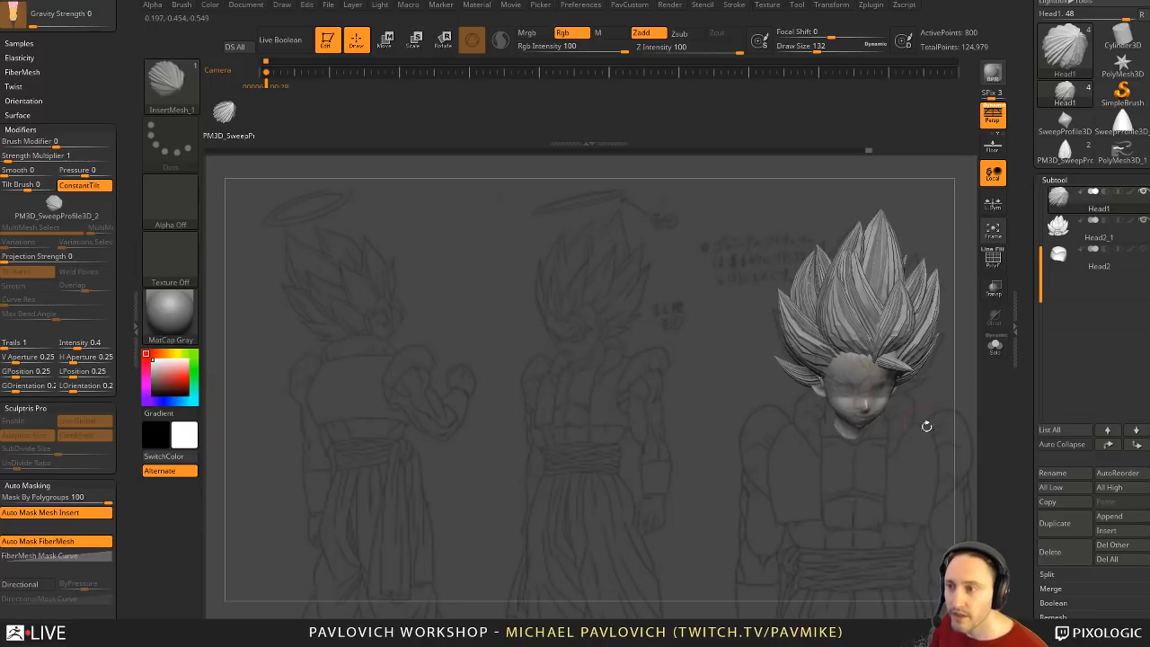
left_click_drag(939, 440, 924, 443)
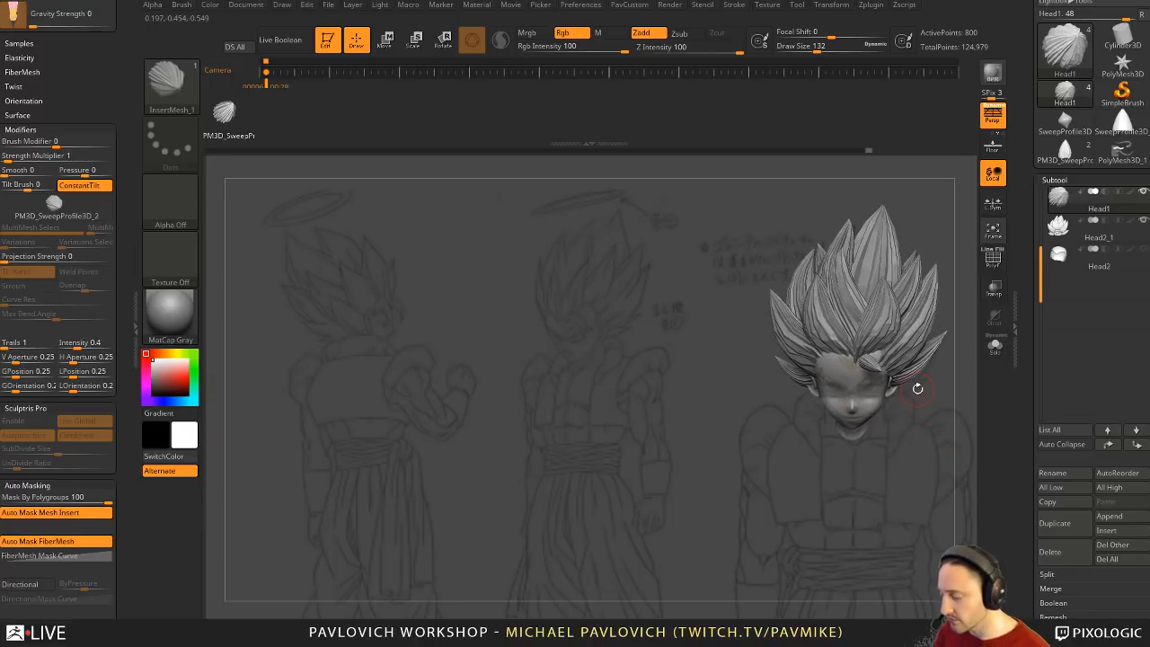
key("p")
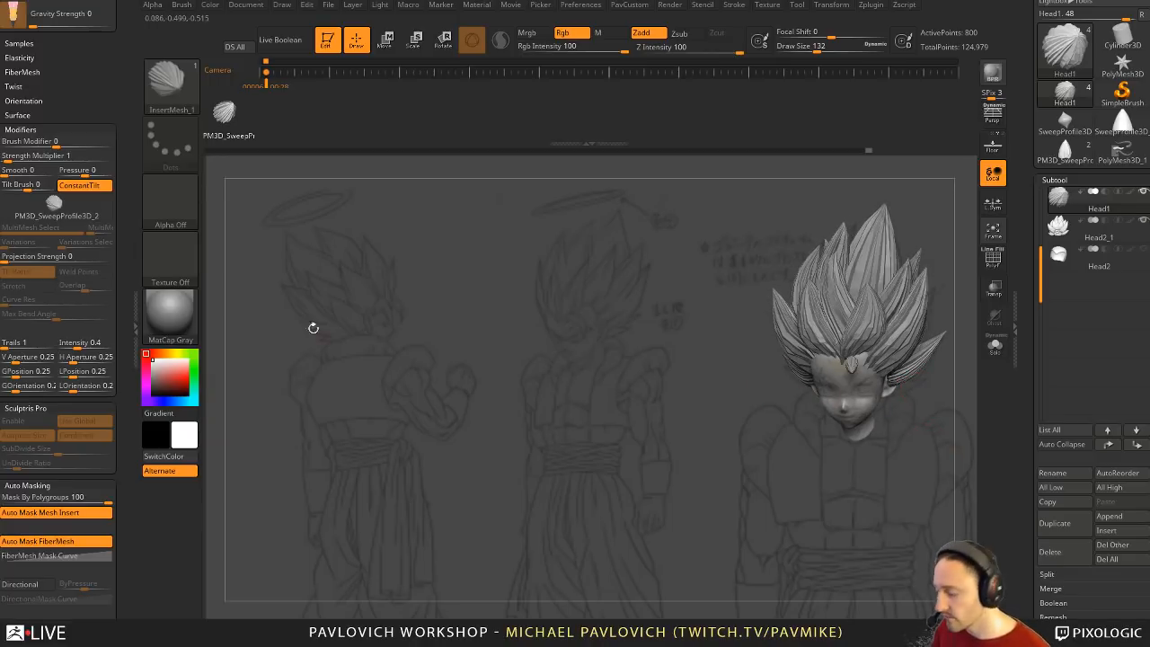
Step: Rotate and reshape the forehead clump with the gizmo into a slim strand projecting forward from the hairline
key("w")
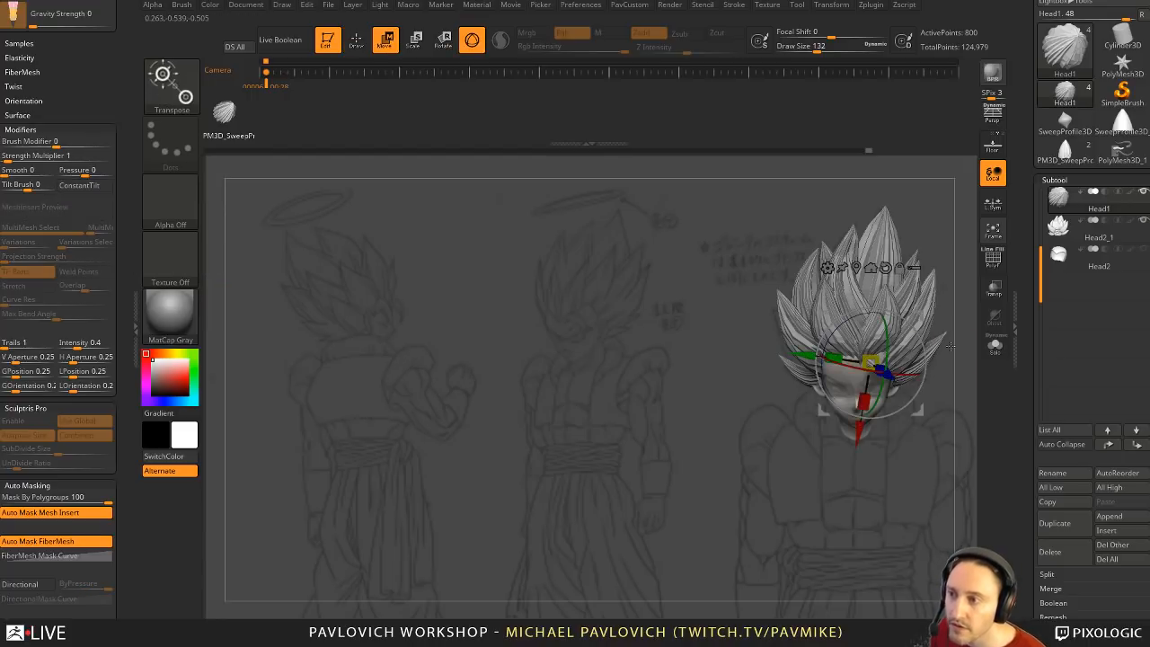
left_click_drag(925, 433, 854, 431, "alt")
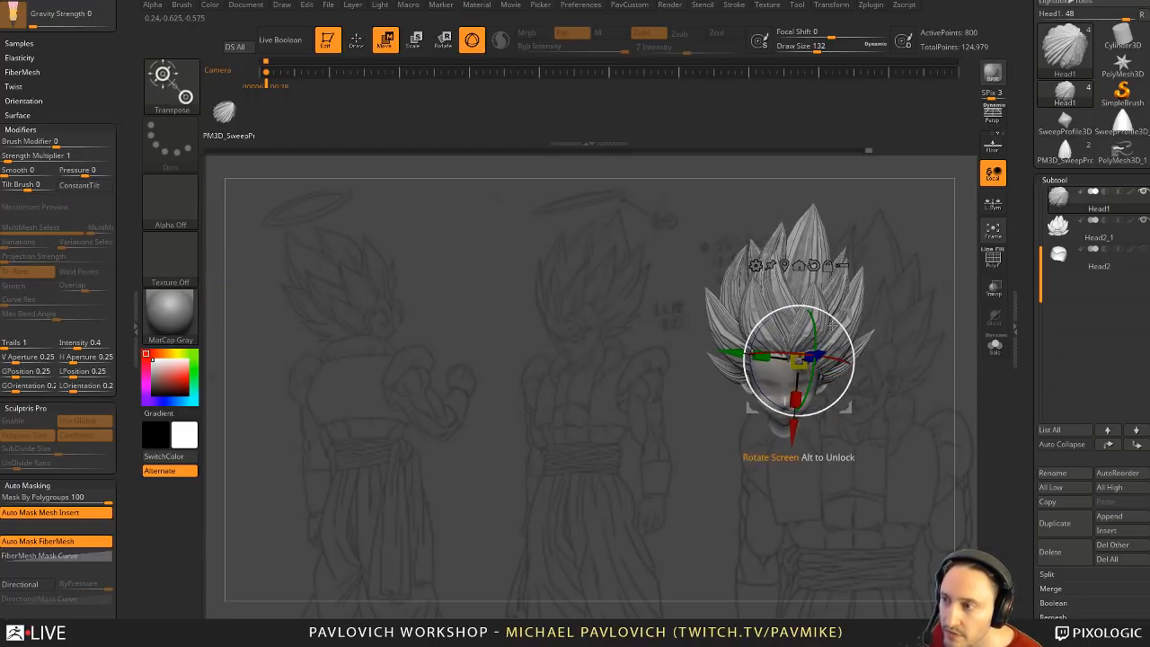
left_click_drag(832, 324, 902, 356)
left_click_drag(791, 345, 774, 348)
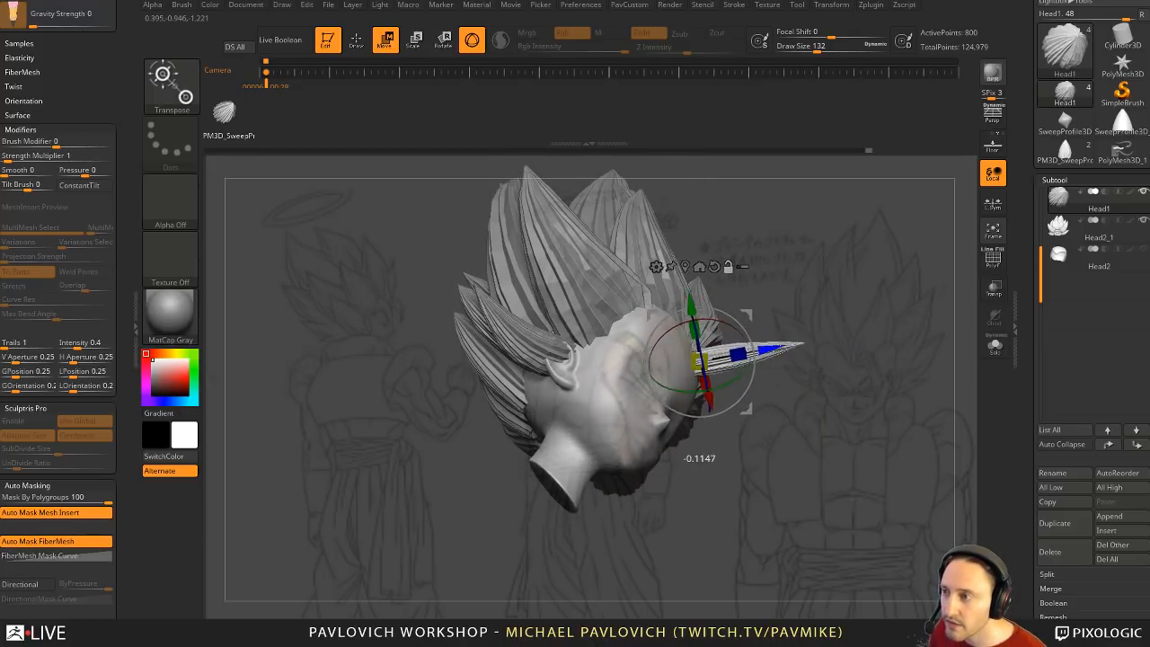
left_click_drag(809, 395, 796, 373)
Step: Apply the Bend Curve deformer to the forehead strand and bend its tip sideways and down
left_click(665, 268)
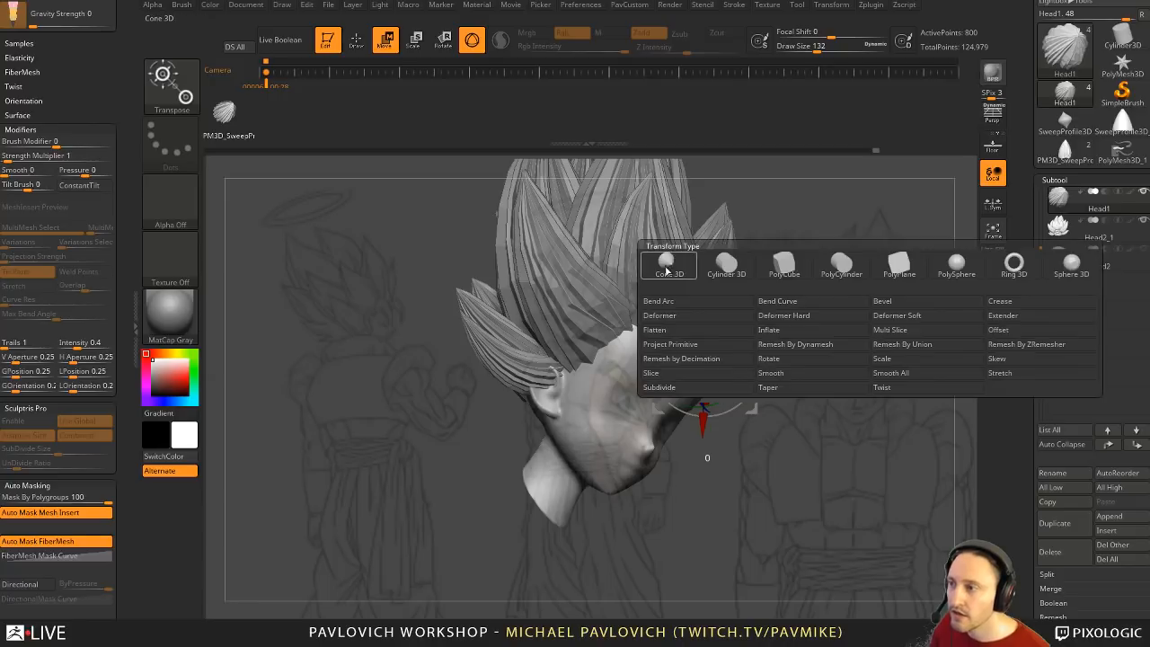
left_click(775, 301)
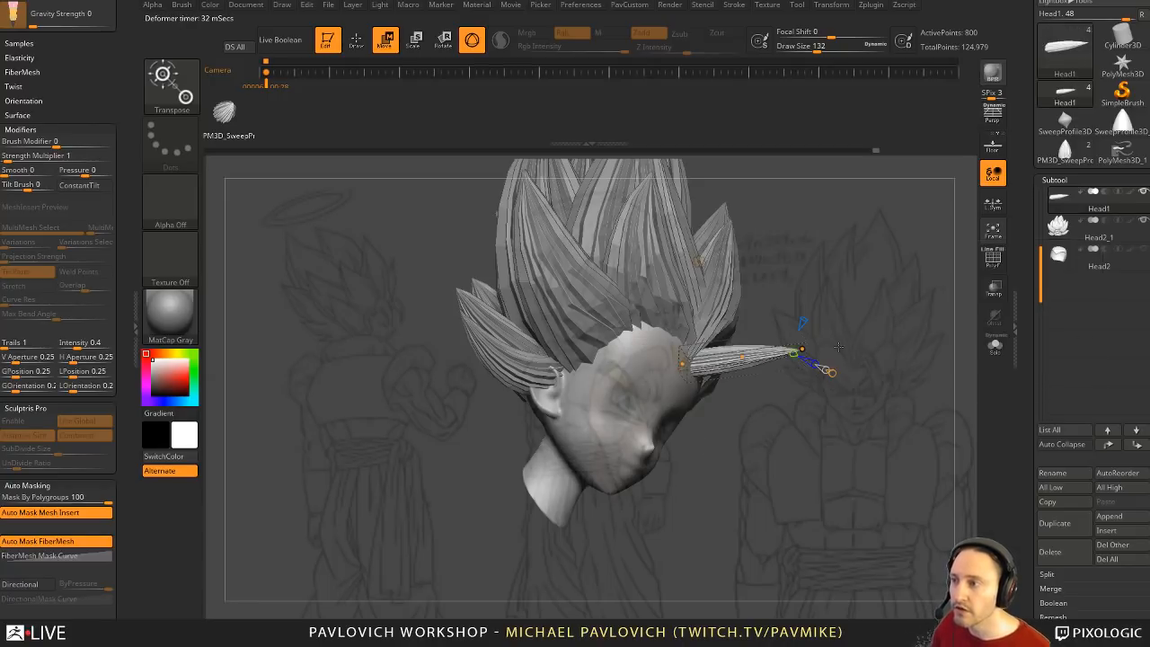
left_click_drag(878, 343, 764, 311)
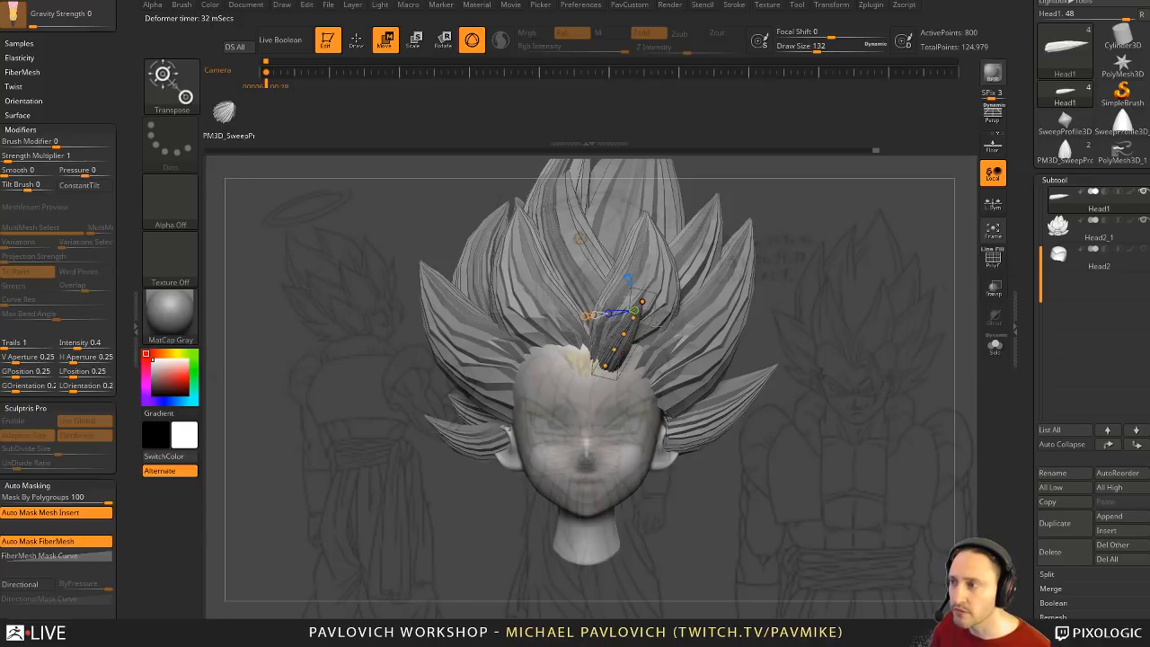
left_click_drag(642, 303, 663, 380)
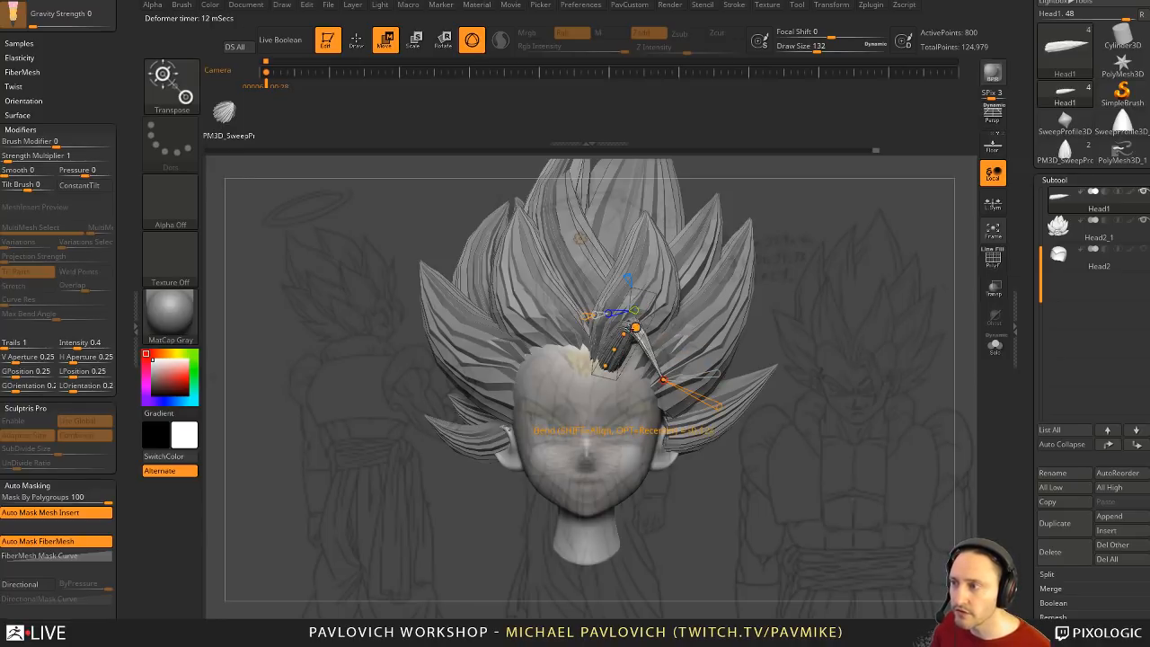
left_click_drag(636, 327, 621, 362)
Step: Move the strand's curve points so it arches out of the hairline and curls down beside the face as a bang
right_click_drag(674, 375, 607, 366)
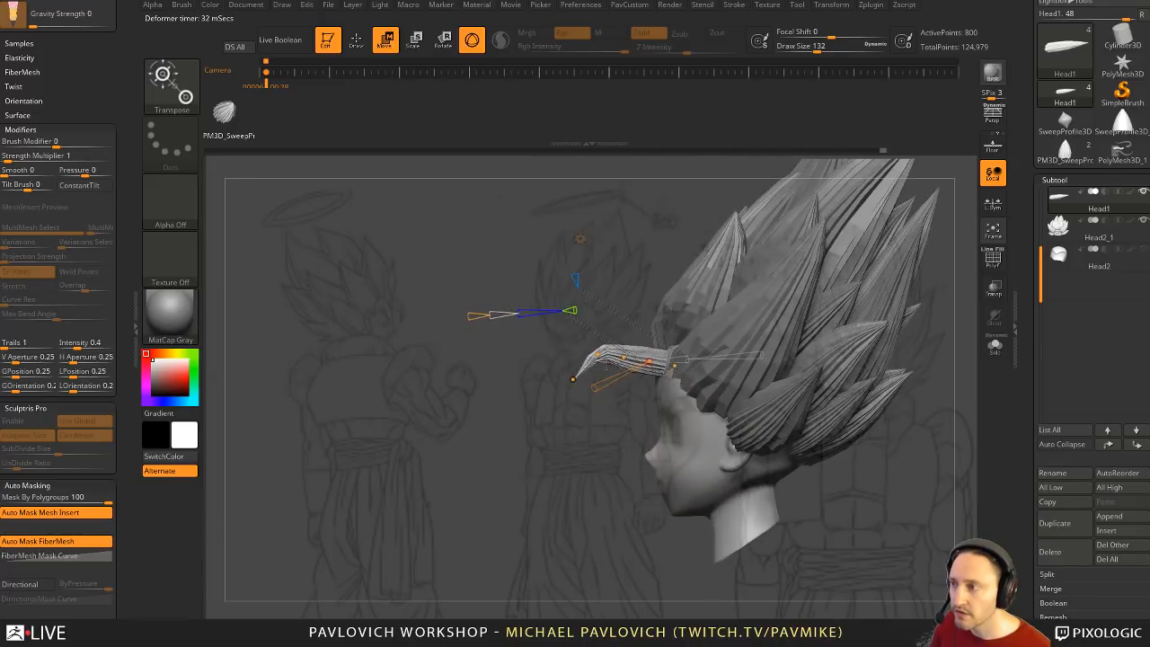
left_click_drag(574, 379, 621, 421)
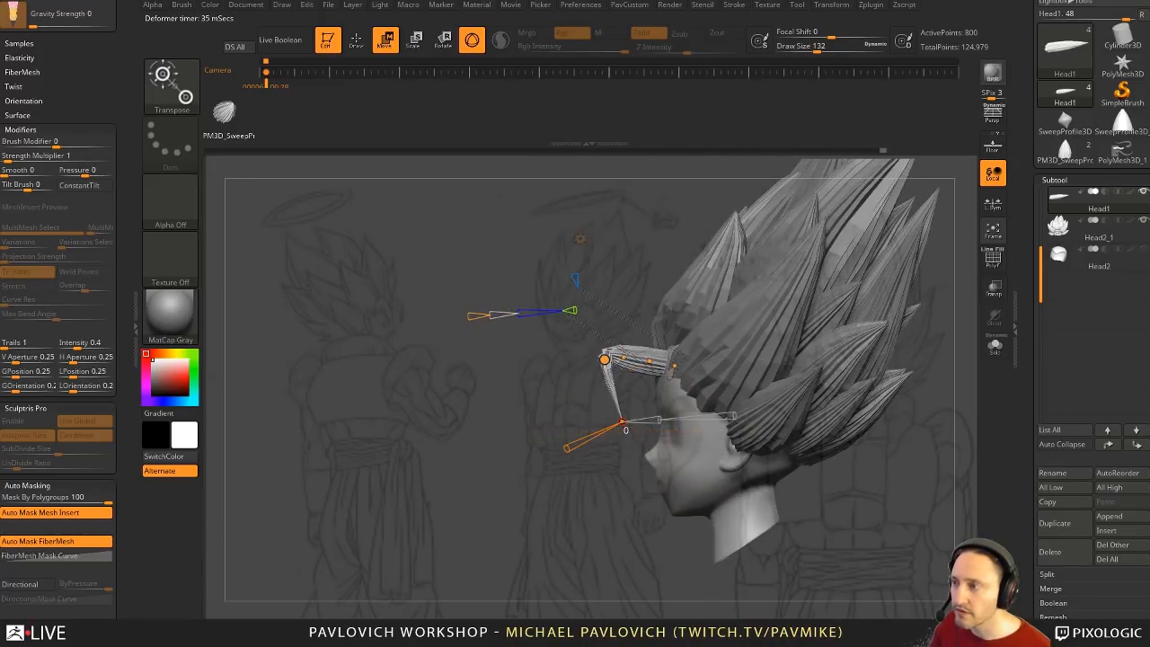
left_click_drag(605, 360, 648, 422)
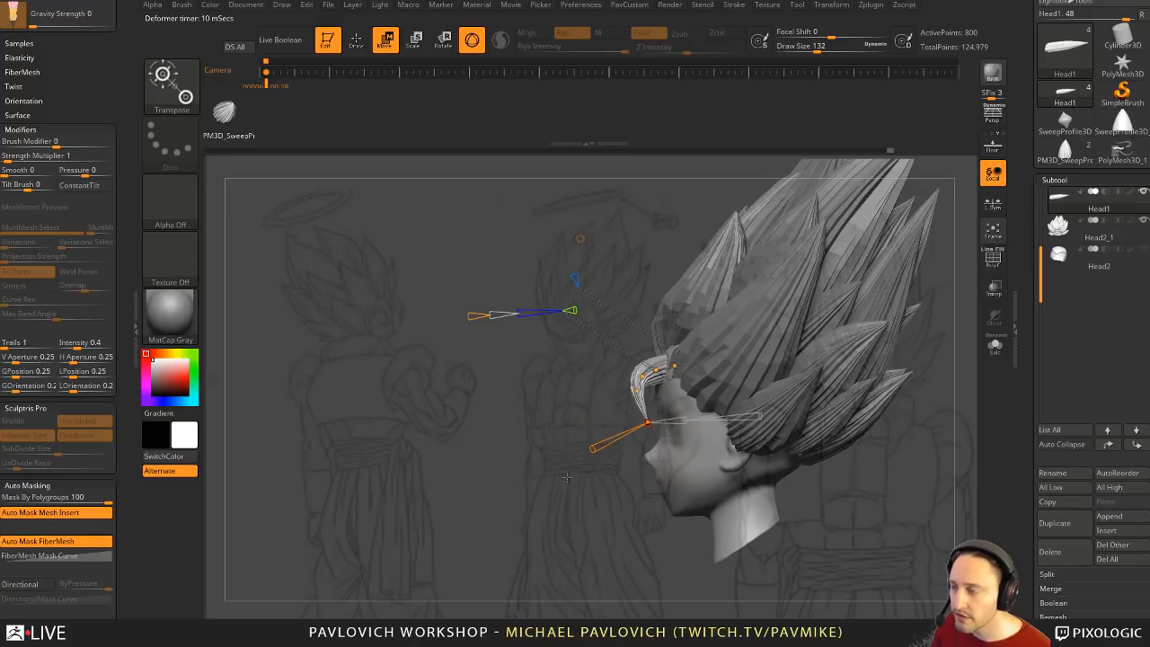
left_click_drag(567, 477, 760, 362)
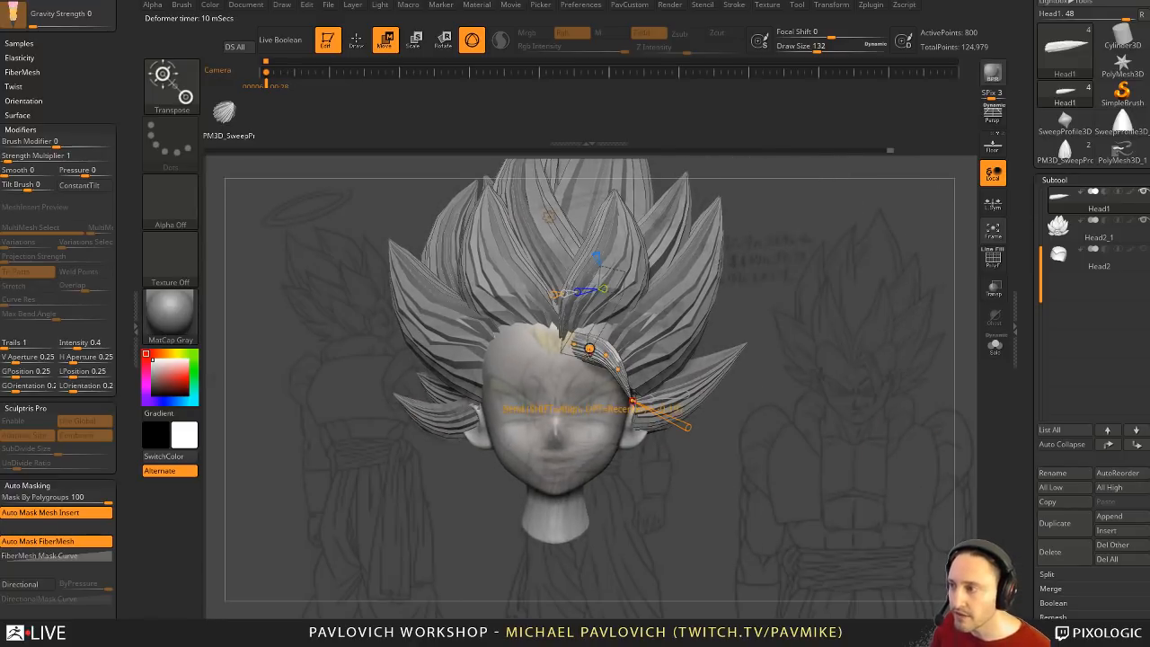
mouse_move(590, 349)
left_mouse_down()
mouse_move(591, 331)
mouse_move(608, 351)
mouse_move(609, 342)
left_mouse_up()
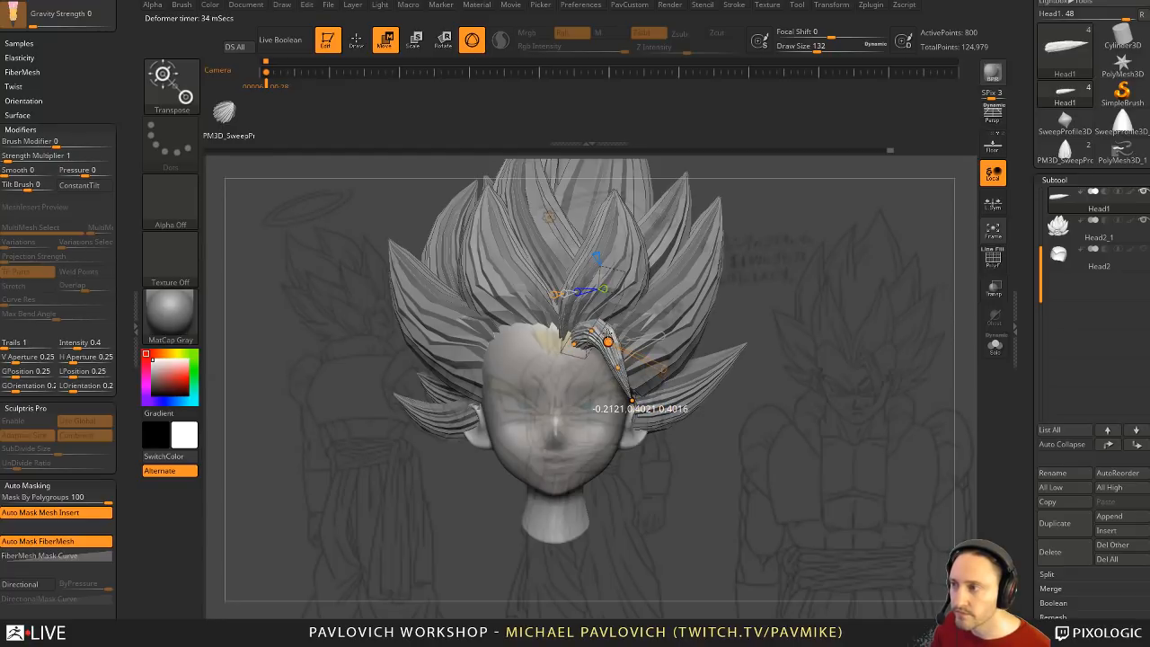
left_click_drag(632, 400, 611, 337)
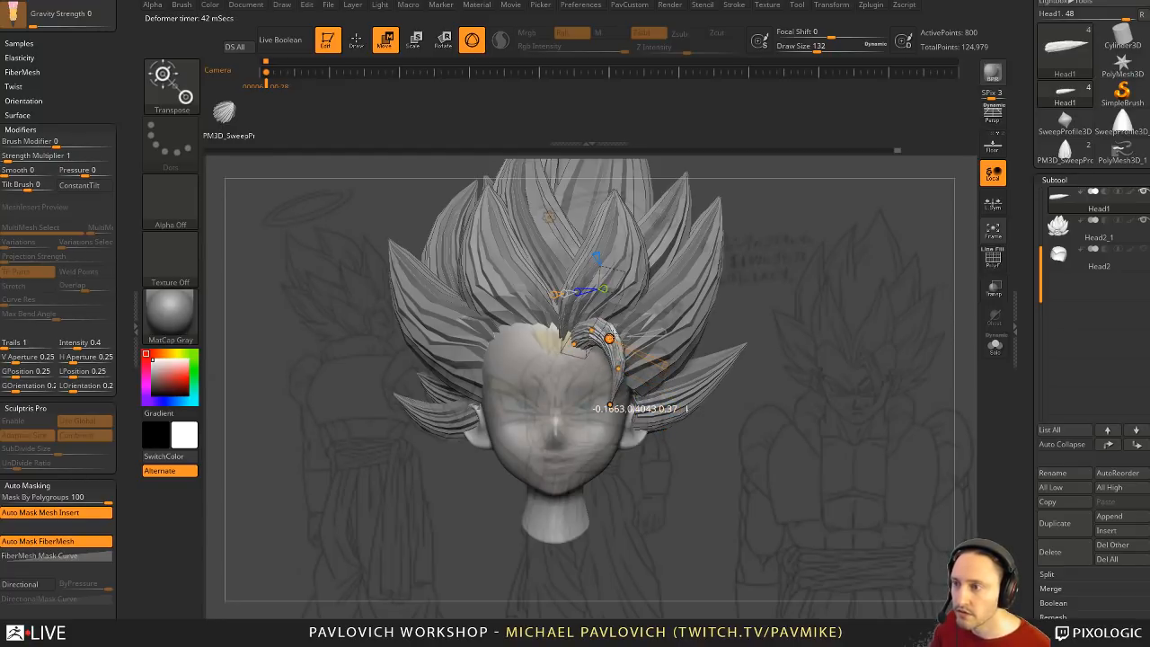
Step: Fine-tune the bend of the forehead bang with the deformer handles while checking its profile from the side, and exit the deformer
left_click_drag(780, 359, 600, 381)
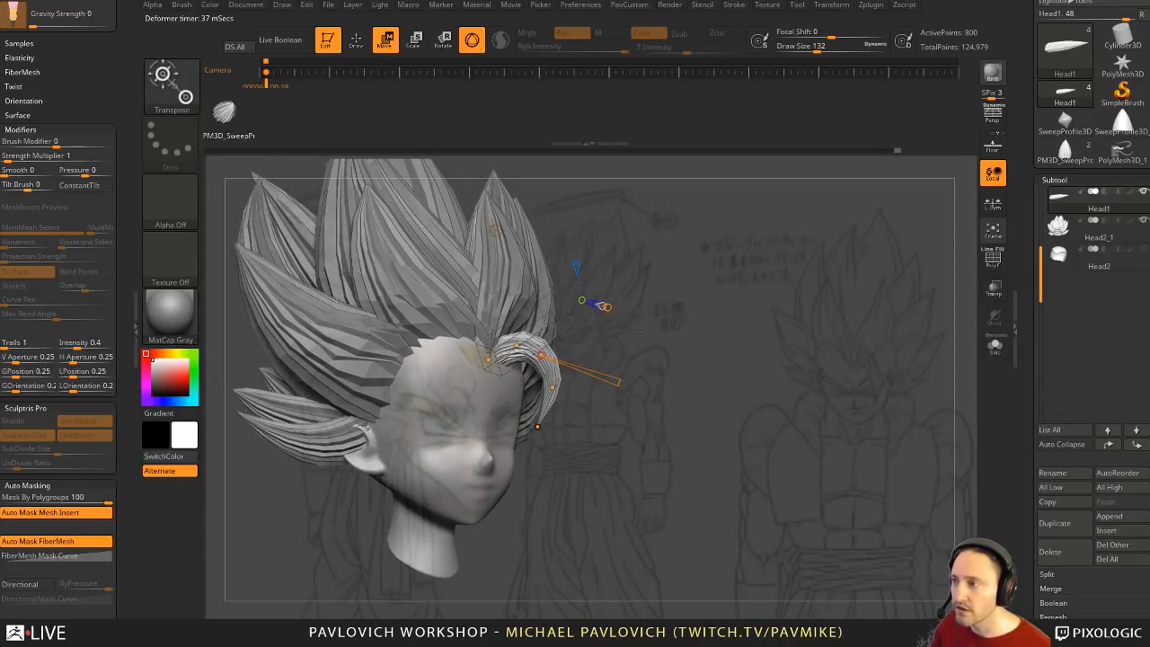
left_click_drag(661, 363, 647, 362)
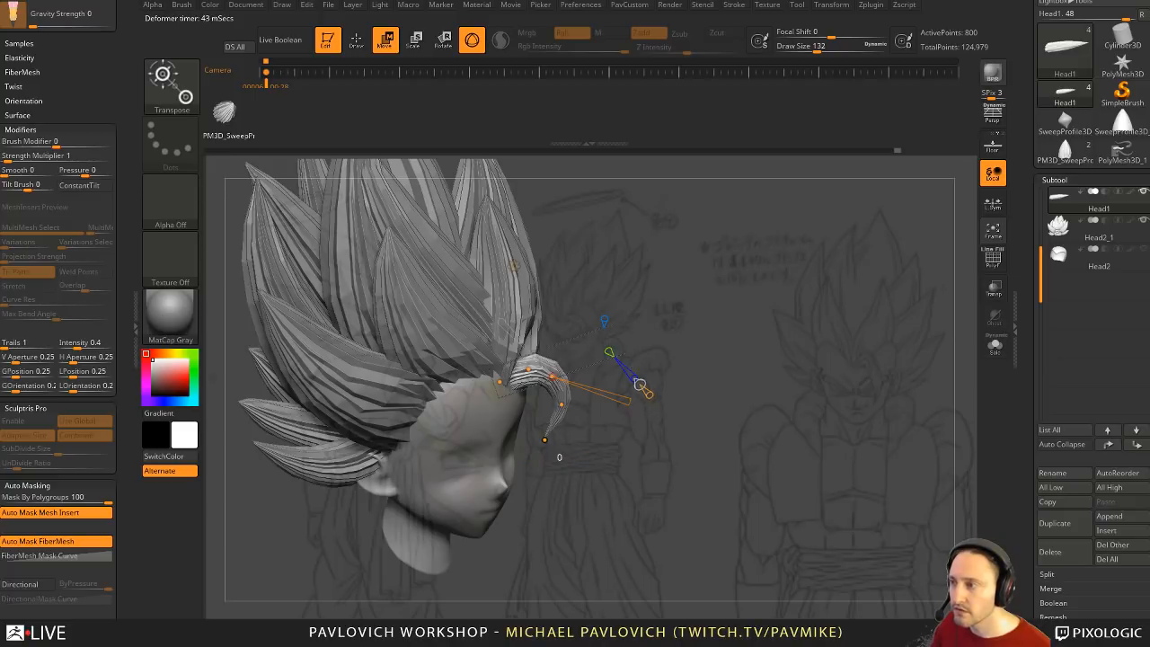
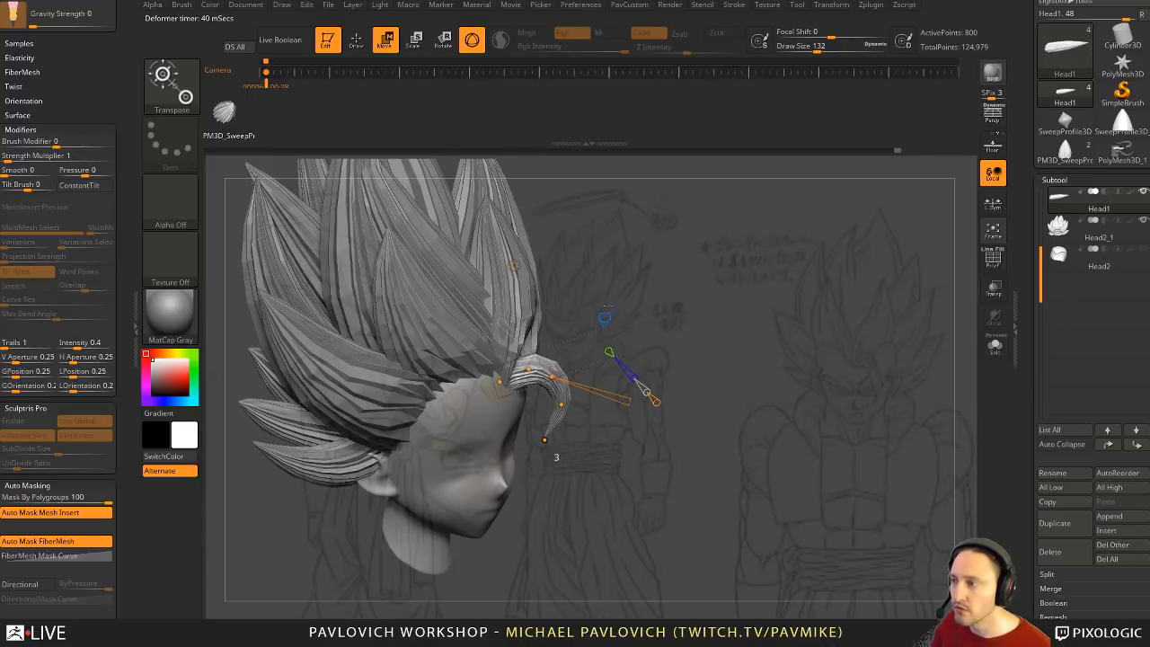
mouse_move(608, 306)
left_mouse_down()
mouse_move(606, 271)
mouse_move(606, 309)
left_mouse_up()
mouse_move(774, 315)
left_mouse_down()
mouse_move(688, 318)
mouse_move(760, 333)
left_mouse_up()
key("q")
Step: Set Mask By Polygroups to 0 and nudge the arch of the forehead bang upward using the Move brush at draw size 197
key("s")
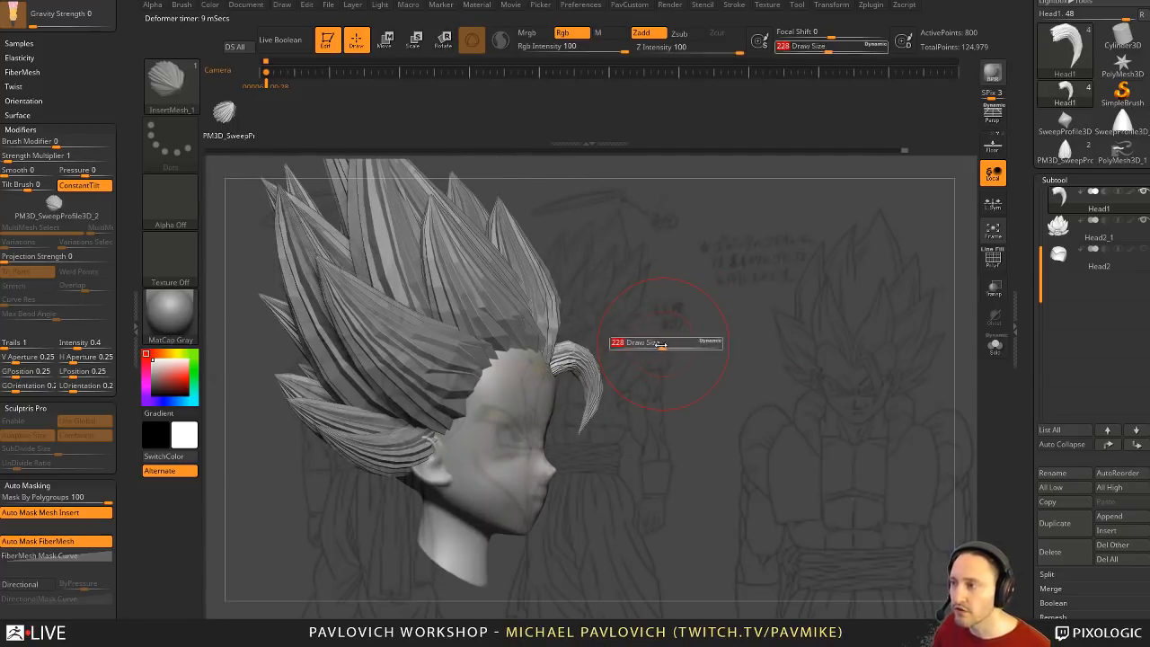
key("b")
key("m")
key("v")
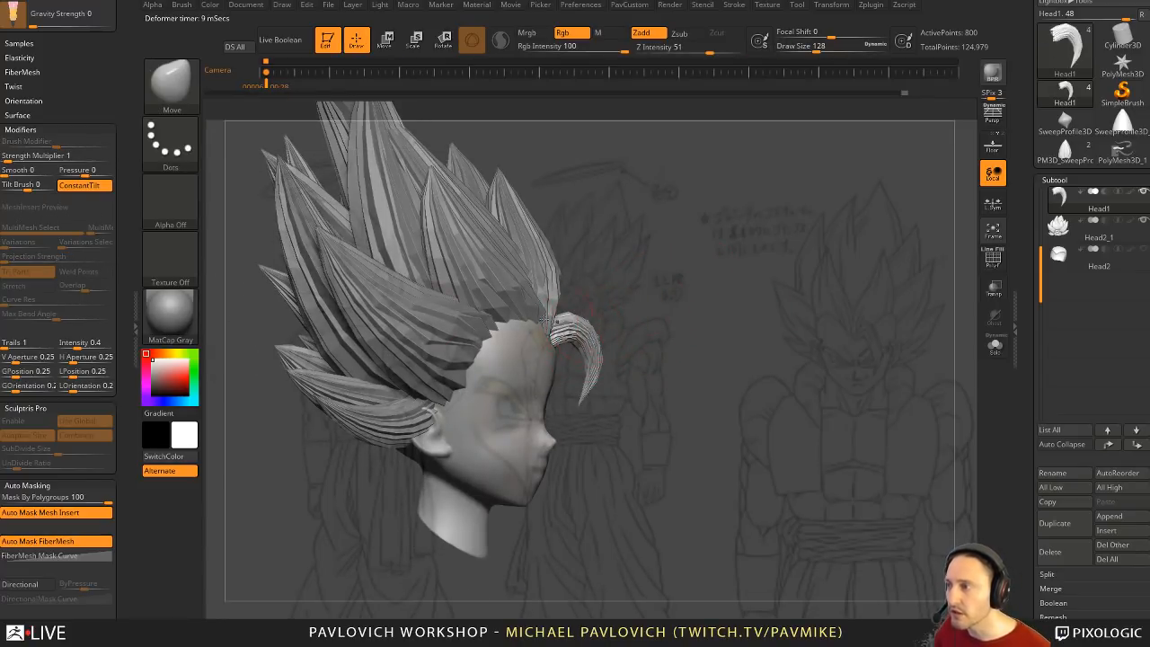
left_click(54, 498)
type("0")
left_click_drag(123, 528, 119, 426)
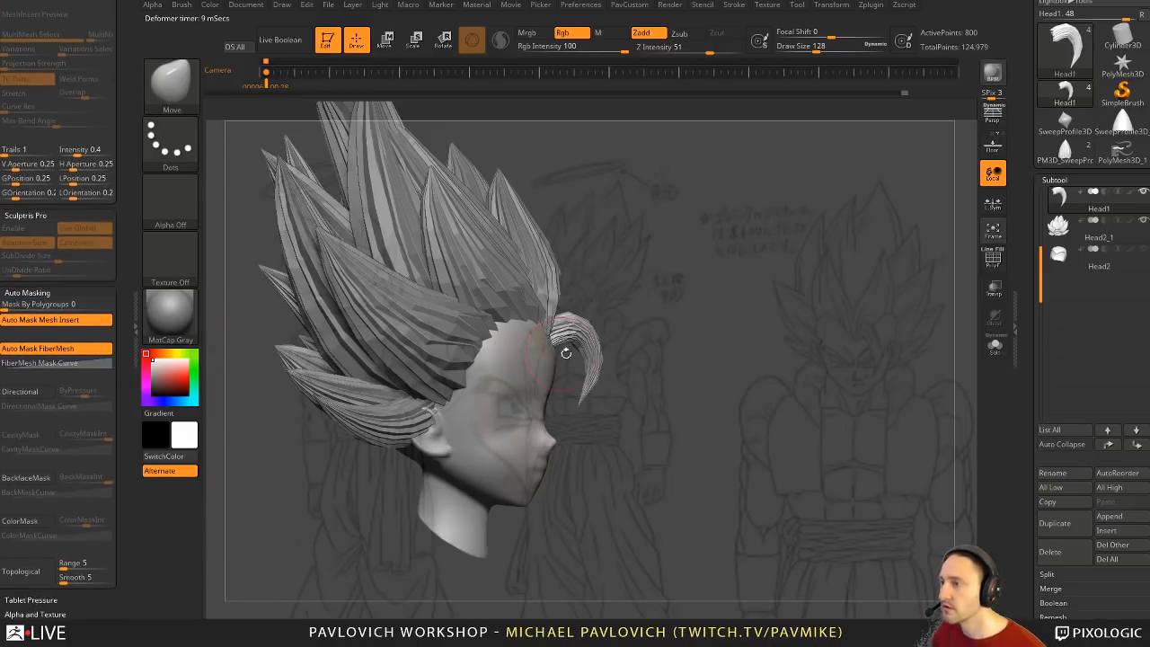
key("s")
mouse_move(569, 352)
left_mouse_down()
mouse_move(578, 311)
mouse_move(568, 316)
left_mouse_up()
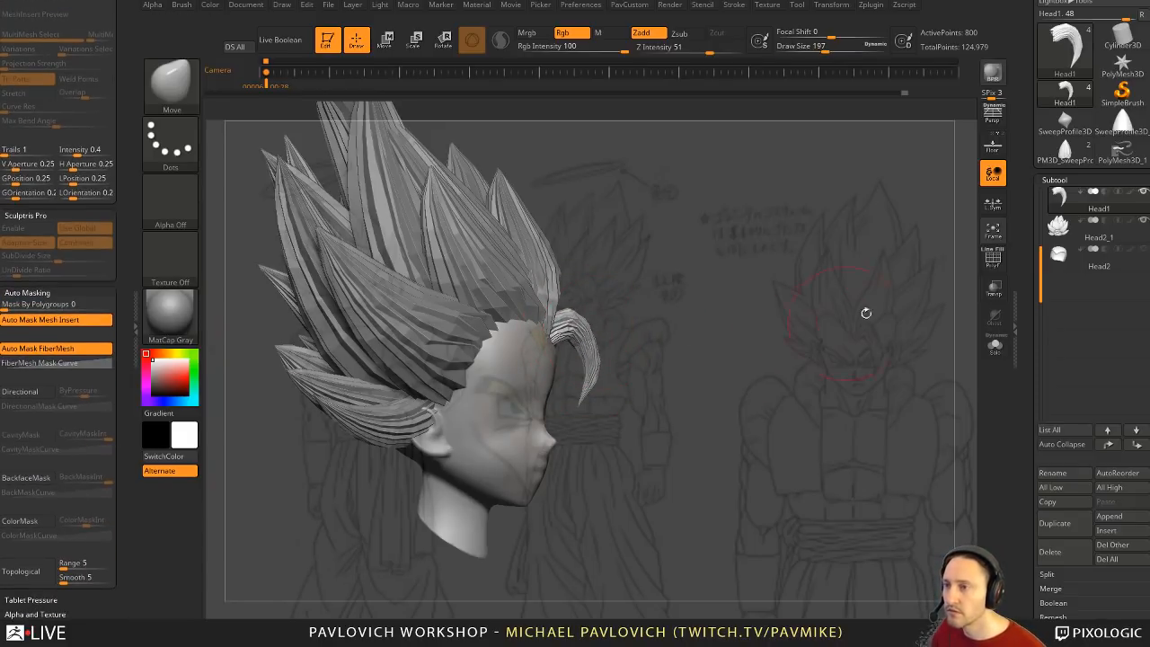
Step: Assign the bang a single polygroup and merge it with the main hair subtool
left_click(988, 262)
mouse_move(899, 286)
left_mouse_down()
mouse_move(825, 310)
mouse_move(853, 317)
mouse_move(747, 327)
mouse_move(835, 337)
left_mouse_up()
key("ctrl+w")
key("s")
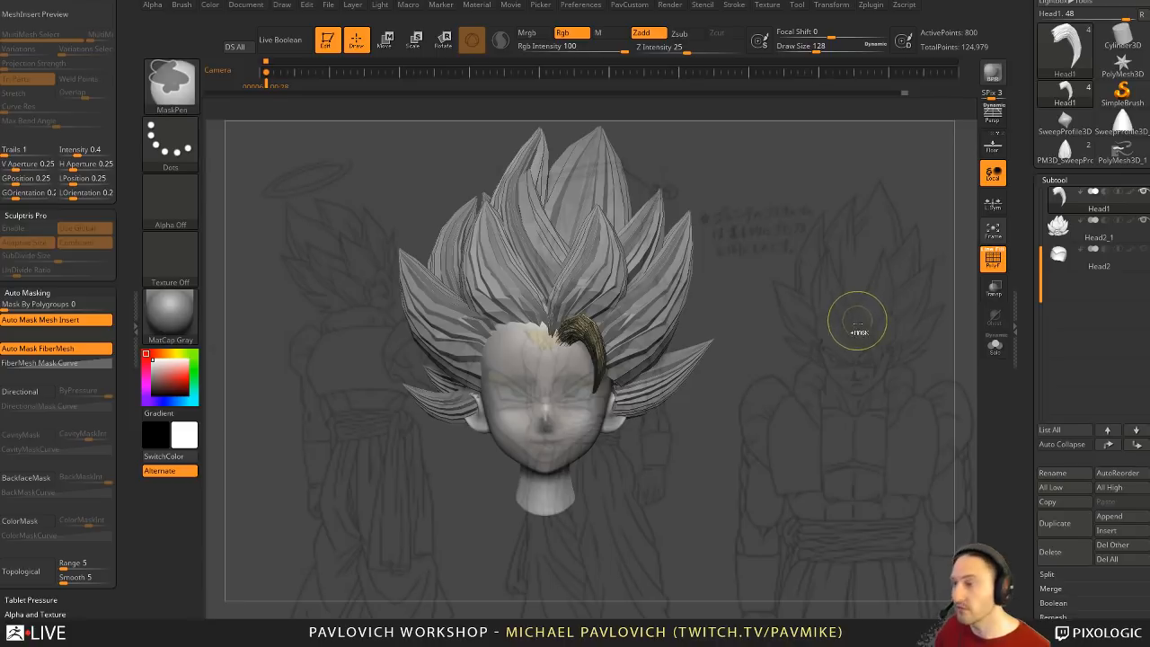
key("ctrl+m")
left_click(987, 266)
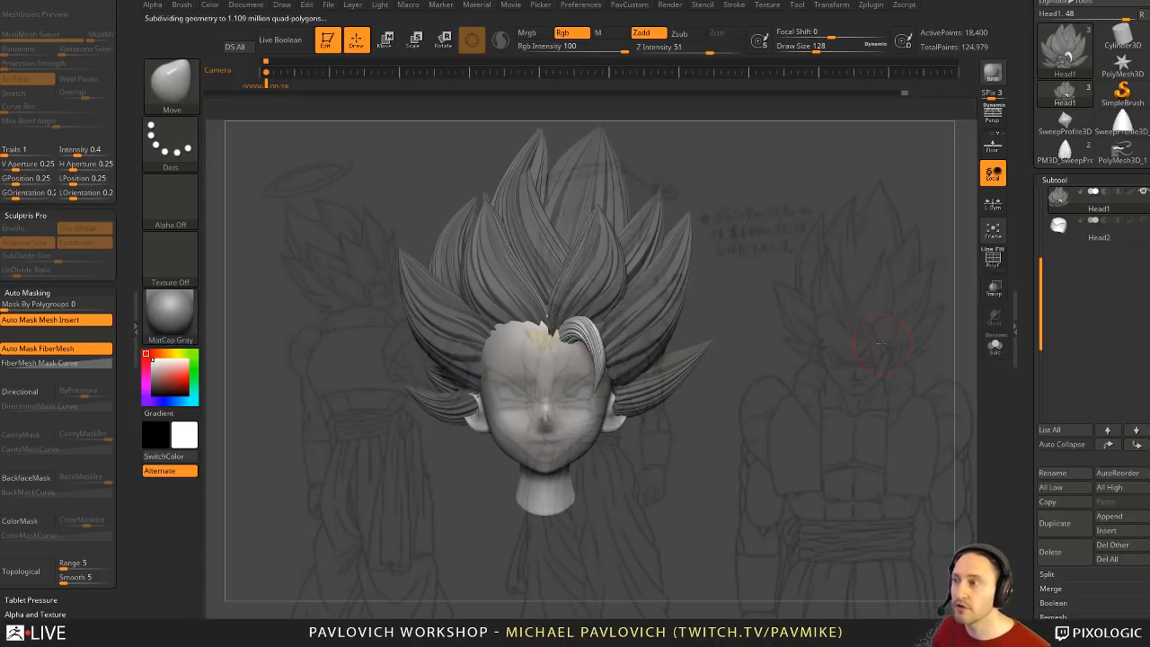
Step: Hide the reference drawings, set Mask By Polygroups to 100 and enlarge the Move brush to draw size 358
key("shift+z")
left_click_drag(920, 299, 824, 329, "alt")
mouse_move(855, 369)
left_mouse_down("ctrl")
mouse_move(877, 357)
mouse_move(841, 338)
mouse_move(866, 348)
mouse_move(931, 306)
mouse_move(863, 303)
mouse_move(865, 350)
left_mouse_up("ctrl")
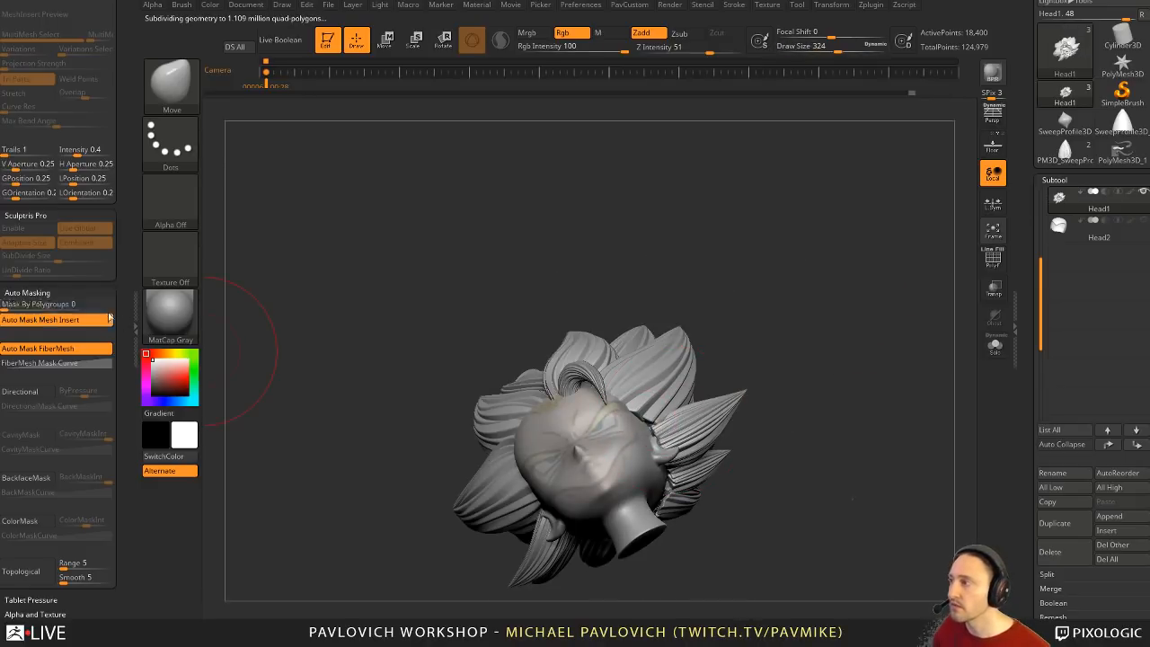
left_click_drag(79, 306, 129, 306)
key("s")
left_click_drag(650, 477, 662, 473)
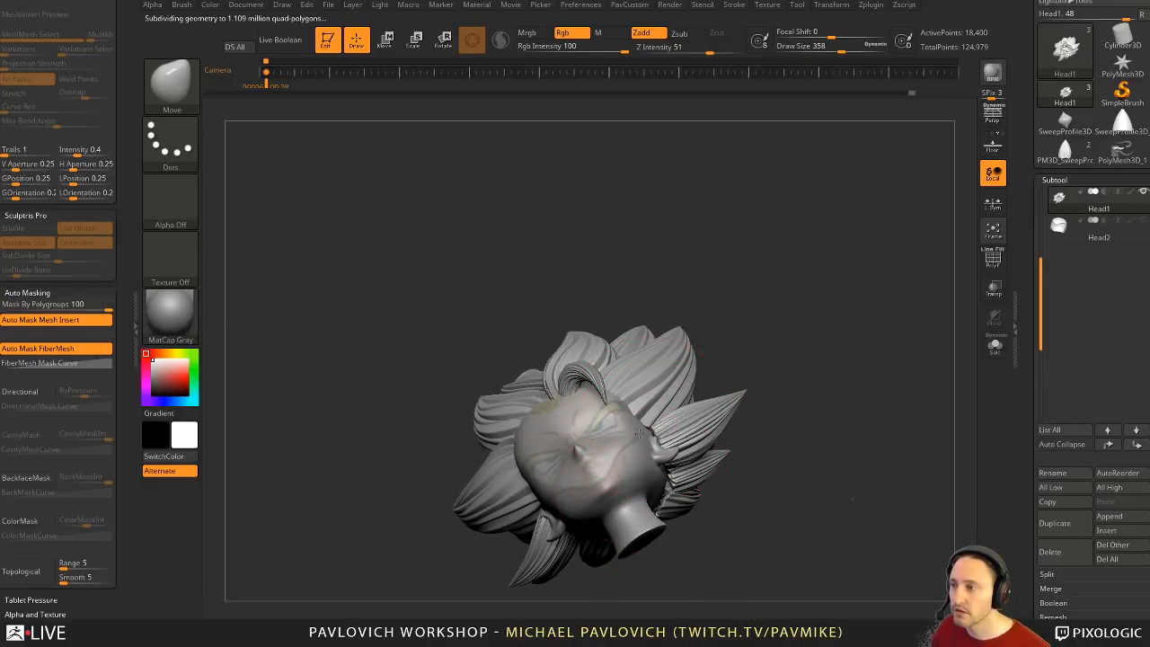
Step: Adjust the hair clumps around the sides, underside and back of the head using the Move brush at draw size 476
left_click_drag(717, 405, 804, 418)
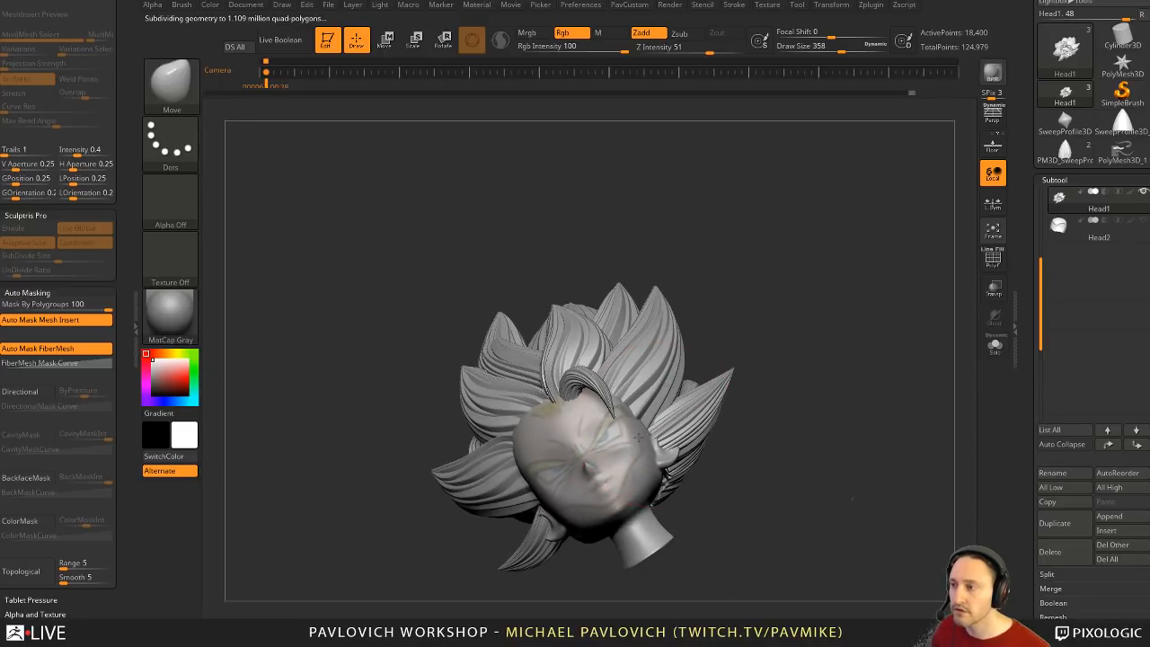
left_click_drag(814, 372, 676, 439)
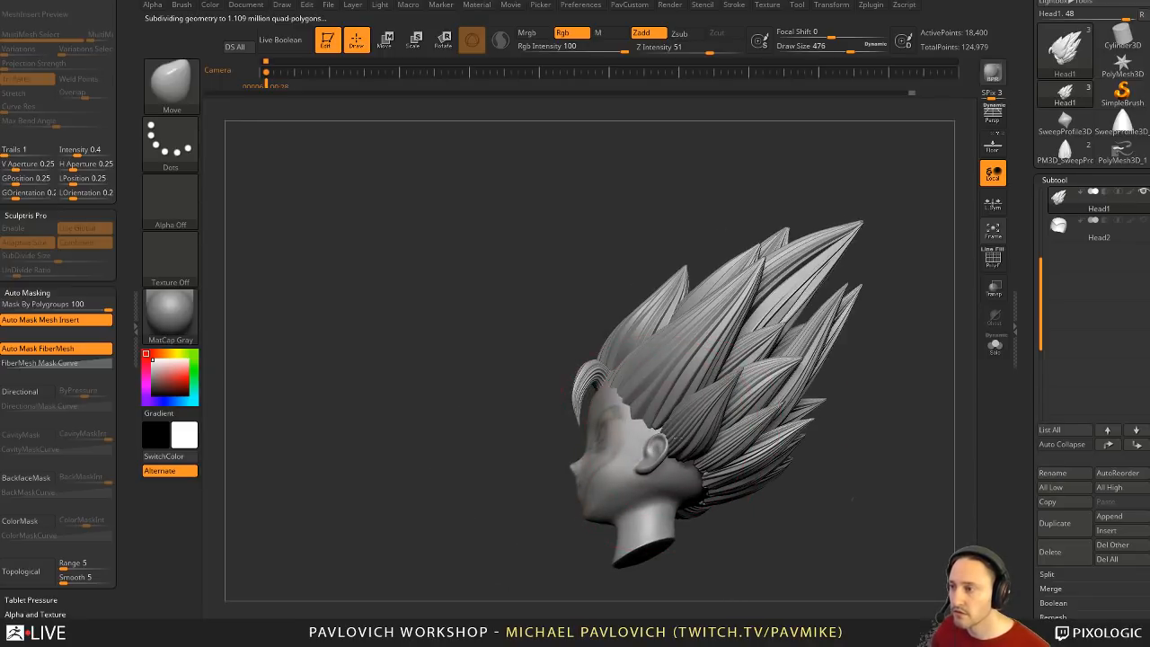
left_click_drag(861, 446, 705, 451)
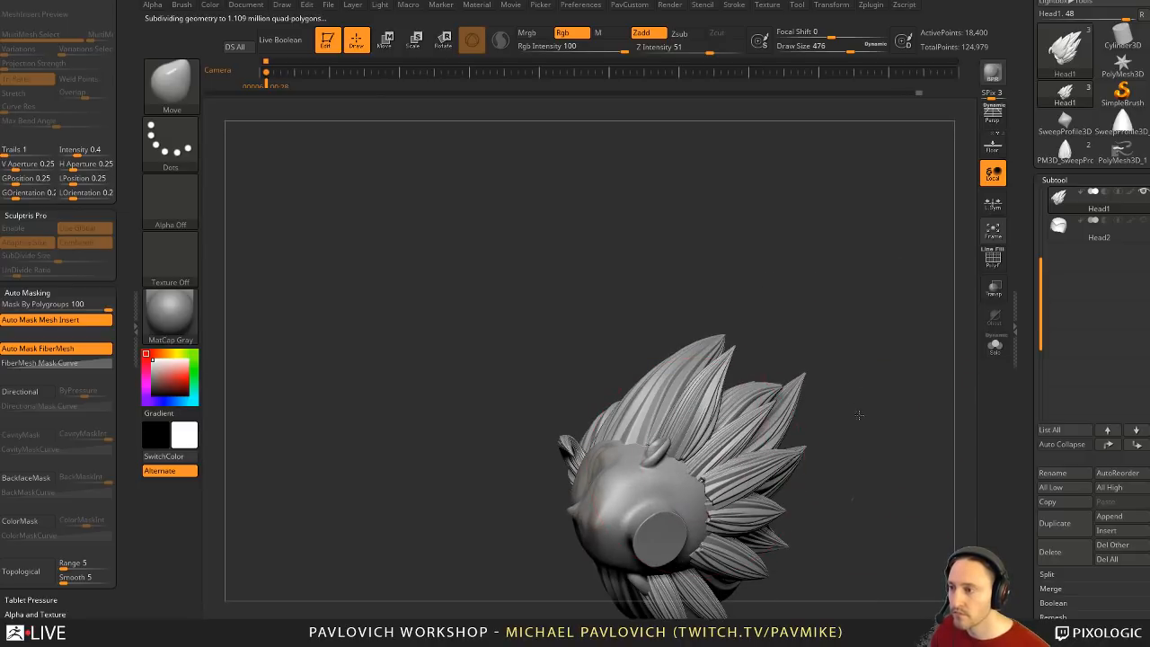
left_click_drag(859, 415, 775, 391)
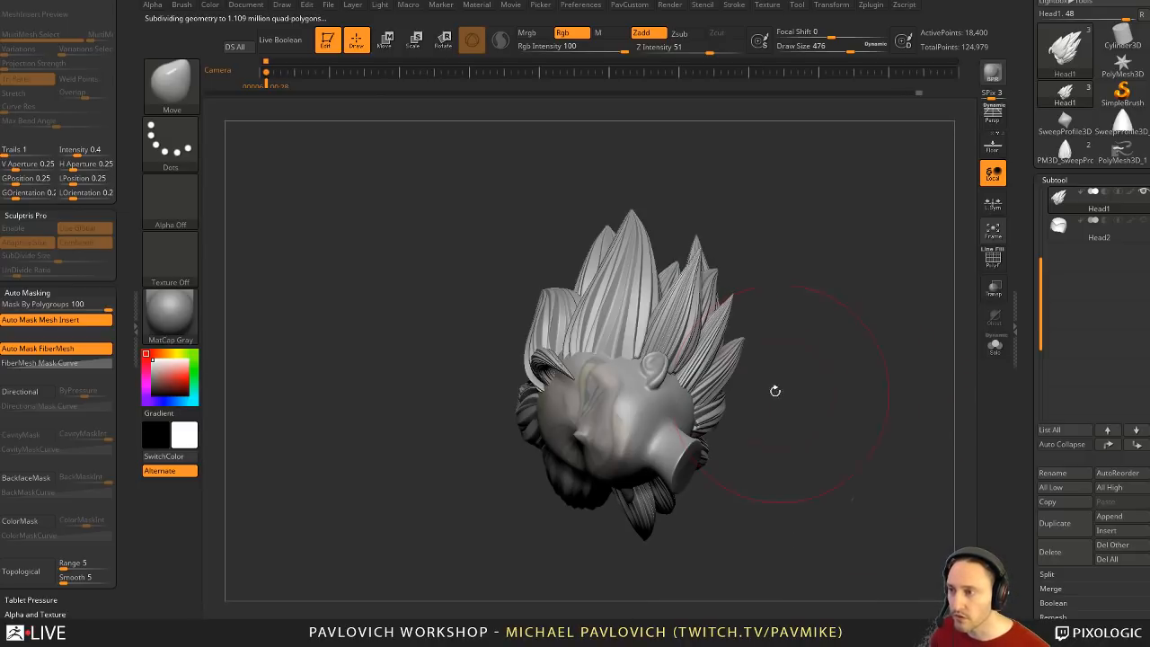
left_click_drag(726, 355, 700, 431)
left_click_drag(640, 542, 710, 446)
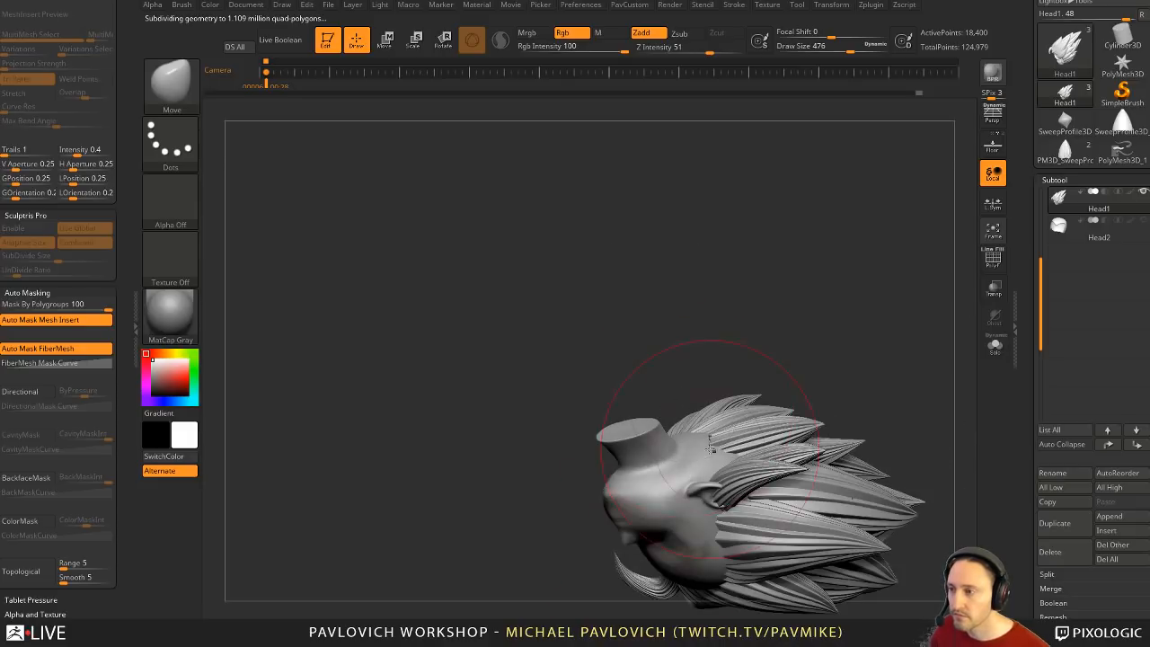
left_click_drag(777, 411, 695, 401)
left_click_drag(634, 424, 671, 411)
mouse_move(764, 327)
left_mouse_down()
mouse_move(706, 409)
mouse_move(864, 263)
mouse_move(849, 249)
mouse_move(931, 384)
left_mouse_up()
Step: Switch to the ZModeler brush, try its action on a clump at the back of the hair, and undo it
key("[")
key("[")
key("[")
key("[")
key("[")
key("[")
key("[")
key("[")
key("[")
mouse_move(925, 461)
left_mouse_down("alt")
mouse_move(714, 473)
mouse_move(878, 488)
mouse_move(796, 539)
mouse_move(902, 520)
mouse_move(862, 547)
mouse_move(877, 566)
mouse_move(826, 501)
left_mouse_up("alt")
key("b")
key("z")
key("m")
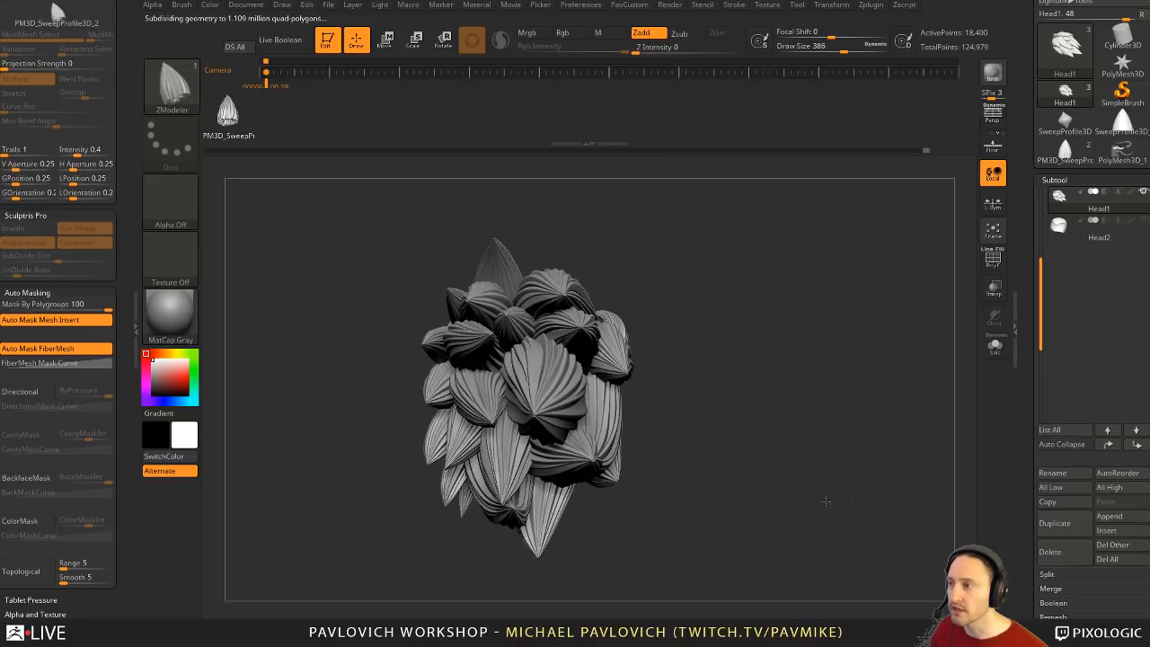
left_click(497, 354)
key("ctrl+z")
mouse_move(750, 402)
left_mouse_down()
mouse_move(783, 297)
mouse_move(863, 383)
left_mouse_up()
key("s")
left_click_drag(843, 391, 784, 403)
mouse_move(783, 402)
left_mouse_down("alt")
mouse_move(781, 382)
mouse_move(792, 382)
mouse_move(878, 421)
mouse_move(833, 404)
left_mouse_up("alt")
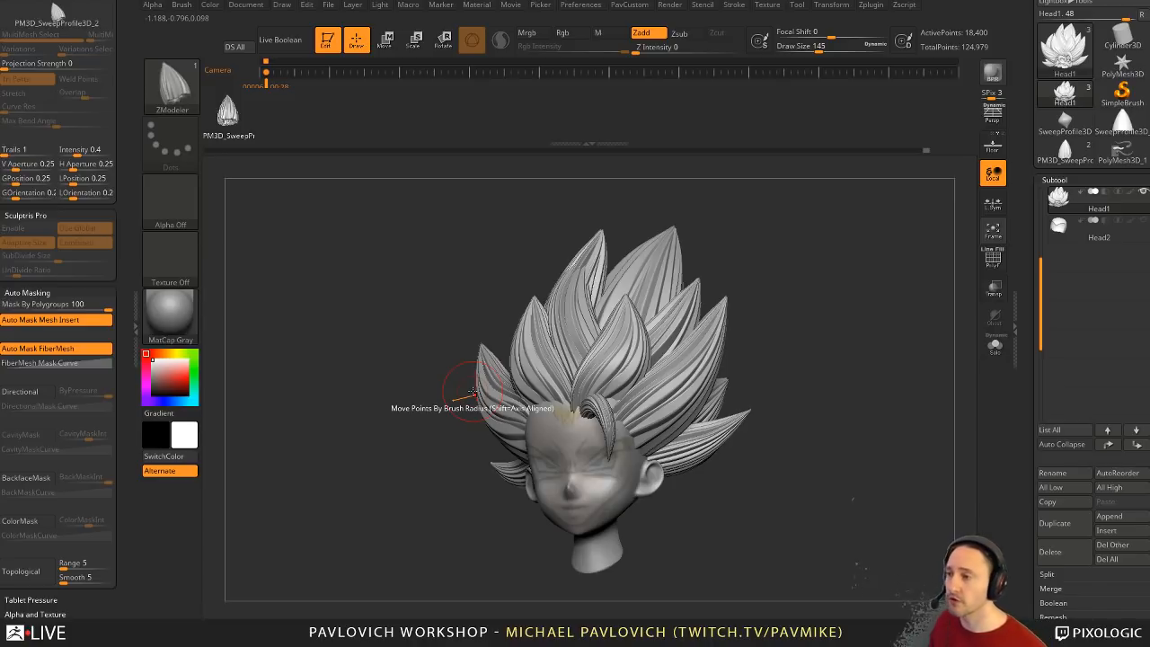
left_click_drag(778, 275, 749, 336)
left_click_drag(873, 382, 961, 285)
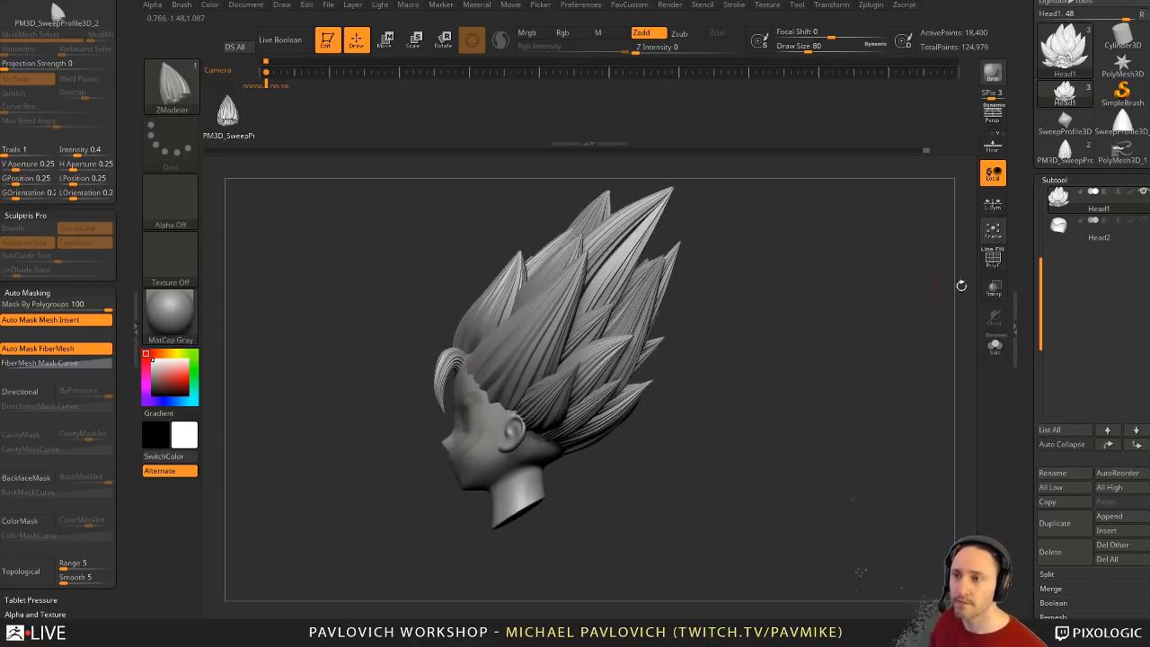
Step: Make the Head subtool active and isolate it with Solo, viewed from behind
left_click_drag(1041, 273, 1043, 204)
left_click(1071, 202)
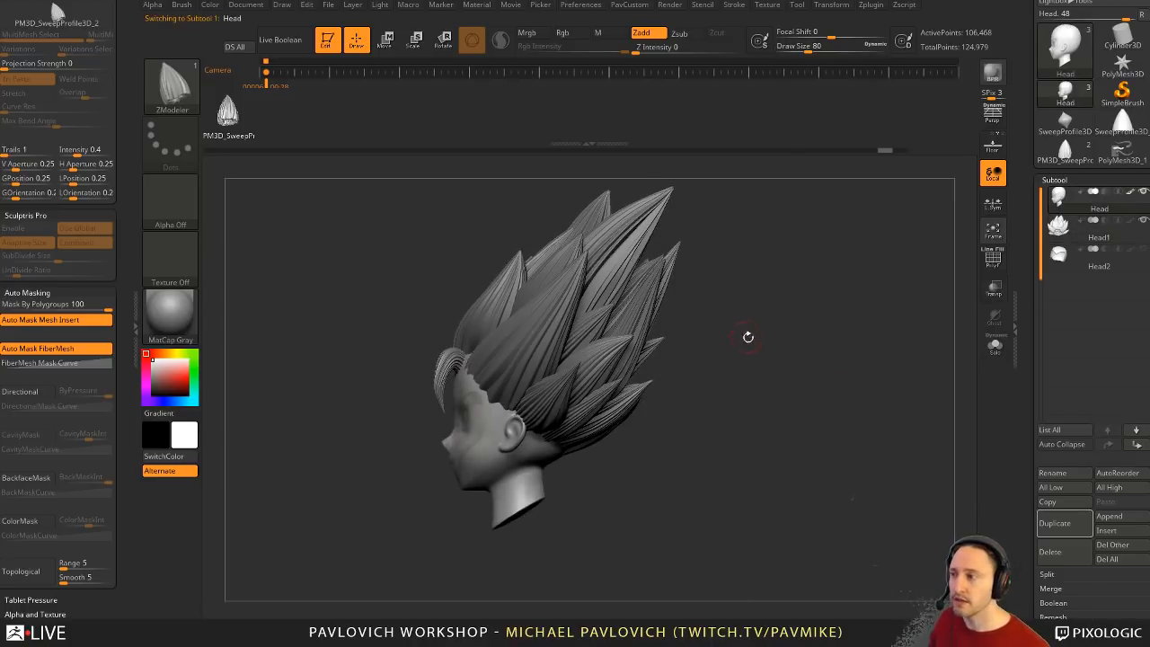
left_click_drag(748, 337, 801, 340)
left_click(996, 348)
mouse_move(880, 332)
left_mouse_down("alt")
mouse_move(868, 375)
mouse_move(832, 380)
mouse_move(868, 389)
mouse_move(798, 337)
left_mouse_up("alt")
key("s")
Step: Switch from the gizmo to the transpose line, choose the TransposeSmart brush and assign it the curled ~BrushAlpha alpha
key("w")
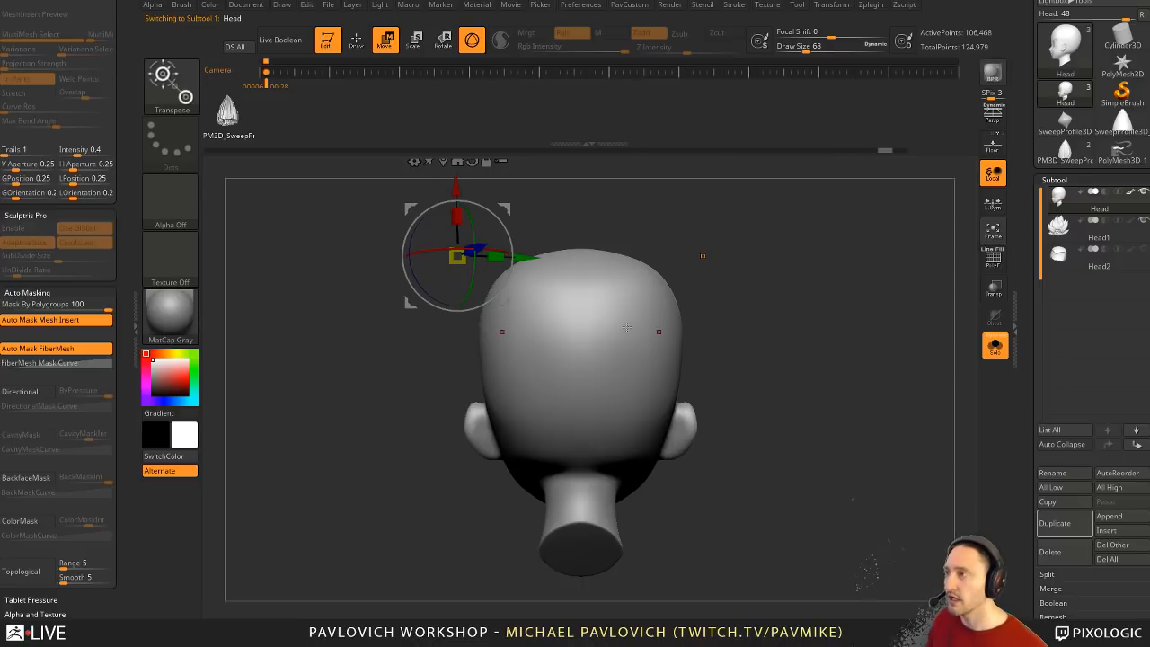
key("y")
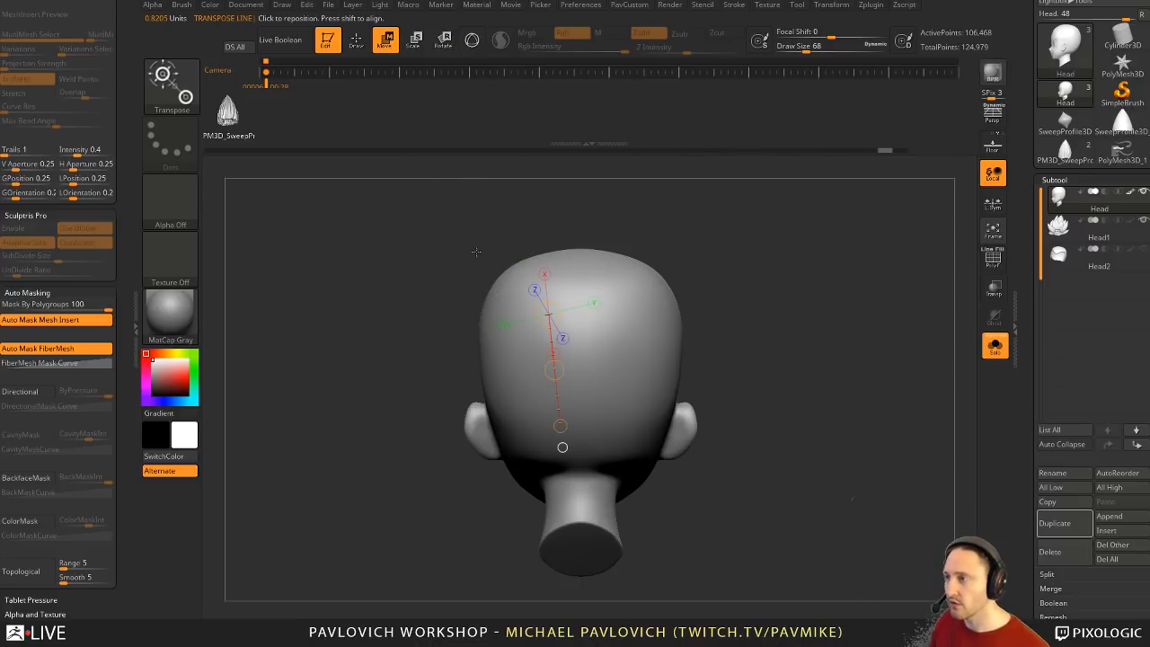
left_click_drag(477, 251, 719, 330)
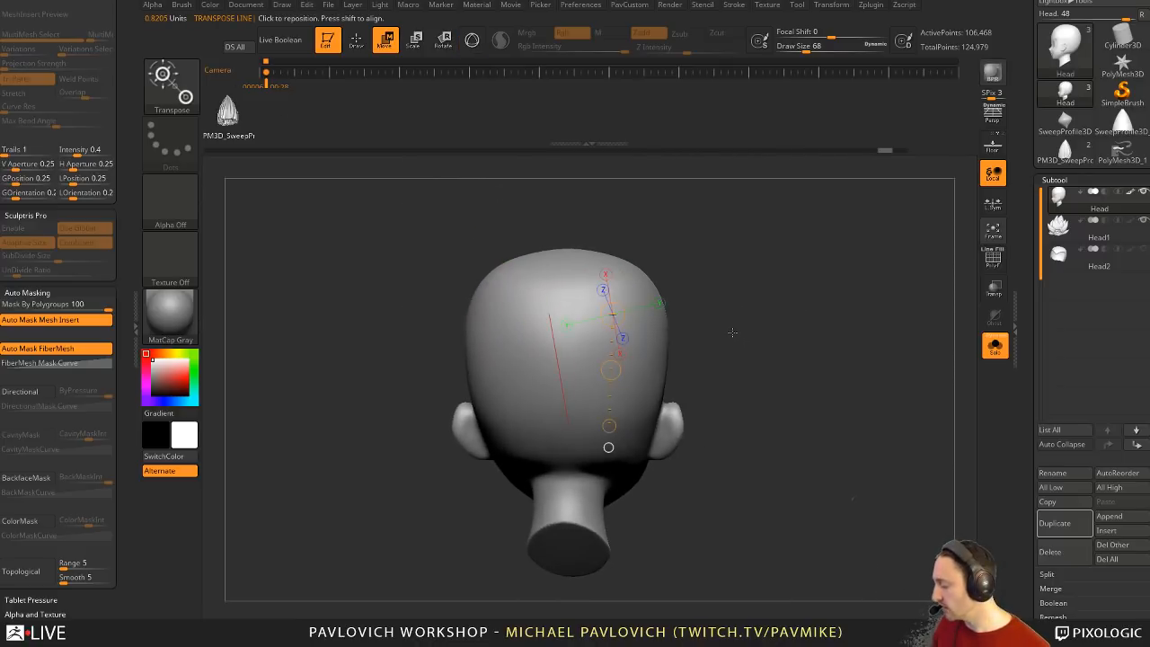
key("b")
key("t")
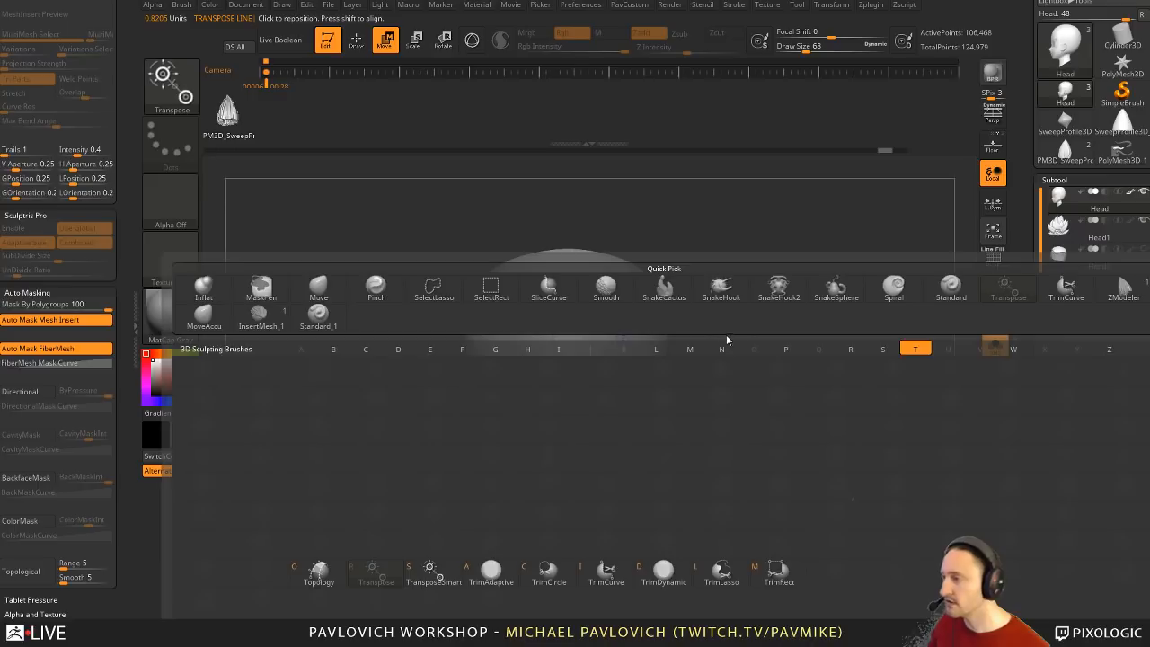
left_click(433, 575)
left_click(171, 205)
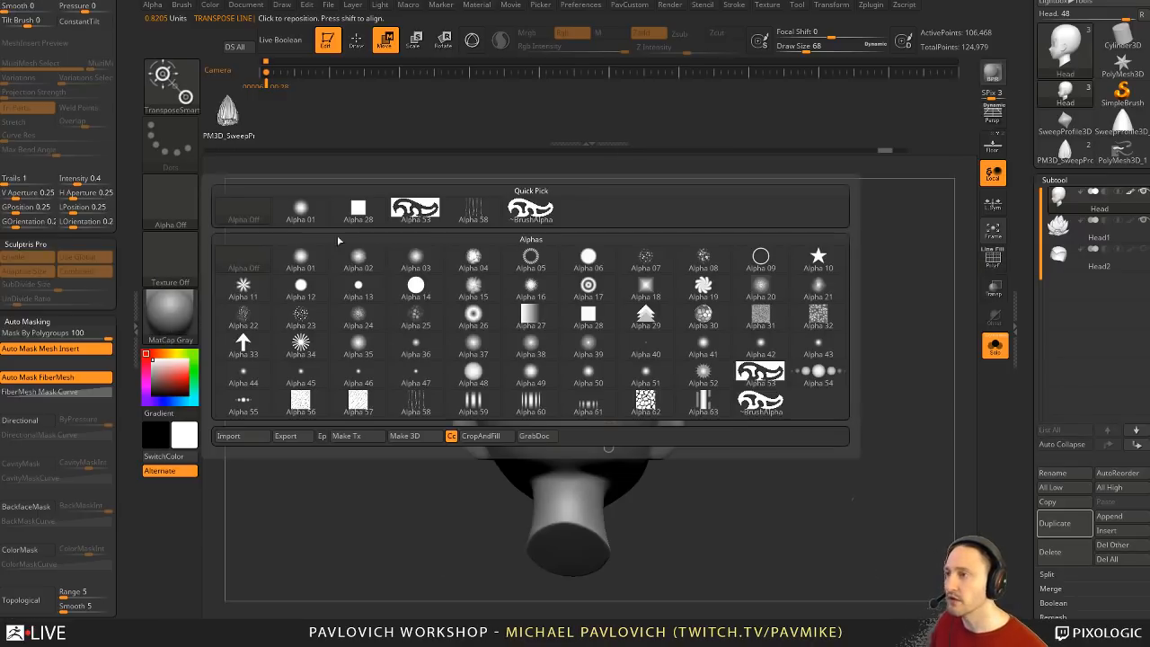
left_click(531, 210)
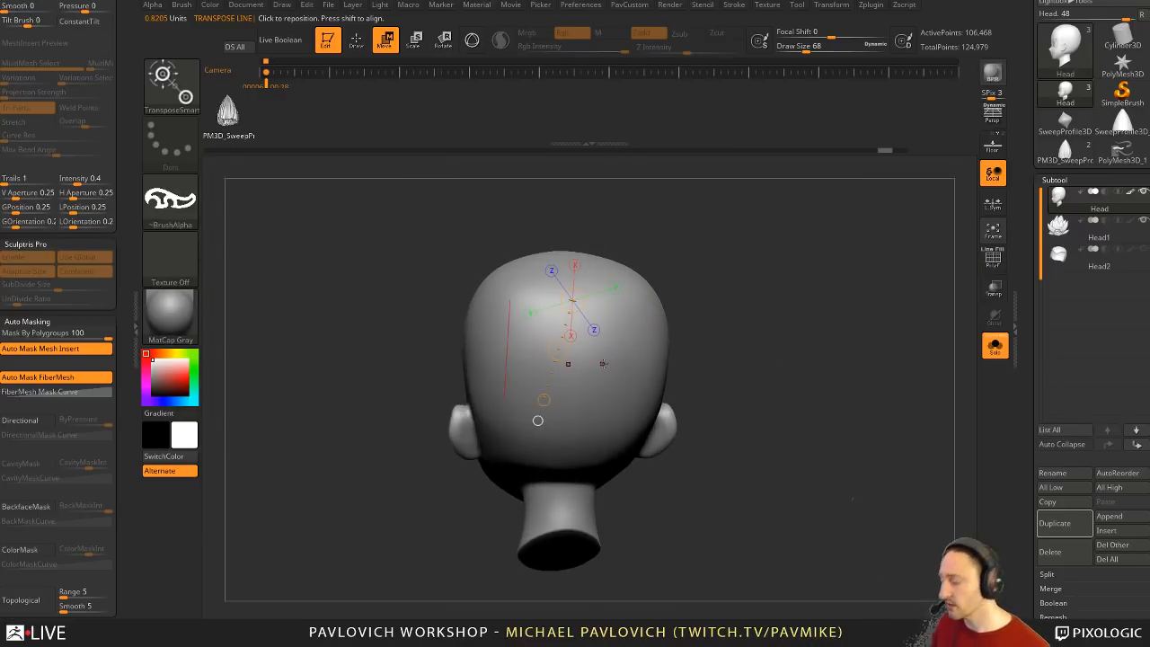
Step: Mask the curled alpha shape onto the rear side of the head, unmask the face area, and clear the mask
left_click_drag(617, 389, 470, 351)
left_click_drag(679, 327, 717, 334)
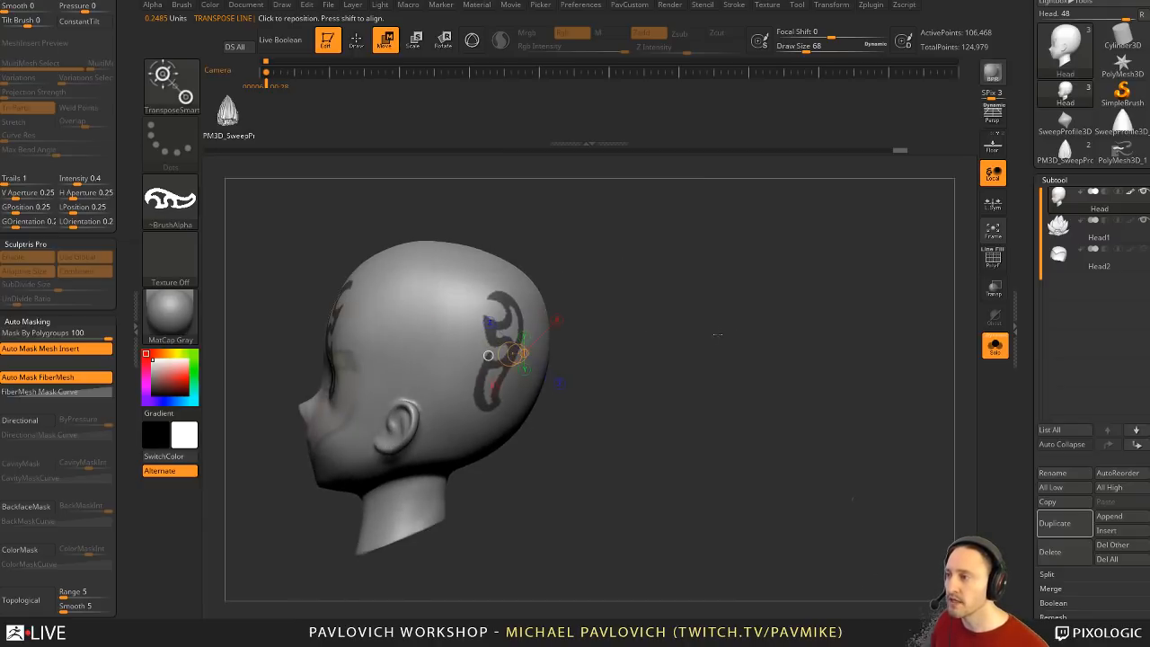
left_click_drag(240, 200, 377, 504, "ctrl+alt")
left_click_drag(689, 372, 476, 448)
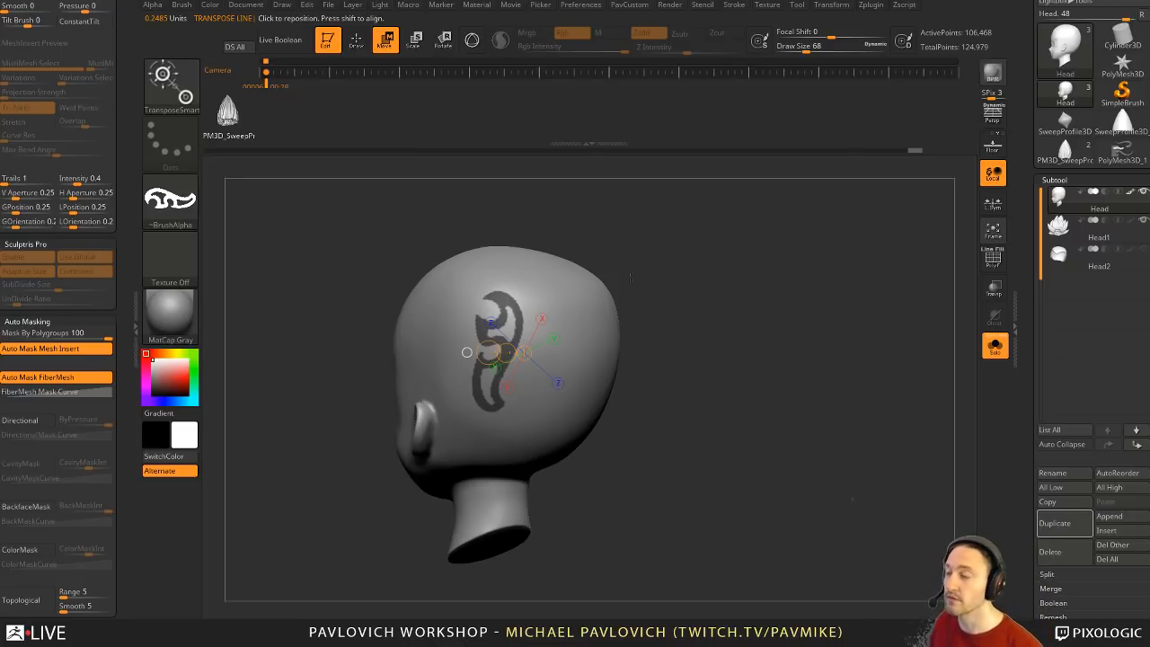
left_click_drag(630, 277, 688, 328, "ctrl")
Step: Return to Draw mode, try masking the back of the head with the MaskPen brush, and clear the mask
key("q")
left_click_drag(770, 384, 742, 367)
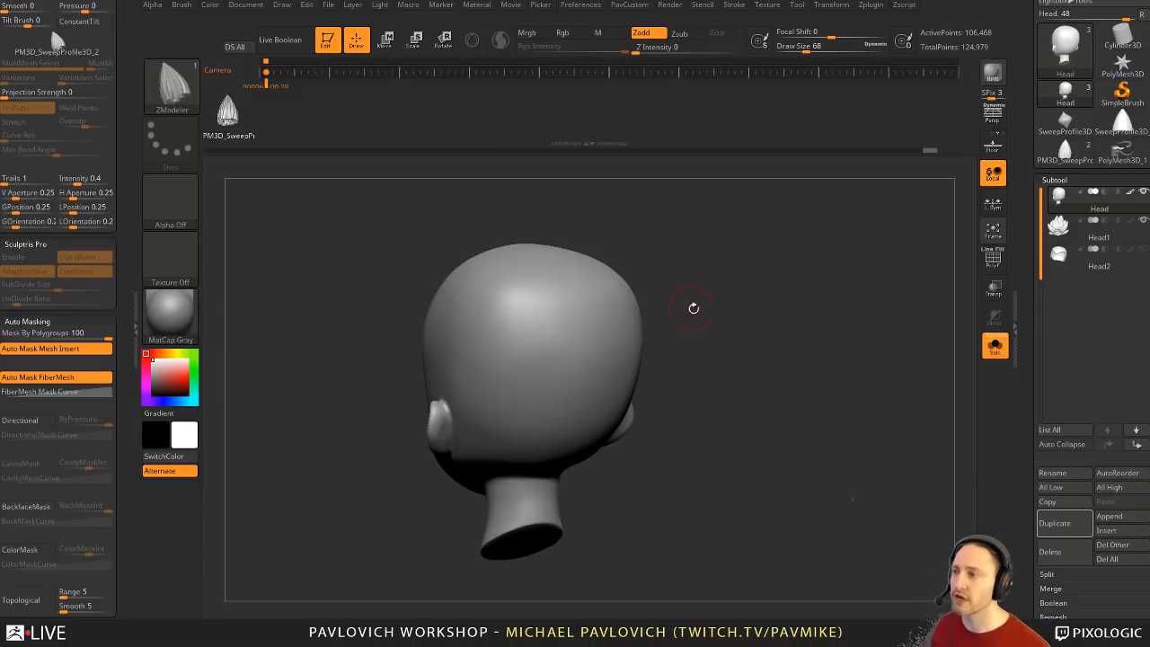
left_click_drag(694, 309, 706, 311)
mouse_move(640, 295)
left_mouse_down("ctrl")
mouse_move(672, 390)
mouse_move(565, 373)
left_mouse_up("ctrl")
left_click_drag(698, 300, 705, 373, "ctrl")
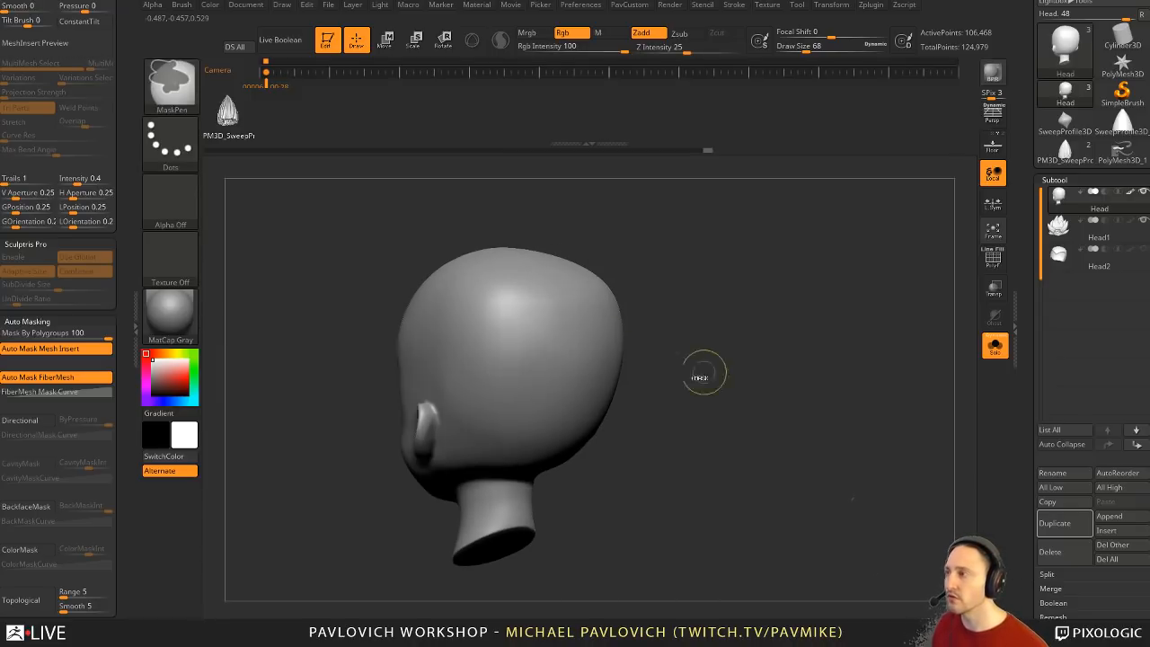
Step: Reselect the TransposeSmart brush and mask the curled ~BrushAlpha shape across the rear side of the head
key("b")
key("t")
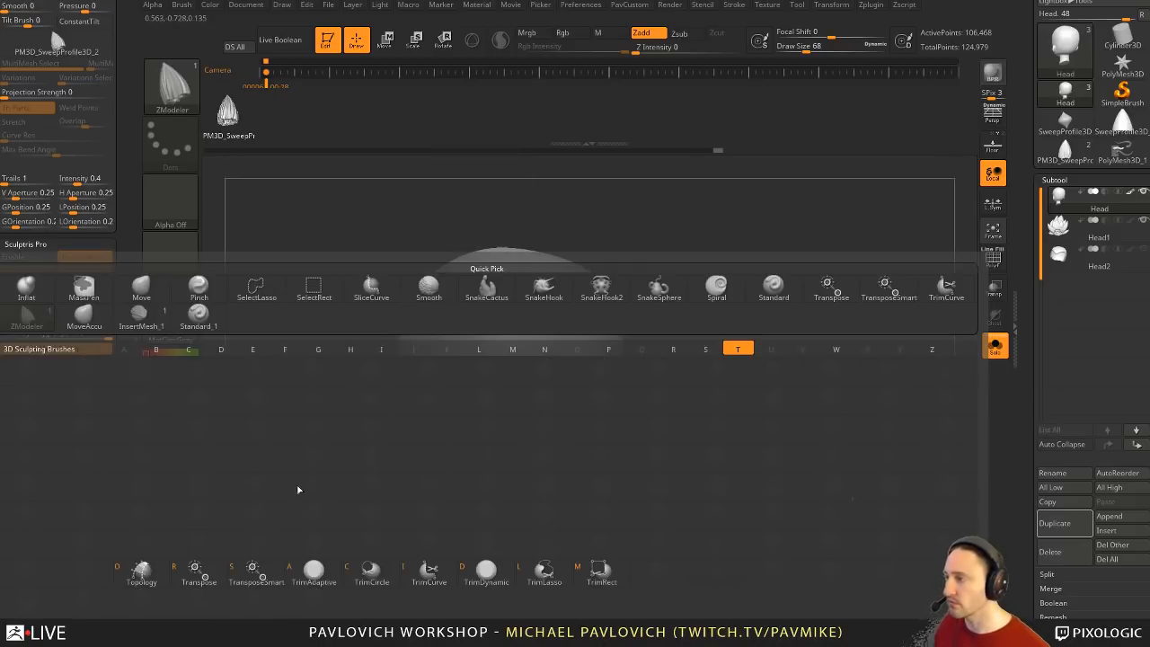
left_click(251, 575)
mouse_move(658, 338)
left_mouse_down("ctrl")
mouse_move(645, 398)
mouse_move(565, 386)
left_mouse_up("ctrl")
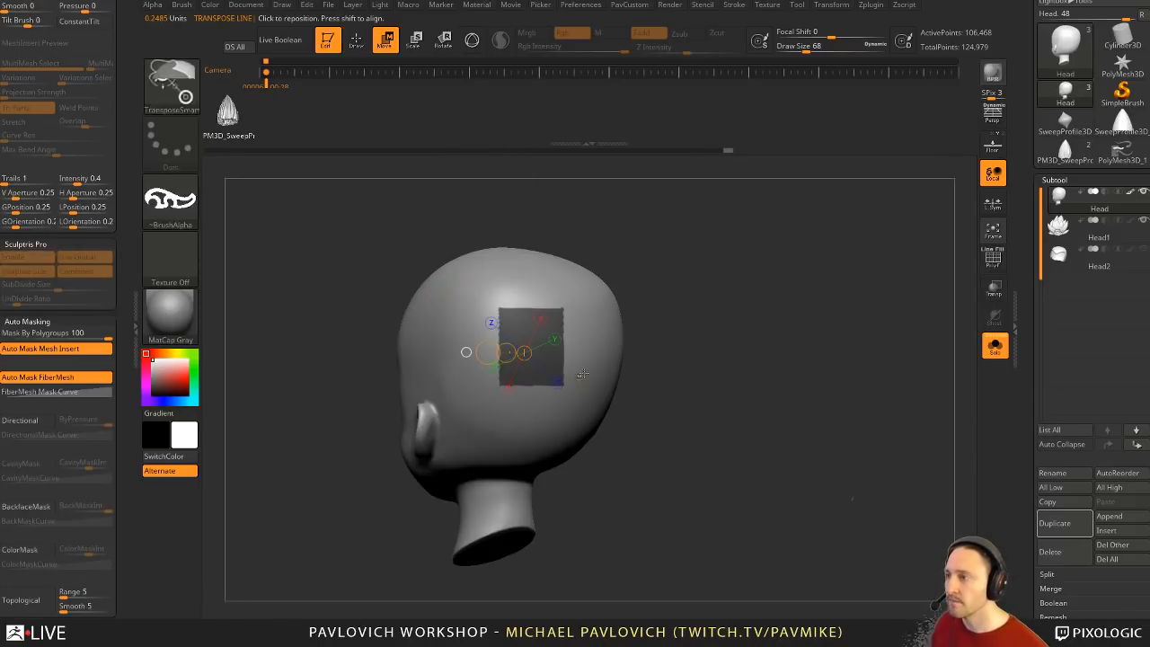
left_click_drag(650, 366, 652, 376, "ctrl")
mouse_move(505, 294)
left_mouse_down("ctrl")
mouse_move(539, 333)
mouse_move(584, 423)
mouse_move(537, 343)
left_mouse_up("ctrl")
key("q")
mouse_move(726, 319)
left_mouse_down()
mouse_move(752, 333)
mouse_move(744, 347)
left_mouse_up()
Step: Duplicate the masked Head subtool, apply Edgeloop Masked Border to the copy and show its polyframe close up on the ornament
mouse_move(1030, 392)
left_mouse_down()
mouse_move(1031, 323)
mouse_move(1032, 373)
left_mouse_up()
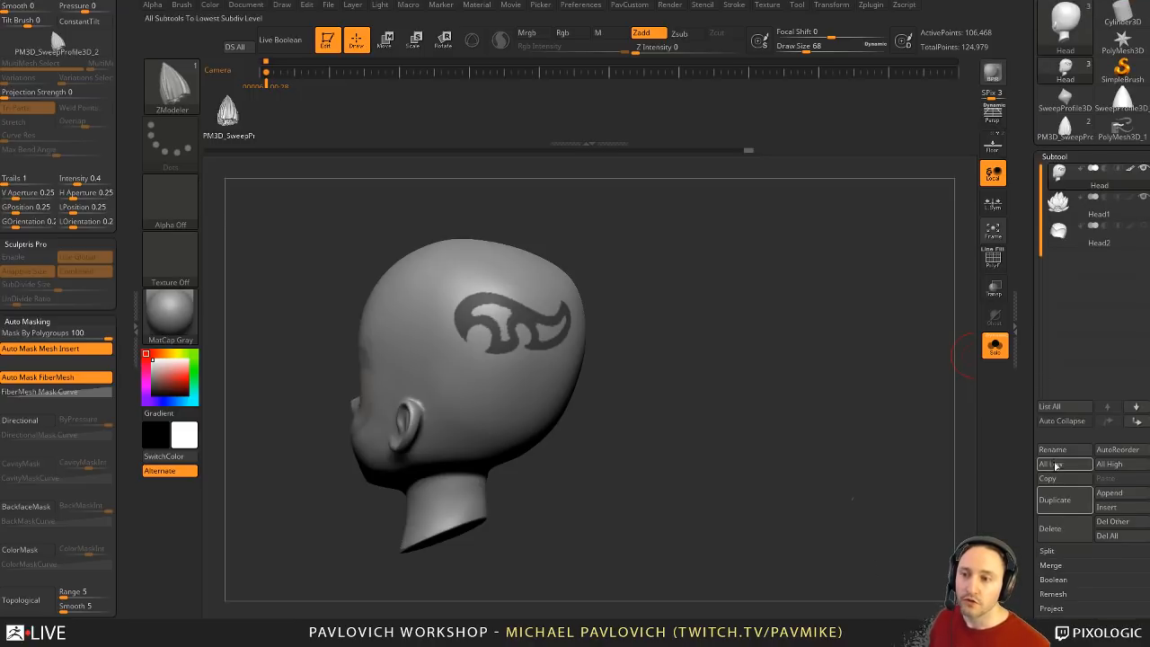
left_click(1057, 500)
scroll(1072, 214, "down", 5)
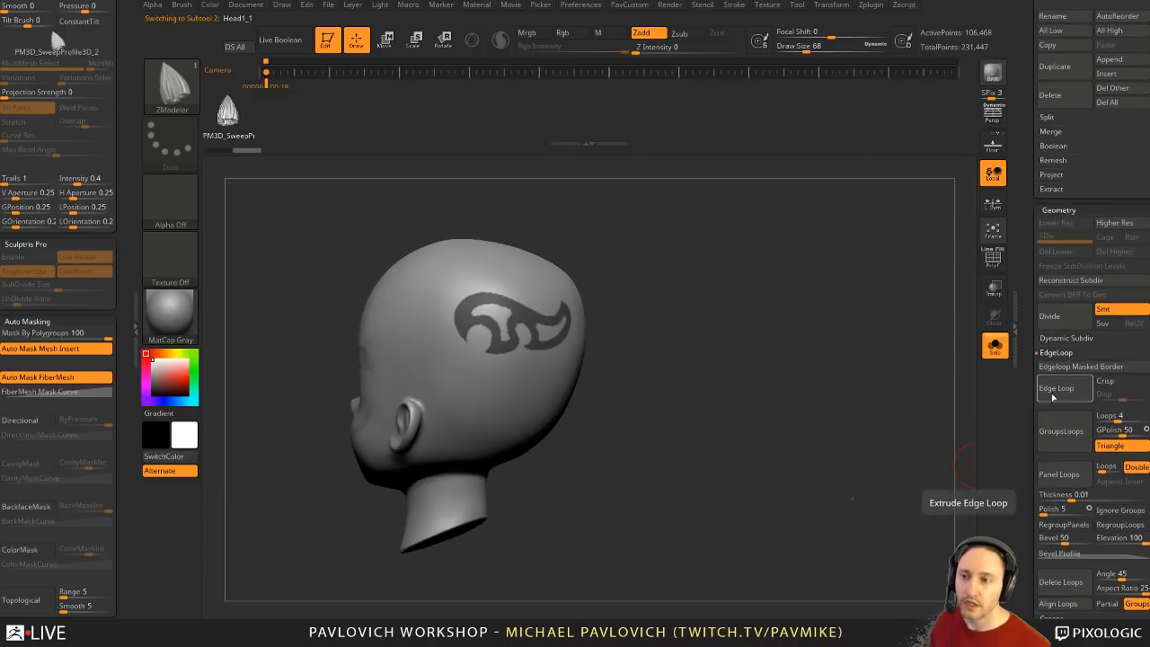
left_click(1042, 367)
right_click_drag(885, 346, 868, 418, "ctrl")
left_click(992, 261)
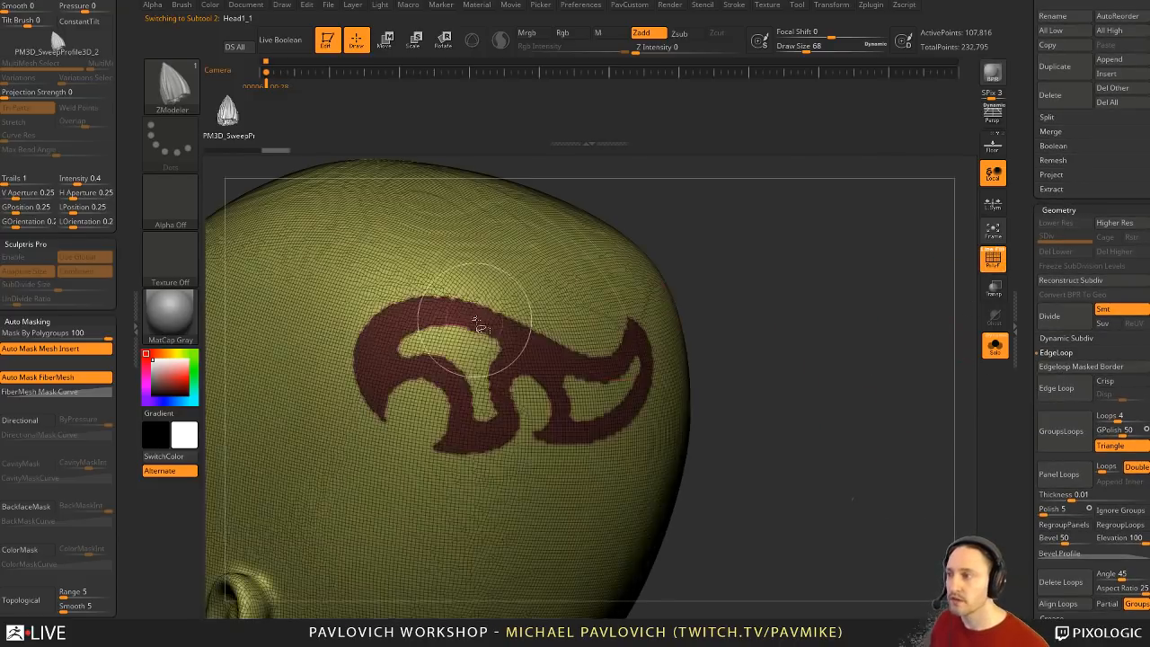
Step: Clear the mask, isolate the curled ornament's polygroup on the head copy and delete the hidden geometry
left_click_drag(751, 315, 772, 329, "ctrl")
left_click(509, 343, "ctrl+shift")
key("3")
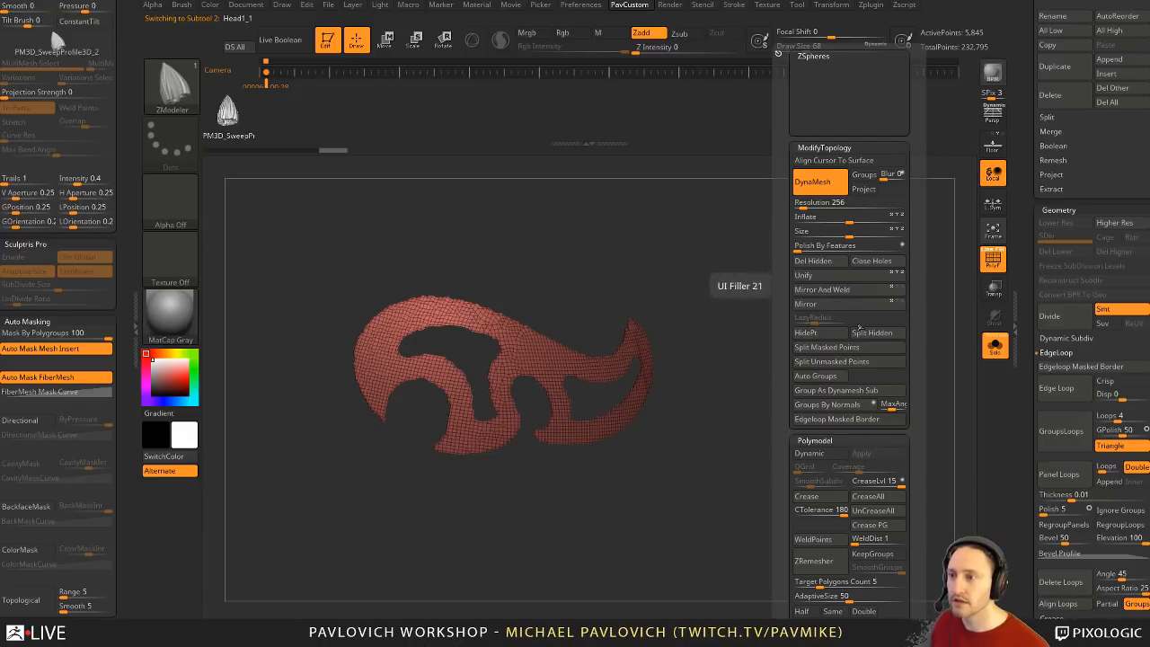
left_click(814, 261)
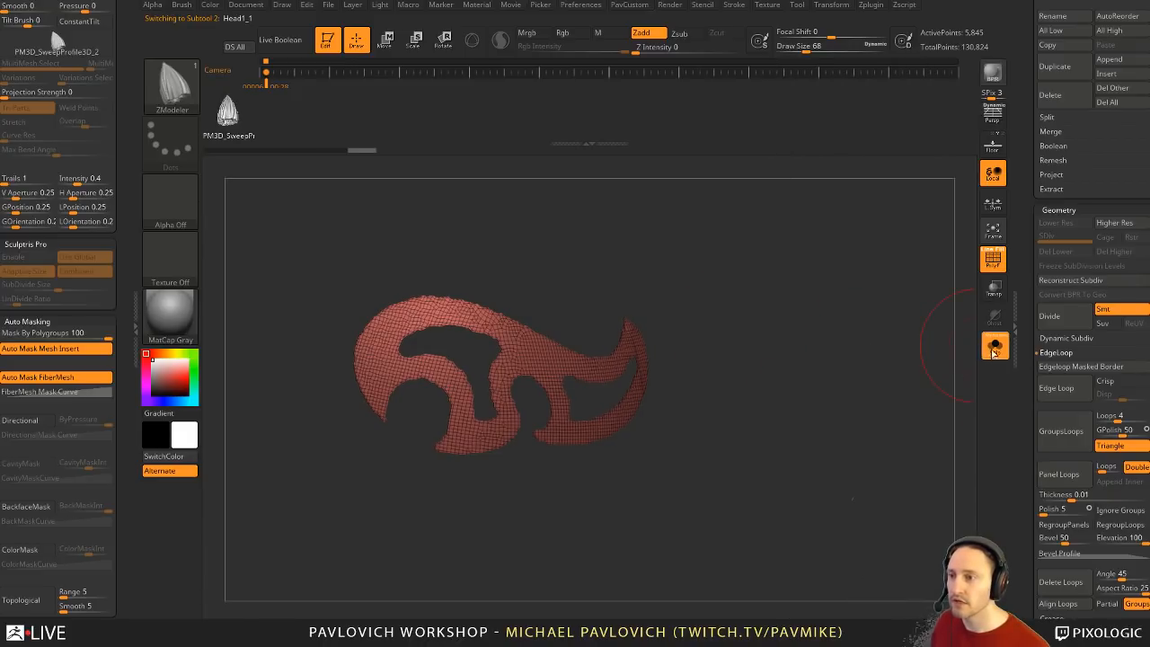
Step: Turn off Solo, hide the spiky hair subtool and switch off the polyframe to see the ornament on the head
left_click(995, 346)
left_click_drag(1014, 341, 1018, 382)
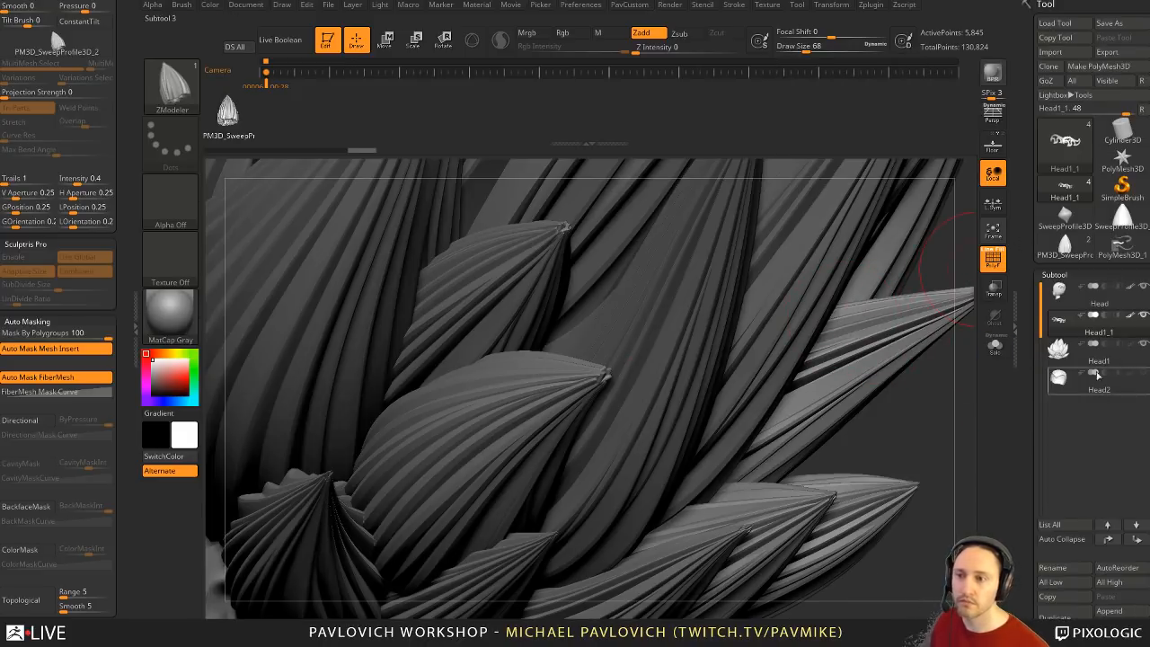
left_click(1144, 344)
mouse_move(776, 349)
left_mouse_down()
mouse_move(815, 358)
mouse_move(761, 357)
mouse_move(798, 354)
mouse_move(806, 331)
mouse_move(698, 319)
mouse_move(762, 331)
left_mouse_up()
left_click(993, 260)
Step: Switch to the Move gizmo and place it on the ornament's surface, checking the piece in Solo
key("w")
key("y")
left_click(1130, 315, "shift")
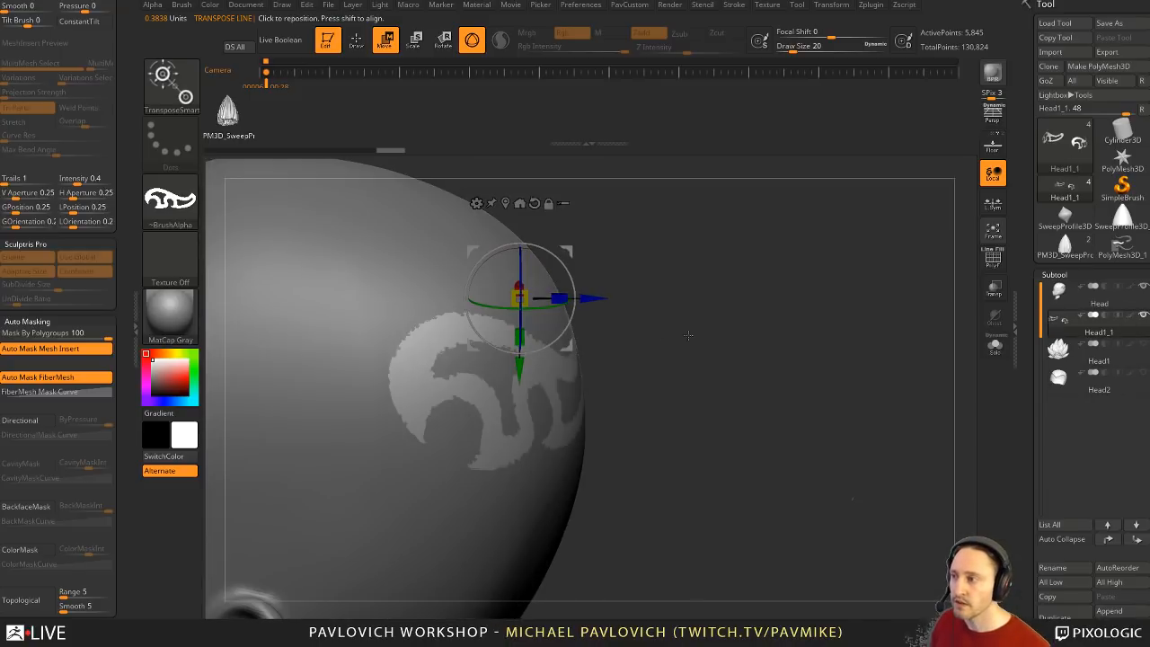
left_click(556, 370, "alt")
left_click(580, 362, "alt")
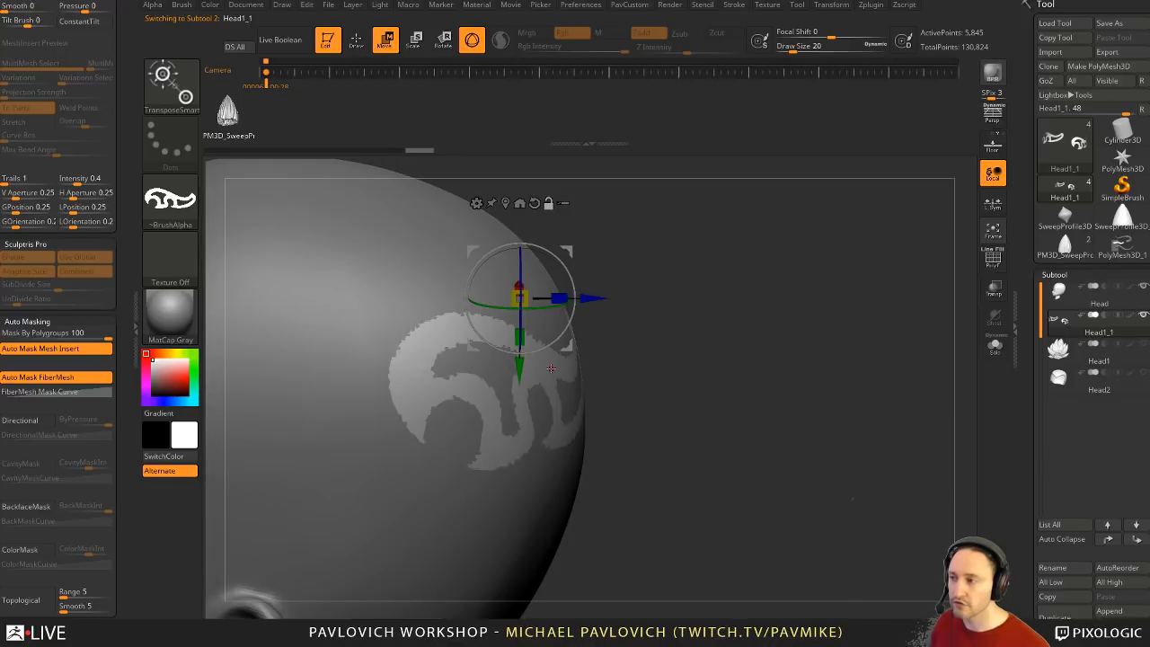
left_click(994, 346)
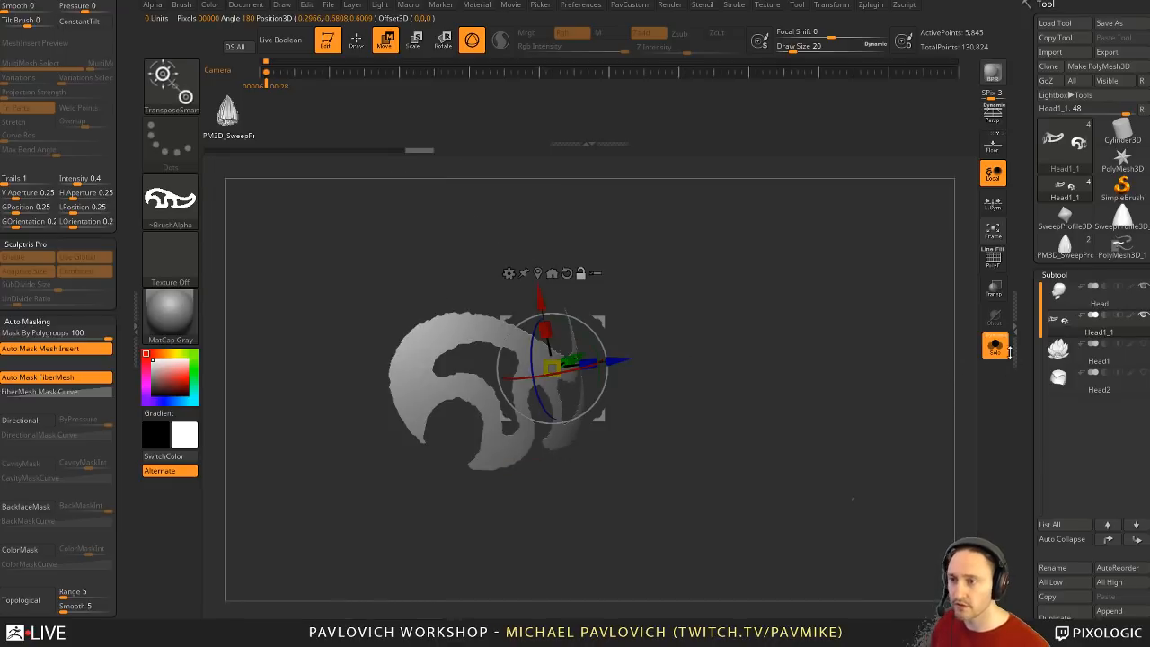
left_click(996, 348)
Step: Move the ornament slightly outward from the head surface and return to Draw mode
left_click_drag(620, 362, 617, 360)
right_click_drag(706, 357, 730, 352)
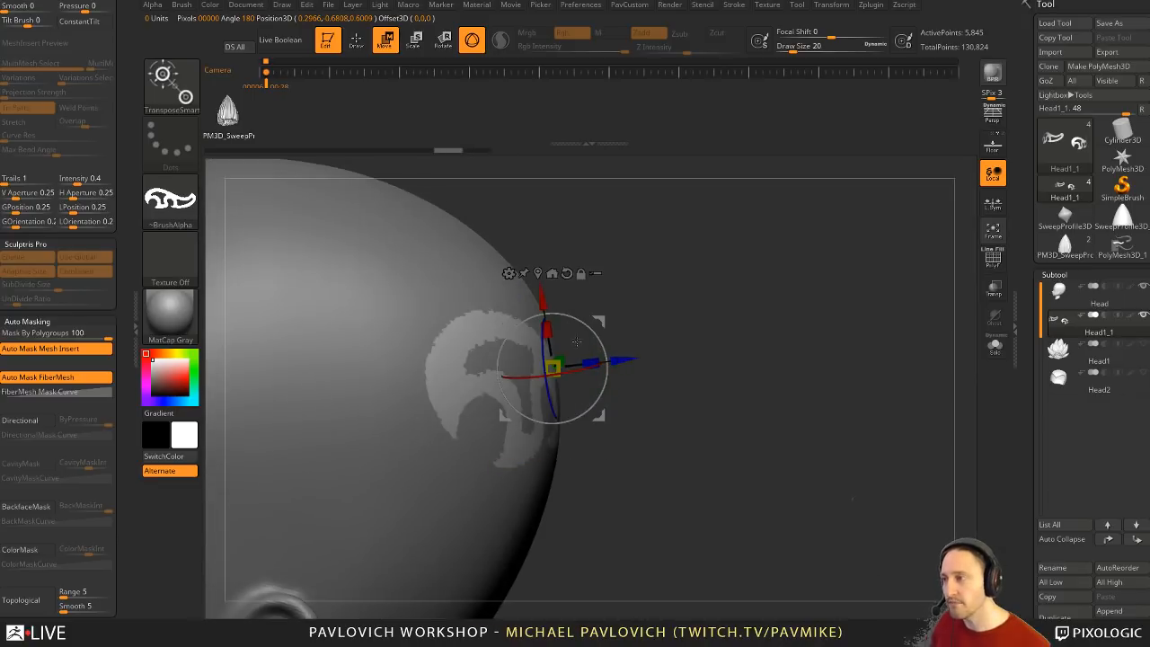
right_click_drag(602, 357, 622, 361)
left_click_drag(622, 361, 622, 361)
key("q")
mouse_move(705, 364)
right_mouse_down()
mouse_move(601, 380)
mouse_move(693, 370)
mouse_move(773, 314)
mouse_move(765, 362)
mouse_move(791, 347)
mouse_move(849, 368)
right_mouse_up()
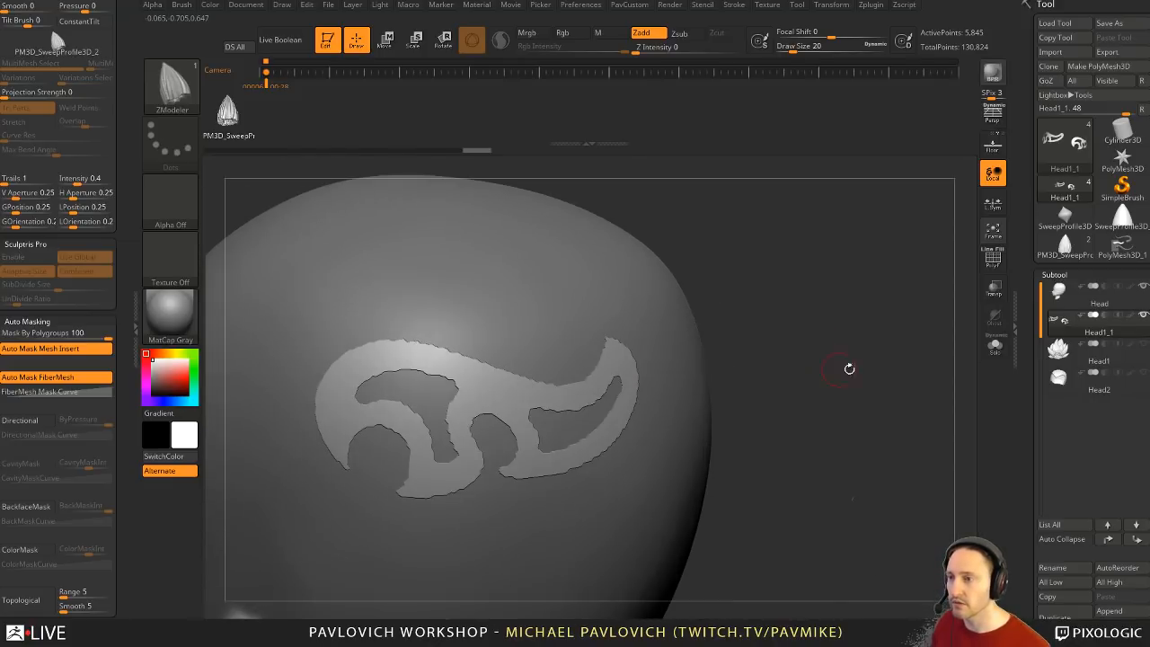
Step: Show the ornament's polyframe and restrict Mask By Feature to Border only, excluding Groups and Crease
left_click(993, 261)
key("2")
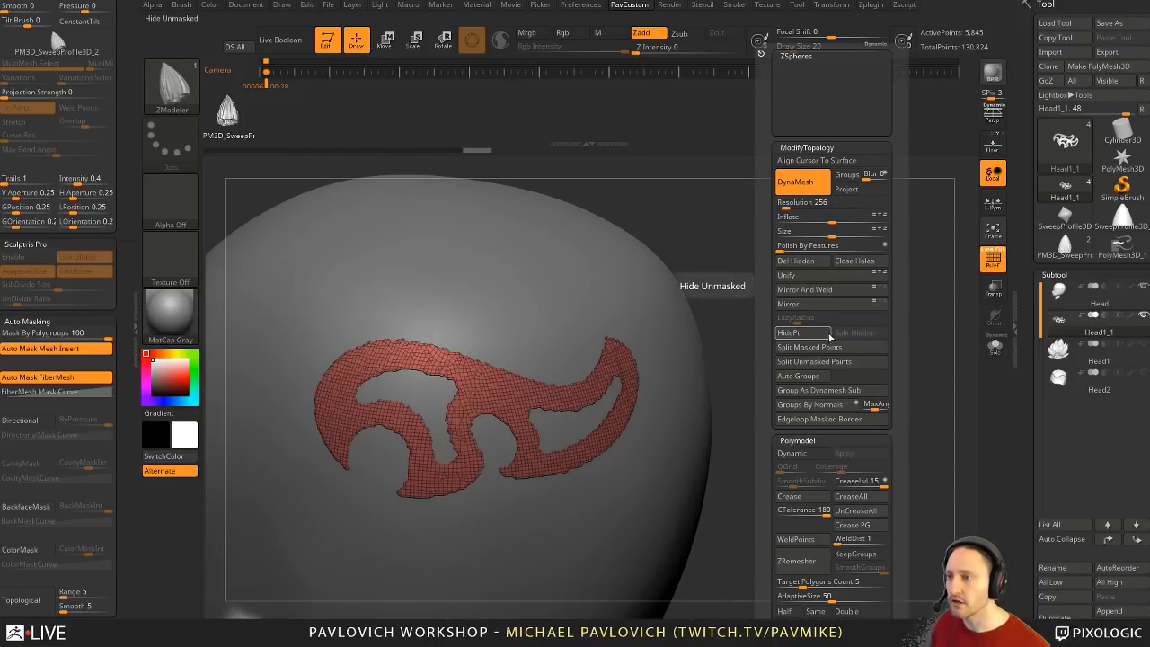
mouse_move(1023, 372)
left_mouse_down()
mouse_move(1033, 240)
mouse_move(1025, 55)
left_mouse_up()
left_click(1058, 190, "shift")
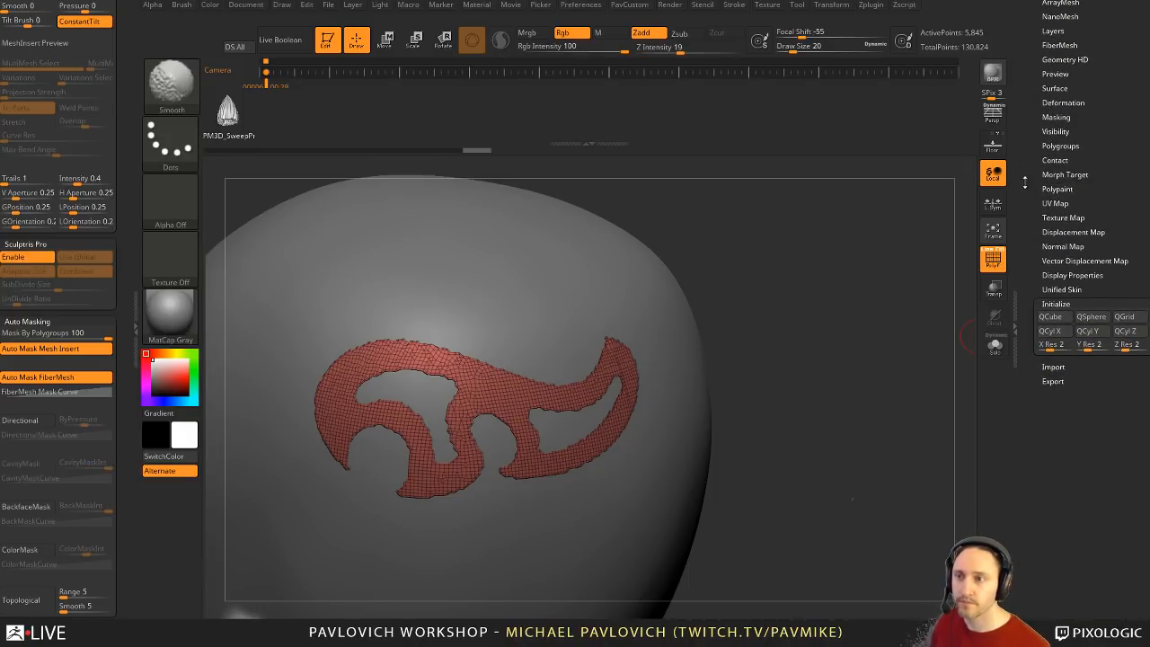
left_click_drag(1025, 182, 1026, 351, "shift")
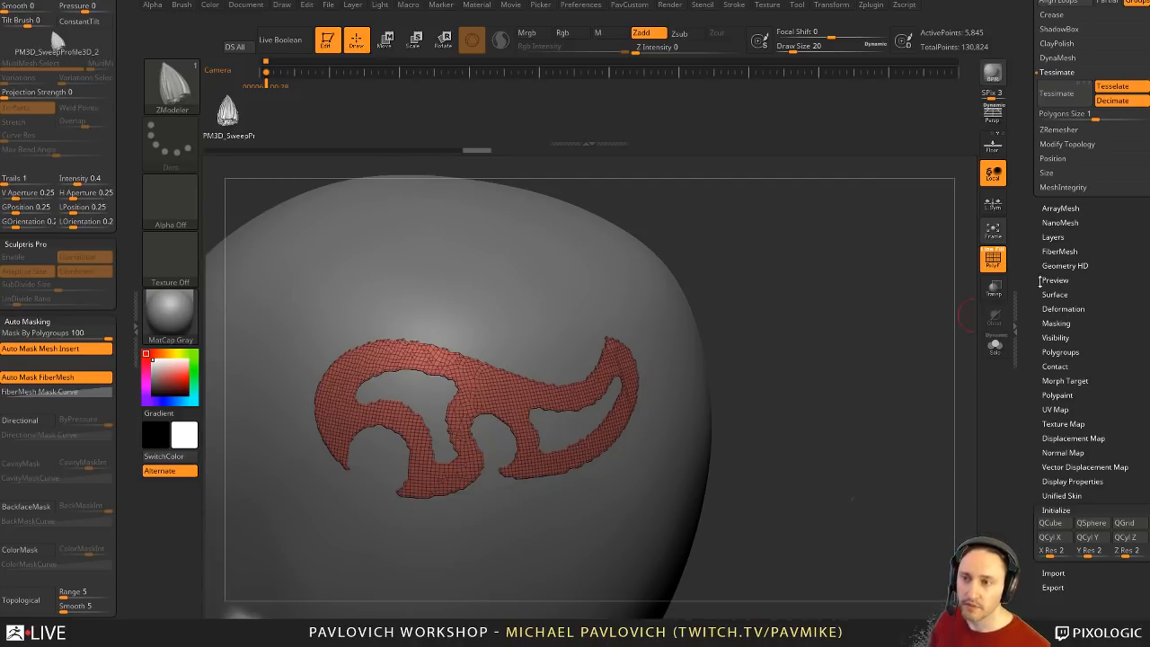
key("shift")
left_click(1057, 325)
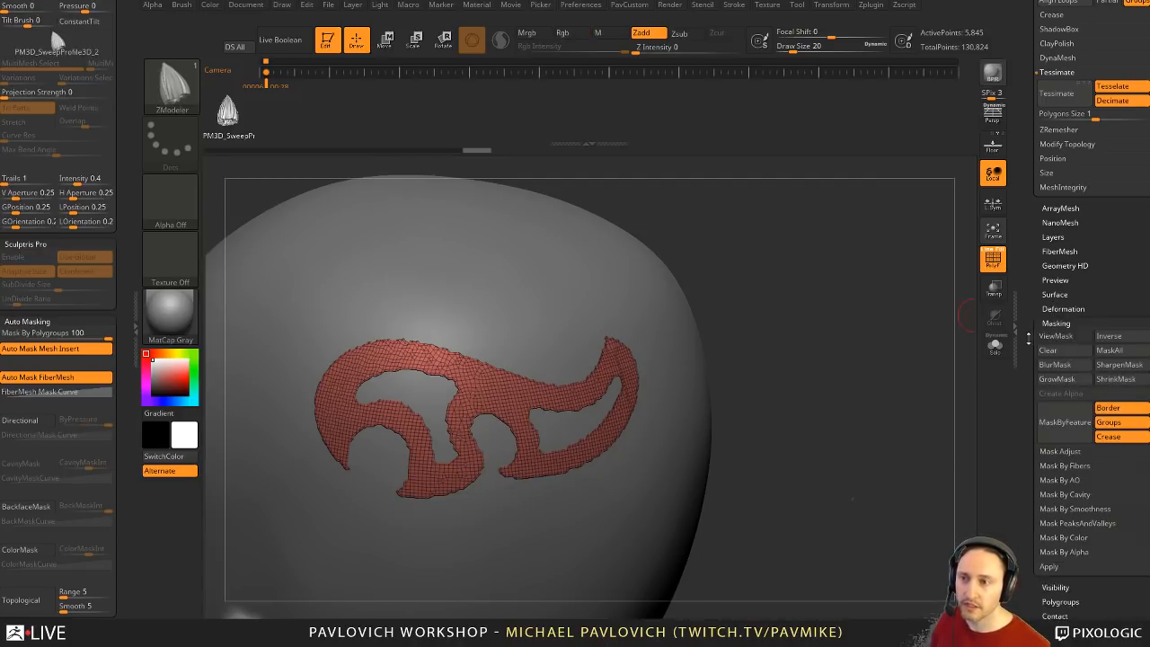
left_click(902, 387, "ctrl")
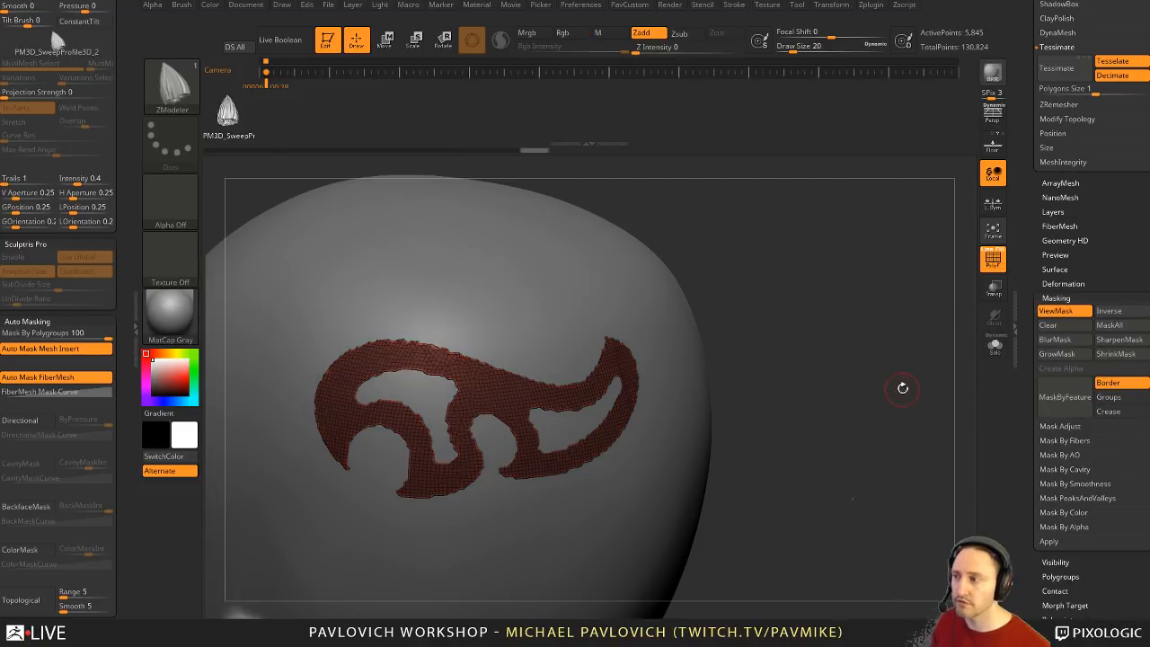
Step: Mask the ornament's border by feature, grow the mask and invert it so only the edges stay editable
key("3")
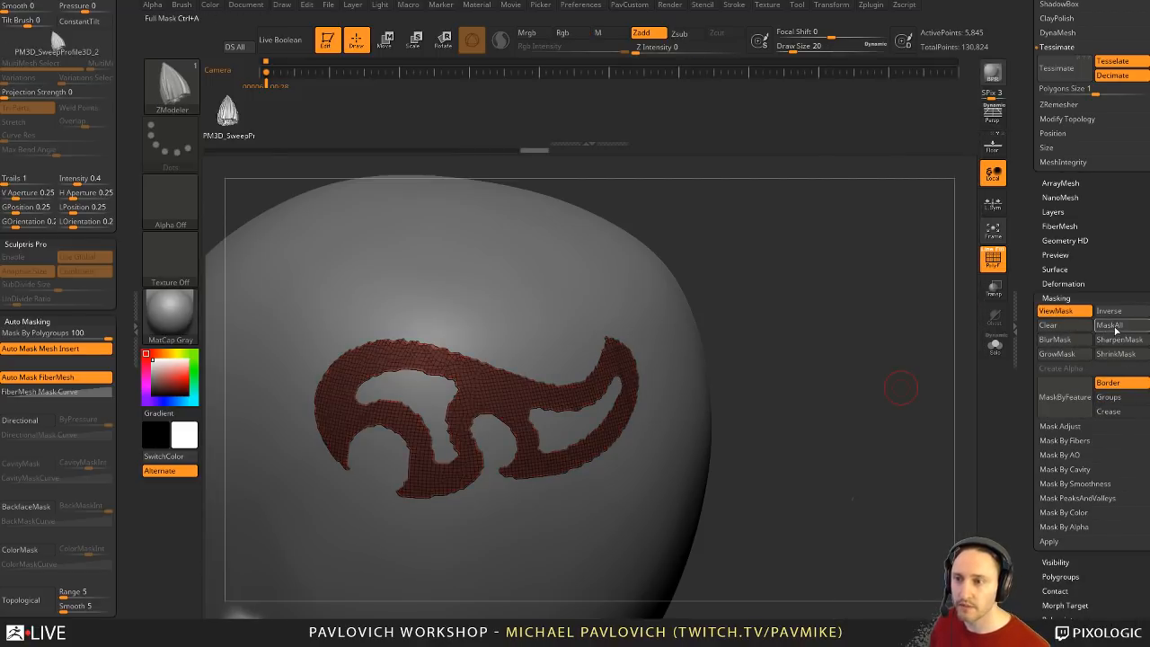
left_click(1047, 401)
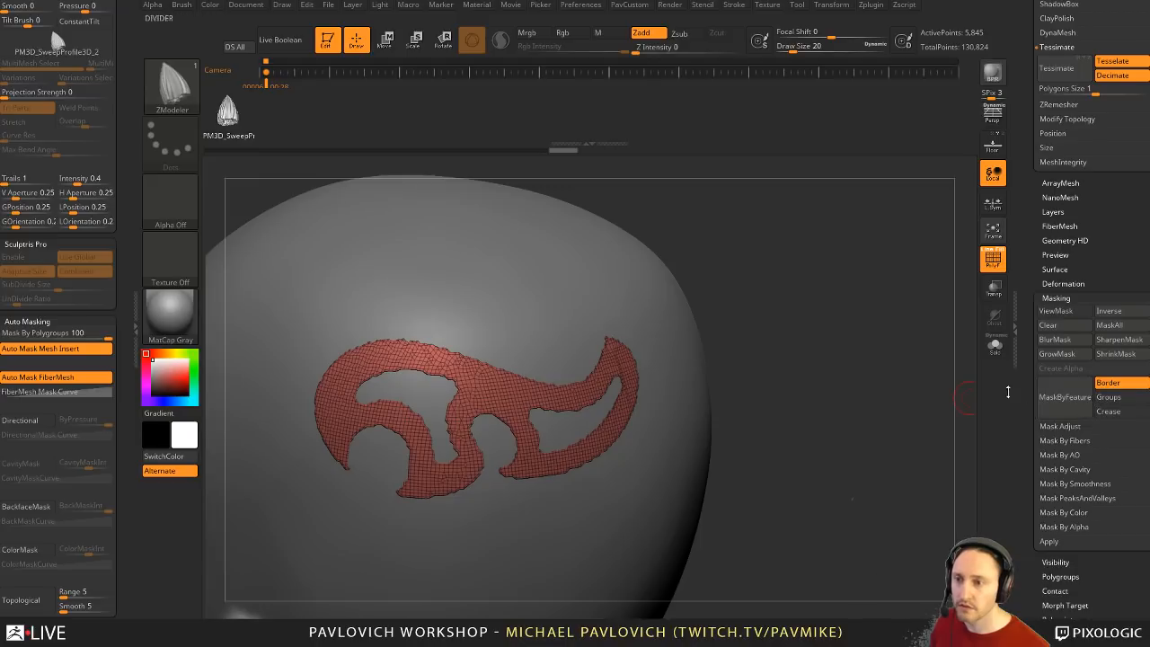
left_click(1056, 310)
left_click(1064, 353)
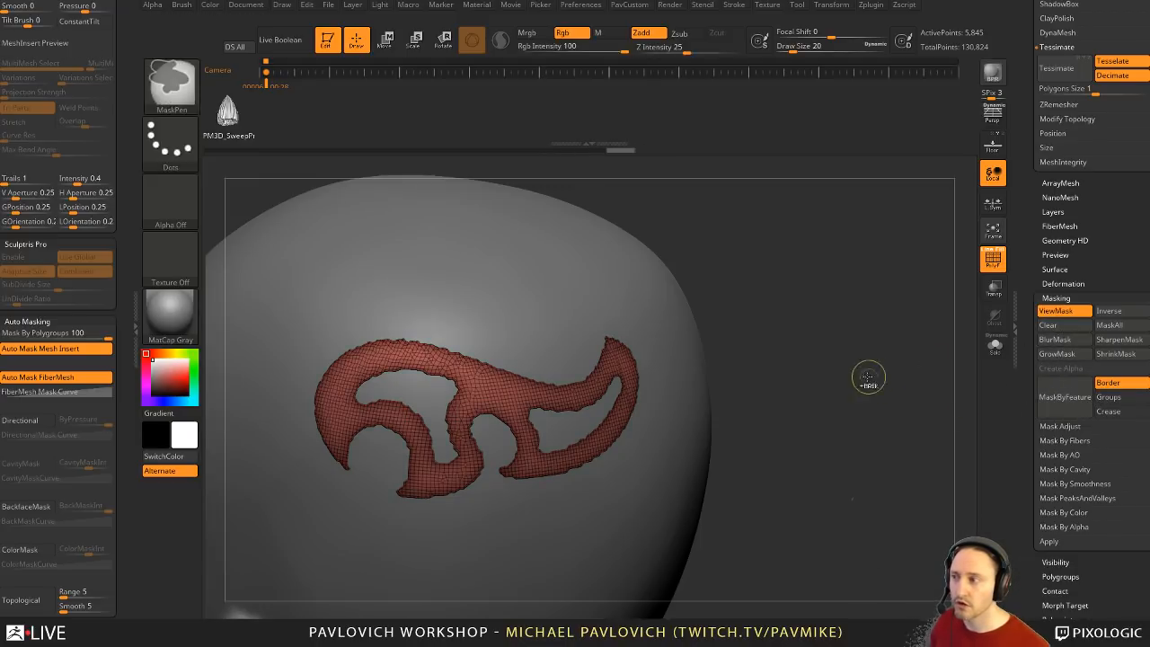
left_click(880, 379, "ctrl")
Step: Smooth the ornament's jagged edges with Polish By Features and clear the mask
key("3")
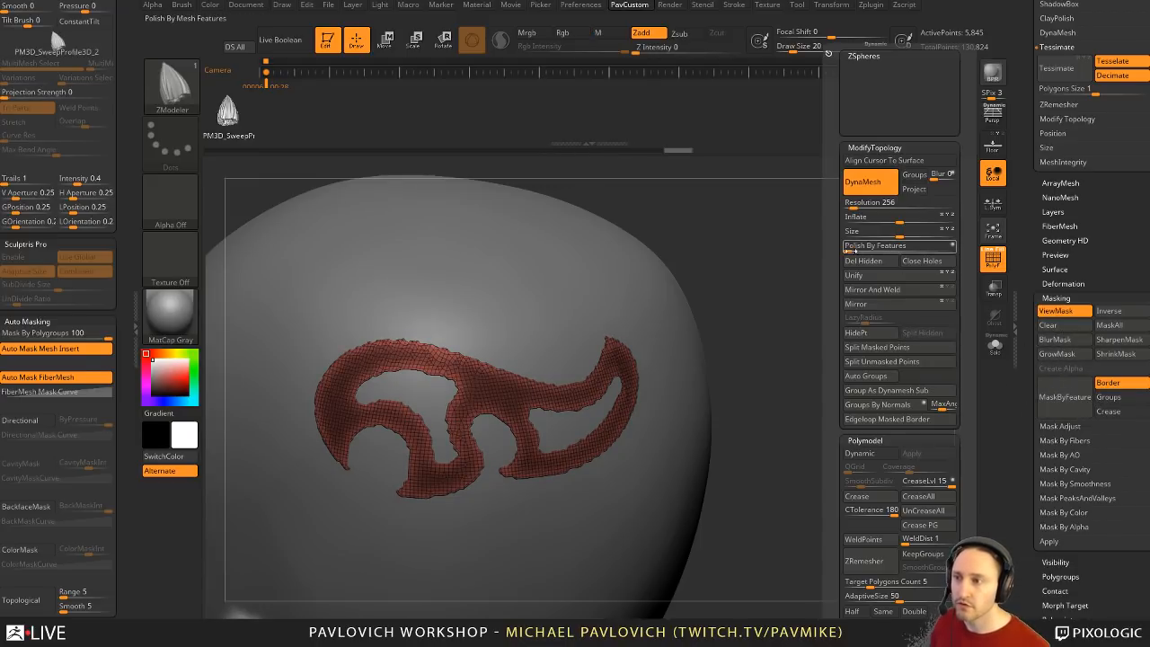
left_click(849, 248)
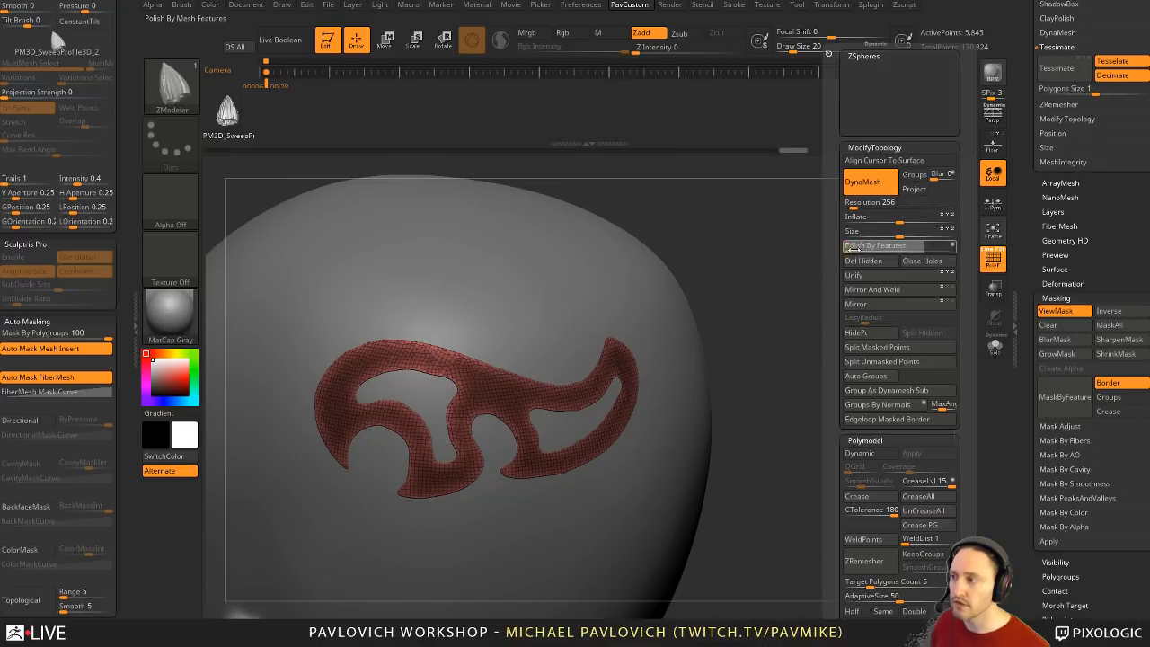
mouse_move(793, 307)
left_mouse_down("ctrl")
mouse_move(806, 324)
mouse_move(760, 321)
mouse_move(843, 316)
mouse_move(784, 317)
left_mouse_up("ctrl")
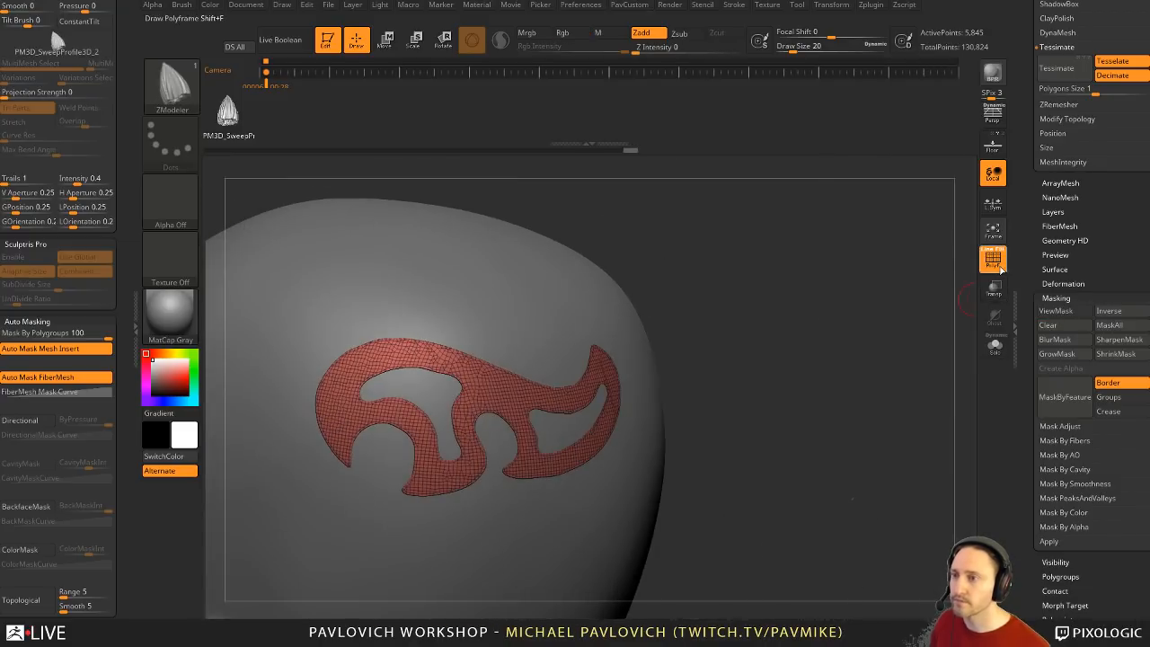
Step: Hide the polyframe and ZRemesh the ornament with AdaptiveSize 16
left_click(996, 266)
key("3")
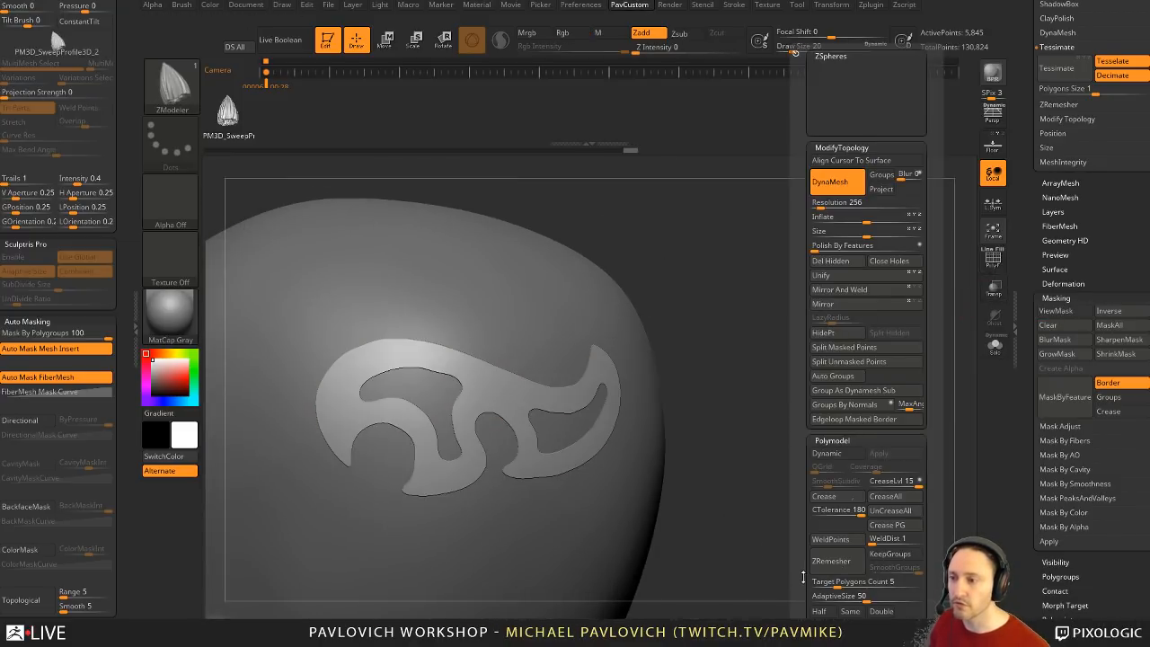
scroll(836, 544, "down", 2)
left_click_drag(835, 541, 839, 541)
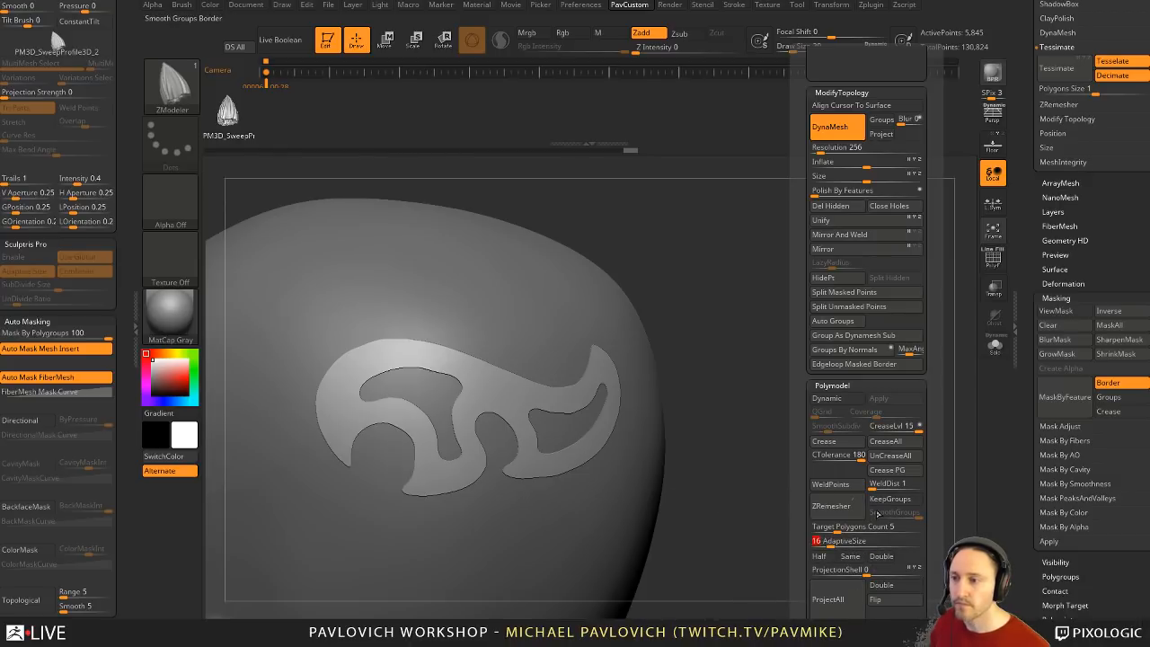
left_click(831, 506)
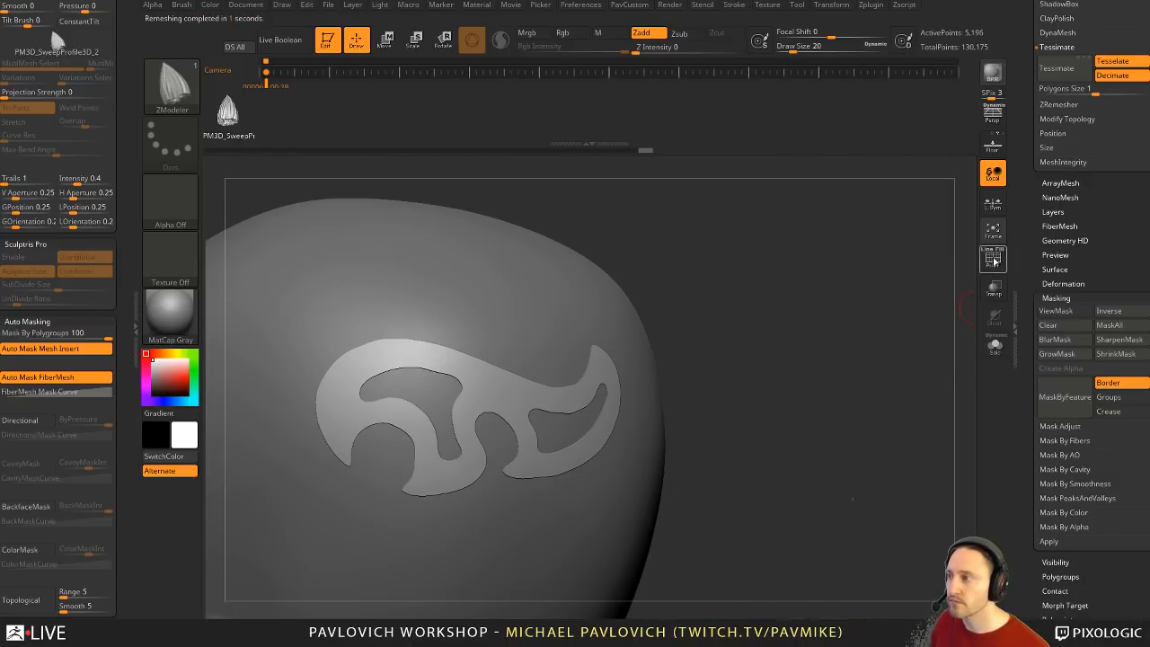
Step: Show the polyframe and ZRemesh the ornament twice more with the Half option
left_click(993, 260)
key("space")
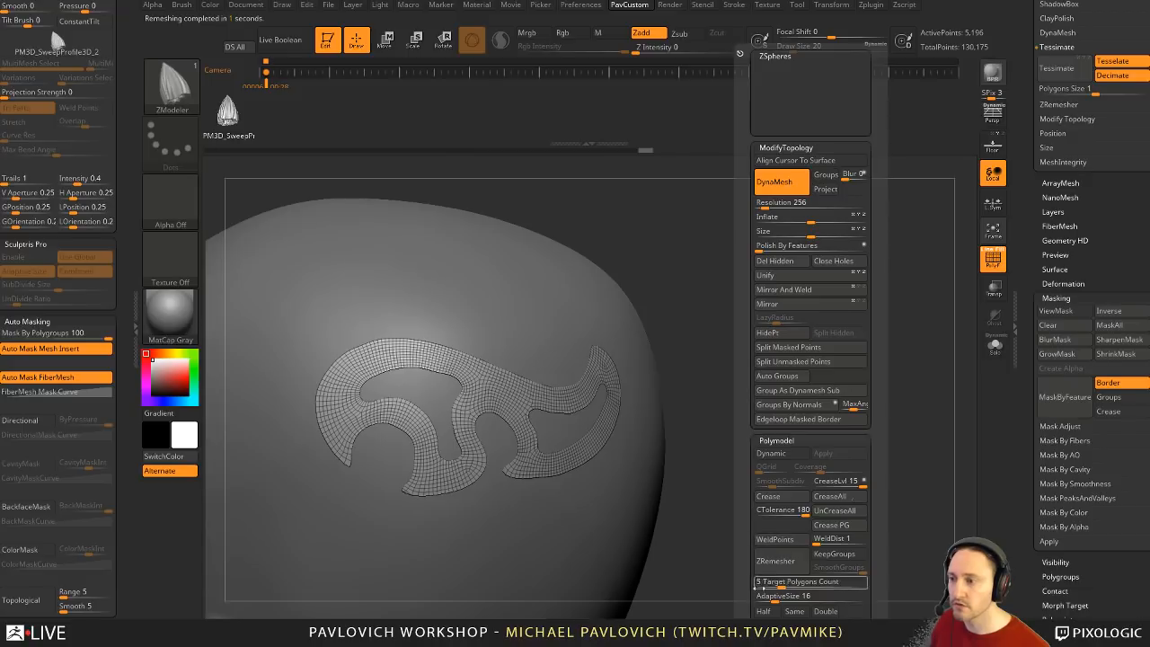
left_click(763, 611)
left_click(780, 562)
left_click(785, 564)
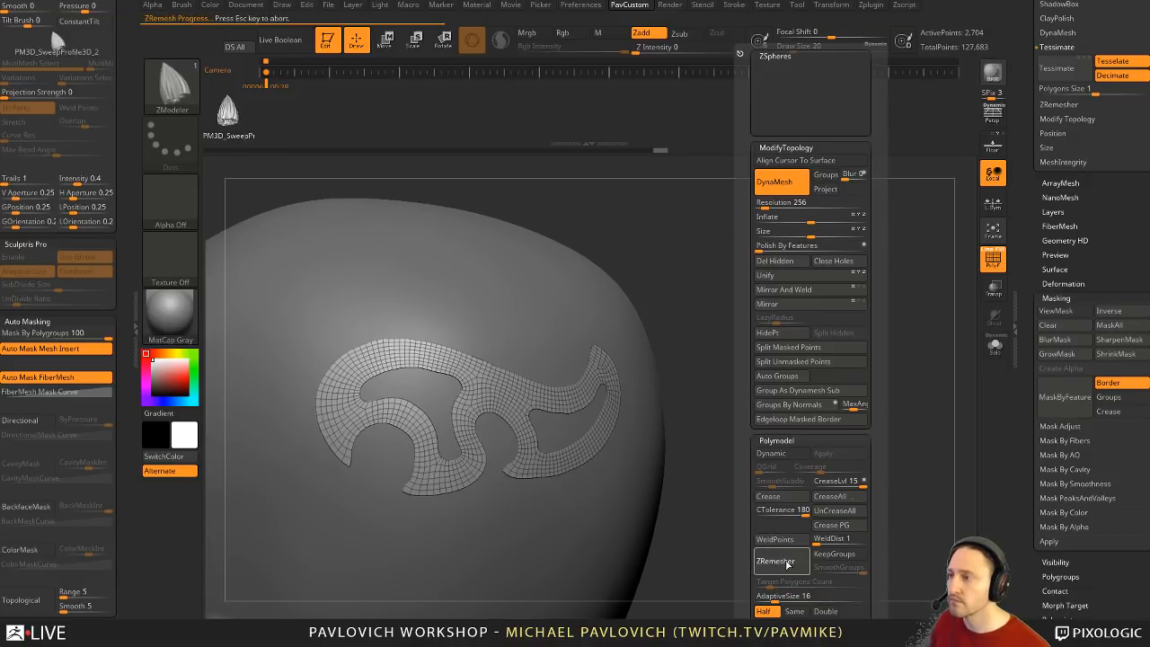
Step: Hide the polyframe and set the Draw Size to 65 with the whole head in view
left_click_drag(779, 358, 826, 336)
key("shift+f")
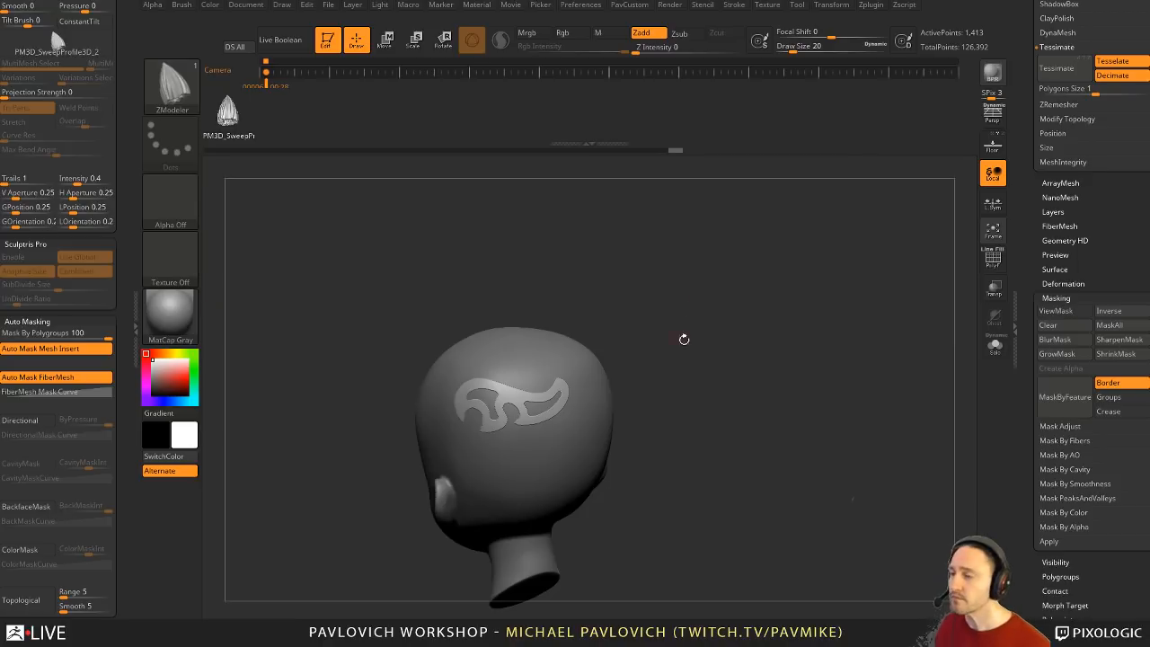
key("s")
left_click_drag(787, 308, 798, 309)
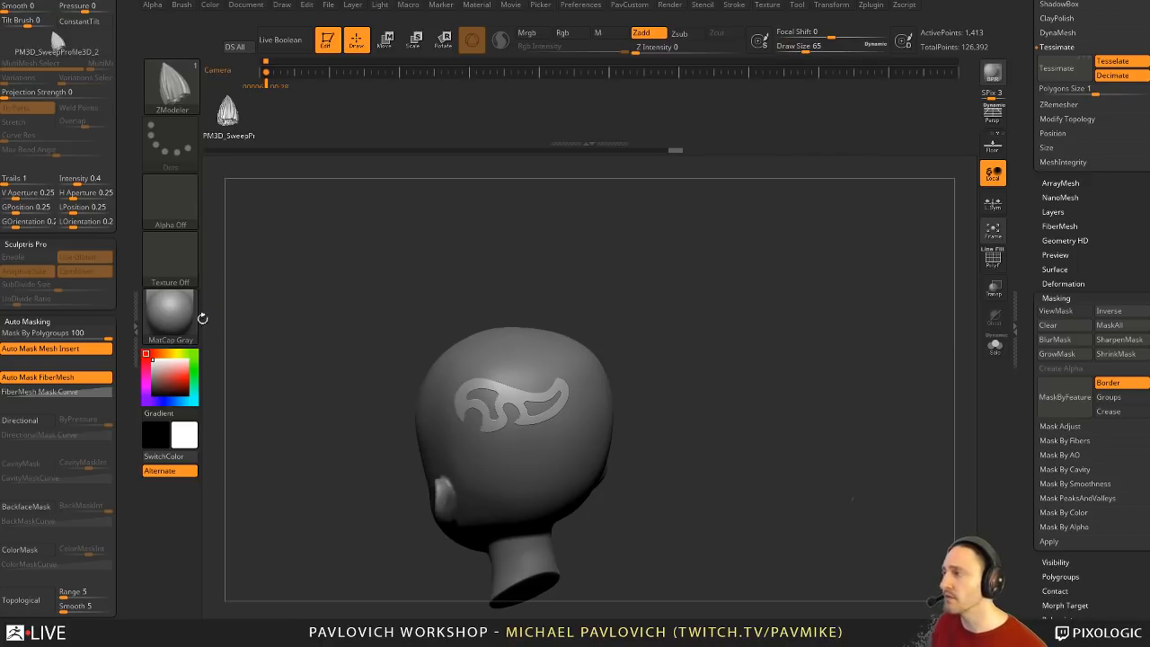
Step: Select the IMM ModelKit brush and choose its Circular_16 insert mesh
scroll(119, 288, "down", 2)
left_click_drag(737, 315, 709, 330)
key("b")
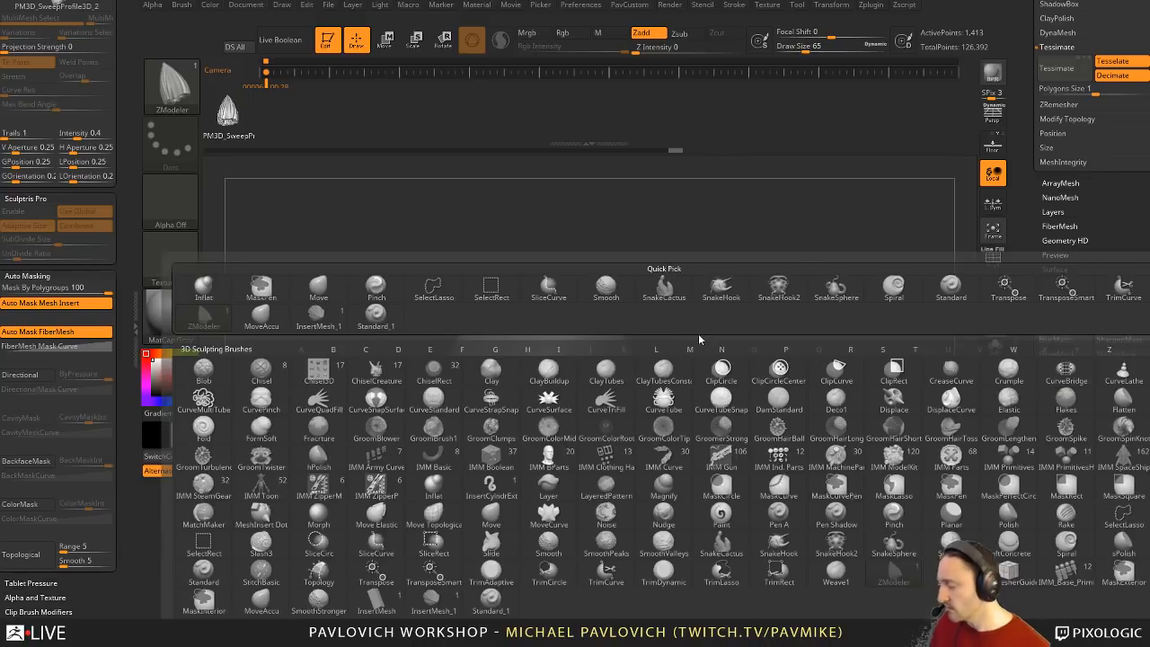
key("i")
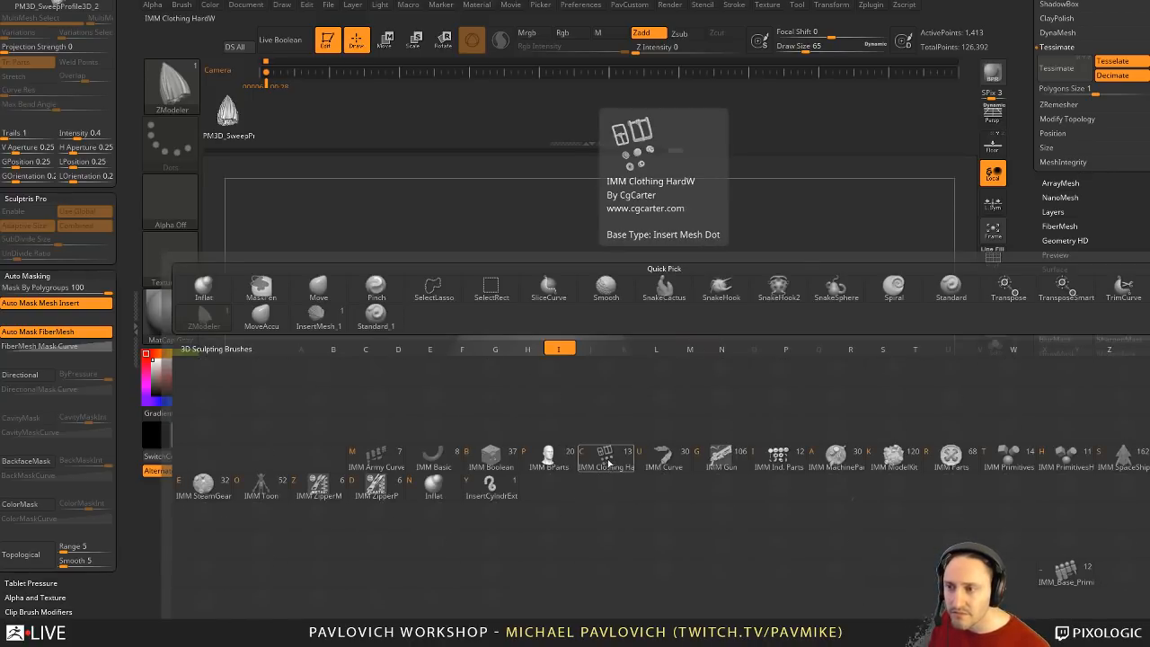
left_click(893, 454)
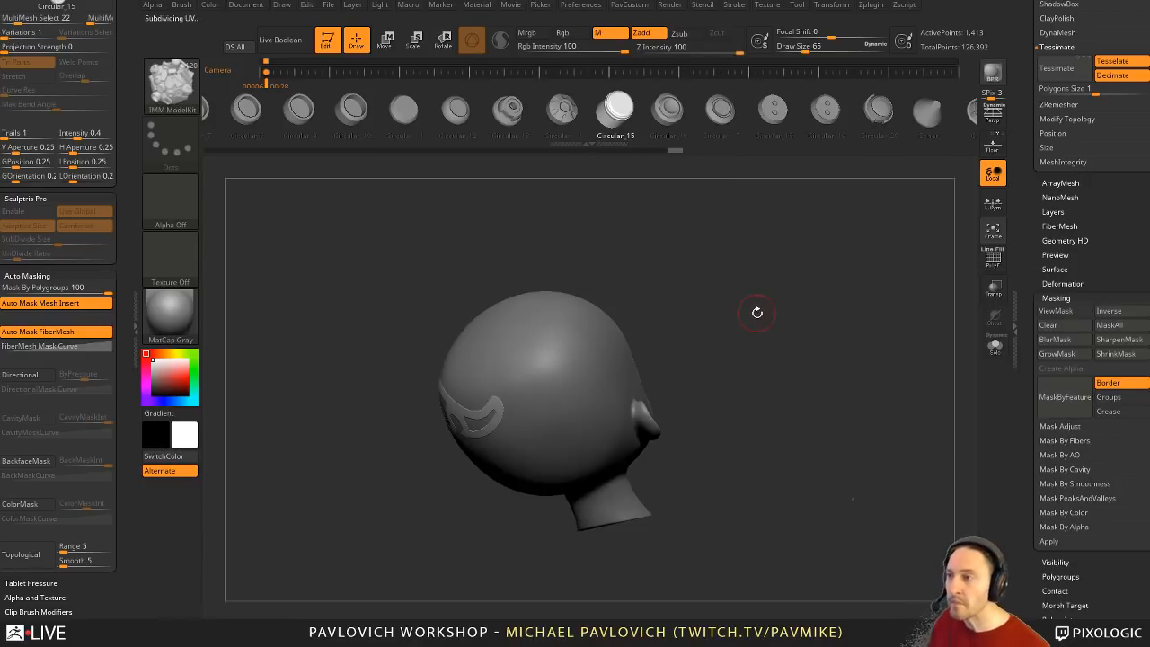
key("m")
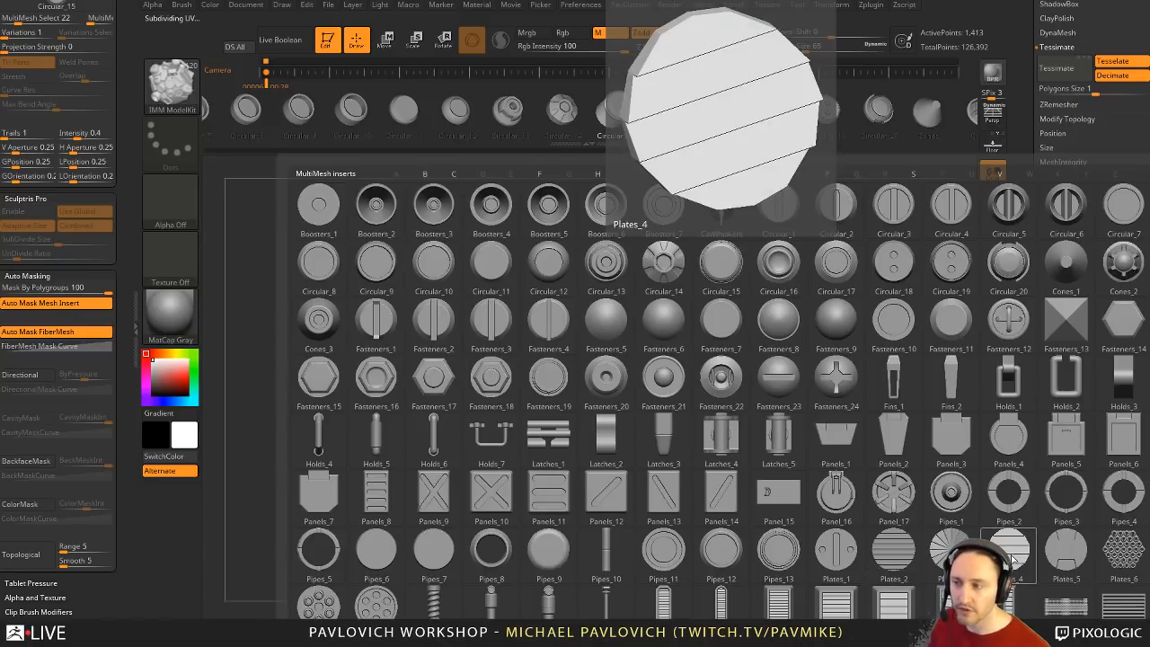
left_click(548, 550)
key("m")
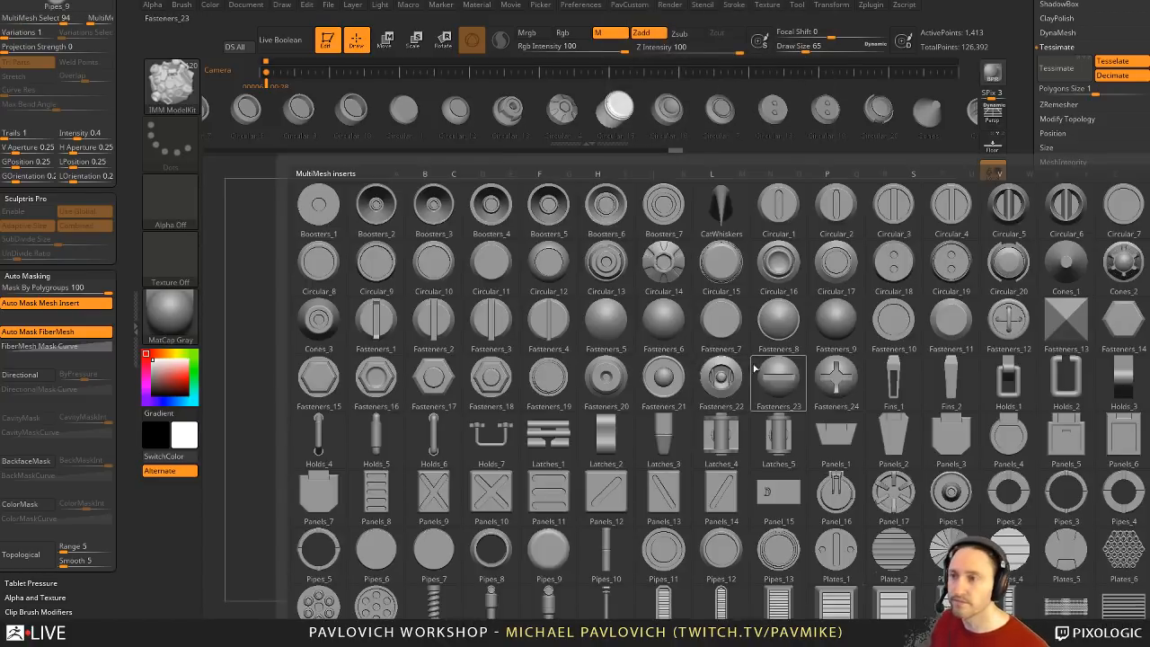
left_click(779, 263)
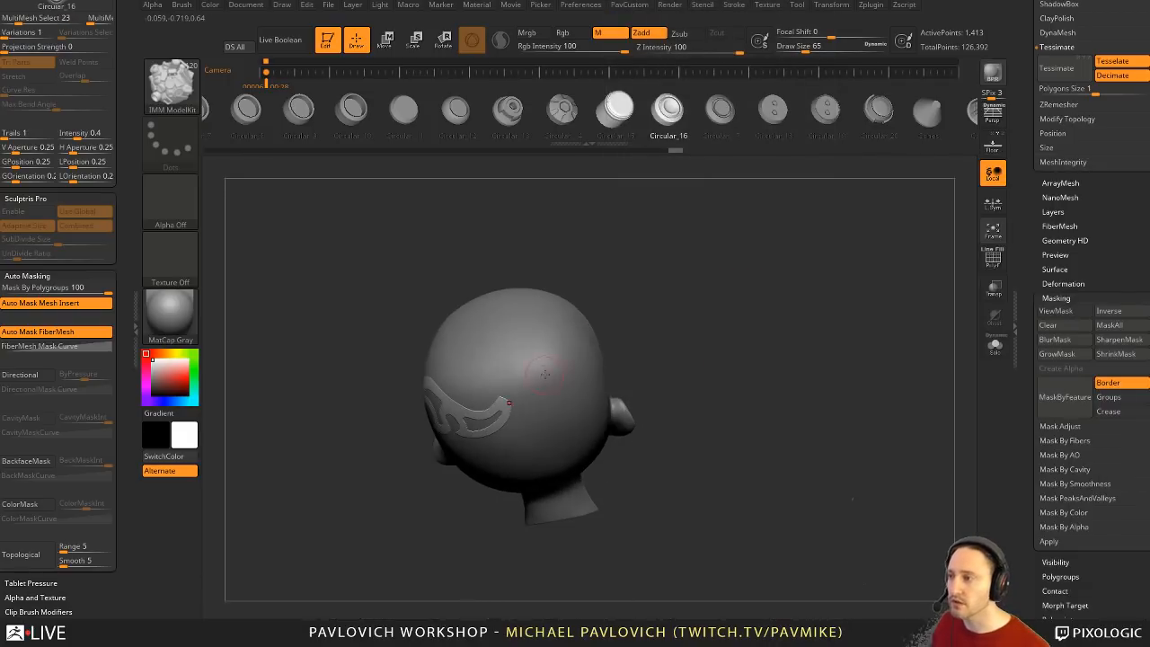
Step: Insert the Circular_16 part on the side of the head and split it into its own subtool with Split Unmasked Points
left_click_drag(557, 369, 594, 396)
left_click_drag(661, 382, 783, 368)
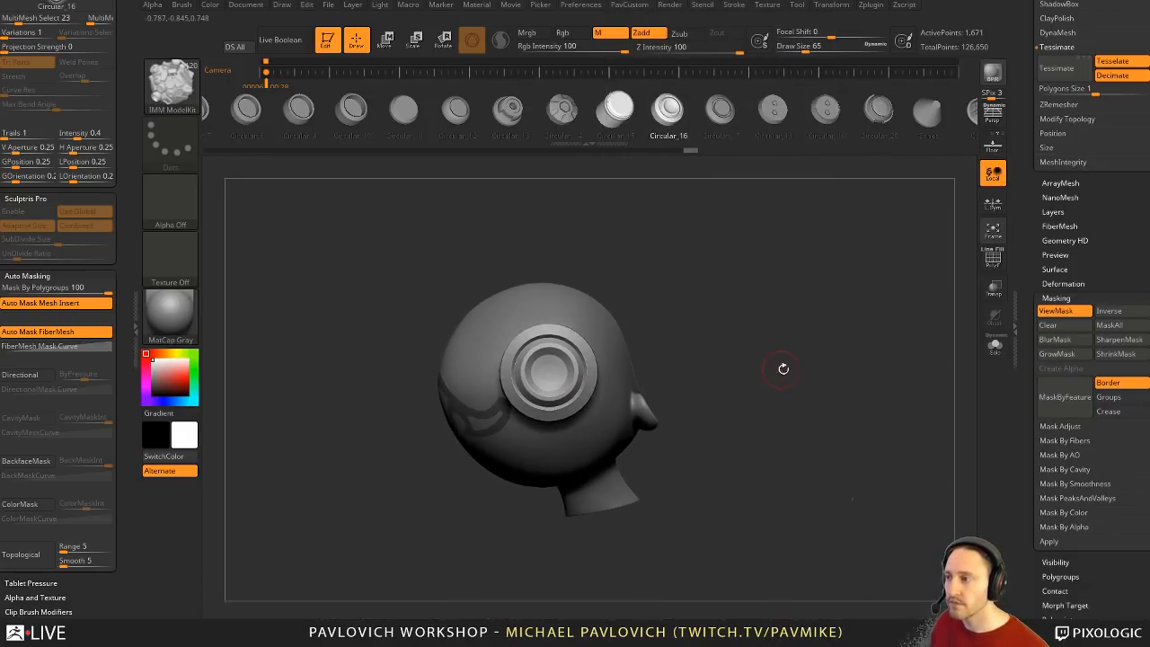
key("grave")
left_click(779, 361)
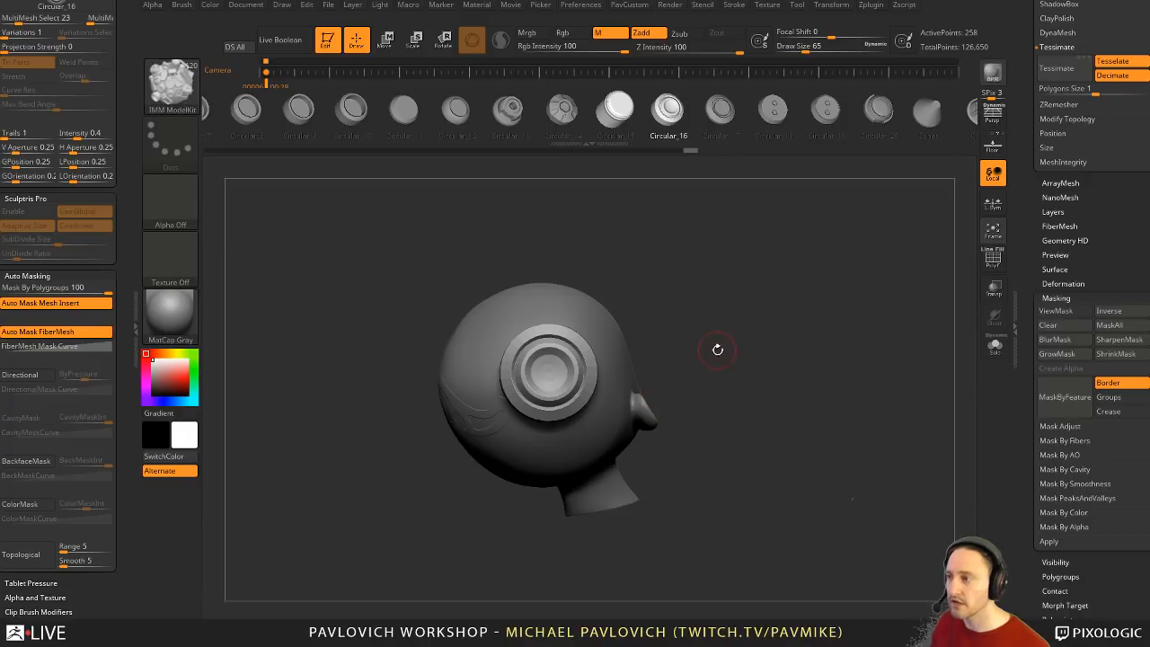
left_click_drag(718, 350, 722, 359)
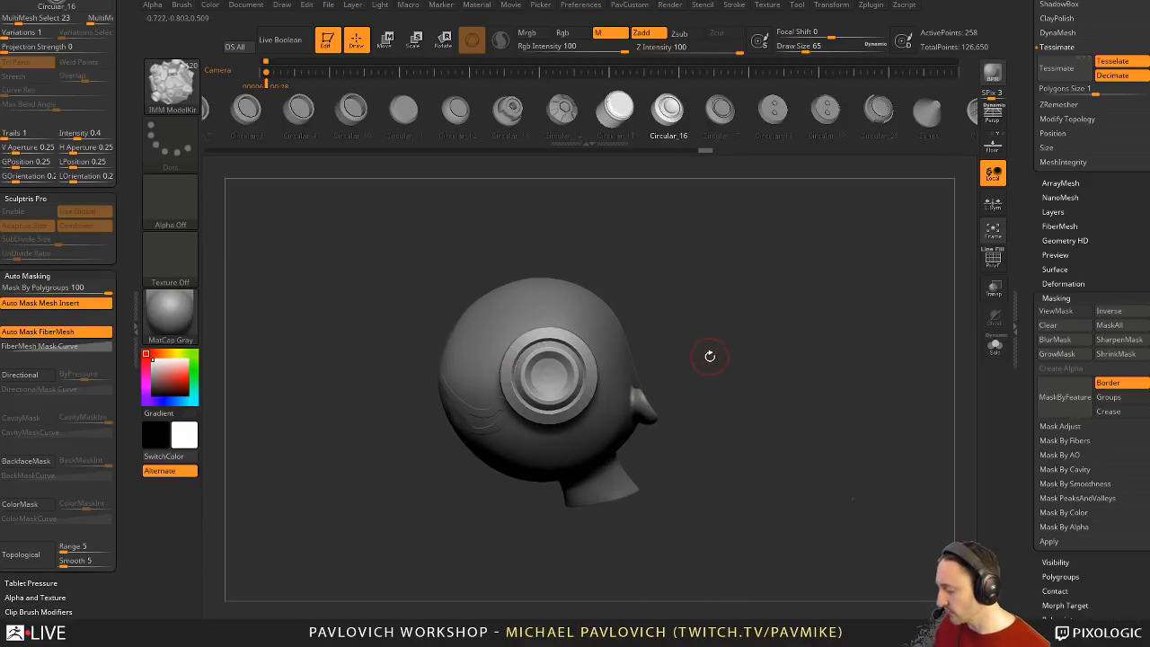
Step: Try to conform the circular part to the head surface with the MatchMaker brush, and undo the stroke
key("b")
key("m")
key("k")
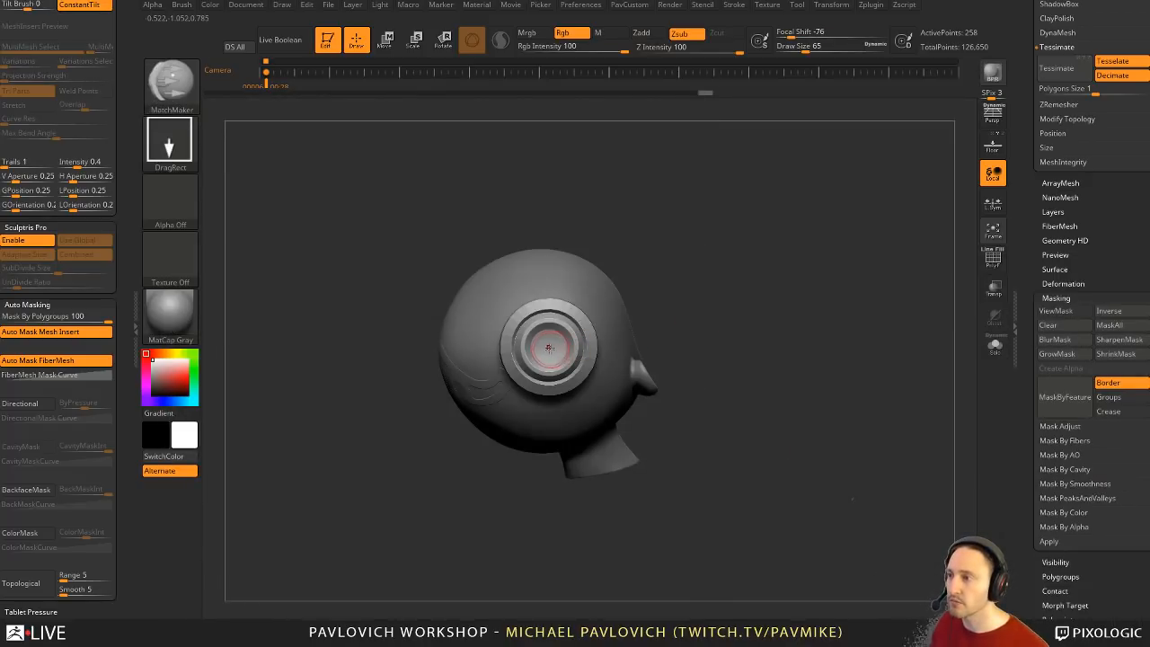
left_click_drag(549, 349, 579, 382)
left_click_drag(754, 338, 812, 304)
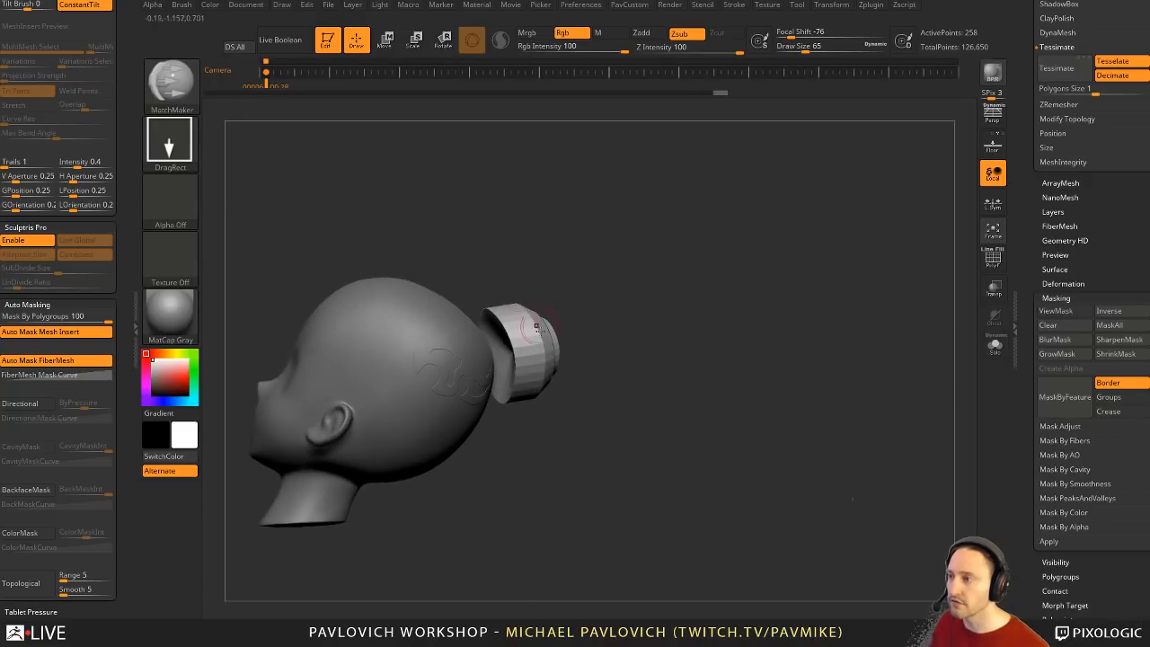
left_click_drag(632, 335, 589, 339)
key("ctrl+z")
Step: Make the head the active subtool, try inserting another IMM ModelKit Circular_16 part on it, and undo the insertion
left_click_drag(724, 366, 726, 306)
left_click(518, 457, "alt")
left_click_drag(660, 402, 709, 372)
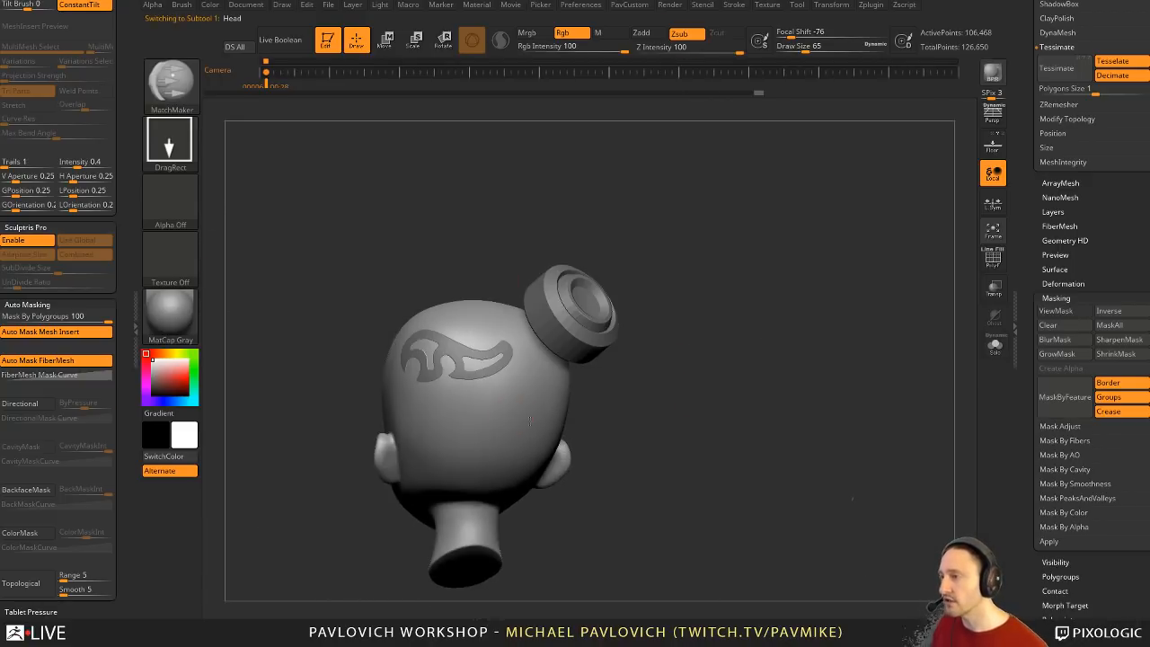
key("b")
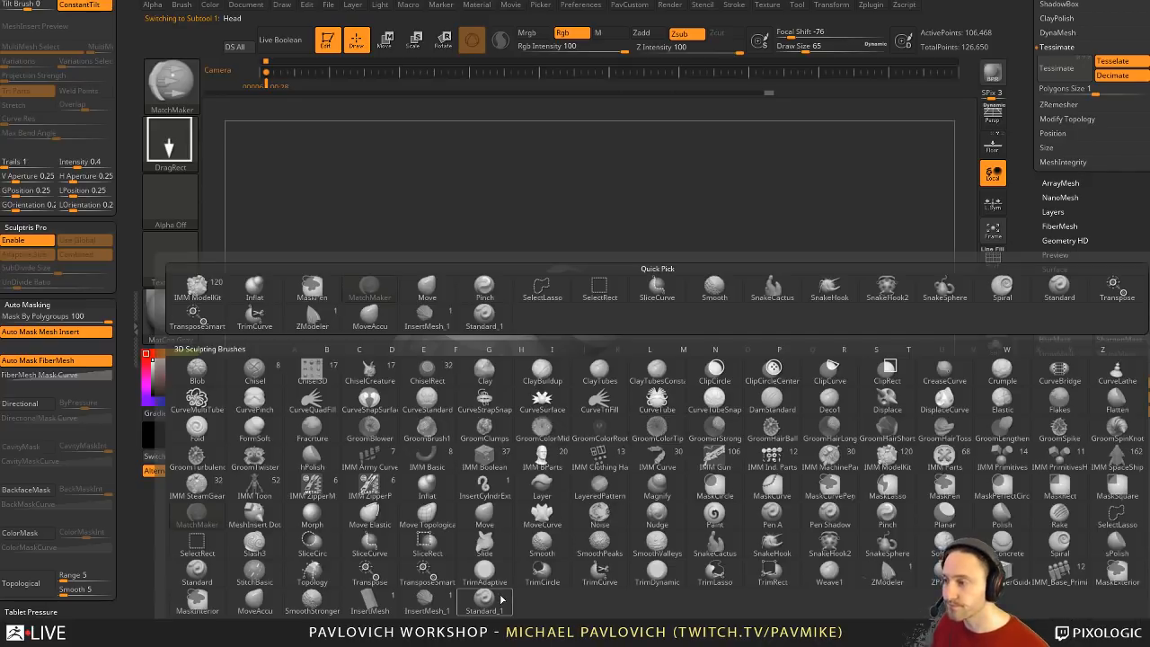
key("i")
key("k")
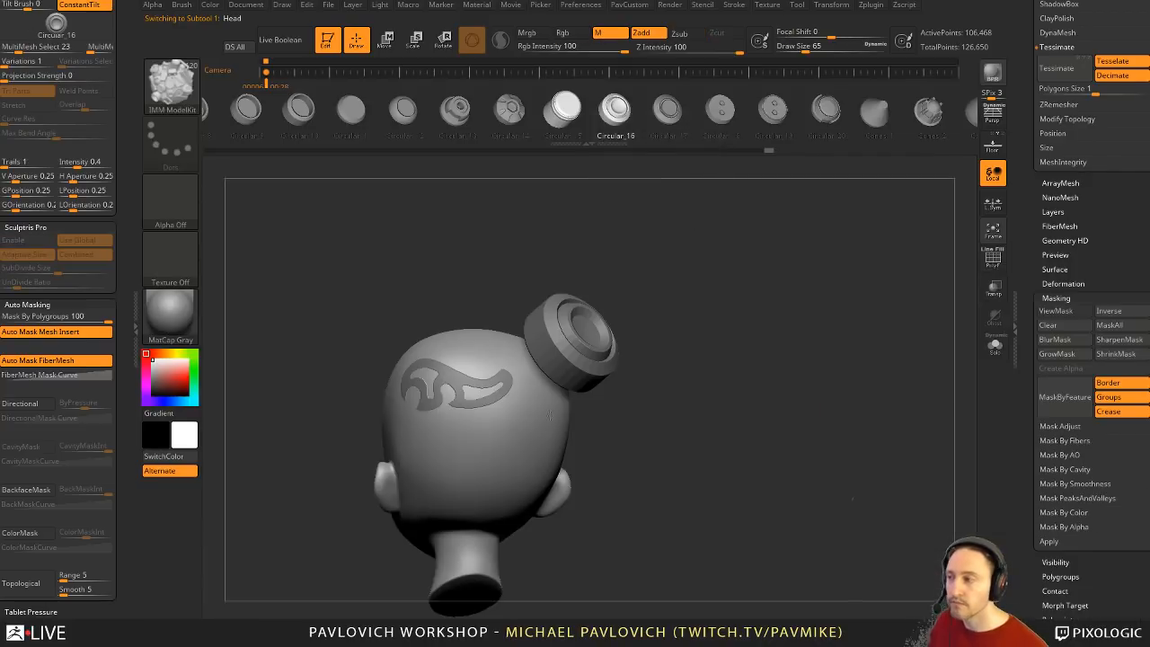
left_click_drag(484, 467, 514, 470)
left_click_drag(582, 467, 642, 465)
key("ctrl+z")
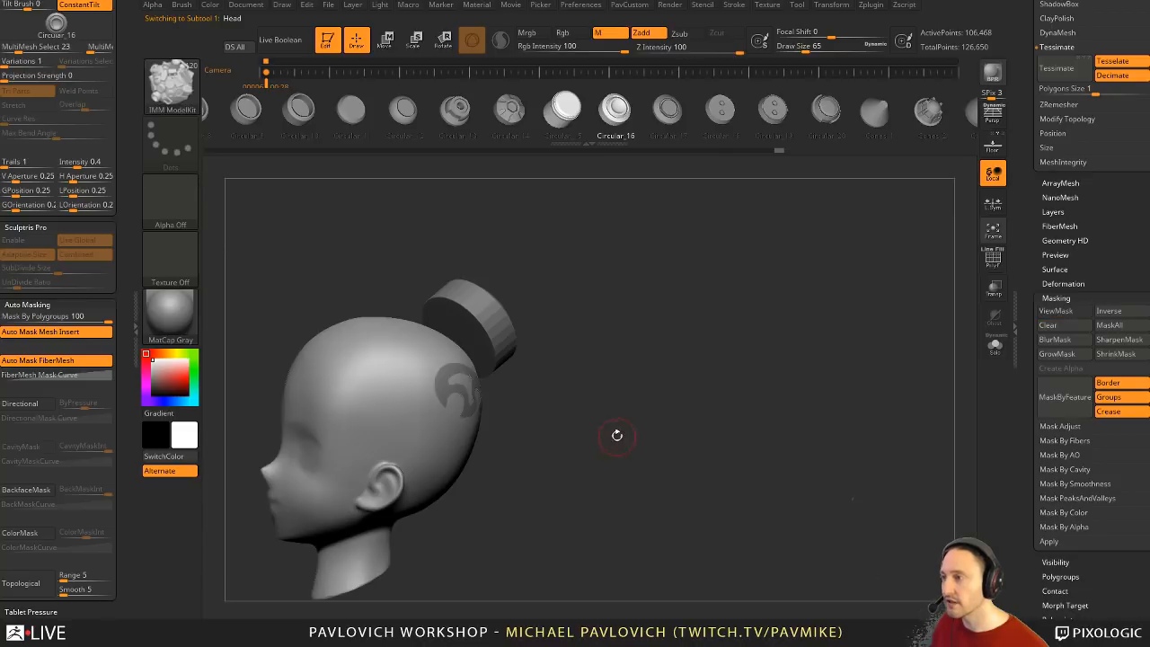
Step: Set the insert brush's Imbed depth to 1, test it with a Circular_16 part on the head, and undo the insertion
mouse_move(117, 174)
left_mouse_down()
mouse_move(127, 337)
mouse_move(121, 292)
left_mouse_up()
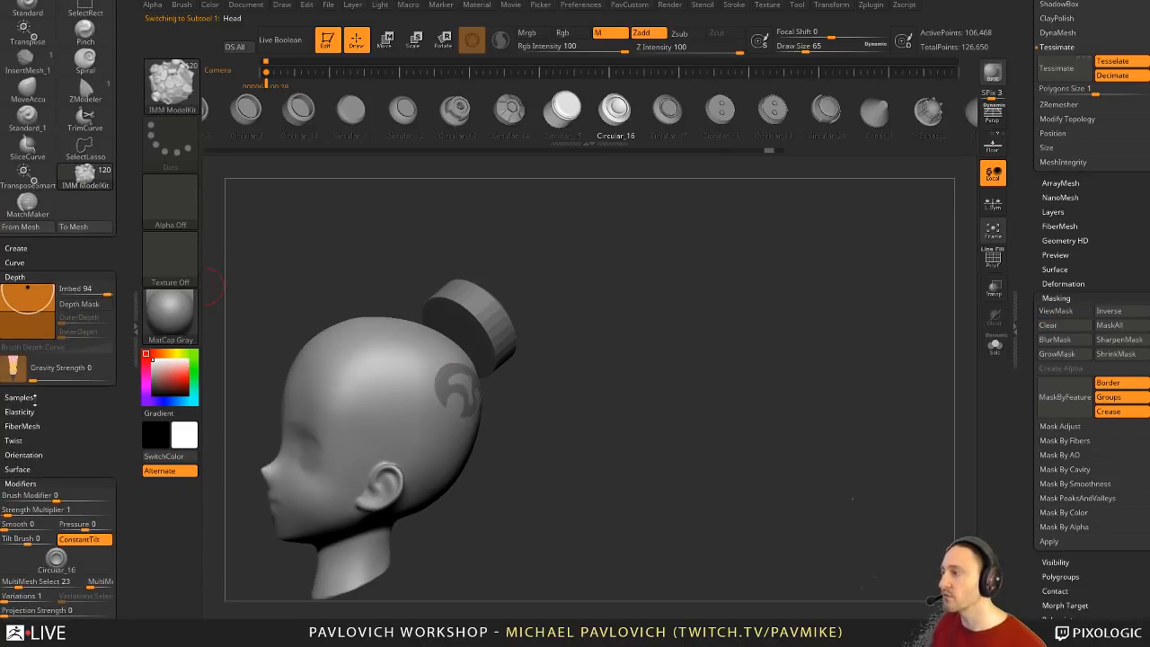
left_click_drag(29, 288, 28, 311)
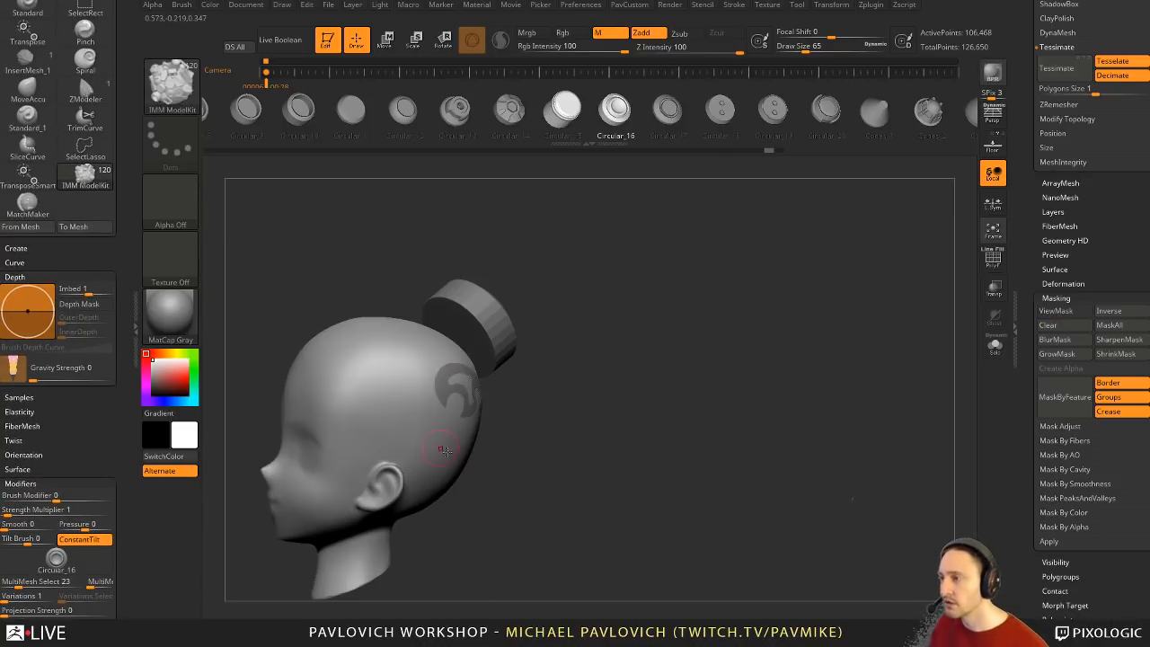
left_click_drag(444, 449, 478, 457)
mouse_move(565, 471)
left_mouse_down()
mouse_move(633, 484)
mouse_move(600, 473)
left_mouse_up()
key("ctrl+z")
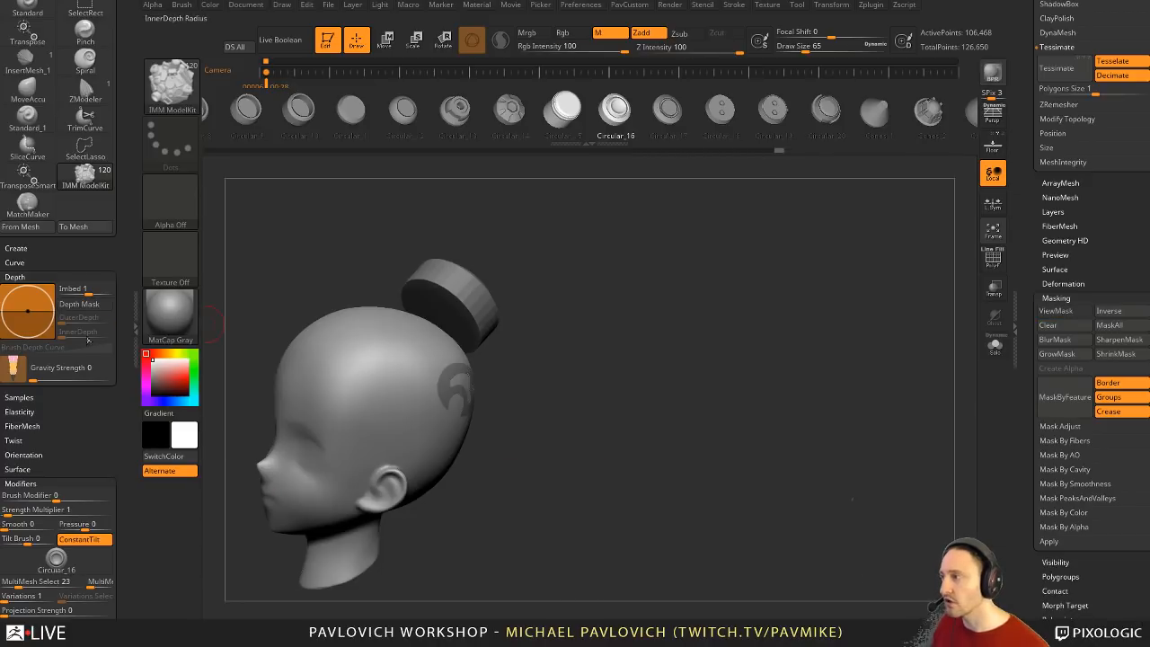
Step: Set the insert brush's Projection Strength to 100 and test it with Circular_16 insertions on the head, undoing them
mouse_move(98, 459)
left_mouse_down()
mouse_move(95, 200)
mouse_move(93, 213)
left_mouse_up()
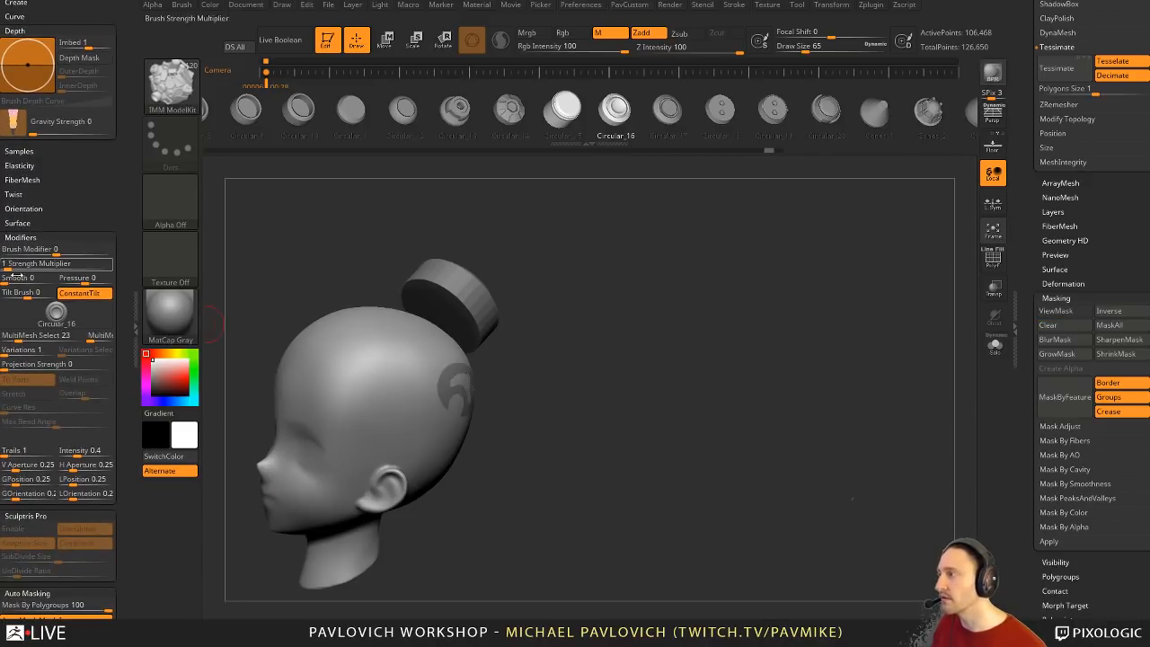
left_click_drag(48, 365, 162, 352)
left_click_drag(620, 458, 652, 432)
key("ctrl+z")
left_click_drag(393, 350, 472, 356)
mouse_move(576, 355)
left_mouse_down()
mouse_move(585, 307)
mouse_move(647, 273)
mouse_move(699, 346)
left_mouse_up()
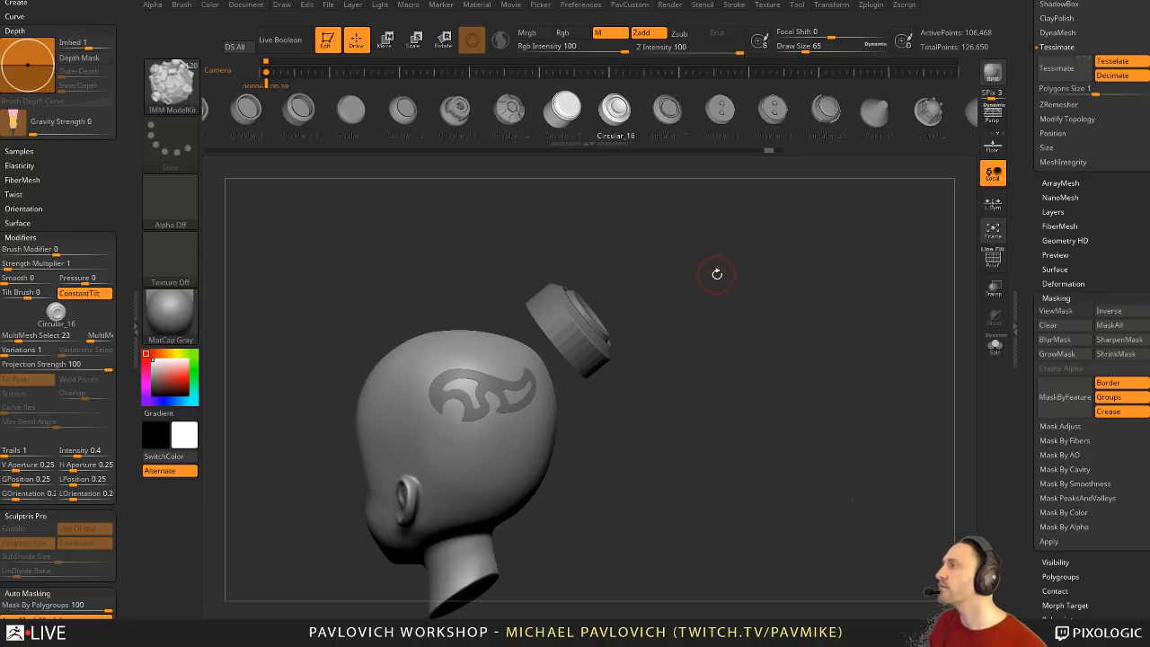
left_click_drag(763, 232, 526, 357)
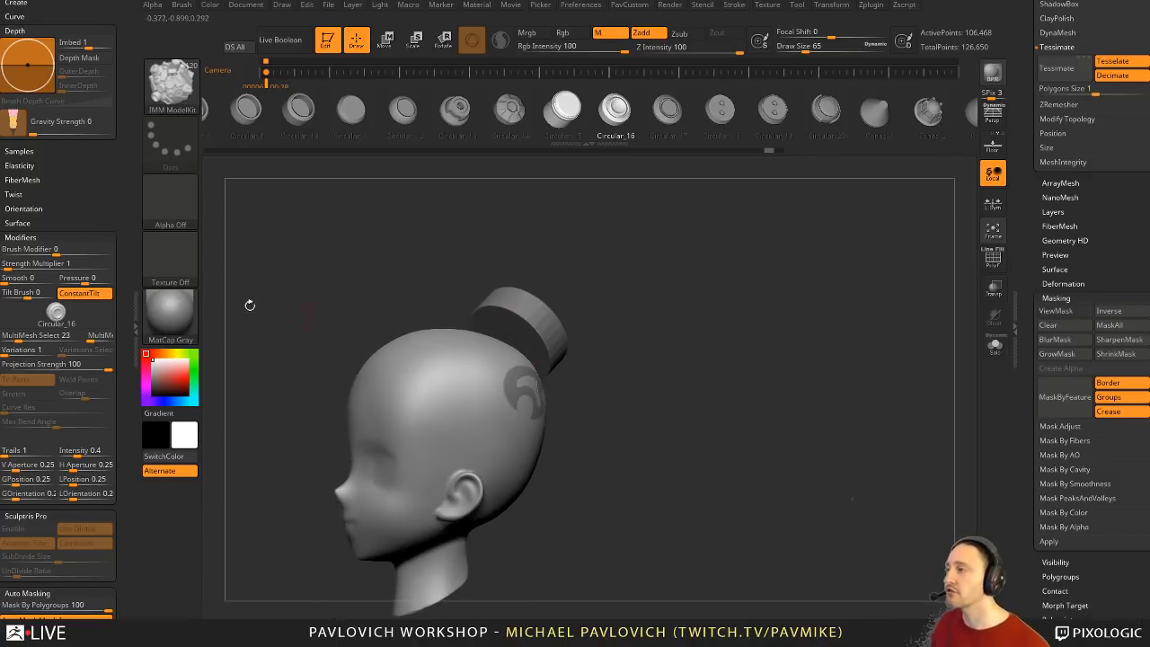
Step: Enable BackfaceMask in the IMM ModelKit brush's auto masking settings
scroll(34, 441, "down", 10)
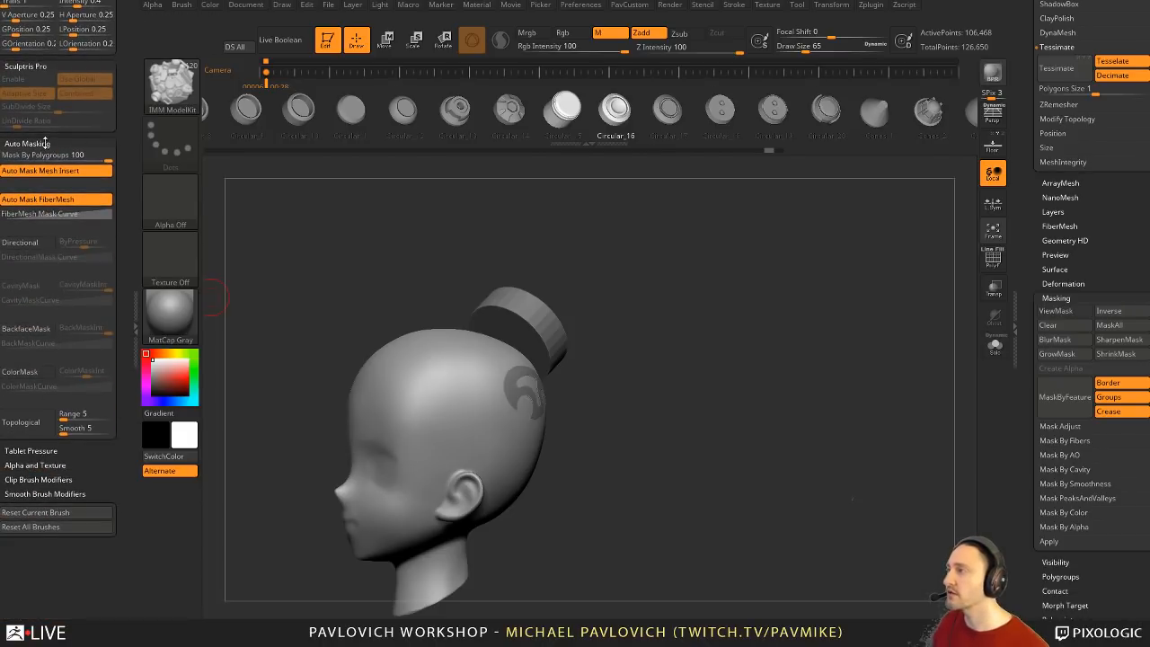
left_click(27, 329)
left_click_drag(653, 366, 682, 370)
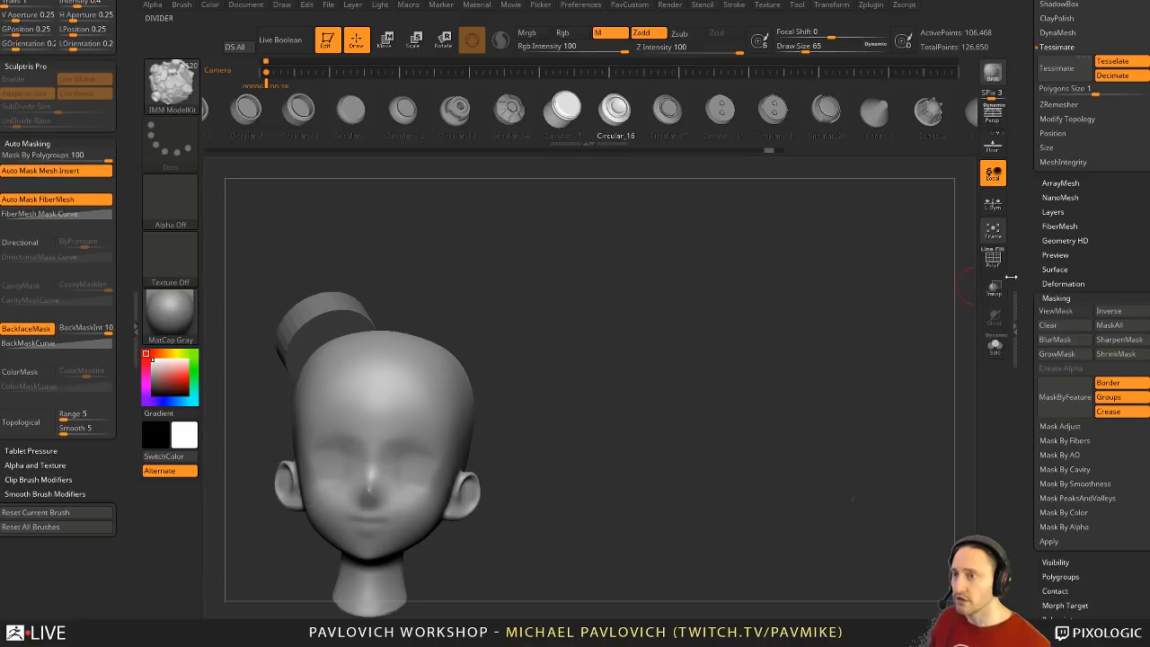
left_click_drag(949, 284, 693, 339)
Step: Make the circular part the active subtool, flatten it into a thin disc, and move it away from the head
left_click(619, 338, "alt")
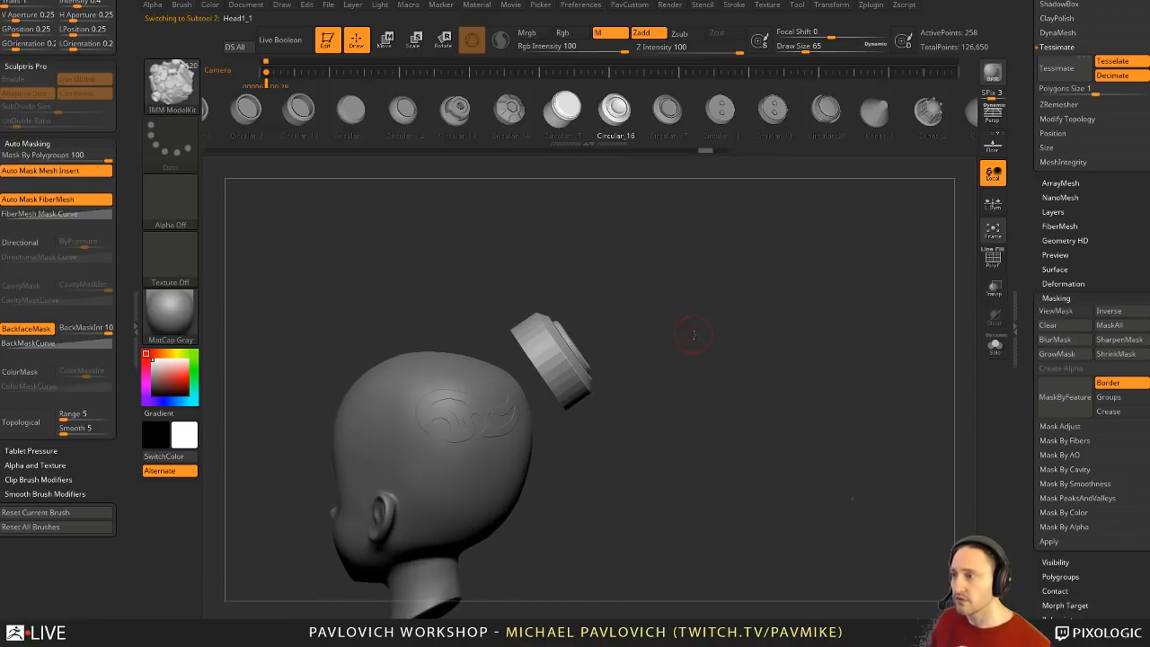
key("w")
left_click_drag(548, 361, 519, 378)
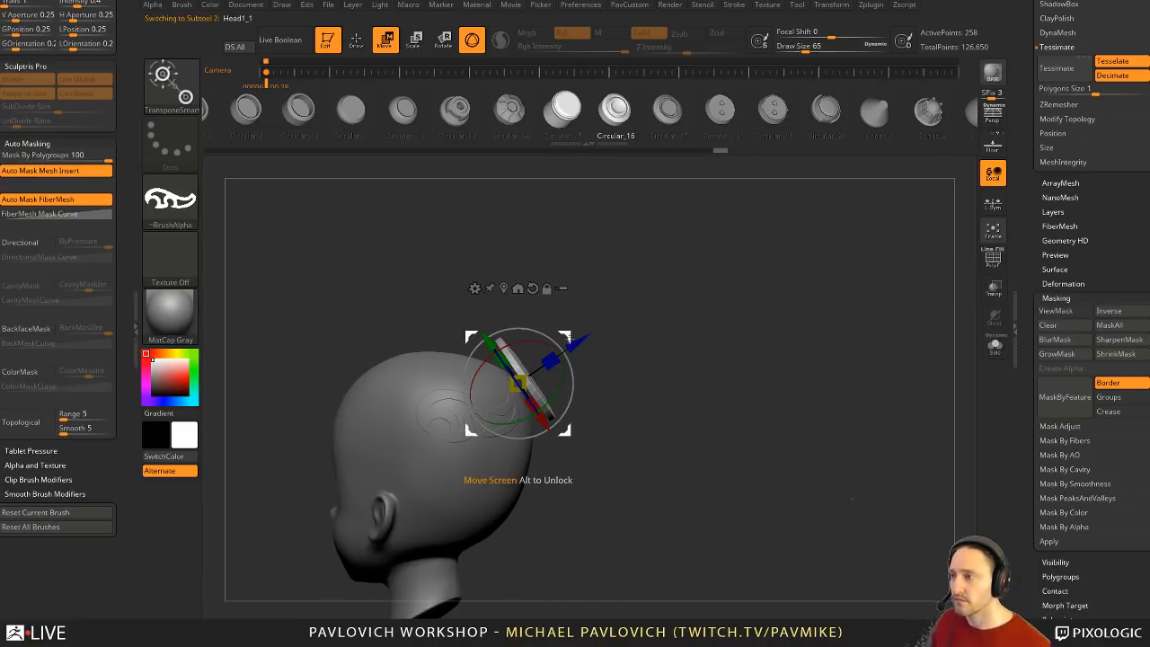
left_click_drag(576, 341, 653, 288)
key("q")
left_click_drag(859, 329, 817, 336)
key("w")
left_click_drag(624, 311, 597, 327)
key("q")
Step: Clear any mask from the thin disc and DynaMesh it
left_click_drag(771, 307, 816, 371, "ctrl")
key("grave")
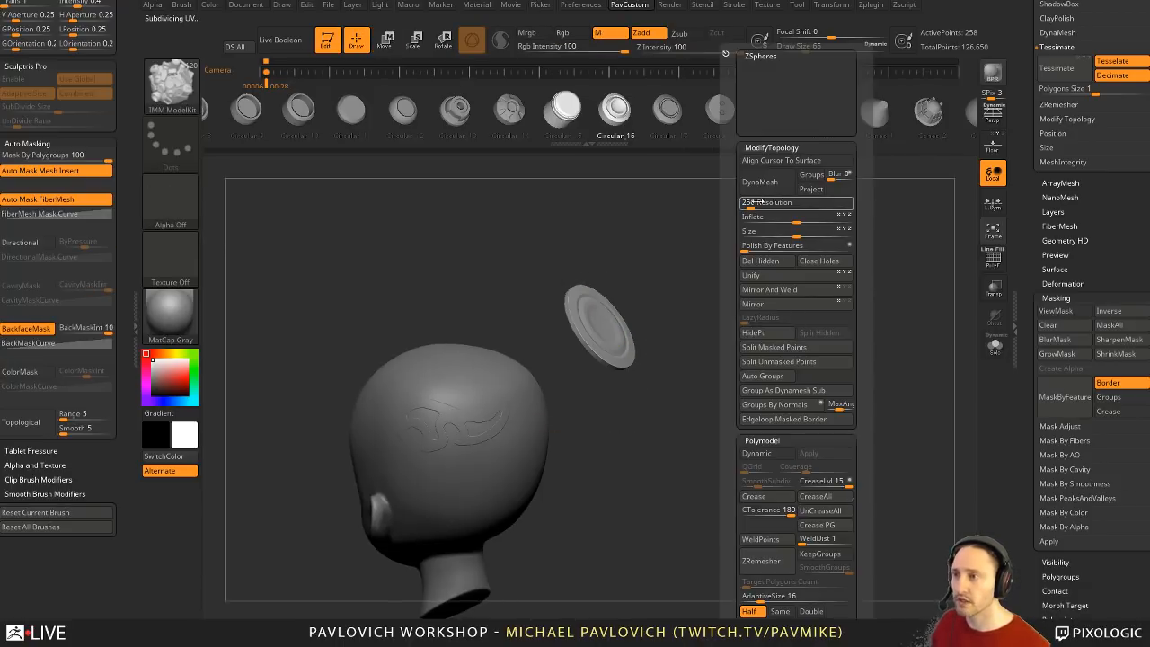
left_click(759, 182)
left_click_drag(753, 311, 642, 375)
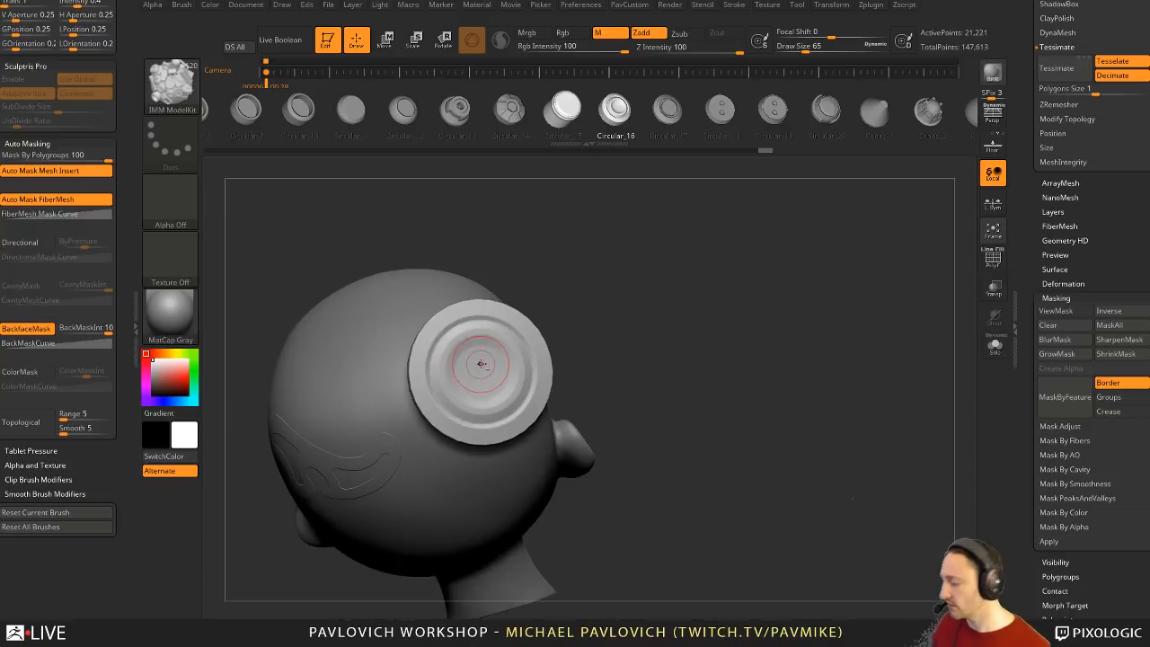
Step: Sculpt test strokes in the disc's centre with ClayTubes at Draw Size 128, check its other side, and undo the strokes
key("2")
key("bracketright")
left_click_drag(483, 347, 485, 345)
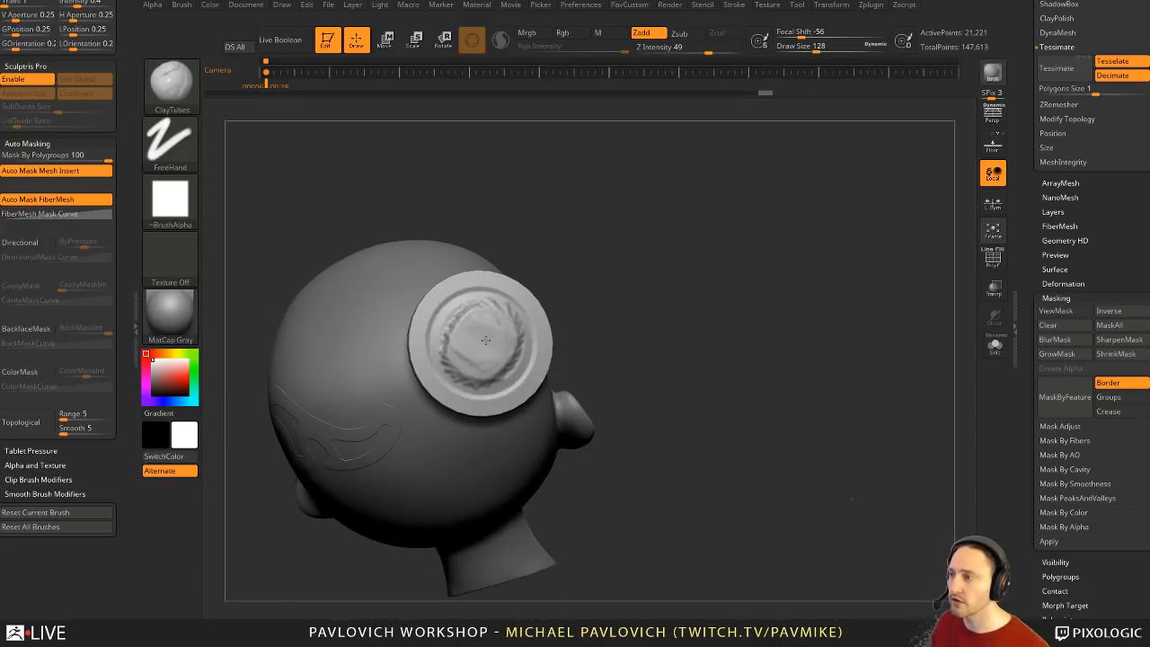
left_click_drag(595, 320, 699, 316)
key("ctrl+z")
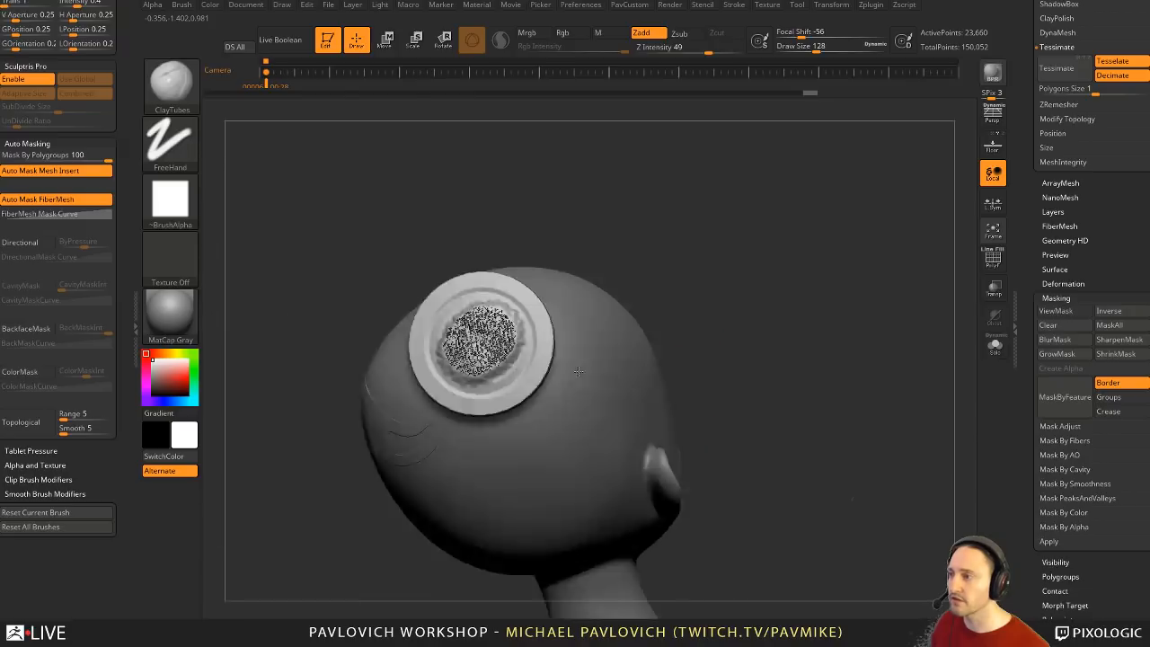
key("ctrl+z")
key("ctrl+z")
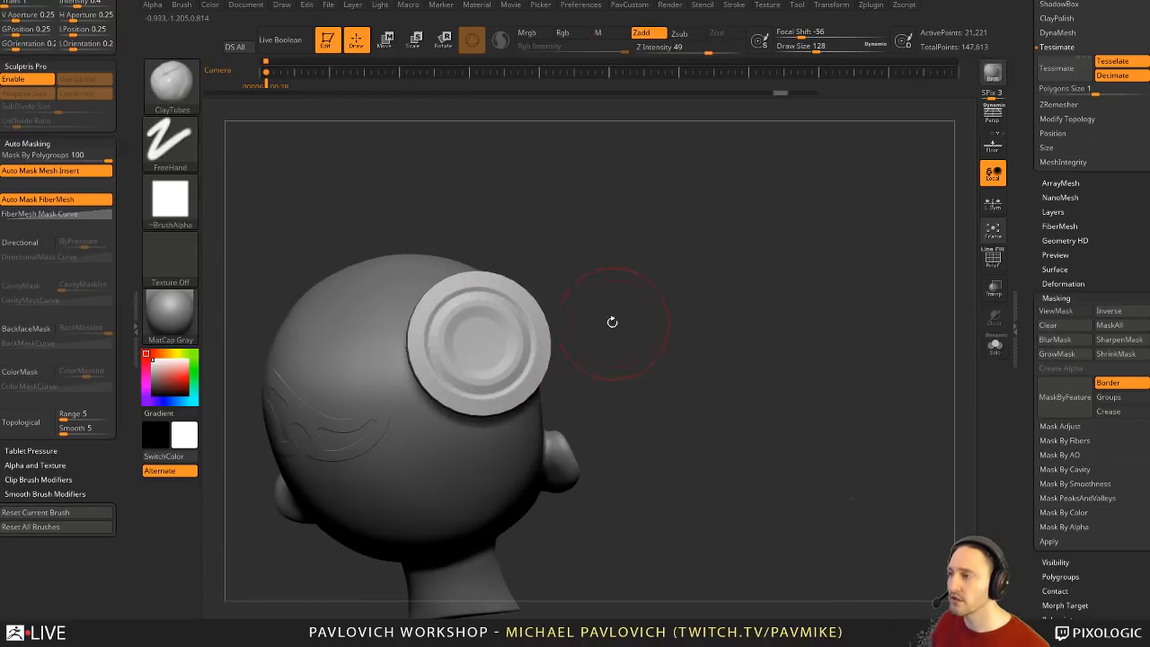
Step: Enable BackfaceMask for ClayTubes and test a stroke in the centre of the disc
left_click(26, 328)
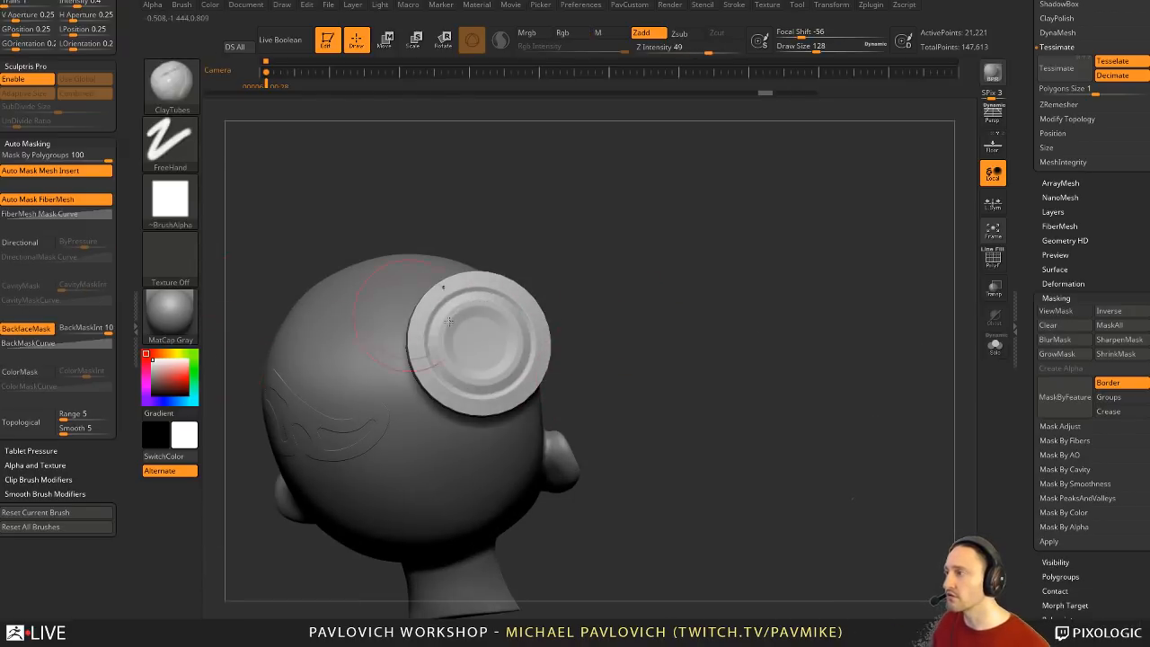
mouse_move(496, 327)
left_mouse_down()
mouse_move(479, 335)
mouse_move(497, 372)
left_mouse_up()
mouse_move(596, 317)
left_mouse_down()
mouse_move(671, 317)
mouse_move(517, 333)
mouse_move(574, 331)
left_mouse_up()
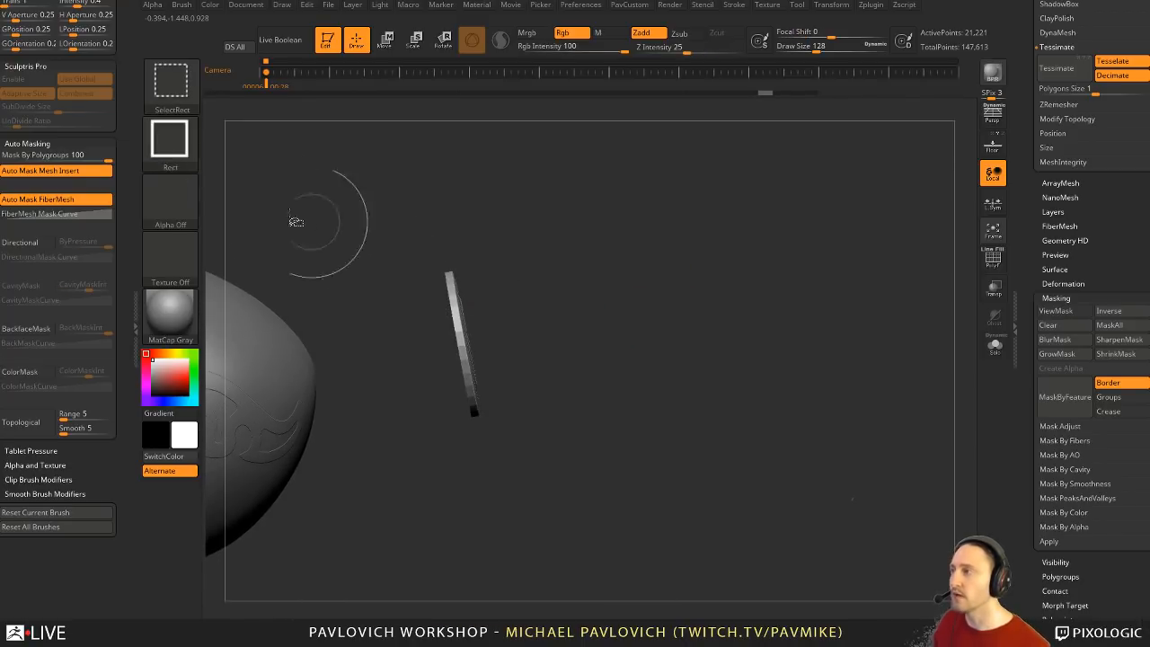
Step: Mask a square area in the centre of the disc and inspect the disc edge-on
mouse_move(345, 180)
left_mouse_down()
mouse_move(566, 256)
mouse_move(512, 370)
left_mouse_up()
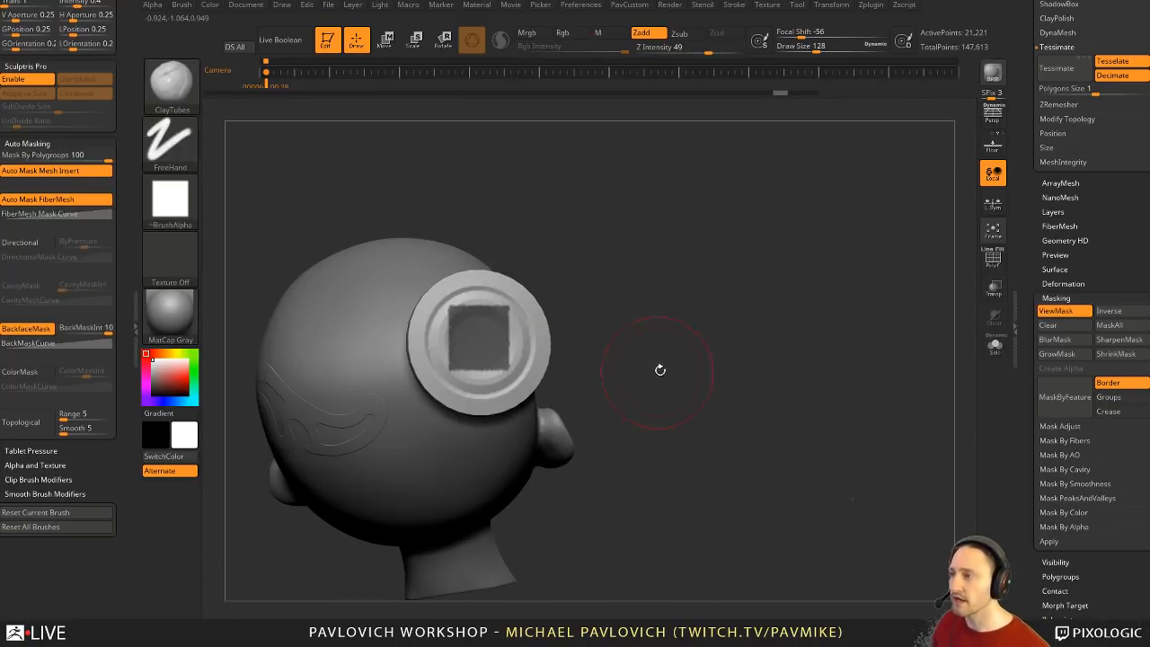
mouse_move(660, 370)
left_mouse_down()
mouse_move(570, 347)
mouse_move(638, 373)
left_mouse_up()
mouse_move(710, 332)
left_mouse_down()
mouse_move(677, 331)
mouse_move(680, 322)
left_mouse_up()
Step: Choose the SelectLasso brush and isolate one face of the thin disc with a lasso selection
left_click(170, 82, "ctrl+shift")
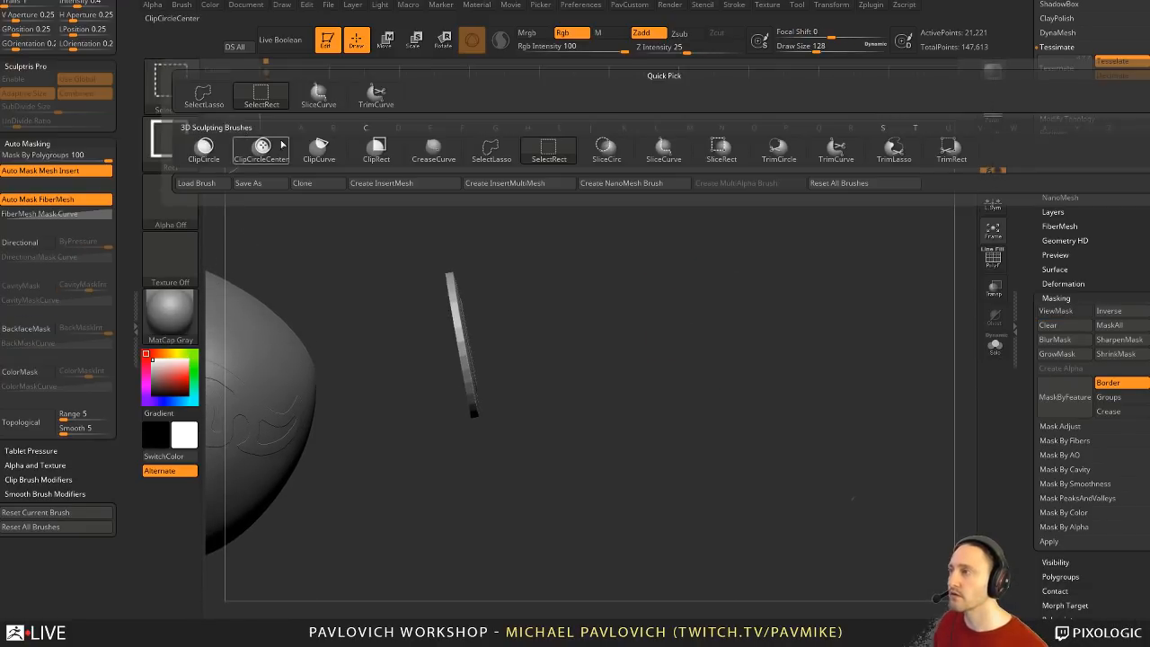
left_click(490, 151)
mouse_move(449, 273)
left_mouse_down("ctrl+shift")
mouse_move(450, 508)
mouse_move(490, 504)
left_mouse_up("ctrl+shift")
mouse_move(700, 380)
left_mouse_down()
mouse_move(637, 380)
mouse_move(662, 365)
left_mouse_up()
Step: Mask a square on the isolated face and bring back the rest of the disc
mouse_move(512, 319)
left_mouse_down("ctrl")
mouse_move(575, 373)
mouse_move(522, 372)
left_mouse_up("ctrl")
left_click(686, 370, "ctrl+shift")
mouse_move(686, 369)
left_mouse_down()
mouse_move(632, 369)
mouse_move(770, 334)
mouse_move(730, 344)
mouse_move(765, 354)
mouse_move(649, 349)
mouse_move(692, 346)
left_mouse_up()
key("ctrl+z")
left_click(766, 354, "ctrl+shift")
left_click_drag(768, 344, 803, 383)
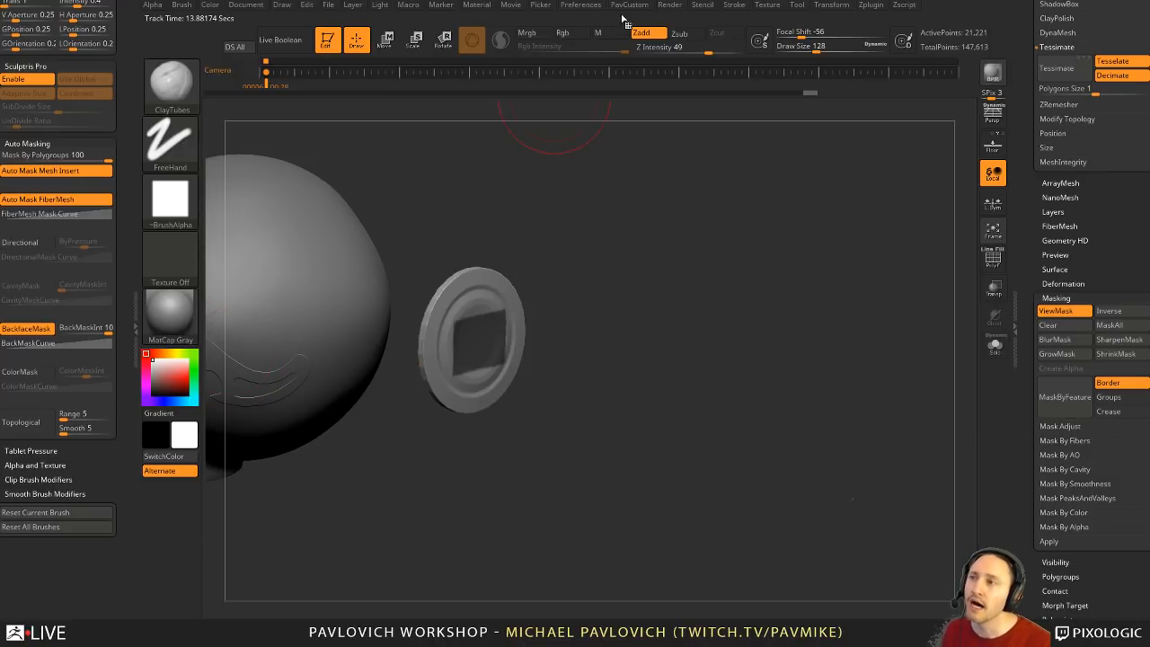
Step: Review the Performance settings in the preferences
left_click(583, 6)
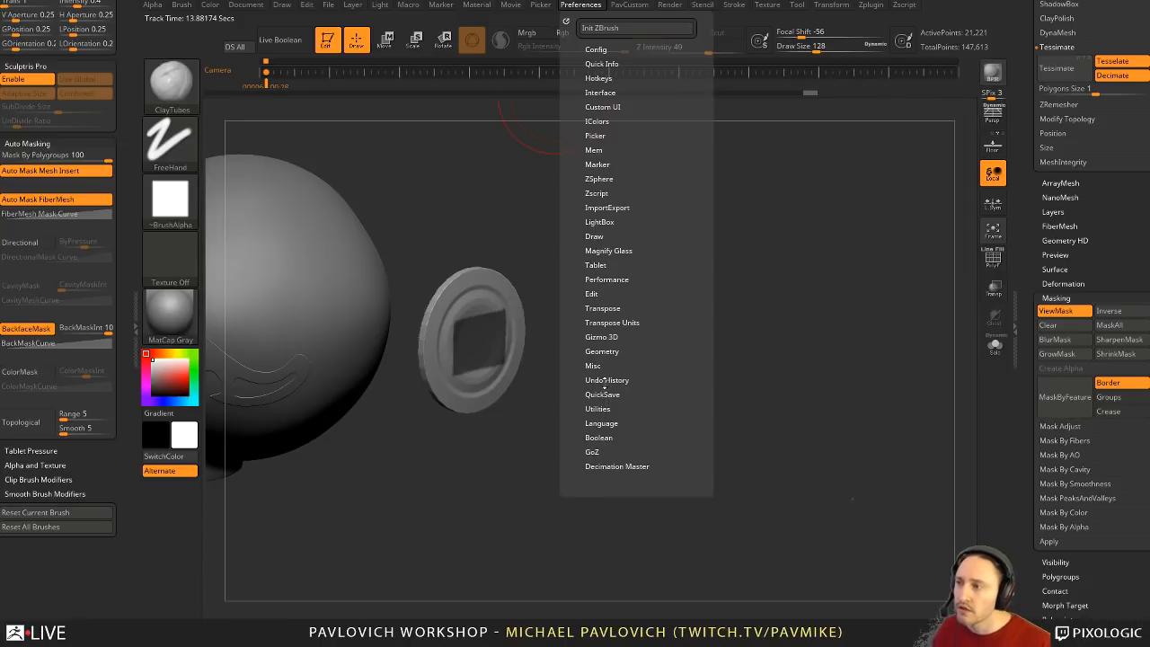
left_click(608, 280)
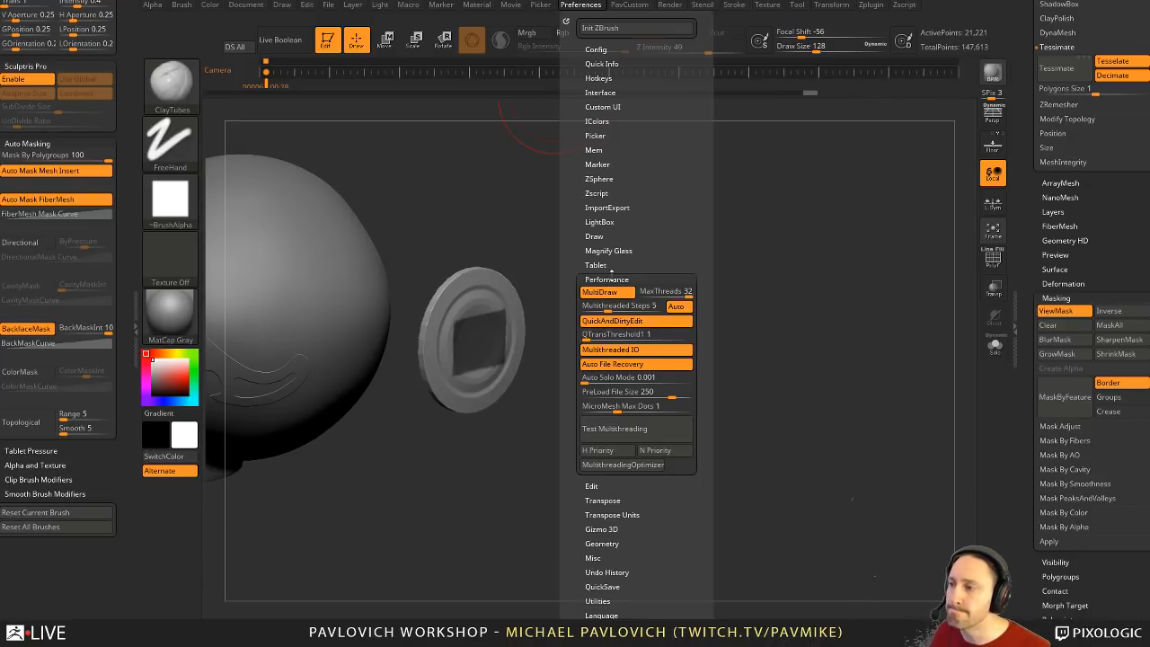
left_click(611, 273)
left_click(610, 273)
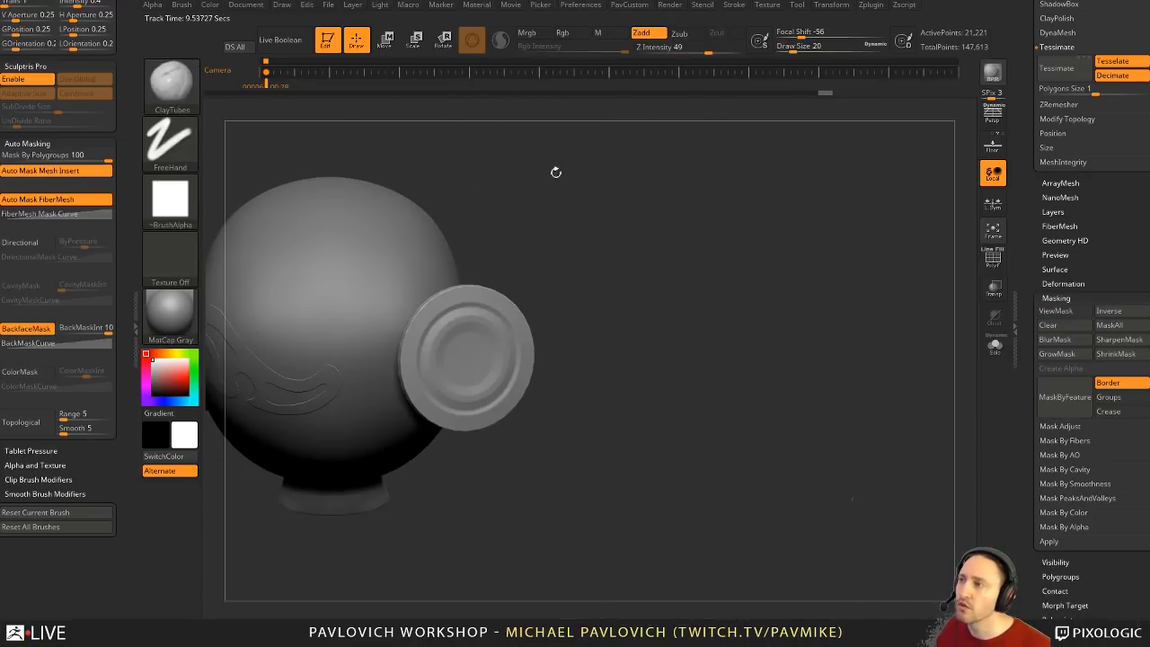
Step: Select the Standard brush, collapse the Masking section, and bring the Subtool list into view
key("b")
key("s")
key("t")
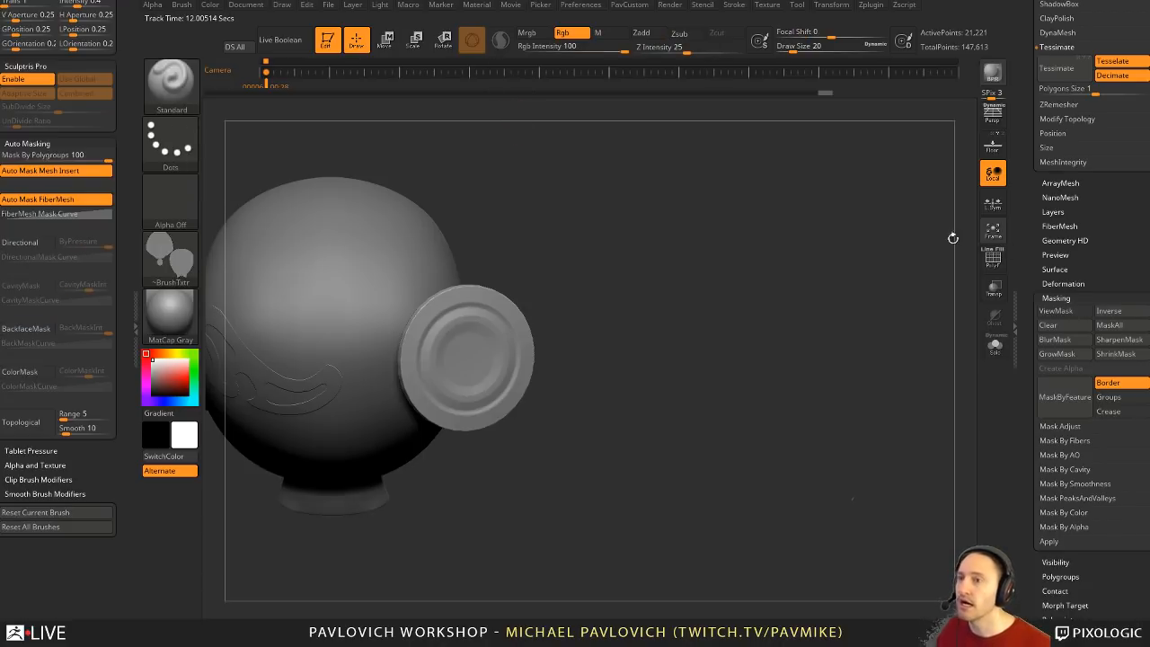
left_click(1065, 300)
left_click_drag(1039, 267, 1031, 469)
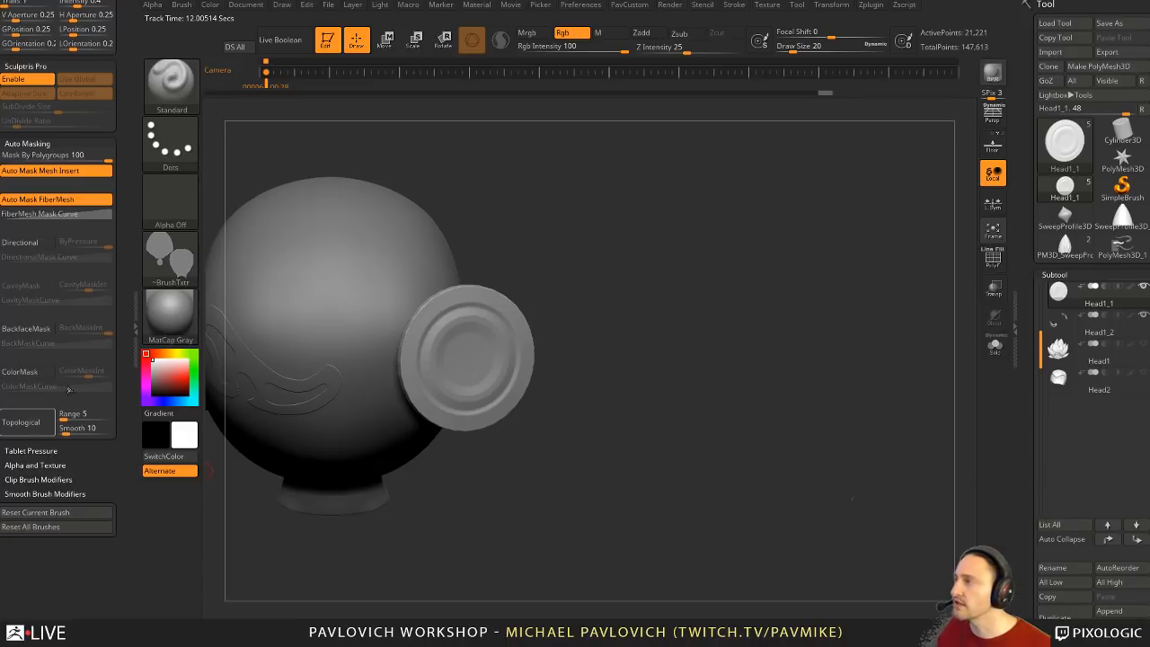
Step: Remove the docked Brush palette and dock the Stroke palette in its place
left_click_drag(123, 50, 134, 303)
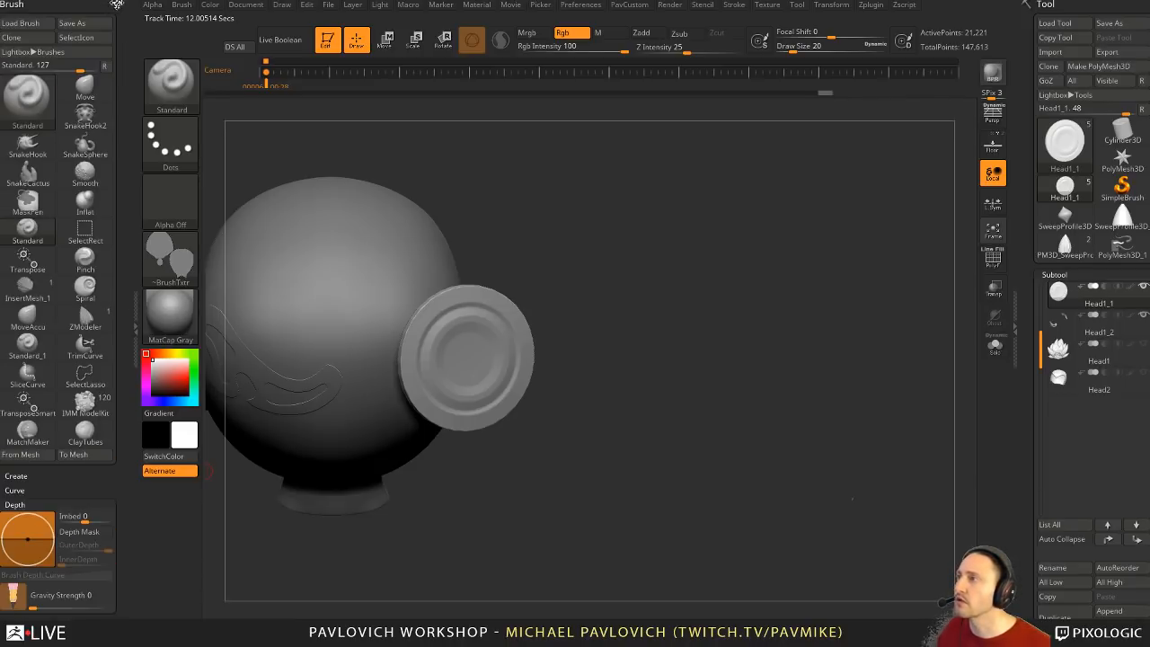
left_click(117, 5)
left_click(735, 6)
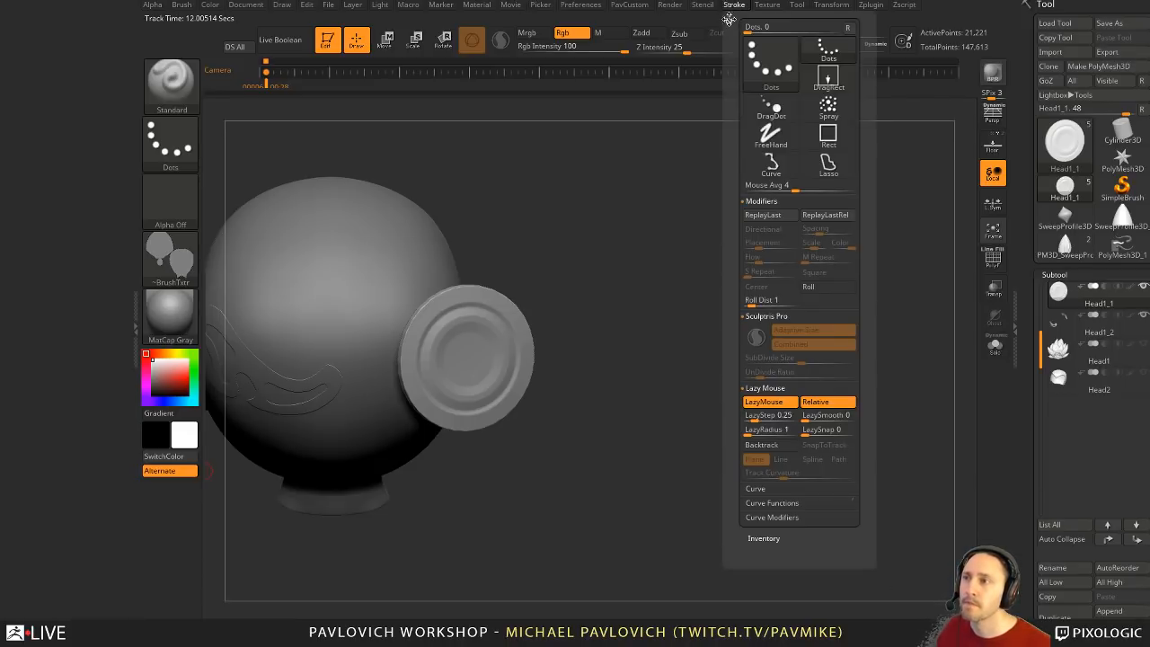
left_click_drag(728, 18, 51, 135)
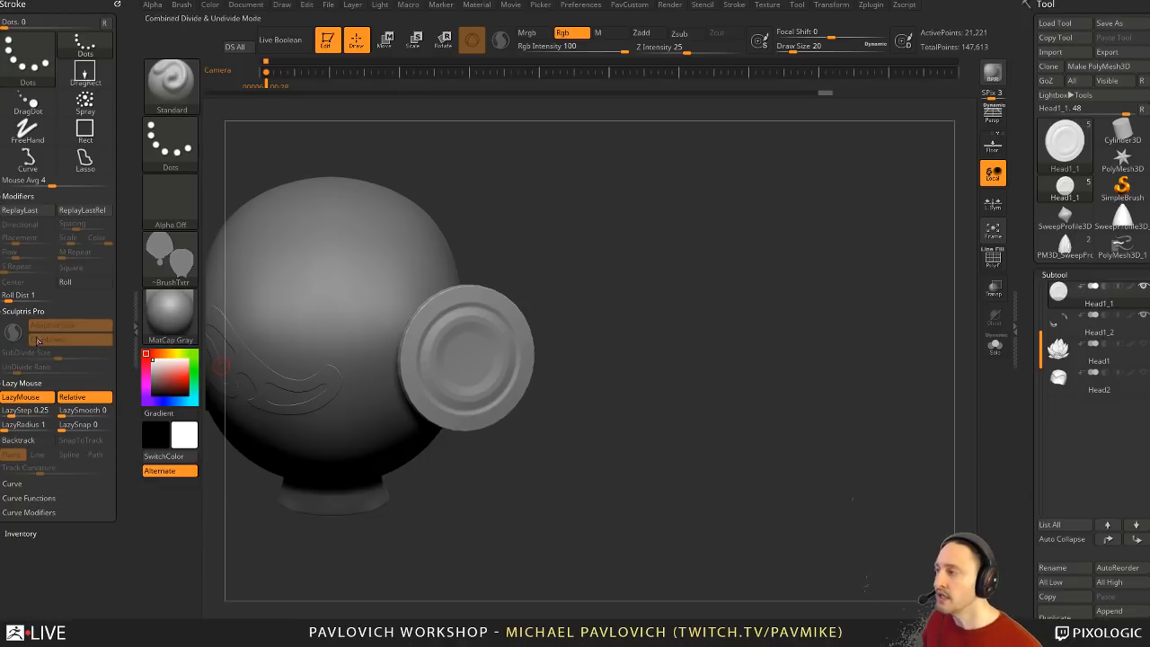
left_click_drag(615, 215, 545, 310)
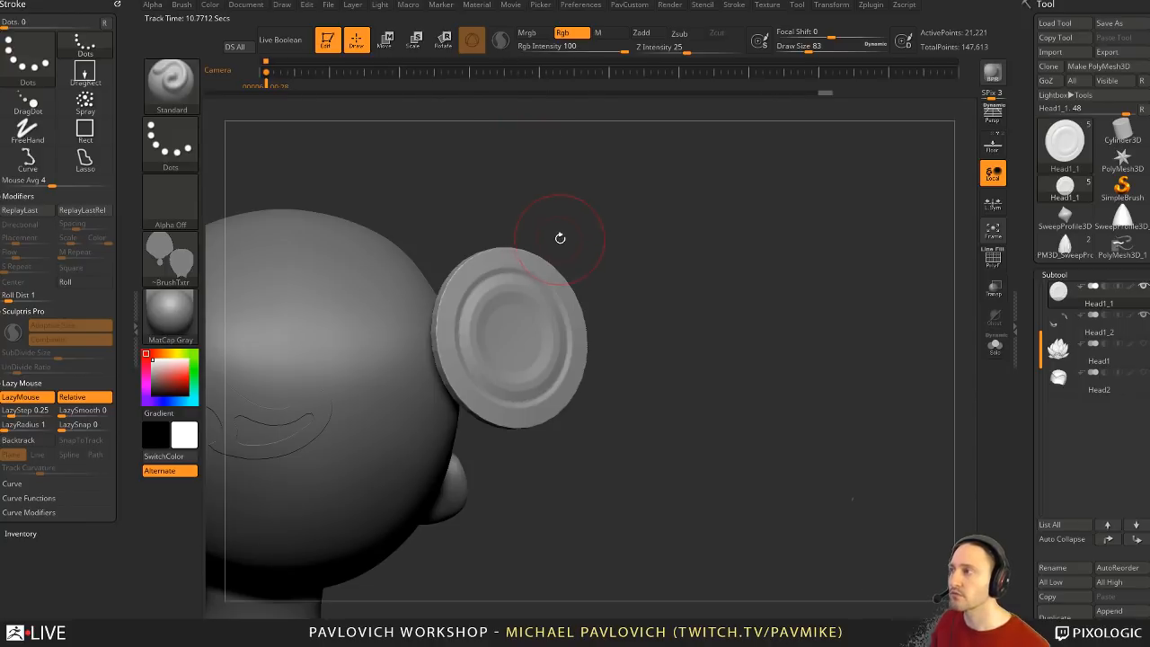
Step: Clear the brush's texture and brush a test stroke across the disc's face
left_click(169, 261)
left_click(236, 268)
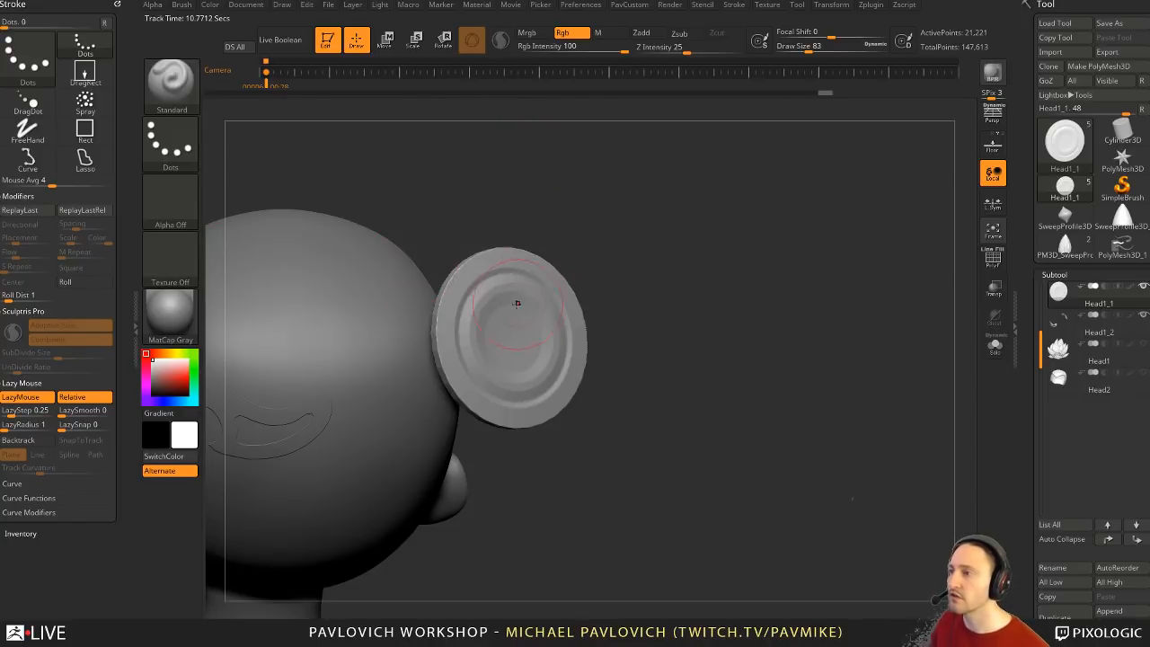
left_click_drag(518, 303, 518, 322)
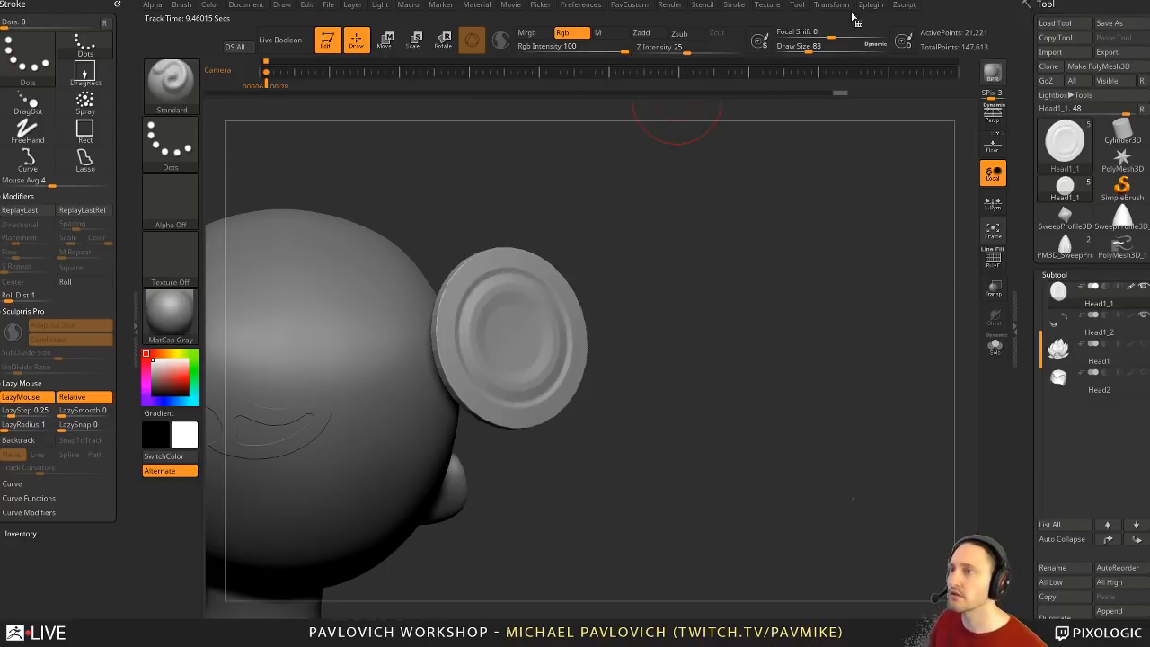
left_click(182, 4)
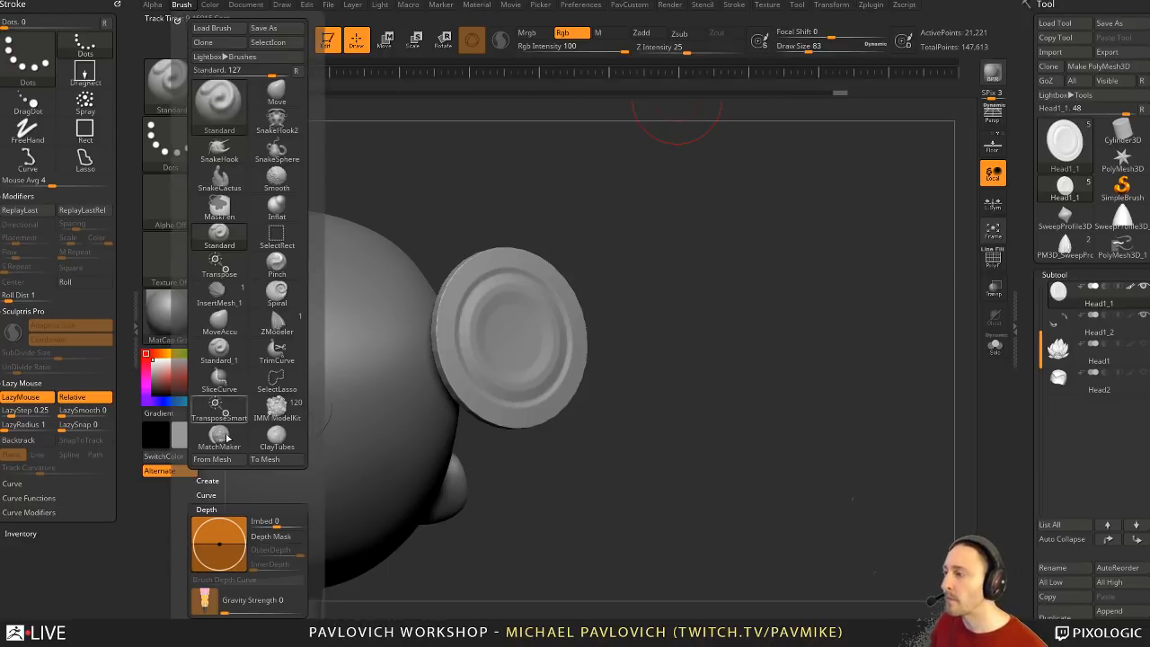
scroll(230, 438, "down", 10)
scroll(233, 359, "down", 5)
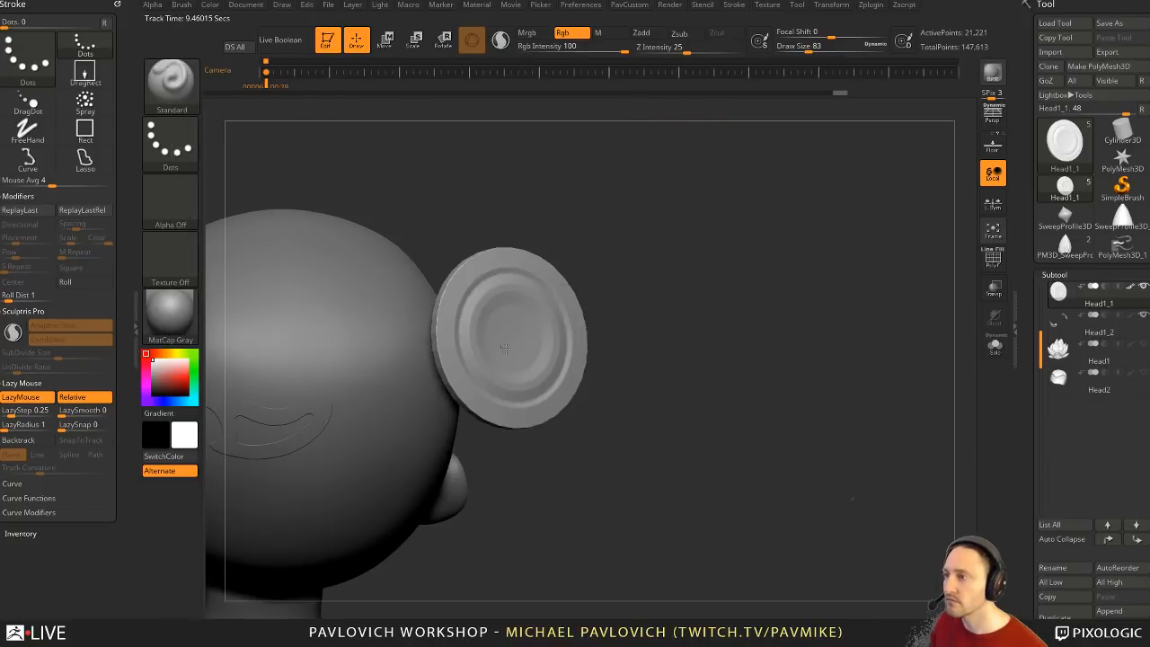
Step: Brush over the disc's centre with Sculptris Pro enabled and display the disc's wireframe
left_click(500, 39)
left_click_drag(605, 304, 596, 311, "shift")
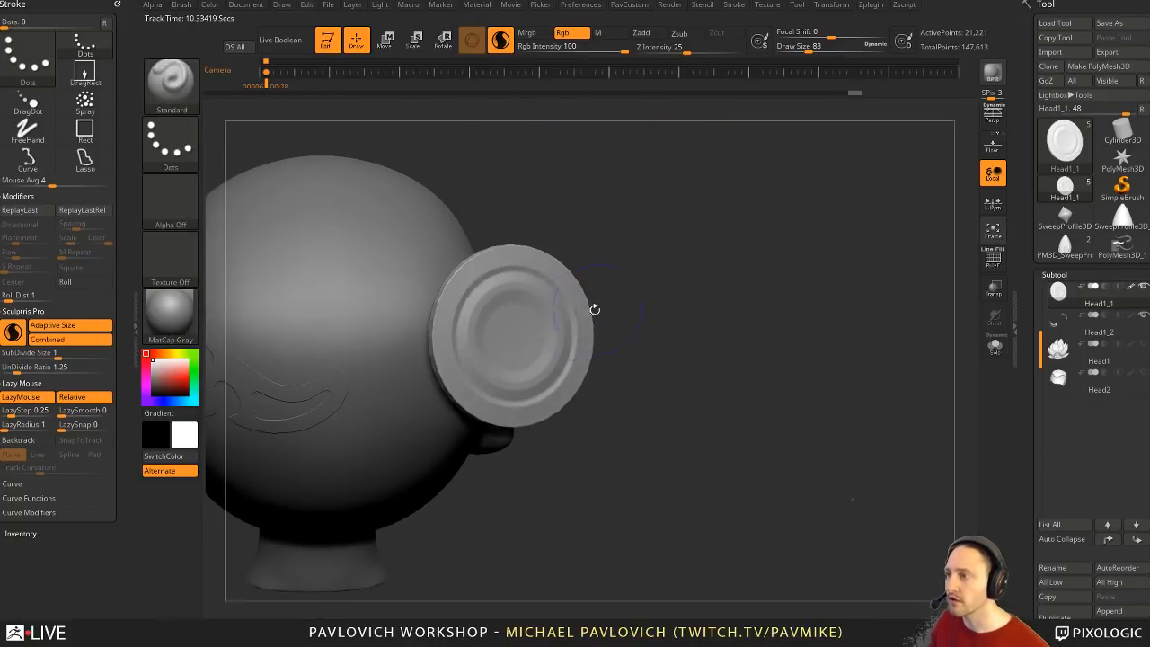
mouse_move(635, 262)
left_mouse_down("alt")
mouse_move(614, 264)
mouse_move(611, 301)
left_mouse_up("alt")
left_click_drag(531, 331, 509, 295)
left_click(993, 259)
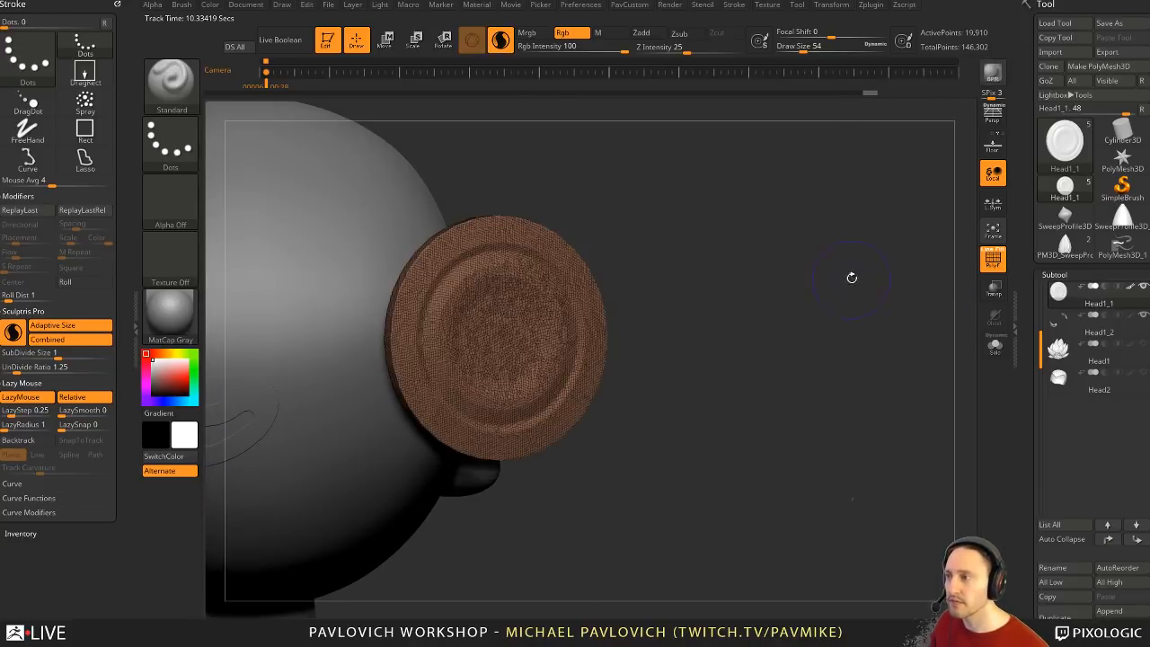
left_click_drag(850, 275, 858, 281)
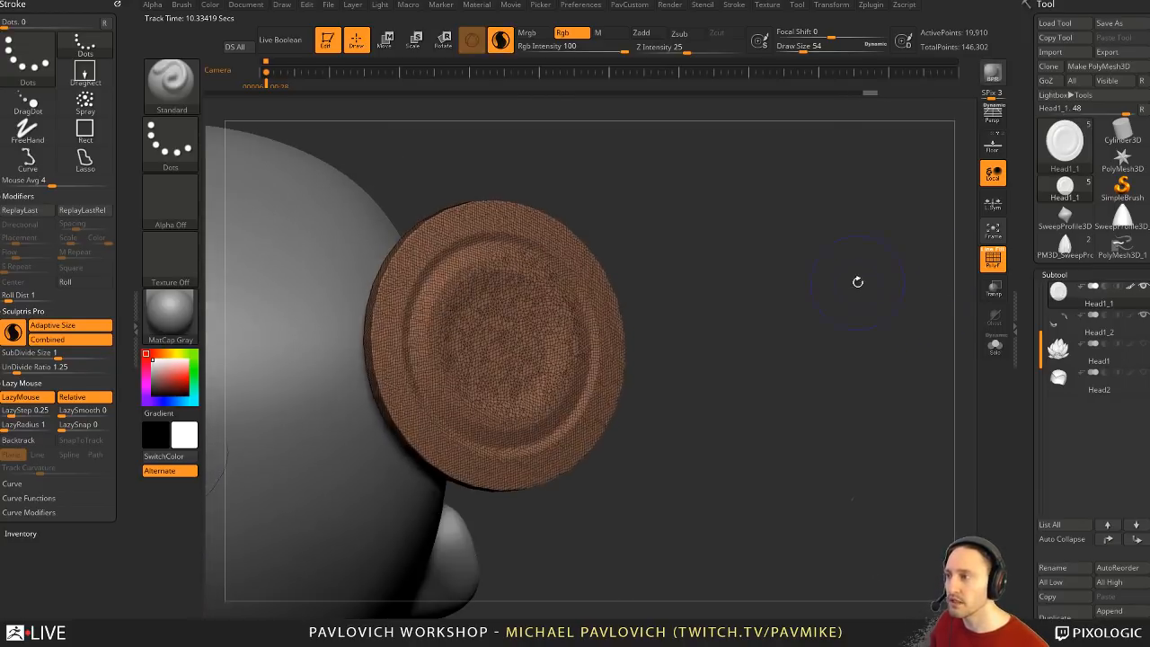
Step: Switch the Standard brush from Rgb to Zadd and sculpt a central knob with swirling relief around it on the disc
left_click(562, 33)
left_click(641, 33)
mouse_move(487, 304)
left_mouse_down()
mouse_move(532, 325)
mouse_move(508, 331)
mouse_move(510, 343)
left_mouse_up()
key("s")
mouse_move(494, 336)
left_mouse_down()
mouse_move(528, 360)
mouse_move(509, 348)
mouse_move(531, 337)
left_mouse_up()
mouse_move(481, 308)
left_mouse_down("alt")
mouse_move(479, 334)
mouse_move(536, 389)
mouse_move(541, 275)
mouse_move(453, 304)
mouse_move(550, 371)
left_mouse_up("alt")
mouse_move(681, 333)
left_mouse_down()
mouse_move(578, 310)
mouse_move(809, 335)
left_mouse_up()
mouse_move(428, 373)
left_mouse_down()
mouse_move(475, 430)
mouse_move(413, 352)
mouse_move(501, 430)
left_mouse_up()
mouse_move(631, 286)
left_mouse_down()
mouse_move(693, 300)
mouse_move(548, 306)
mouse_move(584, 333)
mouse_move(645, 315)
left_mouse_up()
mouse_move(535, 317)
left_mouse_down()
mouse_move(523, 329)
mouse_move(519, 317)
mouse_move(521, 345)
left_mouse_up()
Step: Reduce the Draw Size to 23 and sculpt a narrower arc along one side of the disc near its rim
key("s")
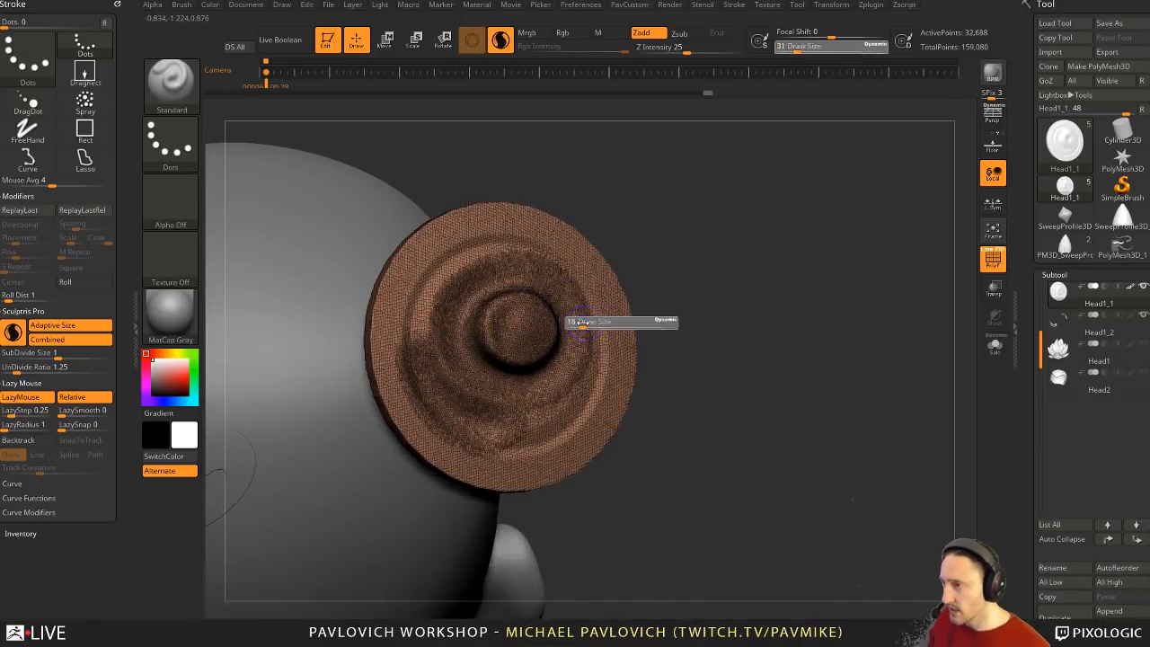
left_click_drag(590, 328, 583, 328)
mouse_move(606, 292)
left_mouse_down()
mouse_move(617, 331)
mouse_move(568, 435)
left_mouse_up()
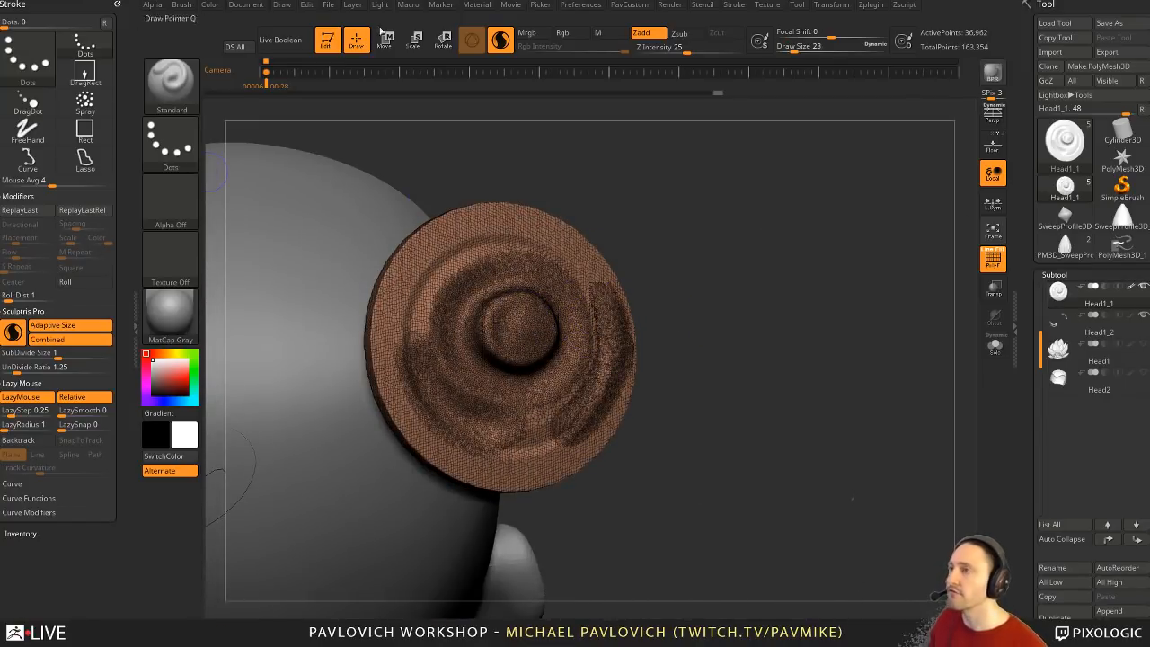
Step: Dock the Zplugin palette and decimate the disc to 10 k Polys with Decimation Master
left_click(871, 5)
left_click_drag(597, 83, 89, 34)
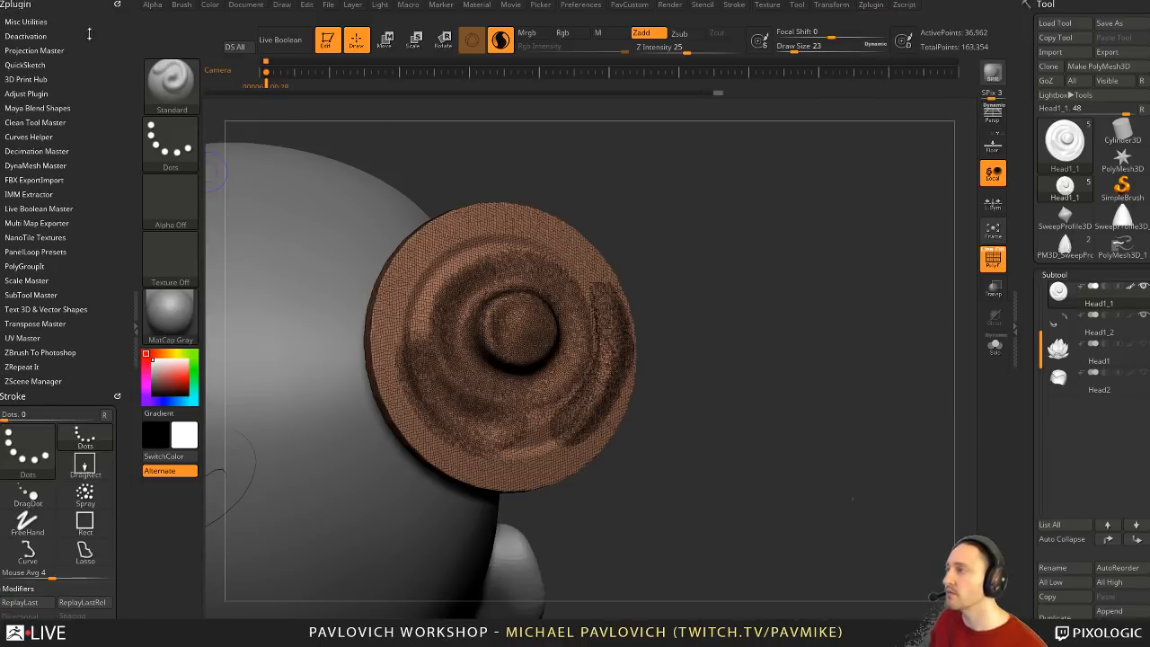
left_click(36, 151)
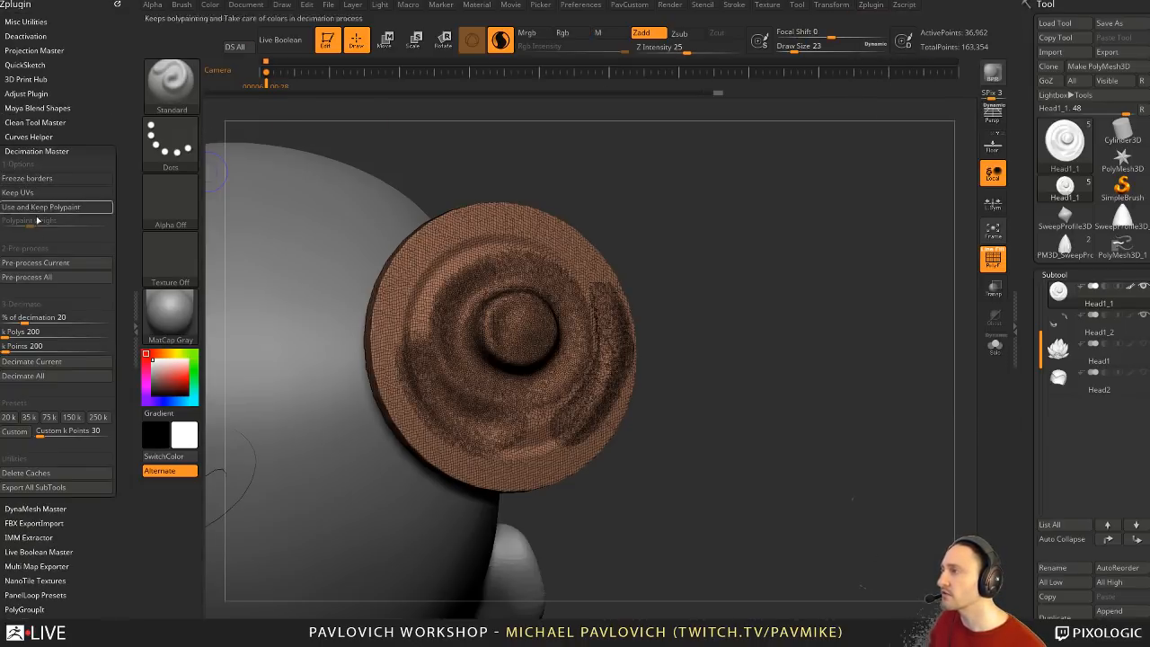
left_click(43, 332)
type("10")
key("Return")
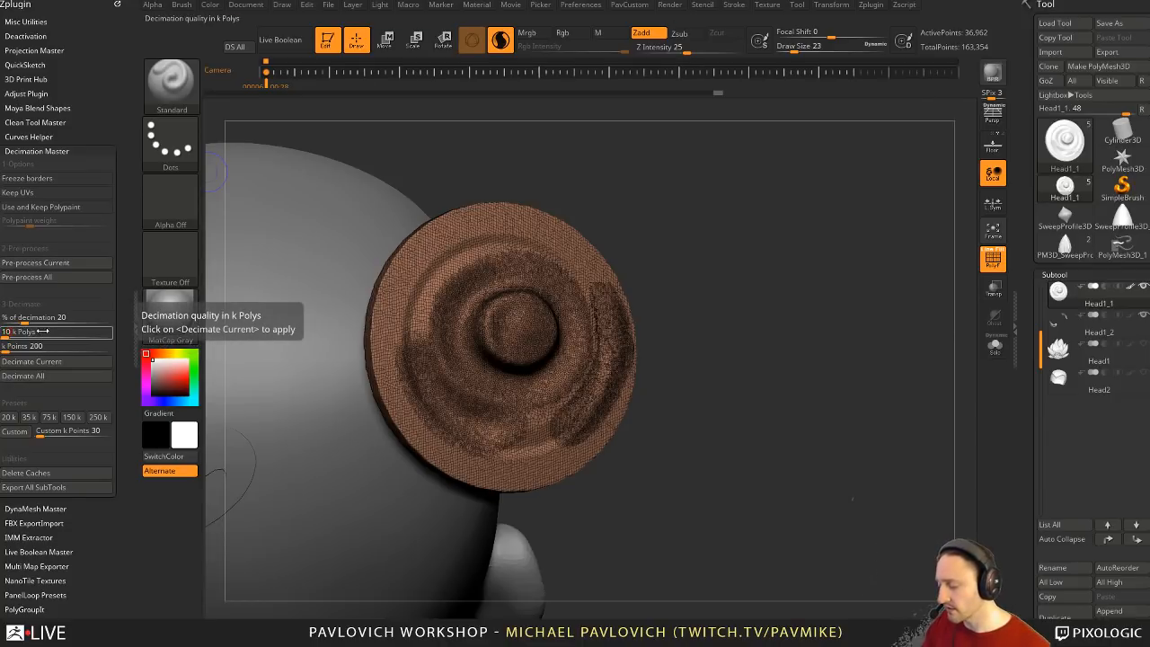
left_click(31, 362)
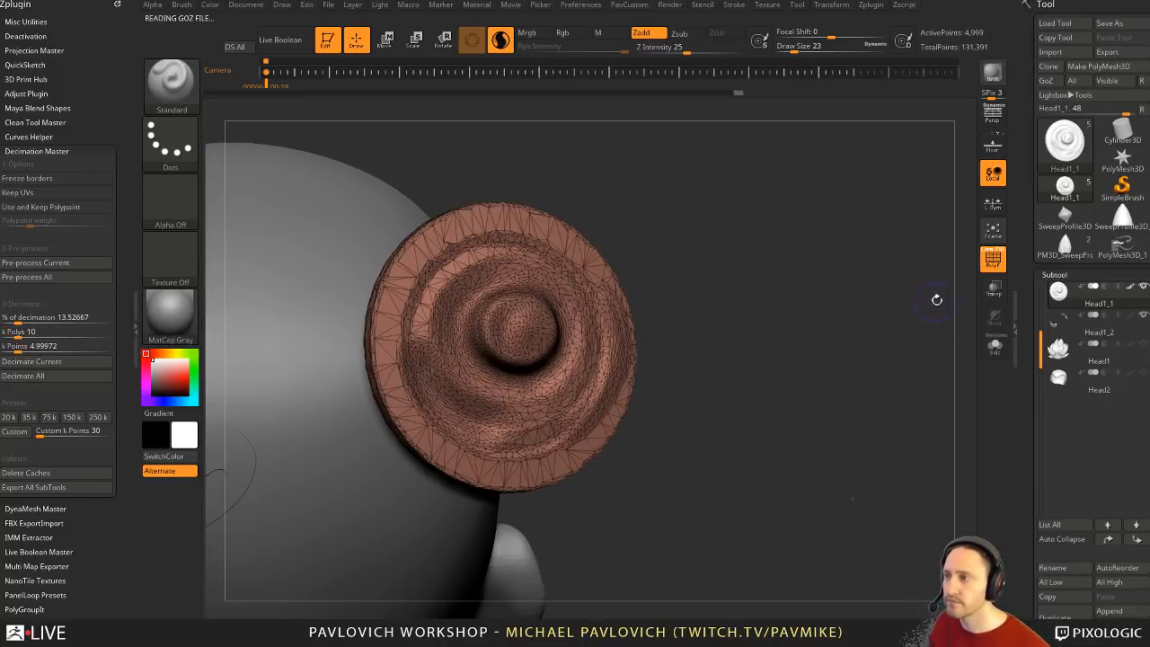
Step: Sculpt a short arc above the knob, a dot on its tip and three small dots below it at Draw Size 13
left_click(986, 269)
left_click_drag(940, 271, 912, 272)
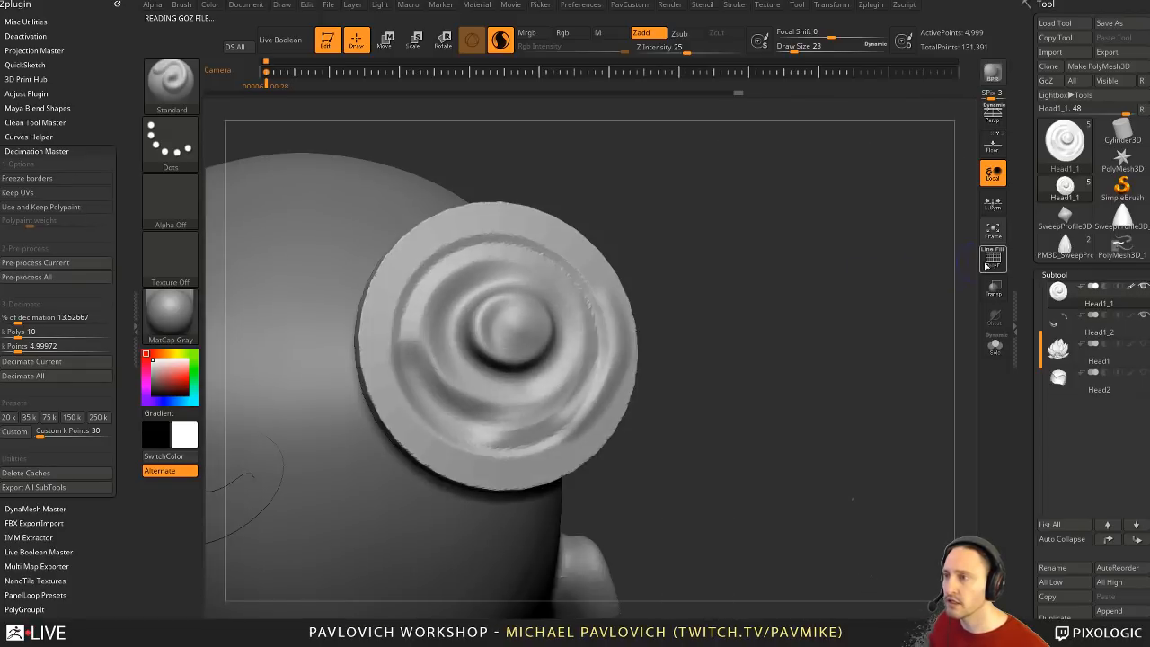
left_click(994, 259)
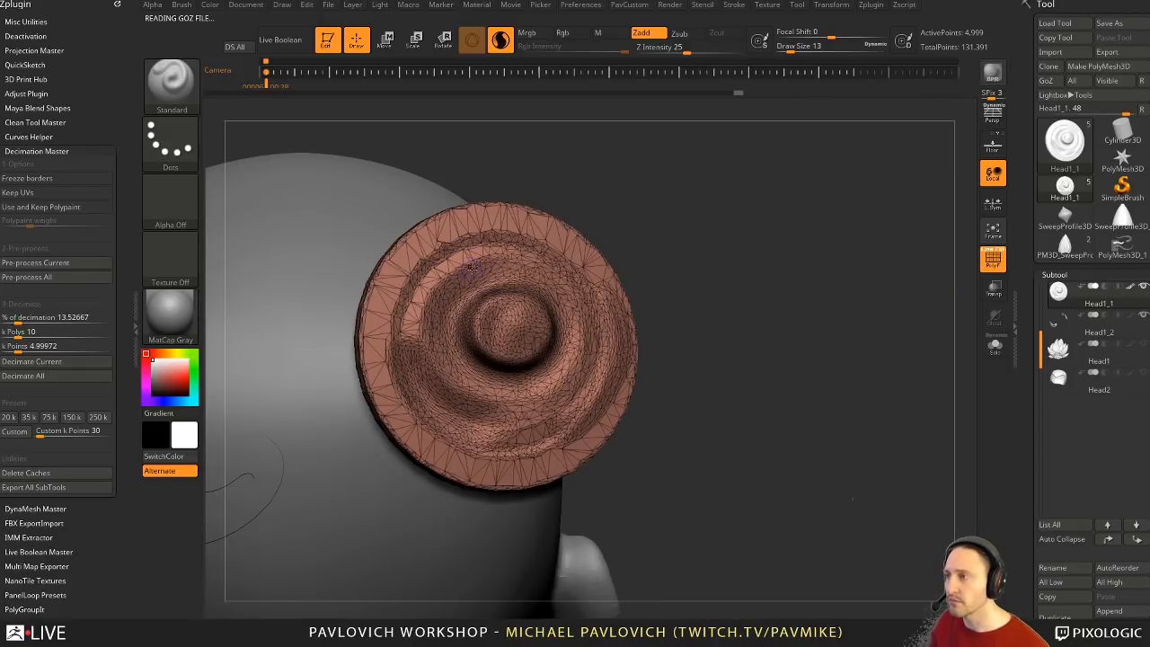
mouse_move(472, 267)
left_mouse_down()
mouse_move(527, 266)
mouse_move(455, 264)
left_mouse_up()
left_click_drag(509, 331, 512, 327)
left_click(508, 407)
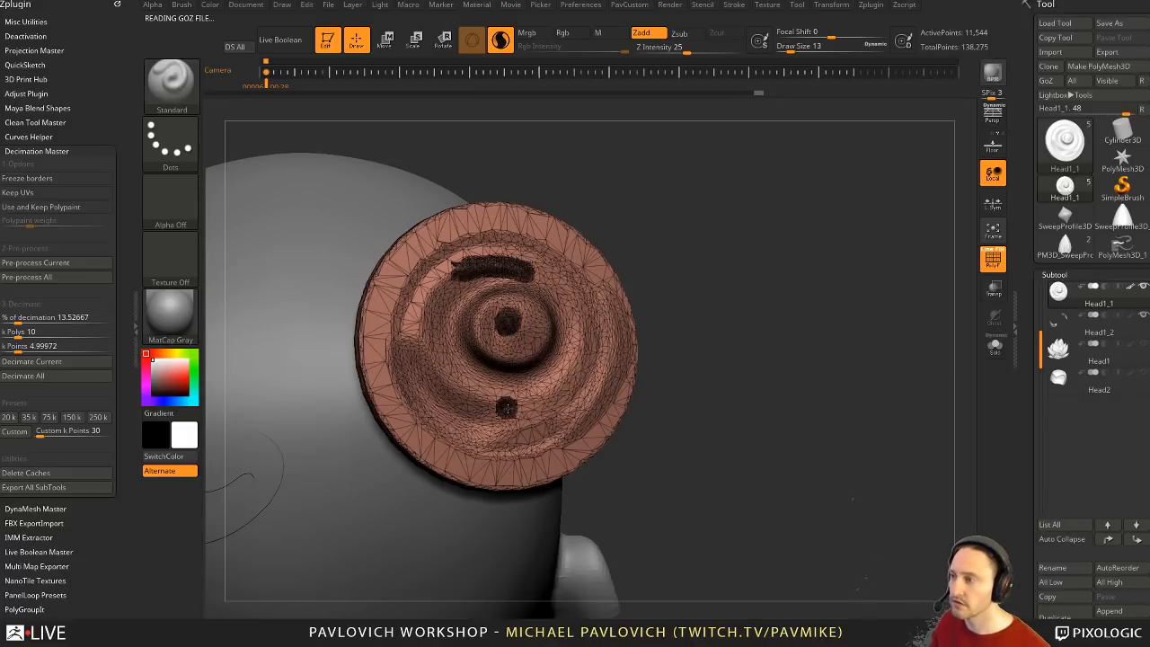
left_click(546, 390)
left_click(572, 364)
left_click(989, 261)
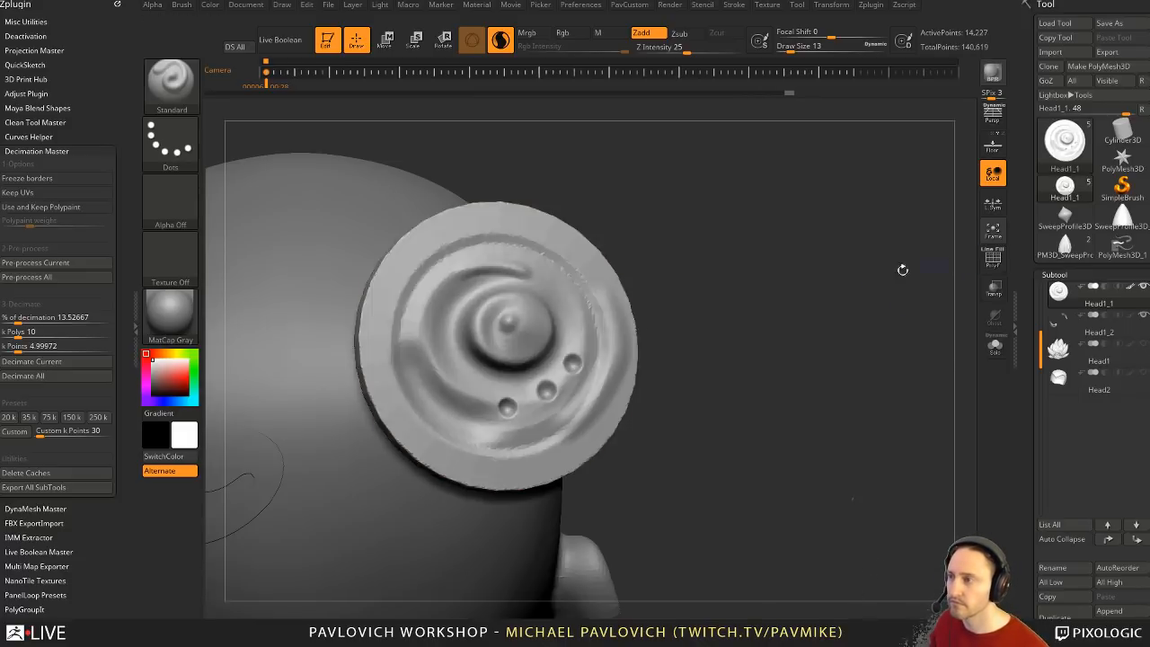
Step: Inspect the sculpted detail on the disc from several angles, both with and without the wireframe
left_click_drag(830, 264, 845, 292)
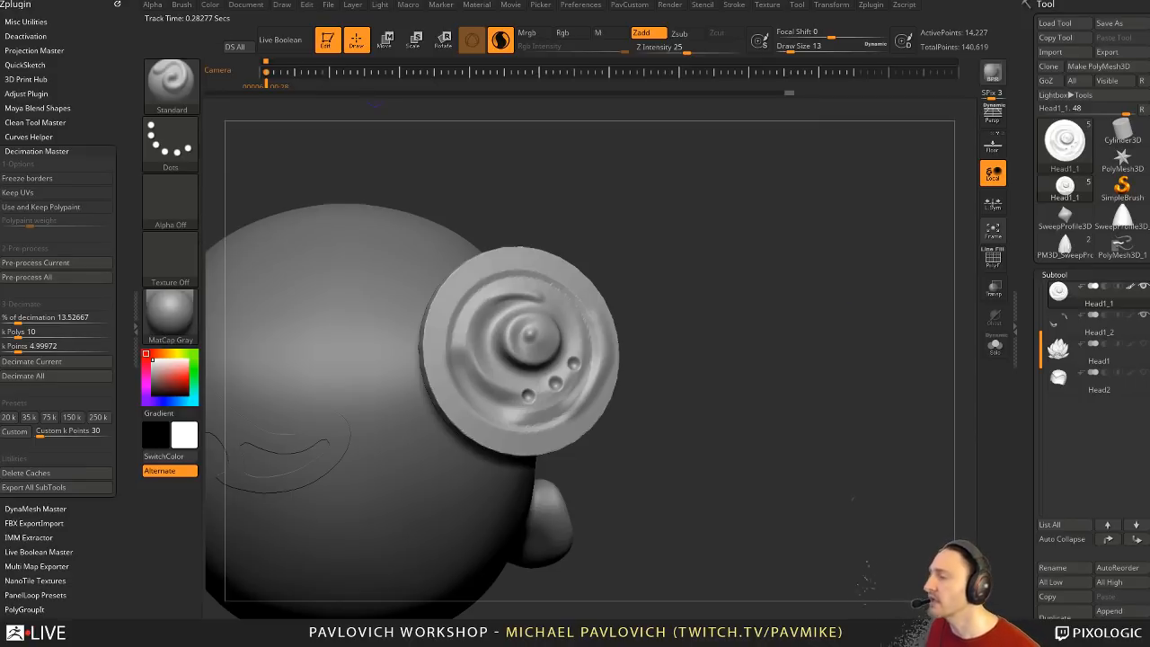
left_click_drag(742, 242, 722, 225)
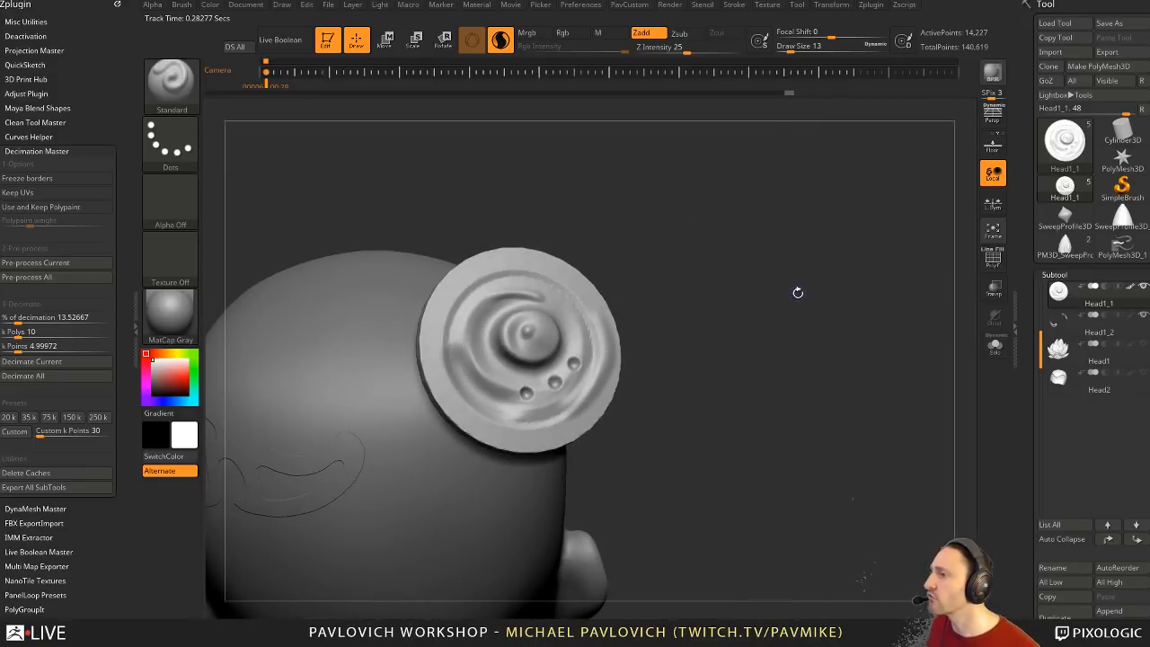
left_click_drag(734, 289, 963, 279)
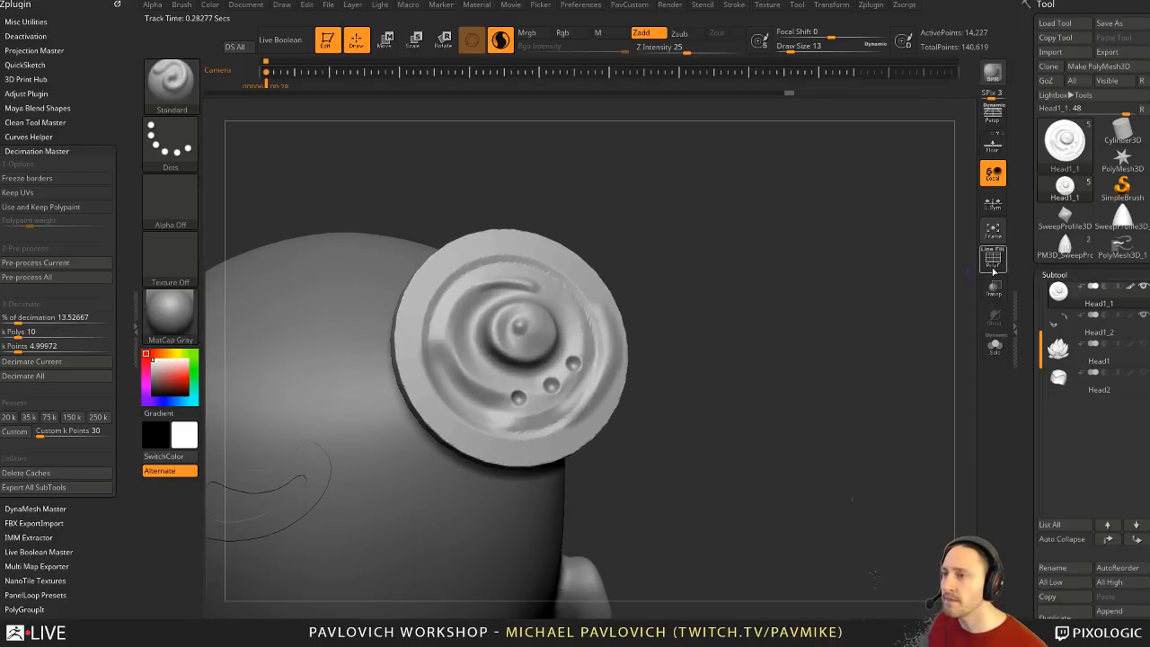
left_click(993, 261)
left_click_drag(764, 301, 749, 306)
key("ctrl+z")
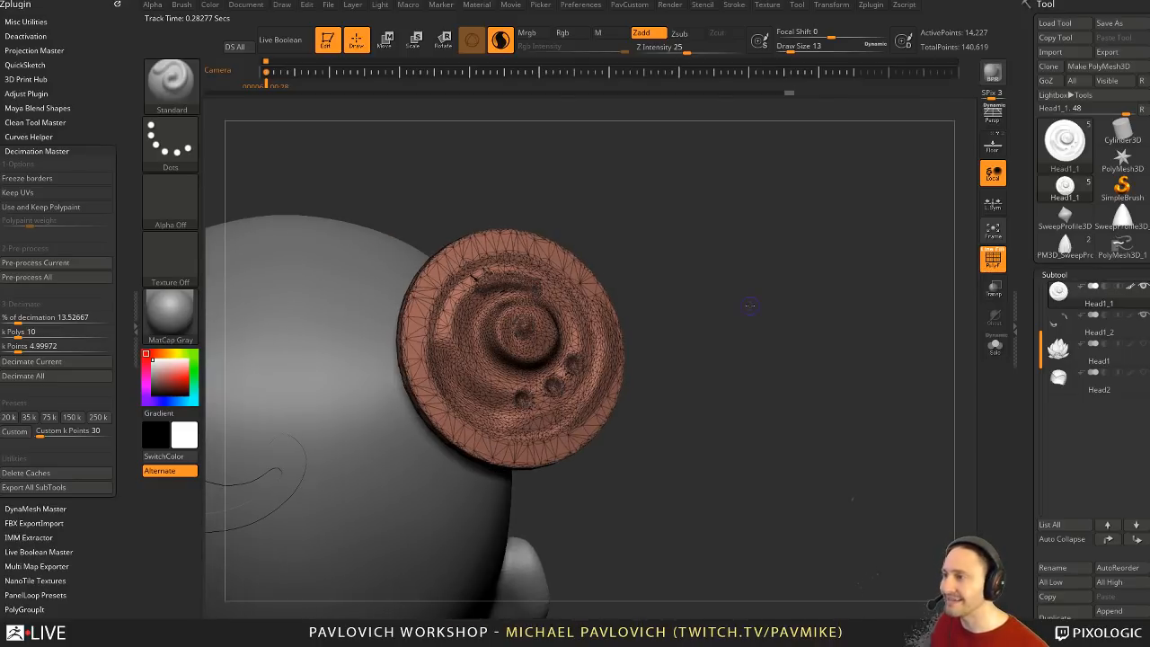
left_click(994, 260)
mouse_move(898, 278)
left_mouse_down()
mouse_move(839, 275)
mouse_move(885, 281)
left_mouse_up()
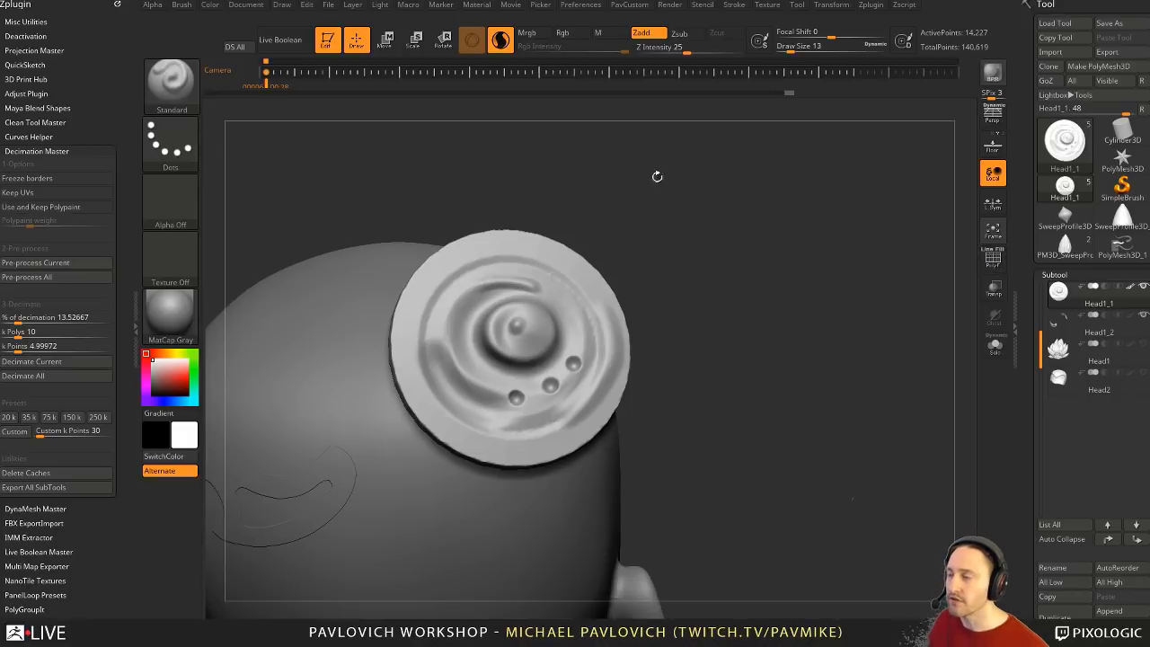
left_click_drag(782, 424, 806, 401)
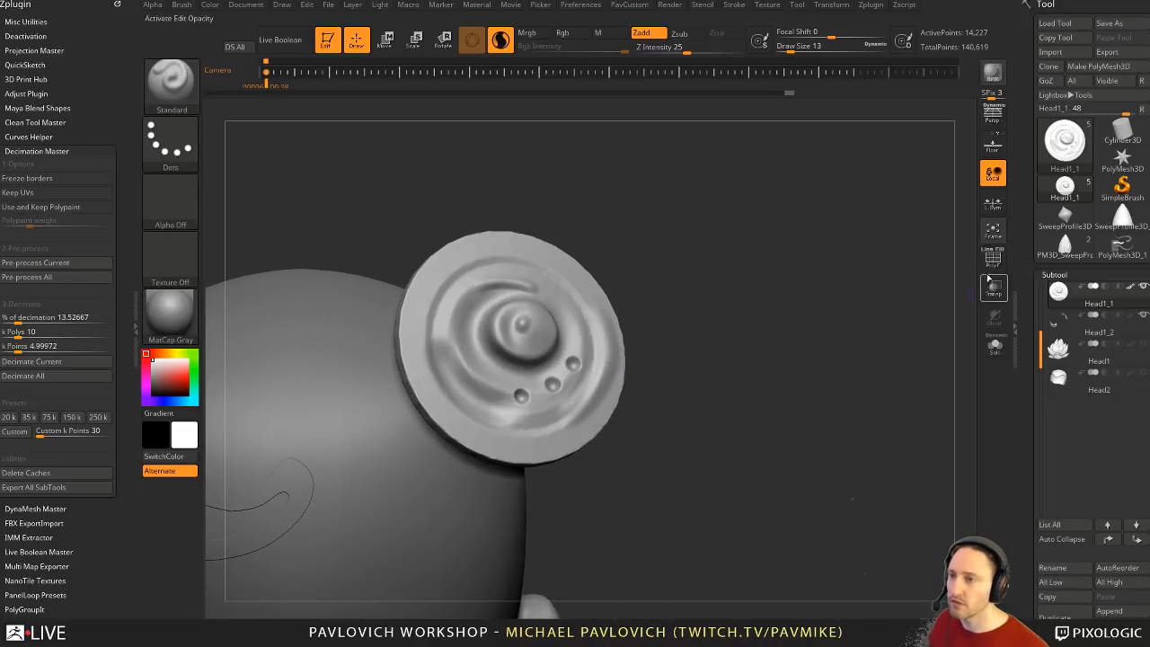
Step: Try to activate Dynamic Subdiv on the disc and run Fix Mesh on its geometry
key("shift+f")
left_click_drag(1028, 327, 1030, 162)
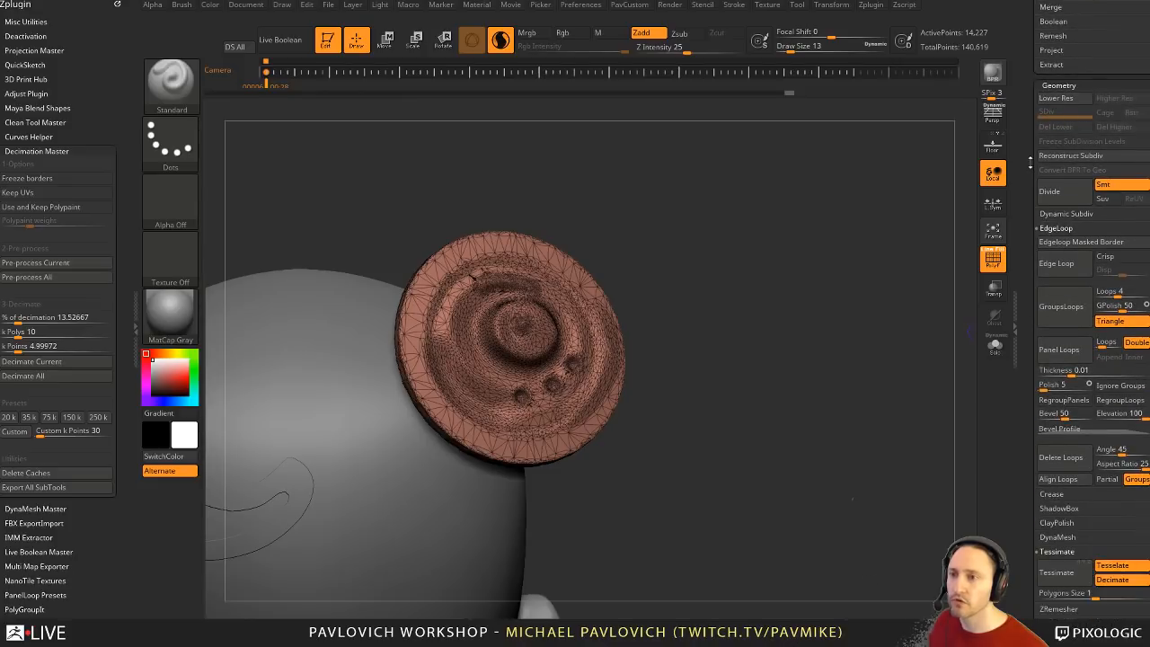
left_click(1067, 216)
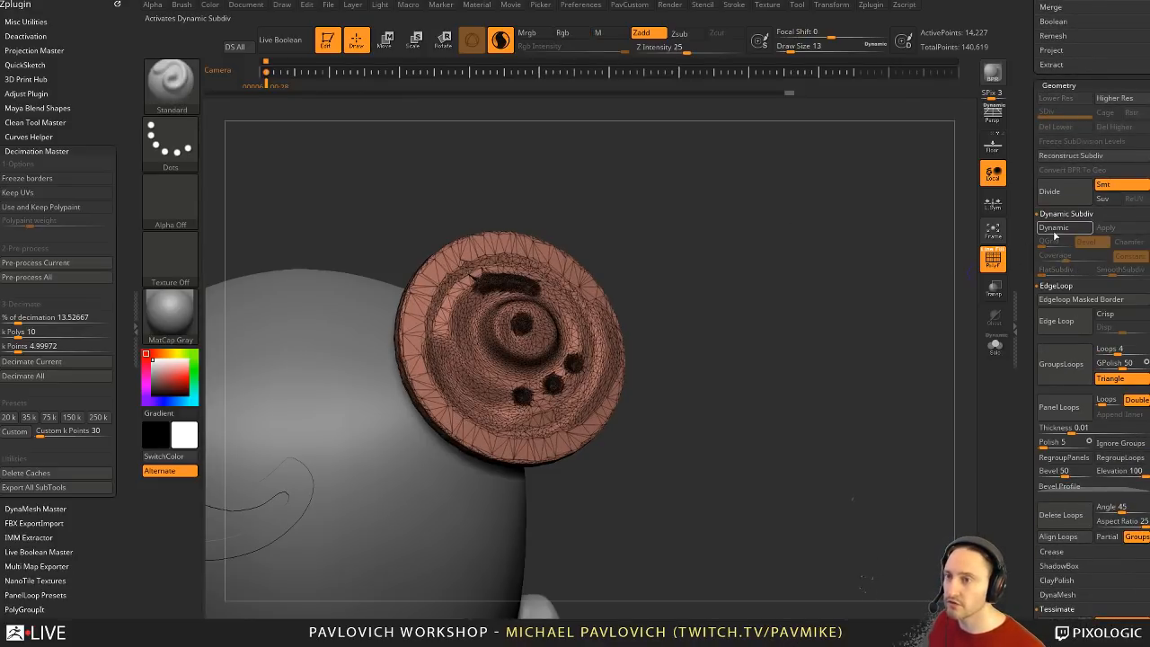
left_click(1054, 228)
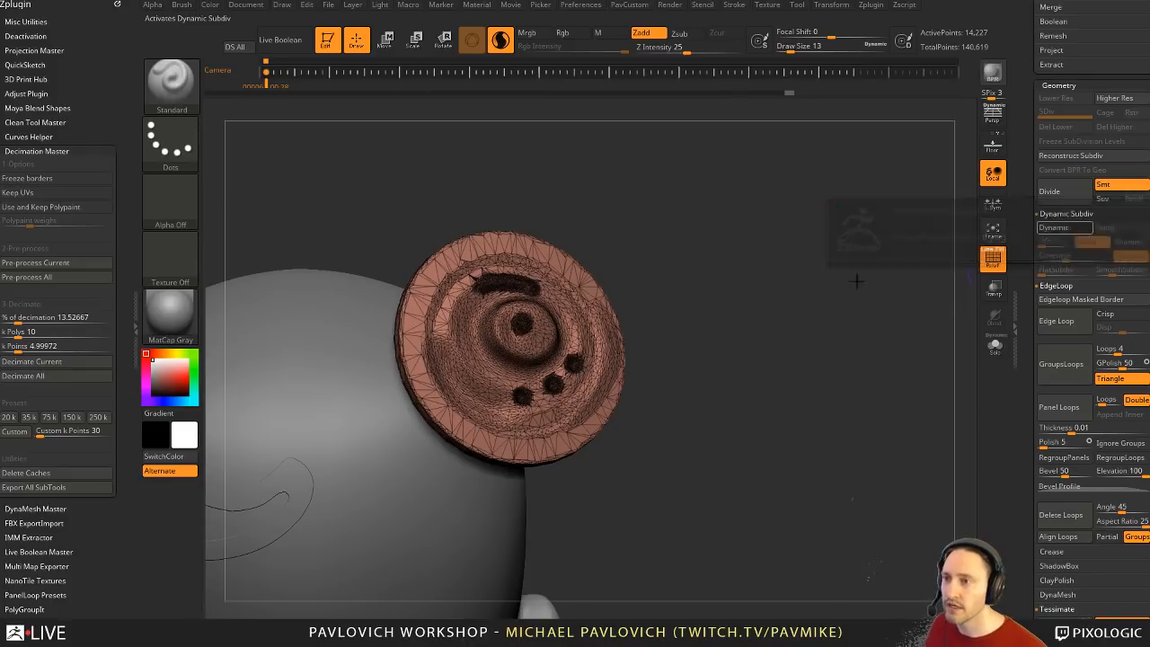
scroll(1037, 282, "down", 5)
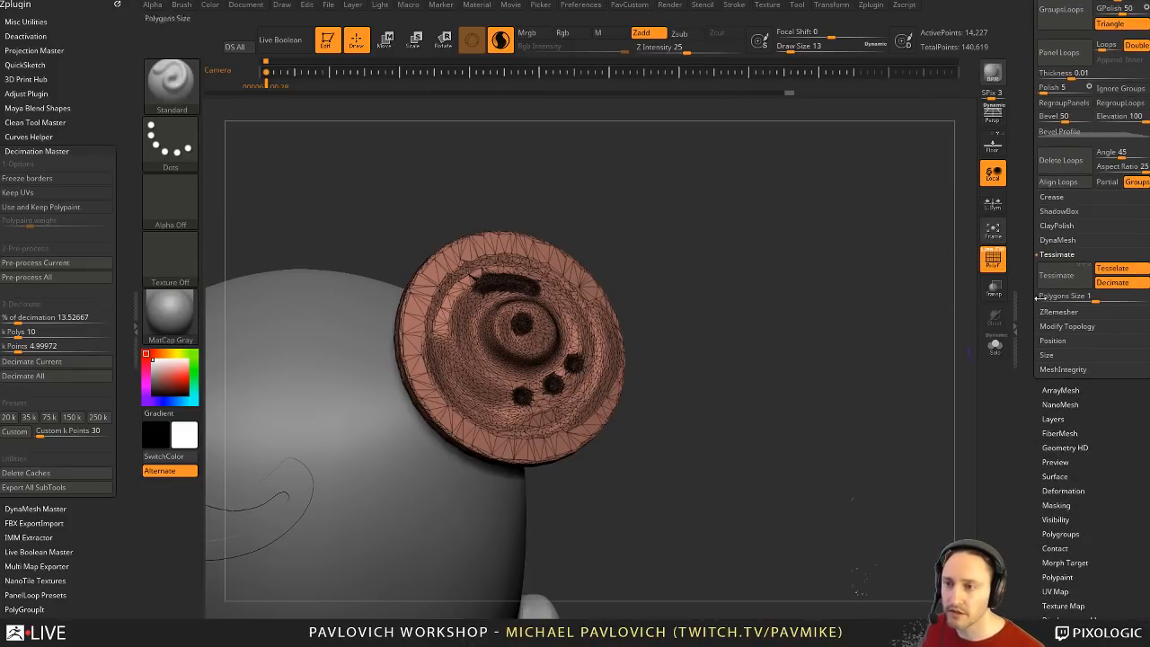
left_click(1126, 383)
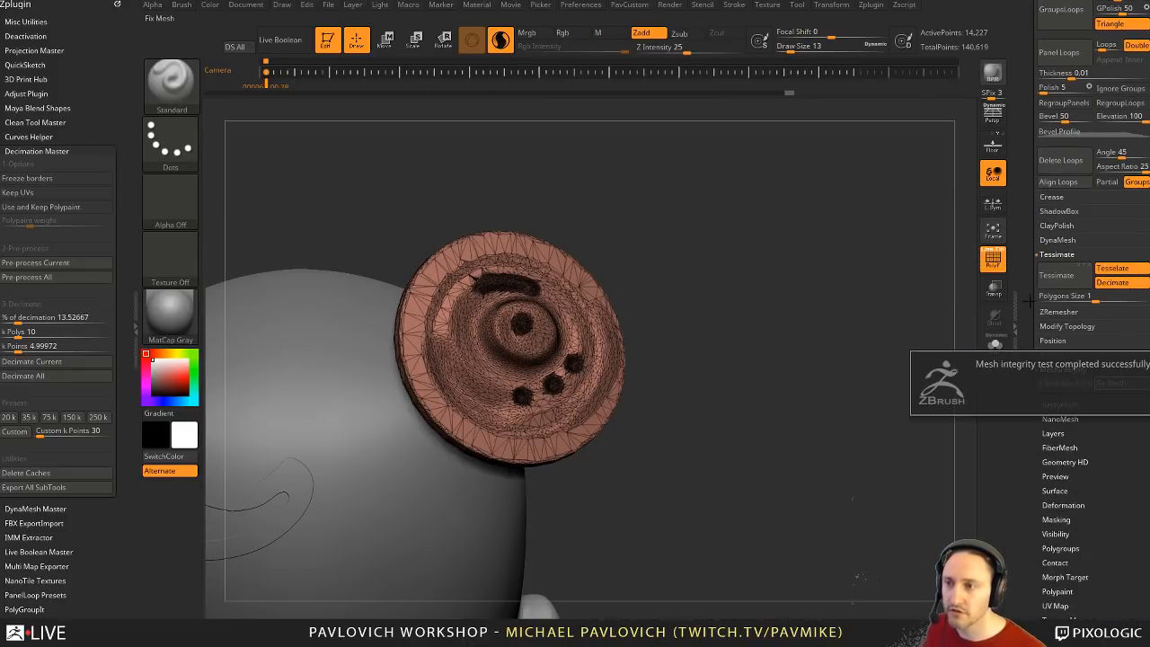
scroll(1096, 360, "up", 10)
left_click_drag(730, 337, 733, 342)
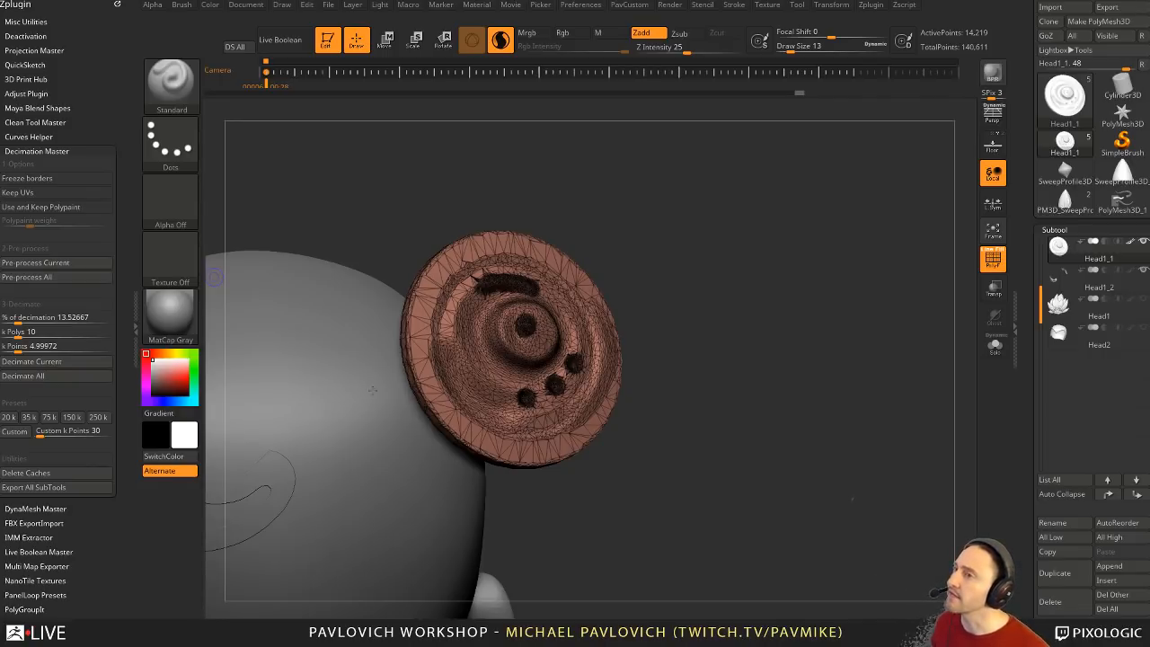
Step: Switch to the Cylinder3D primitive, convert it to a PolyMesh3D, and check the custom ModifyTopology options
left_click_drag(785, 288, 779, 296)
key("space")
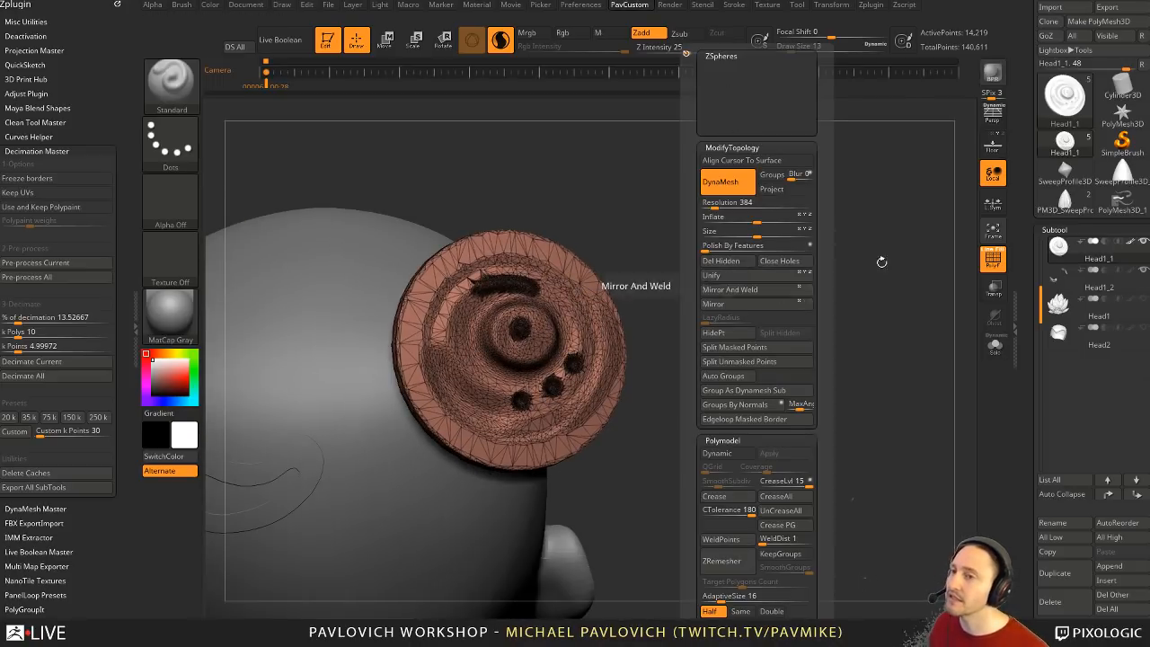
left_click(1122, 85)
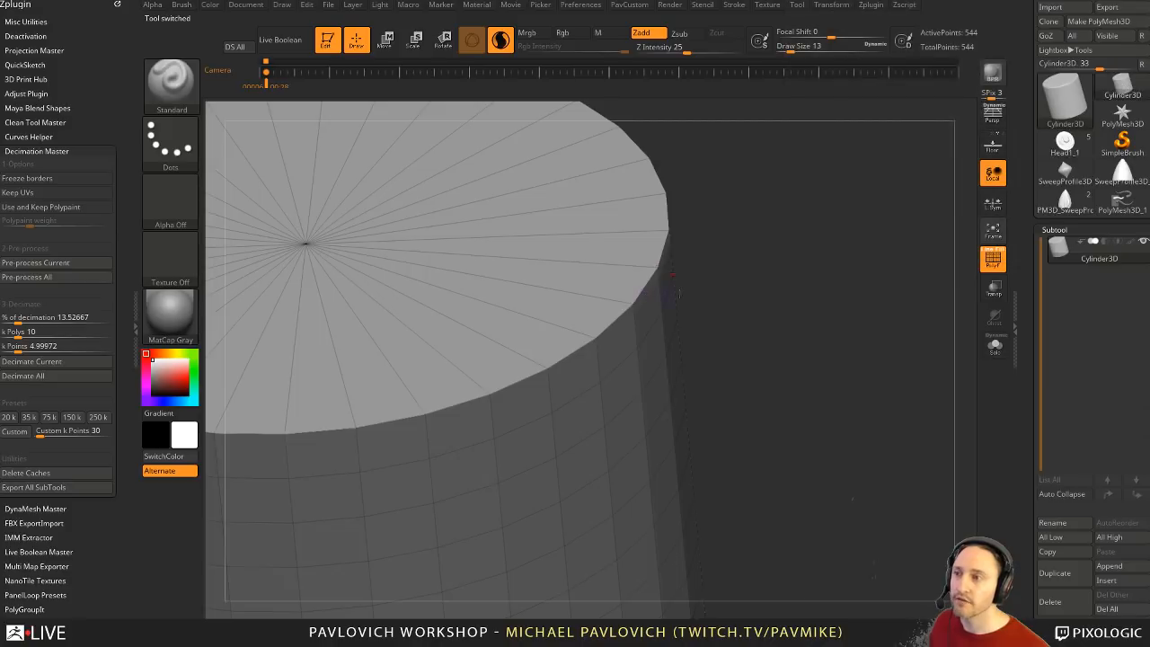
key("space")
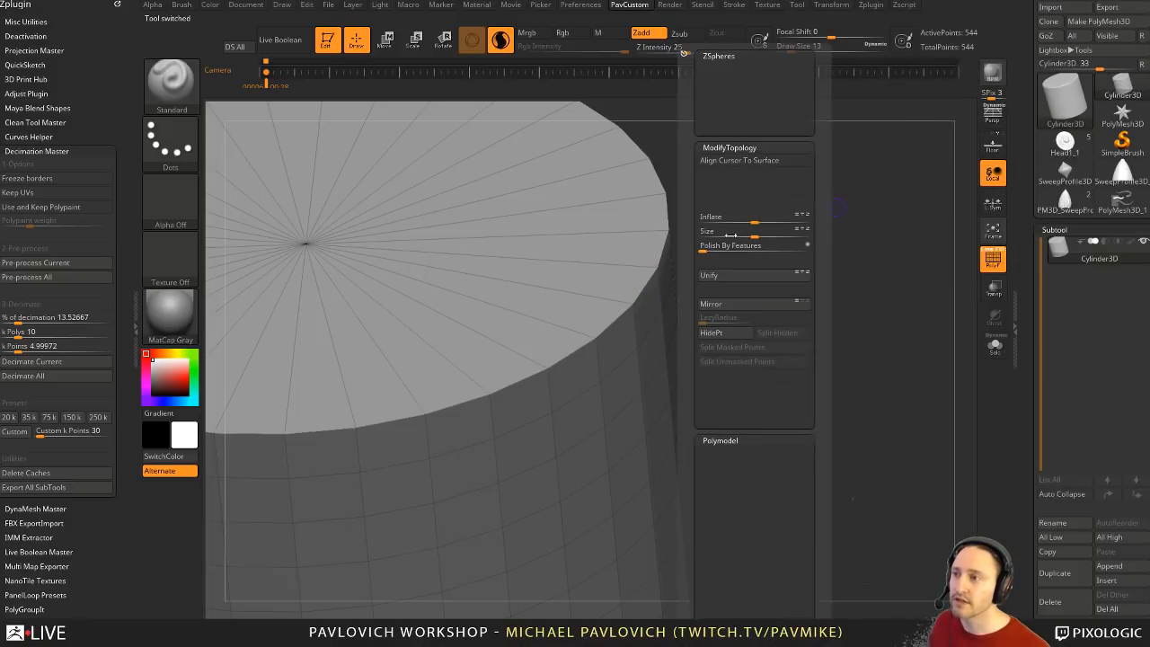
left_click(1117, 26)
key("space")
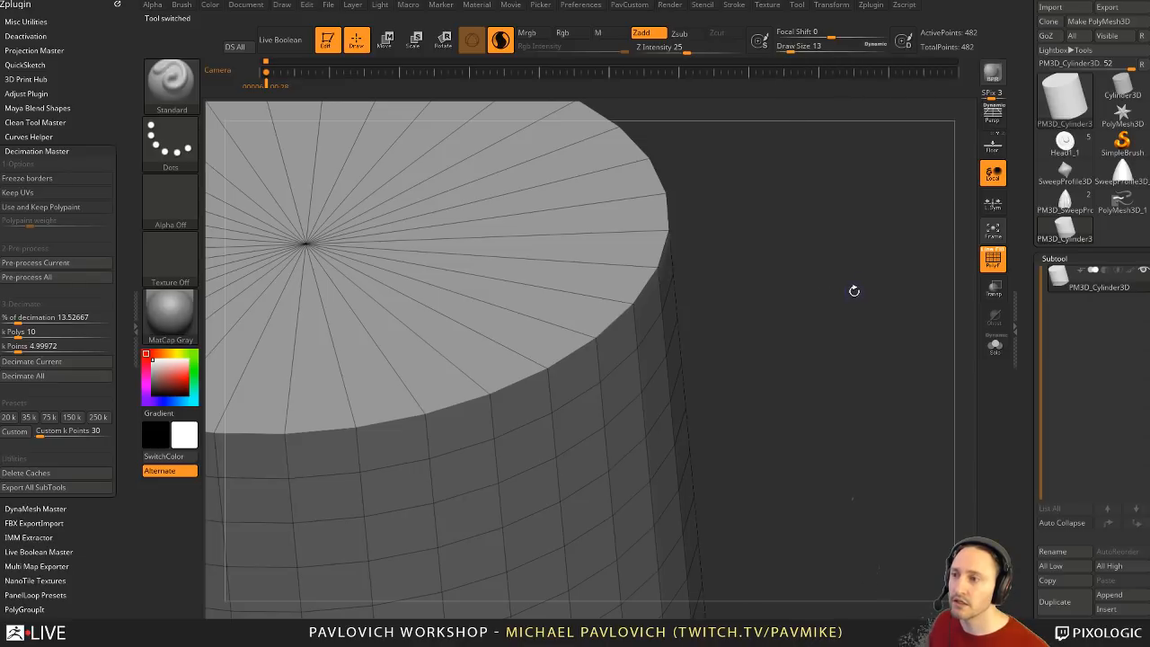
key("space")
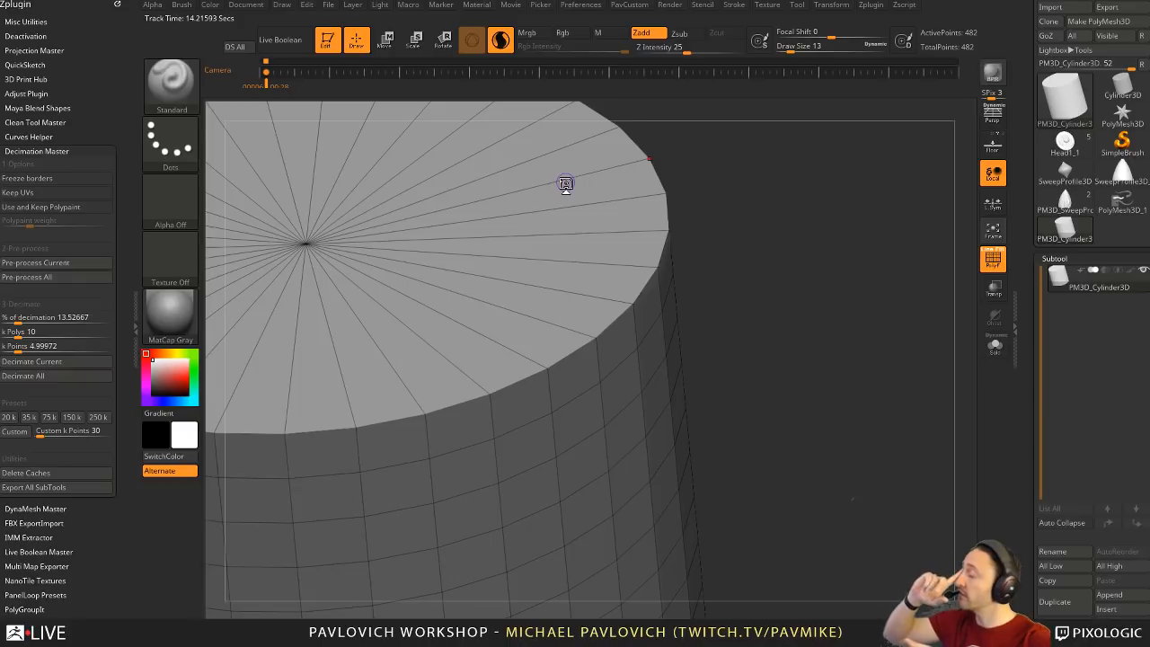
key("3")
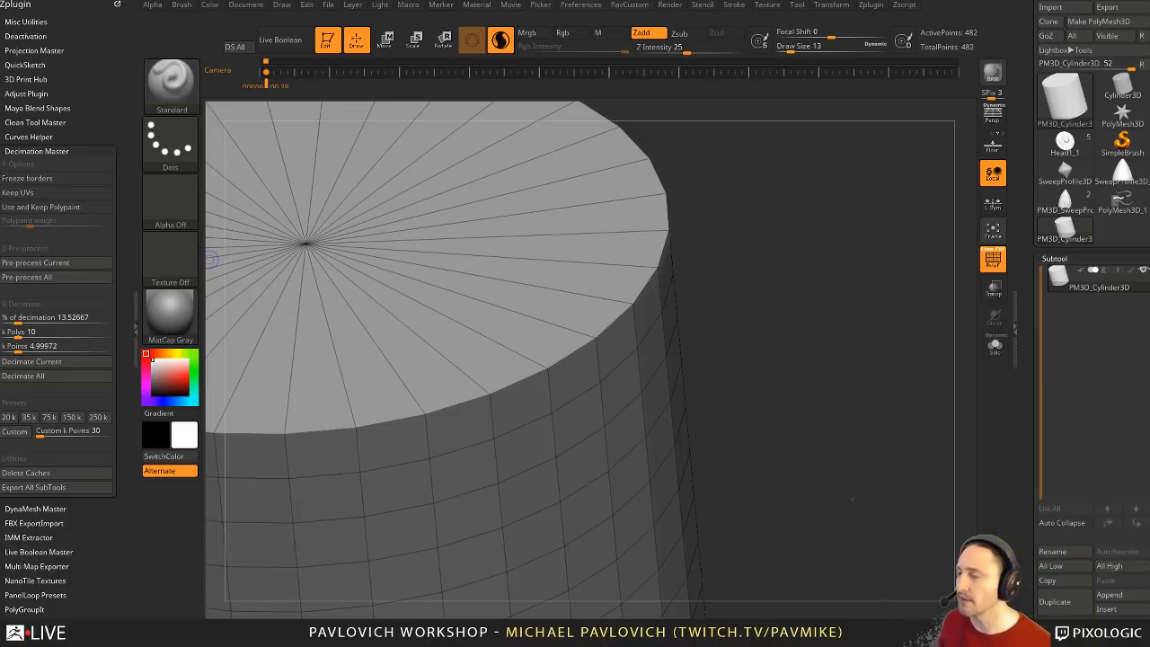
Step: Check the PM3D_SweepProfile3D tool in isolation, return to the Head1_1 tool and show all its subtools
left_click(1065, 202)
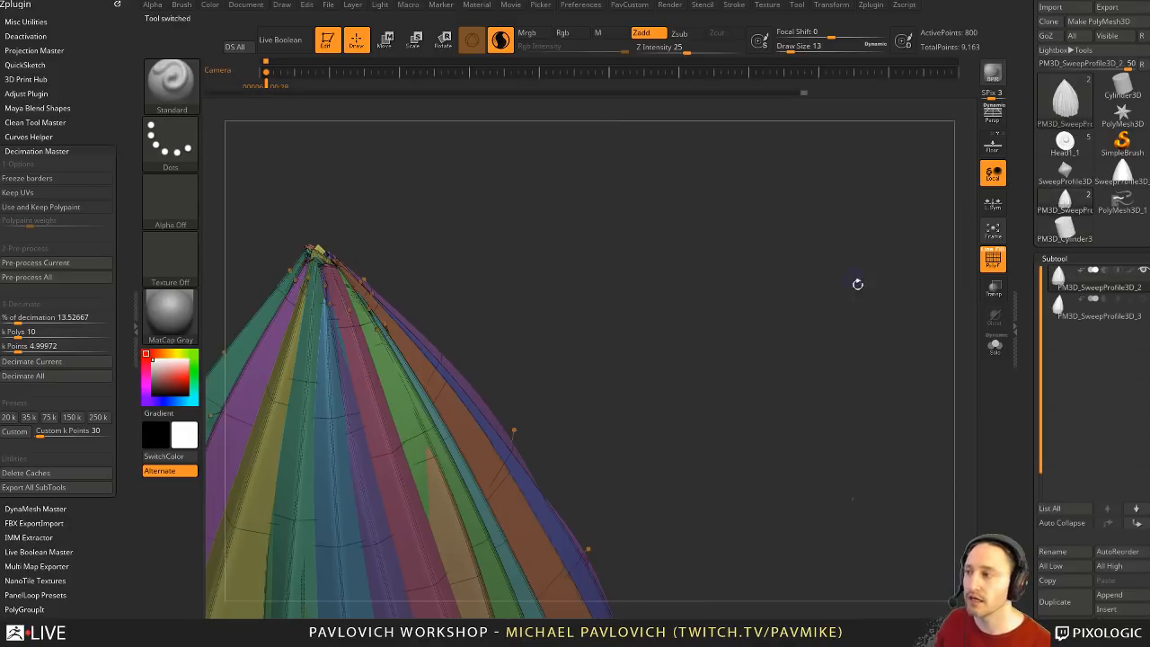
left_click_drag(725, 248, 809, 190, "alt")
left_click(1000, 351)
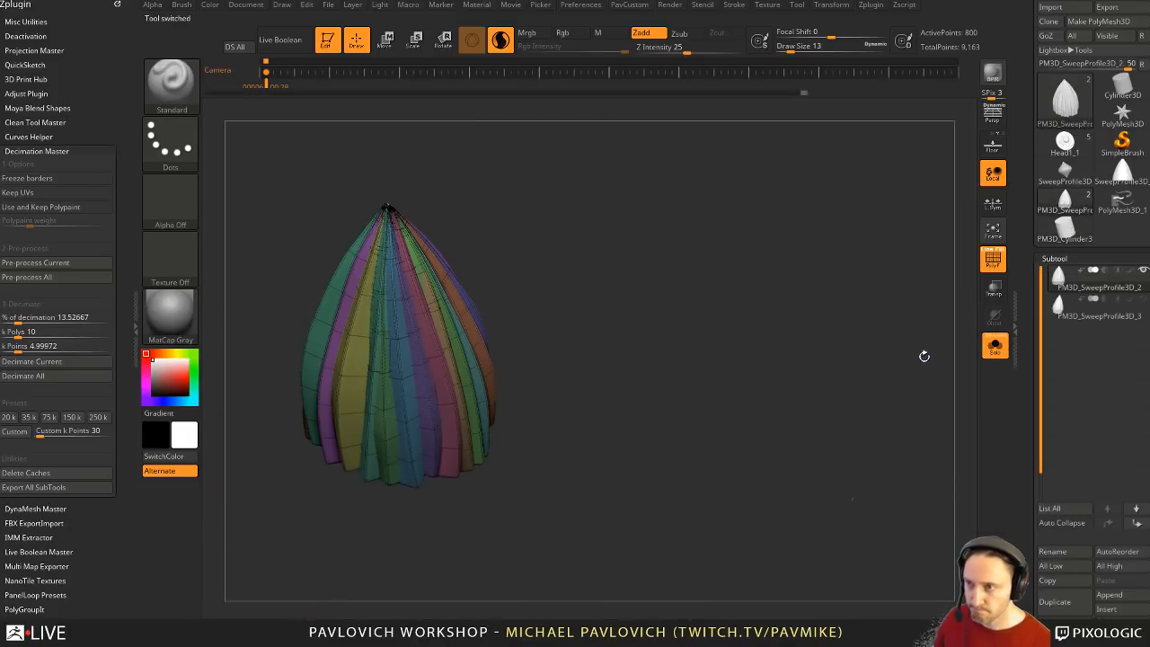
left_click_drag(924, 356, 967, 326)
left_click(1065, 144)
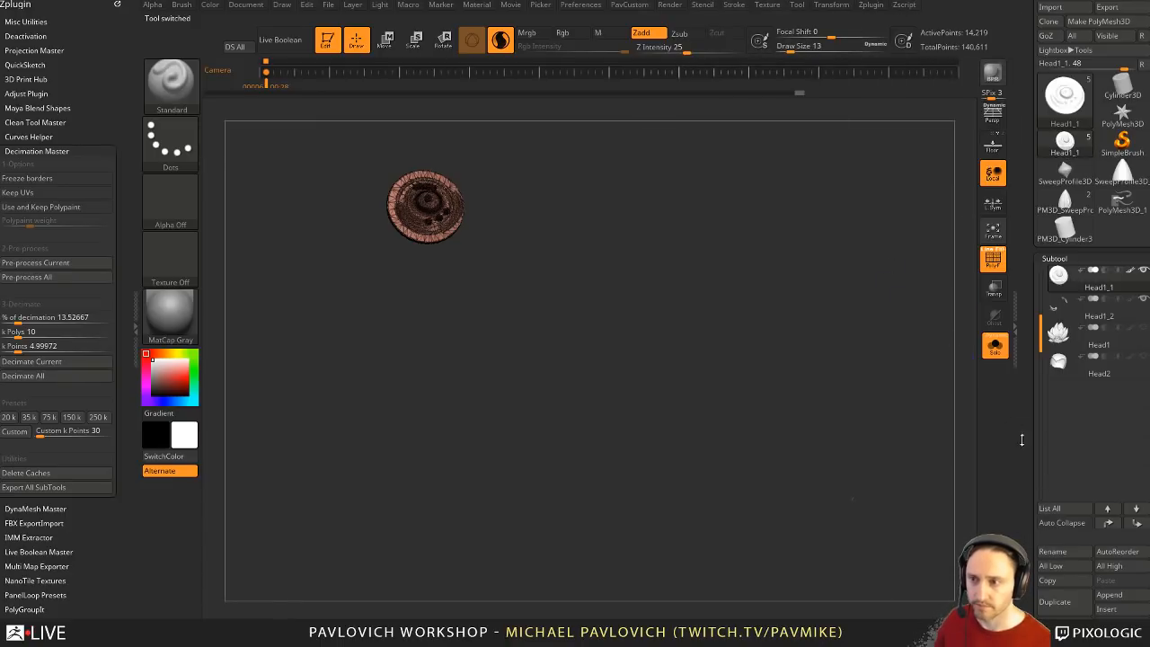
left_click(996, 349)
Step: Delete the Head1_1 disc and Head1_2 subtools from the head tool
scroll(1079, 378, "down", 5)
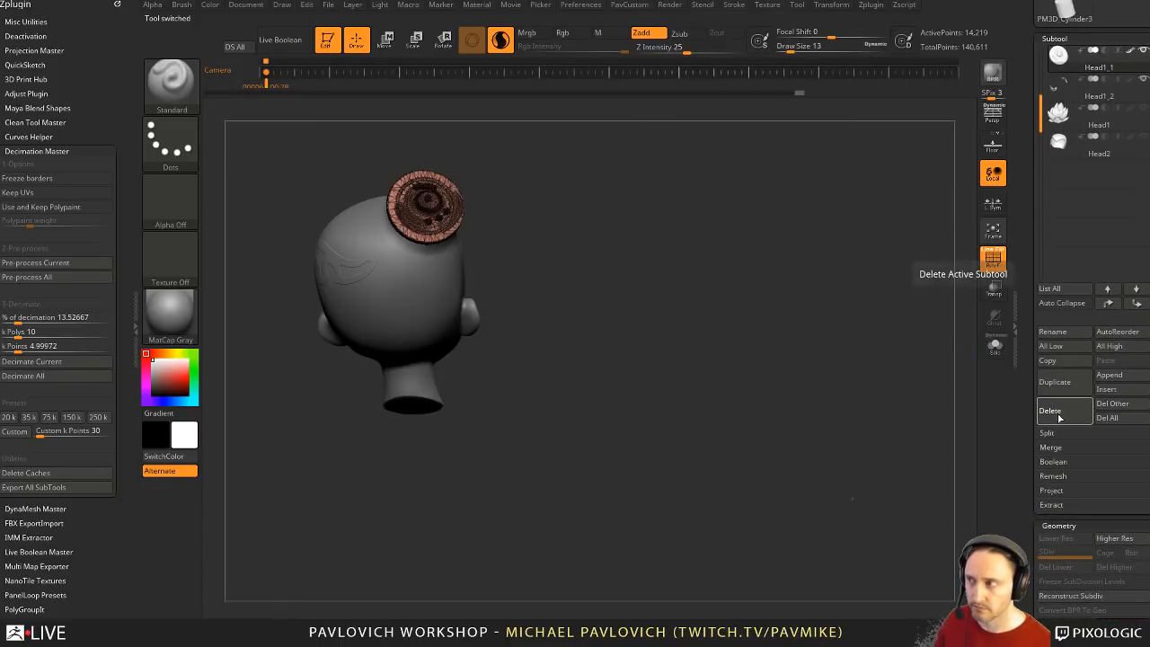
left_click(1060, 412)
left_click(1079, 117)
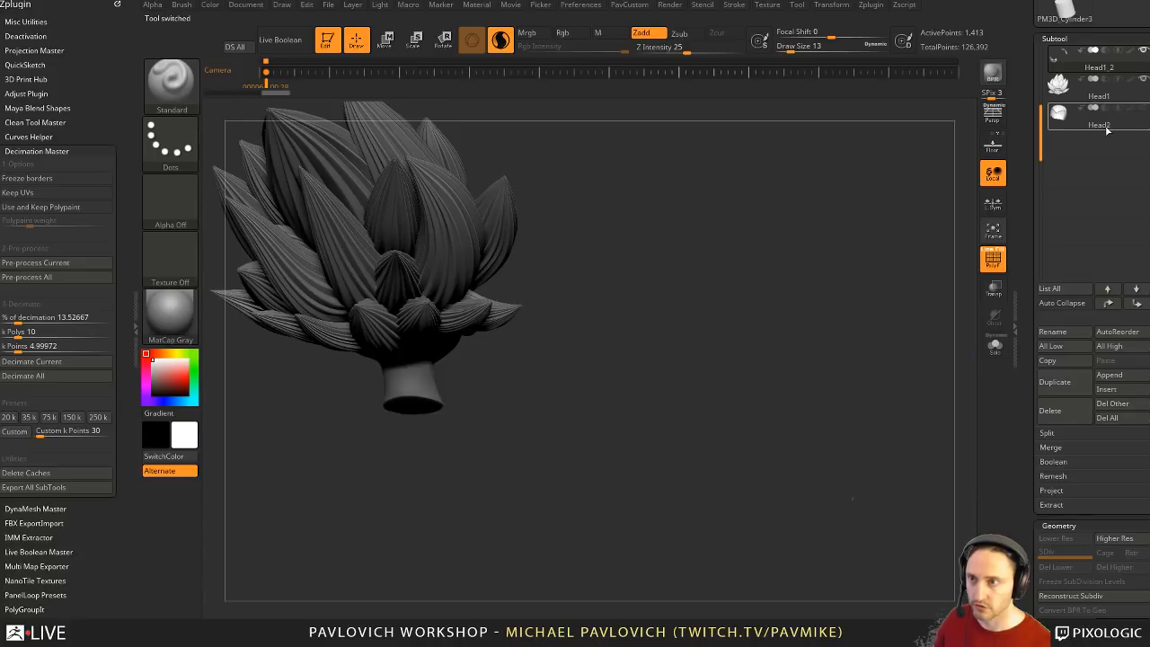
left_click_drag(1037, 142, 1032, 54)
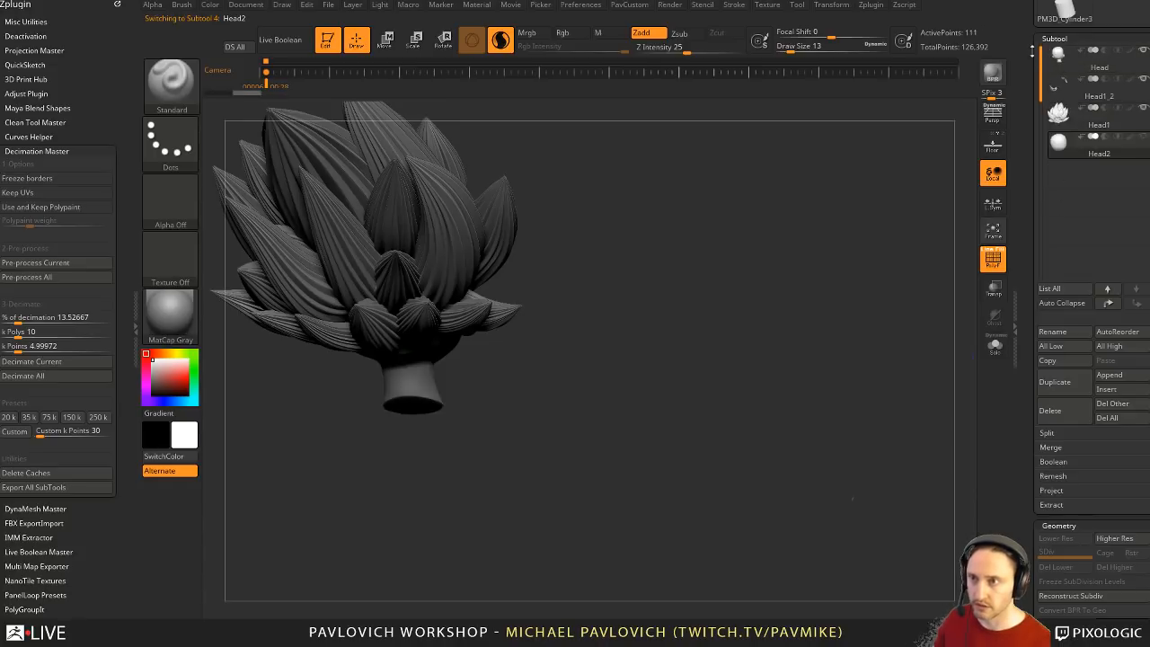
left_click(1095, 93)
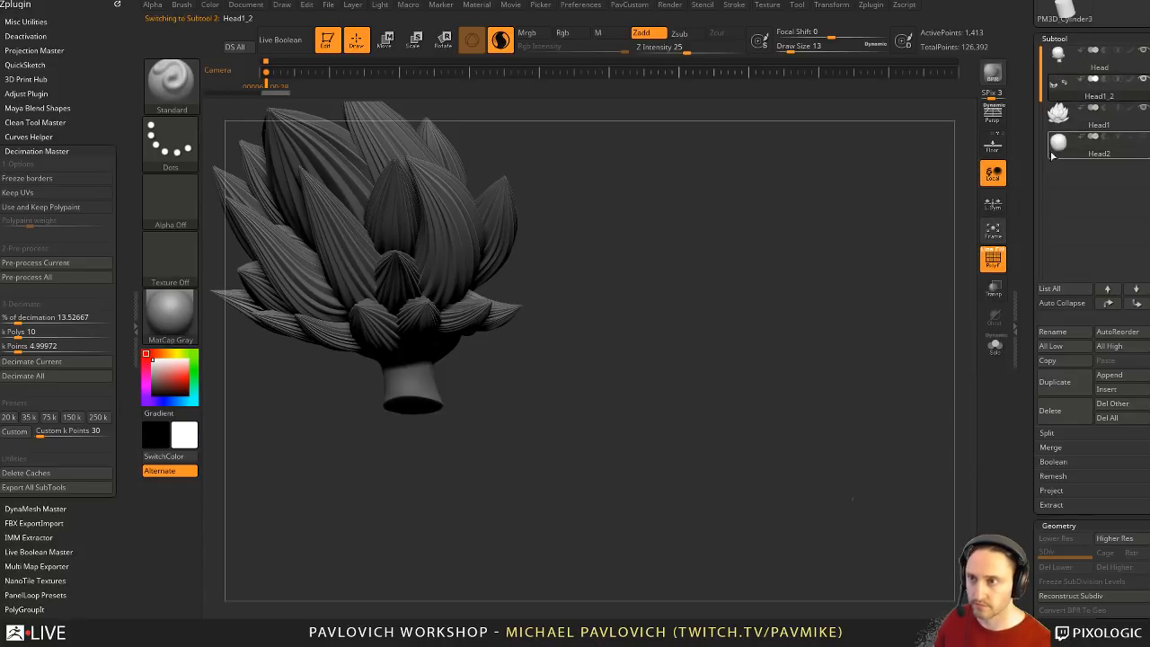
left_click(1068, 417)
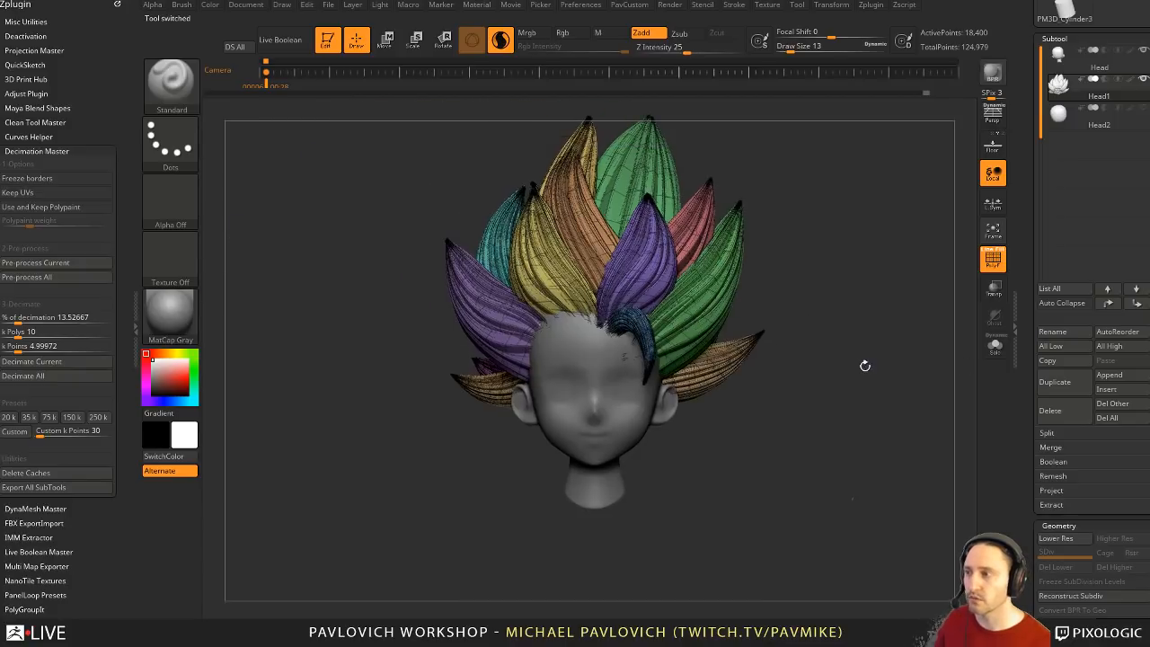
Step: Select the Head subtool, line it up with the reference sketch through the stored camera views and hide the polyframe
left_click(1061, 56)
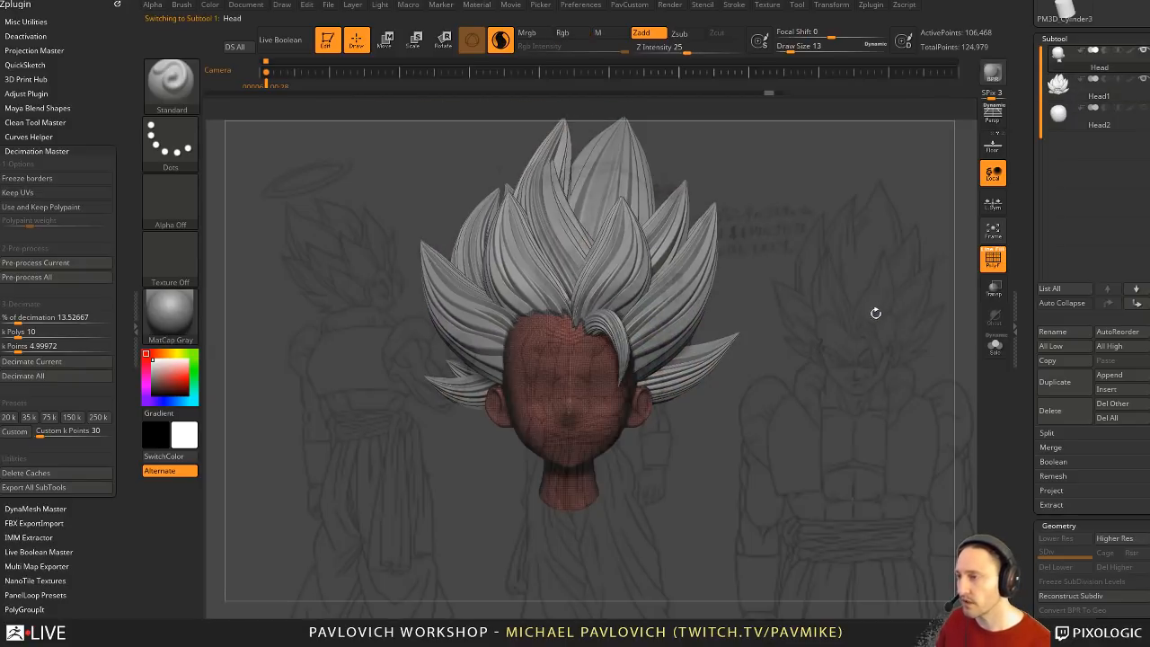
key("Right")
key("Left")
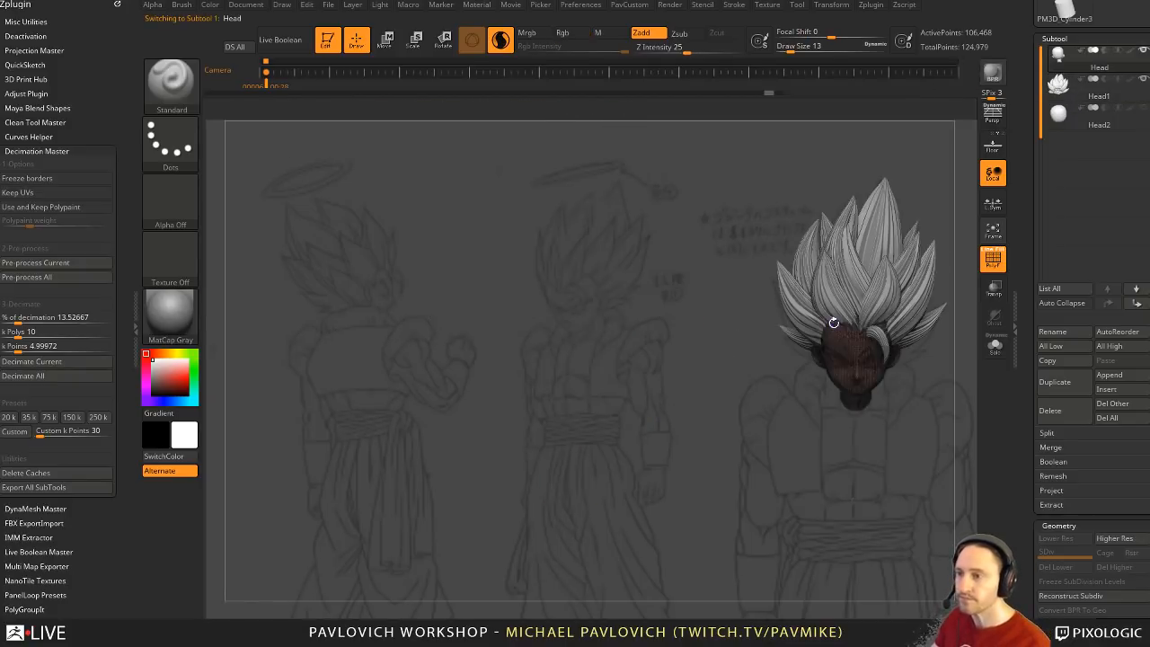
key("shift+f")
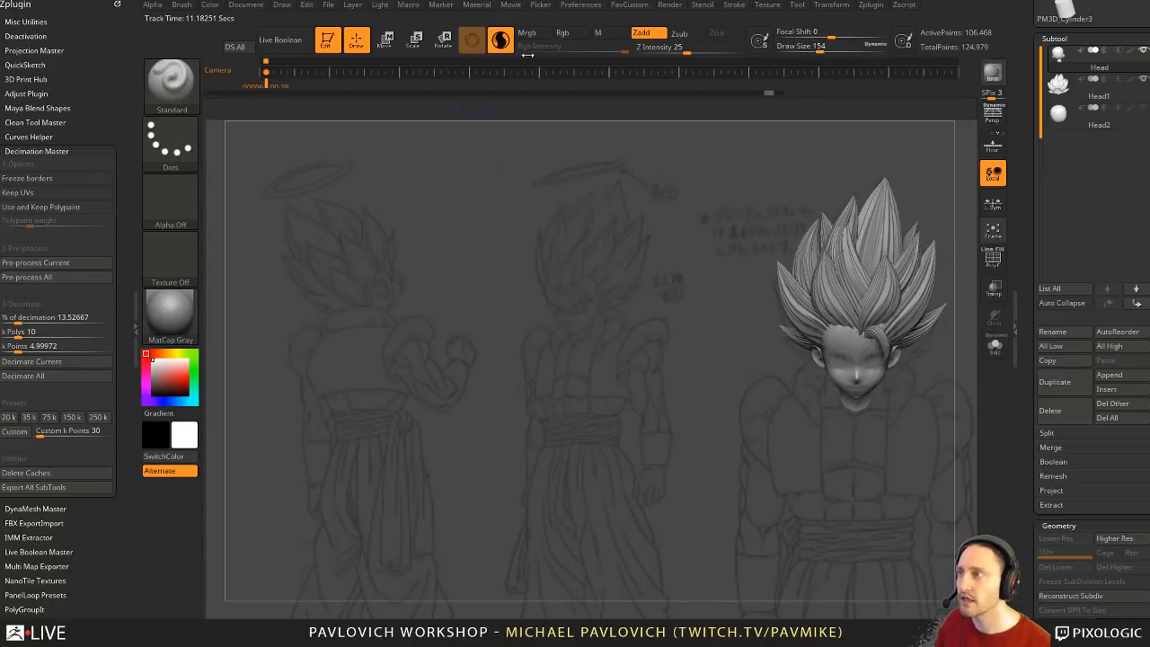
Step: Set the Standard brush to Rgb without Zadd, try it on the face, undo the stroke and hide the reference sketch
left_click(570, 34)
left_click(643, 33)
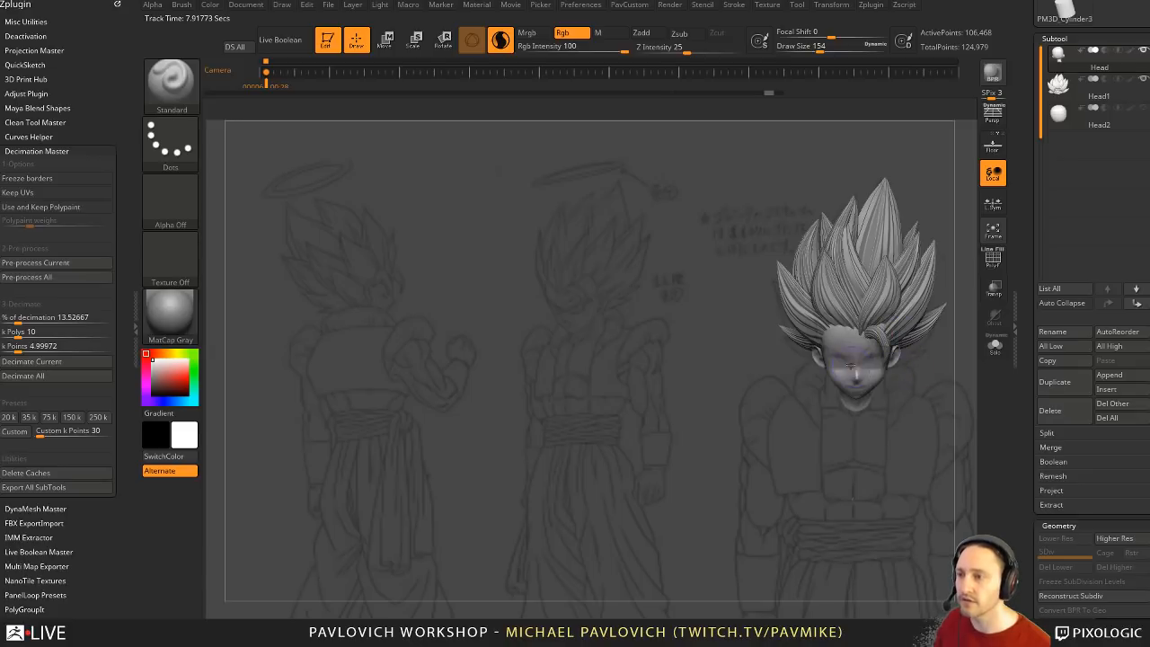
mouse_move(852, 369)
left_mouse_down()
mouse_move(835, 355)
mouse_move(872, 359)
mouse_move(854, 334)
left_mouse_up()
key("shift+z")
mouse_move(912, 380)
left_mouse_down("alt")
mouse_move(716, 351)
mouse_move(935, 468)
mouse_move(897, 435)
left_mouse_up("alt")
mouse_move(821, 363)
left_mouse_down()
mouse_move(909, 372)
mouse_move(839, 367)
mouse_move(863, 368)
mouse_move(868, 423)
mouse_move(853, 393)
mouse_move(830, 408)
mouse_move(854, 388)
mouse_move(844, 395)
left_mouse_up()
key("ctrl+z")
key("s")
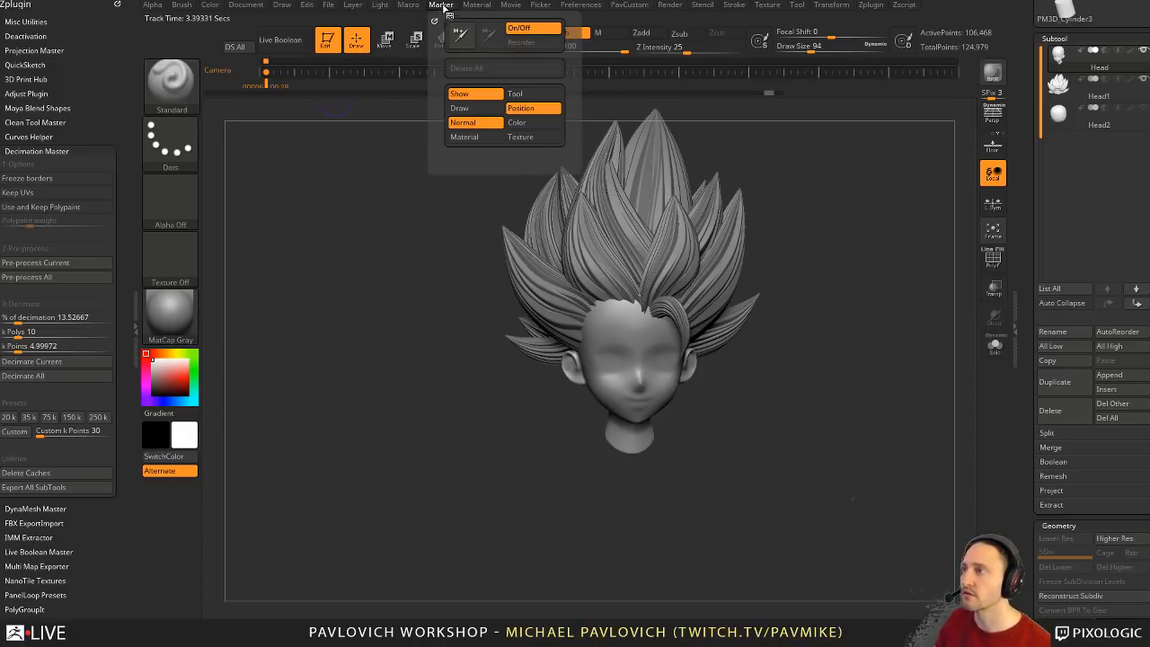
Step: Hide the animation timeline and view the head at an angle
mouse_move(510, 8)
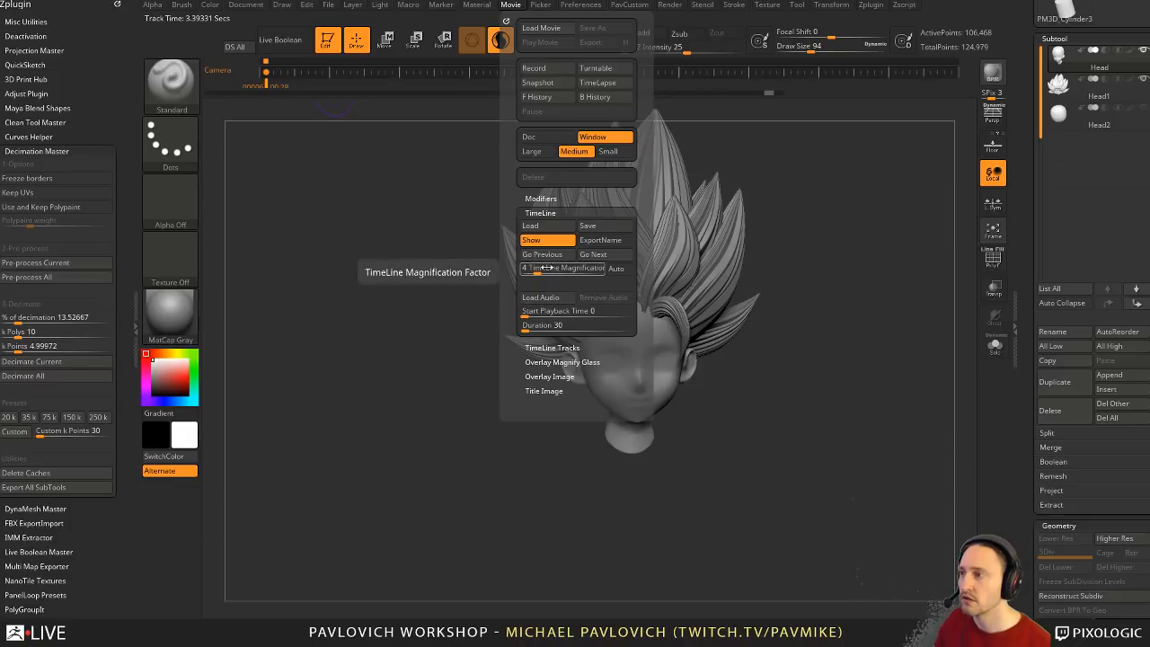
left_click(551, 241)
left_click_drag(862, 362, 842, 390)
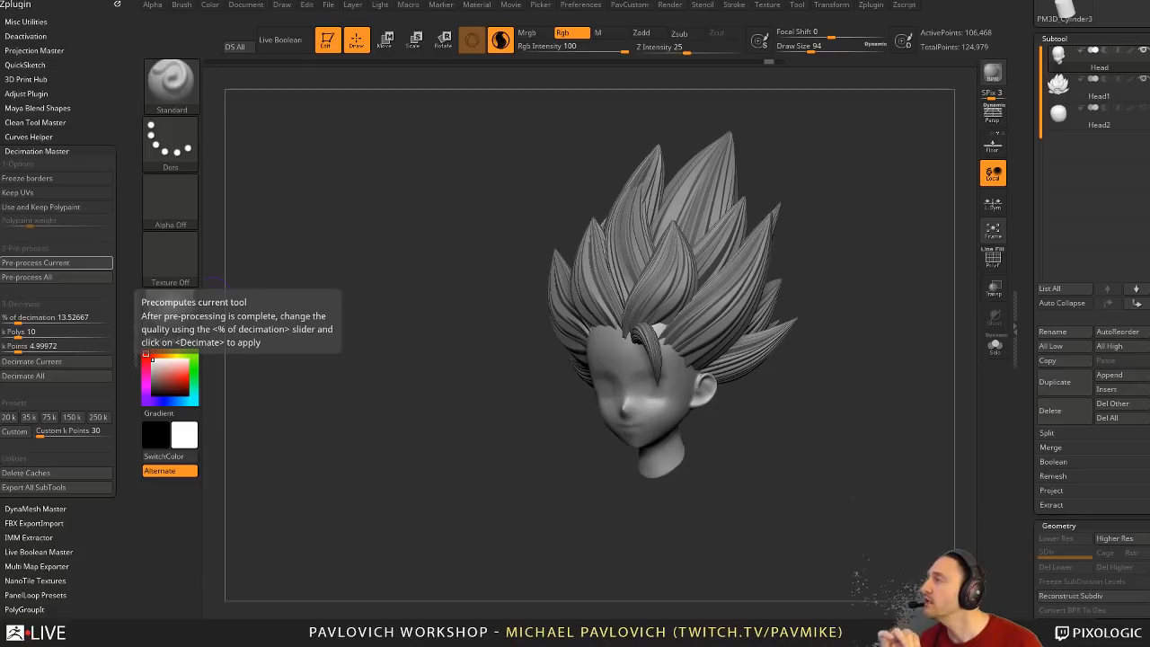
left_click_drag(812, 588, 830, 561)
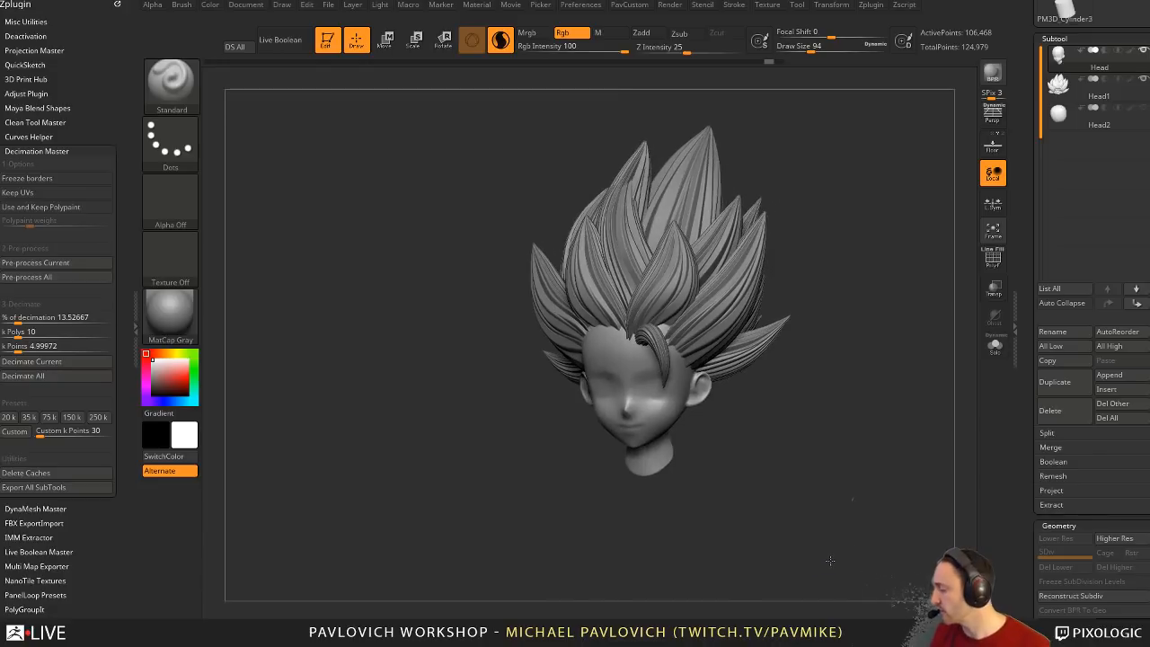
key("w")
left_click(646, 195)
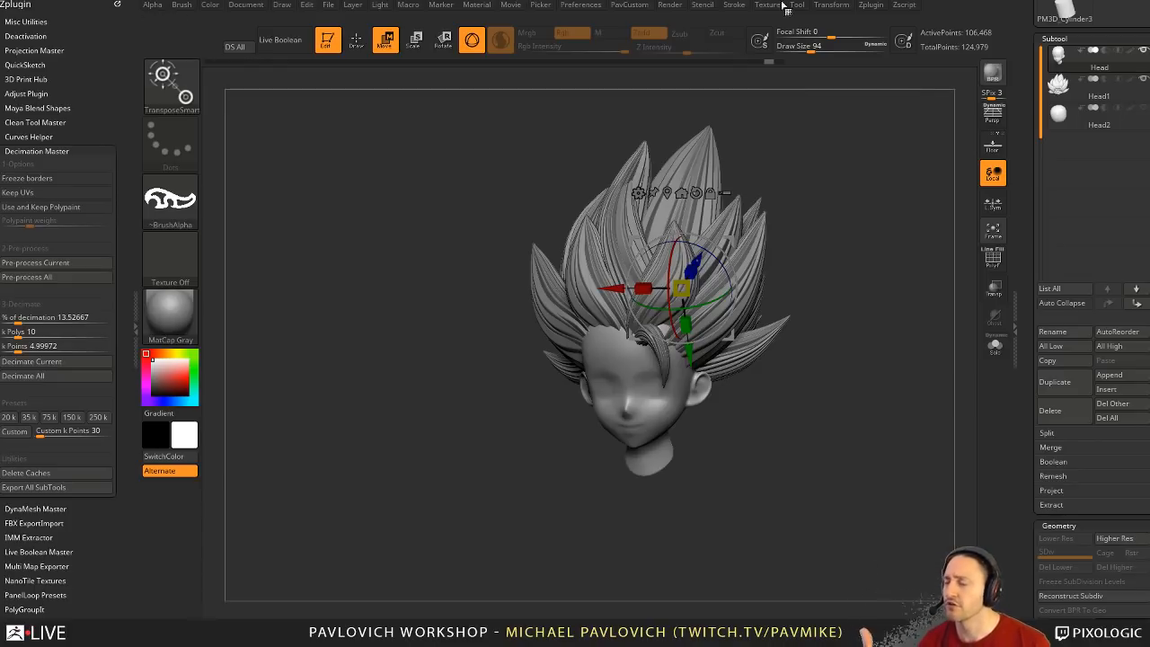
left_click_drag(844, 262, 857, 235)
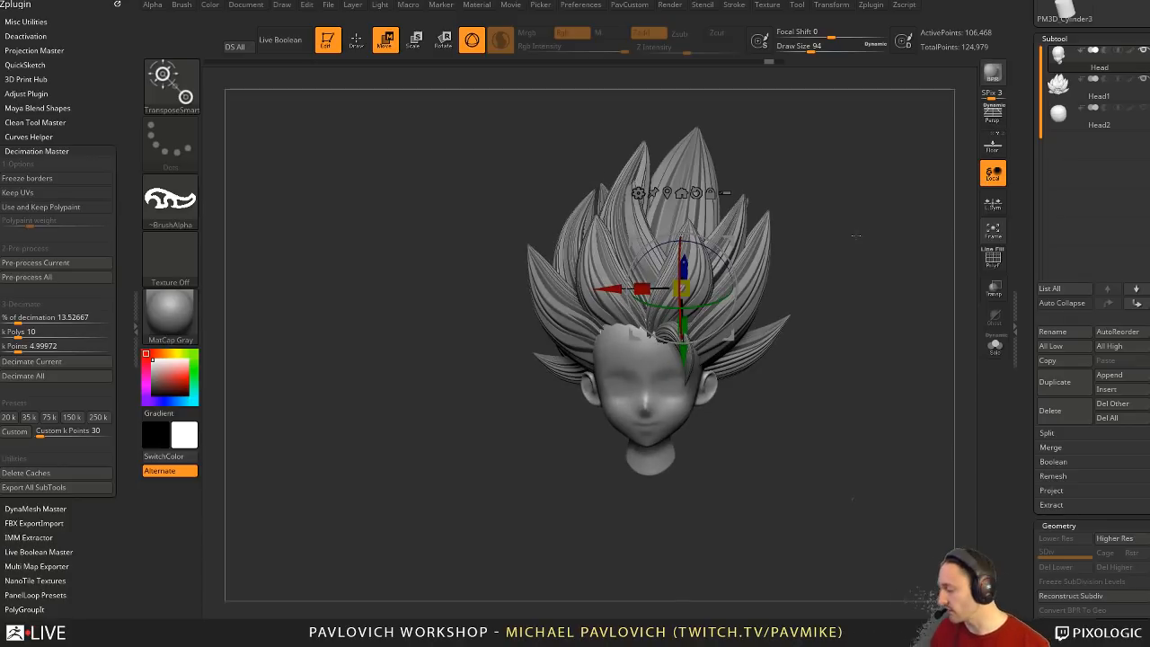
key("q")
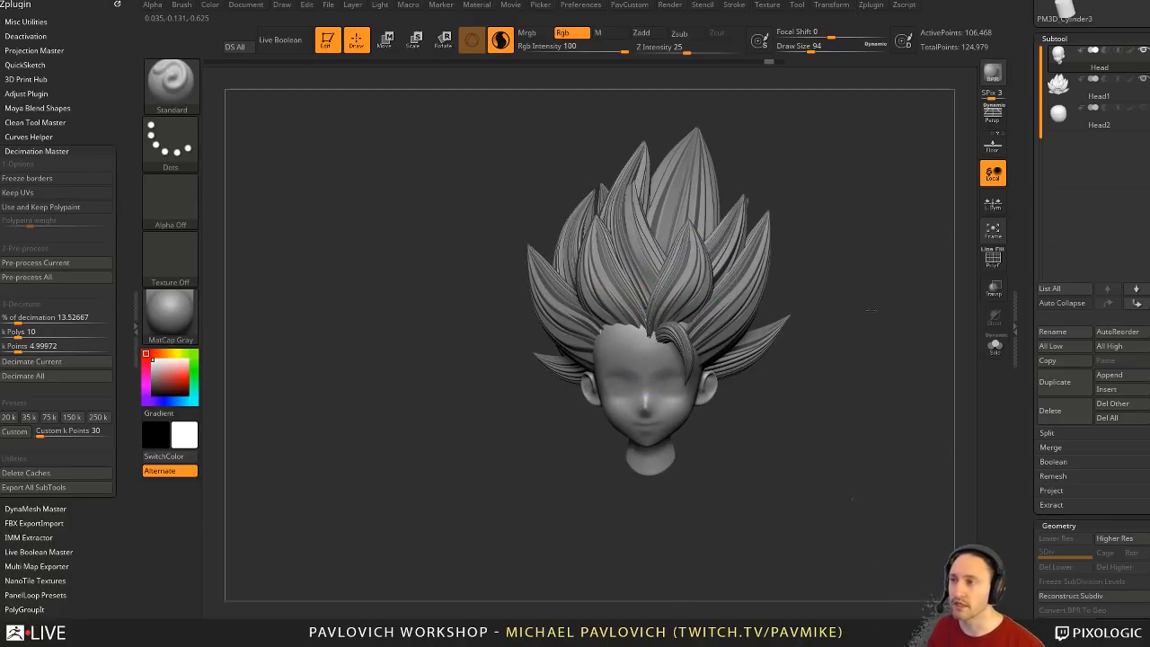
Step: Select the Head1 hair subtool and try to subdivide its geometry
mouse_move(838, 241)
left_mouse_down()
mouse_move(858, 319)
mouse_move(783, 310)
left_mouse_up()
key("s")
left_click(869, 327)
key("ctrl+d")
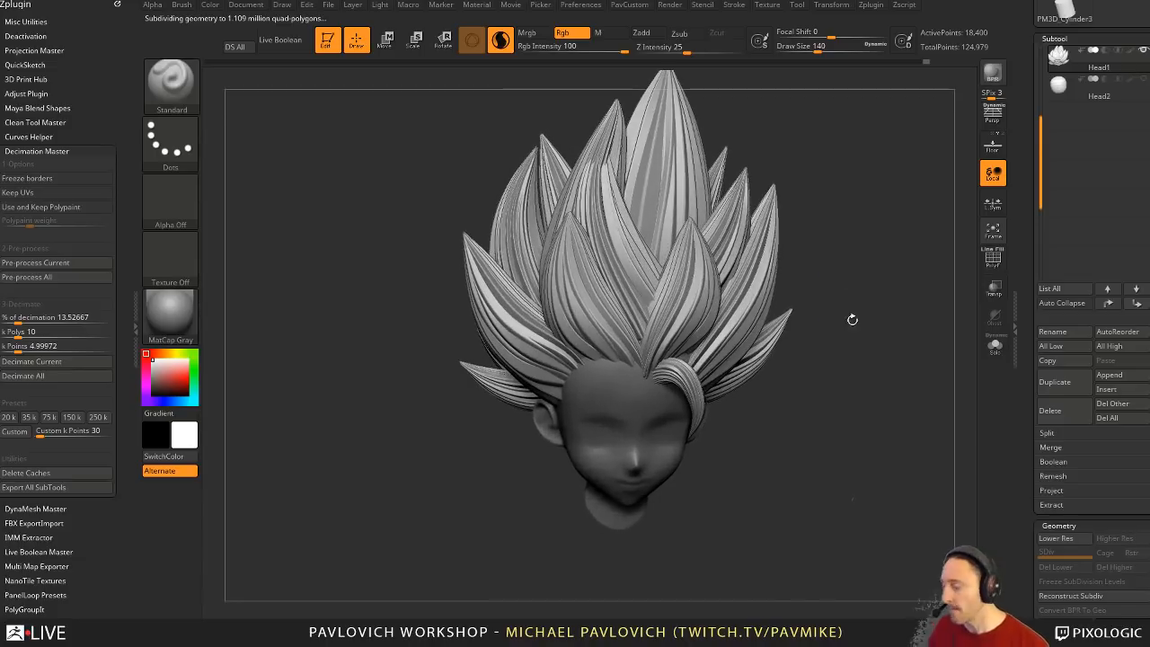
Step: Choose the Inflat brush, try it on the front hair spikes at Draw Size 351 and undo the stroke
key("b")
key("i")
key("n")
left_click_drag(855, 313, 850, 342)
key("s")
left_click(667, 348)
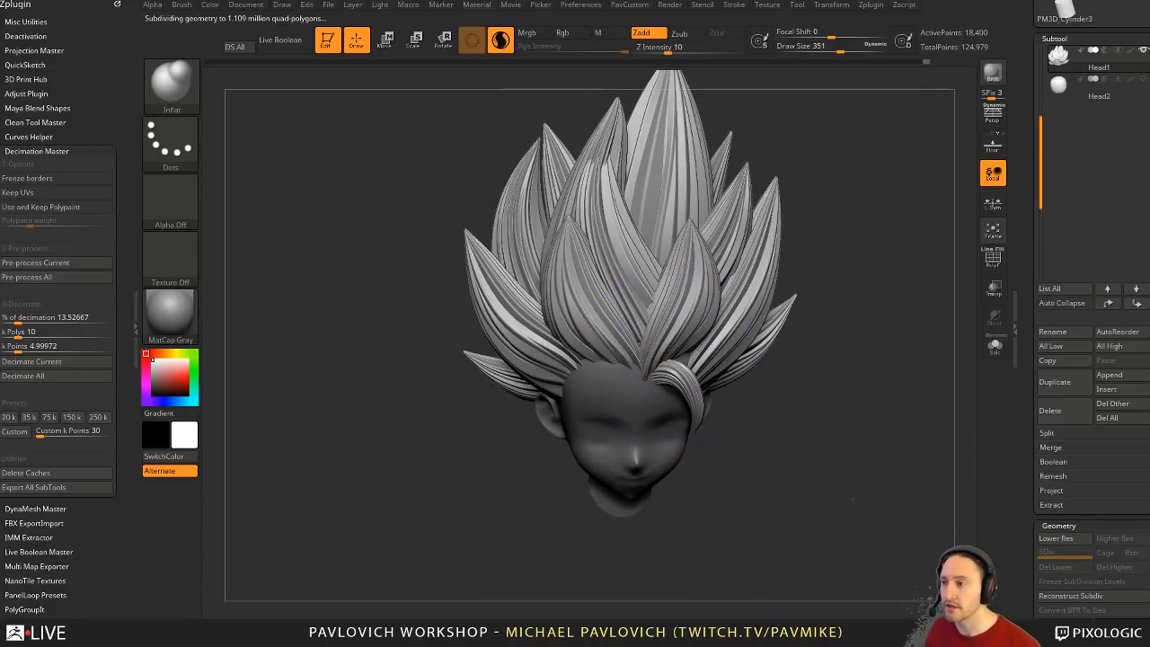
left_click(639, 346)
key("ctrl+z")
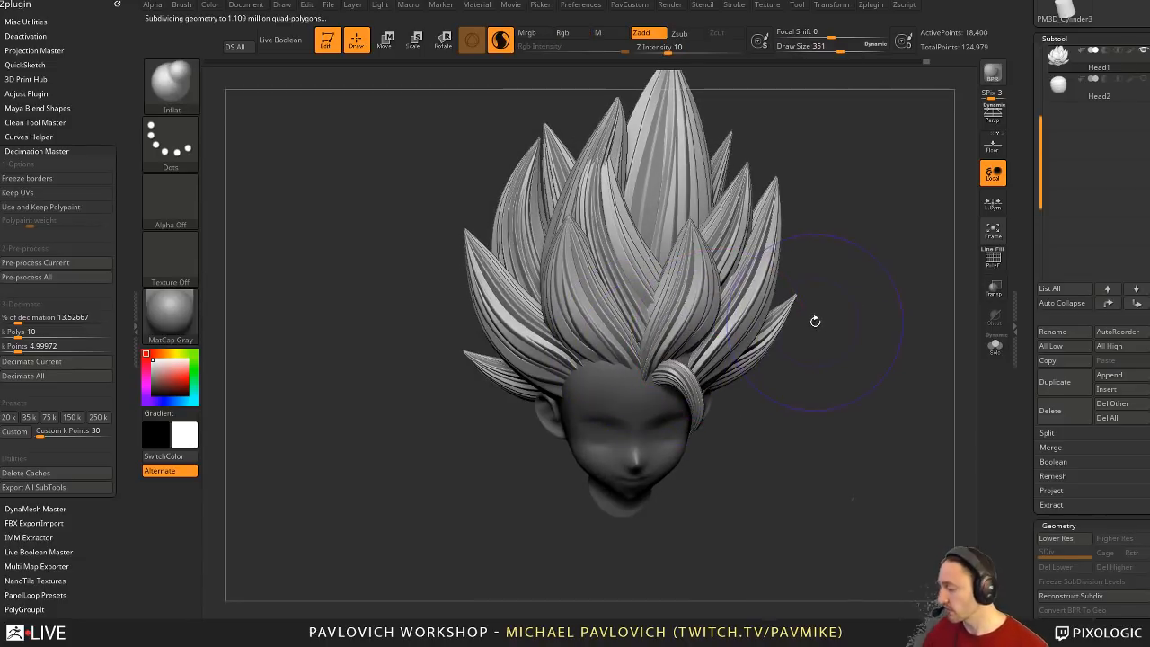
Step: Reduce the Draw Size to 286, try another Inflat stroke on the front spikes and undo it
left_click_drag(831, 325, 818, 334, "alt")
key("s")
left_click(653, 351)
left_click_drag(639, 364, 654, 321)
key("ctrl+z")
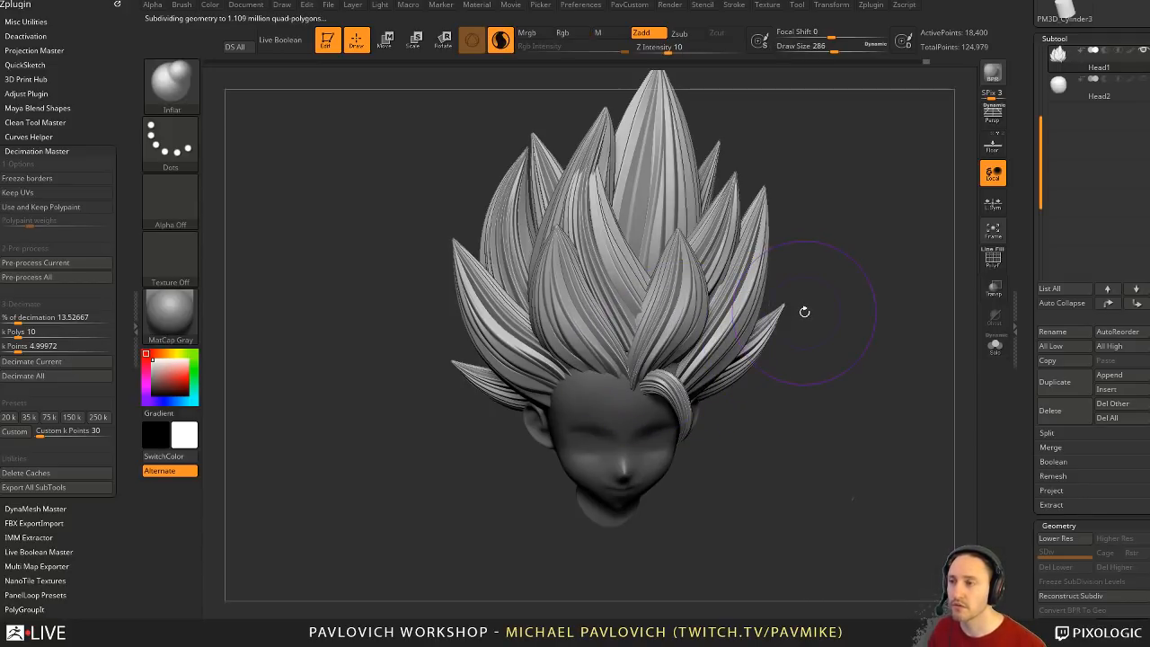
Step: Test Inflat with Sculptris Pro on the front spikes under the polyframe, revert it, and turn both off
left_click(1004, 262)
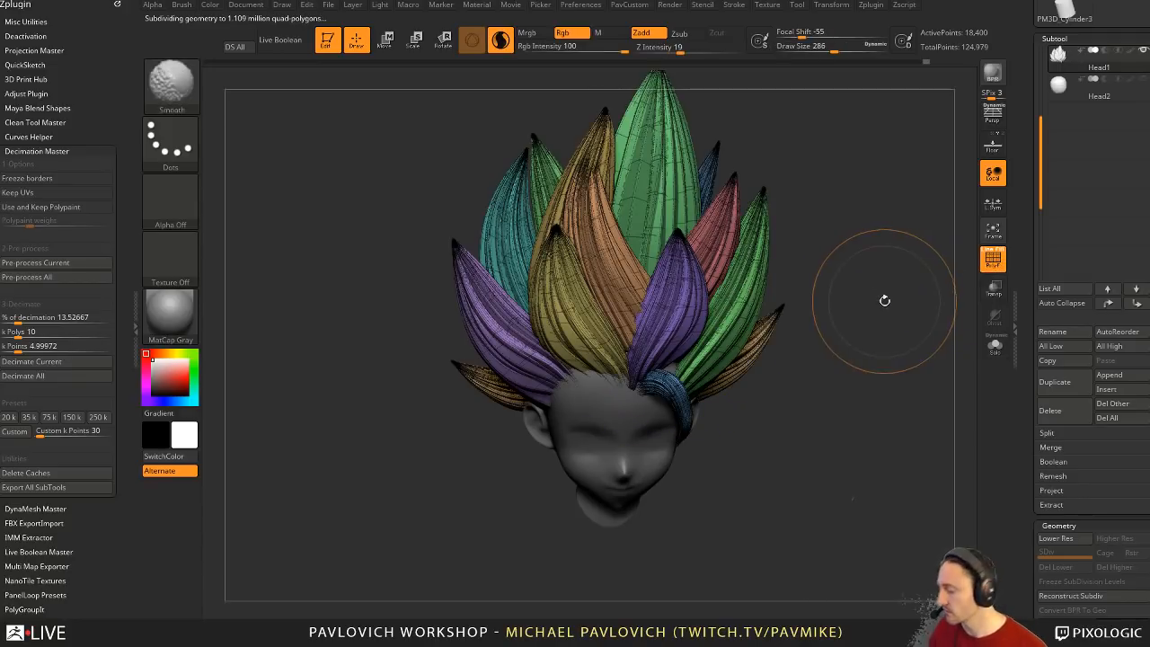
left_click_drag(886, 301, 863, 315)
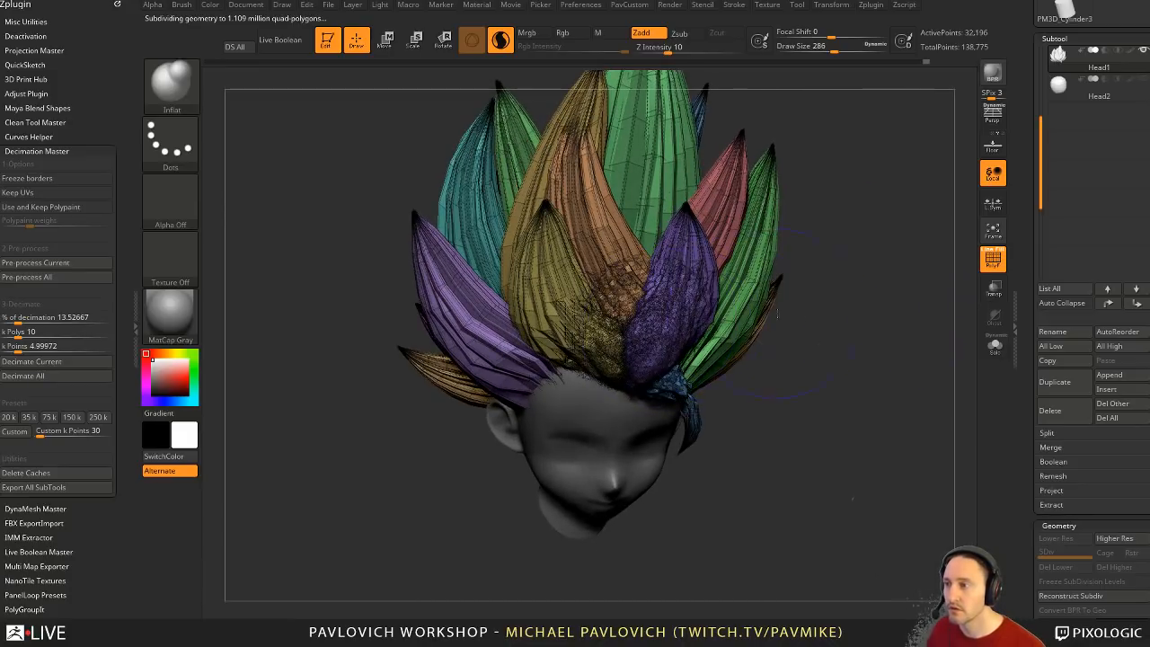
key("ctrl+d")
left_click(993, 259)
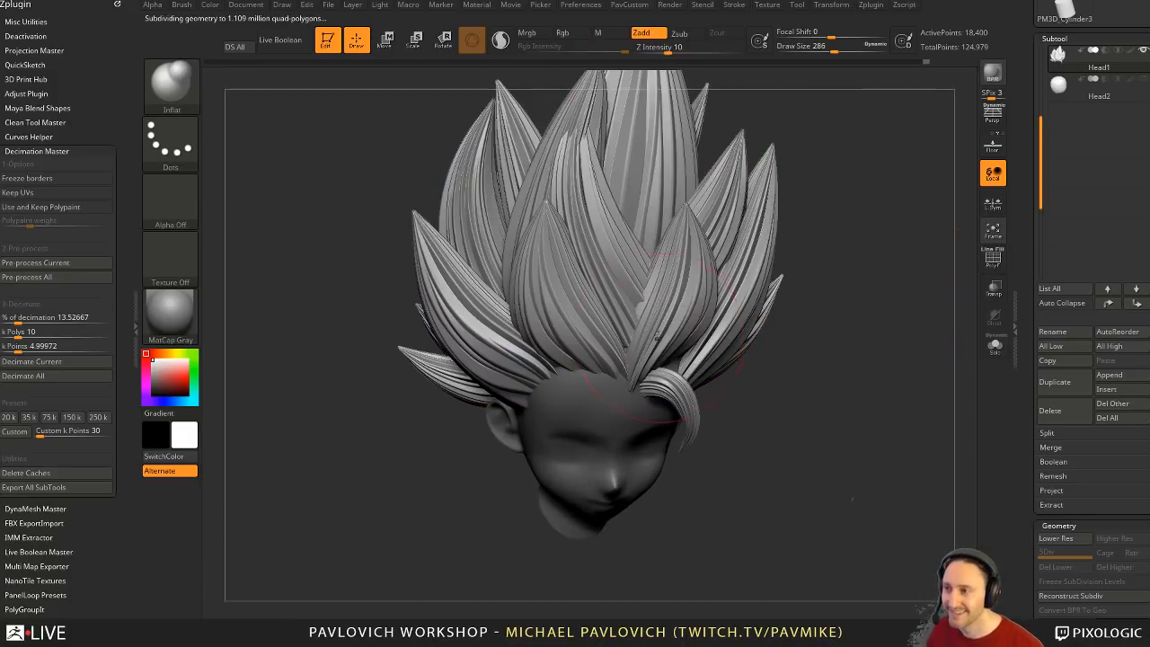
Step: Try the Inflat brush on the central front spikes without Sculptris Pro and check the hair from several angles
left_click_drag(791, 337, 620, 346)
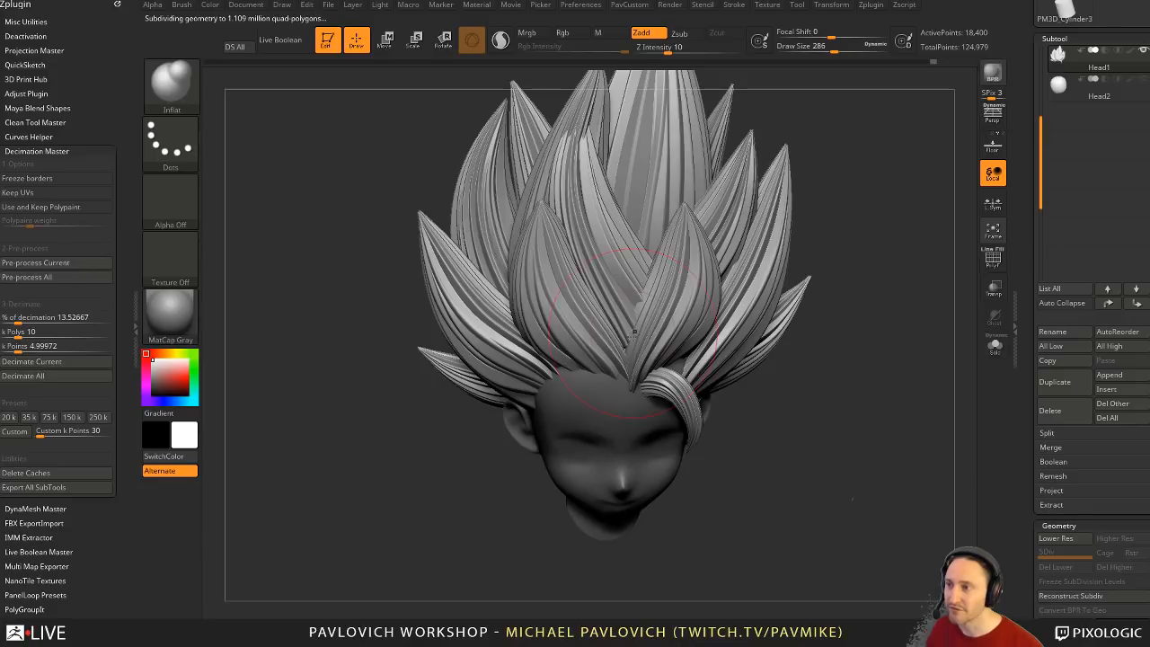
left_click_drag(750, 293, 699, 332)
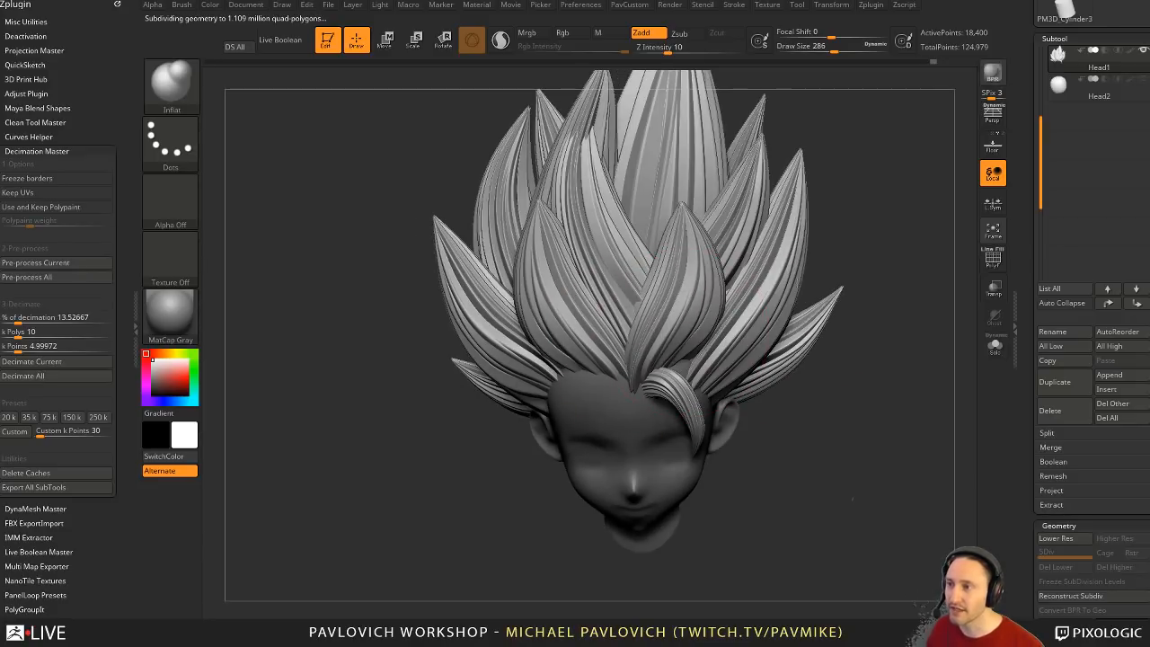
left_click_drag(895, 310, 771, 374)
mouse_move(909, 371)
left_mouse_down()
mouse_move(791, 341)
mouse_move(724, 377)
left_mouse_up()
Step: Switch to the Move brush at Draw Size 251 and show the hair's polygroups with the polyframe
key("b")
key("m")
key("v")
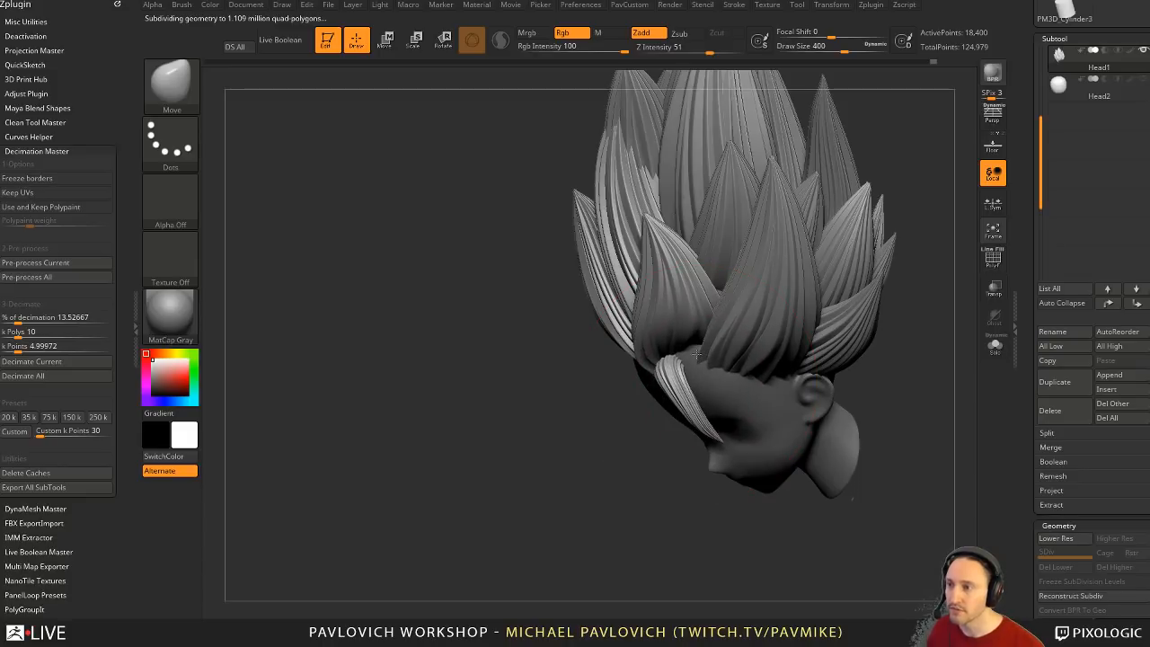
left_click_drag(585, 450, 786, 368)
left_click(994, 260)
Step: Replace the docked Zplugin palette with the Brush palette
scroll(97, 473, "down", 3)
mouse_move(97, 473)
left_mouse_down()
mouse_move(97, 323)
mouse_move(75, 597)
left_mouse_up()
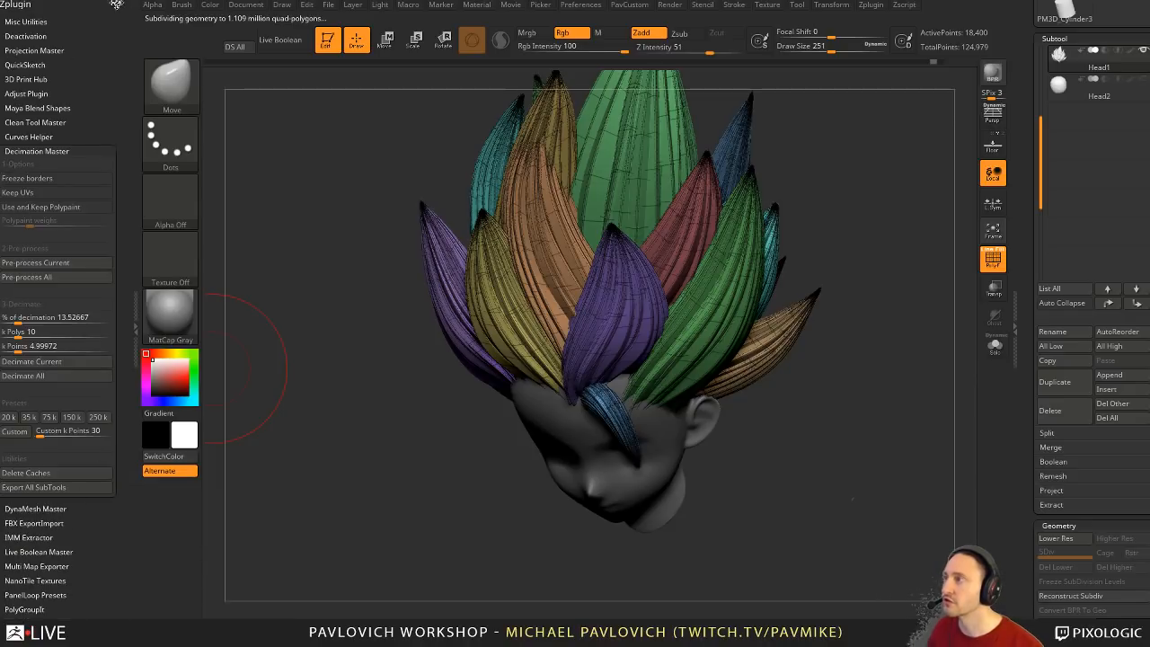
left_click(118, 4)
left_click(118, 3)
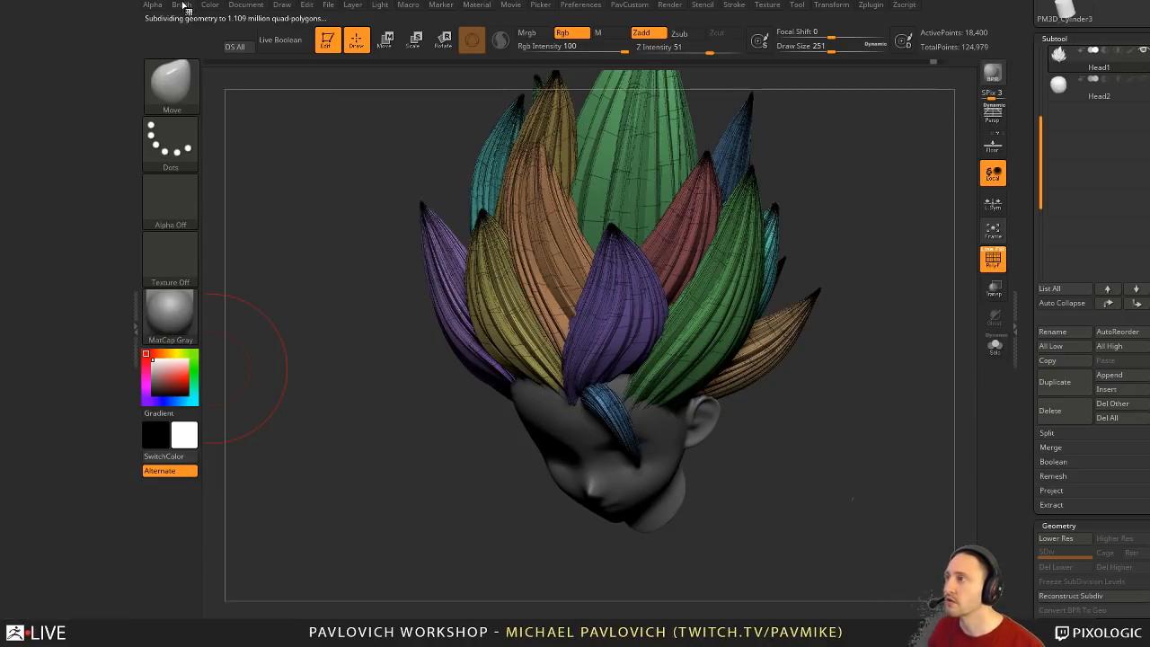
left_click(182, 6)
left_click_drag(184, 5, 44, 116)
Step: Turn off Topological and set Mask By Polygroups to 100 in the Move brush's Auto Masking settings
left_click_drag(117, 194, 122, 45)
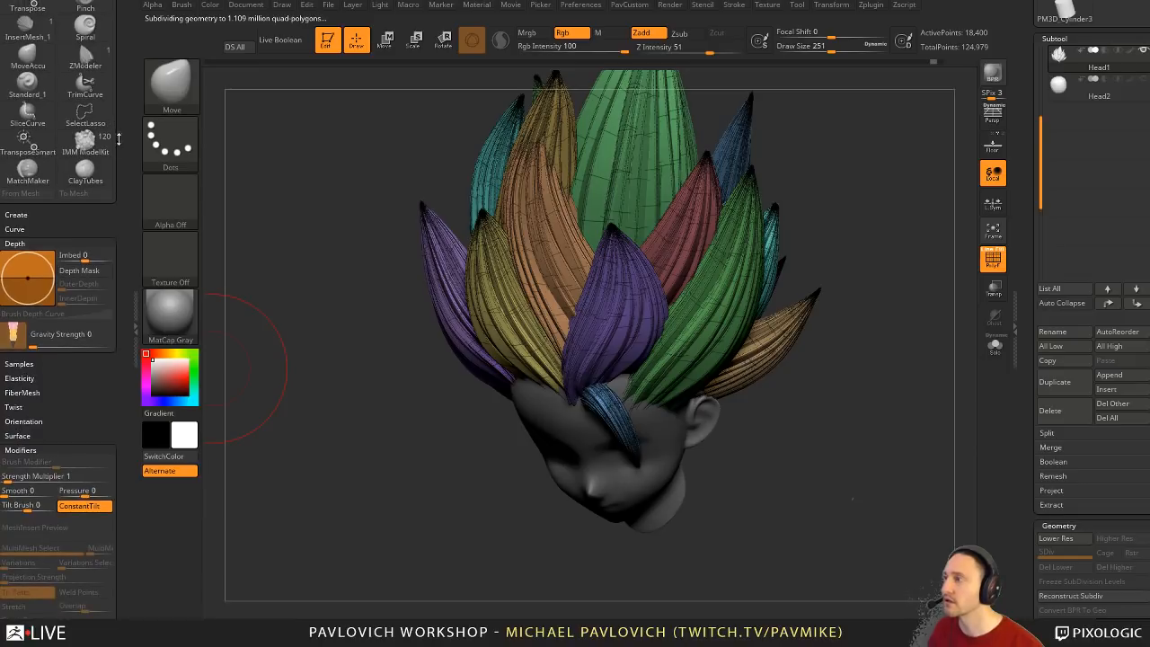
left_click_drag(119, 139, 117, 396)
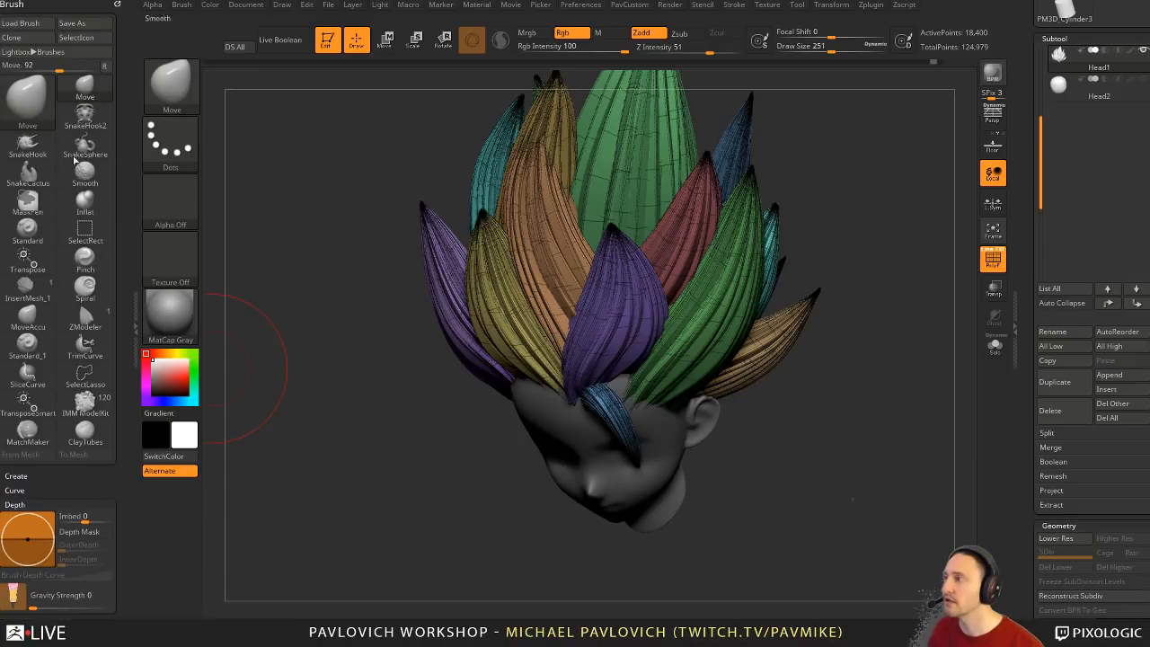
left_click(106, 66)
left_click_drag(126, 236, 128, 23)
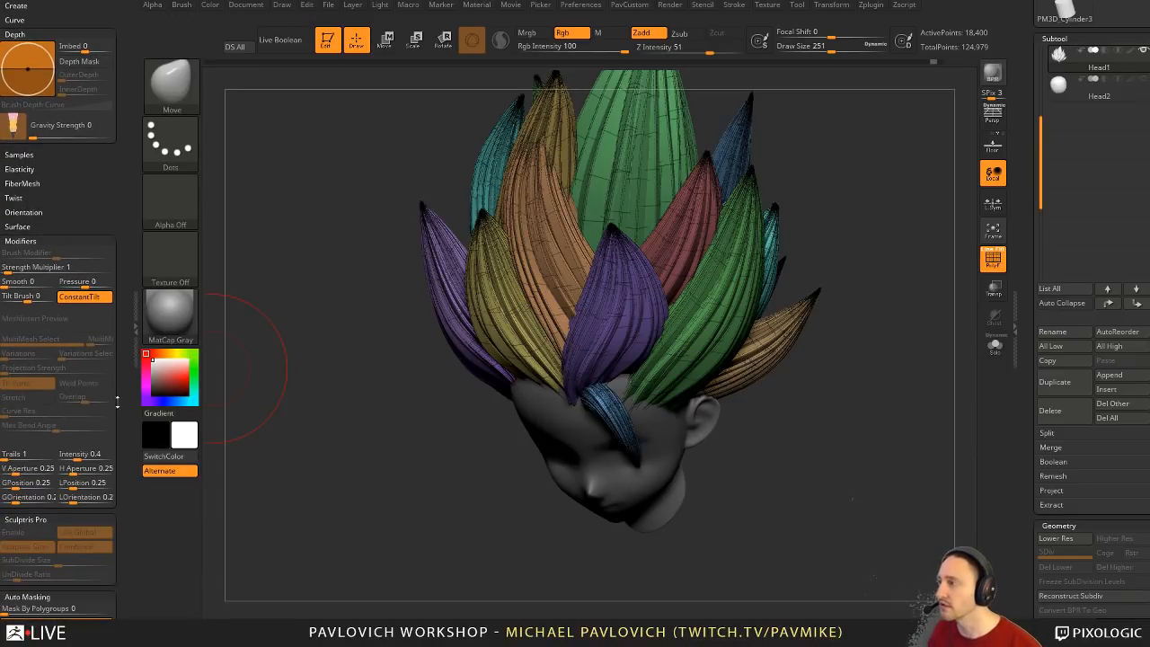
mouse_move(117, 401)
left_mouse_down()
mouse_move(120, 324)
mouse_move(118, 391)
left_mouse_up()
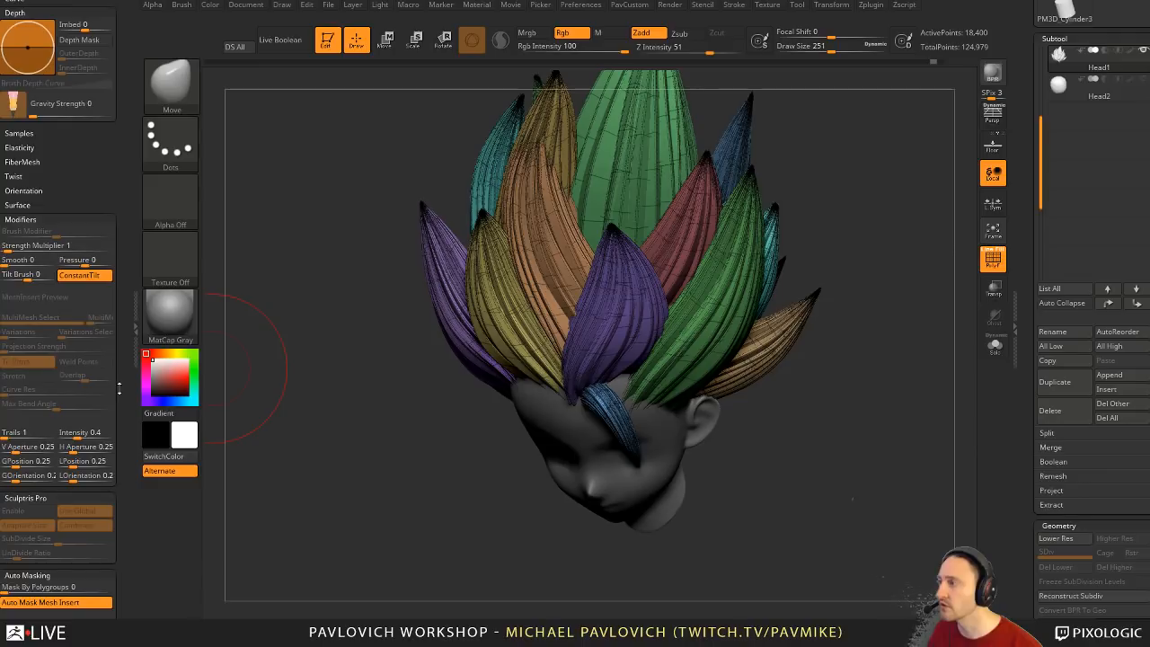
left_click(40, 221, "shift")
left_click(43, 231, "shift")
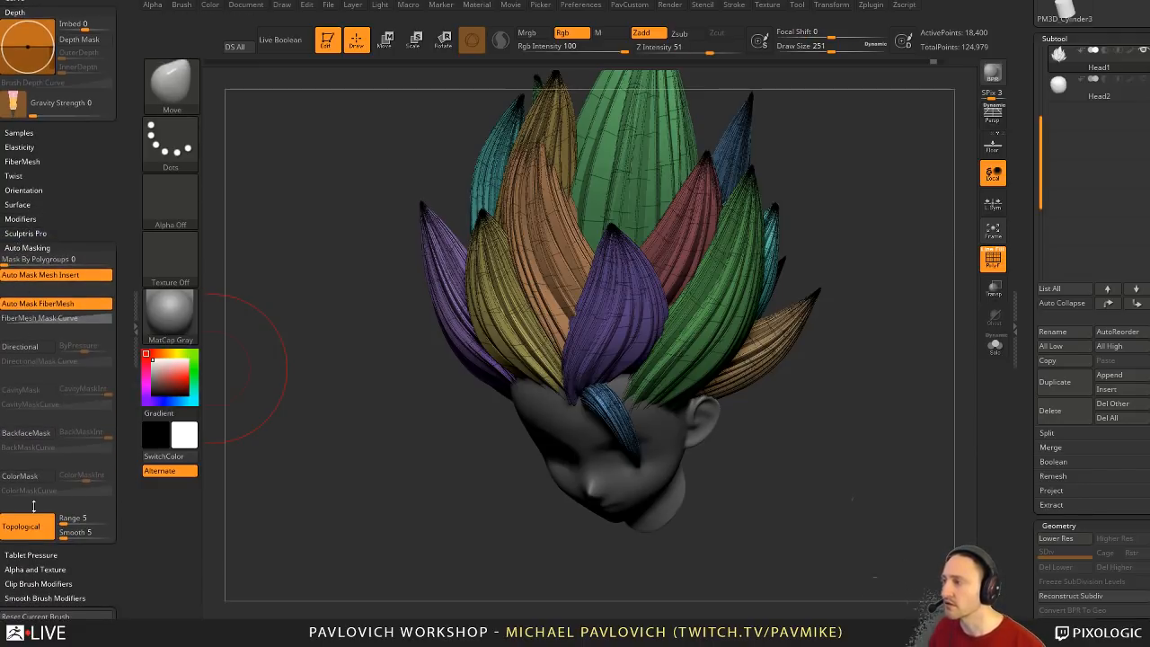
left_click_drag(49, 260, 128, 260)
Step: Nudge the roots of the front hair spikes with an enlarged Move brush, bringing the Draw Size down to 351
left_click_drag(310, 476, 422, 481)
key("bracketright")
key("bracketright")
key("bracketright")
key("bracketright")
left_click_drag(579, 382, 588, 374)
key("bracketleft")
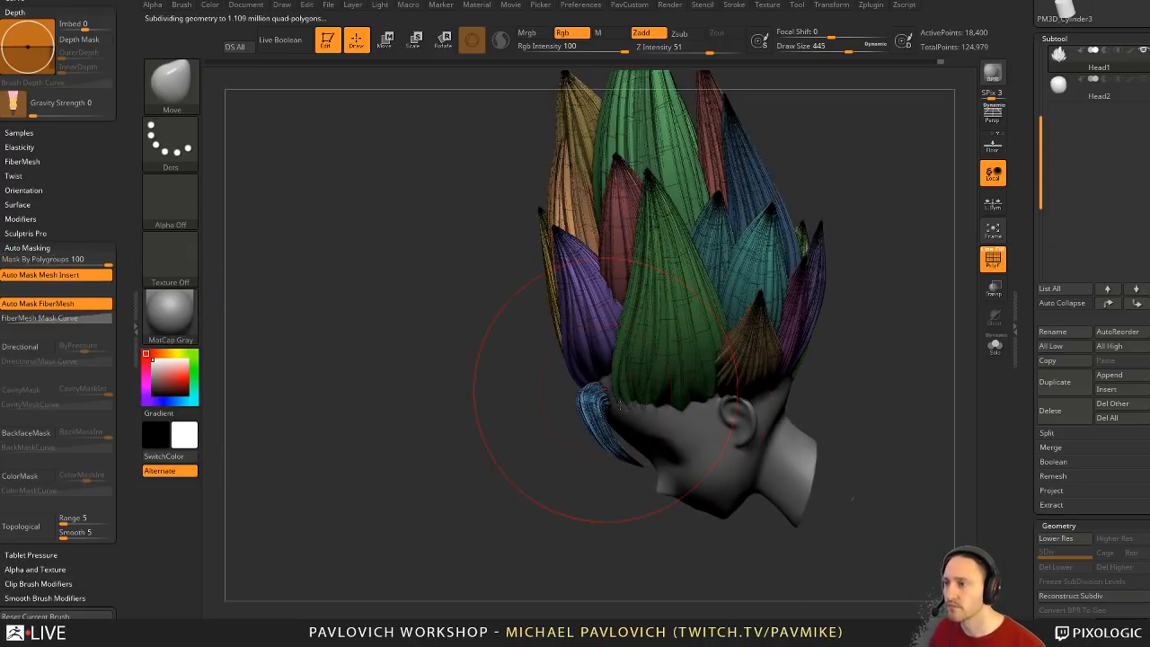
left_click_drag(490, 463, 609, 459)
left_click_drag(659, 376, 674, 392)
left_click_drag(764, 462, 670, 463)
key("bracketleft")
Step: Isolate the green front-side spike, mask it, restore all the hair, and invert the mask so only that spike is editable
mouse_move(534, 473)
left_mouse_down()
mouse_move(581, 480)
mouse_move(848, 336)
mouse_move(710, 337)
left_mouse_up()
left_click(710, 337, "ctrl+shift")
left_click(859, 334, "ctrl")
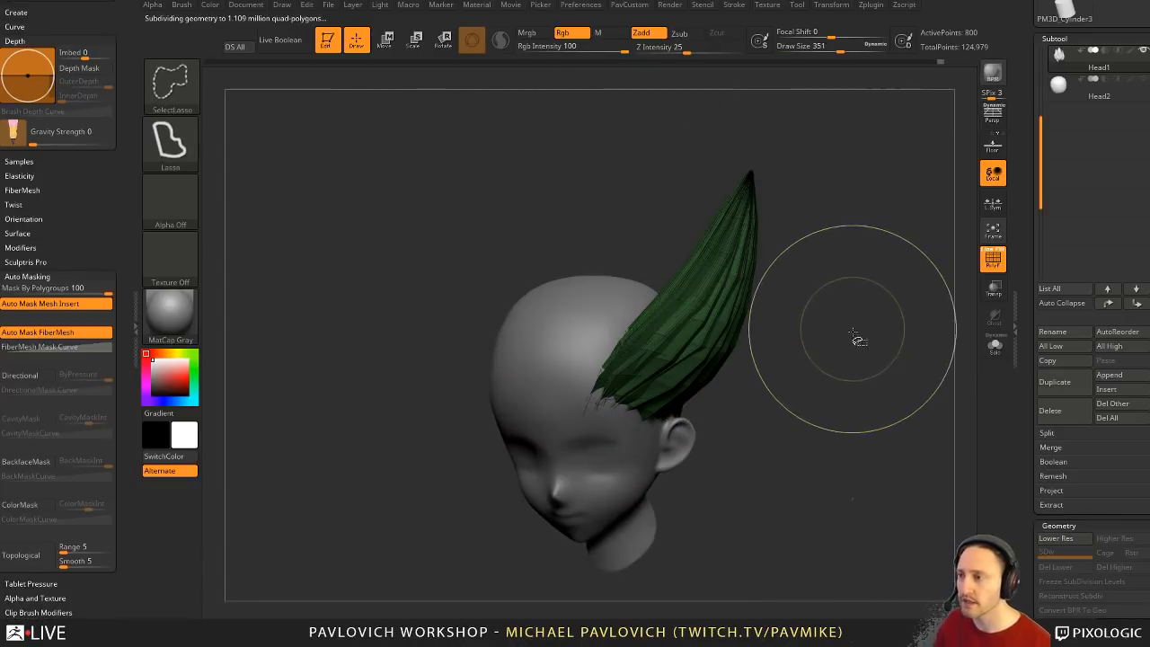
left_click(854, 339, "ctrl+shift")
key("w")
left_click_drag(800, 317, 757, 308)
left_click(851, 287, "ctrl")
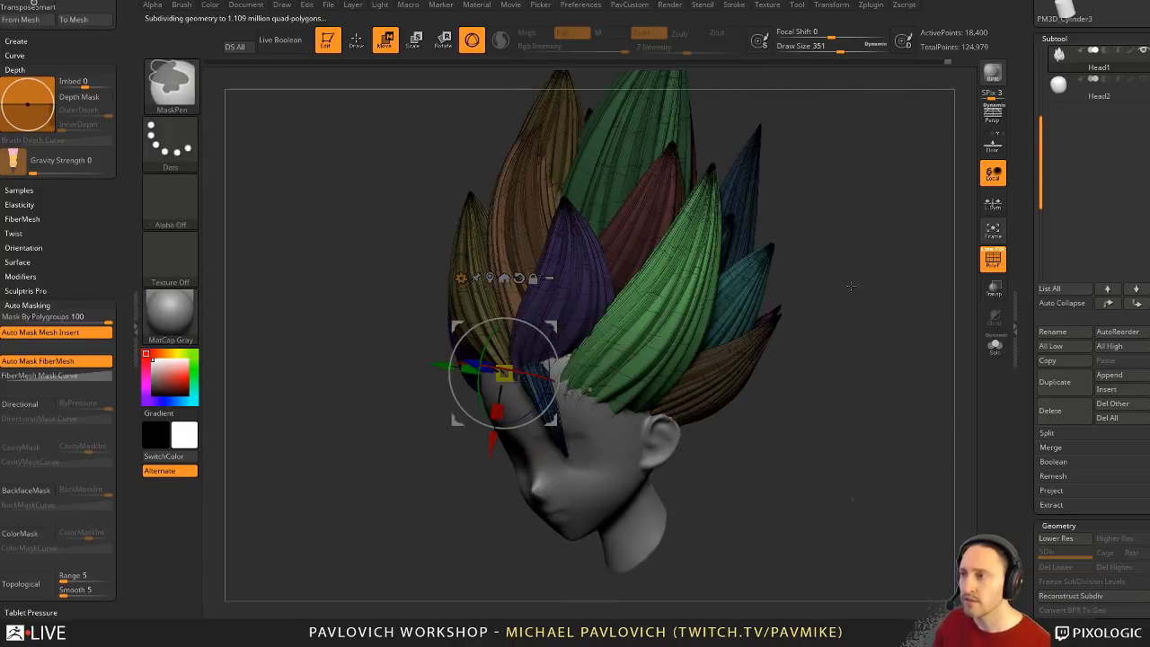
Step: Center the transform gizmo on the unmasked green spike
key("y")
key("y")
key("y")
key("y")
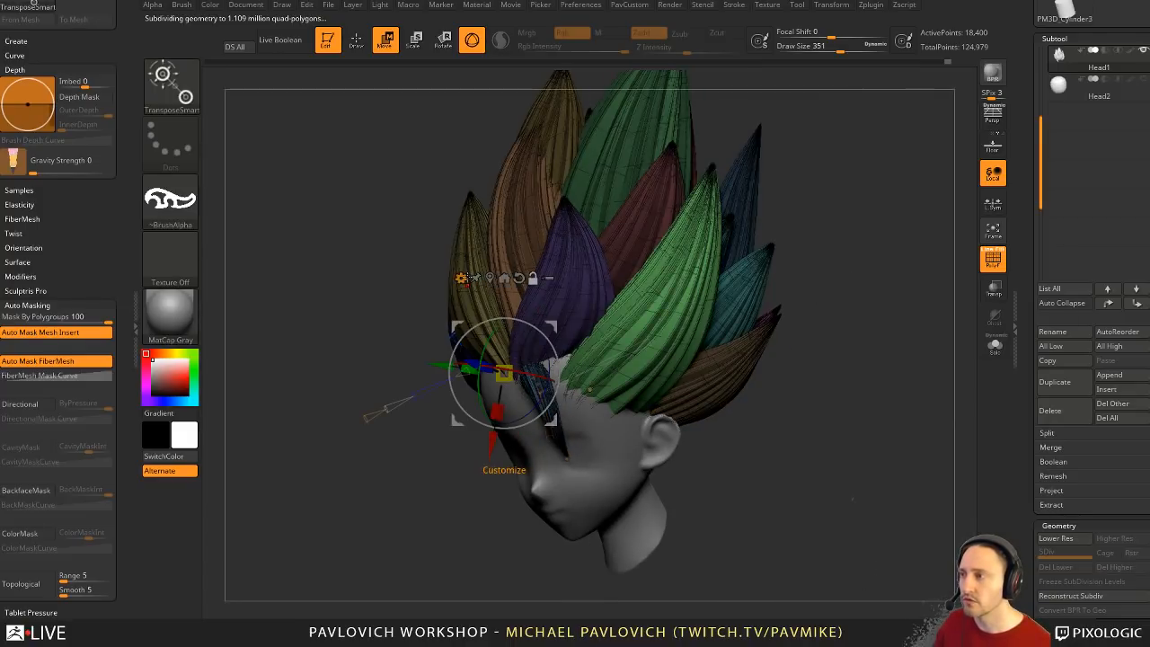
left_click(489, 278)
Step: Reorient the gizmo without moving the mesh so its axes follow the length of the green spike
left_click_drag(819, 293, 761, 293)
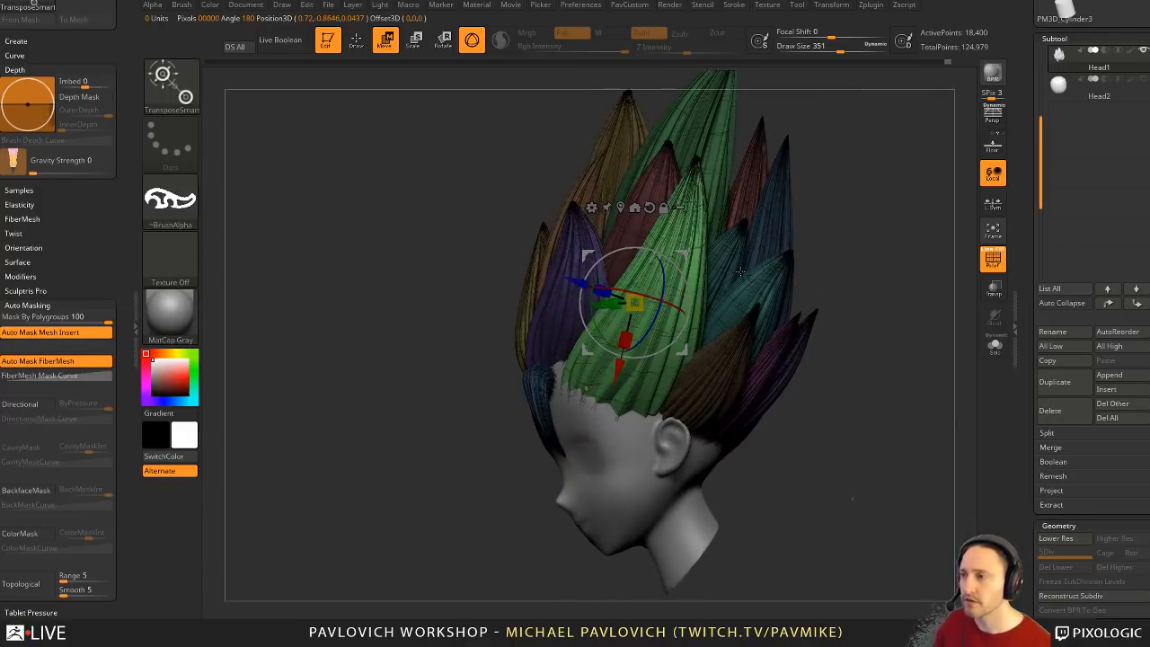
left_click_drag(680, 273, 689, 290, "alt")
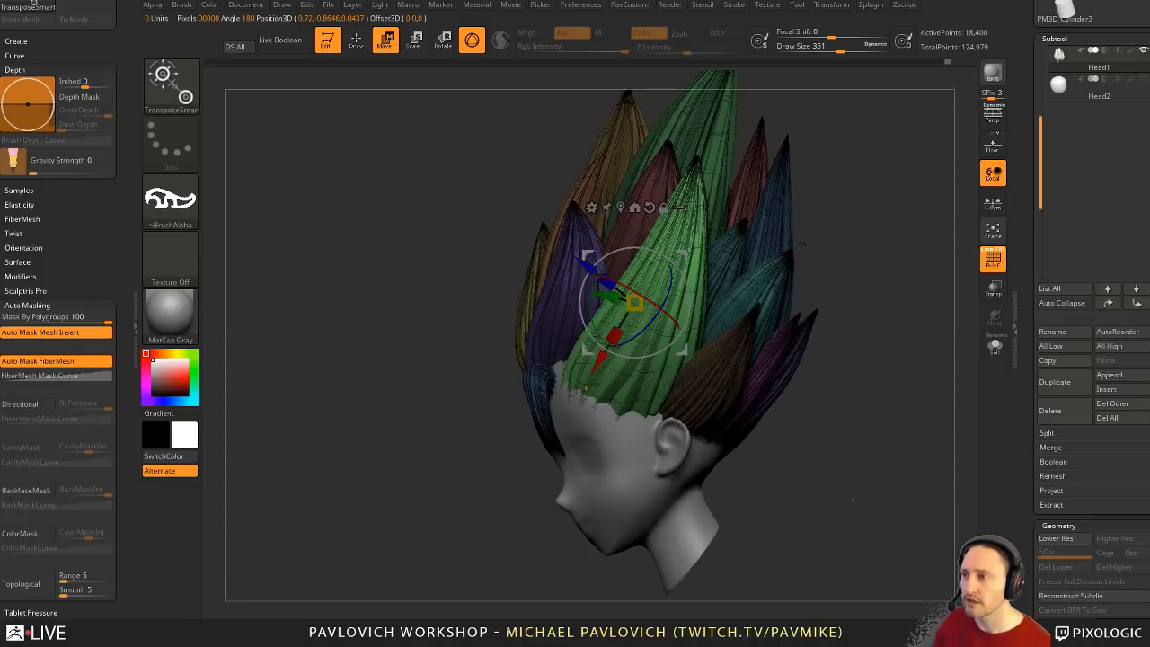
left_click_drag(801, 244, 760, 241)
left_click_drag(687, 248, 706, 263, "alt")
left_click_drag(707, 303, 699, 280, "alt")
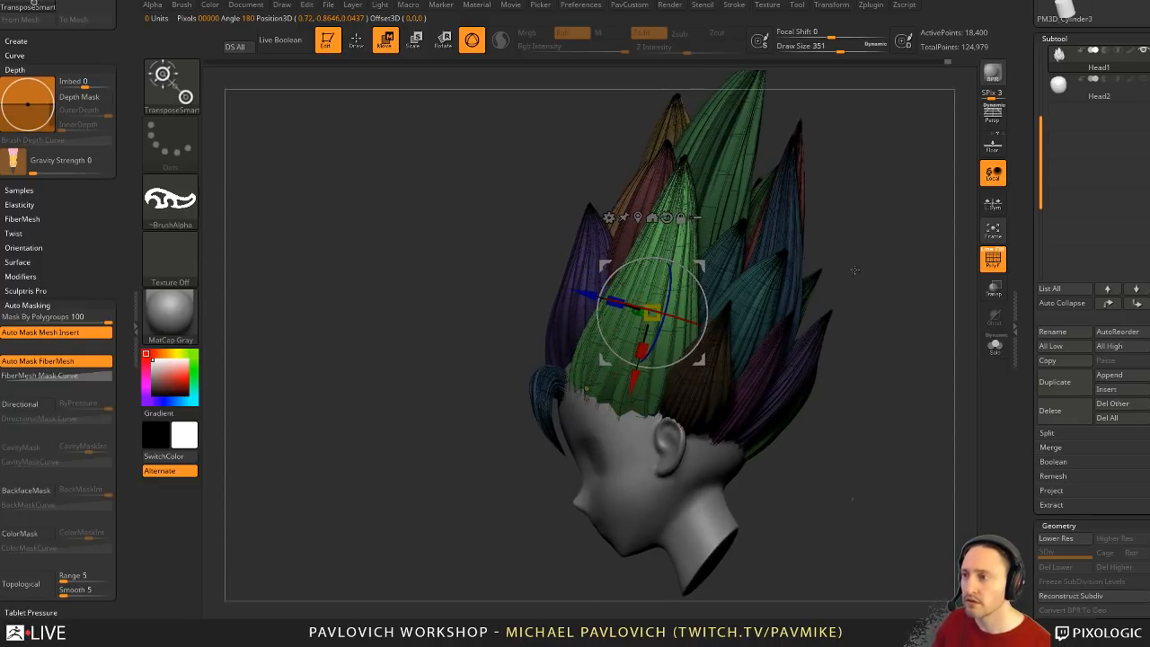
left_click_drag(855, 270, 863, 272)
left_click_drag(707, 294, 708, 317, "alt")
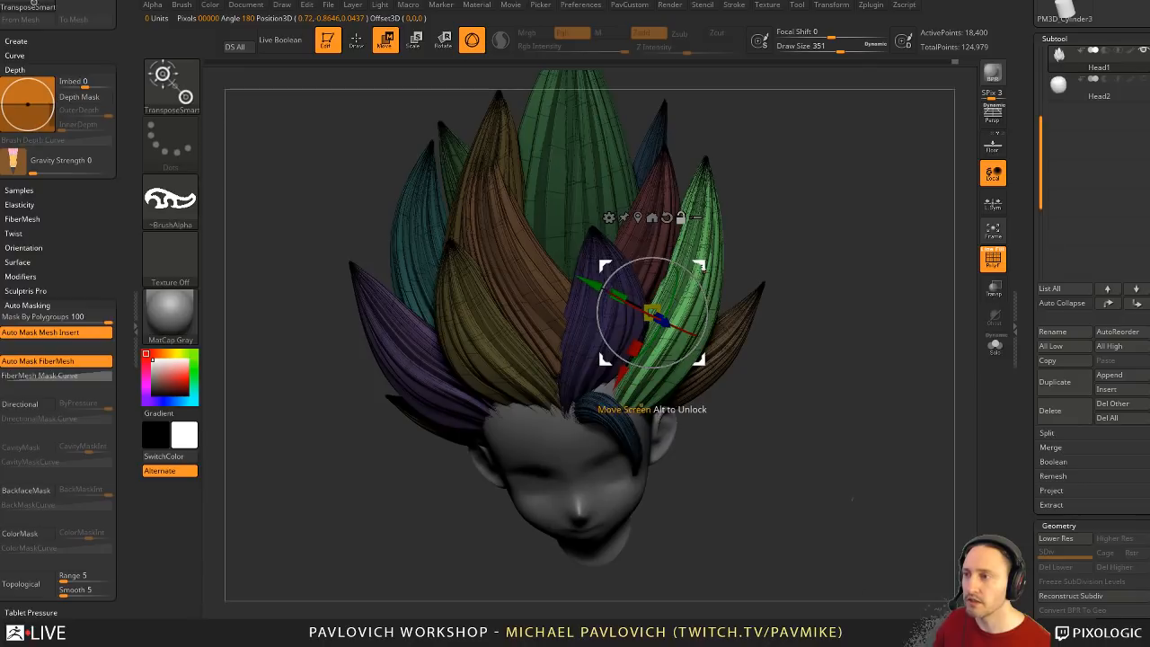
left_click_drag(702, 265, 725, 266, "alt")
Step: Apply the Bend Curve deformer to the unmasked spike and adjust its axis and curve resolution
left_click(632, 217)
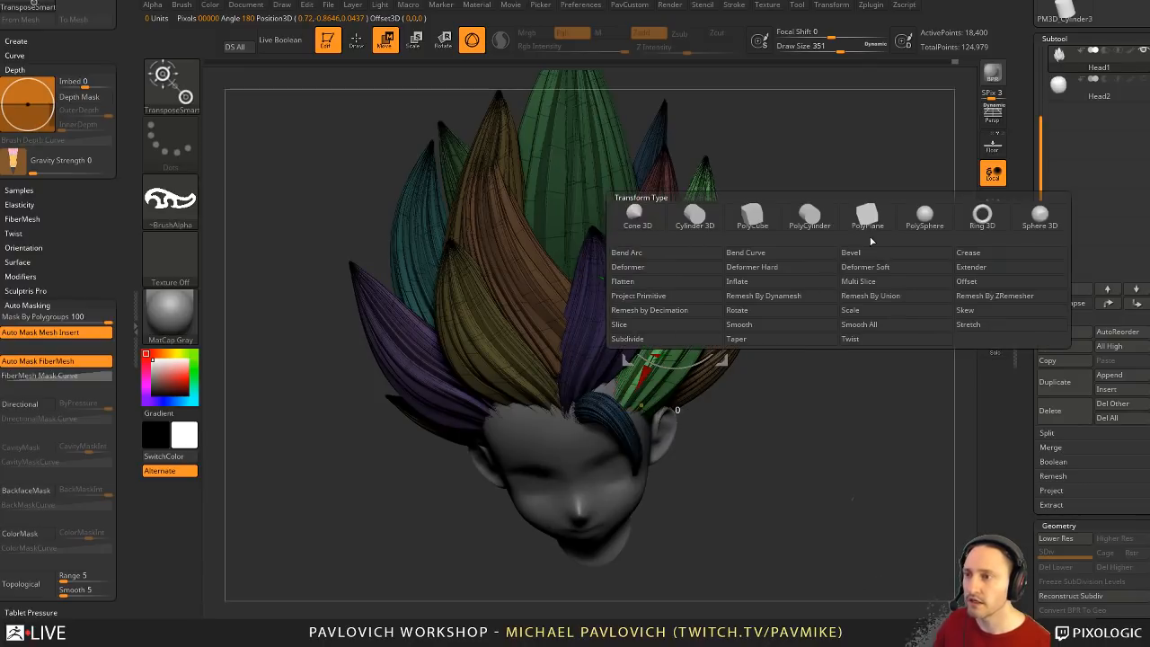
left_click(746, 255)
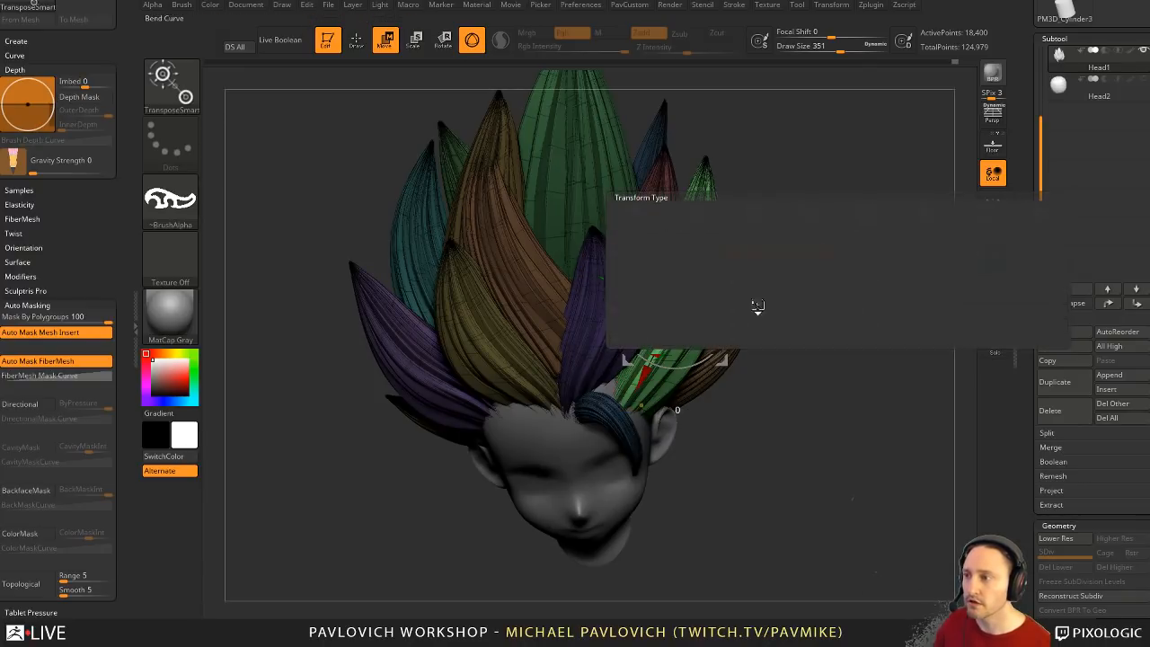
left_click_drag(778, 355, 744, 349)
mouse_move(496, 467)
left_mouse_down()
mouse_move(483, 470)
mouse_move(497, 467)
left_mouse_up()
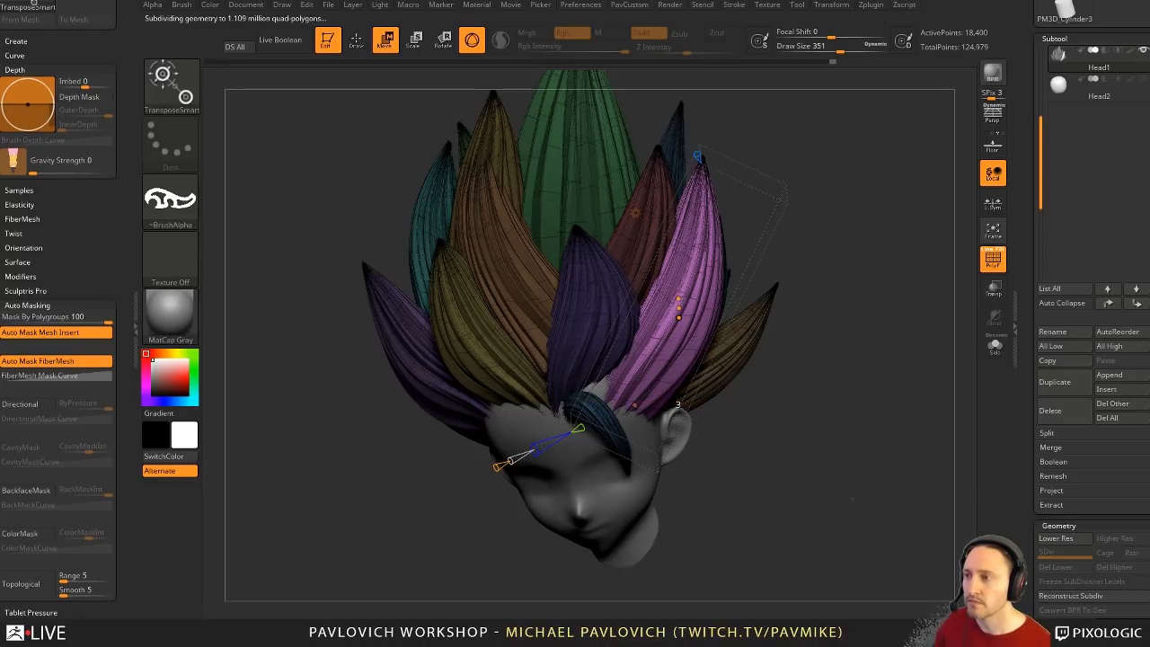
left_click_drag(536, 449, 569, 437)
left_click_drag(799, 407, 799, 429)
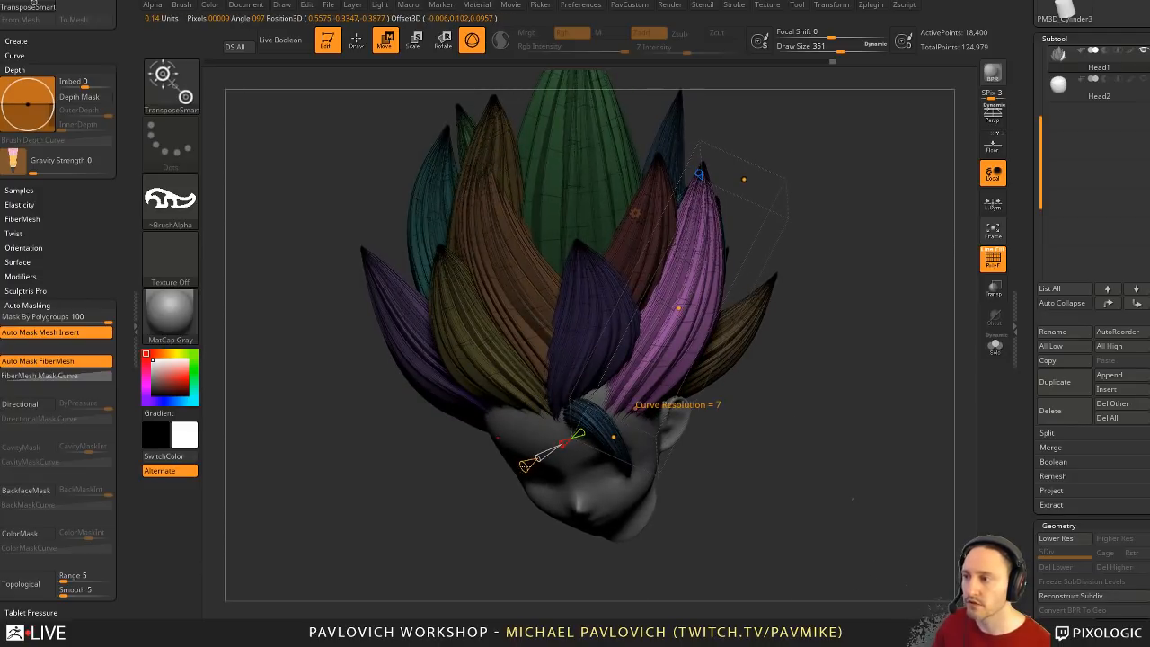
left_click_drag(526, 464, 536, 461)
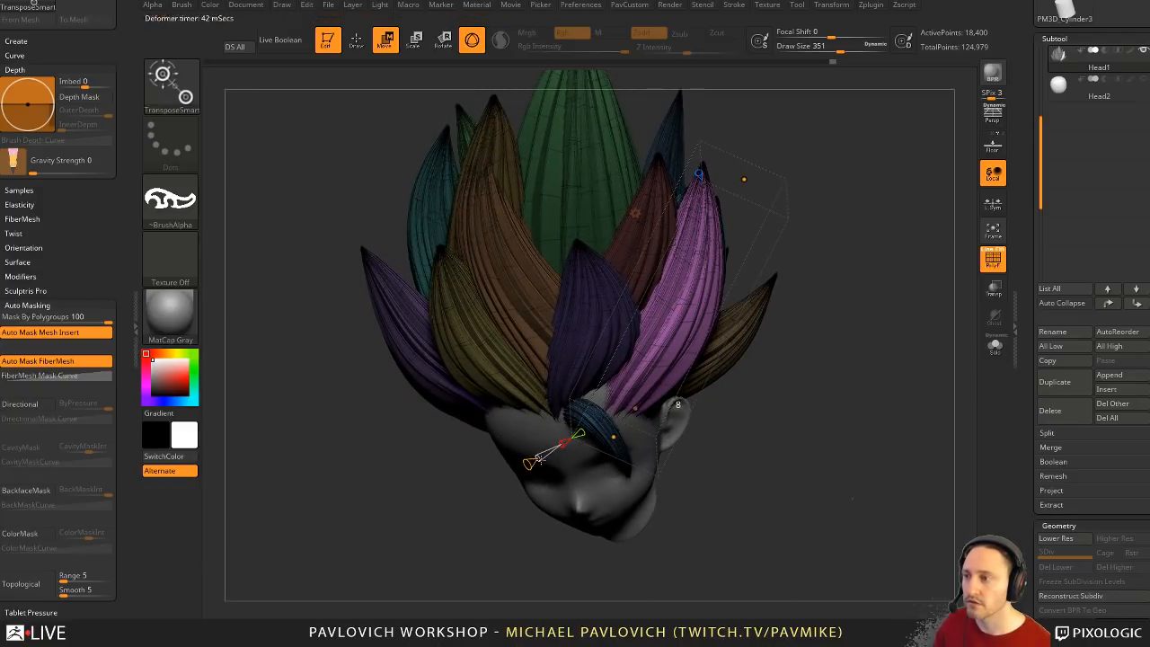
left_click_drag(753, 416, 811, 272)
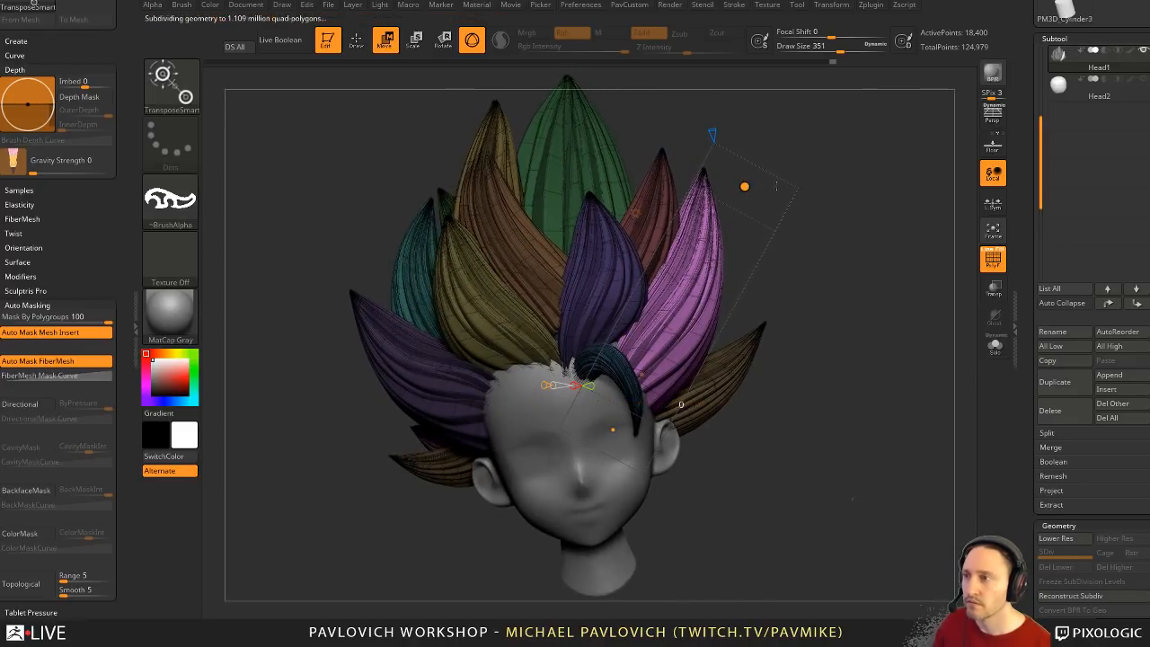
Step: Bend the unmasked spike outward from the head by repositioning its Bend Curve control points
left_click_drag(744, 185, 624, 406)
right_click_drag(624, 405, 755, 394)
left_click_drag(604, 405, 604, 410)
right_click_drag(604, 410, 498, 365)
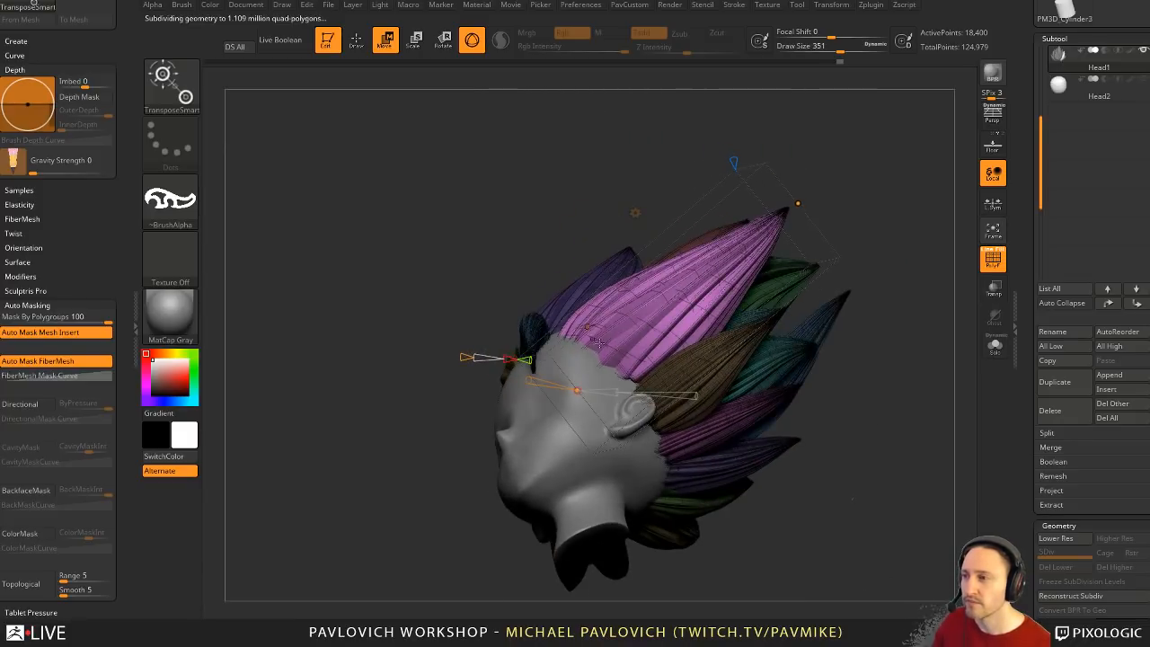
left_click_drag(738, 183, 685, 165)
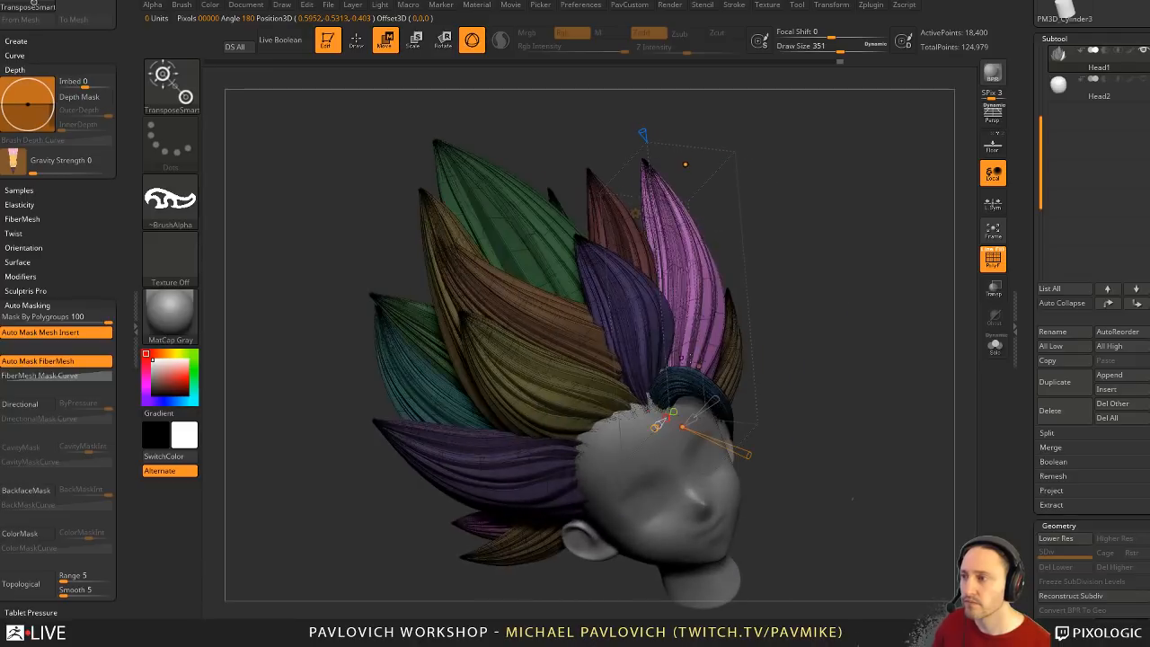
right_click_drag(704, 366, 731, 433)
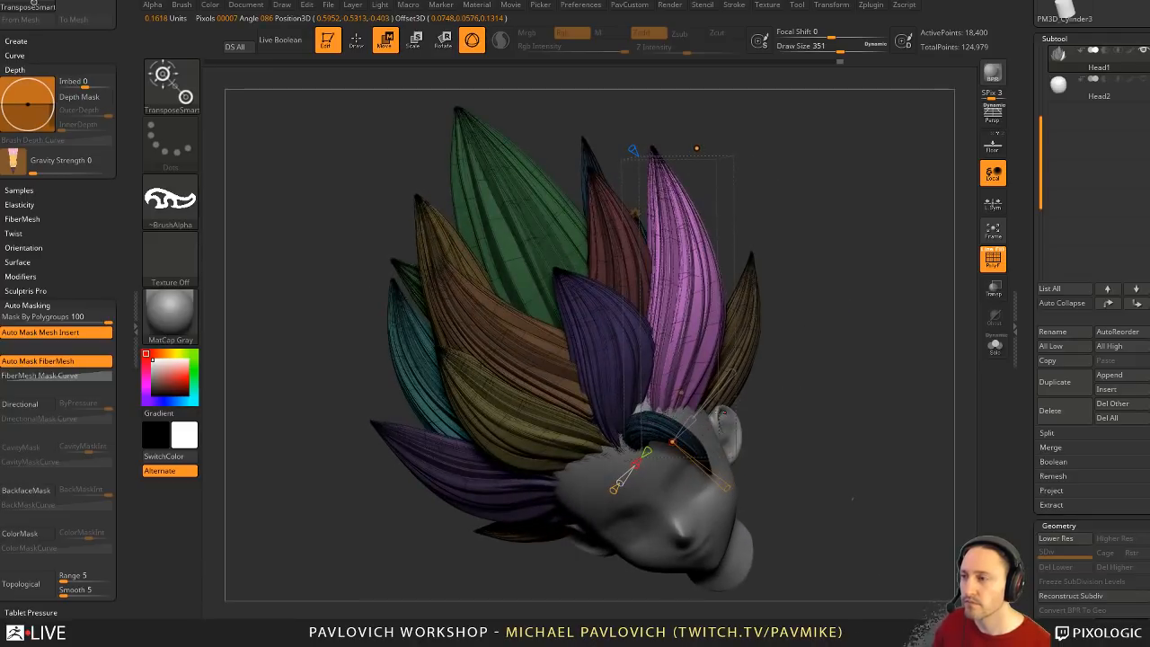
Step: Return to the Move brush, touch up the bent spike's root, reduce Draw Size to 77, and clear the mask
key("q")
left_click_drag(680, 407, 680, 394)
key("s")
right_click_drag(763, 369, 756, 393)
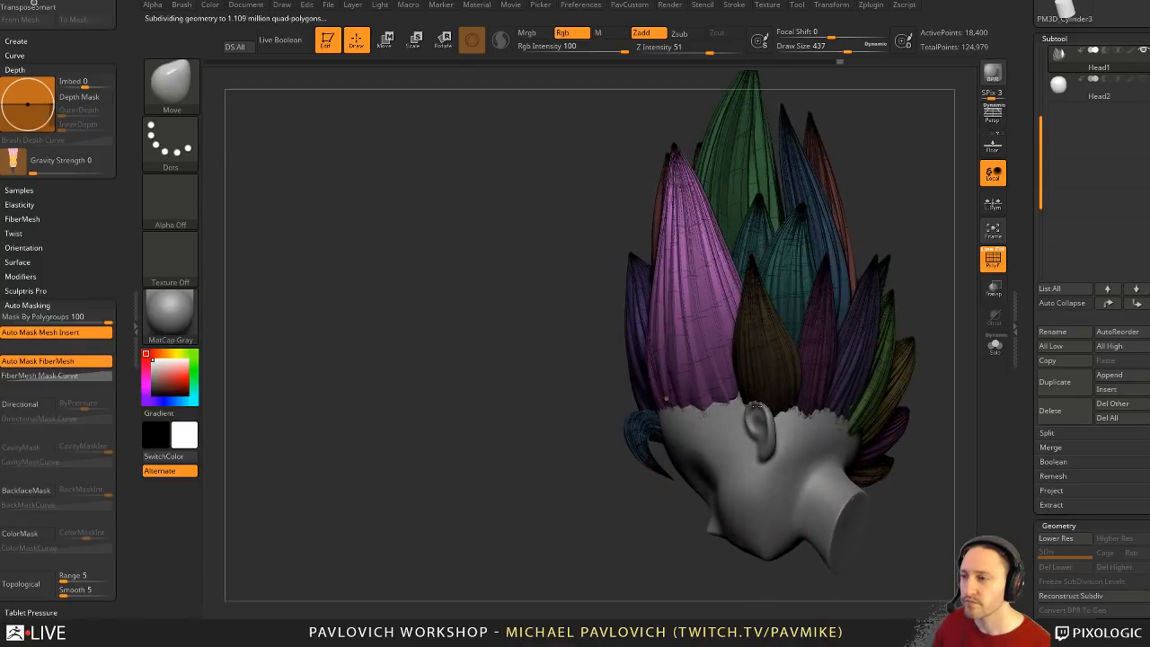
right_click_drag(526, 442, 598, 434)
key("s")
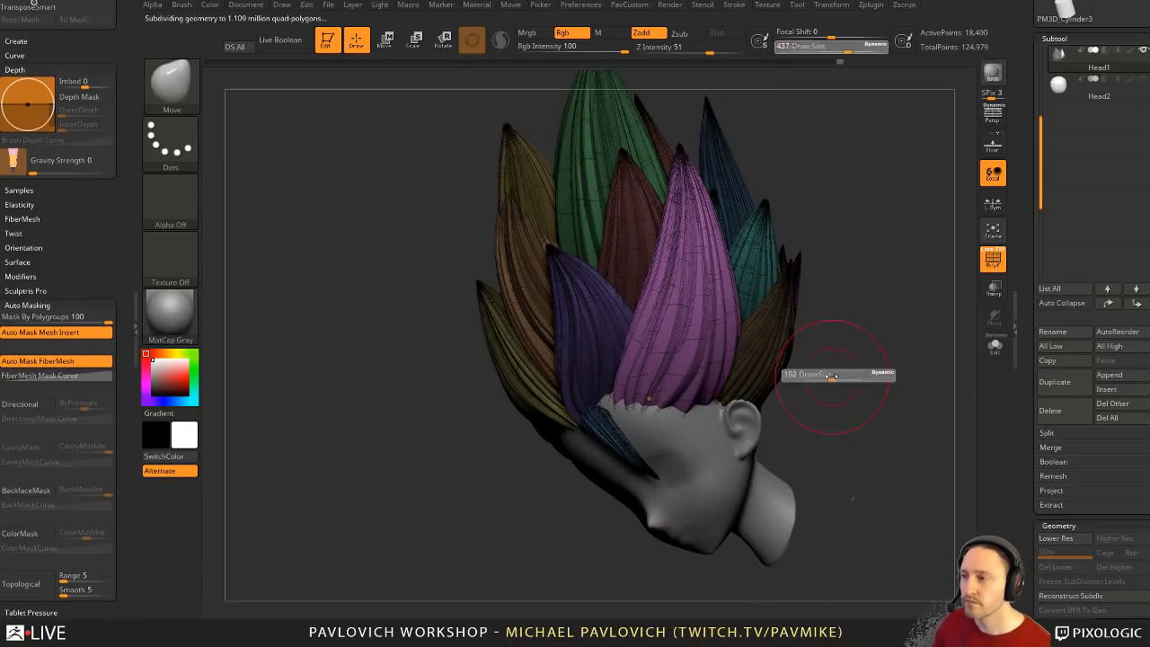
mouse_move(844, 367)
right_mouse_down("shift")
mouse_move(889, 347)
mouse_move(900, 383)
mouse_move(885, 363)
right_mouse_up("shift")
key("s")
left_click_drag(885, 363, 876, 363)
mouse_move(885, 369)
right_mouse_down("ctrl")
mouse_move(892, 342)
mouse_move(896, 377)
right_mouse_up("ctrl")
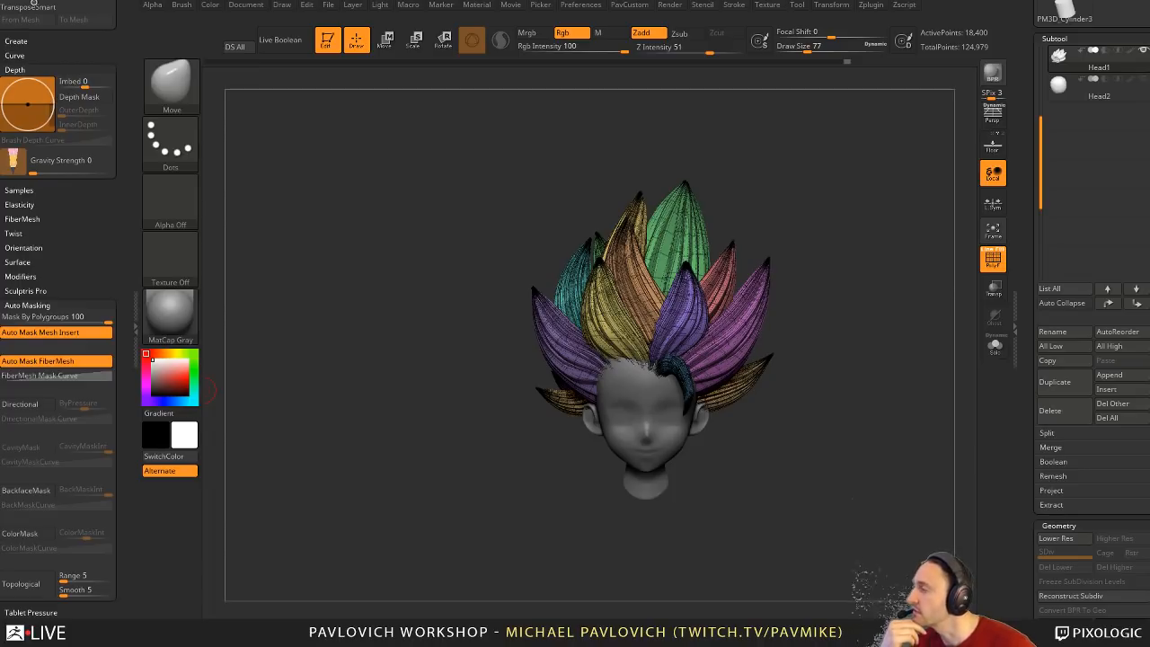
Step: Open the Save As dialog for the project
left_click(384, 5)
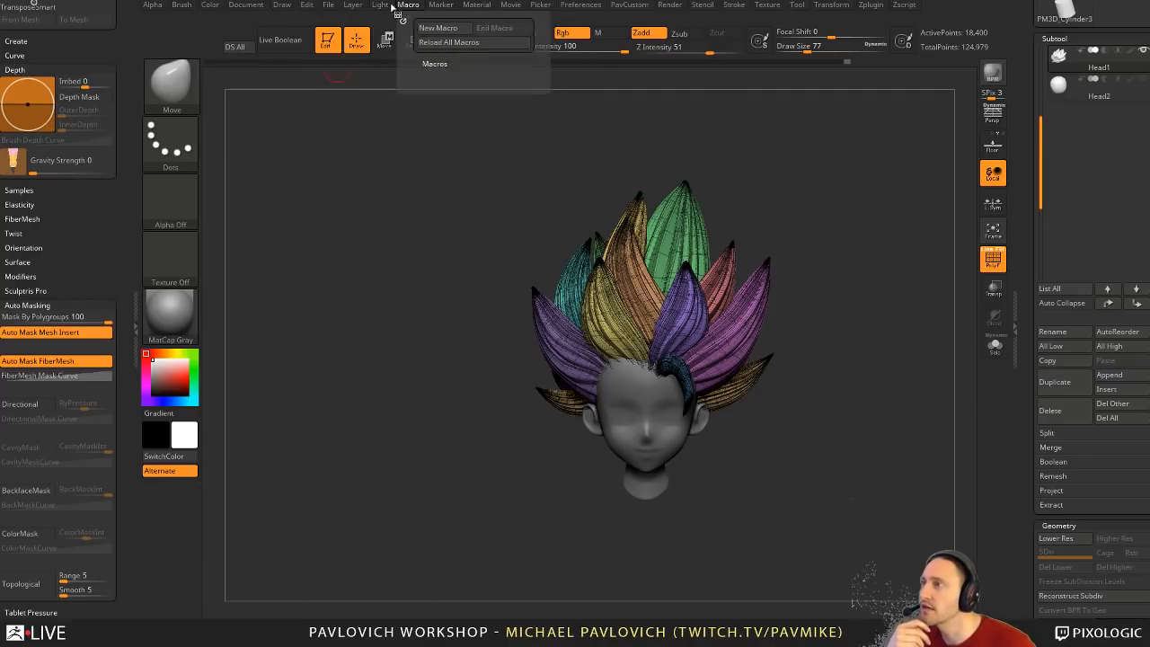
left_click(329, 5)
left_click(328, 5)
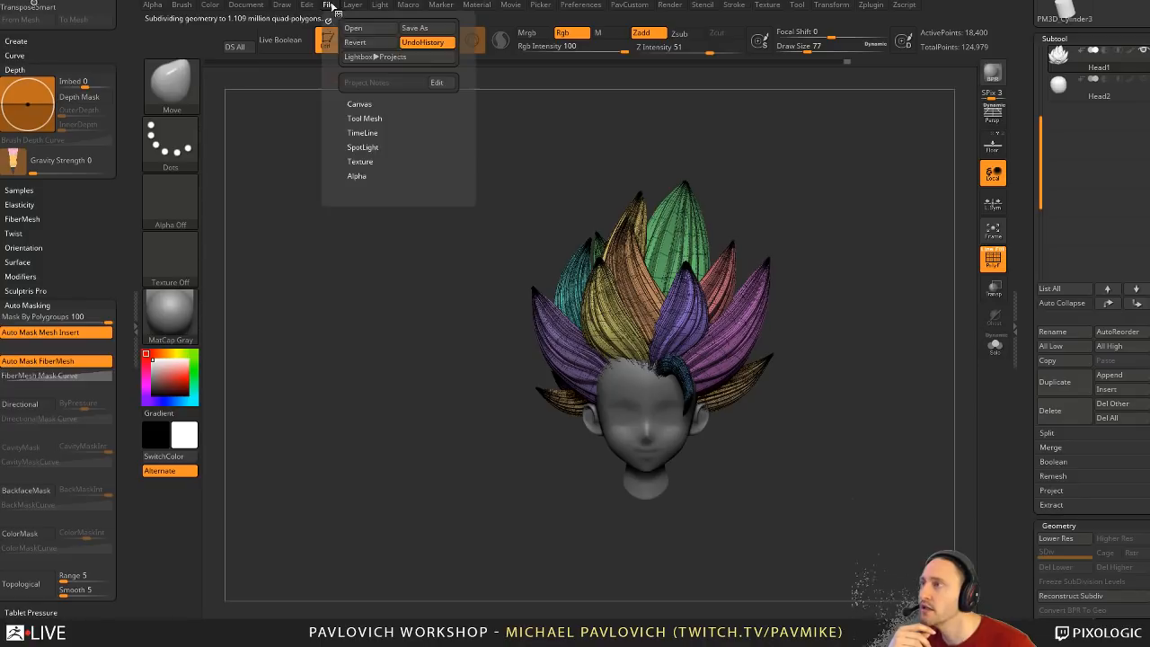
left_click(440, 31)
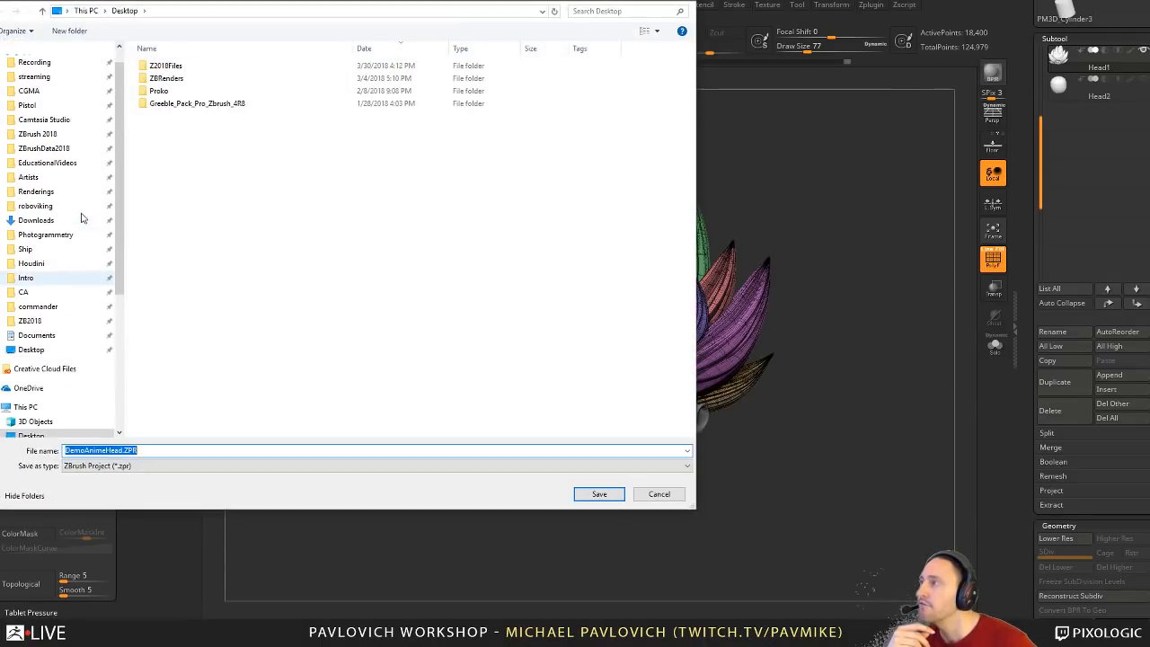
Step: Save the project as Level9000 in the ZProjects folder of the ZBrush 2018 program directory
scroll(81, 217, "up", 1)
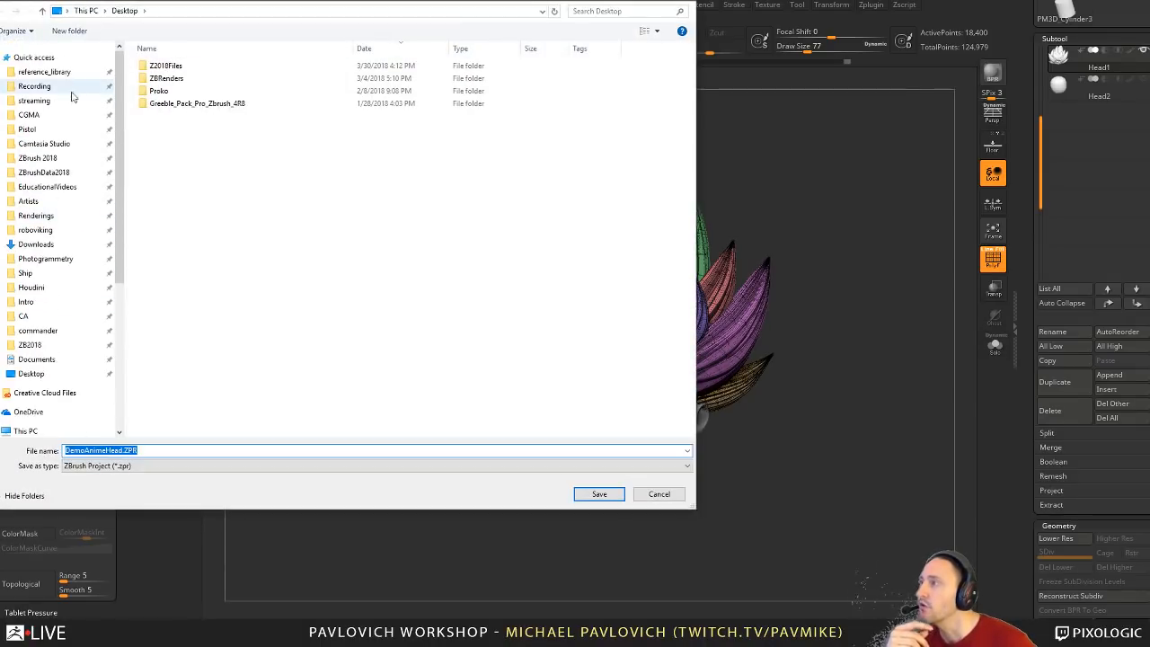
left_click(61, 347)
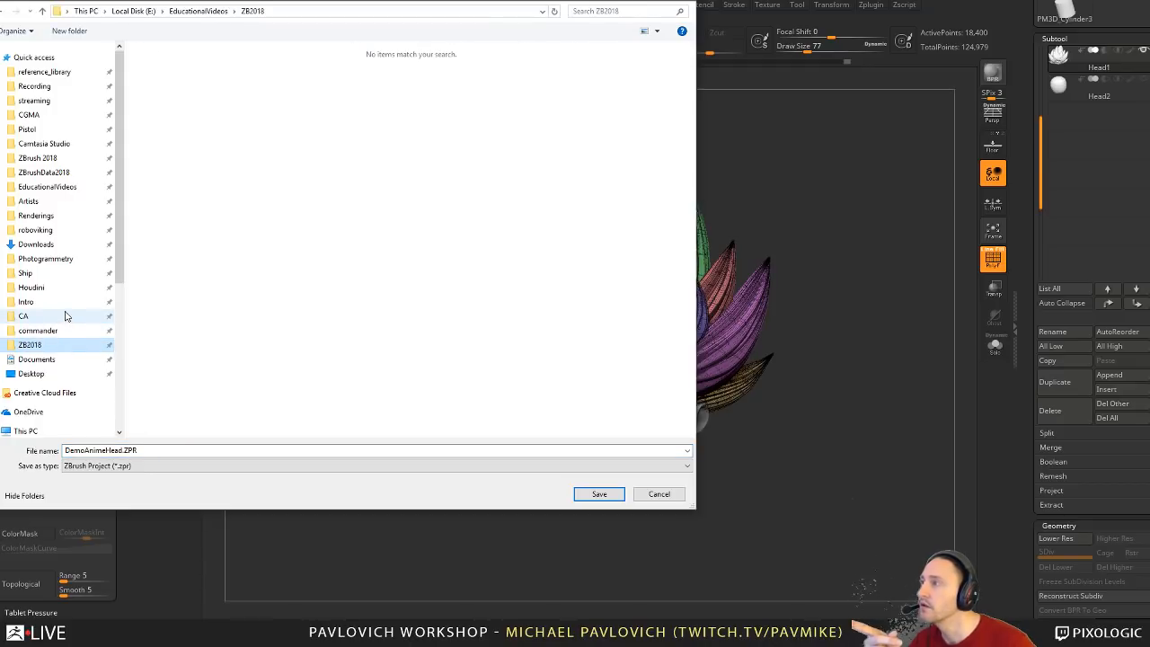
left_click(68, 175)
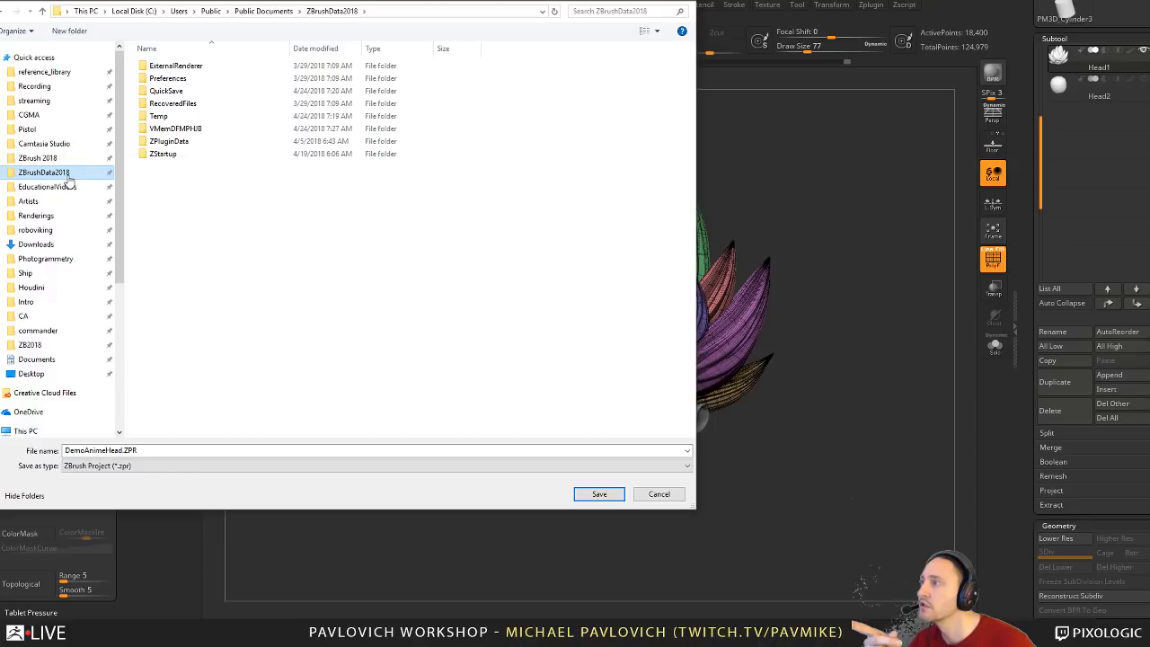
left_click(45, 144)
left_click(40, 158)
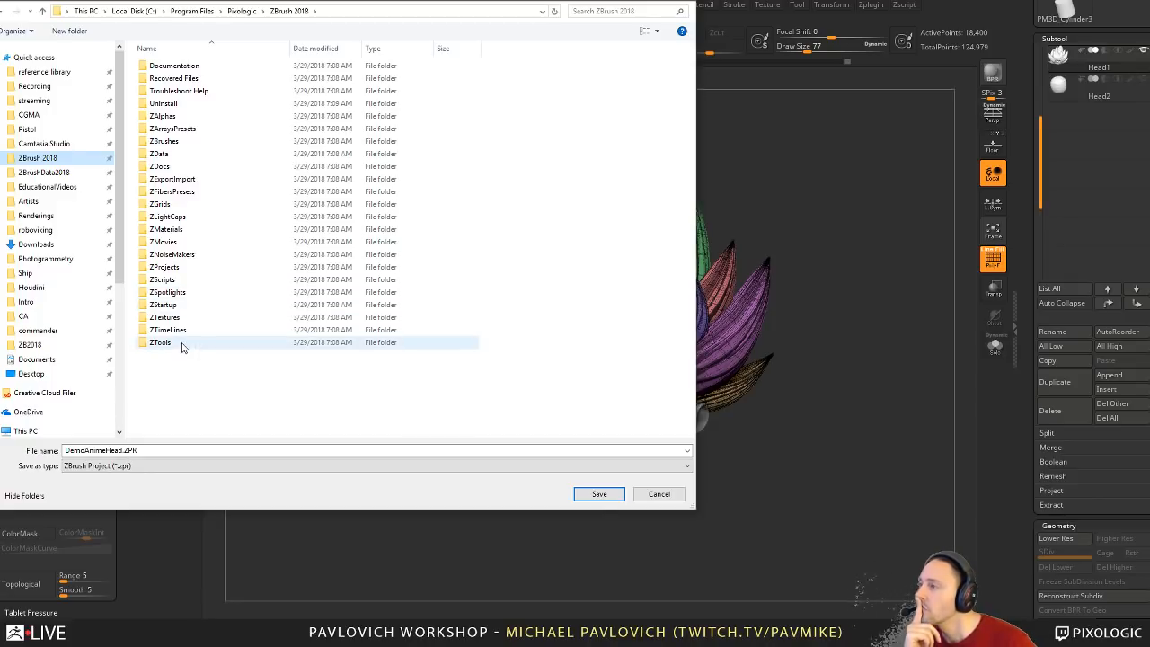
double_click(185, 267)
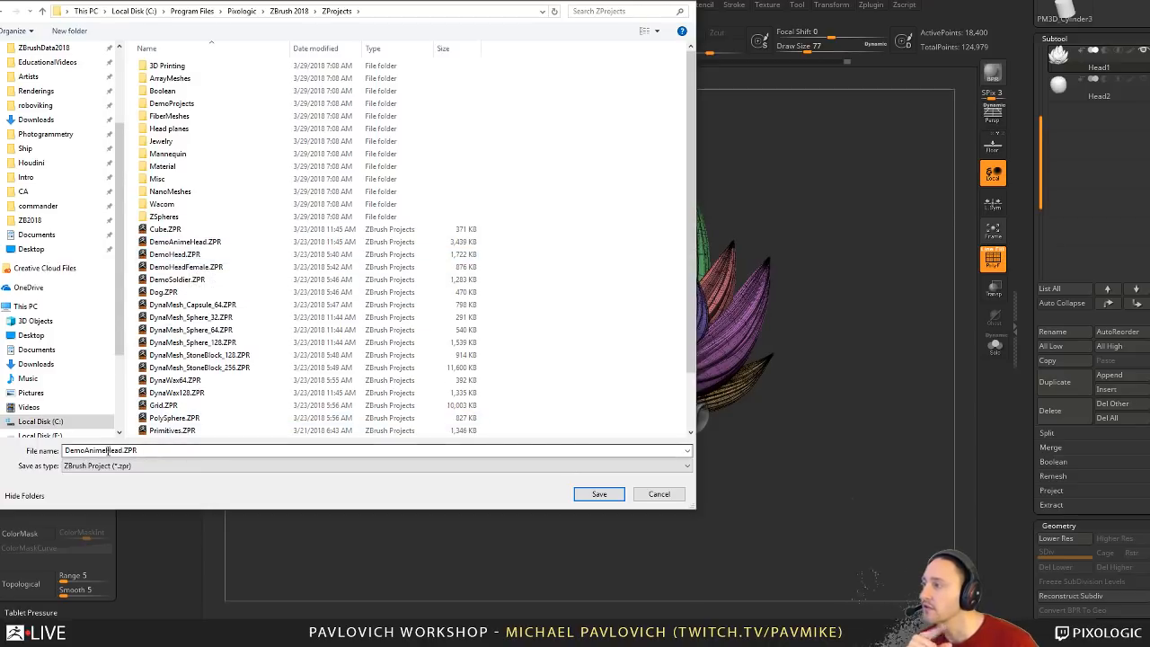
double_click(139, 450)
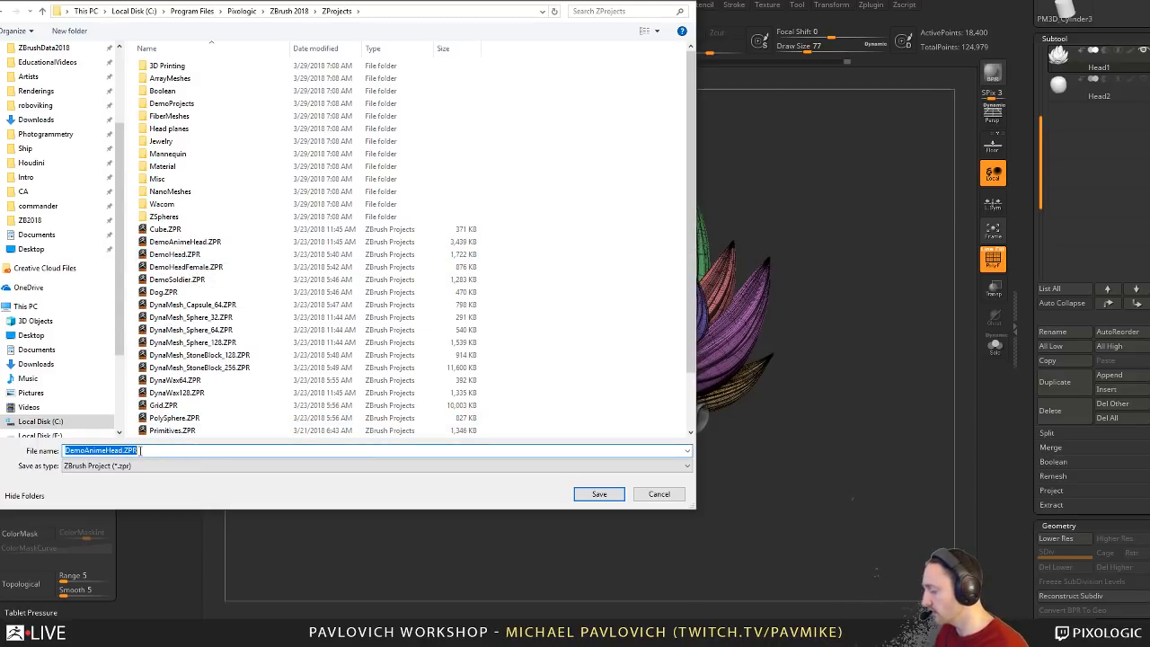
type("Level9000")
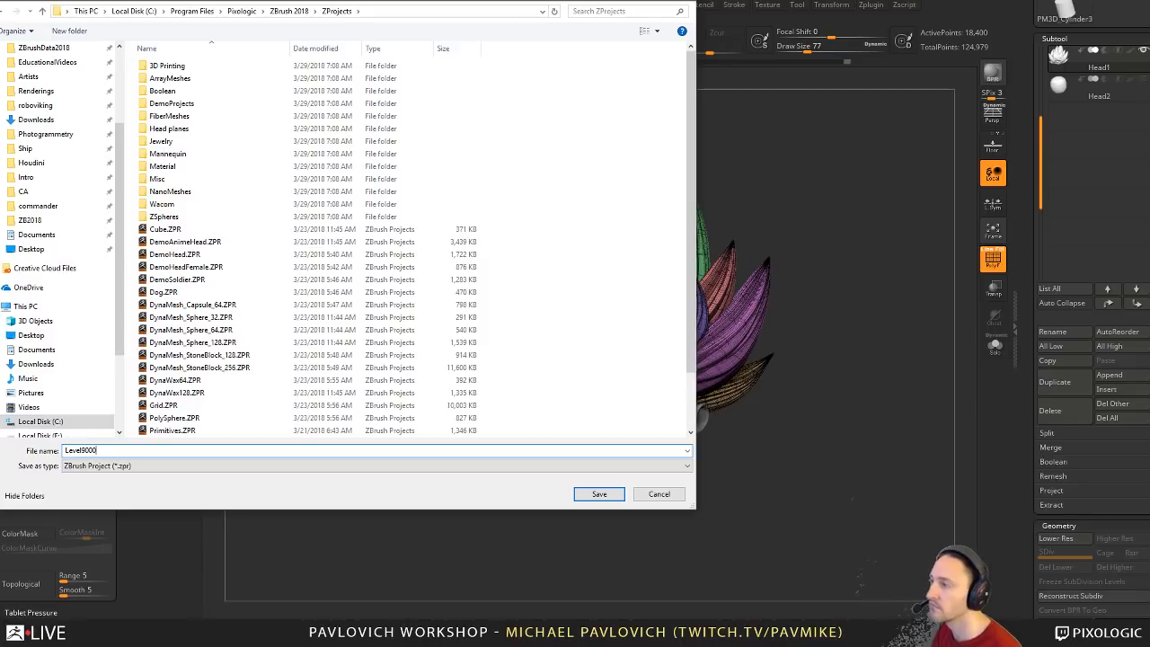
key("Return")
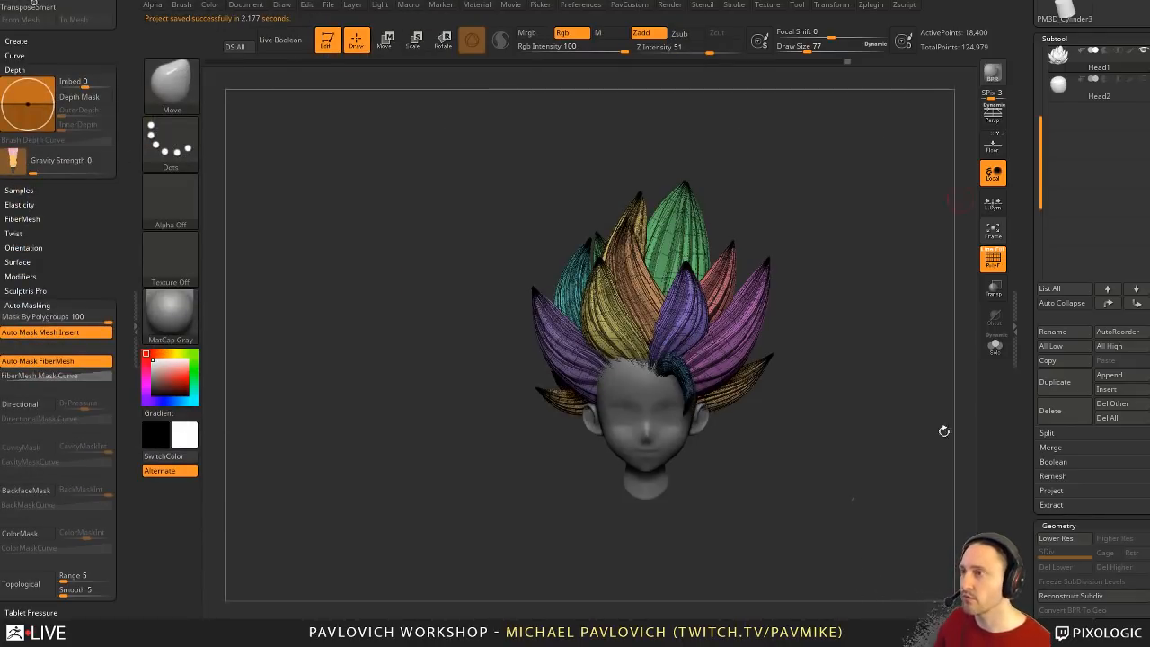
Step: Browse LightBox's project library to the Level9000 project, close LightBox, and look over the available plugins
key("comma")
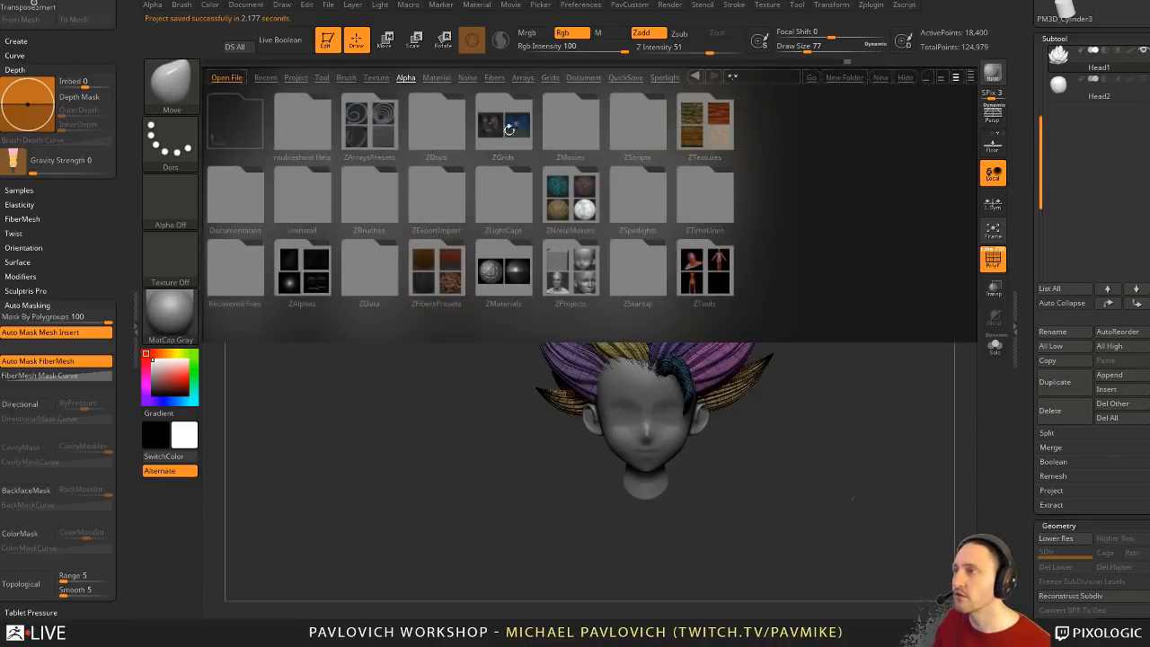
left_click(288, 79)
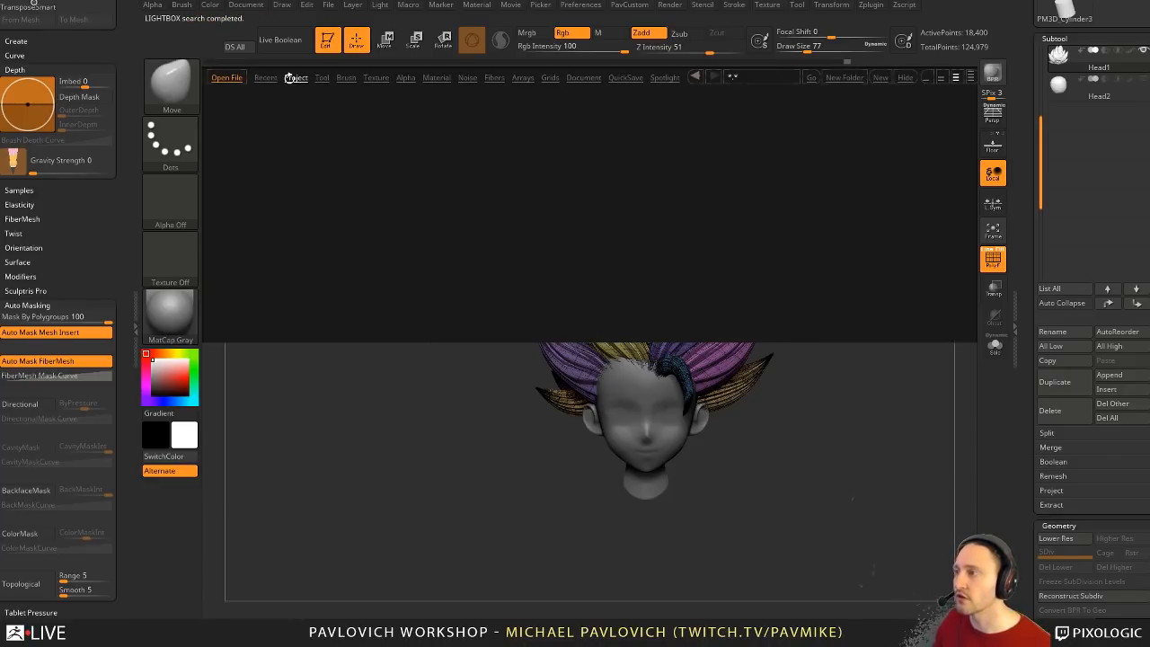
left_click_drag(764, 226, 644, 286)
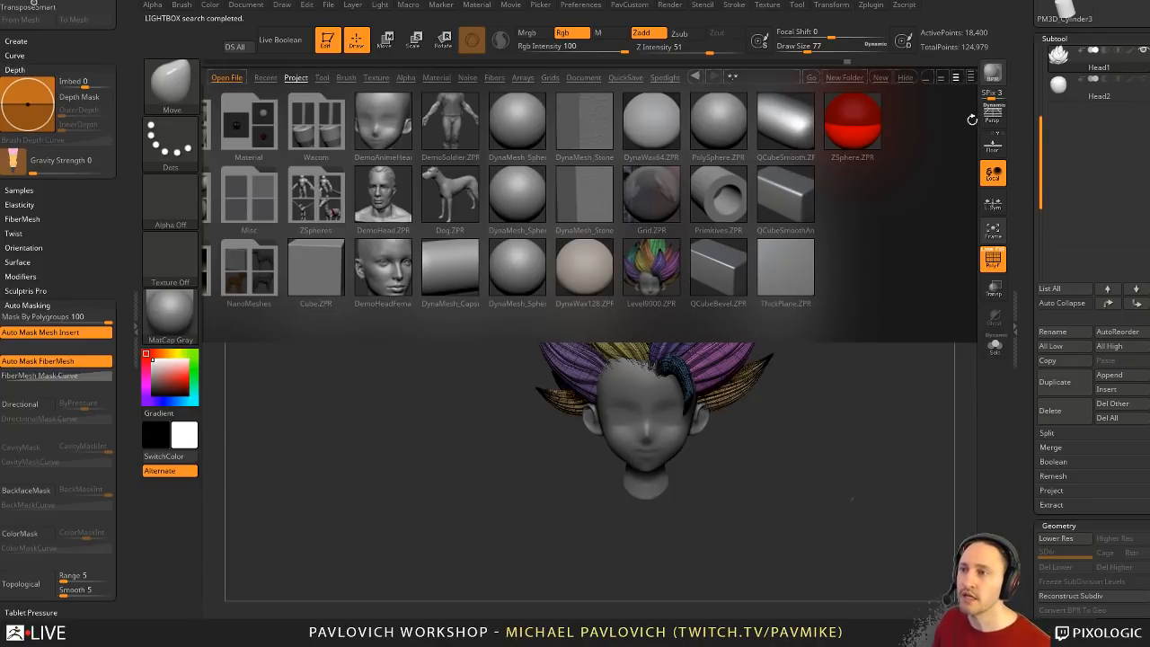
left_click(907, 78)
left_click(871, 5)
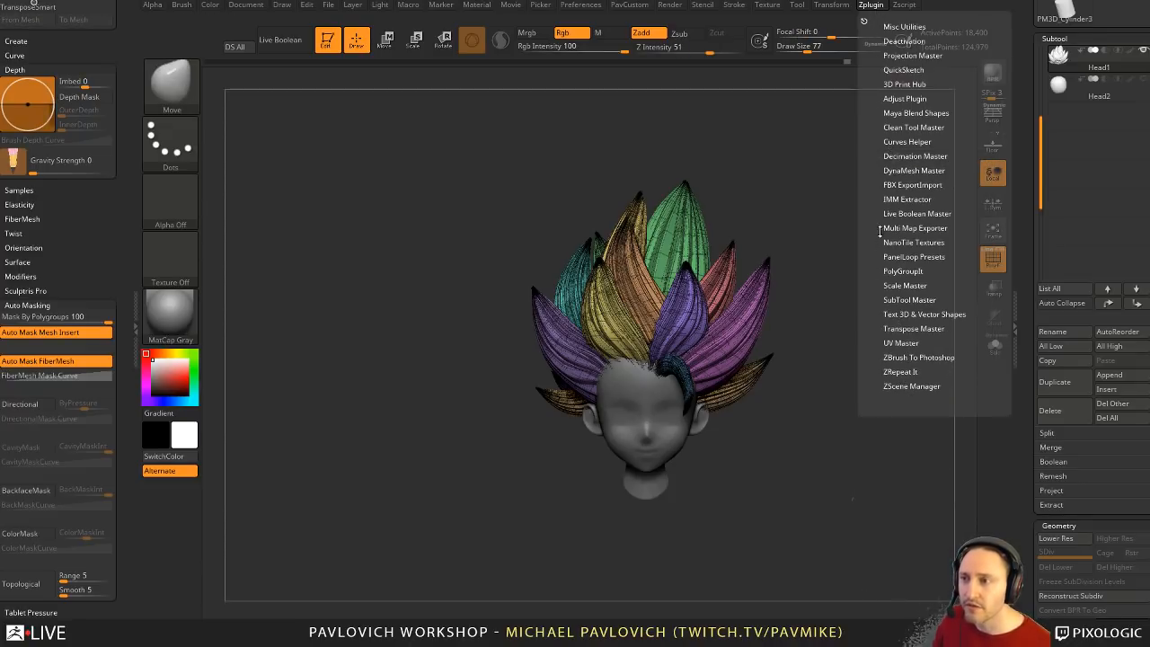
Step: Adjust the small front forelock in side view with the Move brush at Draw Size 351
left_click_drag(716, 157, 791, 198)
left_click_drag(763, 252, 731, 267)
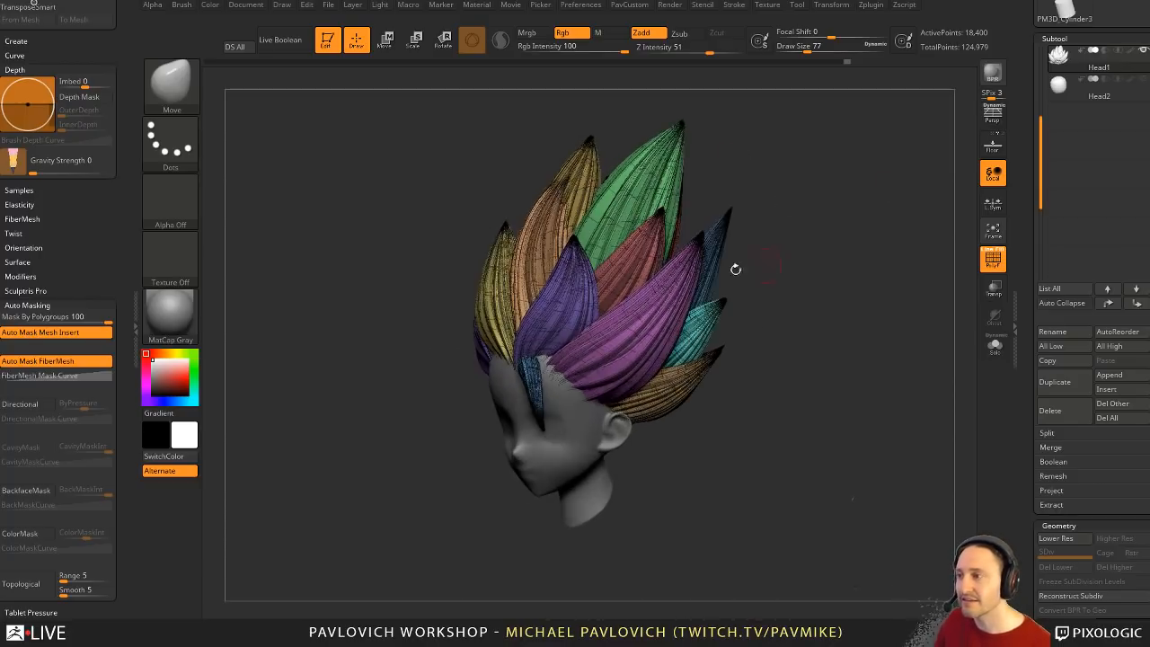
key("s")
left_click_drag(562, 363, 541, 360)
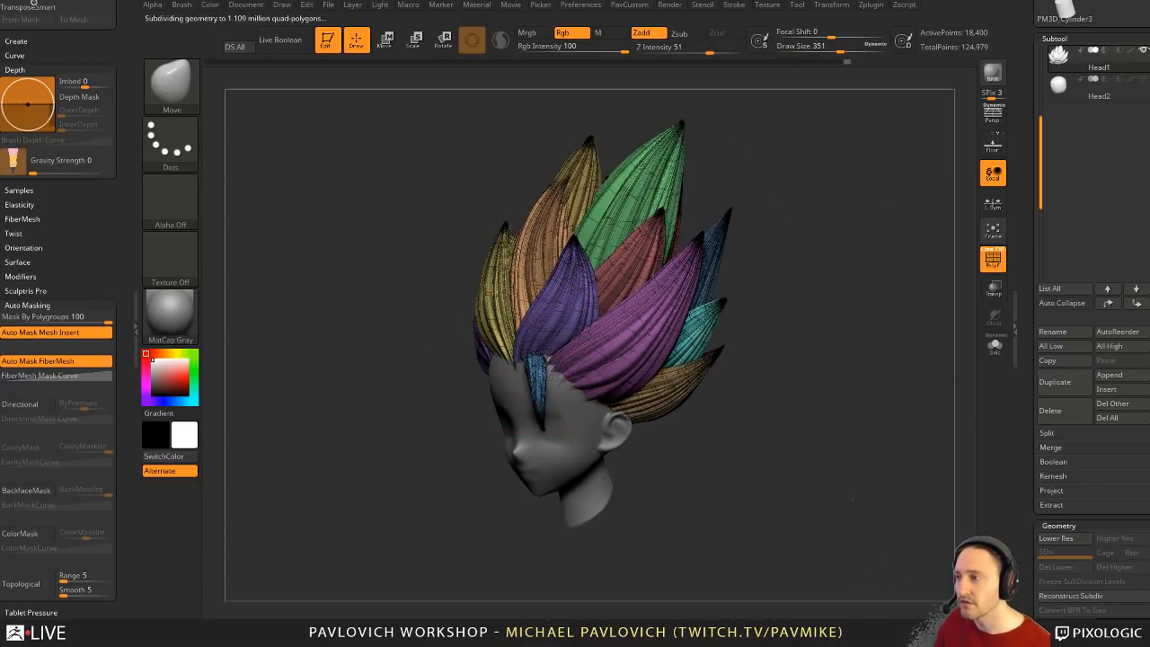
left_click_drag(739, 410, 714, 400)
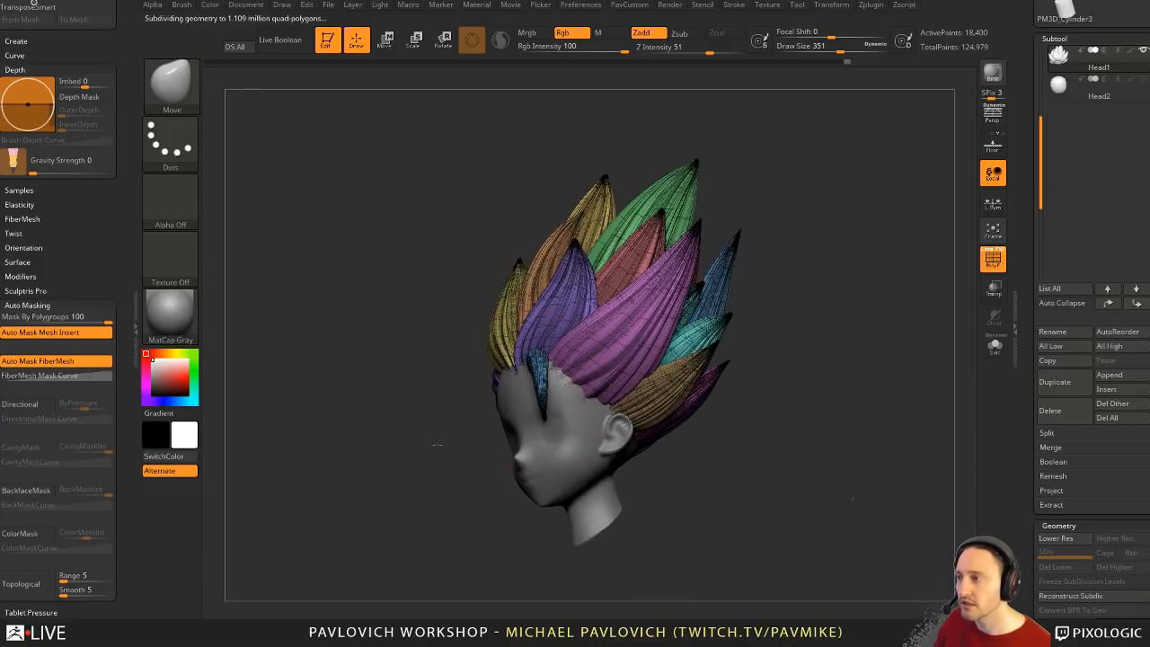
left_click_drag(437, 444, 613, 362)
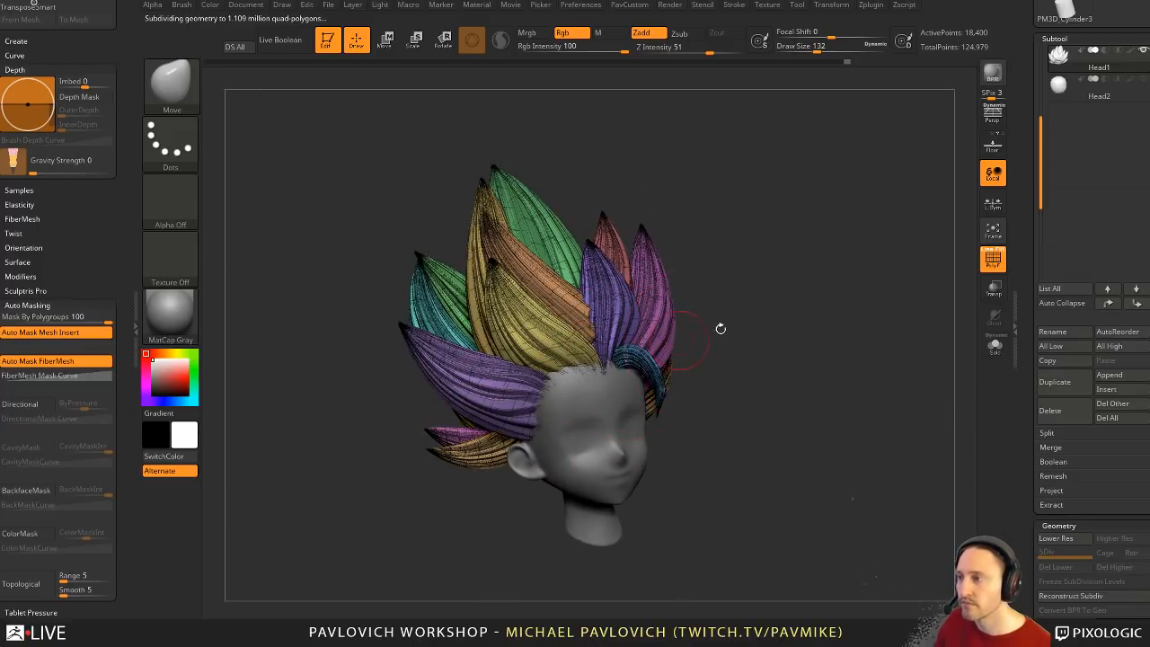
Step: Try nudging the roots of the front spikes with the Move brush at Draw Size 274, and undo the stroke
left_click_drag(721, 329, 674, 341)
key("s")
left_click(618, 334)
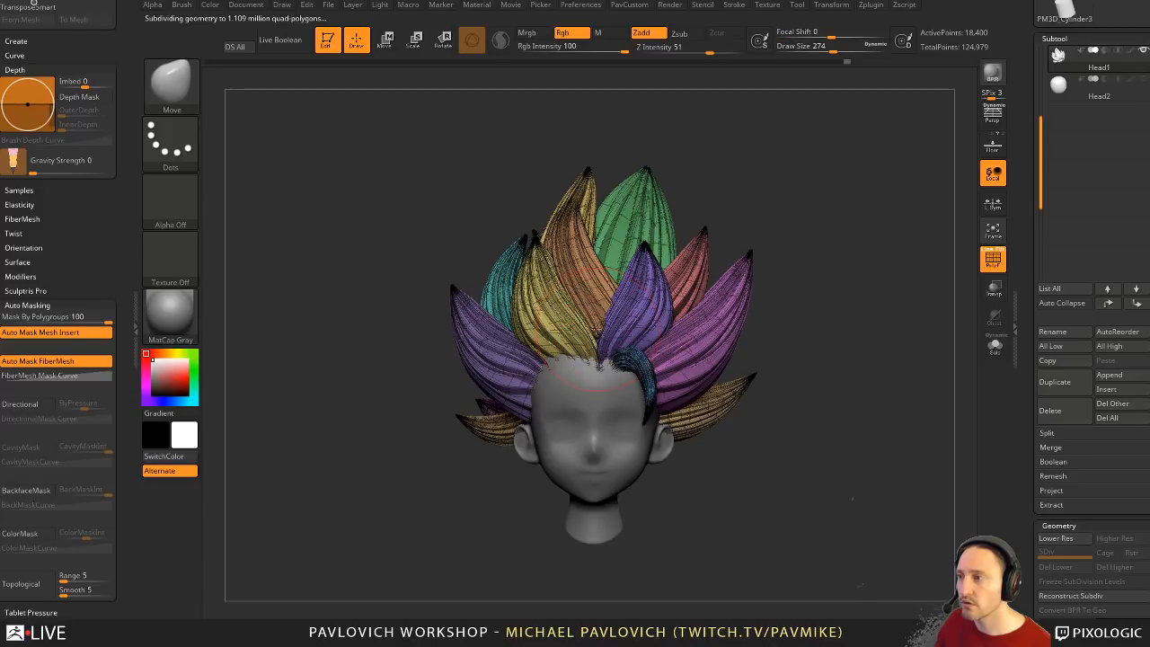
left_click_drag(575, 327, 590, 340)
key("ctrl+z")
Step: Nudge the front spikes' roots with the Move brush at Draw Size 257, reduce Draw Size to 77, and turn off PolyFrame
mouse_move(790, 313)
left_mouse_down()
mouse_move(806, 318)
mouse_move(780, 431)
mouse_move(759, 418)
mouse_move(761, 440)
left_mouse_up()
key("s")
left_click(586, 388)
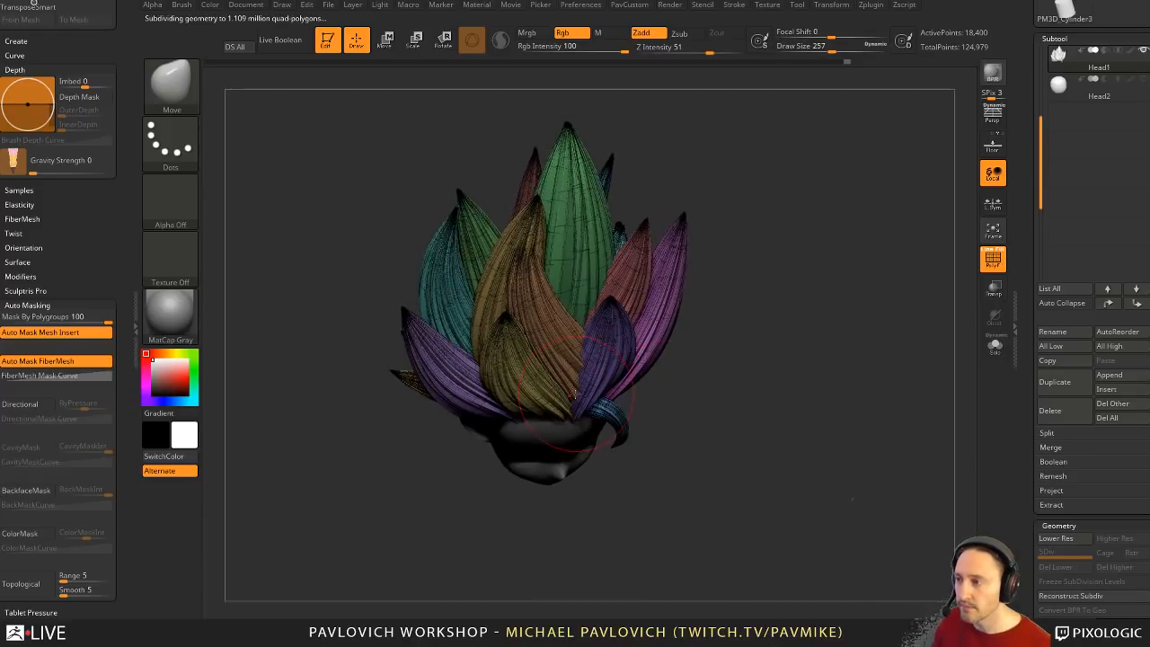
left_click_drag(574, 391, 571, 388)
mouse_move(822, 380)
left_mouse_down()
mouse_move(803, 298)
mouse_move(806, 320)
mouse_move(884, 296)
left_mouse_up()
key("s")
left_click(786, 301)
left_click(993, 259)
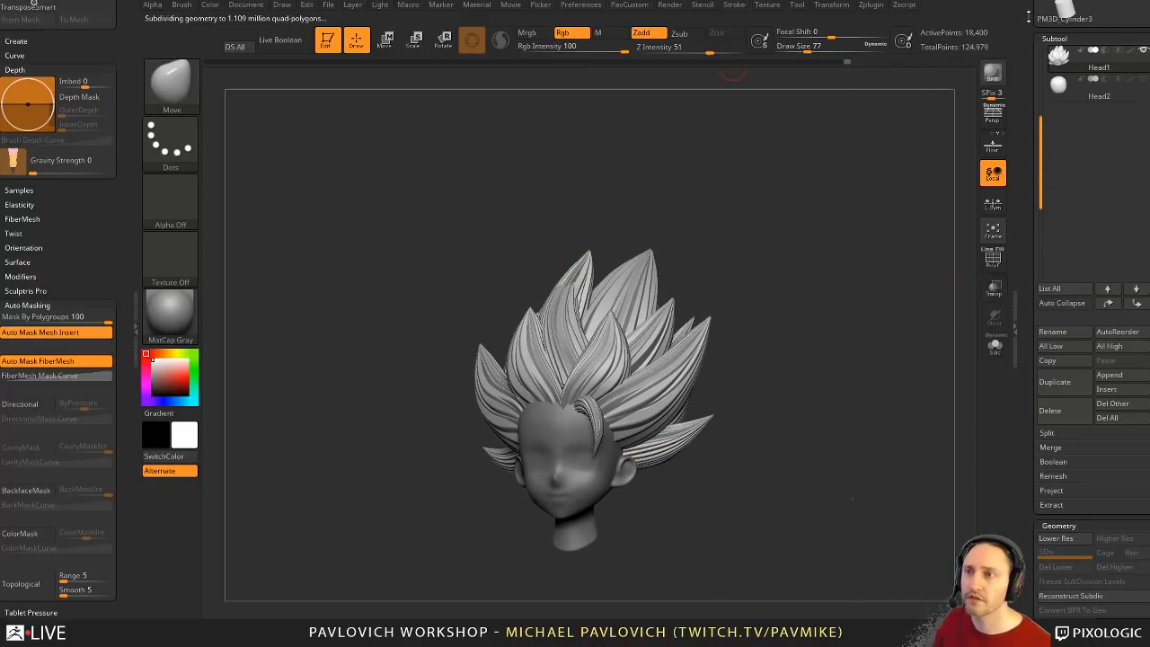
Step: Start saving the head as a ZTool and go to the streaming folder on the E: drive
left_click_drag(1037, 44, 1036, 363)
left_click(1145, 25)
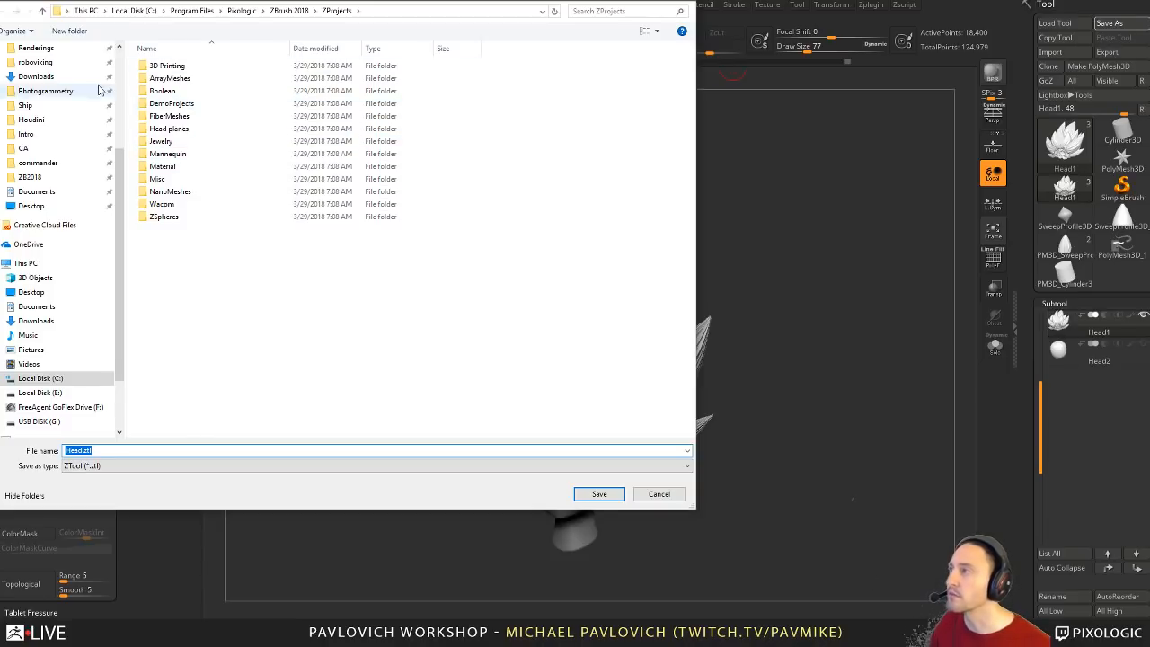
scroll(80, 90, "up", 4)
left_click(34, 99)
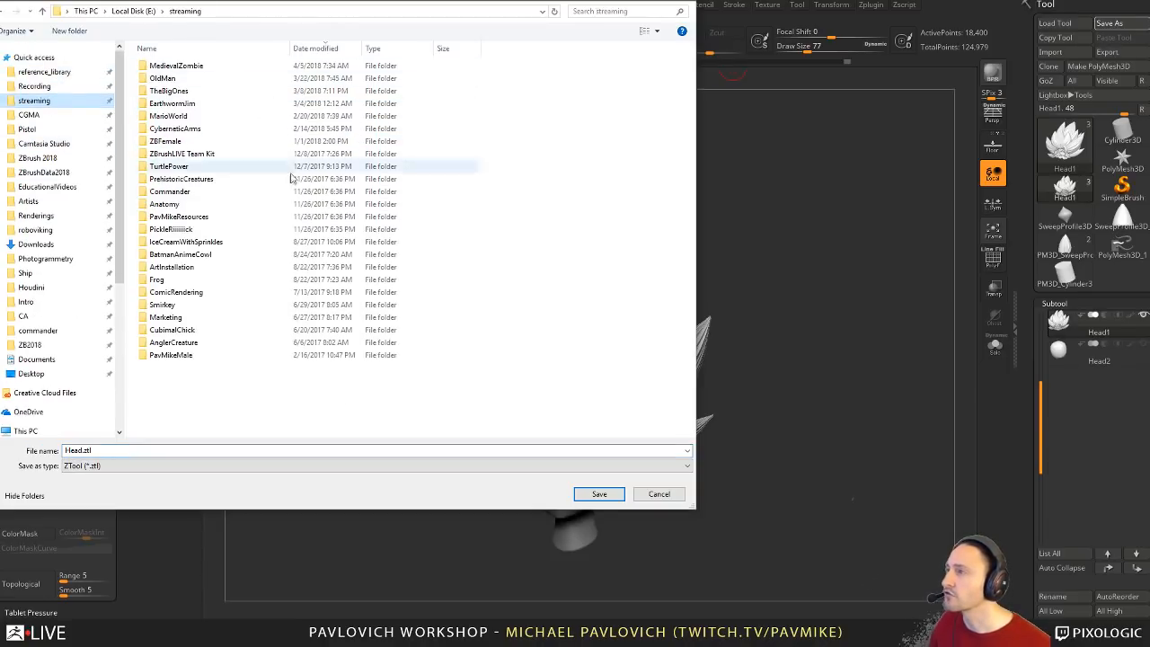
Step: Create a folder named Gogeta inside the streaming folder and save the tool there as Head.ztl
right_click(614, 338)
mouse_move(542, 454)
left_click(463, 449)
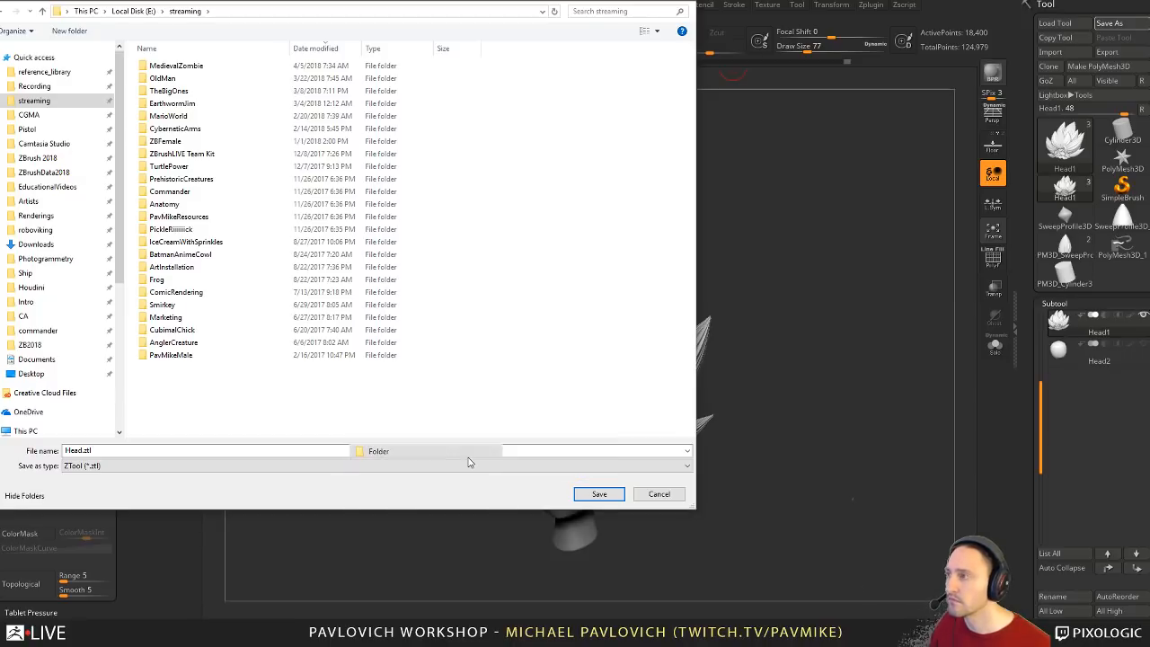
type("Go")
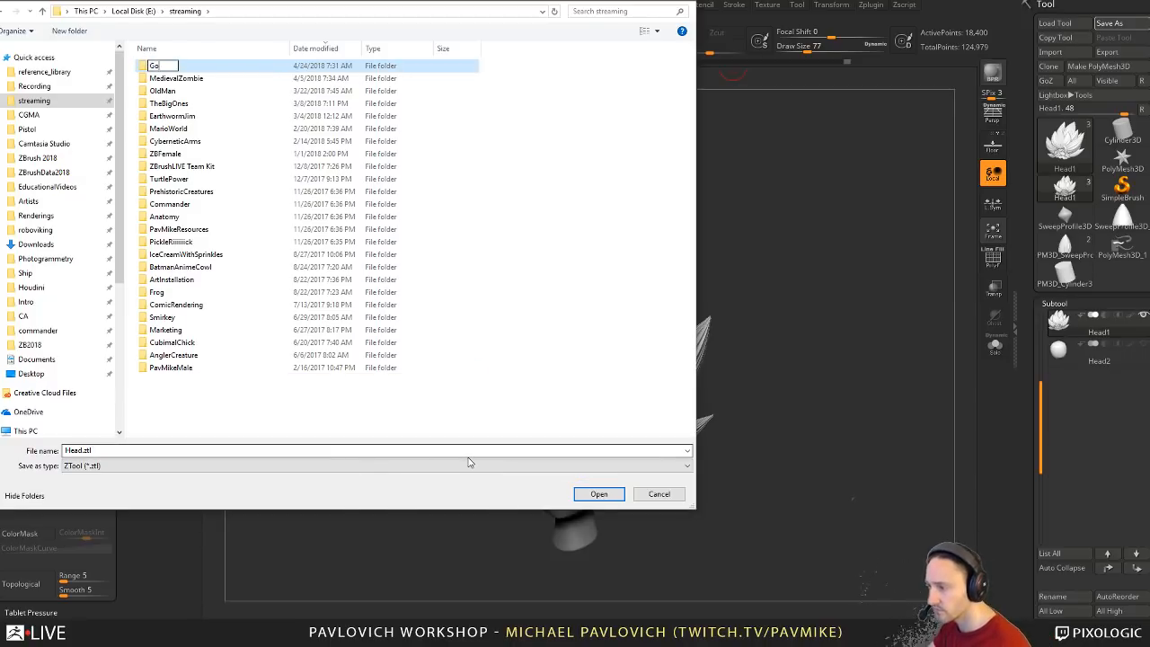
type("geta")
key("Return")
key("Return")
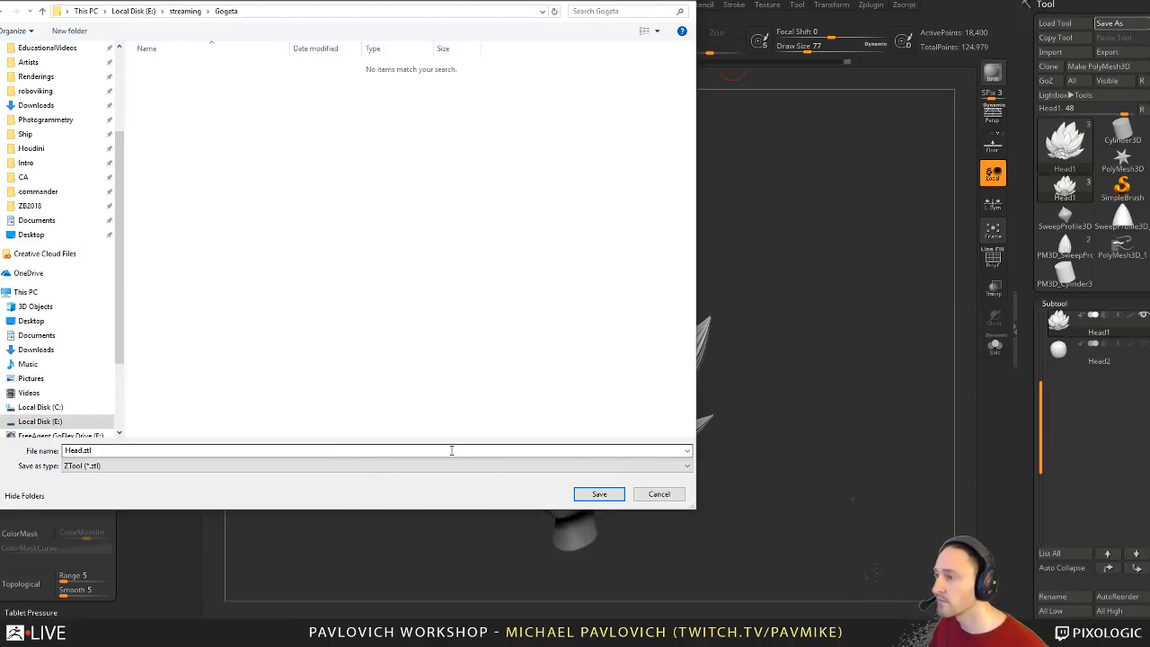
left_click(598, 494)
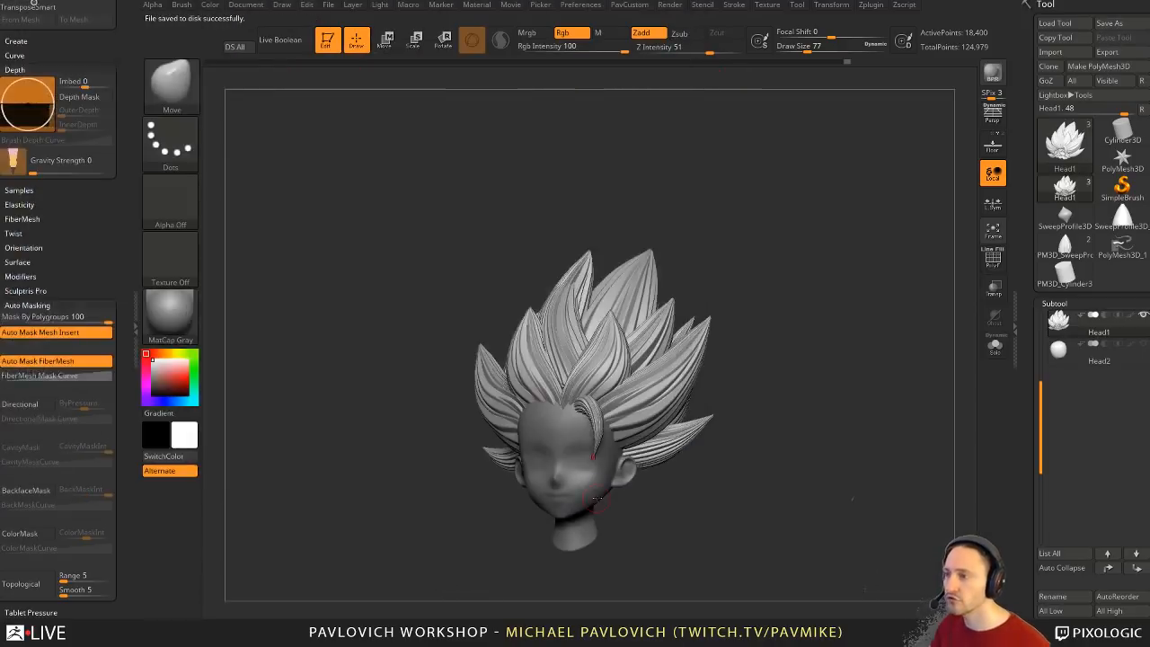
Step: Set KeyShot as the external renderer and send the head to it
left_click(669, 6)
left_click(710, 107)
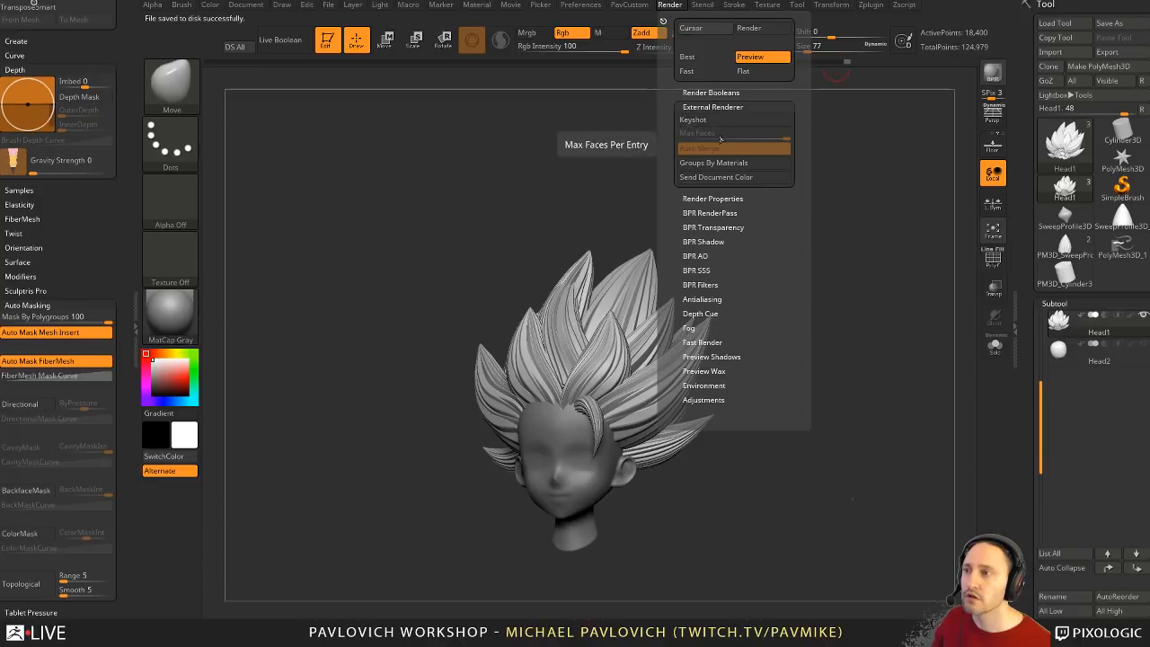
left_click(706, 120)
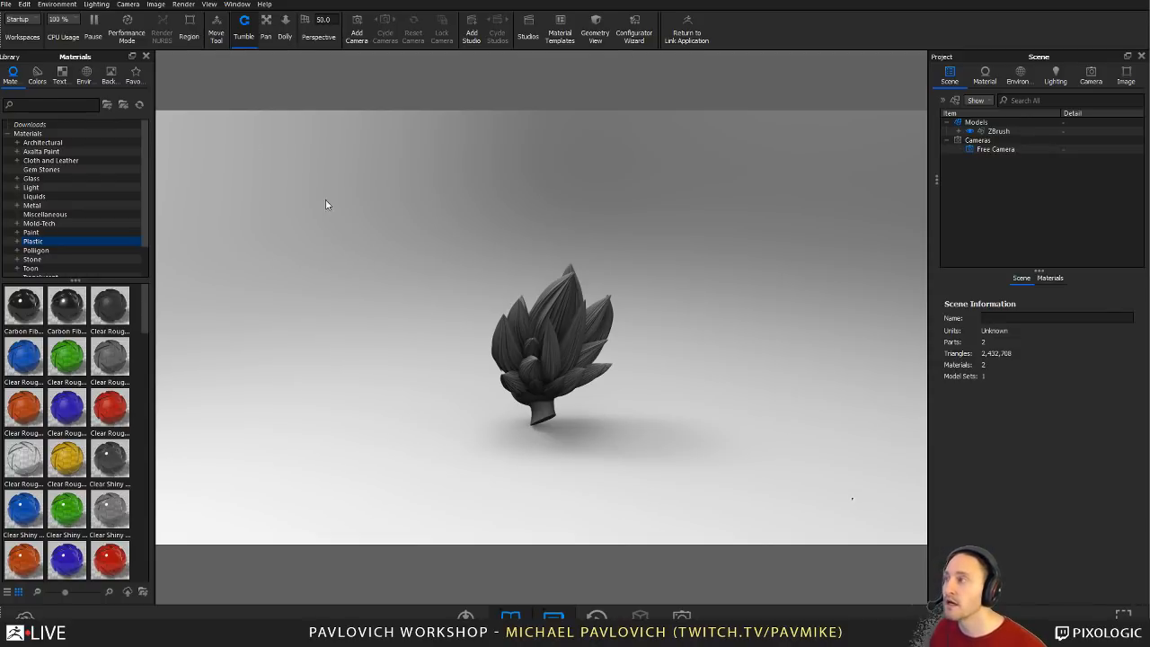
key("alt+Tab")
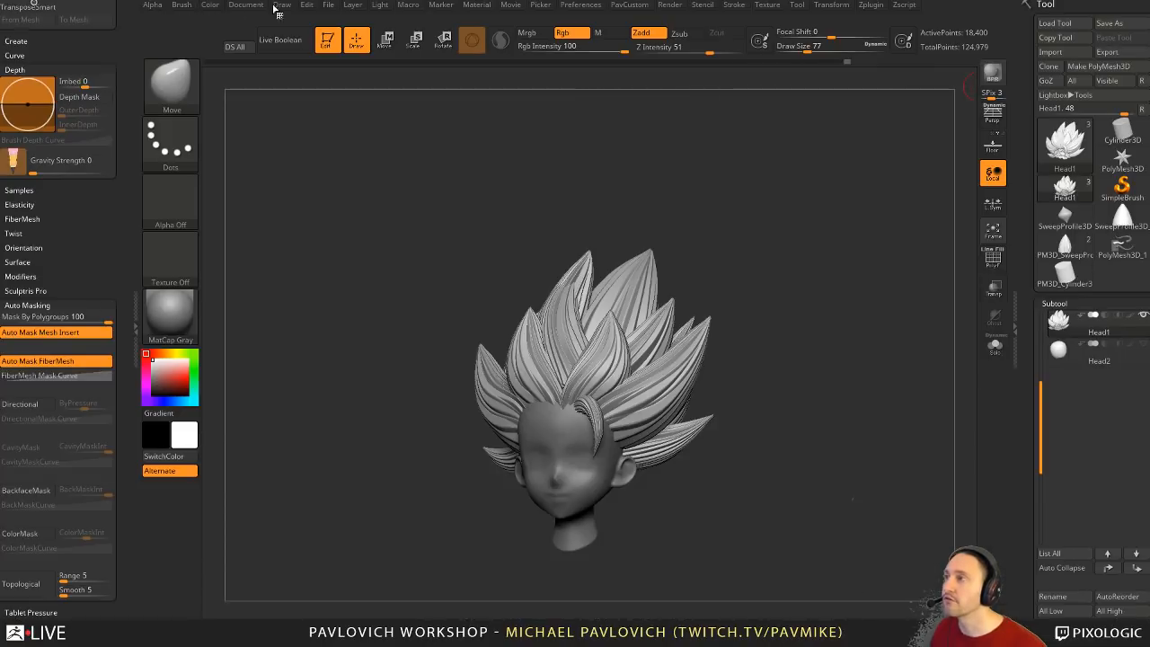
left_click(380, 6)
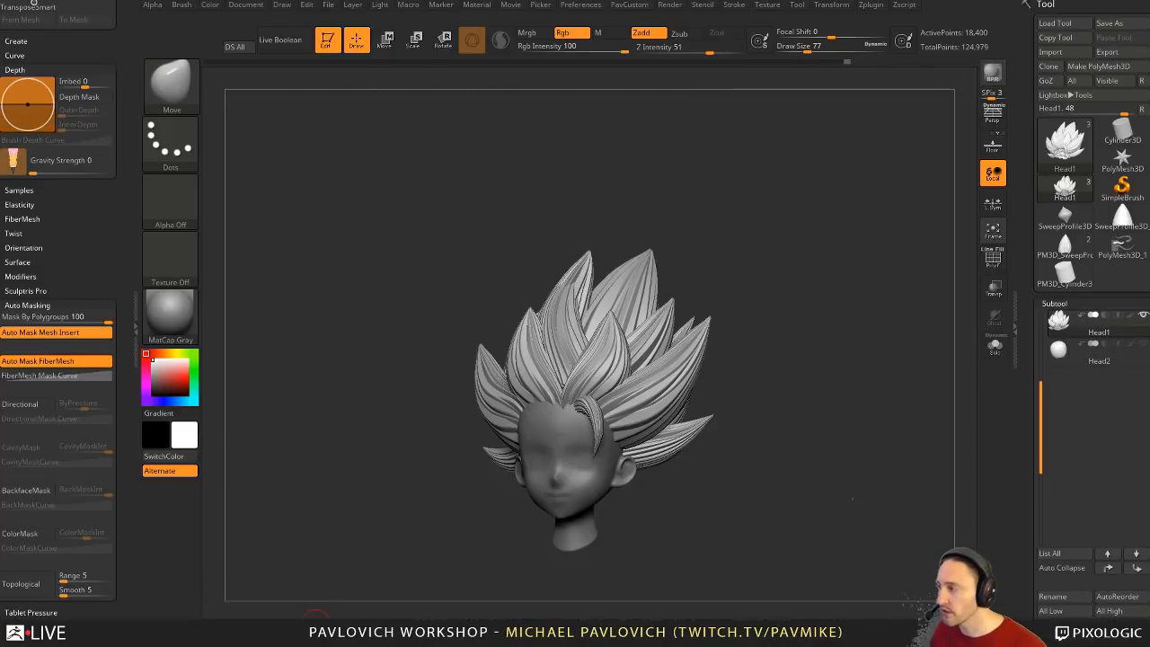
key("alt+Tab")
Step: Frame the head large and centred in KeyShot's camera view, facing nearly straight forward
left_click_drag(582, 196, 1004, 147)
scroll(750, 383, "up", 4)
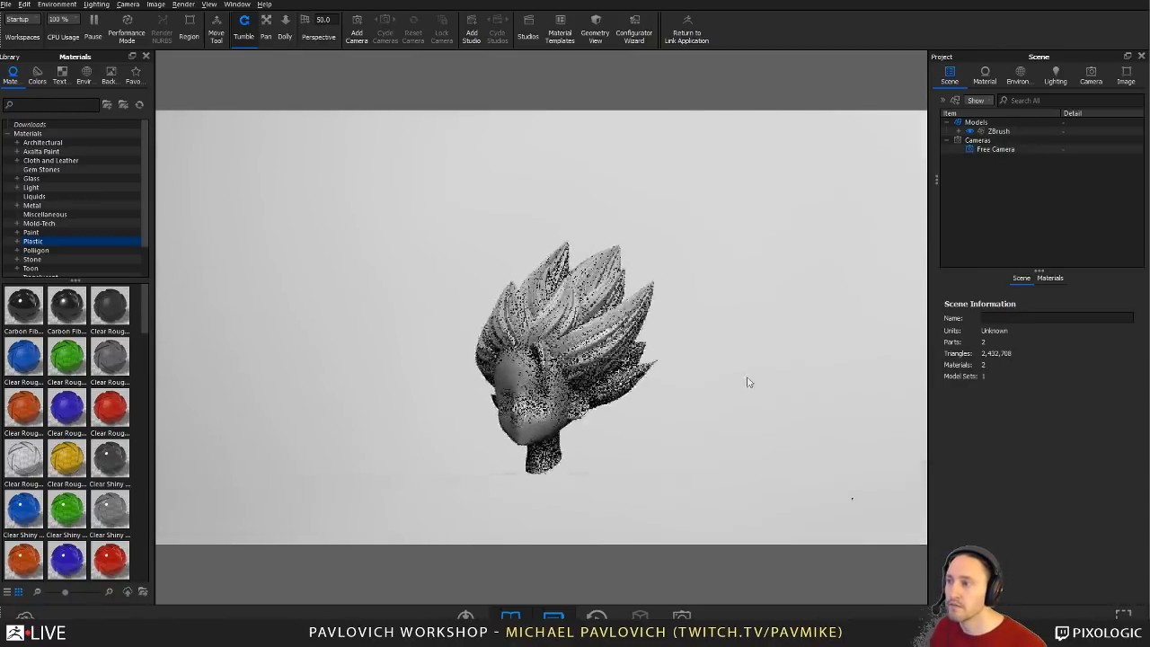
left_click_drag(750, 383, 745, 363)
middle_click_drag(745, 362, 695, 273)
scroll(695, 273, "up", 3)
middle_click_drag(700, 200, 689, 274)
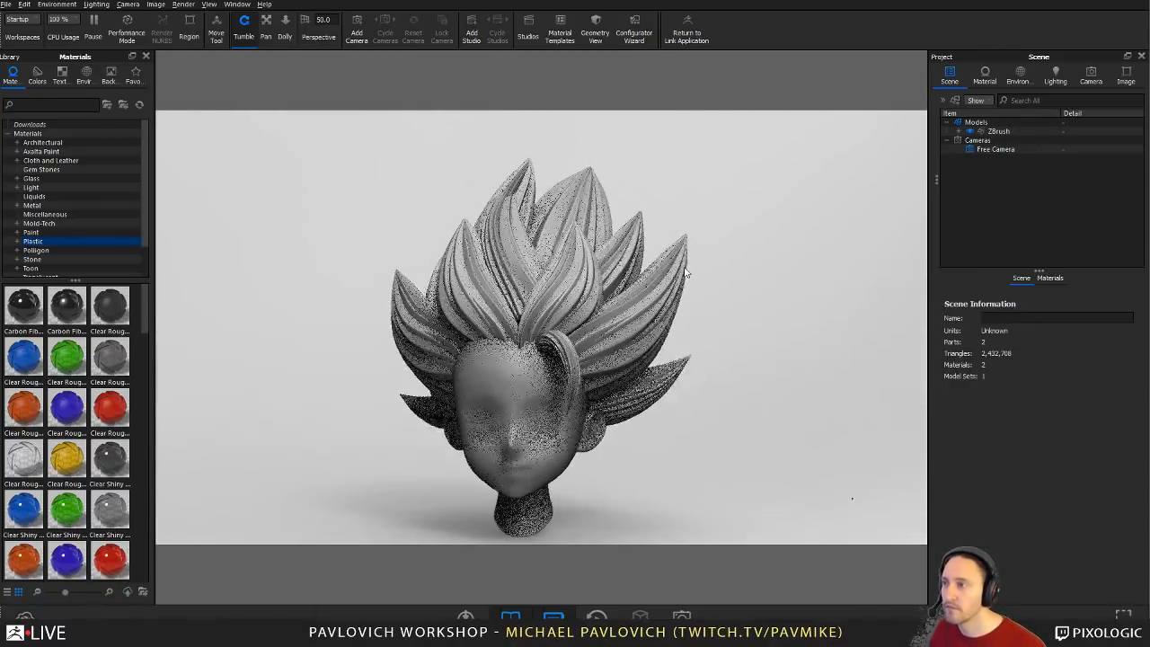
Step: Search the material library for "fire", "lav" and "emiss", and clear the search
left_click(17, 105)
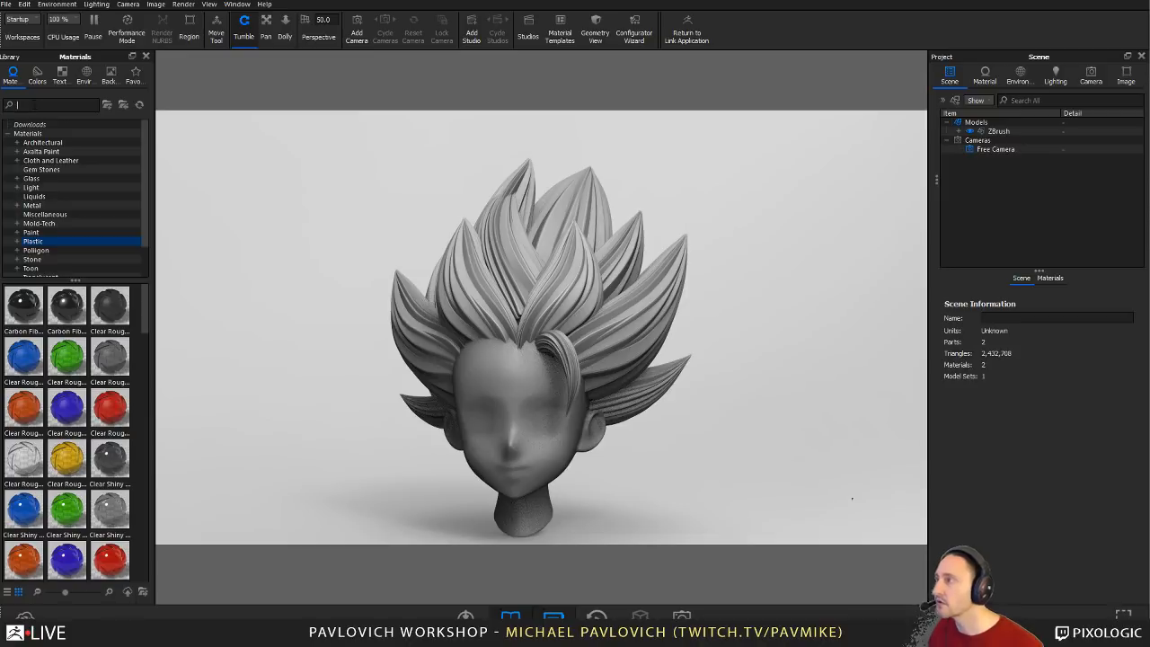
type("fire")
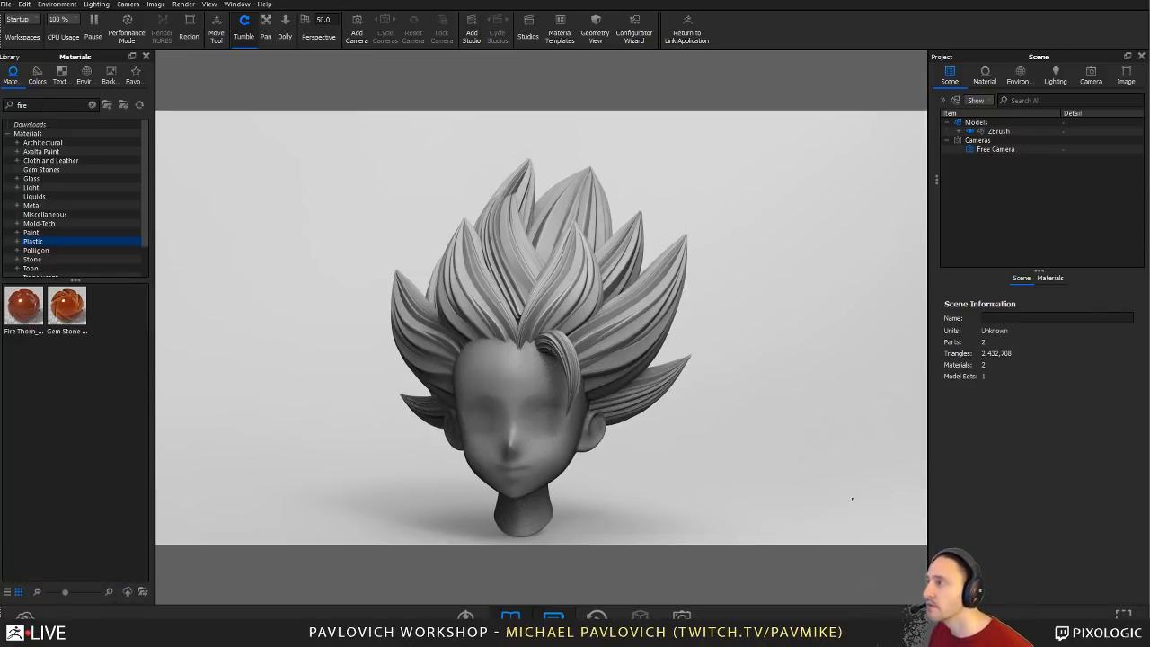
type("lav")
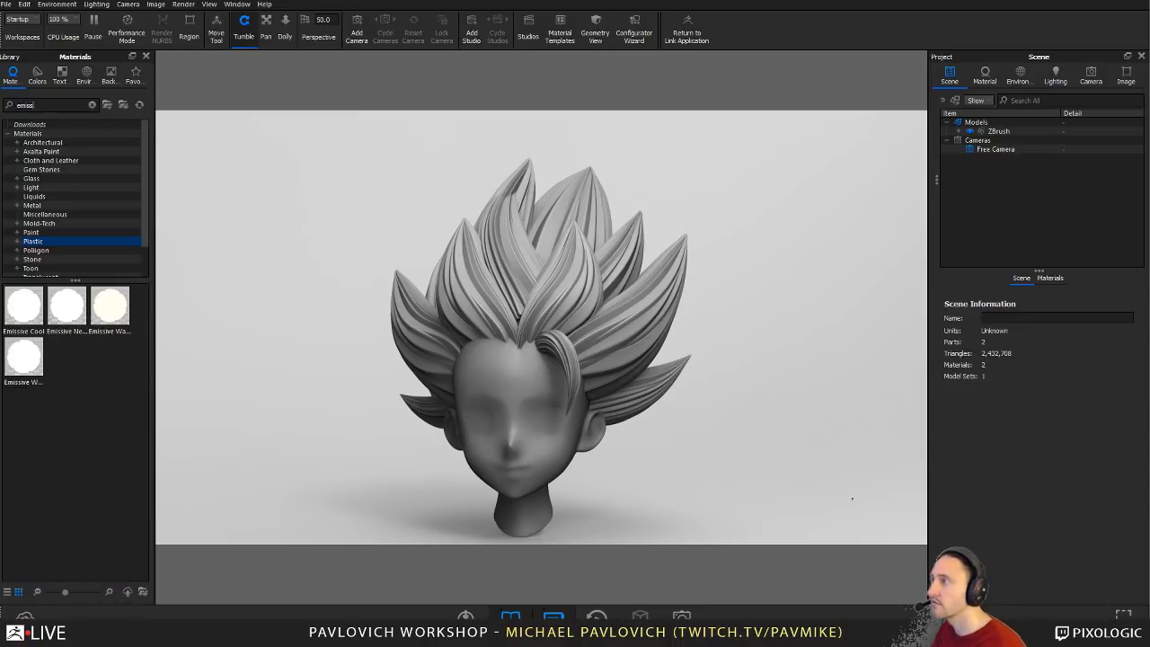
key("BackSpace")
key("BackSpace")
key("BackSpace")
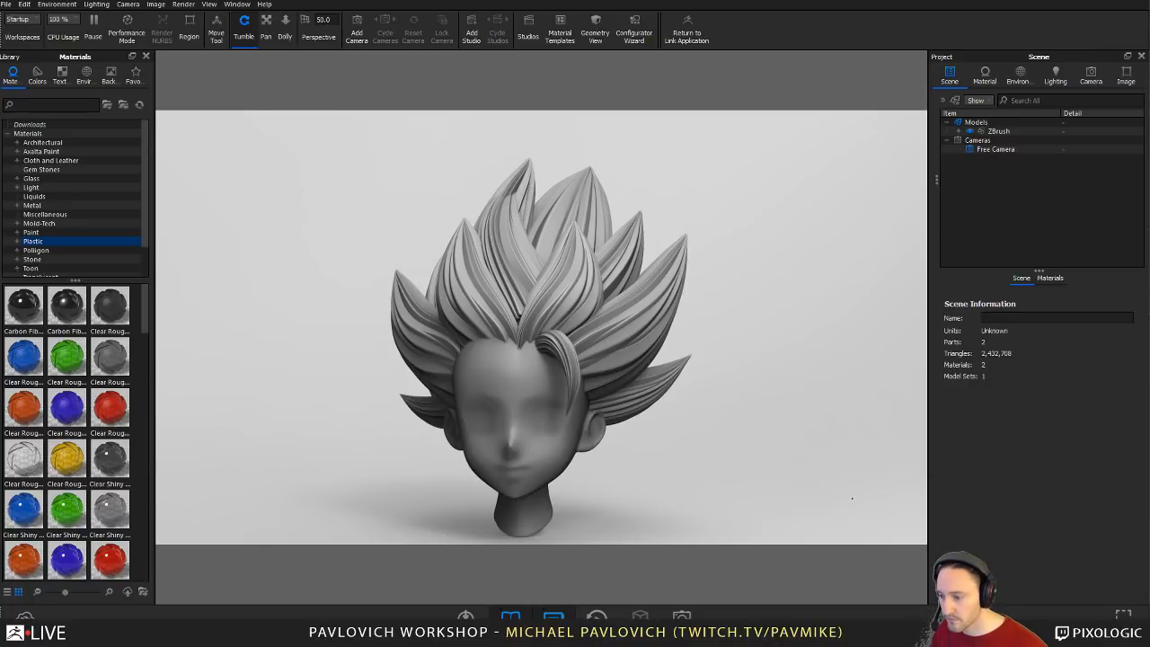
Step: Open the KeyShot Cloud Library and search it for "fire"
left_click_drag(755, 646, 838, 53)
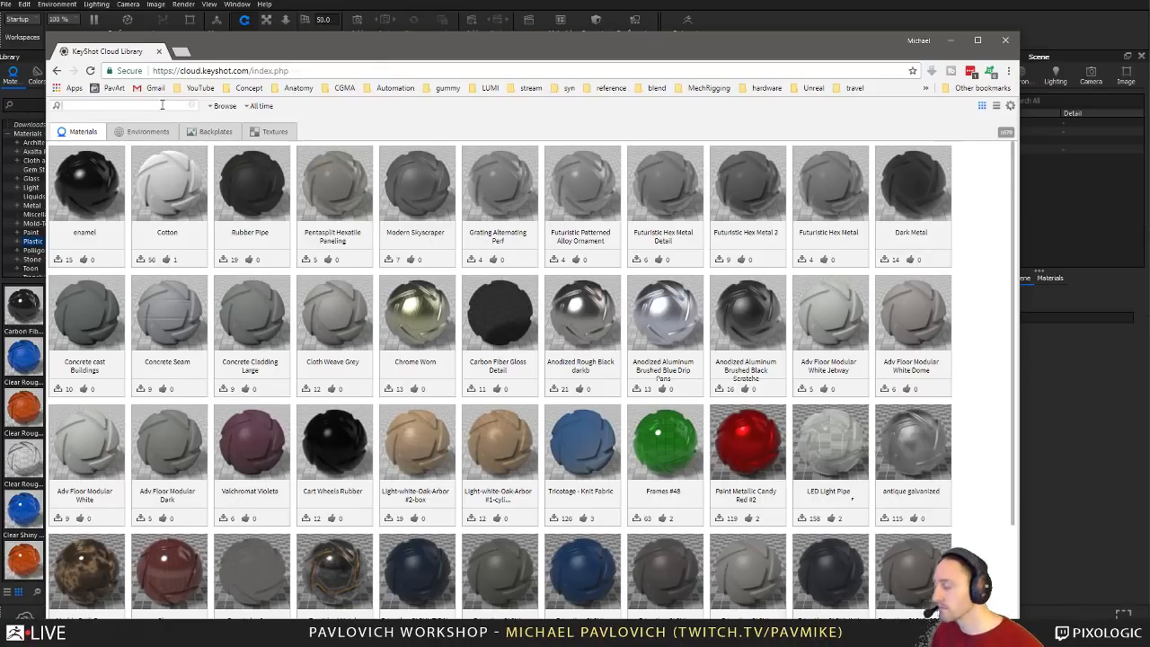
type("ire")
key("Return")
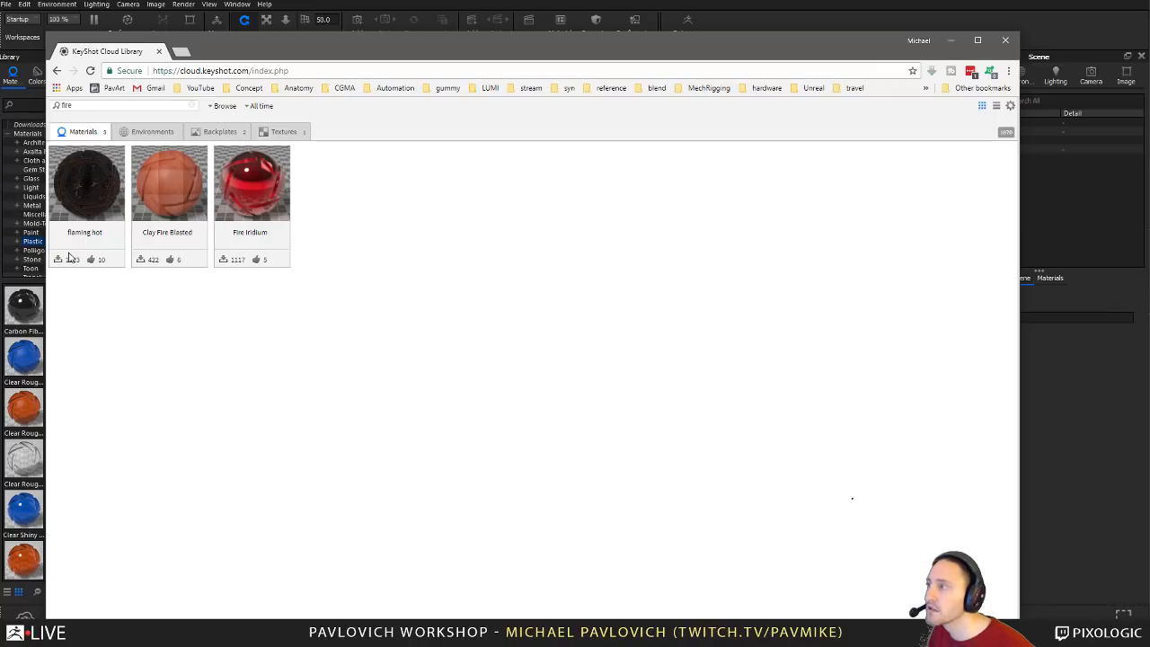
Step: Download the flaming hot material, signing in to the cloud library with the account e-mail and password
left_click(60, 262)
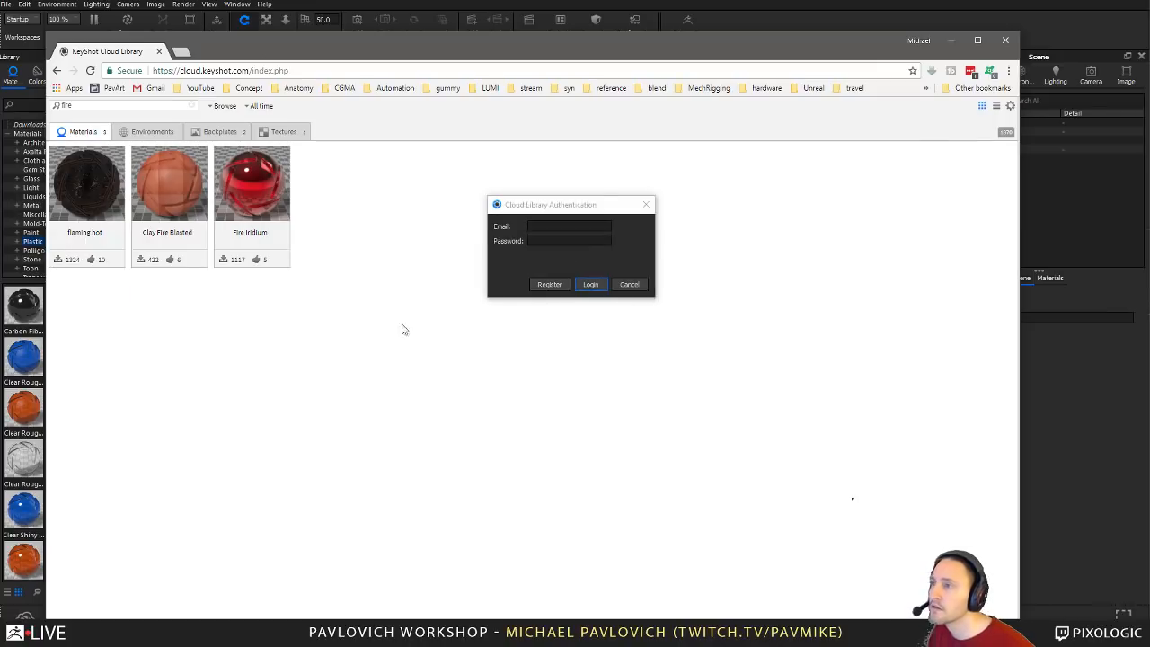
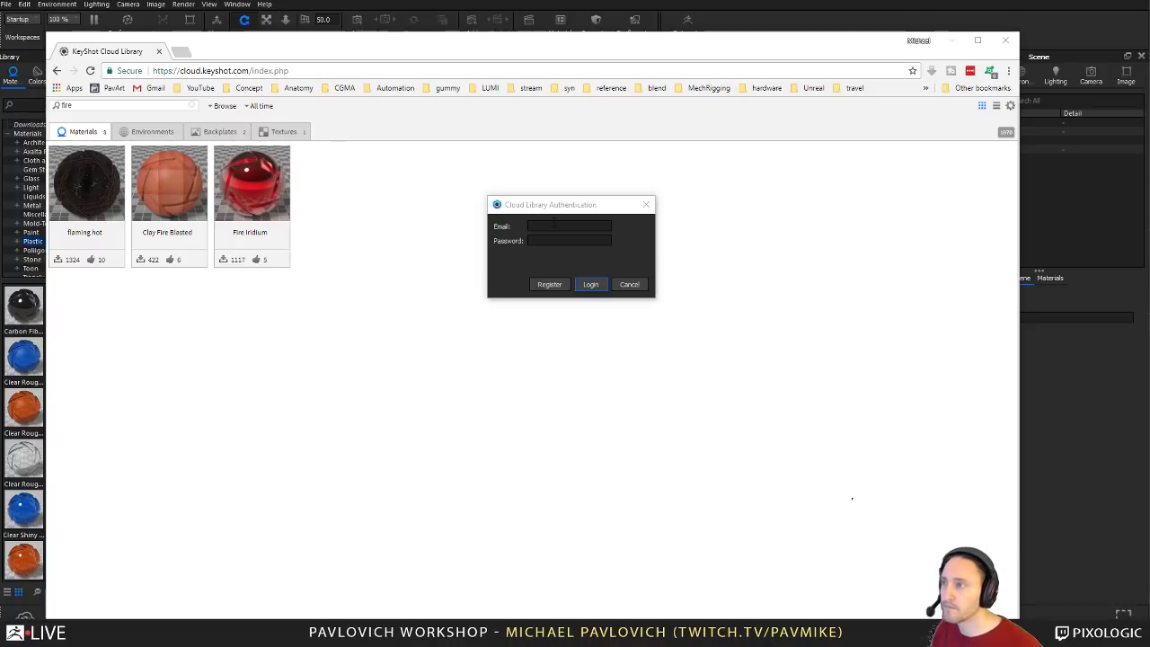
left_click(554, 224)
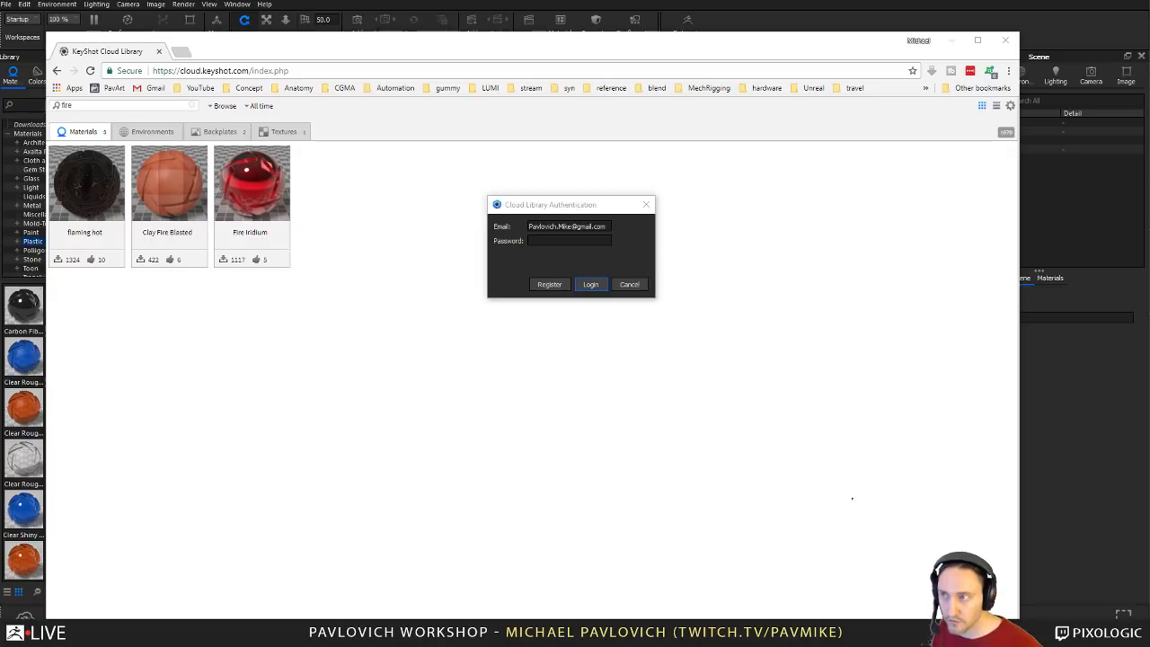
left_click_drag(550, 210, 433, 473)
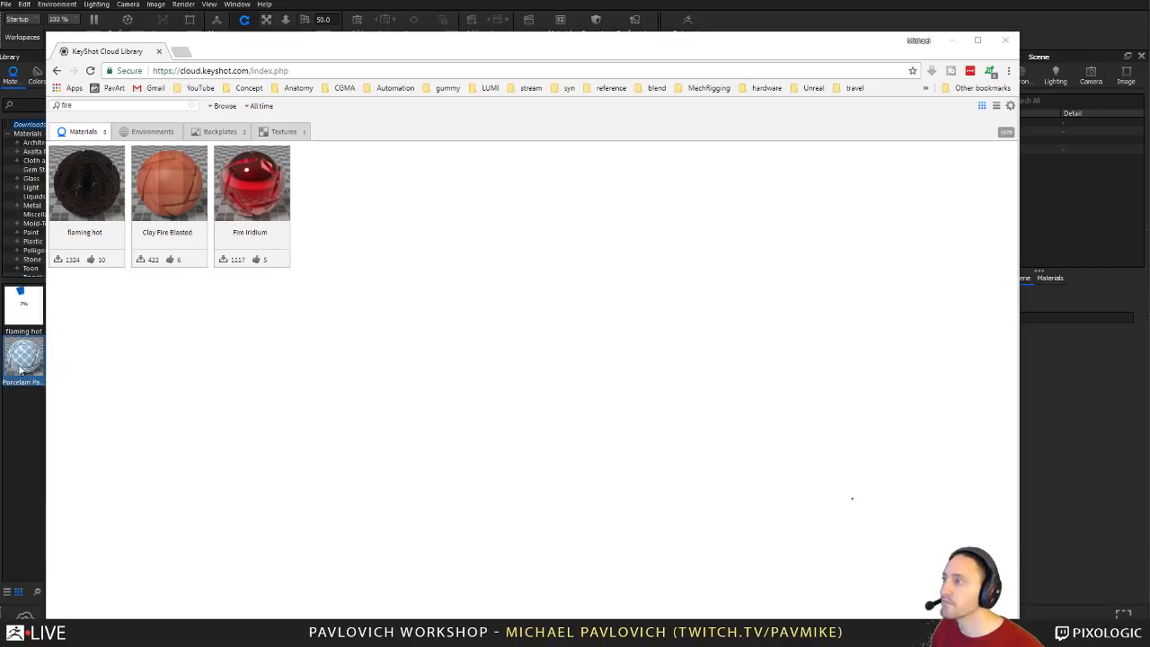
Step: Search the cloud library for "emissive" and download the Xray emissive material
double_click(66, 106)
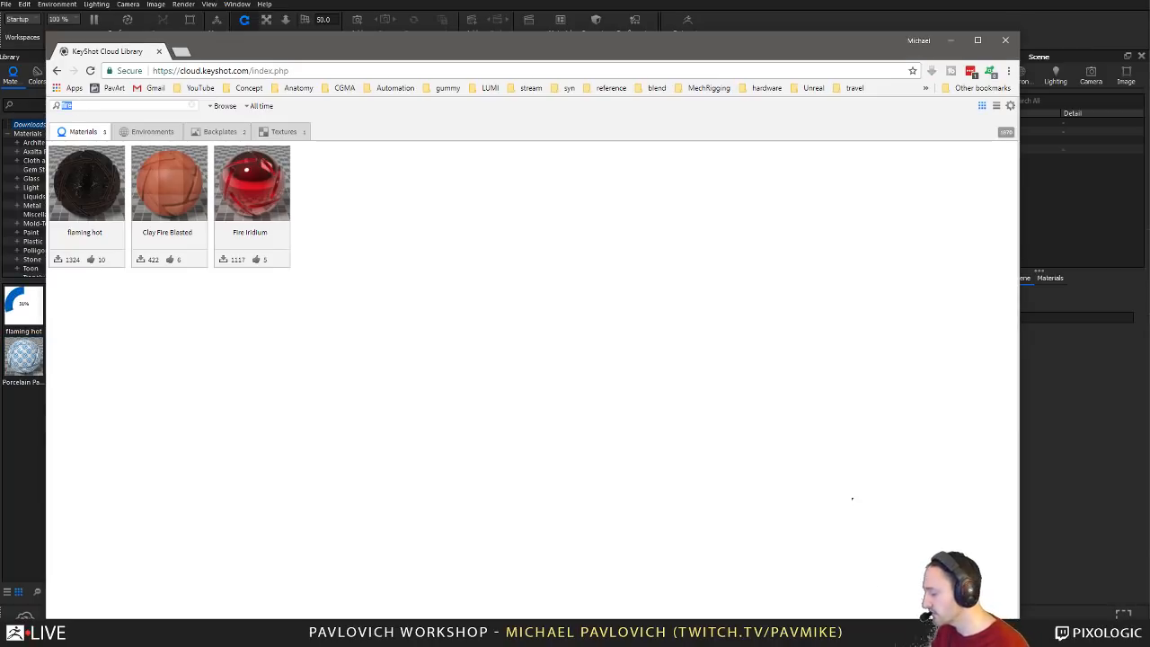
type("emissive")
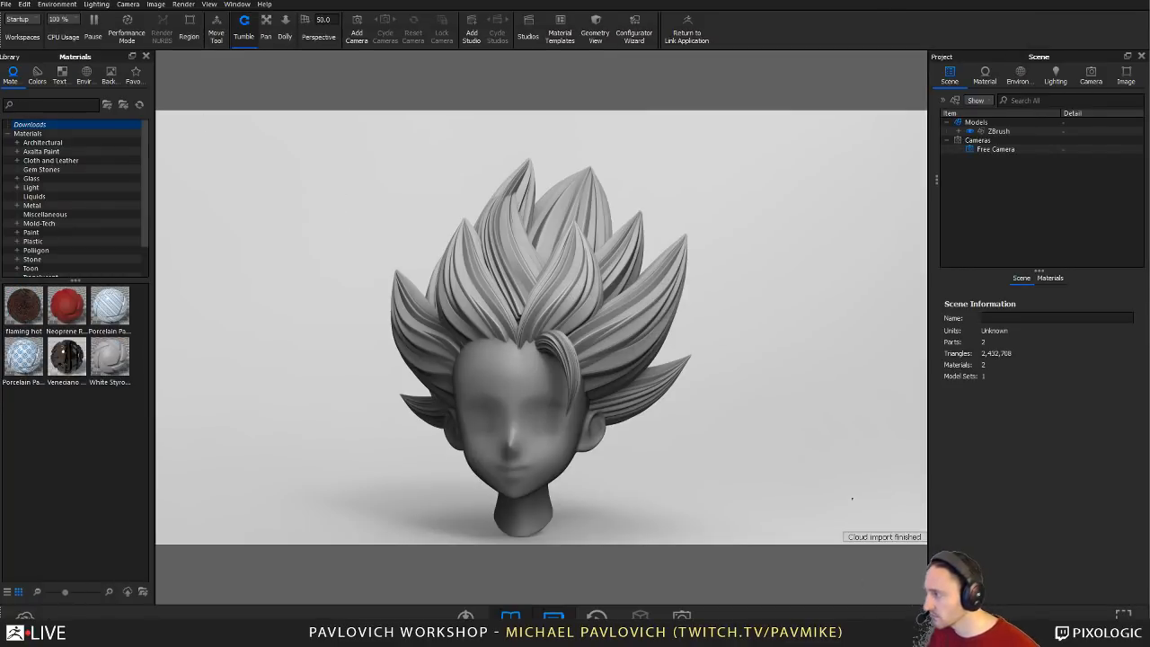
key("alt+Tab")
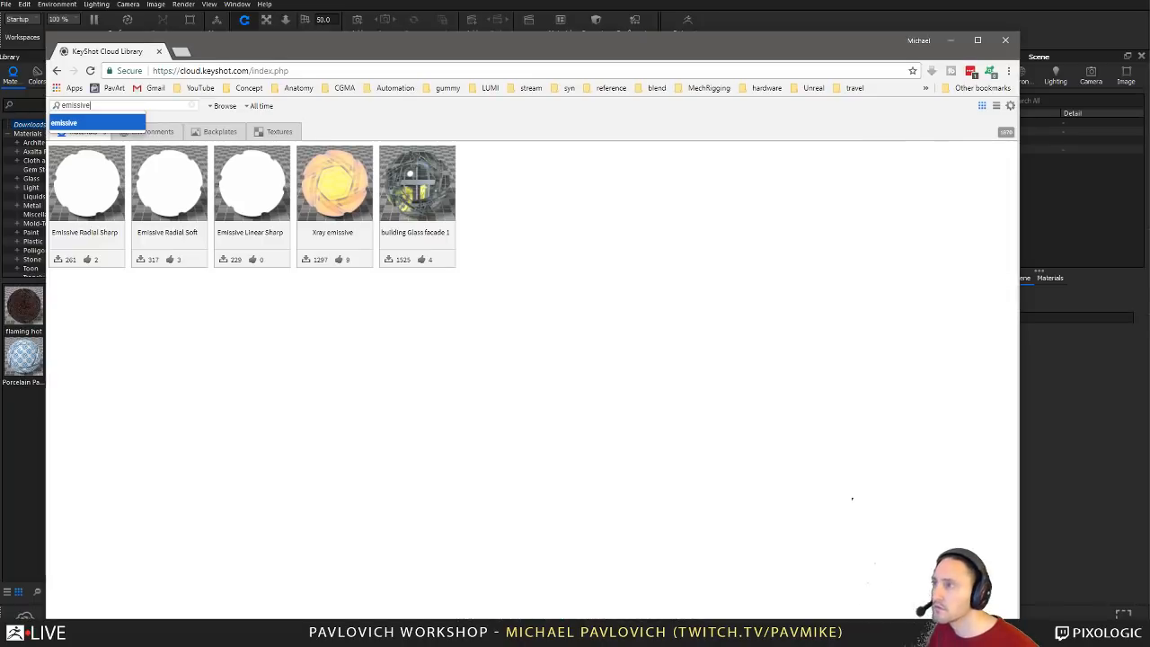
left_click(307, 260)
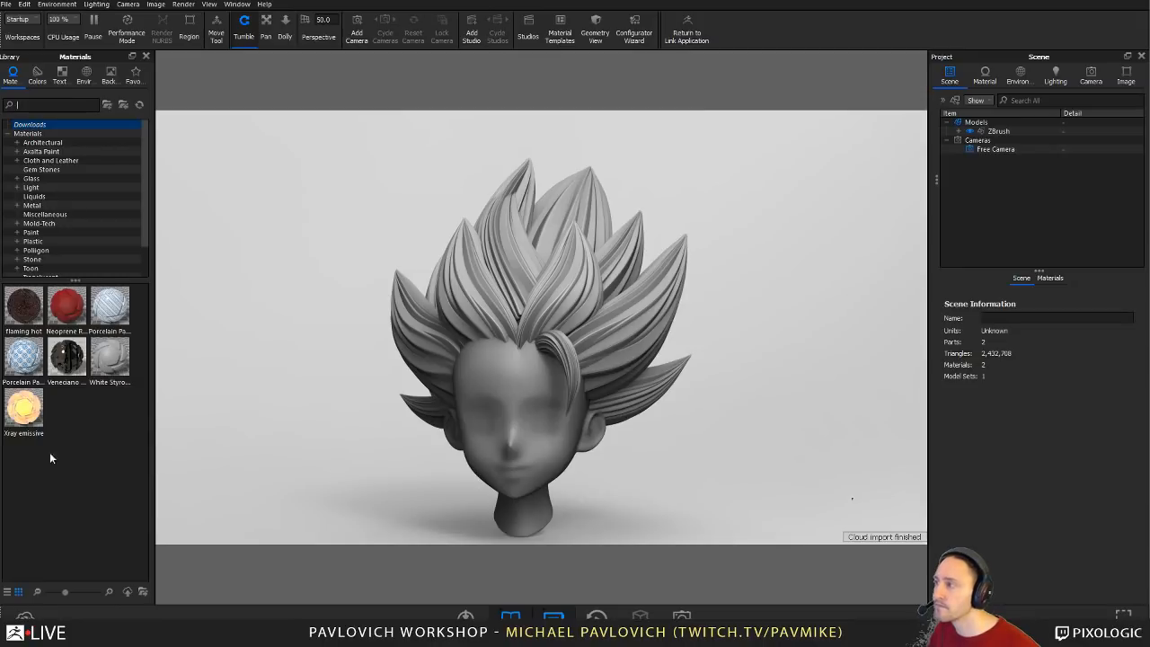
Step: Try the Xray emissive material on the hair, and replace it with flaming hot
left_click_drag(23, 409, 597, 332)
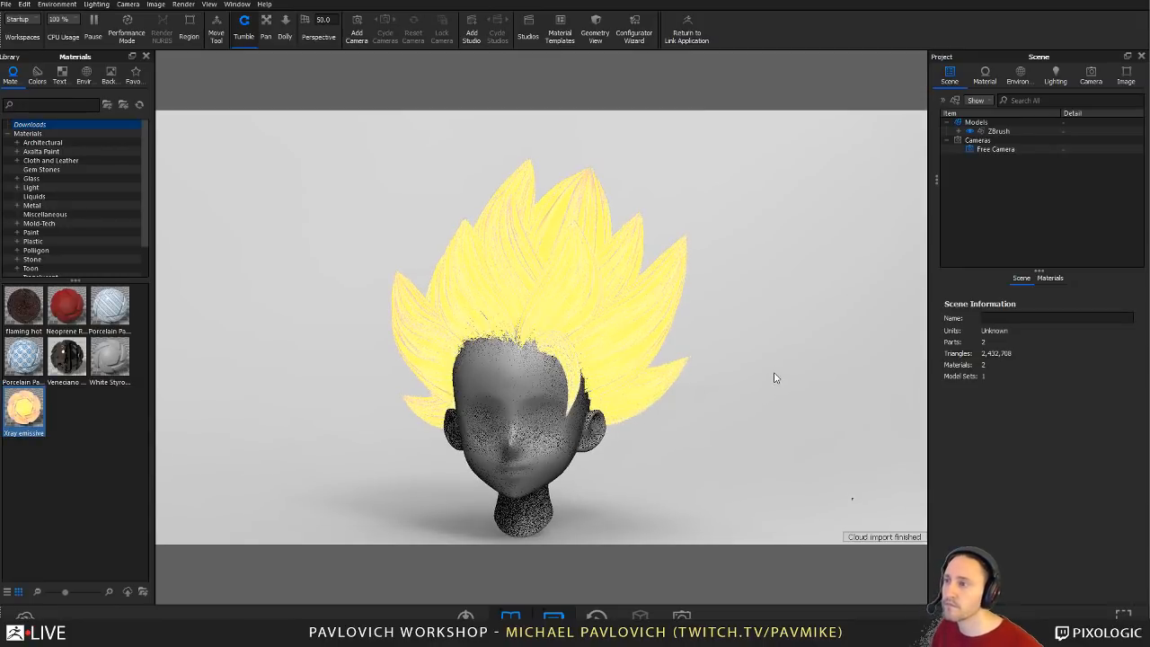
left_click_drag(23, 306, 667, 298)
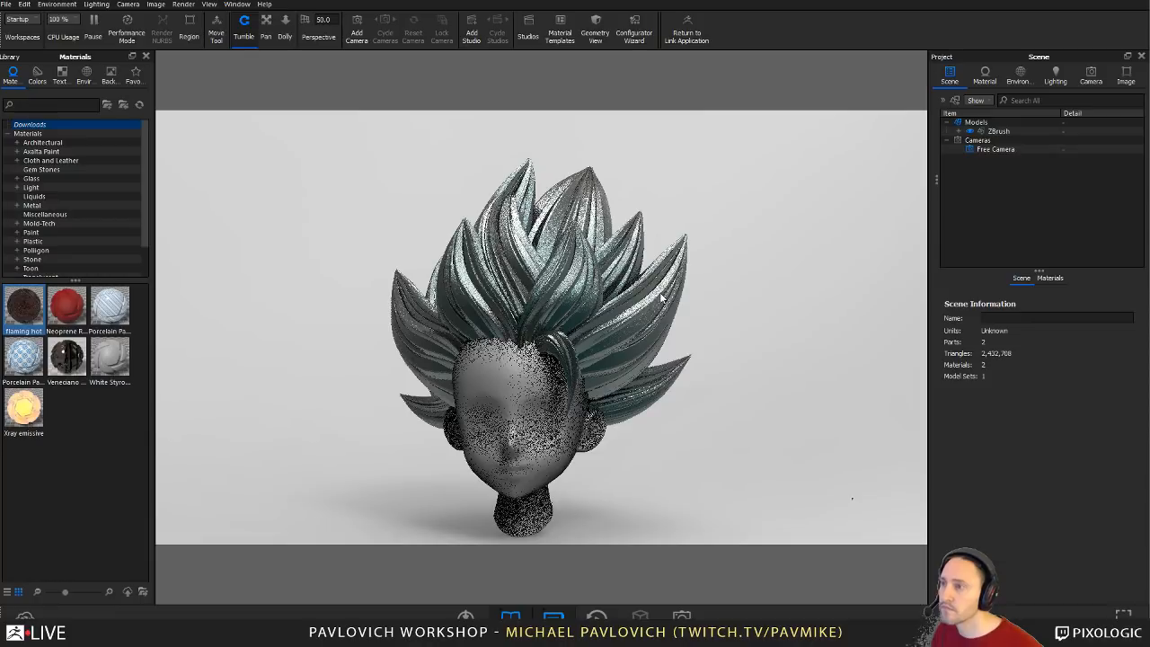
left_click_drag(752, 321, 1022, 320)
left_click_drag(733, 279, 503, 284)
Step: Blend the flaming hot material's base color with yellow, RGB 255, 228, 0
double_click(483, 281)
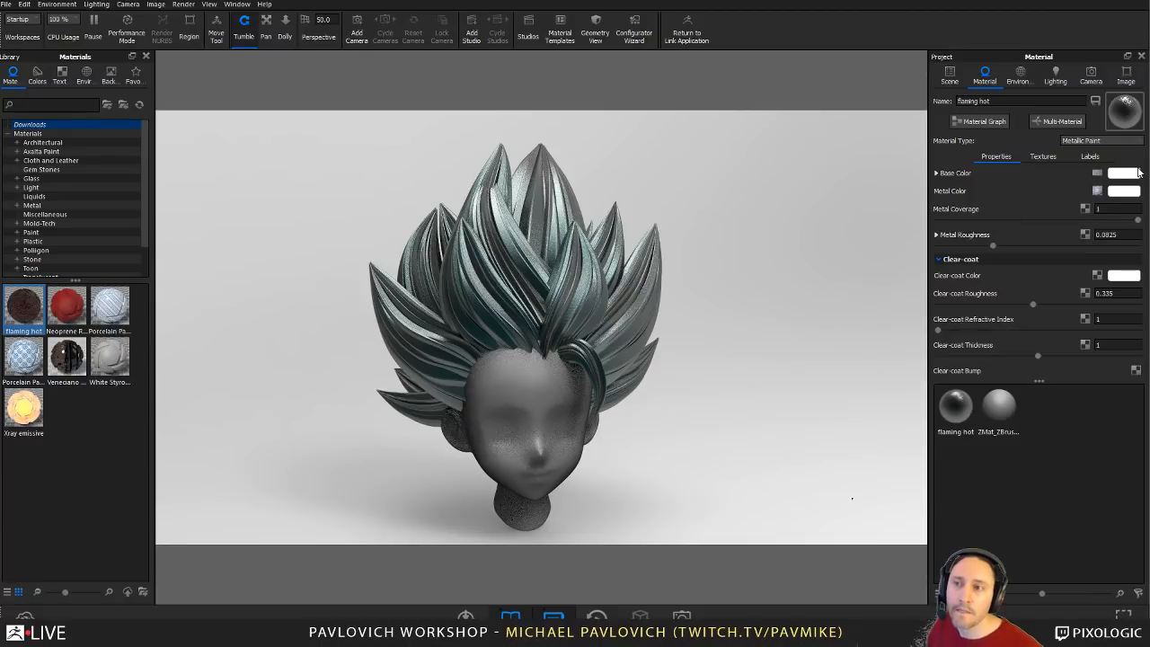
left_click(937, 176)
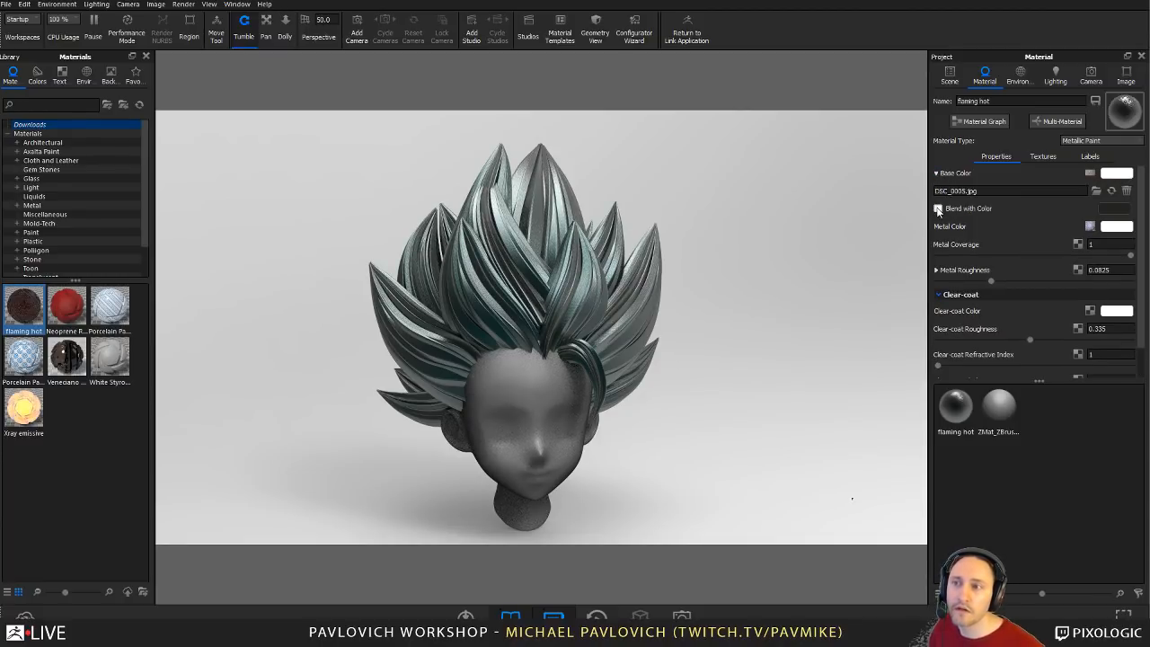
left_click(938, 208)
left_click(1102, 208)
left_click(1097, 54)
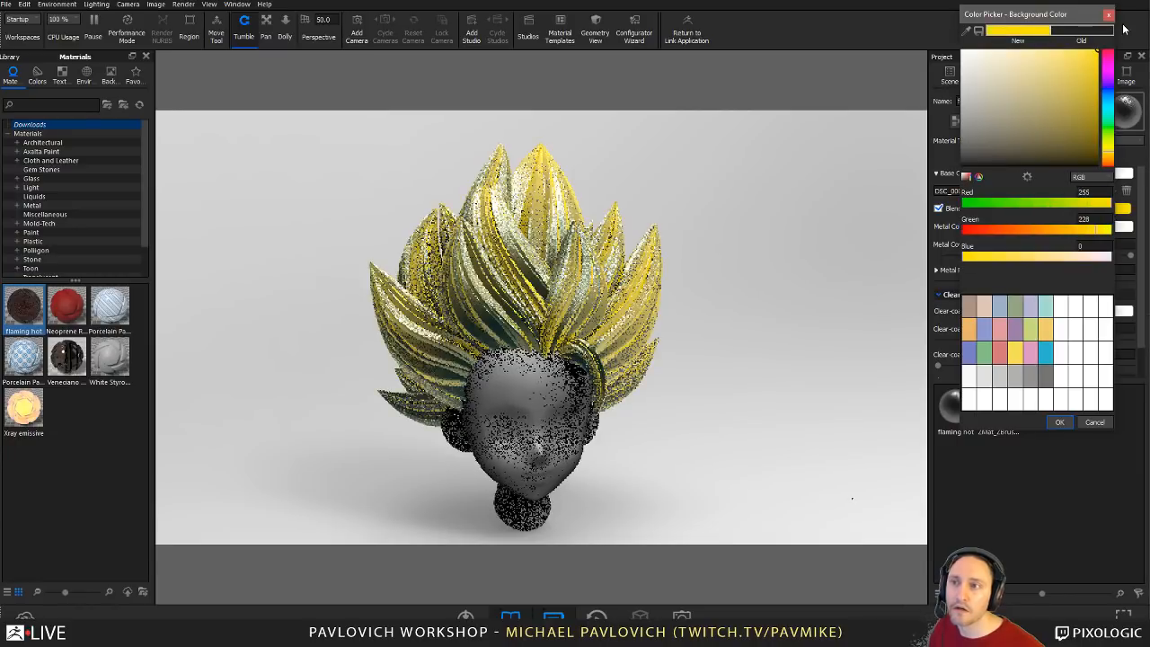
left_click(1061, 422)
left_click_drag(706, 291, 436, 277)
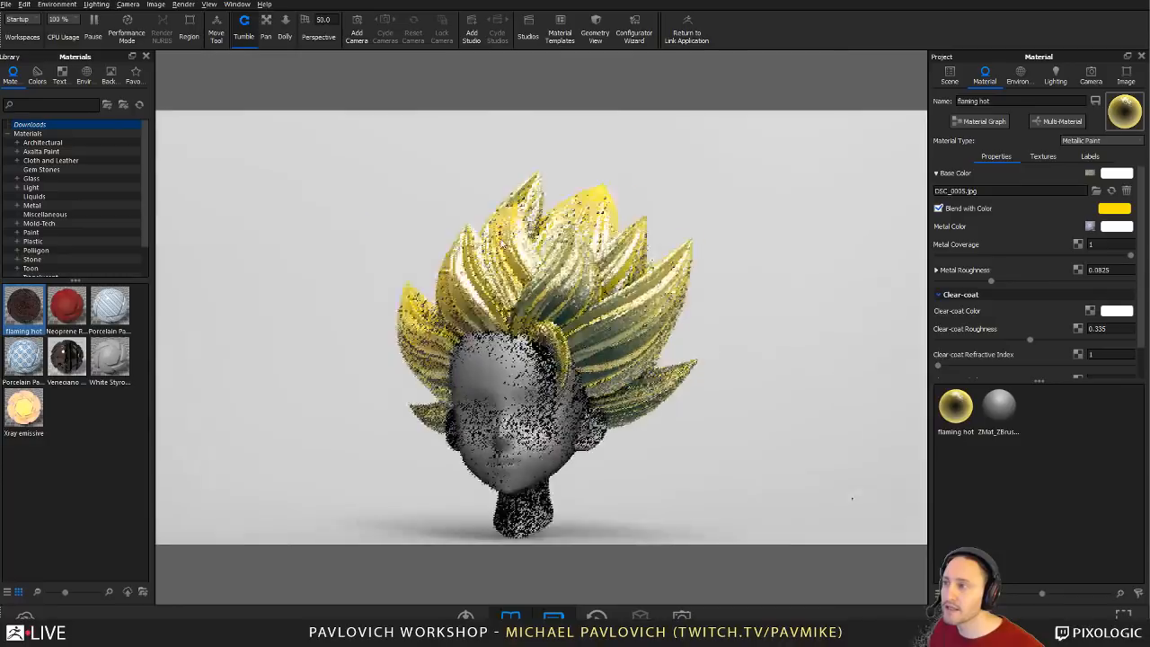
Step: Apply Xray emissive to the hair again in place of flaming hot
left_click_drag(23, 409, 615, 287)
left_click_drag(729, 292, 789, 322)
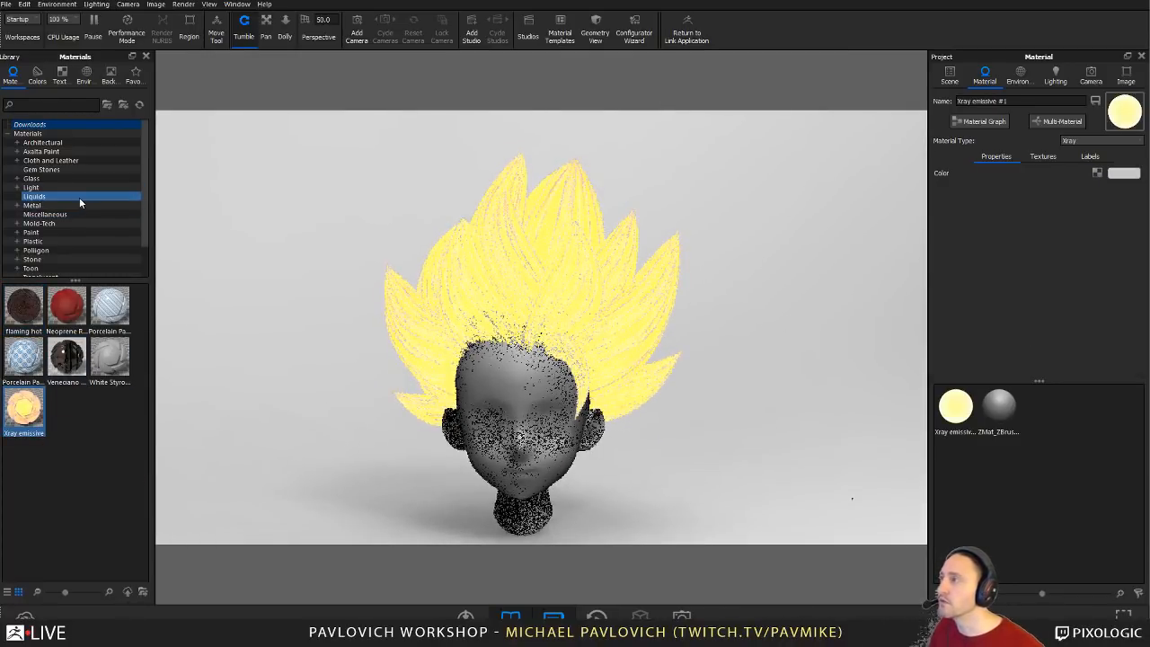
Step: Search the materials for "area", apply Area Light 1200 Lumen Warm to the hair, and change its power unit to Watt
left_click(50, 104)
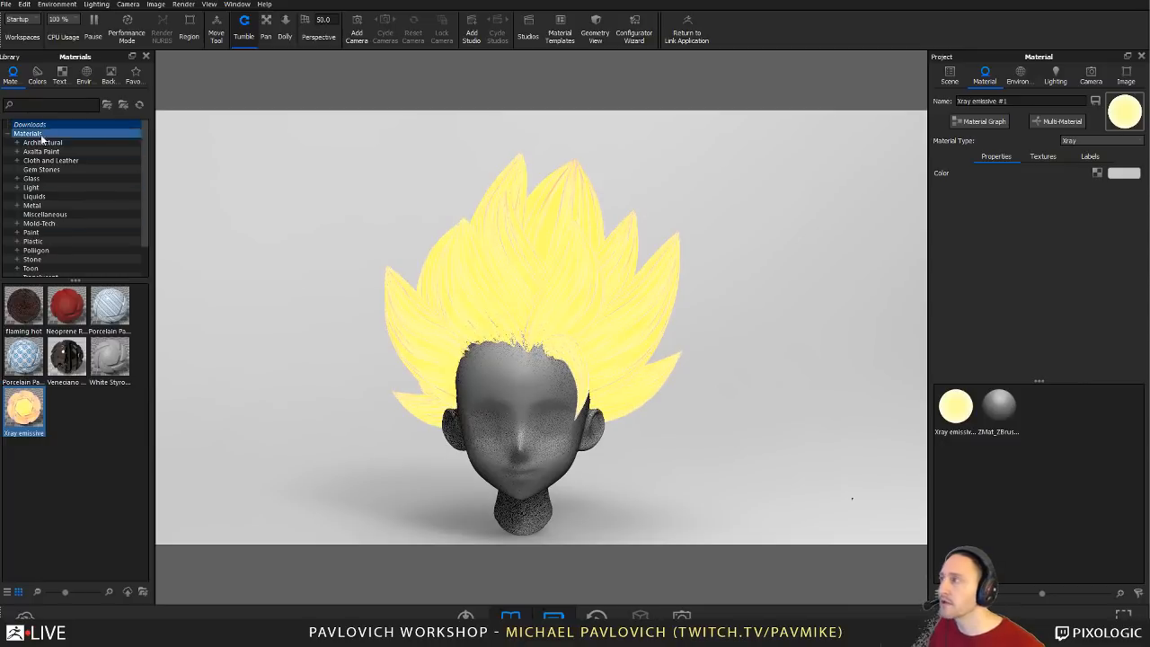
type("area")
left_click_drag(109, 306, 578, 293)
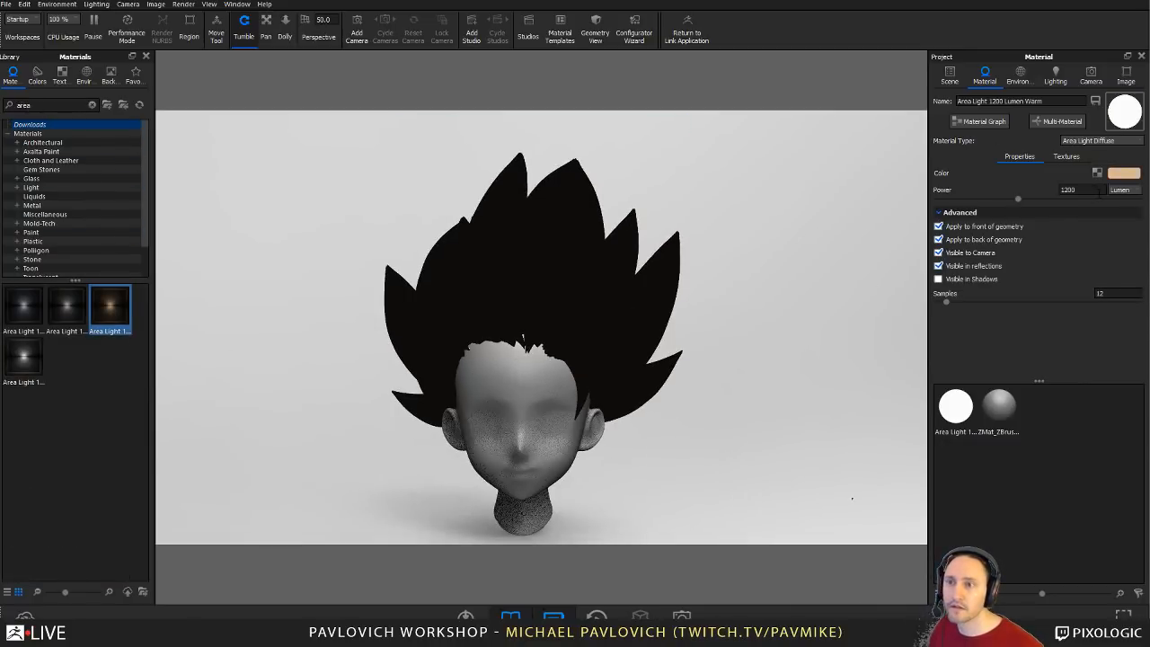
left_click(1119, 189)
left_click(1119, 203)
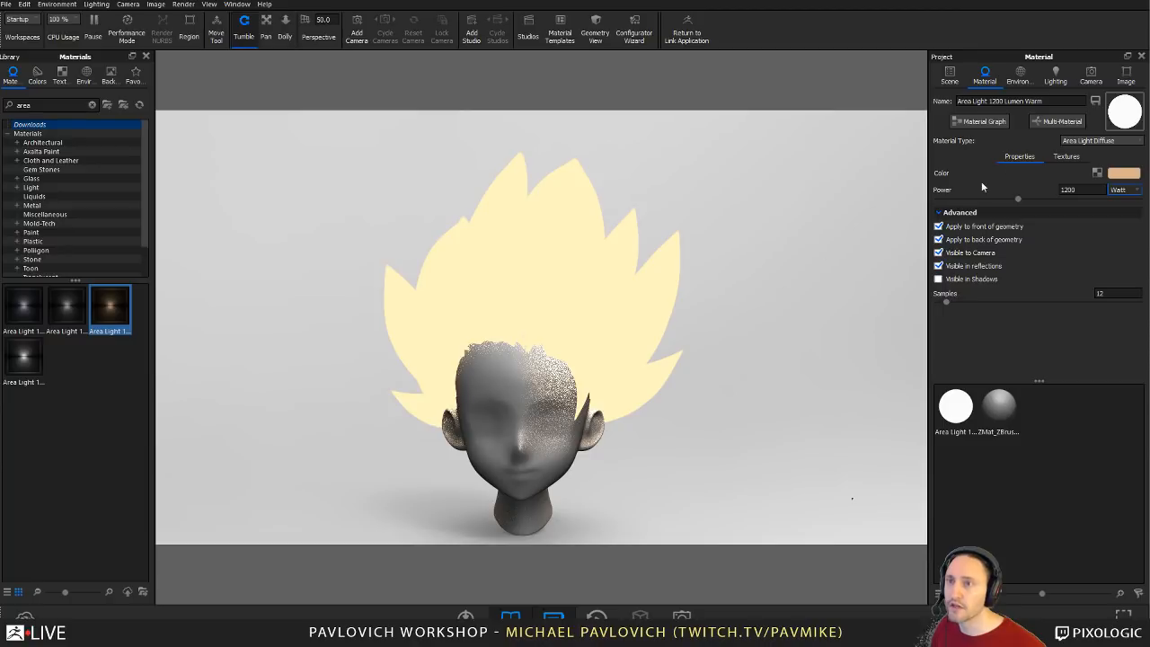
Step: Light the scene with the pixologic_backstreet_caen environment from the ZBrush environments
left_click(1020, 76)
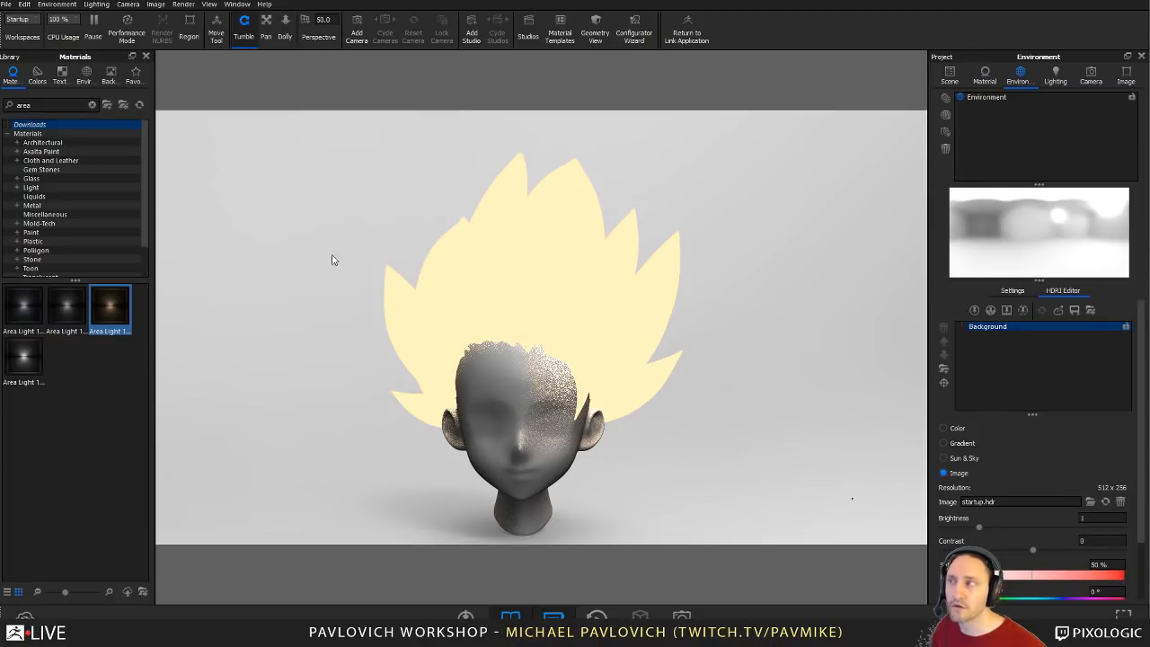
left_click(84, 76)
left_click_drag(42, 307, 683, 416)
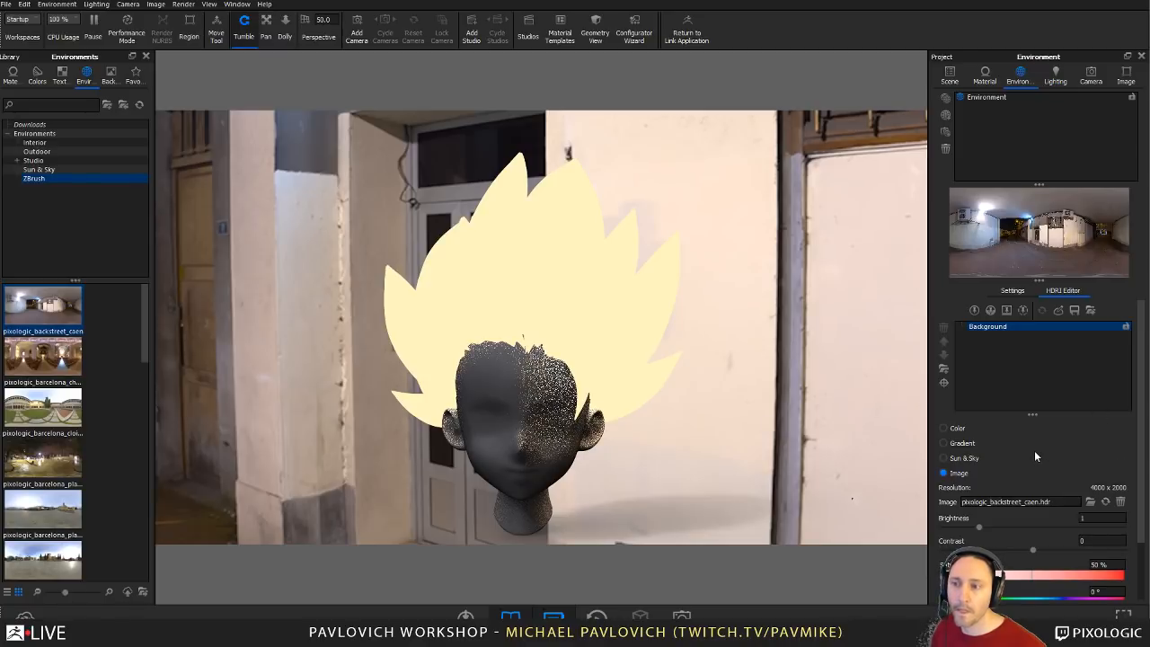
Step: Switch the scene background to a solid dark gray color, RGB 86, 86, 86
left_click(1016, 290)
left_click(1112, 491)
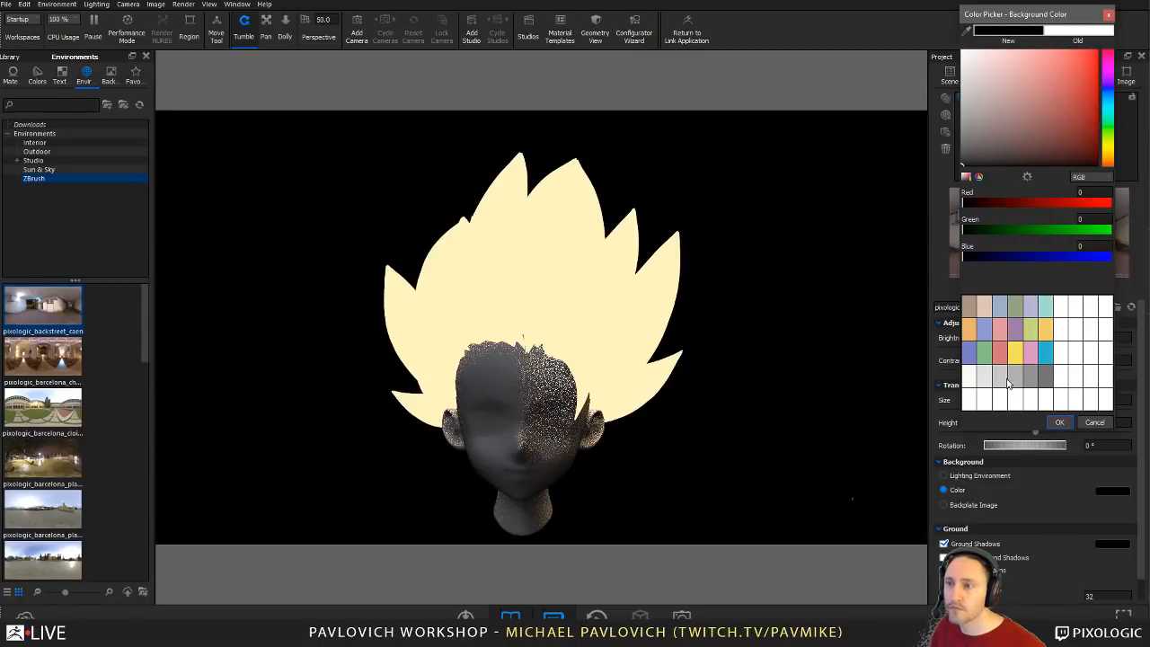
left_click(968, 149)
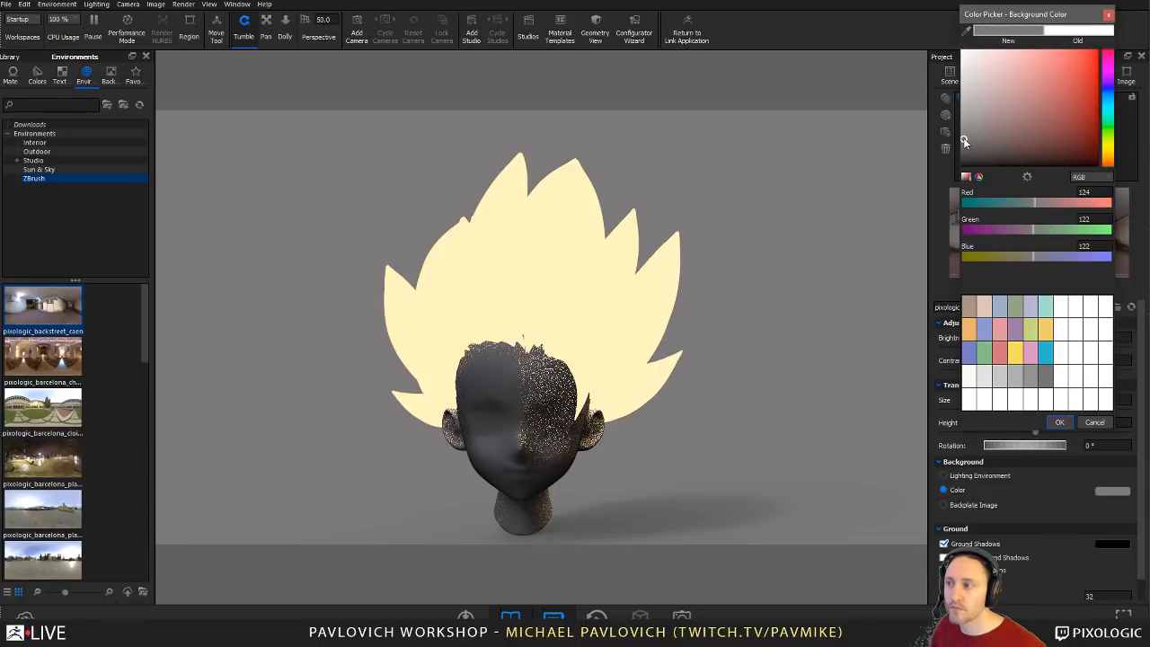
left_click(962, 153)
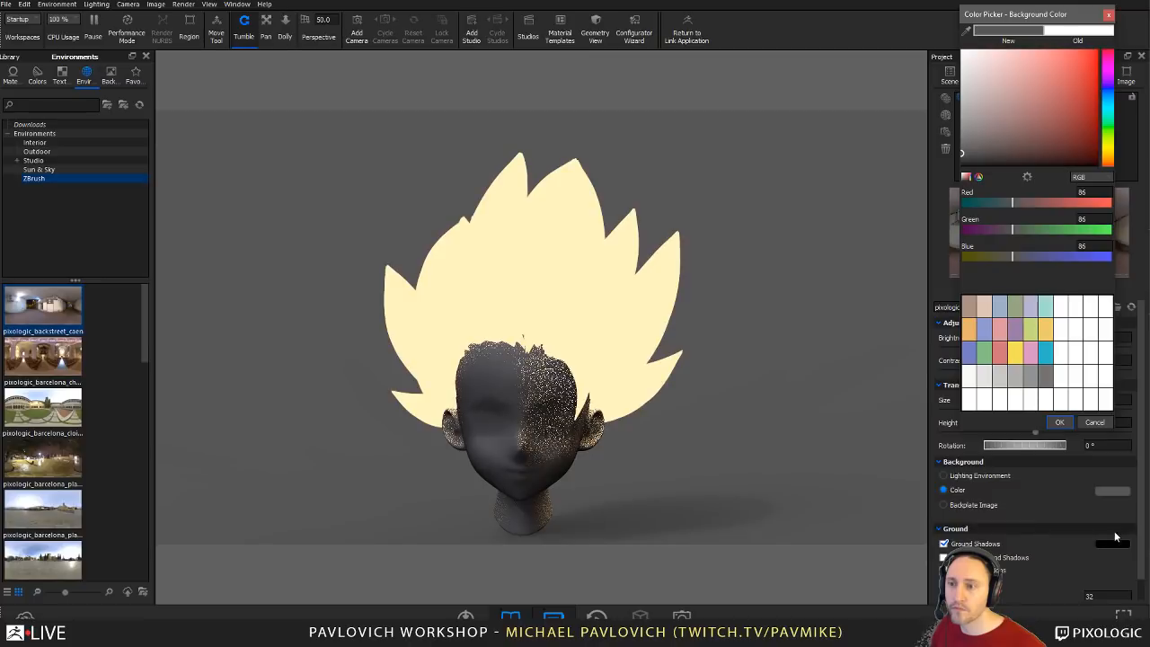
left_click(1058, 423)
Step: Open the properties of the area light material on the hair
left_click_drag(575, 278, 581, 252)
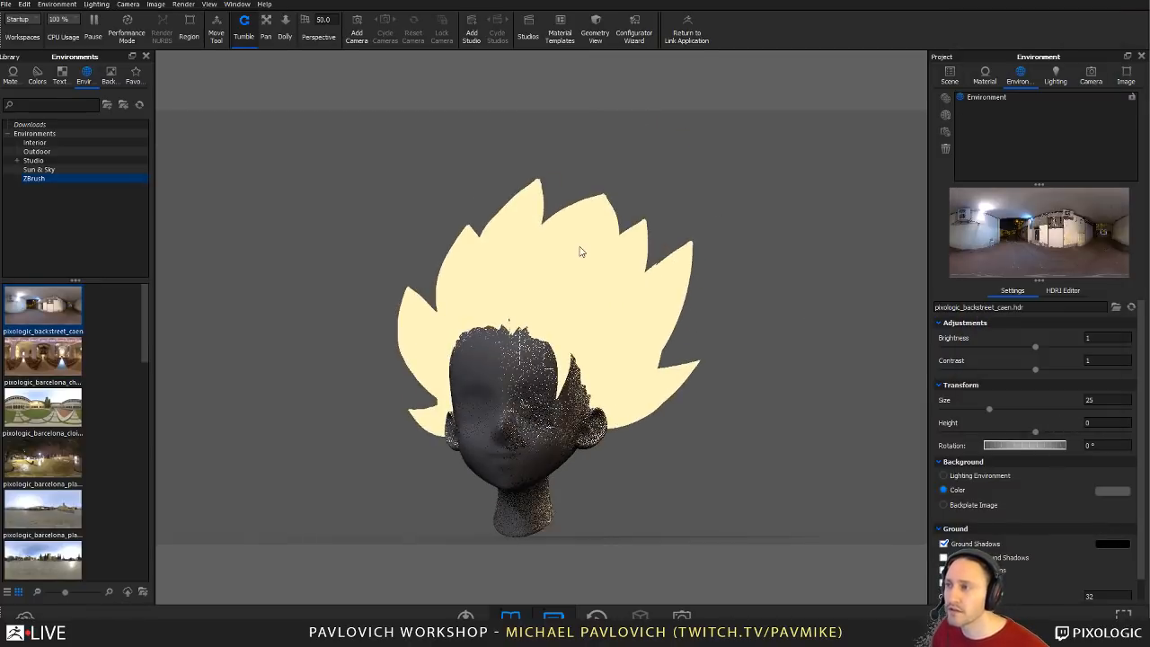
double_click(580, 252)
left_click_drag(743, 234, 617, 298)
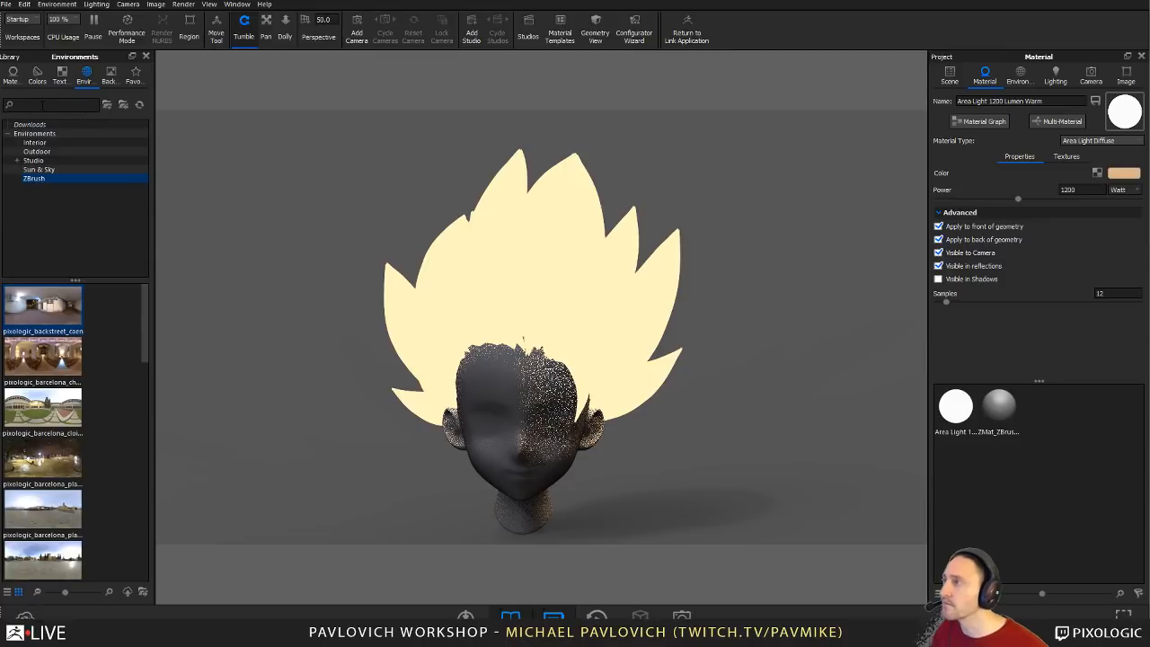
Step: Search the material library for "emissive" and apply Xray emissive to the hair in place of the area light
left_click(42, 105)
type("emissive")
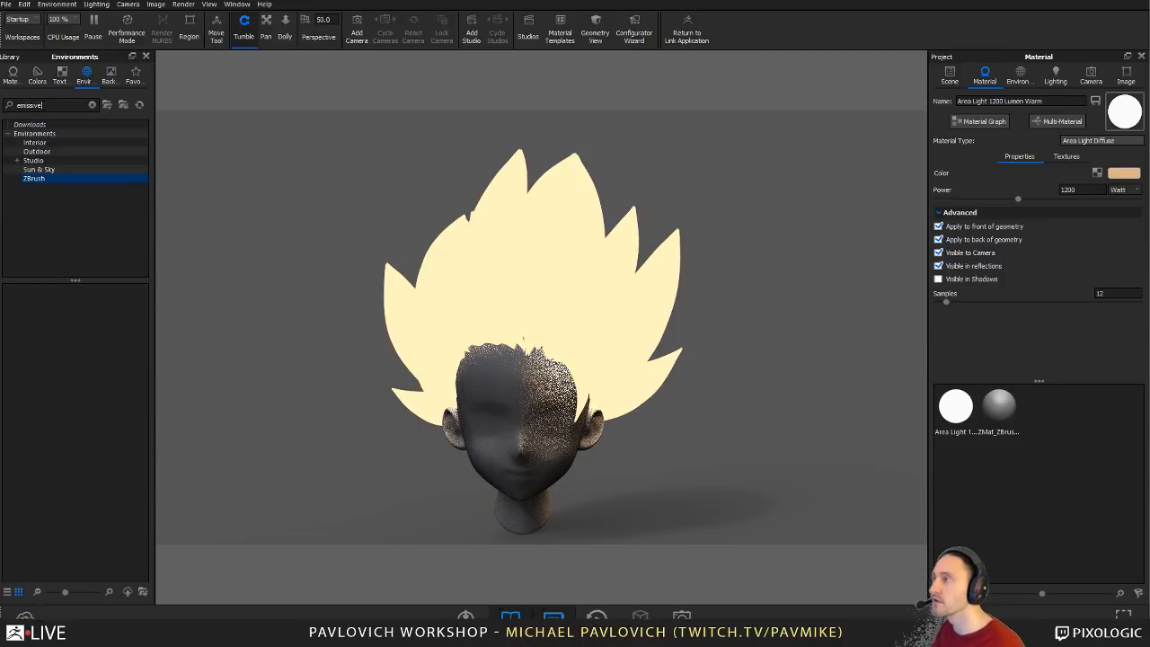
left_click(13, 75)
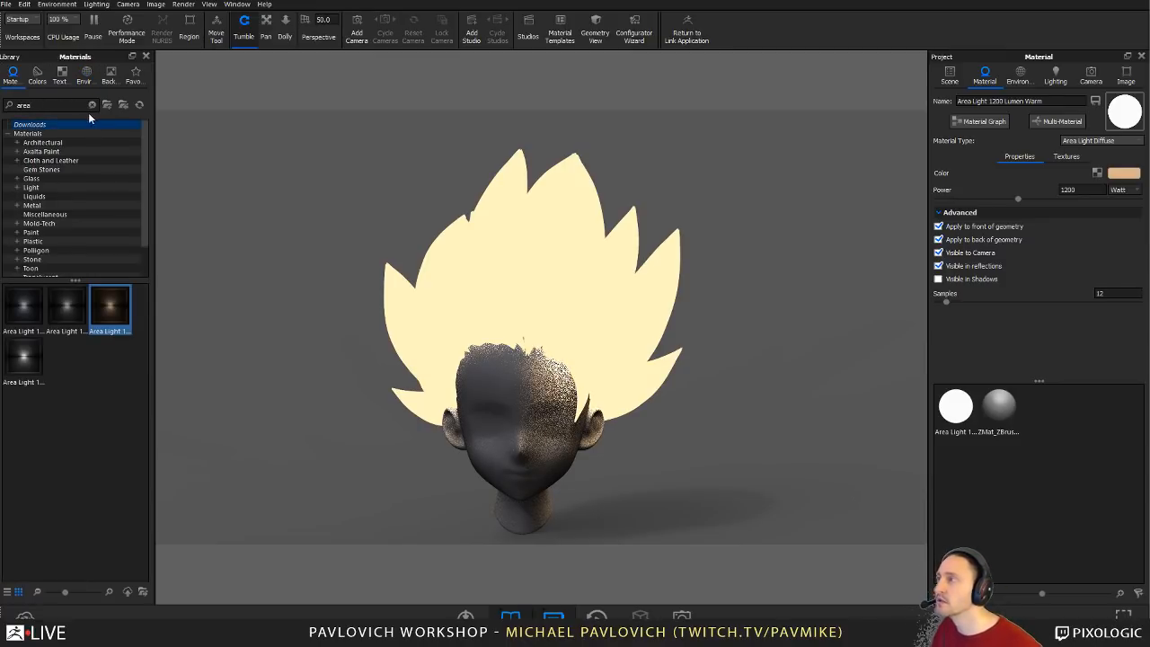
key("BackSpace")
key("BackSpace")
key("BackSpace")
key("BackSpace")
type("emissive")
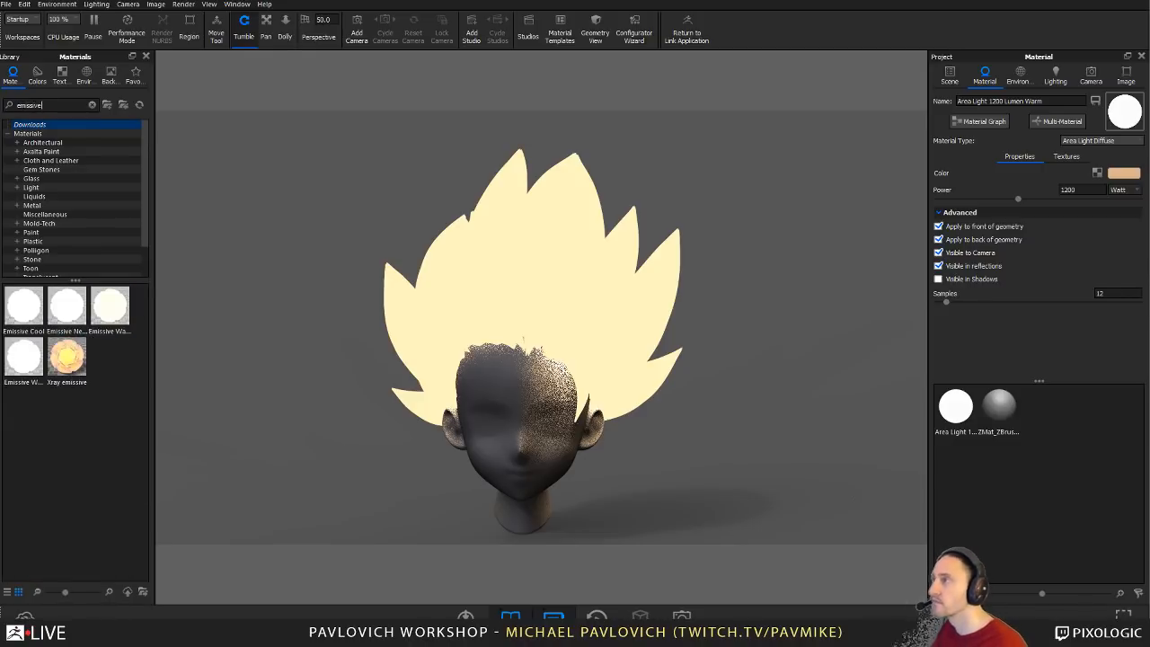
left_click_drag(69, 361, 789, 281)
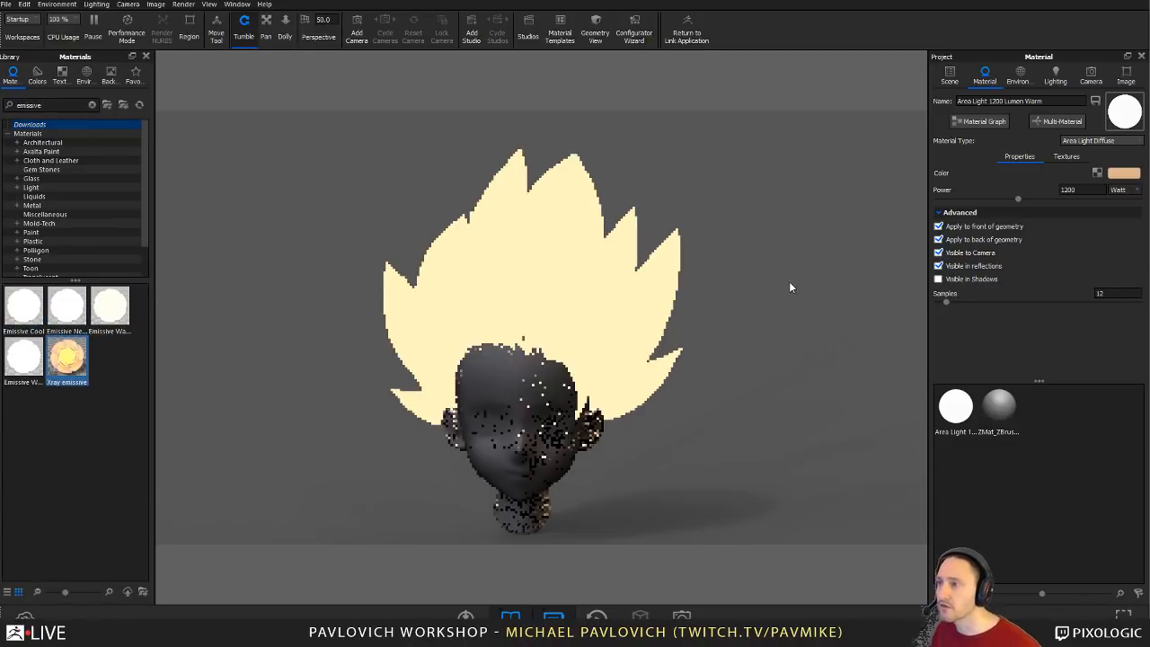
left_click_drag(59, 358, 565, 264)
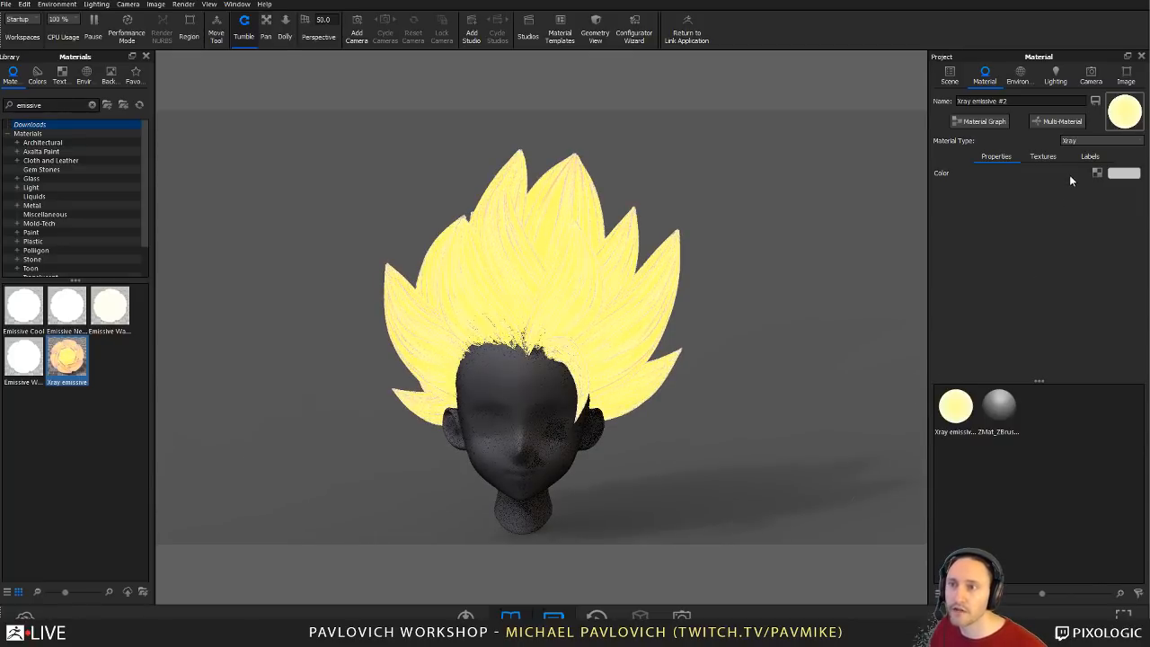
Step: Examine the Xray emissive material's textures and its emissive label's color gradient settings, viewing the hair from another angle
left_click(1038, 157)
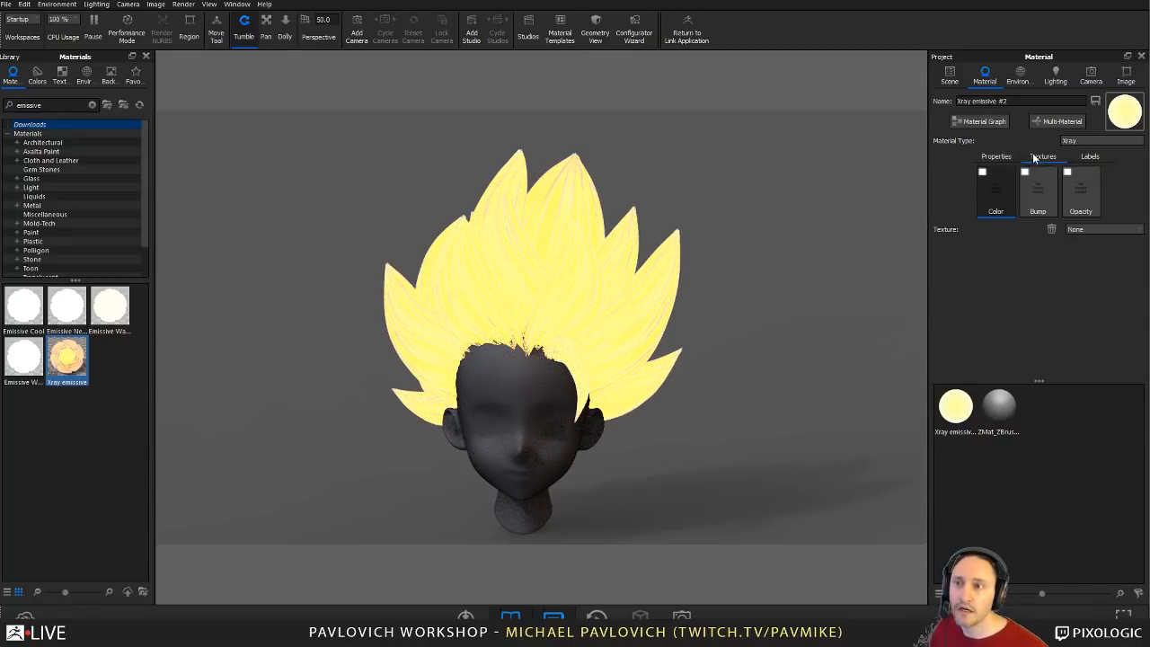
left_click(1090, 157)
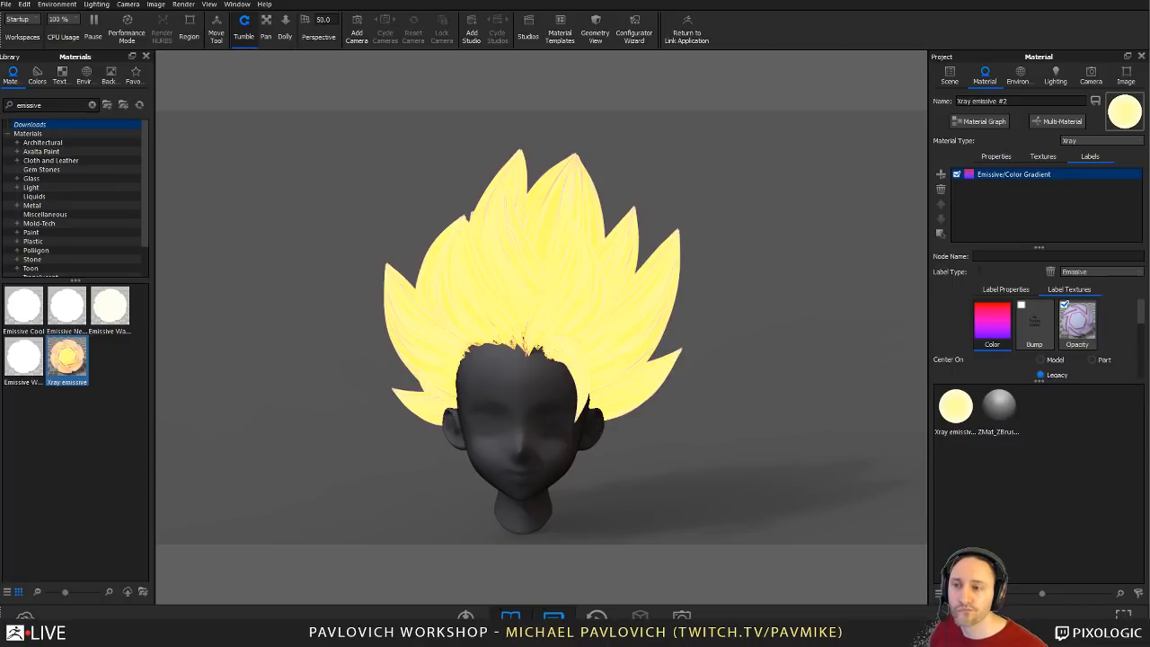
left_click(994, 325)
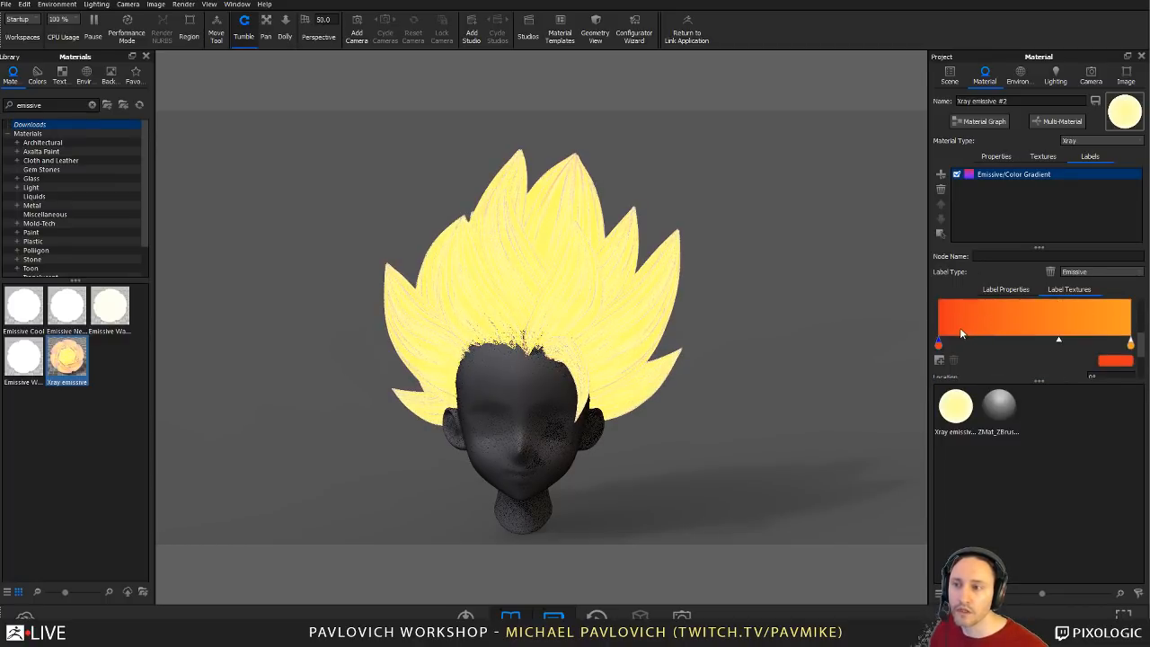
scroll(960, 334, "down", 3)
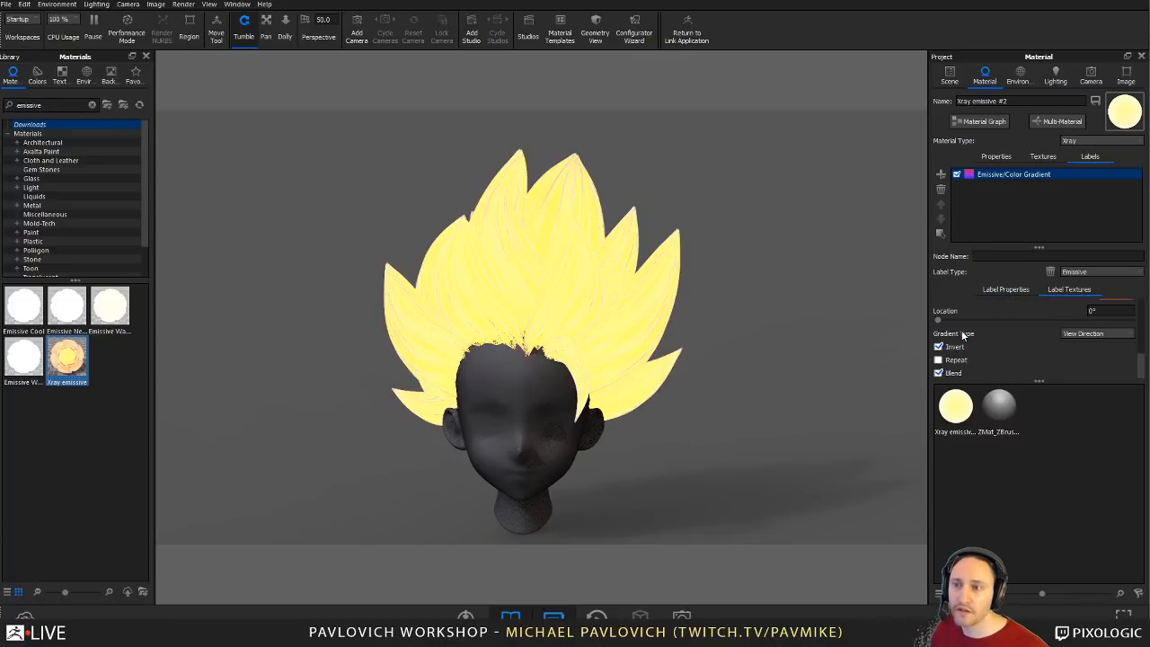
left_click(958, 347)
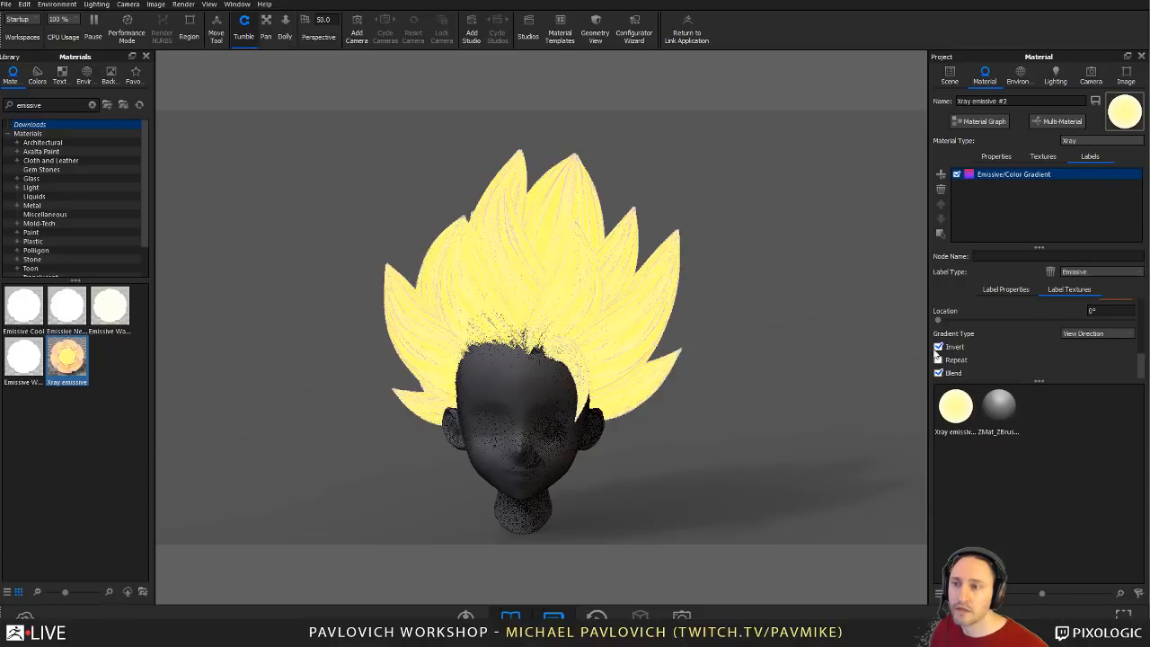
mouse_move(789, 332)
left_mouse_down()
mouse_move(920, 339)
mouse_move(765, 341)
mouse_move(657, 269)
mouse_move(295, 265)
mouse_move(728, 345)
mouse_move(771, 321)
left_mouse_up()
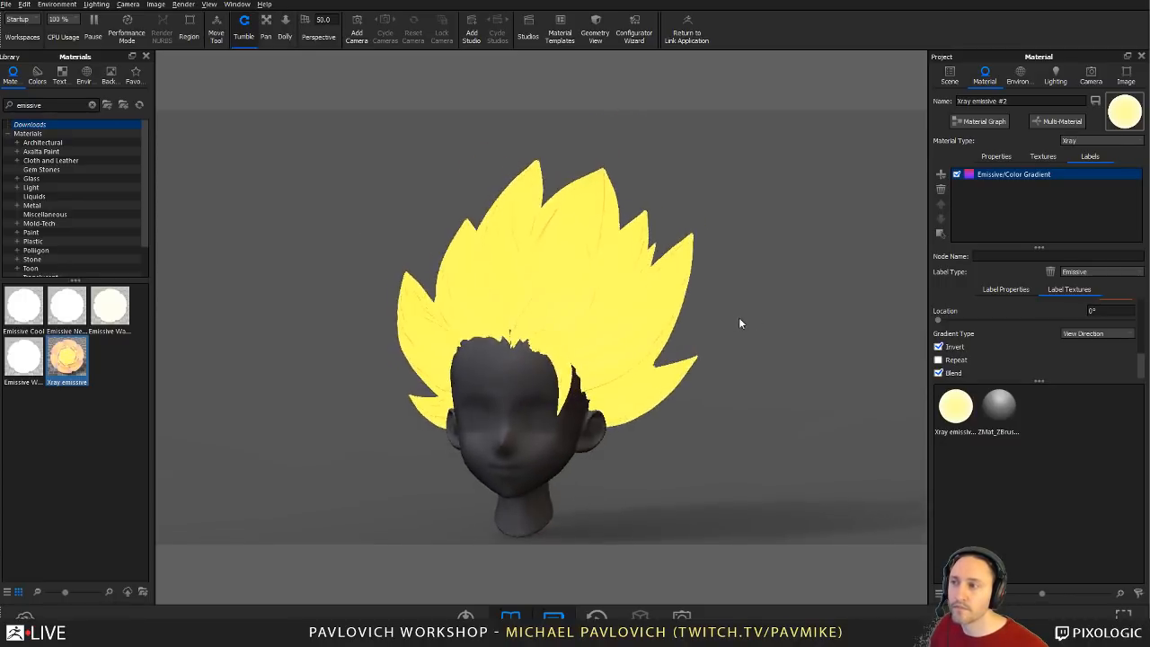
left_click(1042, 157)
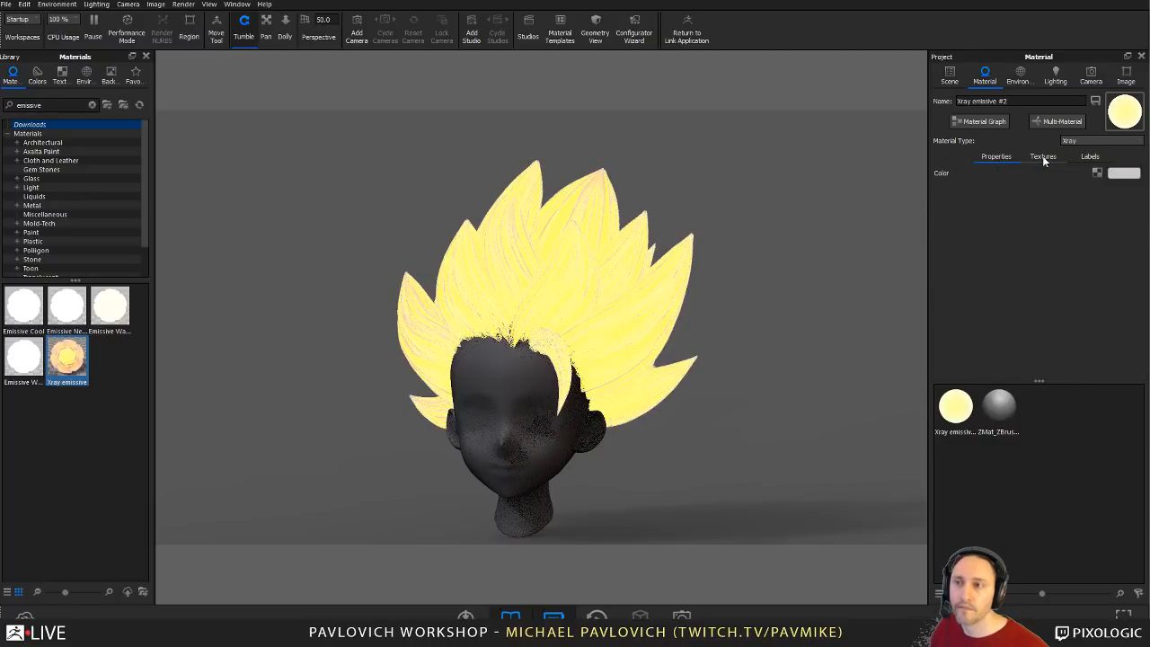
Step: Inspect the Xray emissive material's node graph to see how the color gradient and curvature feed the emissive label
left_click(985, 122)
left_click_drag(913, 96, 640, 162)
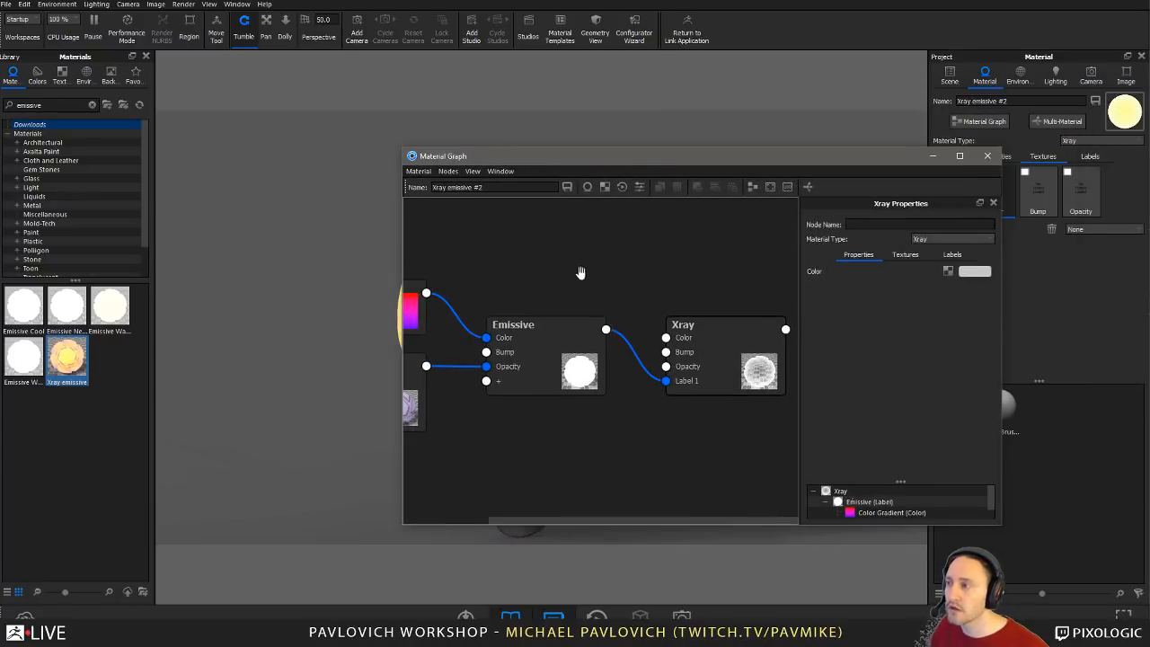
right_click(630, 261)
left_click_drag(589, 270, 698, 246)
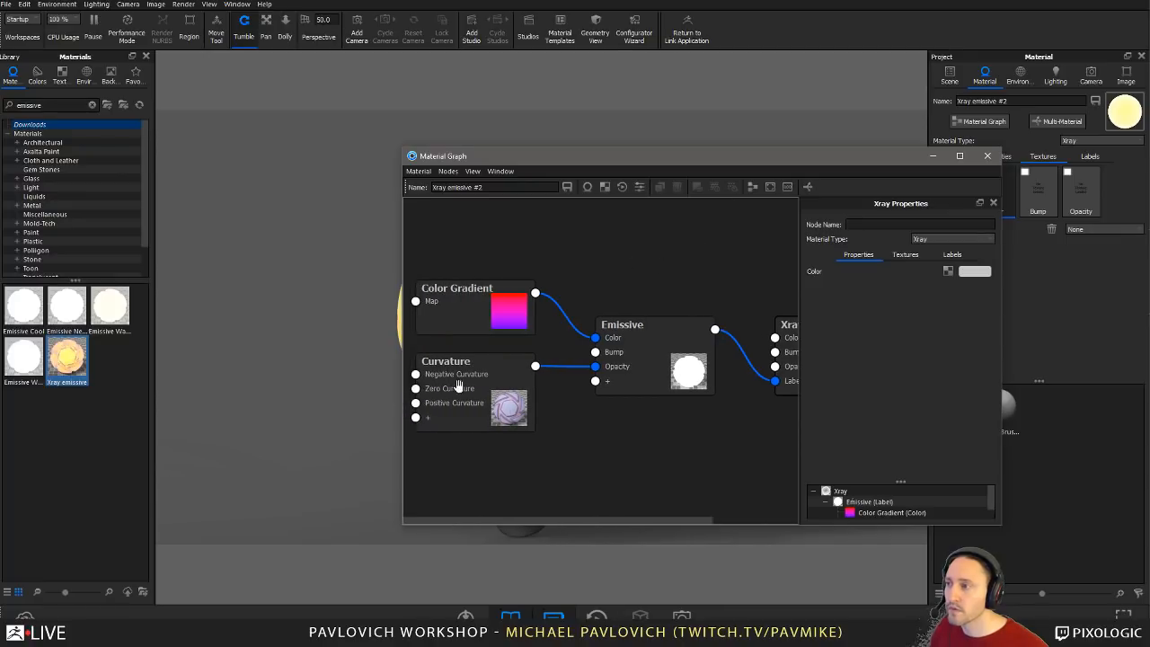
mouse_move(629, 423)
left_mouse_down()
mouse_move(548, 424)
mouse_move(643, 422)
mouse_move(530, 421)
mouse_move(635, 420)
left_mouse_up()
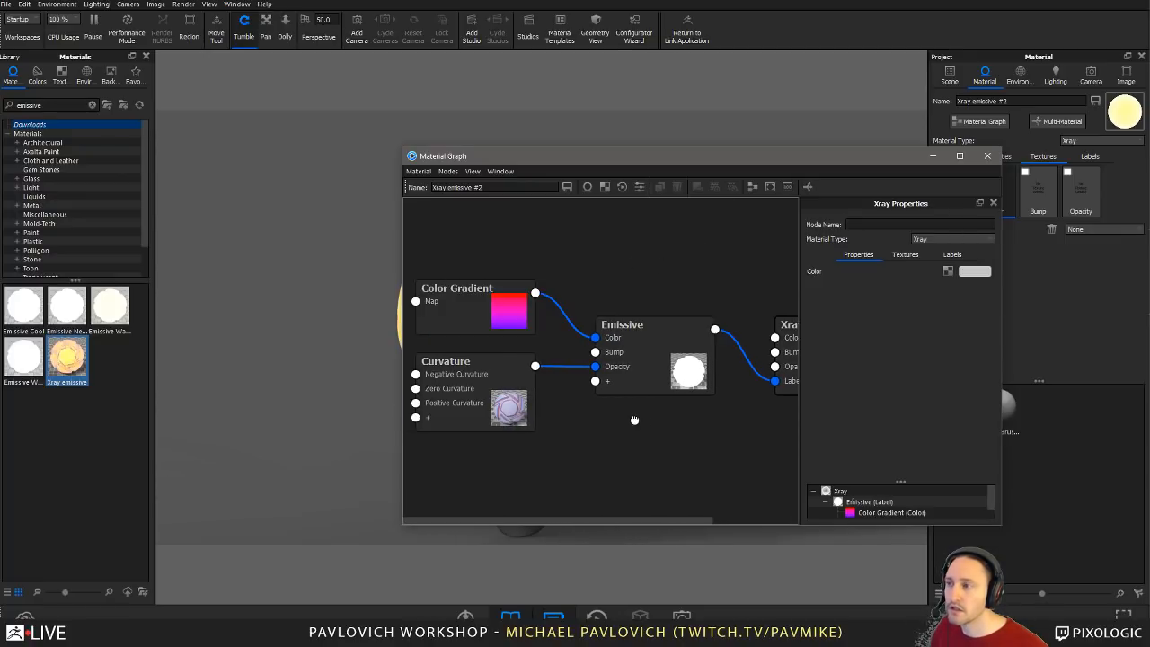
left_click(988, 155)
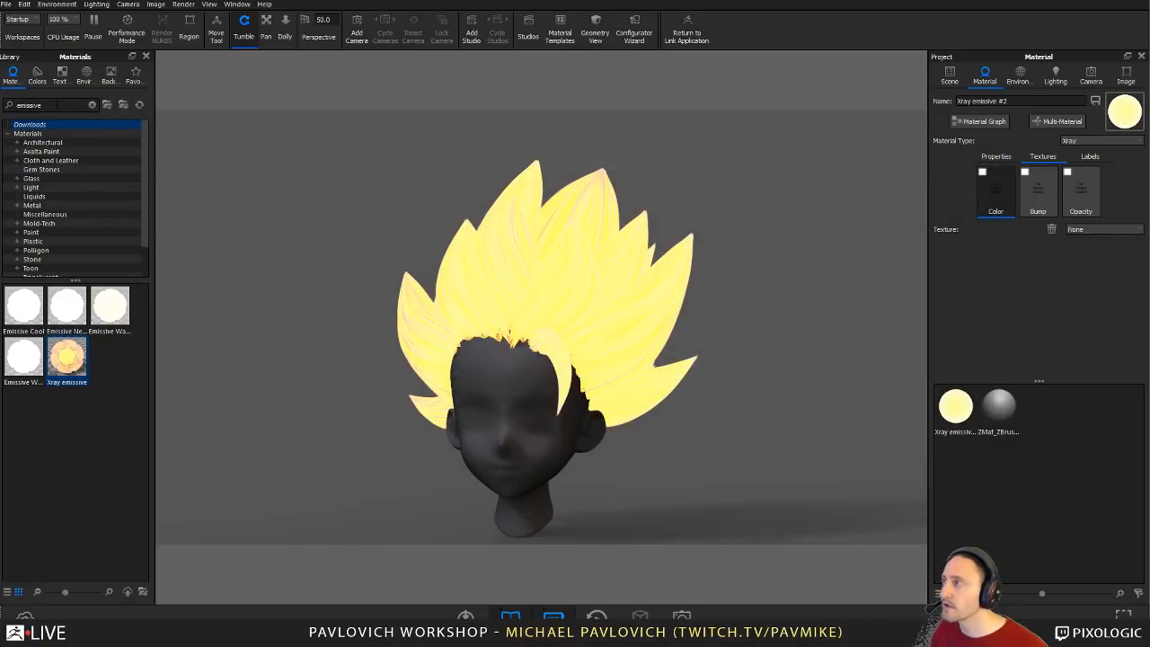
Step: Search the material library for "plastic" and apply Hard Shiny Plastic Red to the hair
double_click(56, 106)
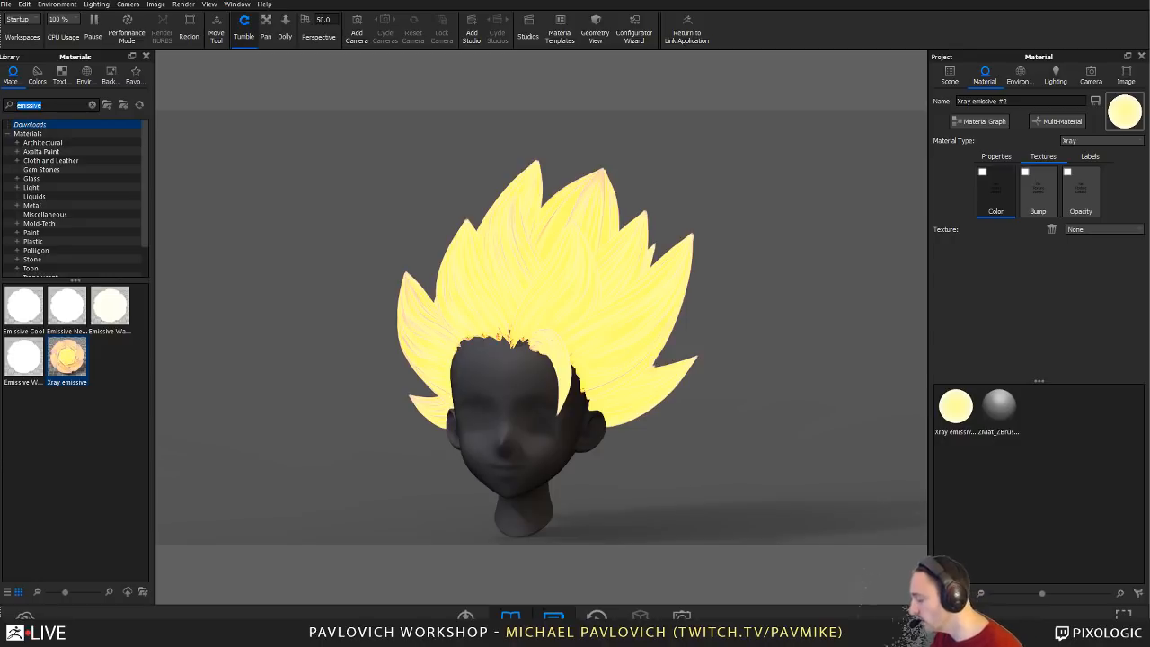
type("plastic")
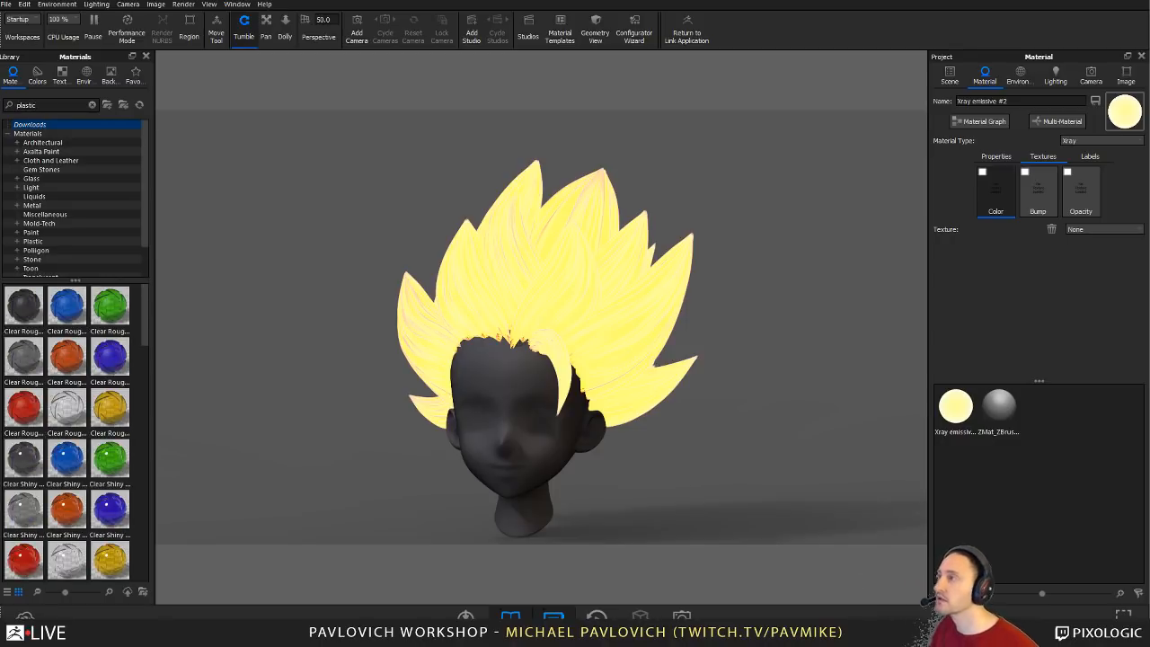
scroll(66, 417, "down", 5)
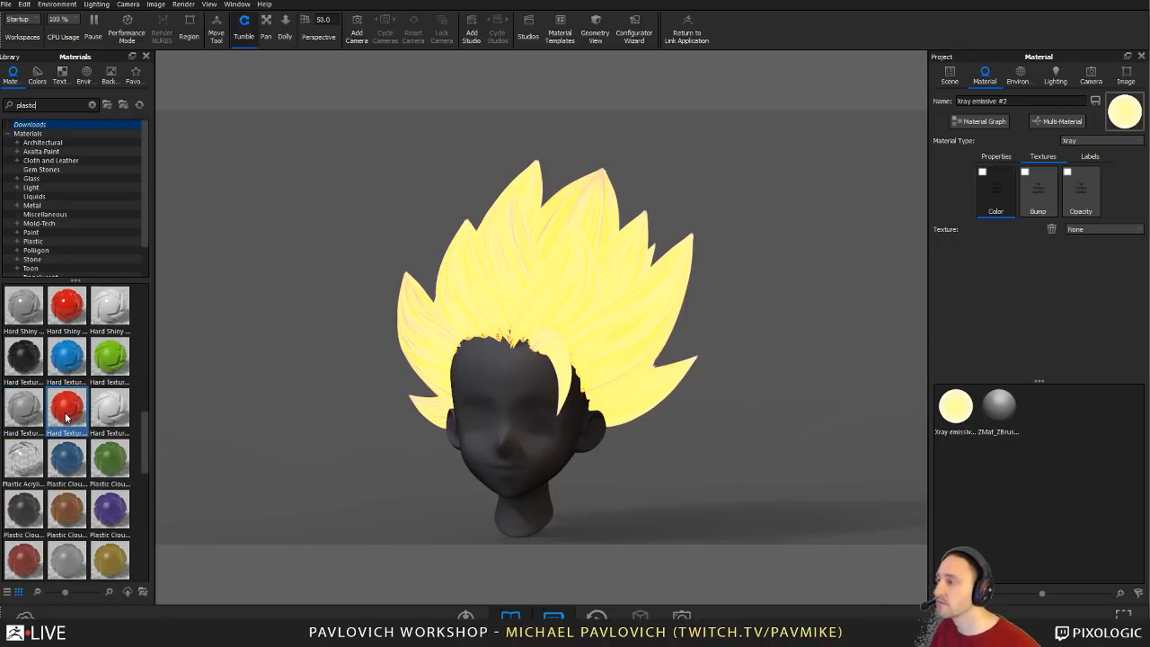
scroll(67, 414, "up", 5)
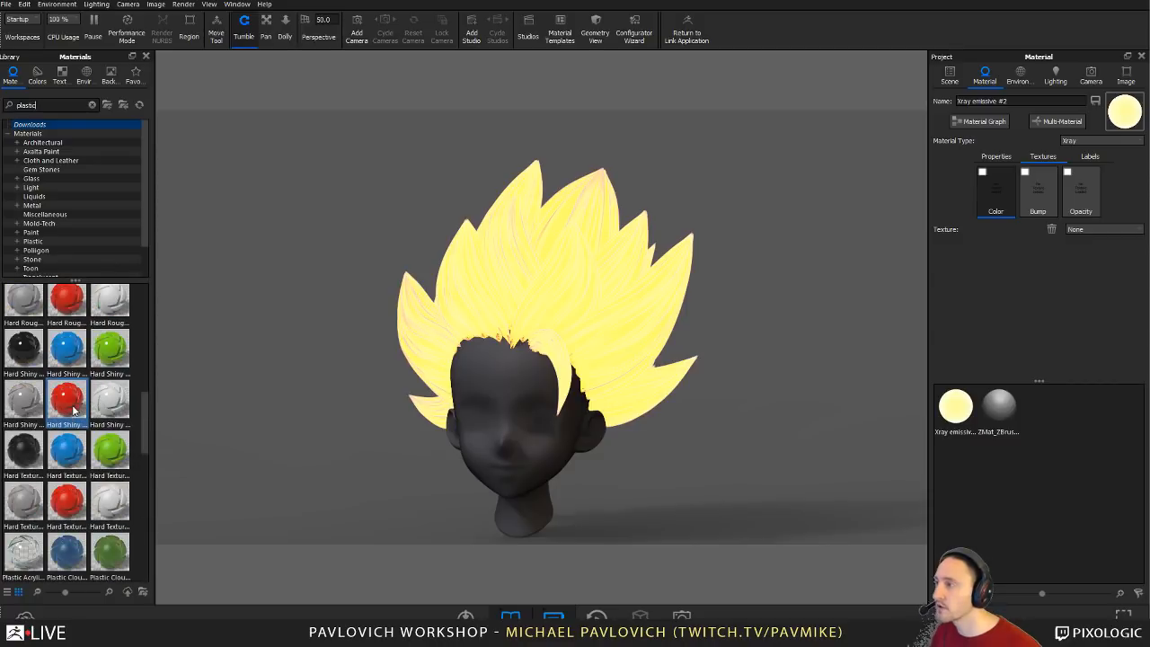
left_click_drag(66, 551, 585, 231)
Step: Change the hair plastic's diffuse color to bright yellow, RGB 246, 255, 0, and set its roughness to 0.016
left_click(1125, 174)
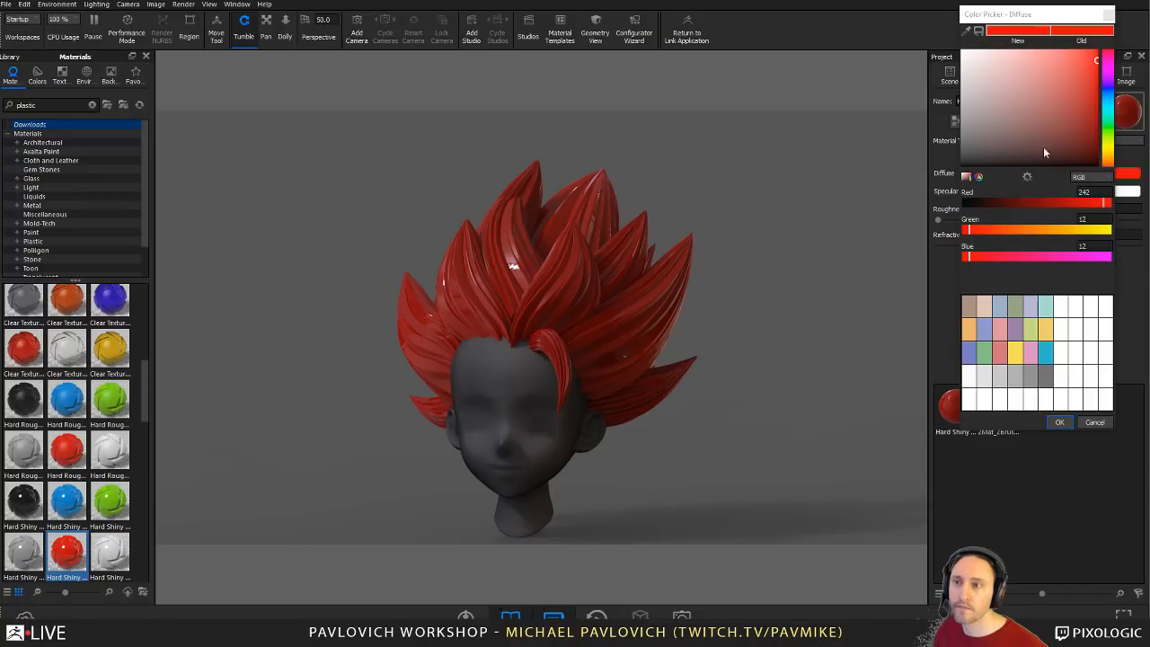
left_click(1110, 144)
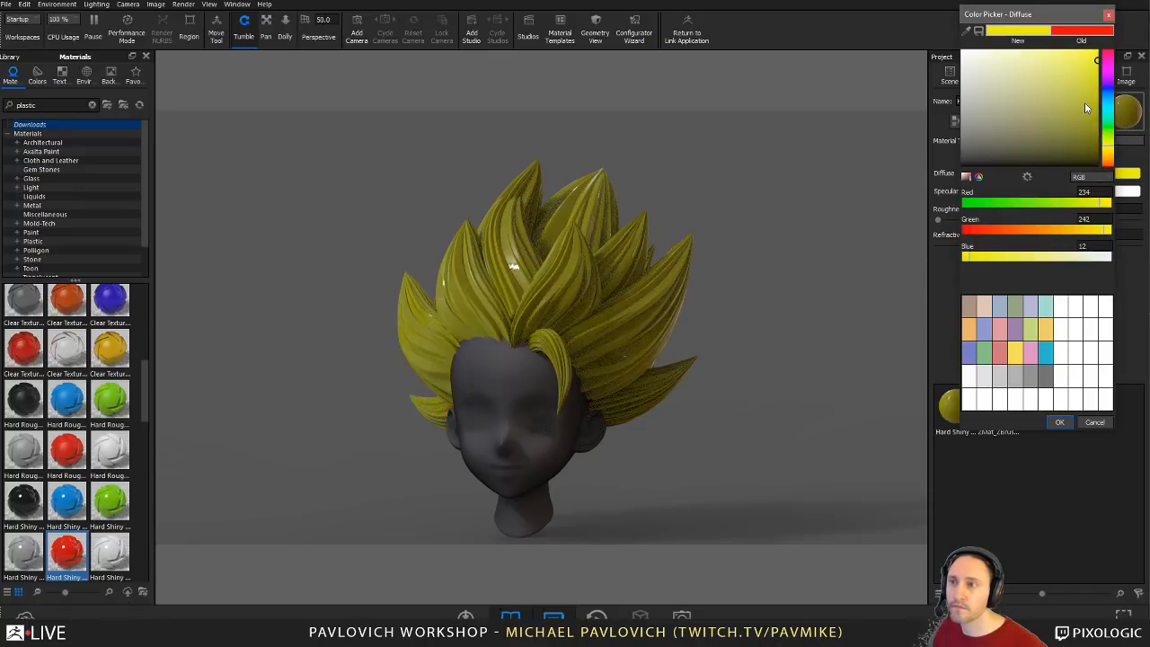
left_click_drag(1086, 103, 1104, 26)
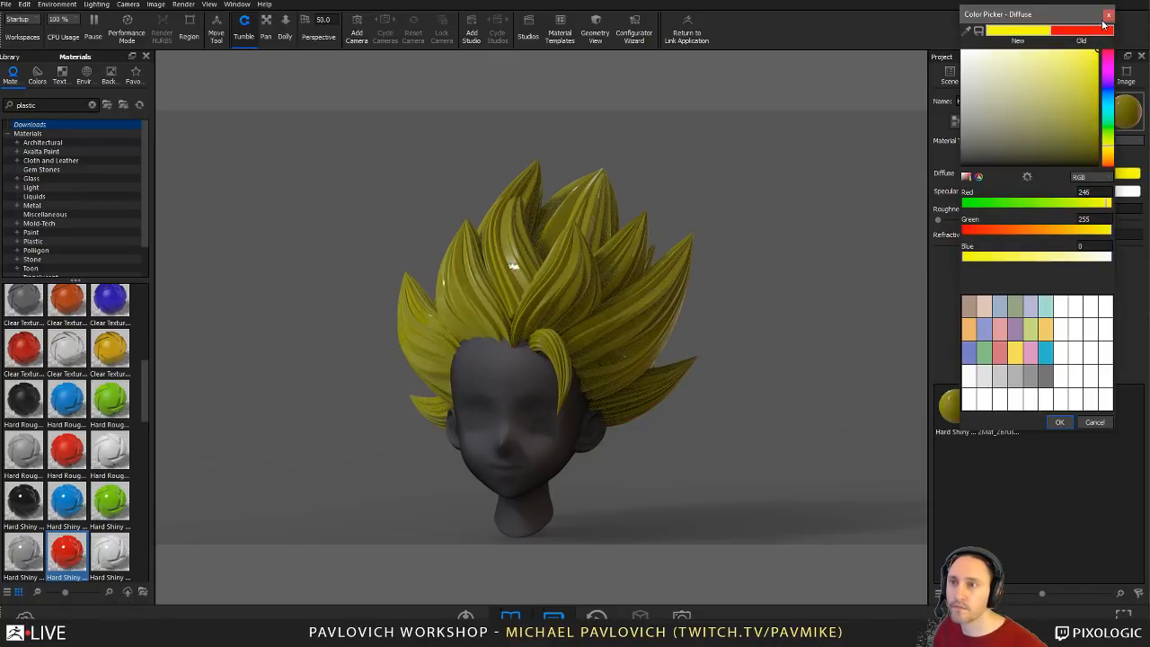
left_click(1060, 422)
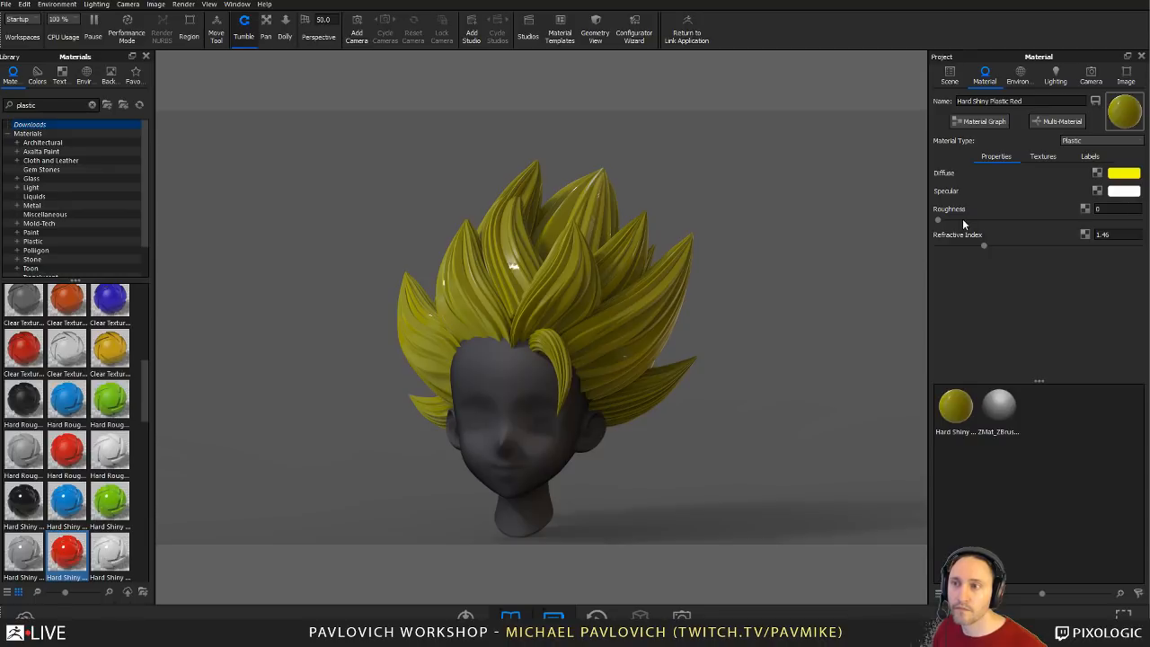
left_click_drag(948, 223, 943, 223)
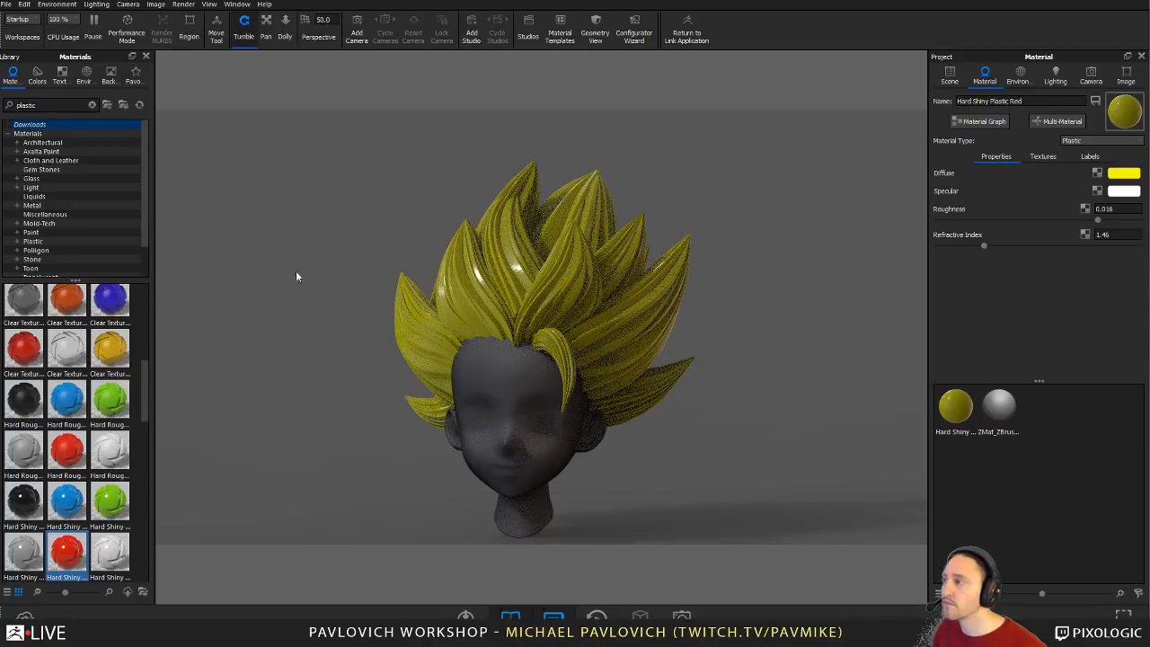
Step: Try several ZBrush lighting environments, including pixologic_fr_lac_bleu_2 and pixologic_kally_studio, and settle on pixologic_fr_lac_bleu_3
left_click(84, 78)
left_click(36, 178)
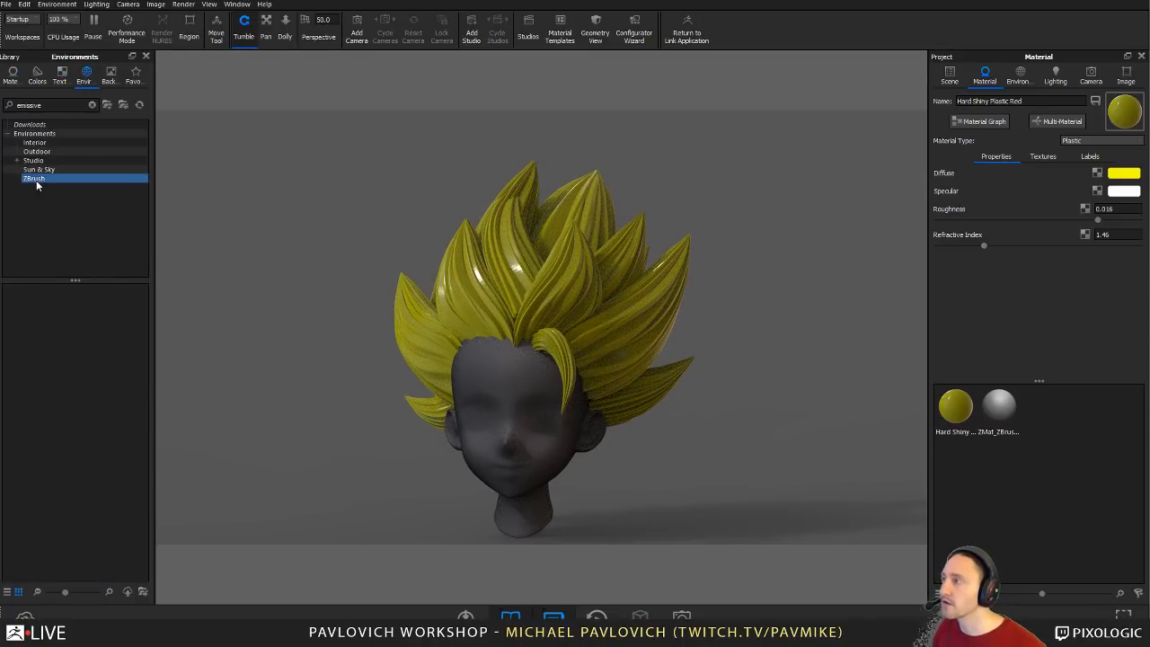
double_click(54, 358)
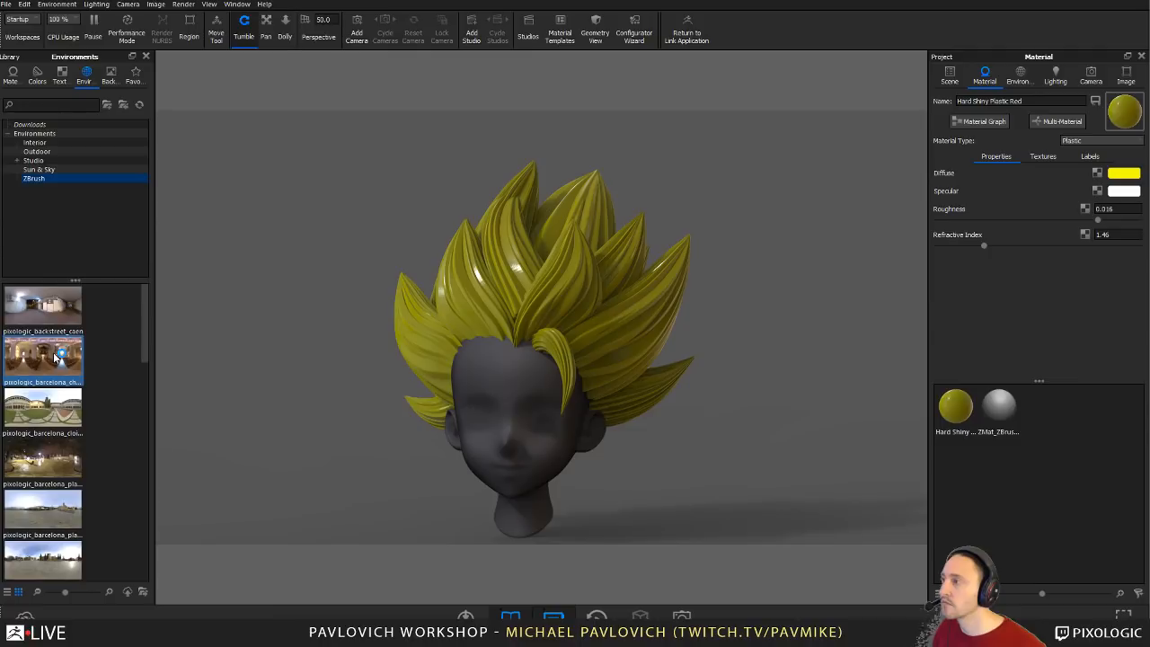
scroll(40, 404, "down", 5)
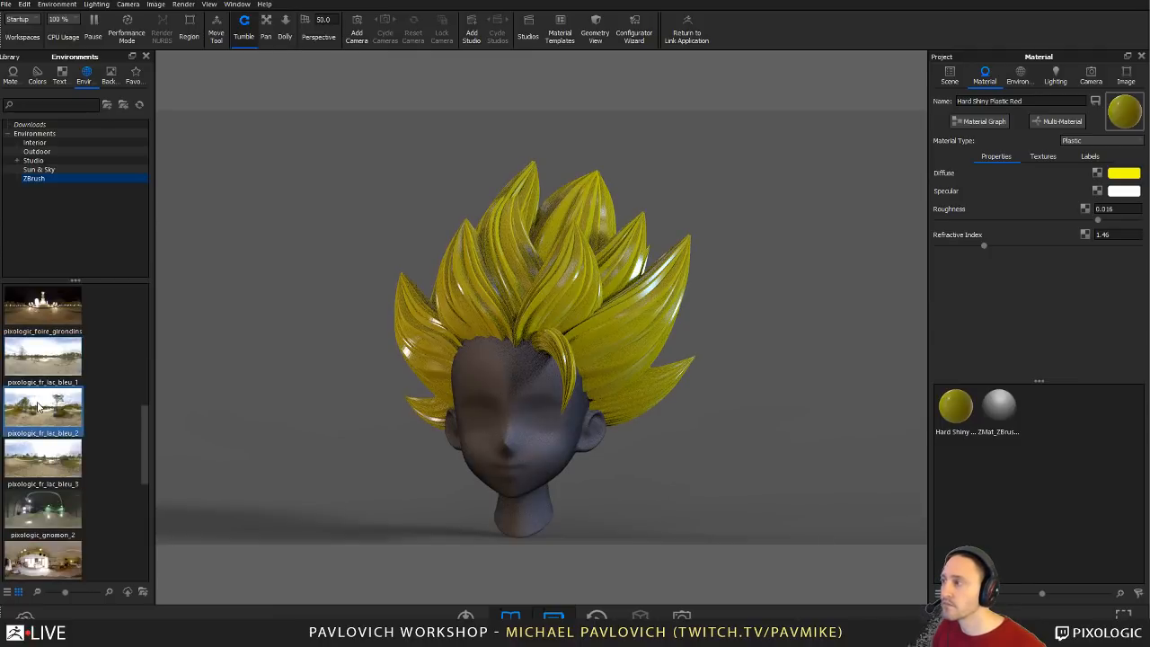
double_click(38, 407)
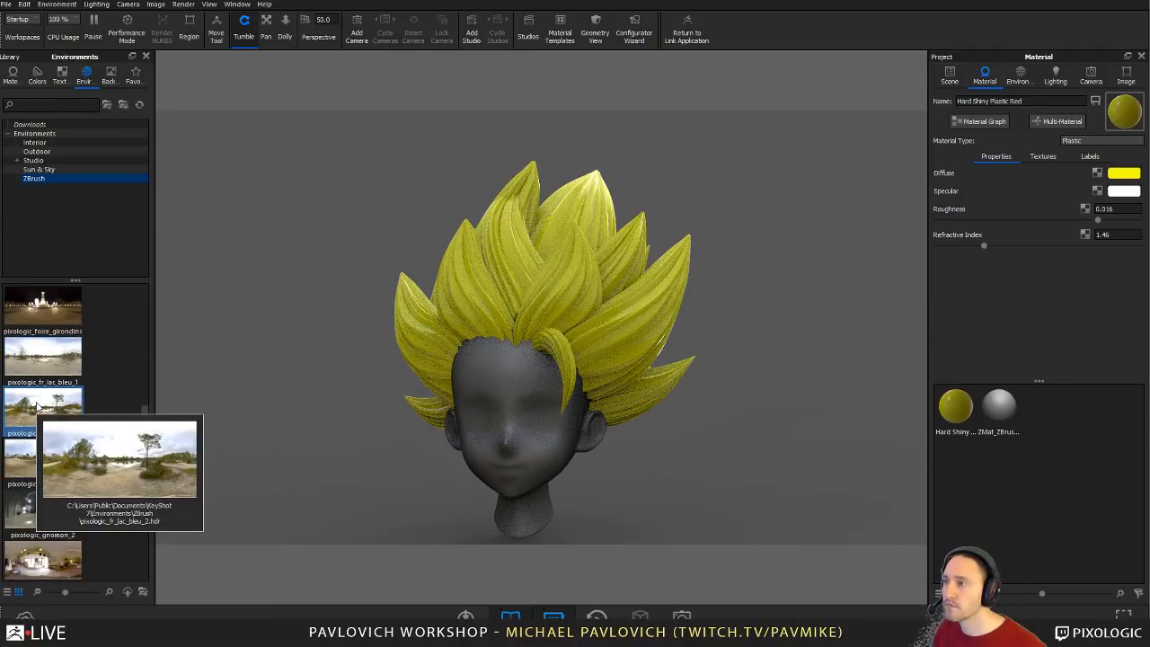
scroll(40, 409, "down", 3)
double_click(51, 412)
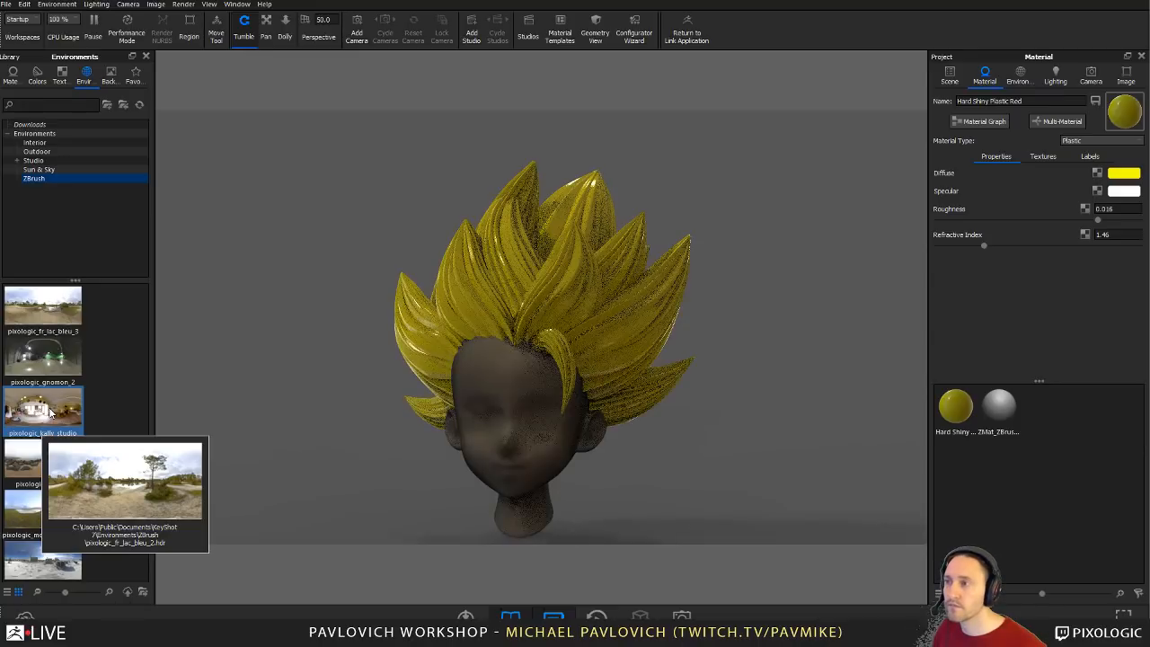
double_click(63, 320)
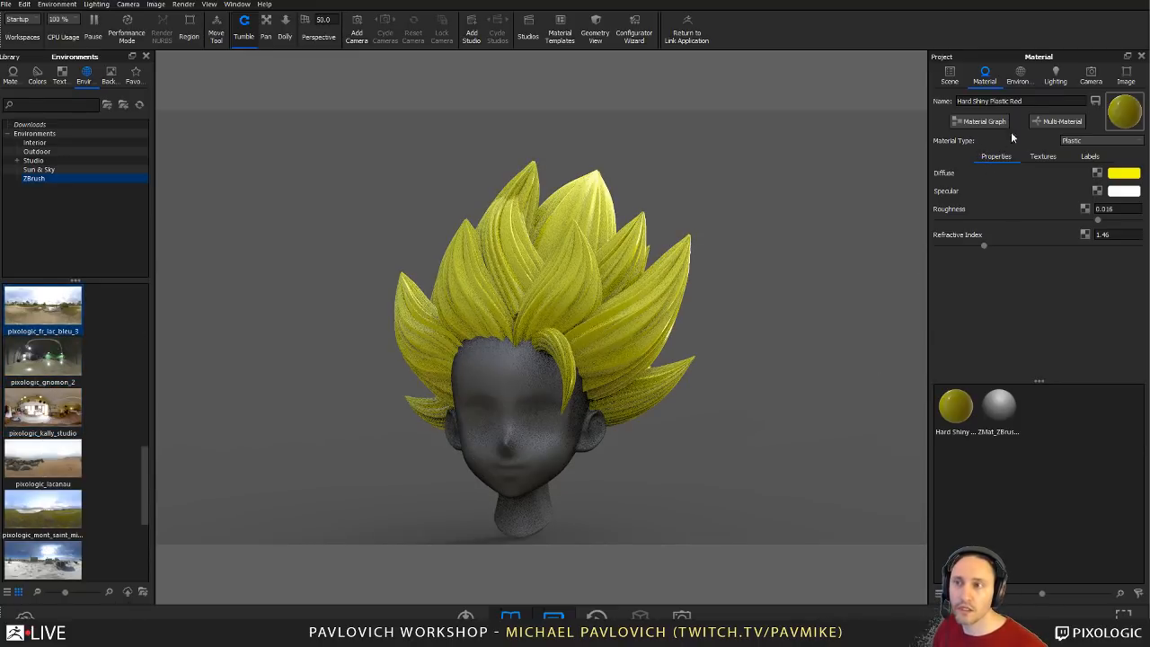
Step: Raise the lighting environment's brightness to 1.922, check the head from the front, and return to the hair material's properties
left_click(1020, 77)
left_click_drag(1036, 348, 1108, 349)
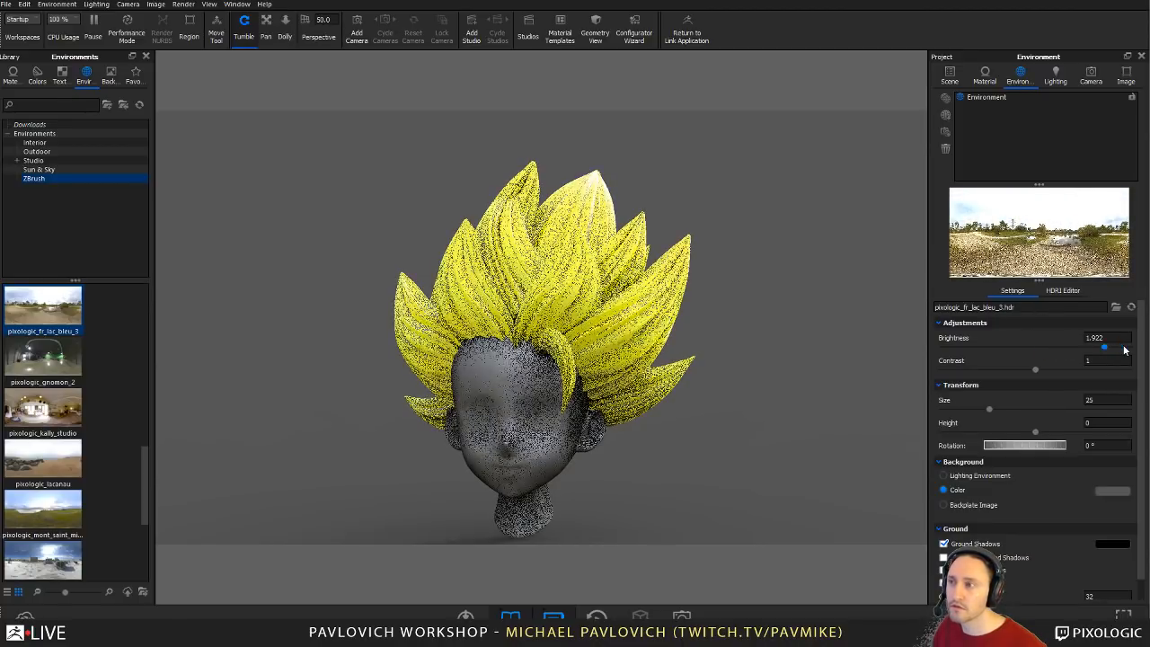
left_click_drag(857, 279, 784, 271)
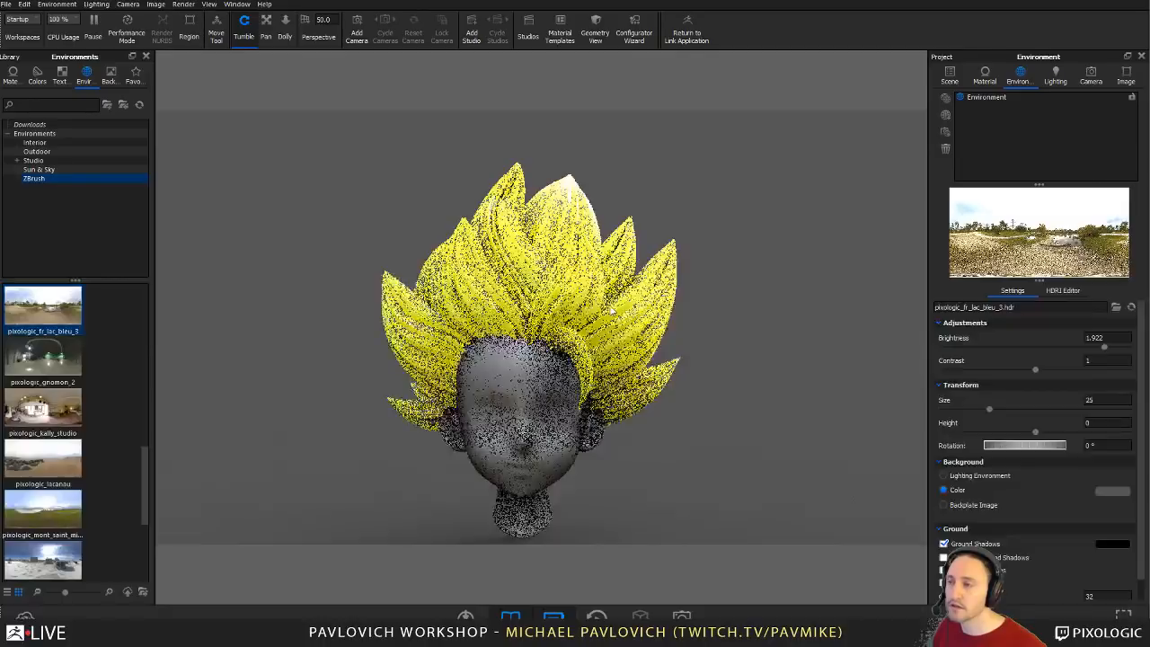
left_click(985, 76)
left_click_drag(802, 318, 809, 320)
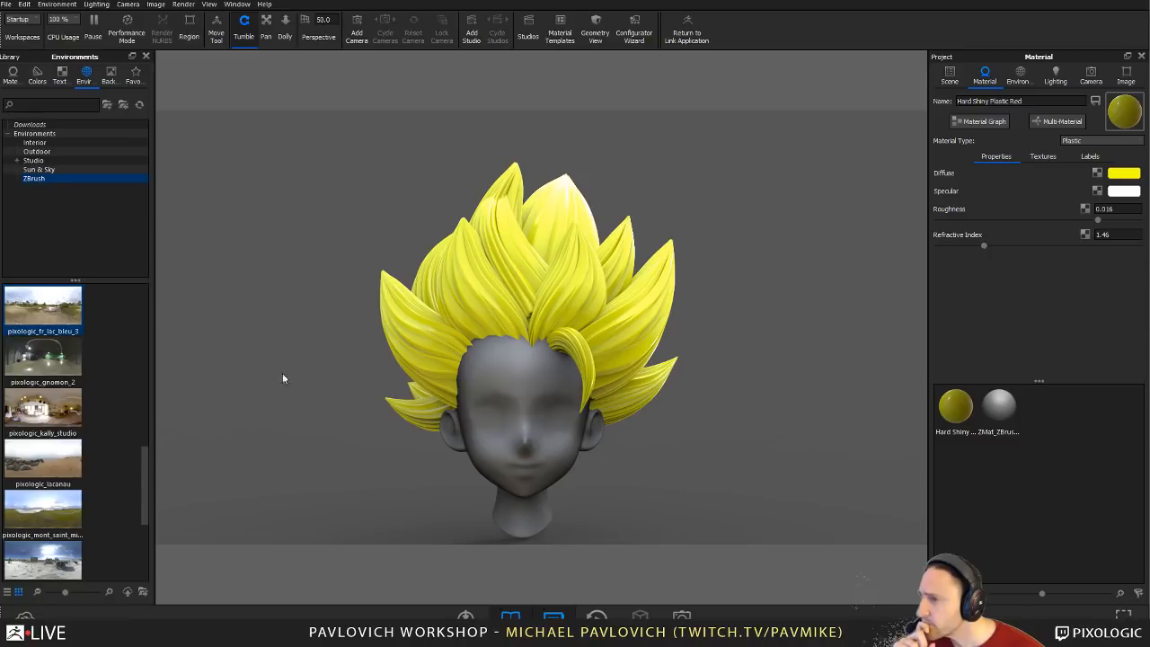
Step: Duplicate the hair part in the scene's model list
right_click(571, 286)
left_click(956, 78)
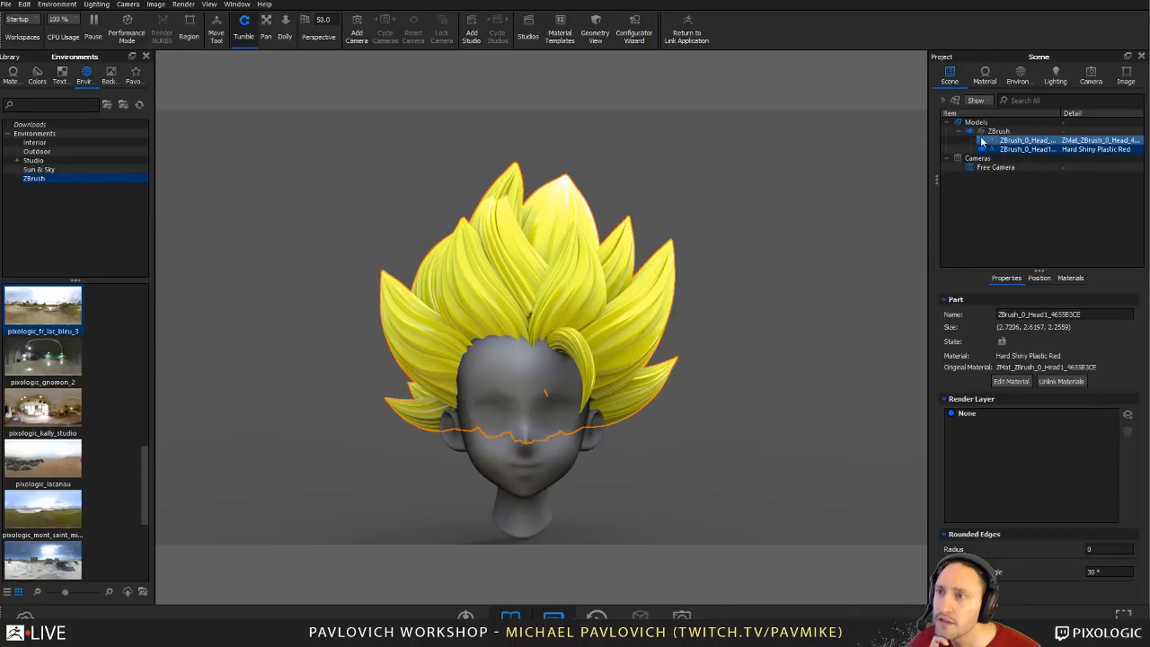
left_click(1011, 141)
left_click(1011, 149)
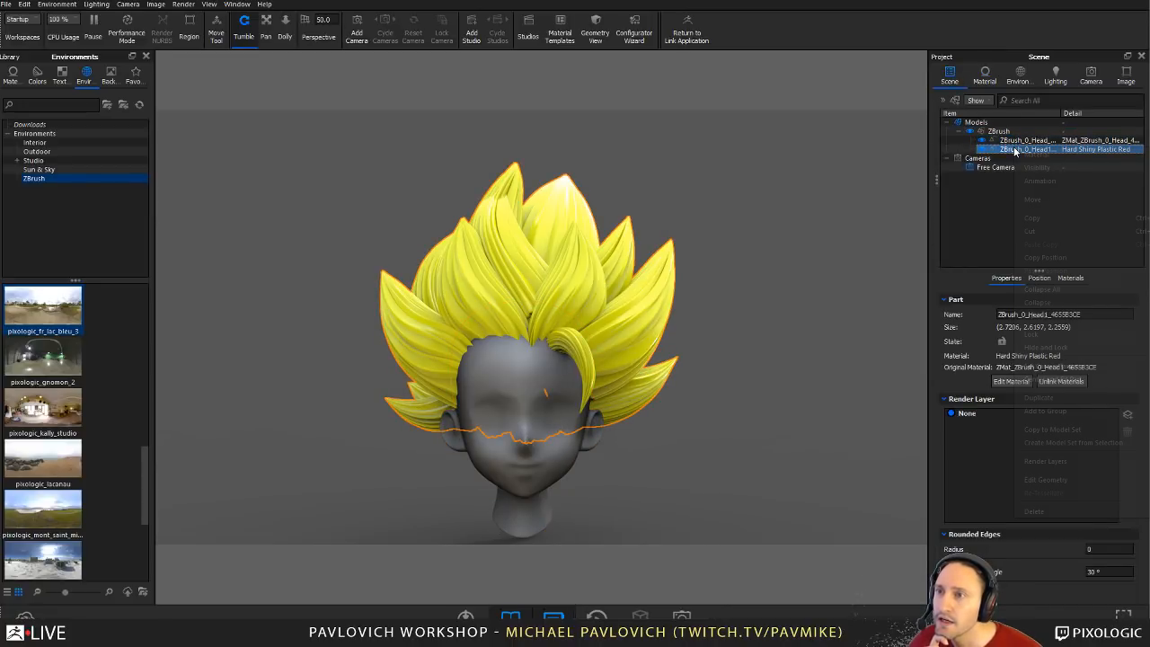
right_click(1014, 149)
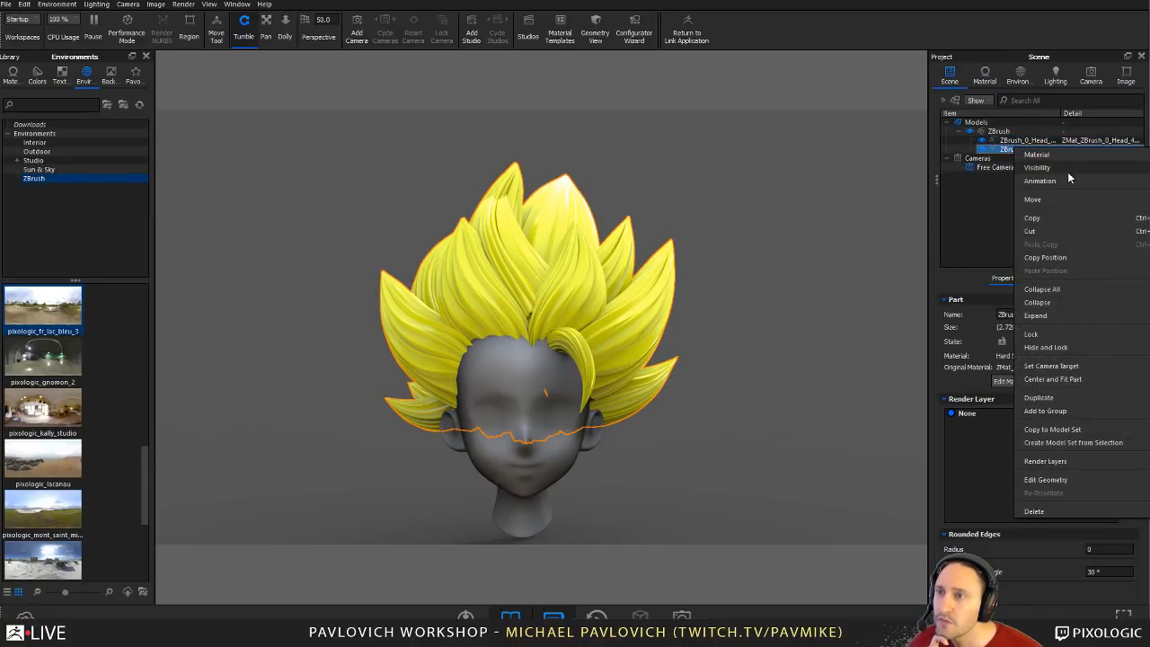
left_click(1067, 396)
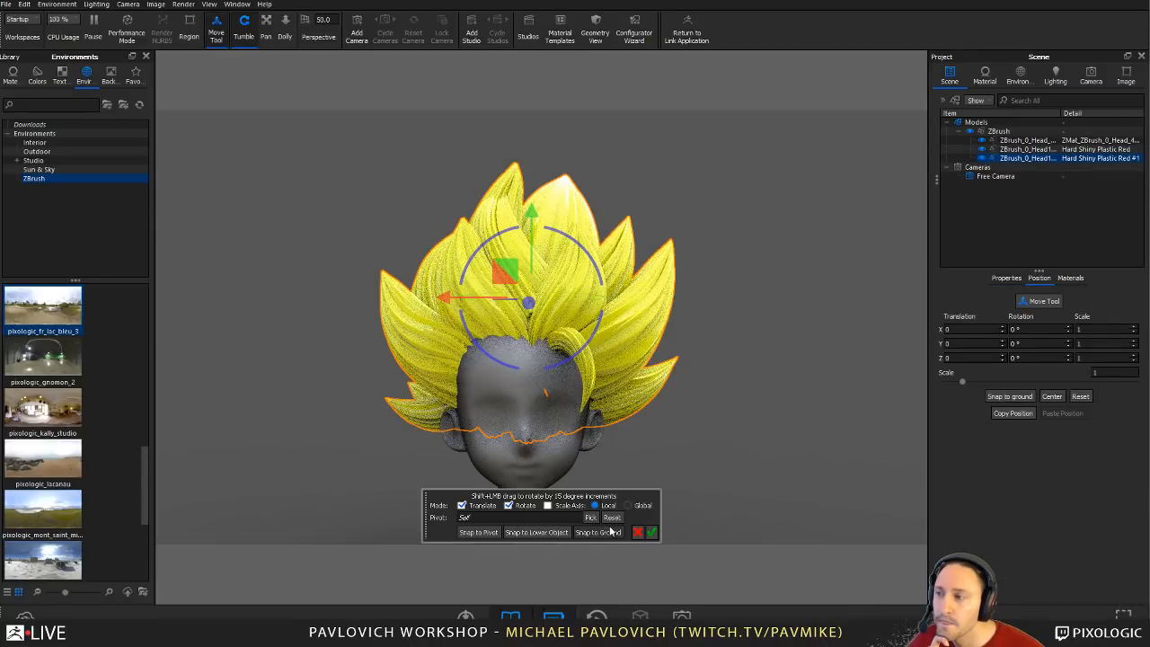
Step: Enable scaling for the duplicated hair and set its uniform scale to 1.1
left_click(547, 505)
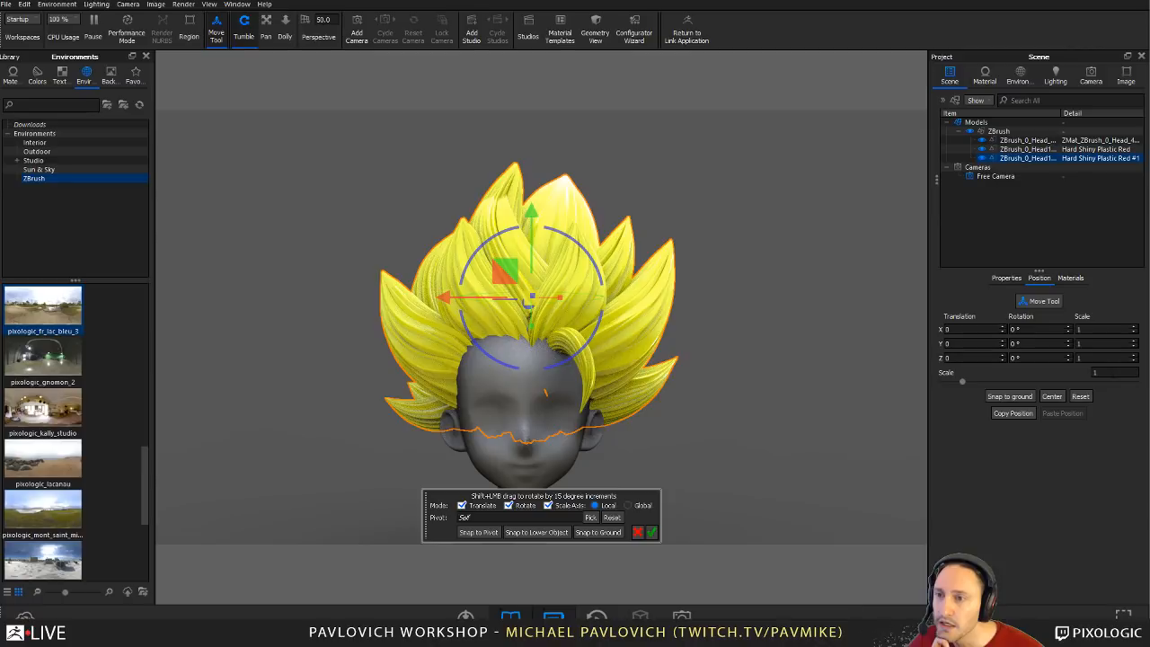
type("1.1")
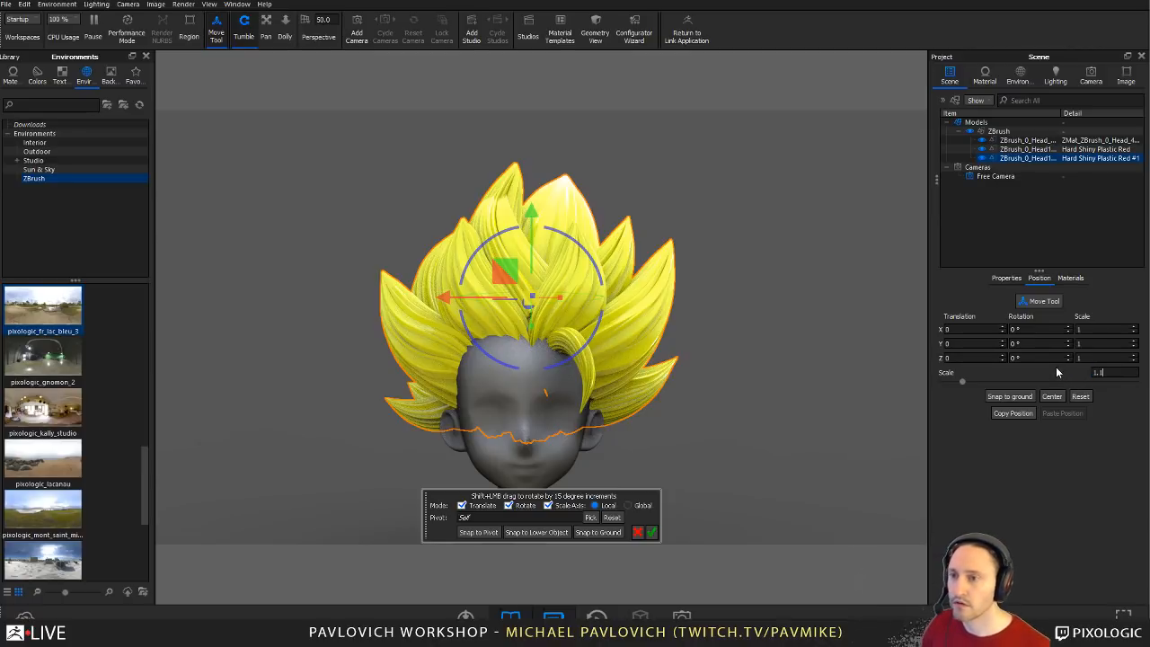
key("Return")
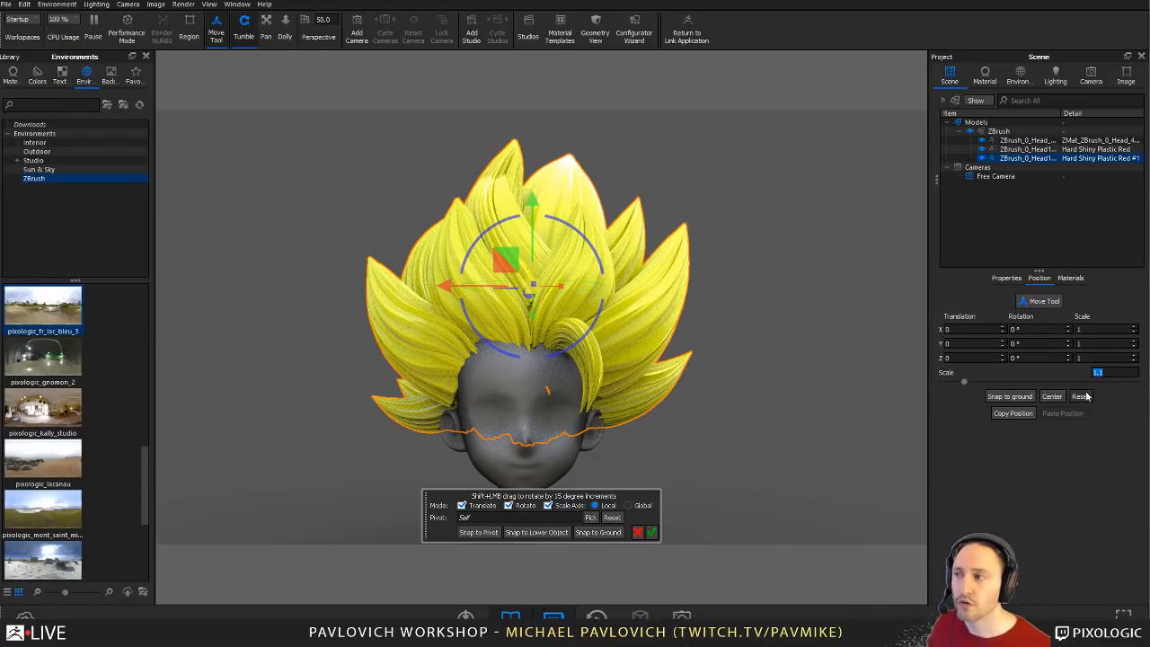
Step: Find the area light materials in the library and apply Area Light 1200 Lumen Warm to the enlarged hair duplicate
double_click(626, 232)
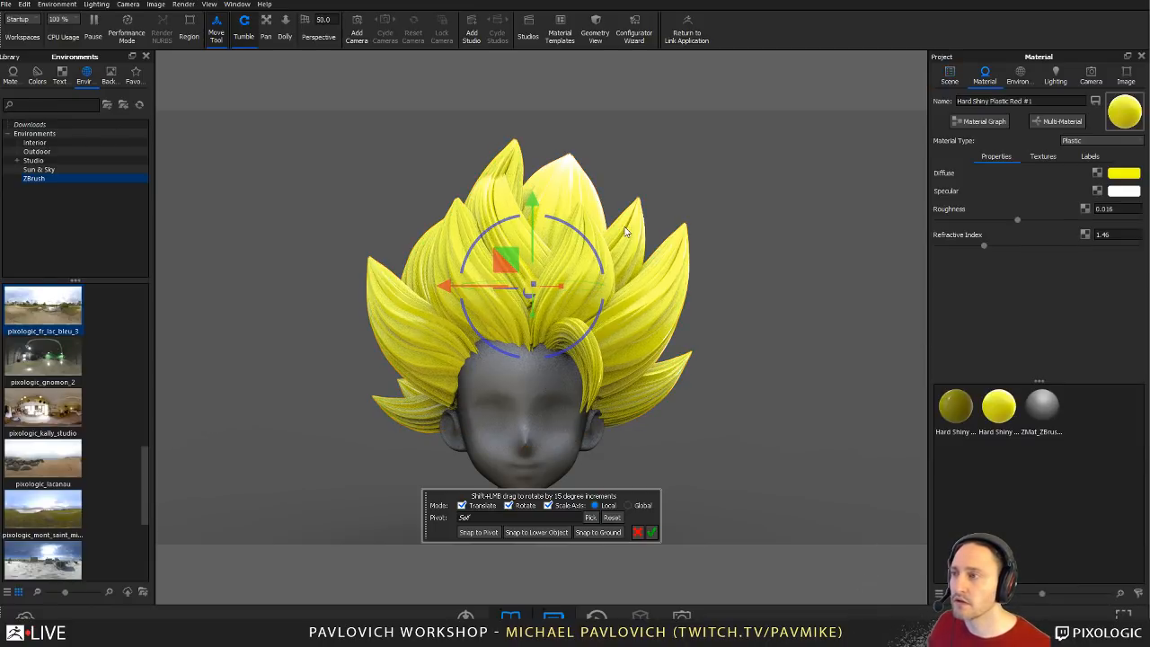
left_click(37, 75)
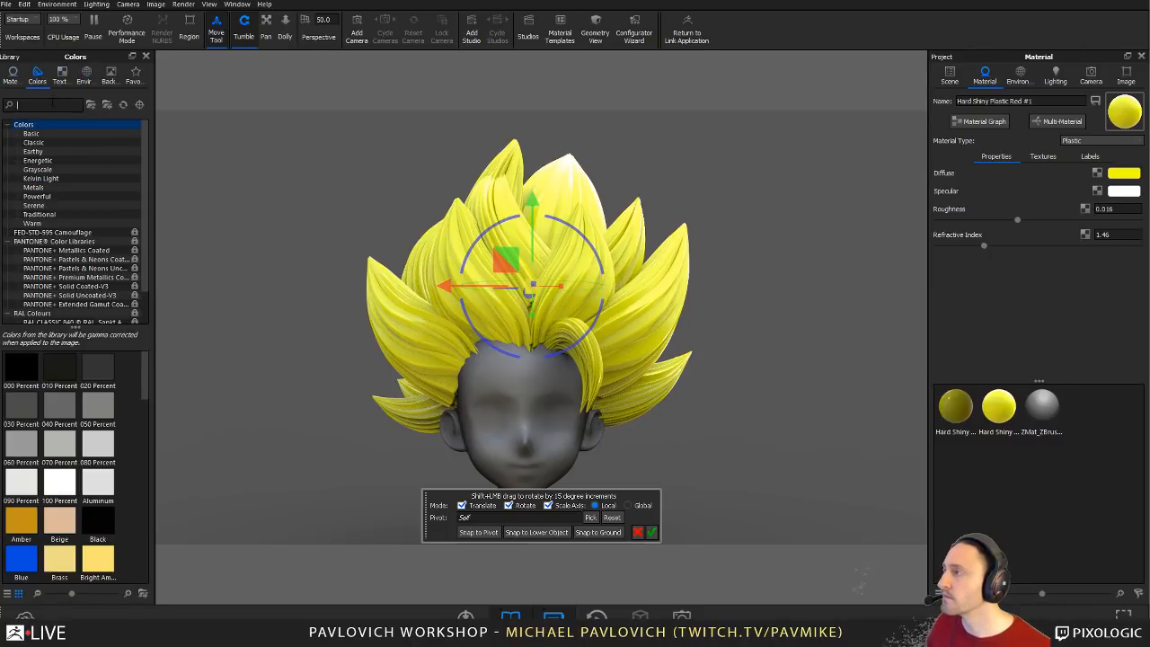
left_click(11, 76)
left_click_drag(110, 306, 493, 186)
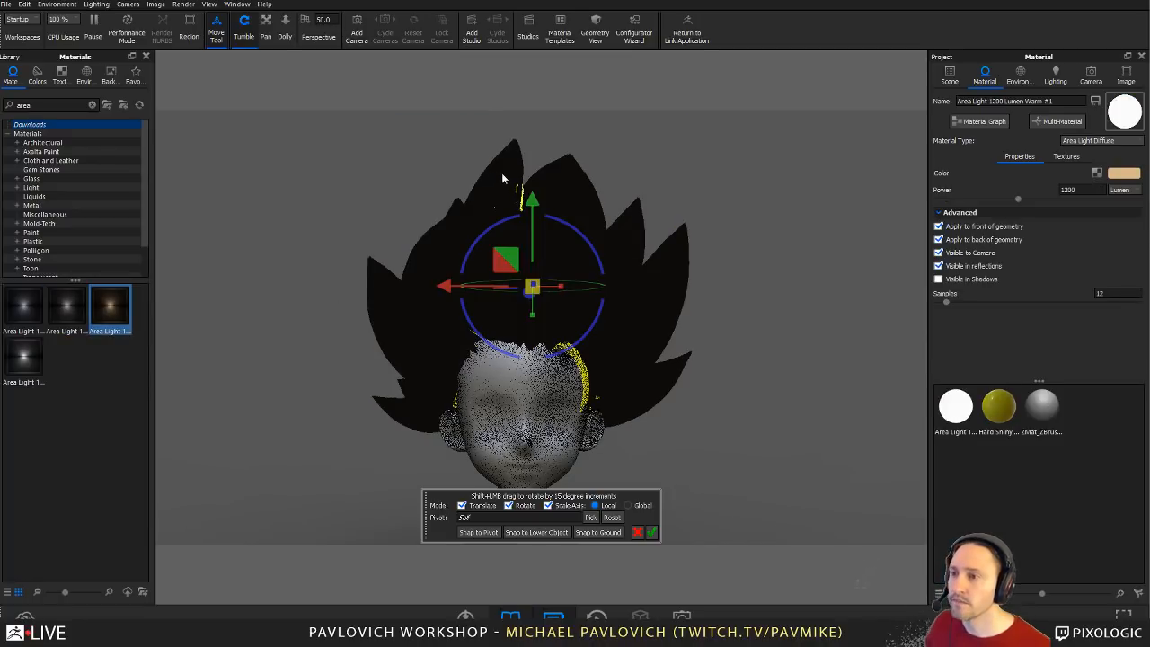
Step: Switch the hair area light's power unit from Lumen to Watt and make the light invisible to the camera
left_click(1119, 190)
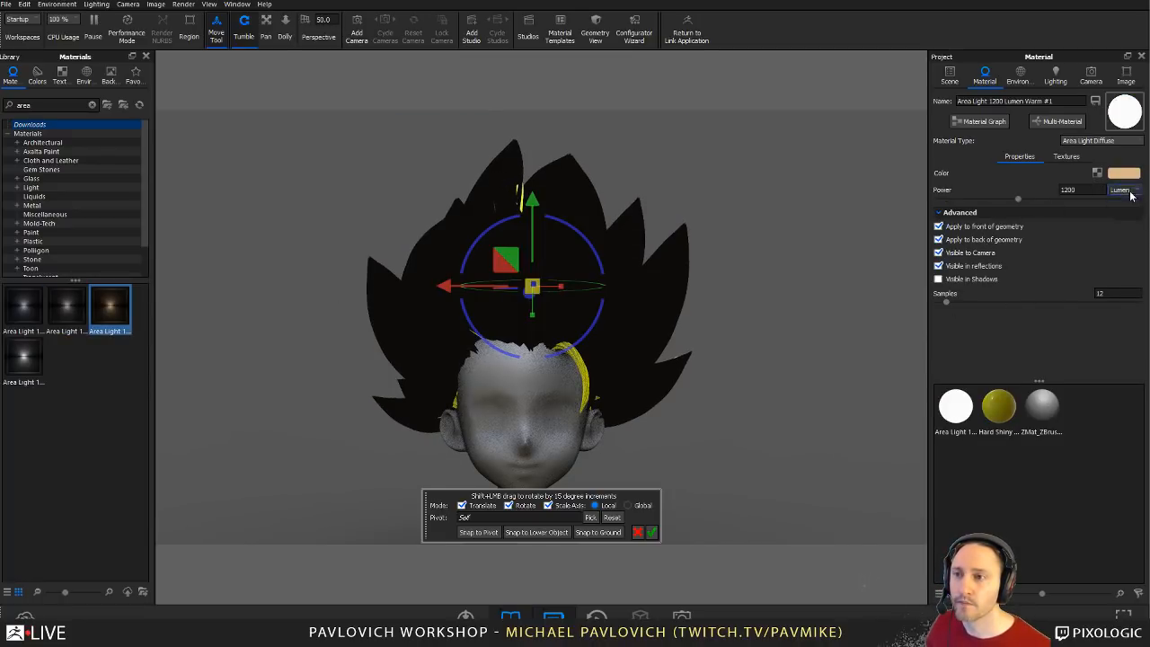
left_click(1120, 206)
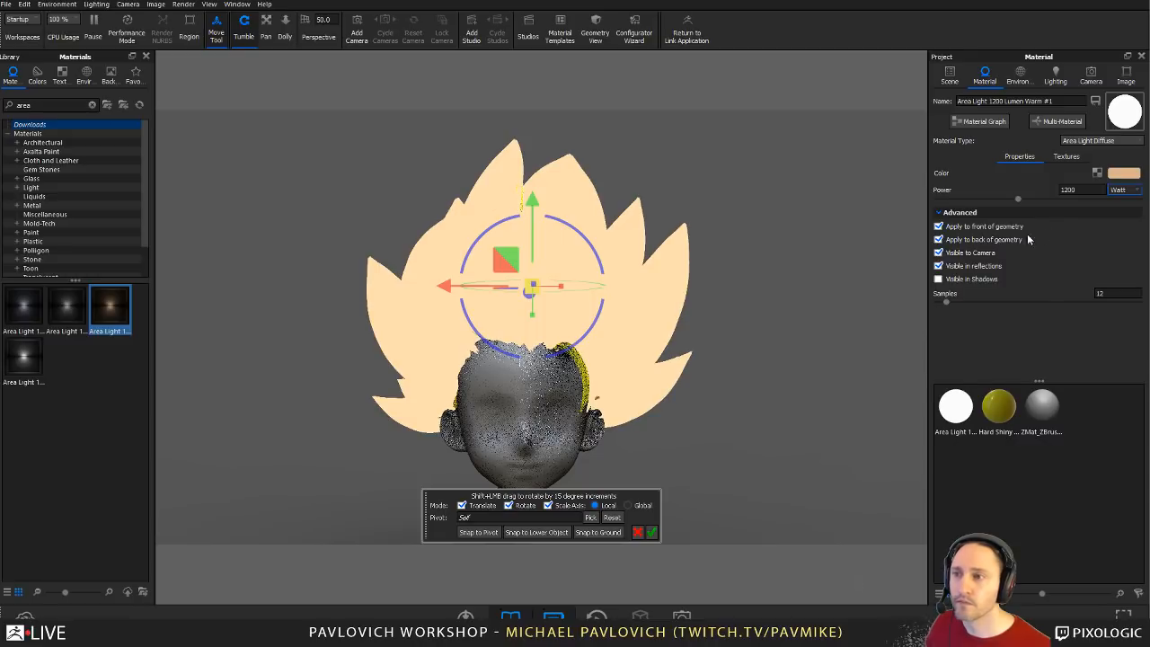
left_click(939, 252)
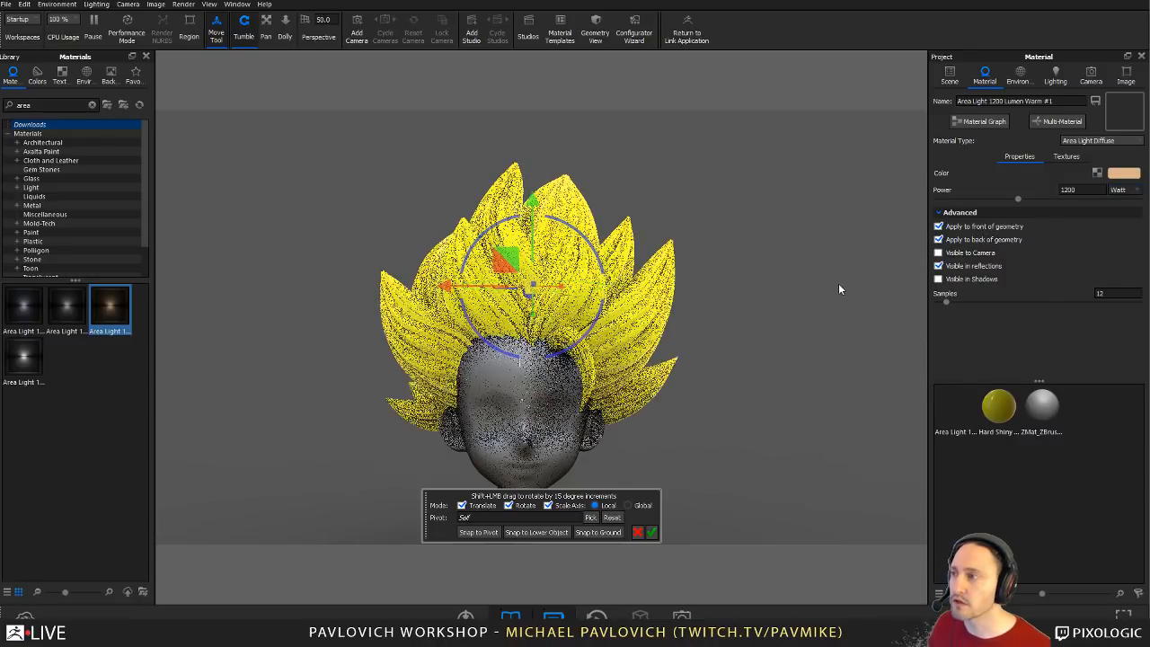
Step: Accept the enlarged hair duplicate's transform and close the move controls
left_click_drag(734, 278, 658, 277)
left_click_drag(746, 275, 844, 274)
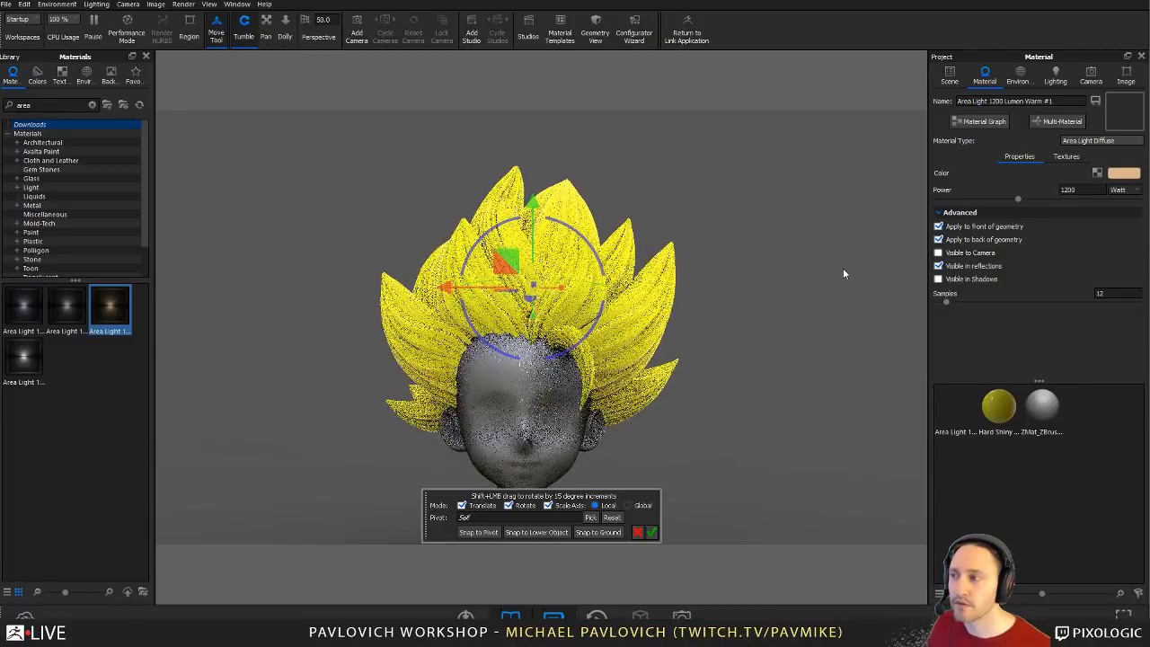
left_click(651, 532)
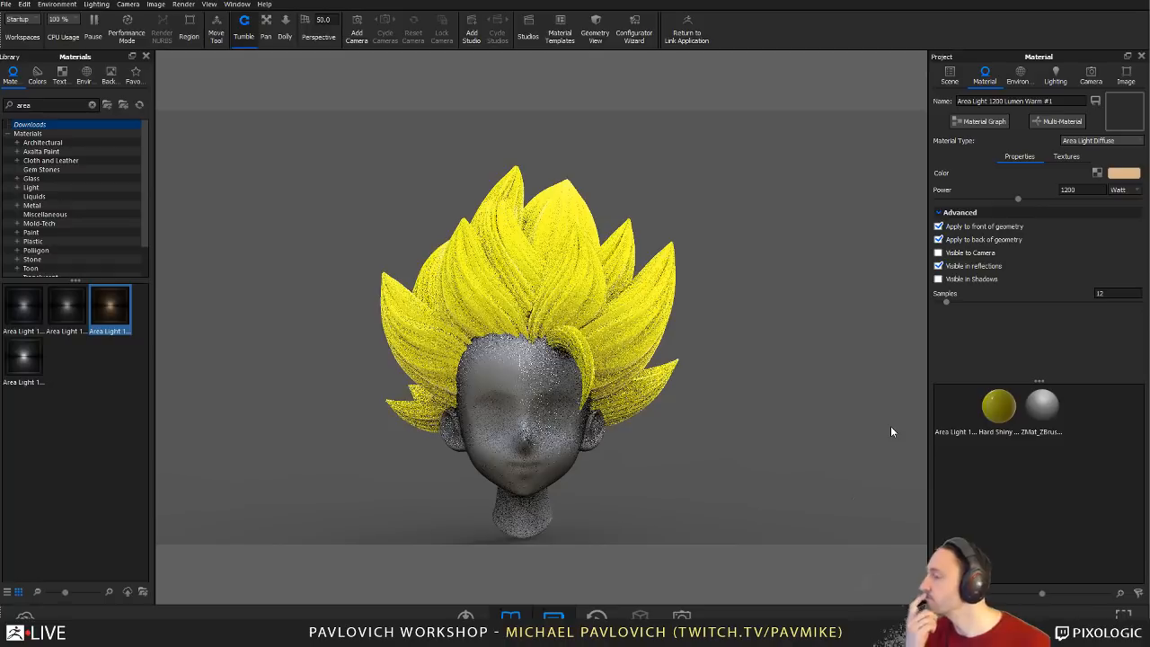